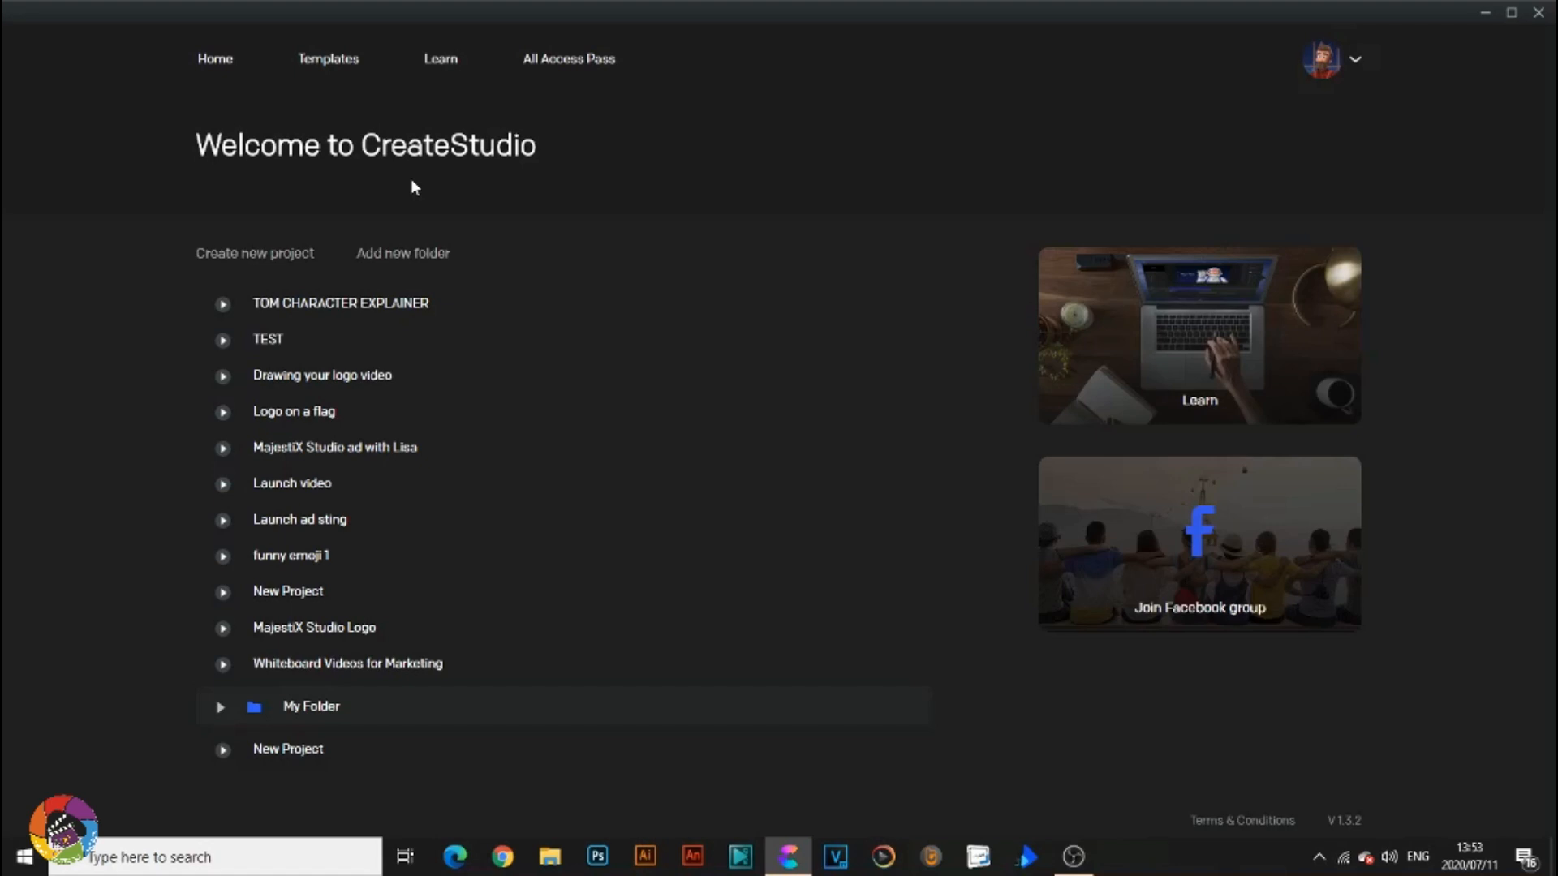
Open the template library and look over the Character Explainers templates.
left_click(317, 63)
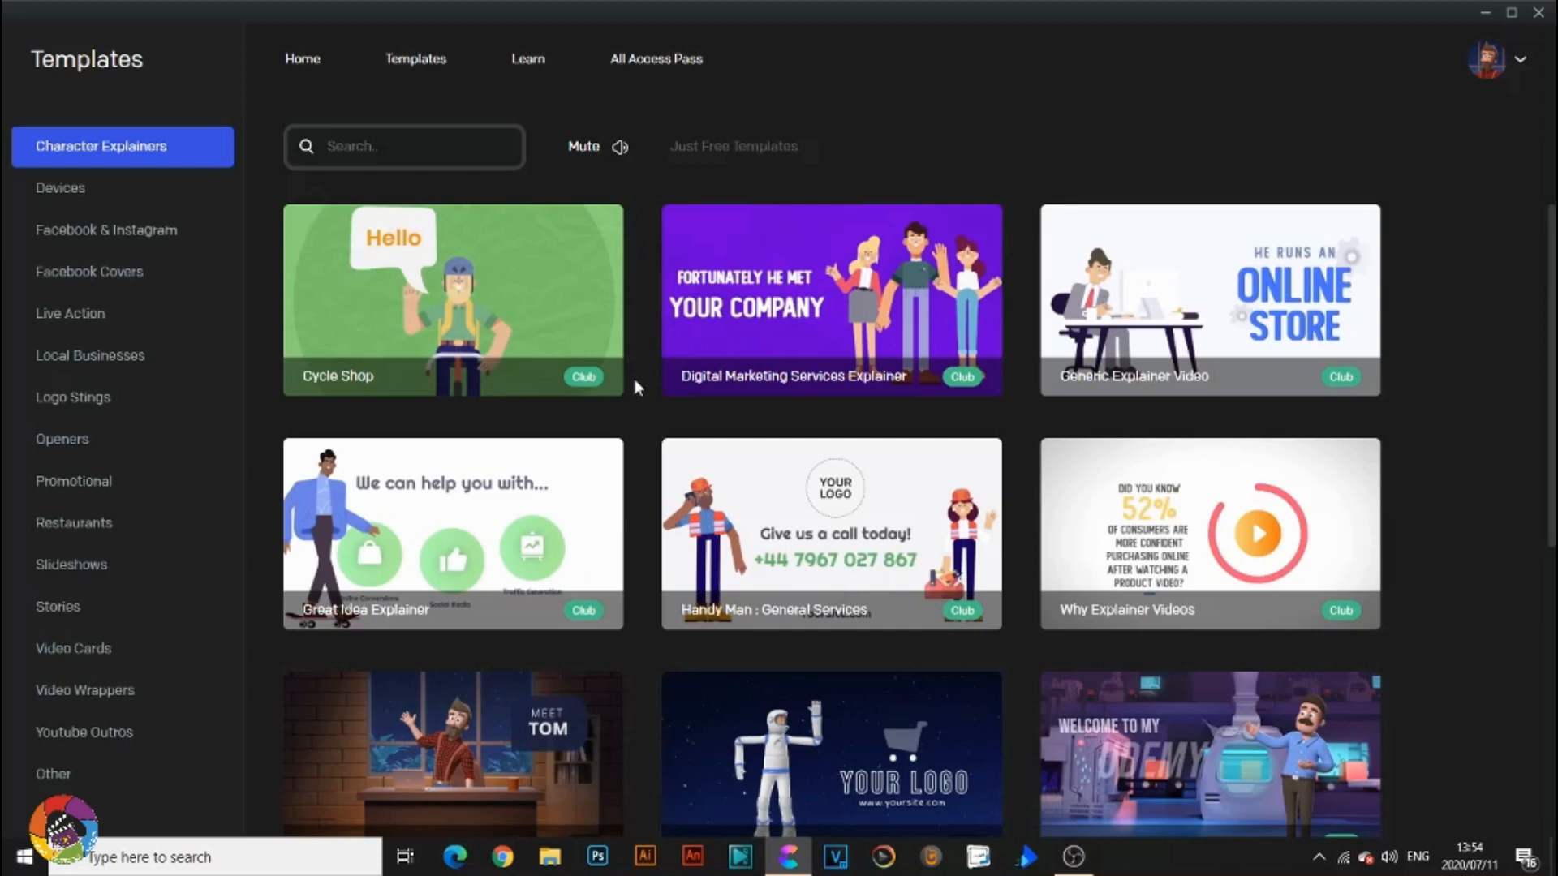
scroll(637, 413, "down", 3)
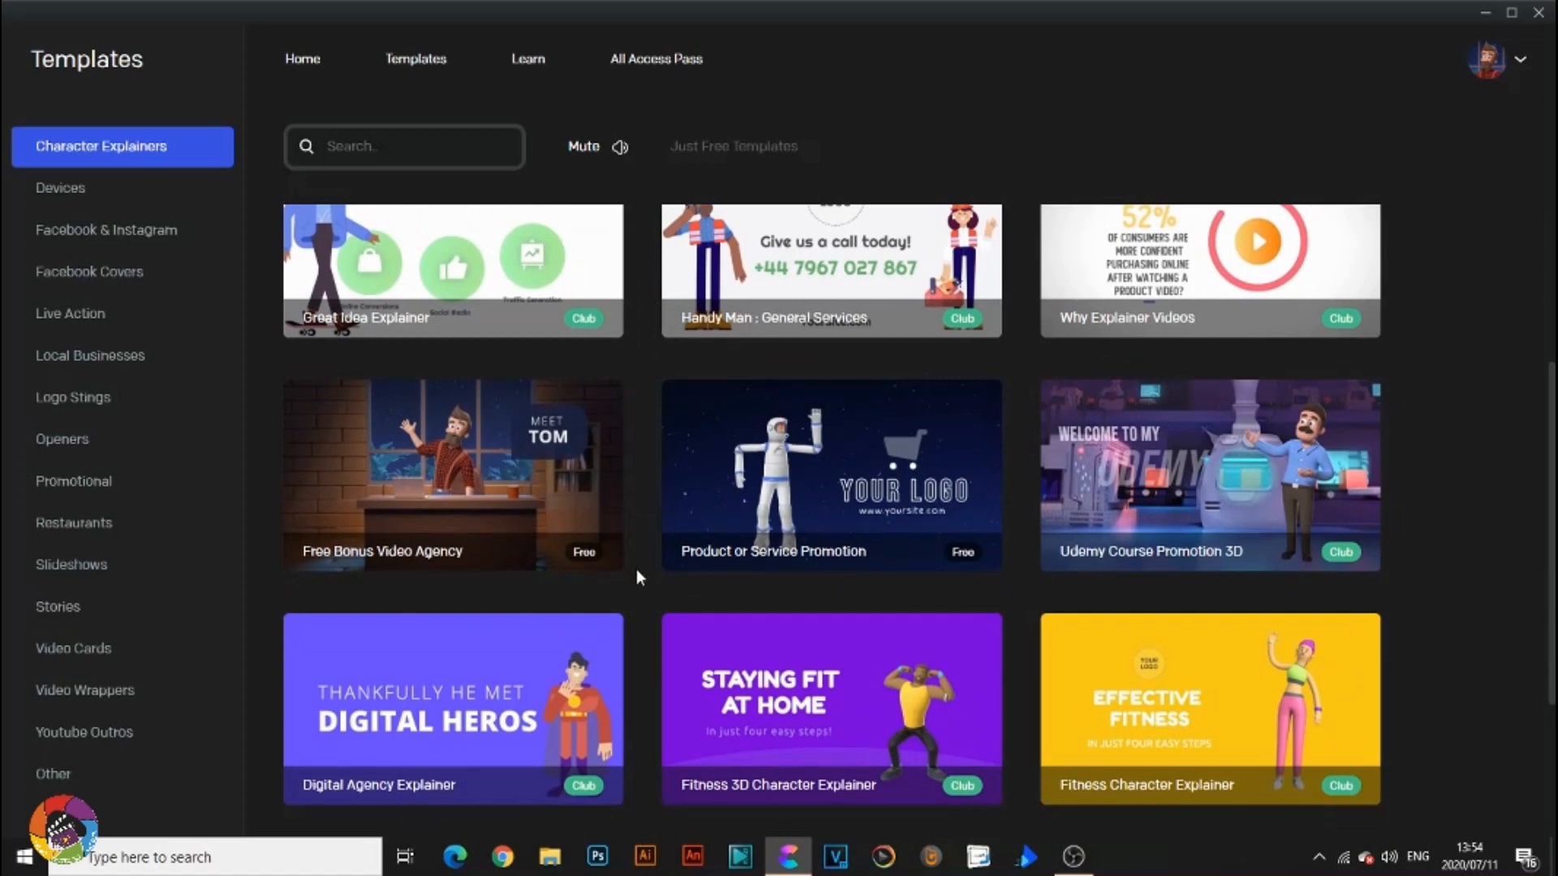
scroll(636, 573, "up", 1)
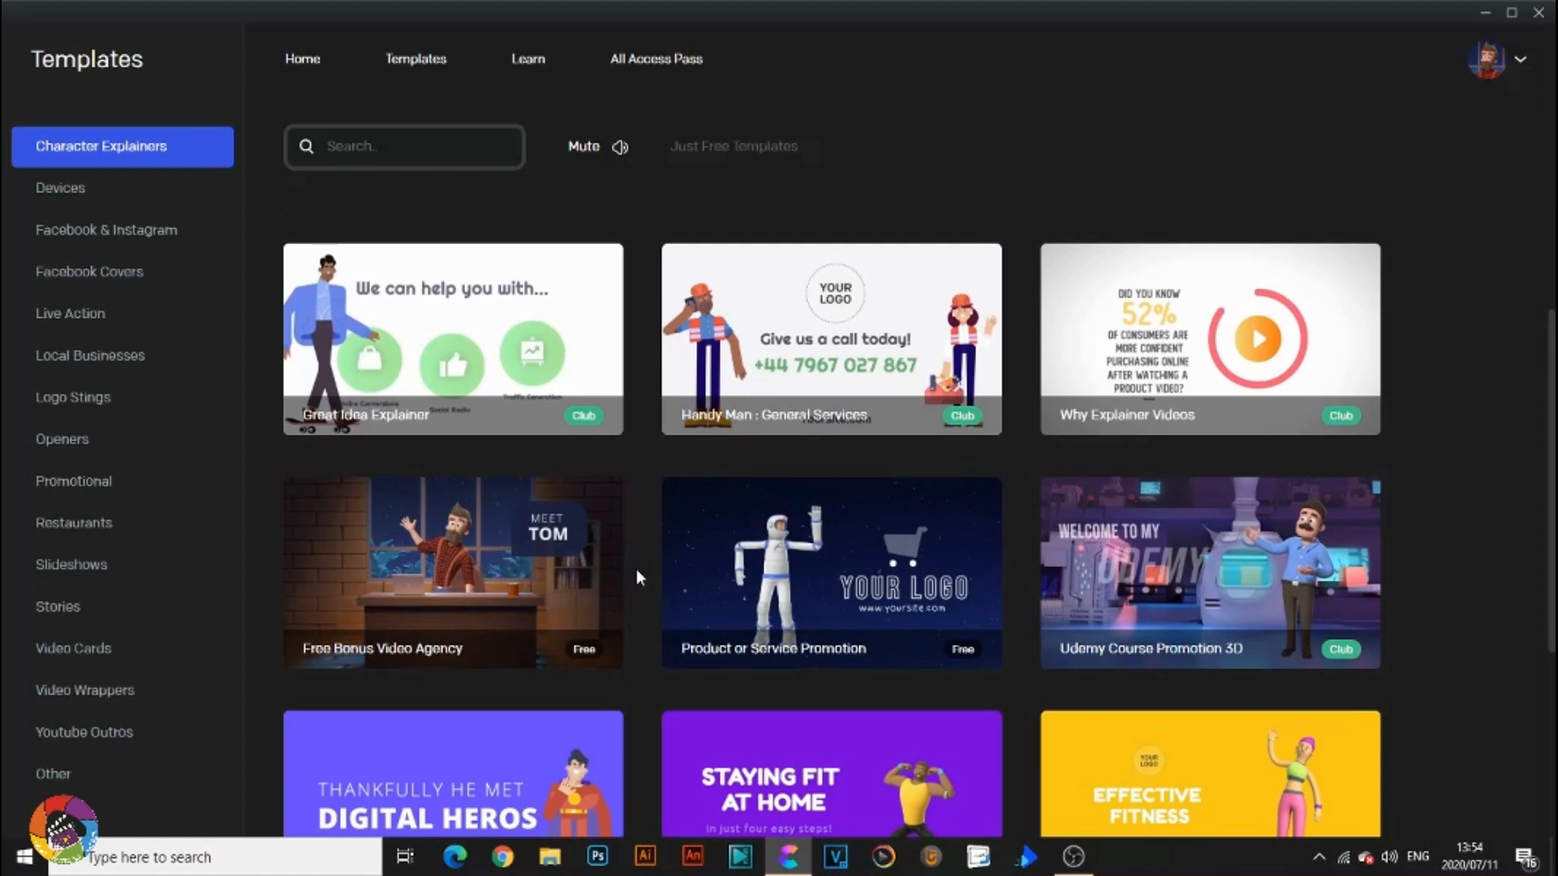
scroll(636, 568, "up", 2)
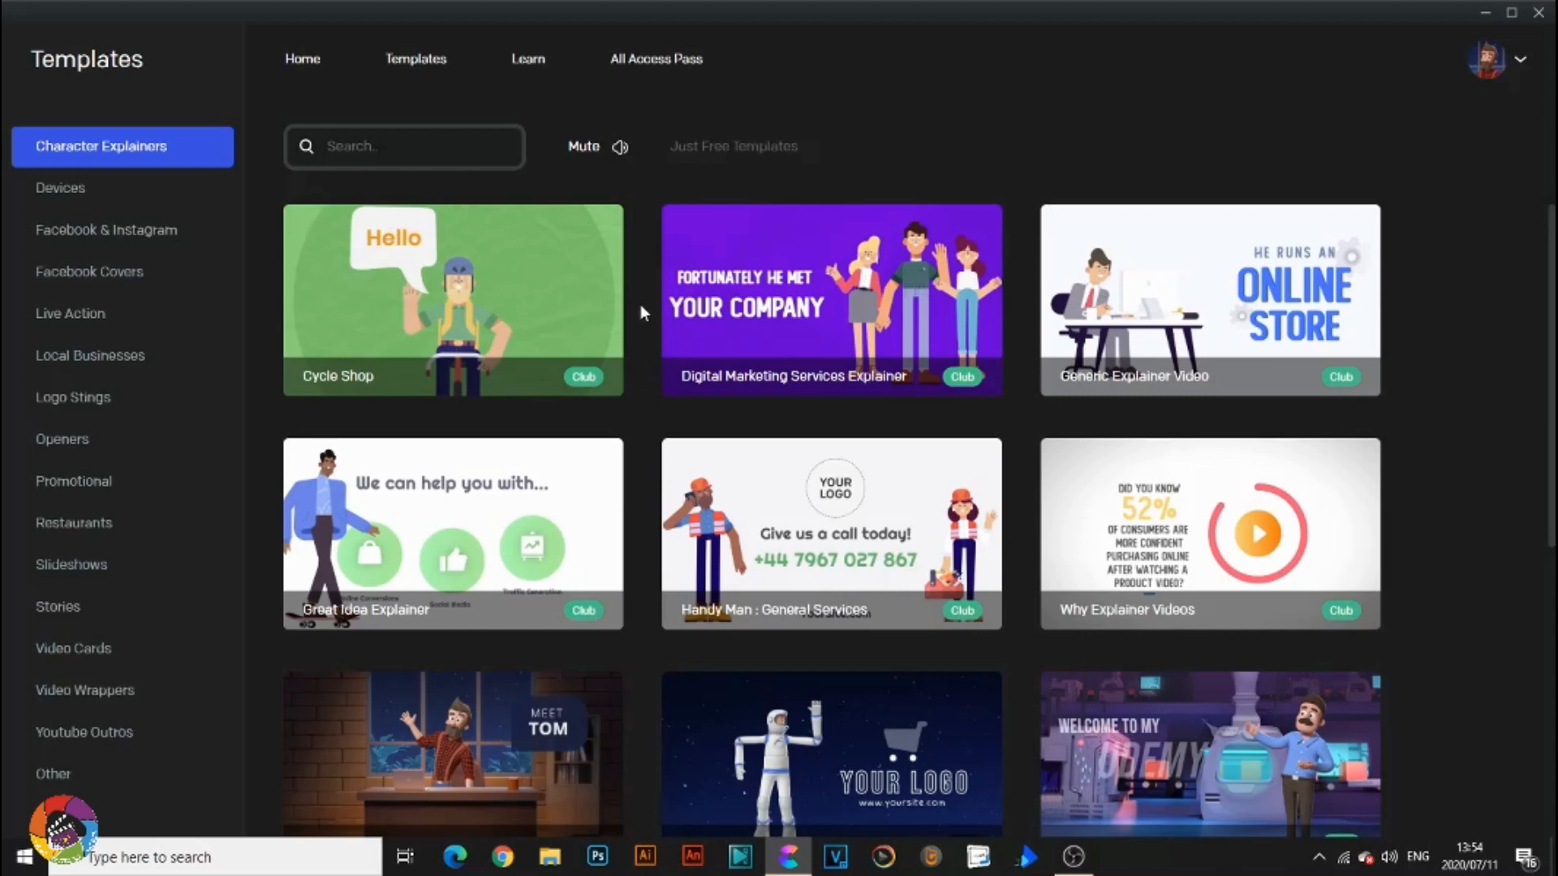
Filter the Character Explainers templates to free ones only, and restore the full list.
scroll(640, 305, "down", 1)
scroll(640, 299, "up", 1)
left_click(707, 157)
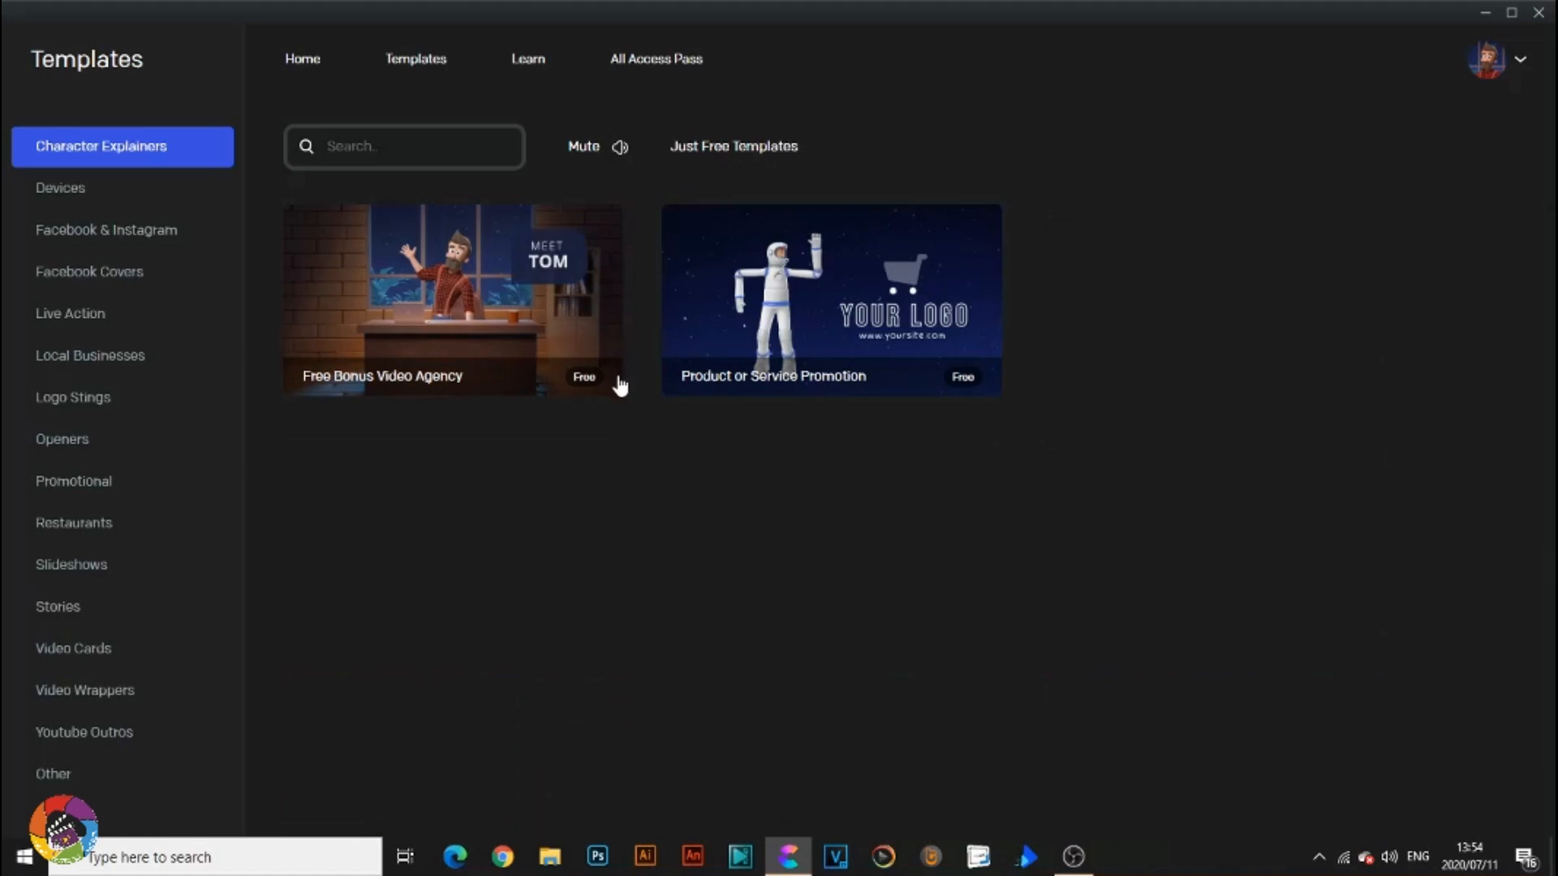
left_click(706, 148)
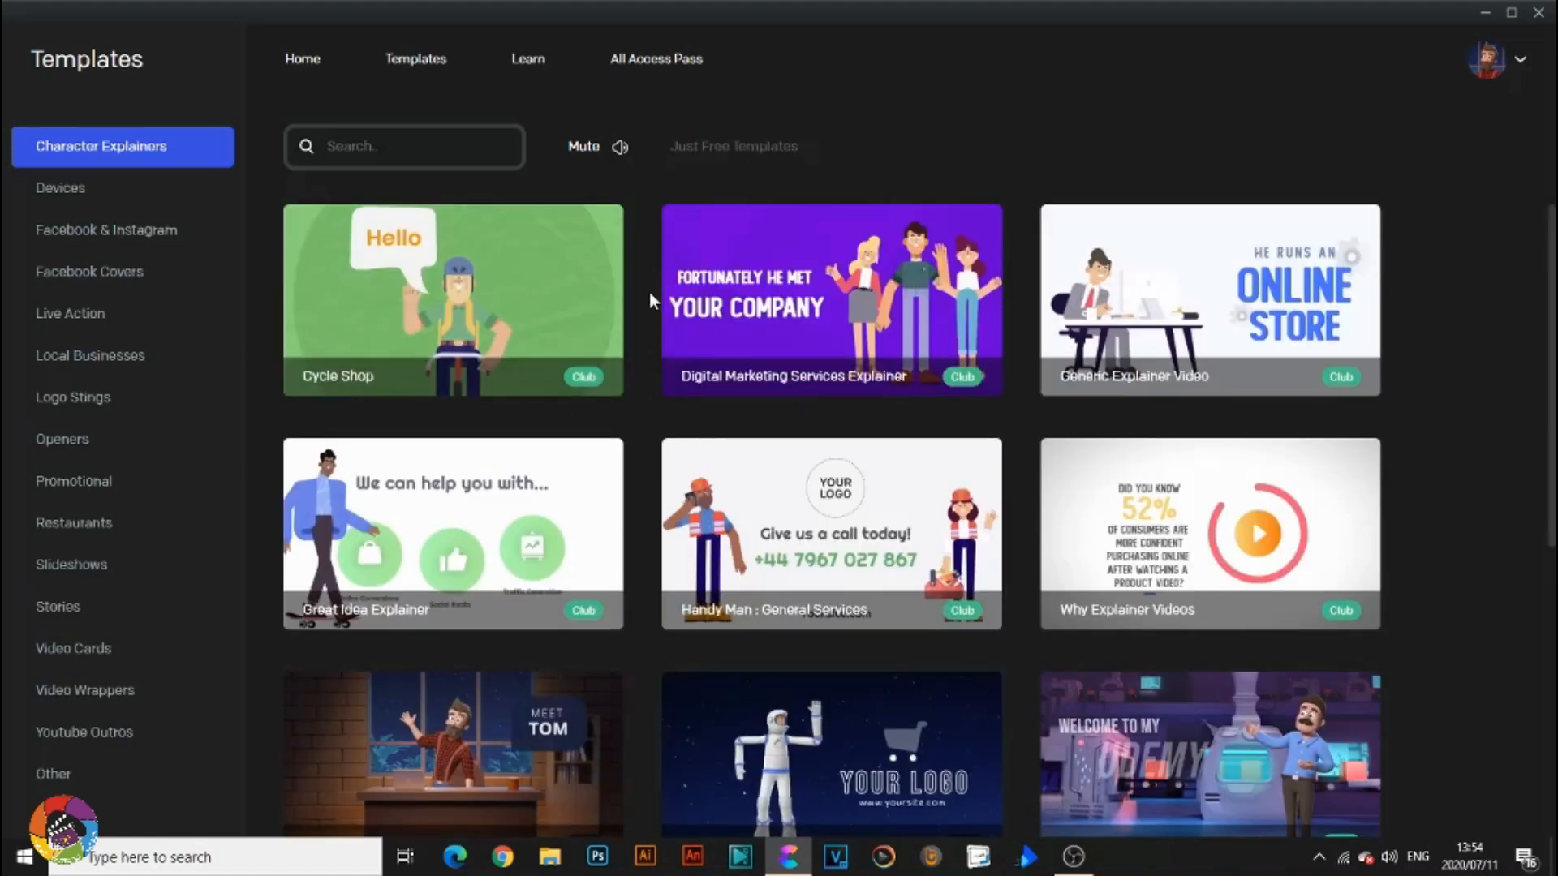
Browse the full Character Explainers list, comparing the free and club templates on offer.
scroll(649, 293, "down", 4)
scroll(645, 297, "down", 3)
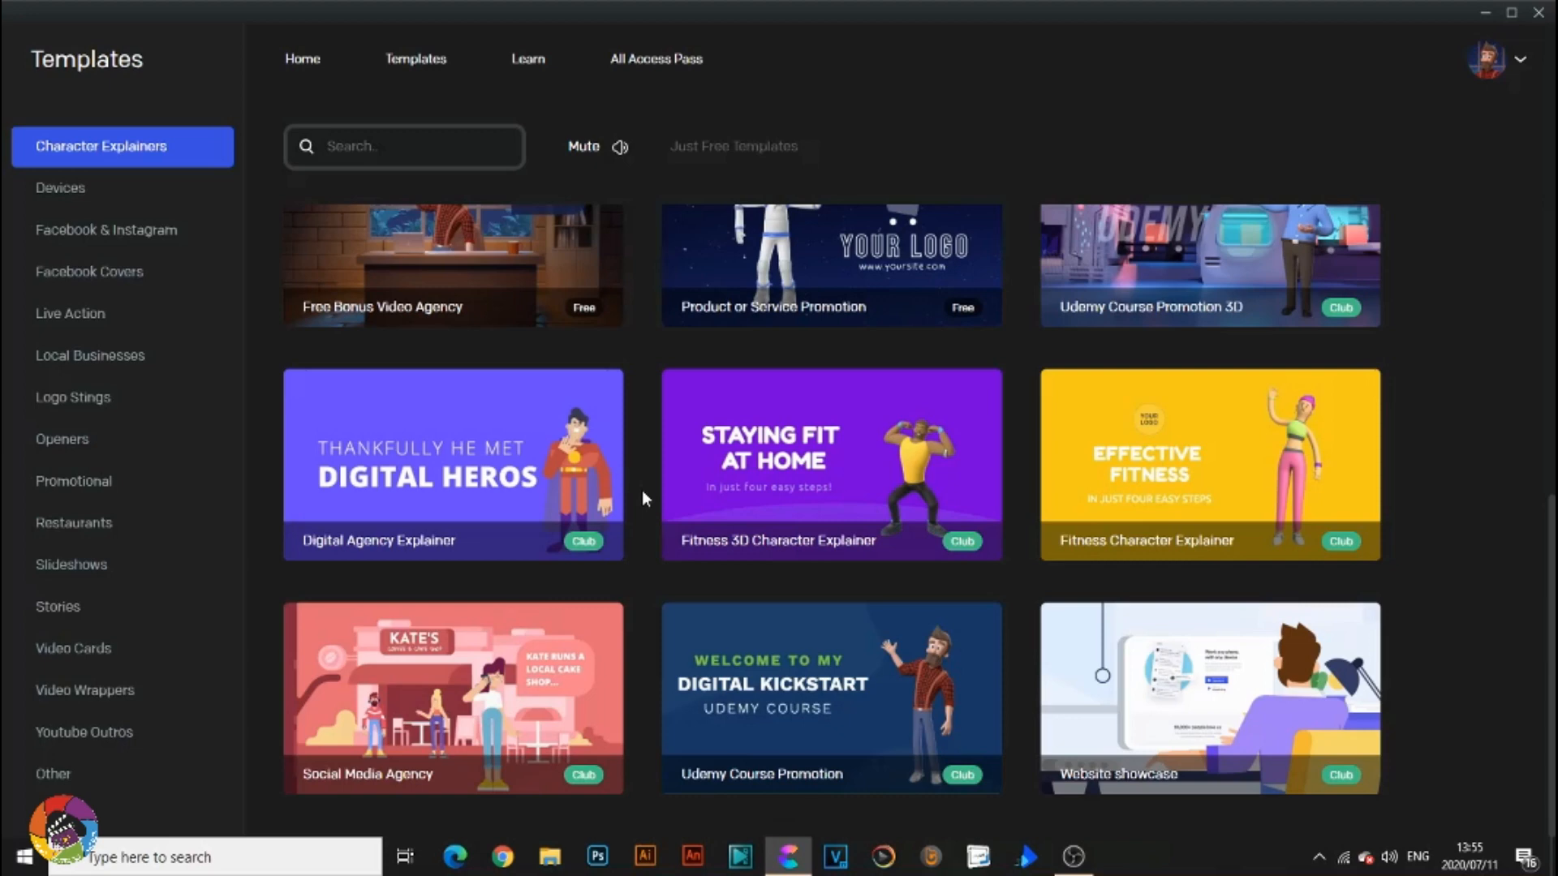
scroll(641, 490, "up", 3)
scroll(641, 490, "up", 1)
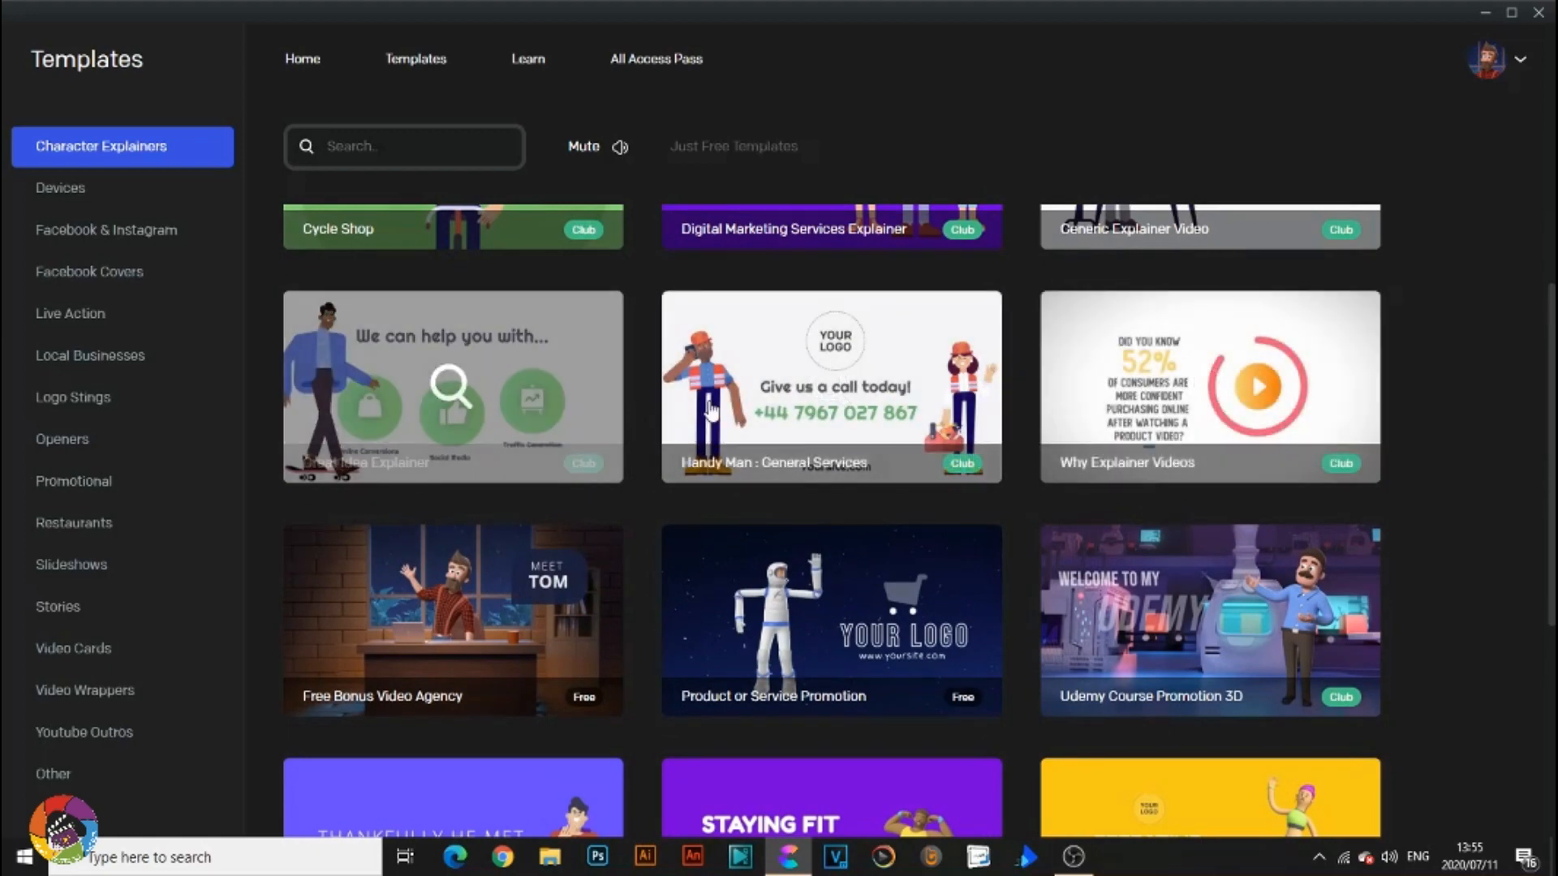
scroll(758, 406, "up", 2)
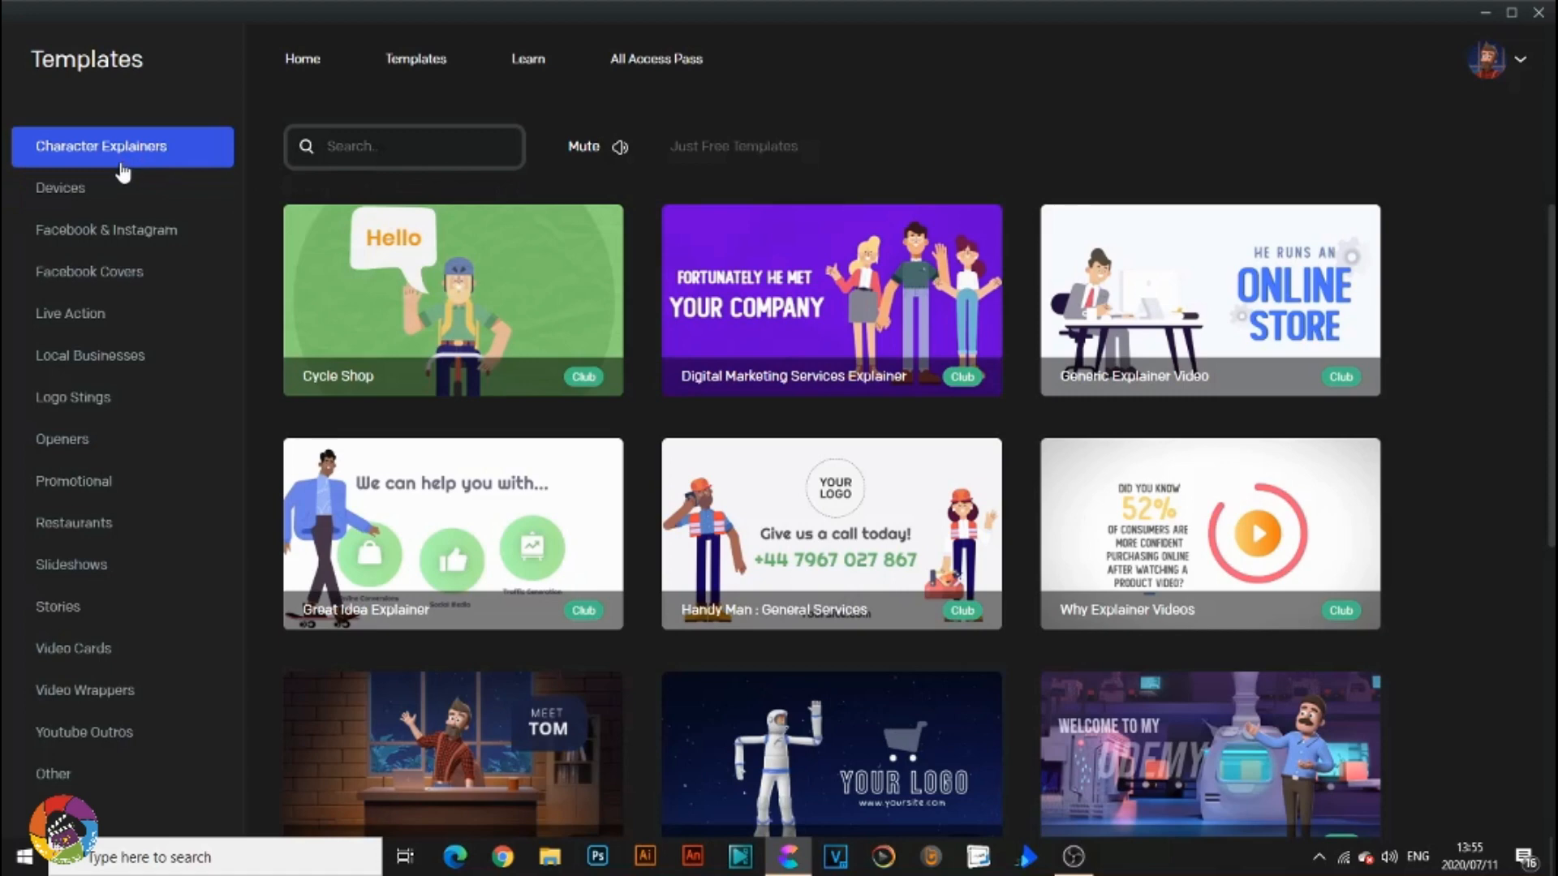
scroll(632, 207, "down", 5)
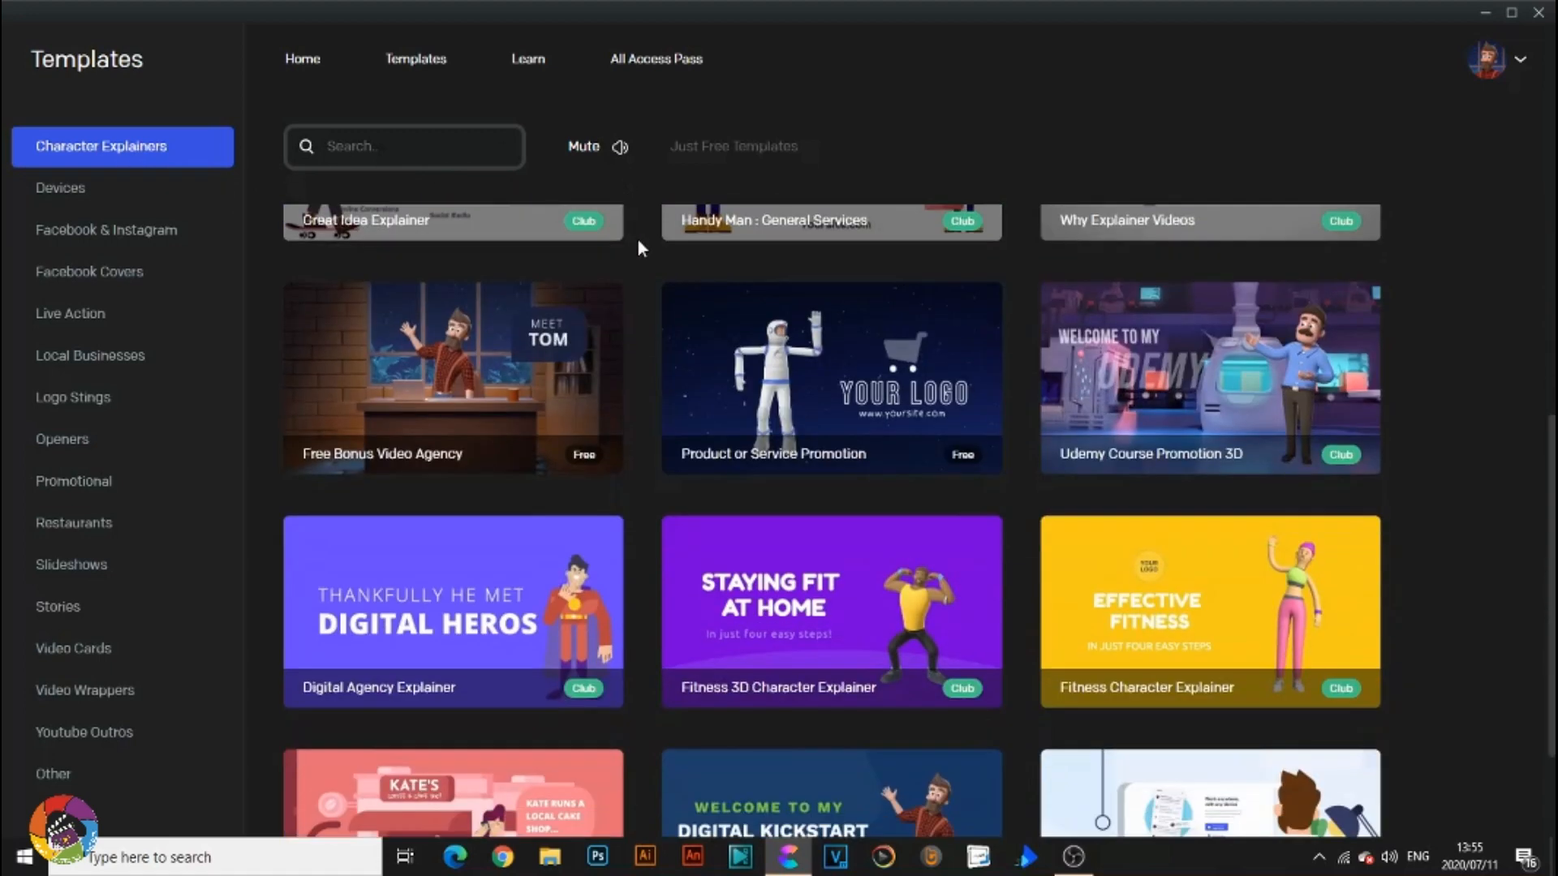
scroll(639, 248, "down", 2)
scroll(640, 248, "up", 3)
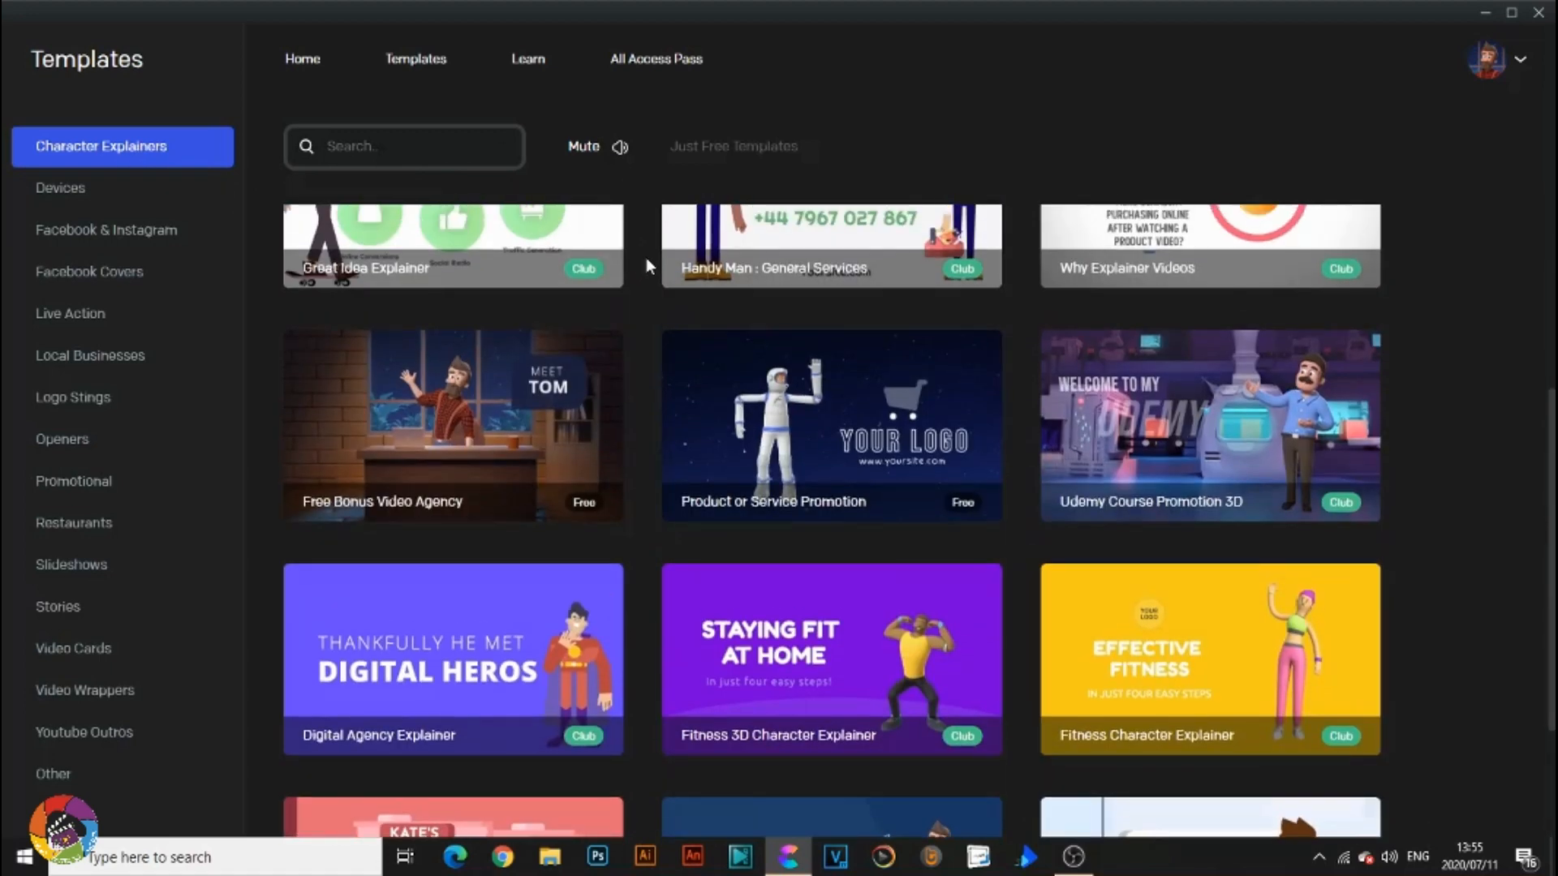
Preview the Free Bonus Video Agency template twice, closing the preview each time.
left_click(502, 427)
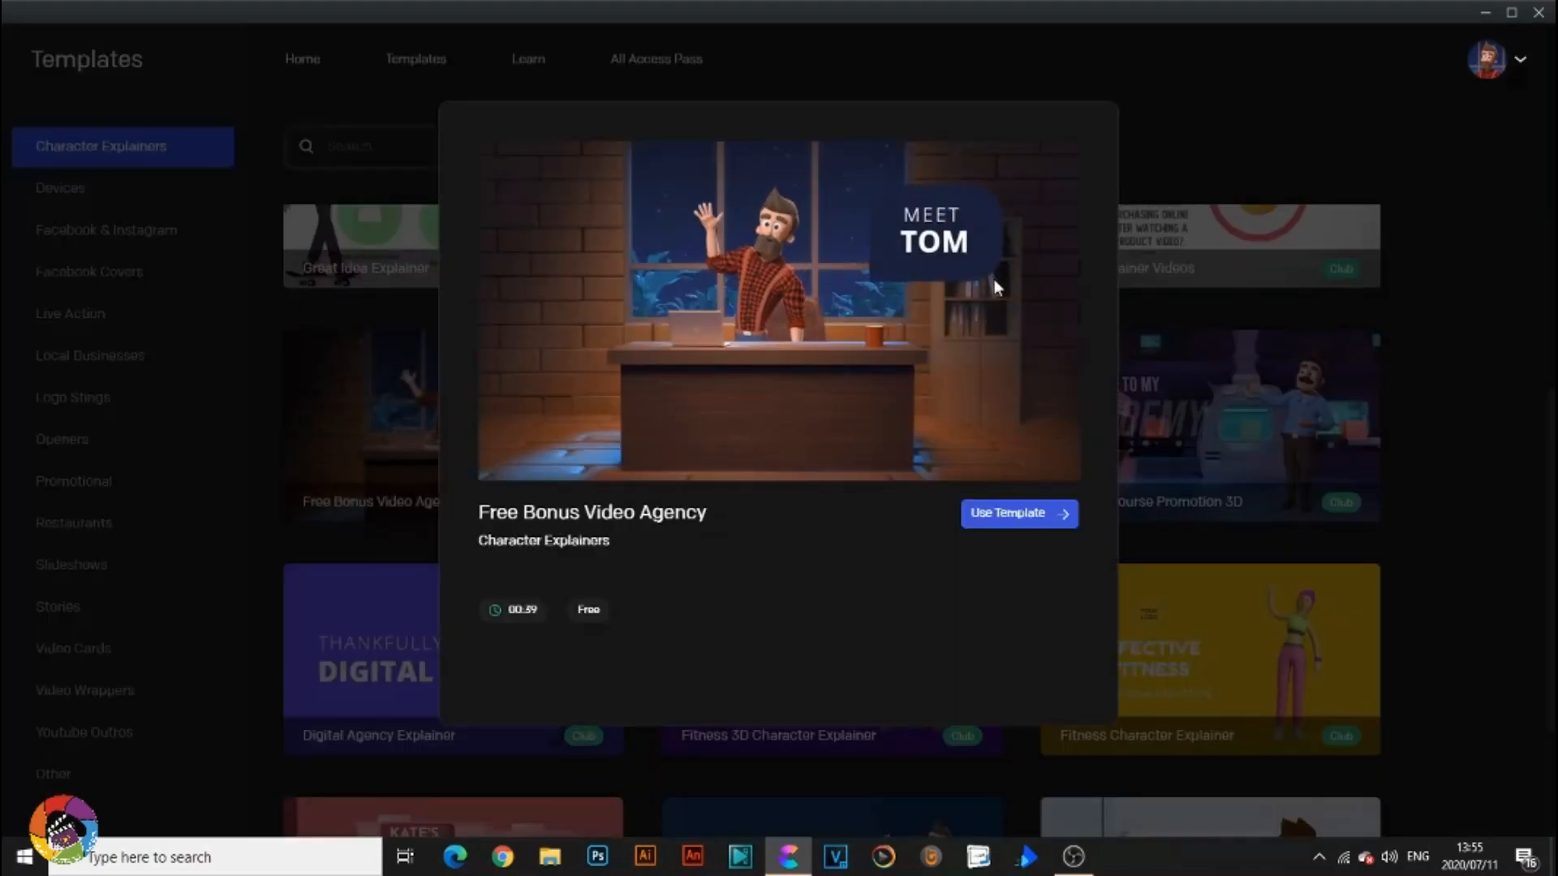
left_click(1157, 107)
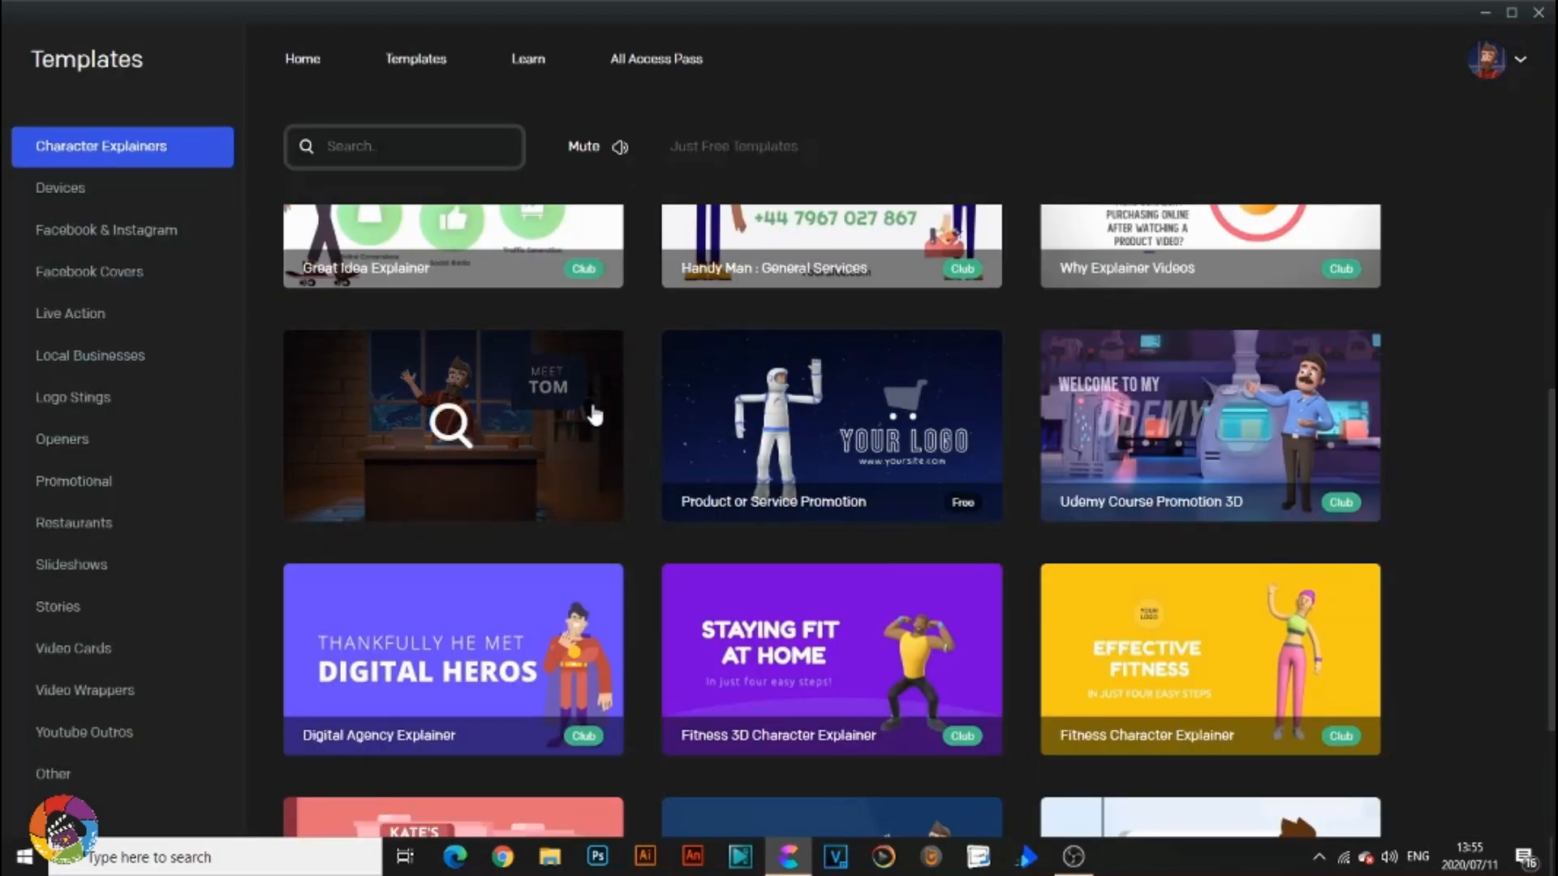
left_click(503, 410)
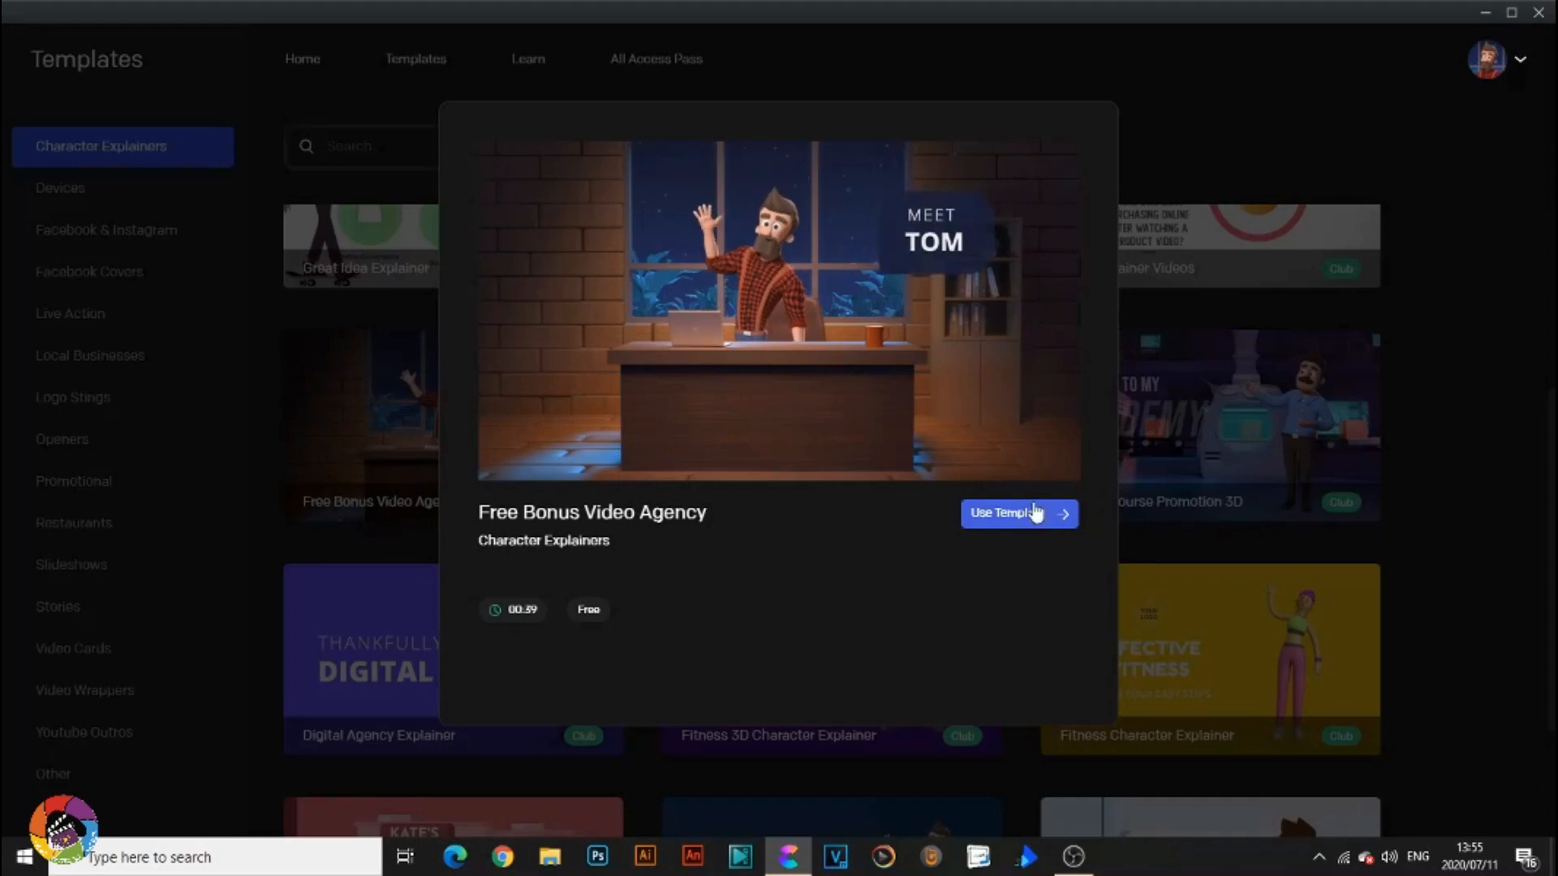
left_click(1174, 149)
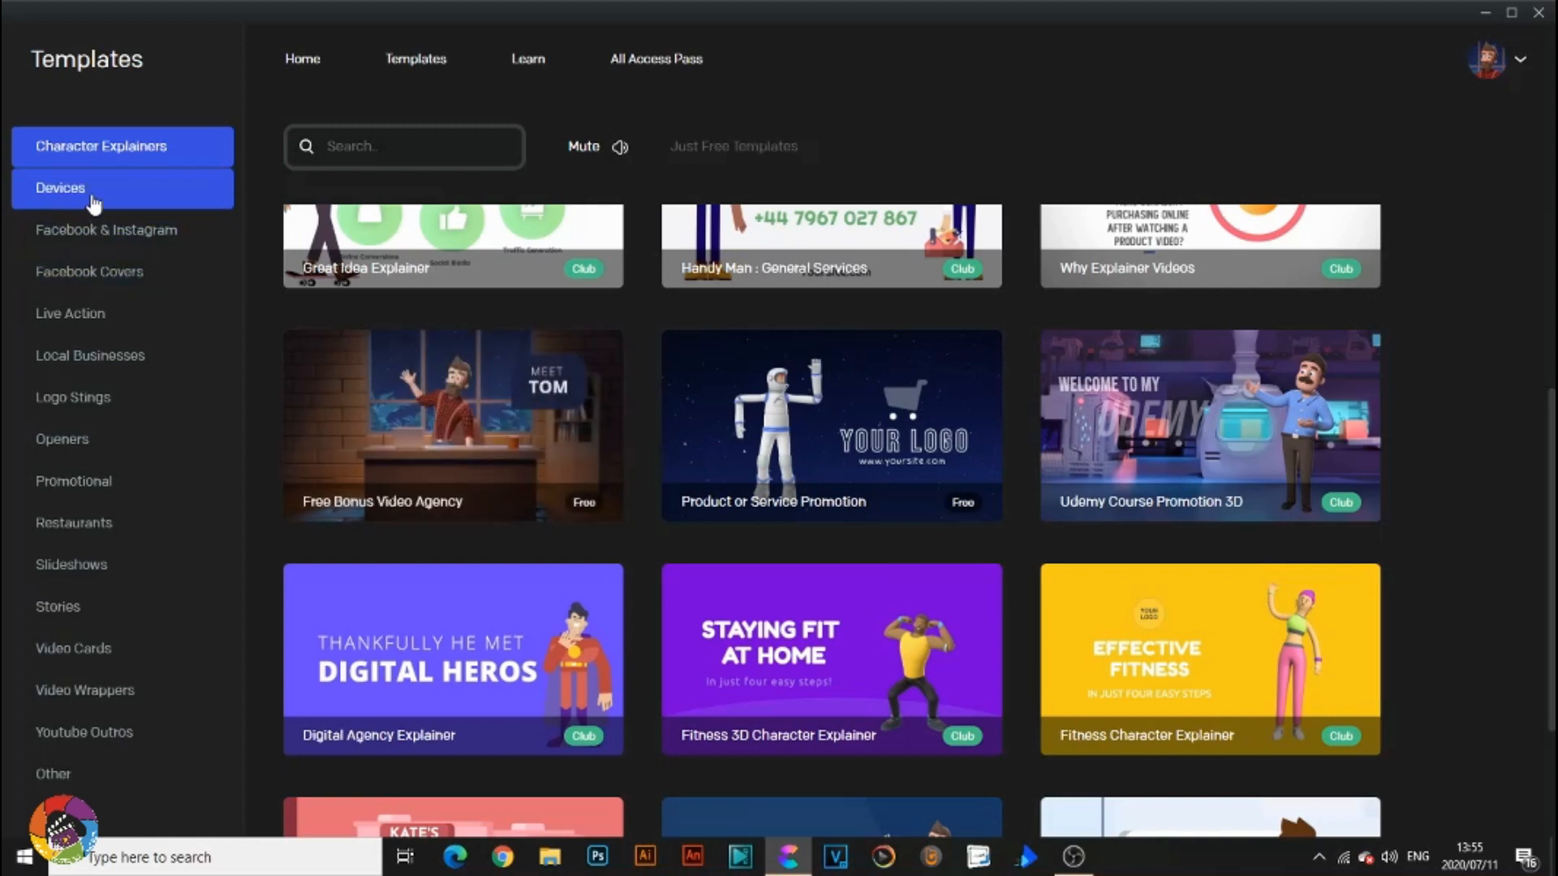
View the Devices templates and browse through the Facebook & Instagram category.
left_click(122, 198)
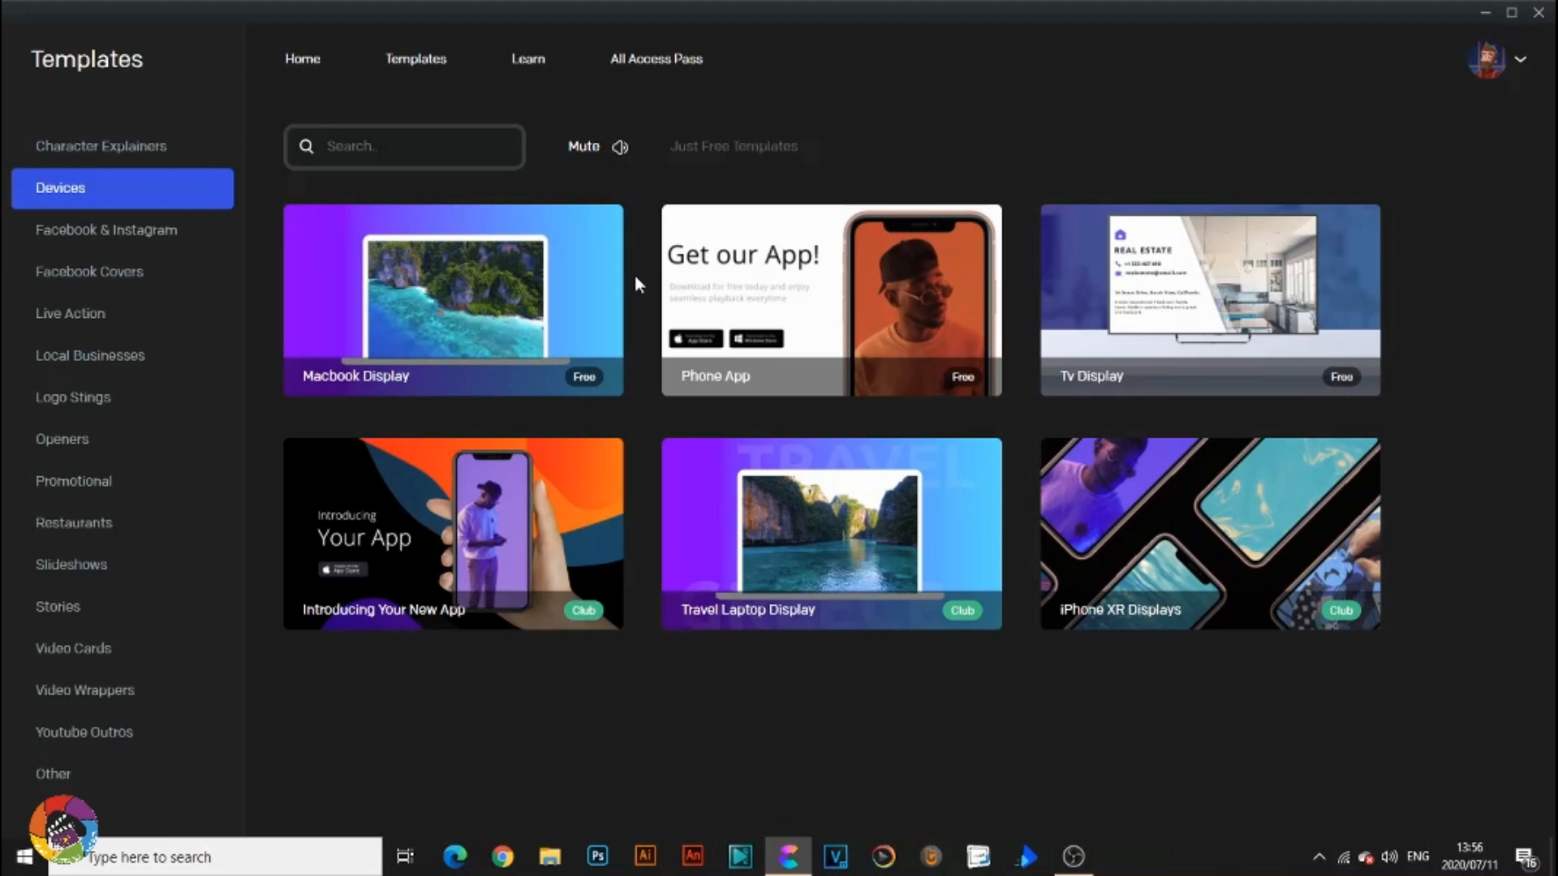
left_click(142, 233)
scroll(653, 396, "down", 1)
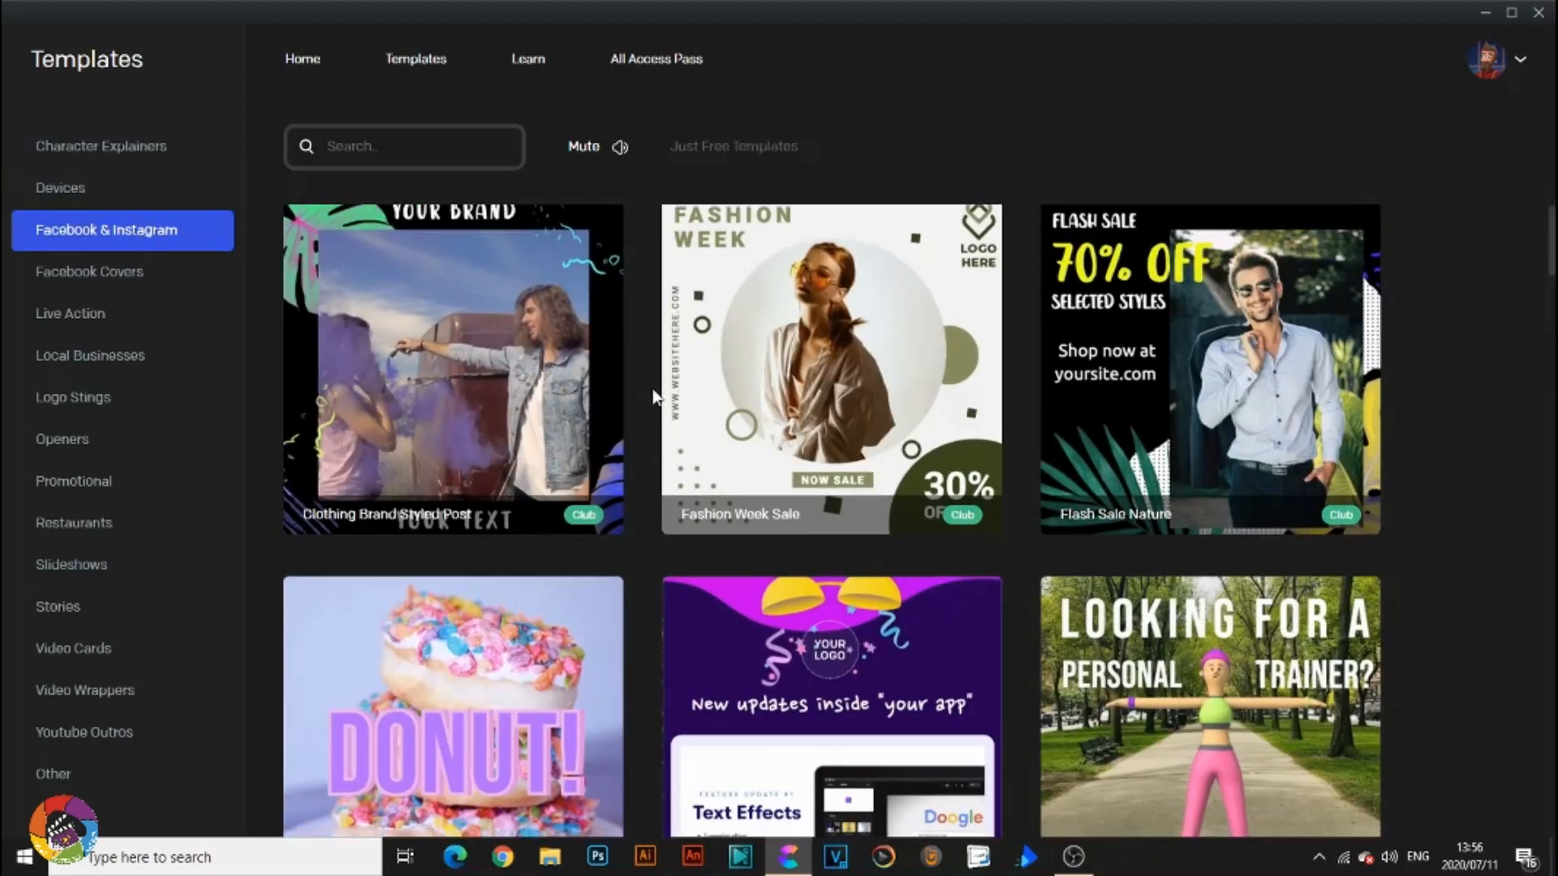
scroll(653, 396, "down", 8)
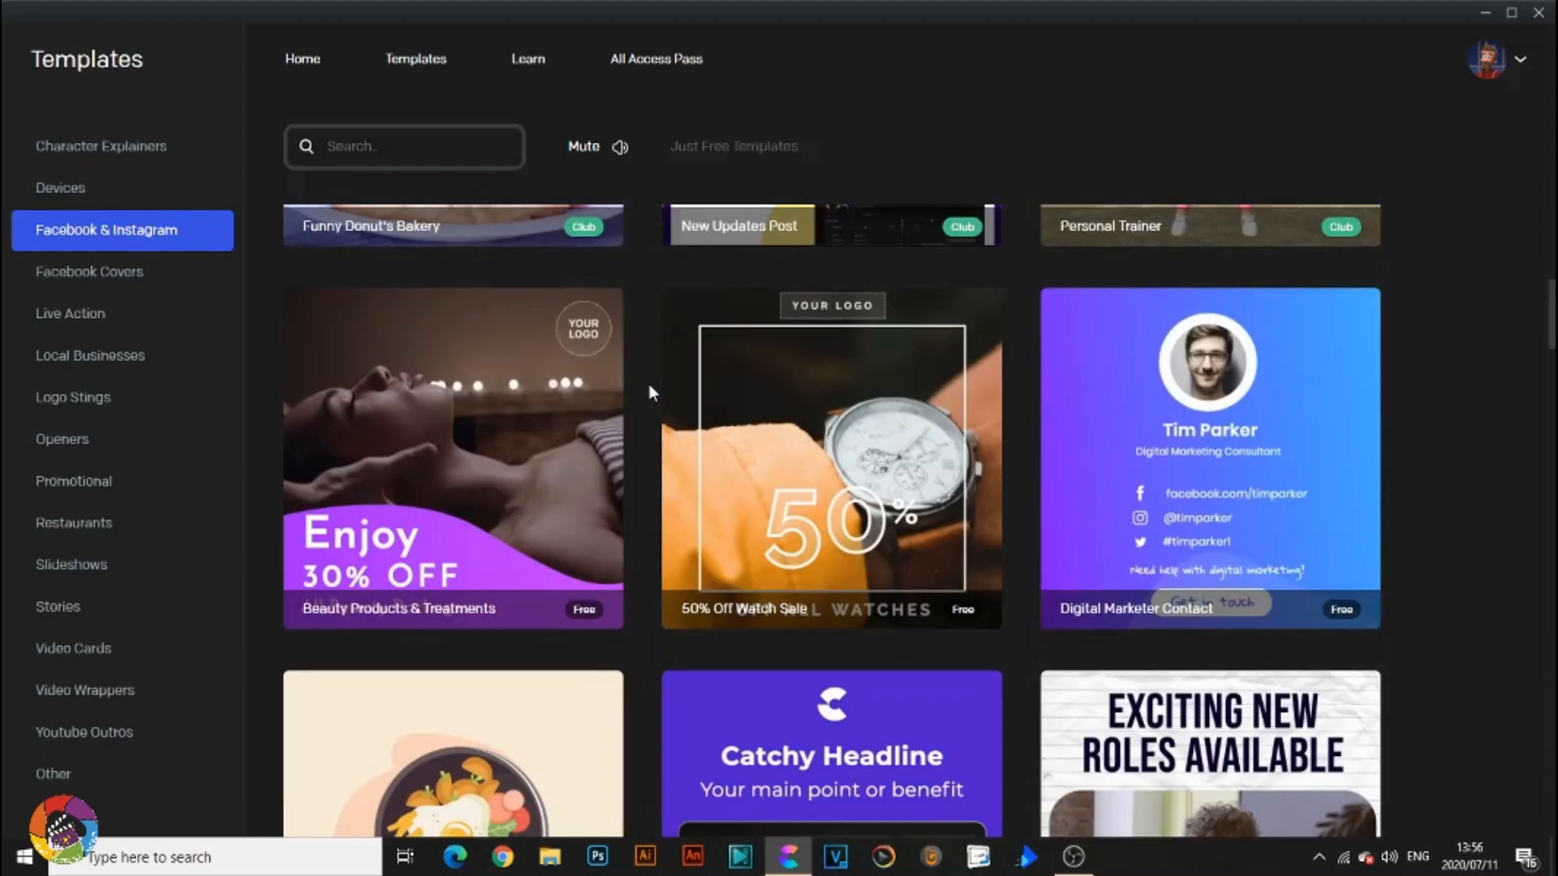
scroll(647, 382, "down", 10)
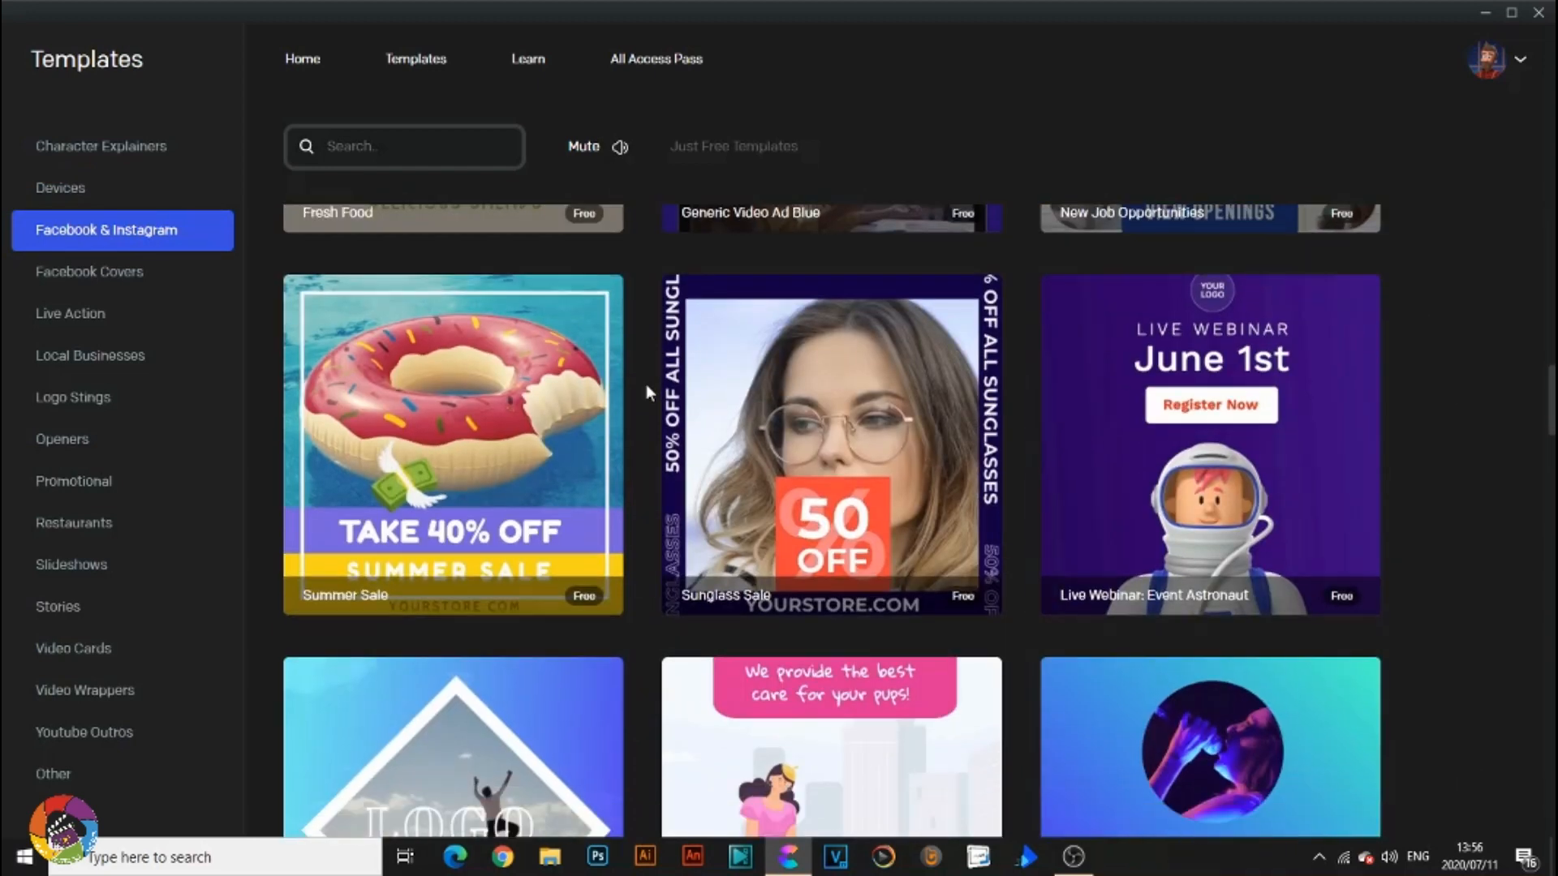
scroll(645, 382, "down", 4)
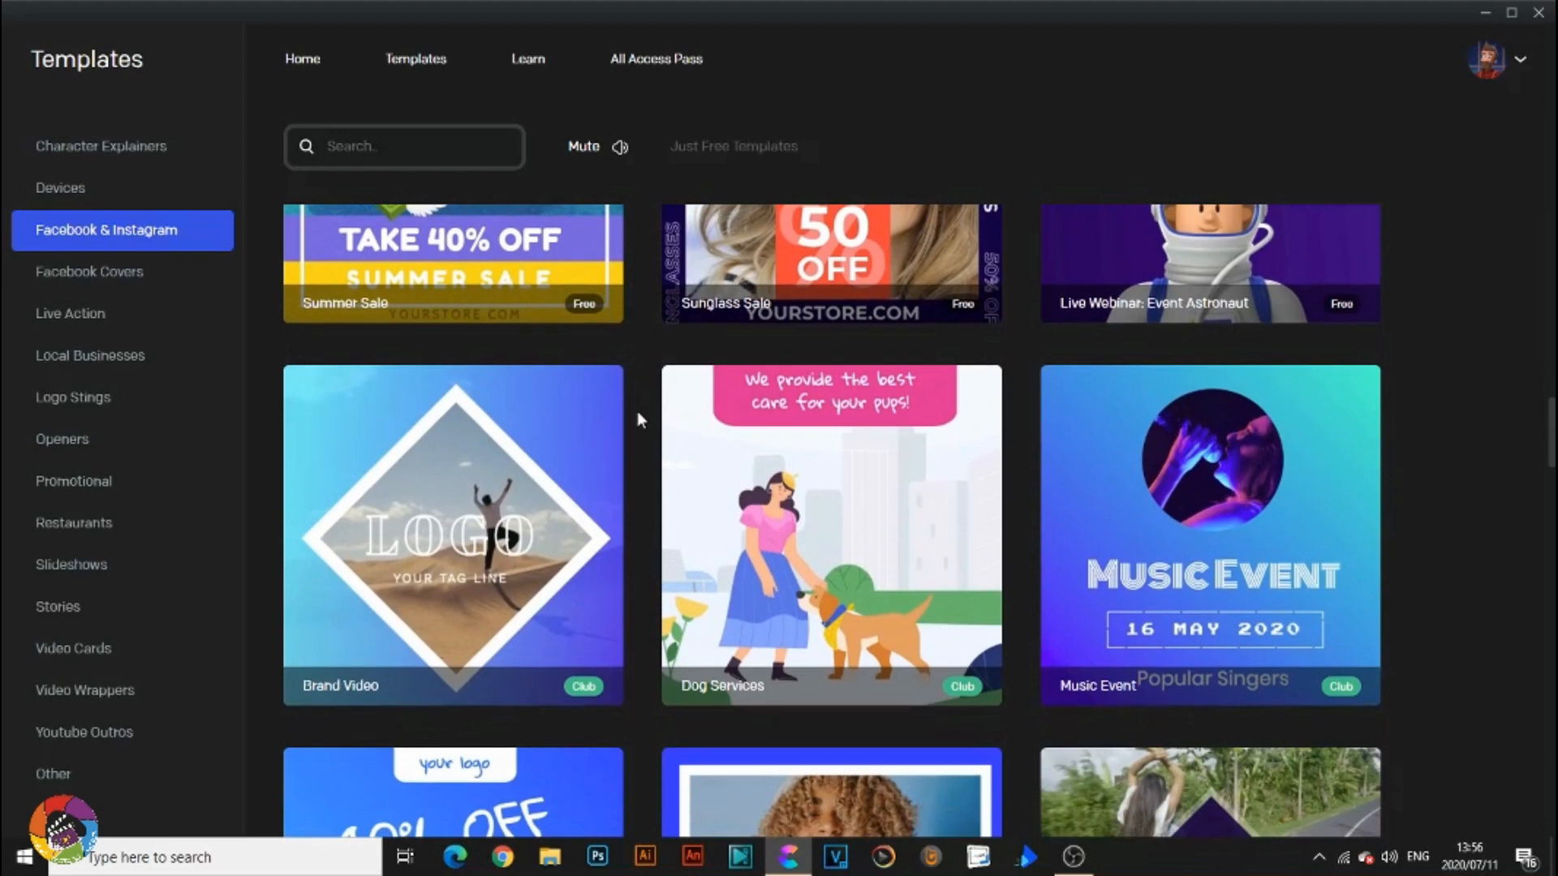
scroll(636, 411, "down", 5)
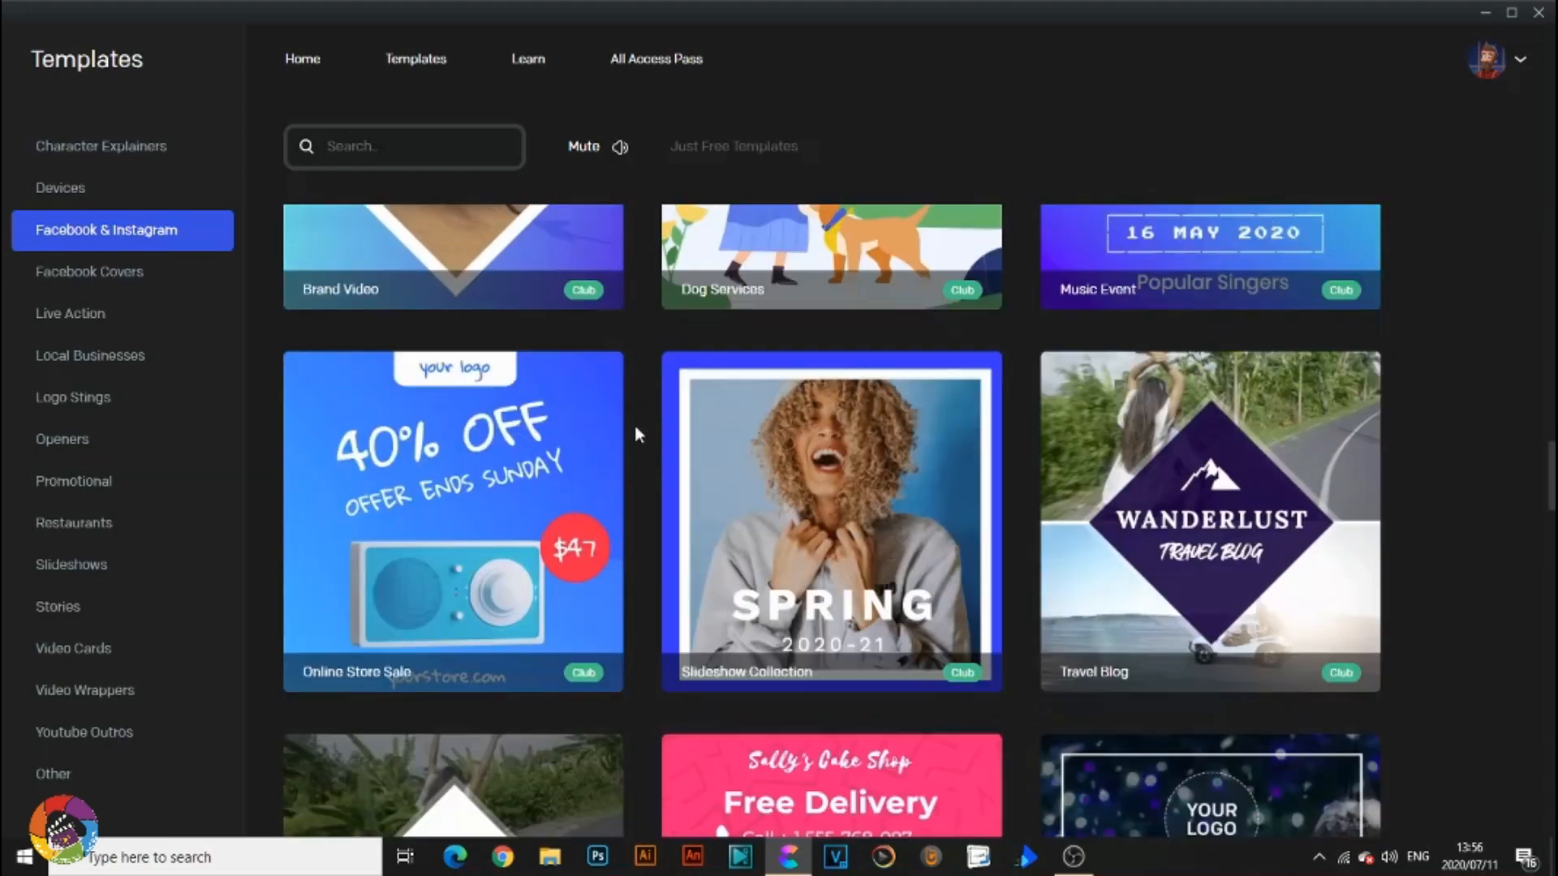
scroll(637, 432, "down", 7)
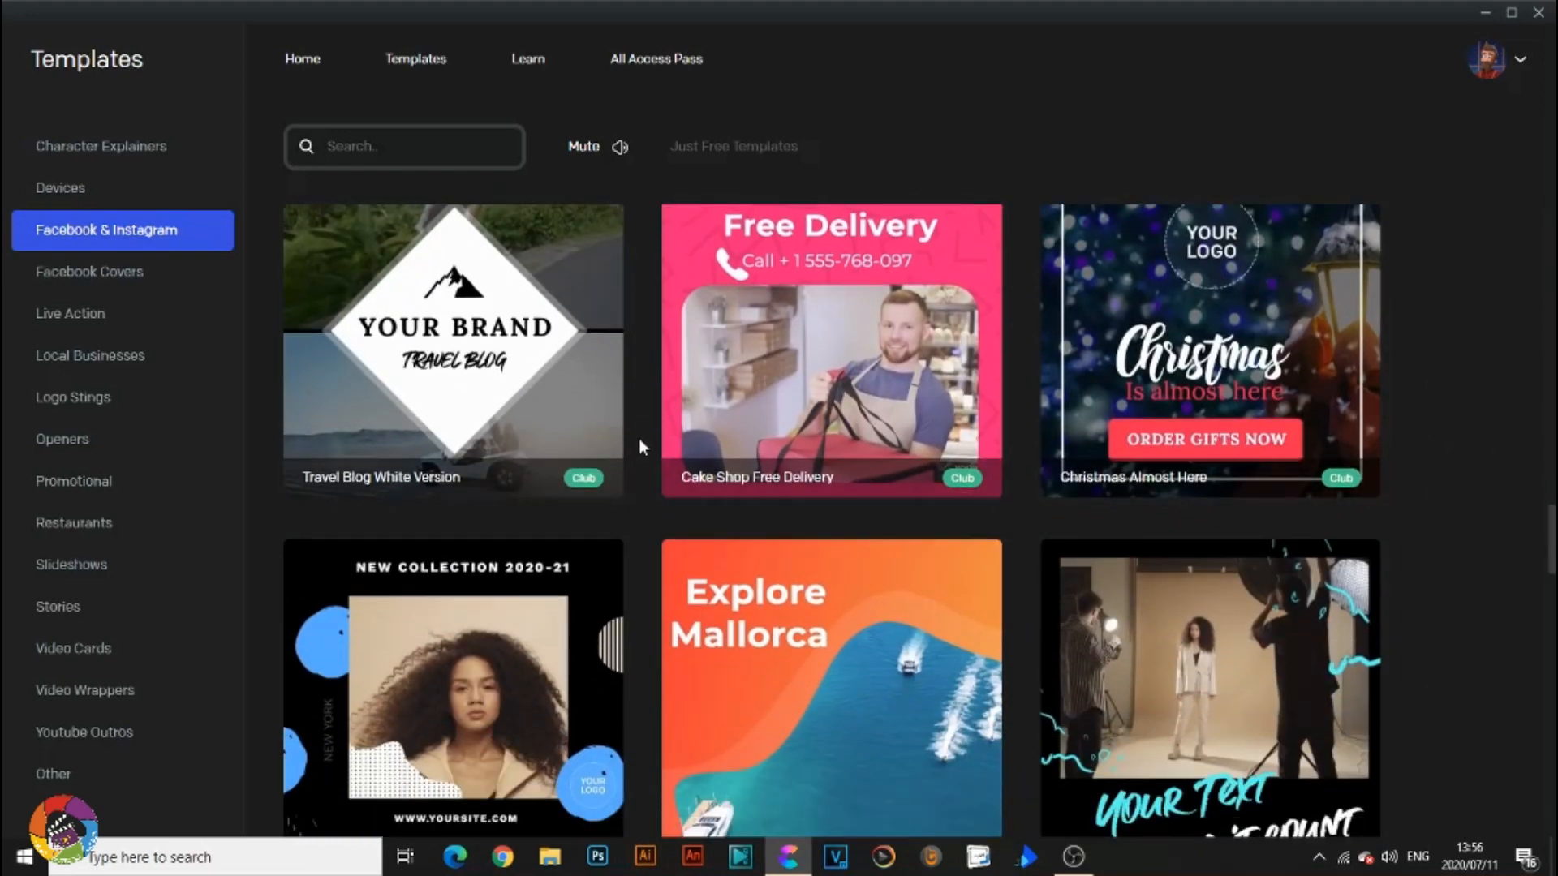
scroll(639, 439, "down", 7)
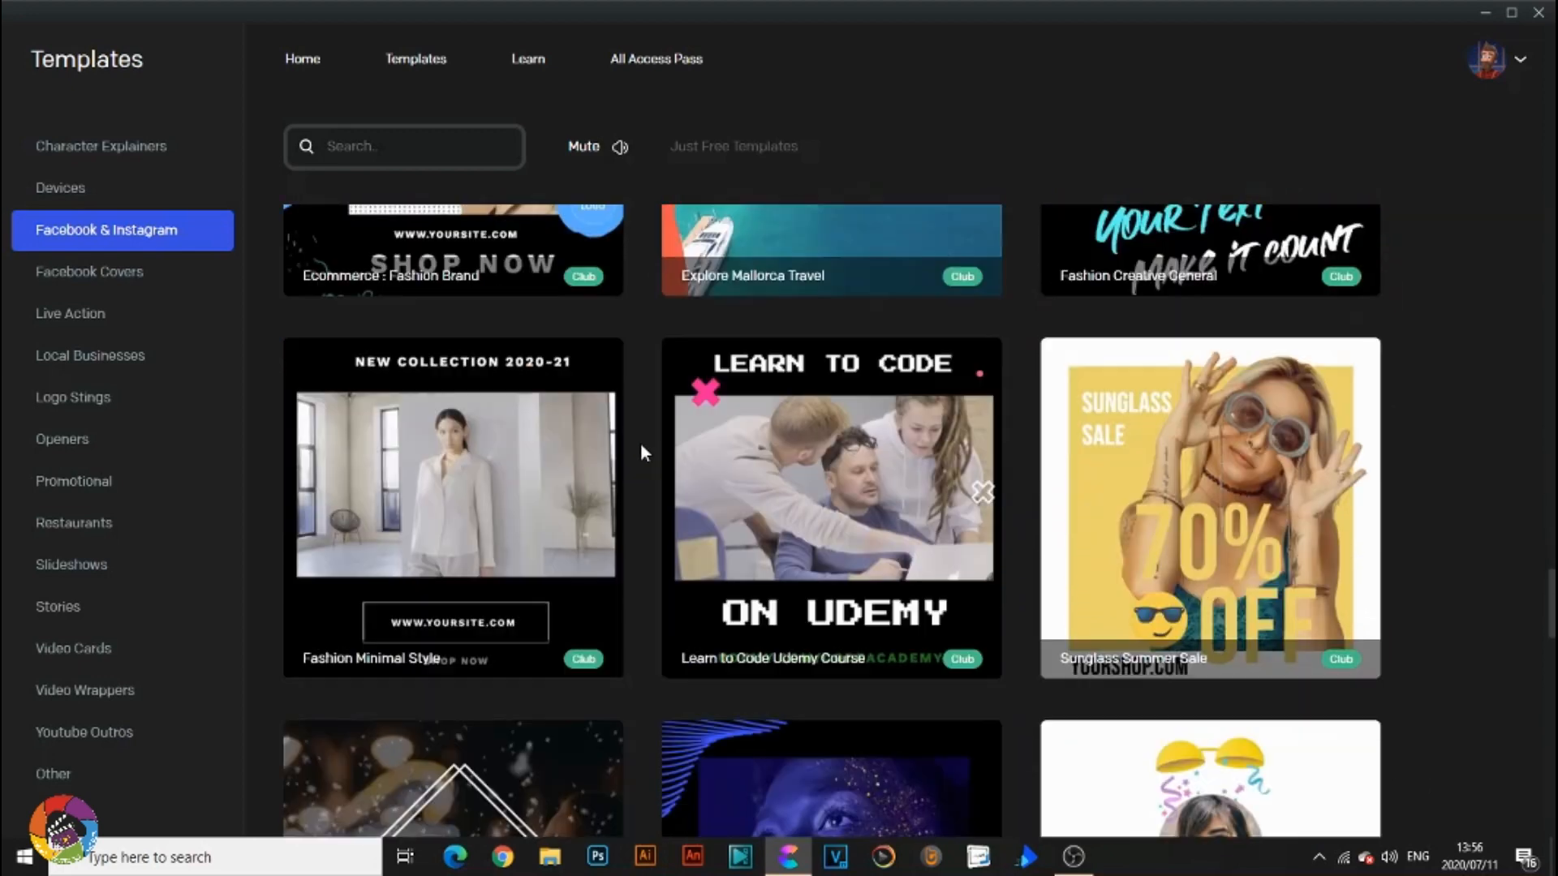
scroll(641, 455, "down", 5)
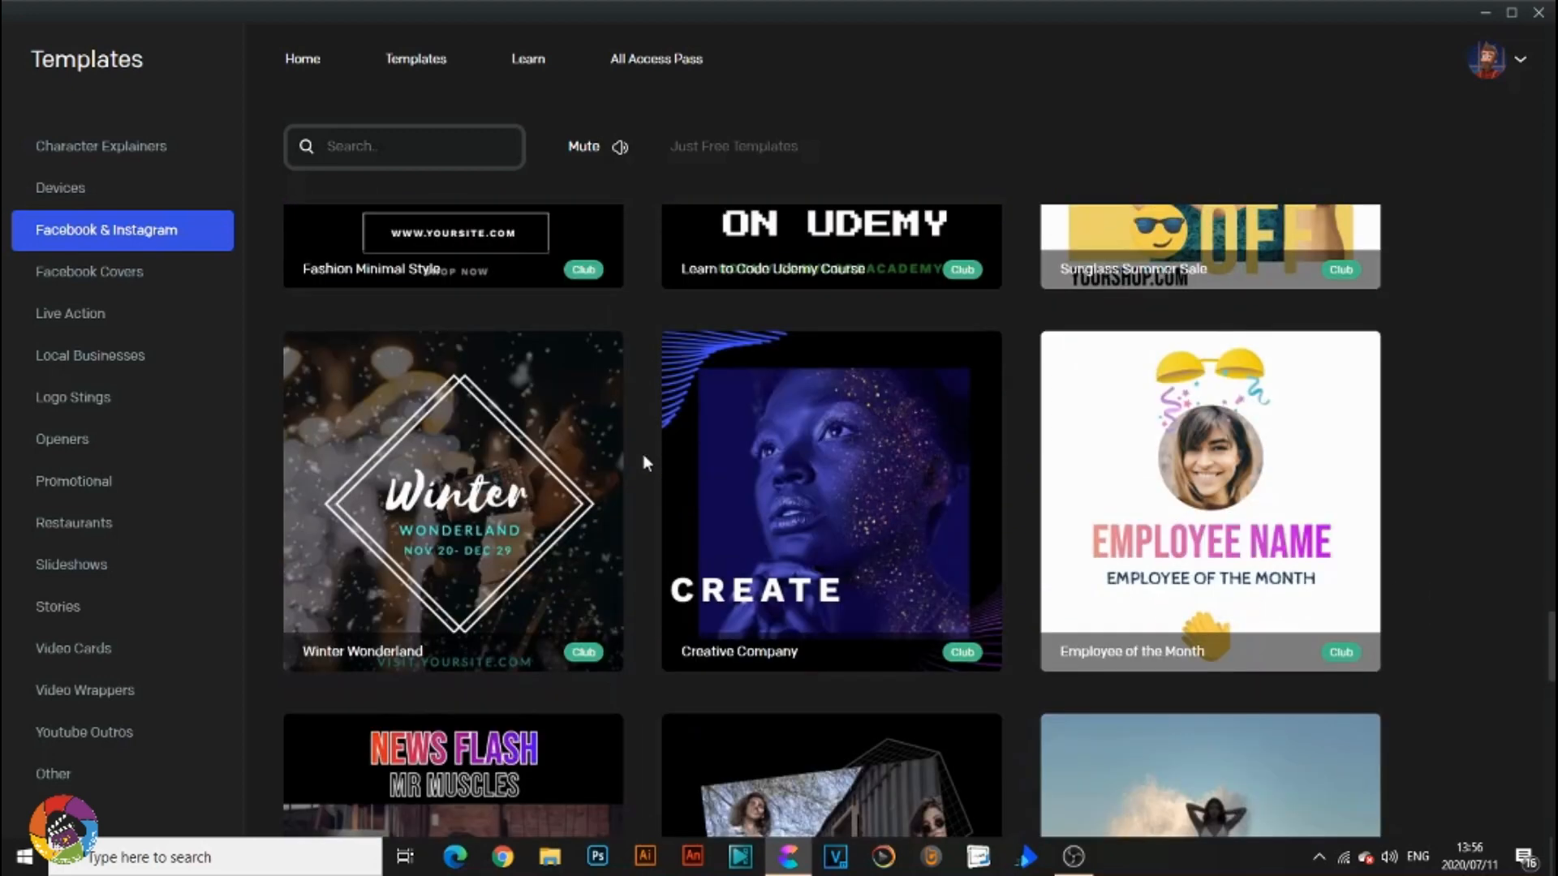
scroll(643, 454, "down", 5)
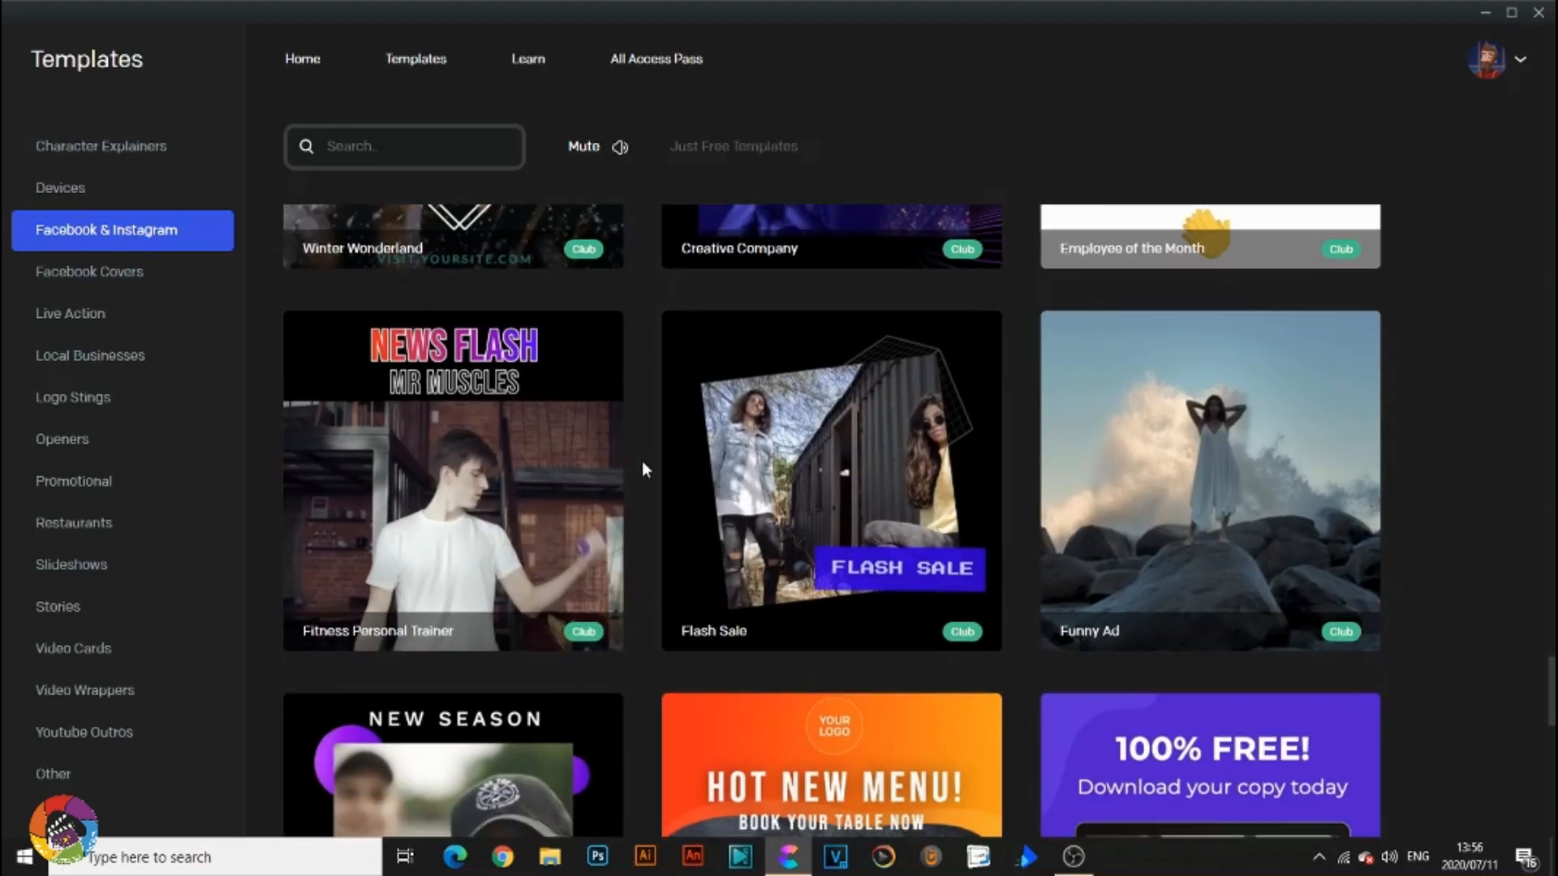
scroll(643, 486, "down", 7)
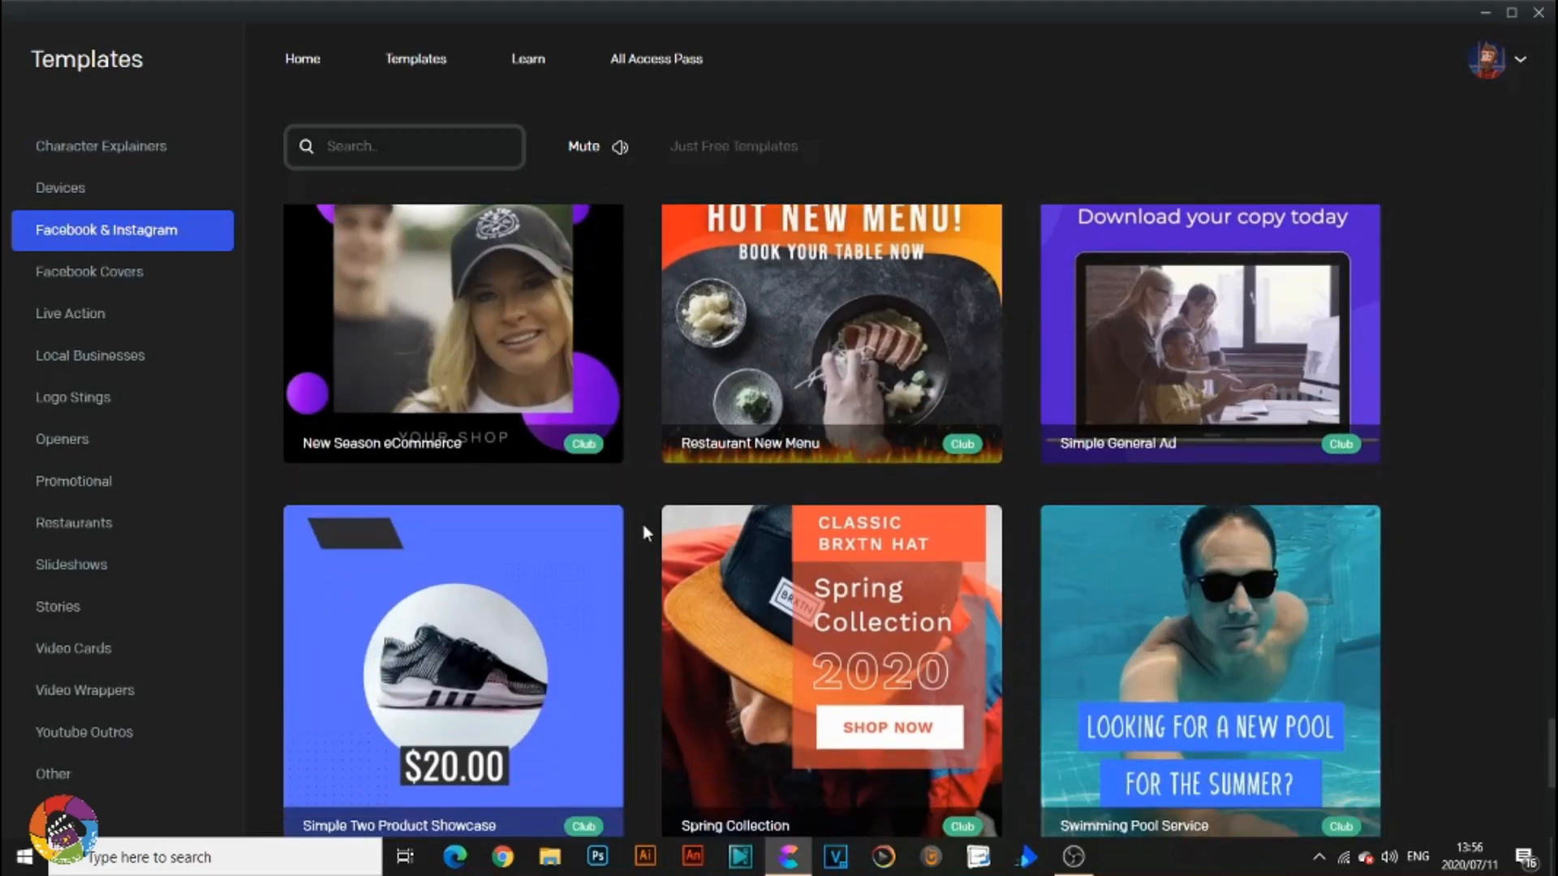
scroll(643, 524, "down", 4)
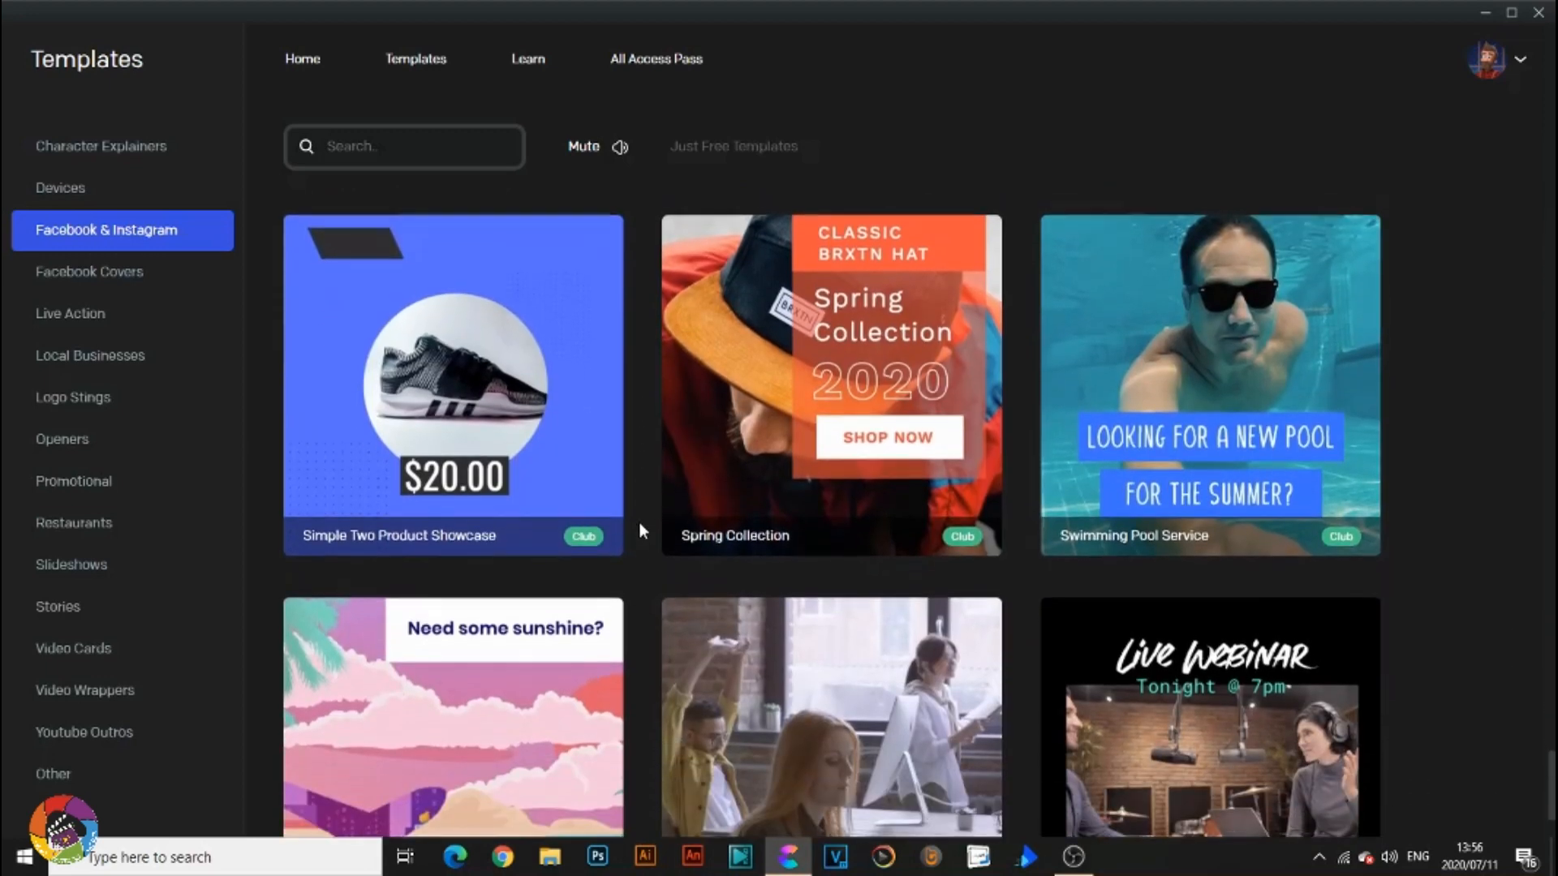
scroll(634, 560, "down", 2)
Preview the Sunglass Sale template in the Facebook & Instagram category and close the preview.
scroll(634, 572, "up", 20)
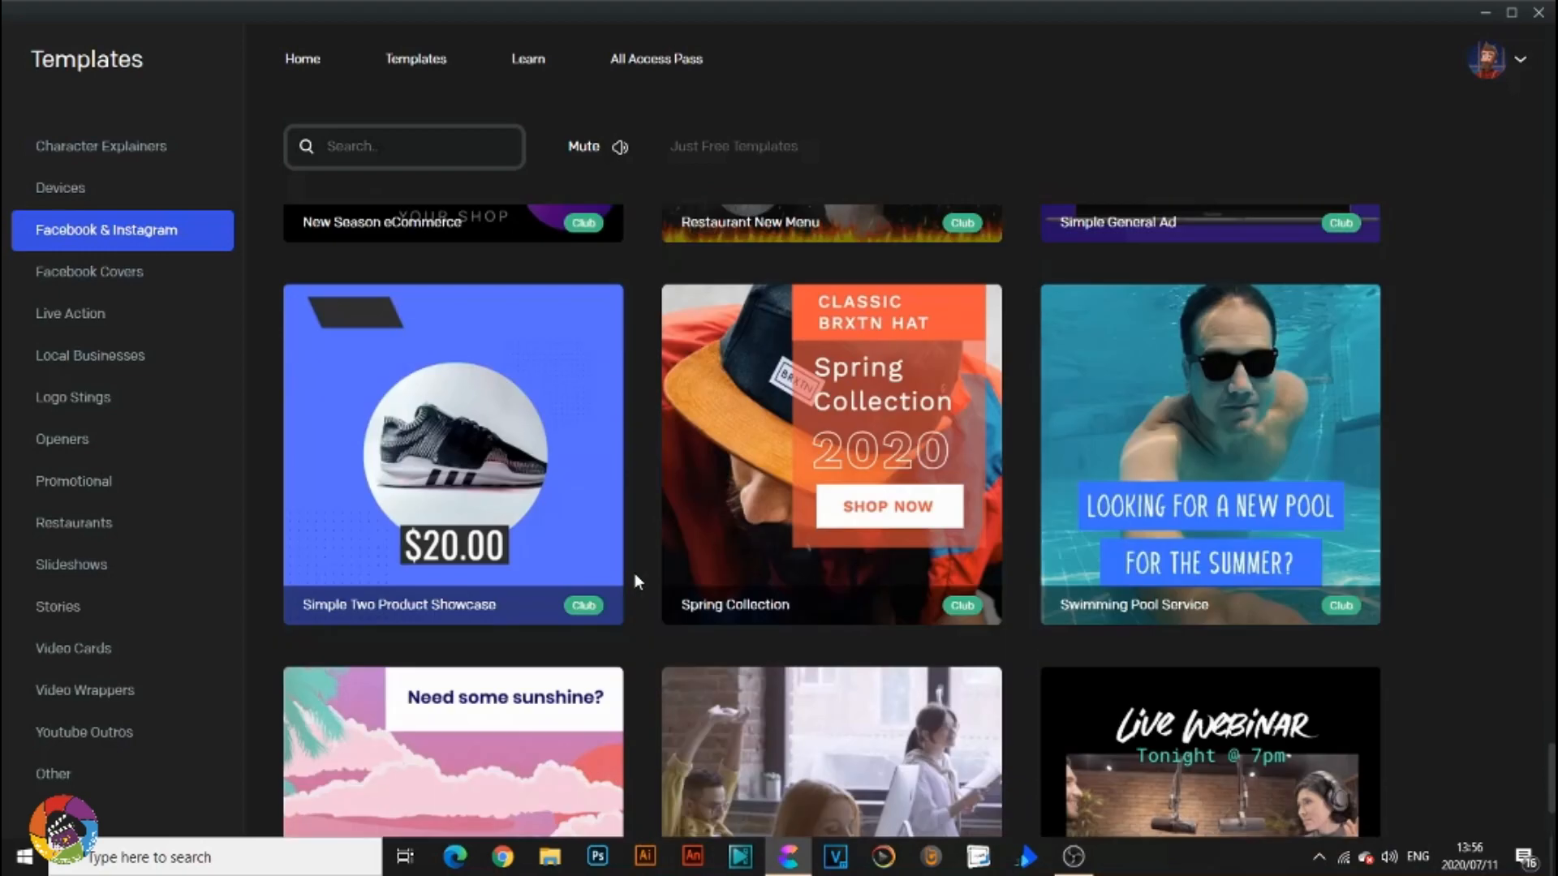
scroll(635, 573, "up", 20)
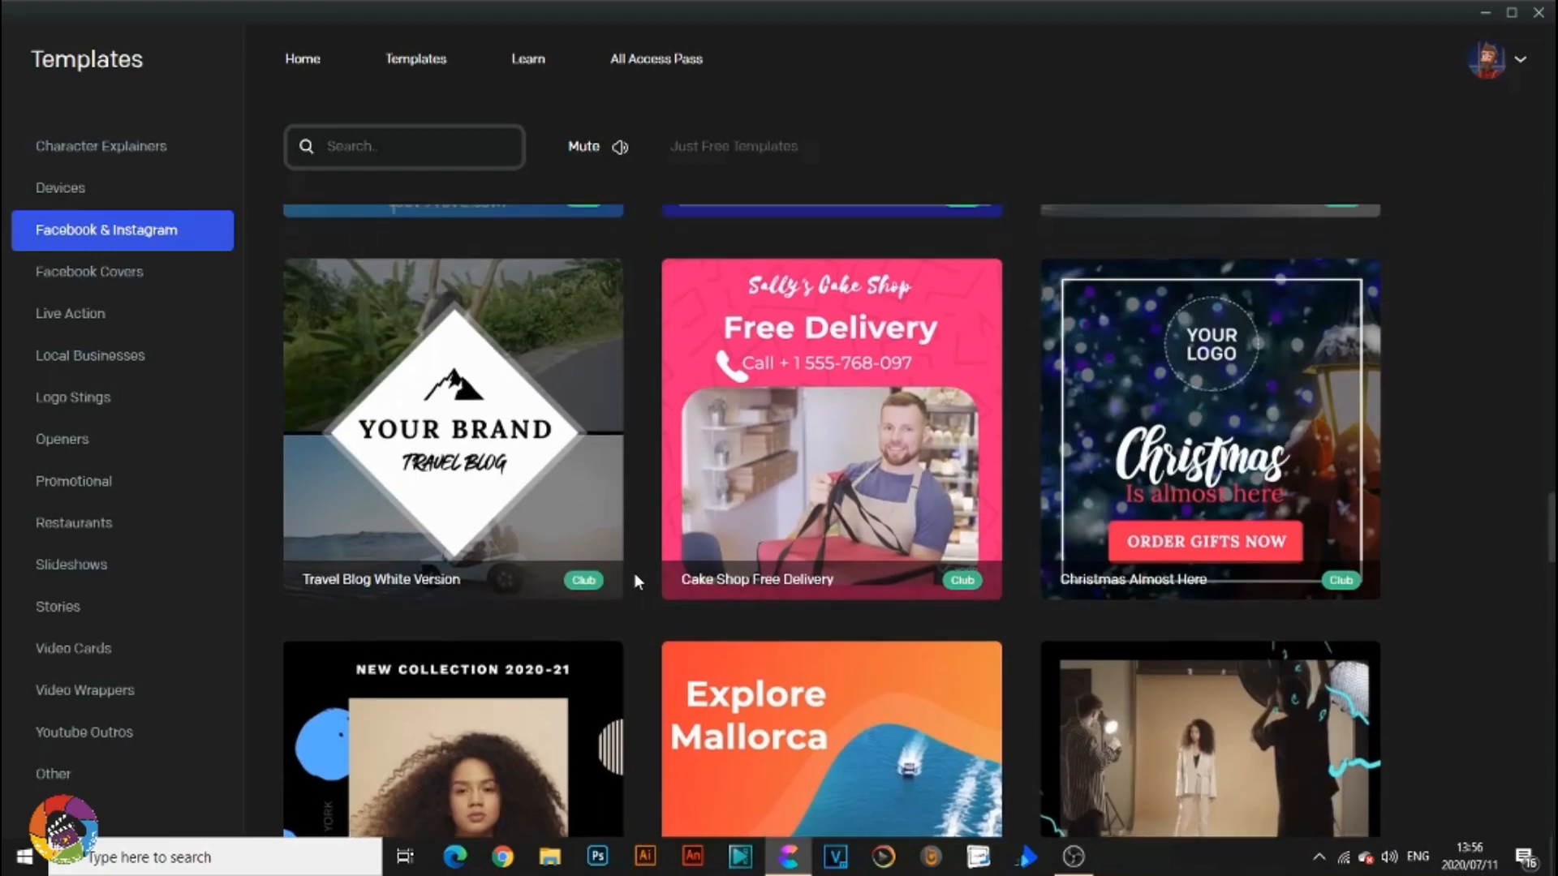
scroll(632, 548, "up", 3)
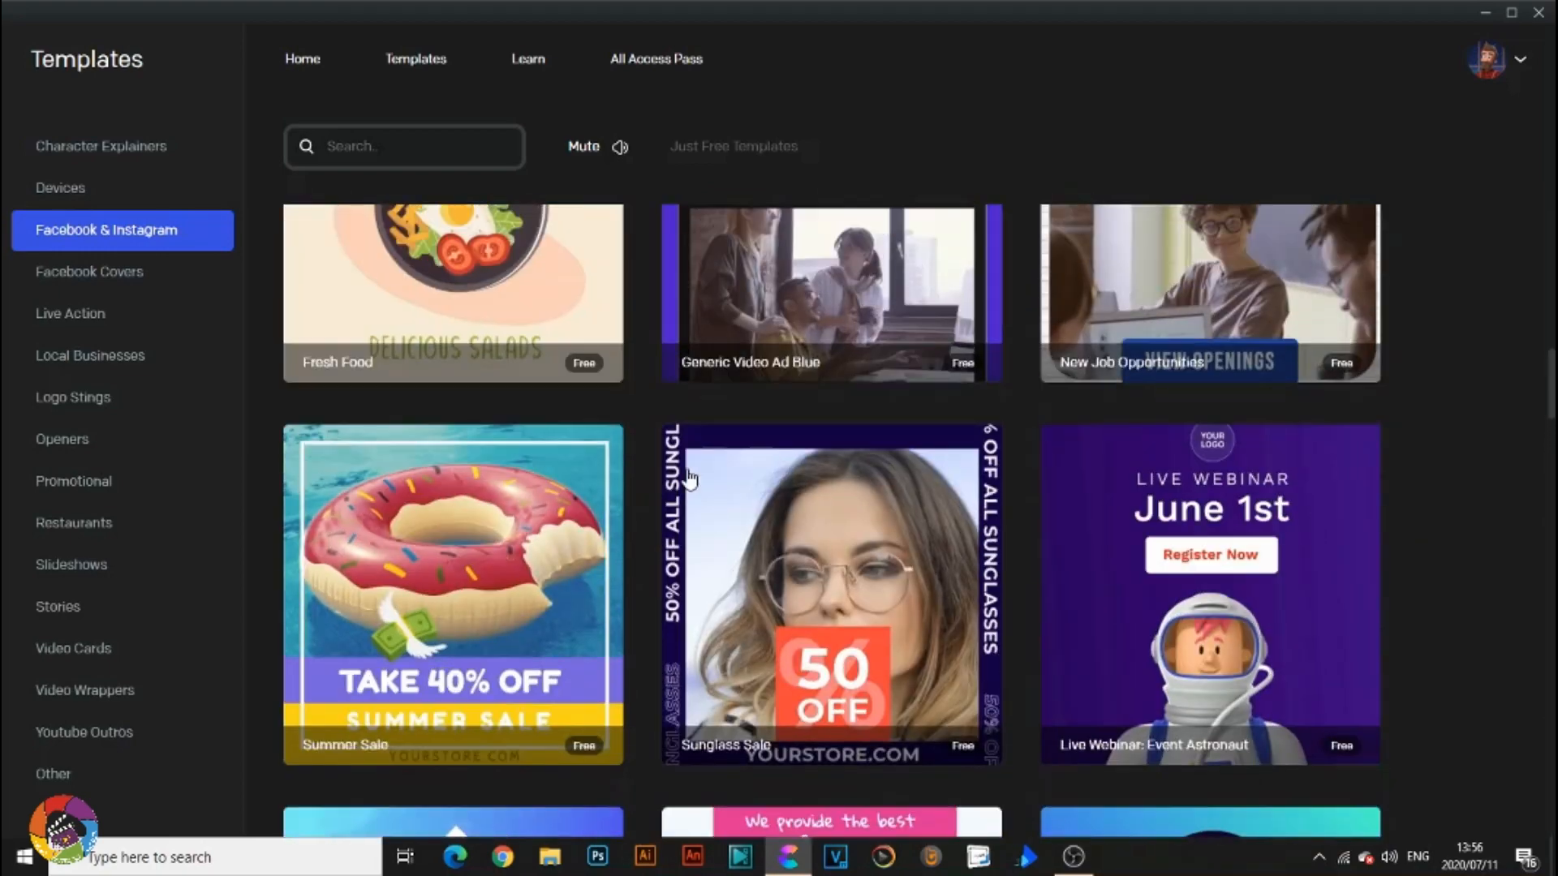
left_click(830, 575)
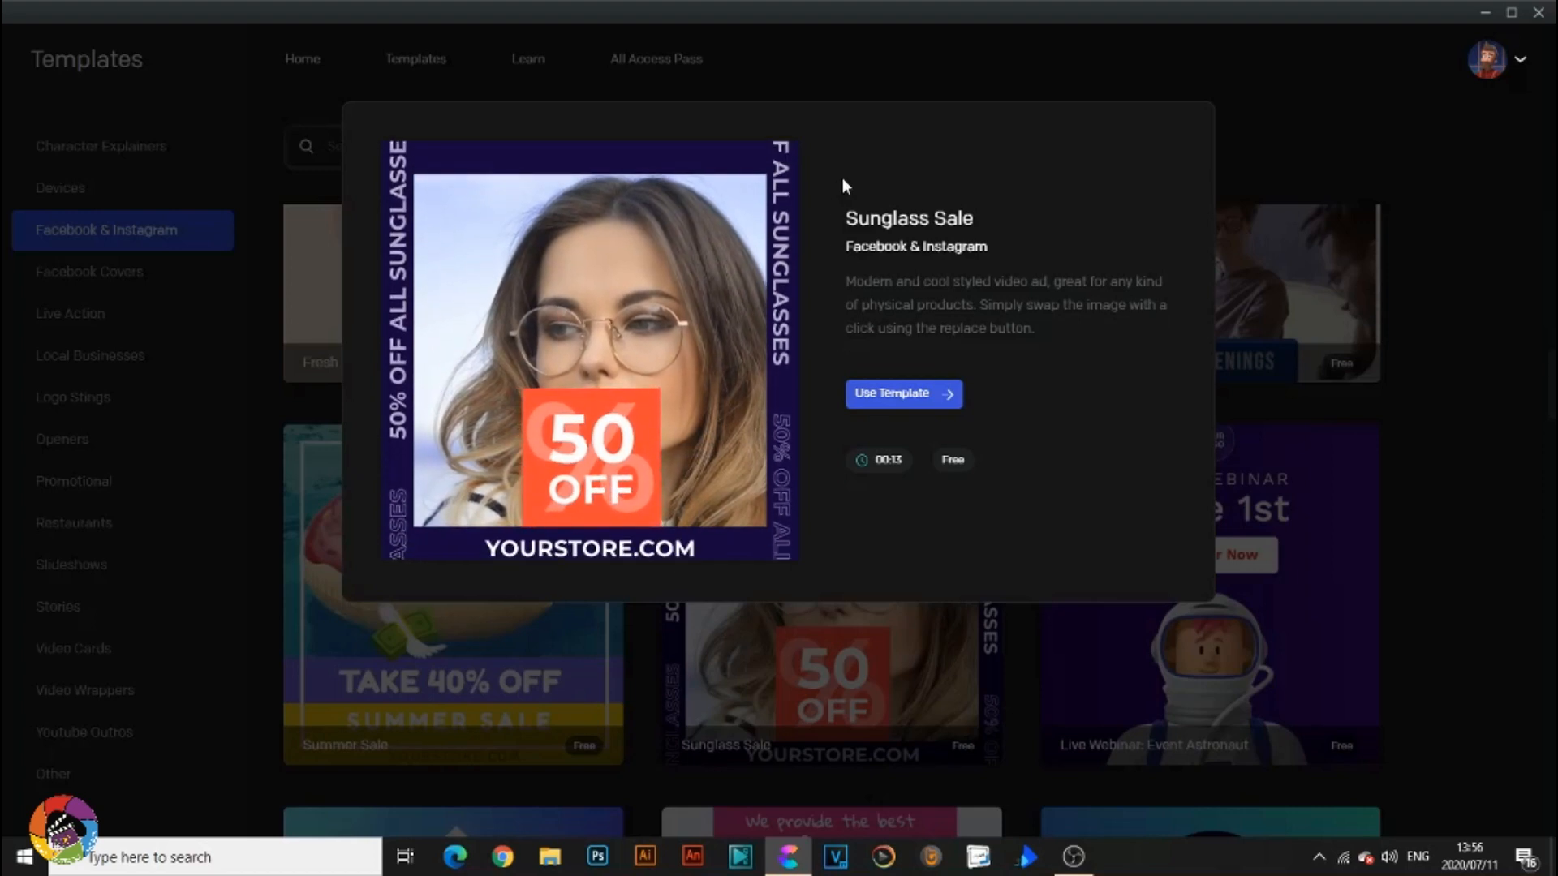
left_click(1218, 72)
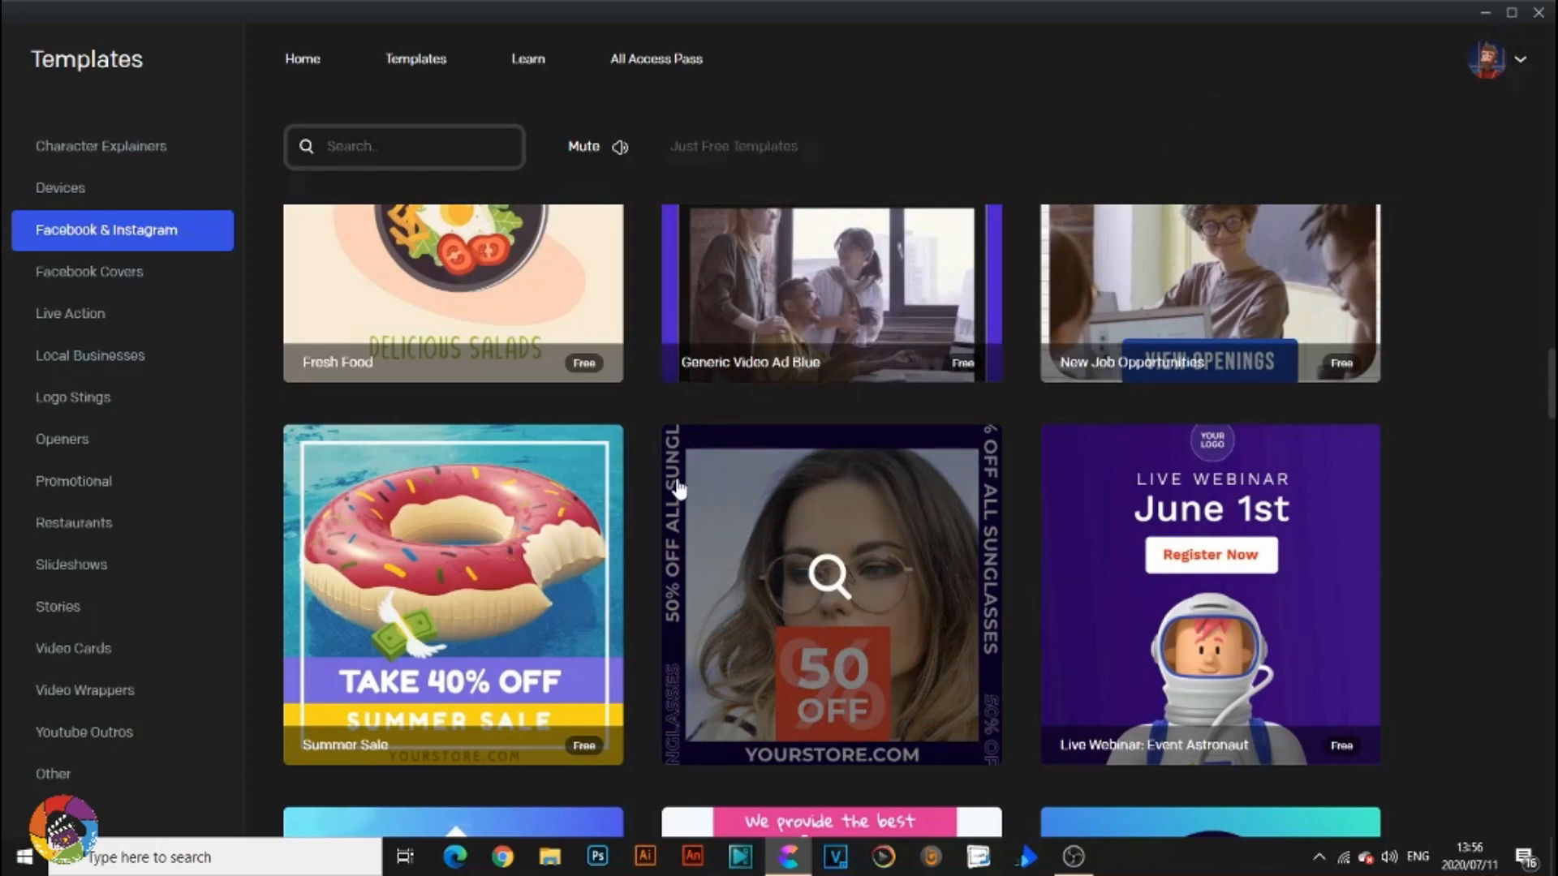
Open the preview of the 50% Off Watch Sale template.
scroll(669, 482, "up", 8)
scroll(667, 479, "up", 3)
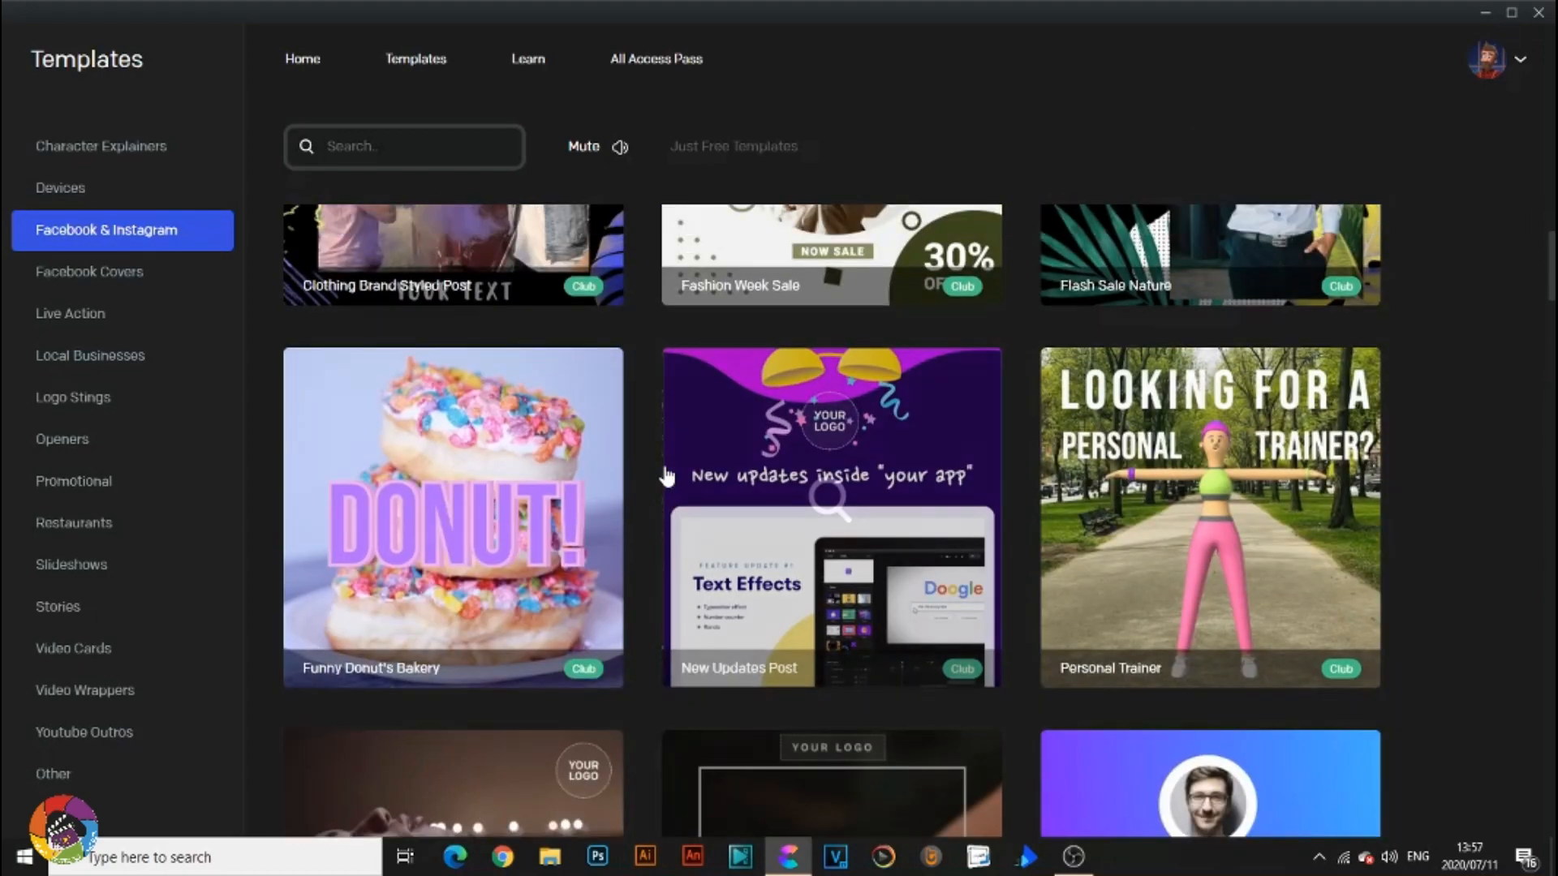
scroll(661, 495, "down", 5)
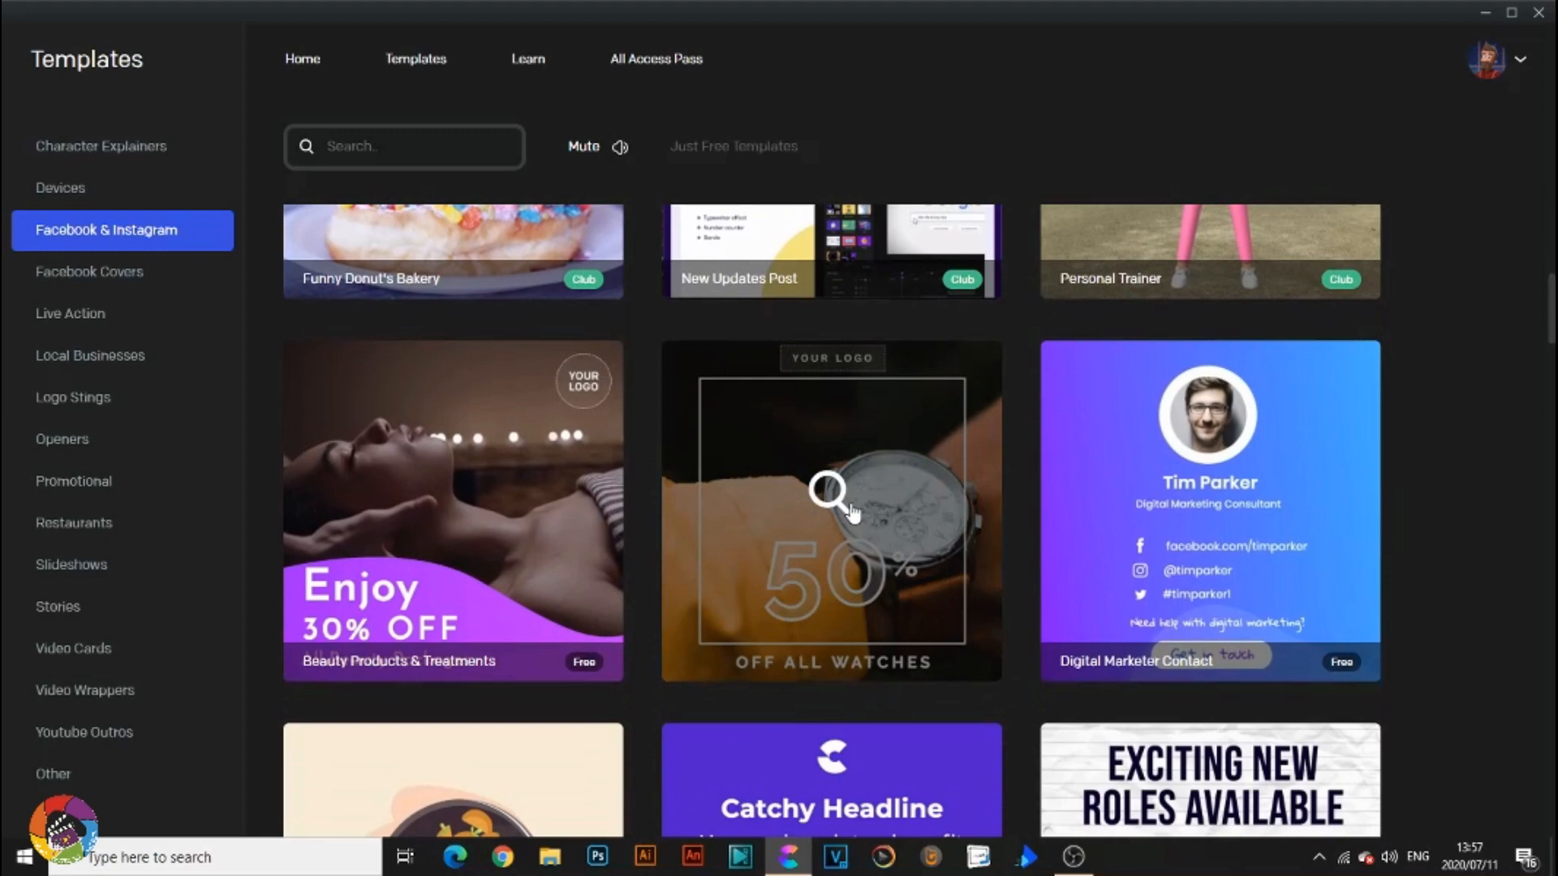
left_click(850, 507)
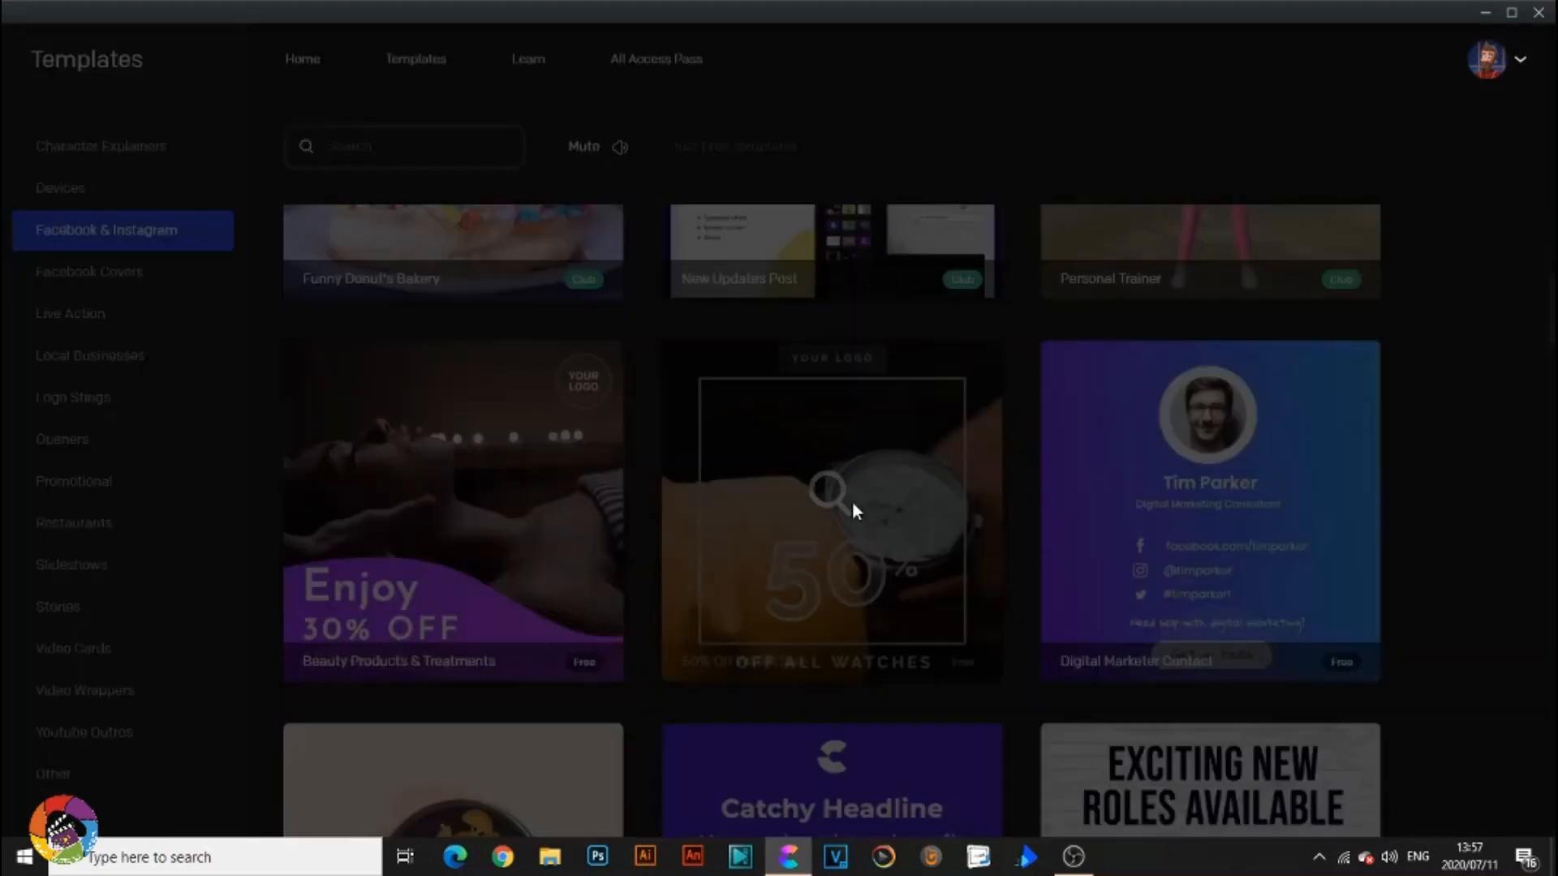
Close the watch sale preview and look through the Facebook Covers, Live Action and Local Businesses template categories.
left_click(1235, 89)
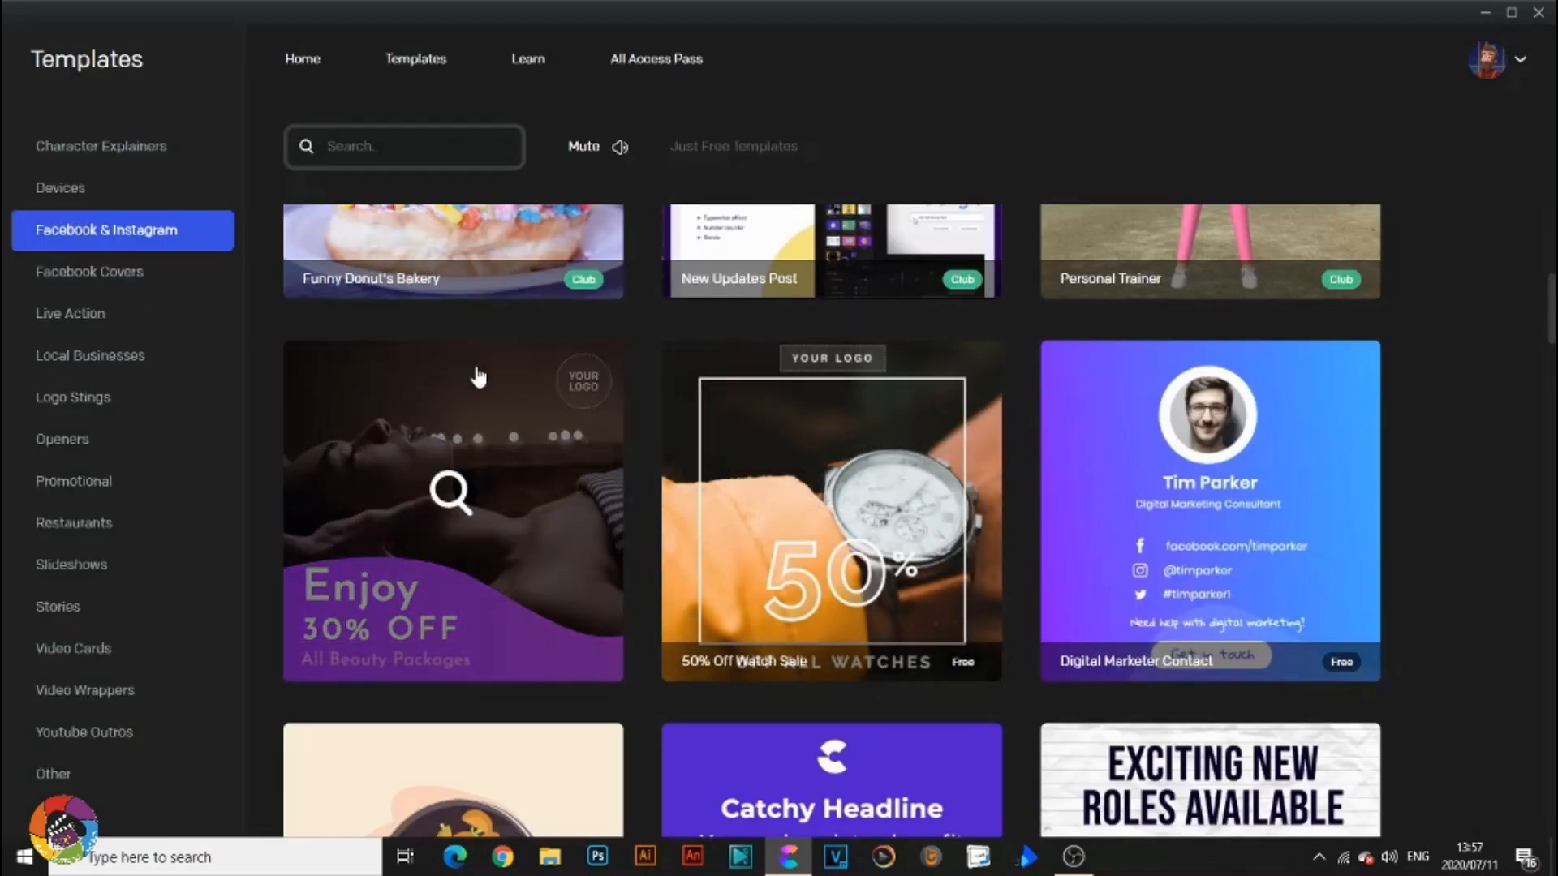
left_click(139, 274)
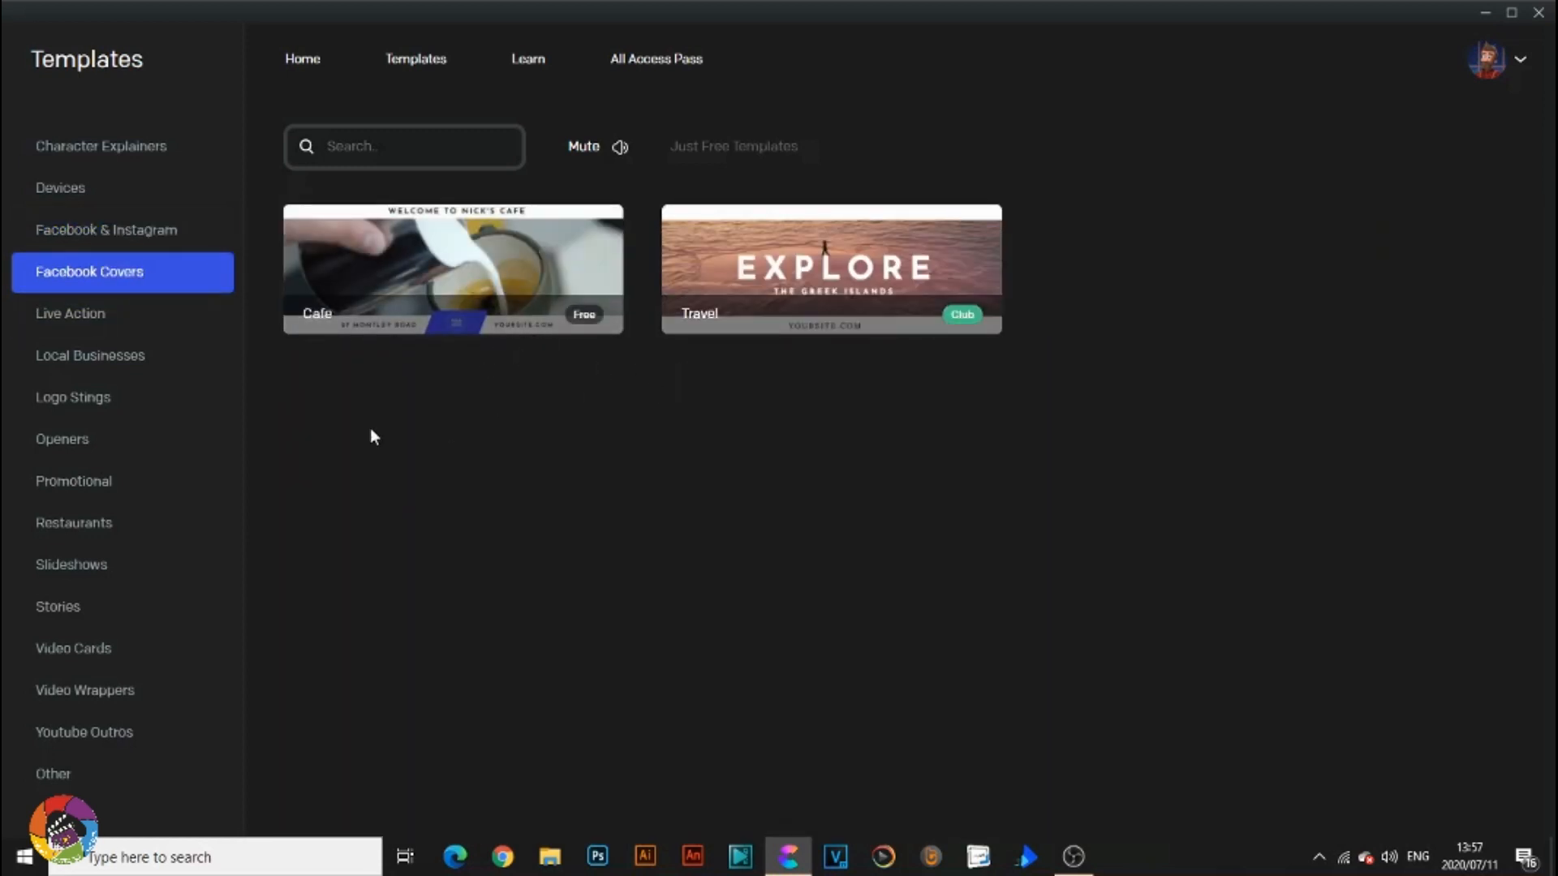
left_click(162, 329)
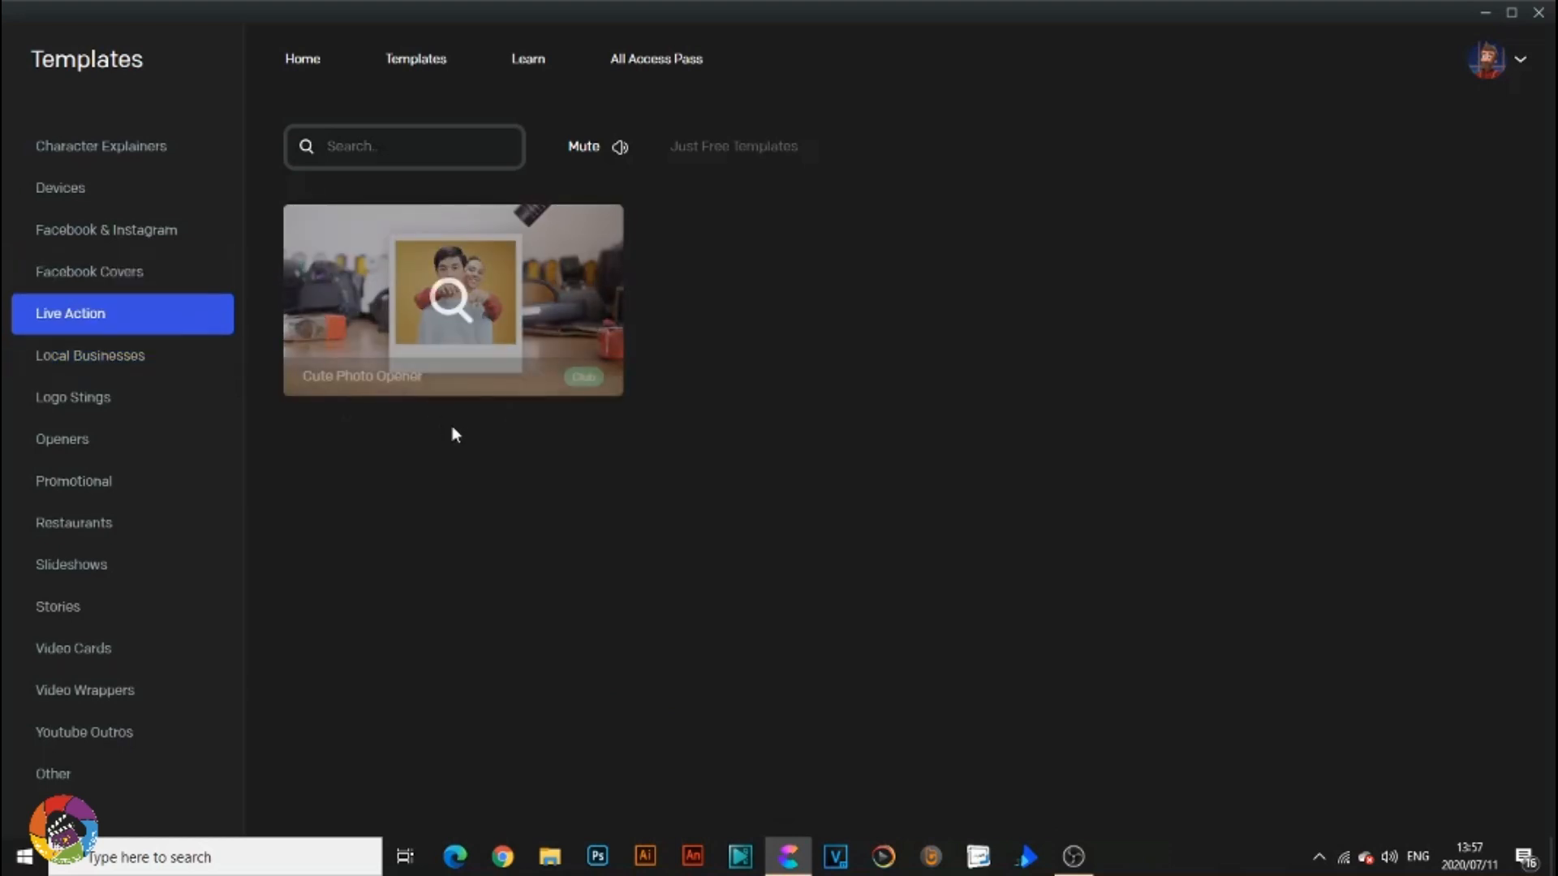
left_click(170, 363)
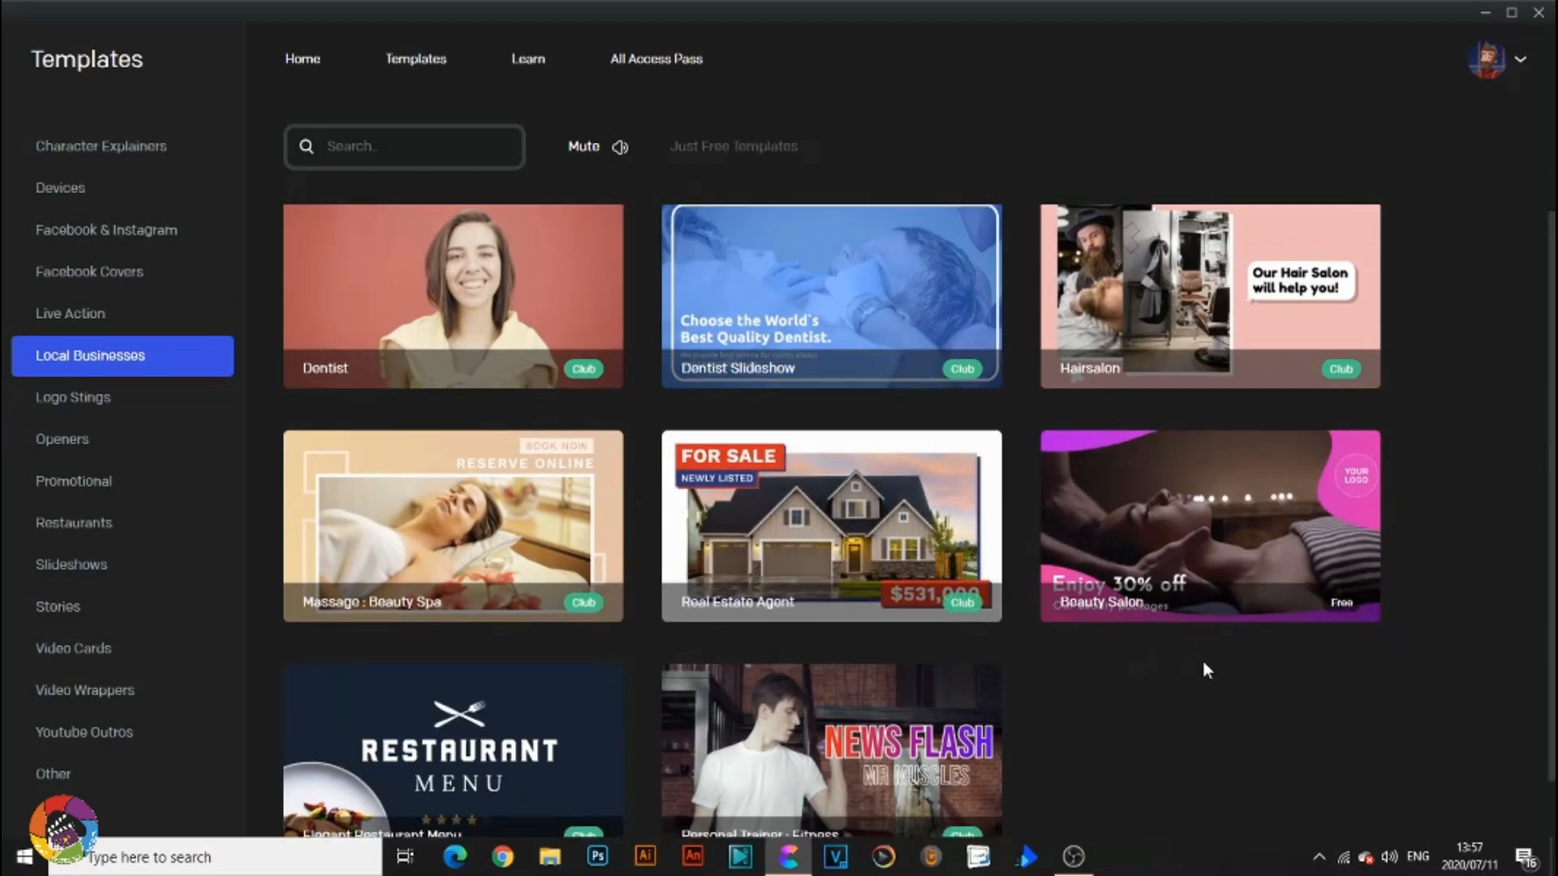
scroll(1203, 660, "down", 1)
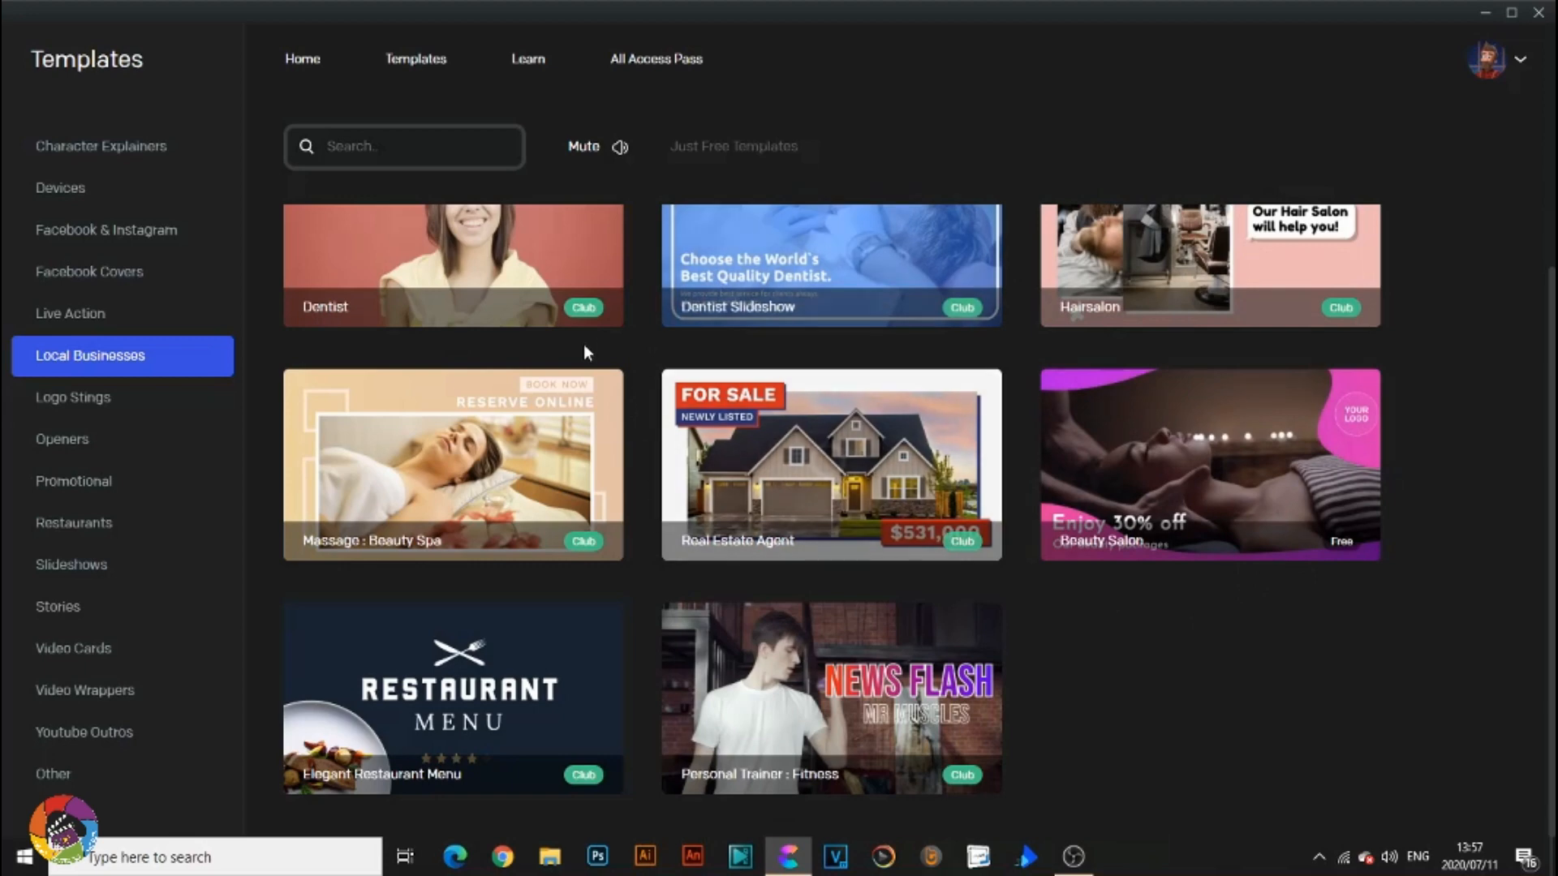
Preview the YouTube Channel Logo Sting template in the Logo Stings category and close the preview.
left_click(36, 412)
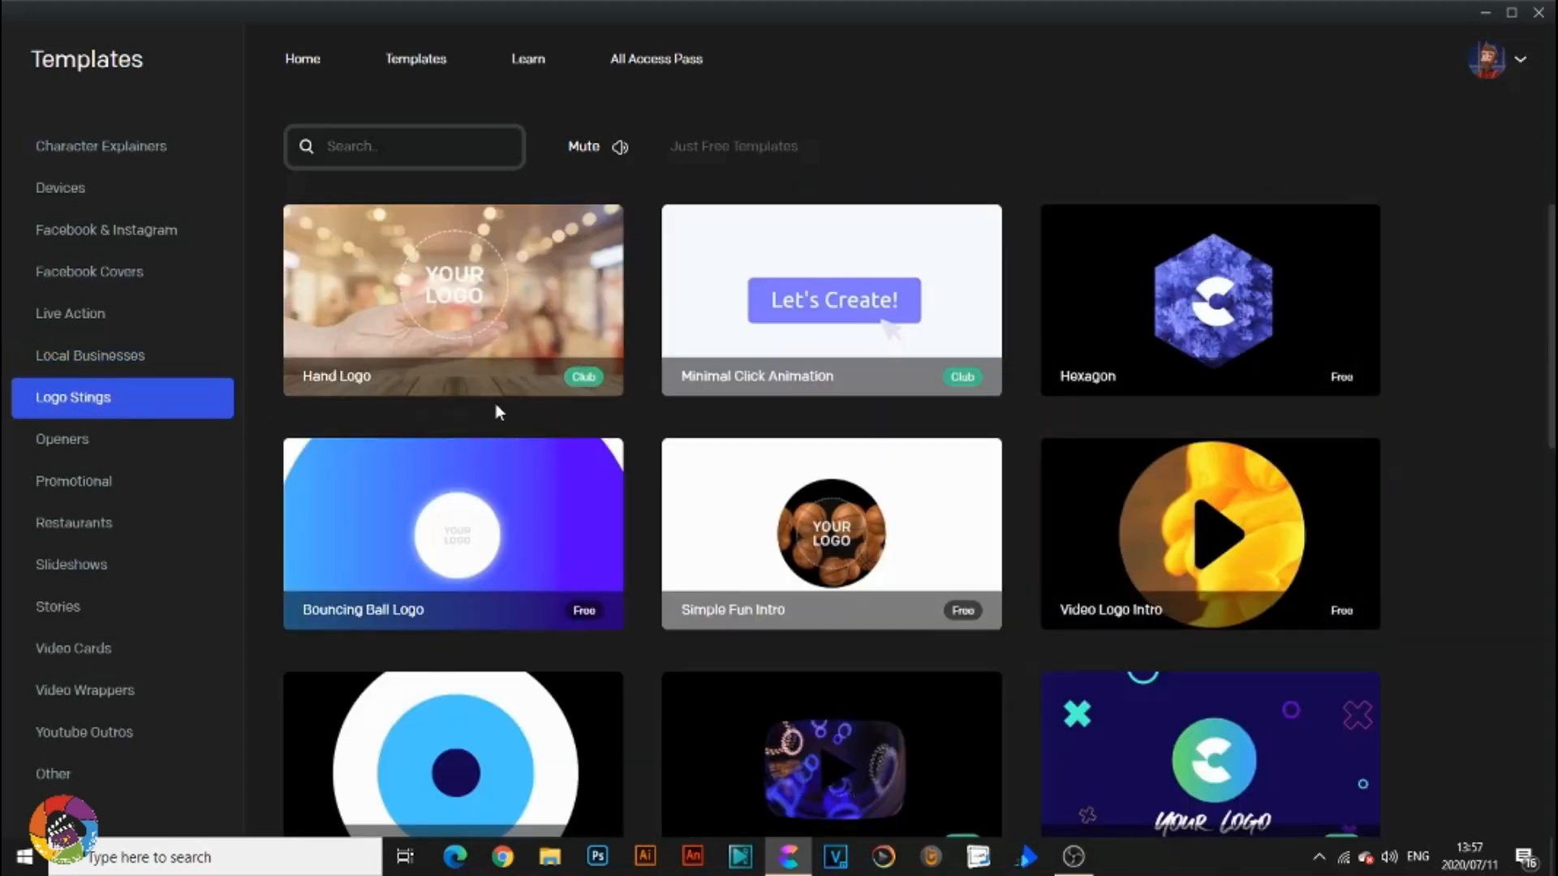
scroll(635, 450, "down", 2)
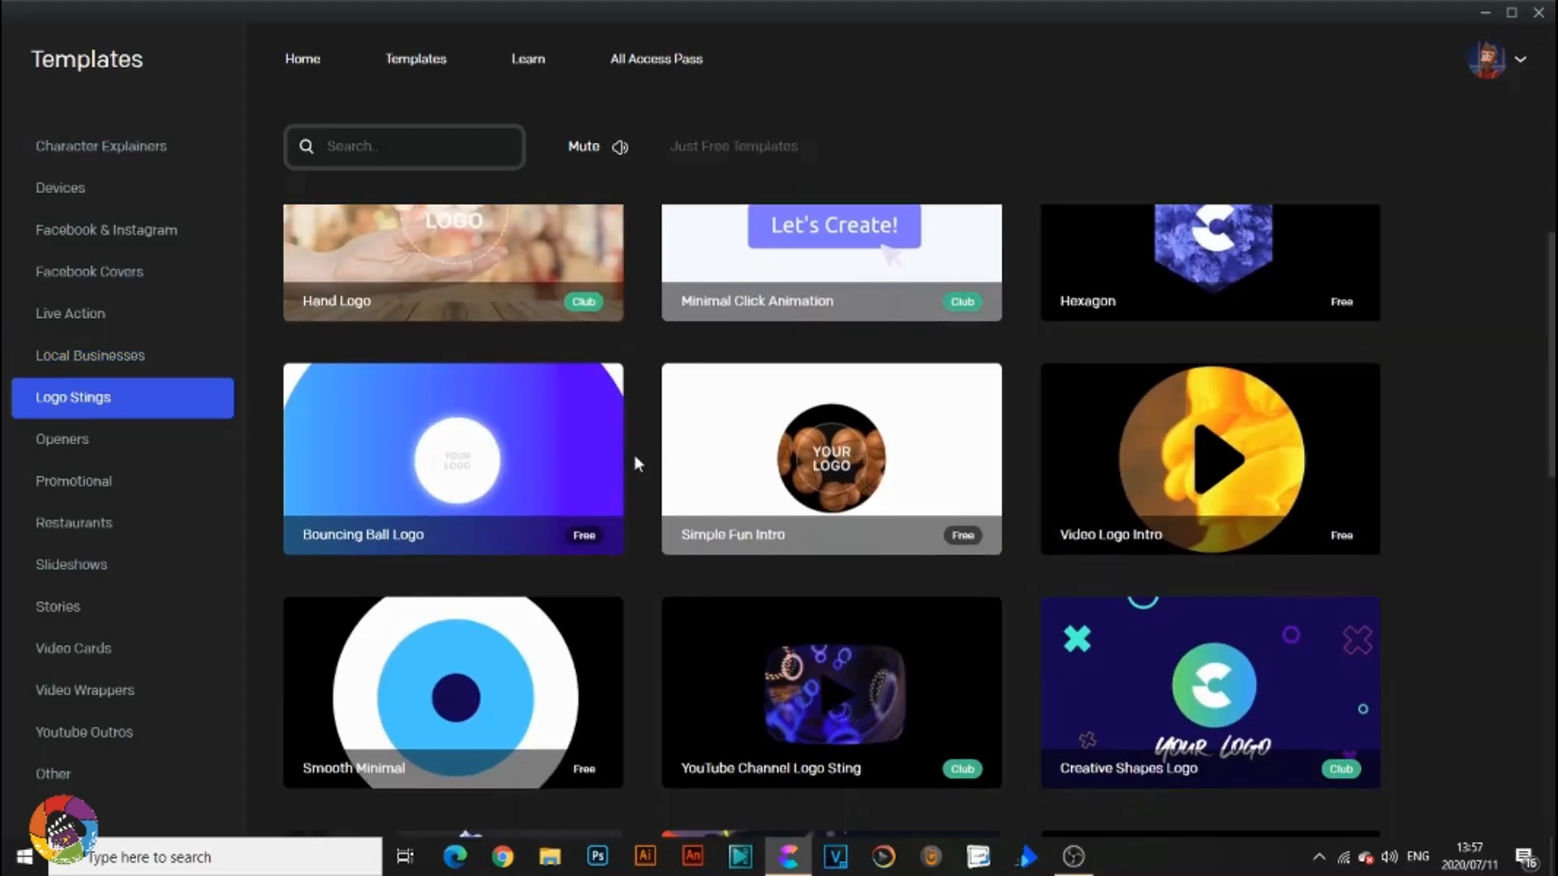
left_click(732, 575)
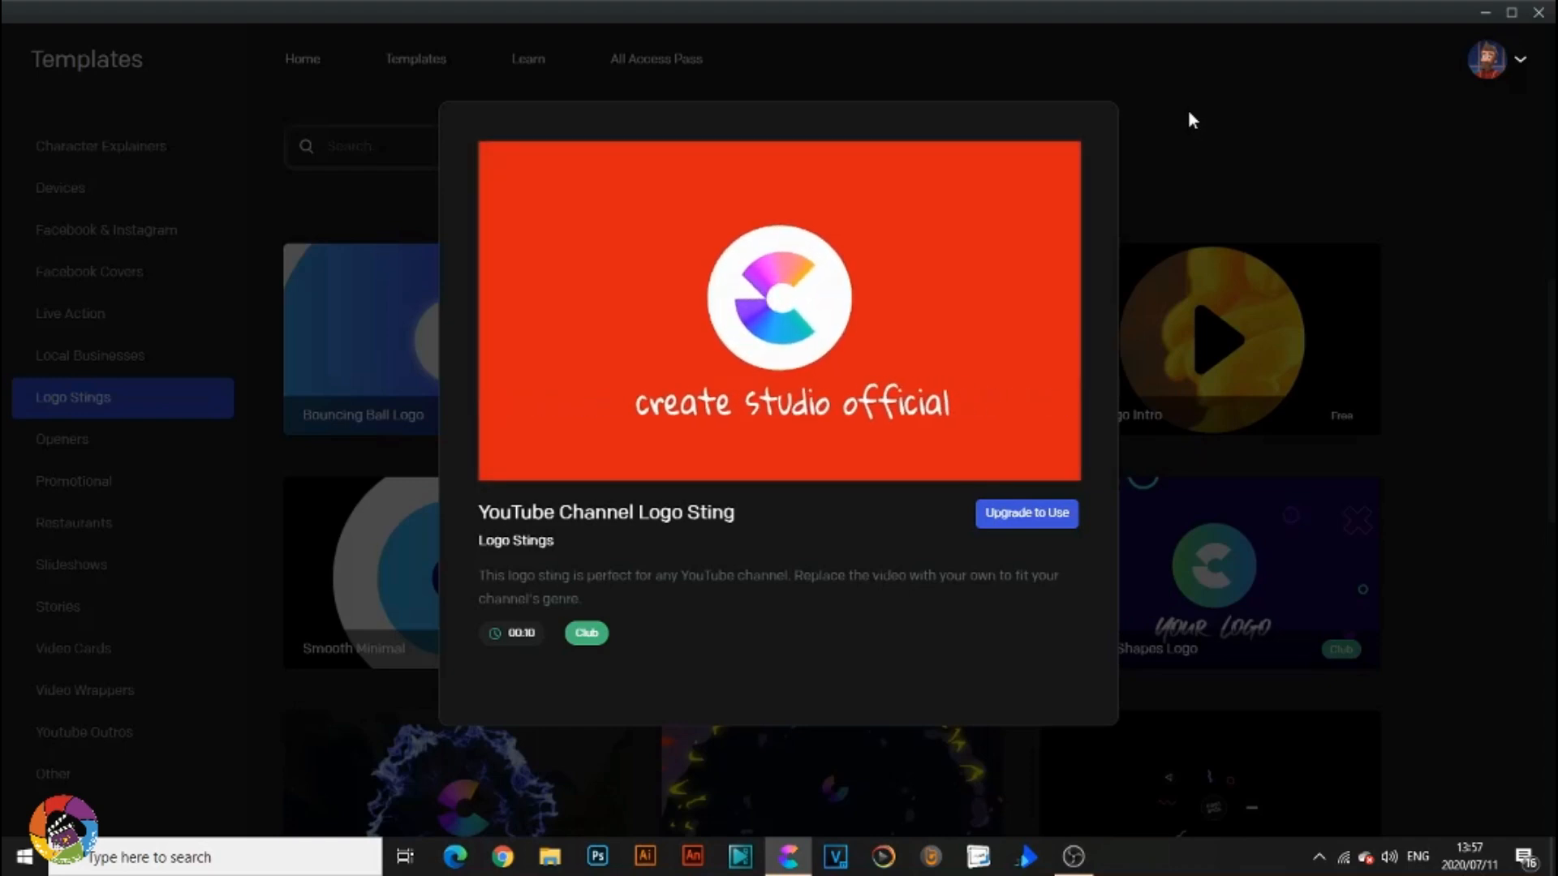
left_click(1190, 115)
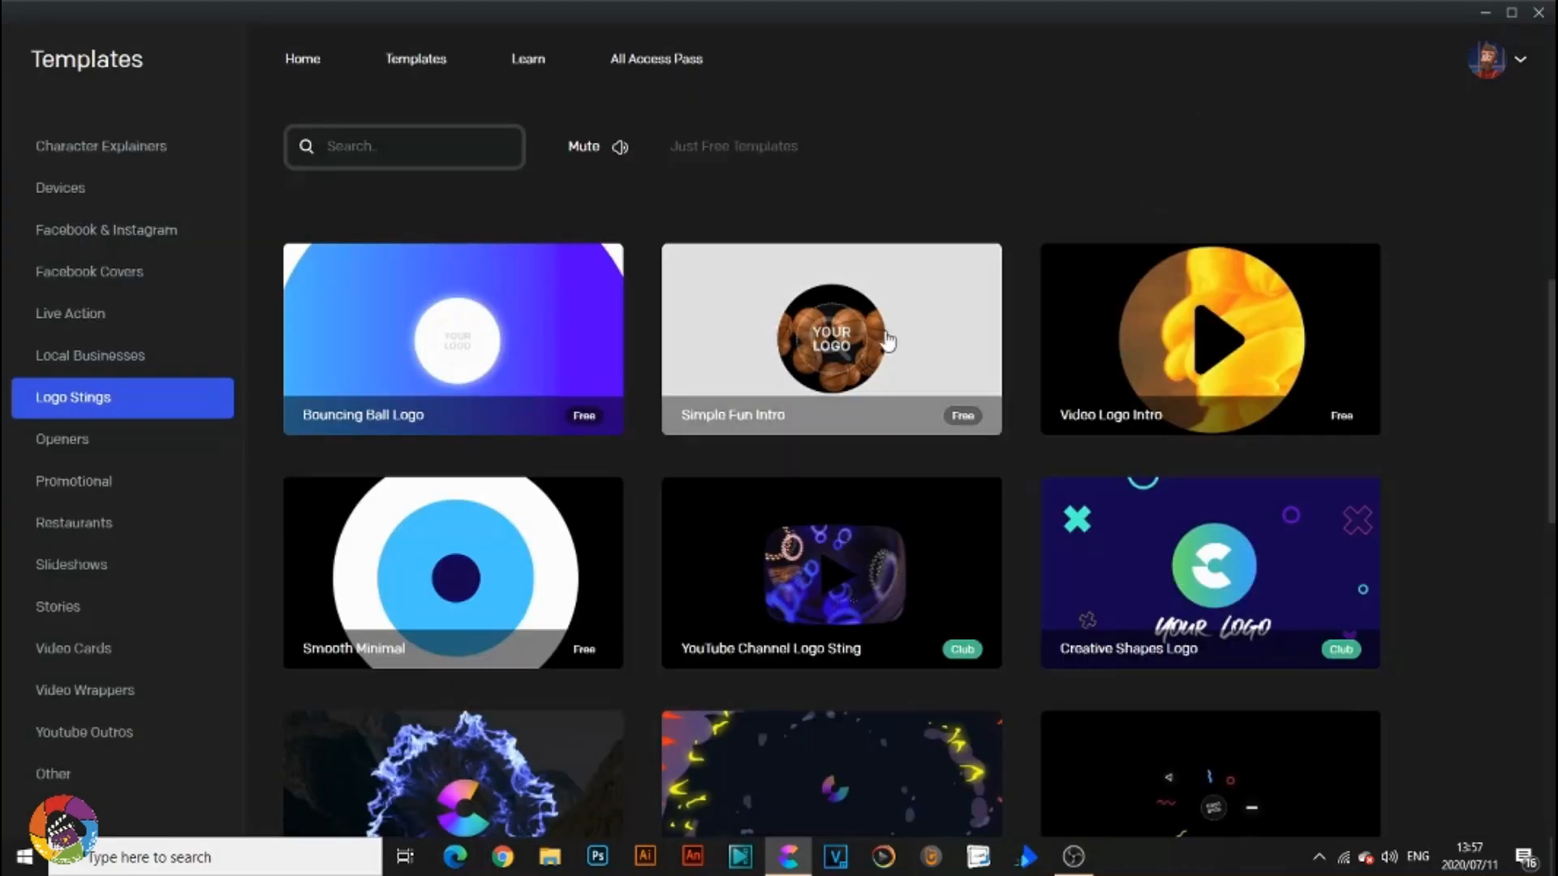
View the Openers templates and browse through the Promotional category.
left_click(103, 451)
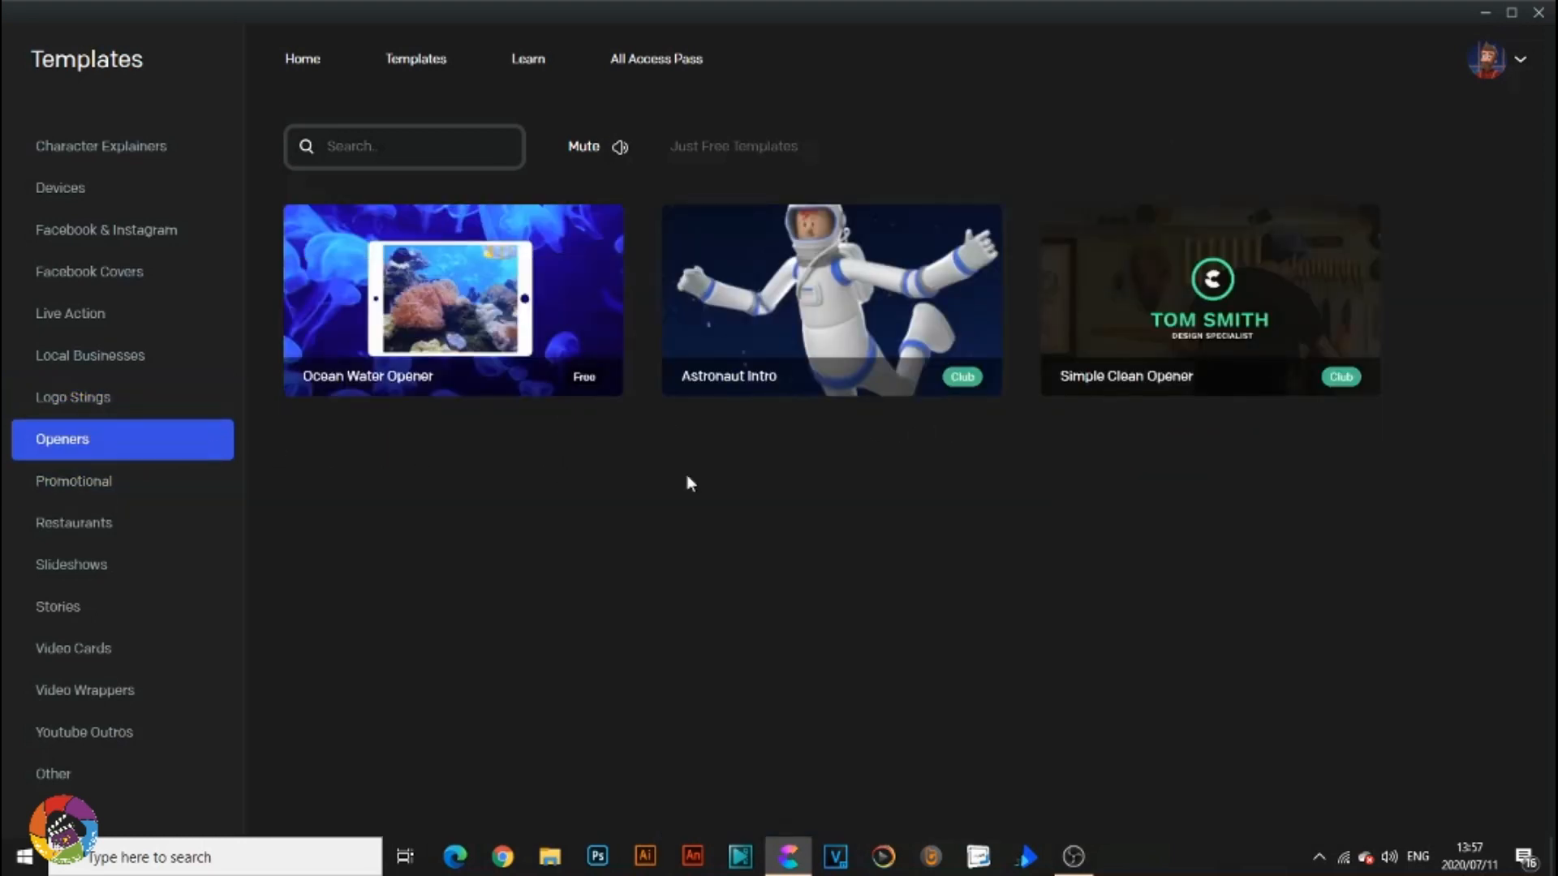
left_click(207, 496)
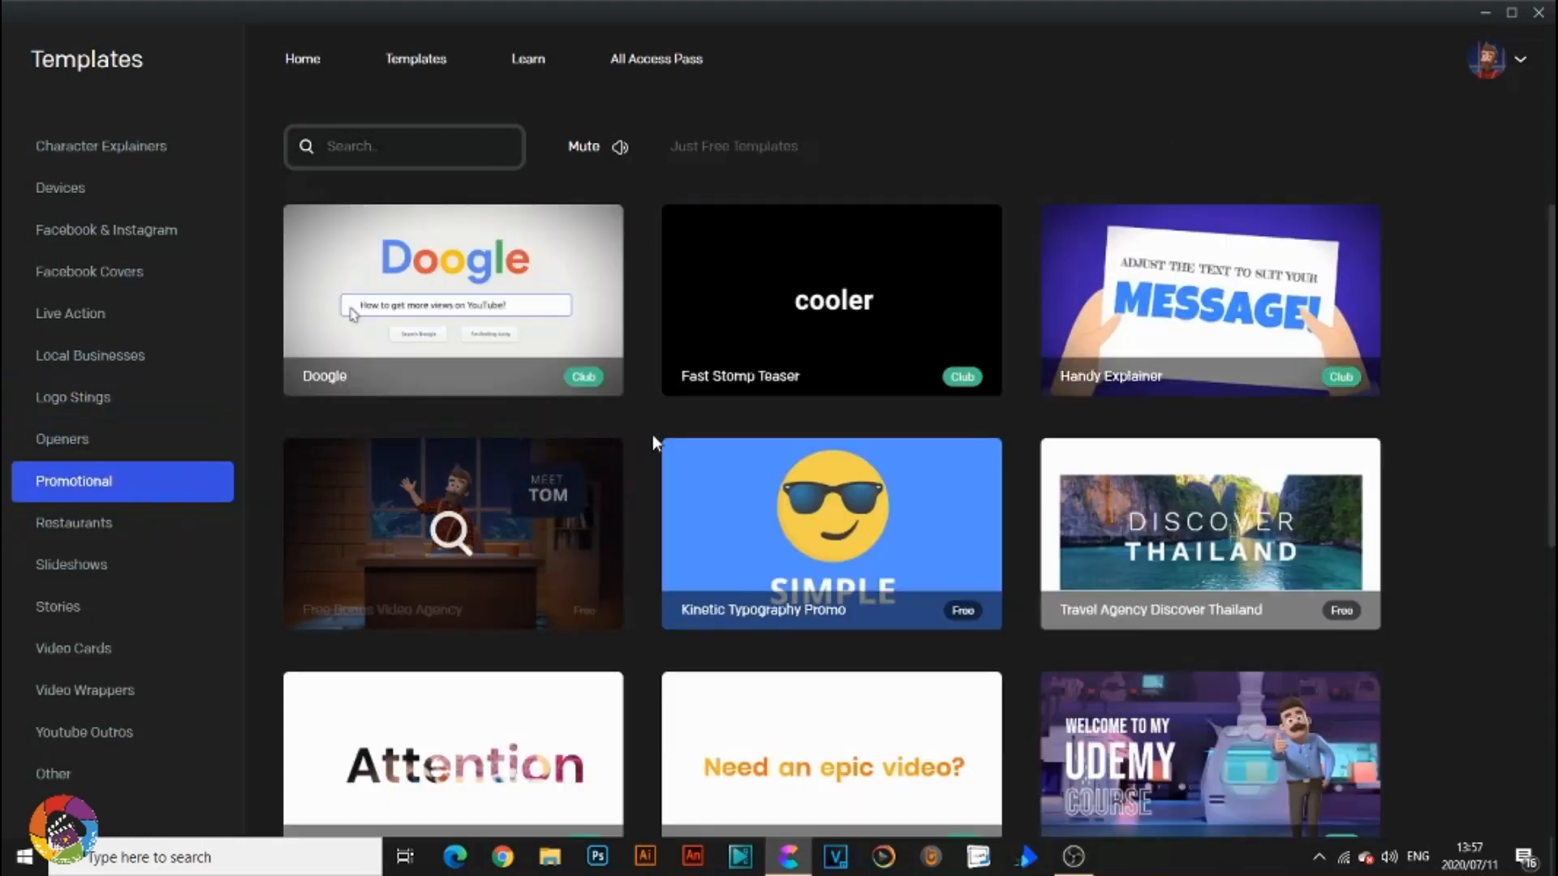
scroll(661, 440, "down", 2)
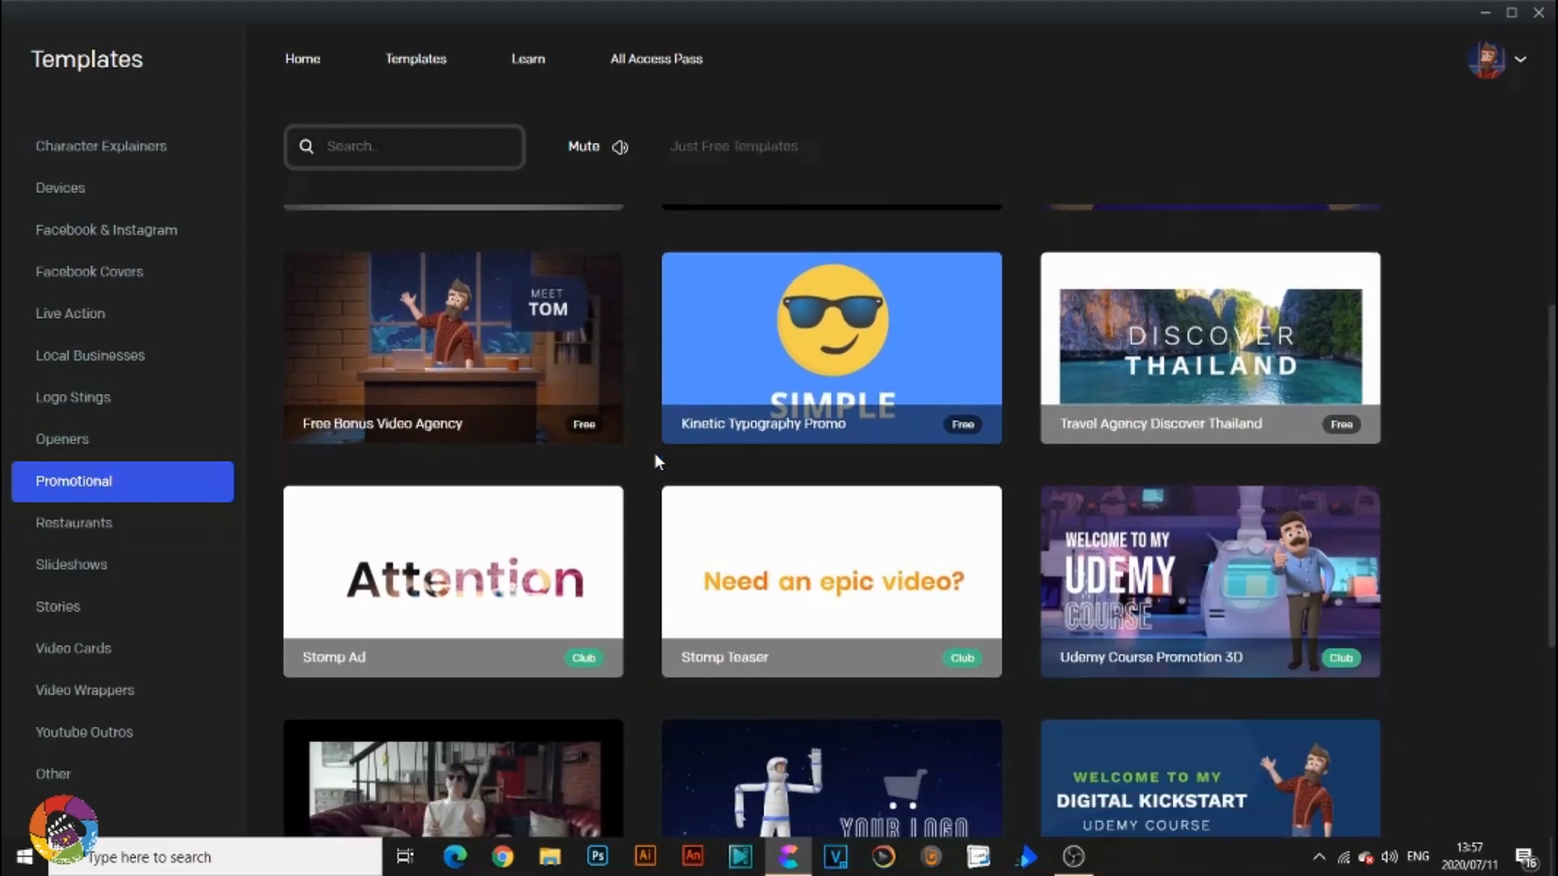
scroll(655, 460, "down", 3)
scroll(654, 462, "up", 4)
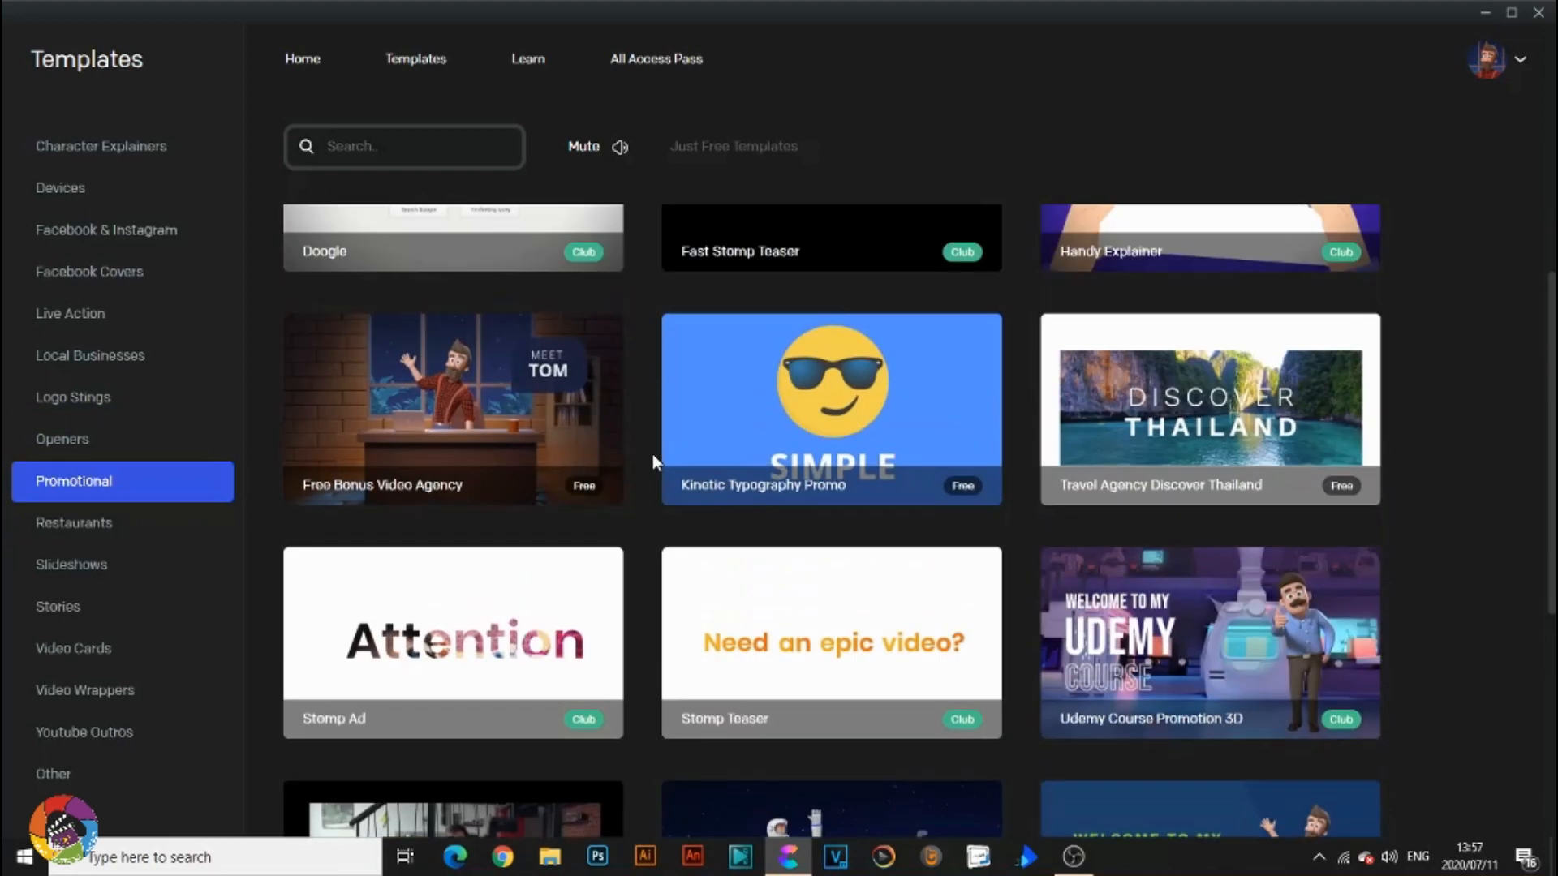
scroll(652, 461, "up", 2)
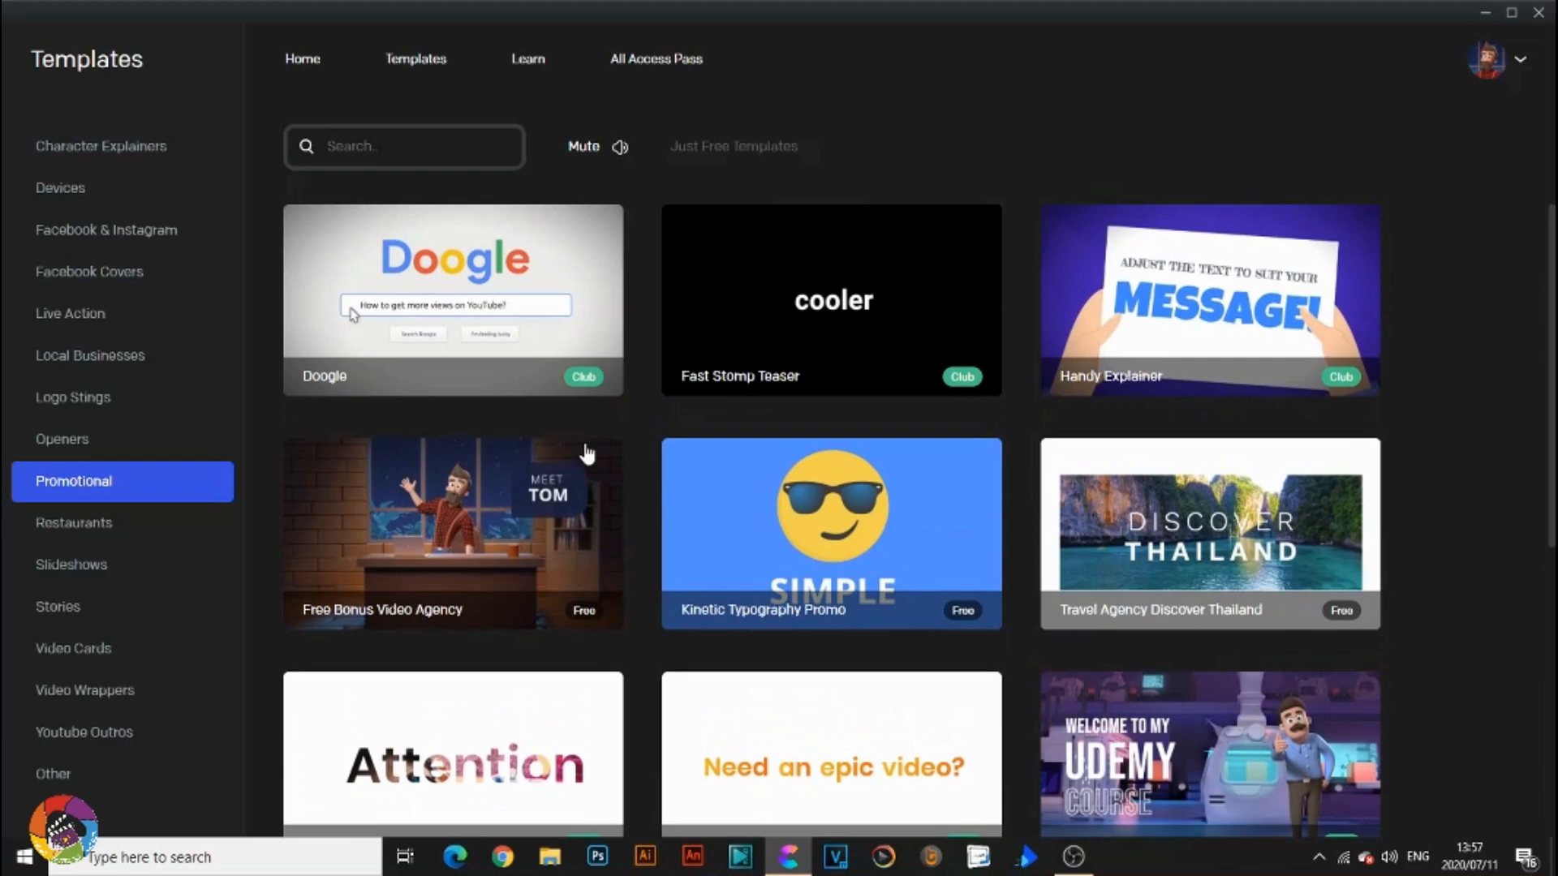
View the Restaurants templates and browse through the Slideshows category.
left_click(111, 529)
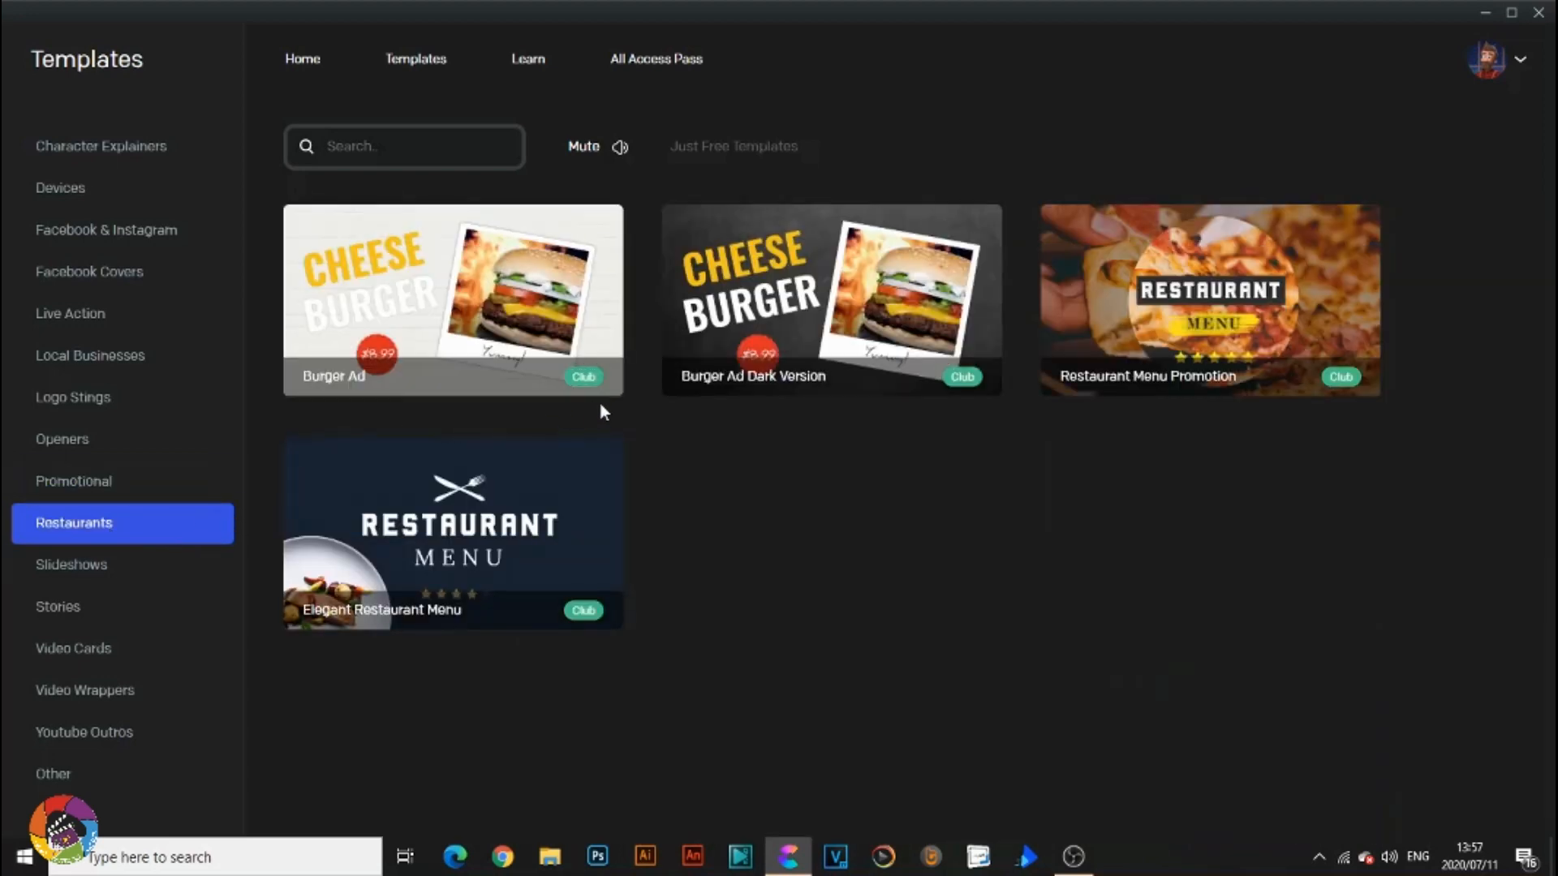
left_click(133, 569)
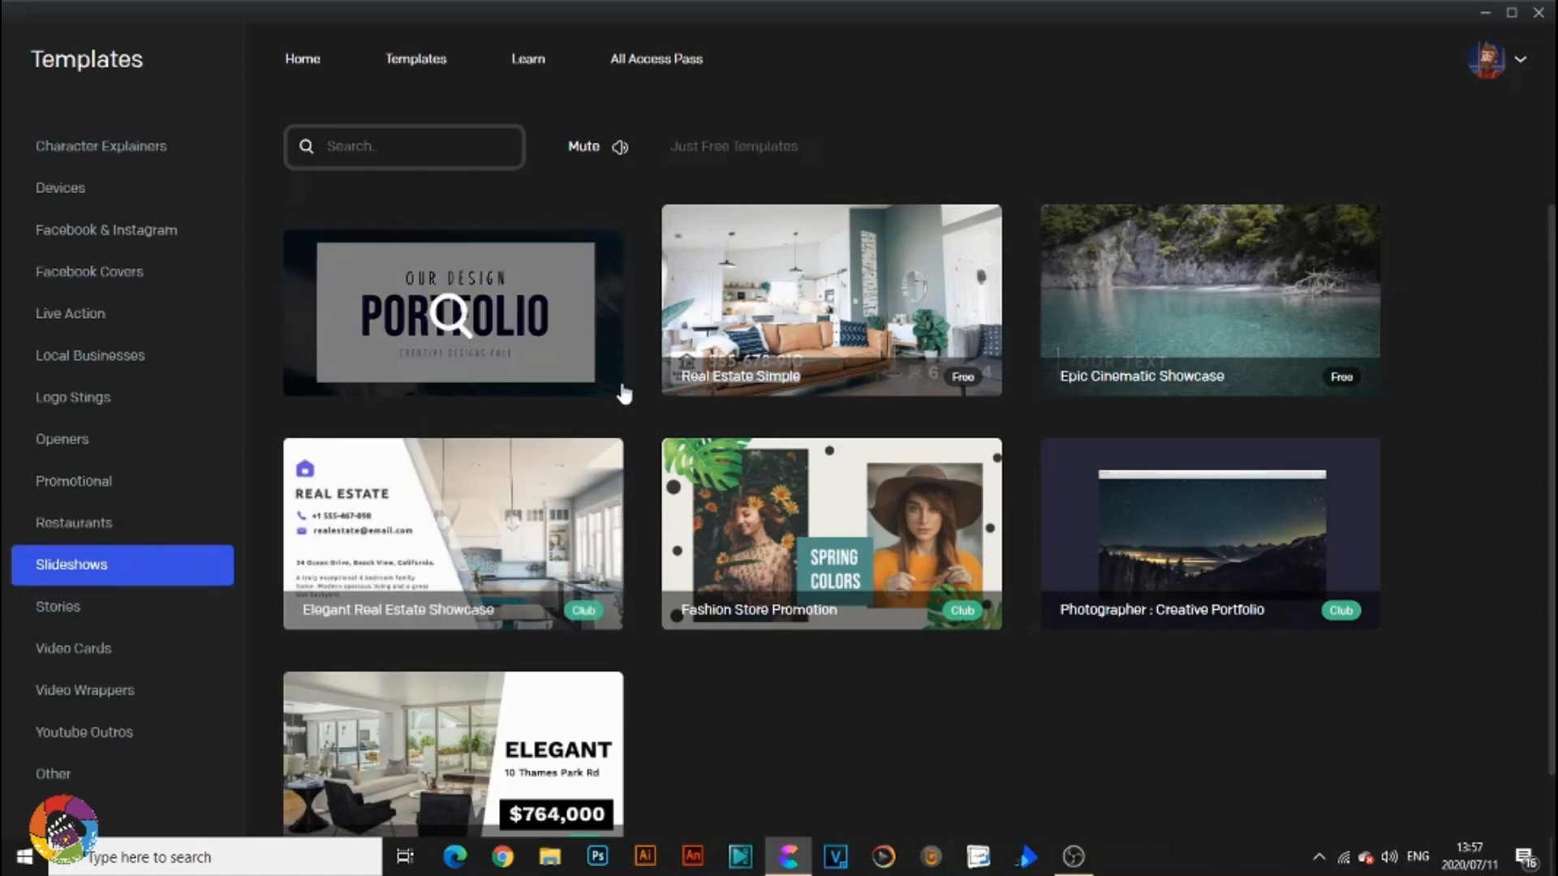
scroll(629, 403, "down", 1)
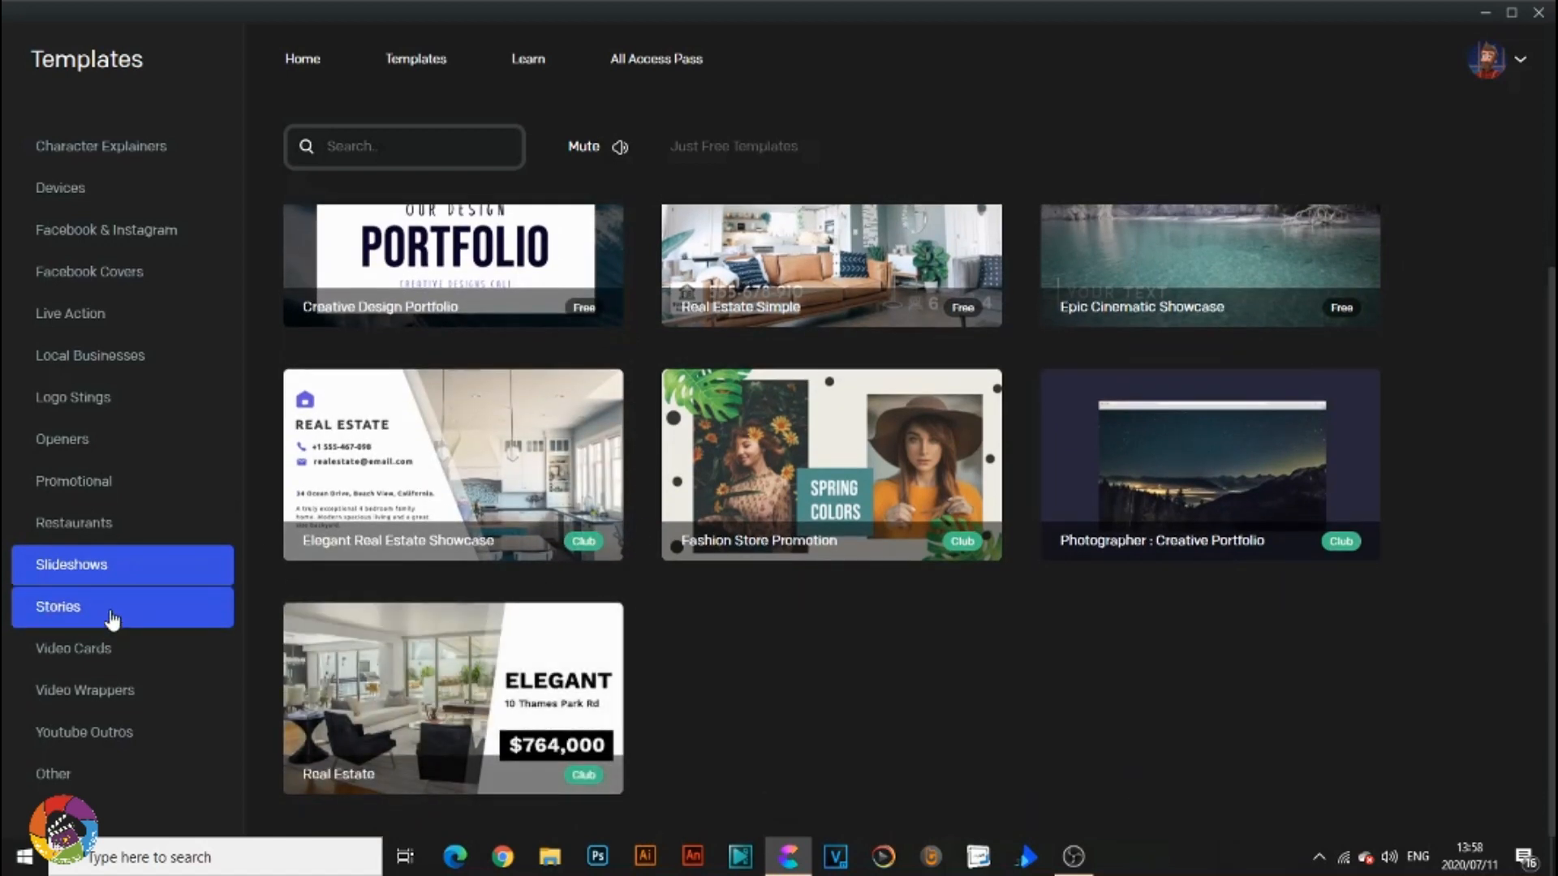
Preview the Barber Shop template in the Stories category and close the preview.
left_click(55, 610)
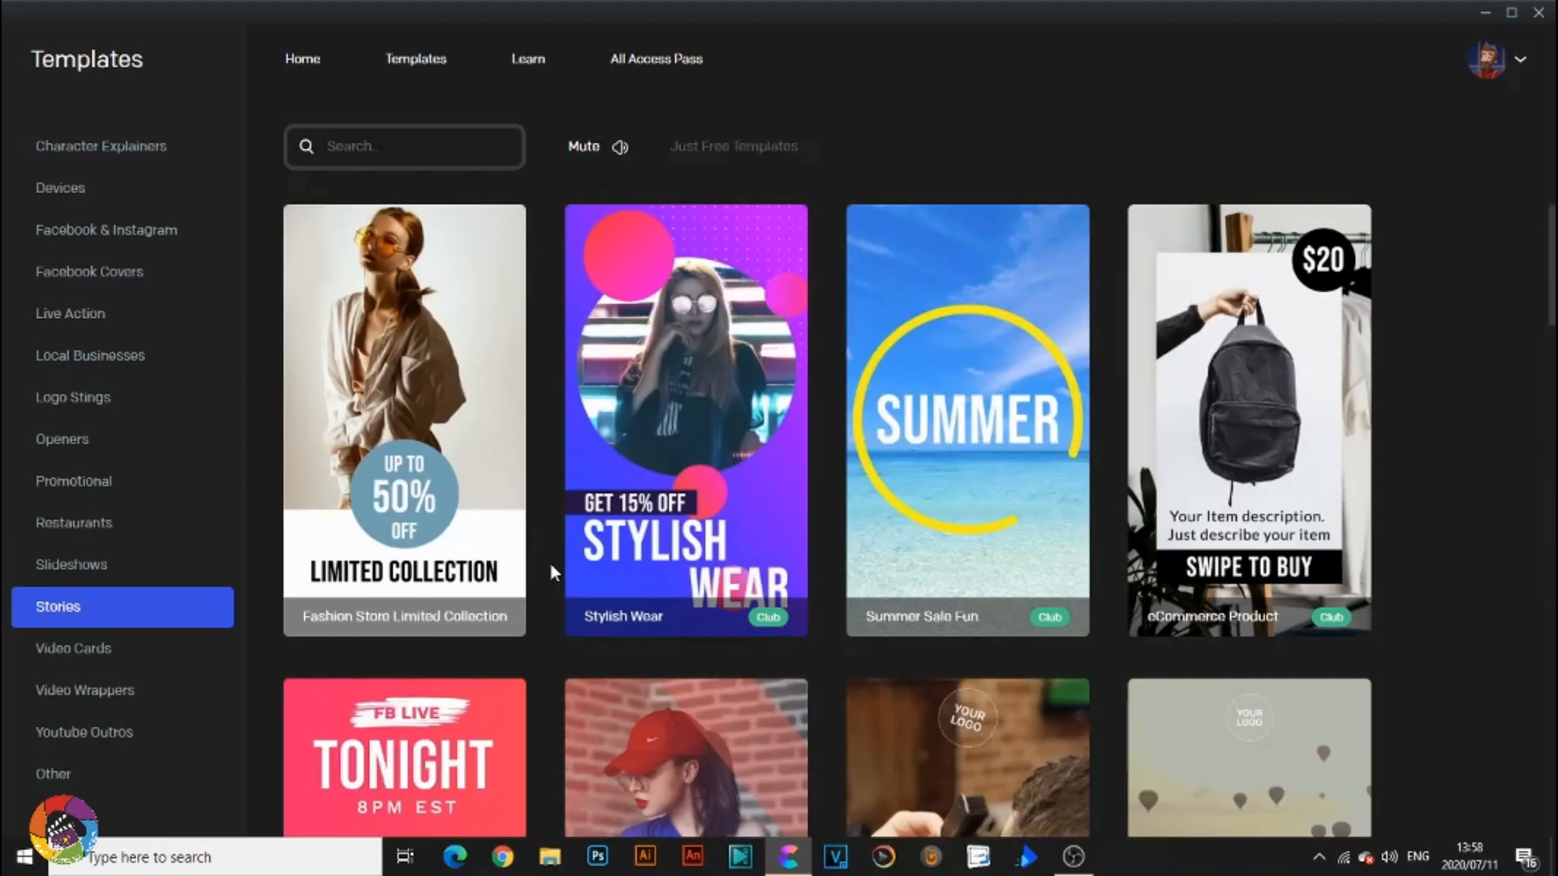
scroll(552, 566, "down", 3)
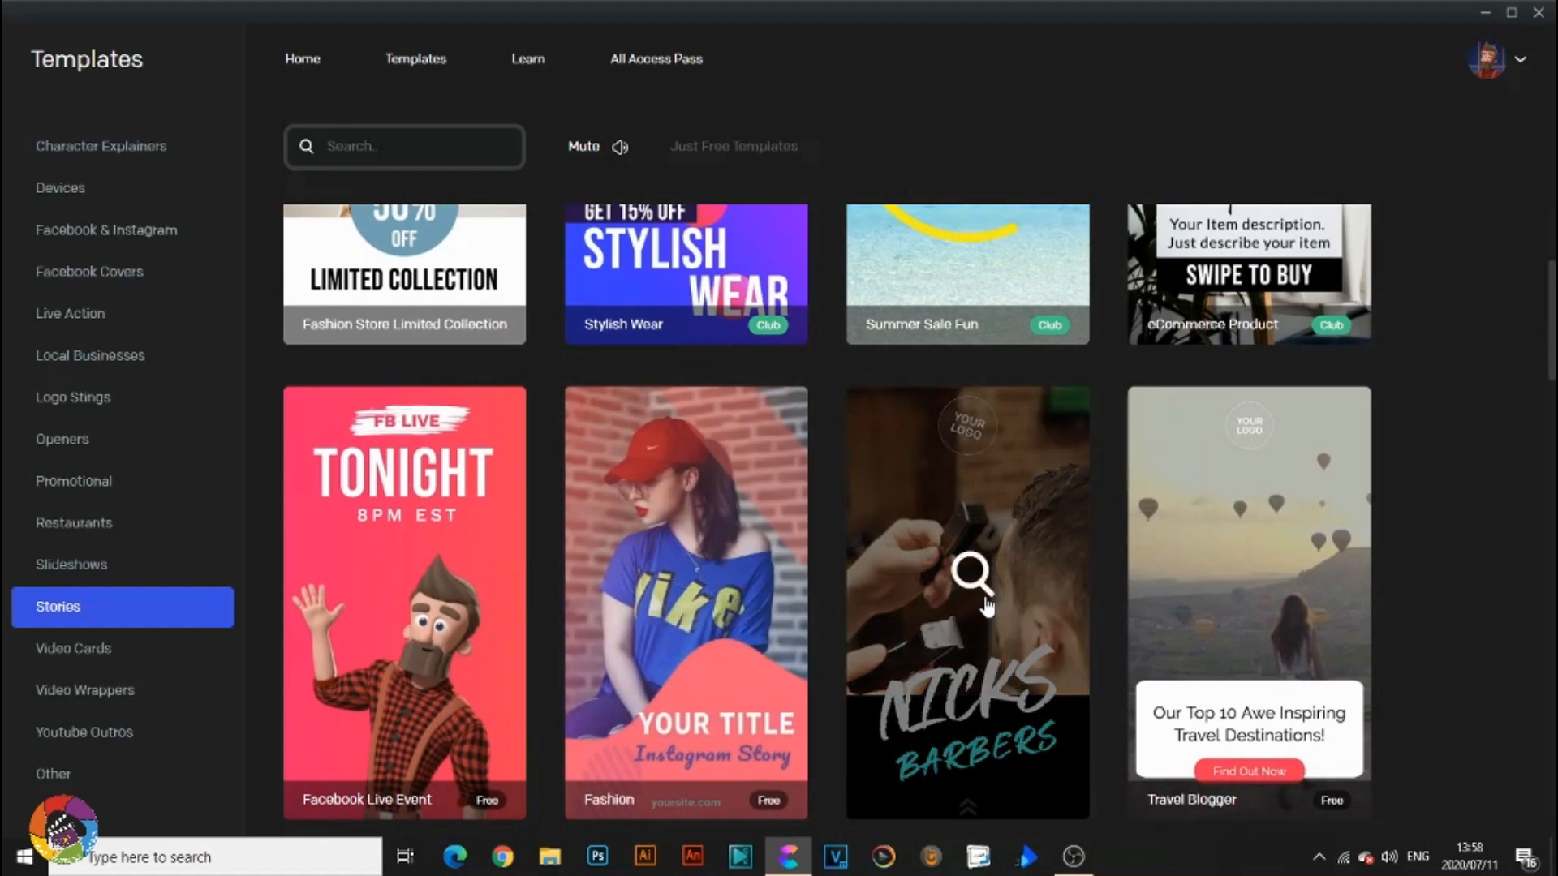
left_click(985, 596)
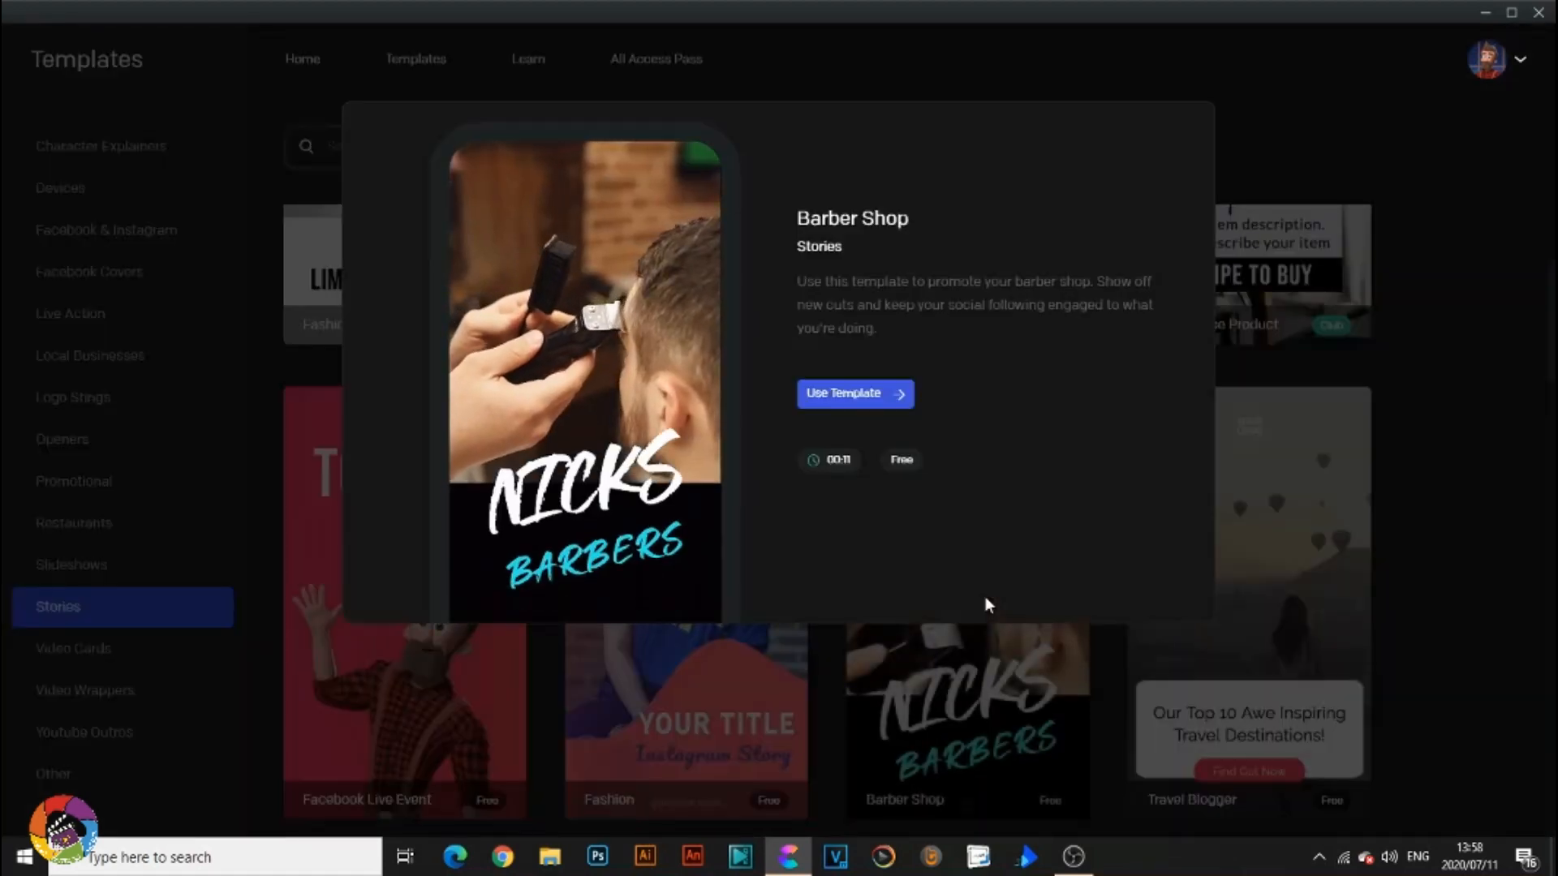
left_click(1246, 119)
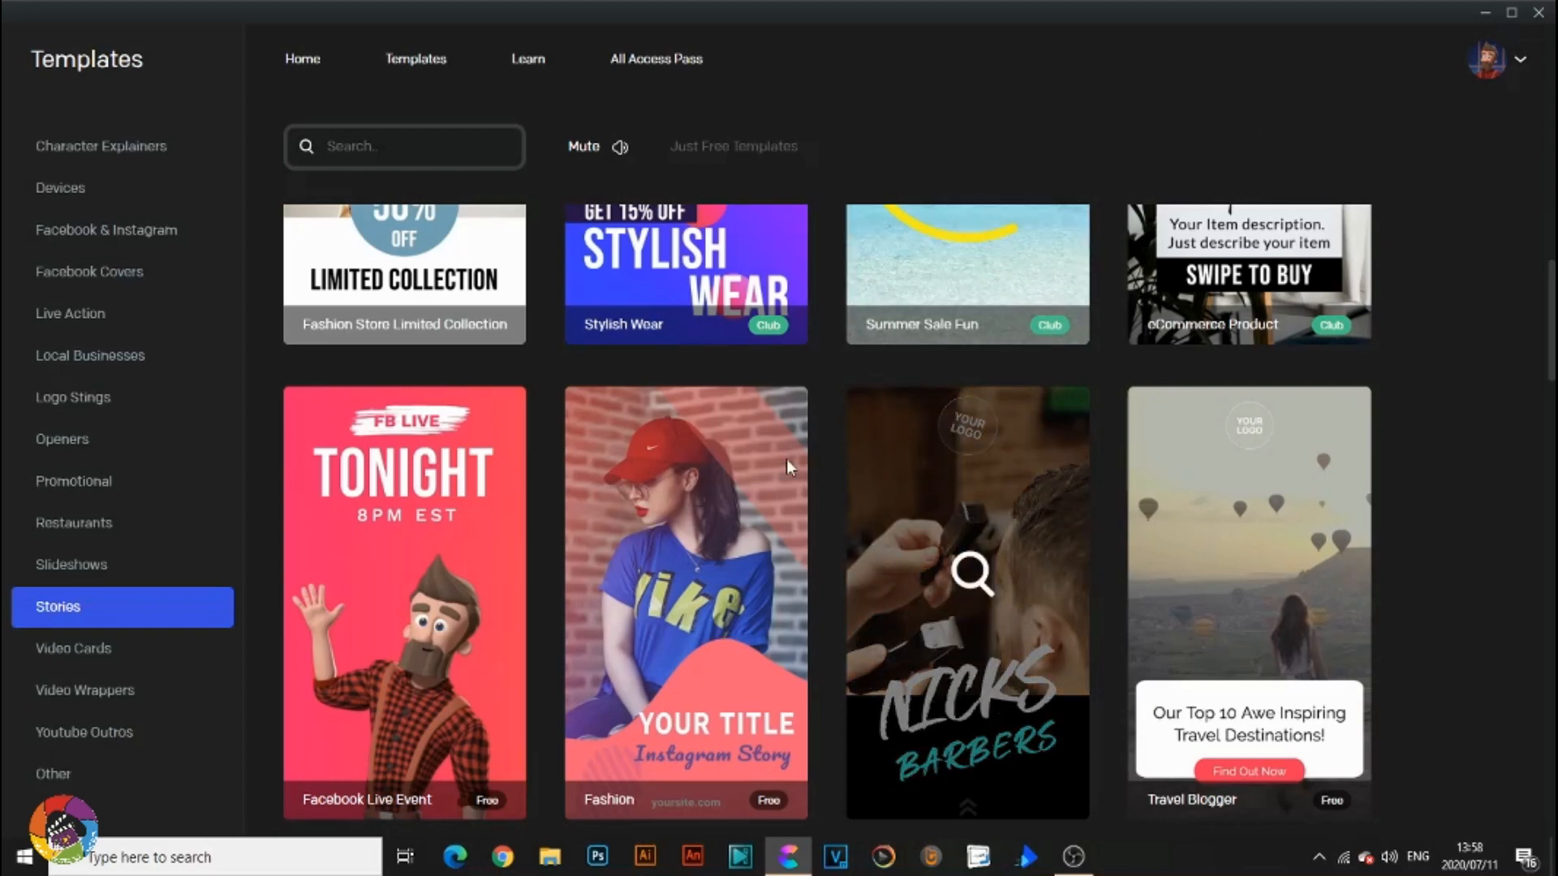
View the Video Cards category and browse through the Video Wrappers templates.
left_click(86, 649)
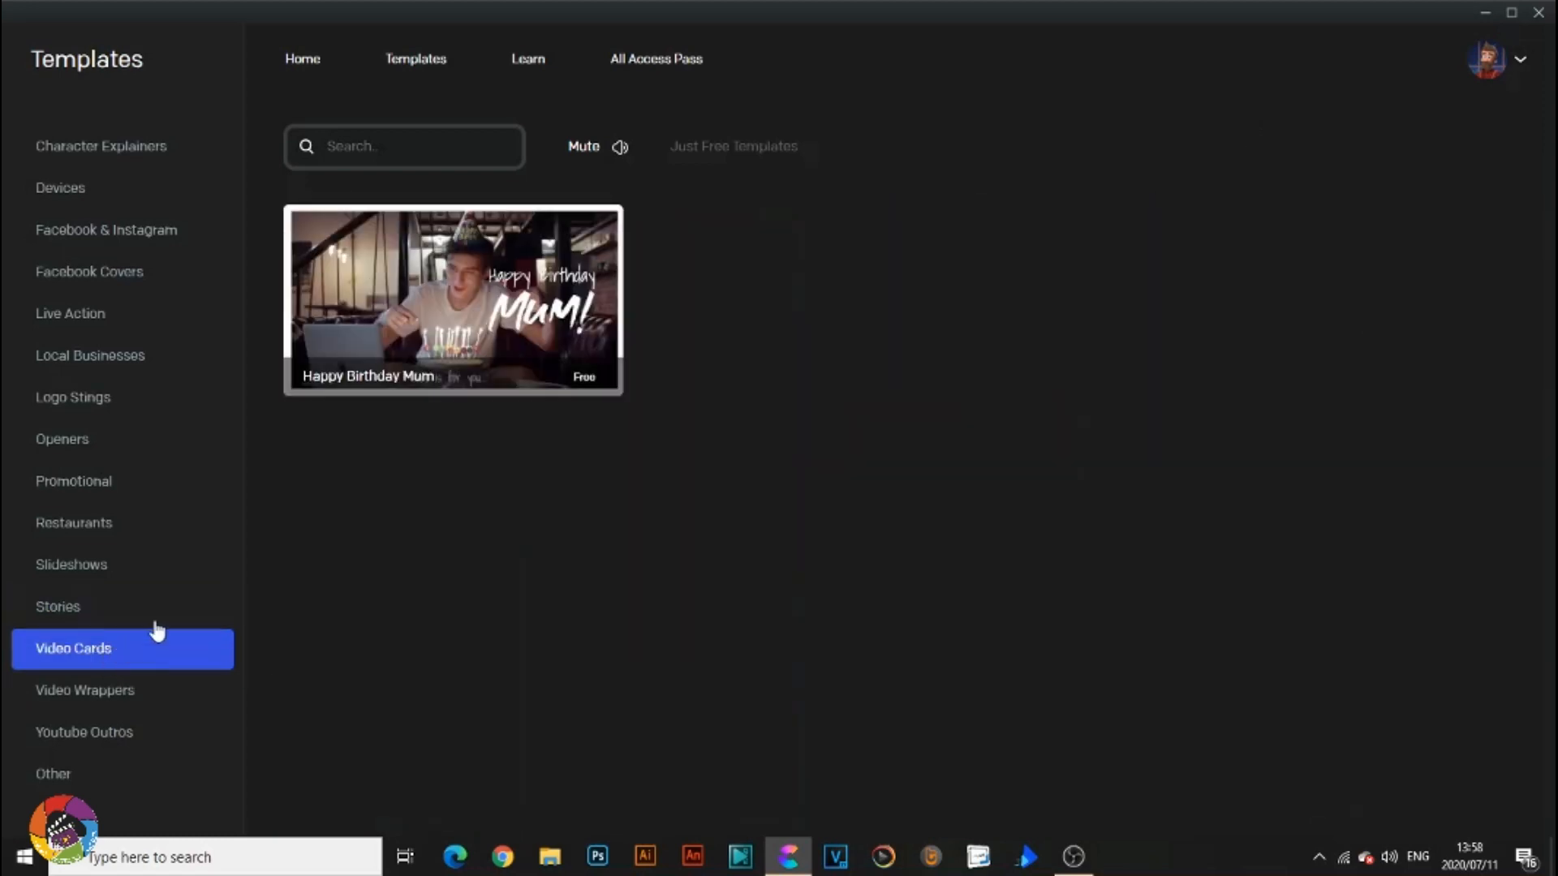
left_click(154, 696)
scroll(622, 549, "down", 3)
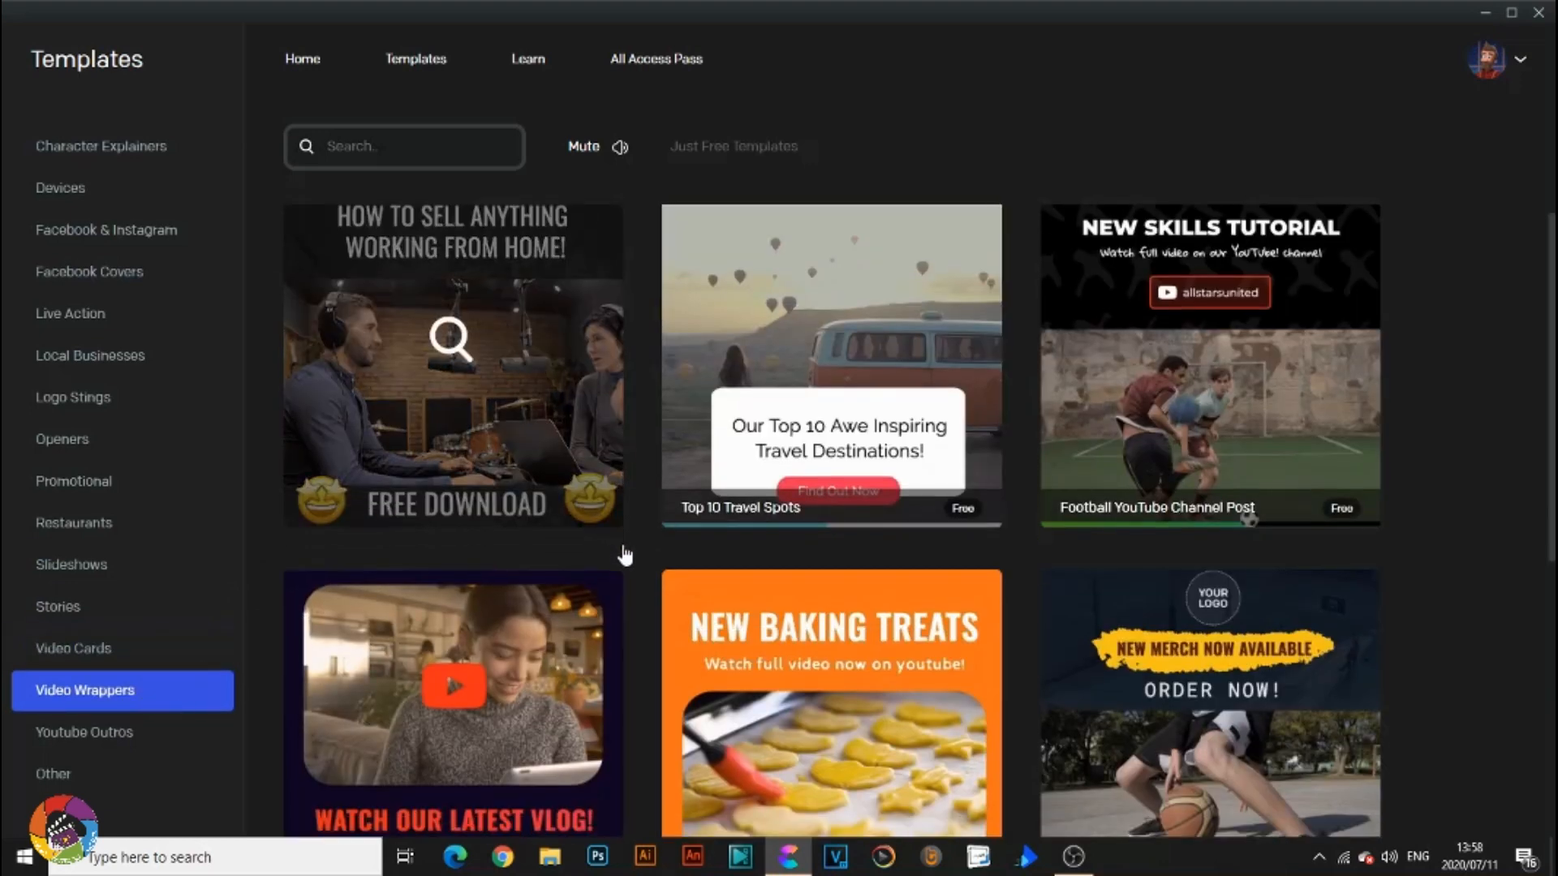
scroll(624, 556, "down", 3)
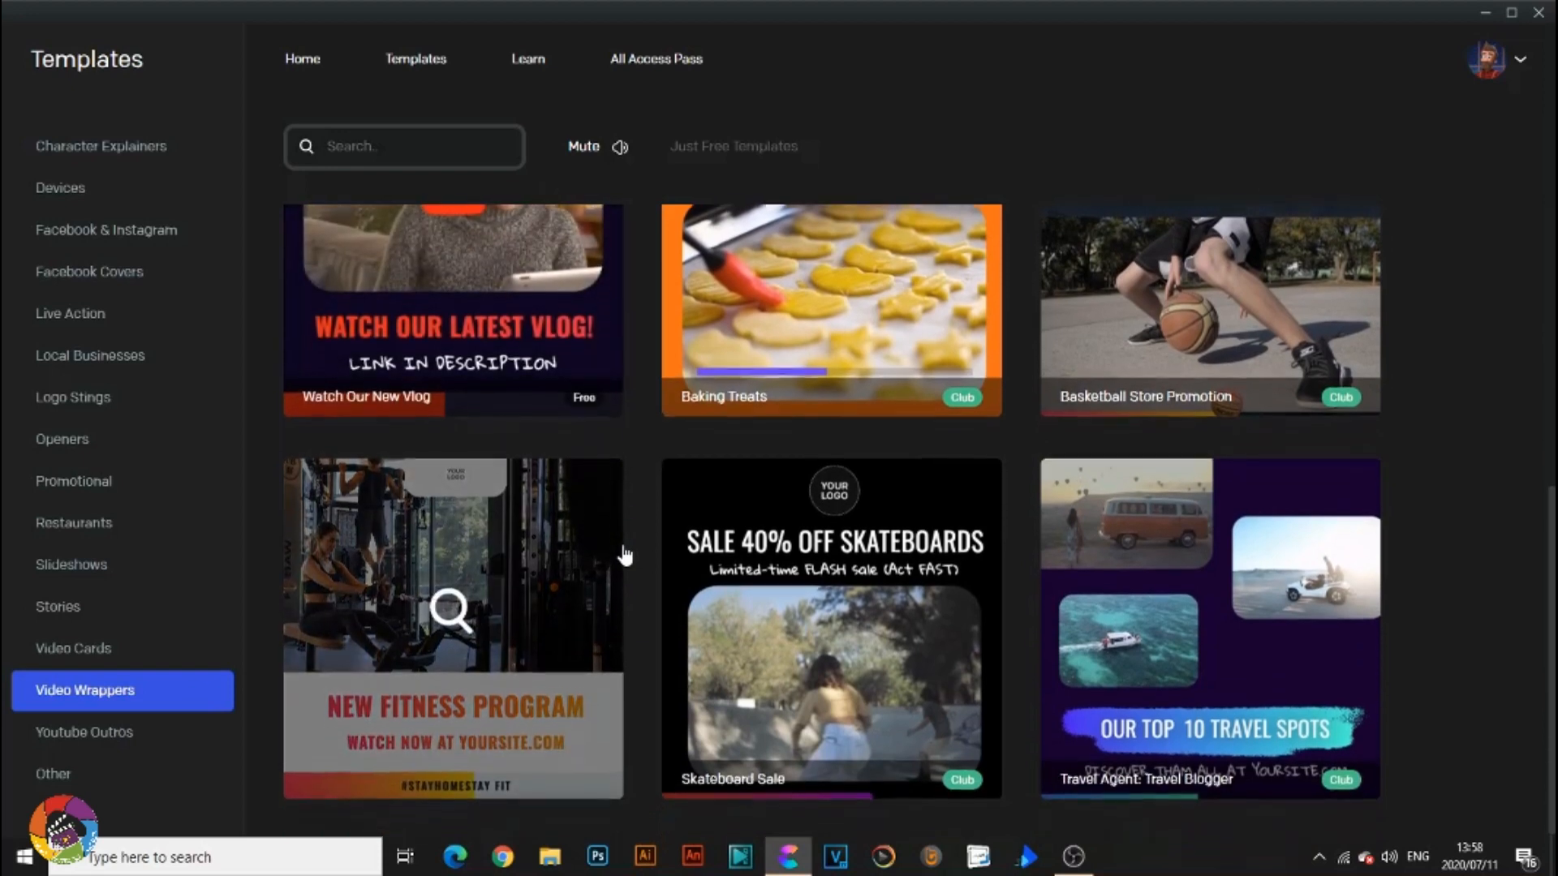
Preview the Cooking Channel Subscribe template in Youtube Outros, close it, and view the Other category.
left_click(155, 731)
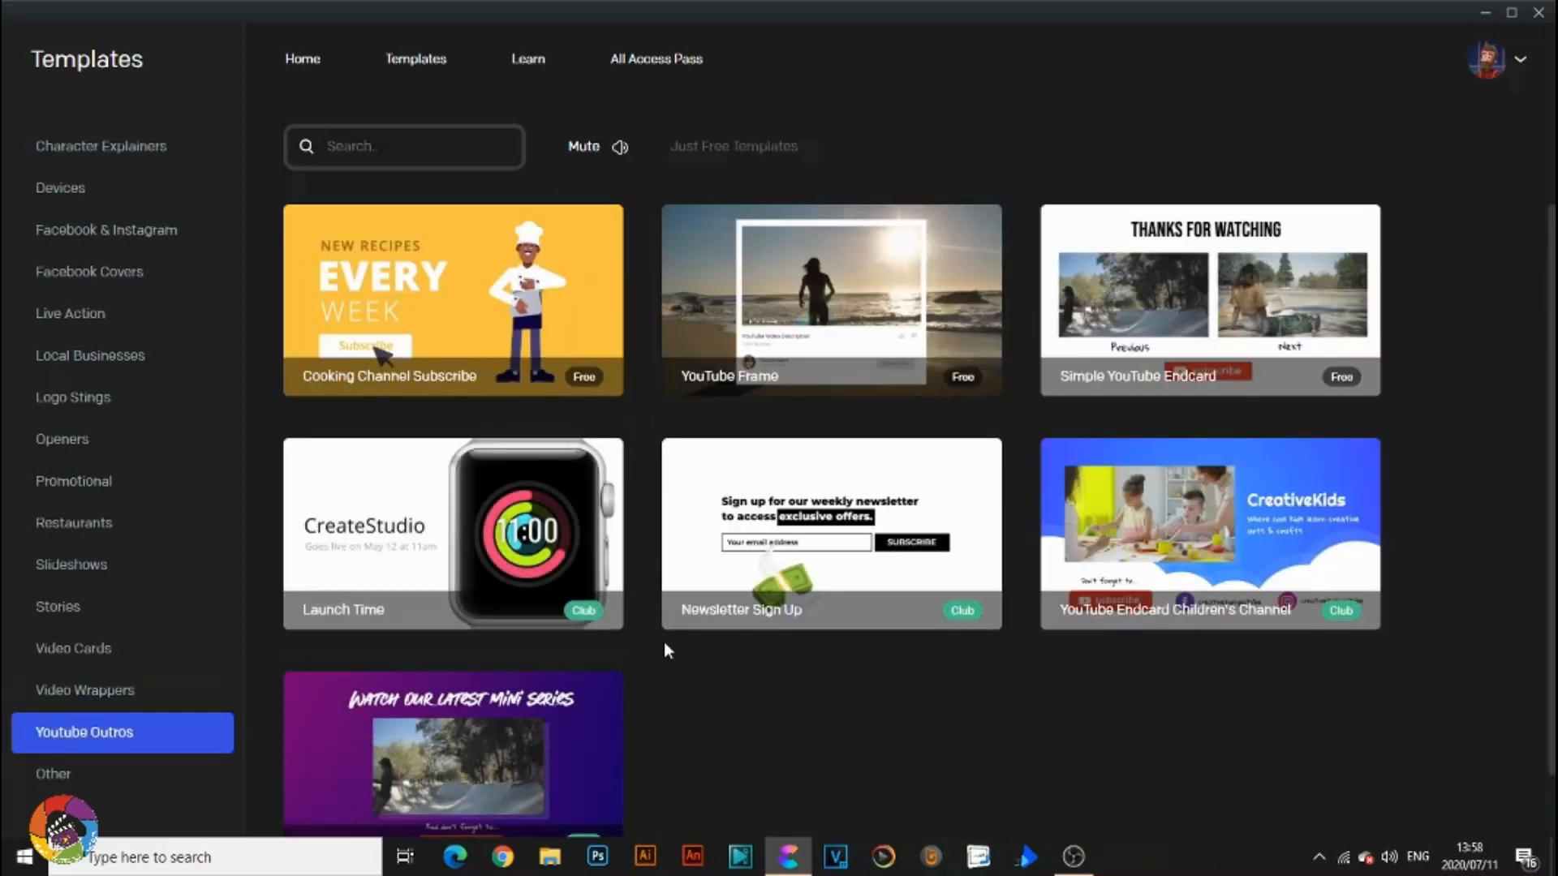
left_click(487, 315)
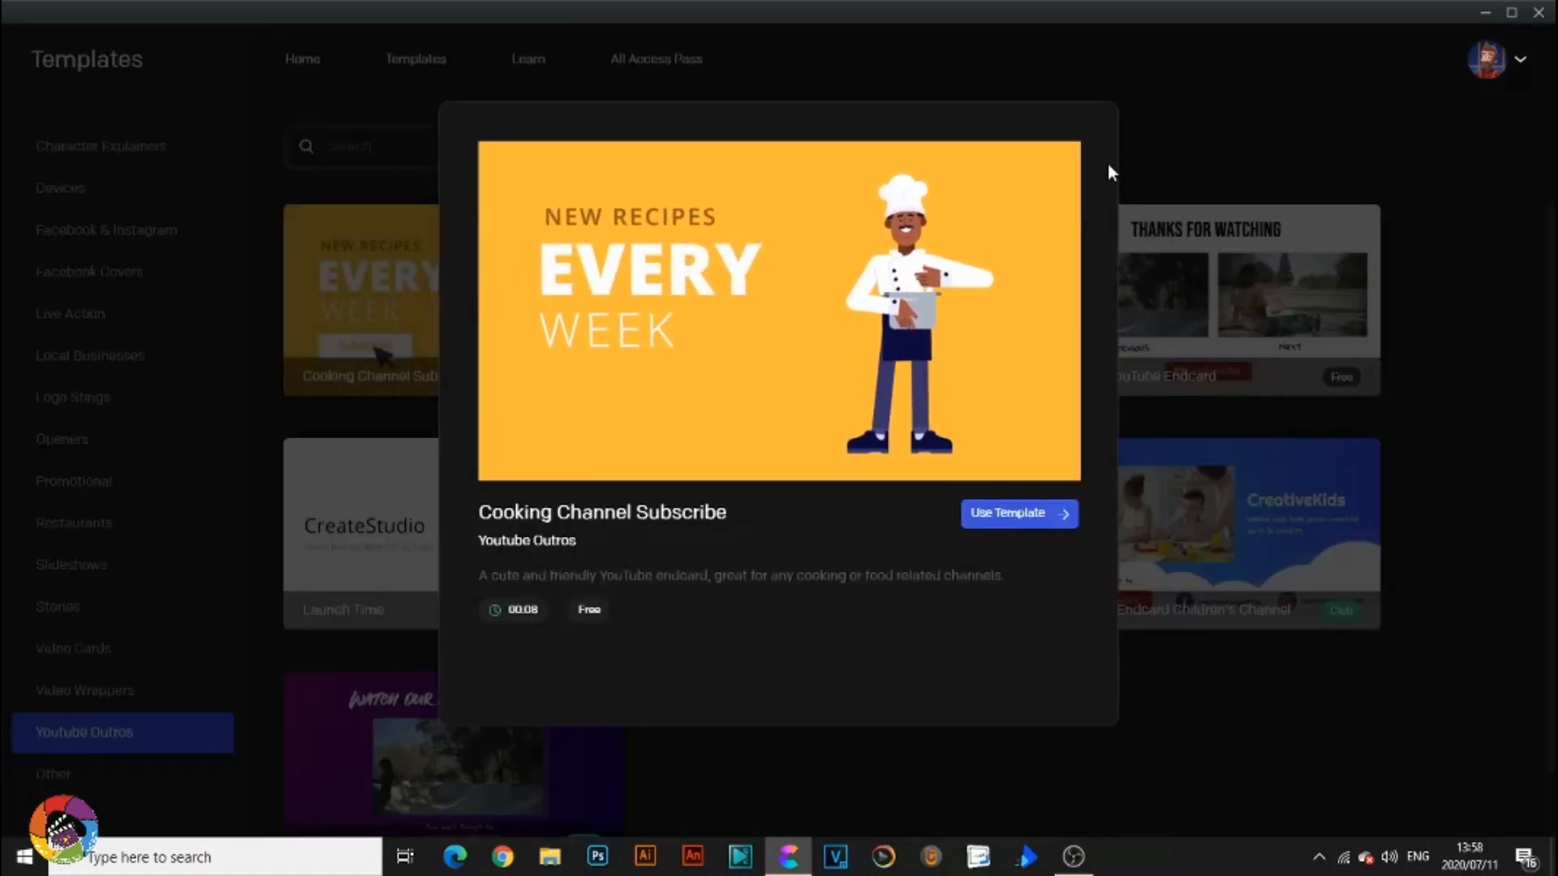
left_click(1145, 107)
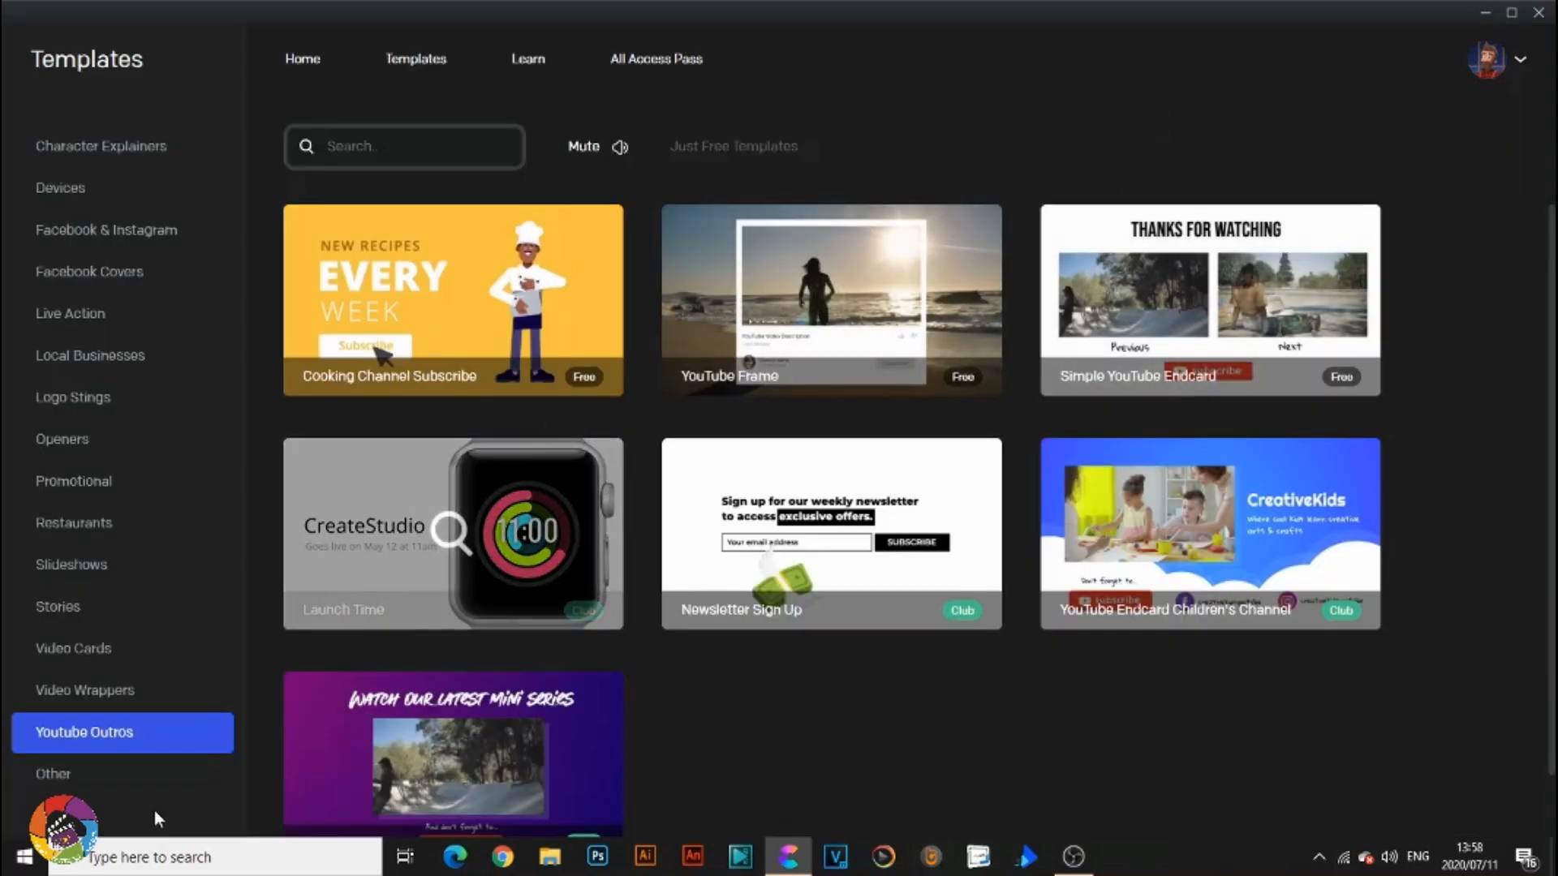
left_click(54, 780)
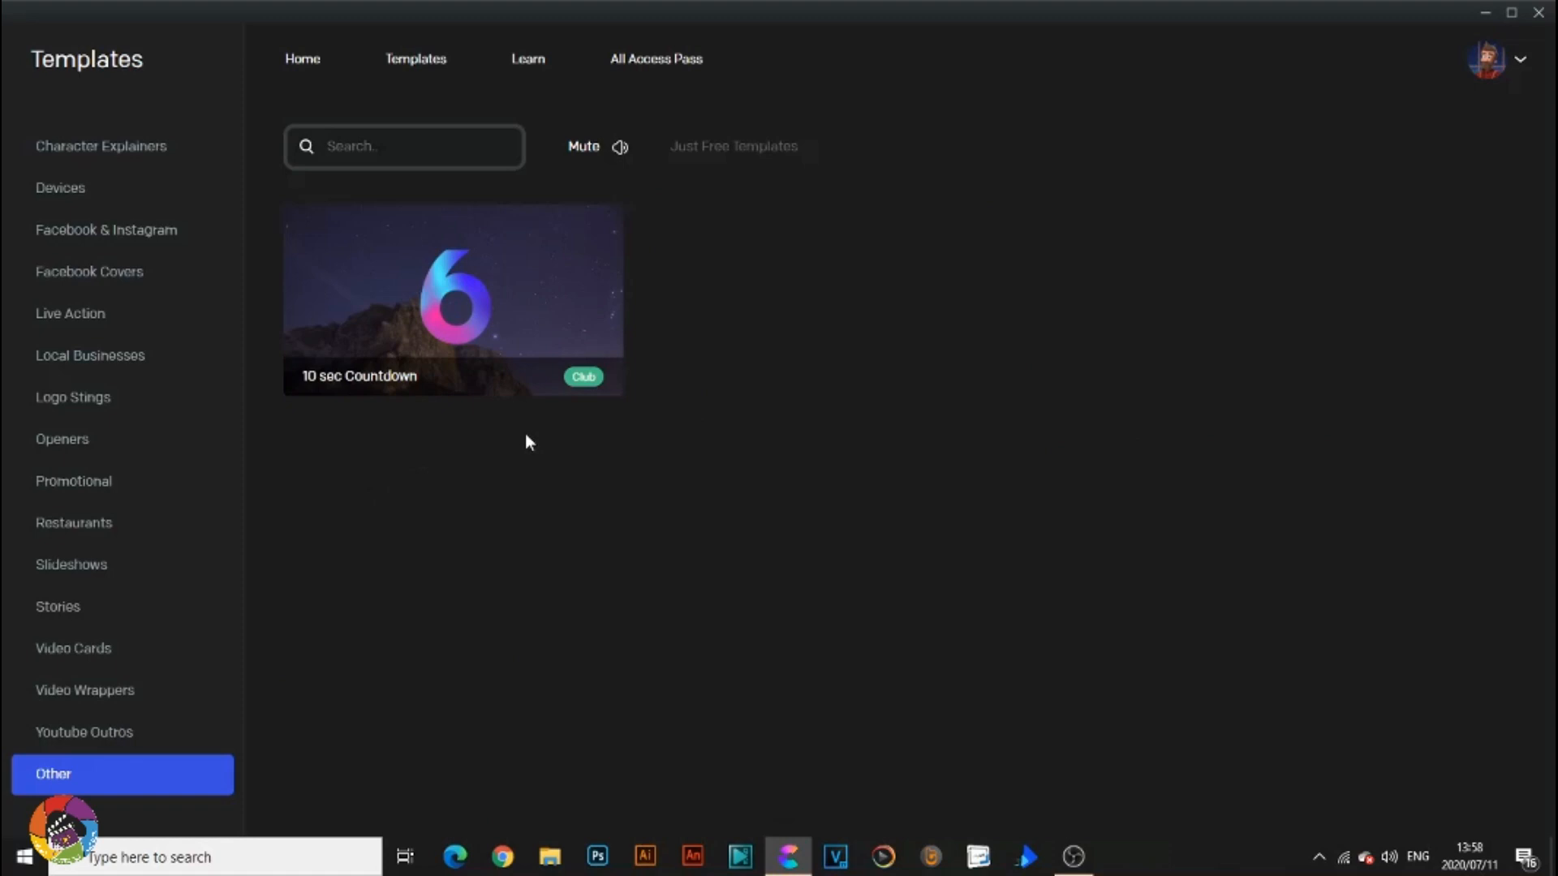
Create a new project from the home page named "Studio Walkthrough" with the 1080p HD preset.
left_click(304, 61)
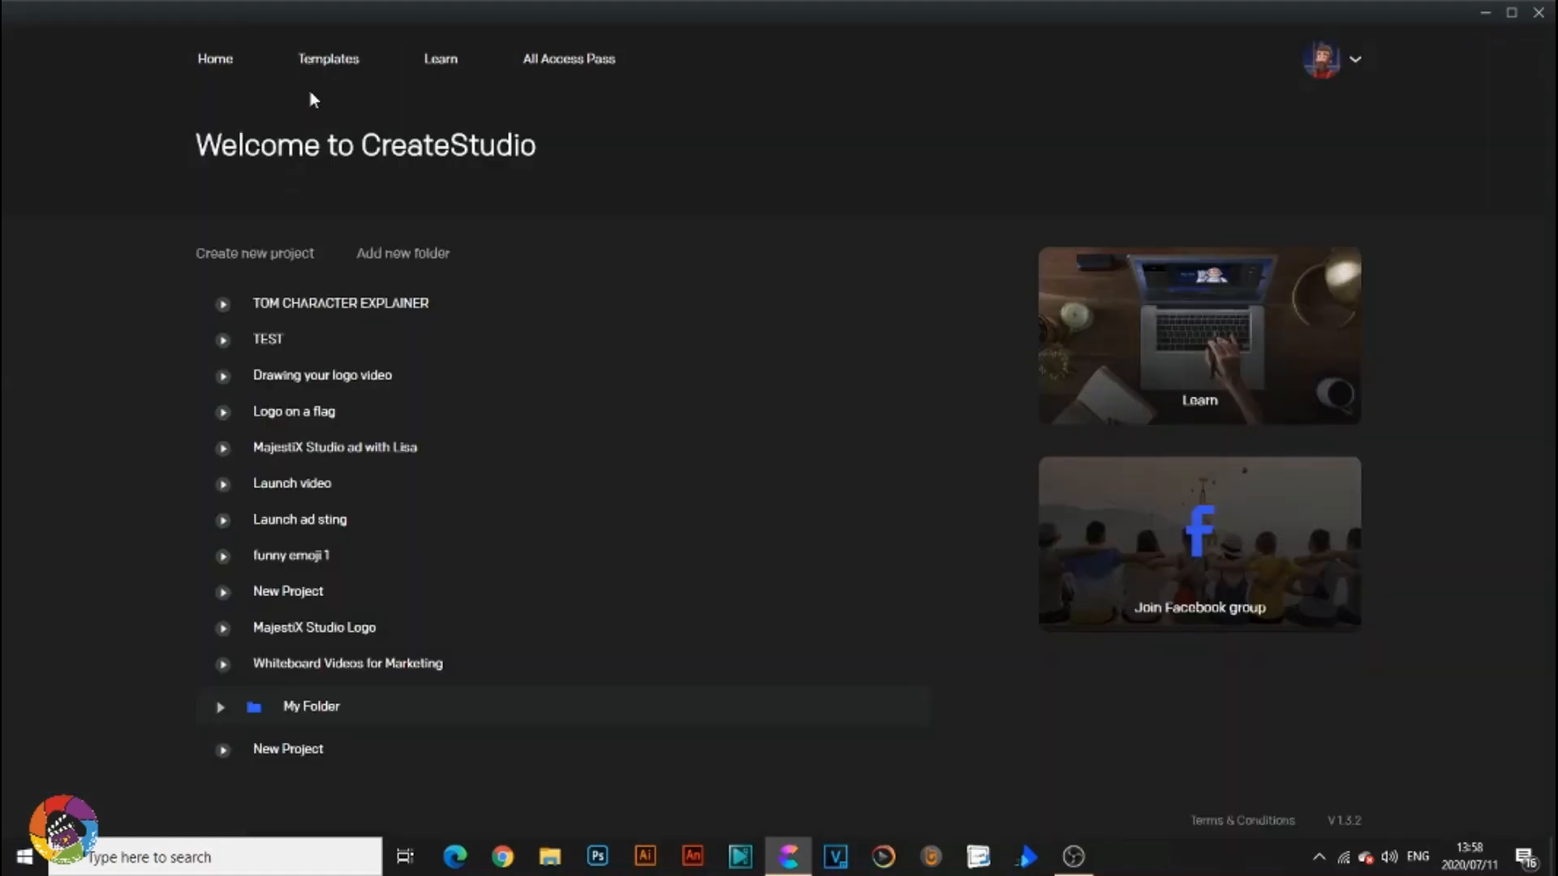
left_click(286, 258)
left_click_drag(828, 298, 737, 299)
type("S")
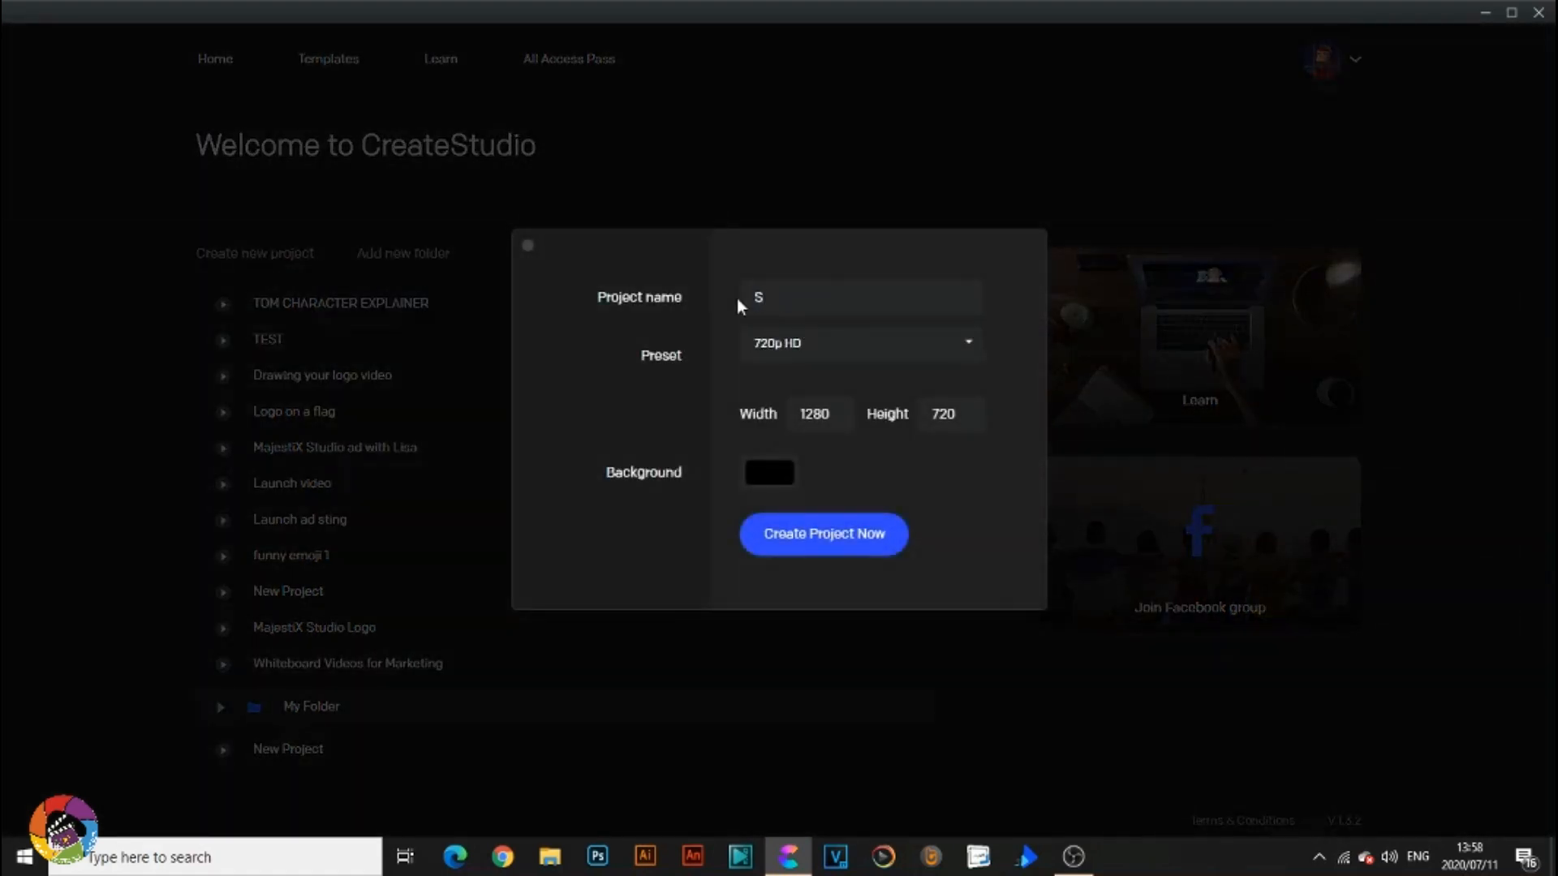
type("tudio Walkthrough")
left_click(872, 349)
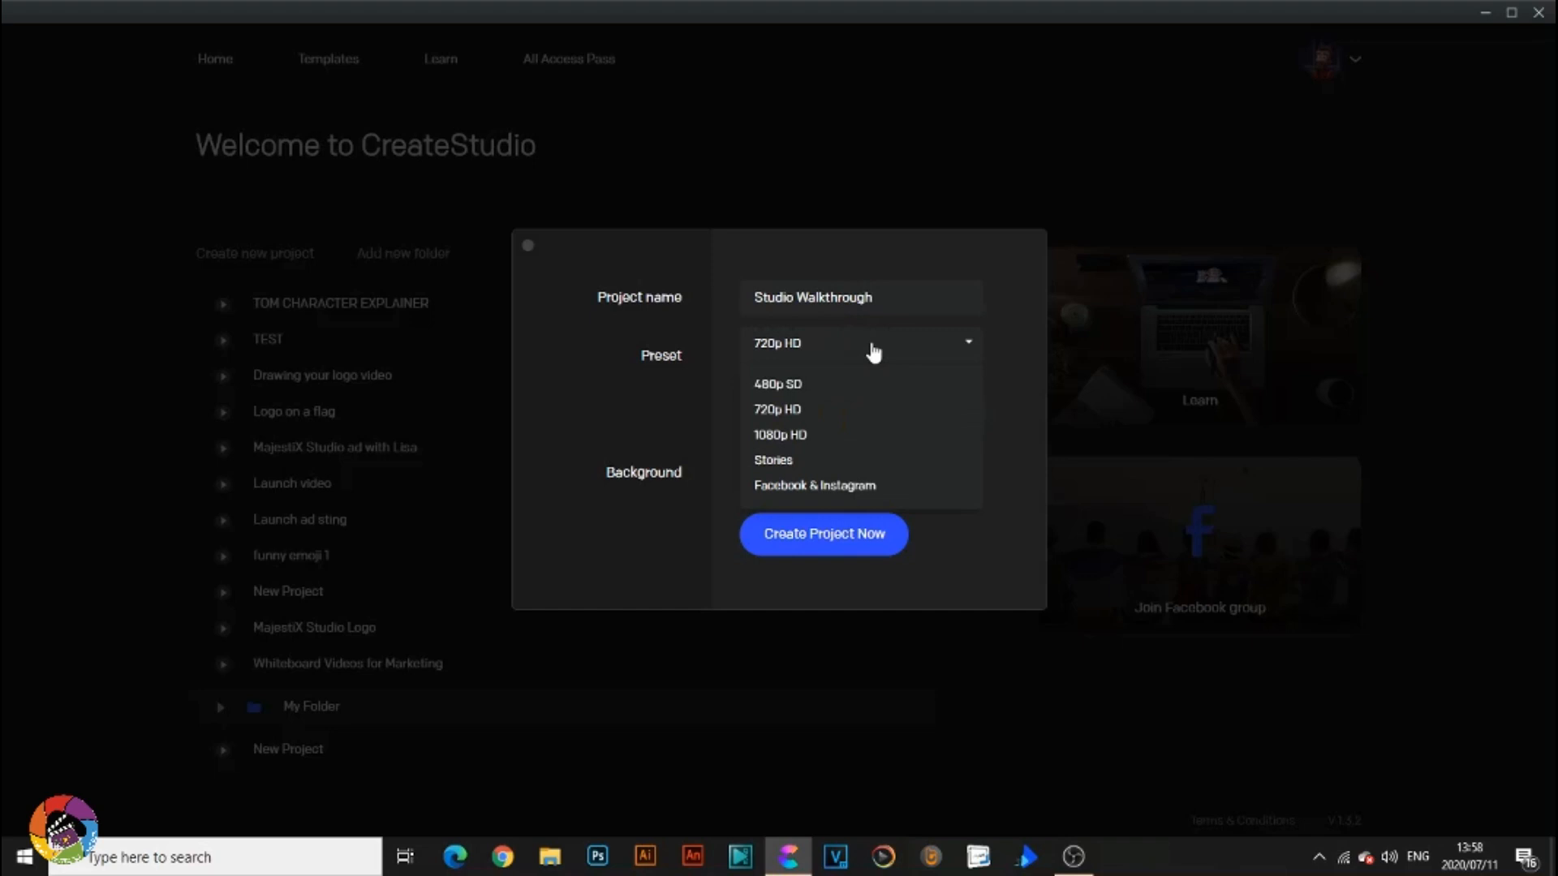
left_click(821, 438)
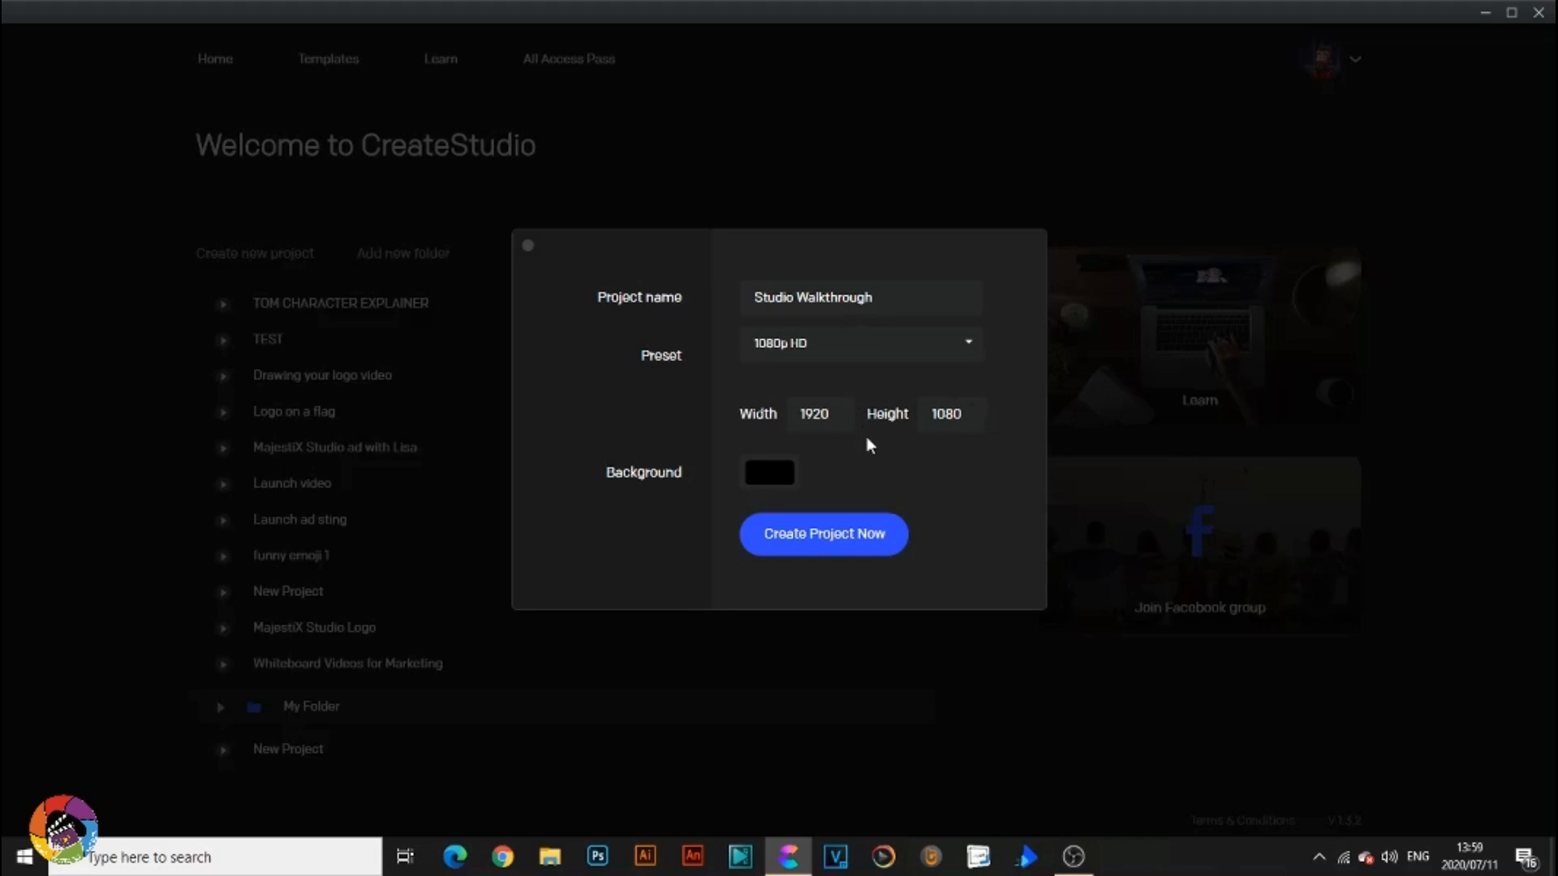
left_click(824, 535)
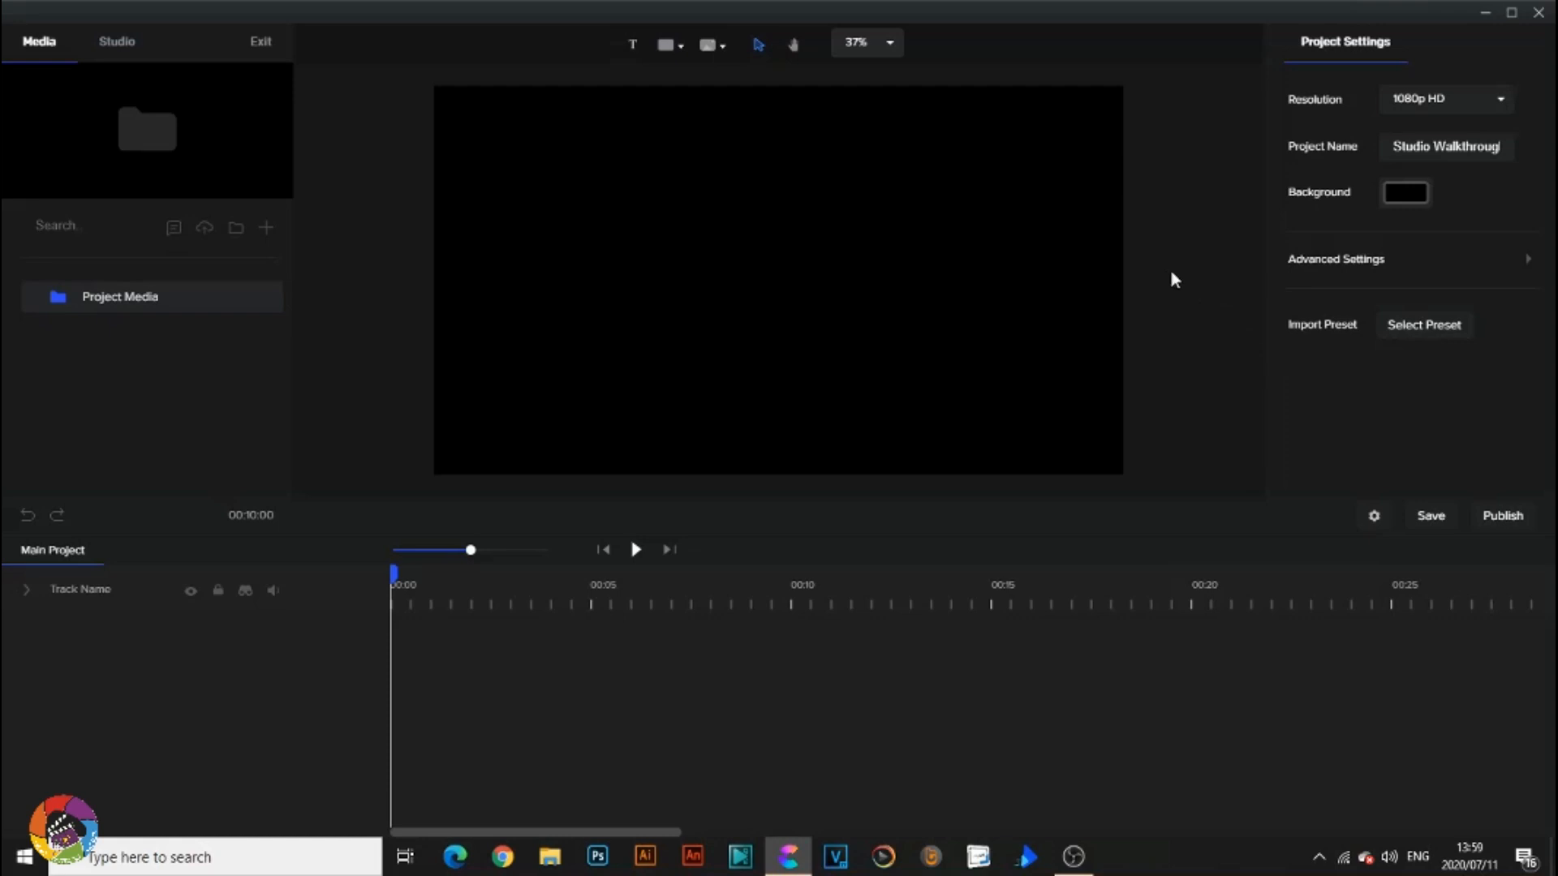
Set the project's autosave interval to every 1 minute in the advanced settings.
left_click(1366, 261)
left_click(1505, 302)
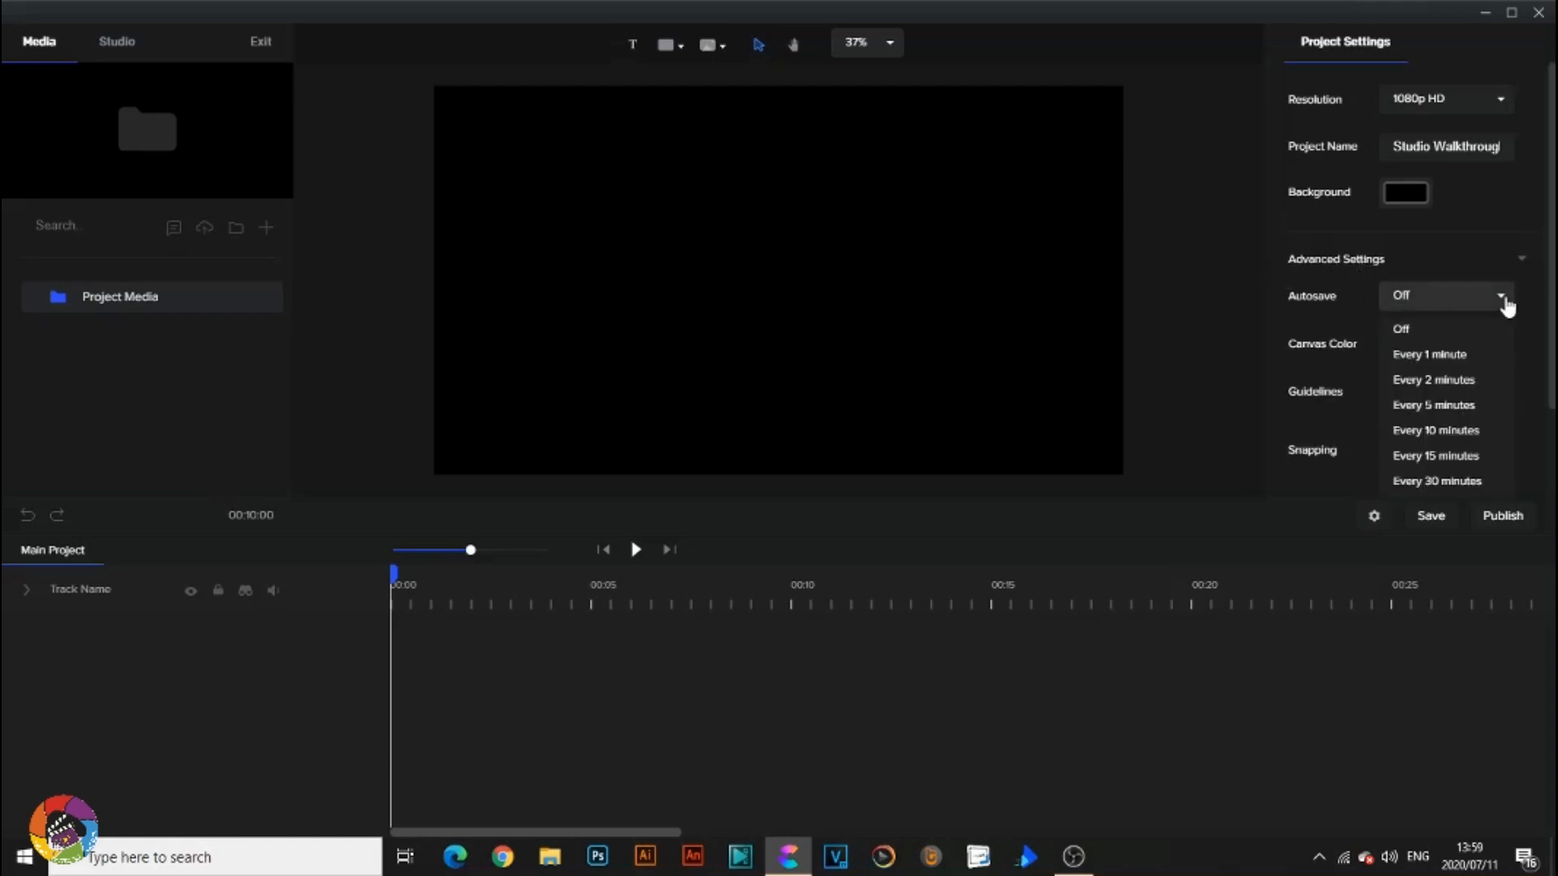
left_click(1471, 353)
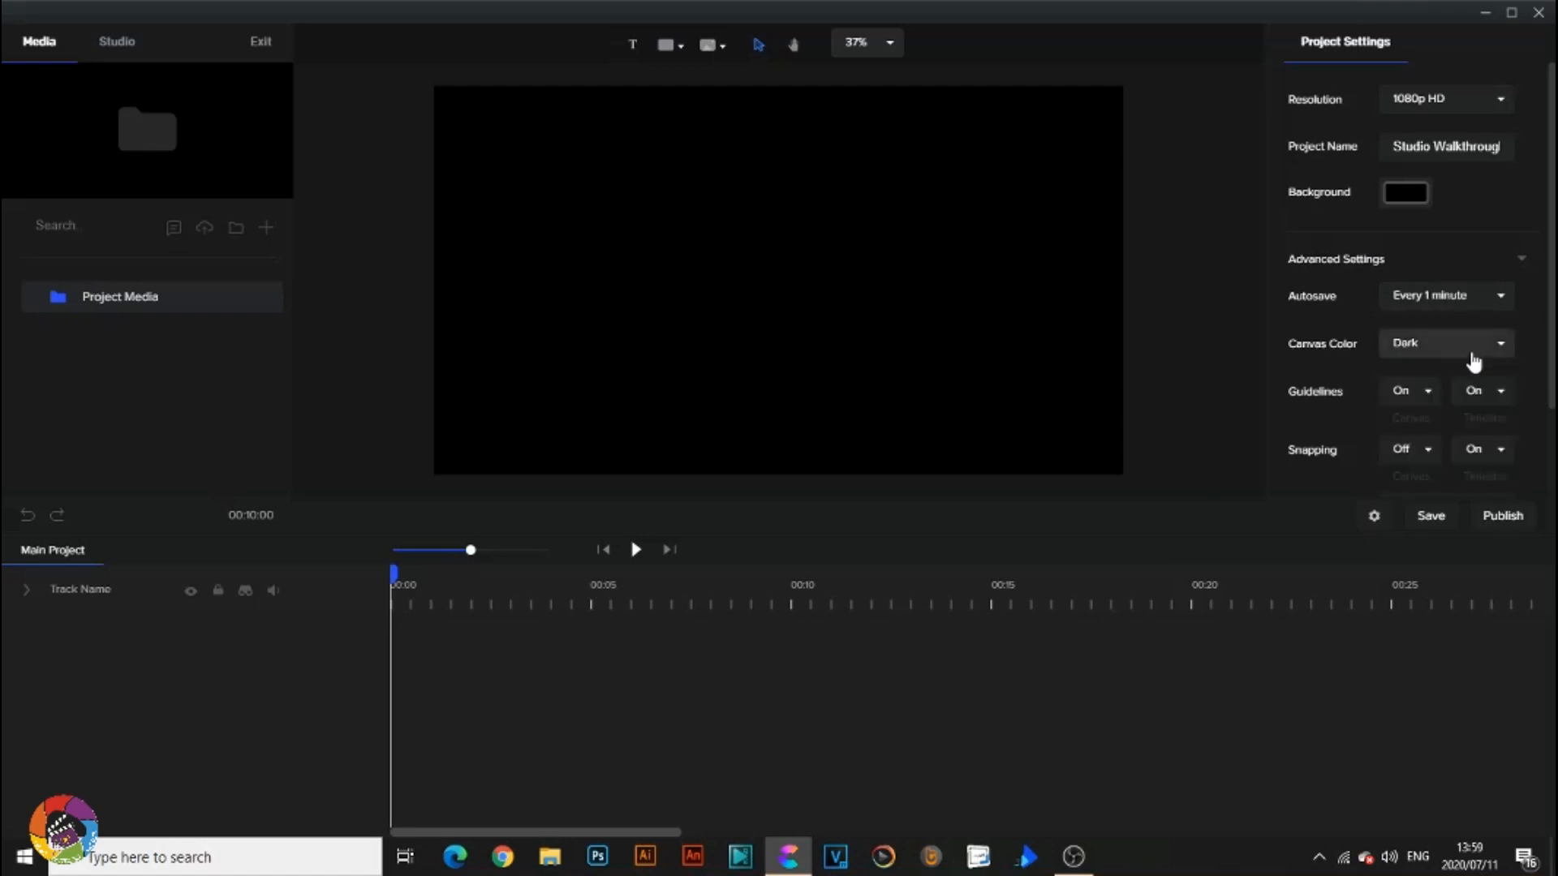
Open the Text to Speech tool and replace the placeholder script with "Hello. I'm here to help you.".
left_click(173, 229)
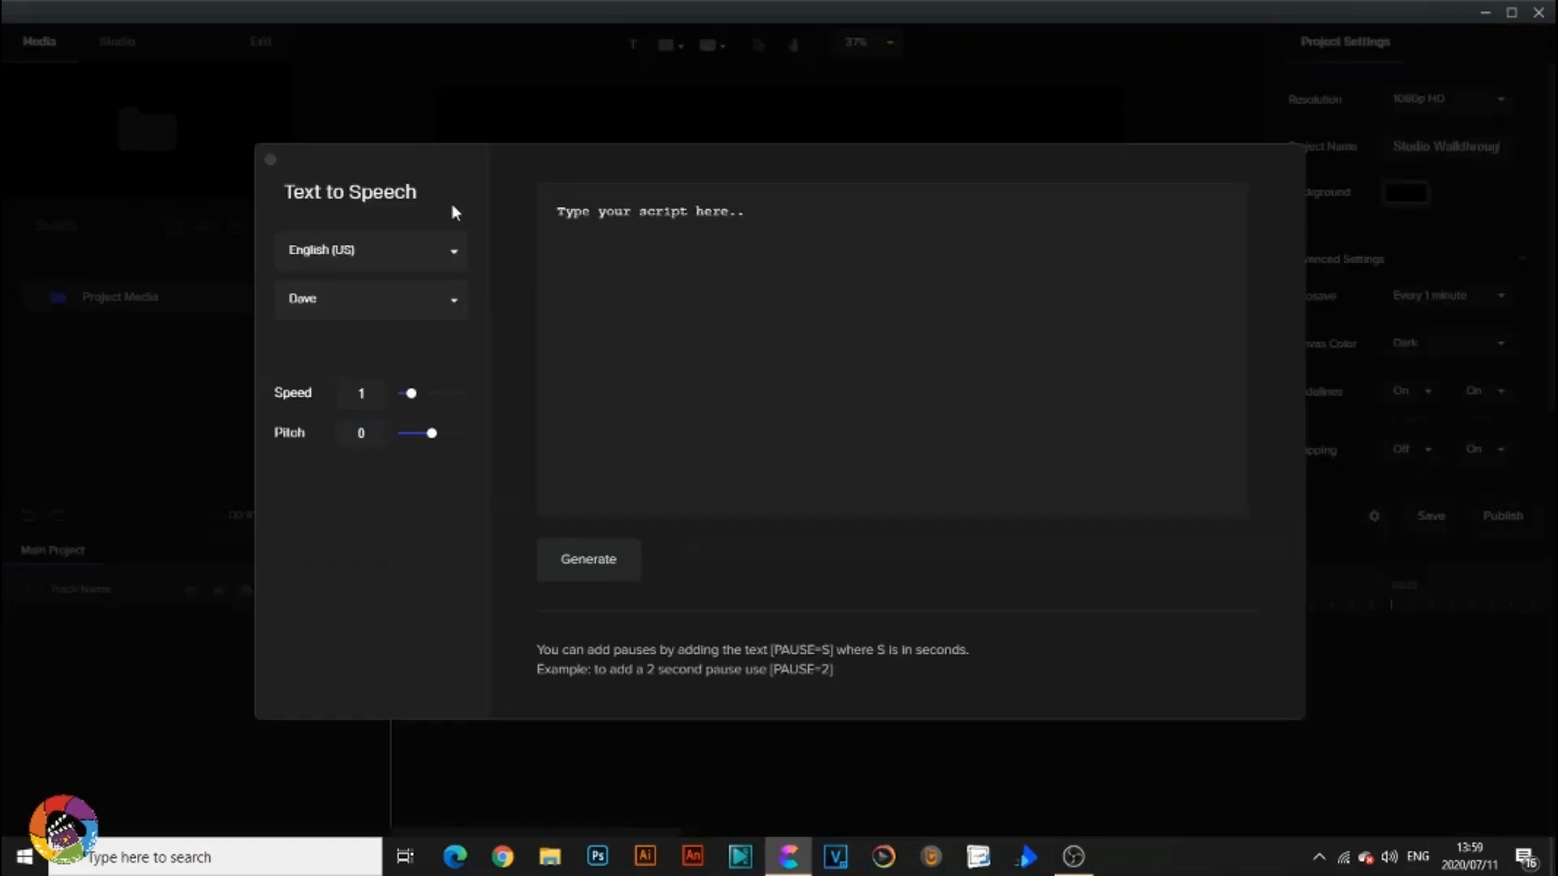
left_click(719, 217)
left_click_drag(719, 217, 551, 203)
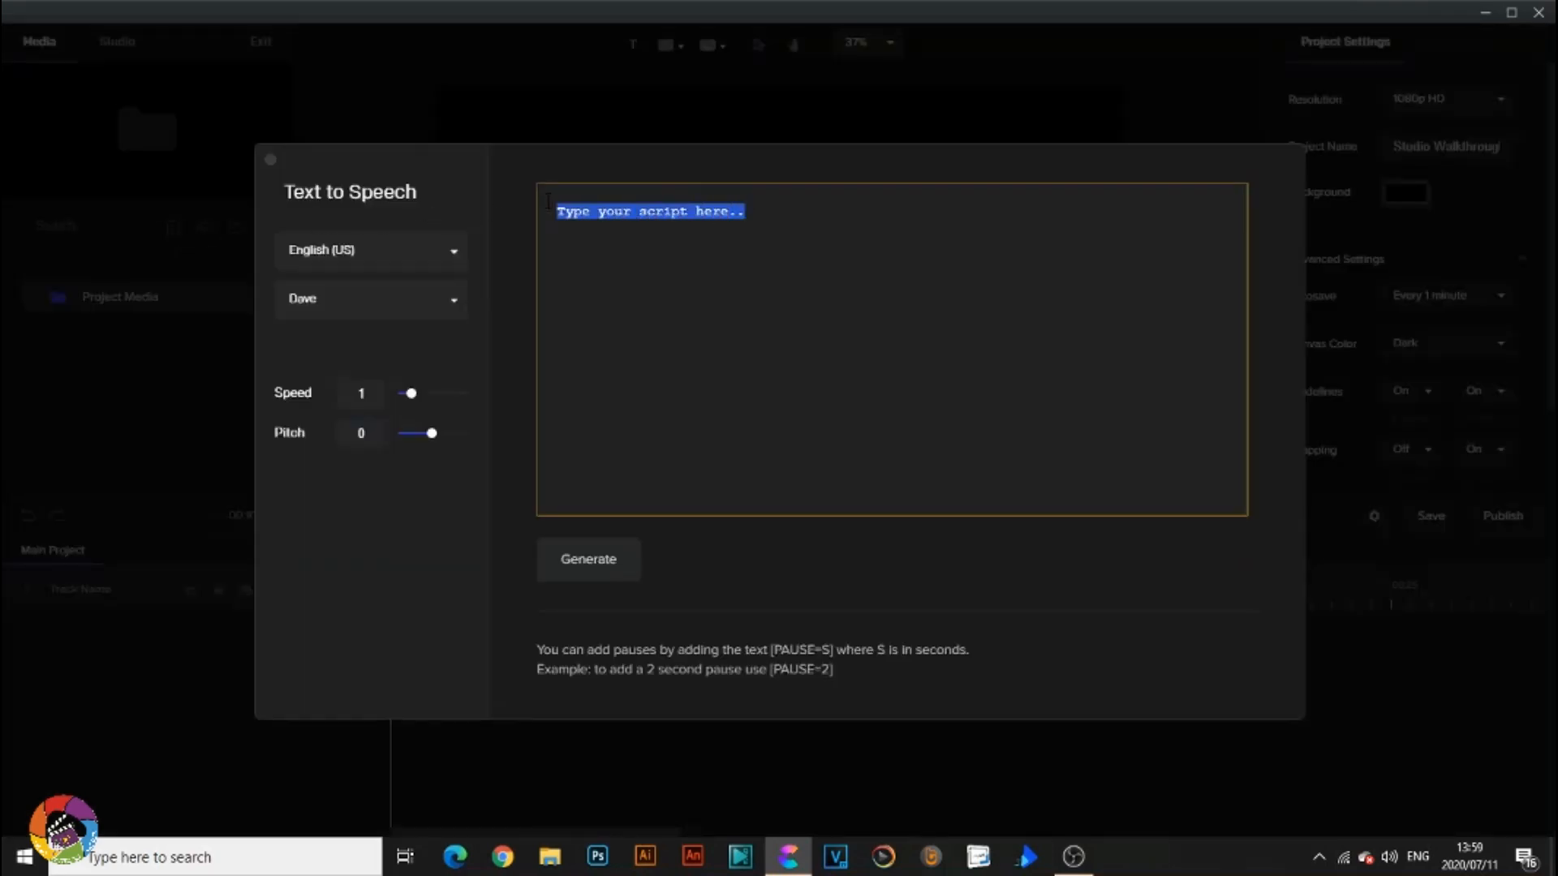
type("H")
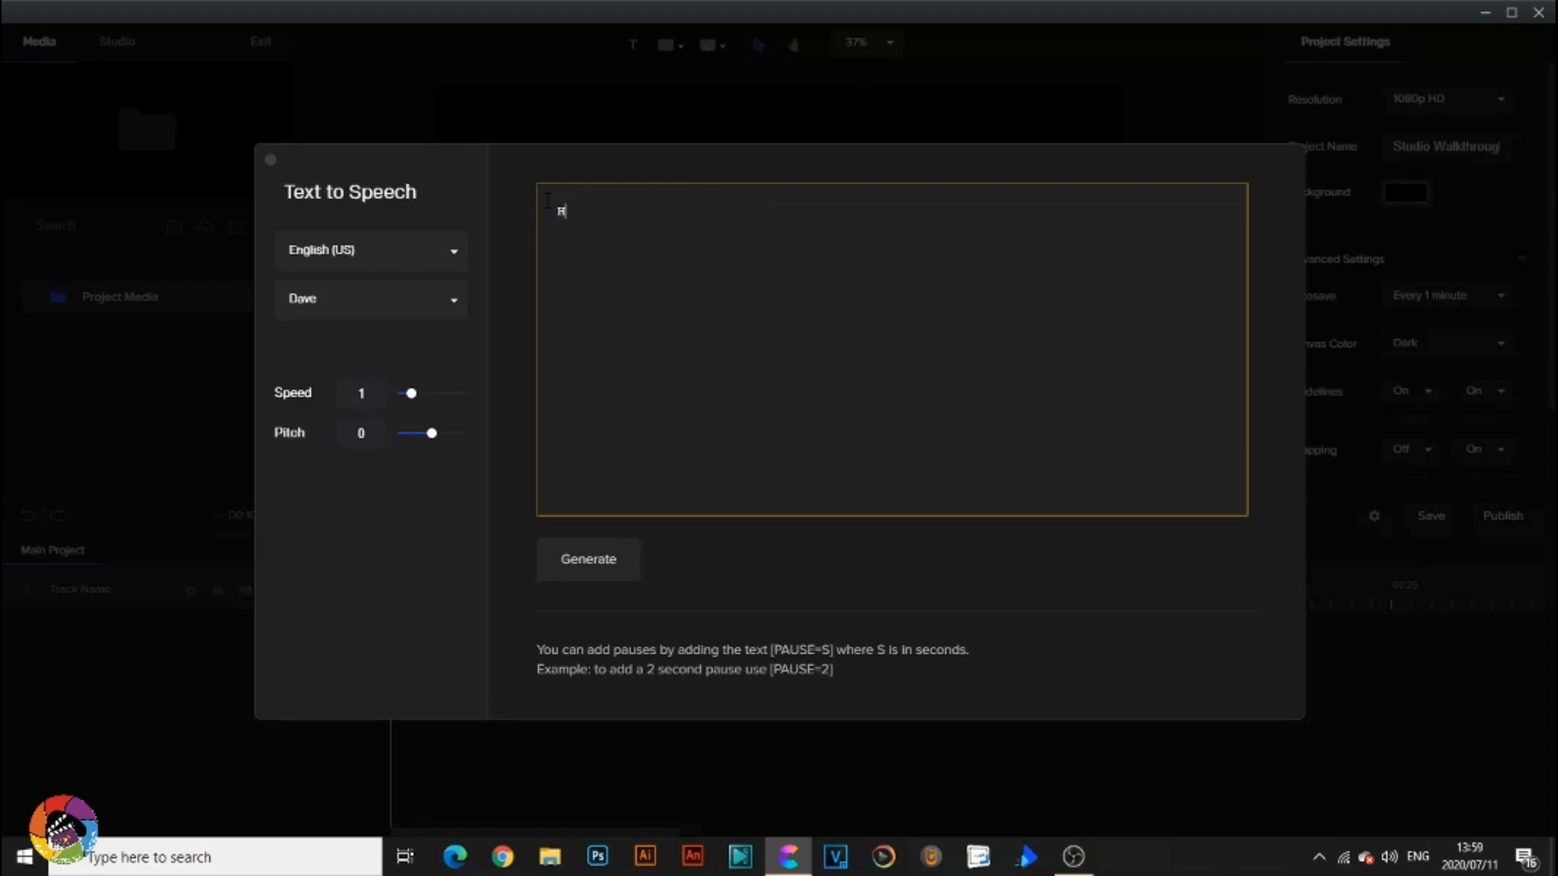
type("ello. I'm here to help you.")
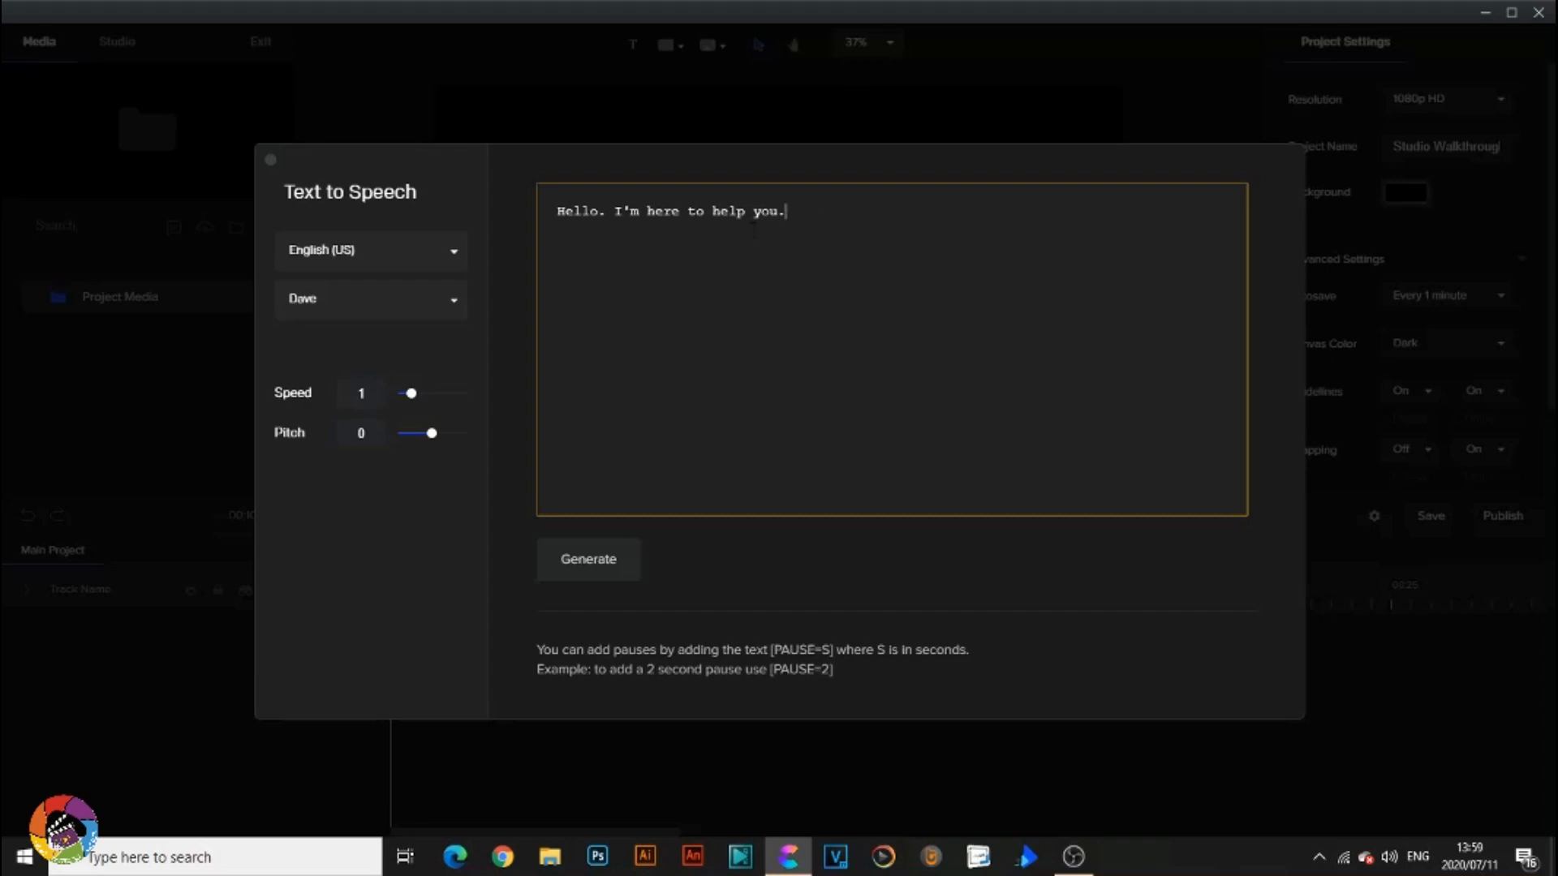
Set the speech language to French with the Jacques voice and generate the audio.
left_click(455, 256)
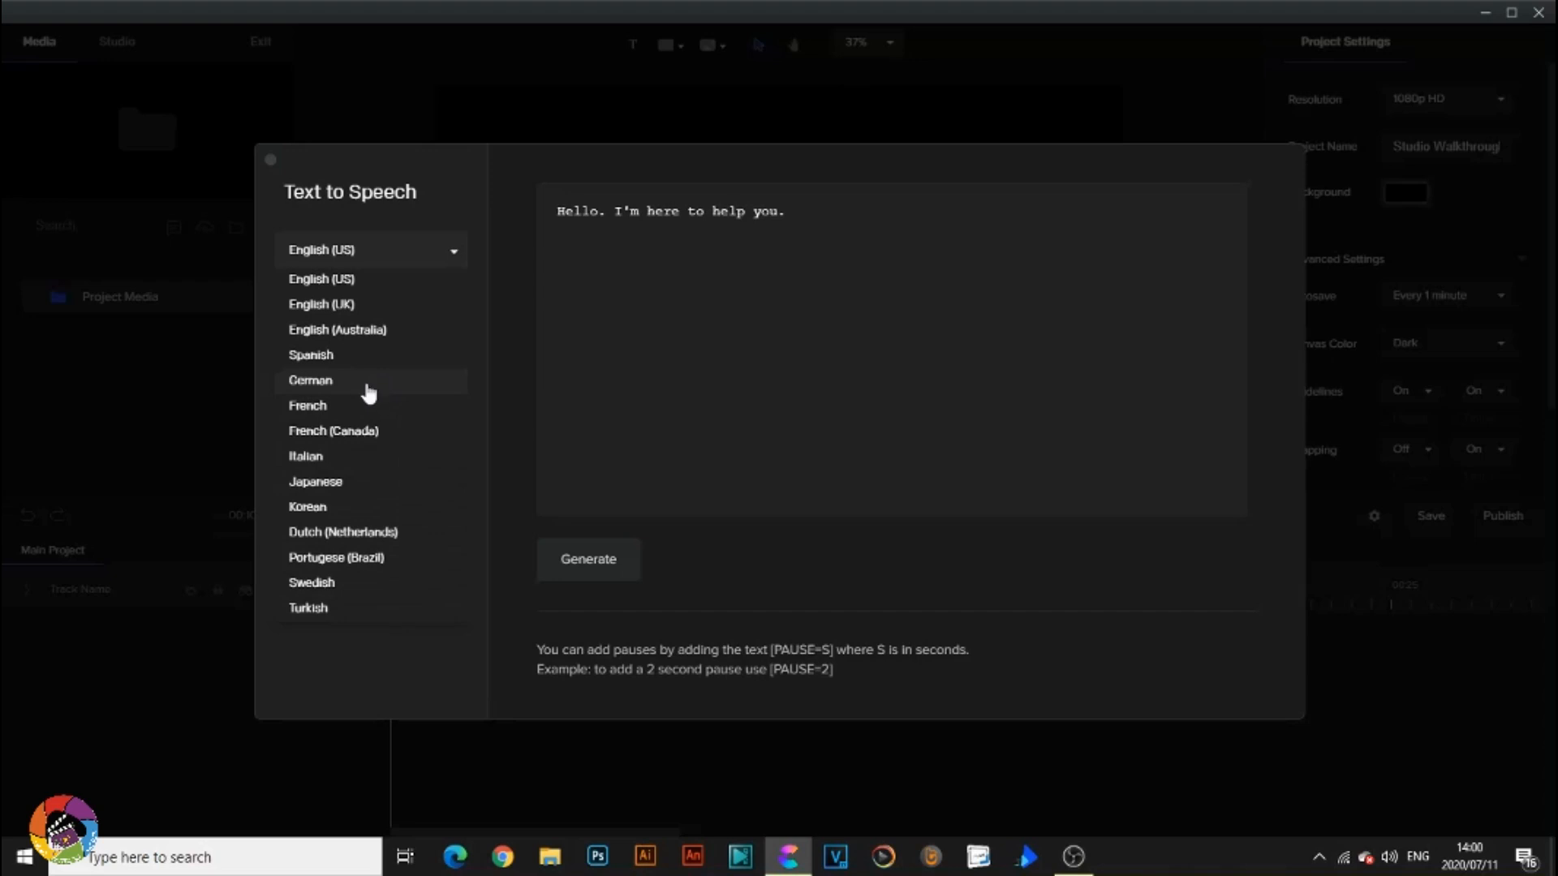
left_click(357, 412)
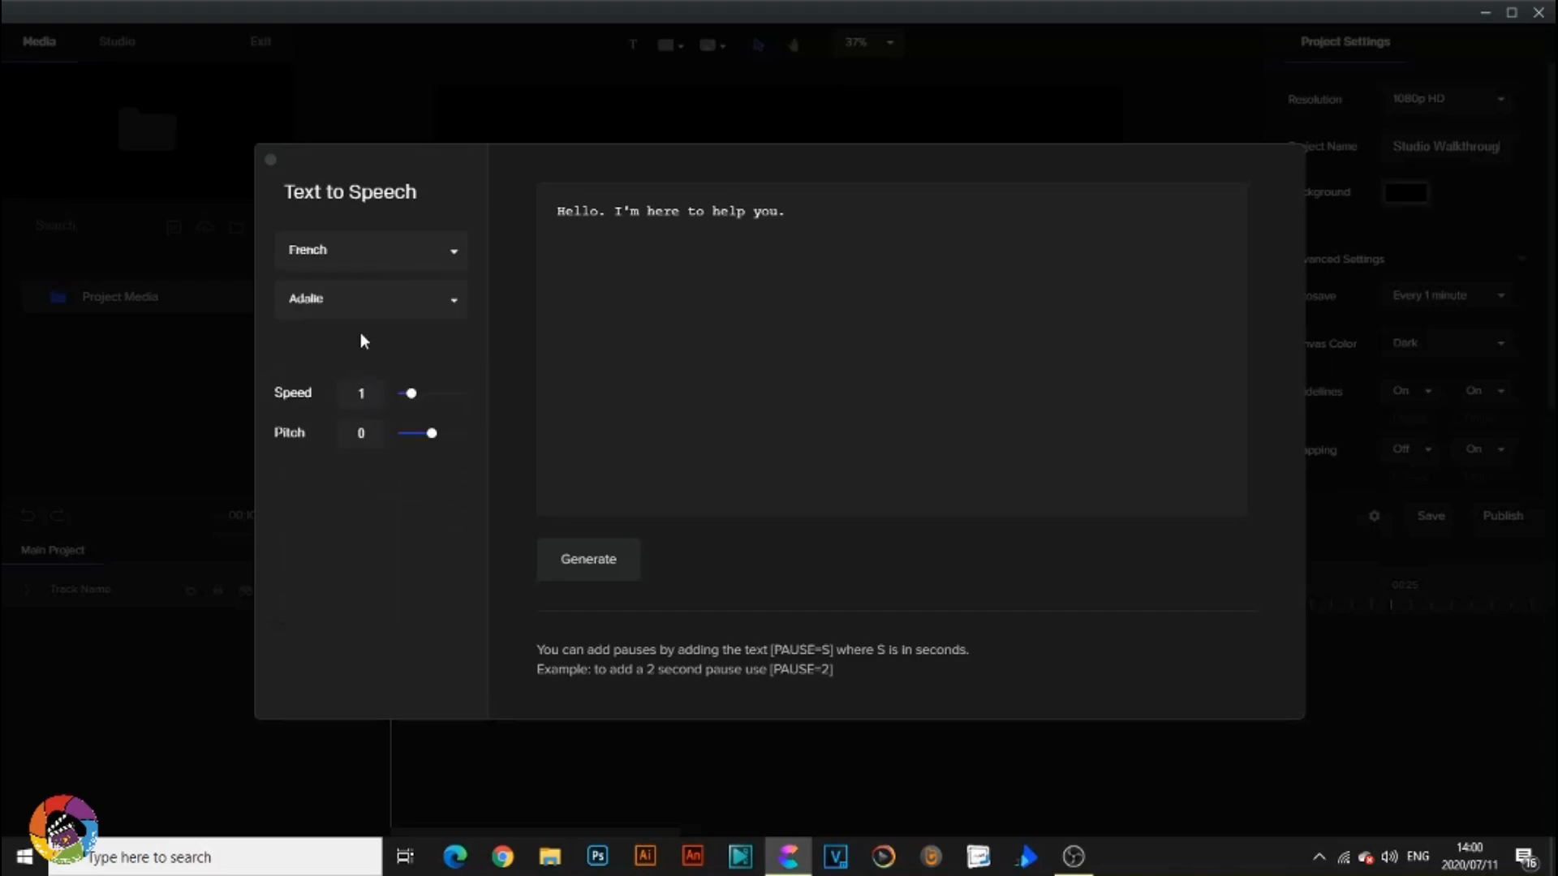
left_click(429, 300)
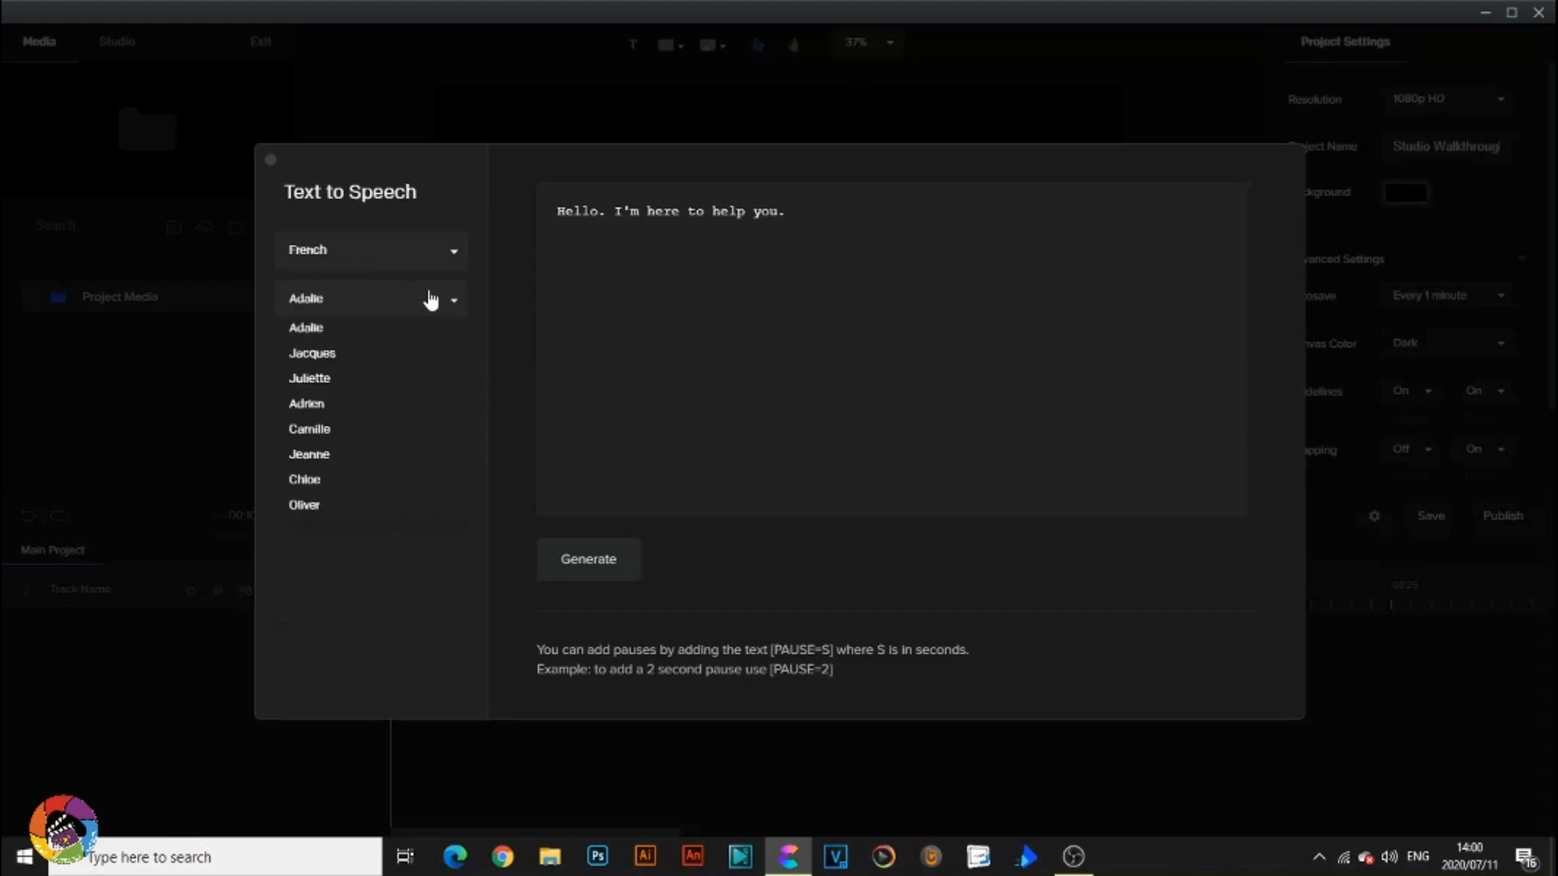
left_click(333, 356)
left_click(575, 558)
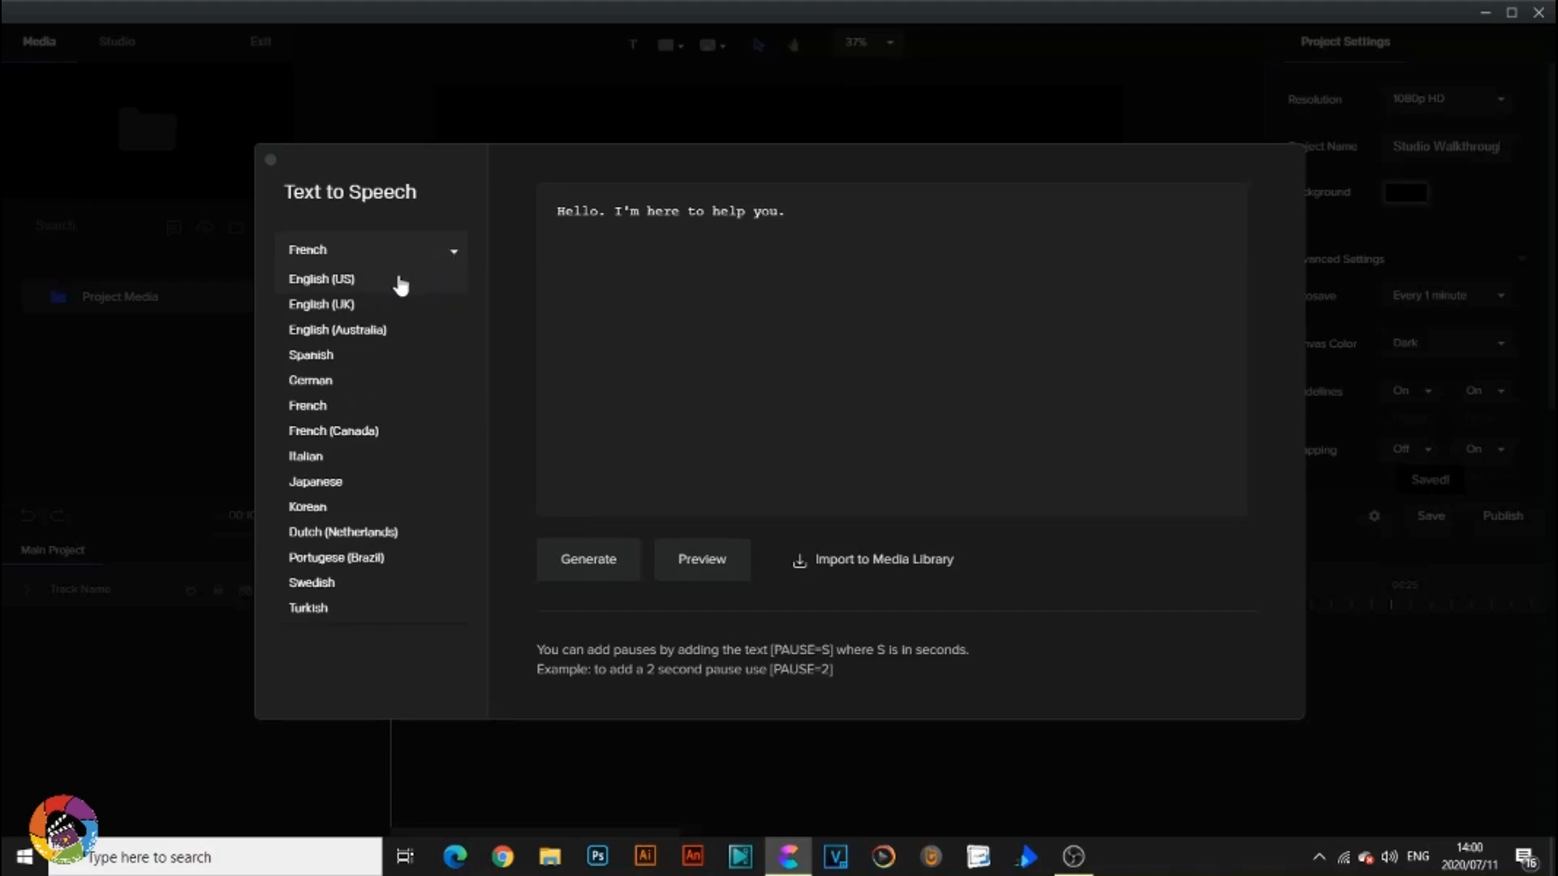
Set the speech language to English (US) with the Rob voice and generate the audio.
left_click(401, 283)
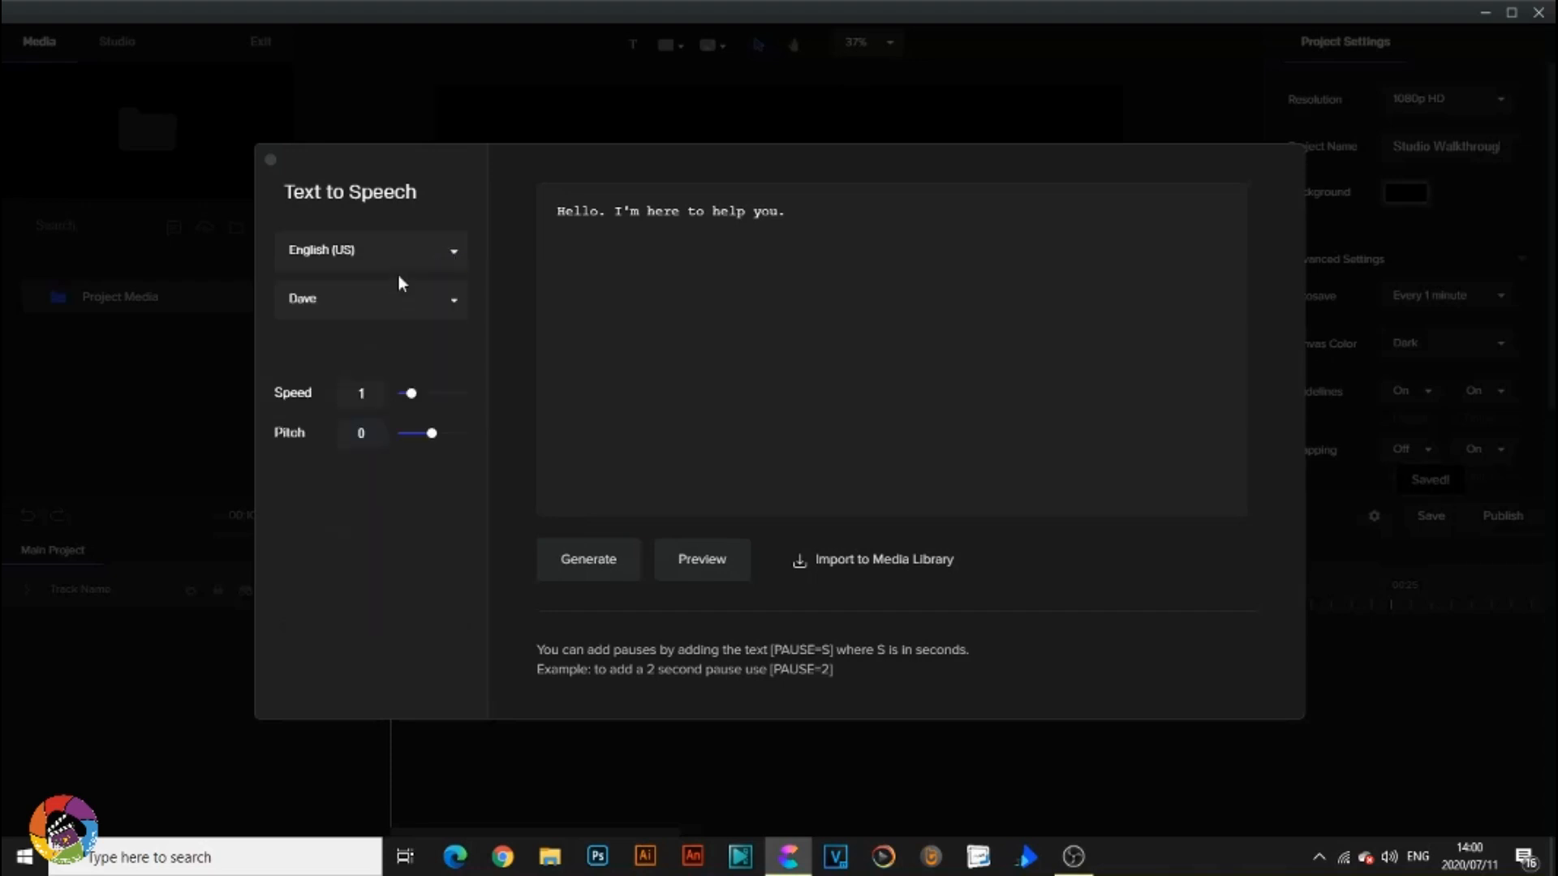
left_click(447, 300)
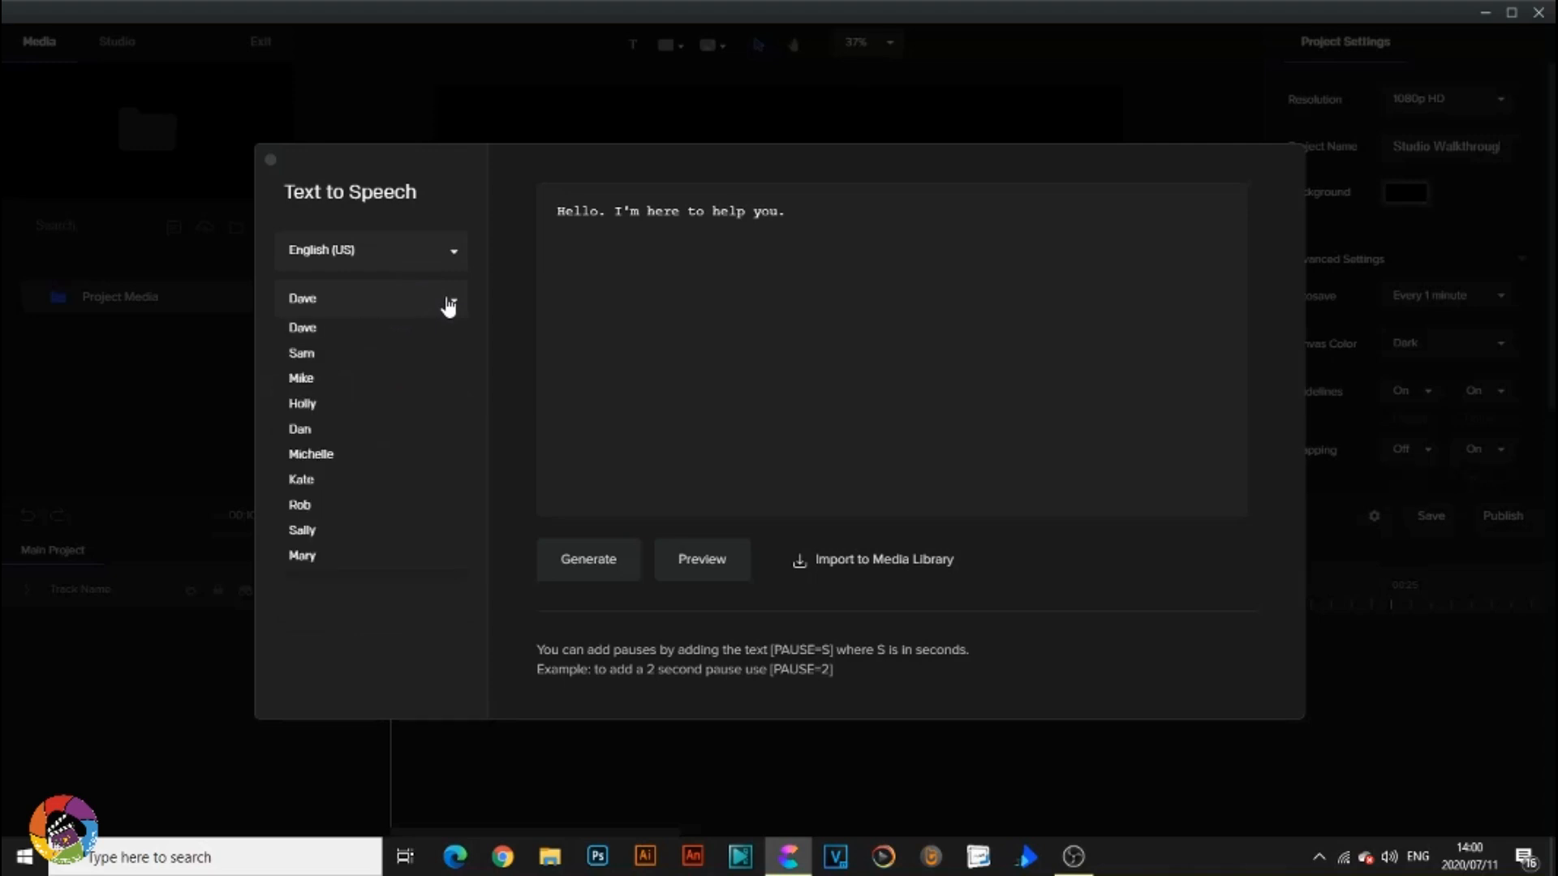
left_click(376, 505)
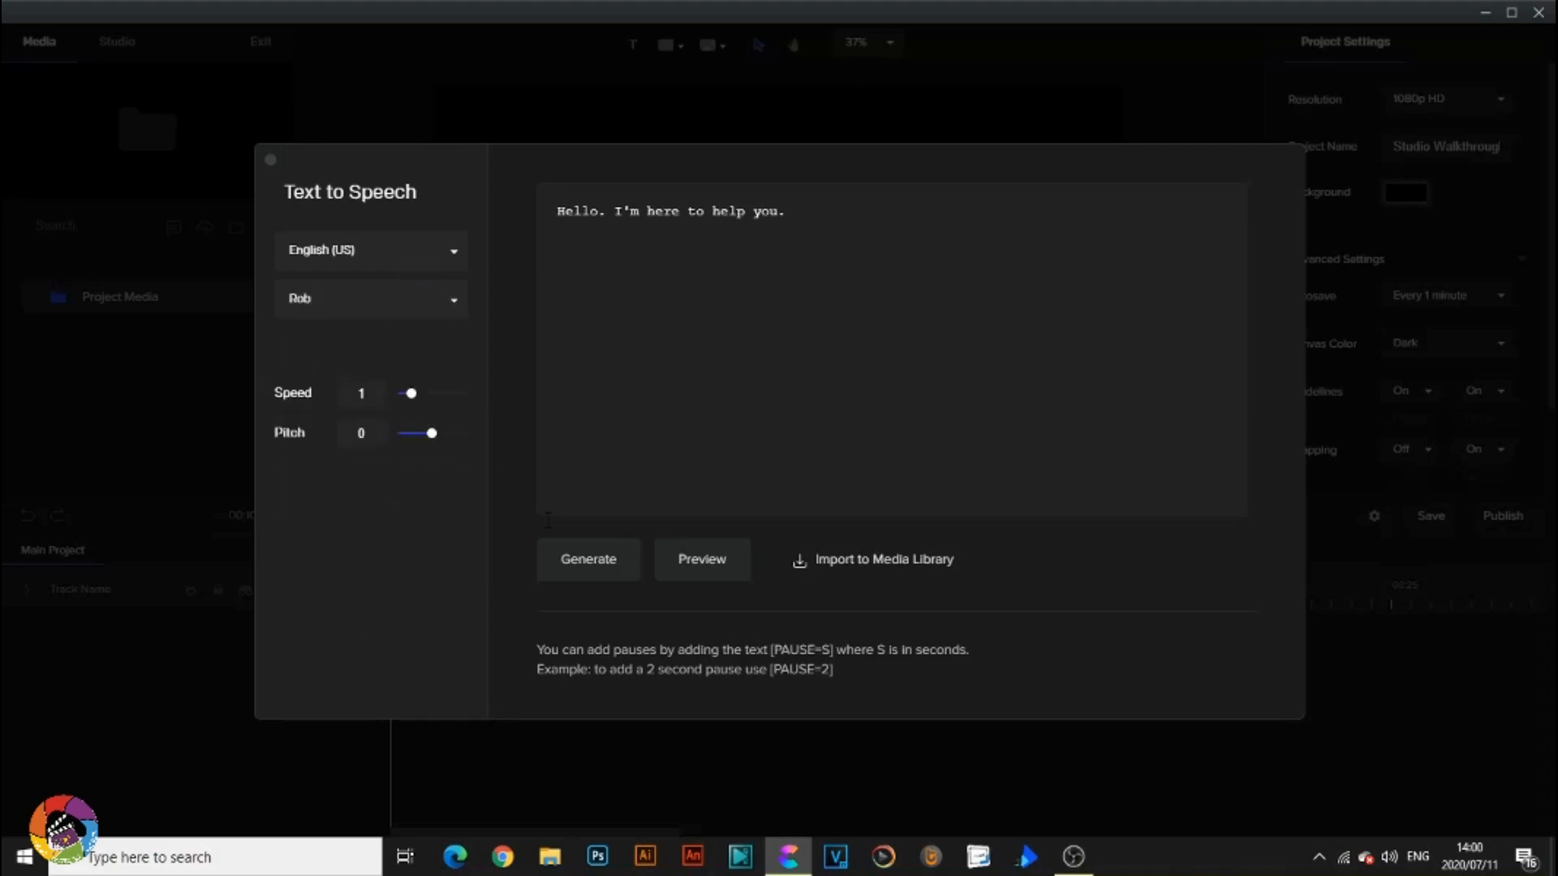
left_click(584, 559)
Insert [PAUSE=1] after "Hello." in the script and import the regenerated speech into the media library.
left_click(607, 210)
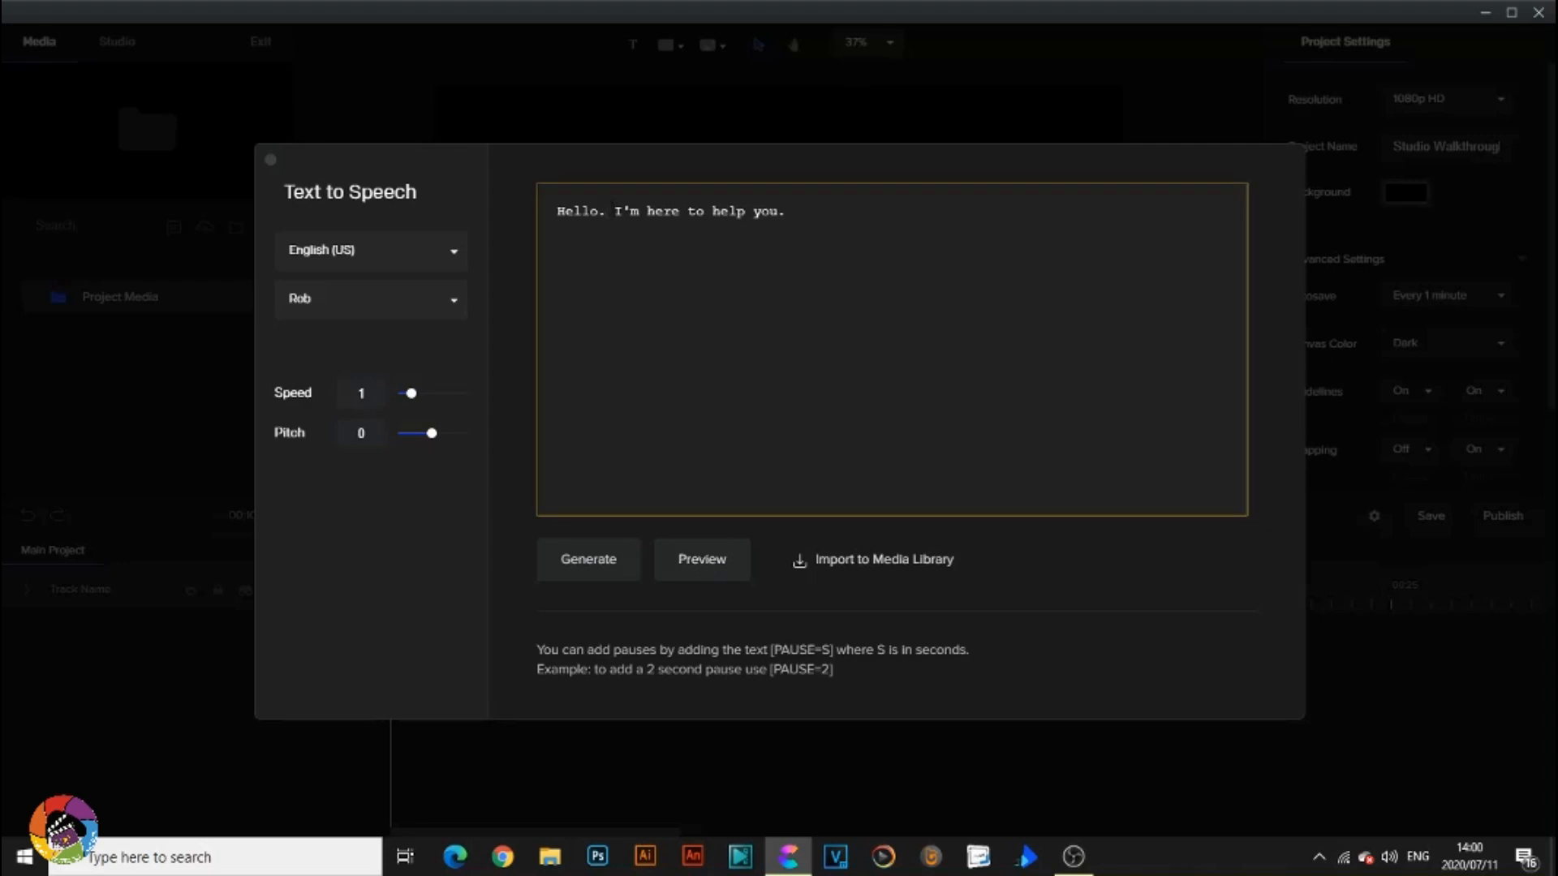
type("[")
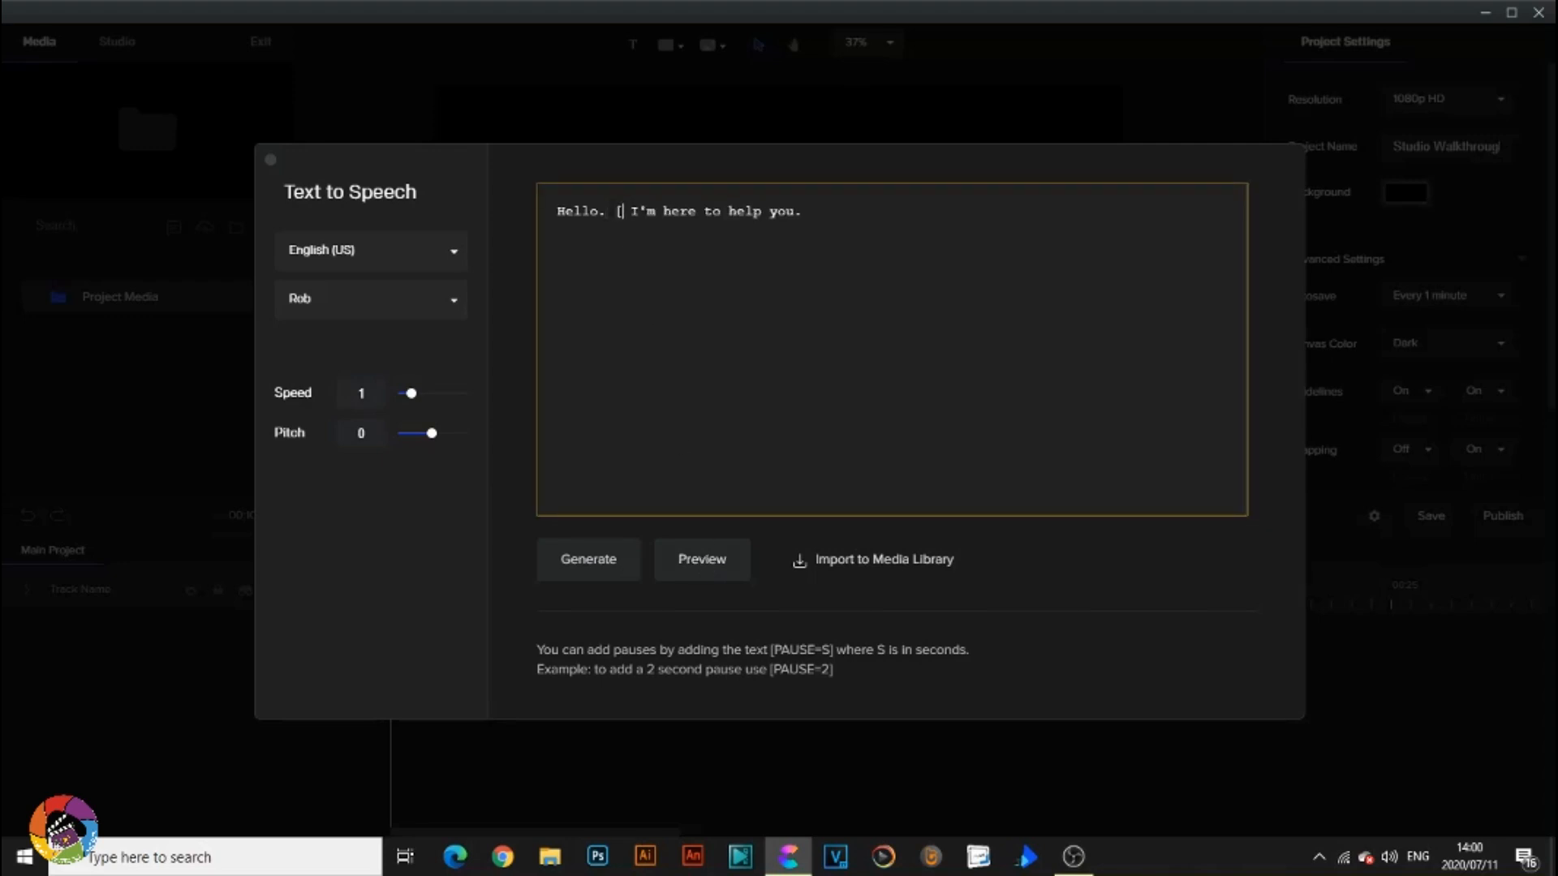
type("PAUSE")
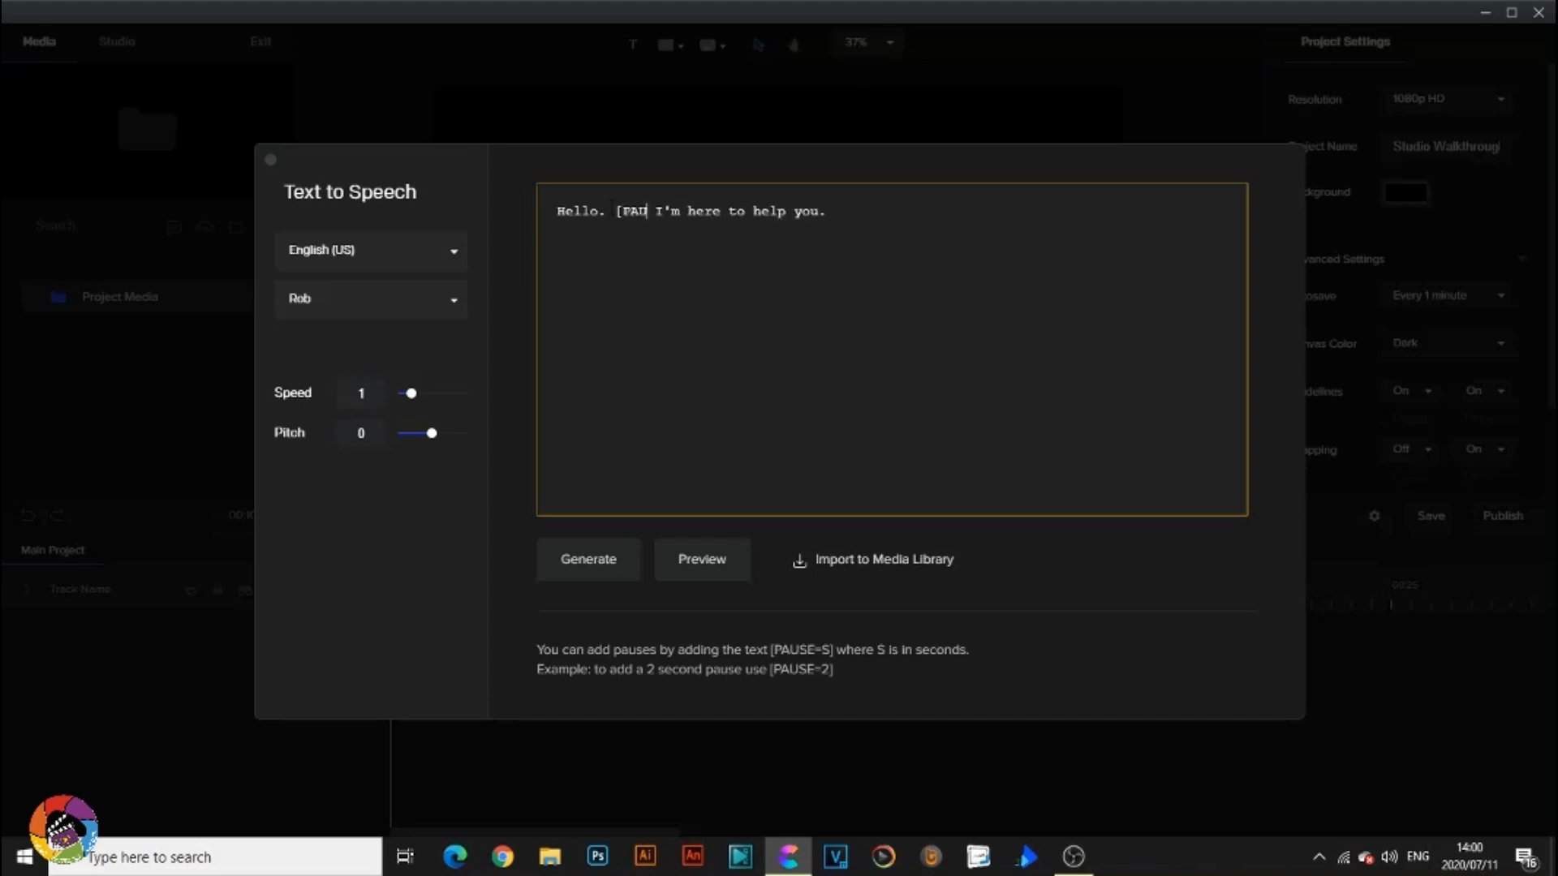
type("=")
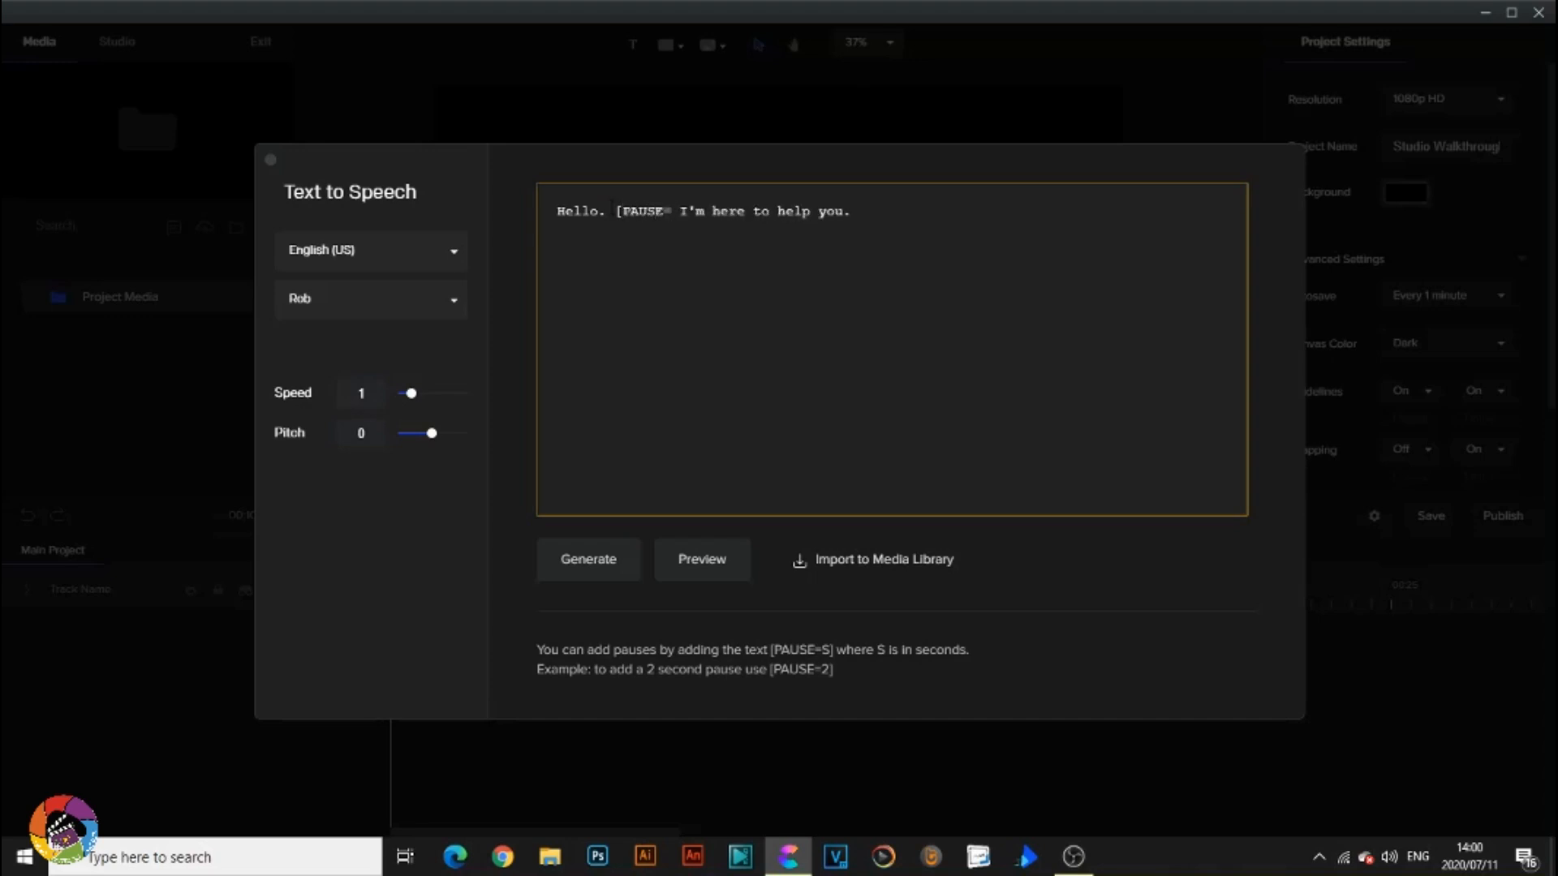
type("1]")
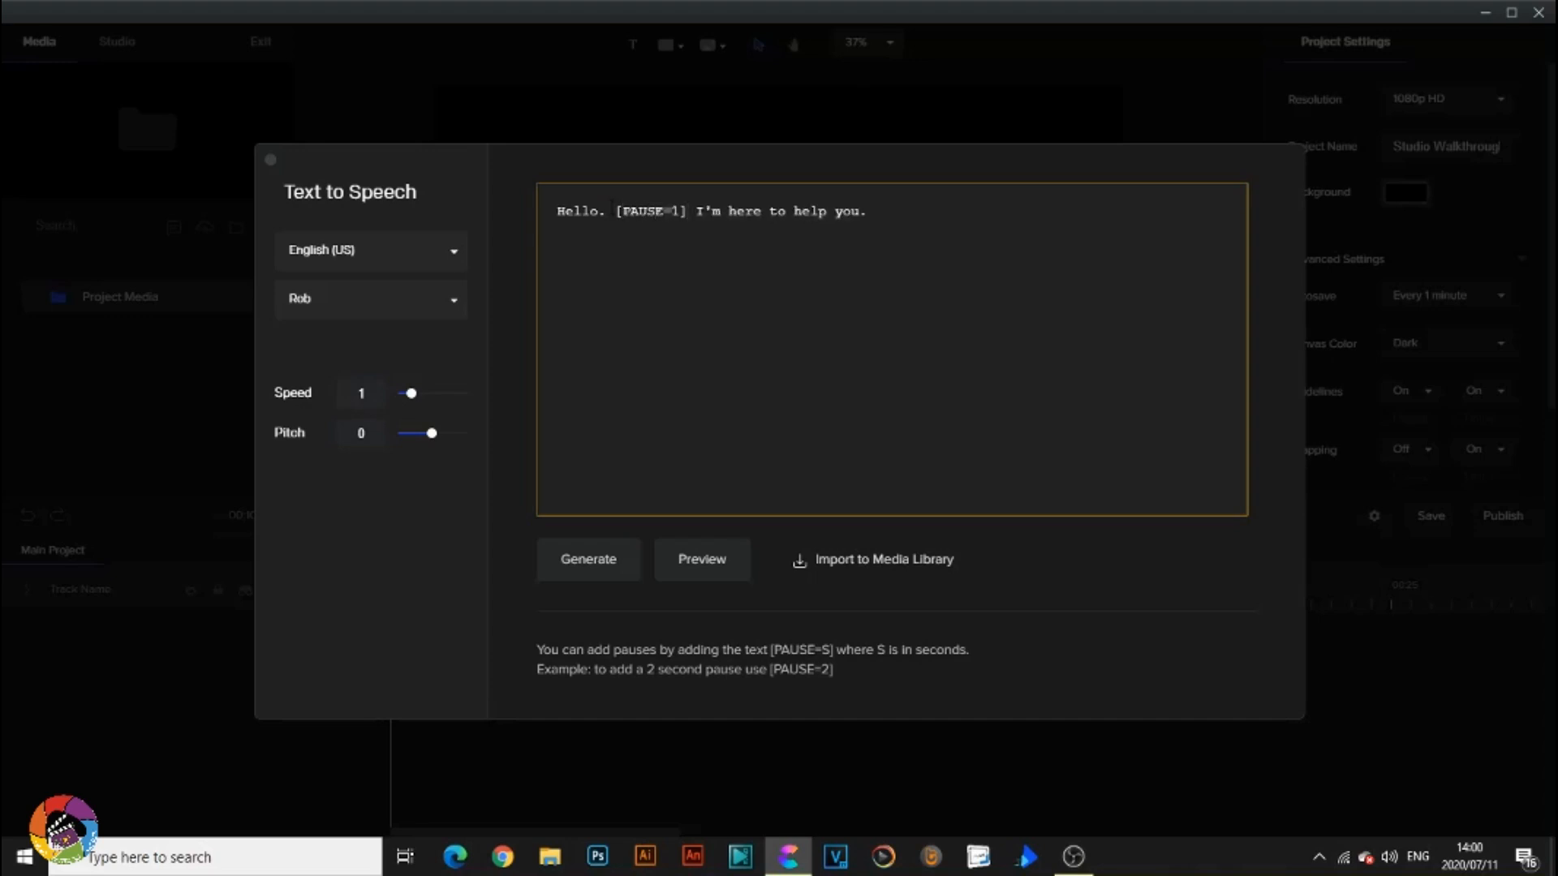
left_click(623, 566)
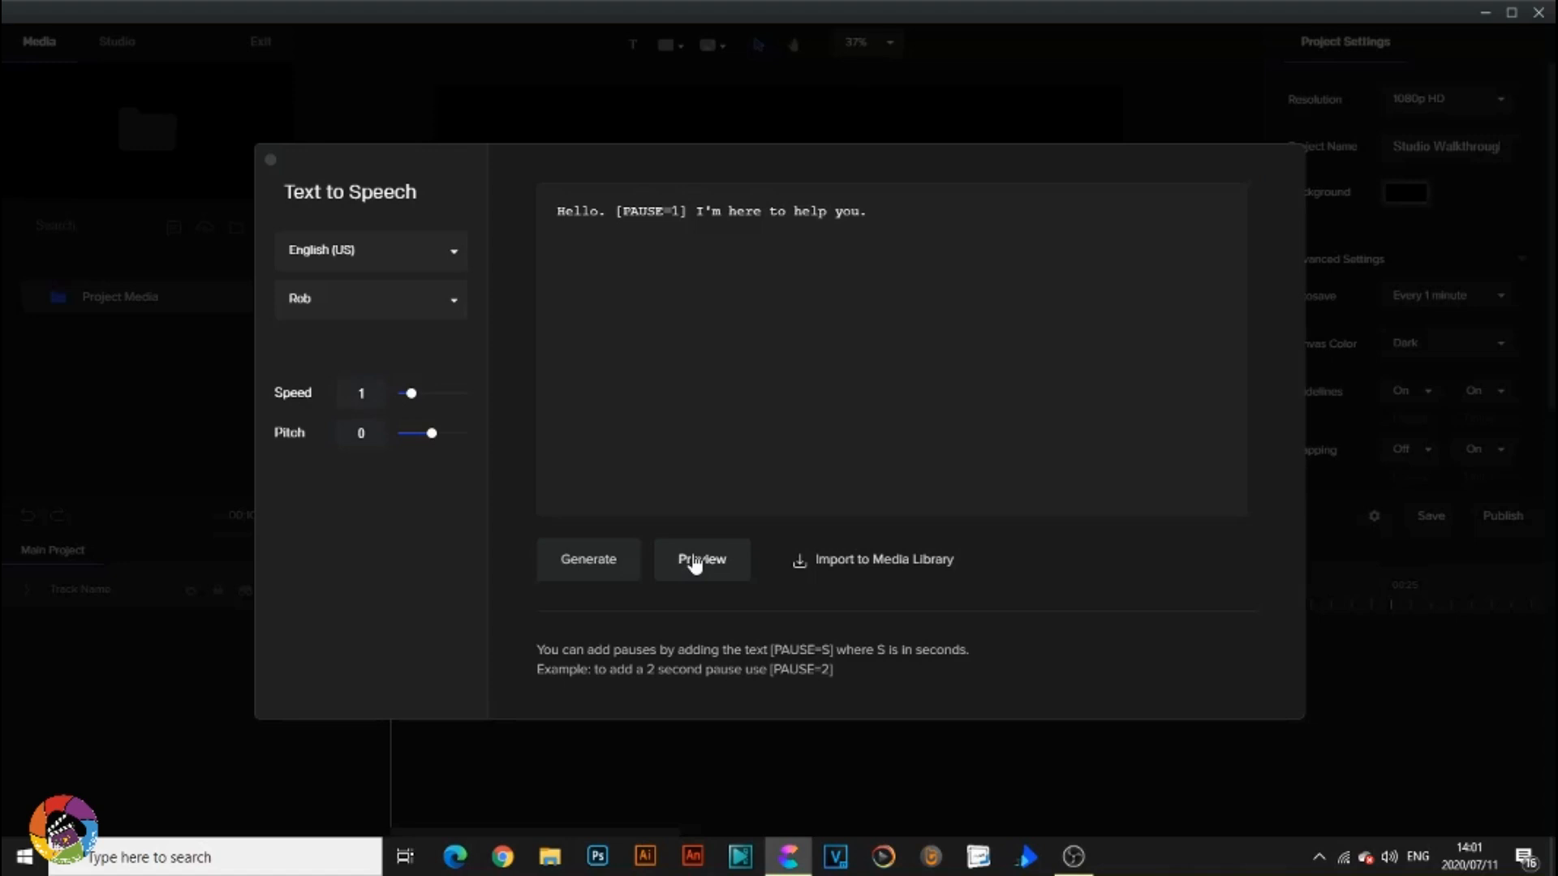
left_click(837, 565)
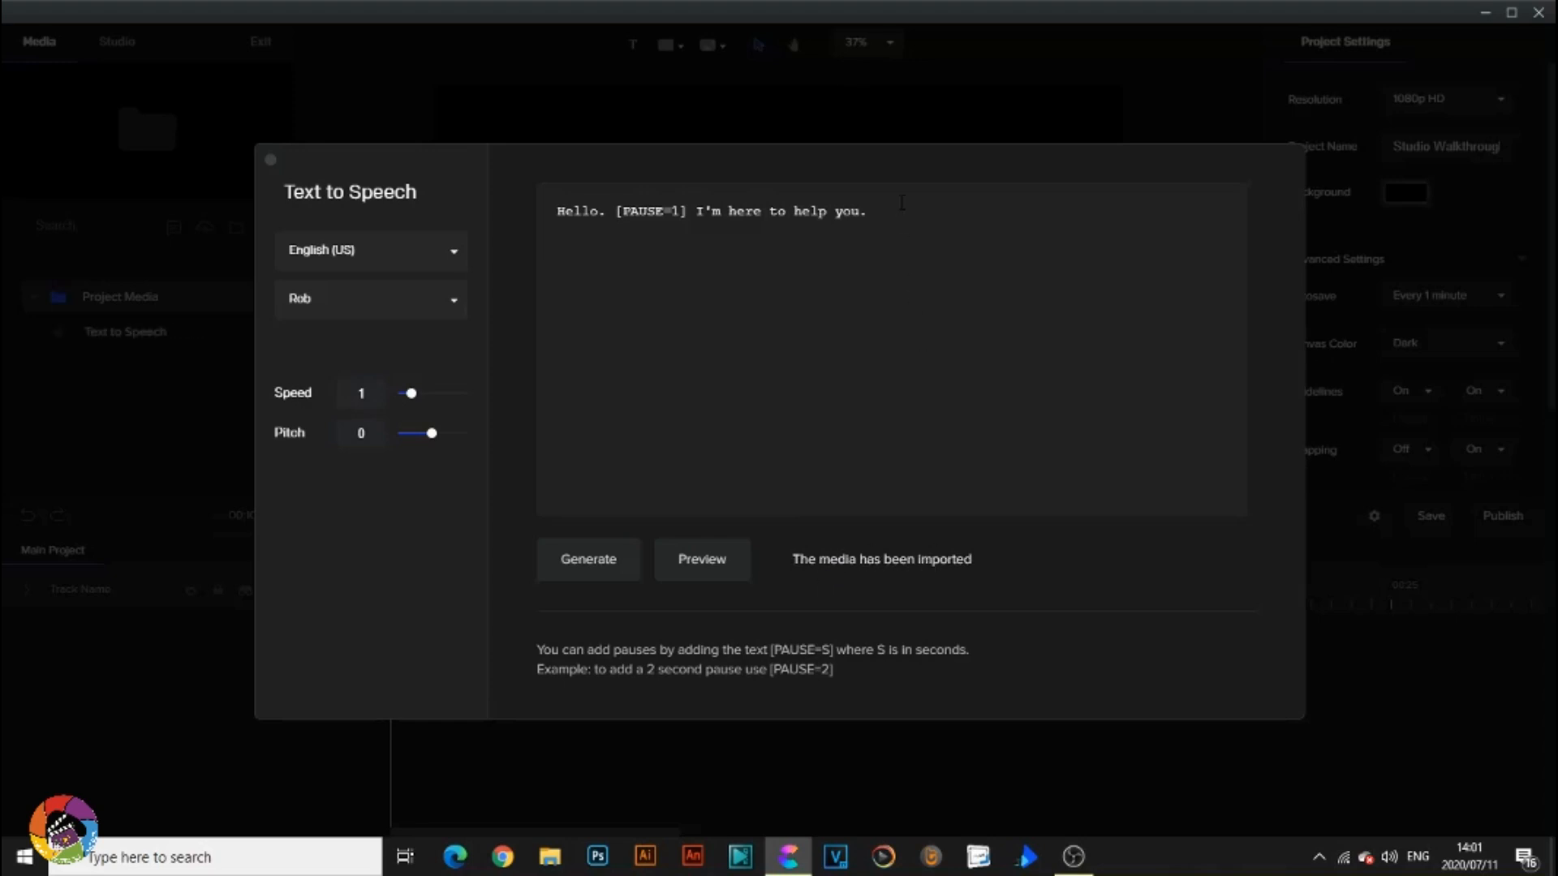
left_click(904, 115)
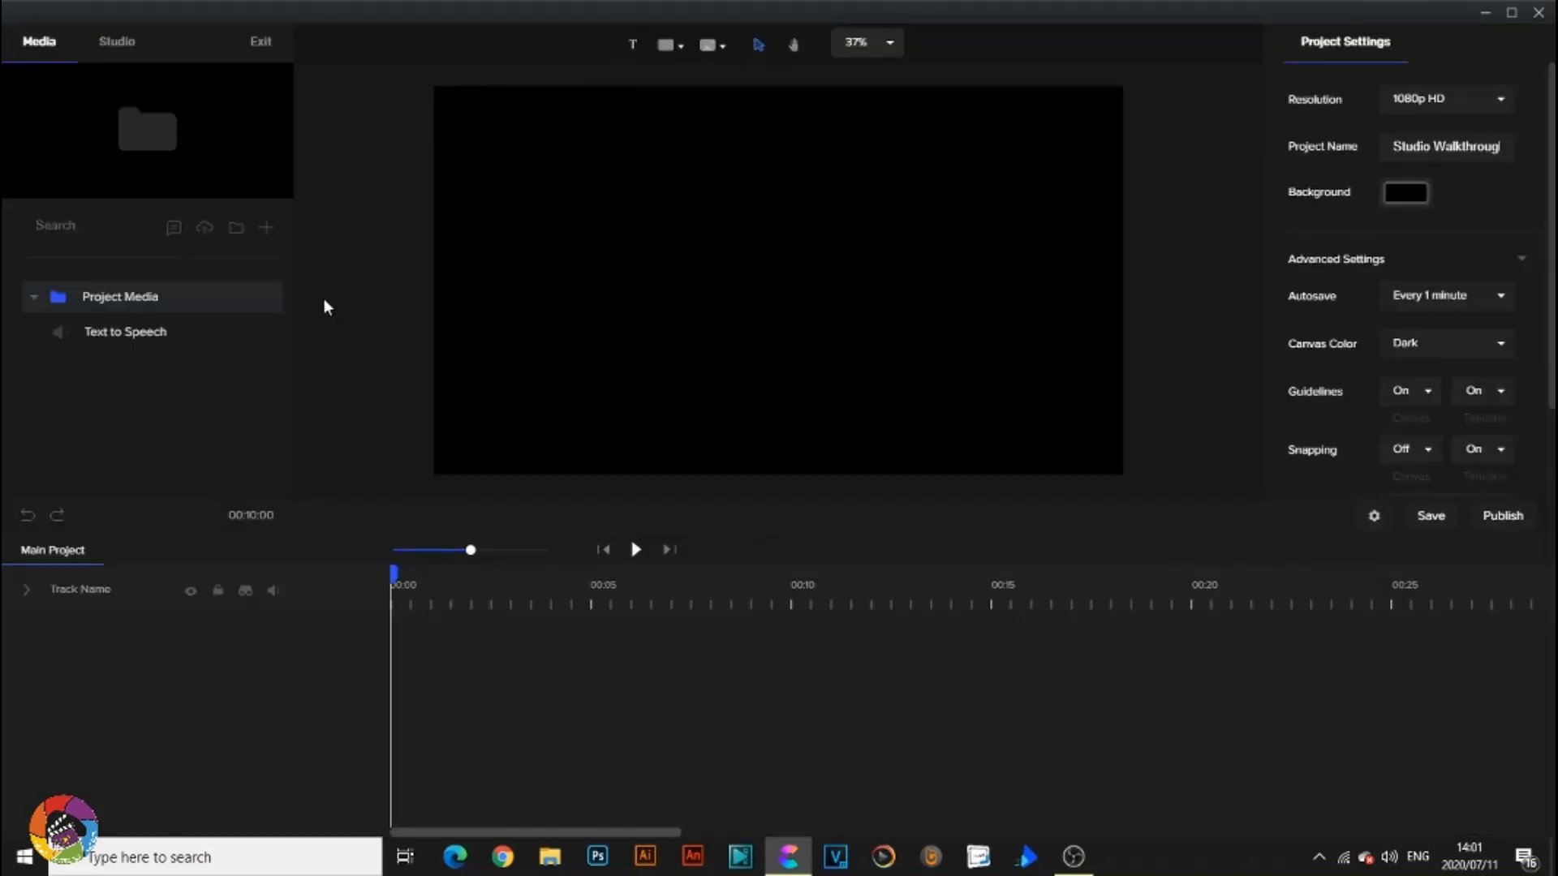
Rename the imported Text to Speech clip as Hello and add it to the timeline for playback.
left_click(158, 341)
double_click(158, 339)
left_click_drag(165, 332, 85, 335)
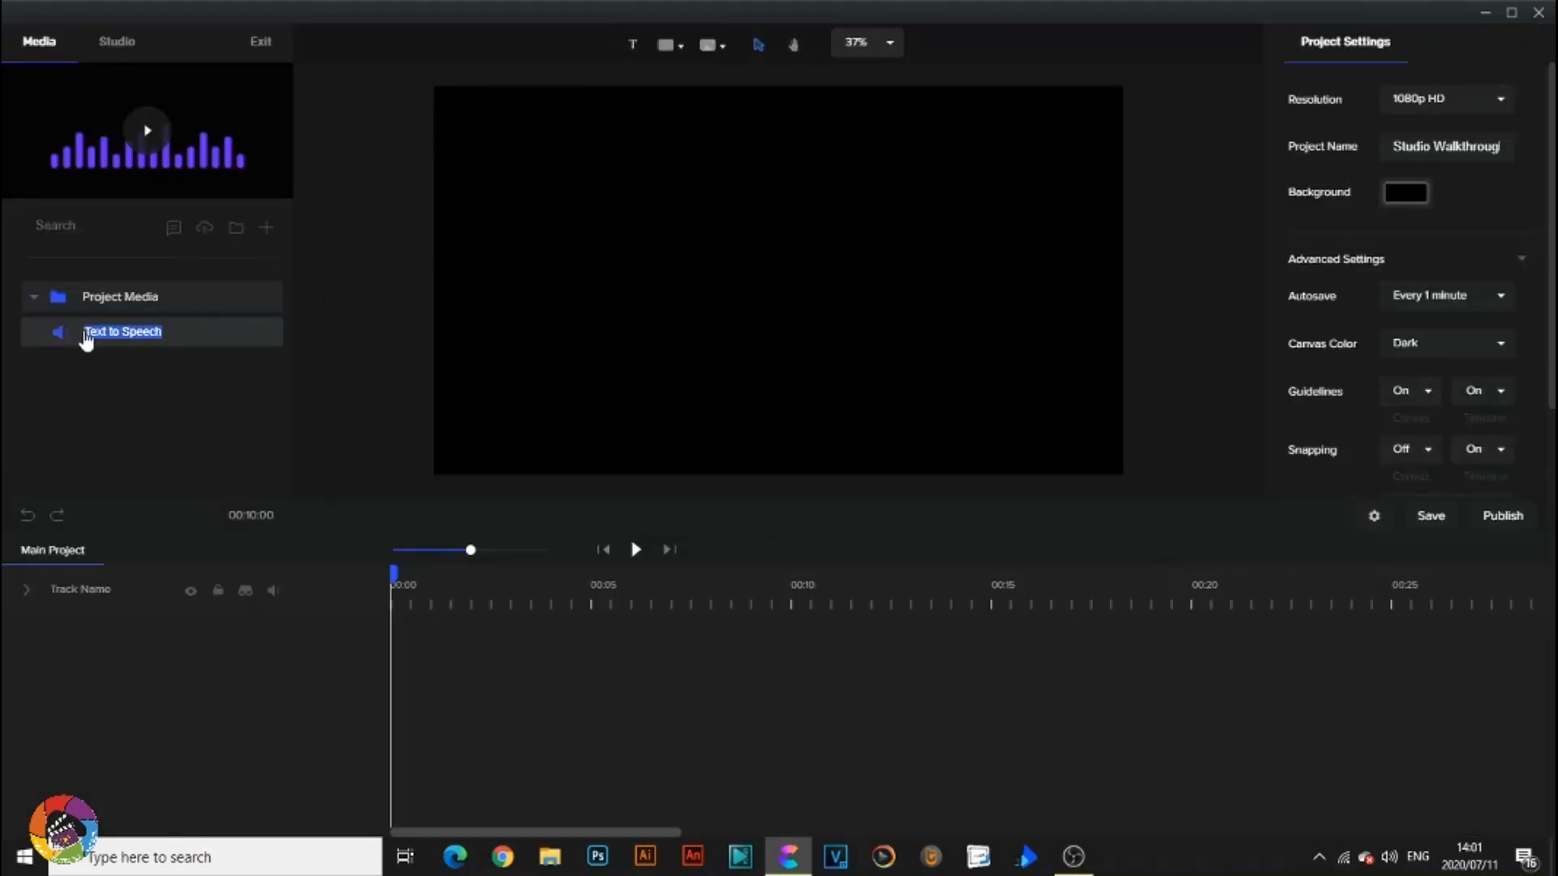
type("Hello")
left_click_drag(70, 336, 698, 365)
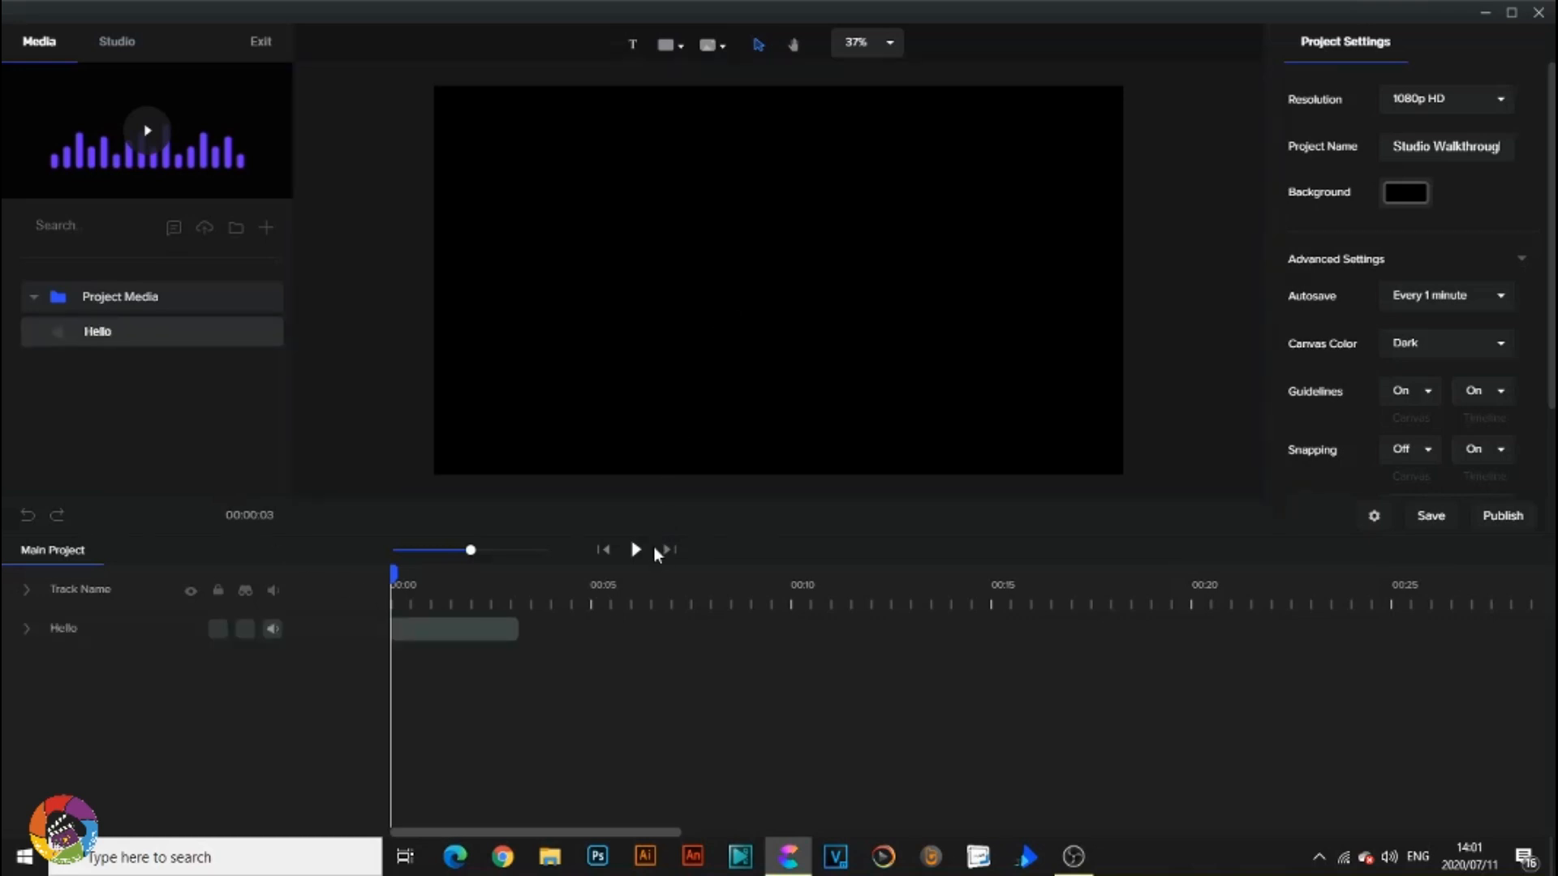
left_click(634, 550)
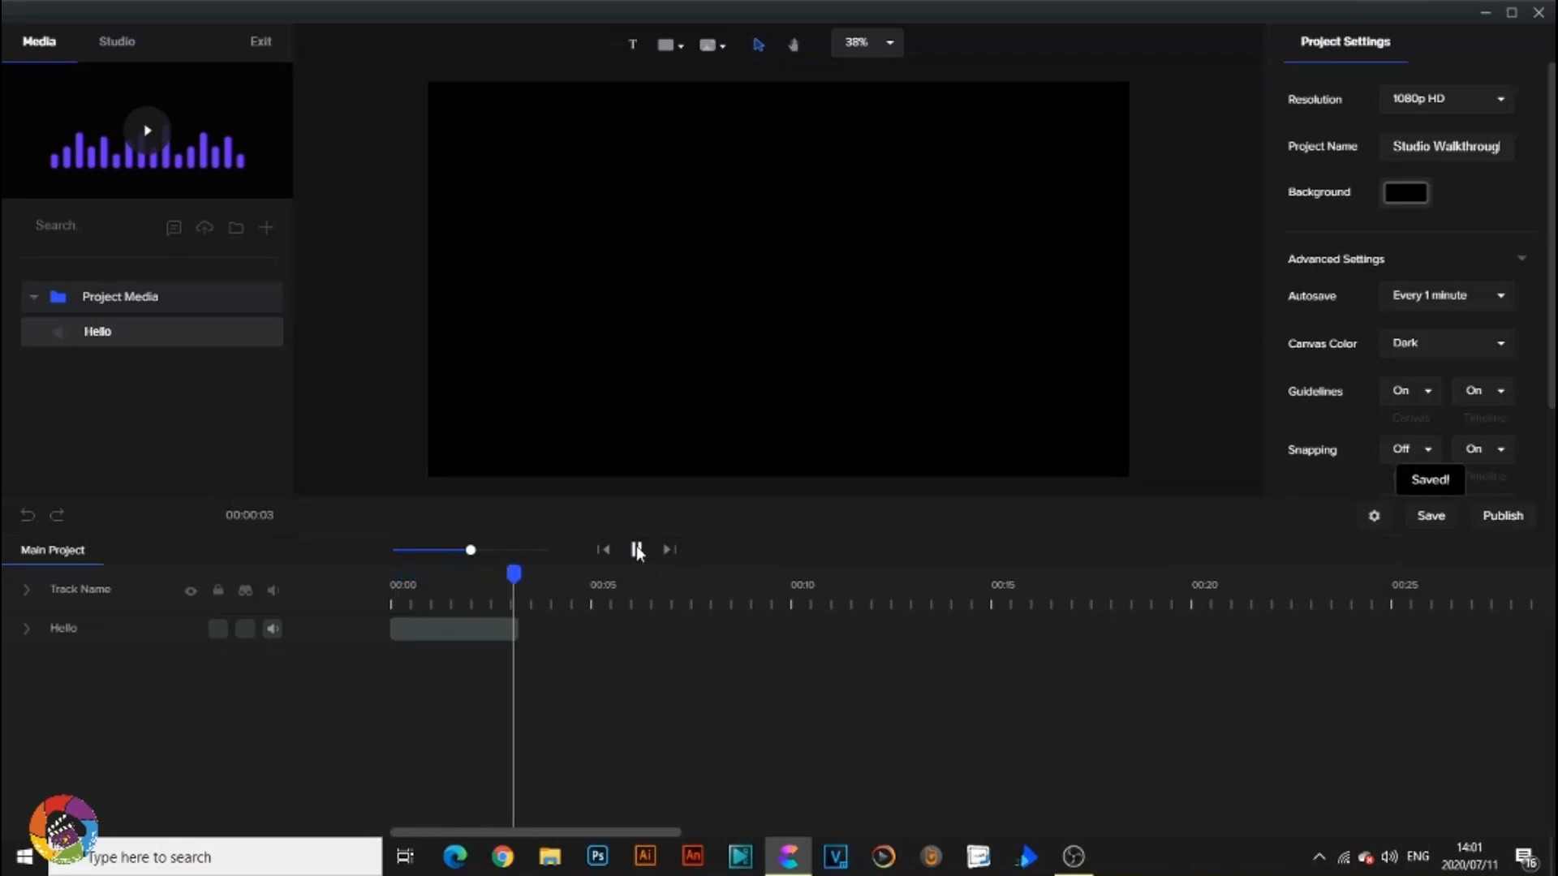
Open the stock media library and look through the Pexels and Pixabay images.
left_click(200, 233)
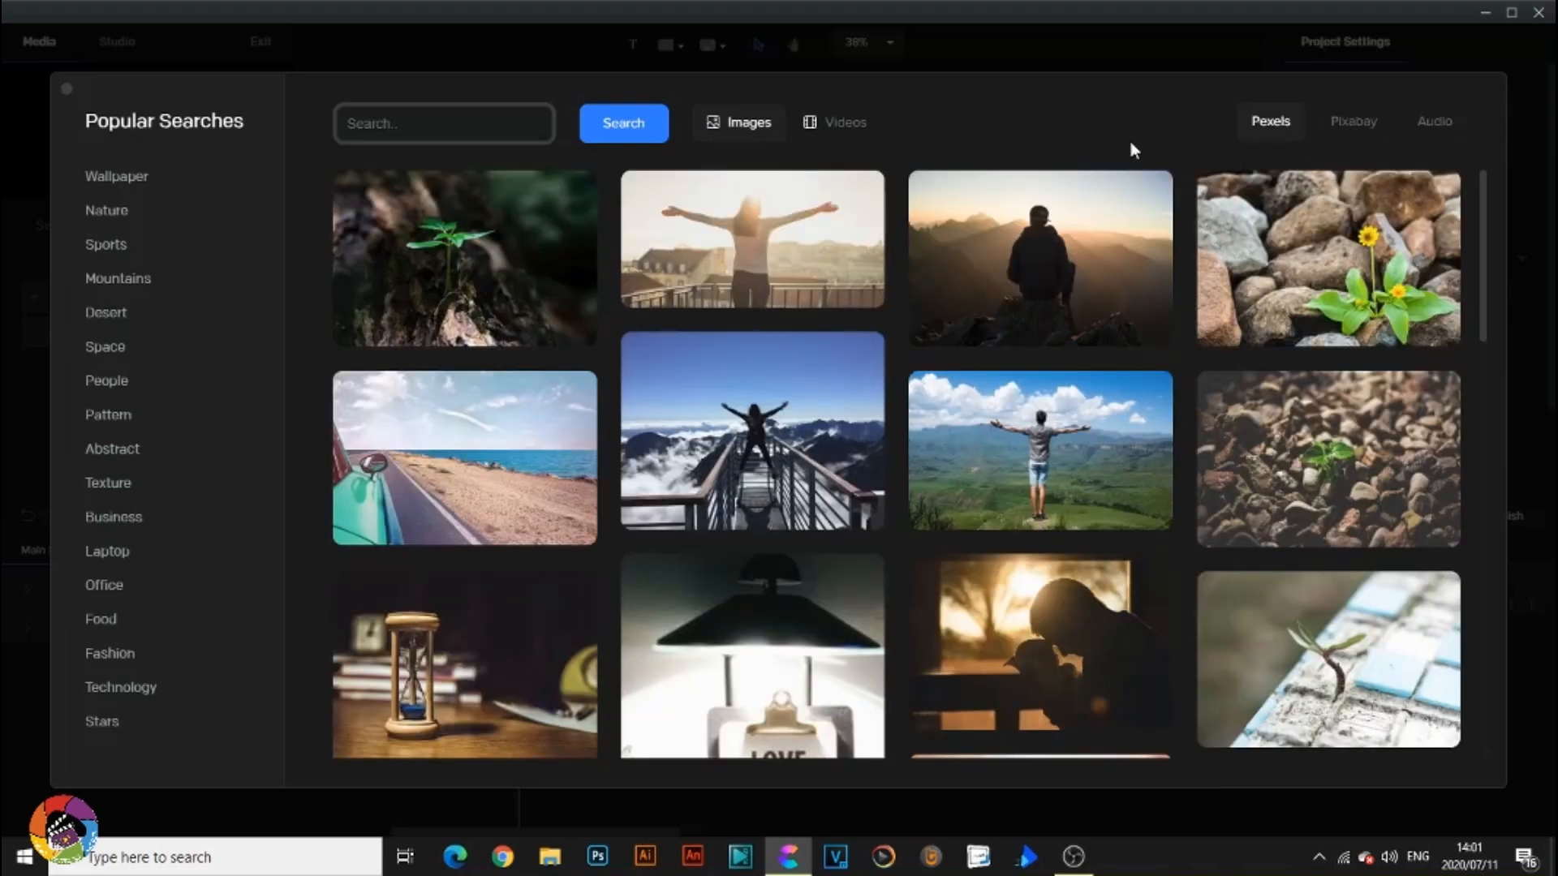
mouse_move(1082, 175)
left_click(1345, 132)
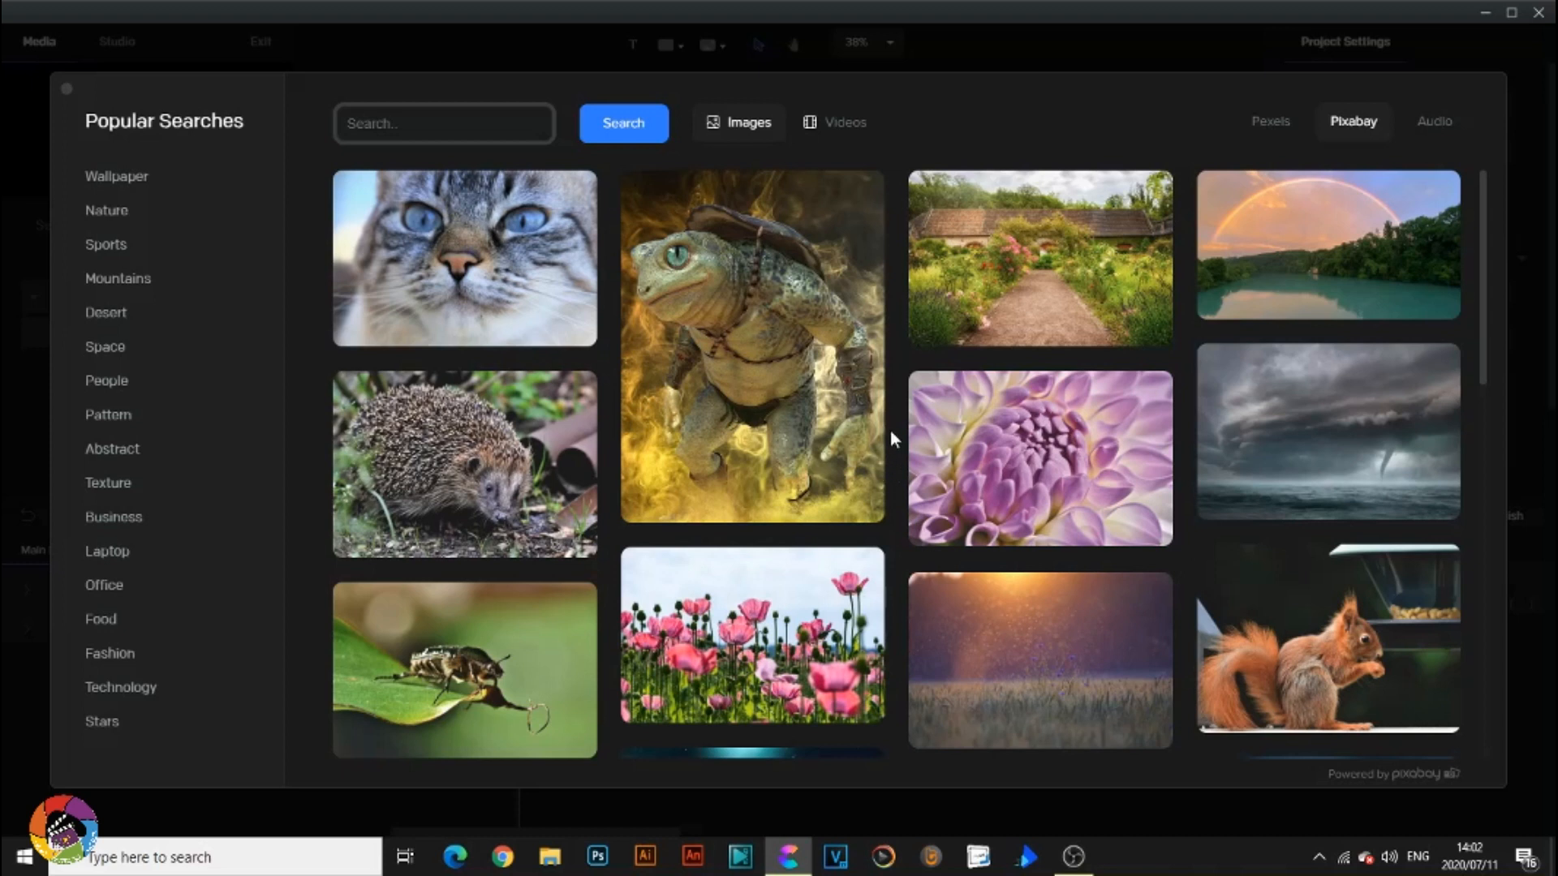
Preview the Accoustic Jingle track under Ukulele and the Action life track under Stomp in the stock audio.
left_click(1432, 124)
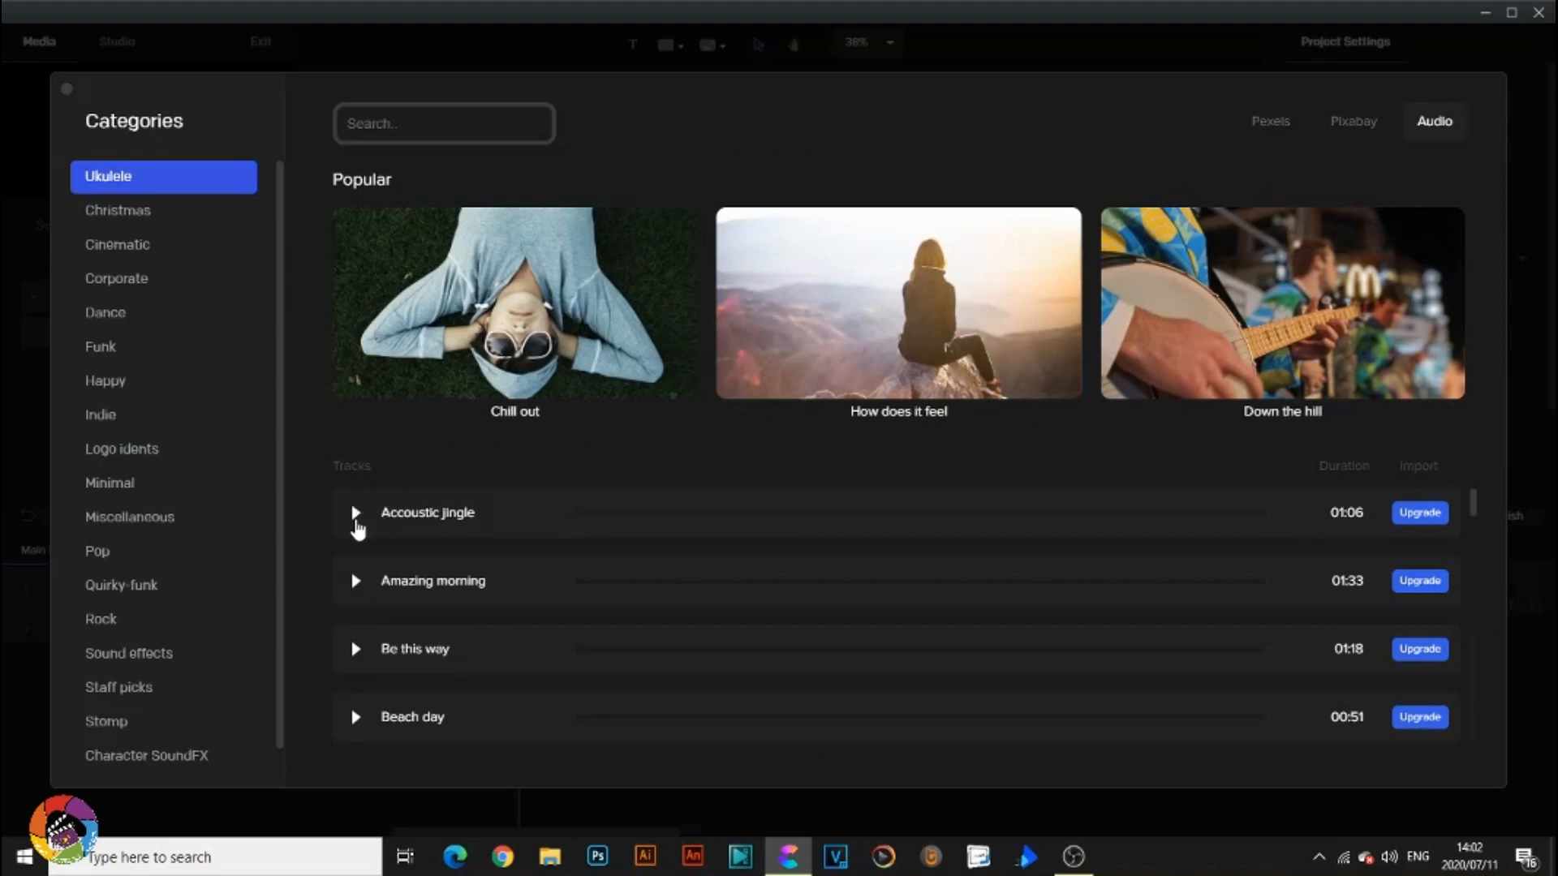
left_click(356, 519)
left_click(357, 519)
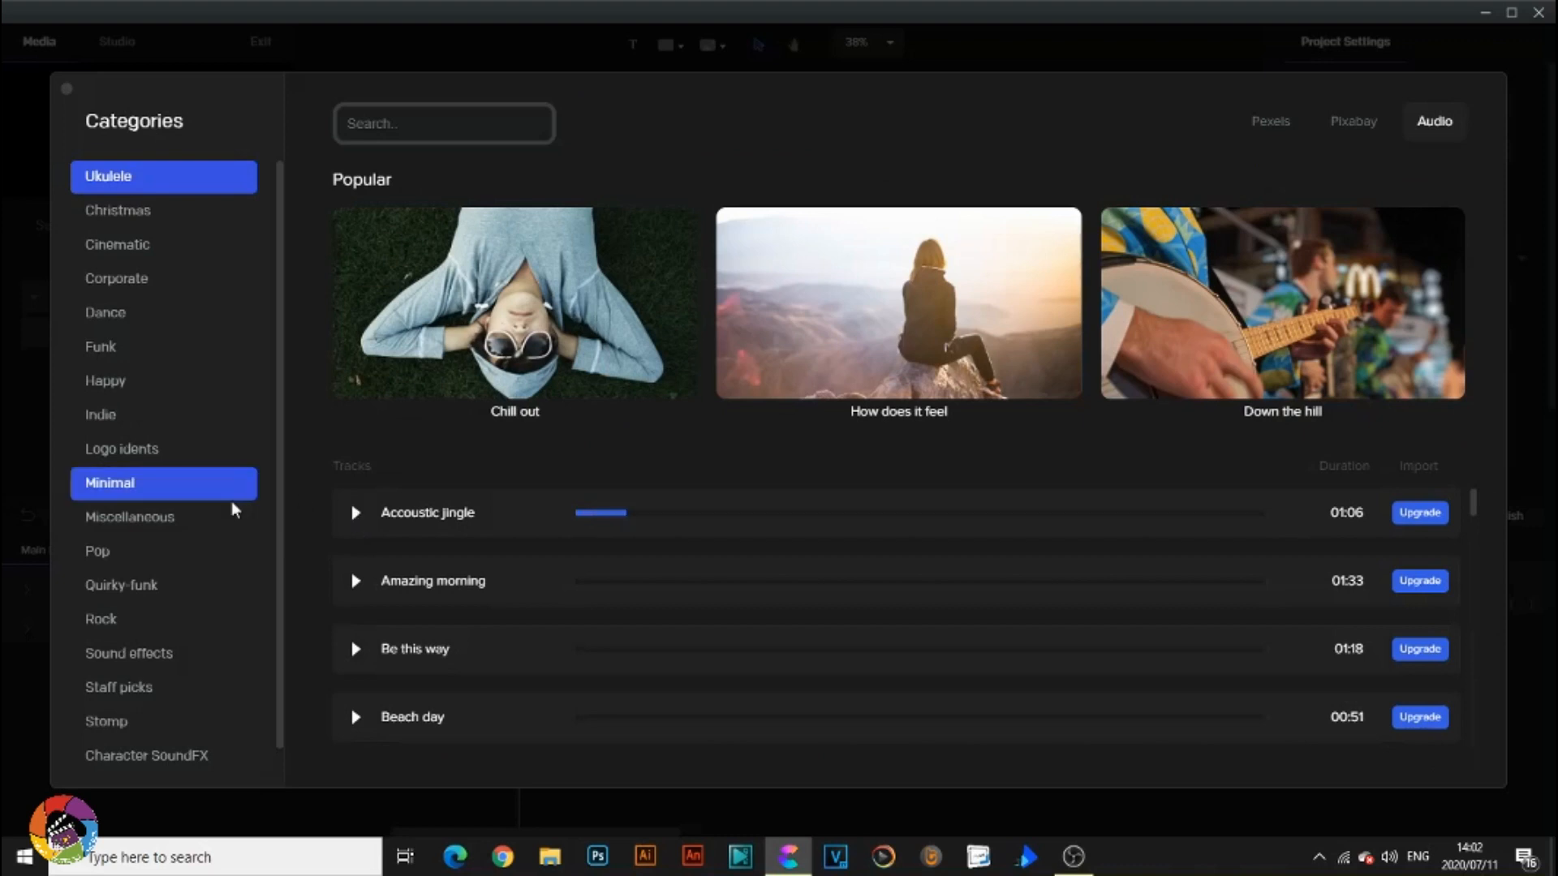
scroll(187, 585, "down", 1)
left_click(150, 692)
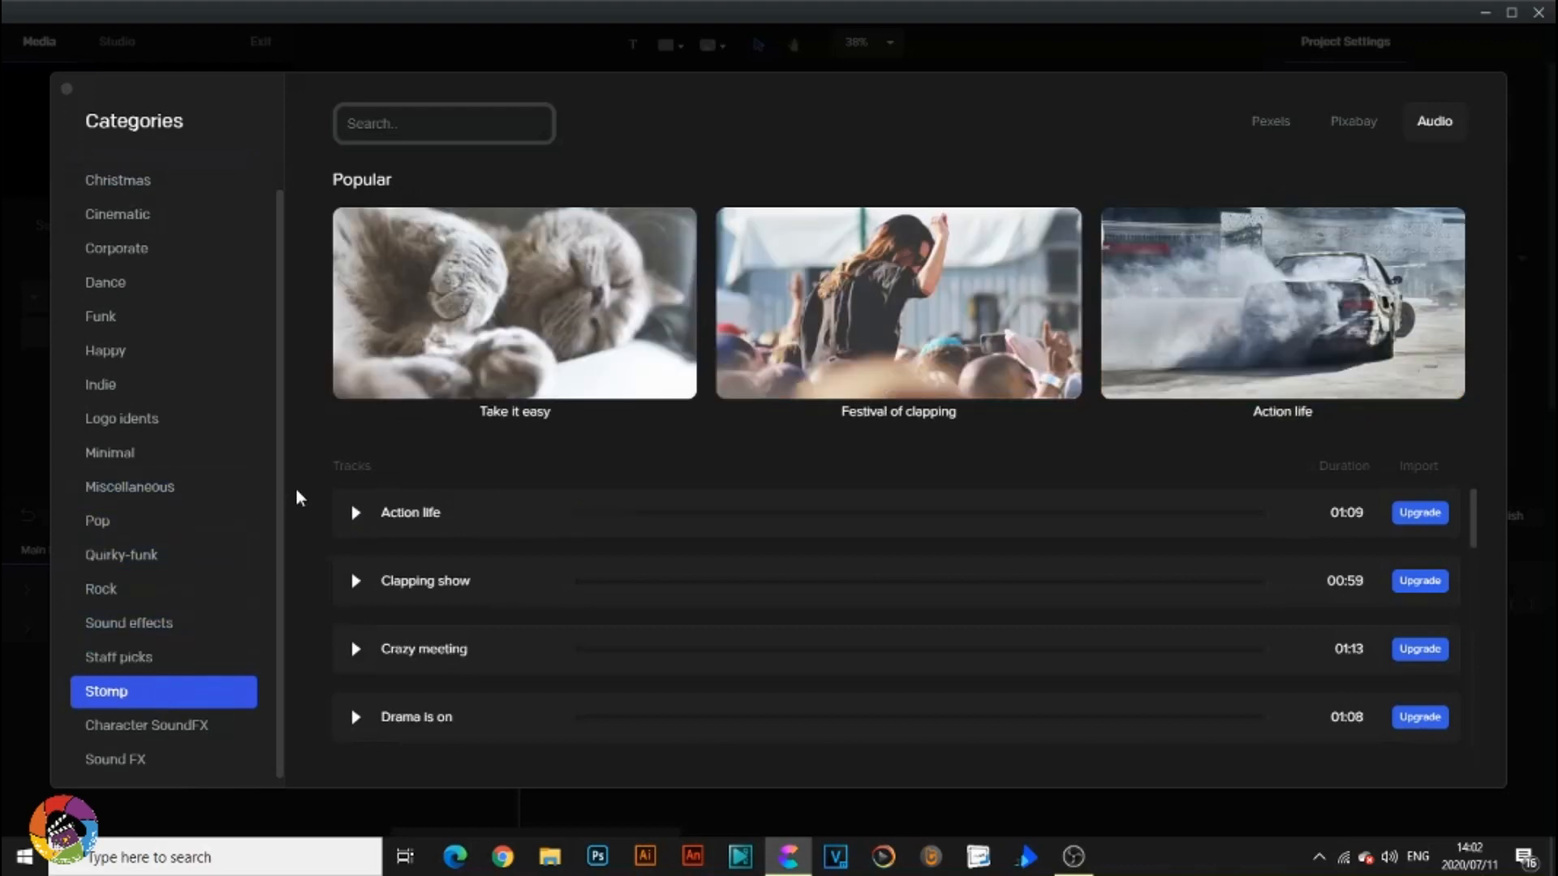
left_click(357, 514)
left_click(356, 513)
View the Pexels stock videos, preview the clip of hands by Pressmaster, and close the preview.
left_click(1269, 125)
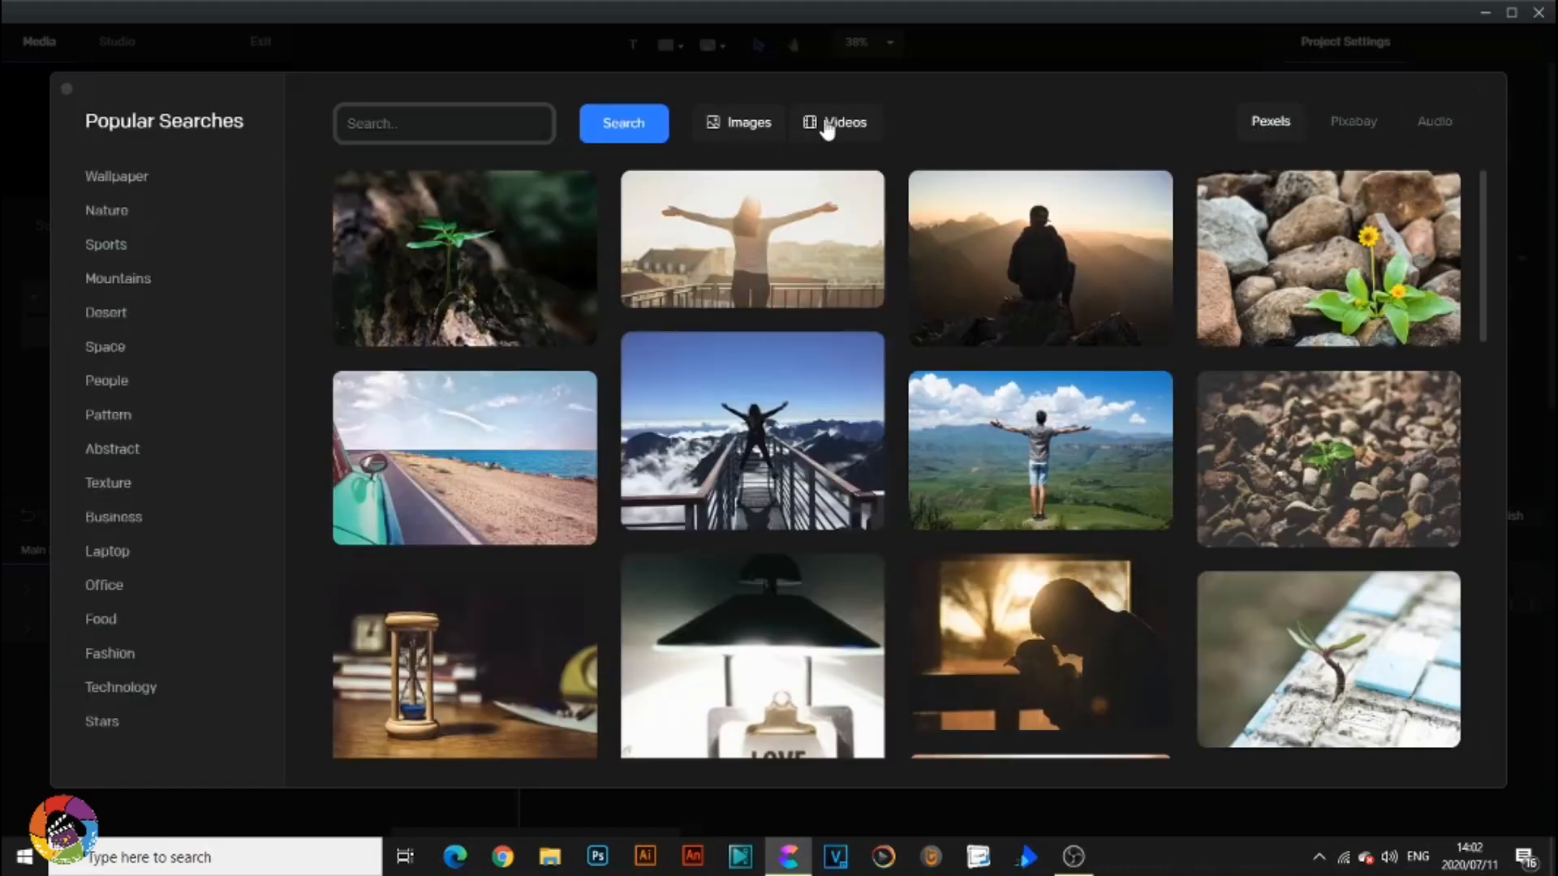
left_click(826, 125)
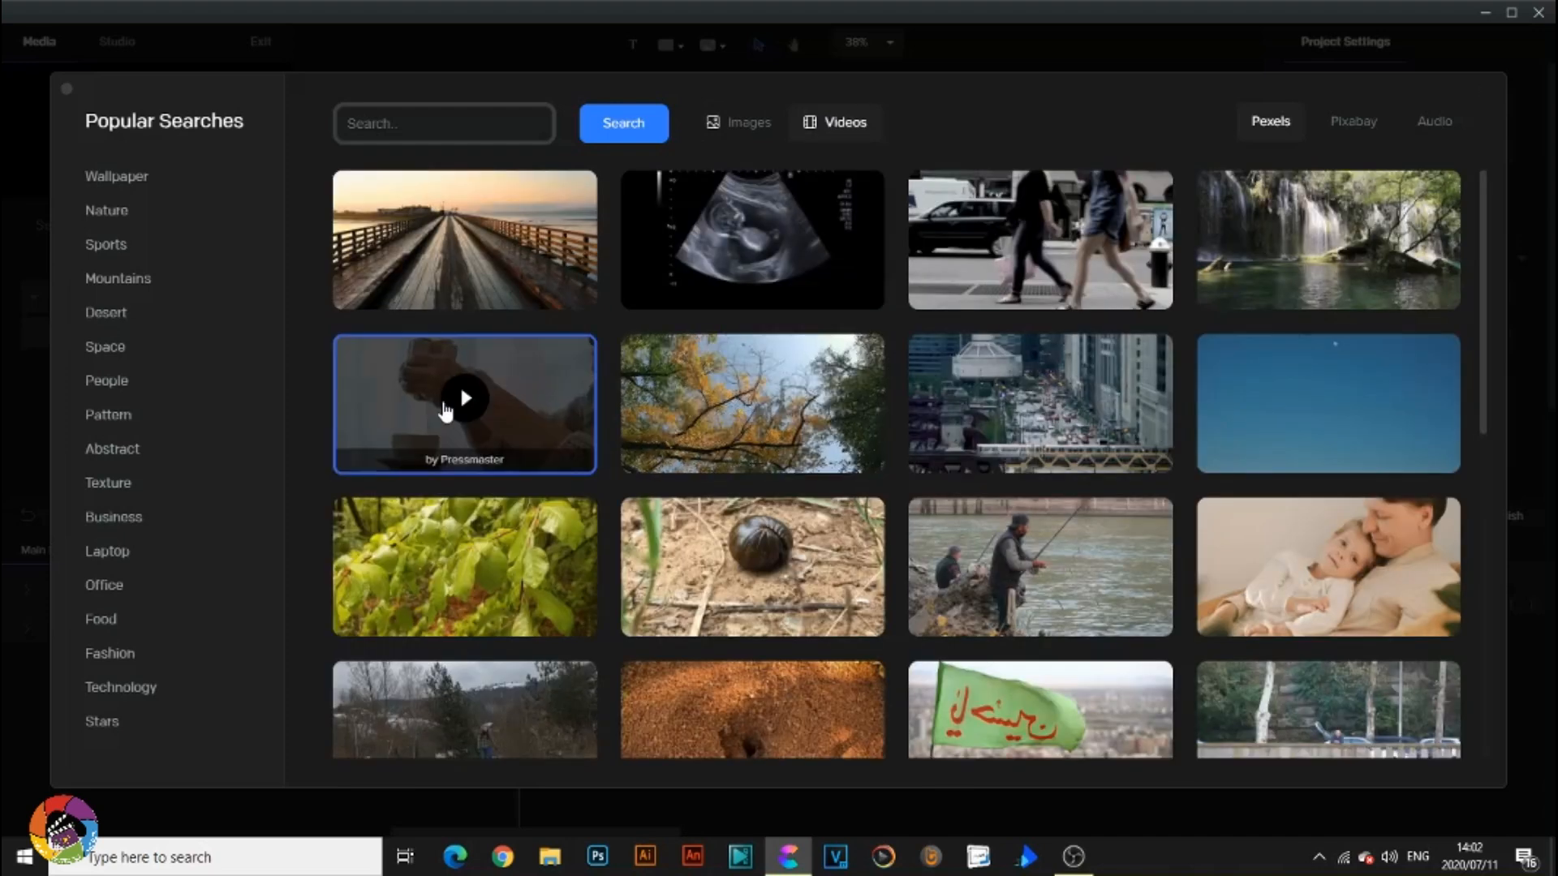
left_click(447, 408)
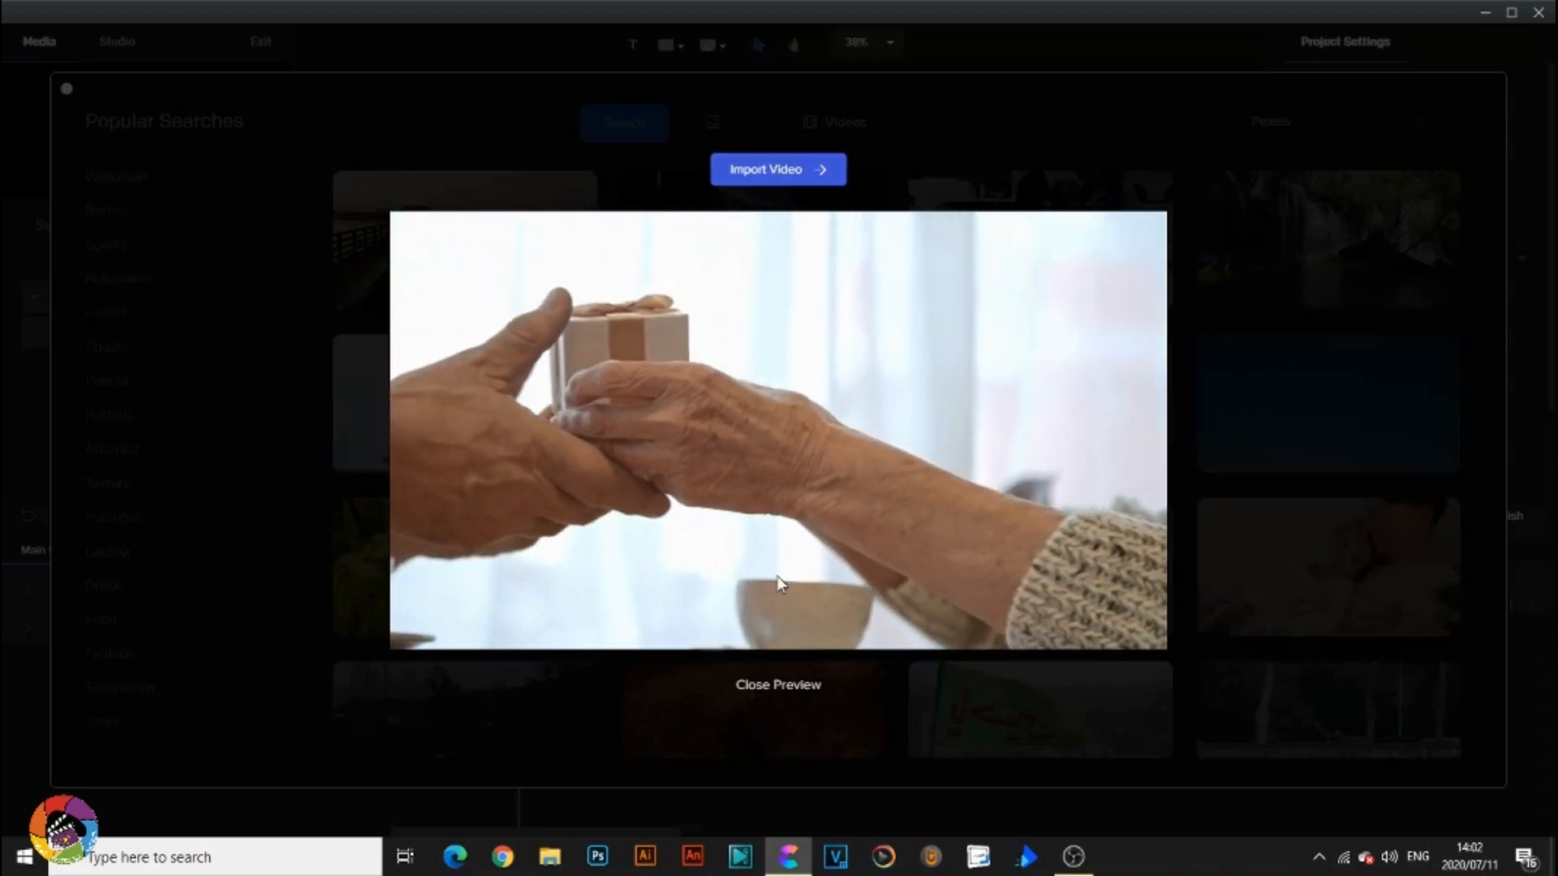
left_click(756, 689)
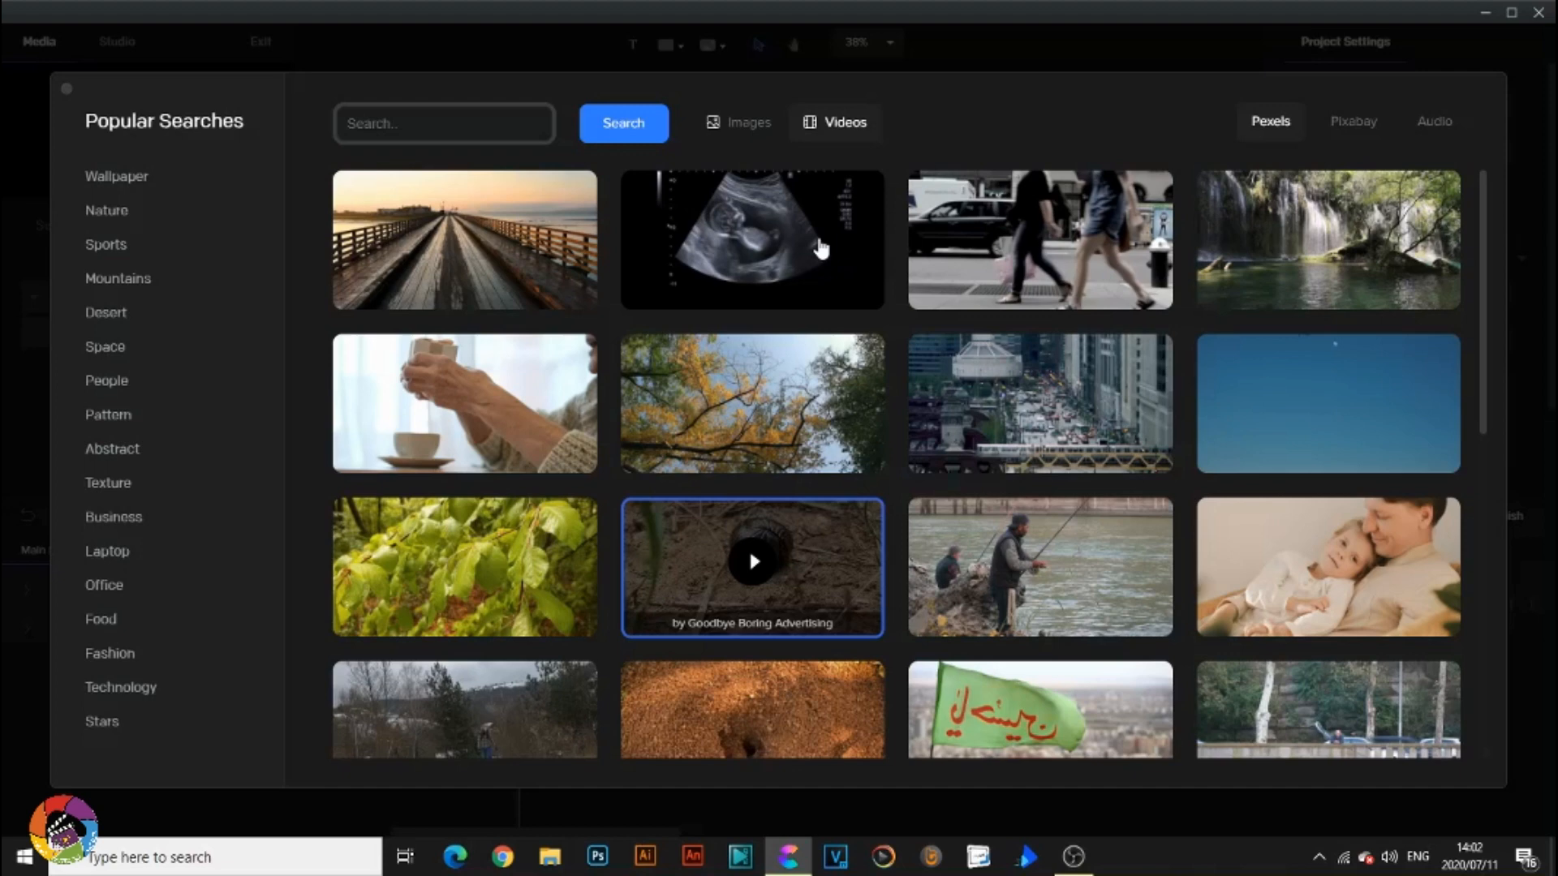
Import the Pexels image of a person with raised arms on a mountain walkway and select it in Project Media.
left_click(748, 126)
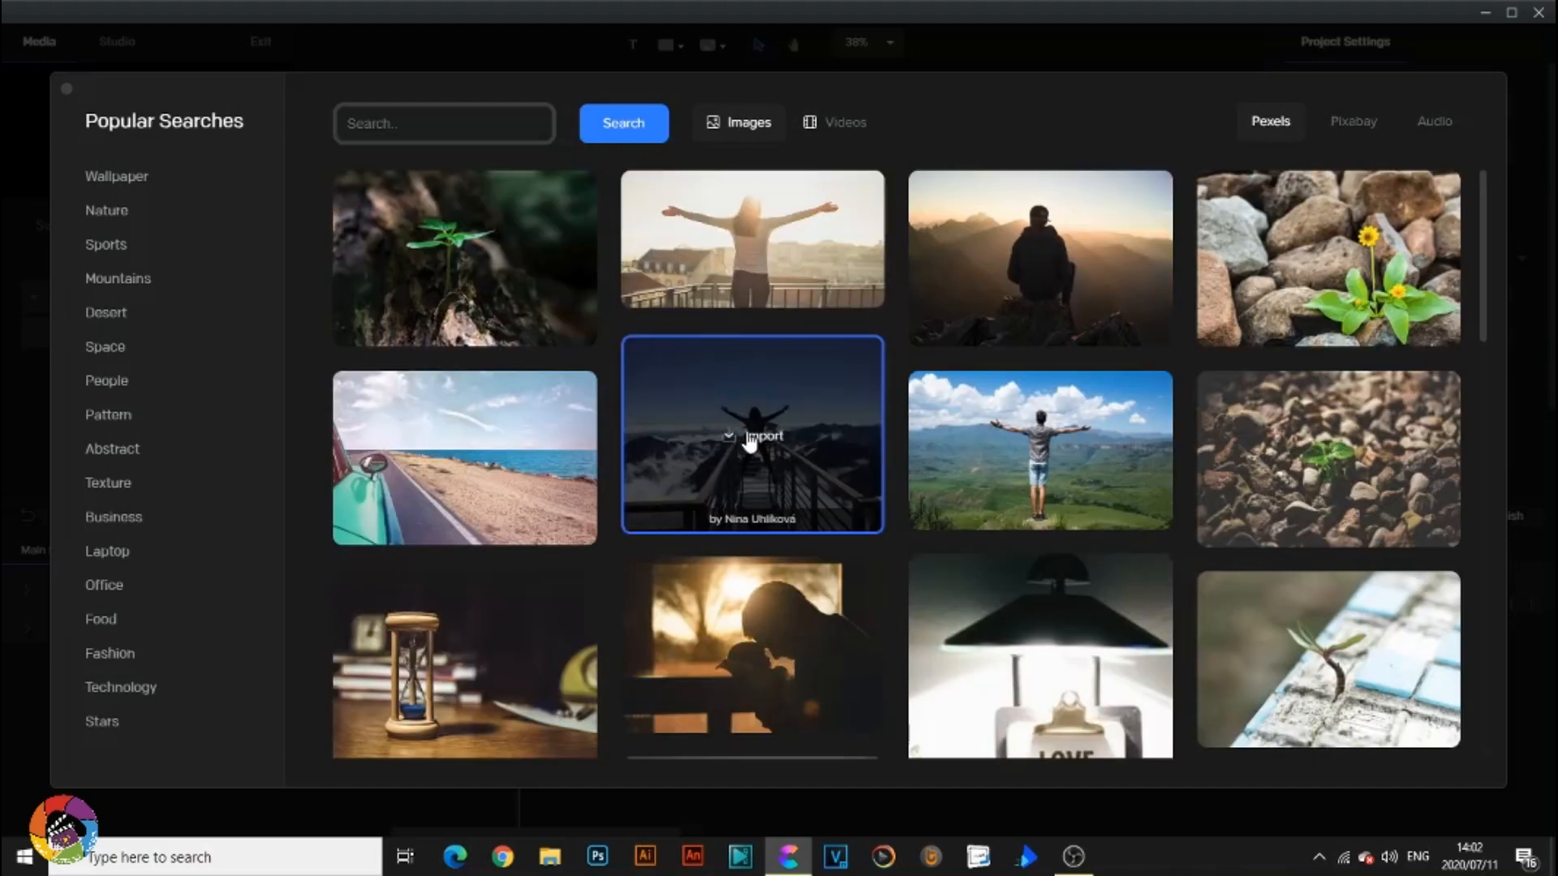
left_click(750, 434)
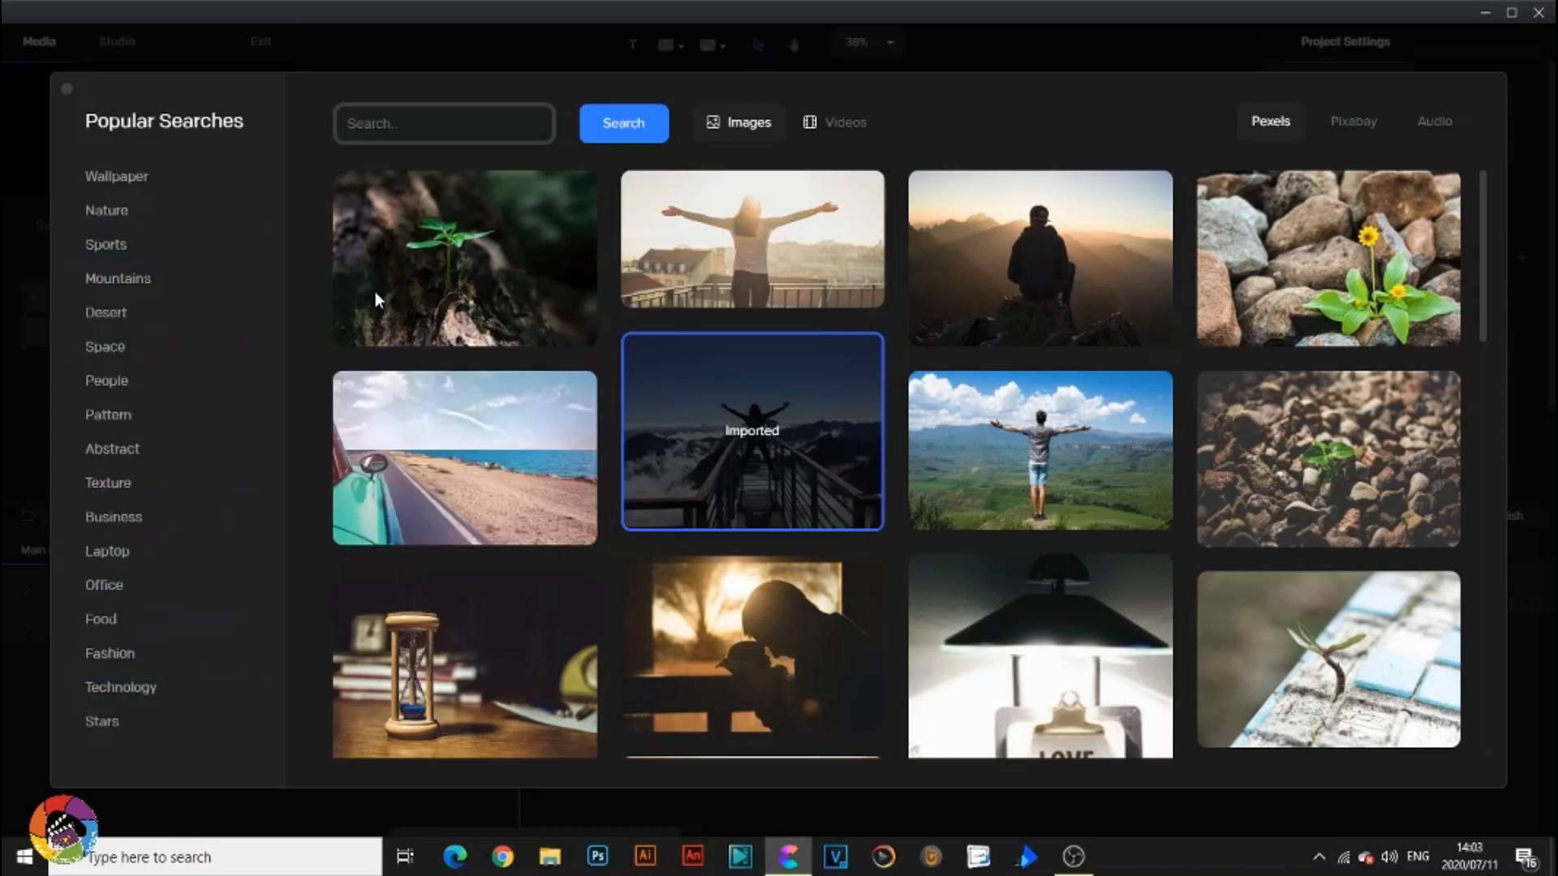
left_click(970, 59)
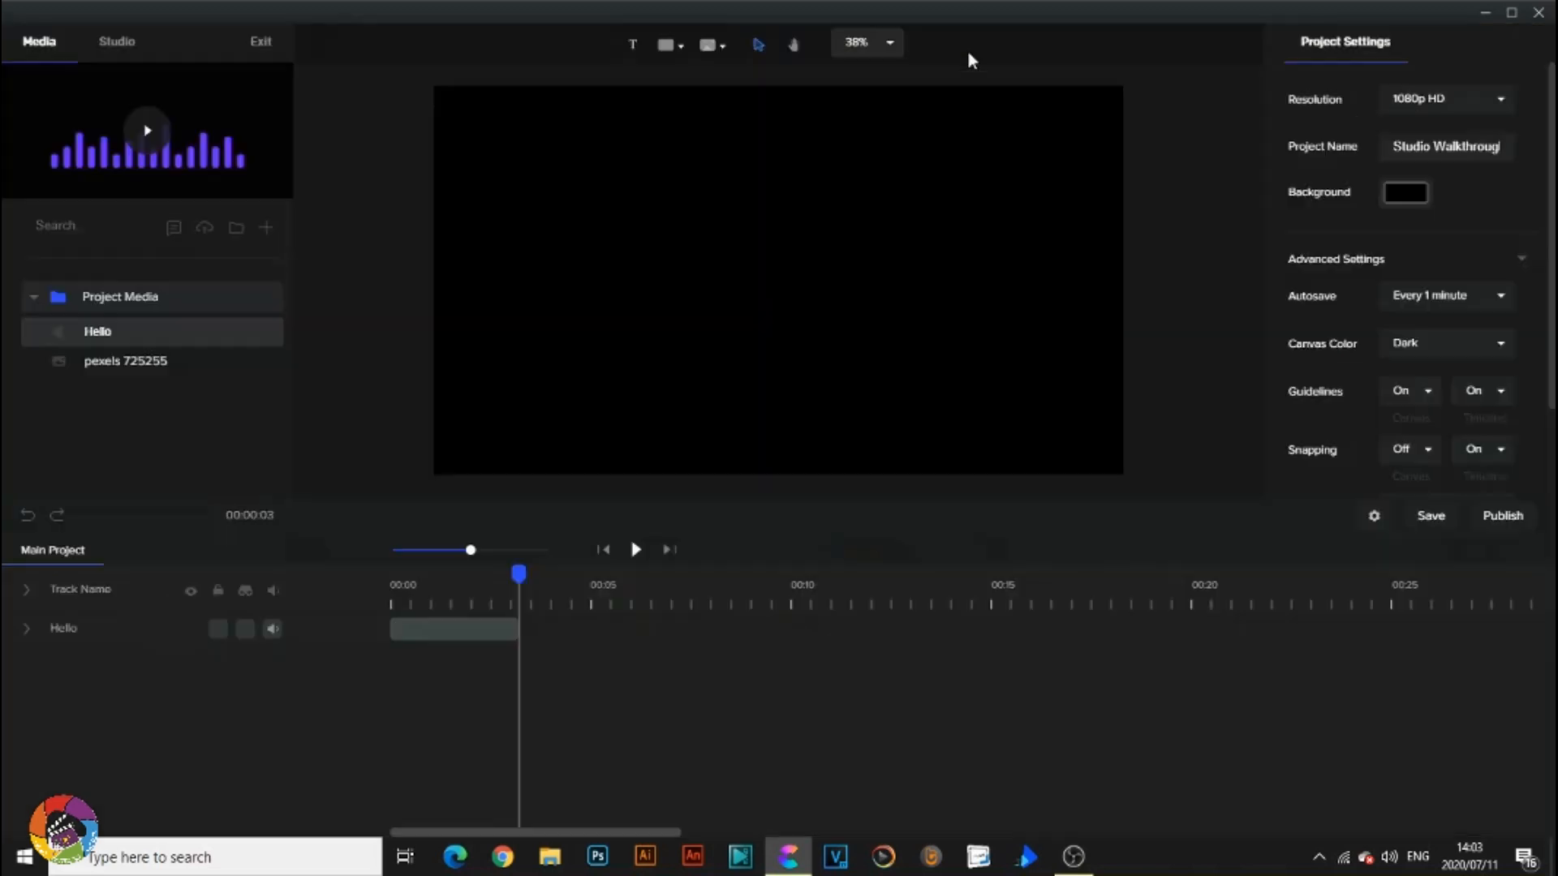
left_click(127, 362)
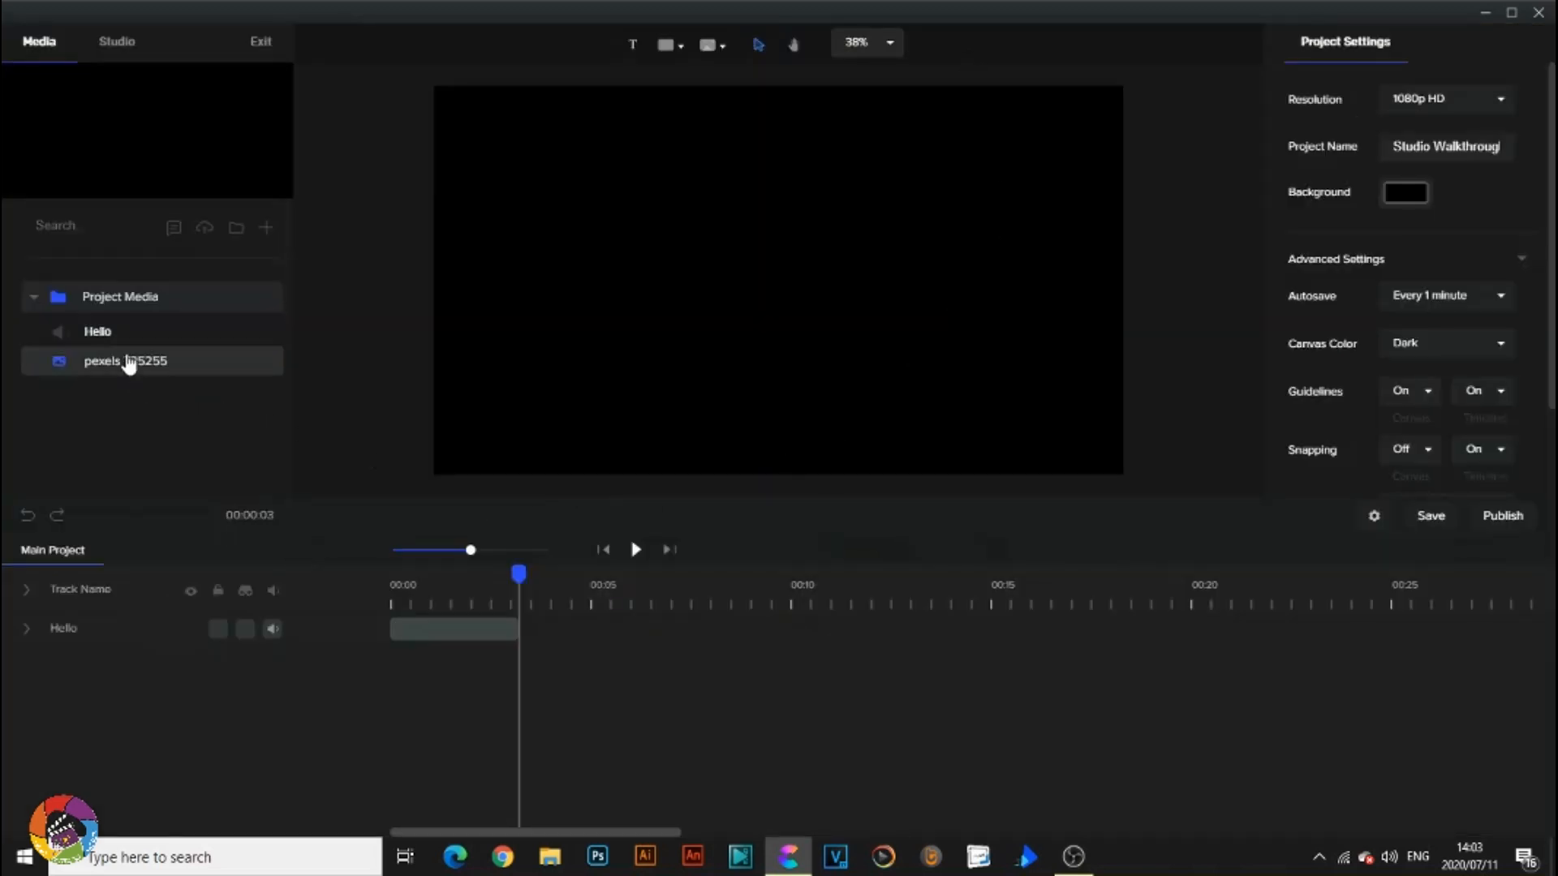
Rename the imported Pexels image in Project Media to Happy.
double_click(127, 363)
left_click_drag(162, 361, 70, 373)
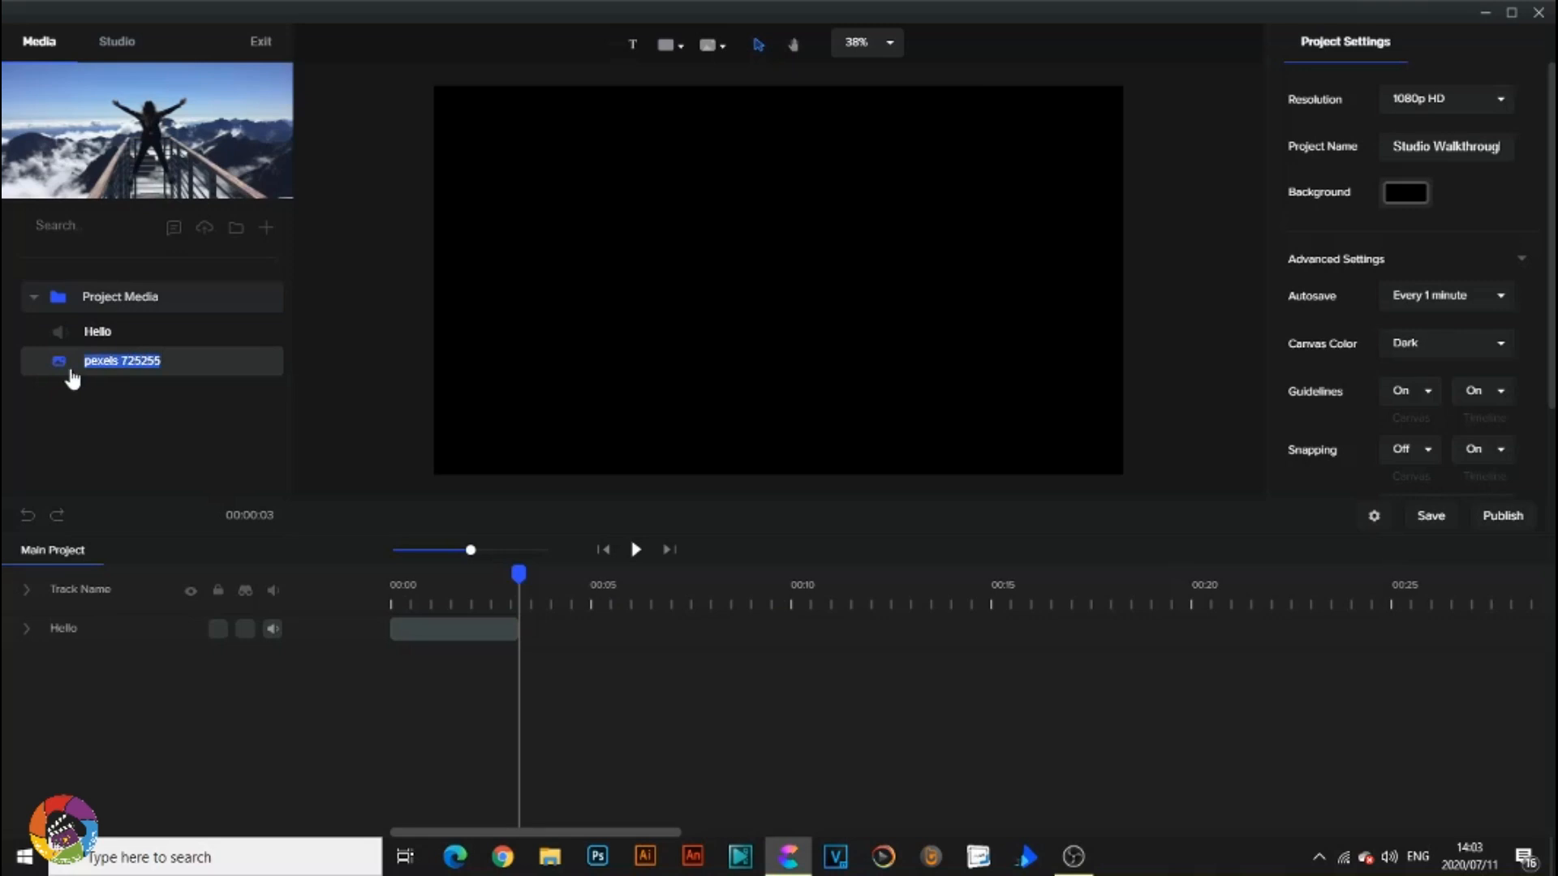
type("Happuy")
key("BackSpace")
key("BackSpace")
type("y")
key("Return")
Add the Happy image to the timeline and move its clip to start at 00:00.
left_click_drag(70, 368, 584, 382)
left_click(616, 630)
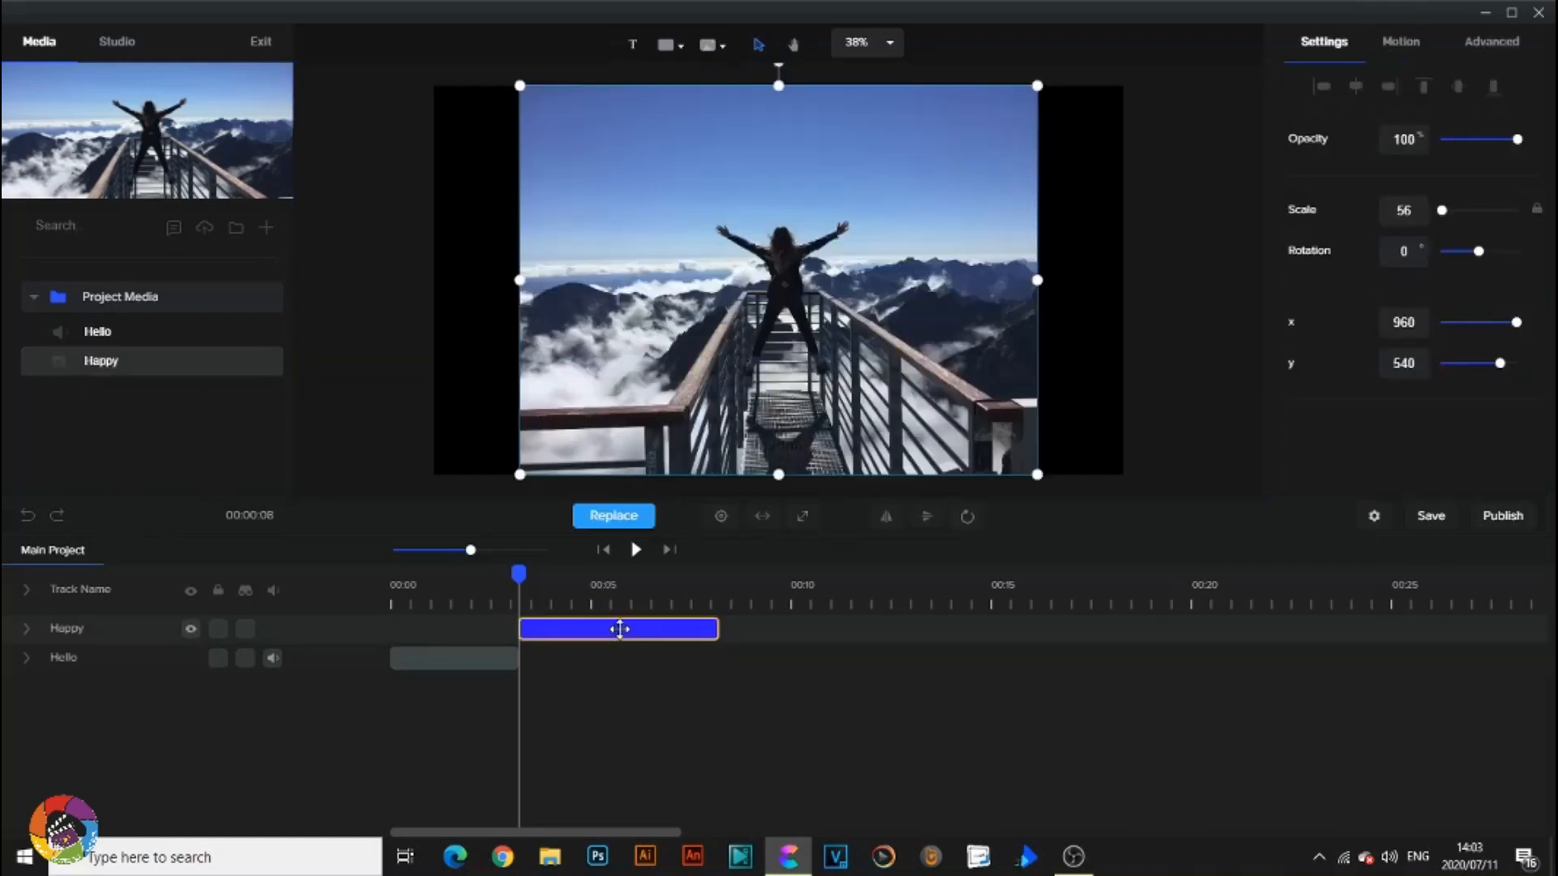
left_click_drag(619, 629, 479, 629)
Shift the Hello audio clip to start about 1 second in and play the project from the beginning.
left_click(470, 655)
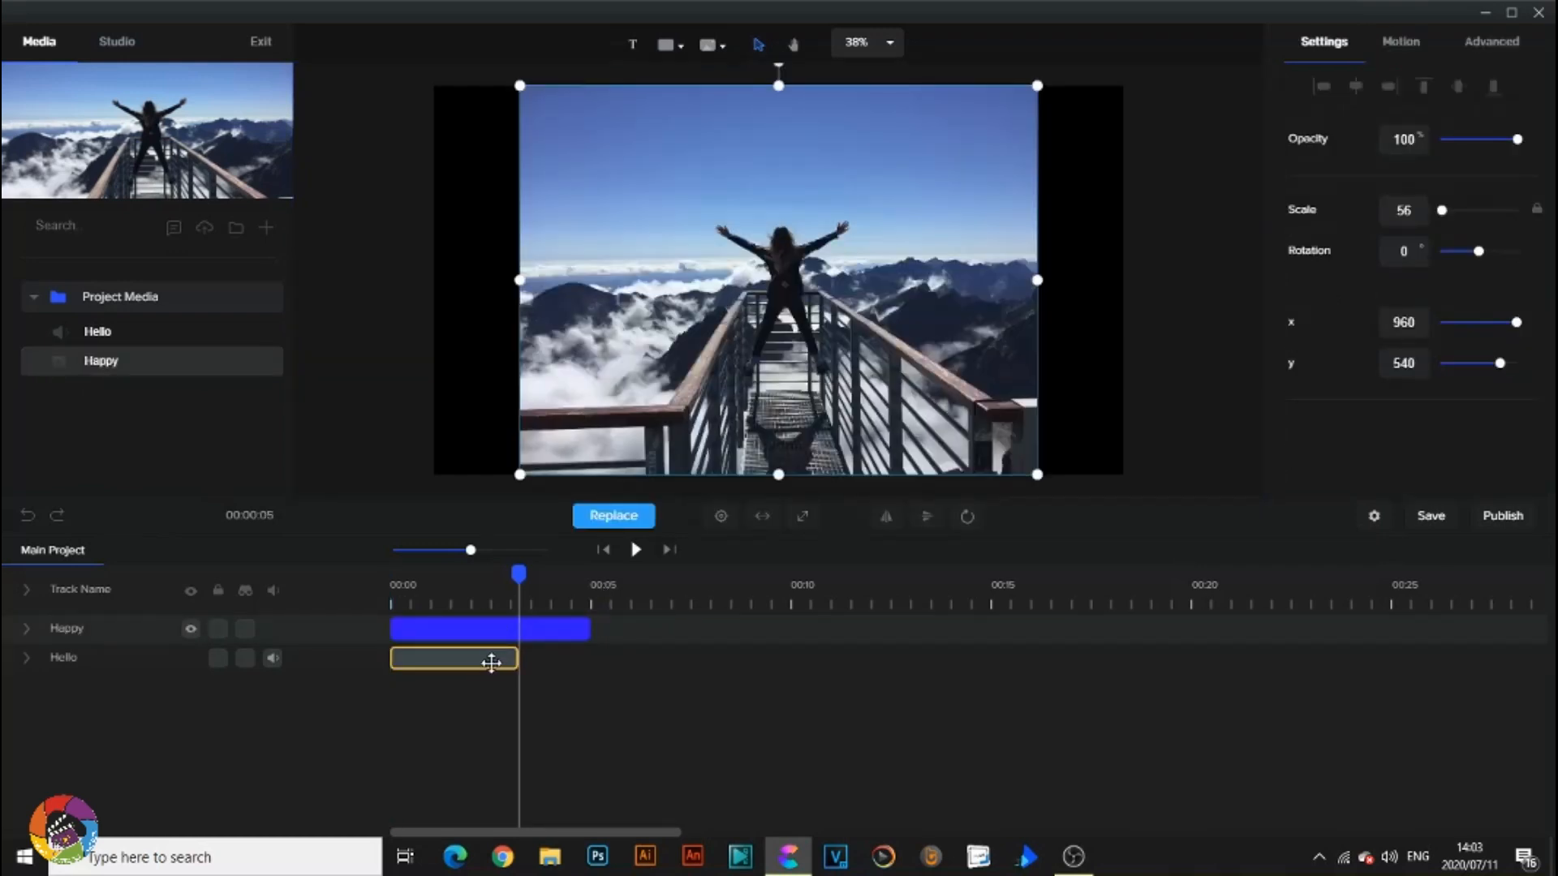
left_click(511, 633)
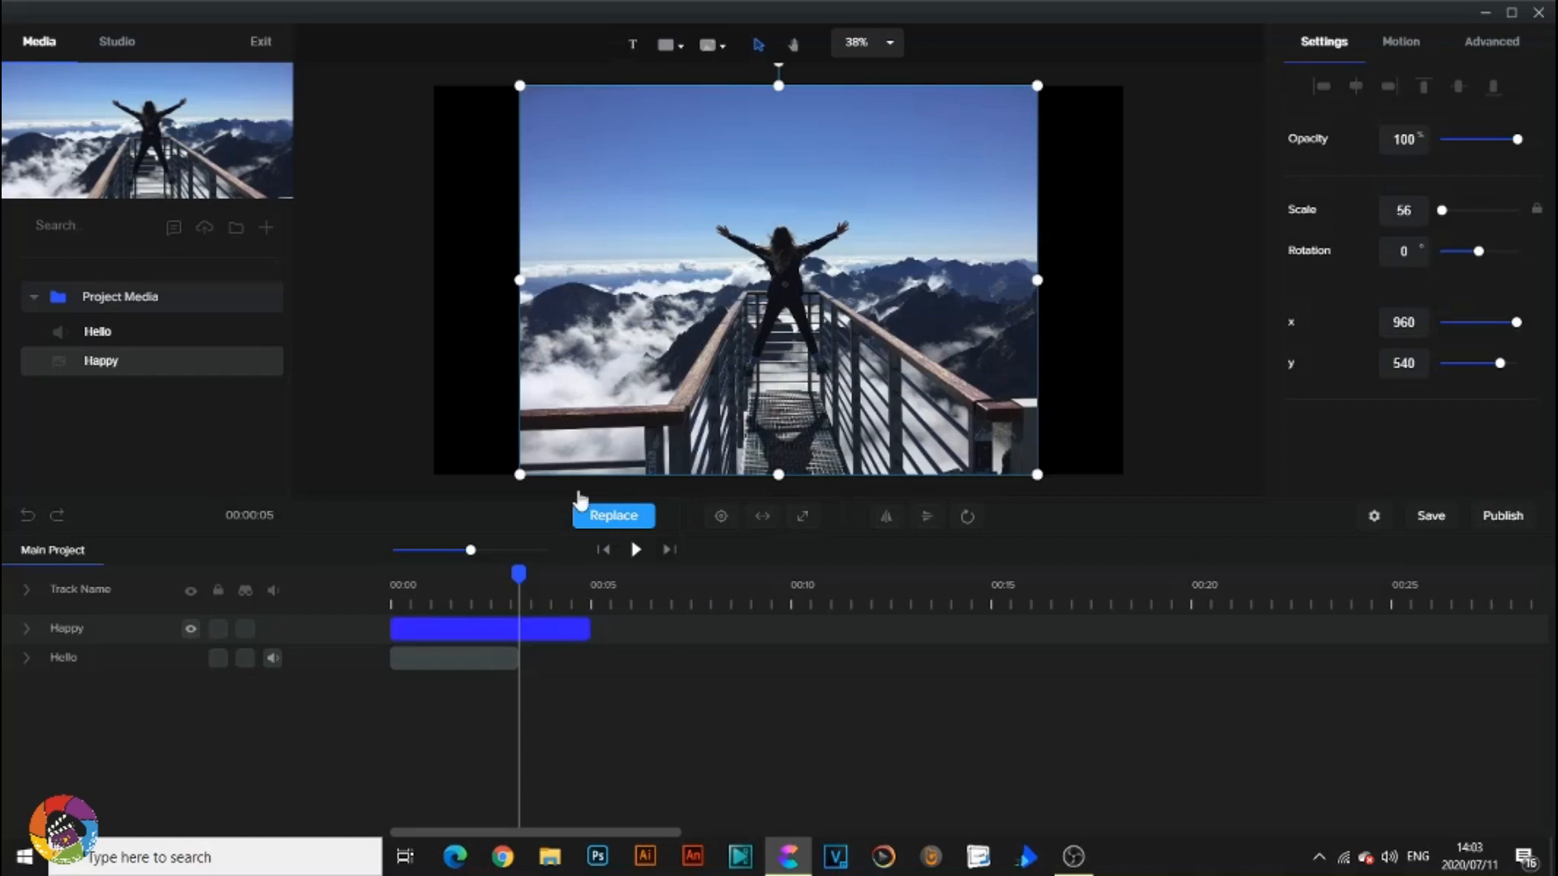
left_click(500, 657)
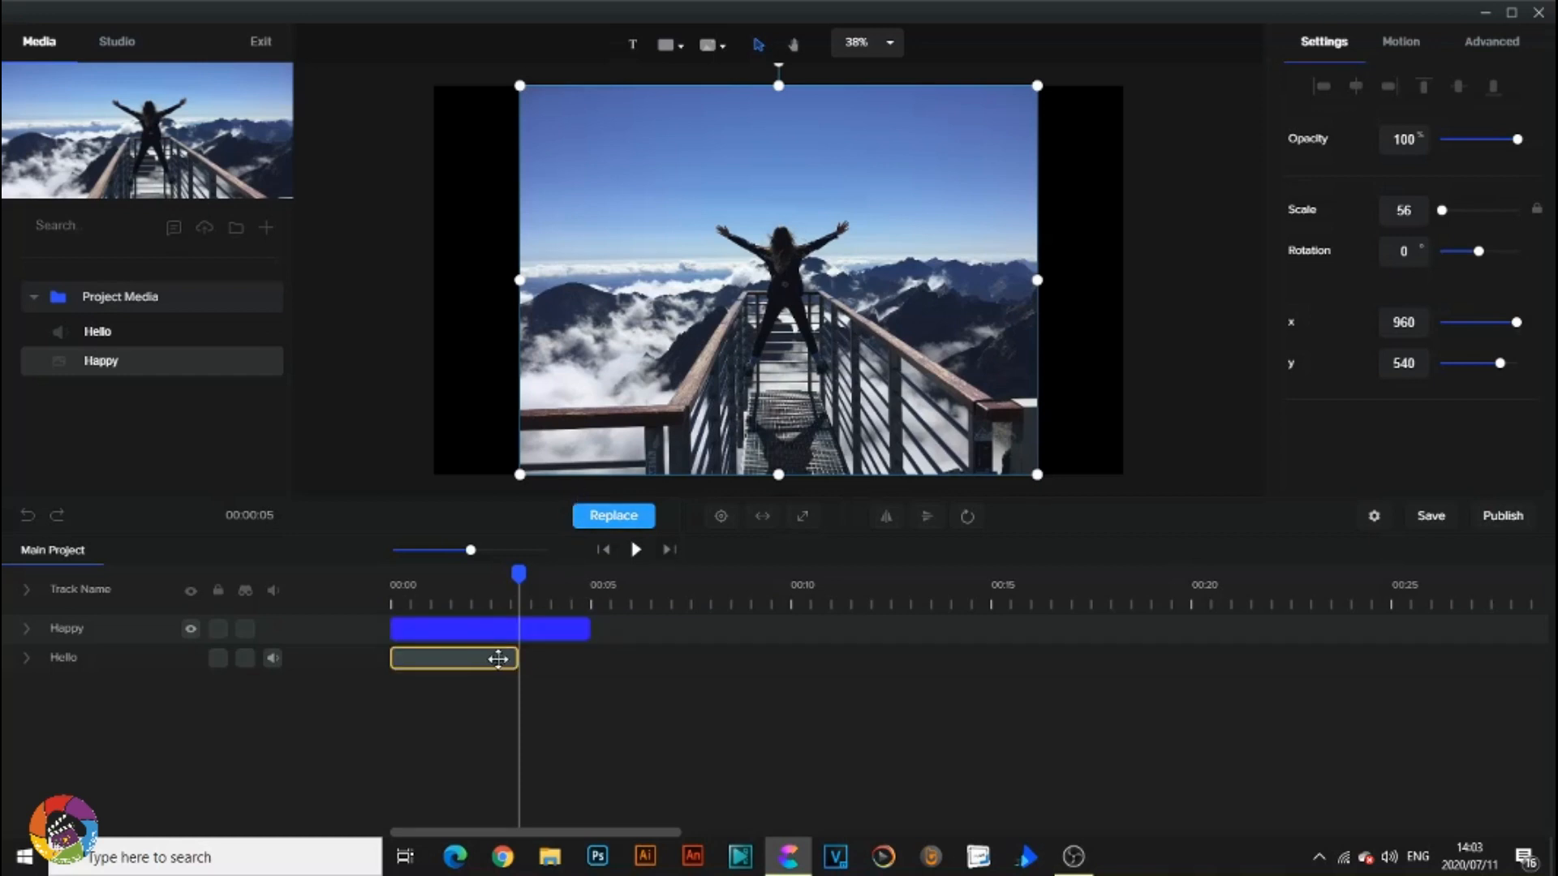
left_click_drag(498, 659, 530, 658)
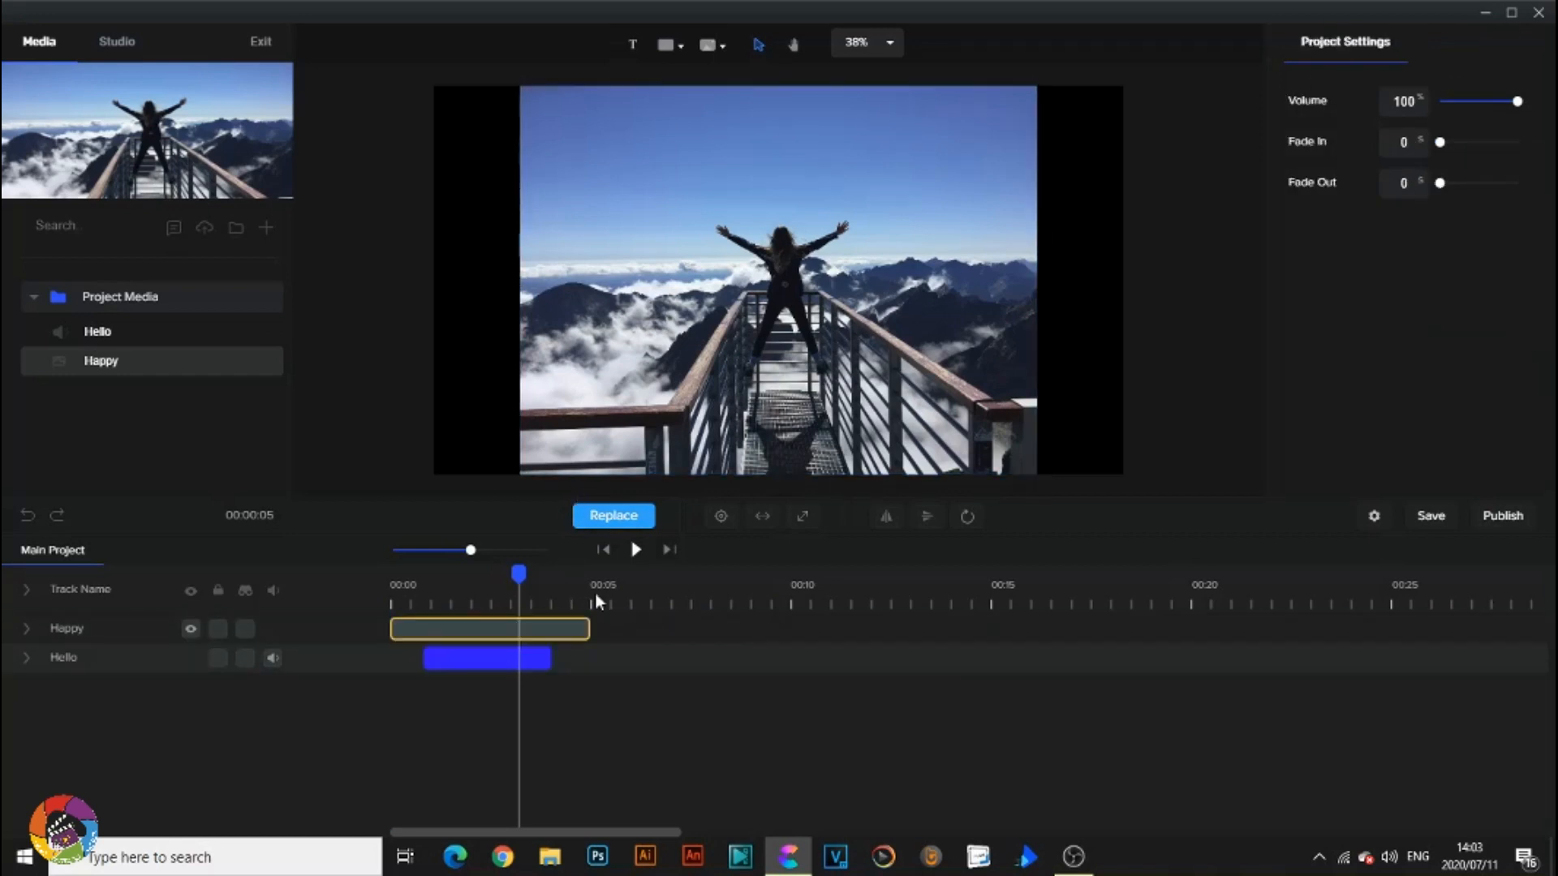
left_click(605, 550)
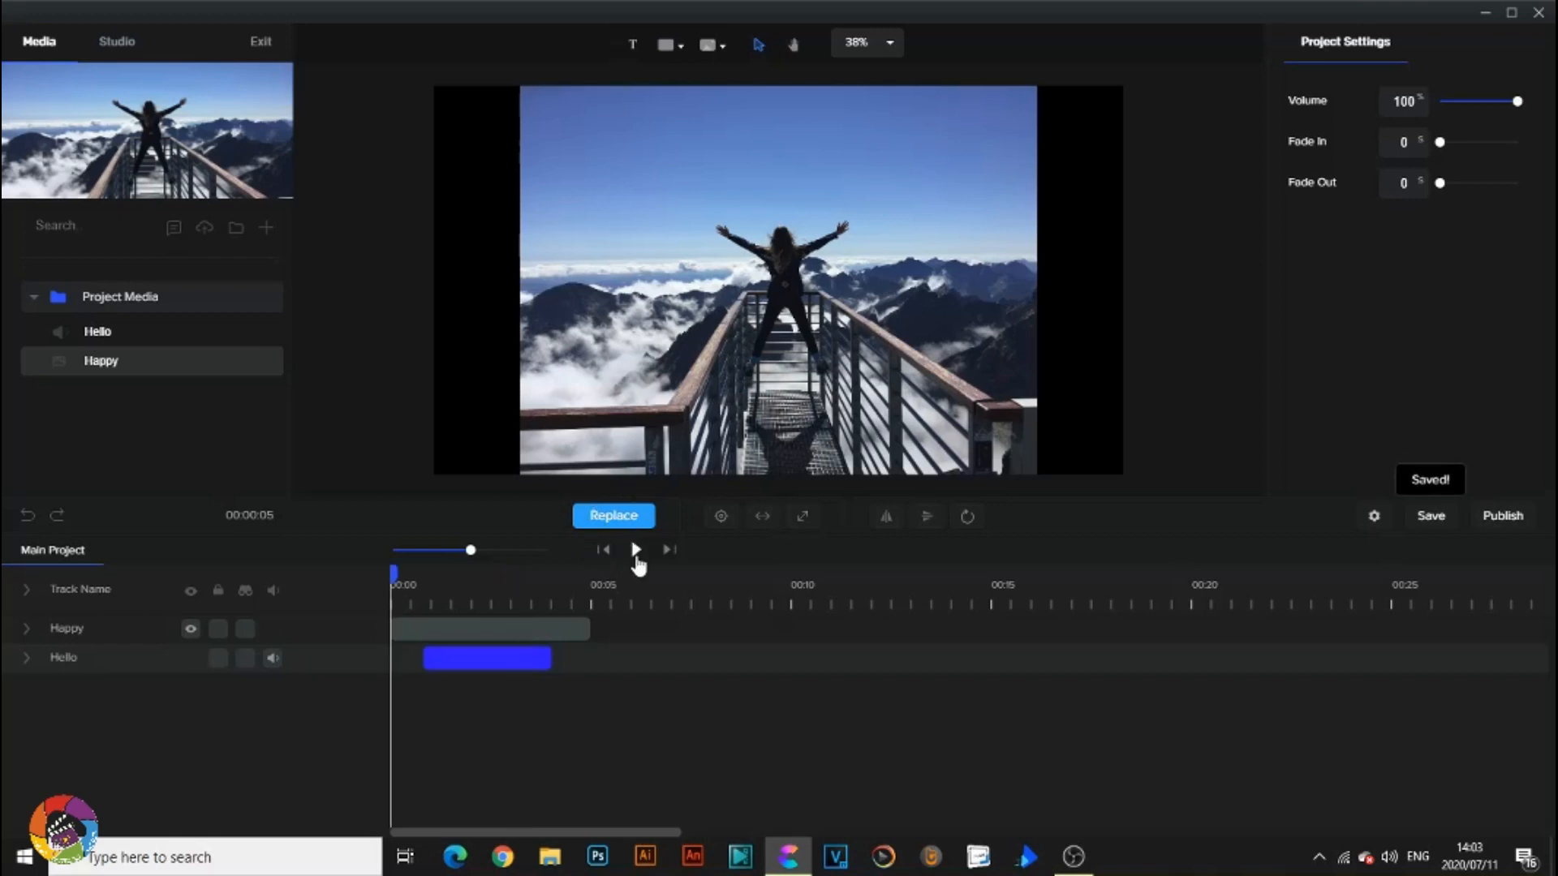
left_click(636, 550)
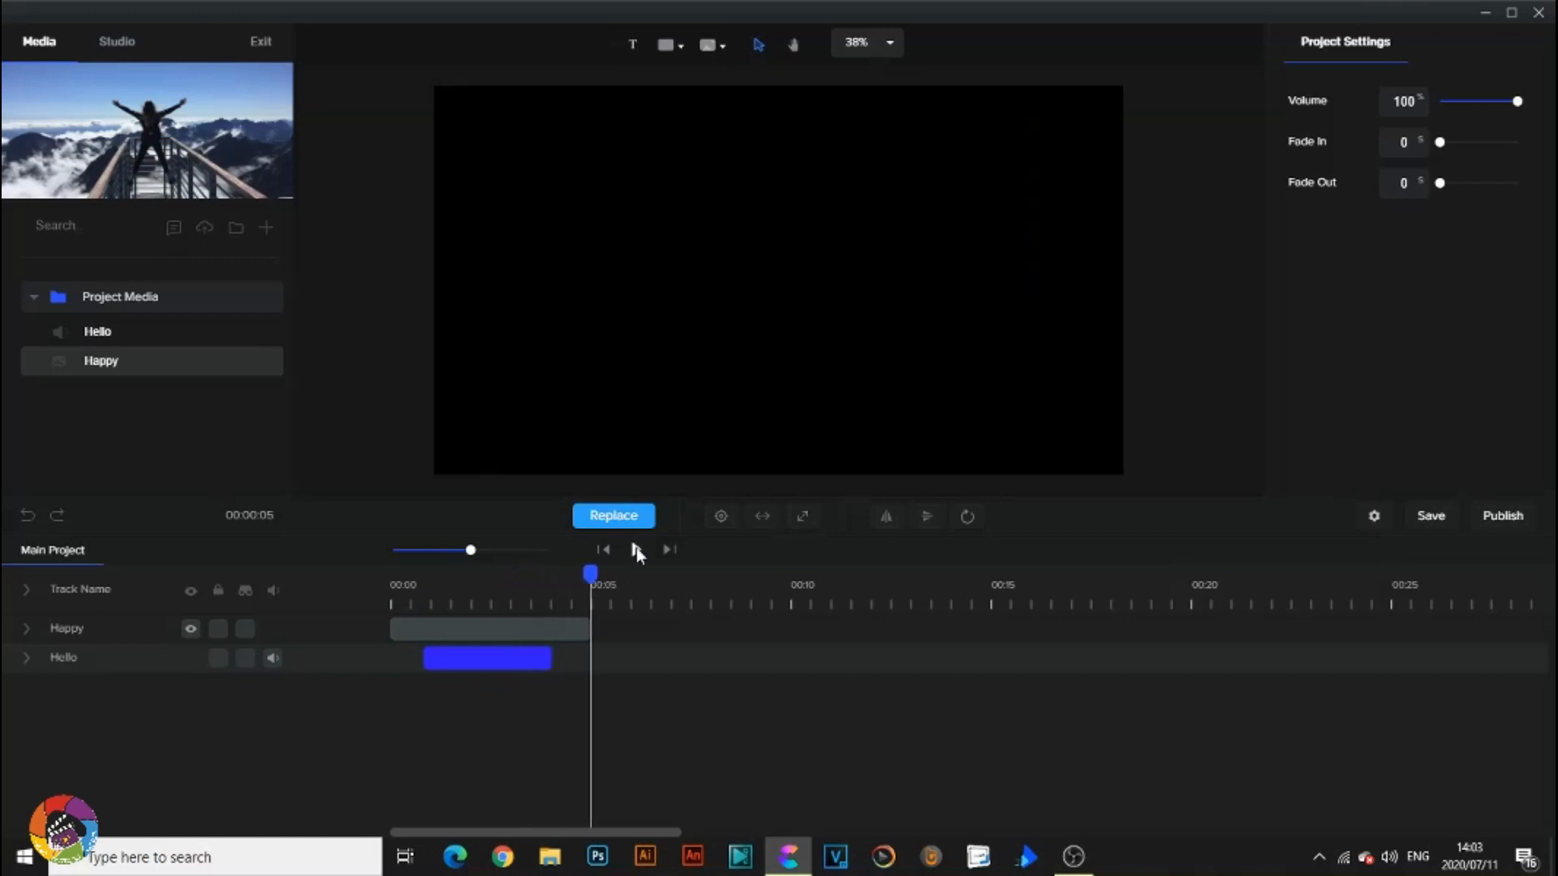
Move the playhead back to about 3 seconds and apply the Slide Right entrance animation to the Happy image clip.
left_click(549, 633)
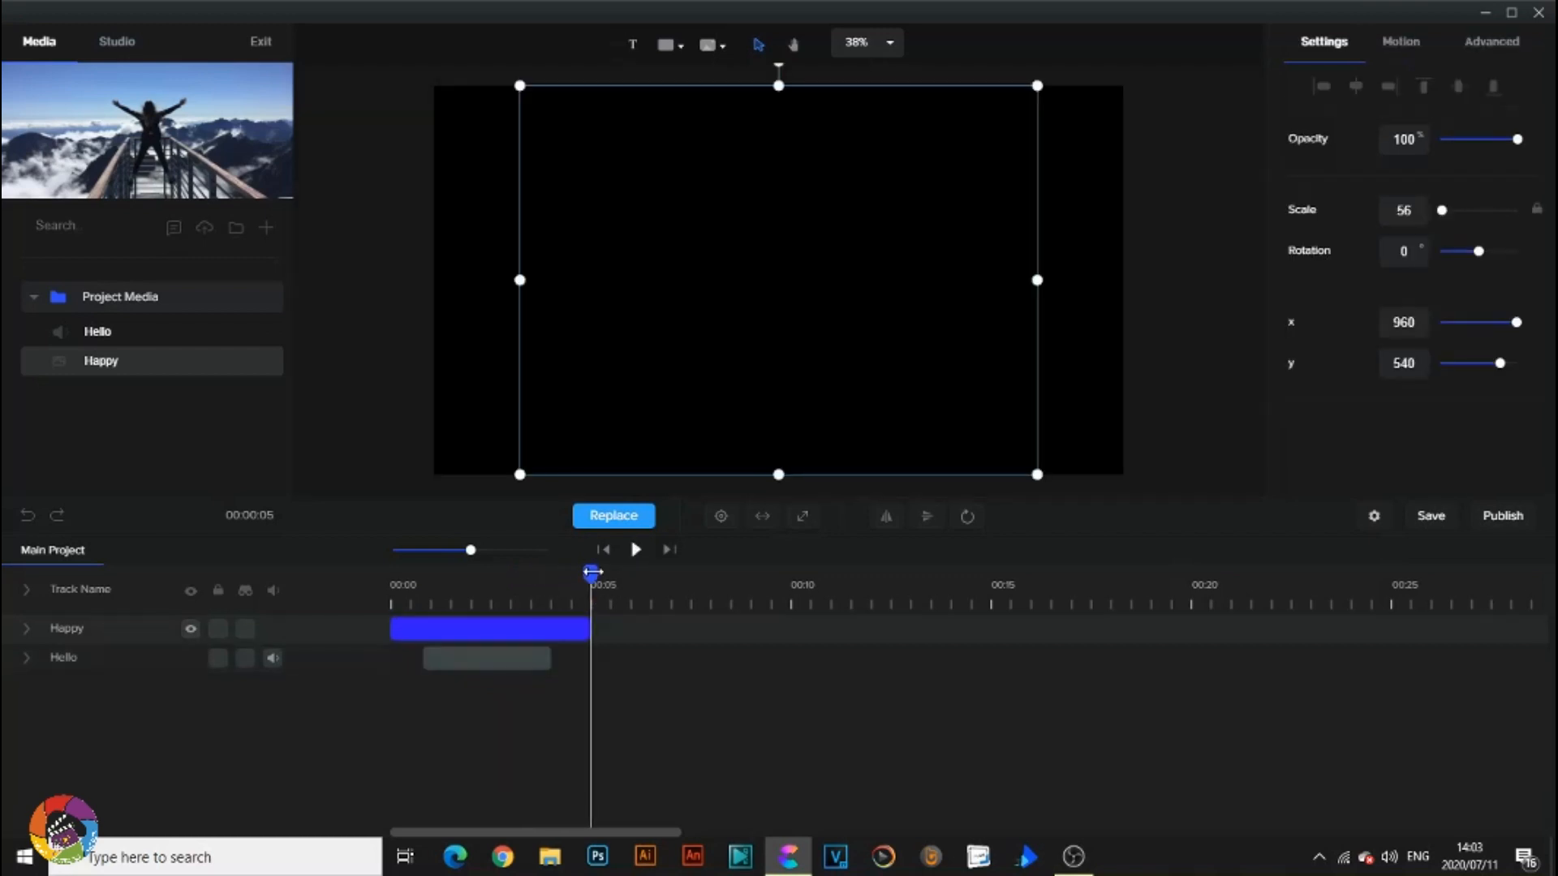
left_click_drag(591, 575, 505, 576)
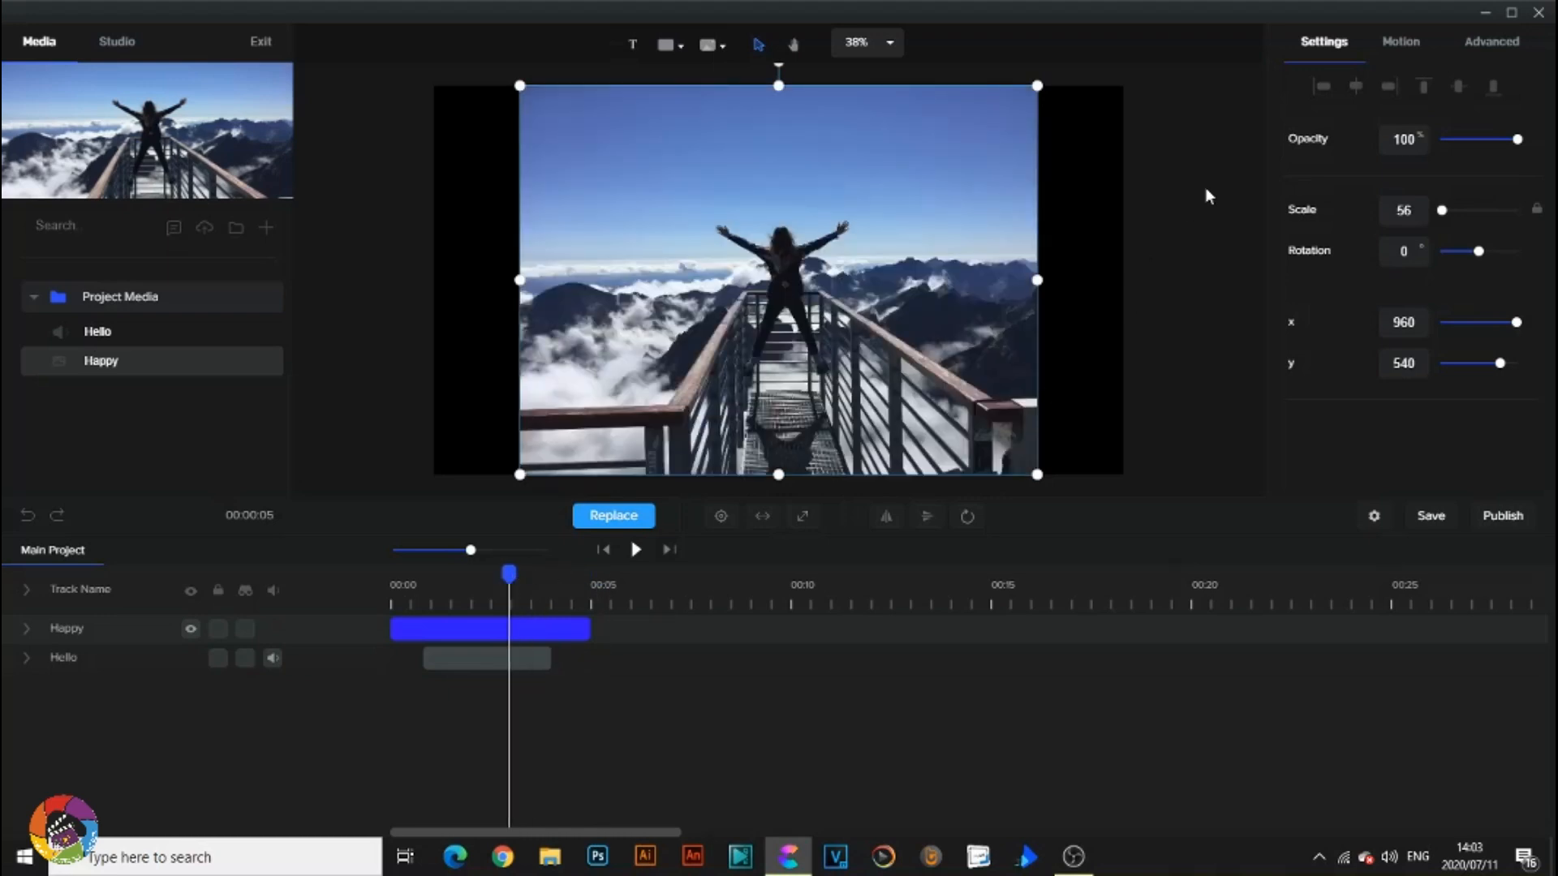
left_click(1397, 47)
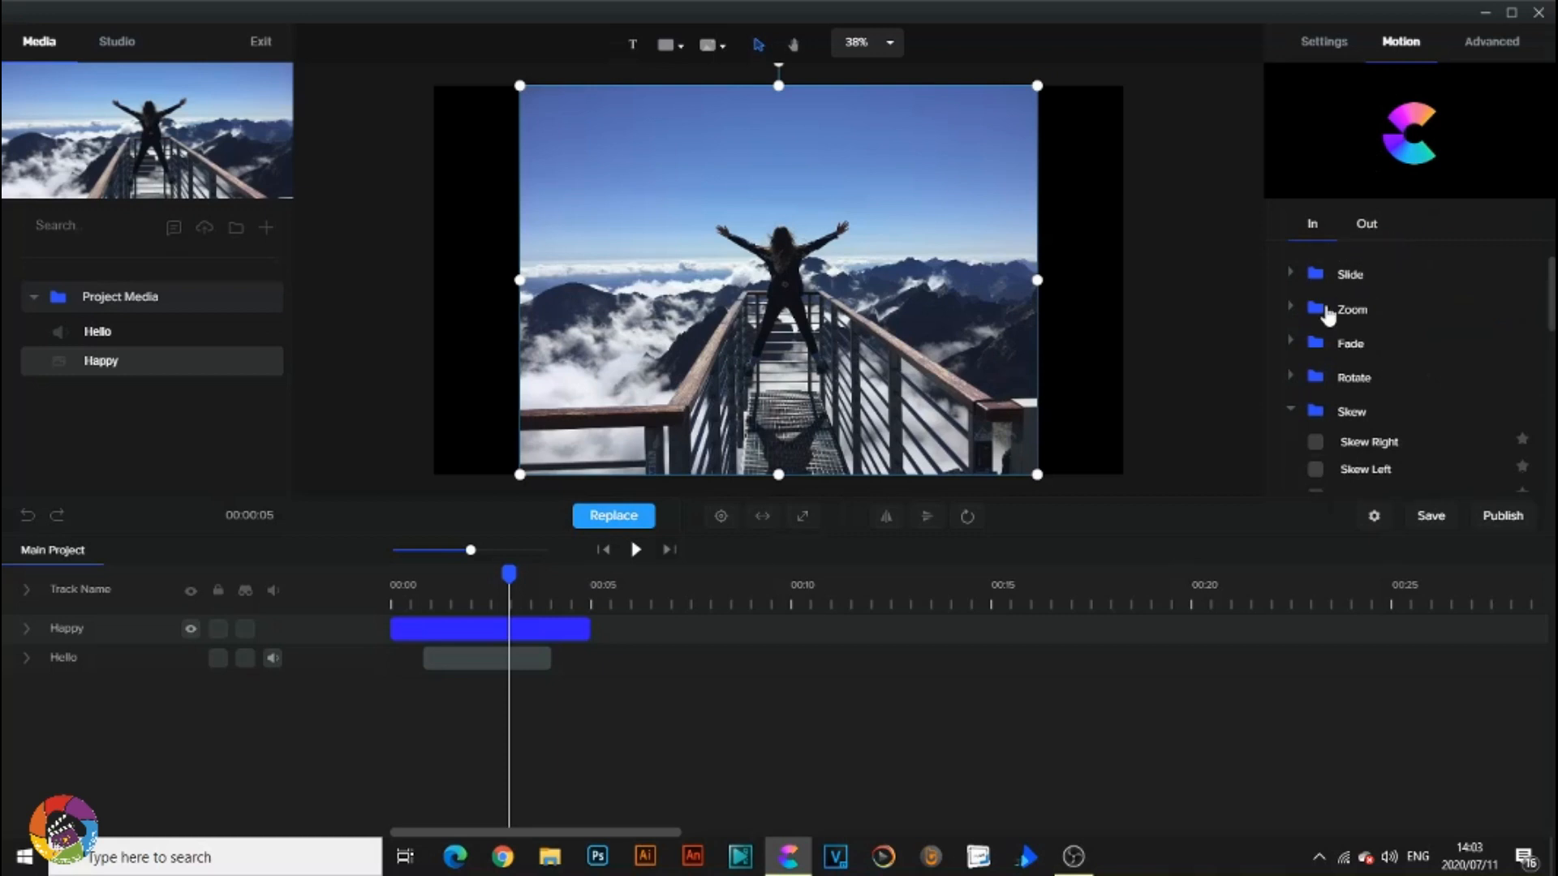
left_click(1290, 276)
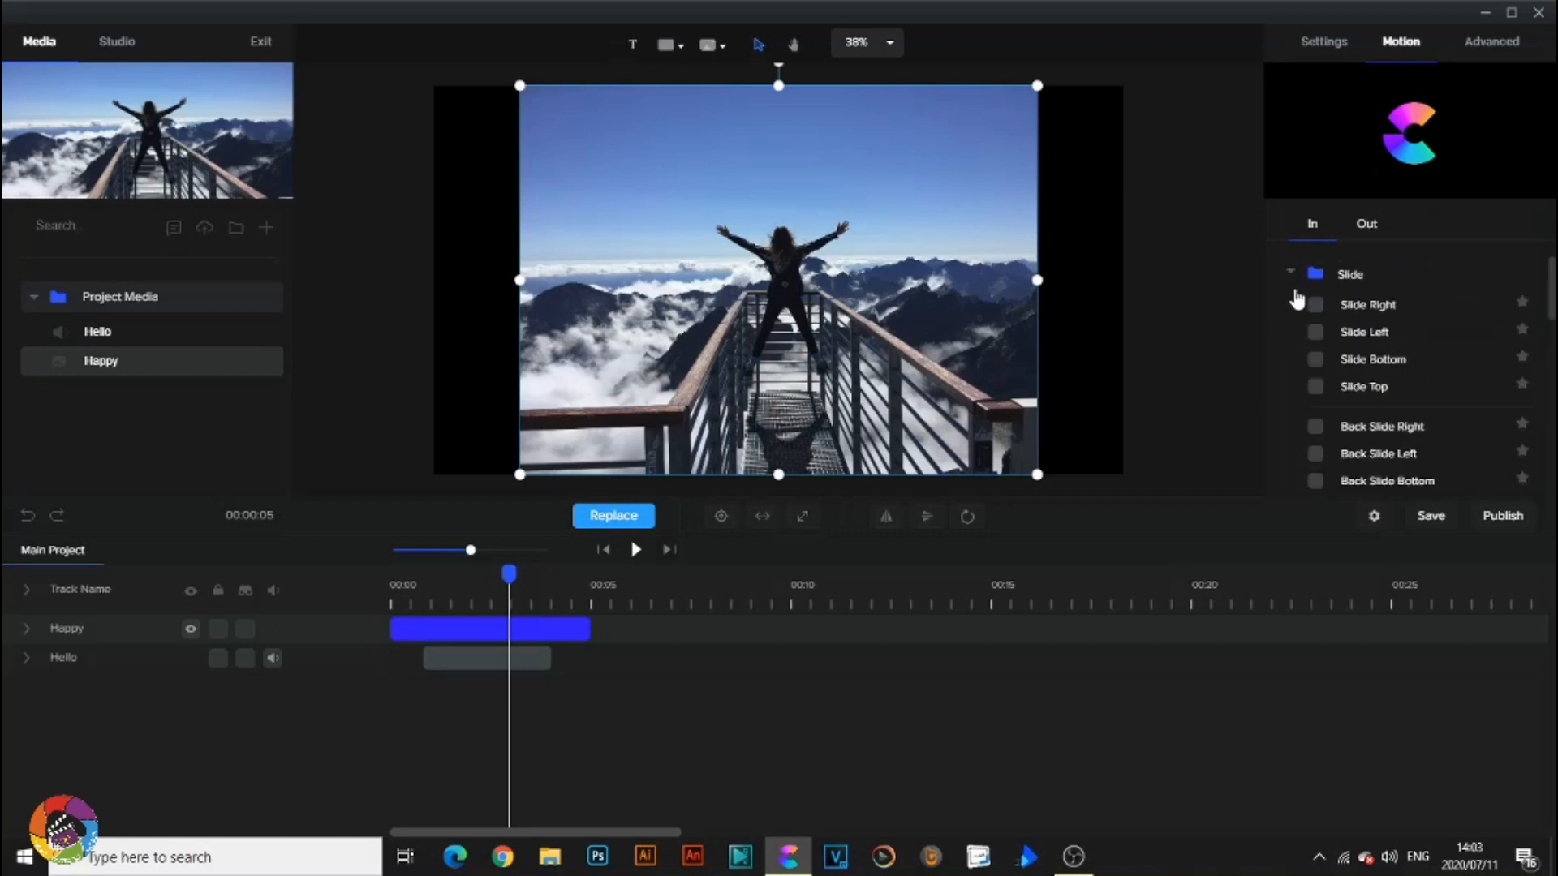
left_click(1314, 306)
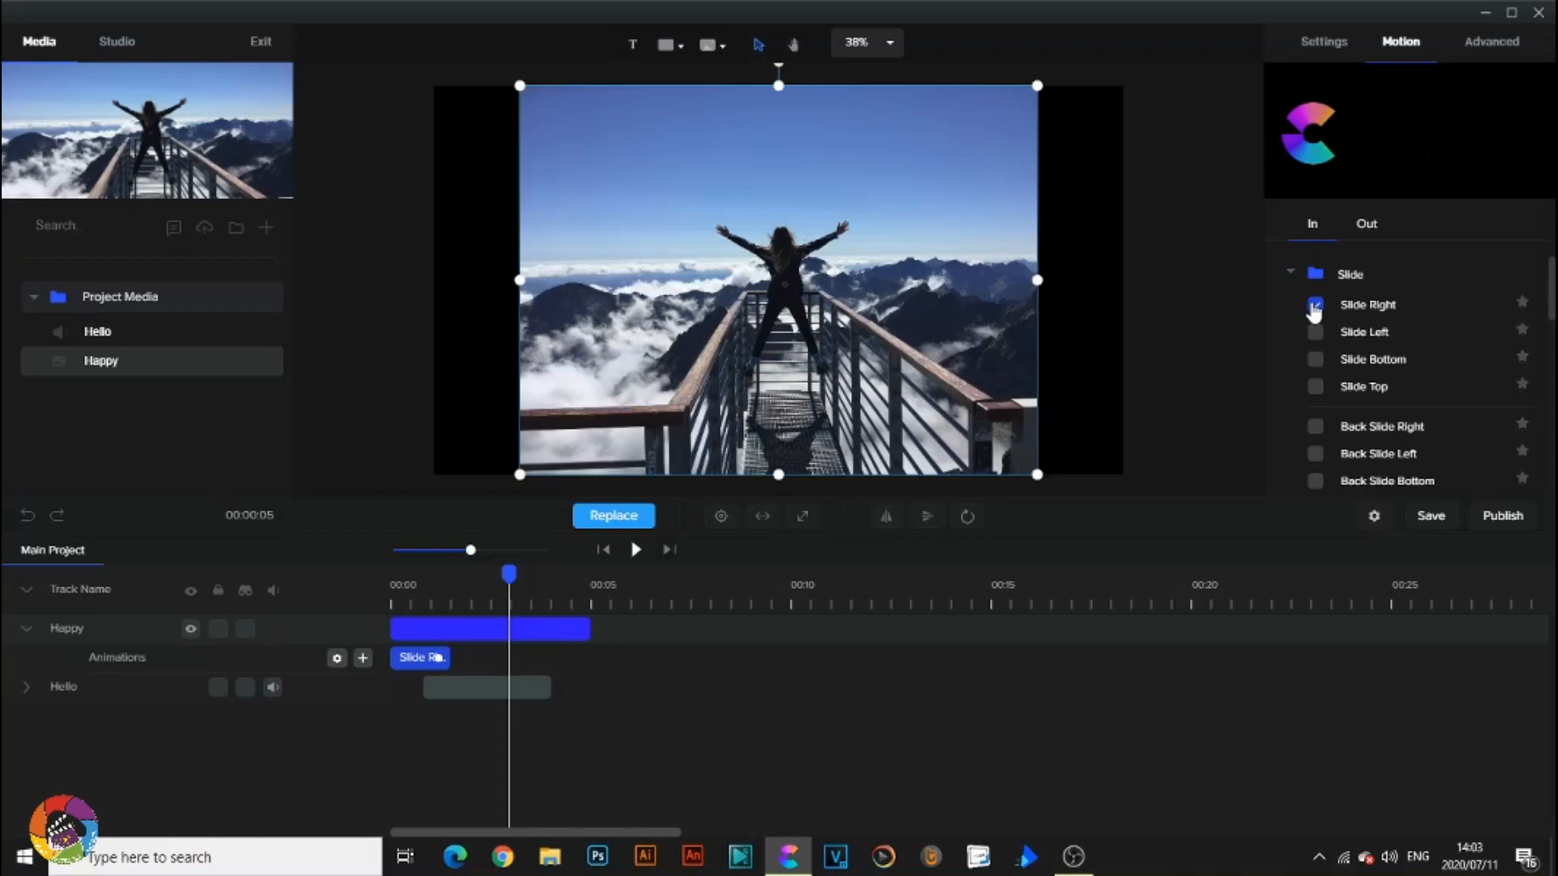
Apply the Skew Left exit animation to the Happy image clip and play the project from the beginning.
left_click(1365, 227)
scroll(1363, 401, "down", 2)
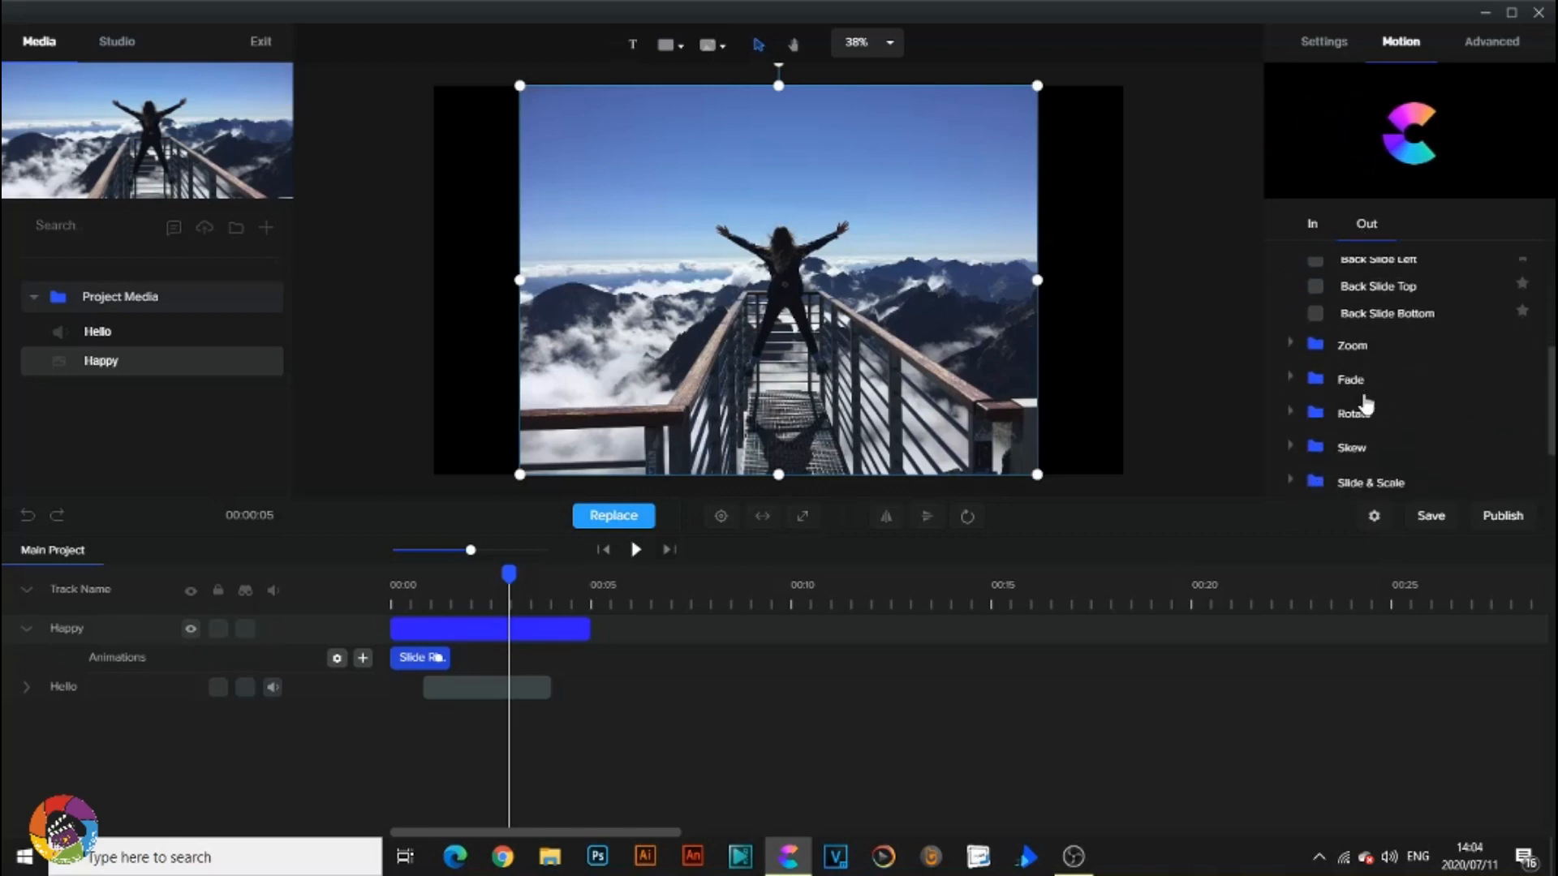
scroll(1358, 313, "up", 2)
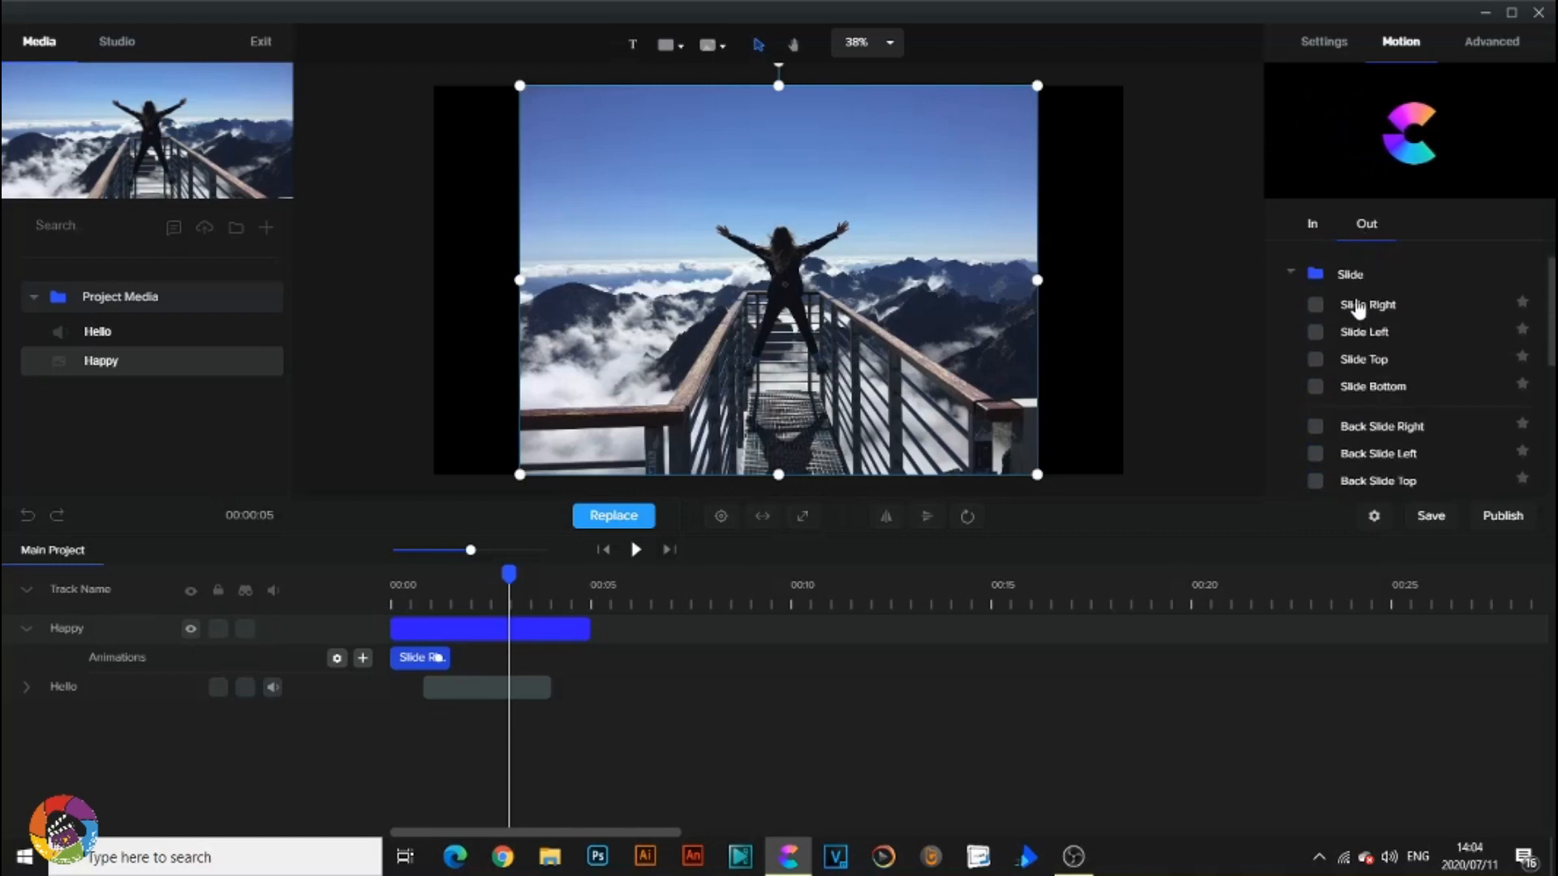
scroll(1356, 301, "down", 2)
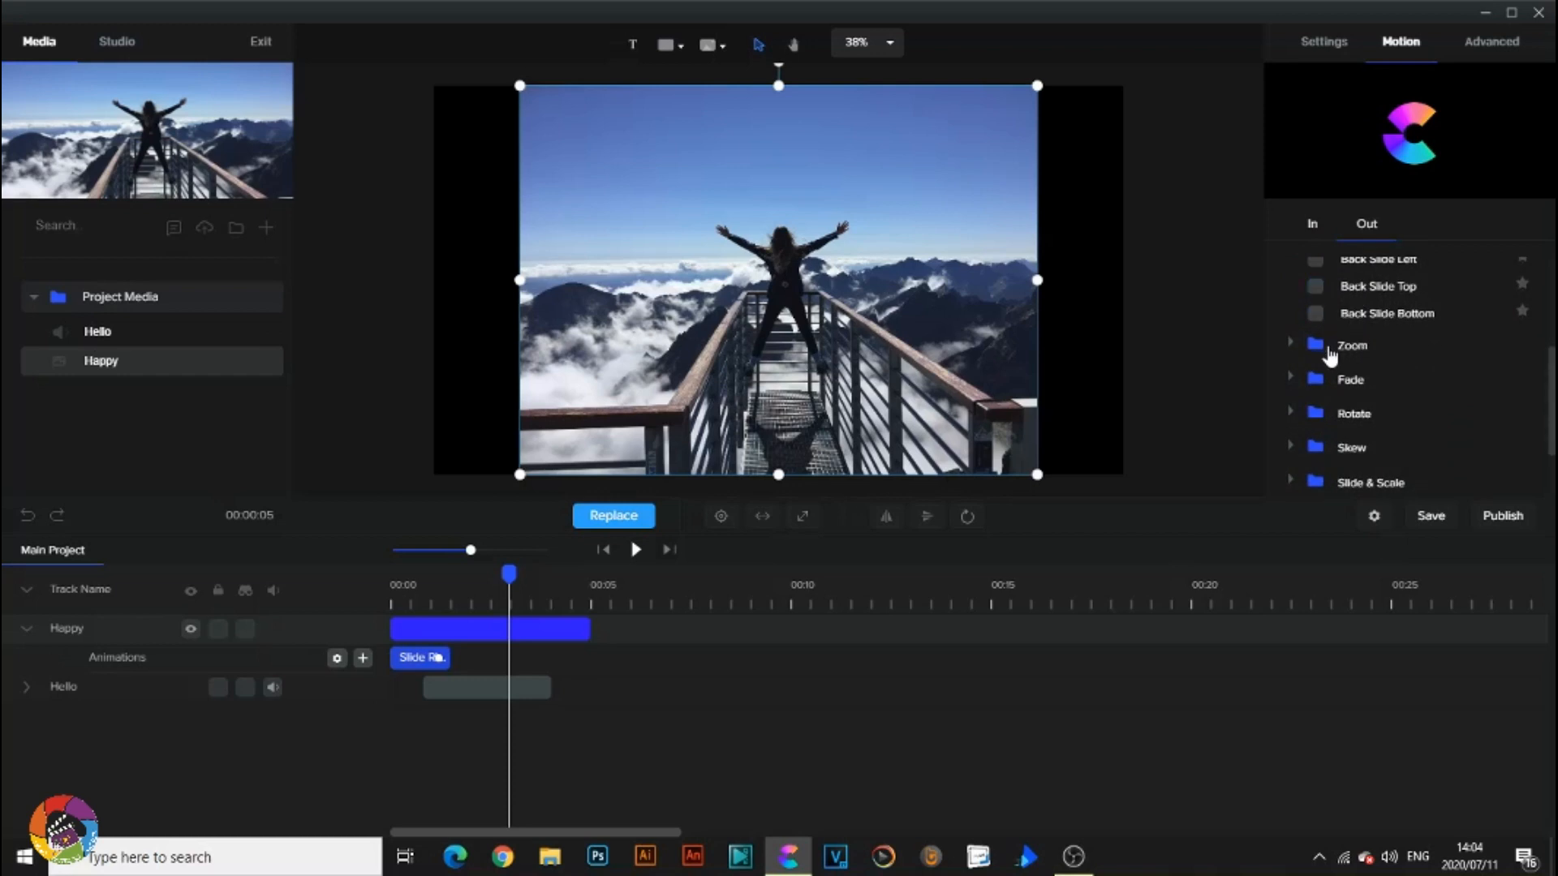
scroll(1347, 349, "down", 1)
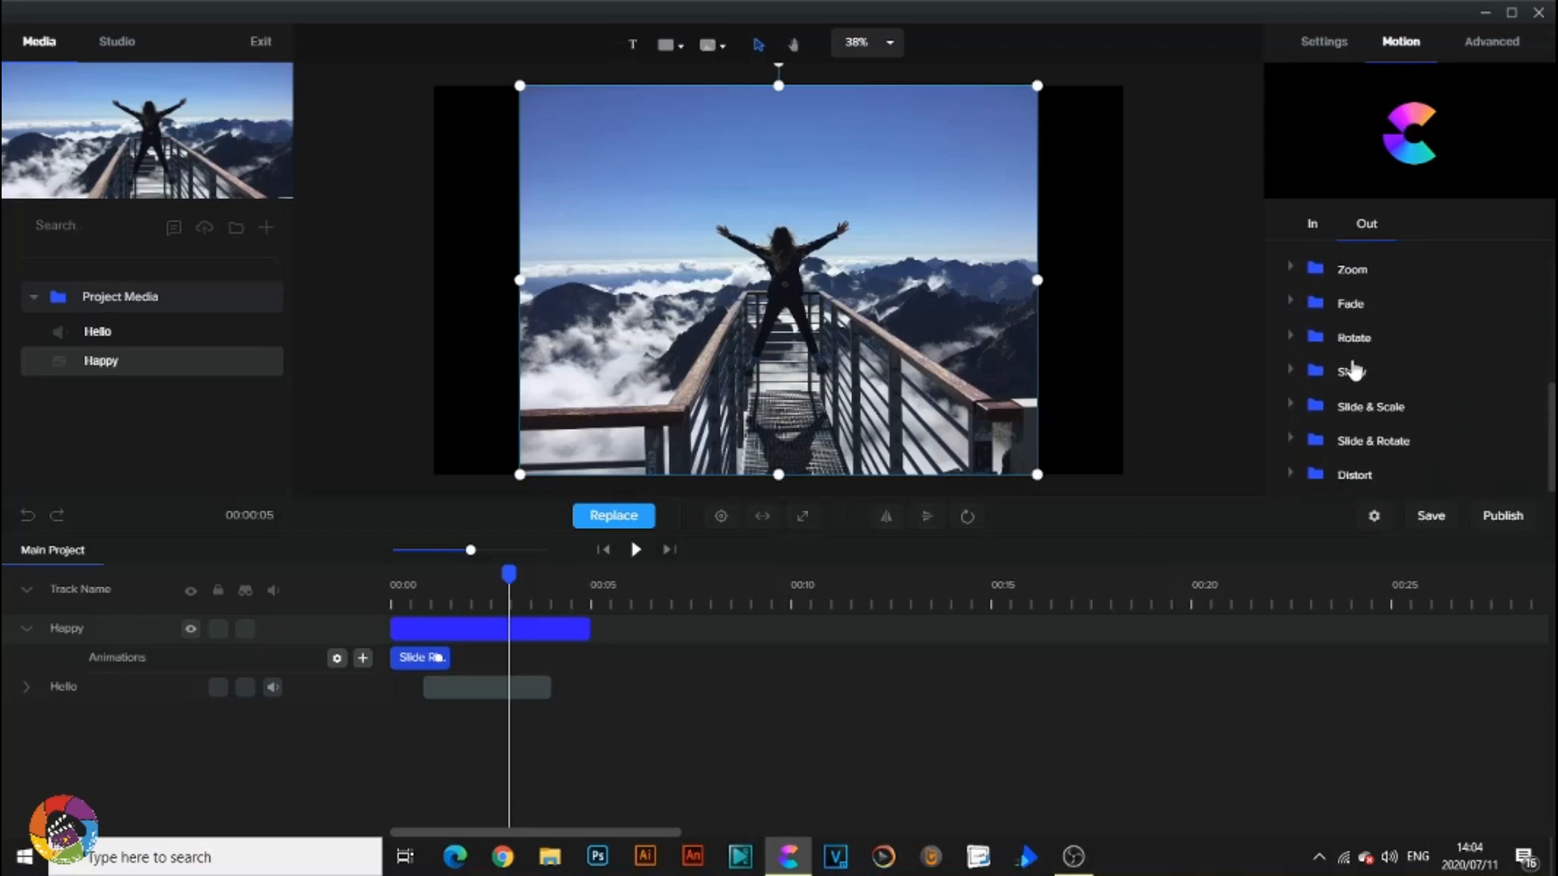
left_click(1290, 371)
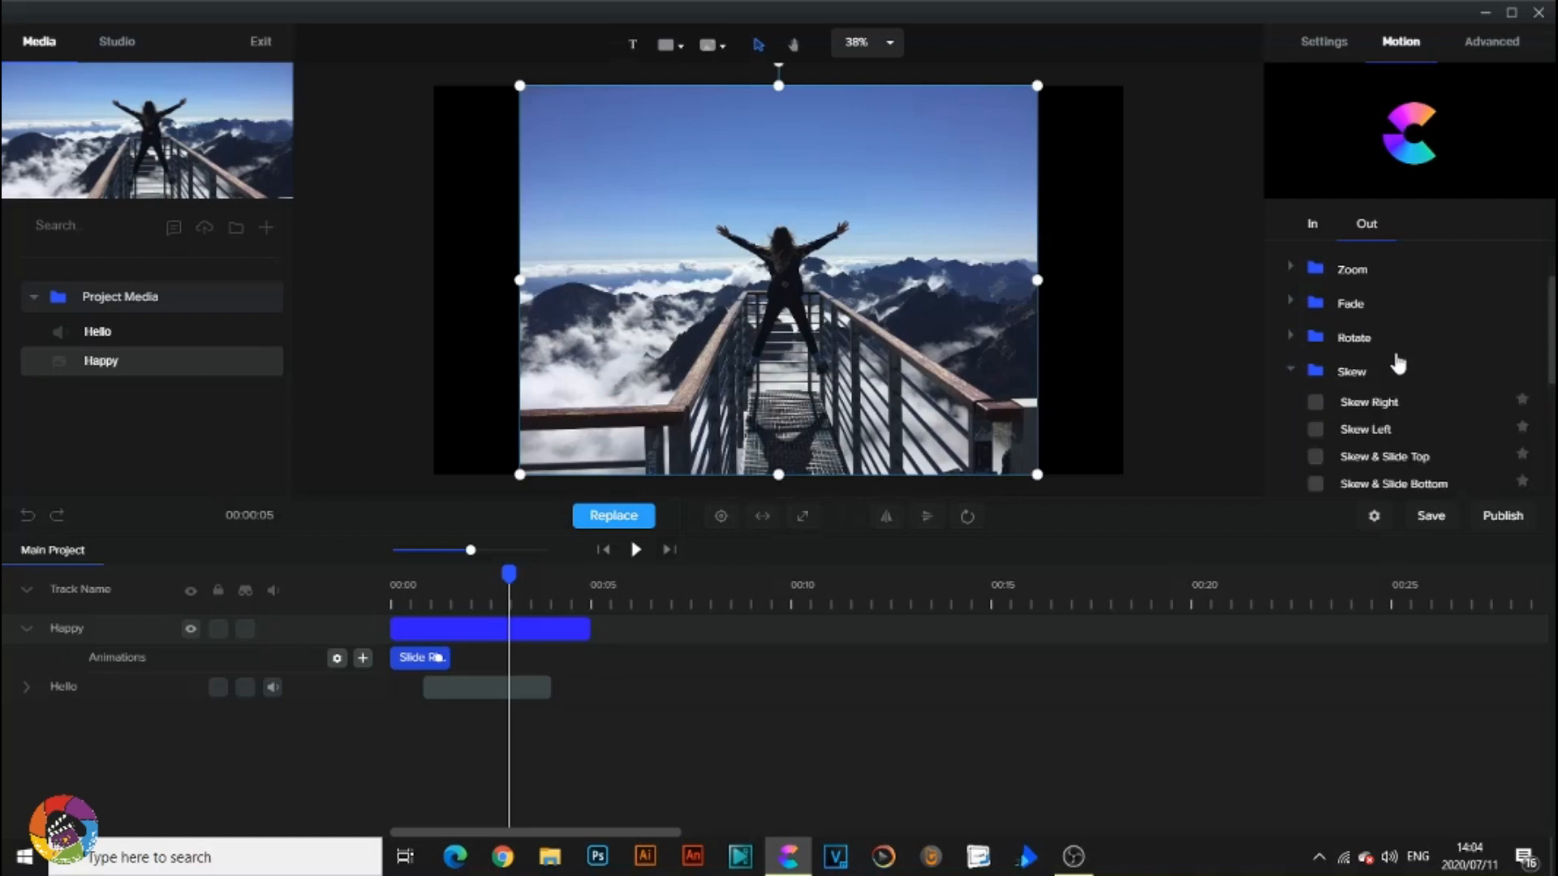
left_click(1316, 430)
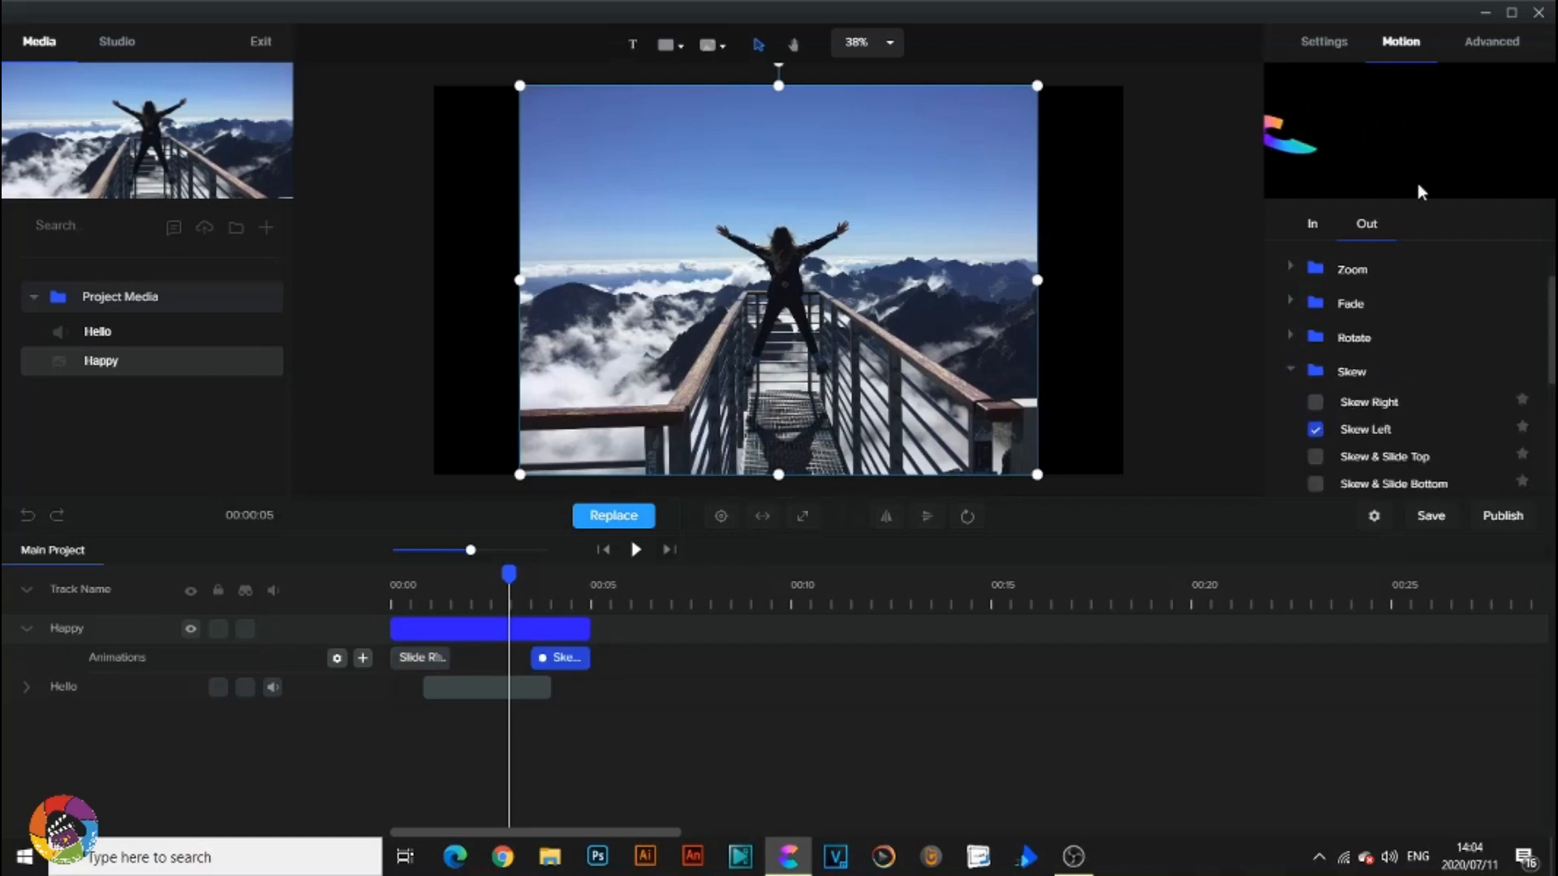
left_click(604, 550)
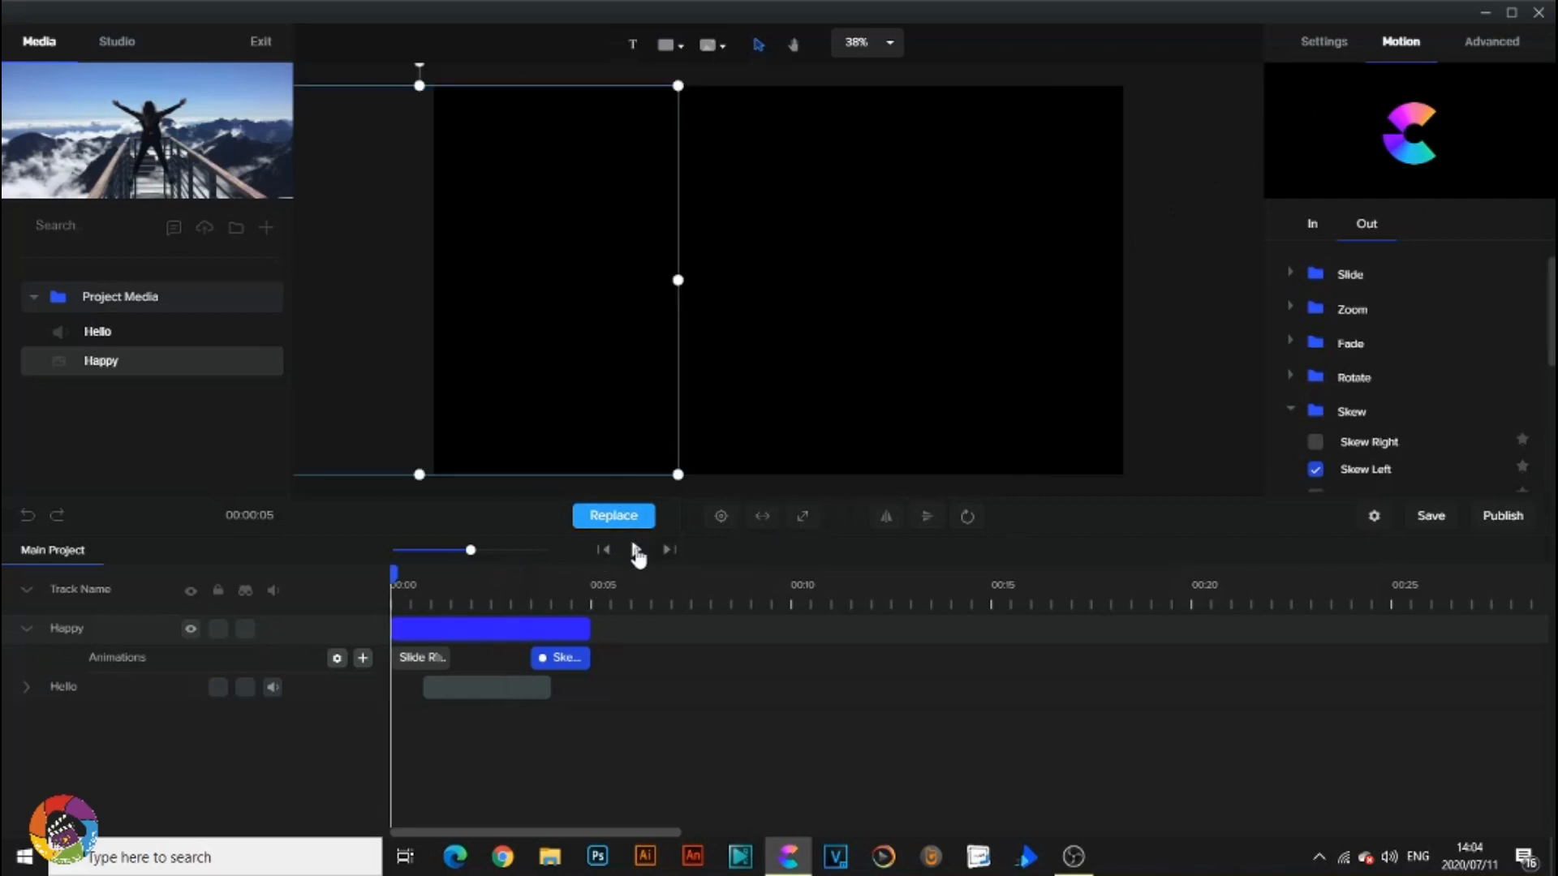
left_click(637, 551)
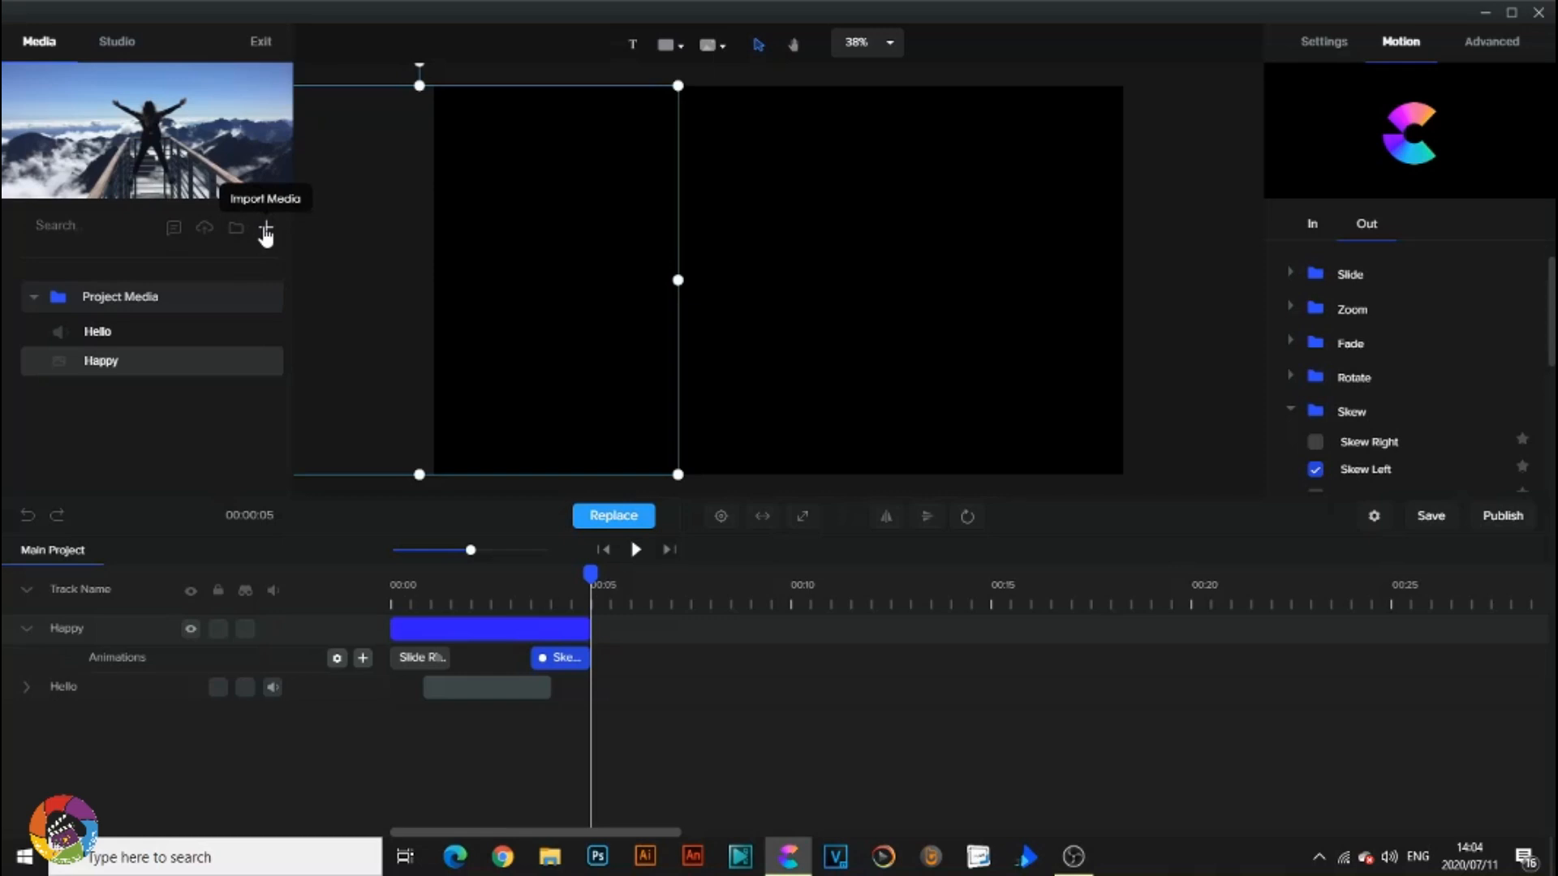
Import 1.svg into Project Media from the Full color SVG folder of 2- Casualwoman in the SVGGalaxyExtended collection.
left_click(266, 231)
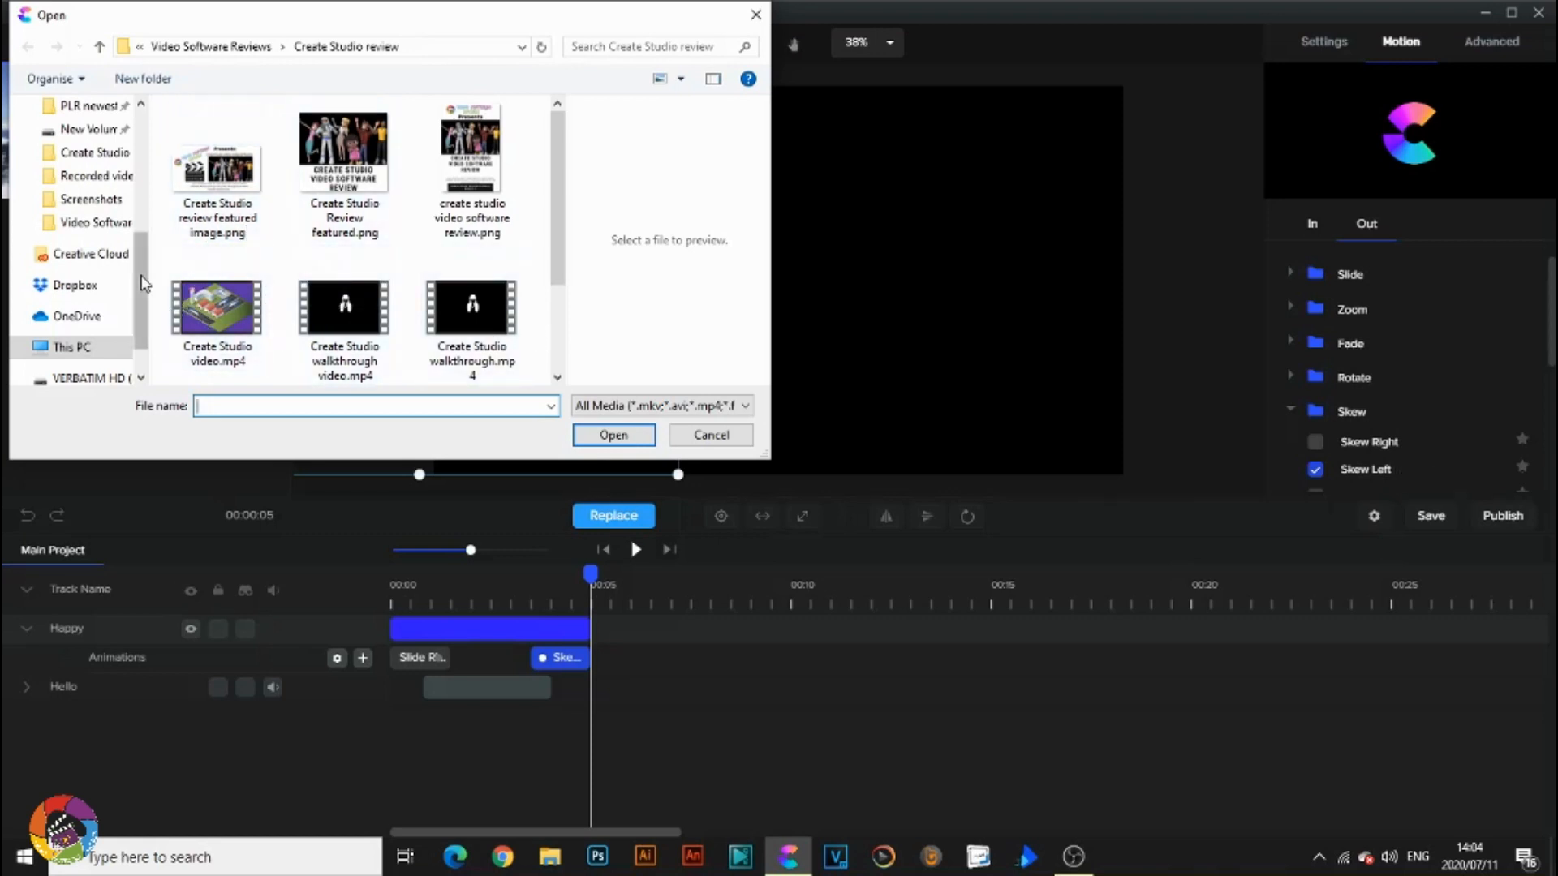
left_click(209, 46)
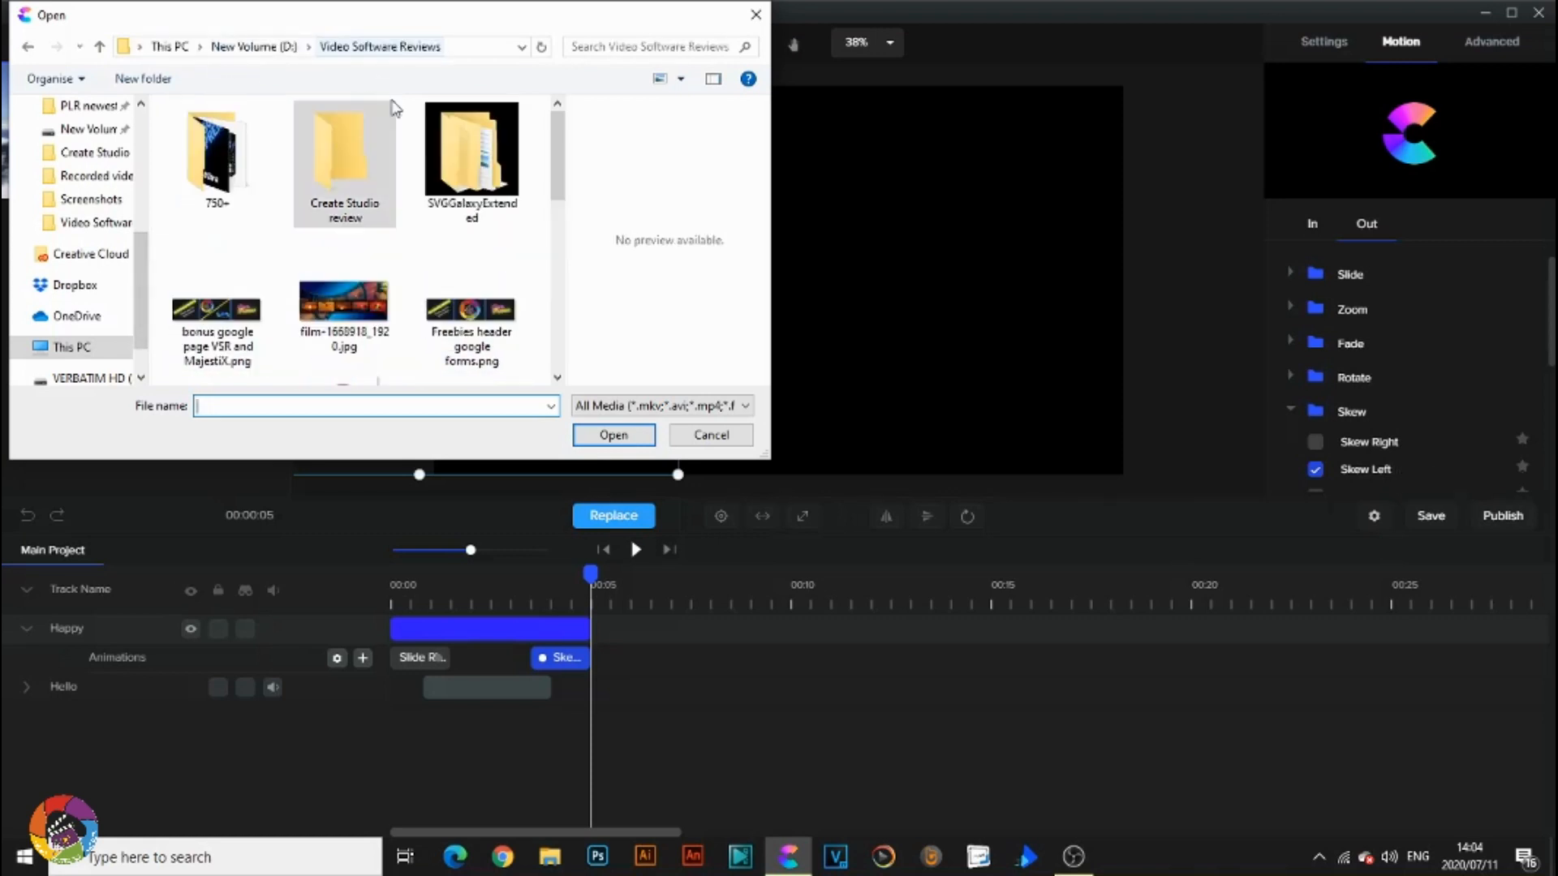
double_click(442, 166)
double_click(352, 138)
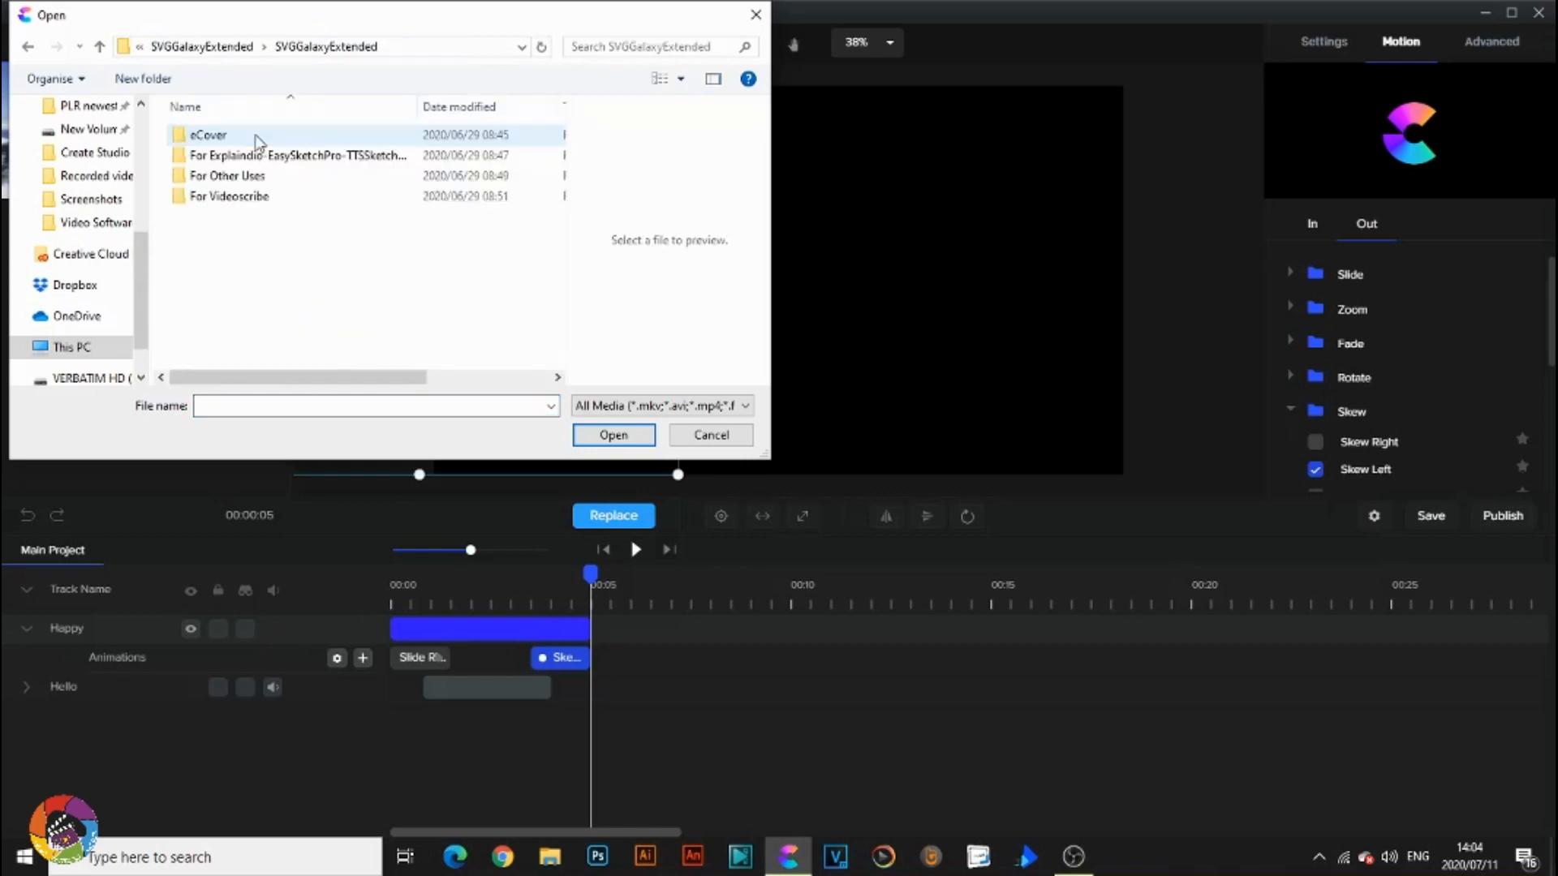
double_click(242, 155)
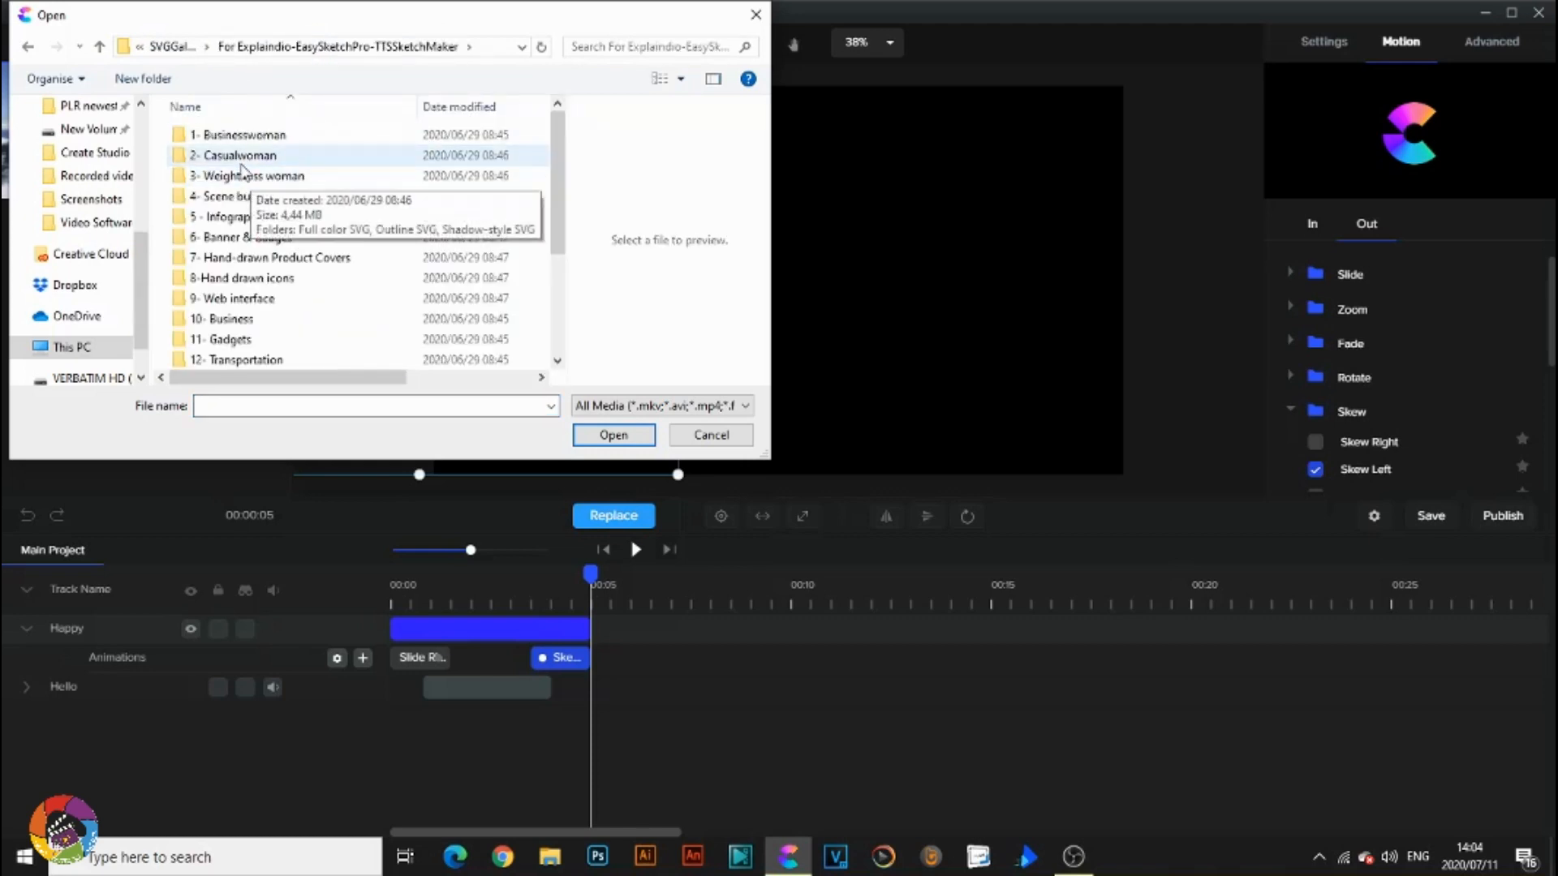
double_click(235, 156)
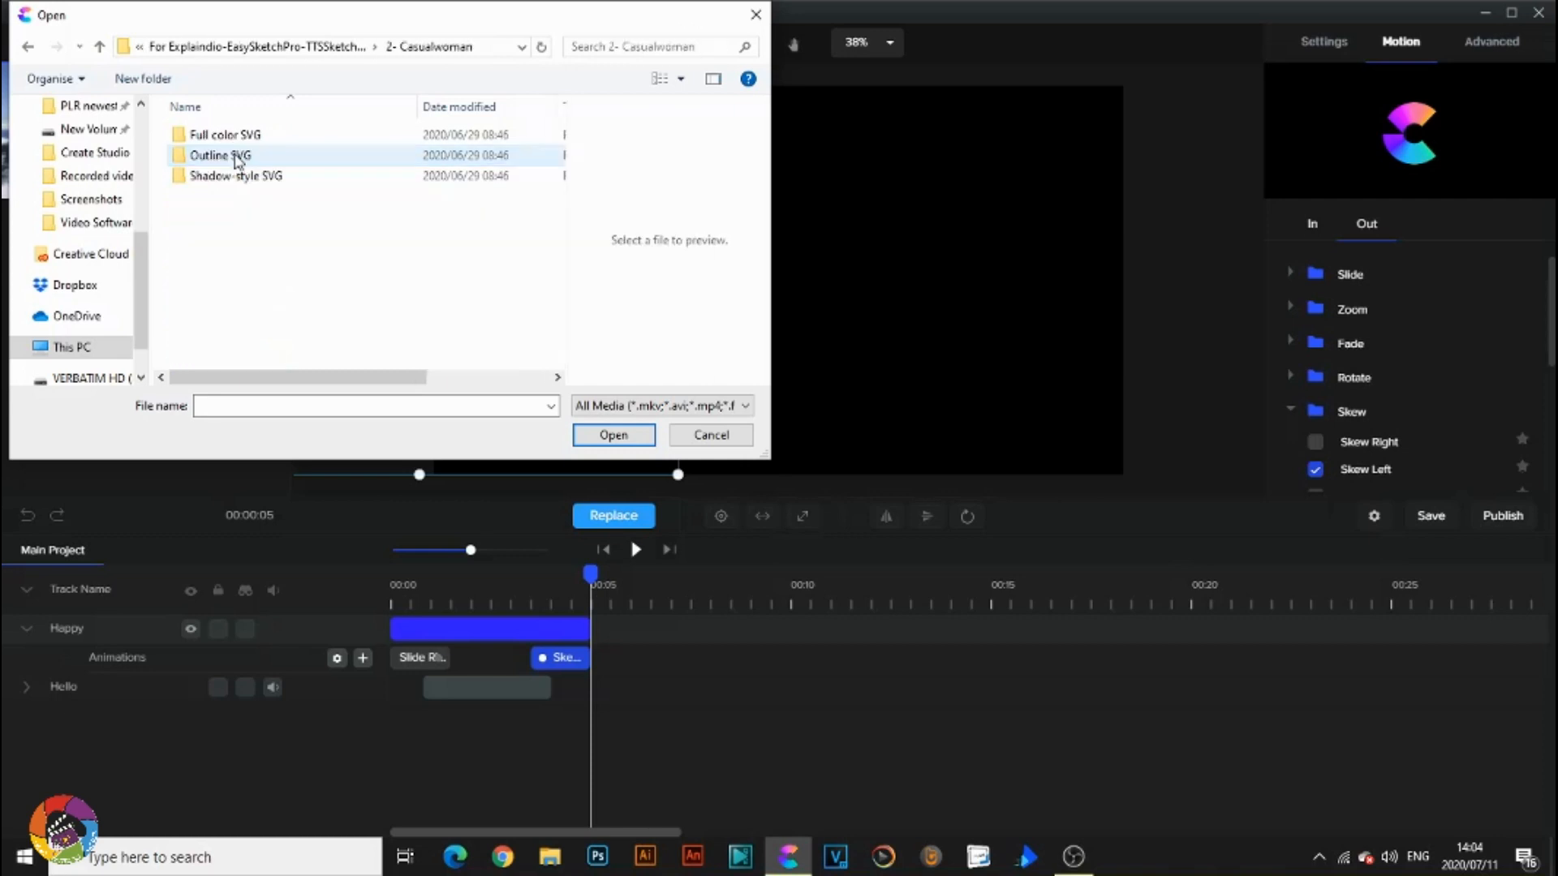
left_click(245, 138)
double_click(246, 137)
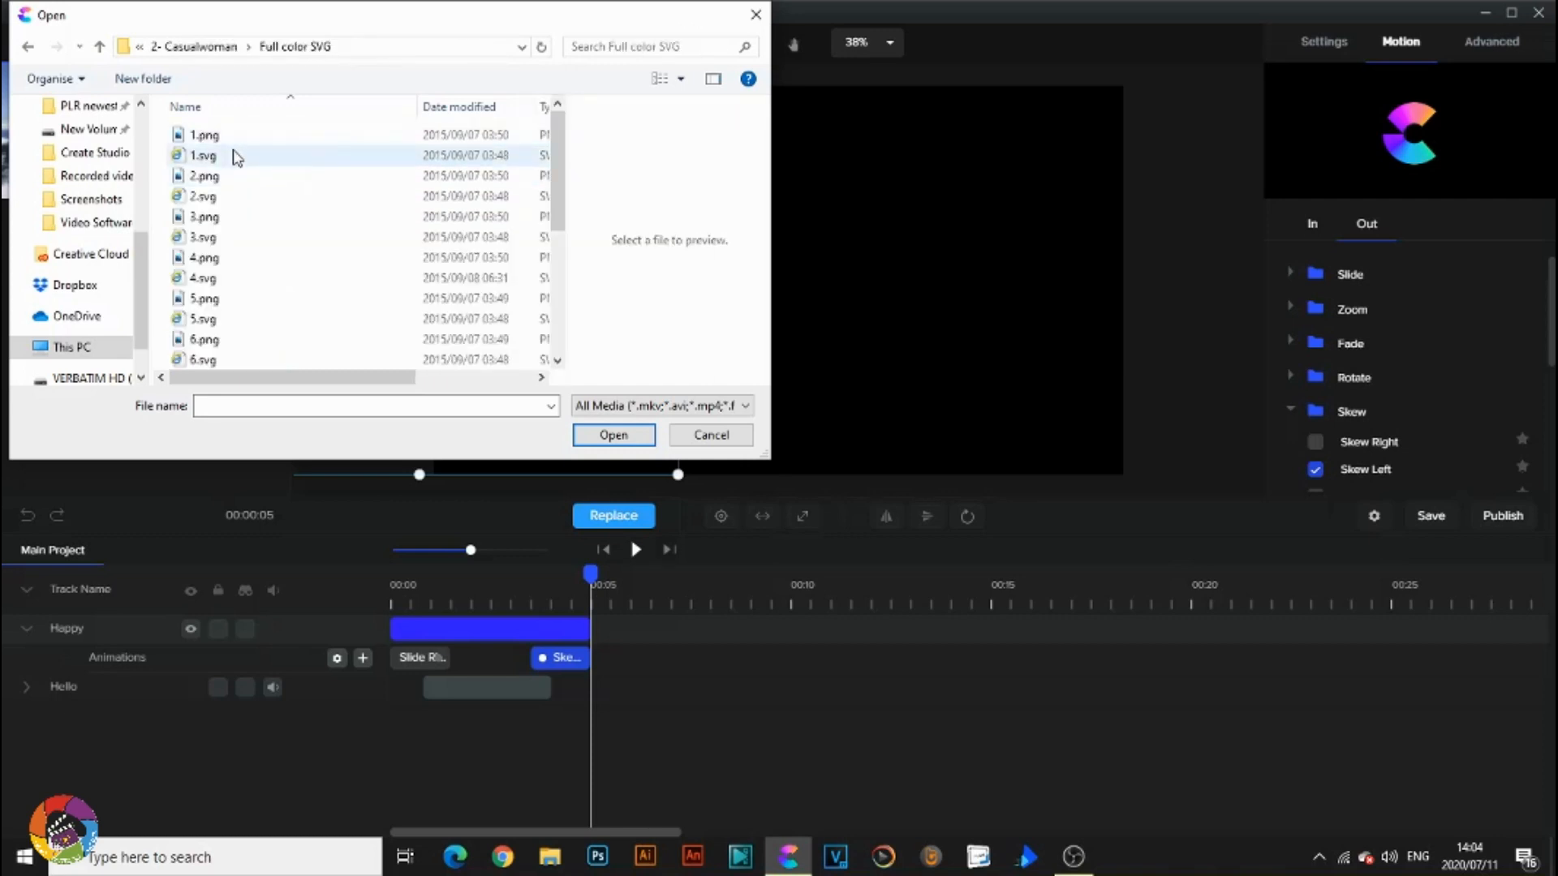
double_click(239, 156)
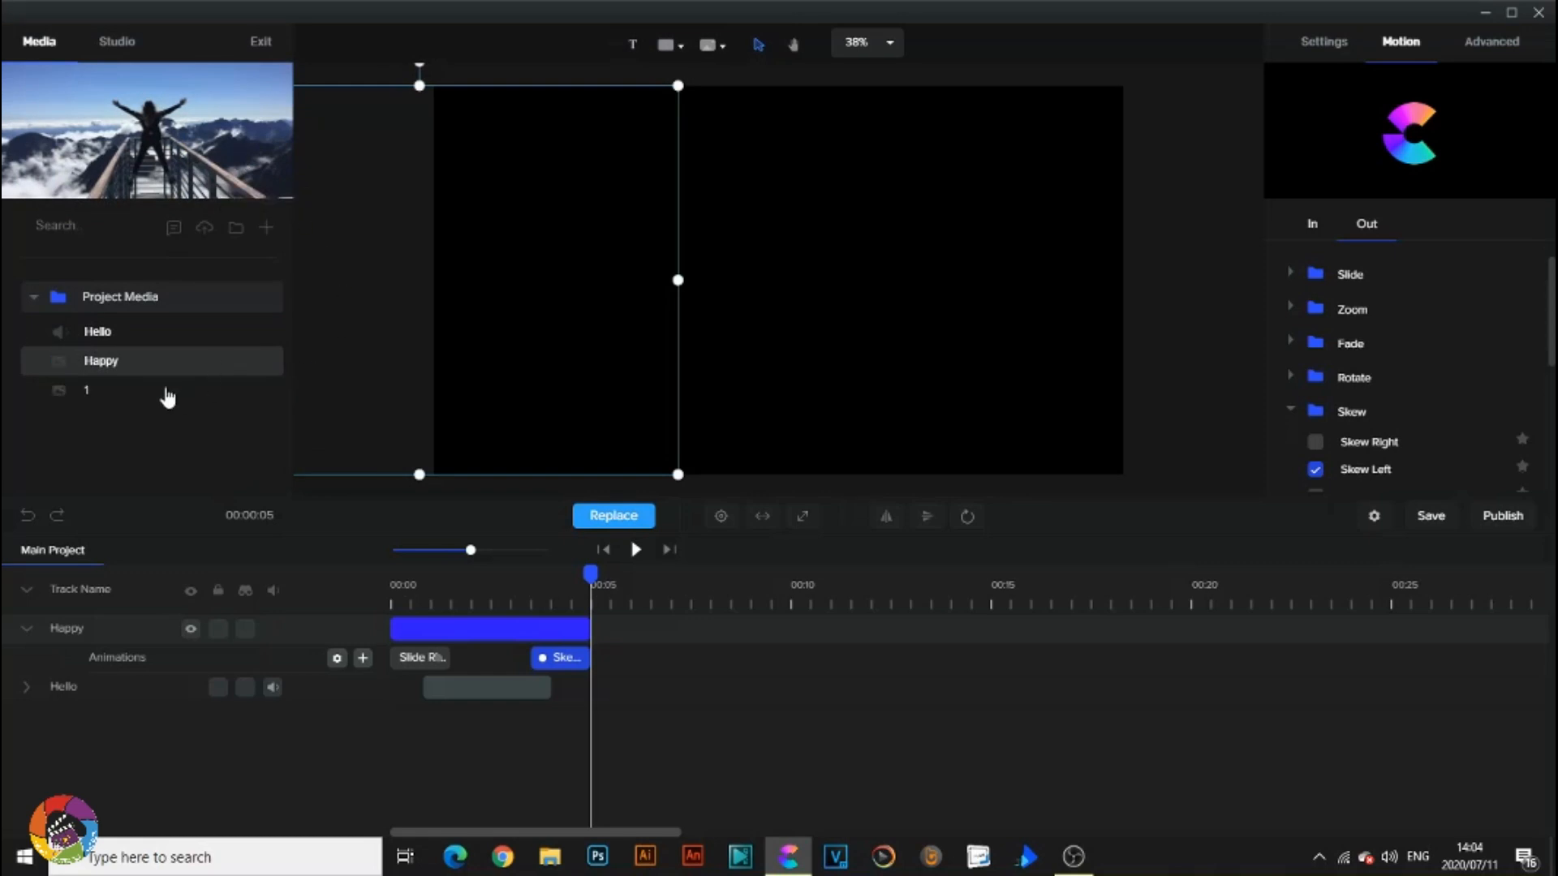
Add the SVG named 1 to the canvas as a composition and open that composition's layers in the timeline.
left_click_drag(125, 392, 680, 292)
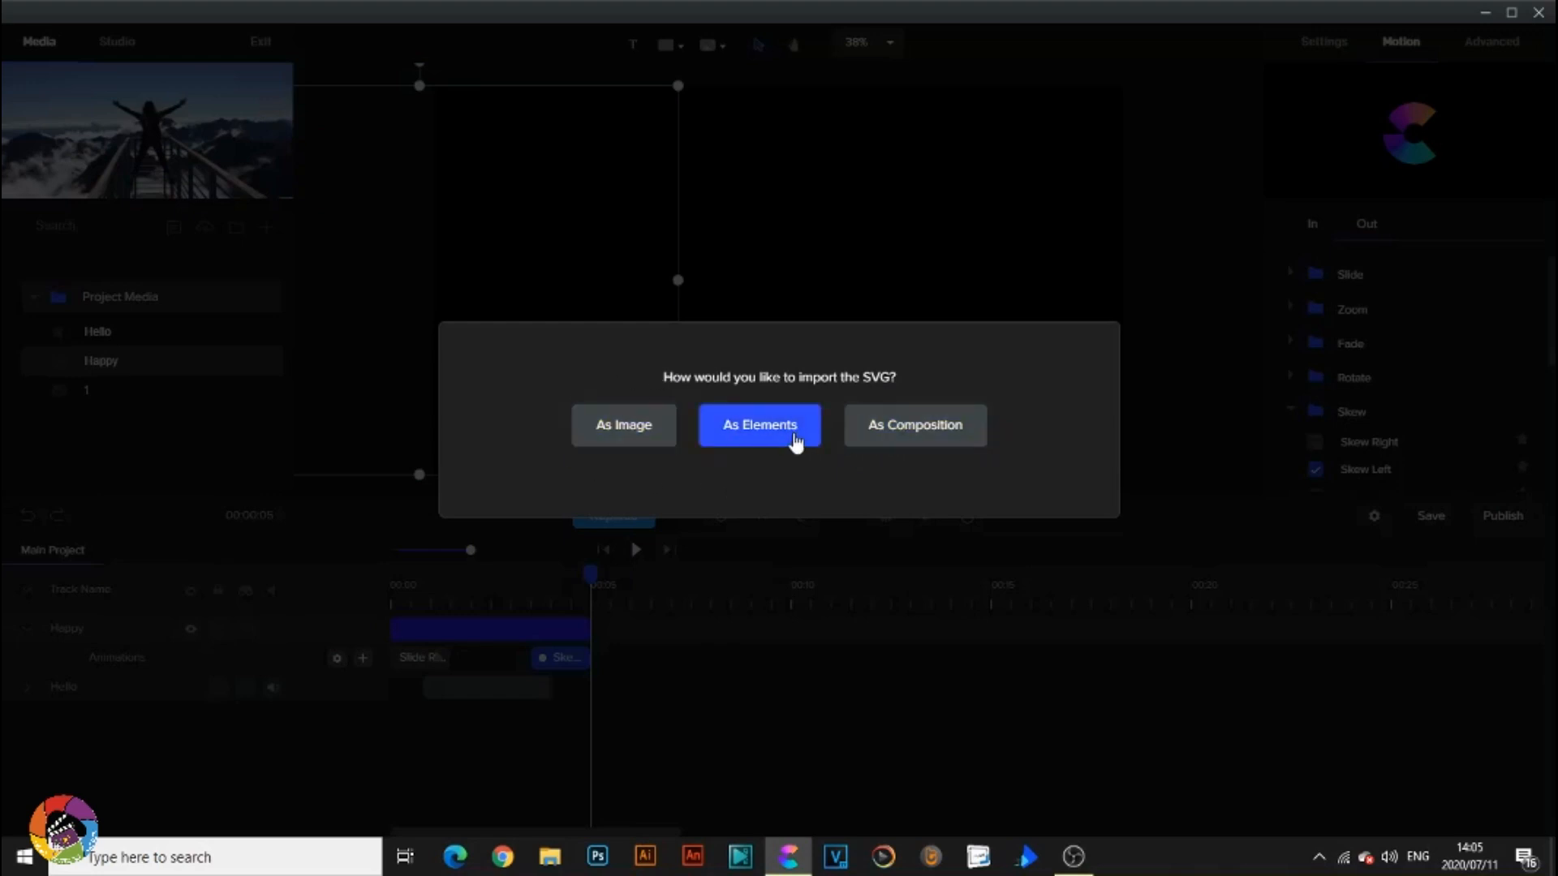
left_click(905, 442)
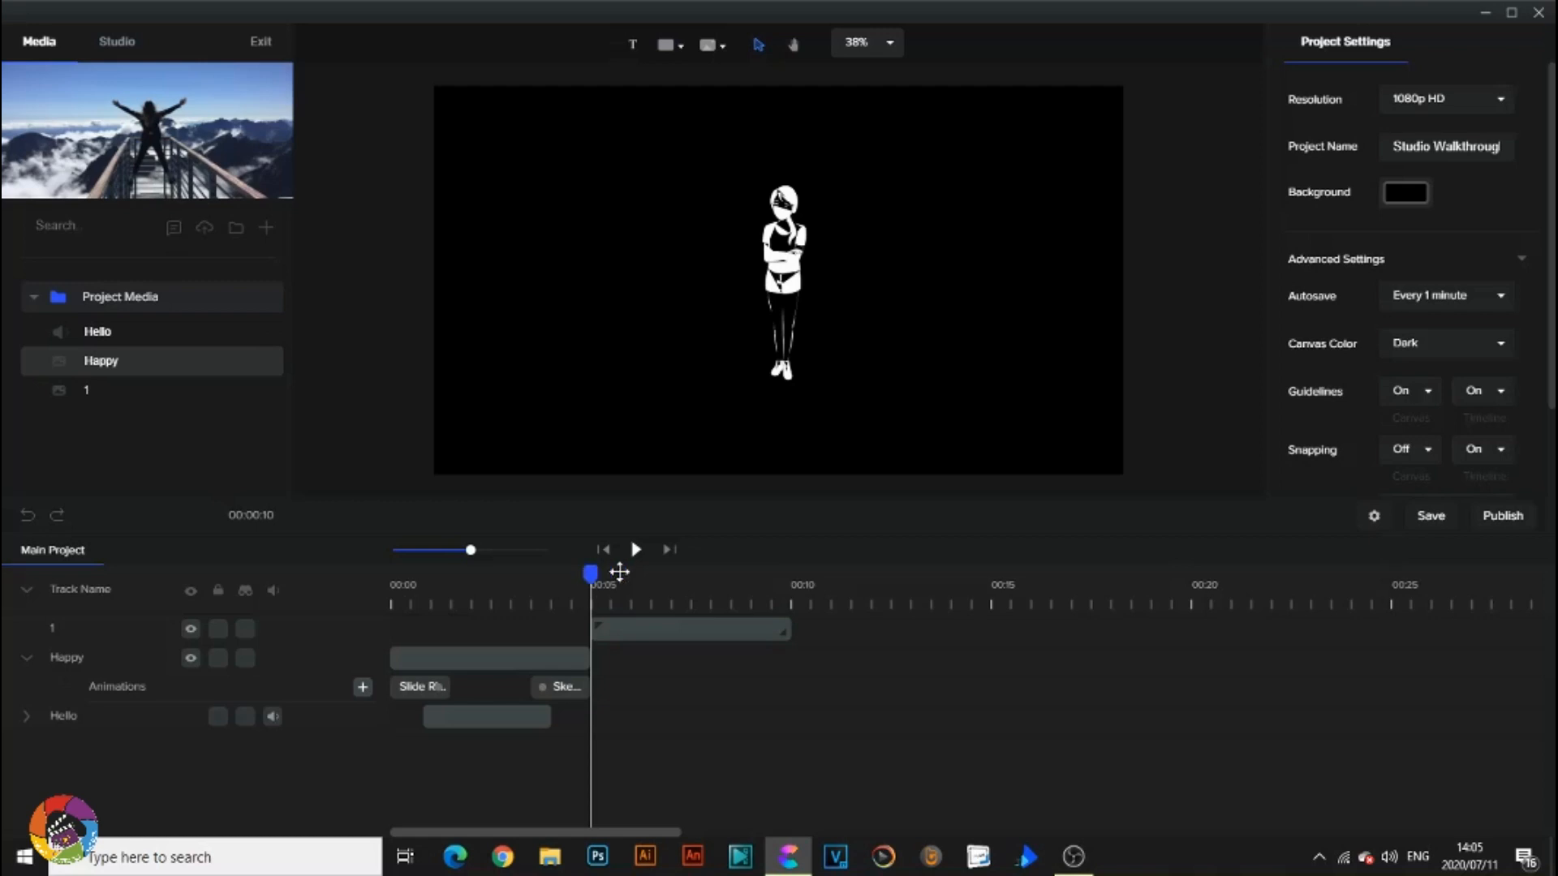
left_click(618, 597)
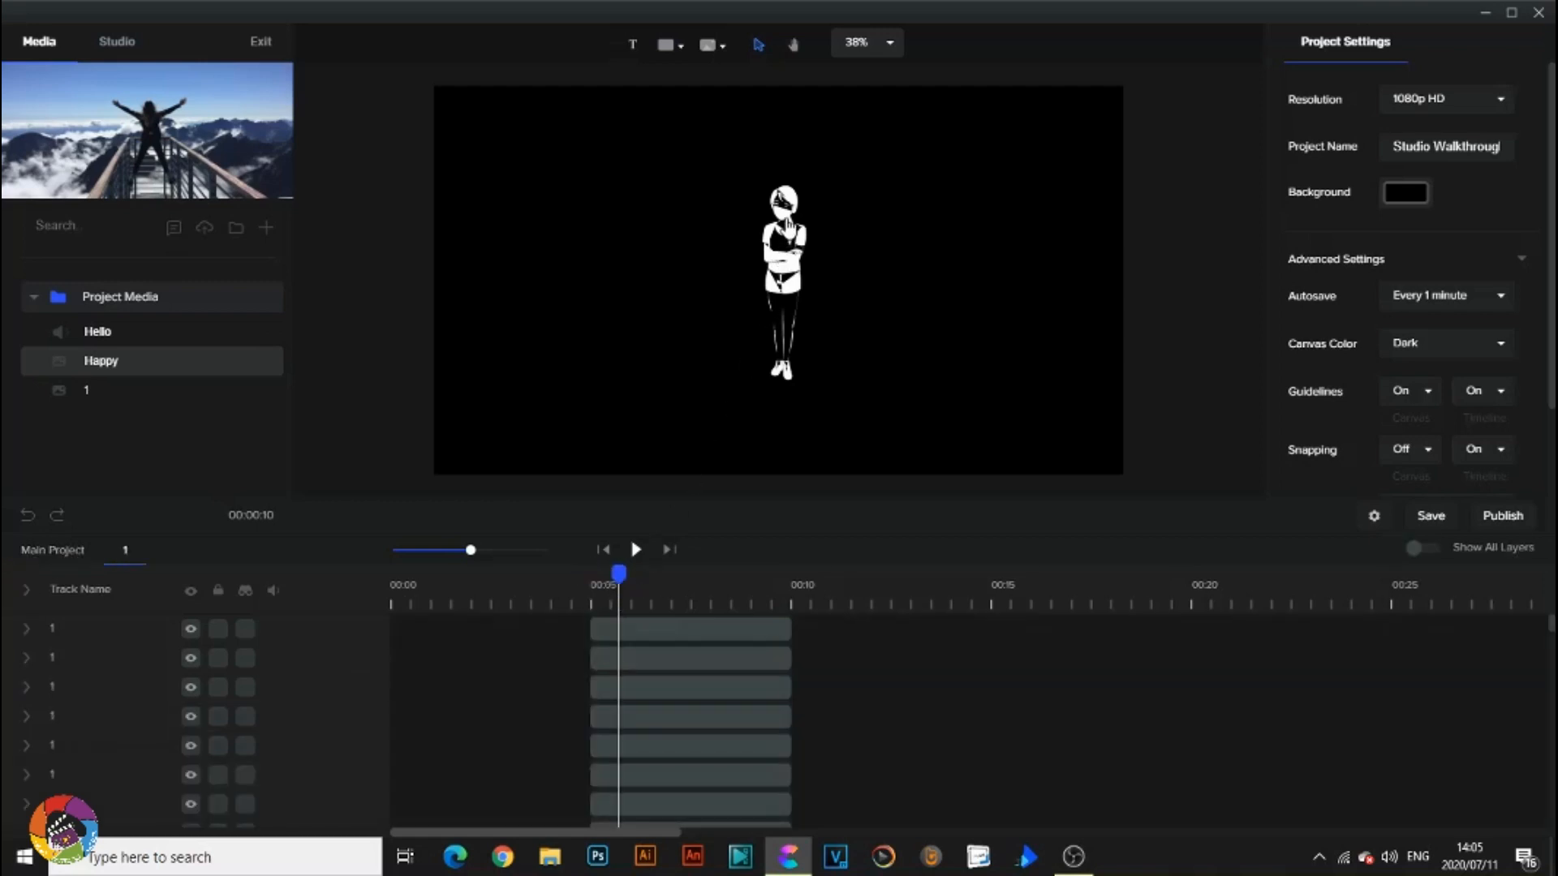
Select the woman figure's waist and head elements in turn and look through the composition's individual layers.
left_click(769, 285)
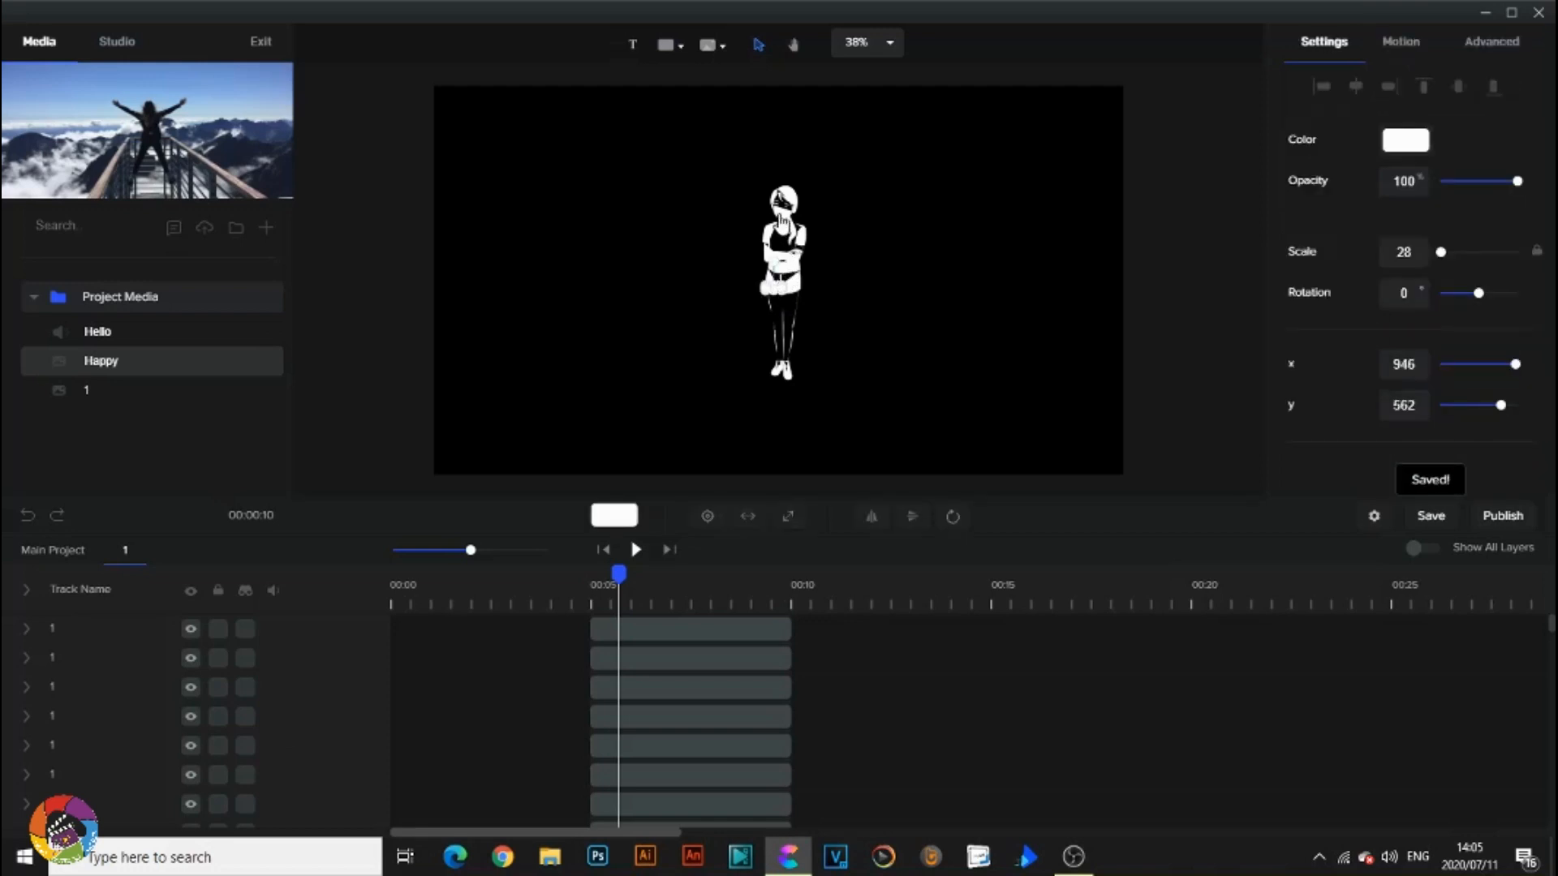
left_click(780, 216)
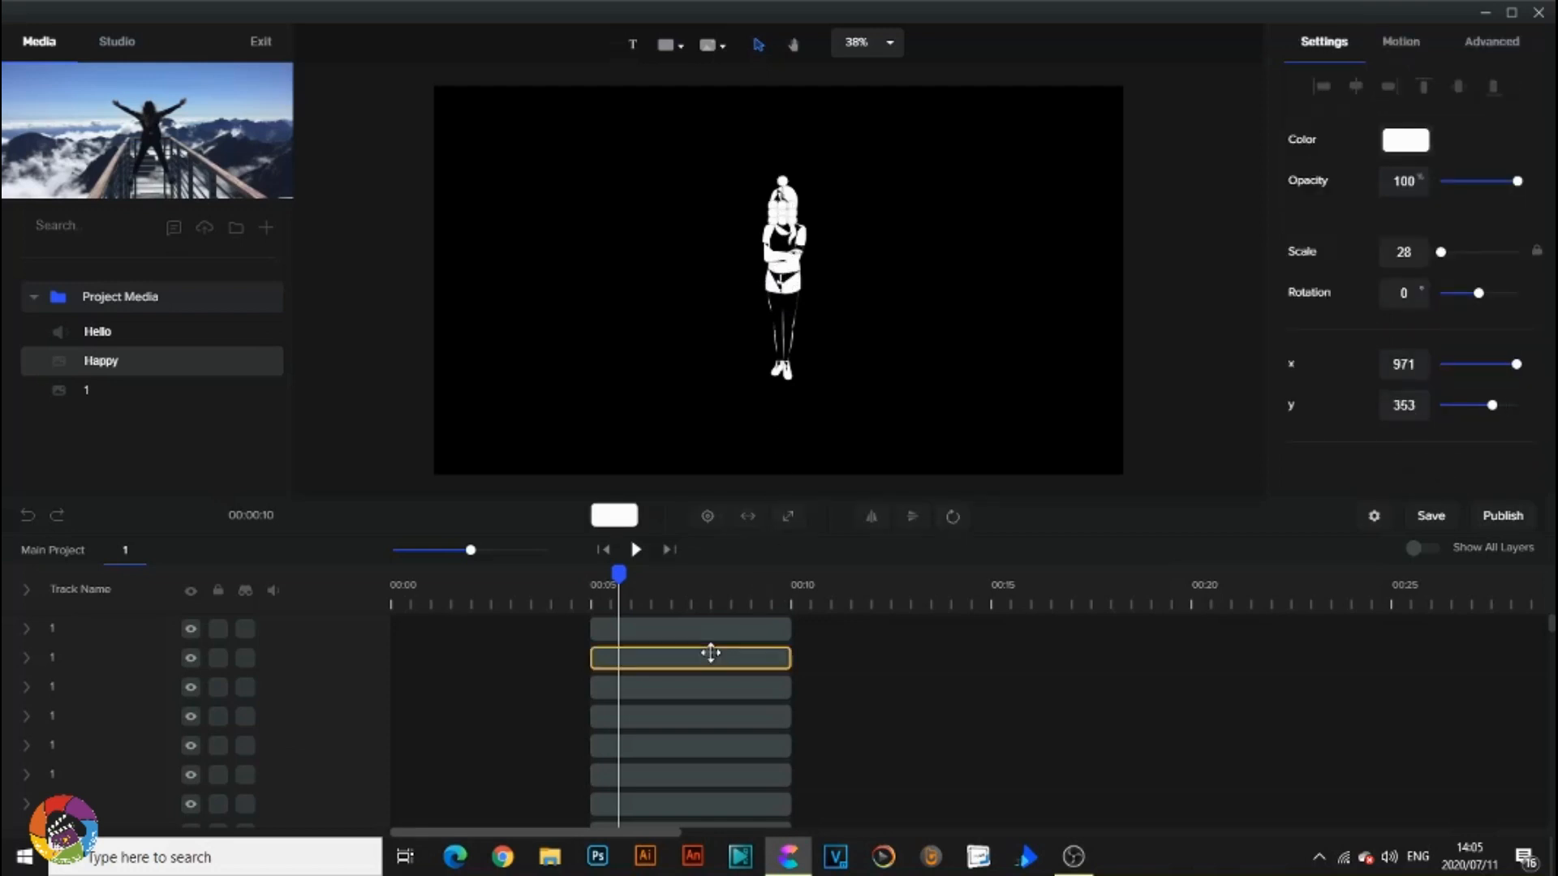
scroll(697, 653, "down", 5)
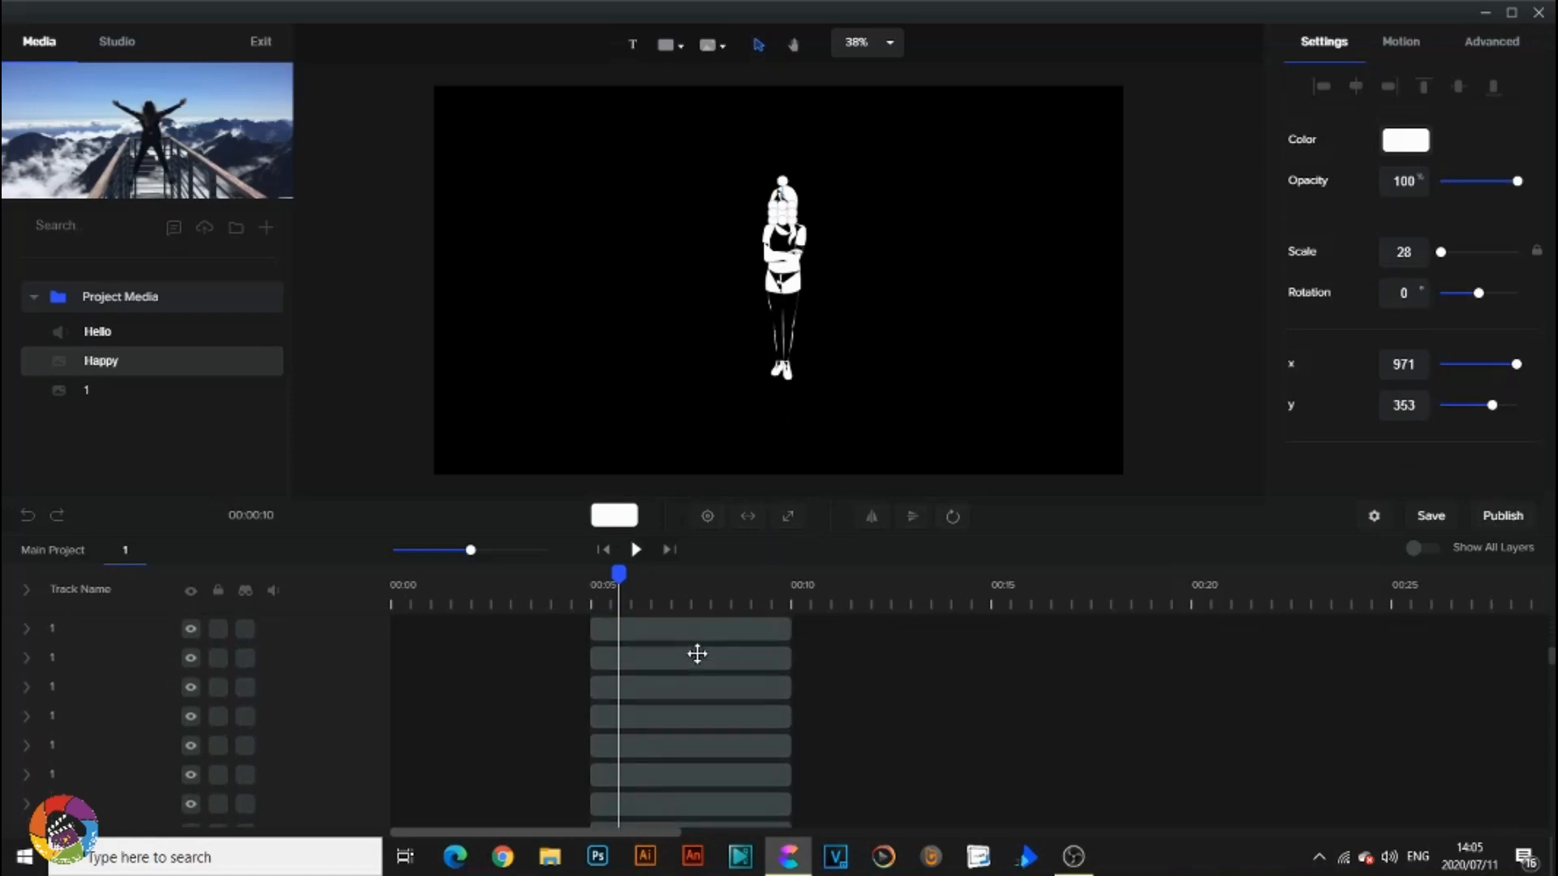
scroll(698, 654, "down", 5)
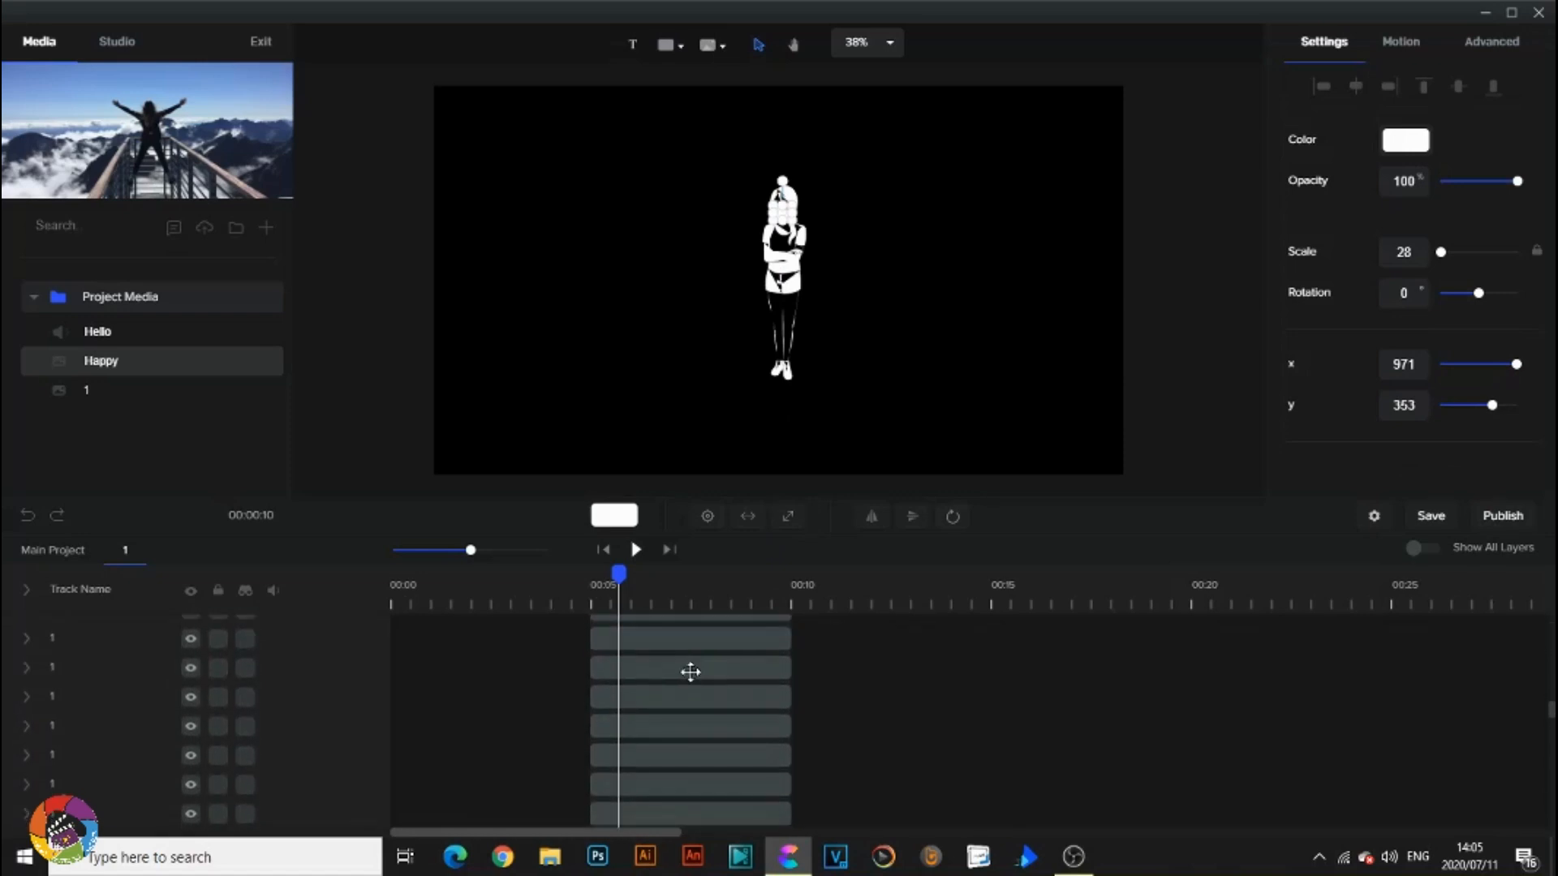
Select the woman's small face element among the composition's lower layers and set its fill color to red #F20C0C.
scroll(689, 673, "down", 5)
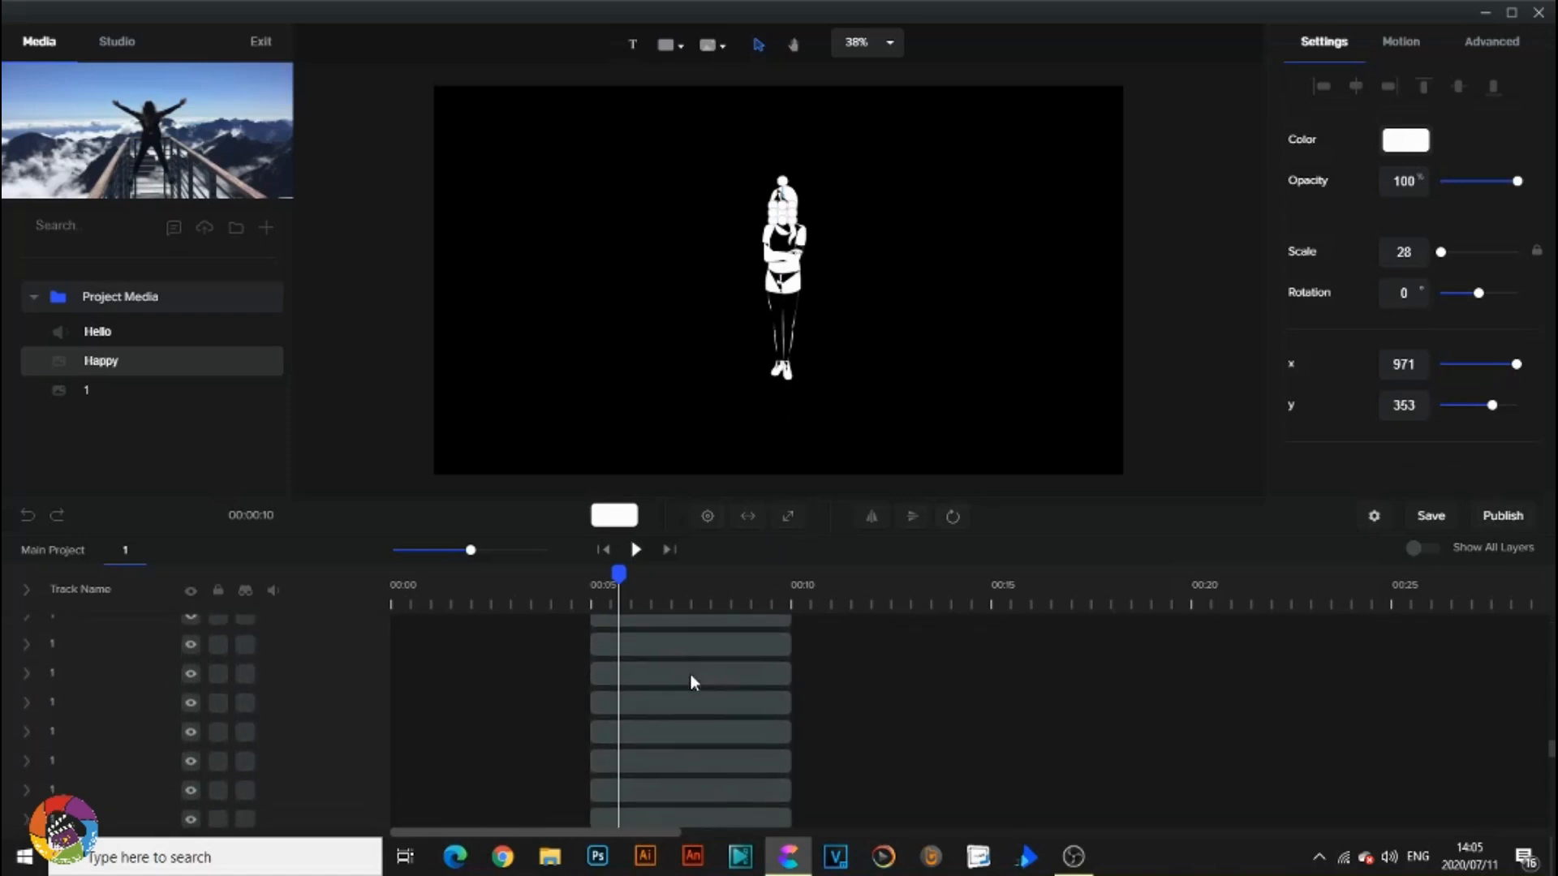
scroll(690, 674, "down", 5)
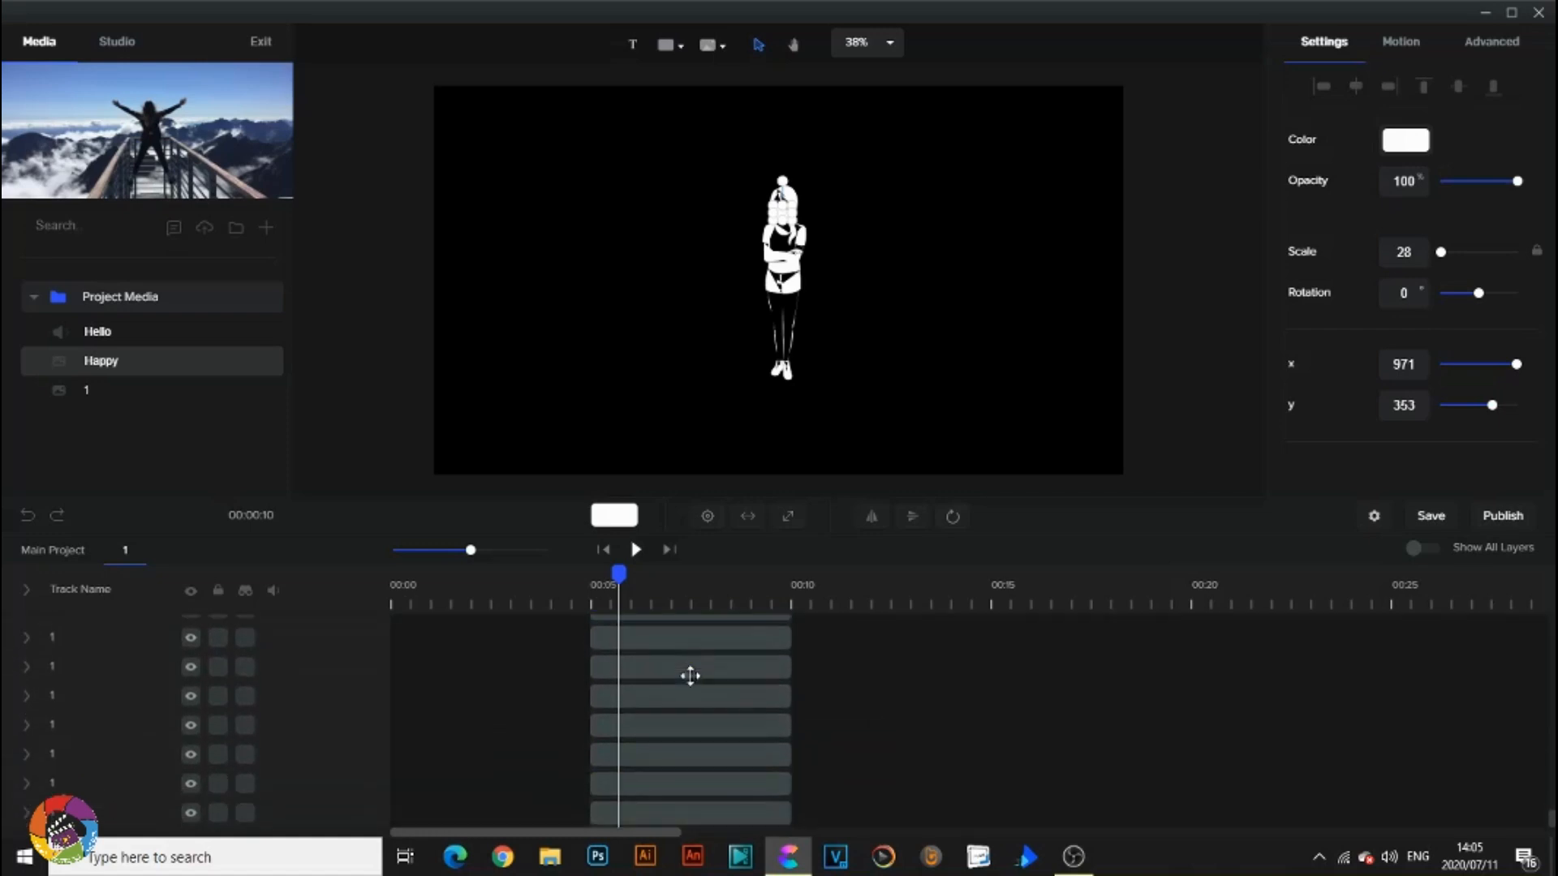
left_click(690, 673)
left_click_drag(689, 675, 673, 707)
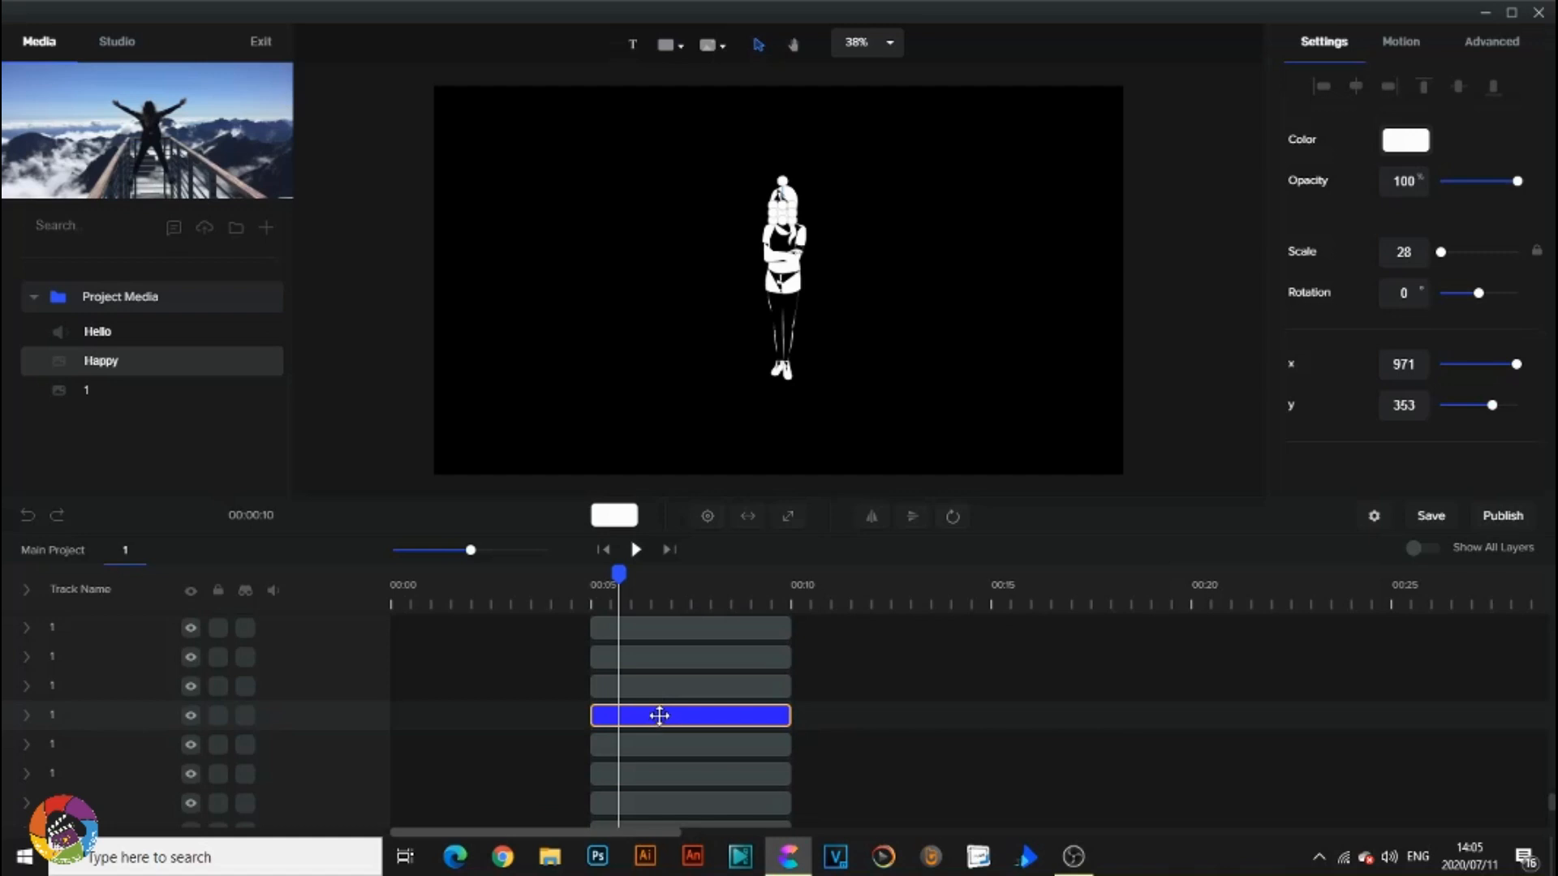
left_click(1396, 145)
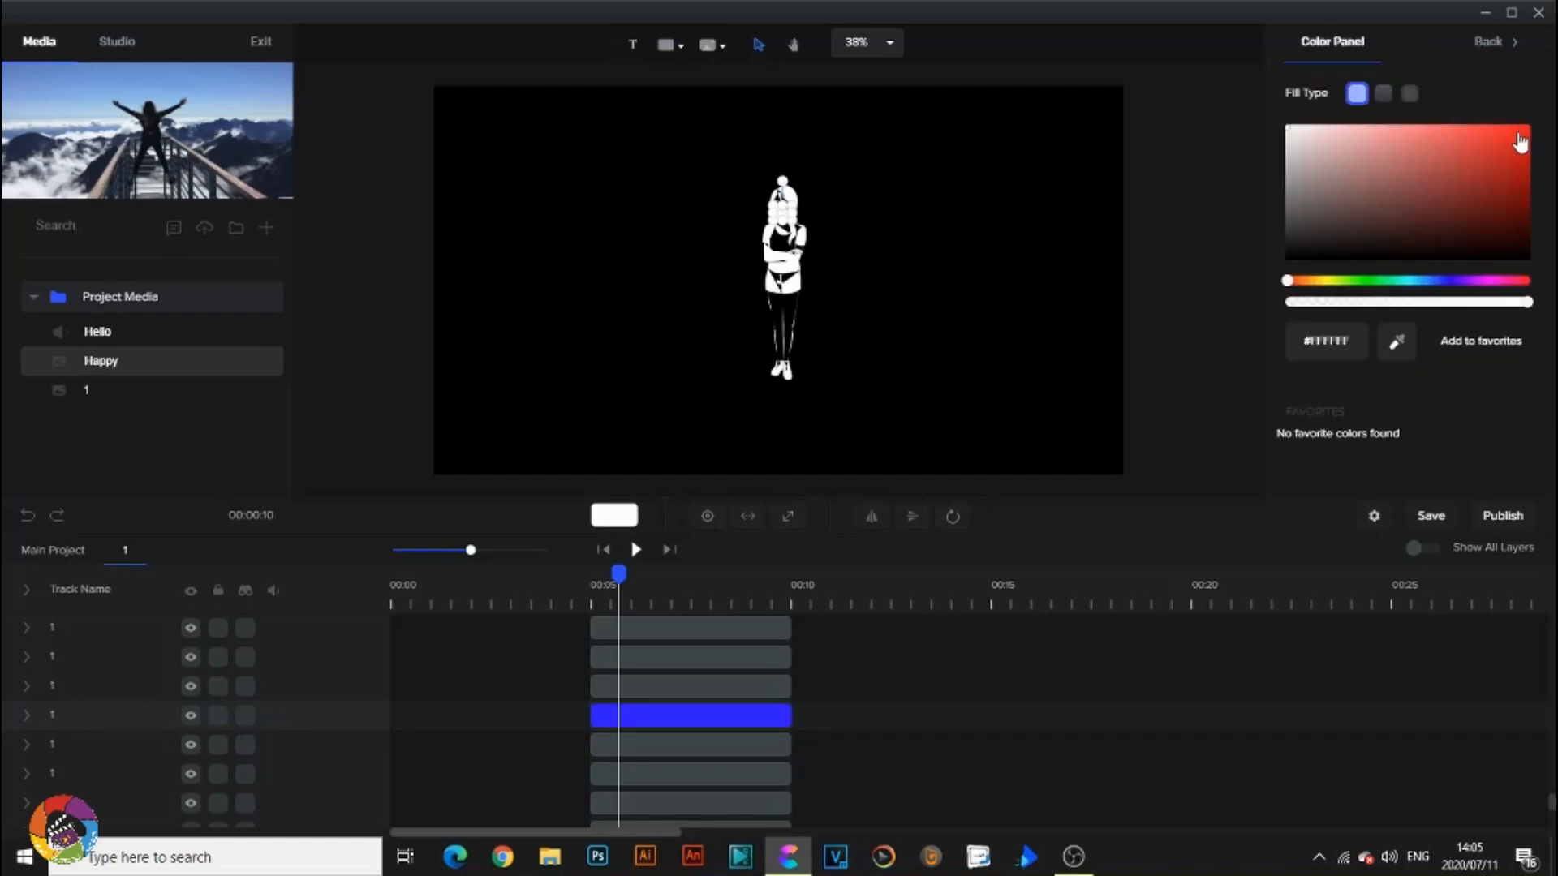
left_click(1518, 135)
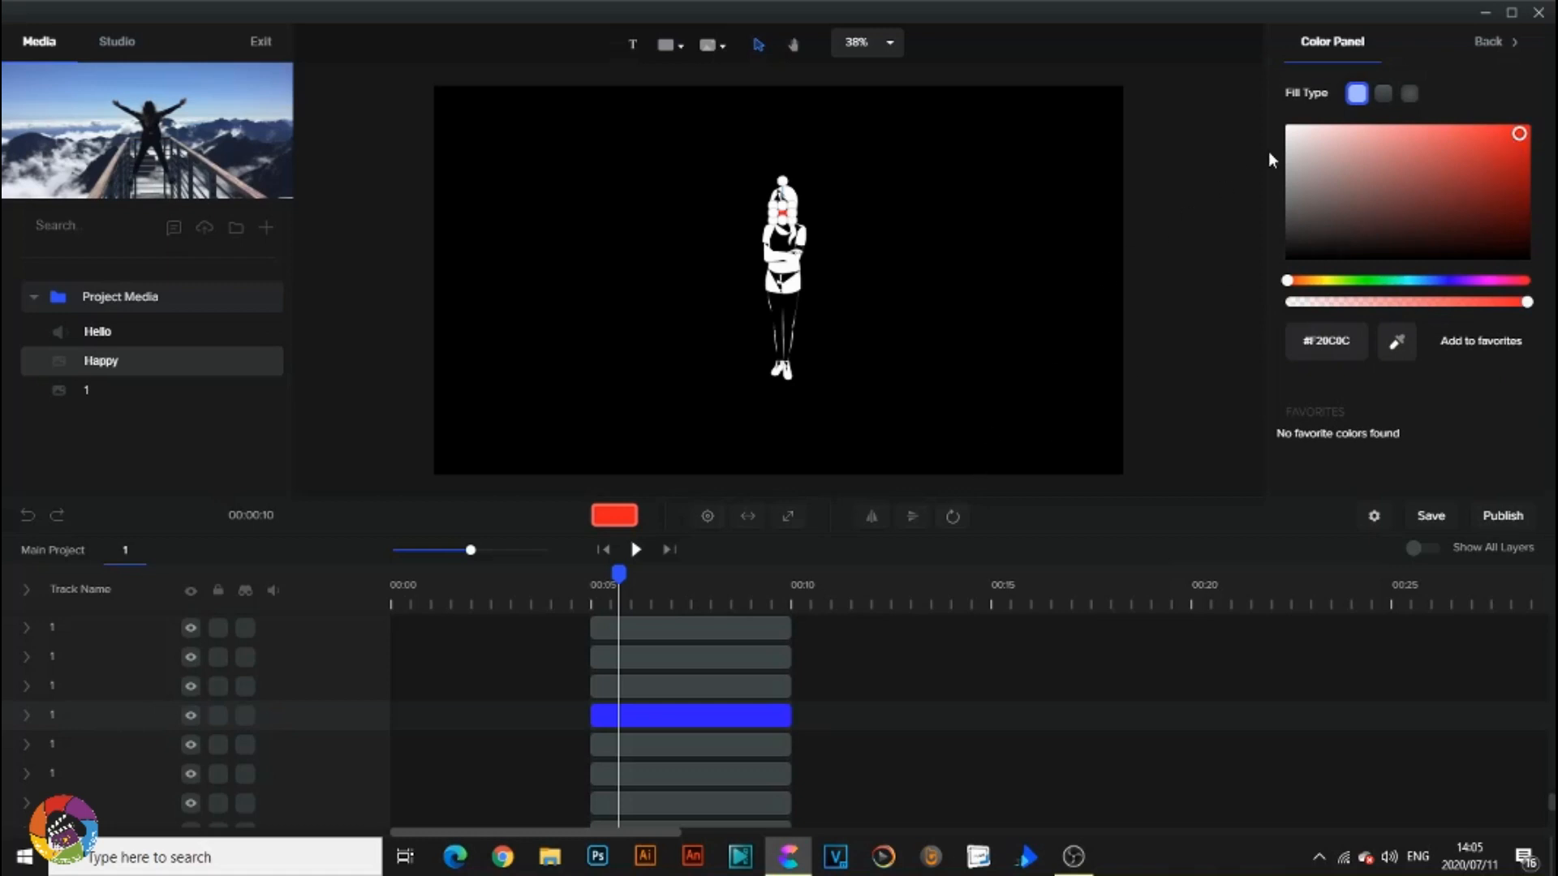
left_click(1480, 44)
Apply the Slide Left exit and Slide Left entrance animations to the red face element and play the composition.
left_click(1401, 44)
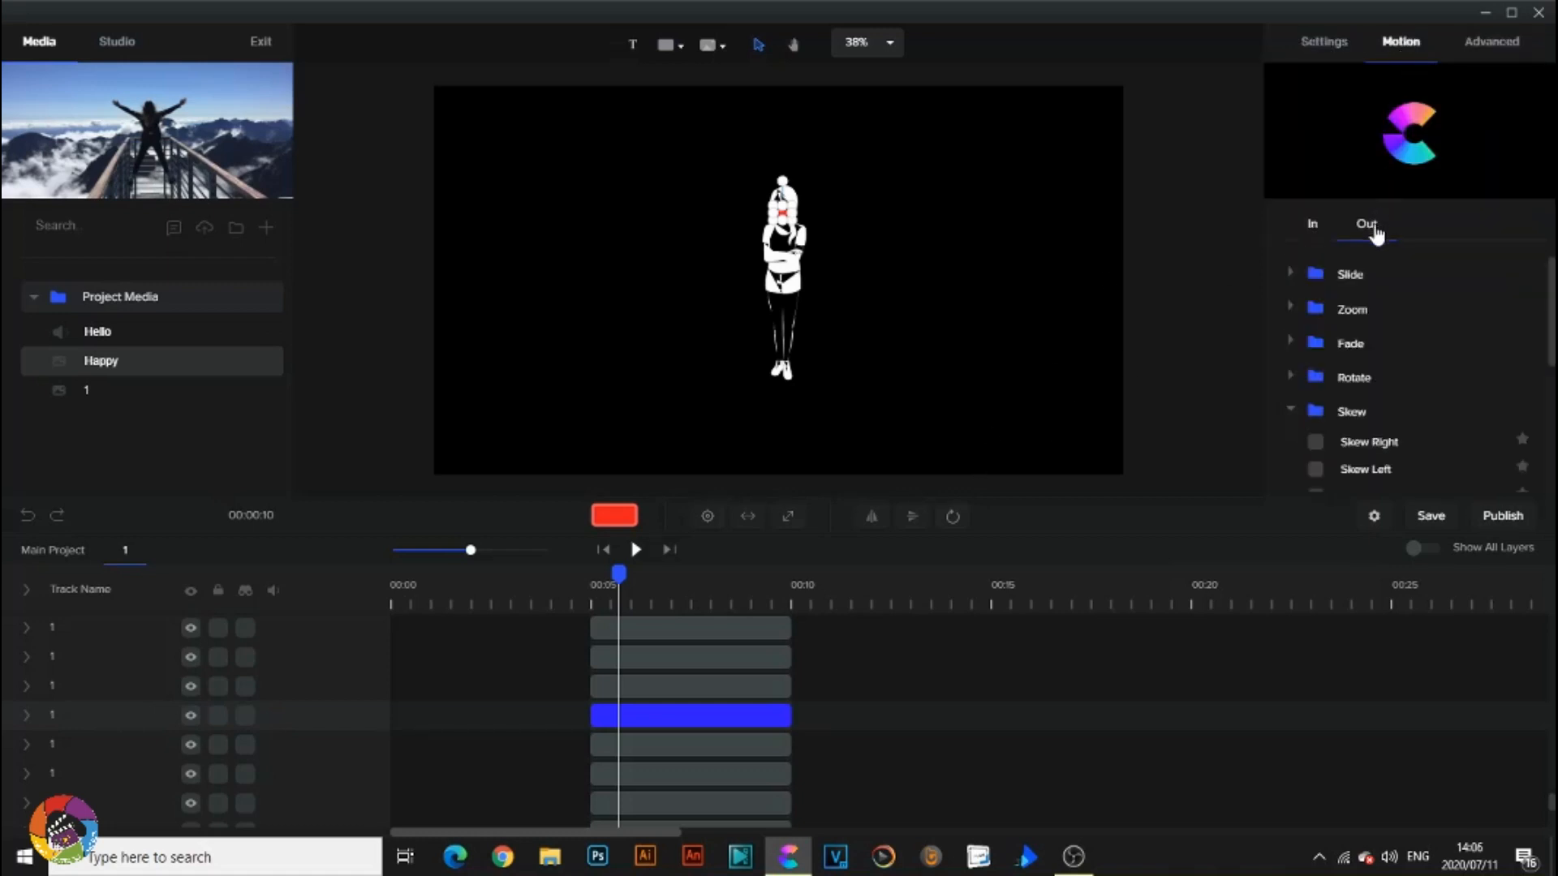
left_click(1291, 274)
left_click(1315, 333)
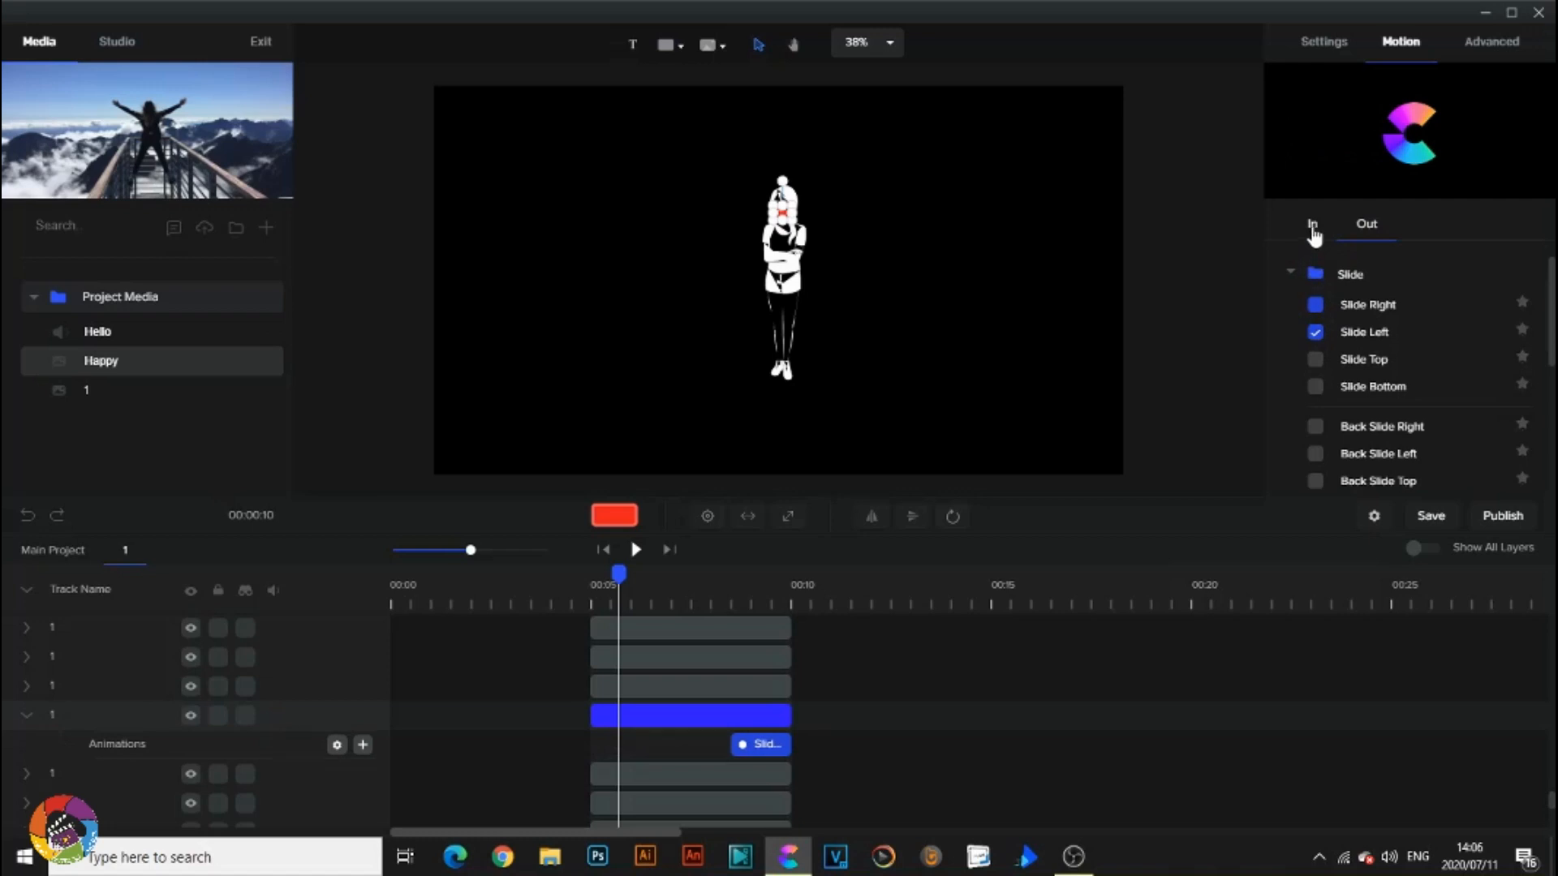
left_click(1312, 224)
left_click(1316, 307)
left_click(1315, 332)
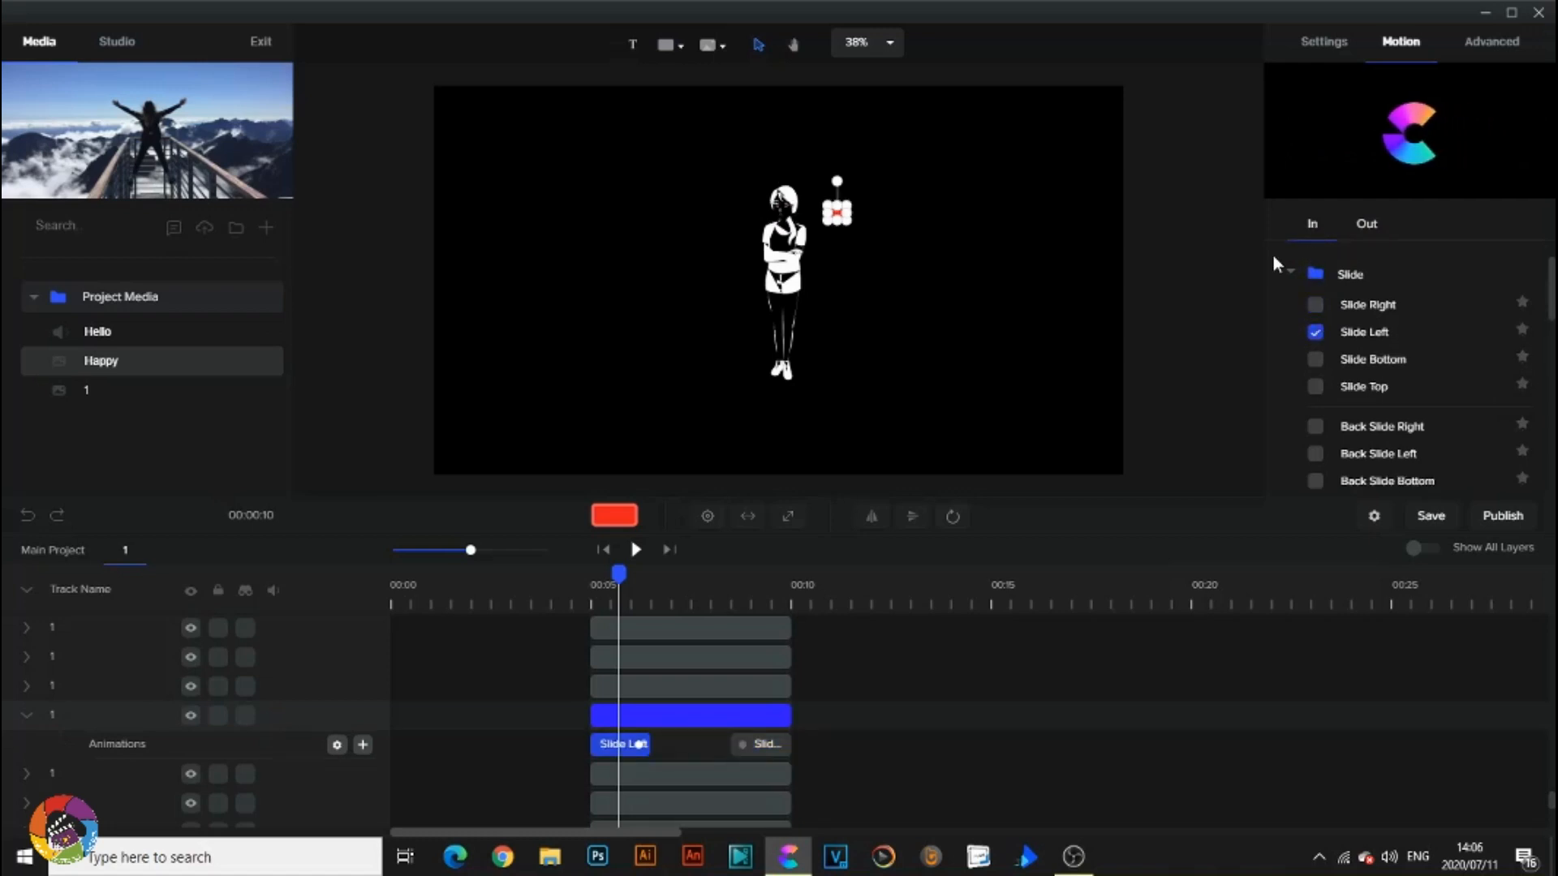
left_click_drag(619, 568, 589, 568)
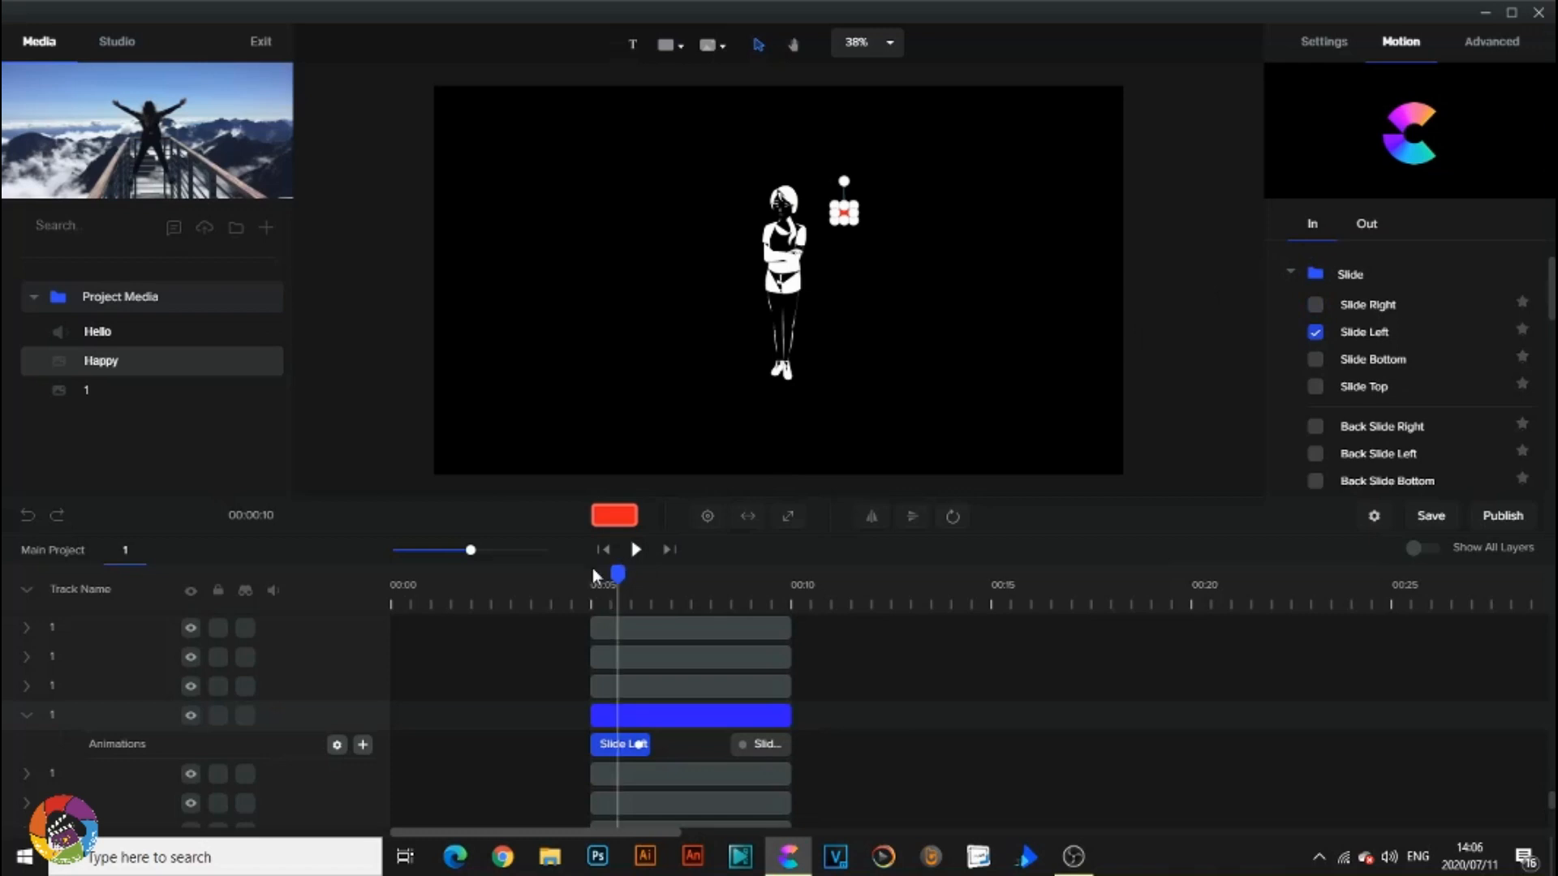
left_click(638, 551)
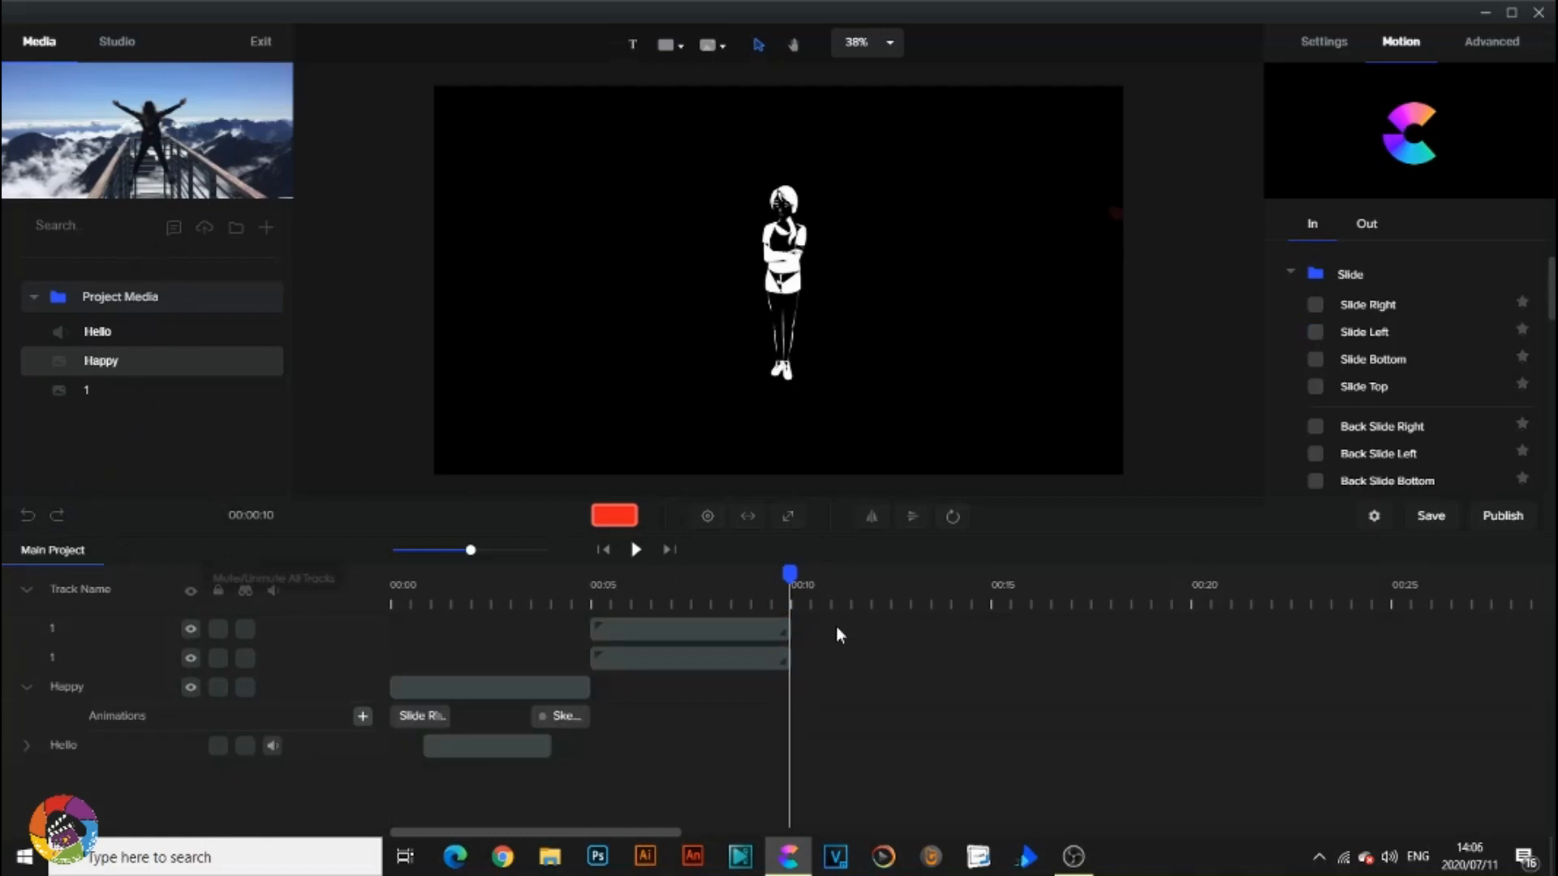
Save the project and delete the lower of the two clips named 1 from the main timeline.
key("ctrl+s")
left_click(643, 657)
left_click(715, 654)
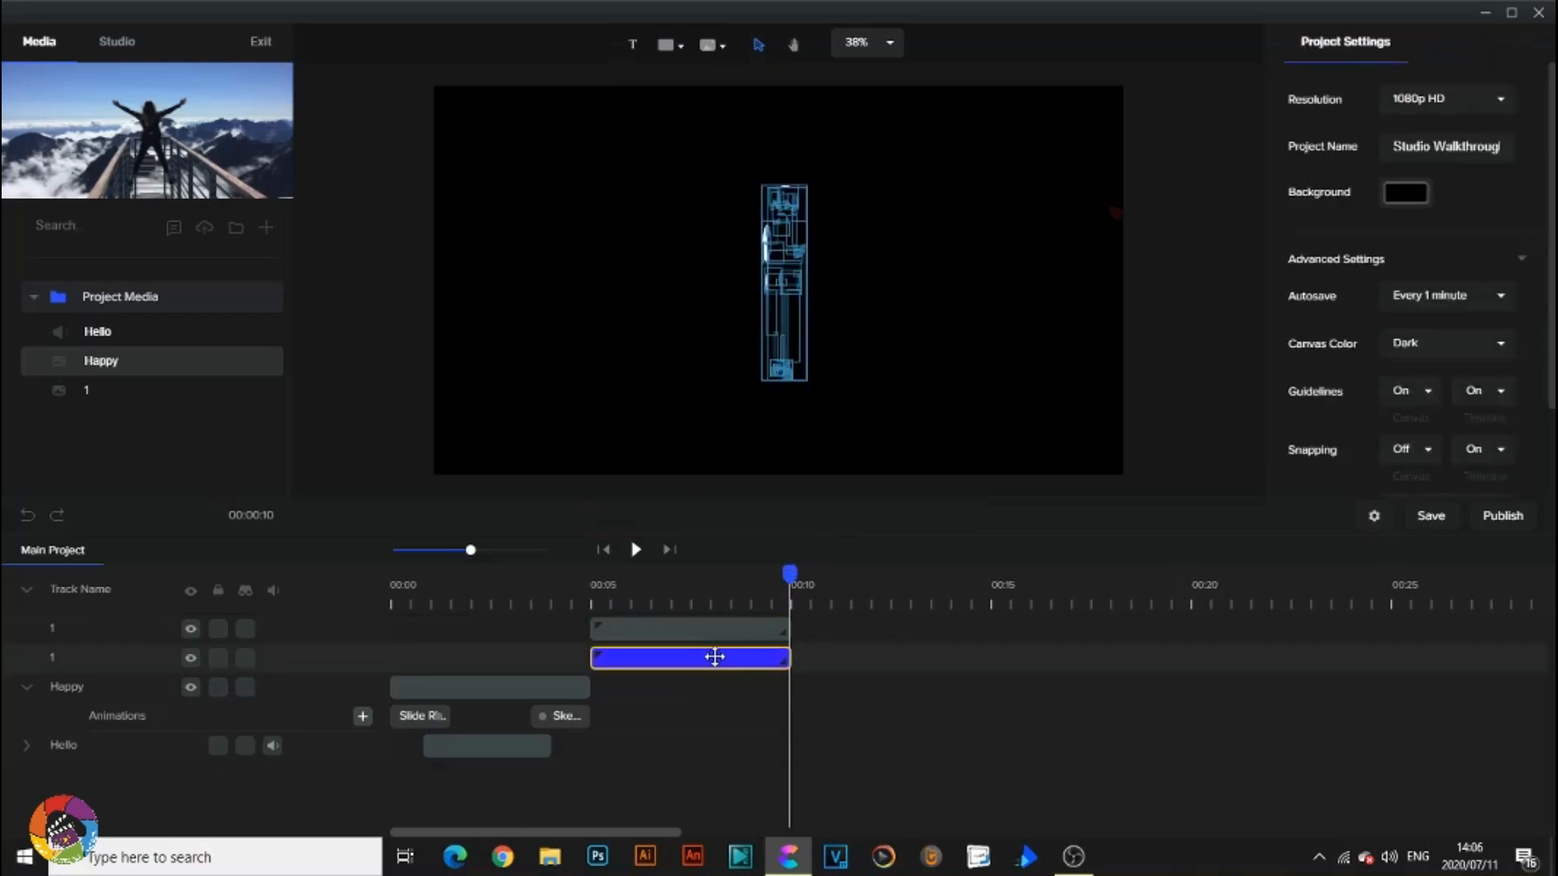
left_click(707, 631)
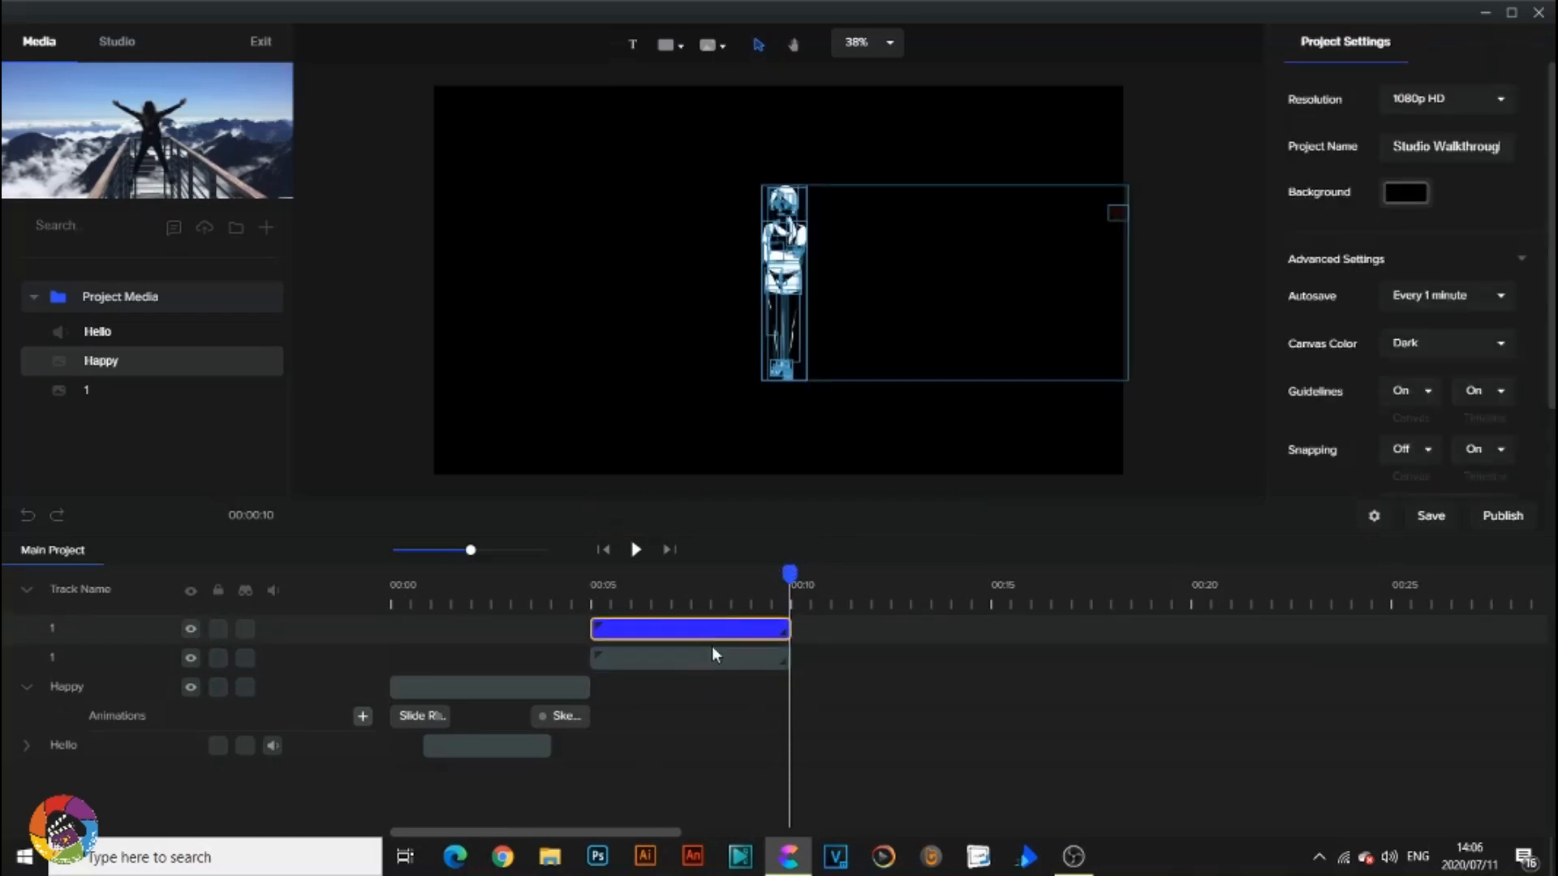
left_click(711, 662)
right_click(711, 662)
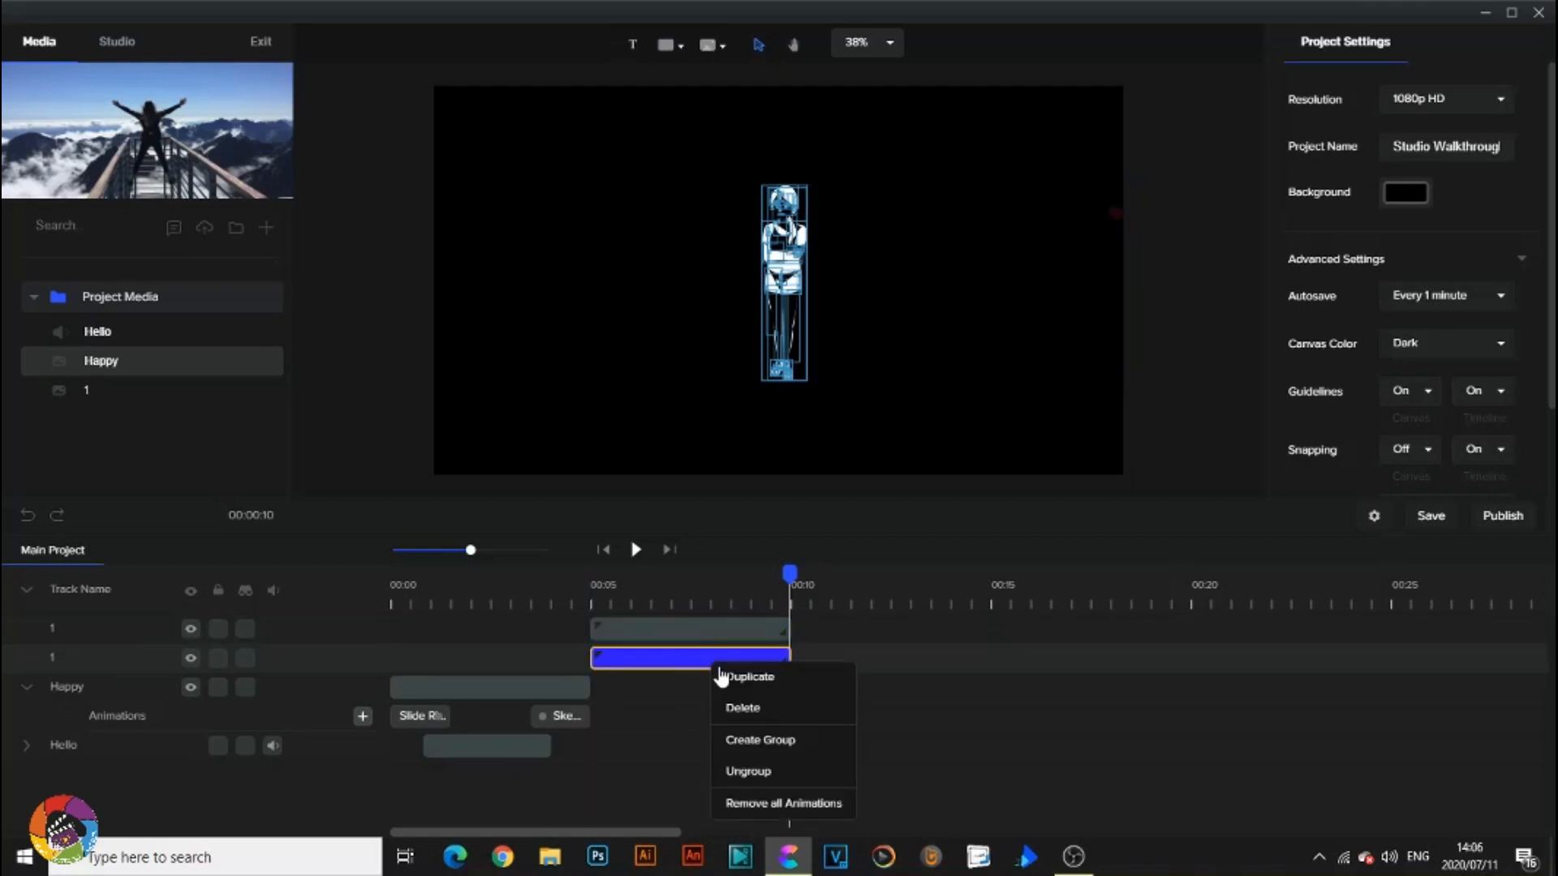
left_click(758, 705)
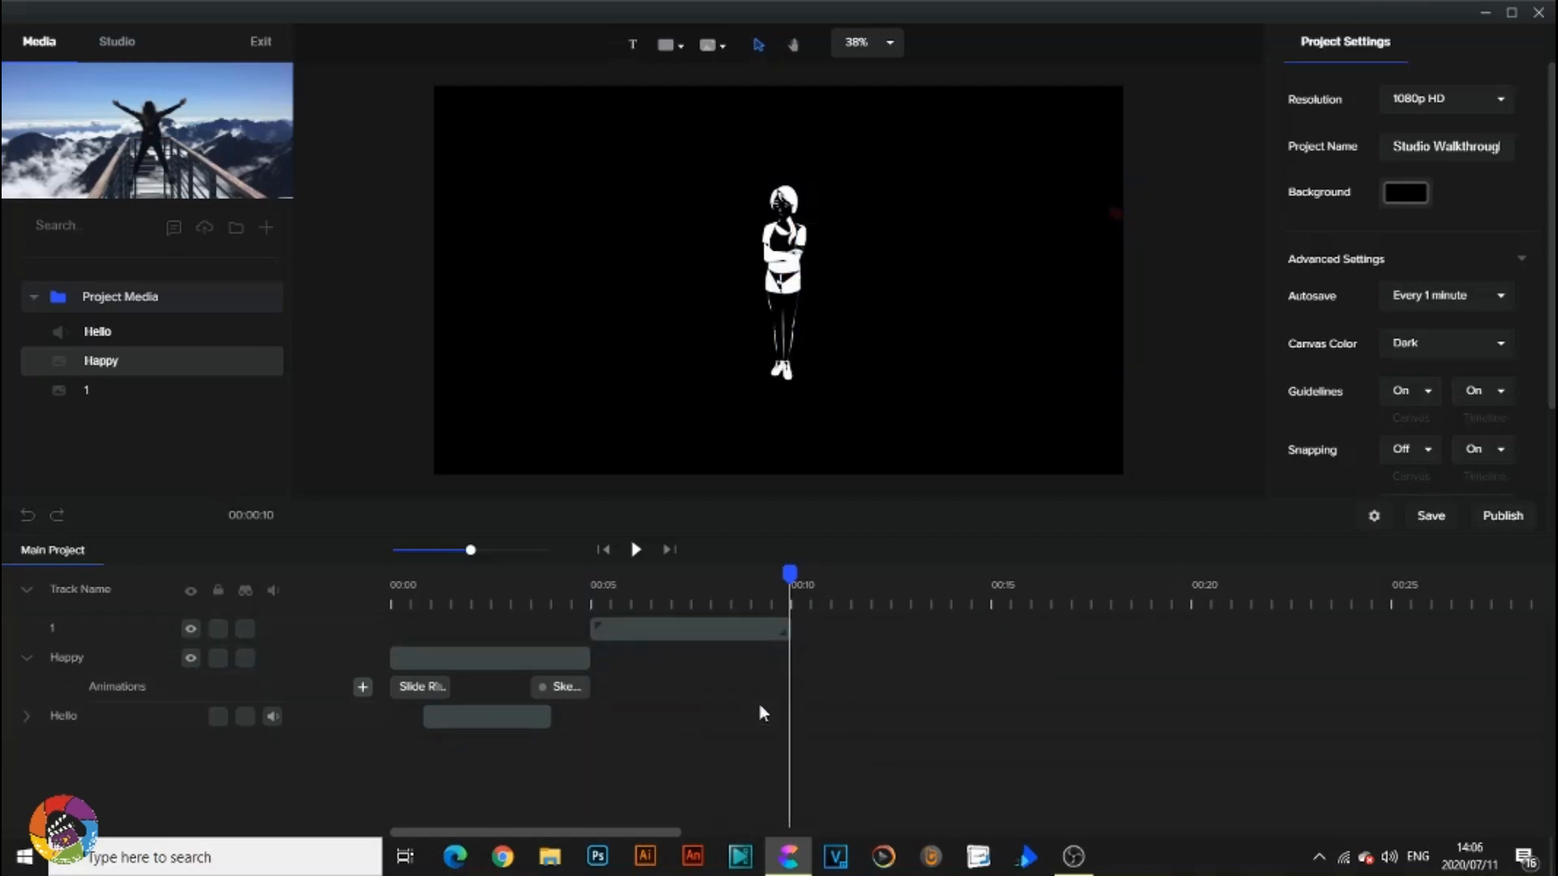
Play the main project from just before the 5-second mark to preview the remaining composition clip.
left_click_drag(792, 571, 580, 572)
left_click(636, 550)
Add a text layer starting just after the 10-second mark, reading "I love Create Studio".
left_click_drag(786, 568, 793, 567)
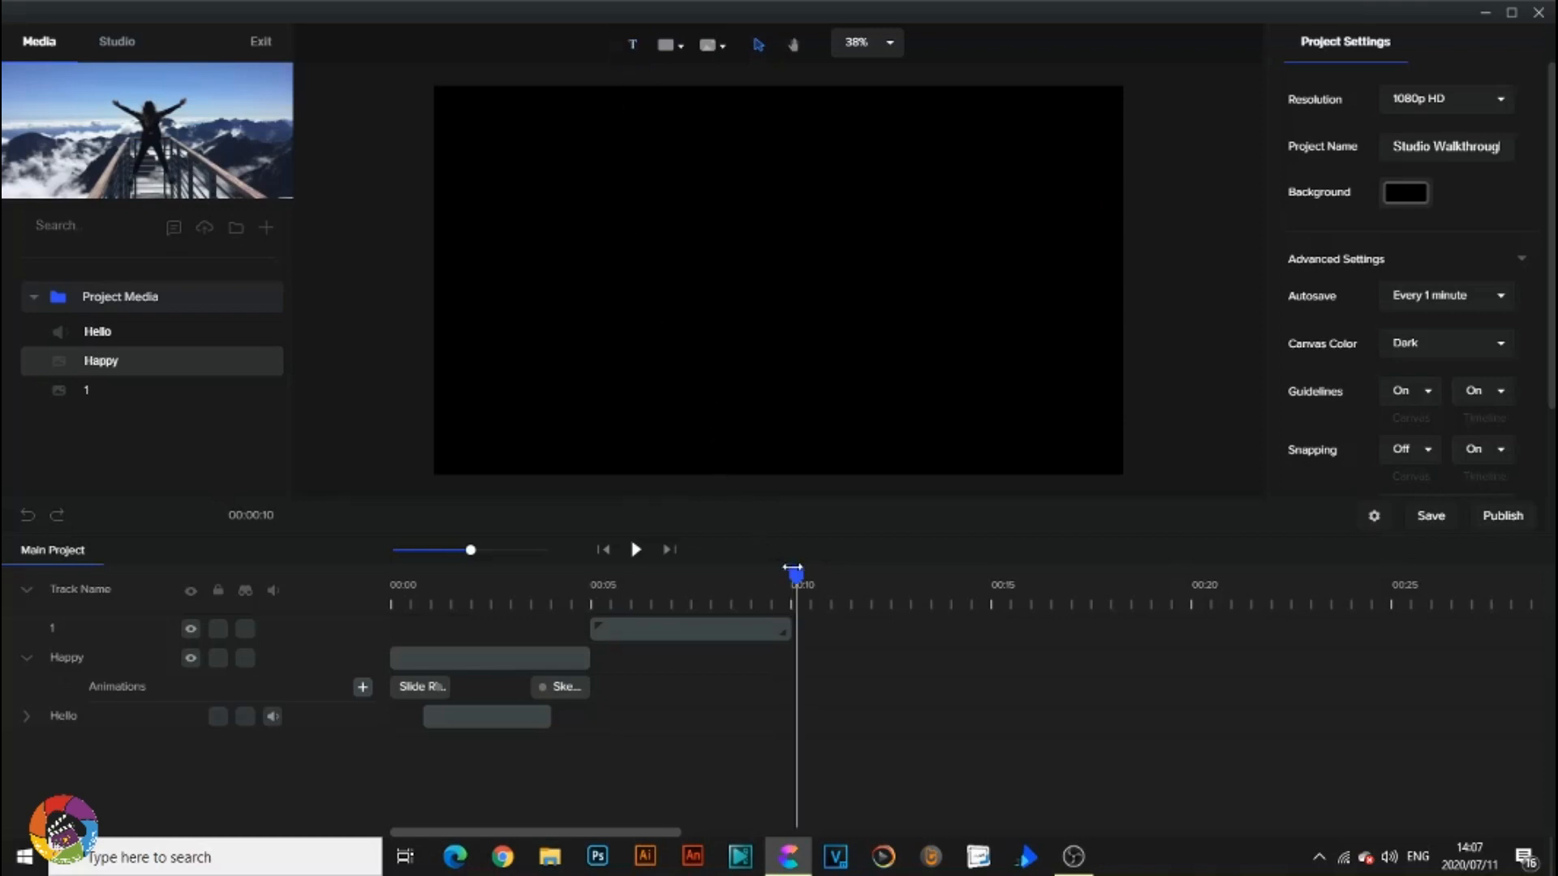
left_click(636, 44)
double_click(828, 281)
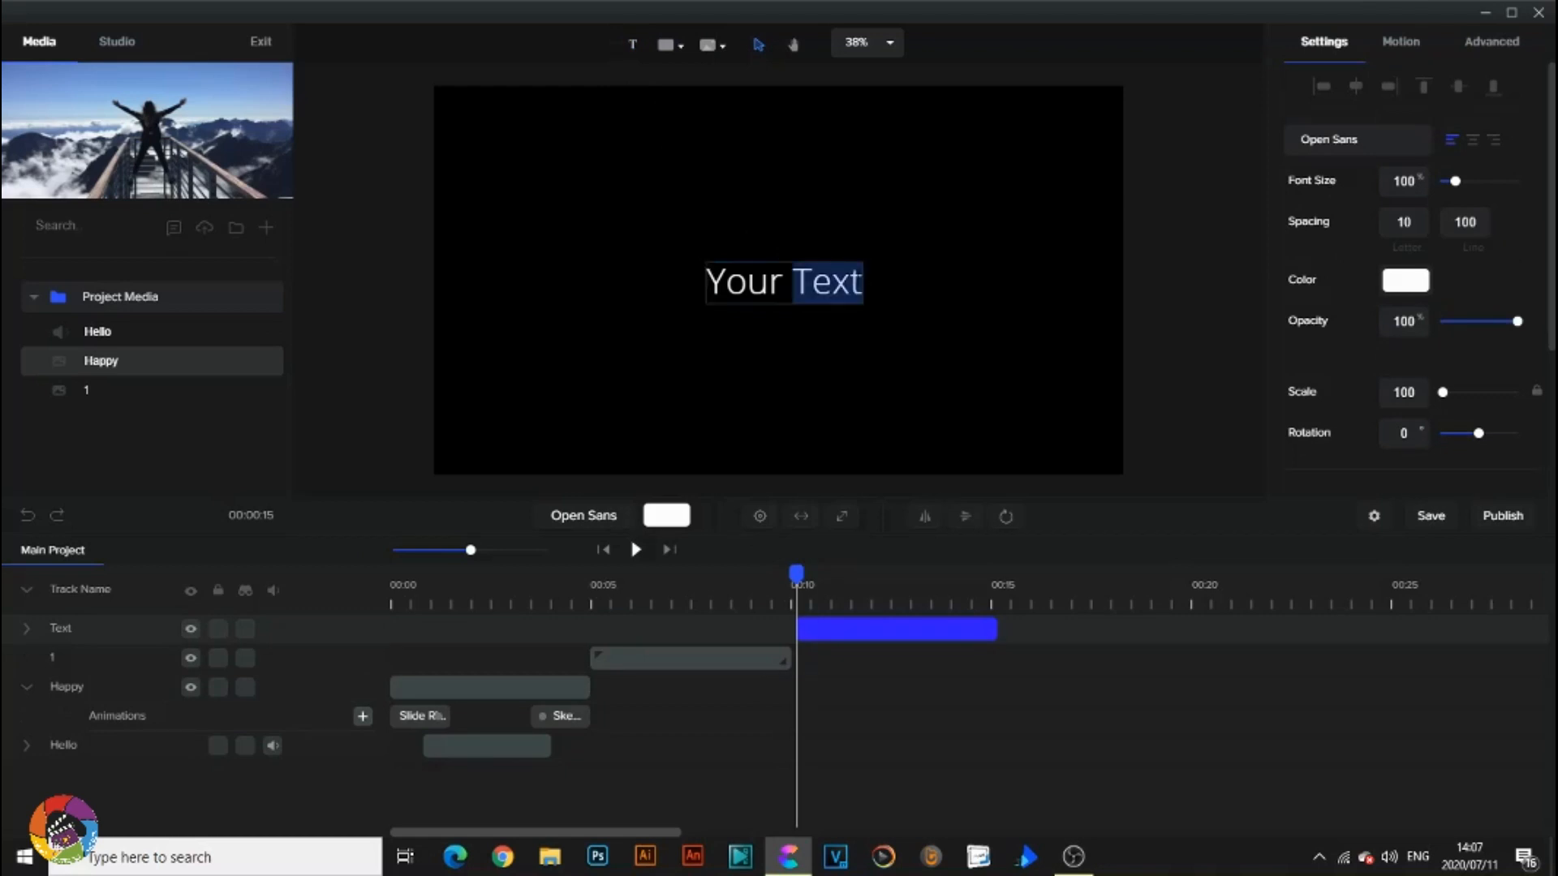
key("BackSpace")
key("BackSpace")
key("BackSpace")
key("BackSpace")
key("BackSpace")
key("BackSpace")
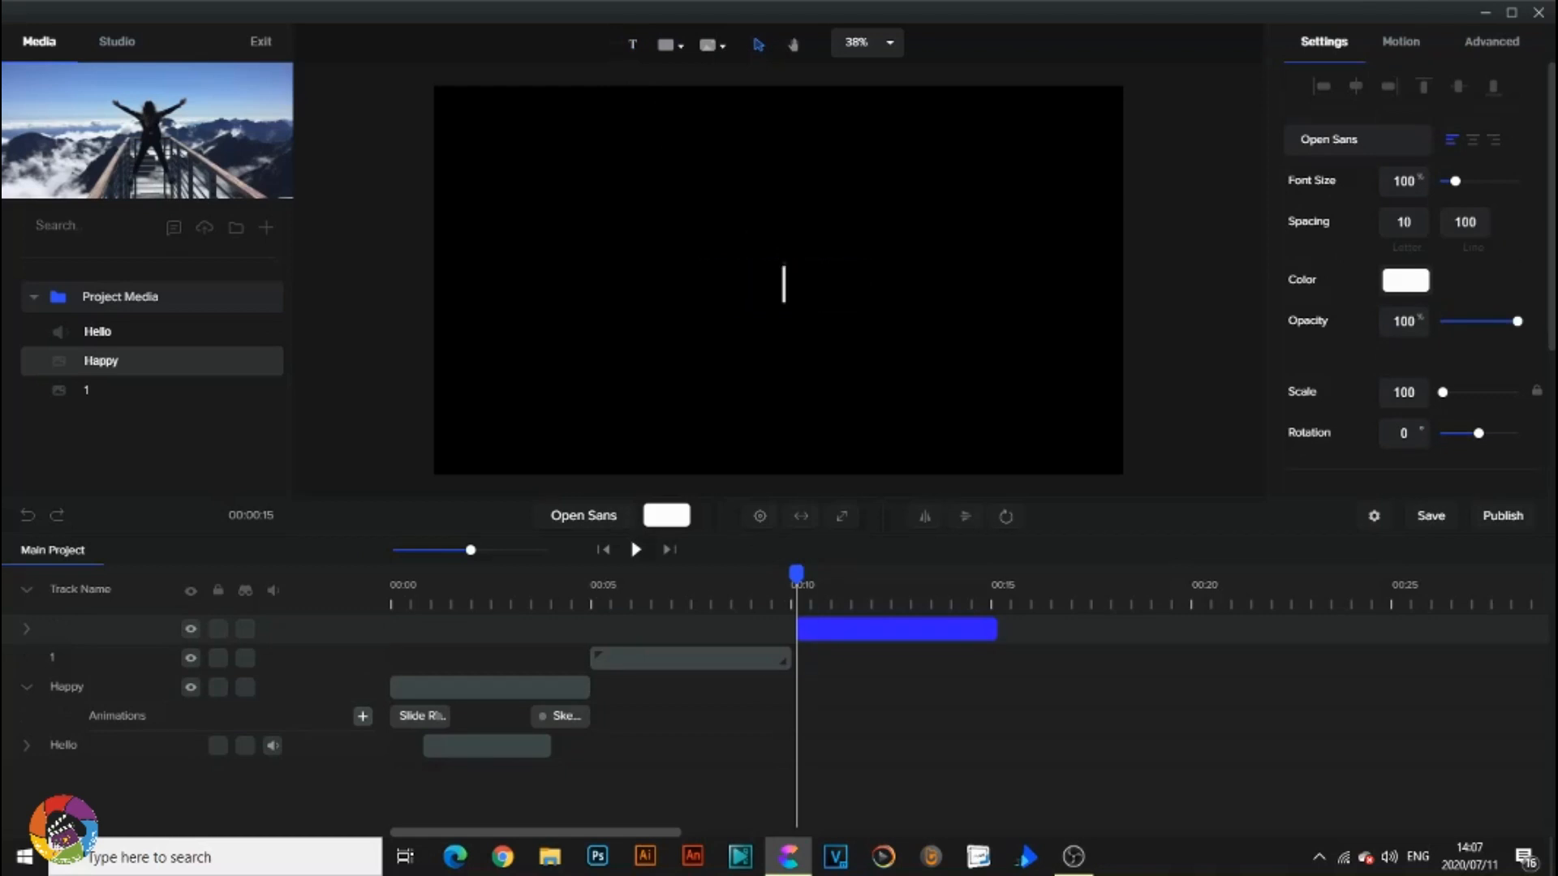
type("I love C")
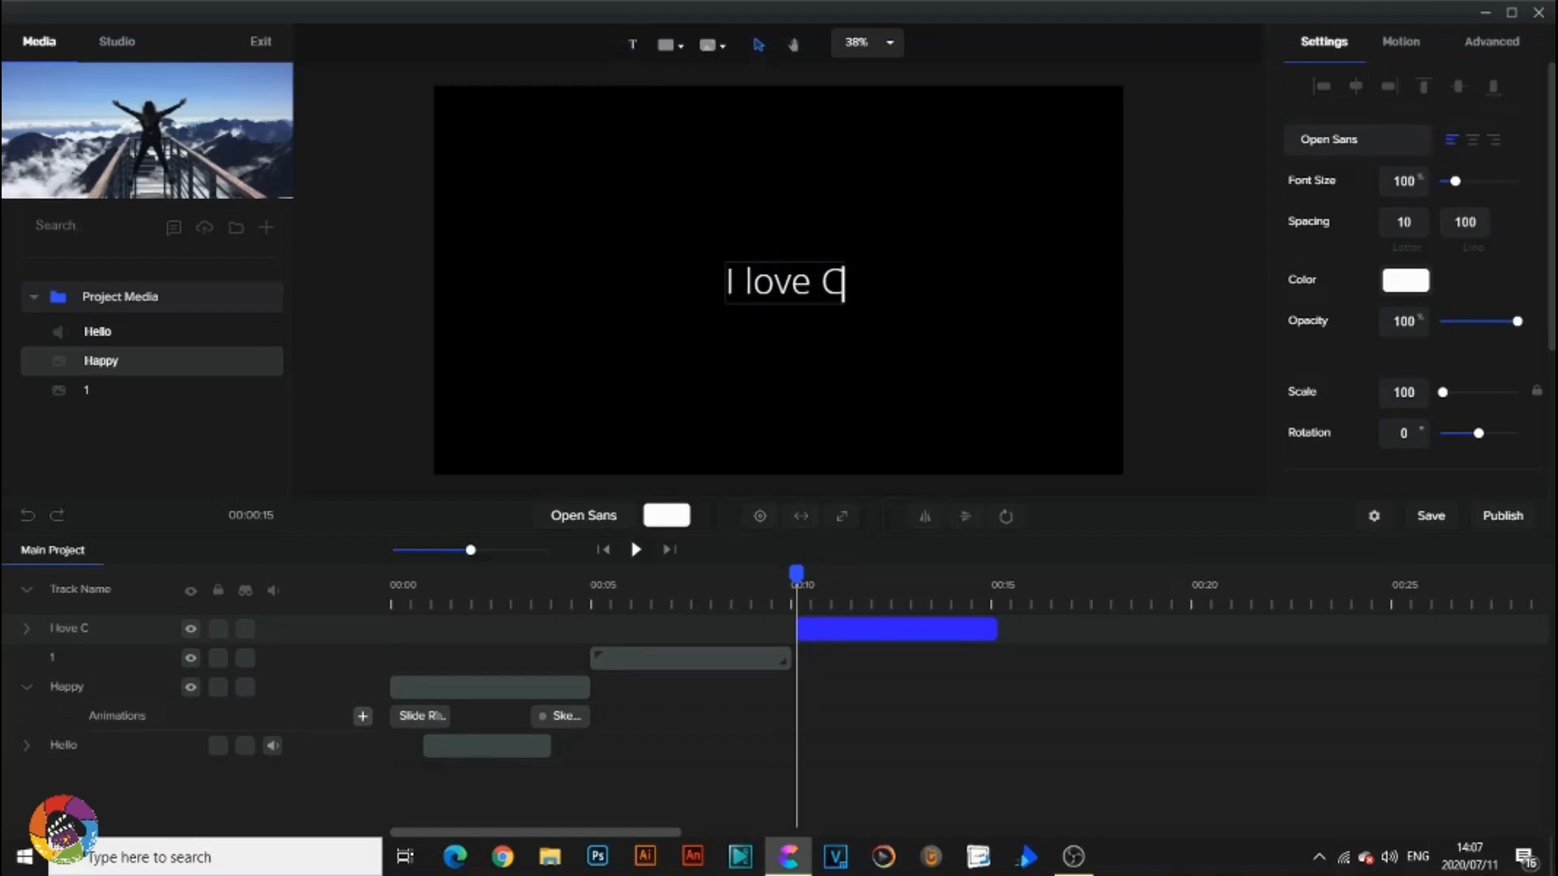
type("reate Studio")
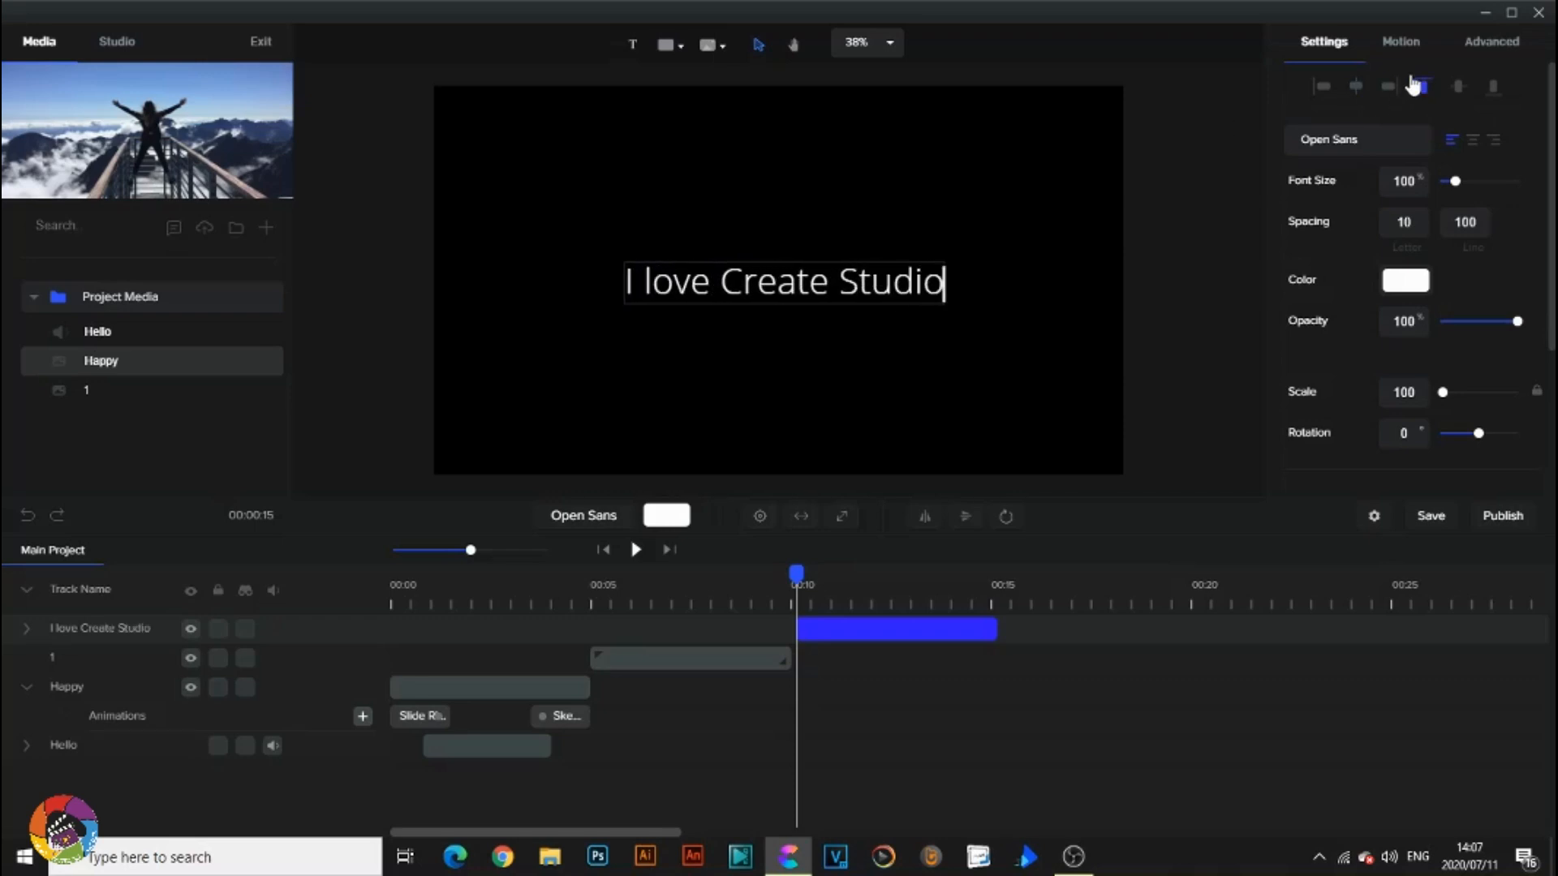
Change the font of the "I love Create Studio" text to Adriell.
left_click(1359, 140)
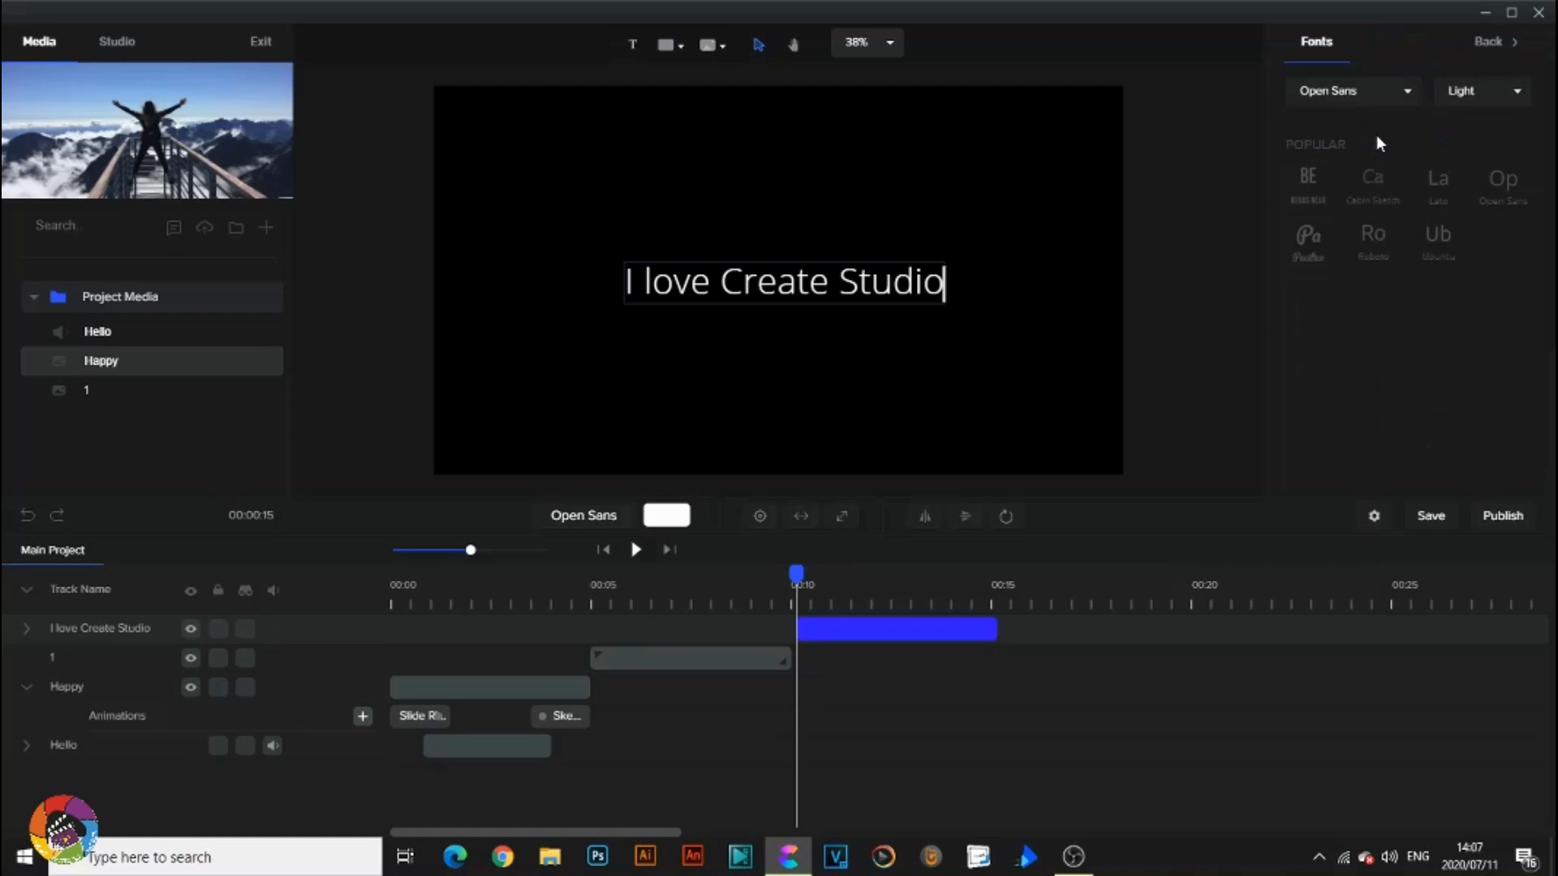
left_click(1408, 97)
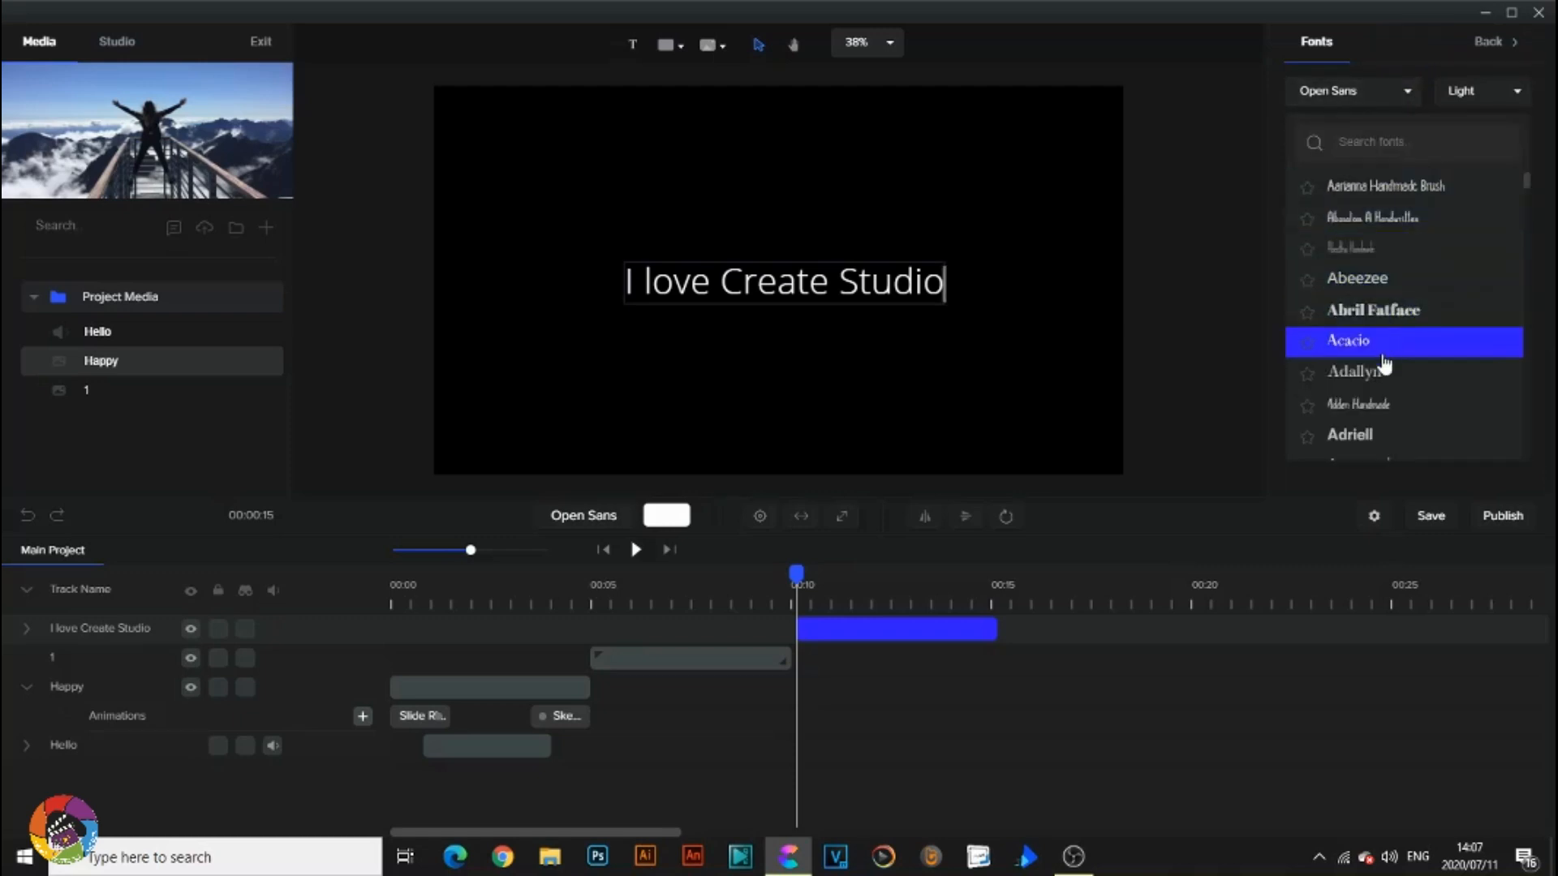
left_click(1390, 439)
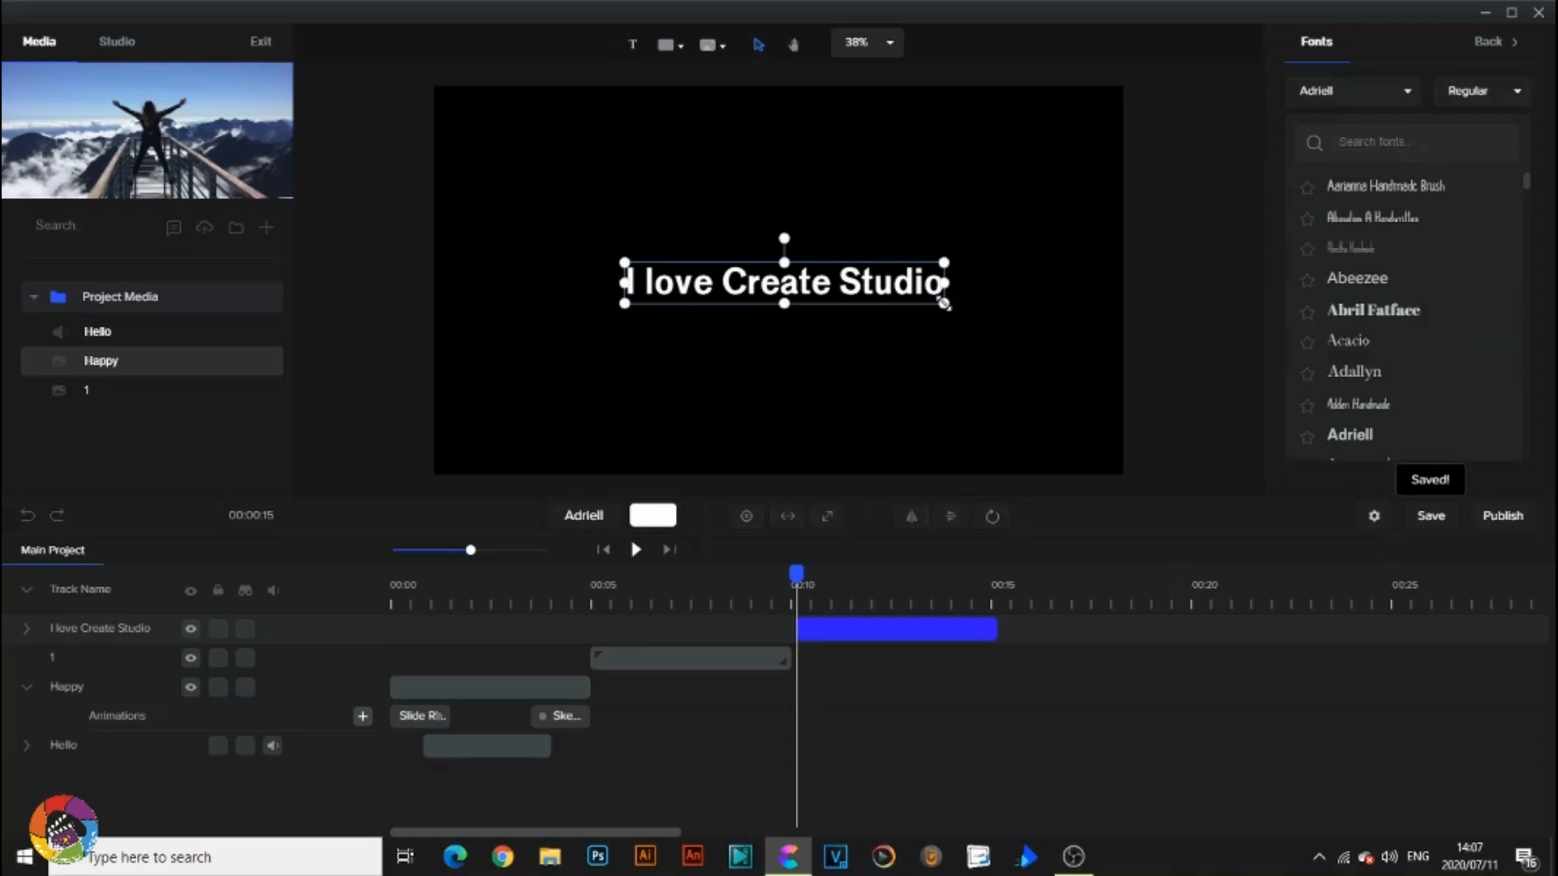
Enlarge the "I love Create Studio" text to a scale of about 190 and center it on the canvas.
left_click_drag(945, 305, 903, 275)
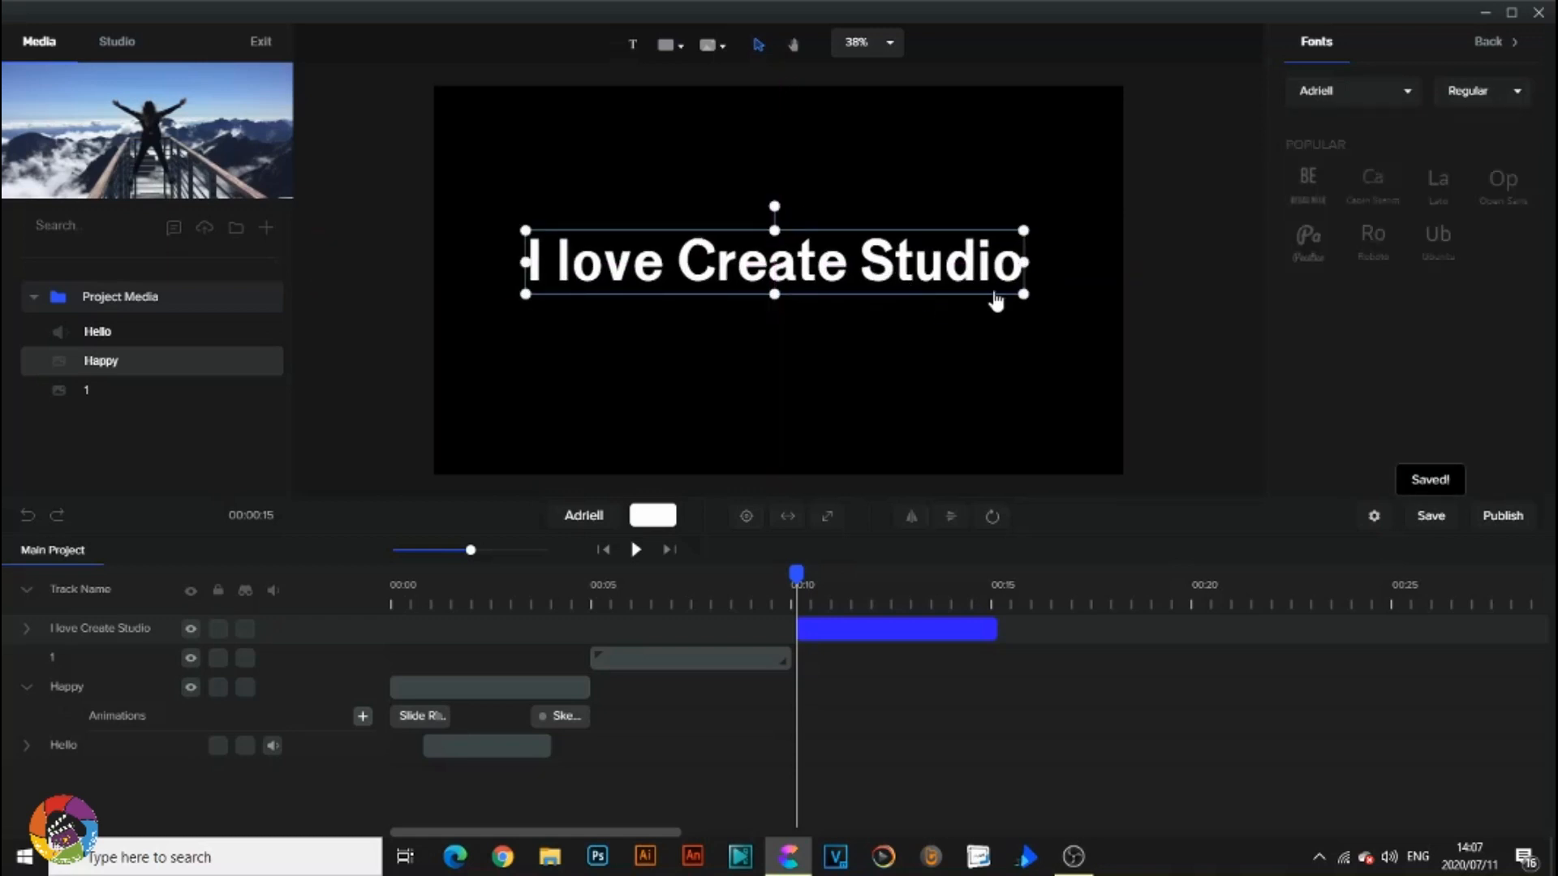
left_click_drag(1027, 300, 977, 297)
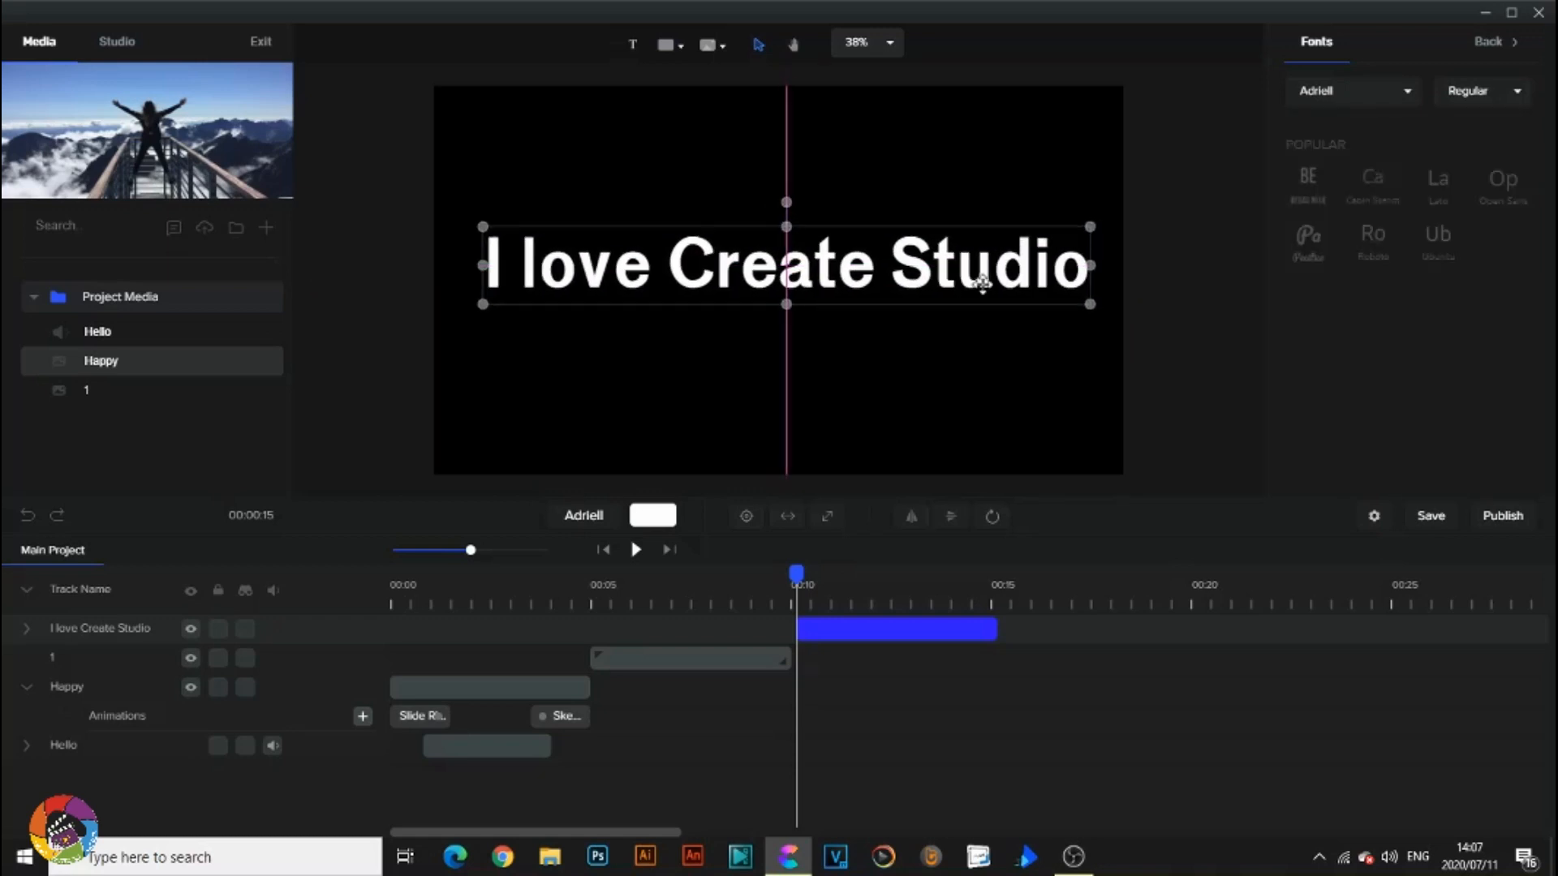
left_click(747, 516)
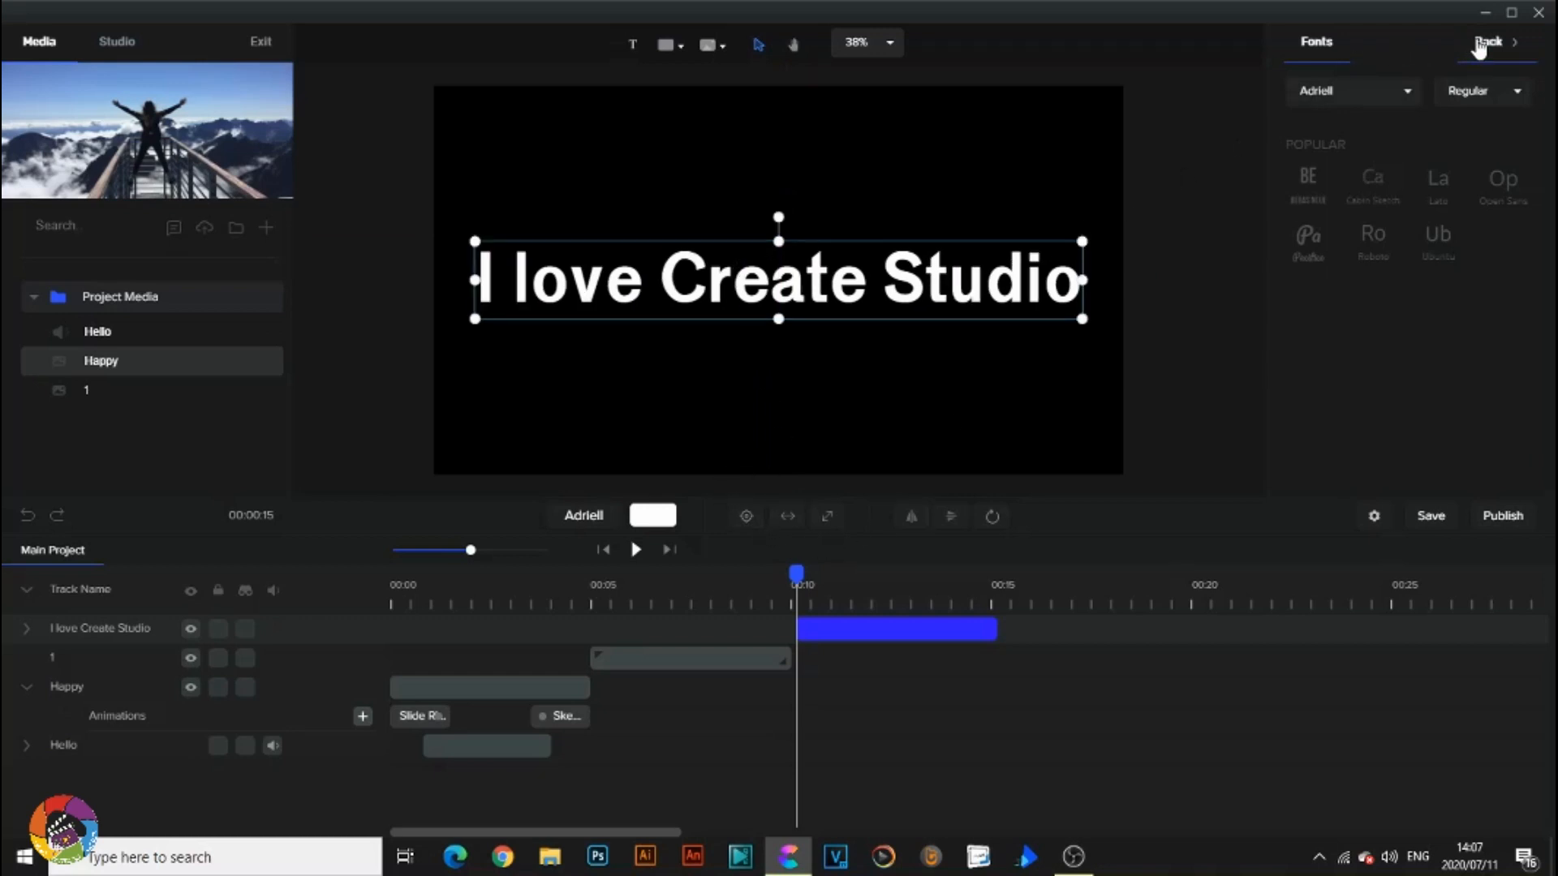
Give the "I love Create Studio" text a blue #2416E9 border with a width of 11.
left_click(1478, 48)
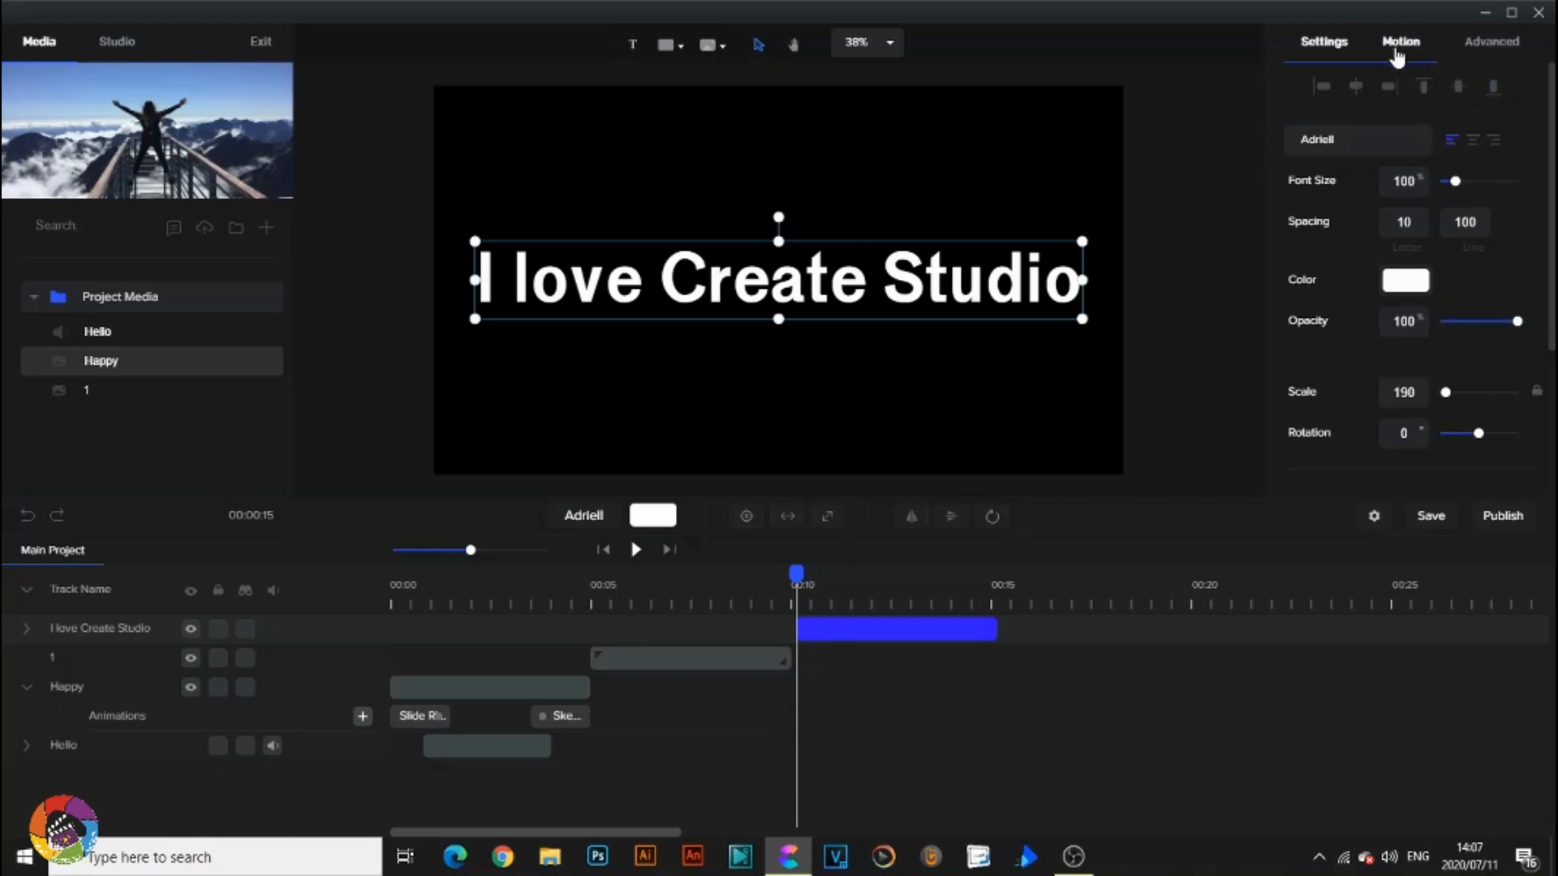
left_click(1397, 55)
left_click(1505, 50)
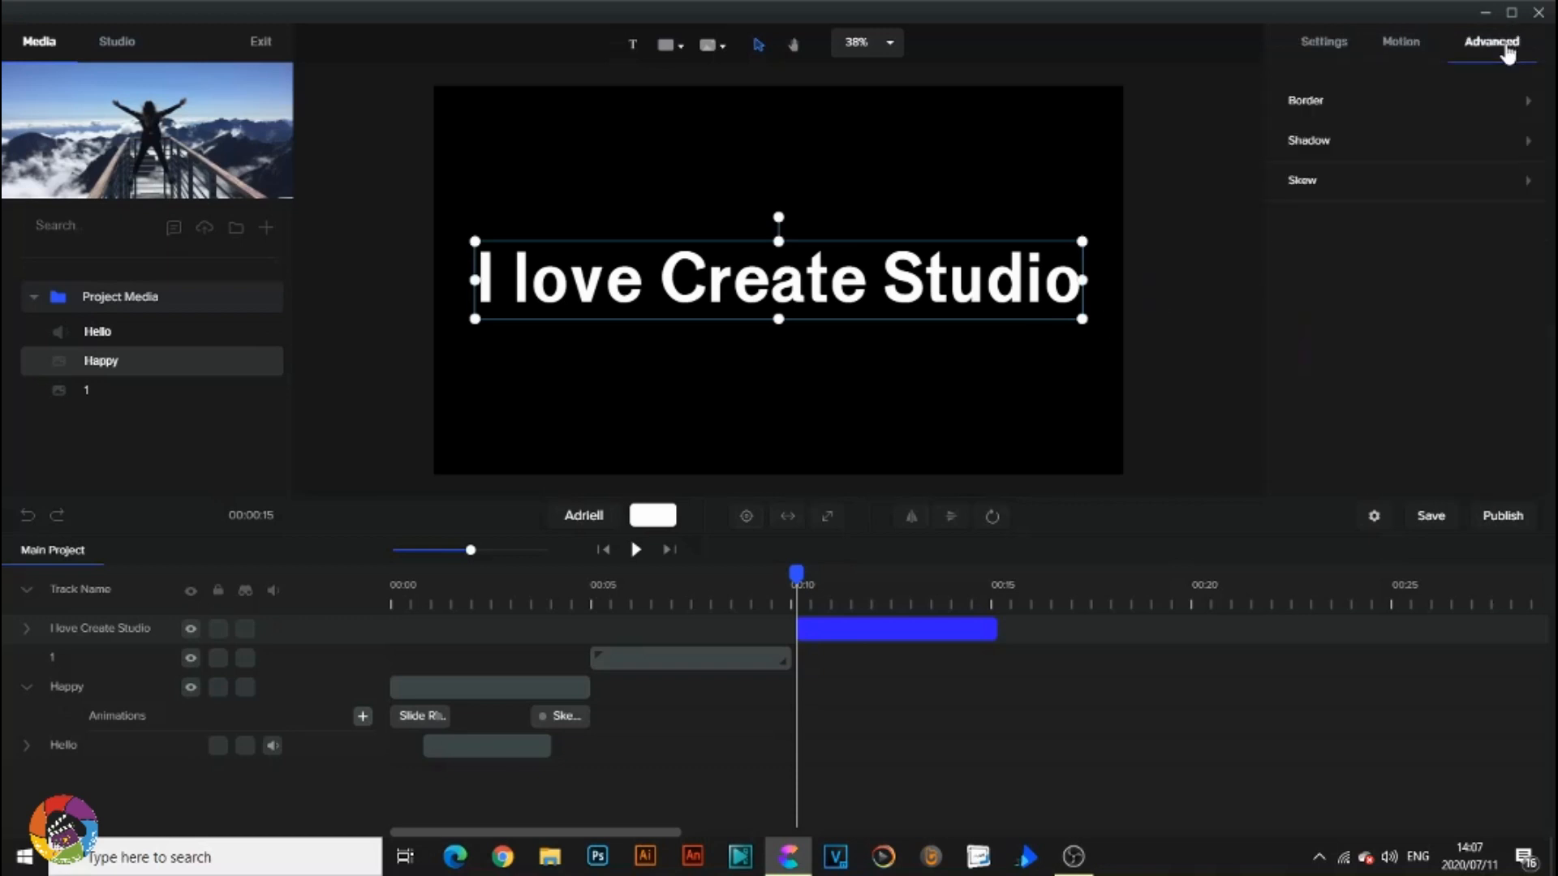
left_click(1407, 106)
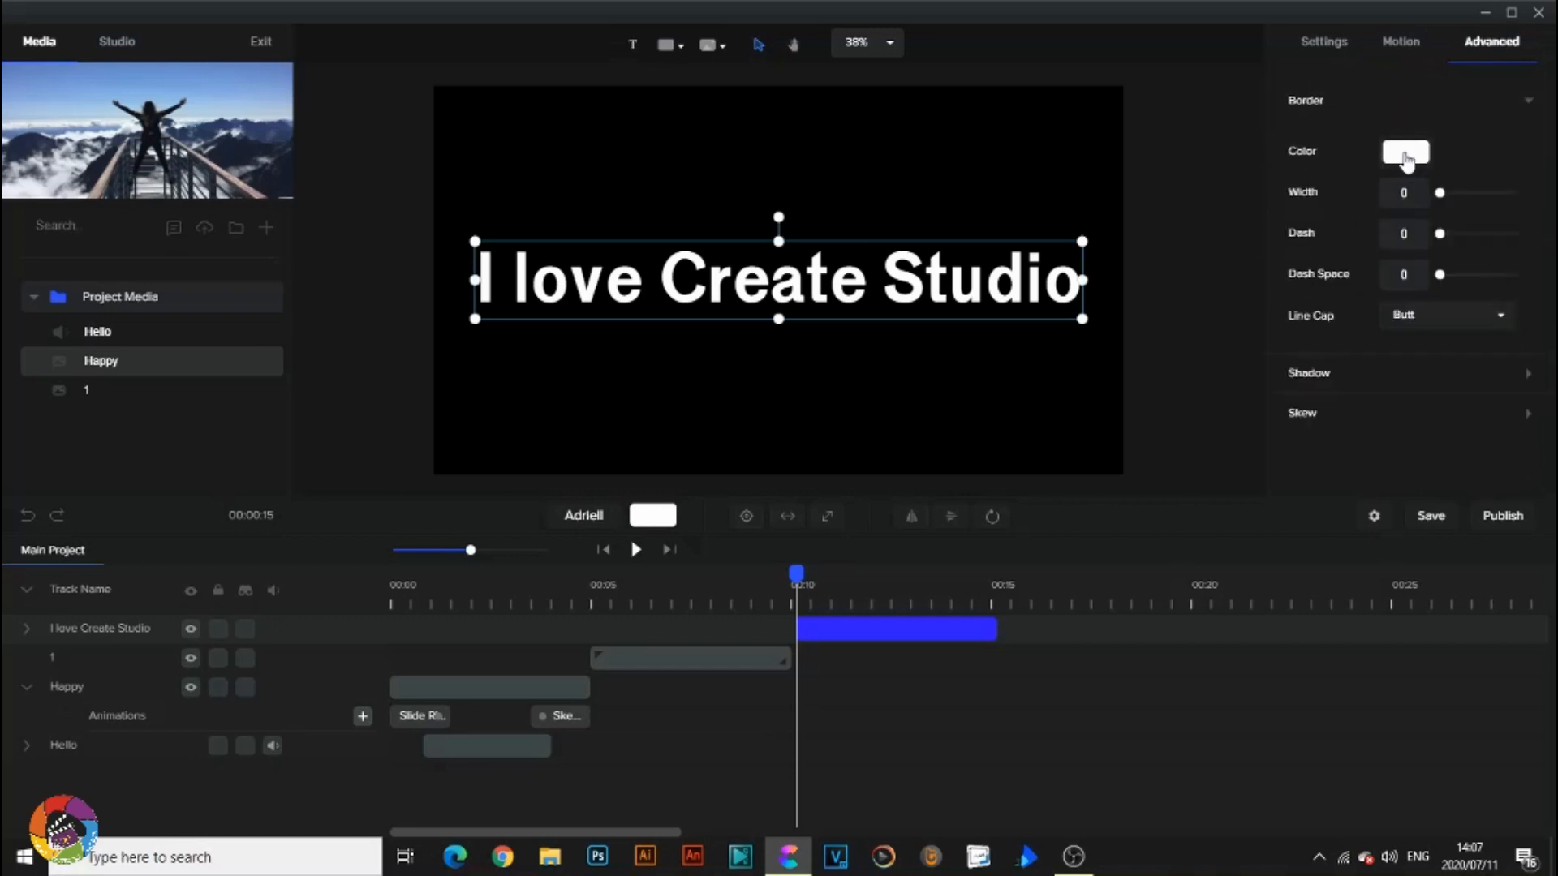
left_click(1406, 155)
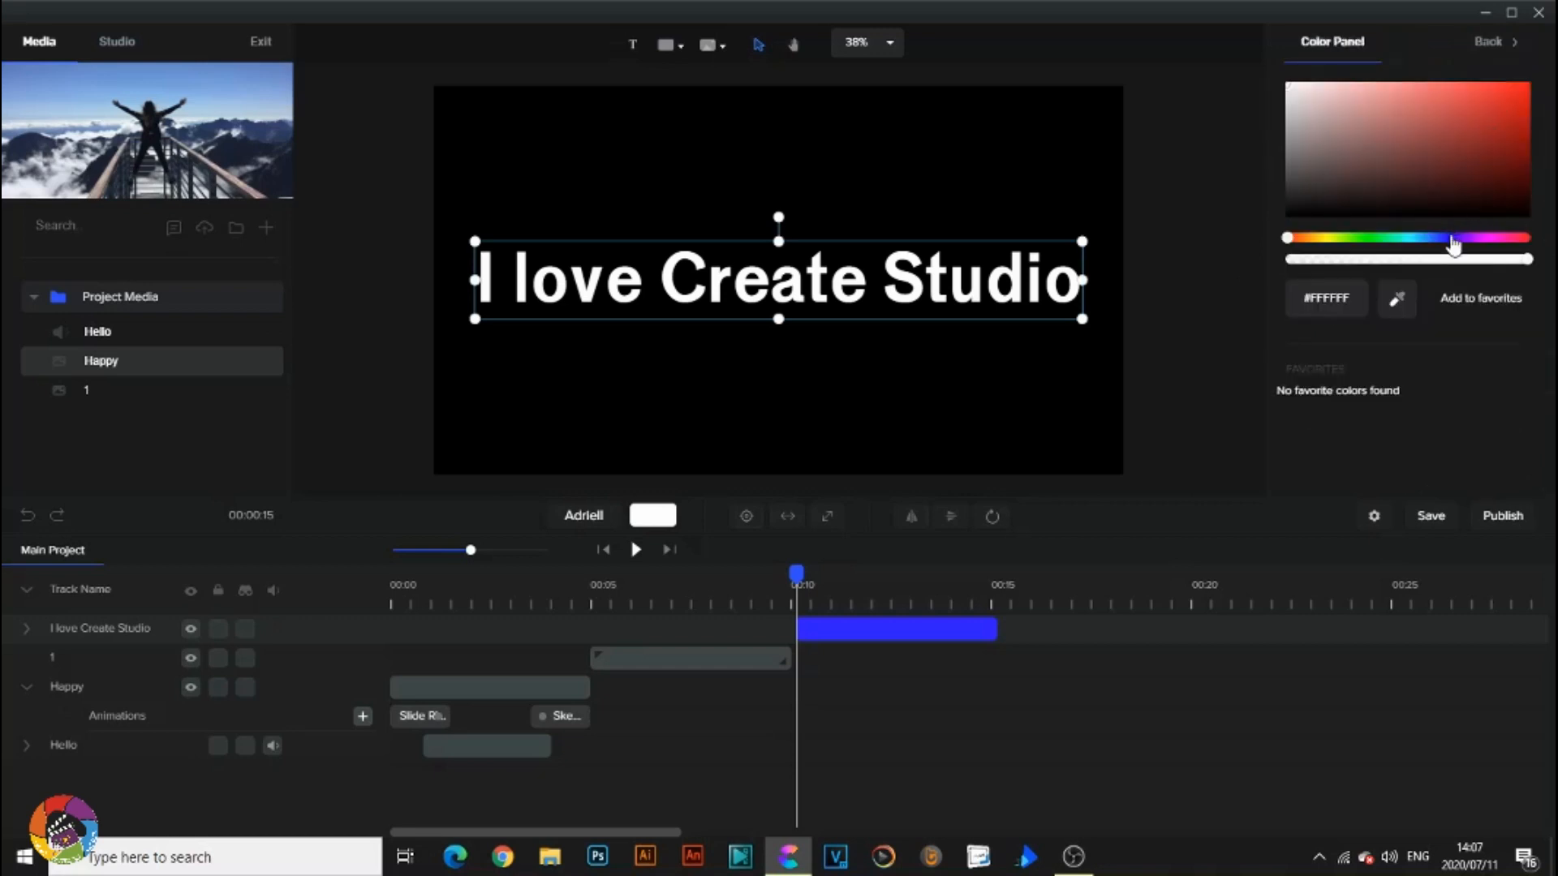
left_click(1450, 238)
left_click(1506, 96)
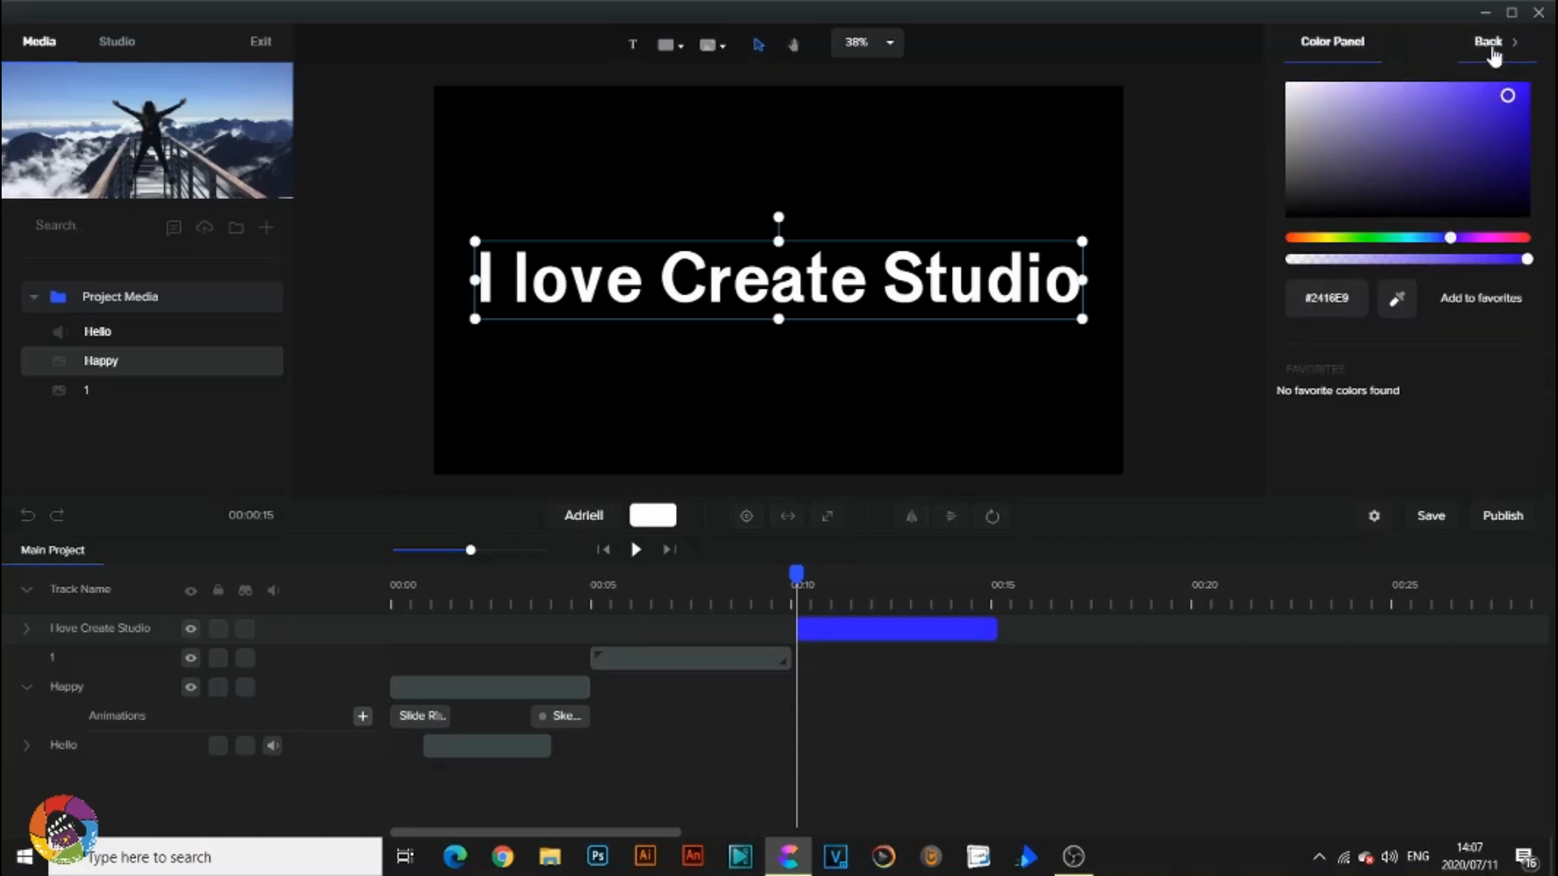
left_click(1491, 46)
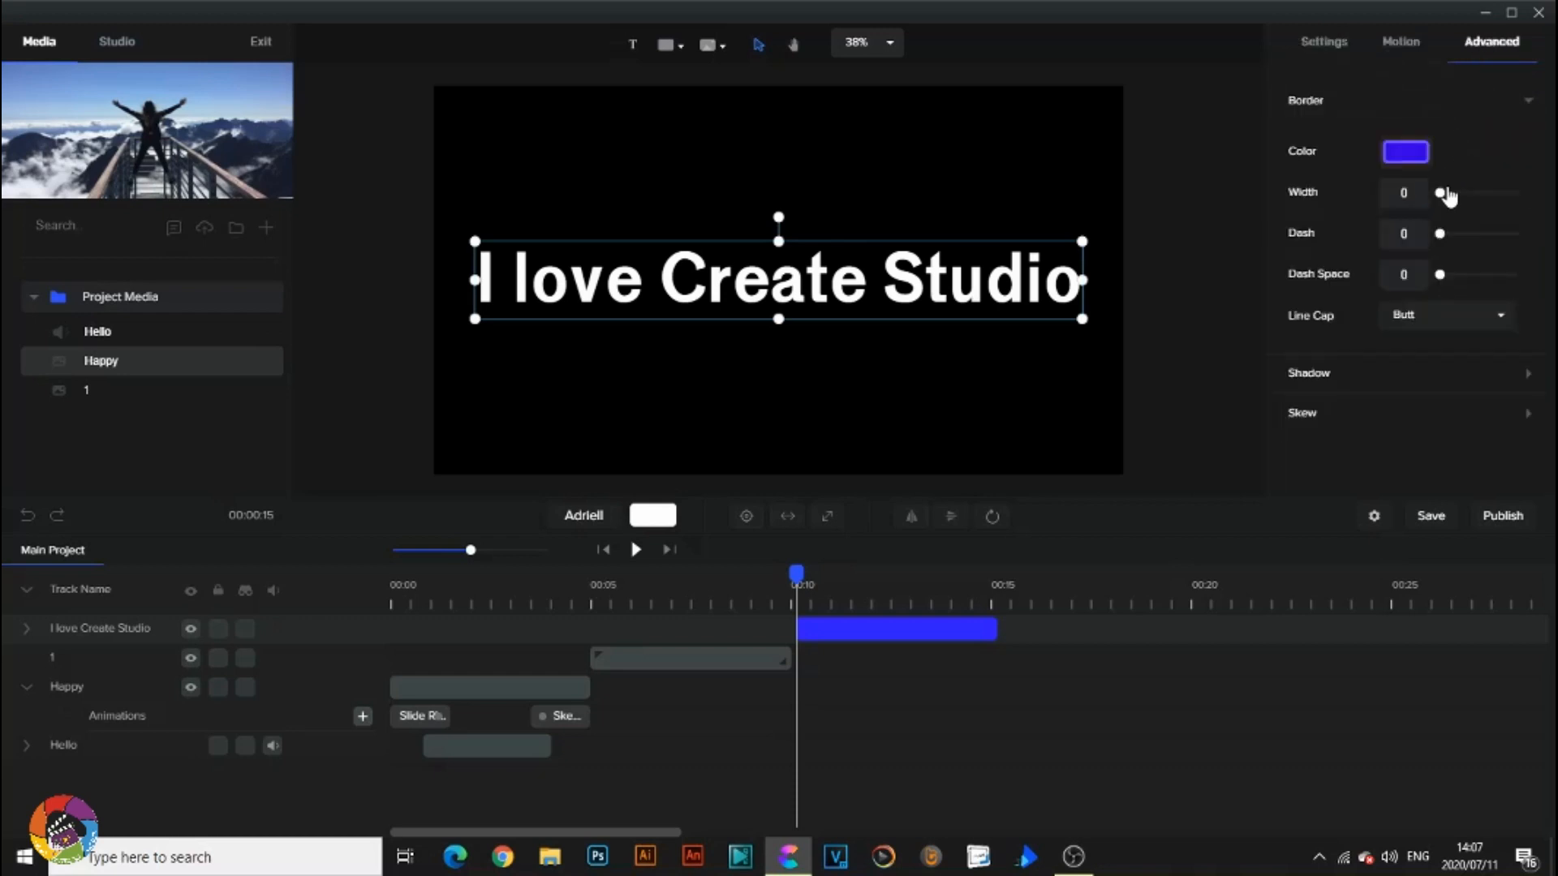
mouse_move(1437, 191)
left_mouse_down()
mouse_move(1469, 193)
mouse_move(1443, 191)
left_mouse_up()
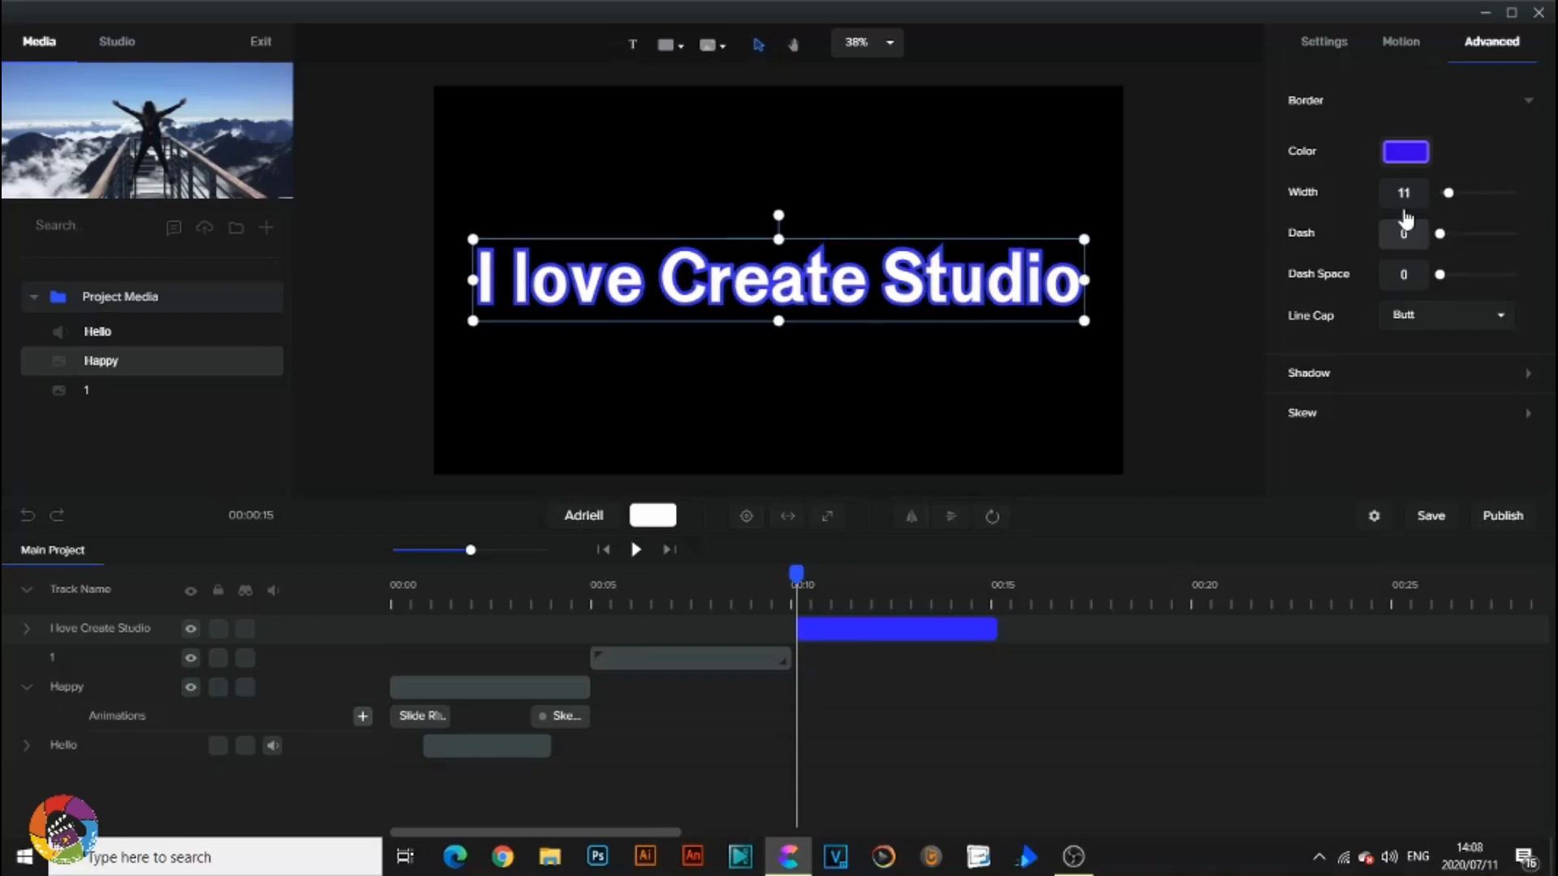
Add a gray #AEA7A799 shadow to the text with blur 10, X offset 30 and Y offset 5.
left_click(1376, 380)
left_click(1415, 423)
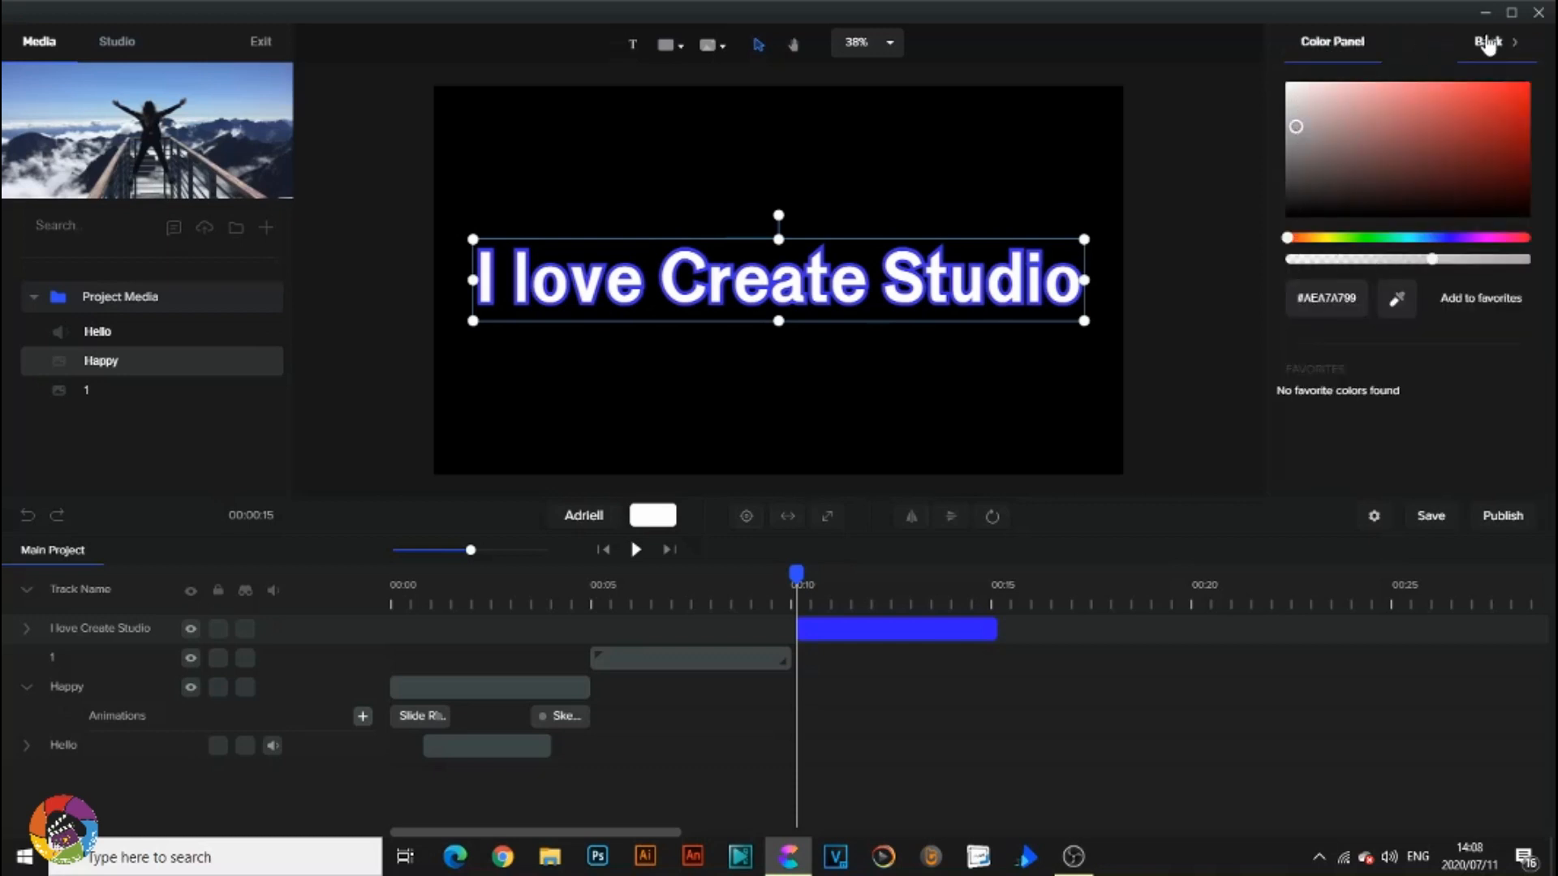
left_click(1491, 41)
scroll(1428, 450, "down", 1)
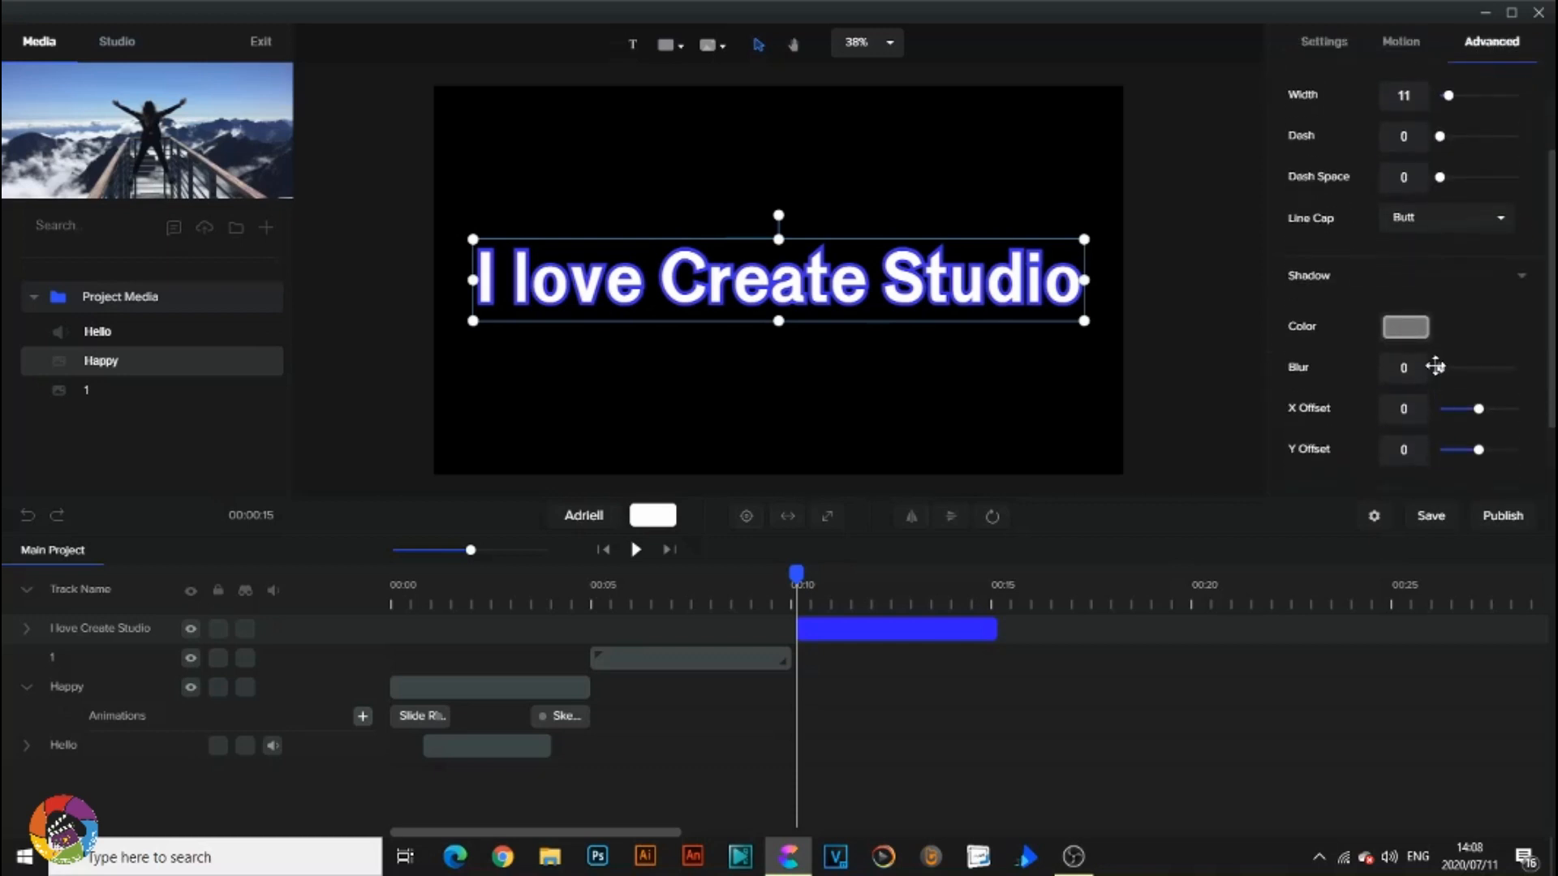
left_click_drag(1440, 367, 1479, 449)
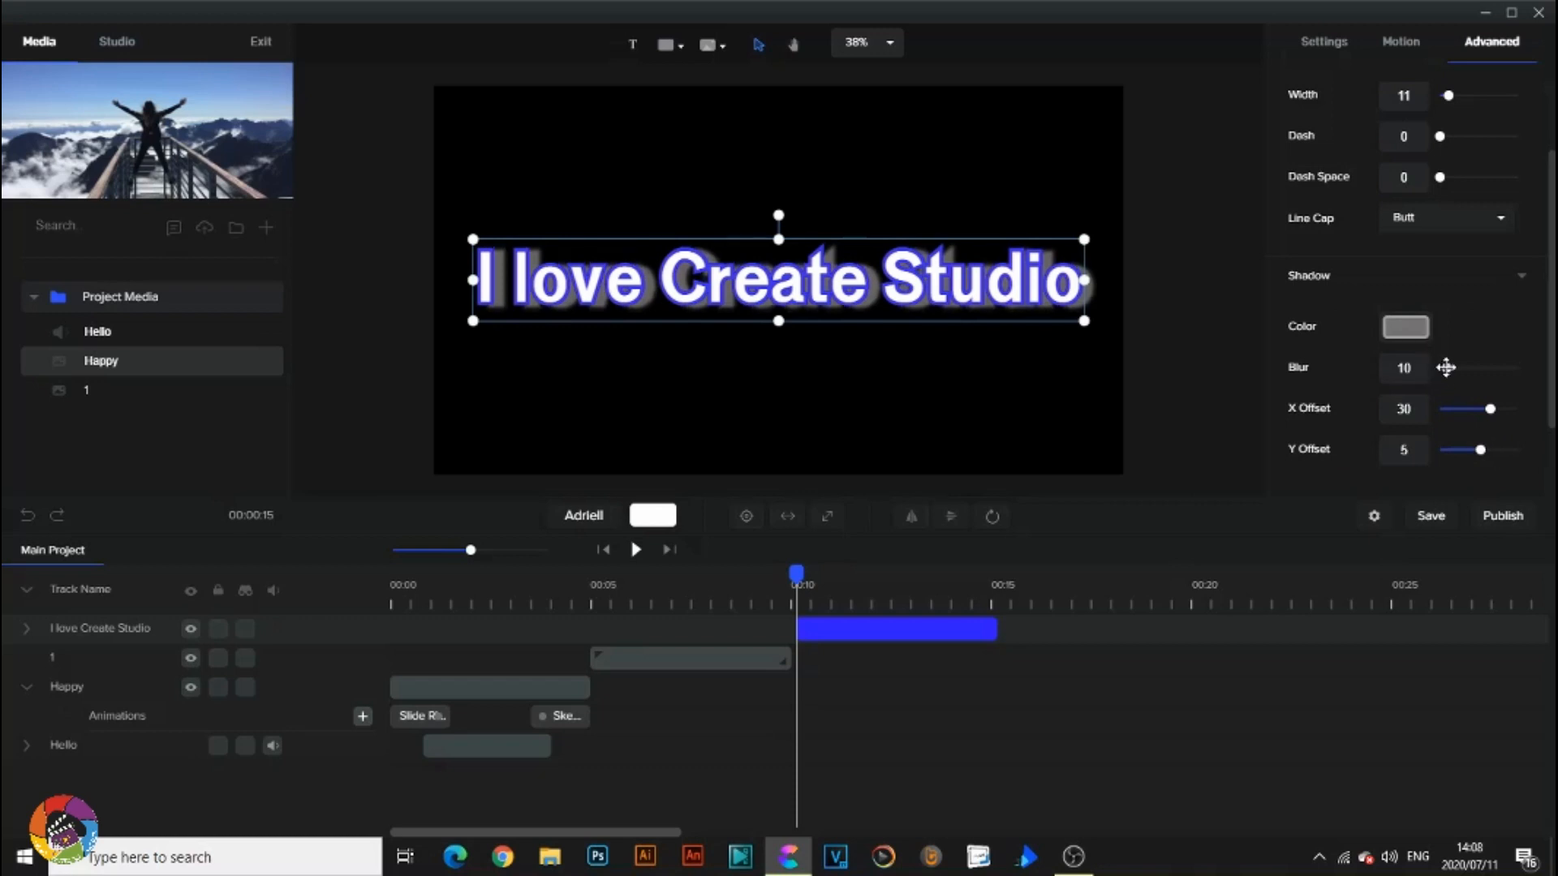
Increase the blur of the text's shadow slightly.
left_click_drag(1452, 368, 1457, 368)
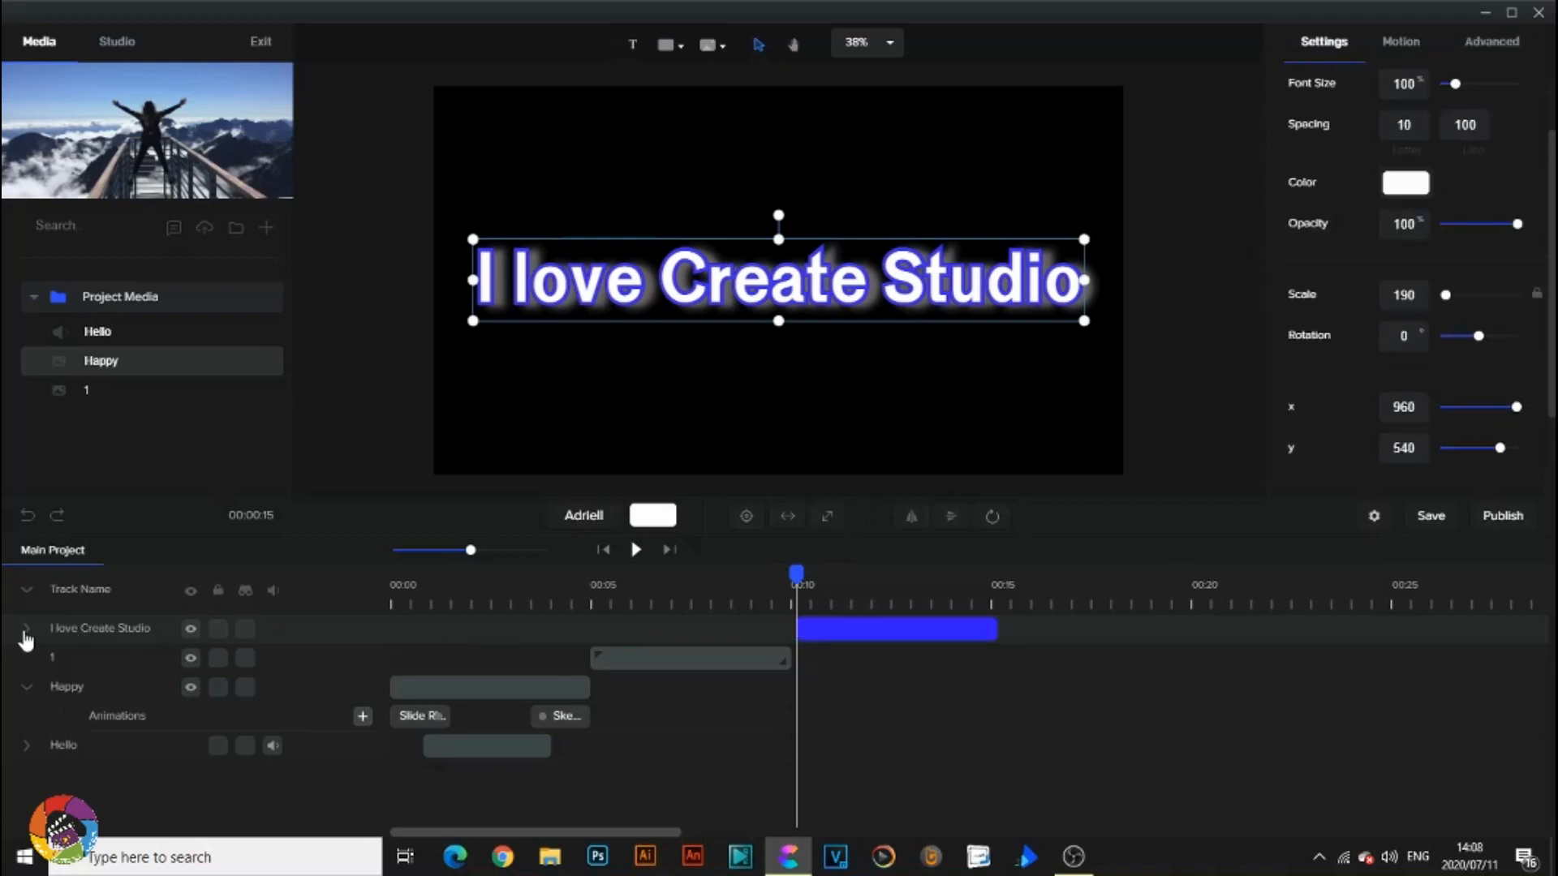
Add a Number Counter text effect running from 0 to 150 to the "I love Create Studio" text and preview it.
left_click(26, 630)
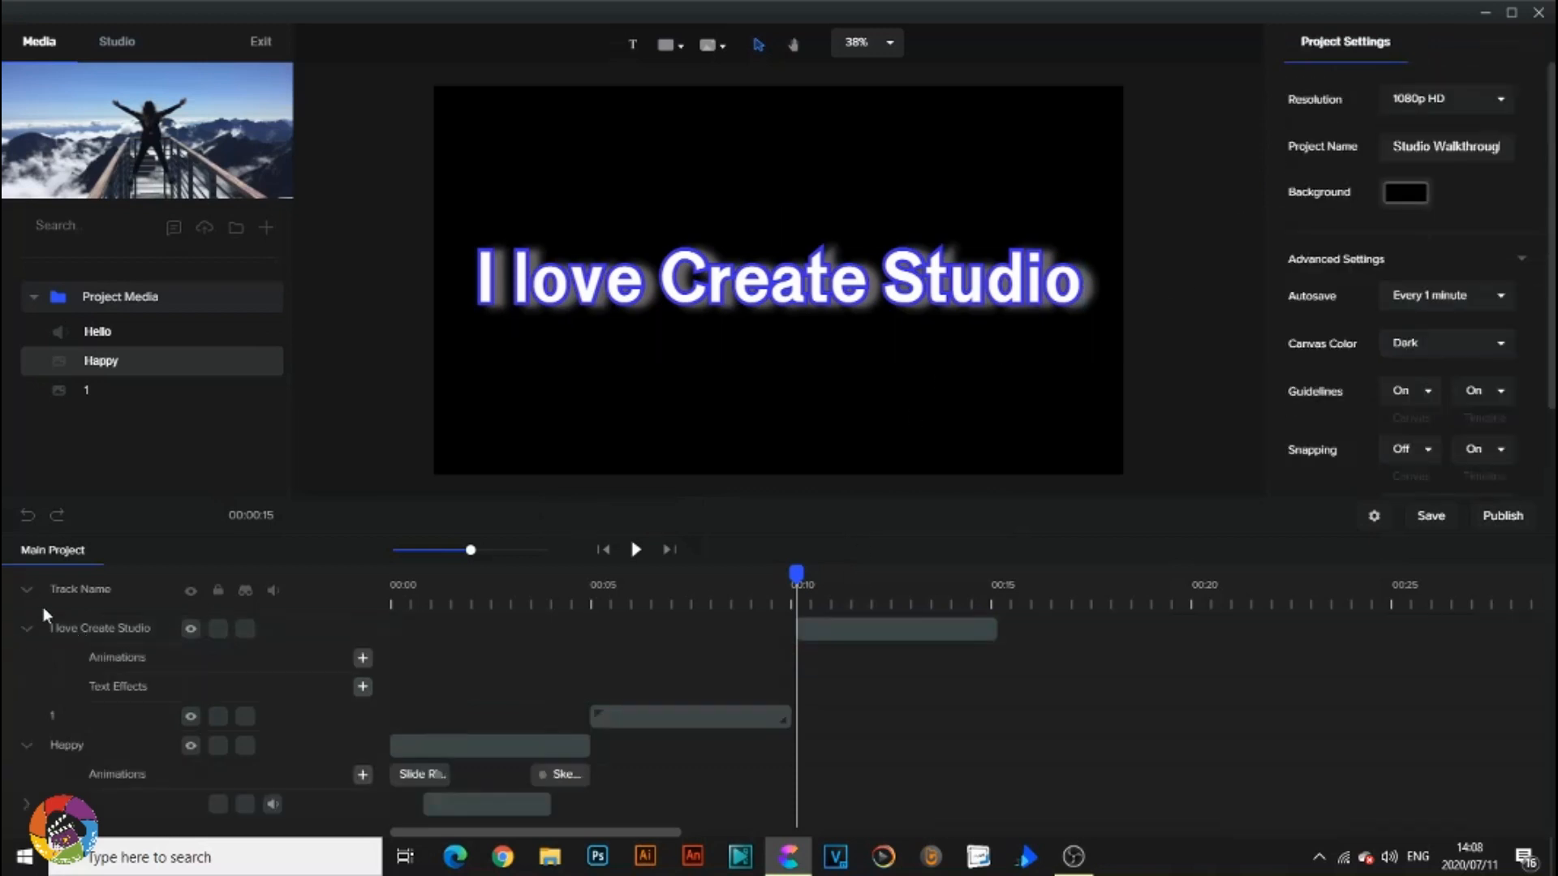
left_click(363, 688)
left_click(558, 517)
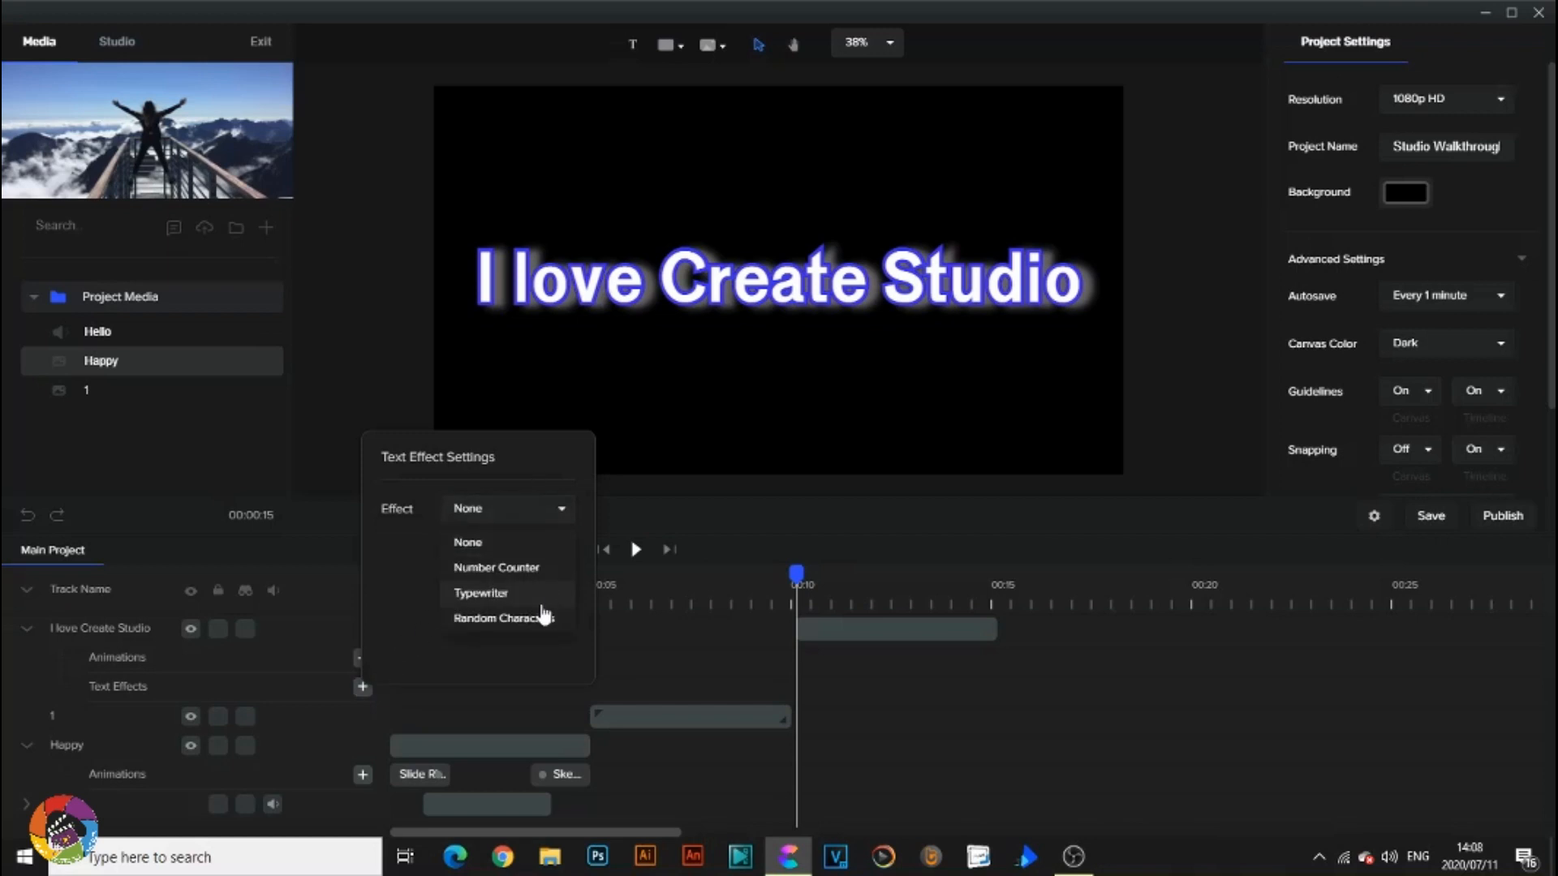
left_click(496, 567)
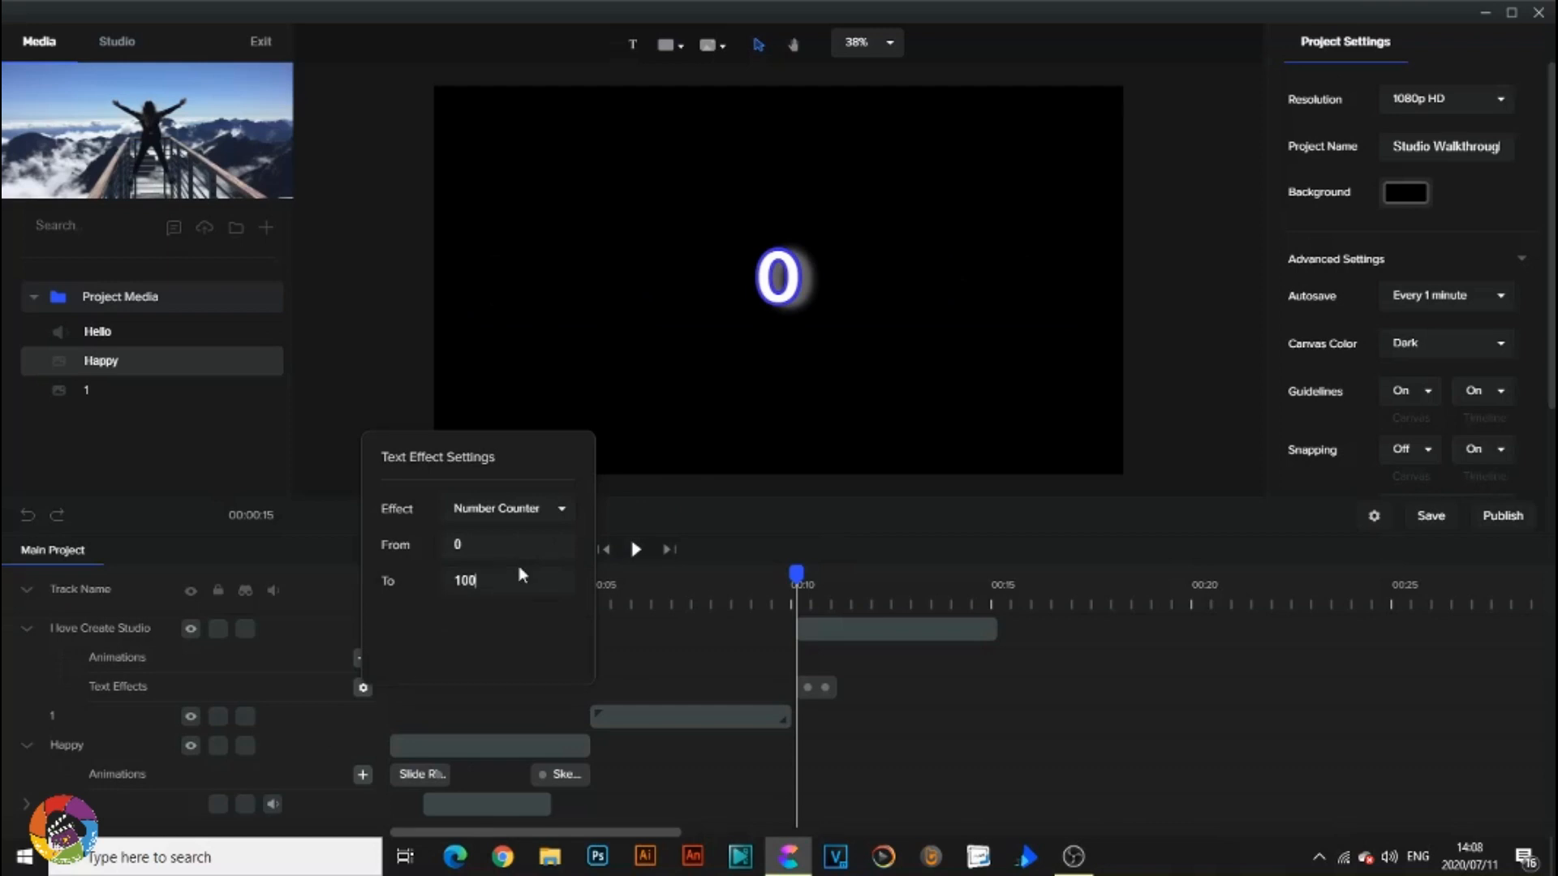
key("BackSpace")
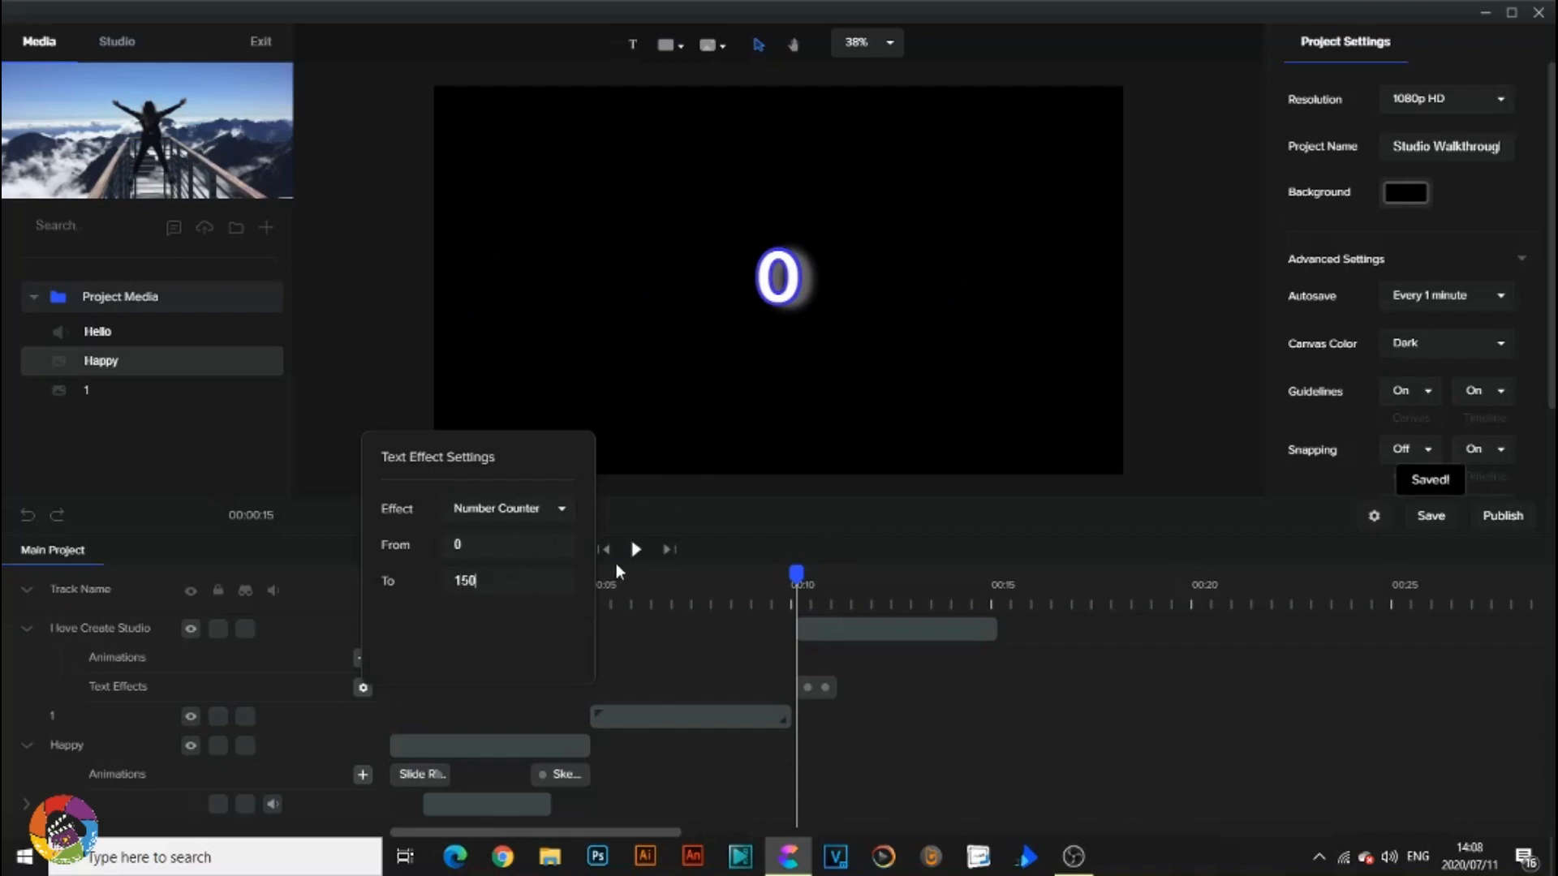
left_click(633, 550)
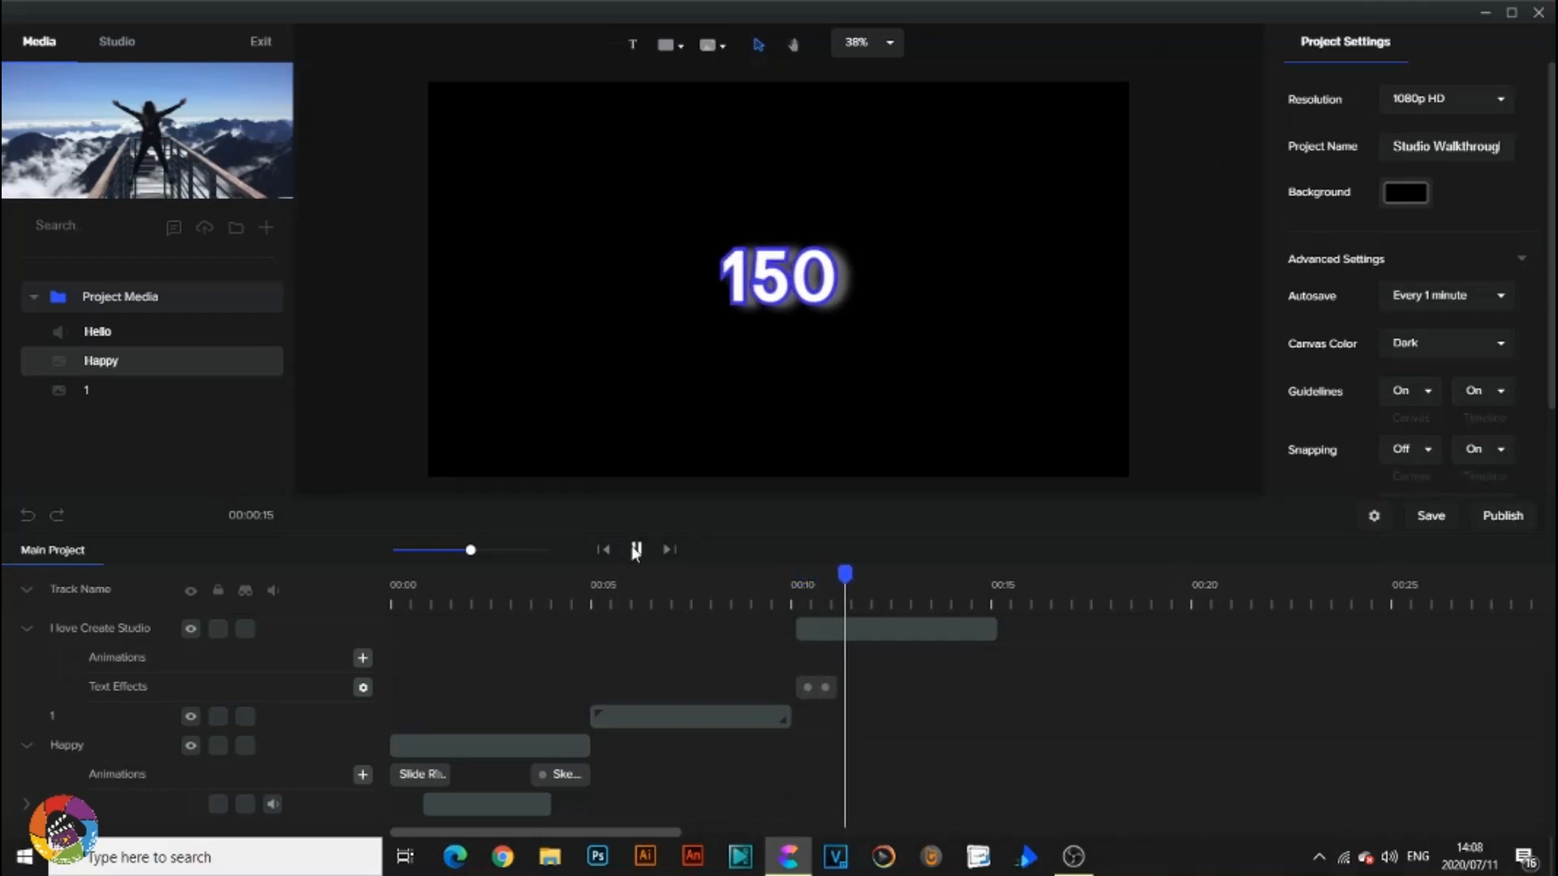
left_click(635, 550)
Stretch the Number Counter effect to the full length of the text clip and return the playhead to the clip's start.
left_click(815, 690)
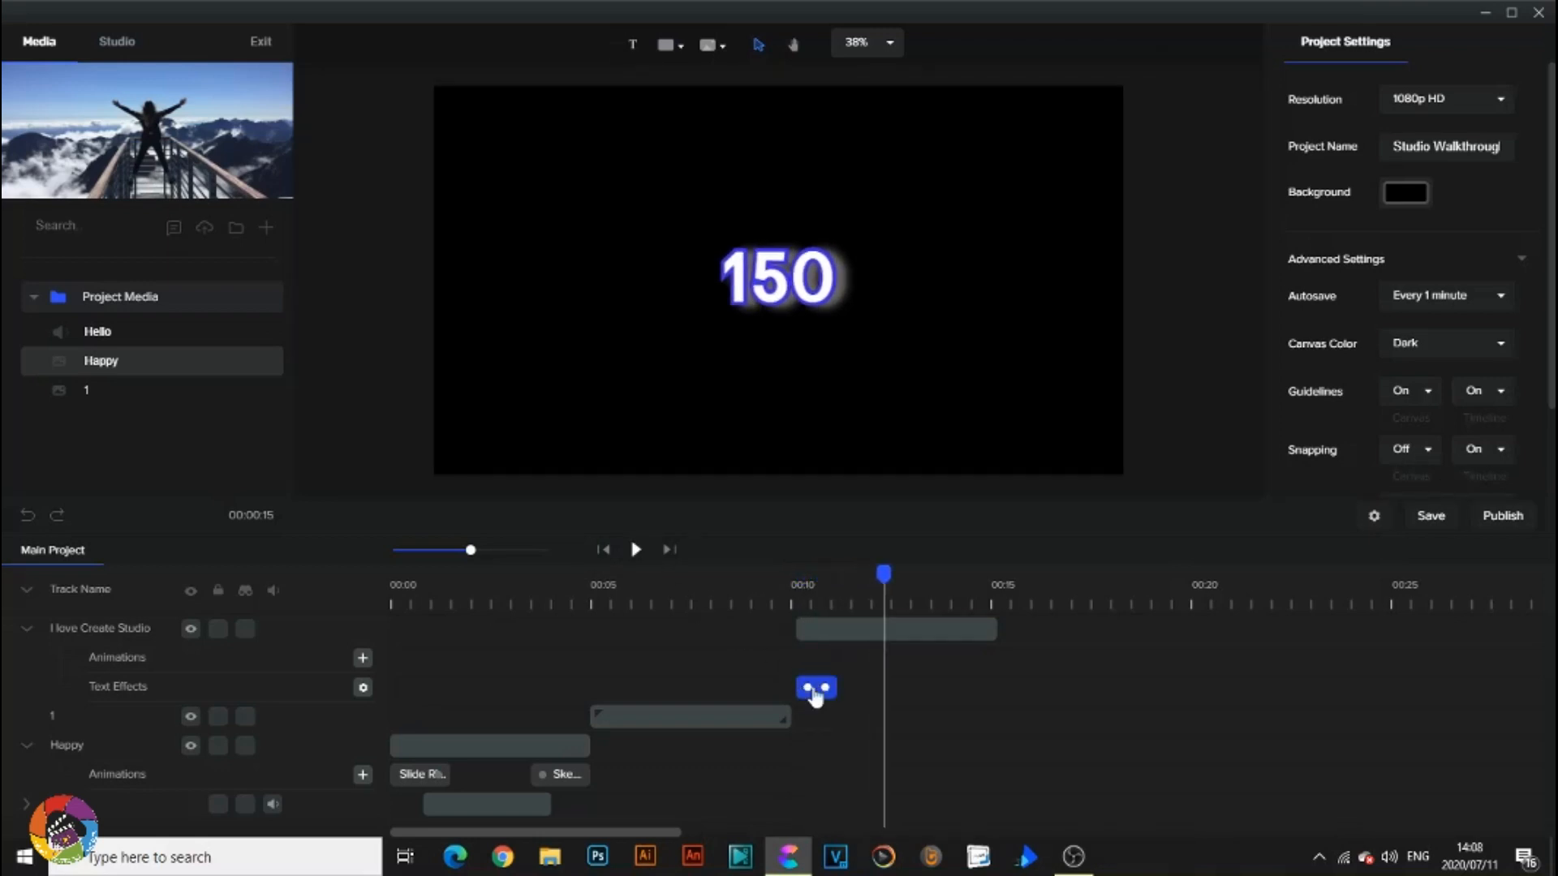
left_click_drag(834, 686, 988, 686)
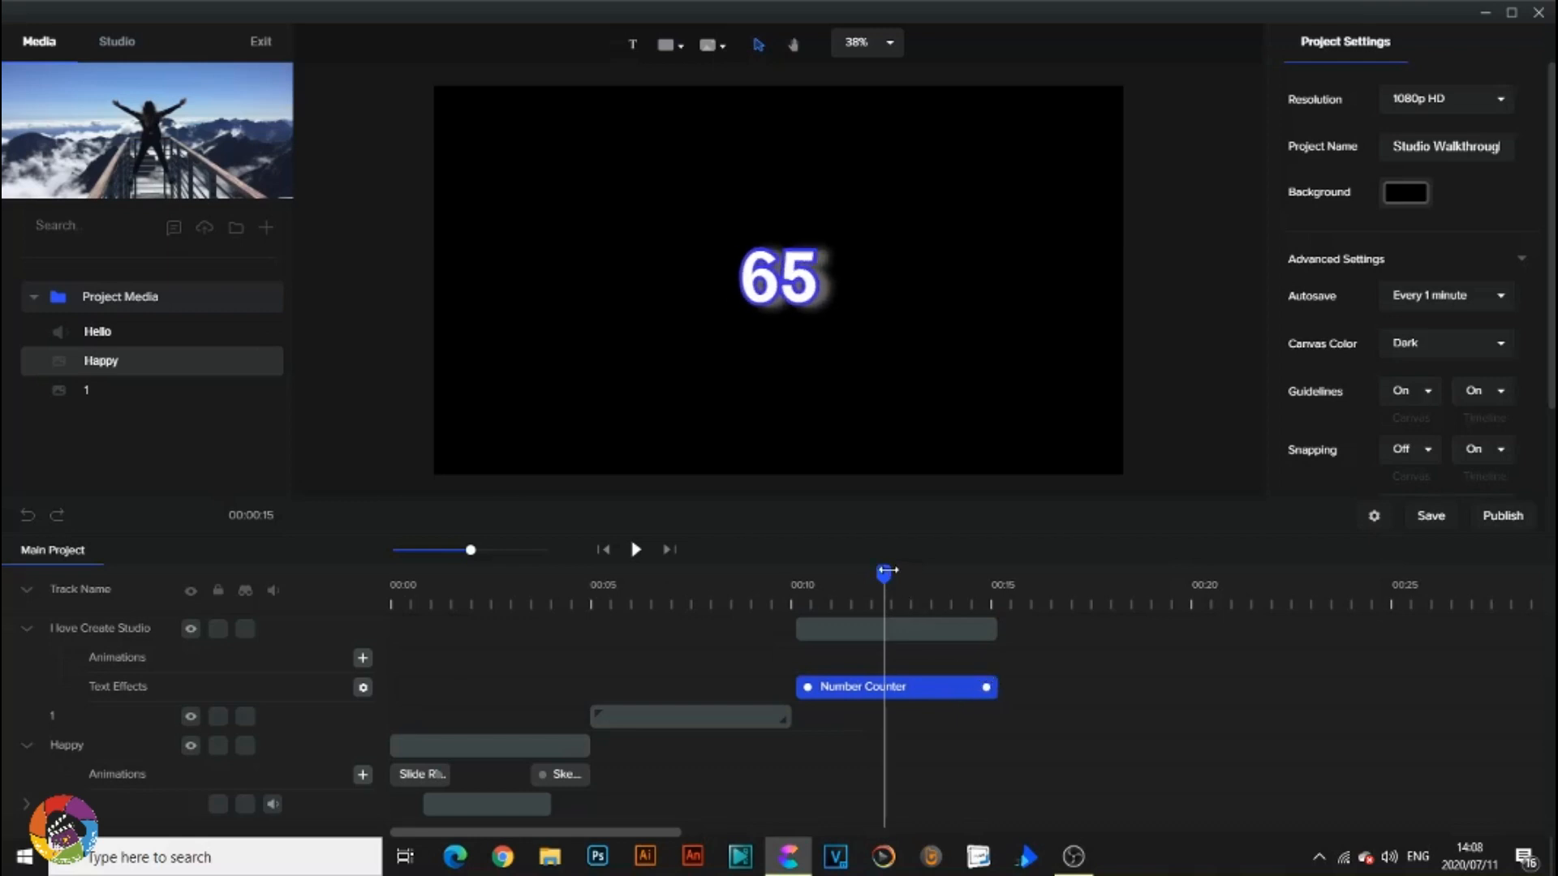
left_click_drag(887, 571, 799, 570)
Switch the text effect to Random Characters and play it from just before the clip's start.
left_click(363, 689)
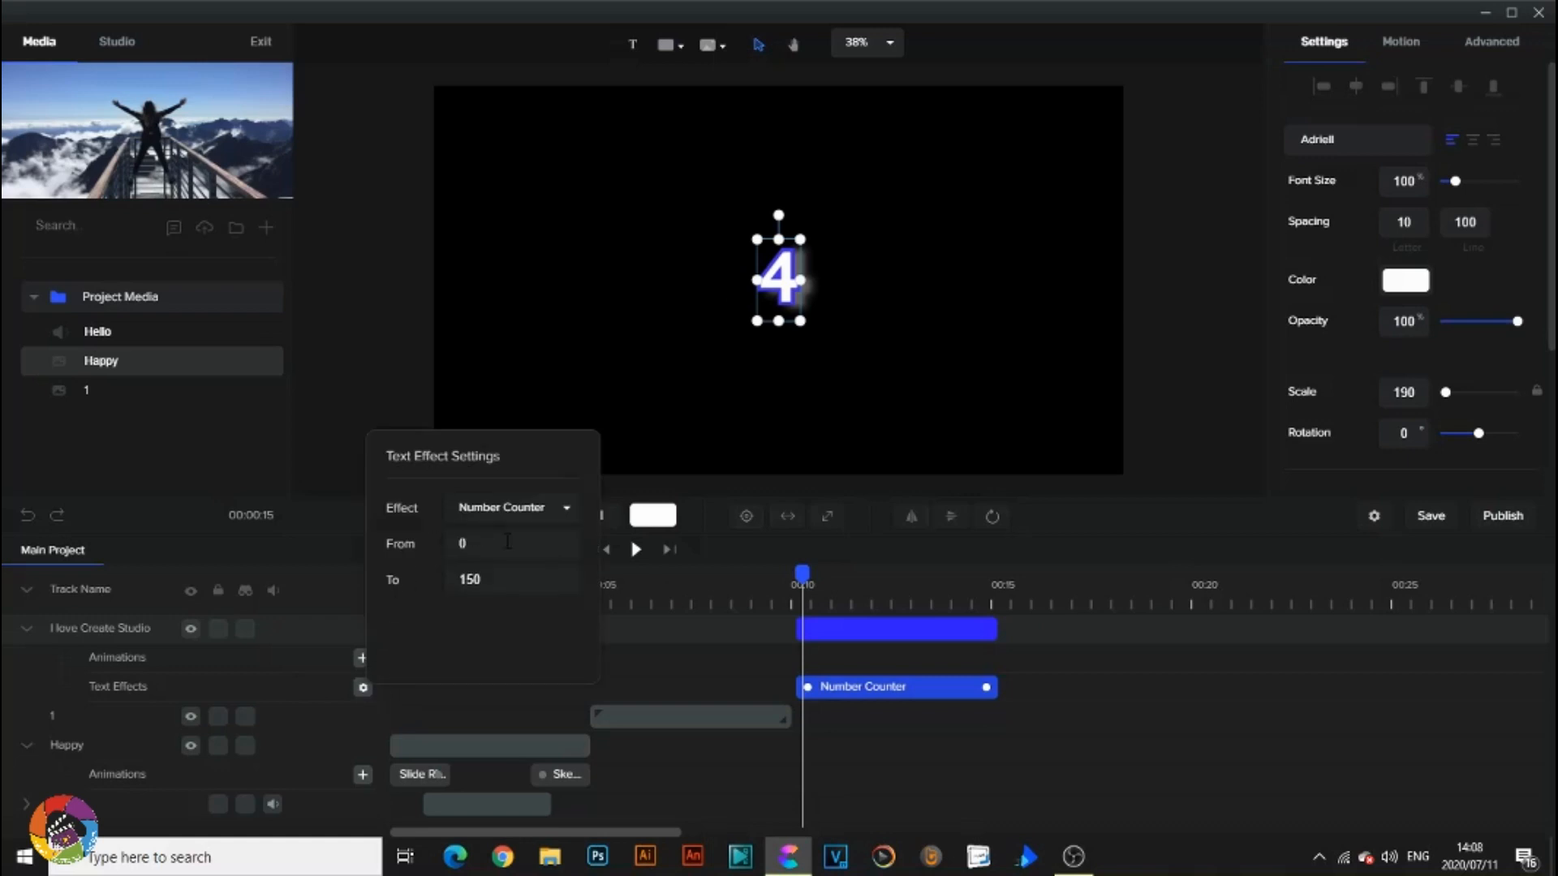
left_click(543, 509)
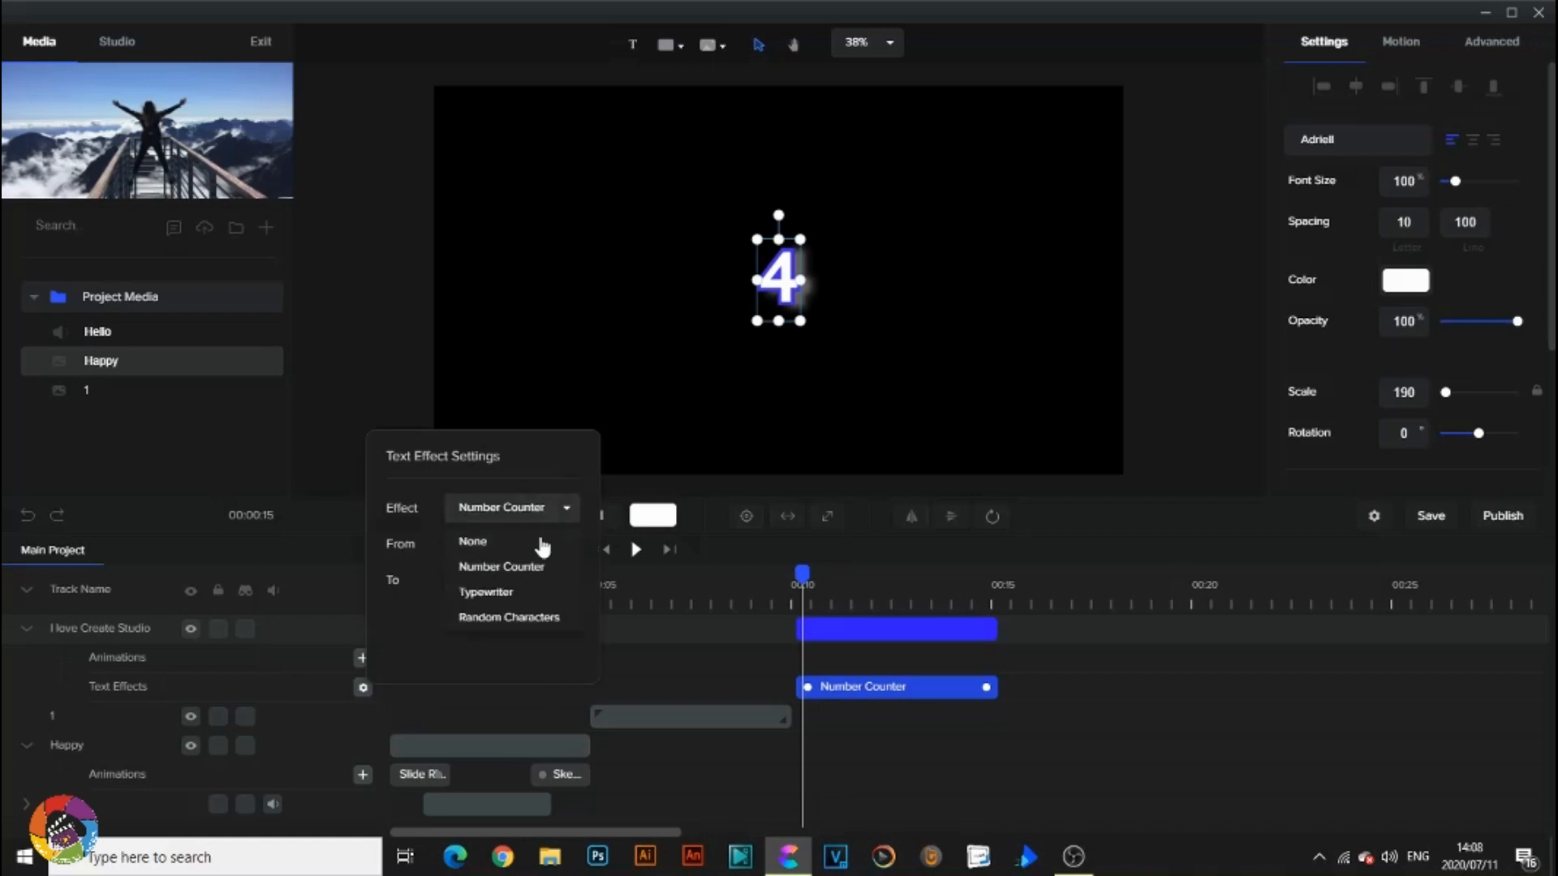
left_click(533, 620)
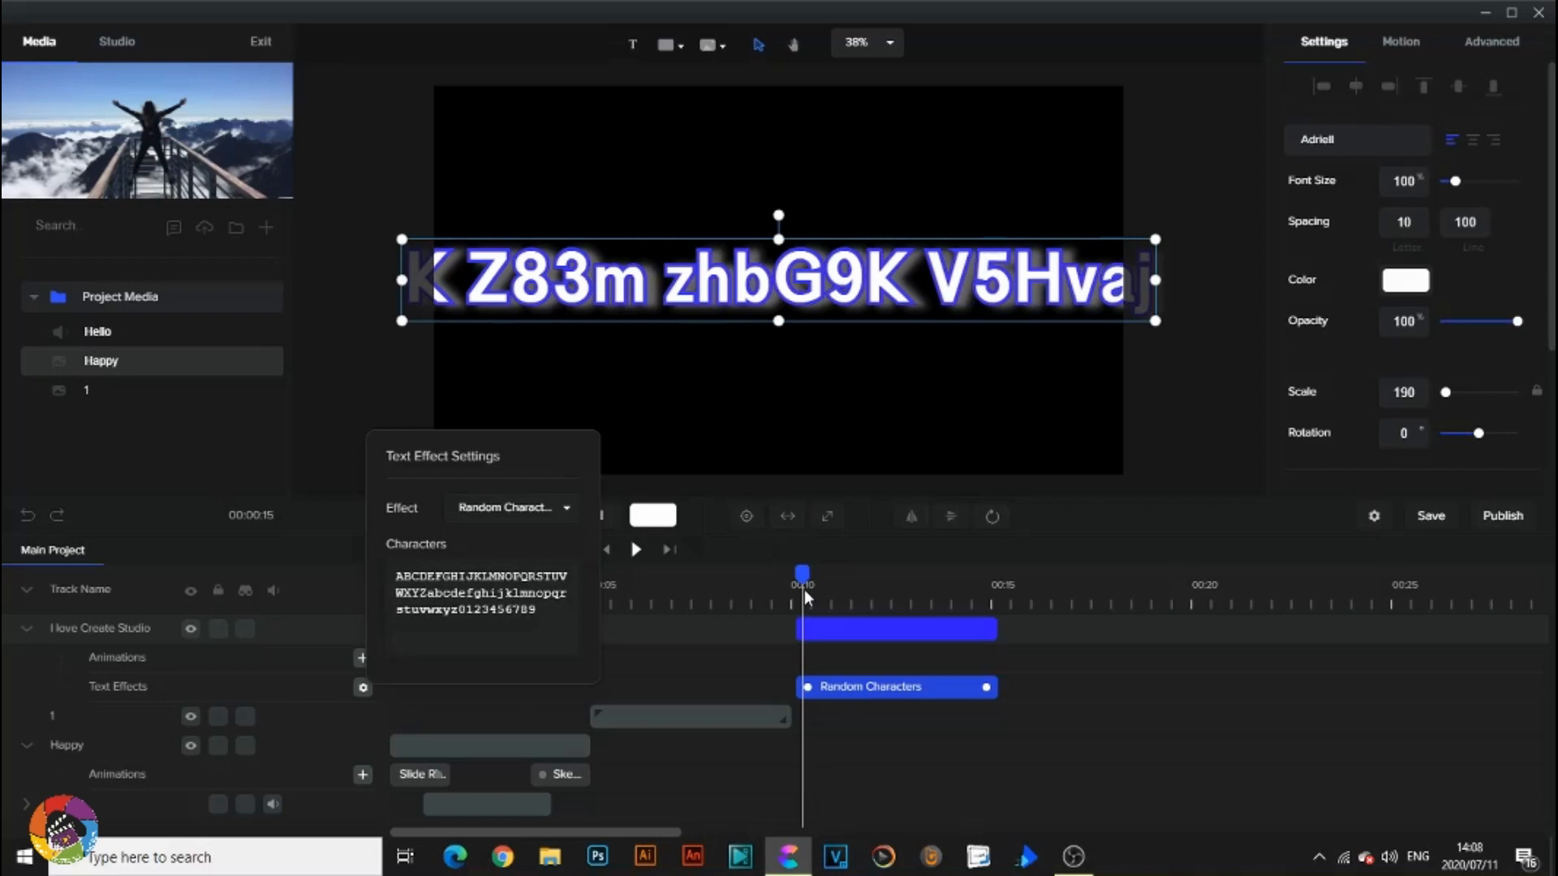
left_click_drag(802, 576, 782, 580)
left_click(637, 553)
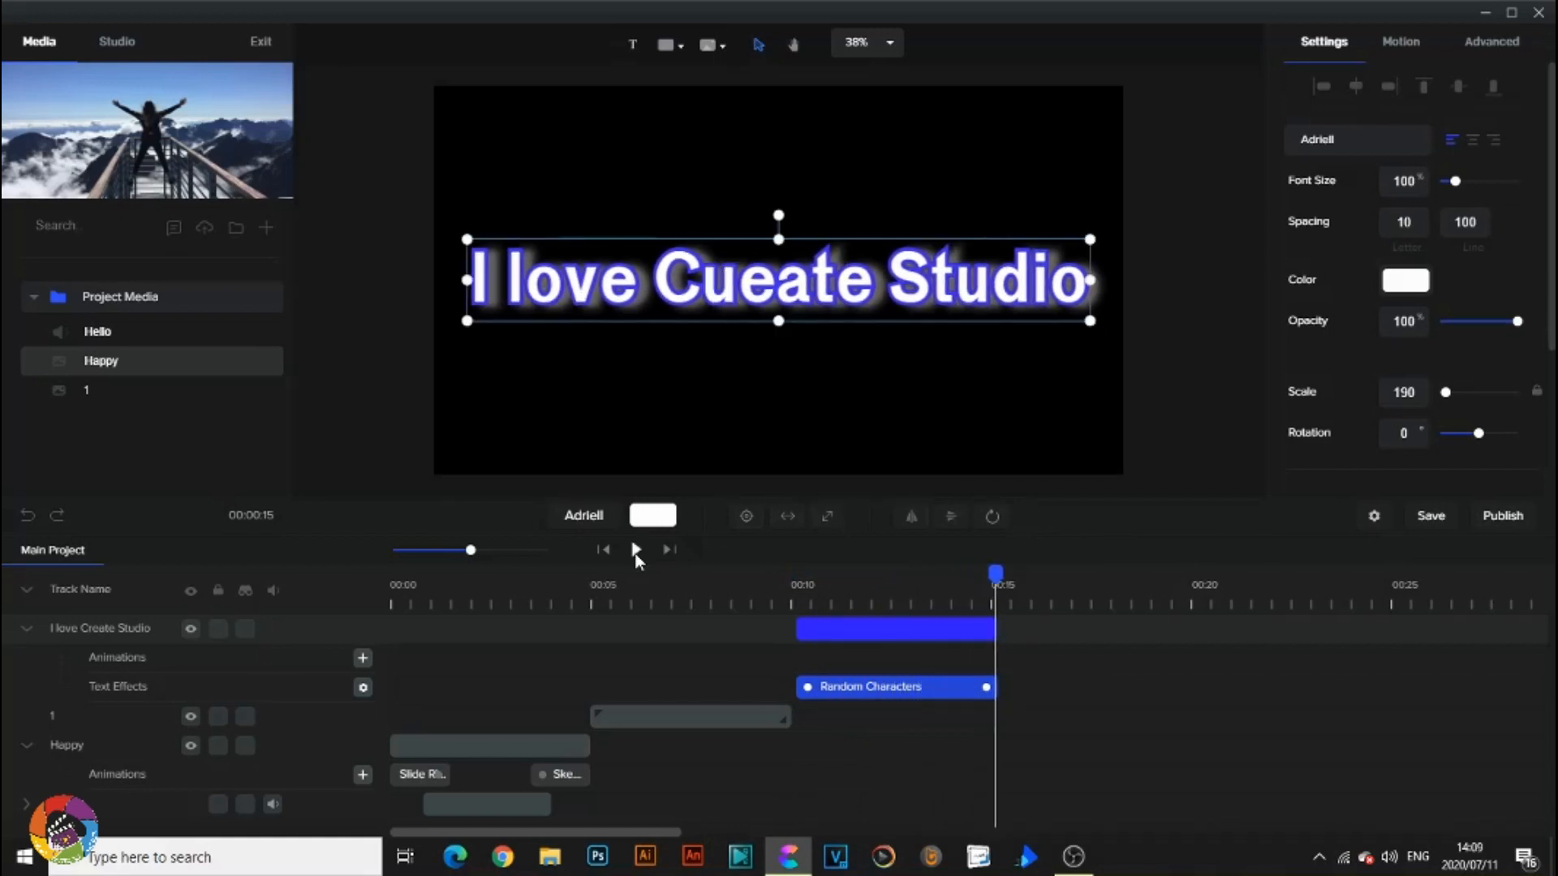
Retype the "r" in "Create" so the text on the canvas reads "I love Create Studio".
double_click(744, 301)
key("BackSpace")
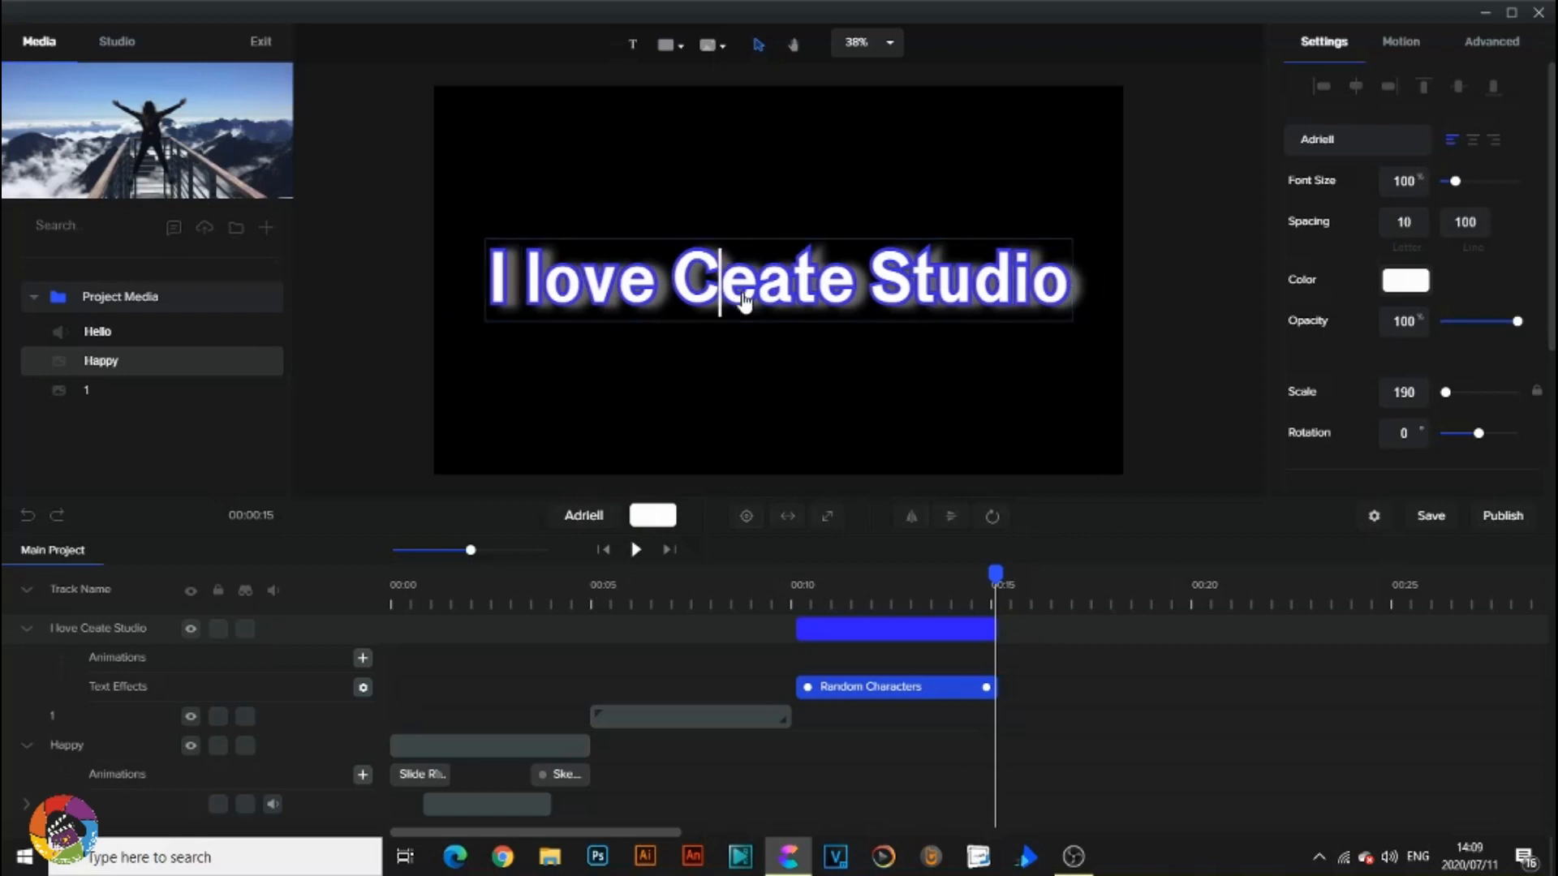
type("t")
key("BackSpace")
type("r")
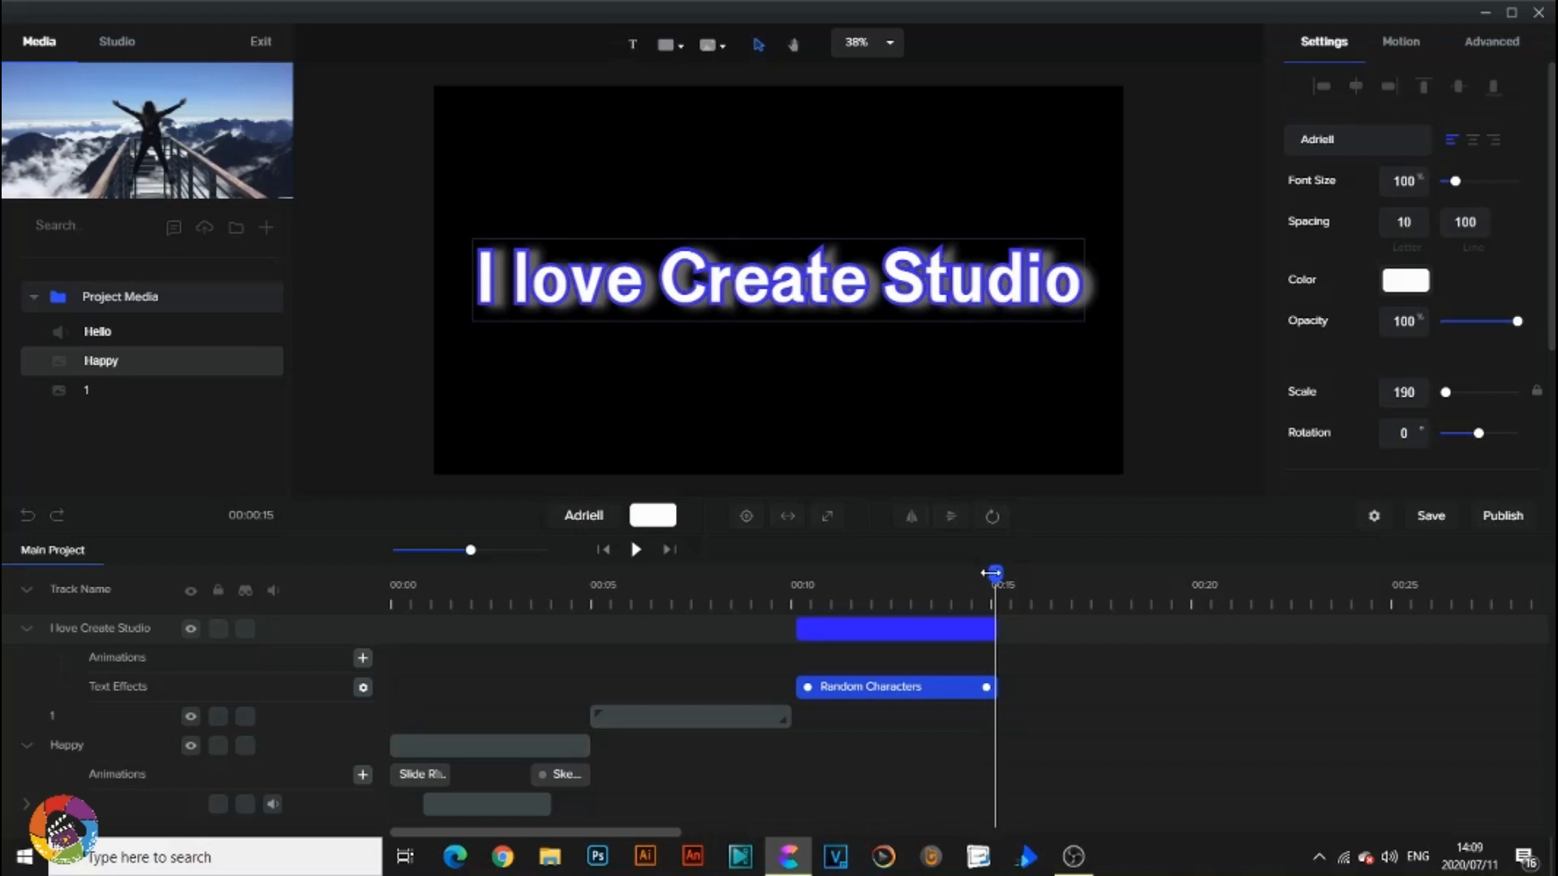
Change the text effect to Typewriter and preview it from the start of the text clip.
left_click_drag(991, 577, 791, 585)
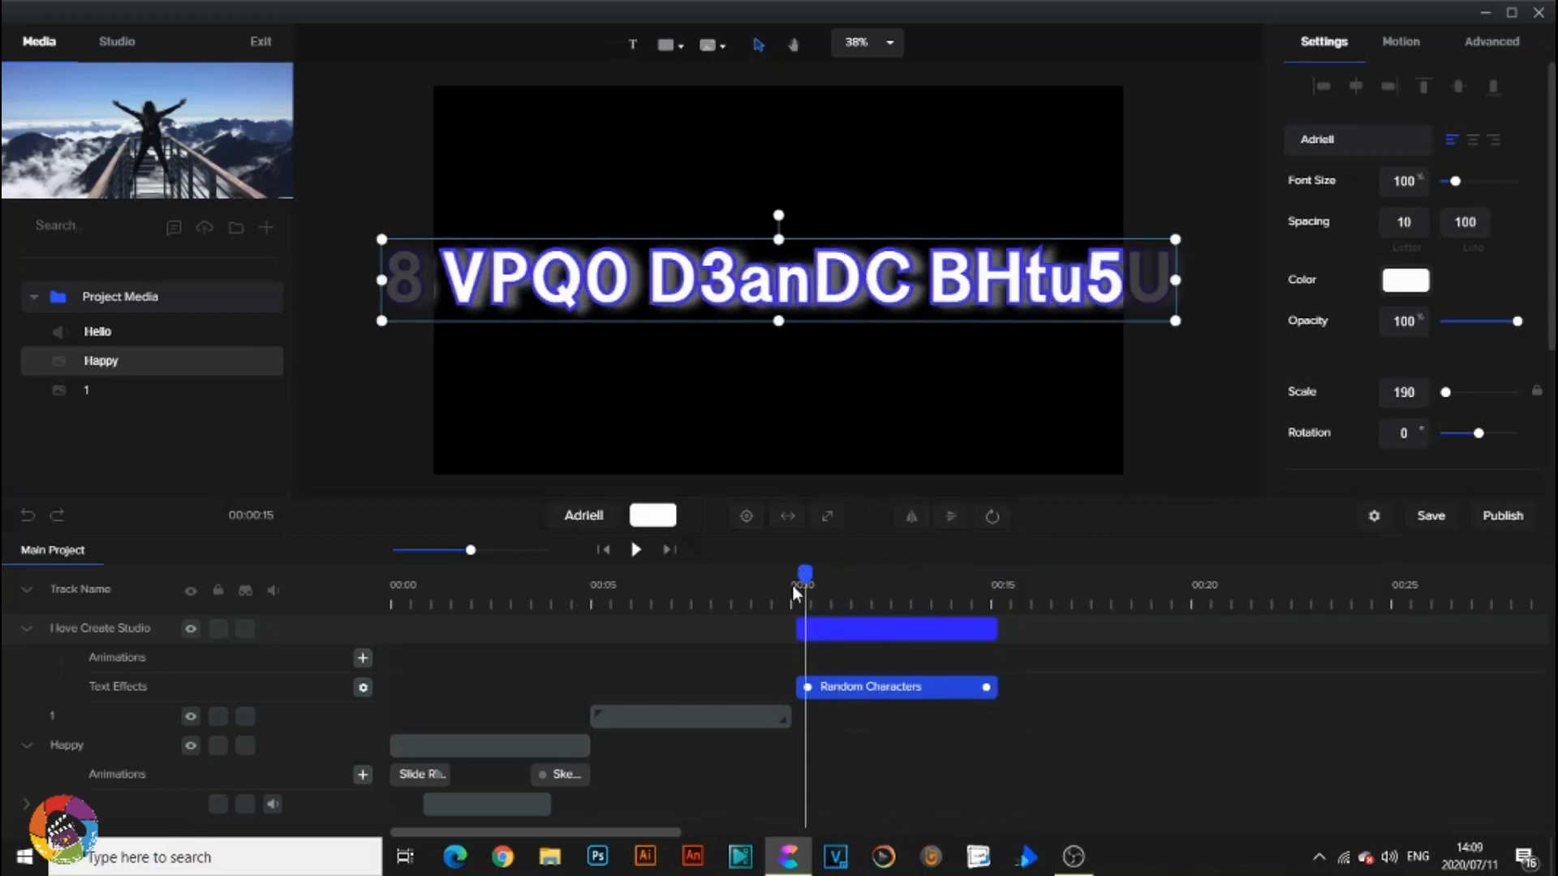
left_click(365, 690)
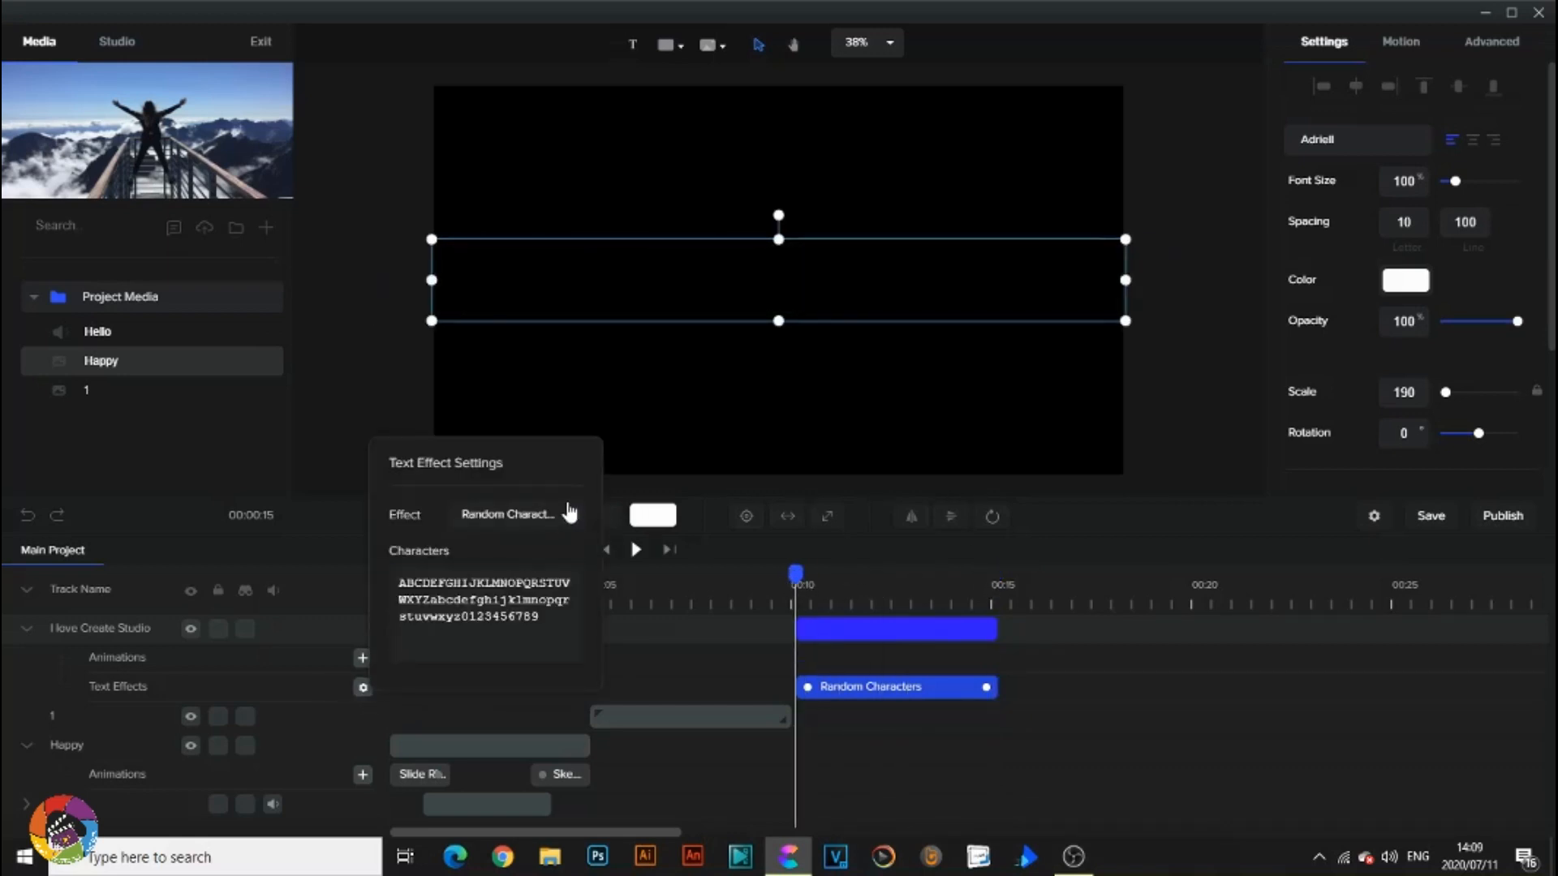
left_click(568, 514)
left_click(550, 601)
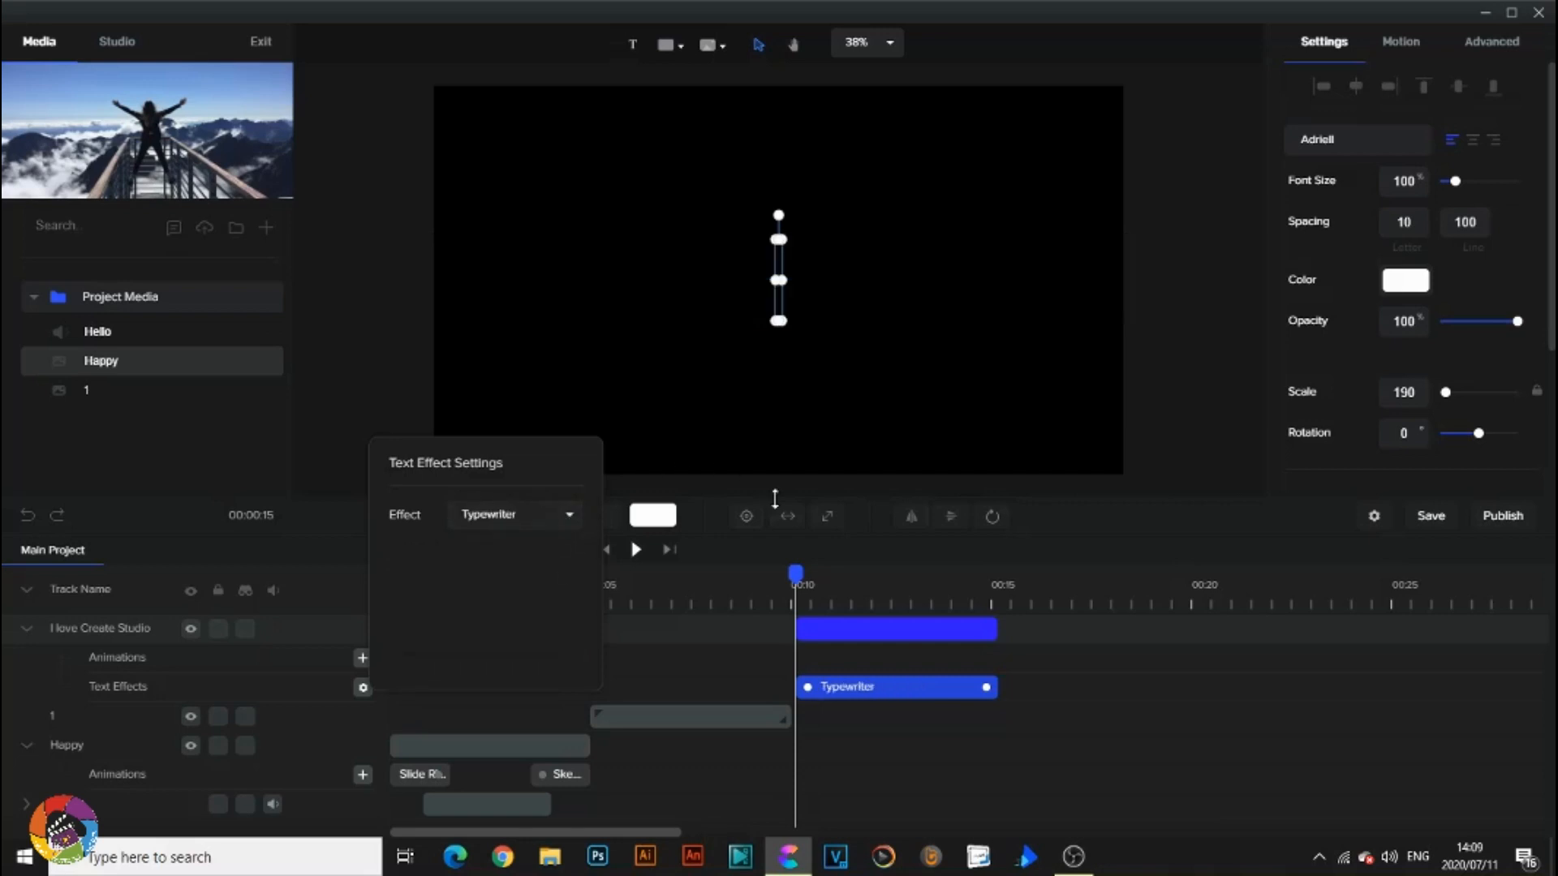
left_click(635, 551)
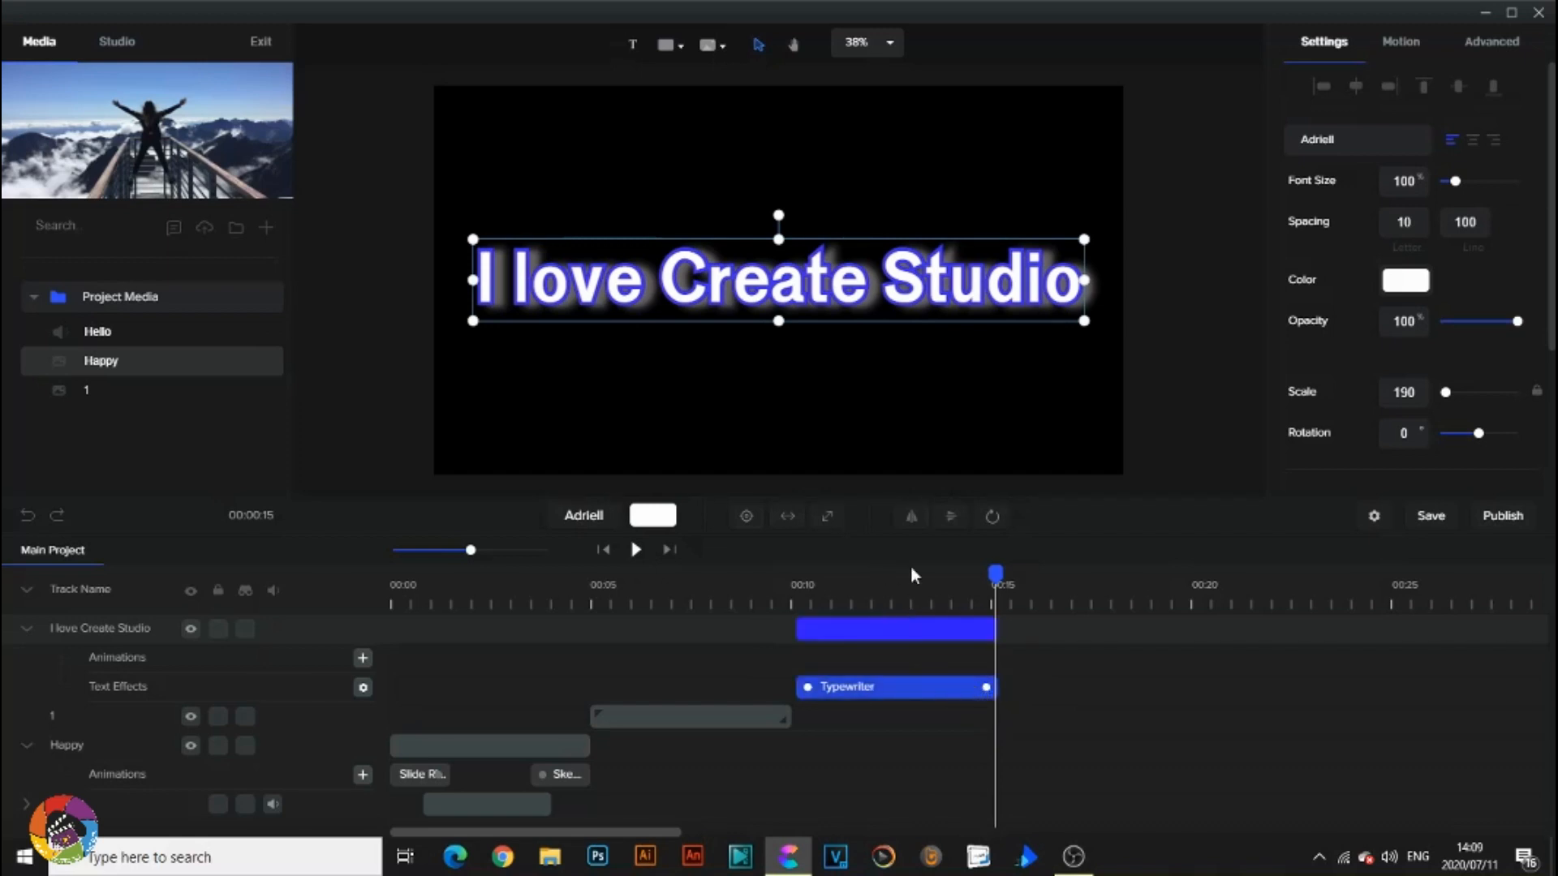
Shorten the Typewriter effect to finish a little over a second before the text clip ends, and replay it.
left_click(961, 583)
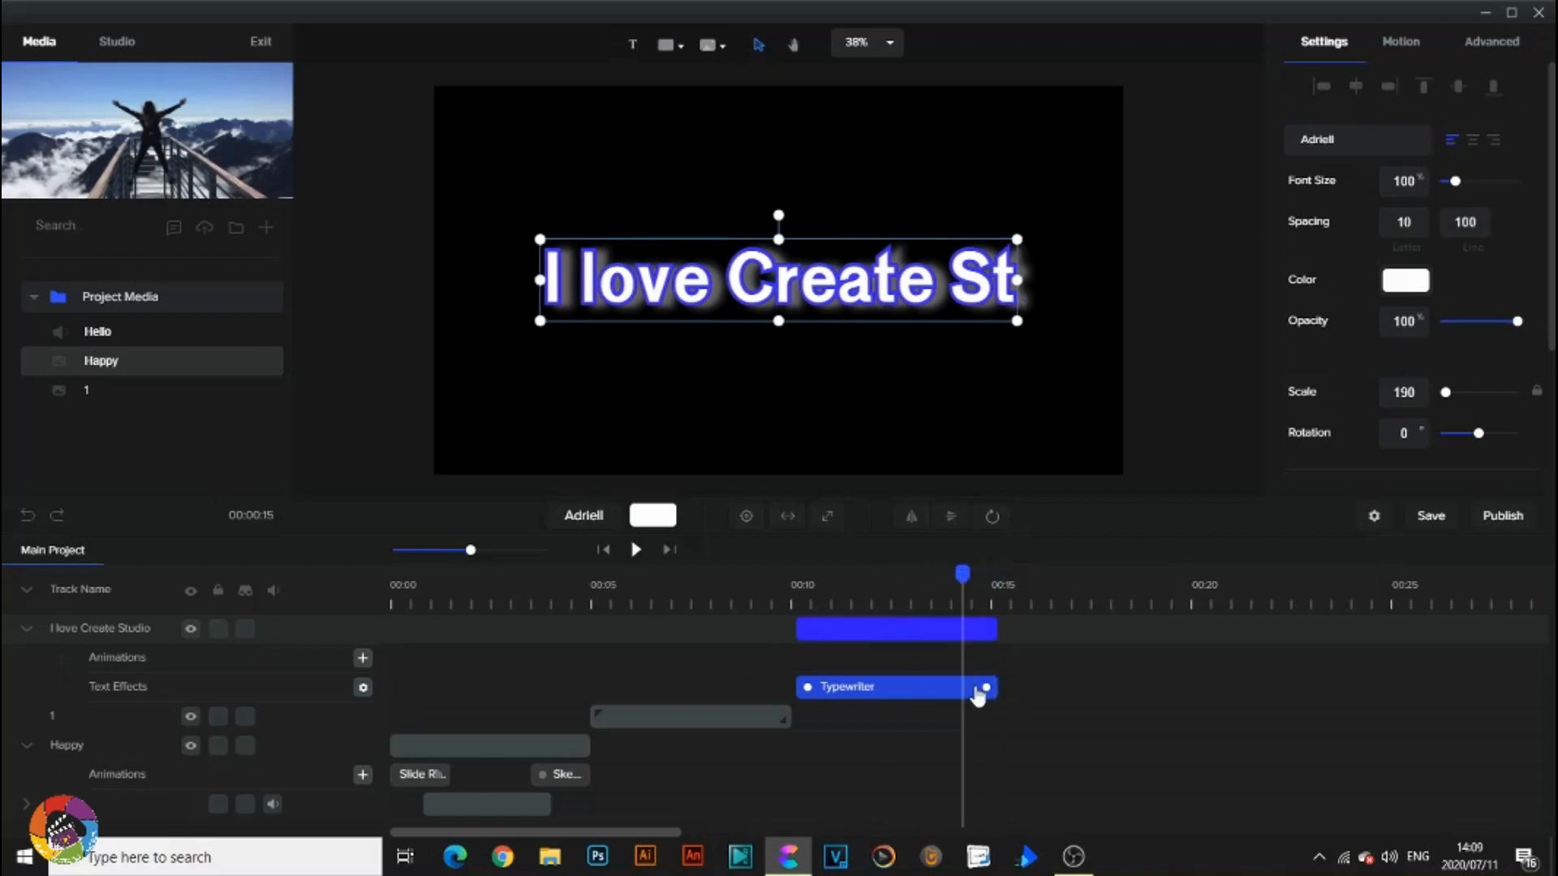
left_click_drag(965, 694, 935, 690)
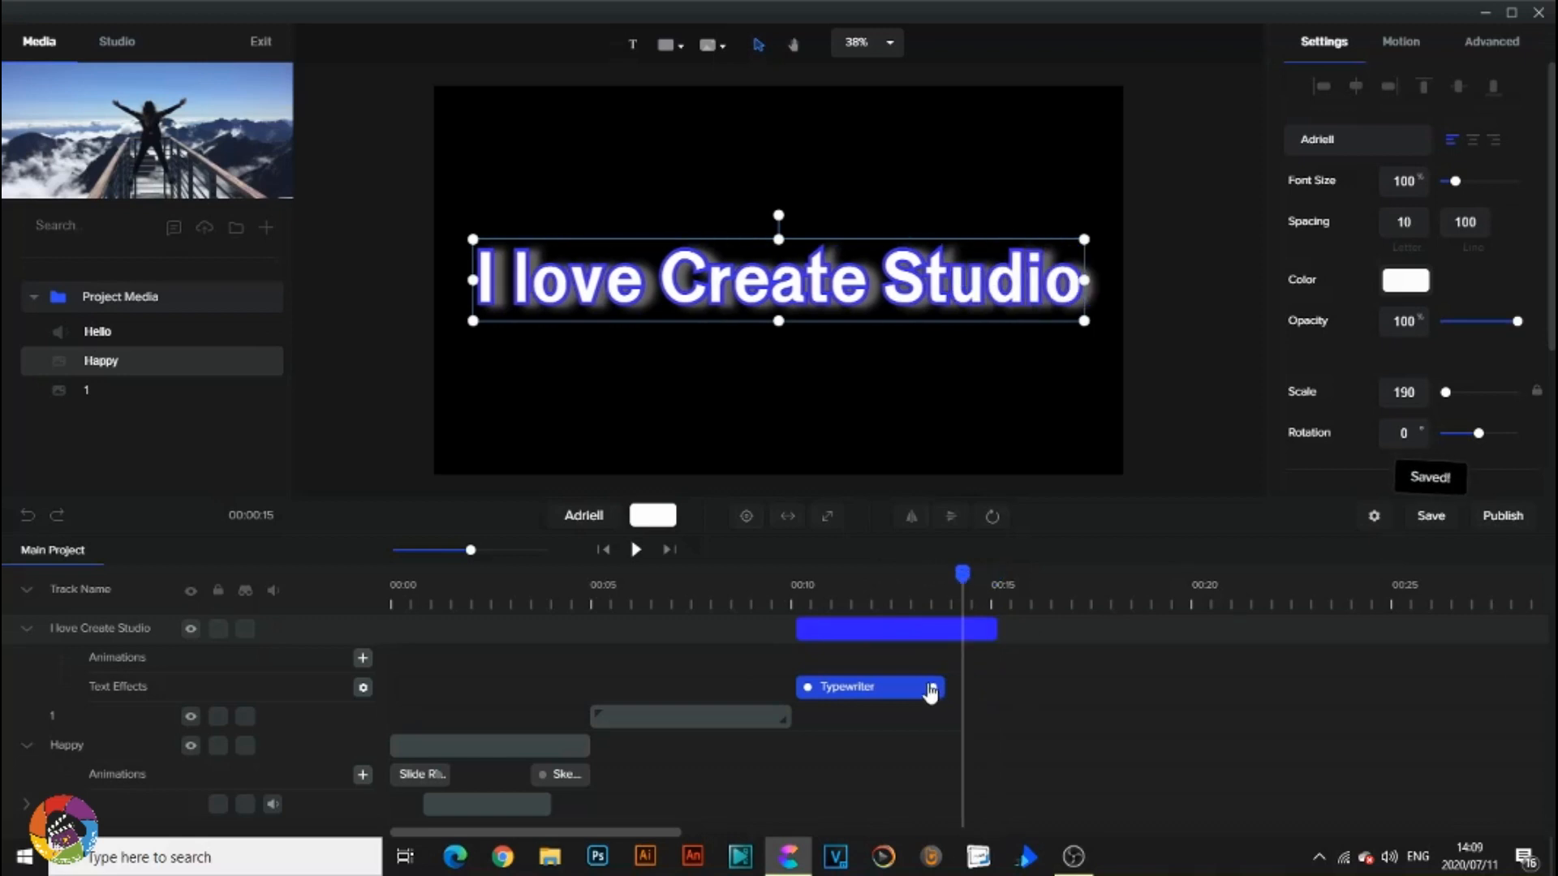
left_click(817, 579)
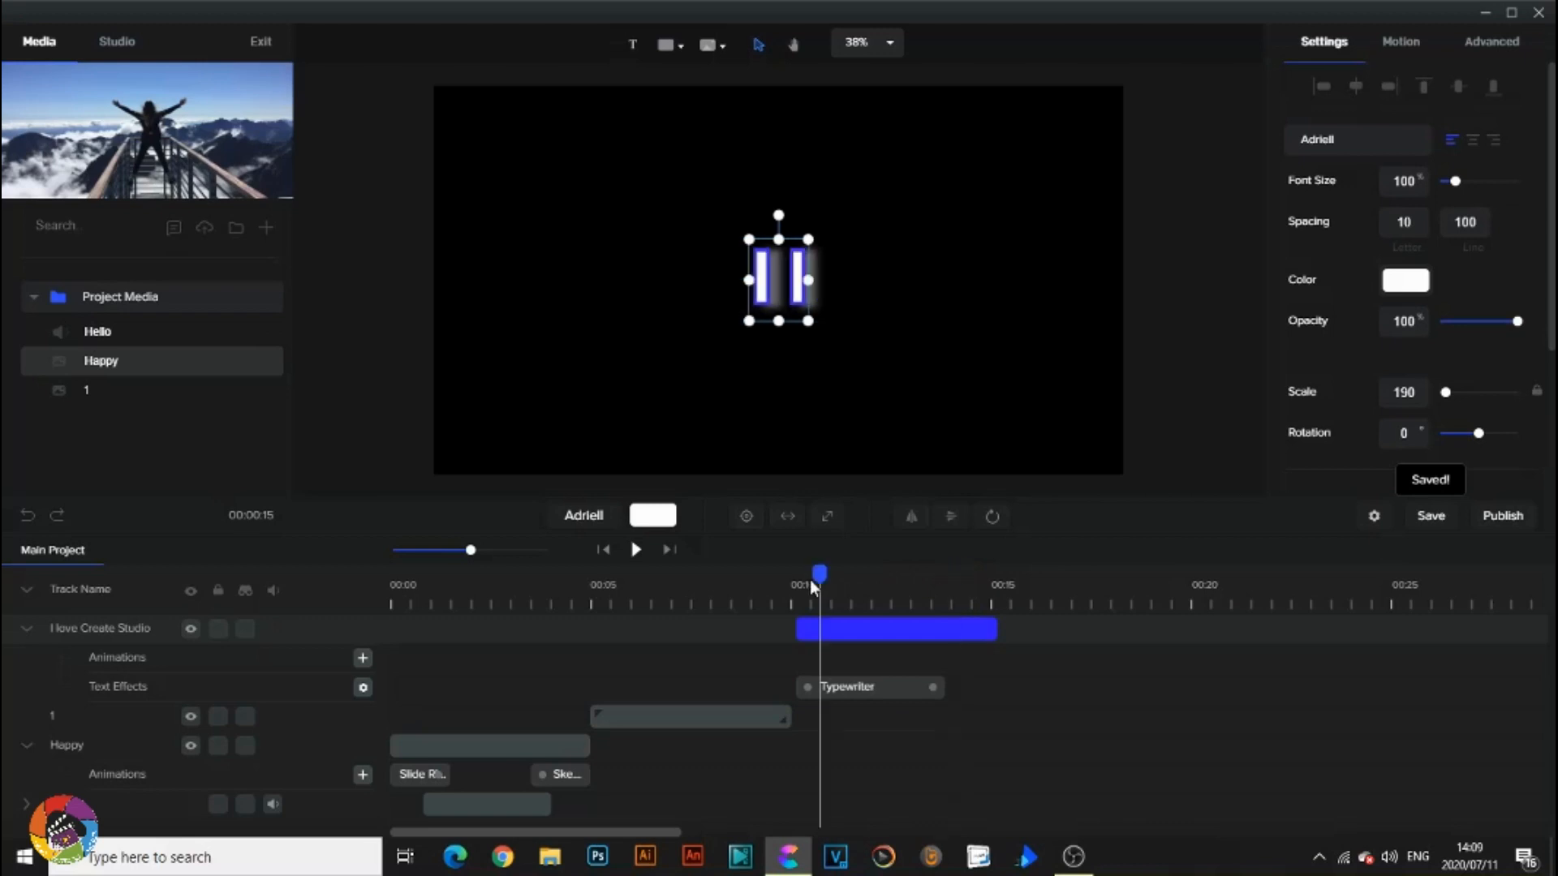
left_click(807, 580)
left_click(636, 550)
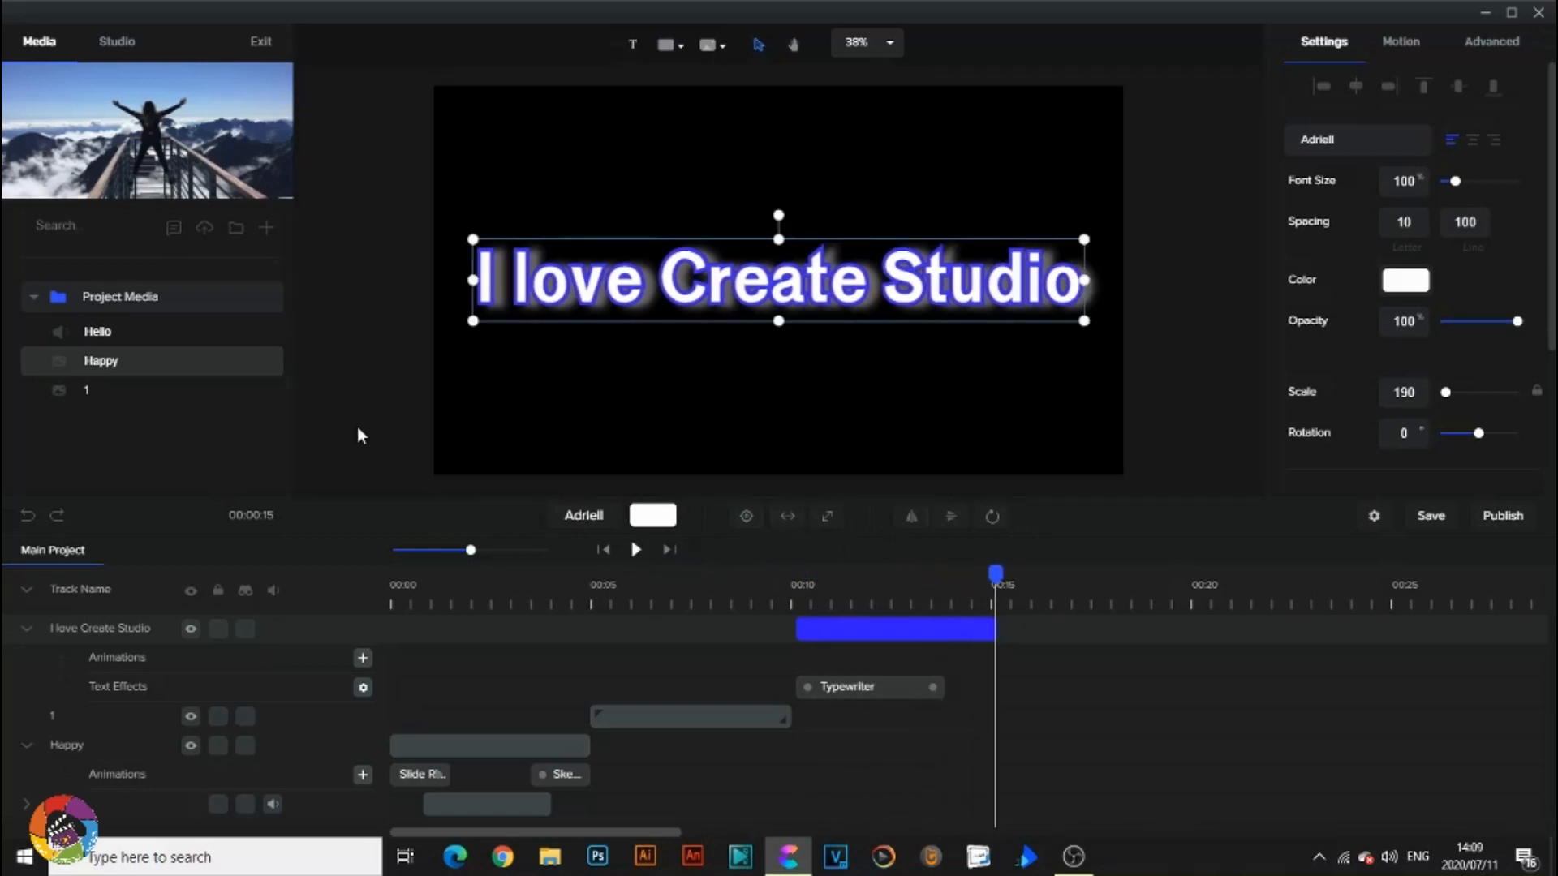
Browse the shape library and add the plain rectangle to the project at 15 seconds.
left_click(680, 50)
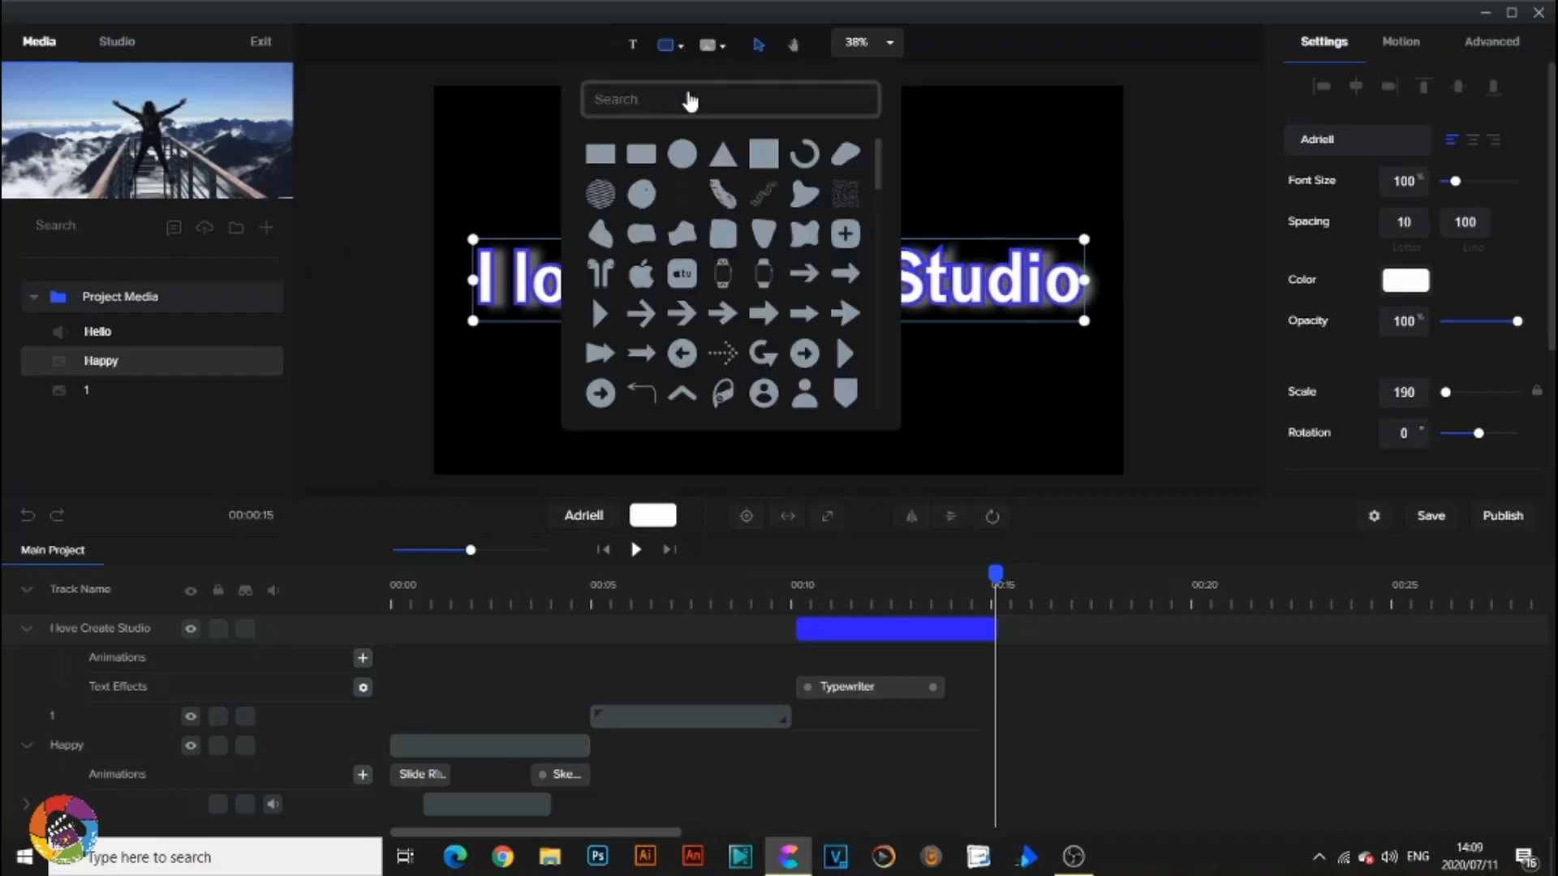
scroll(774, 226, "down", 6)
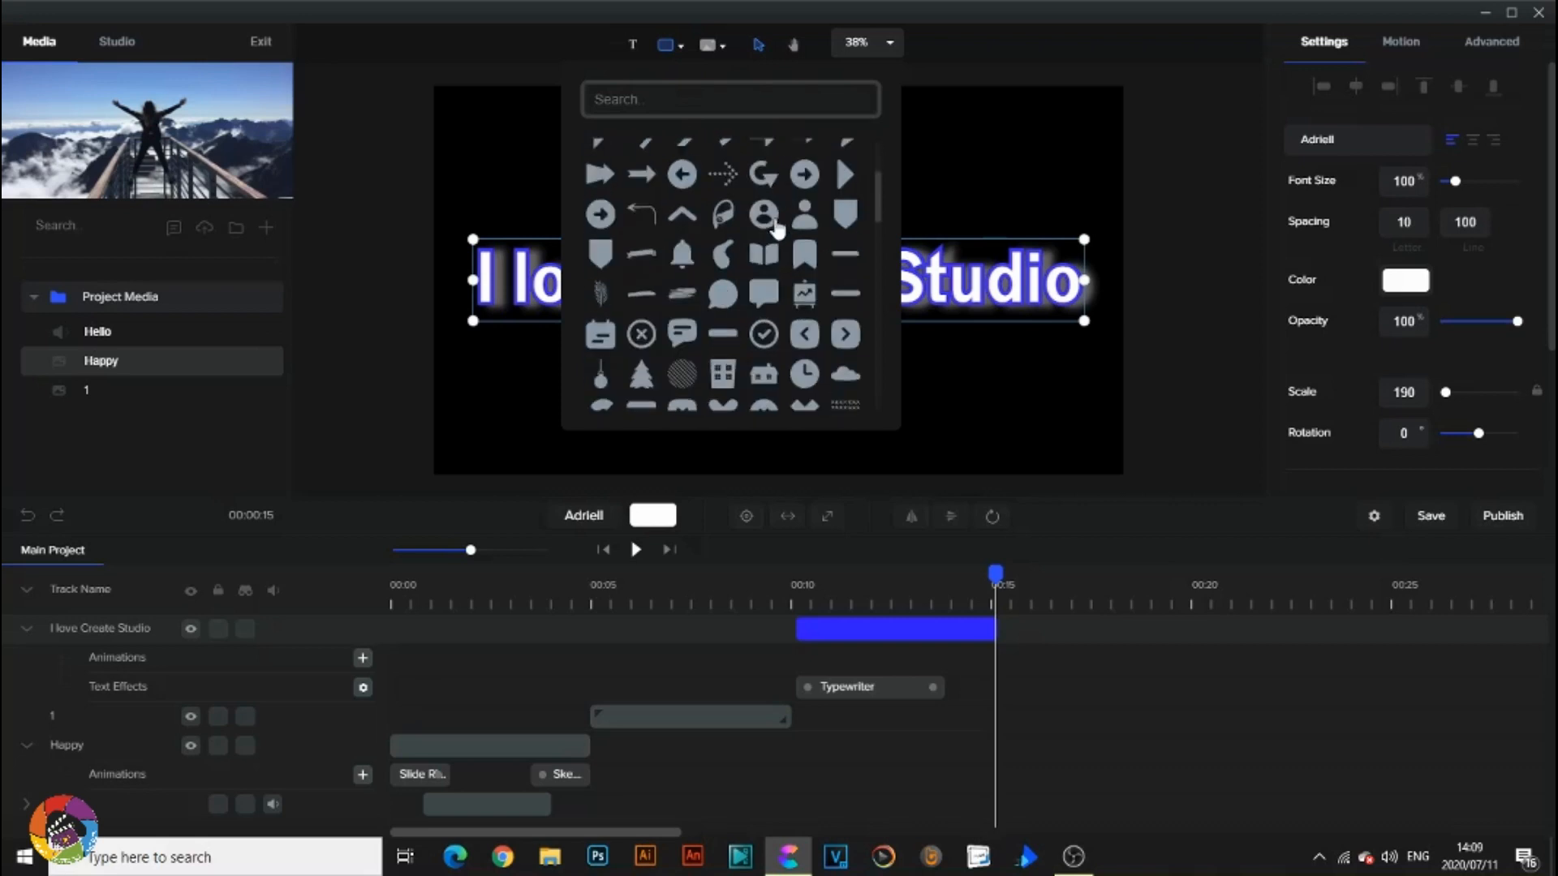
scroll(777, 230, "down", 6)
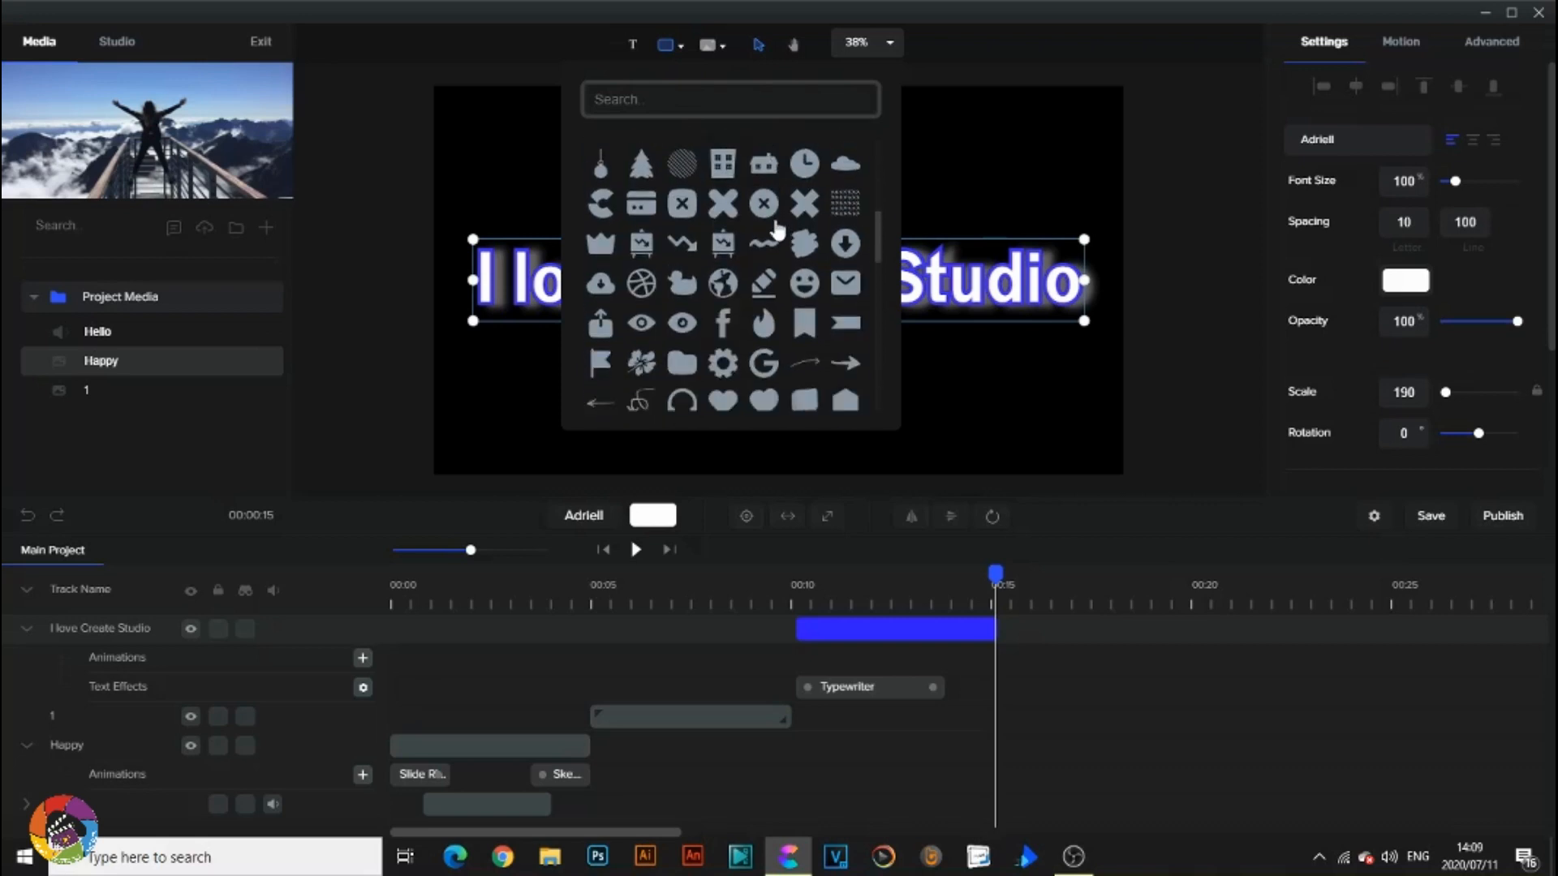
scroll(782, 239, "down", 6)
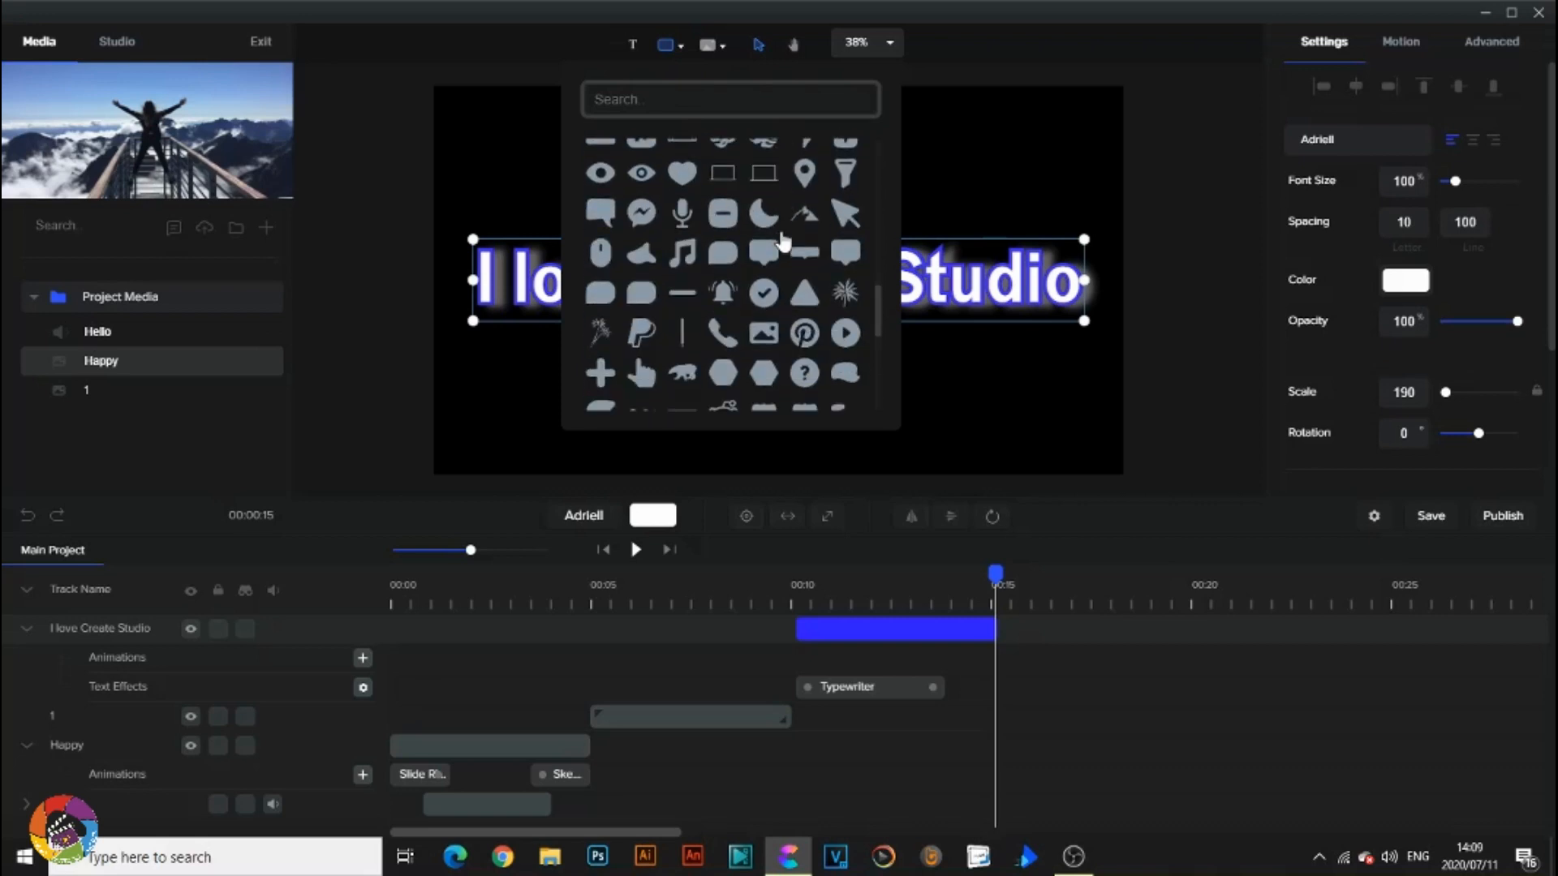
scroll(781, 239, "down", 6)
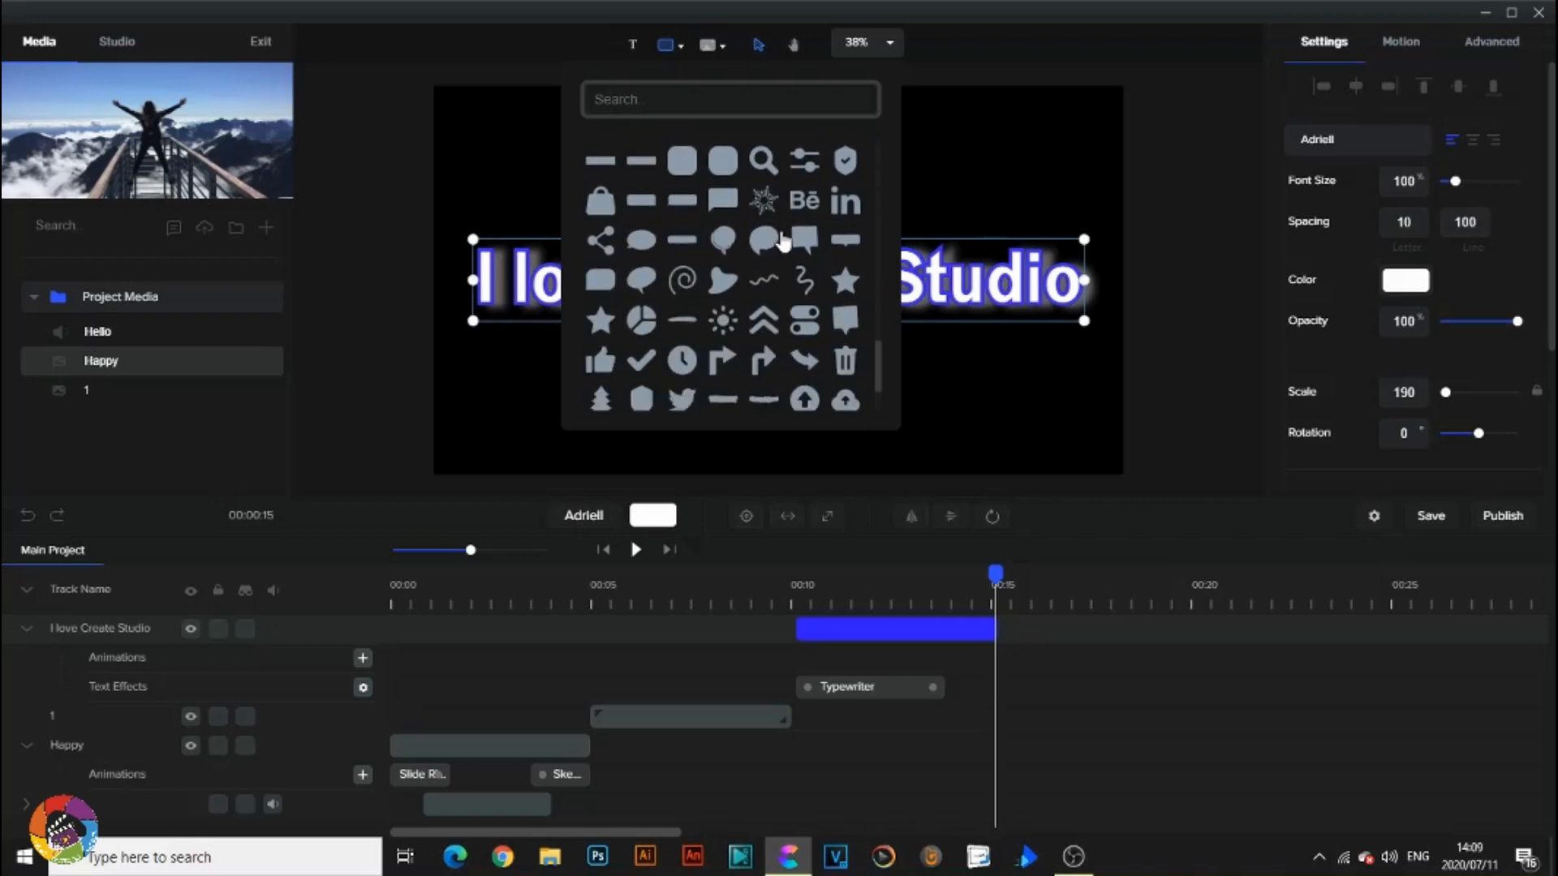
scroll(781, 239, "up", 15)
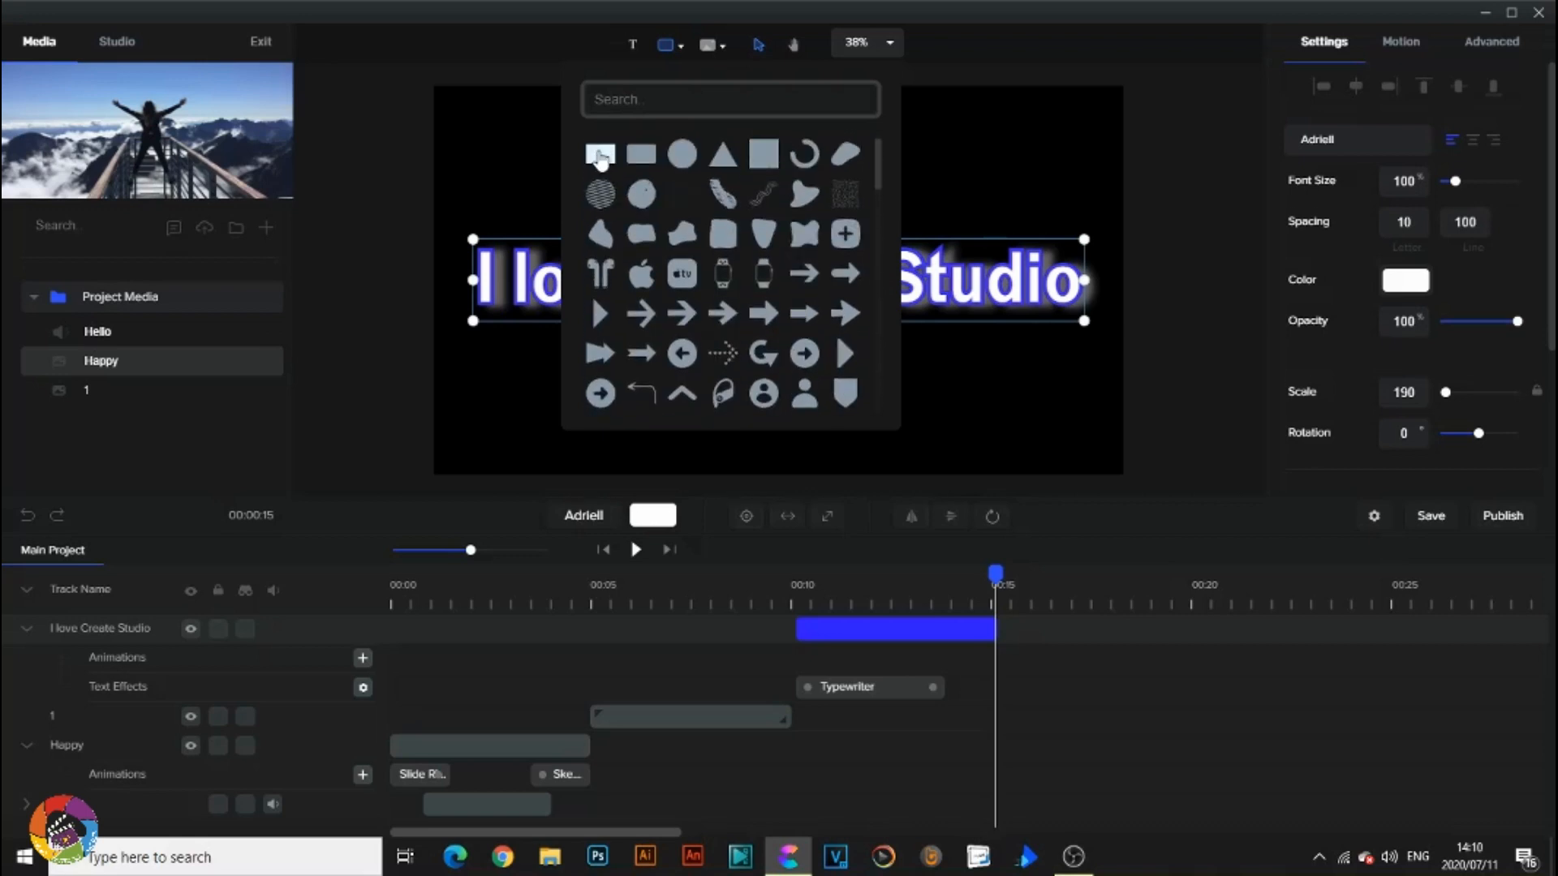
left_click(601, 159)
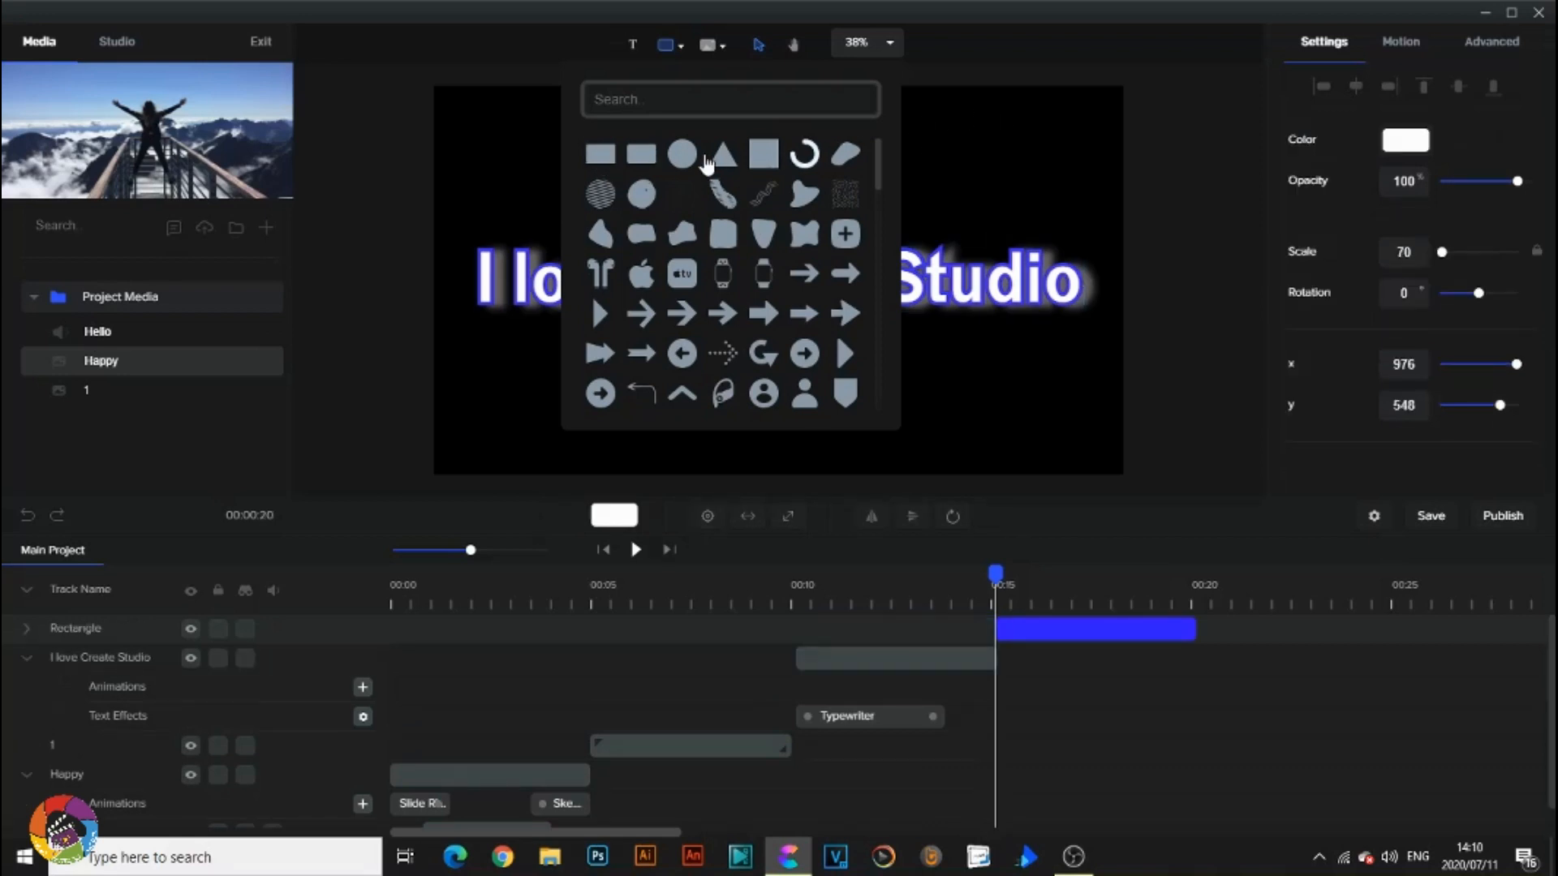
left_click(971, 155)
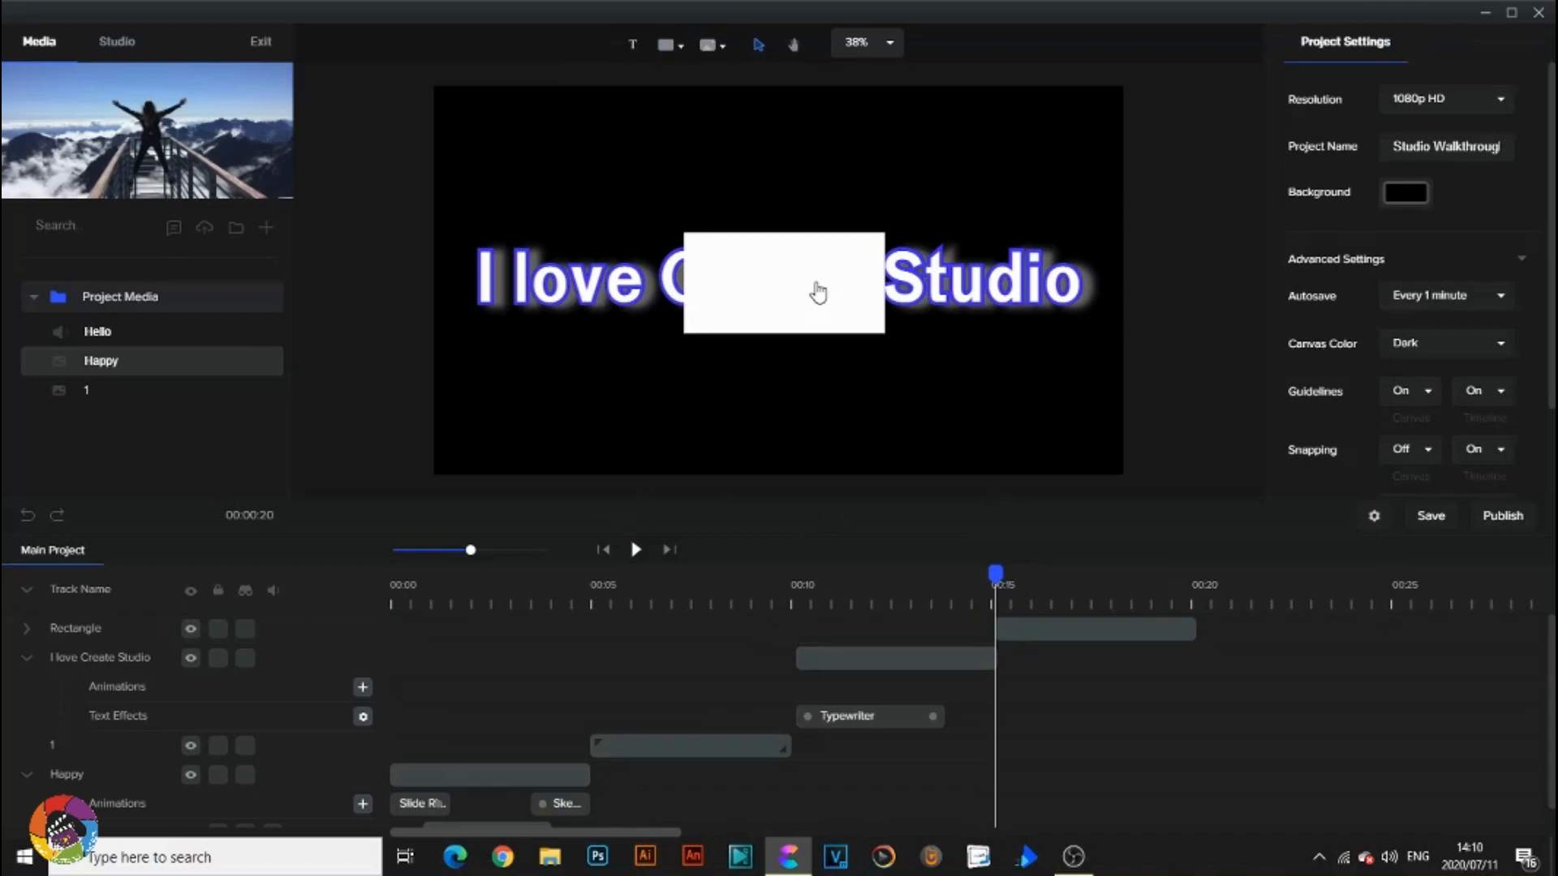
Expand the rectangle to cover the whole canvas and fill it with red #E70C0C.
left_click(818, 333)
left_click(750, 517)
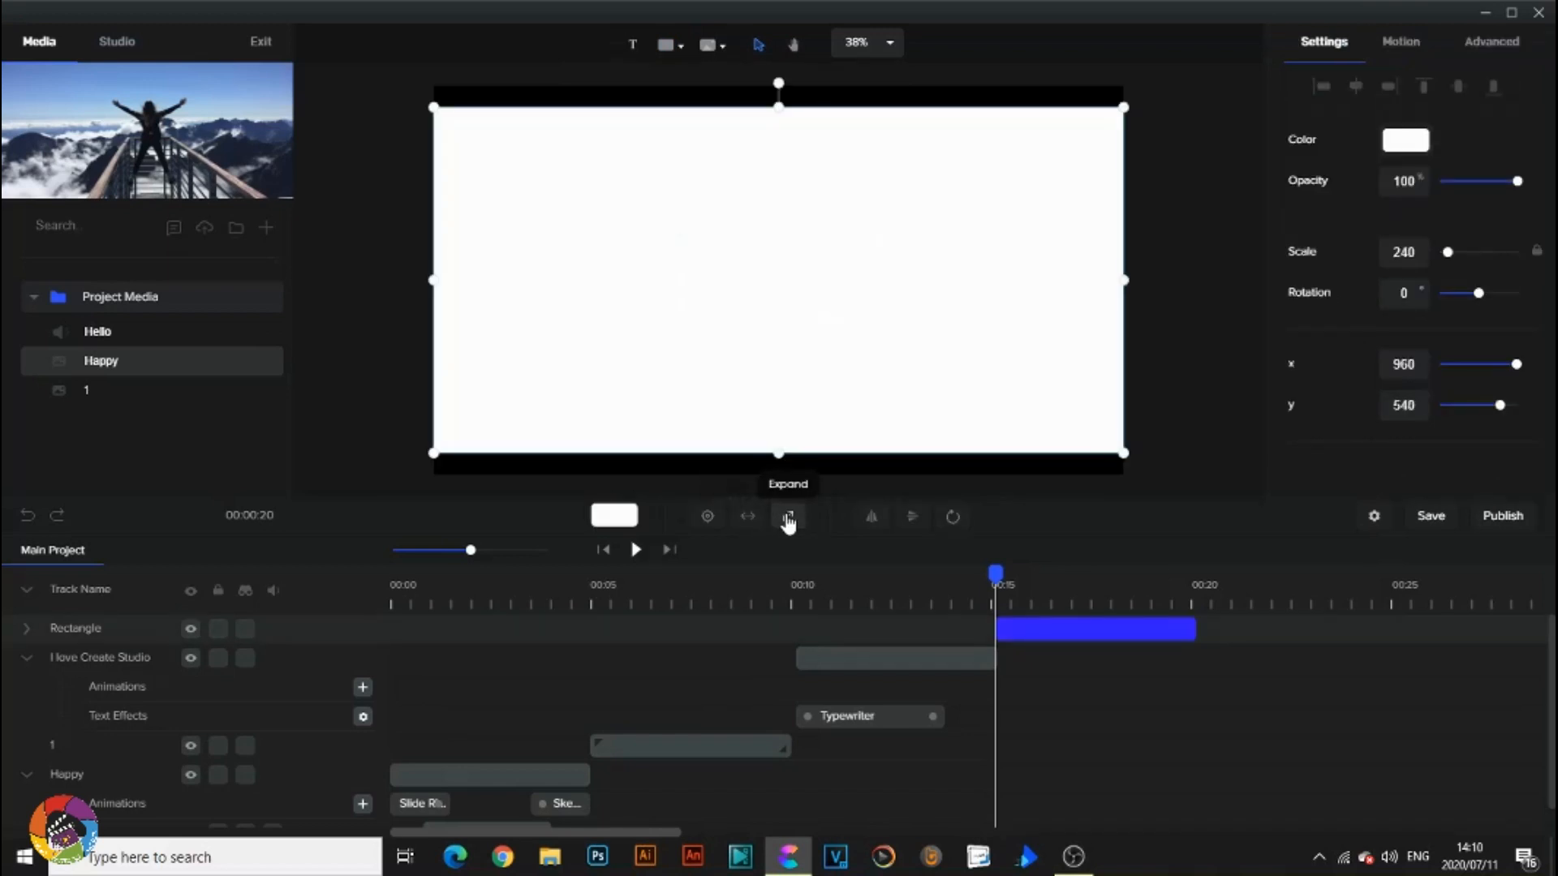
left_click(787, 517)
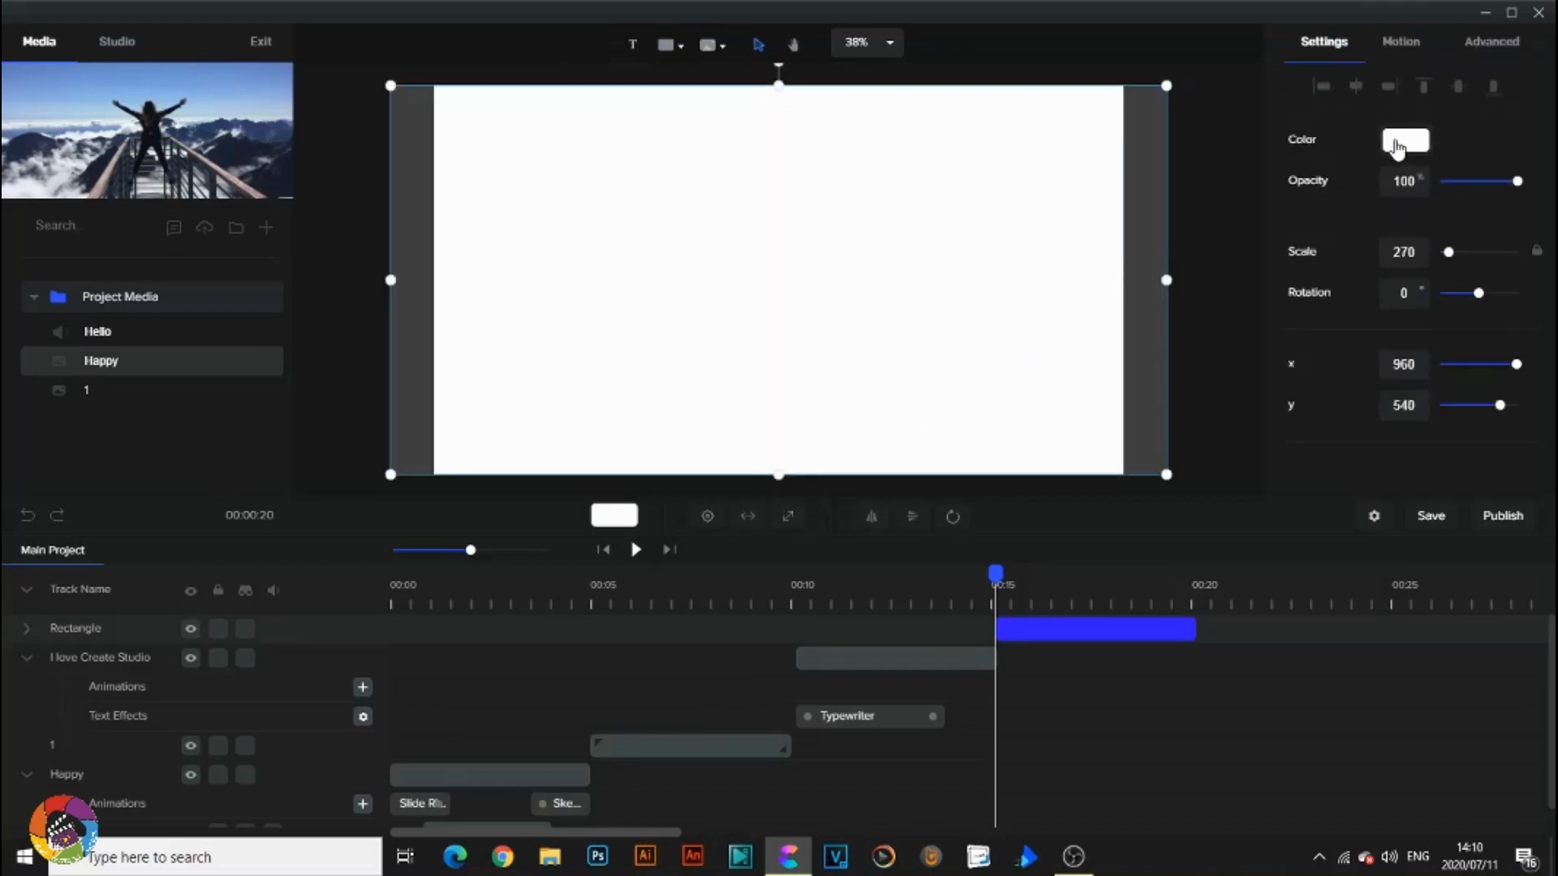
left_click(1399, 152)
left_click(1518, 140)
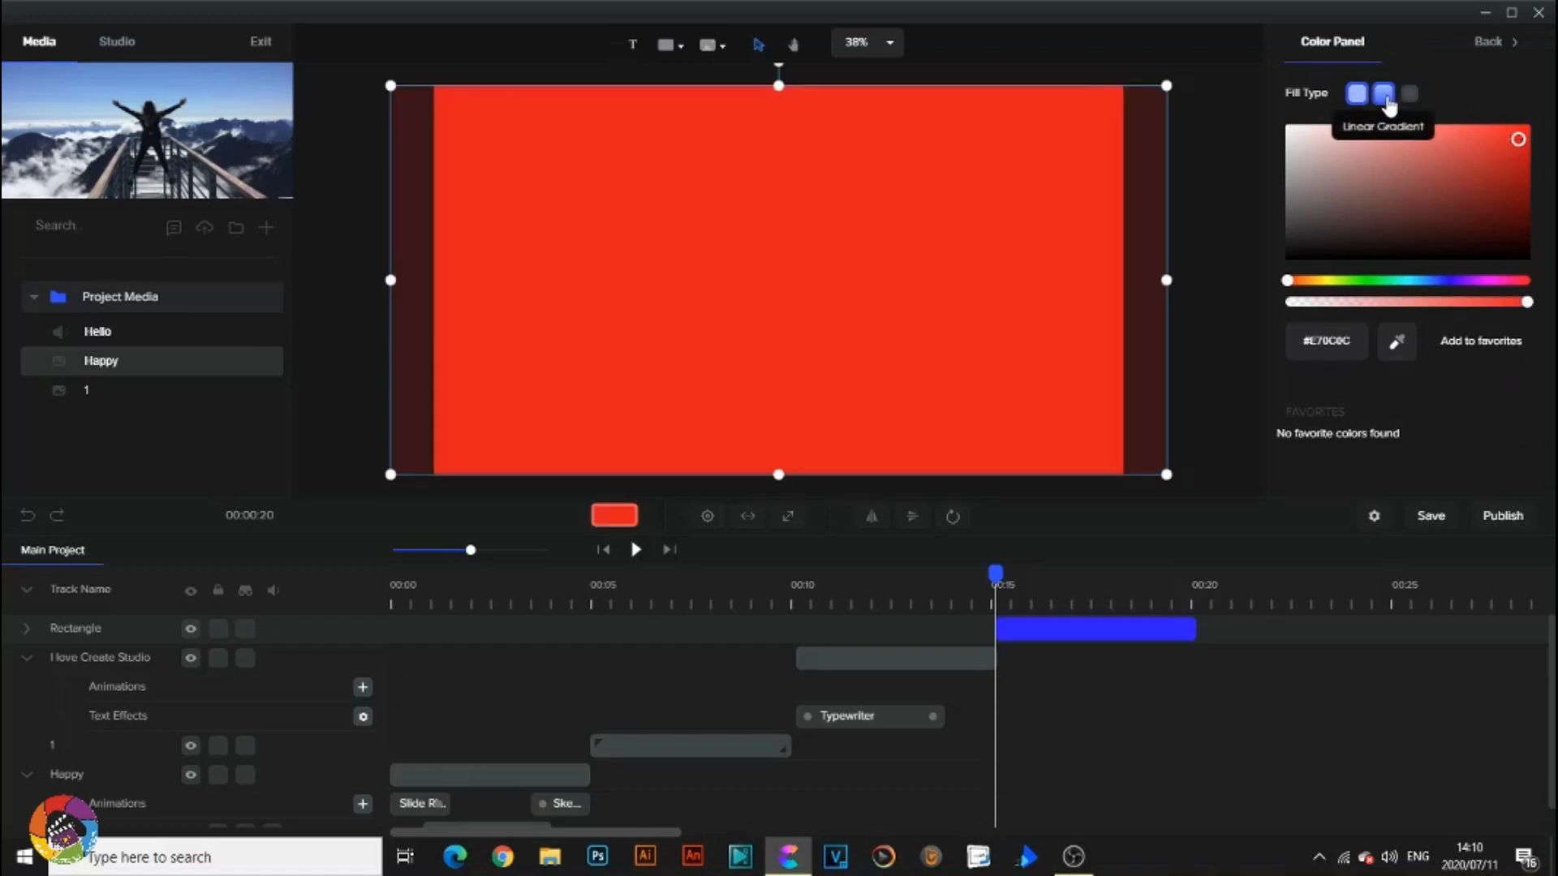
Try the linear and radial gradient fills on the rectangle and return it to the solid fill.
left_click(1386, 97)
left_click(1413, 98)
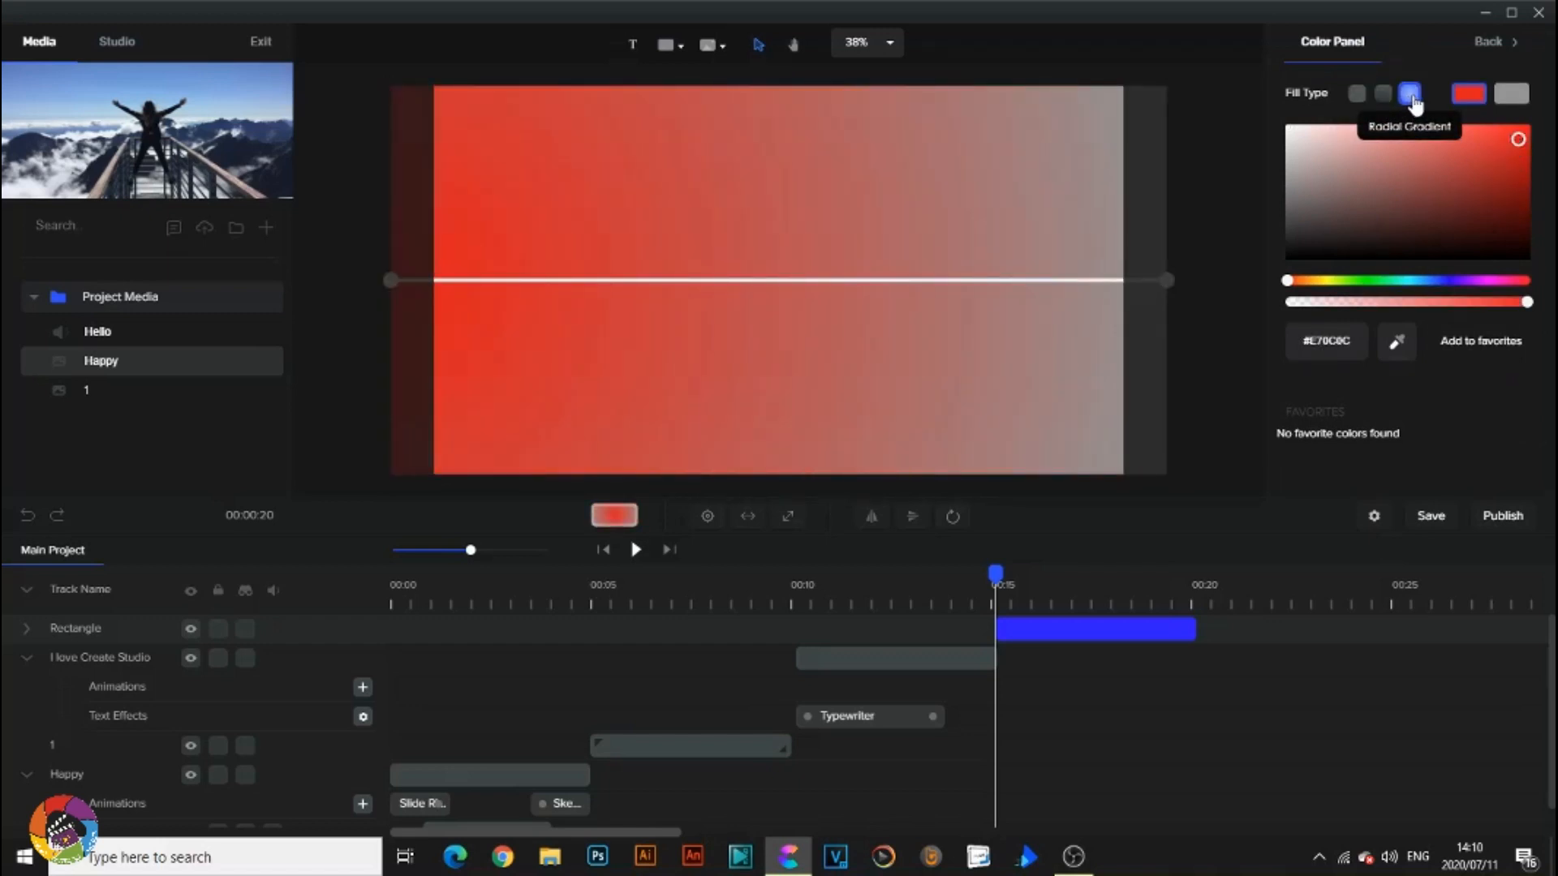
left_click(1356, 94)
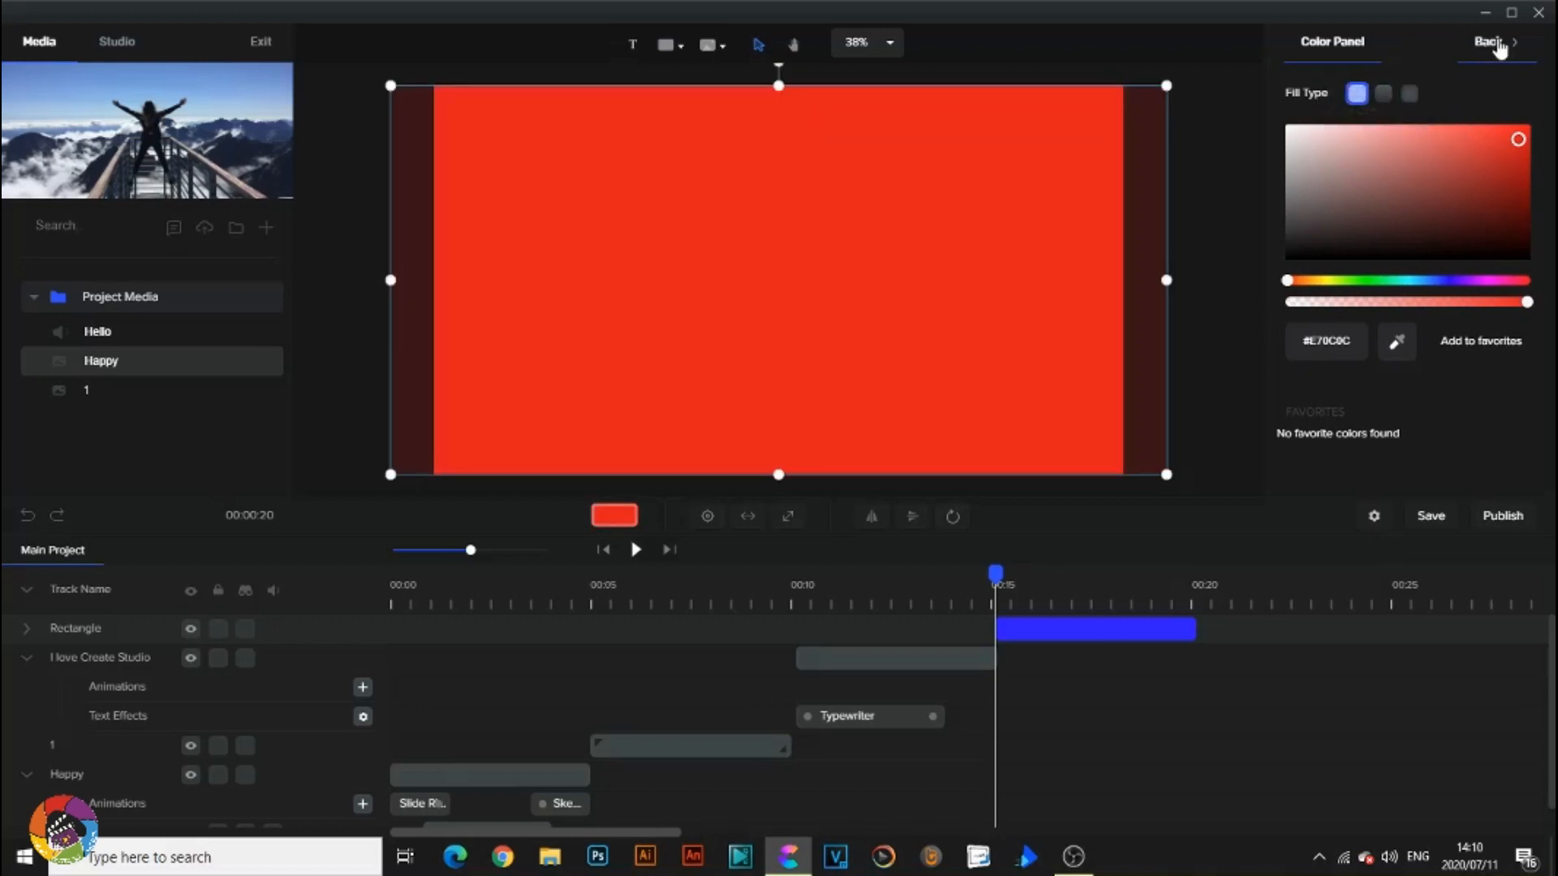
Apply the Fade entrance animation to the red rectangle and save the project.
left_click(1499, 49)
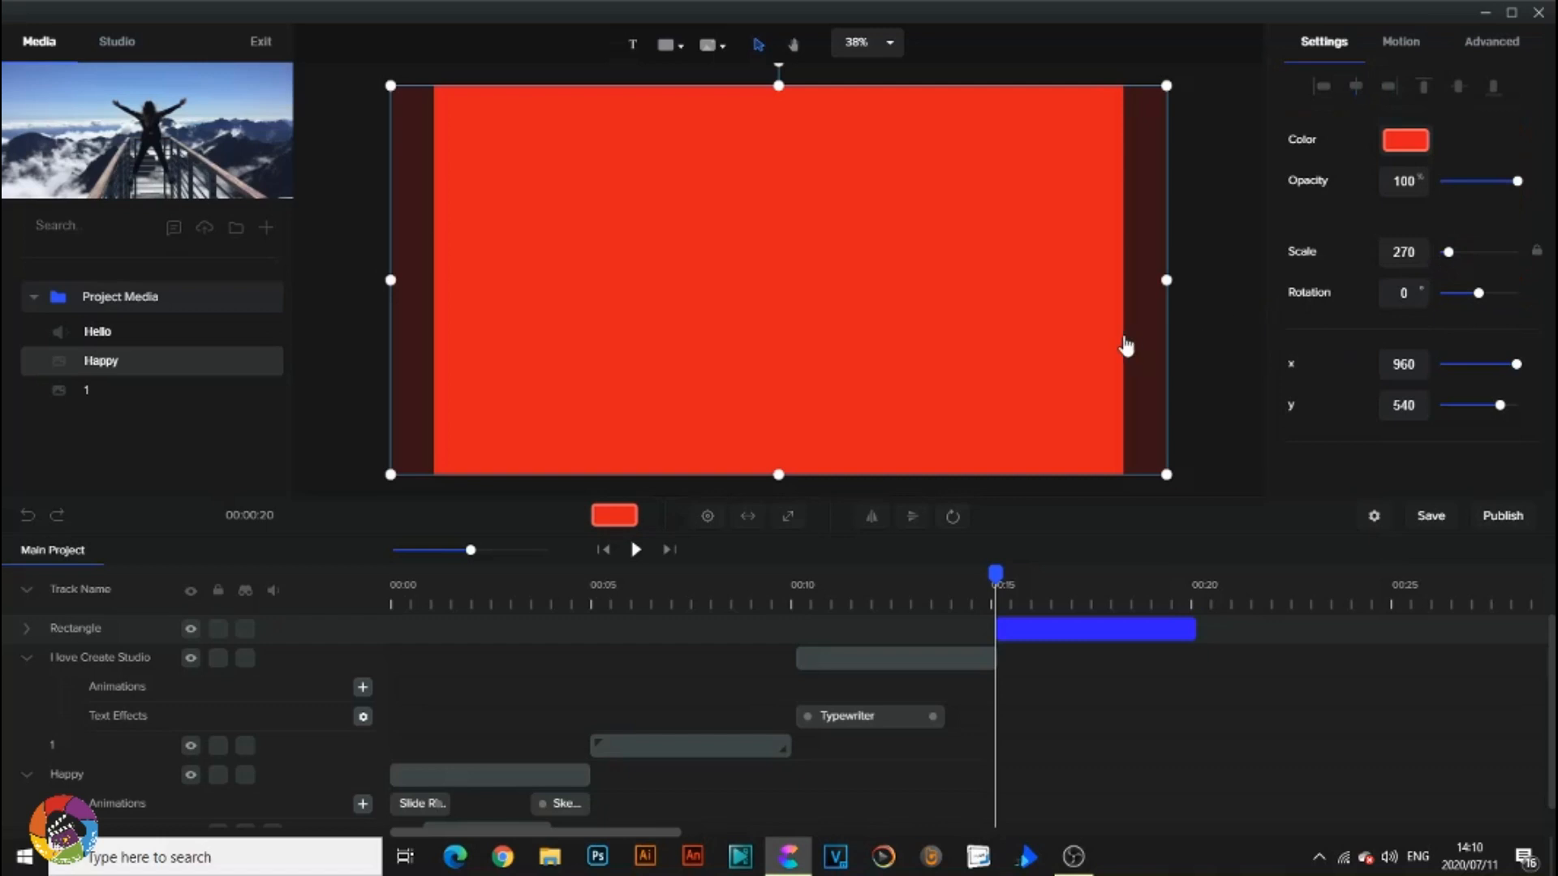
left_click(1401, 44)
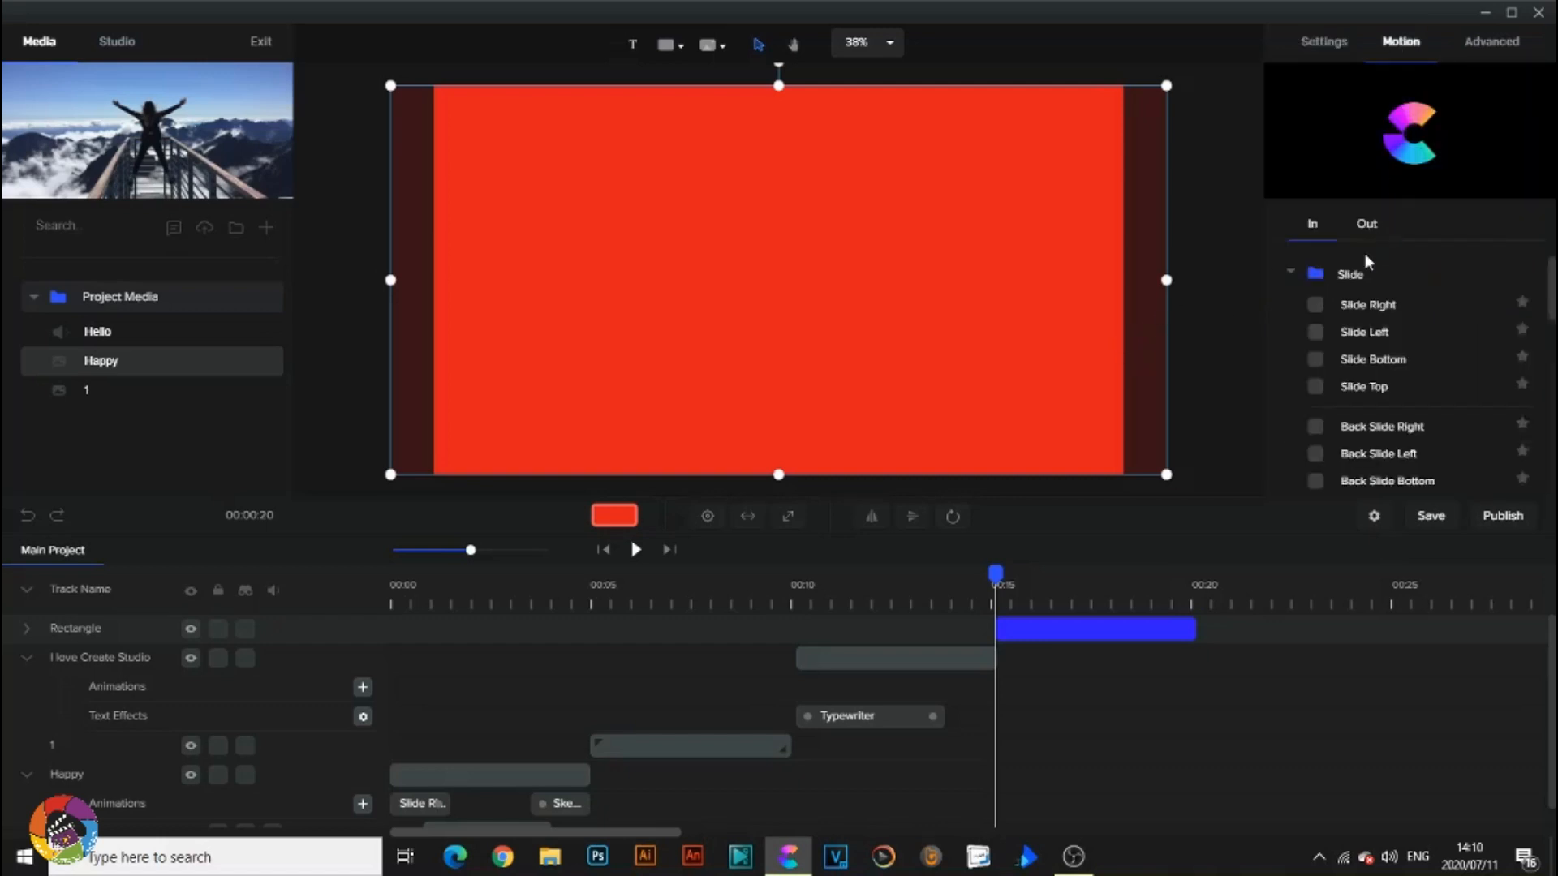
scroll(1316, 316, "down", 1)
left_click(1316, 328)
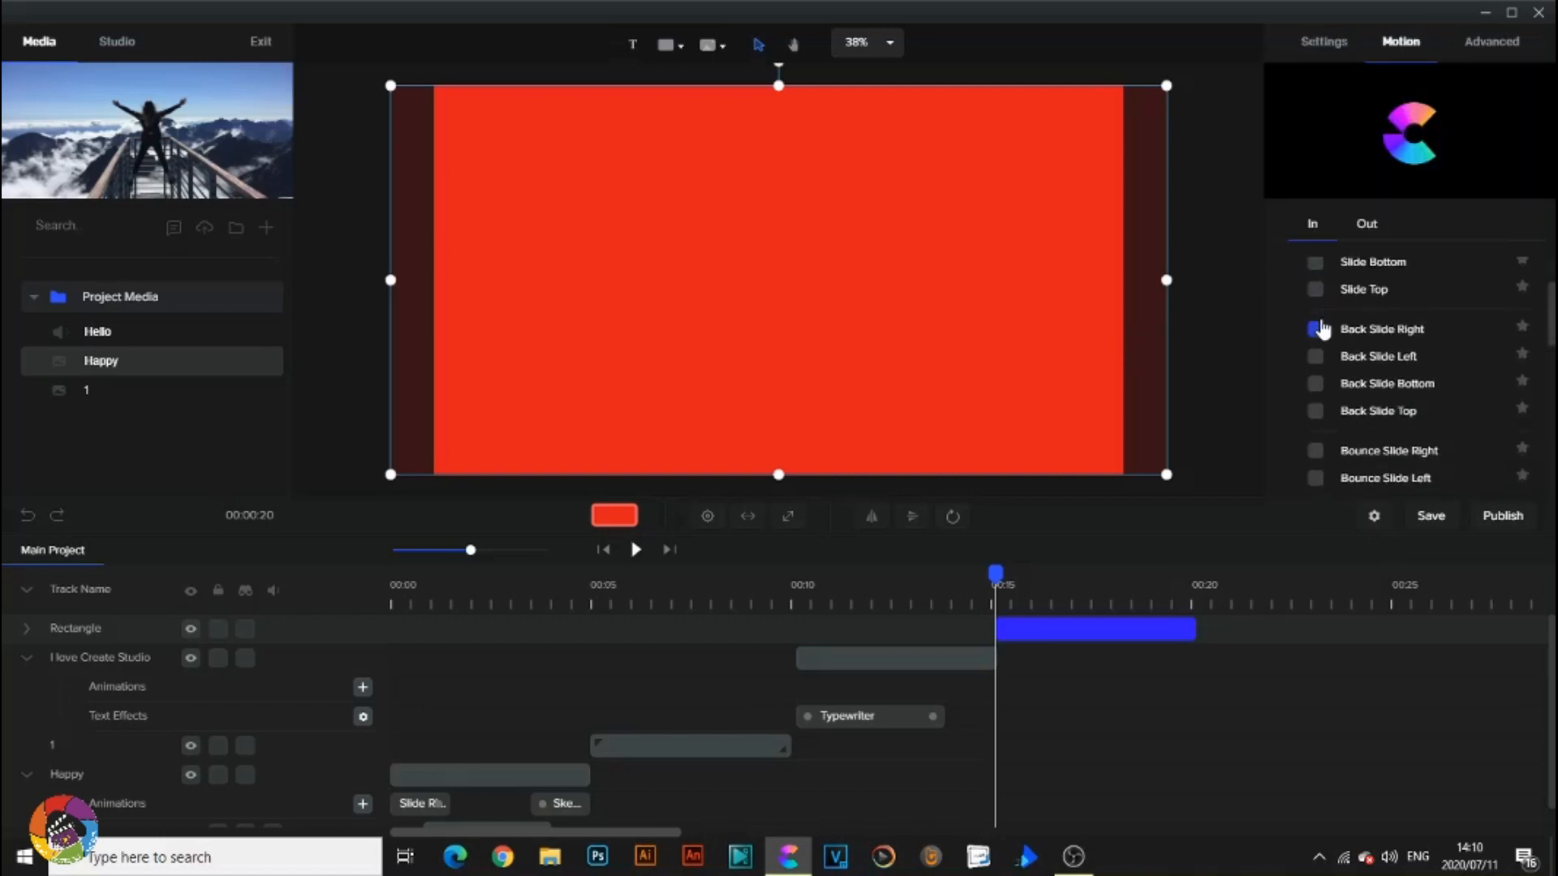
scroll(1315, 325, "down", 6)
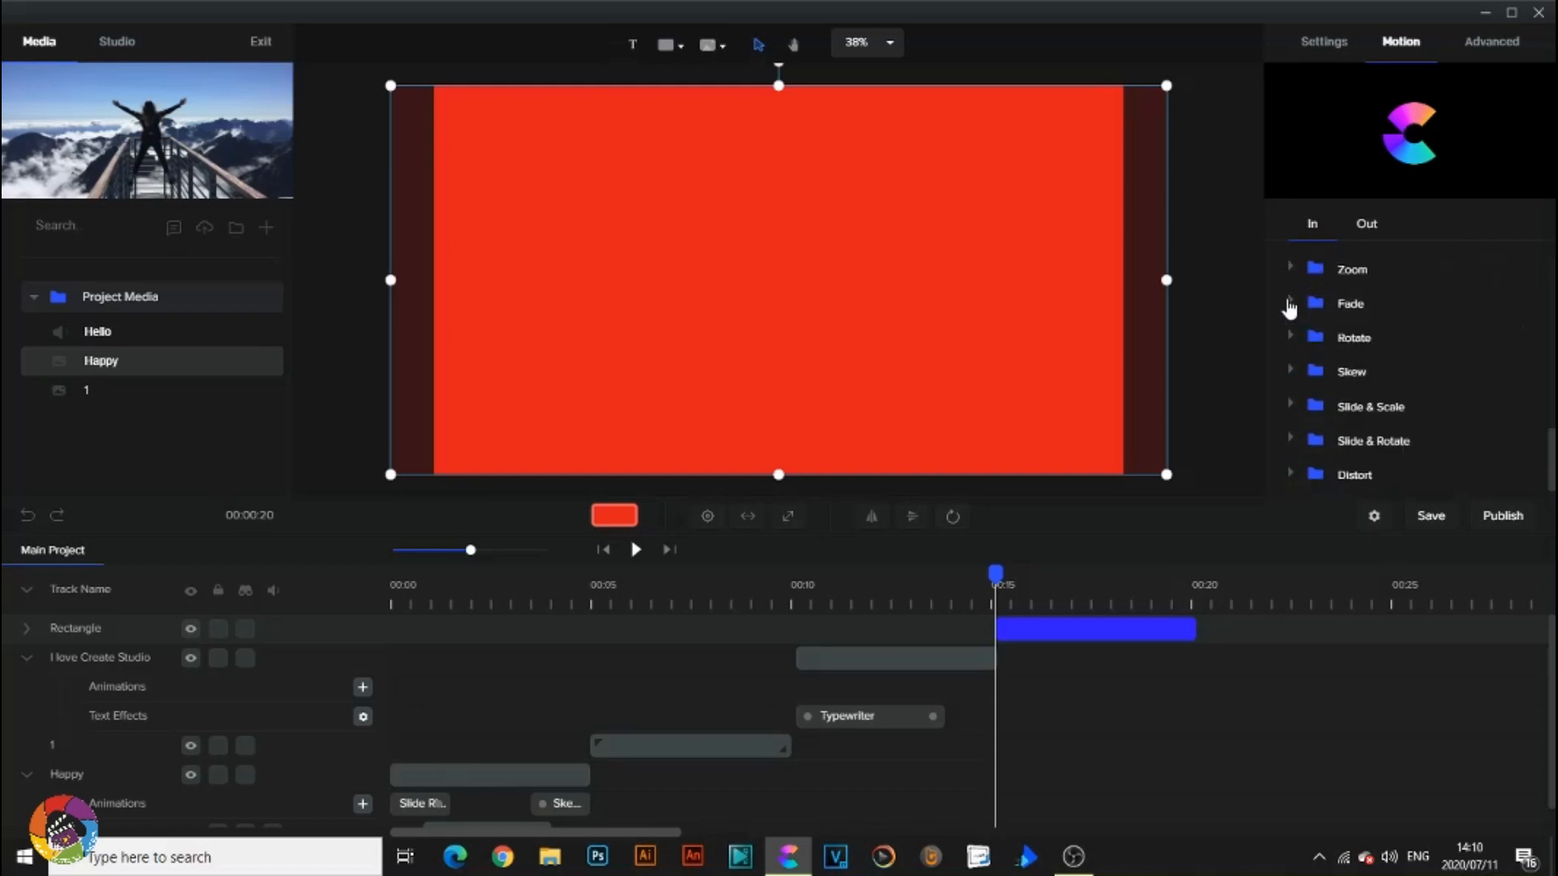
left_click(1290, 304)
left_click(1378, 233)
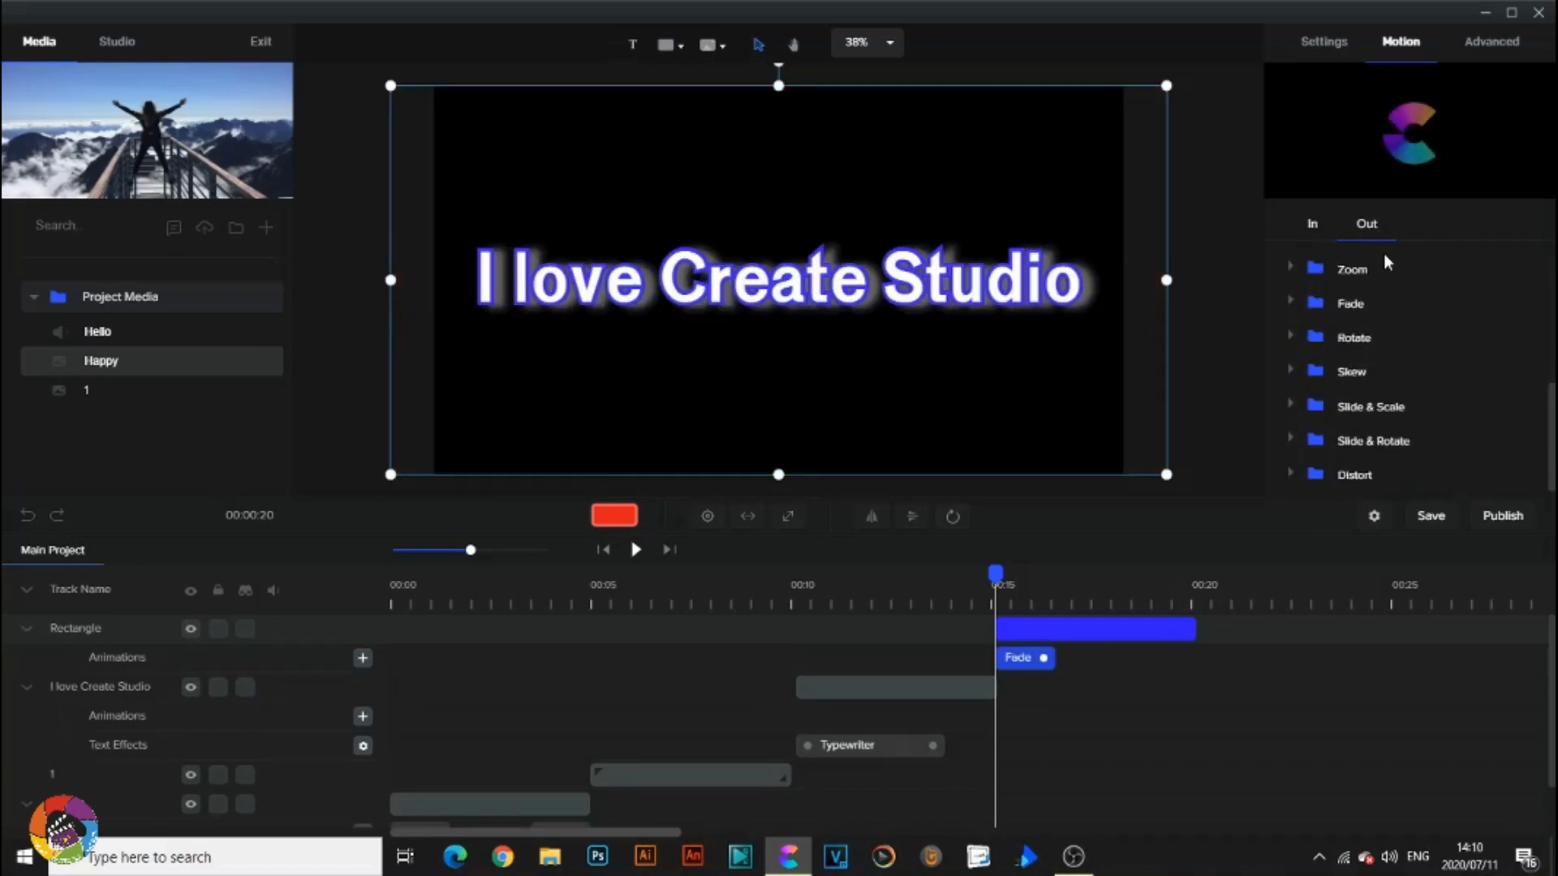
key("ctrl+s")
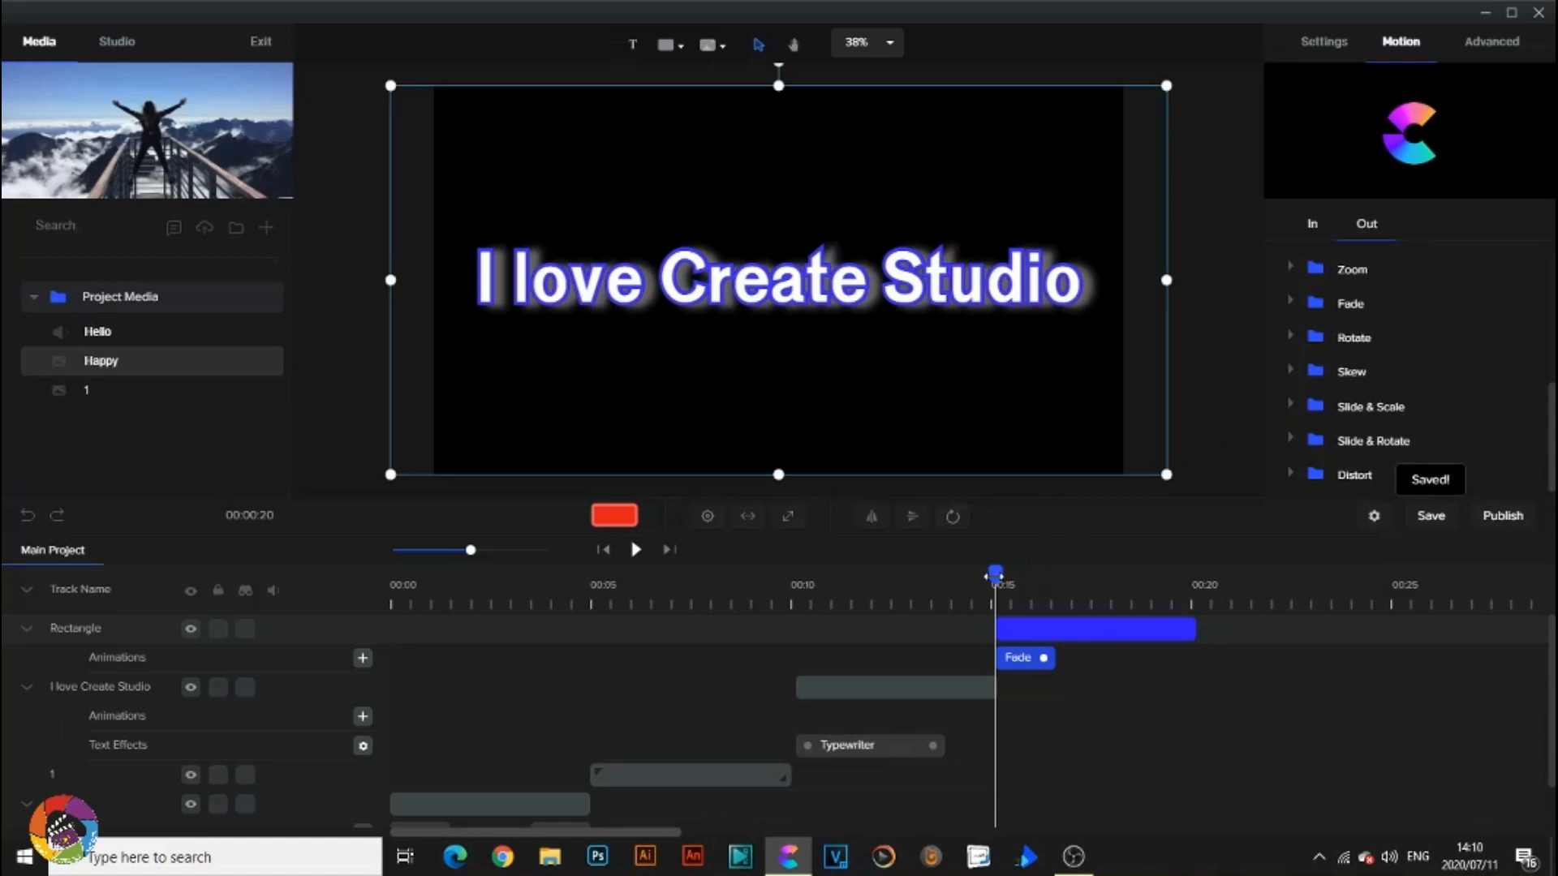
Move the rectangle clip to start at 10 seconds, aligned with the text clip, and play back that section.
left_click_drag(994, 575, 795, 583)
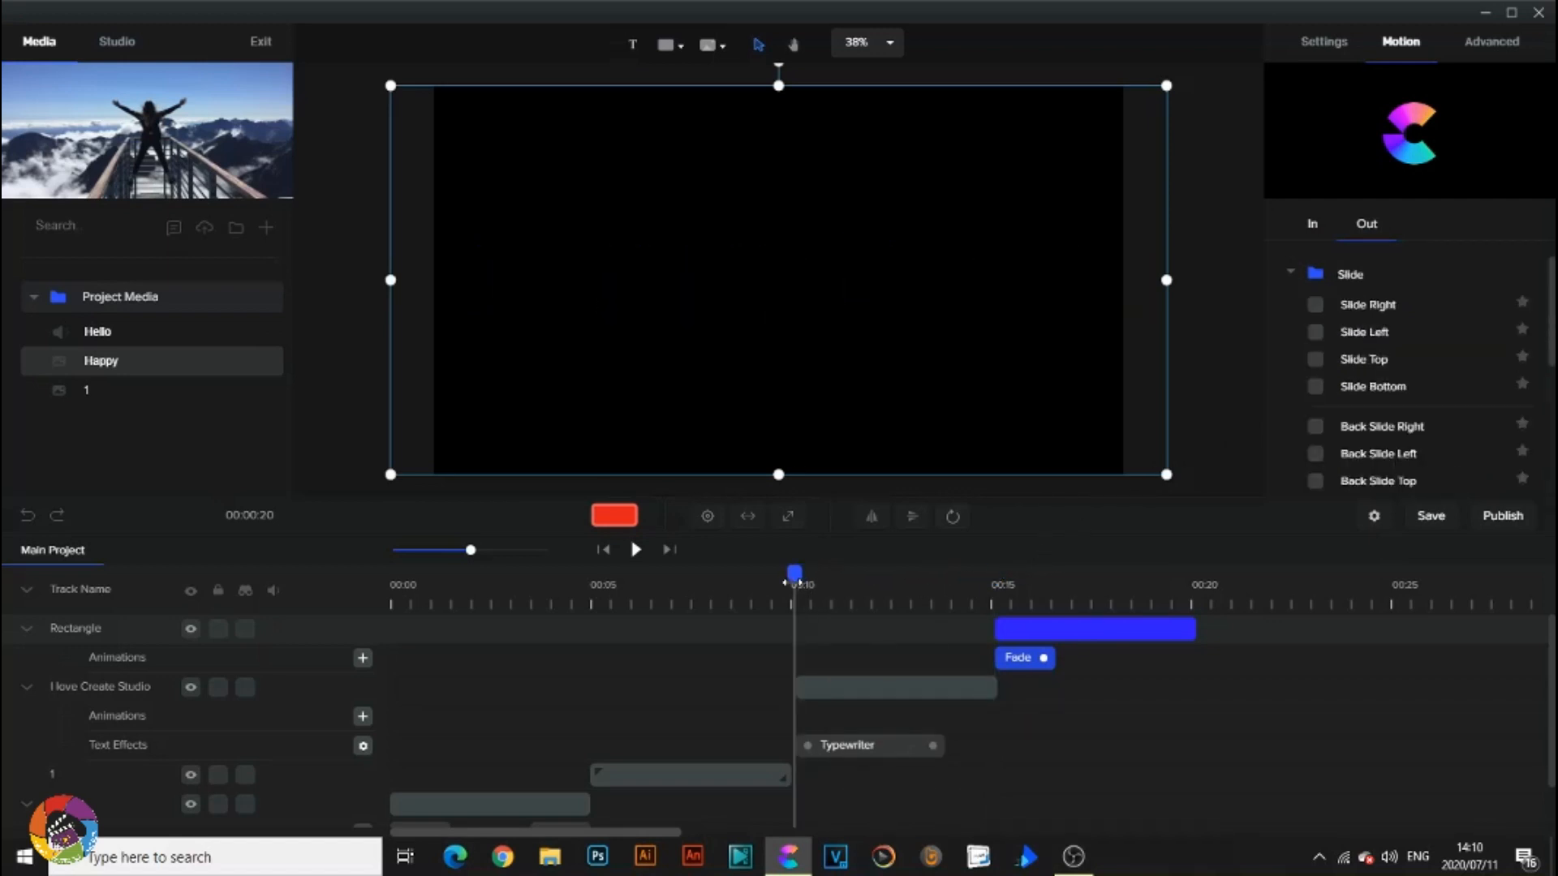
left_click_drag(1032, 630, 832, 630)
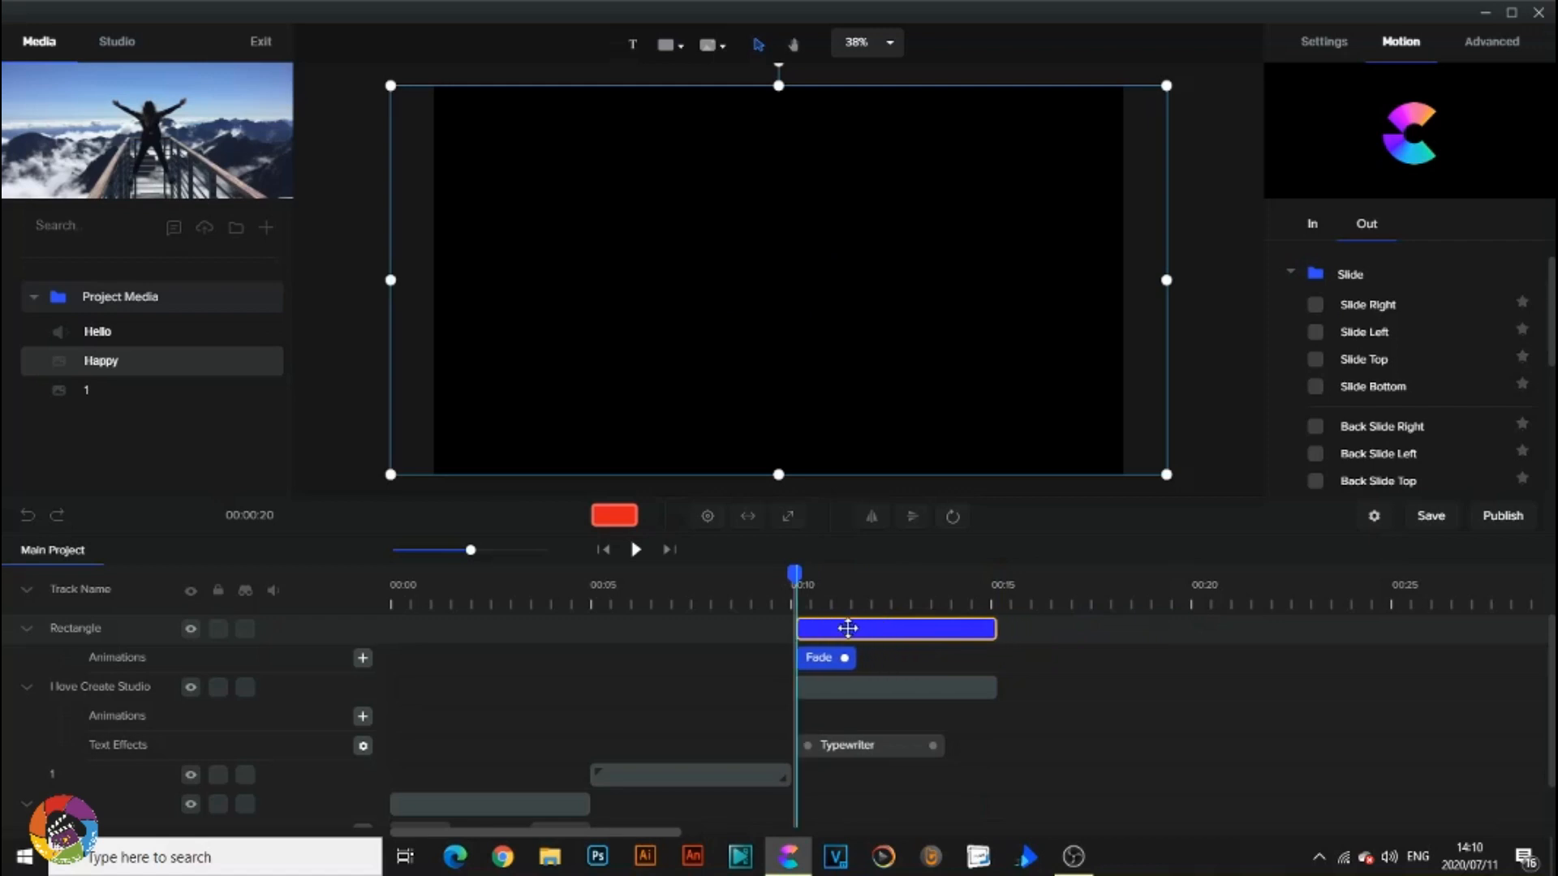
left_click_drag(800, 572, 779, 572)
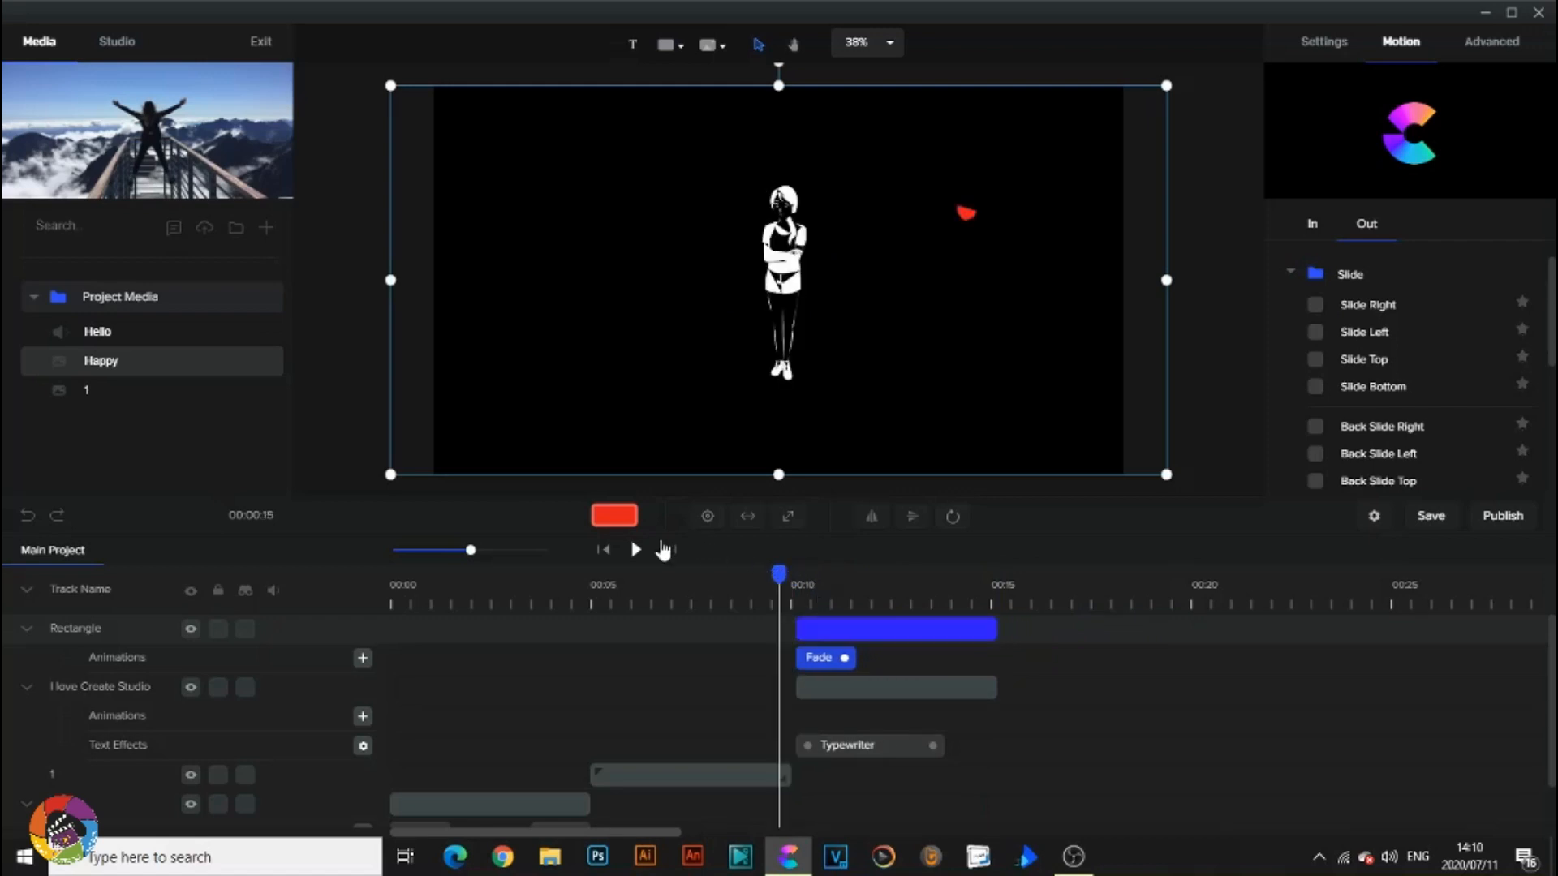
left_click(637, 550)
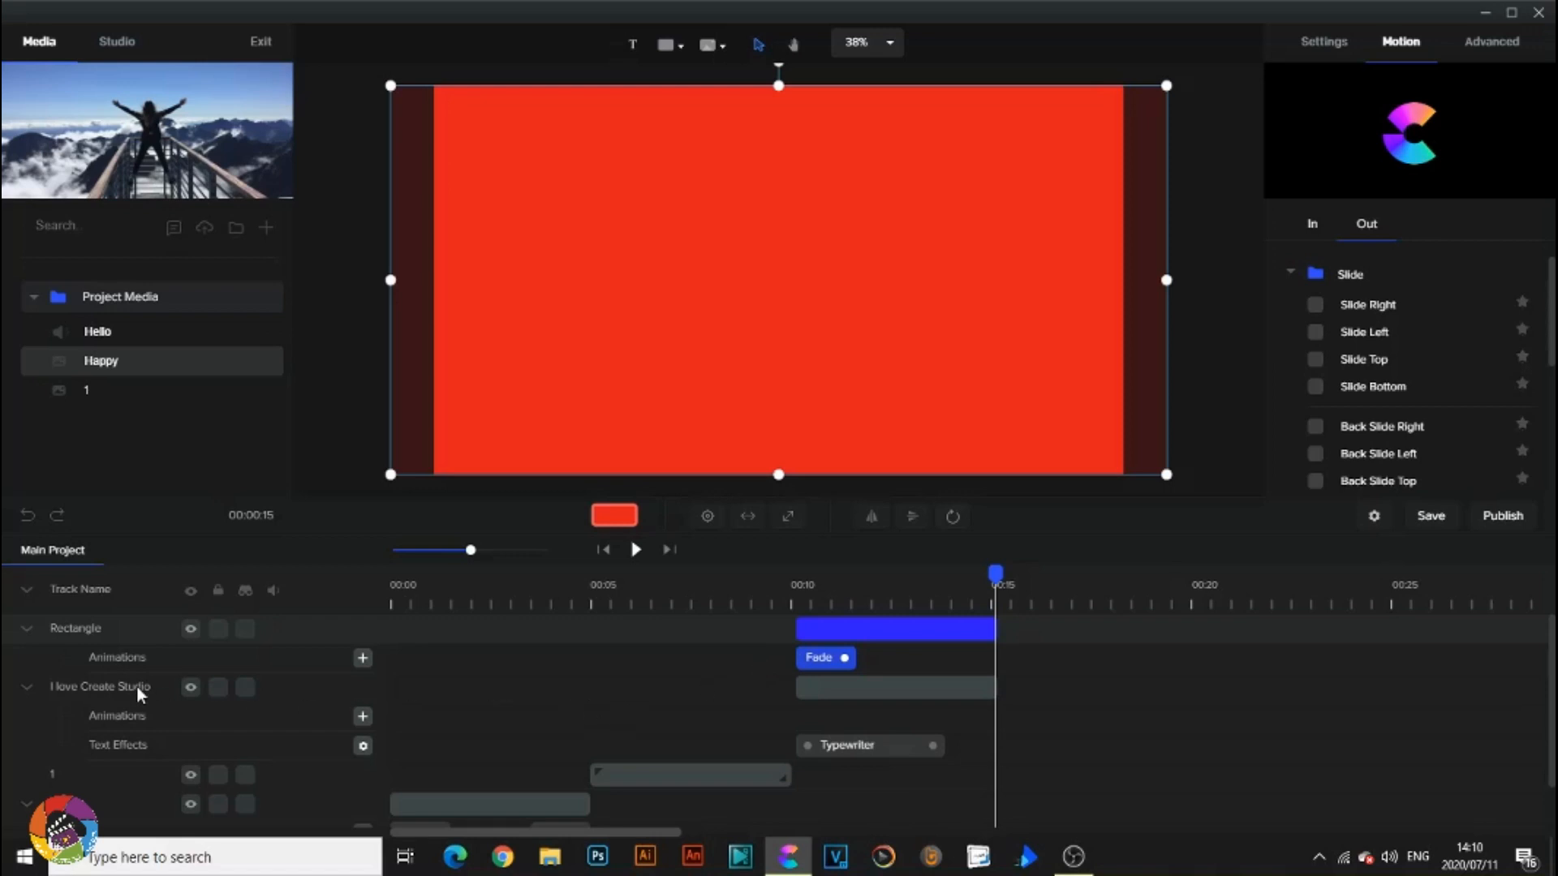
Move the "I love Create Studio" track above the Rectangle track and replay from just before 10 seconds.
left_click_drag(136, 686, 142, 631)
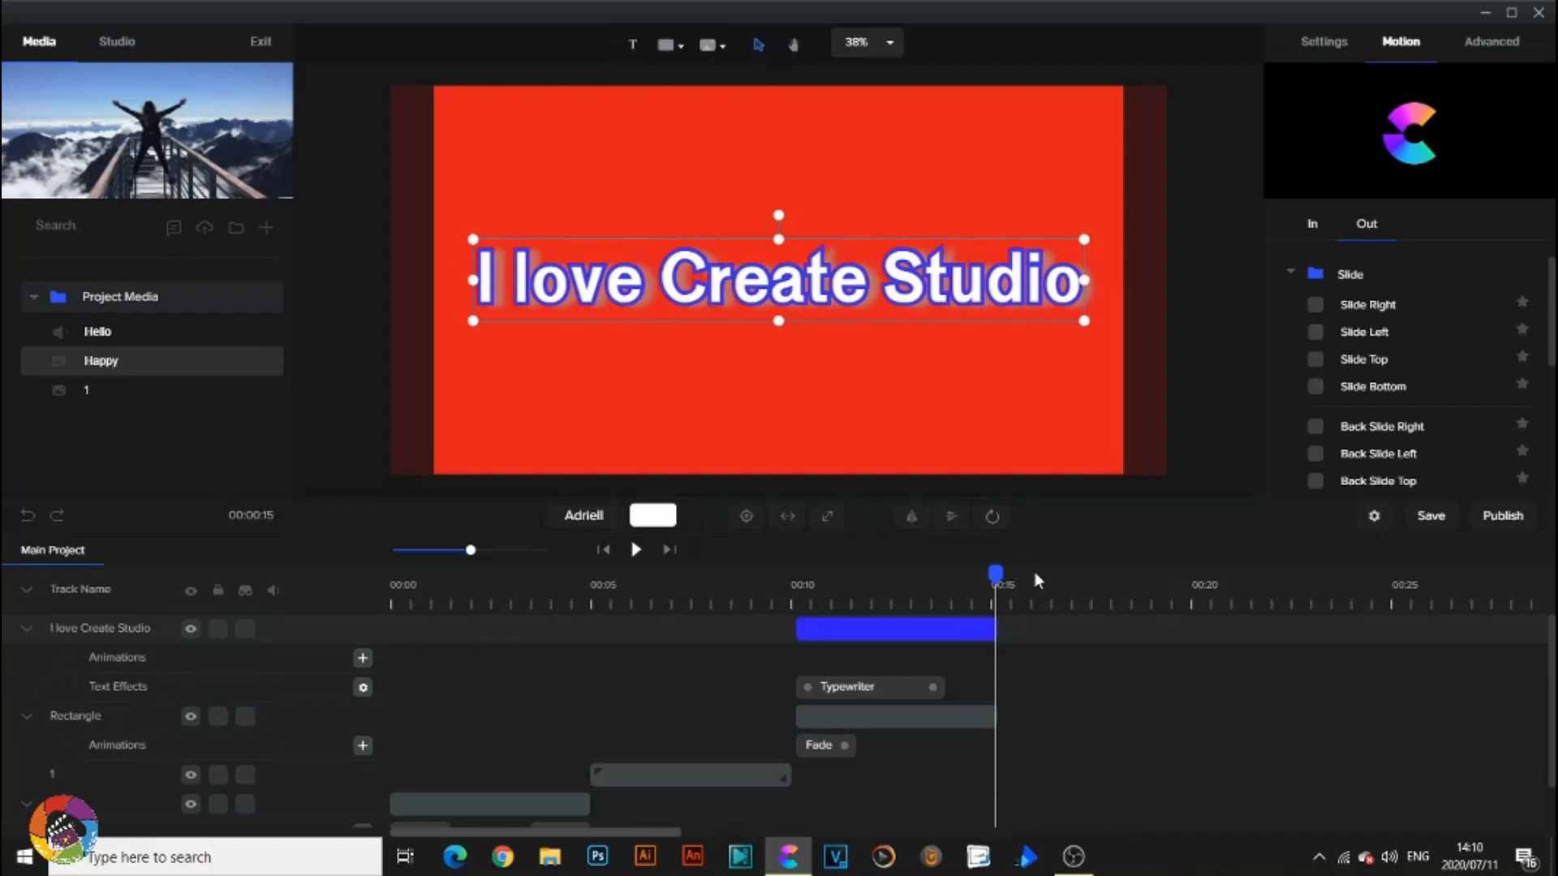
left_click(775, 590)
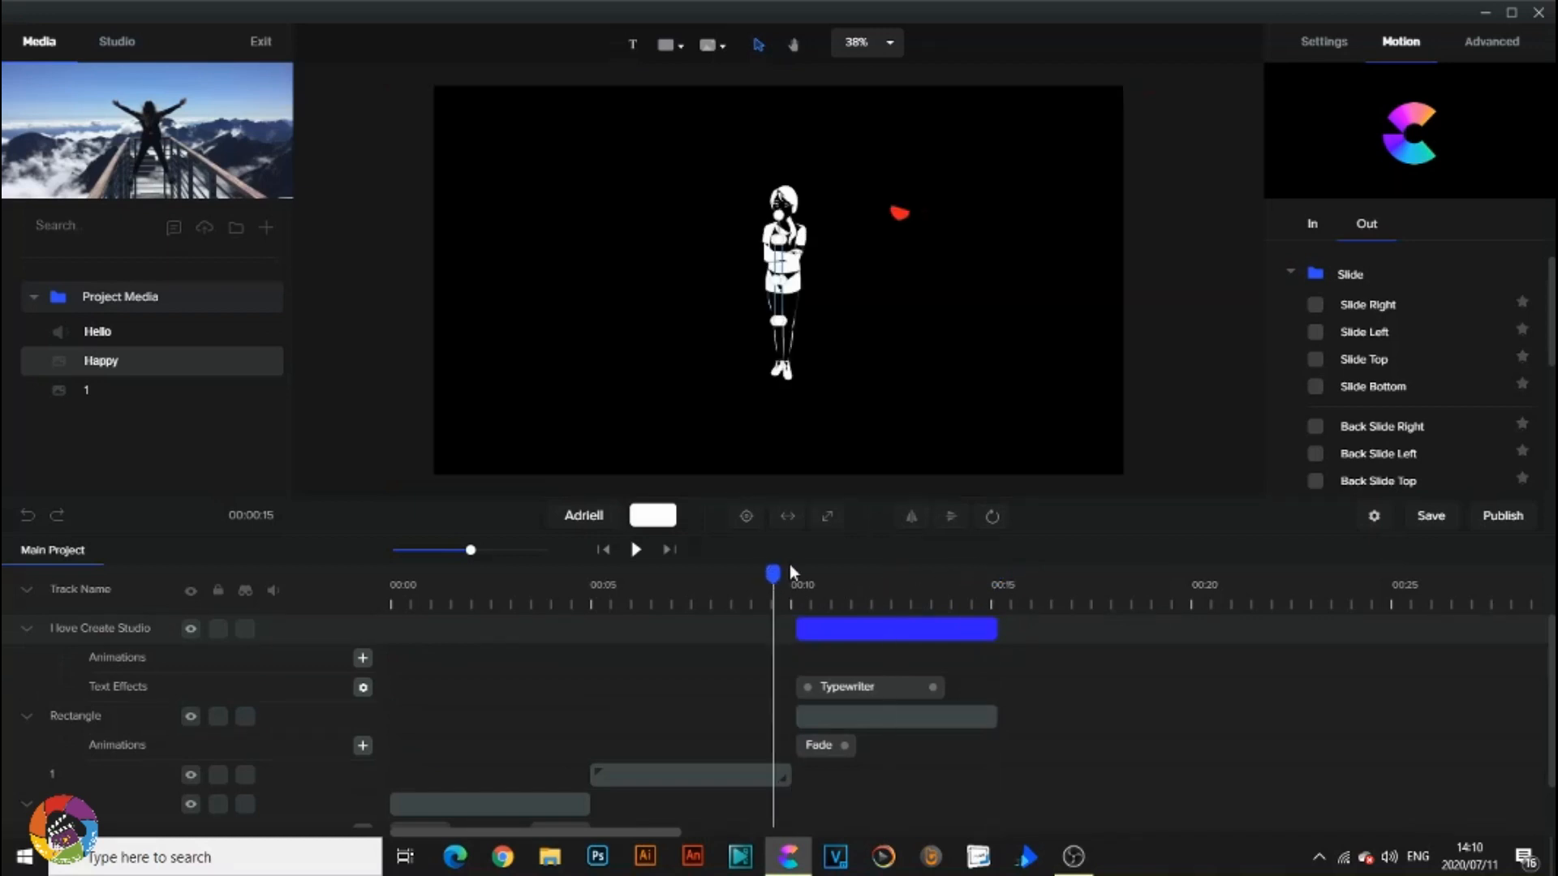
left_click(636, 551)
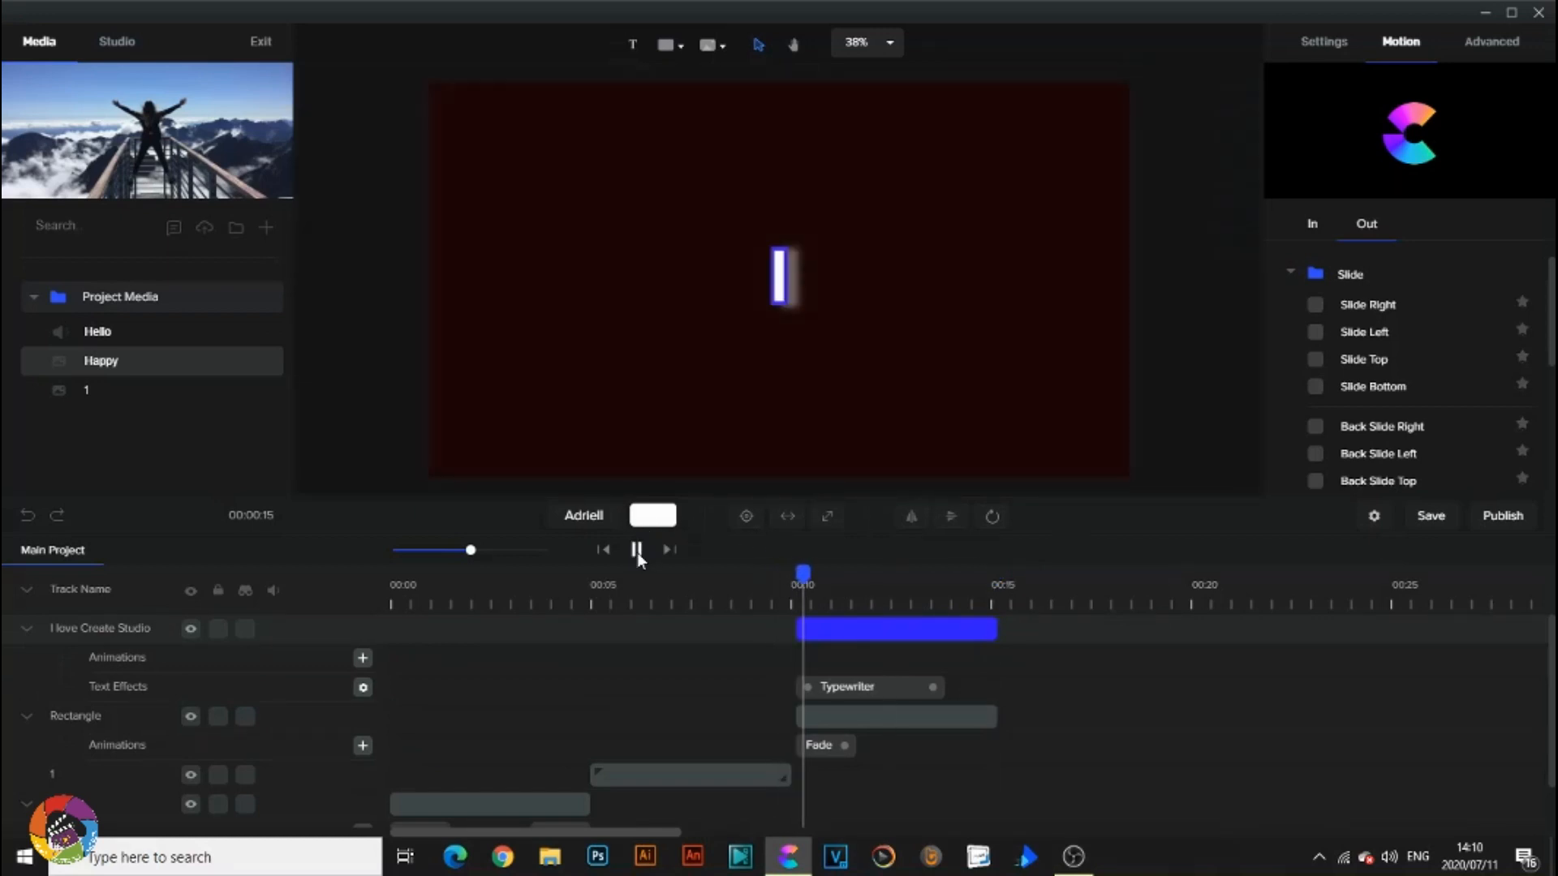
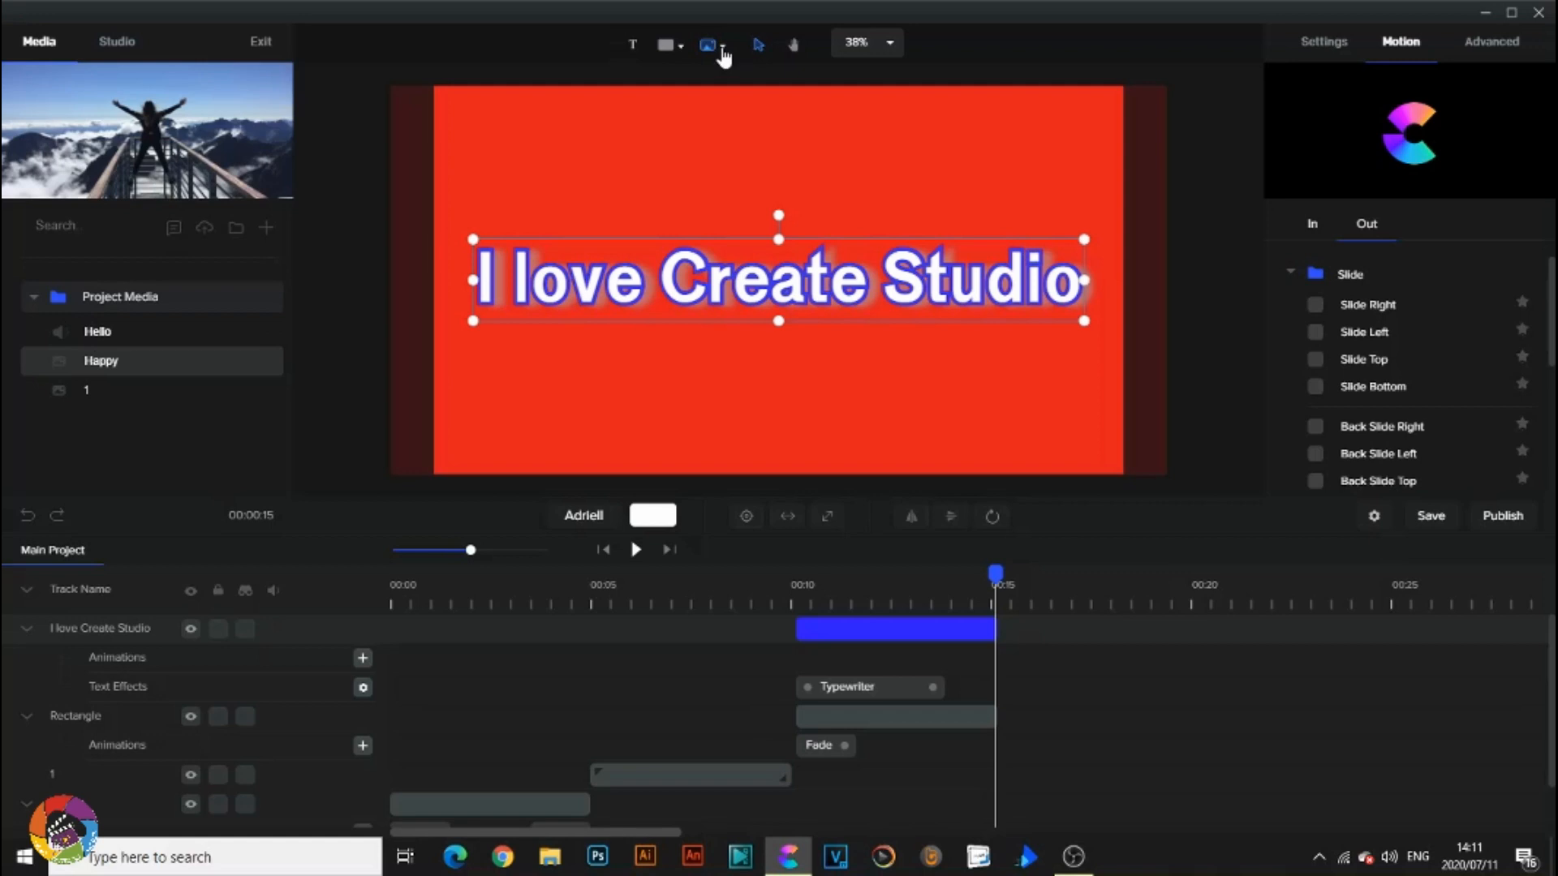
Add the desktop monitor graphic from the Devices category to the project at 15 seconds.
left_click(723, 54)
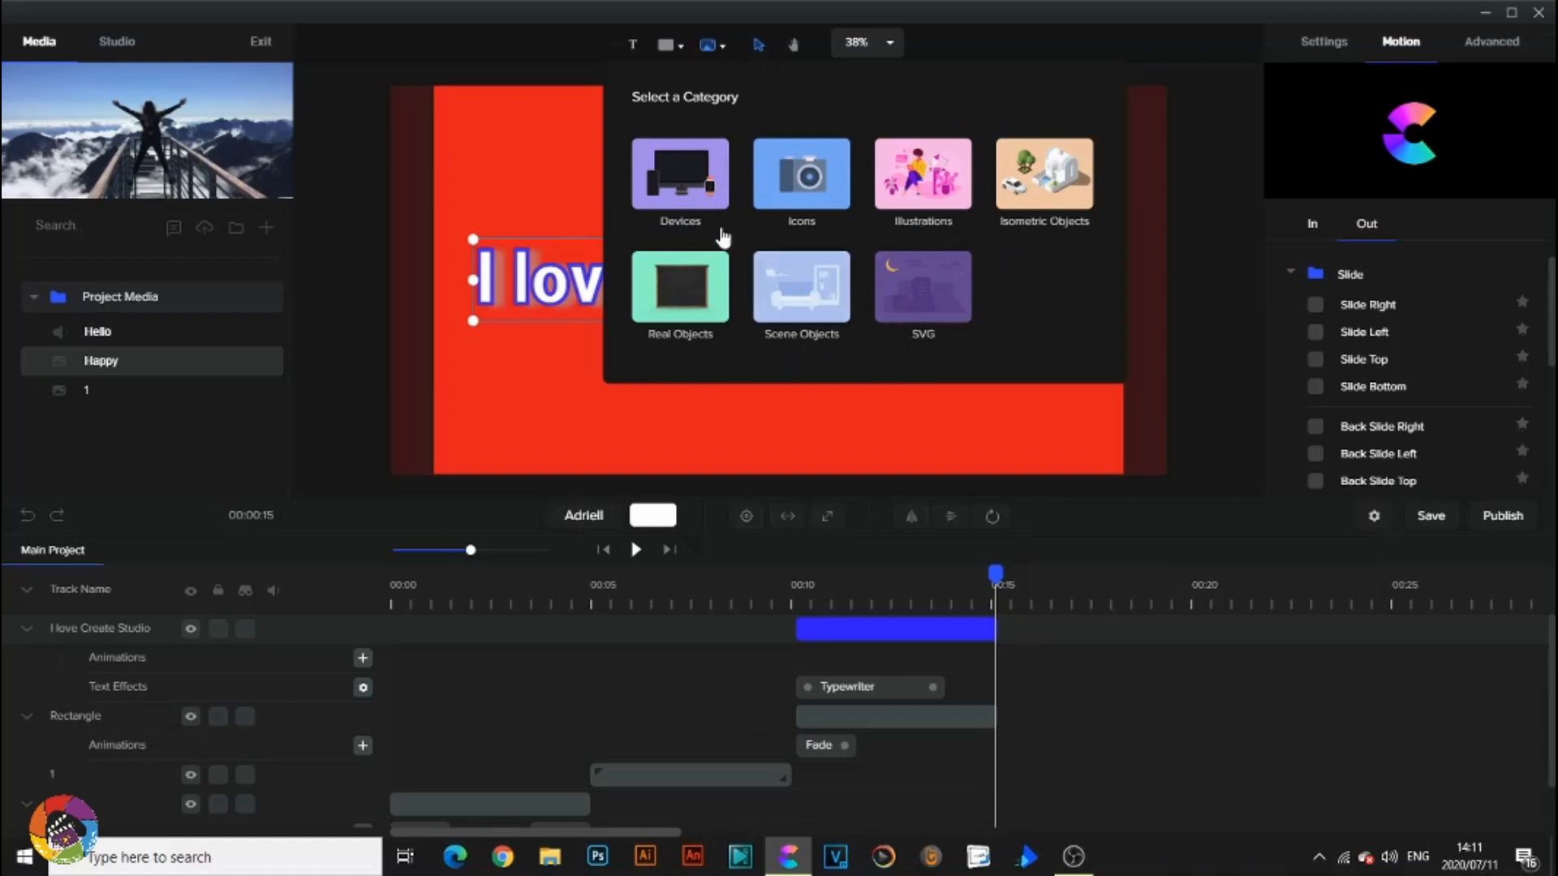
left_click(688, 196)
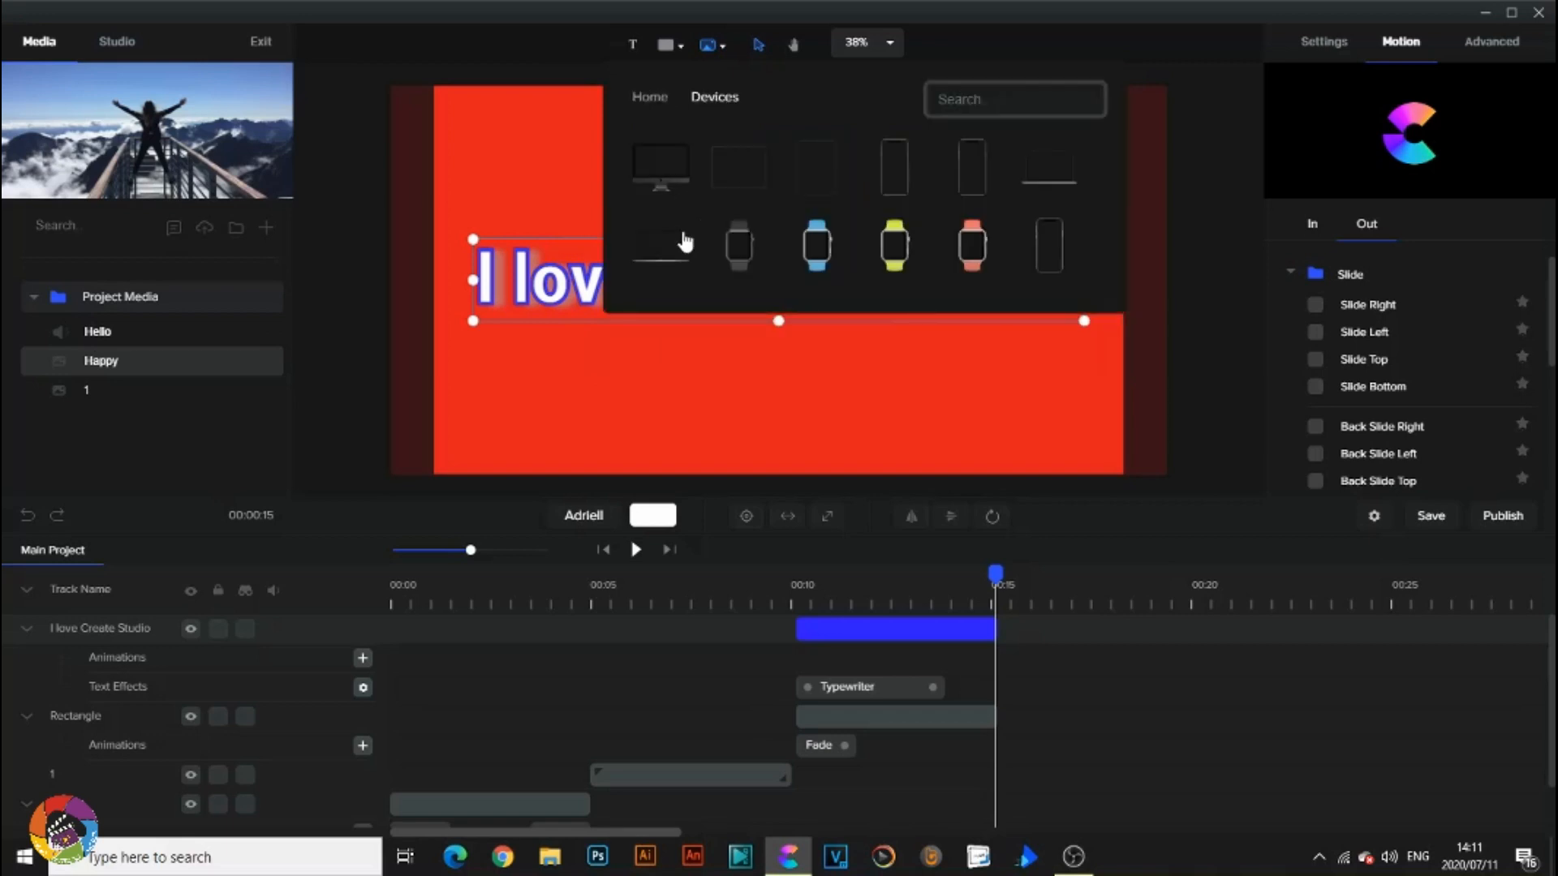
left_click(670, 179)
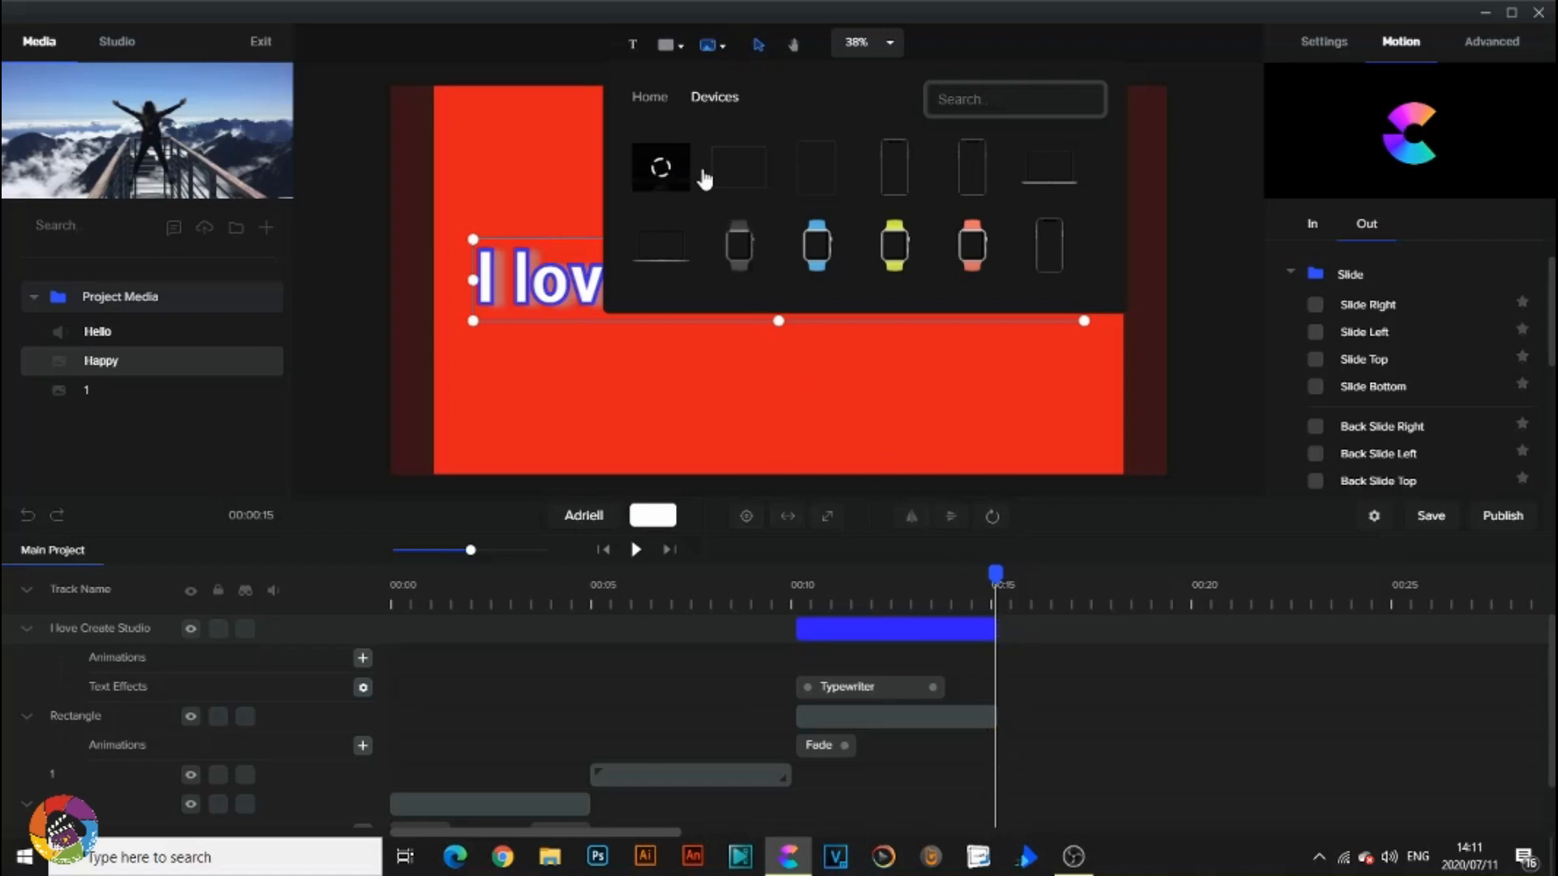
Examine the Colored Lines collection in the Icons category through to its end.
left_click(656, 101)
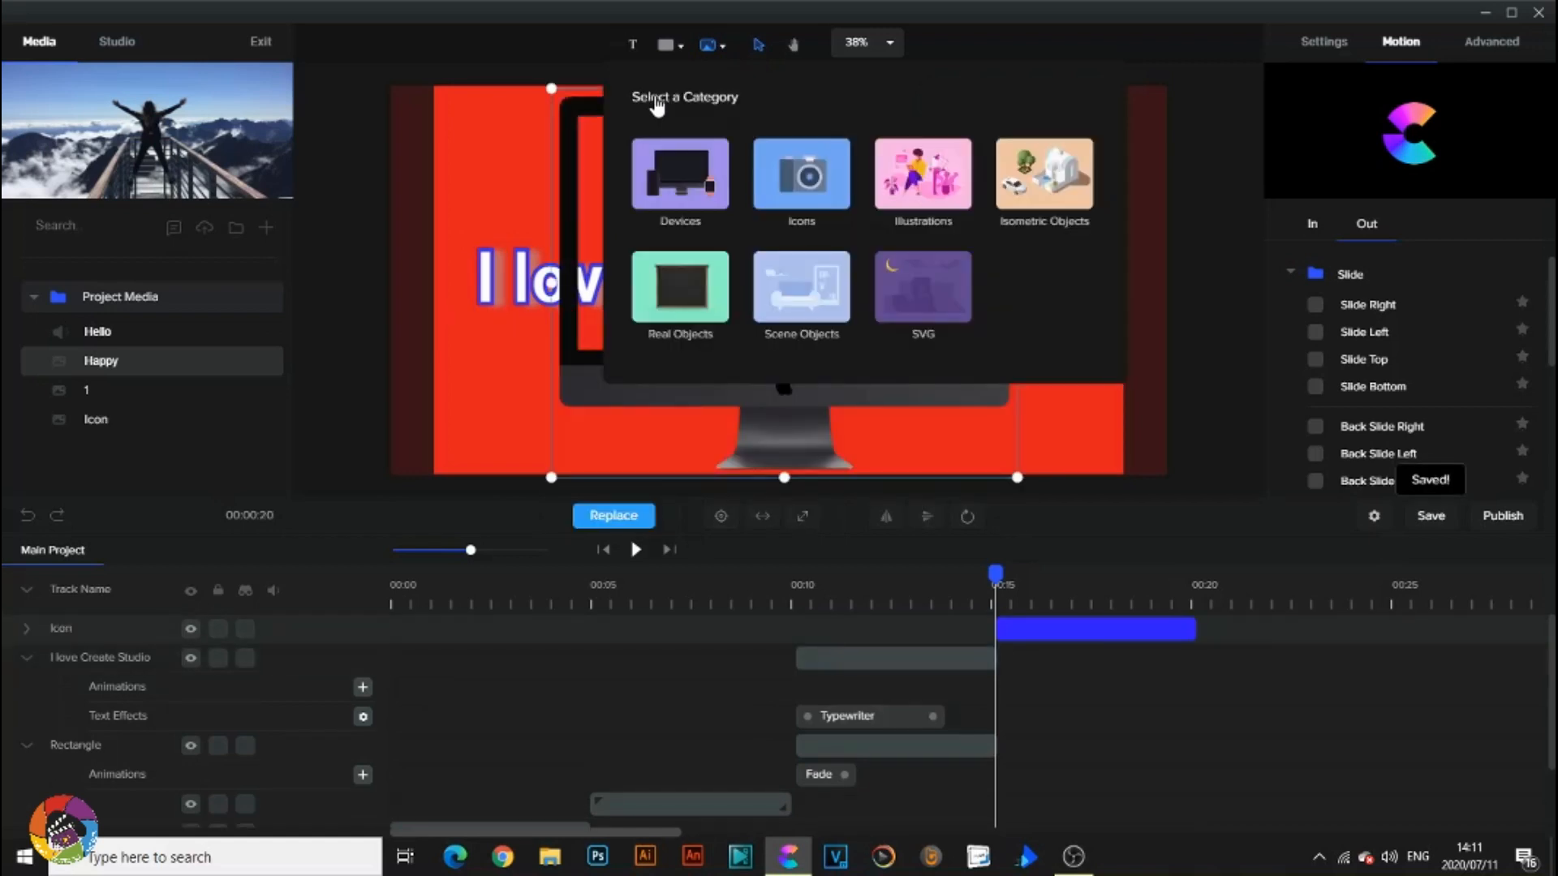
left_click(802, 173)
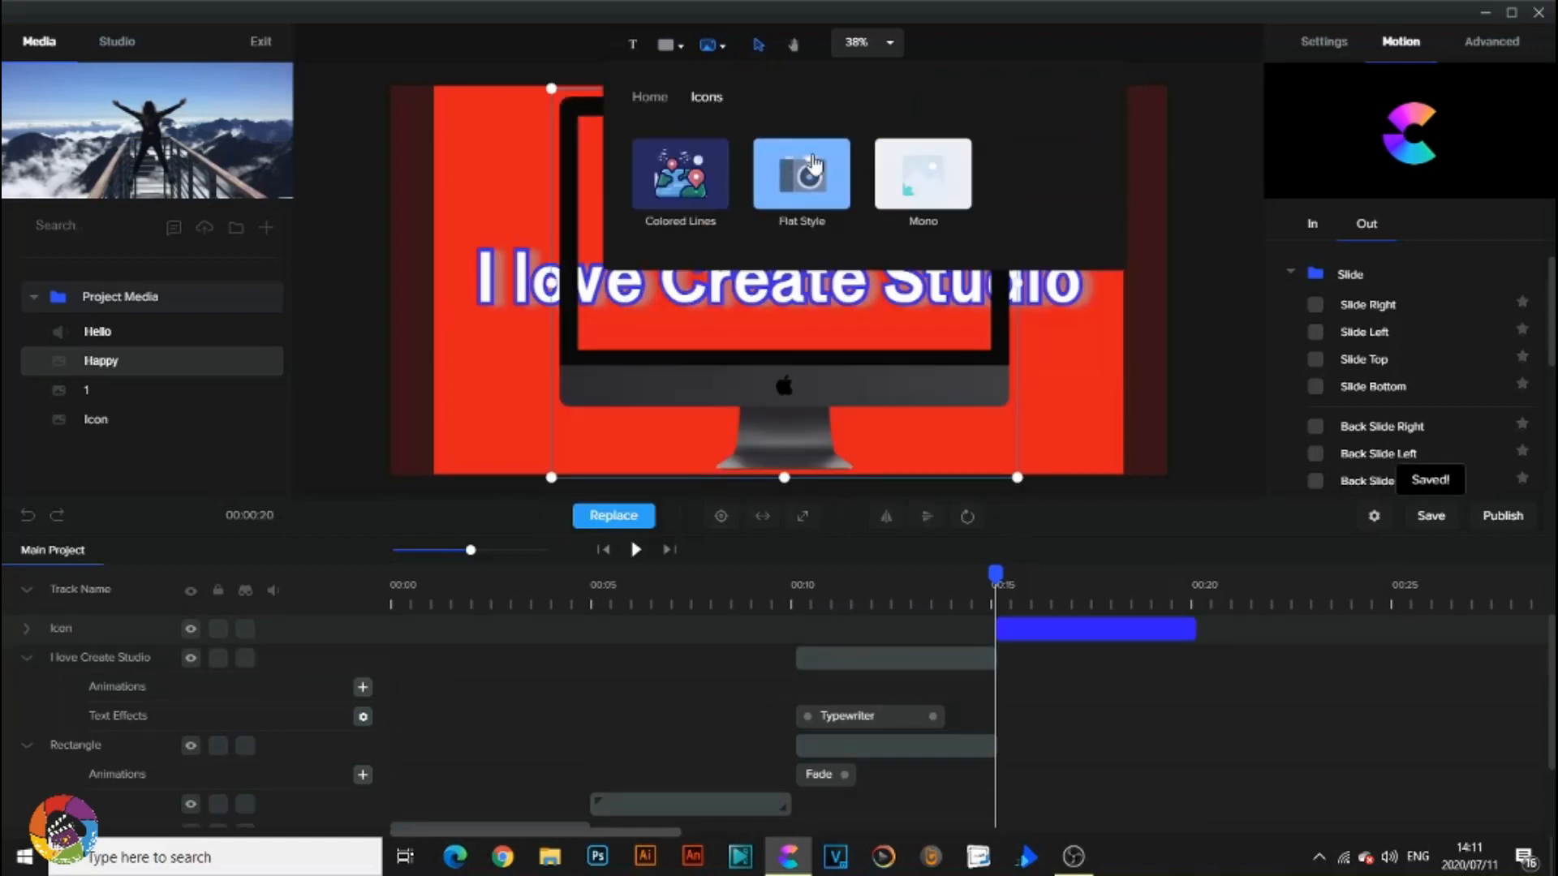
left_click(702, 201)
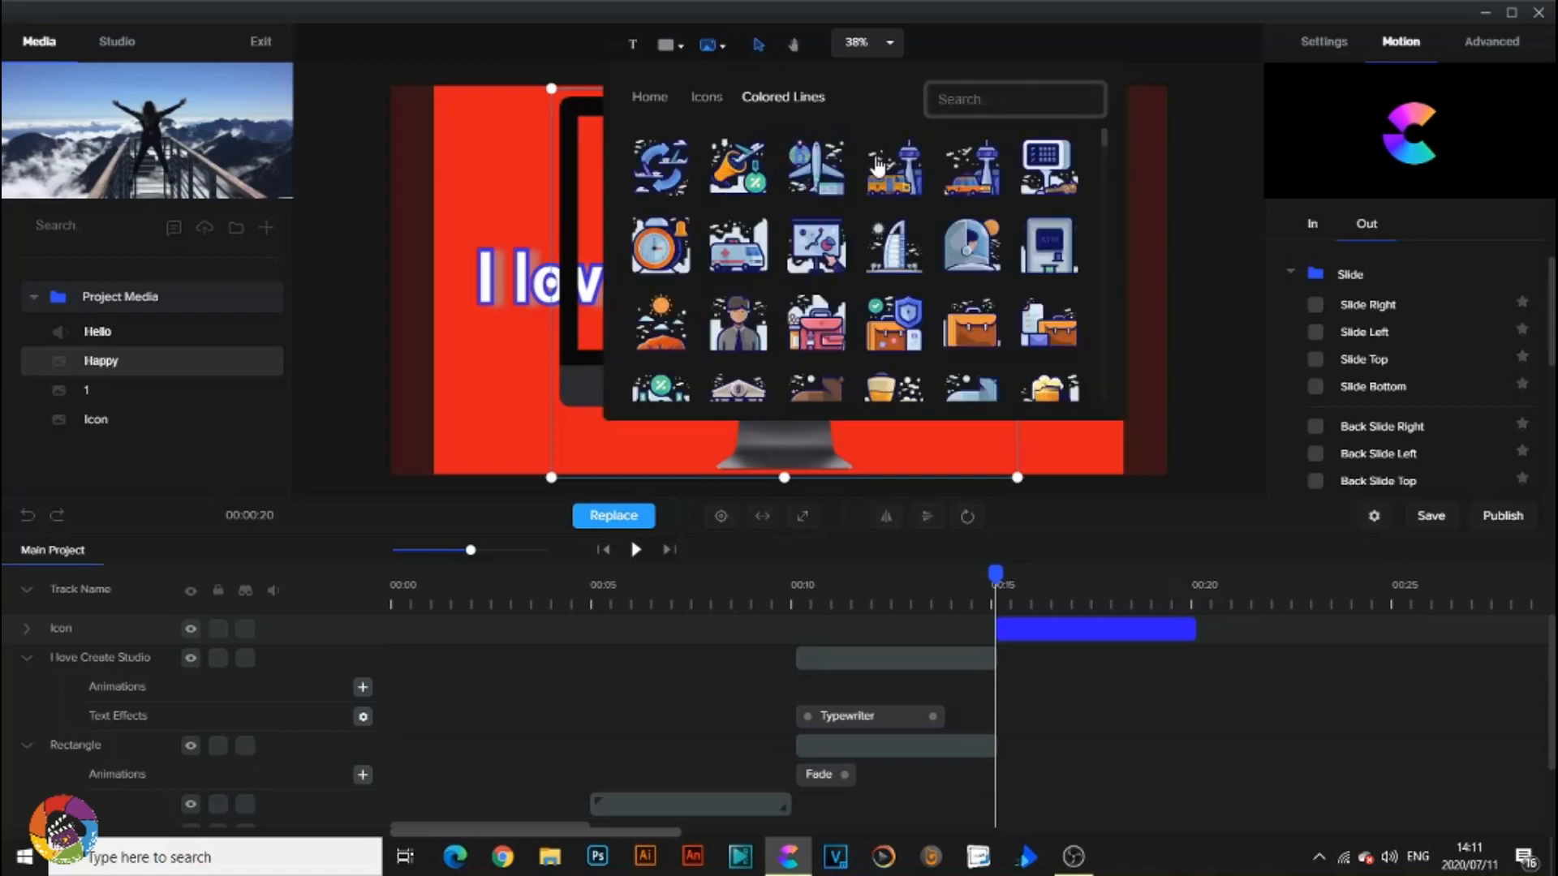
scroll(852, 180, "down", 6)
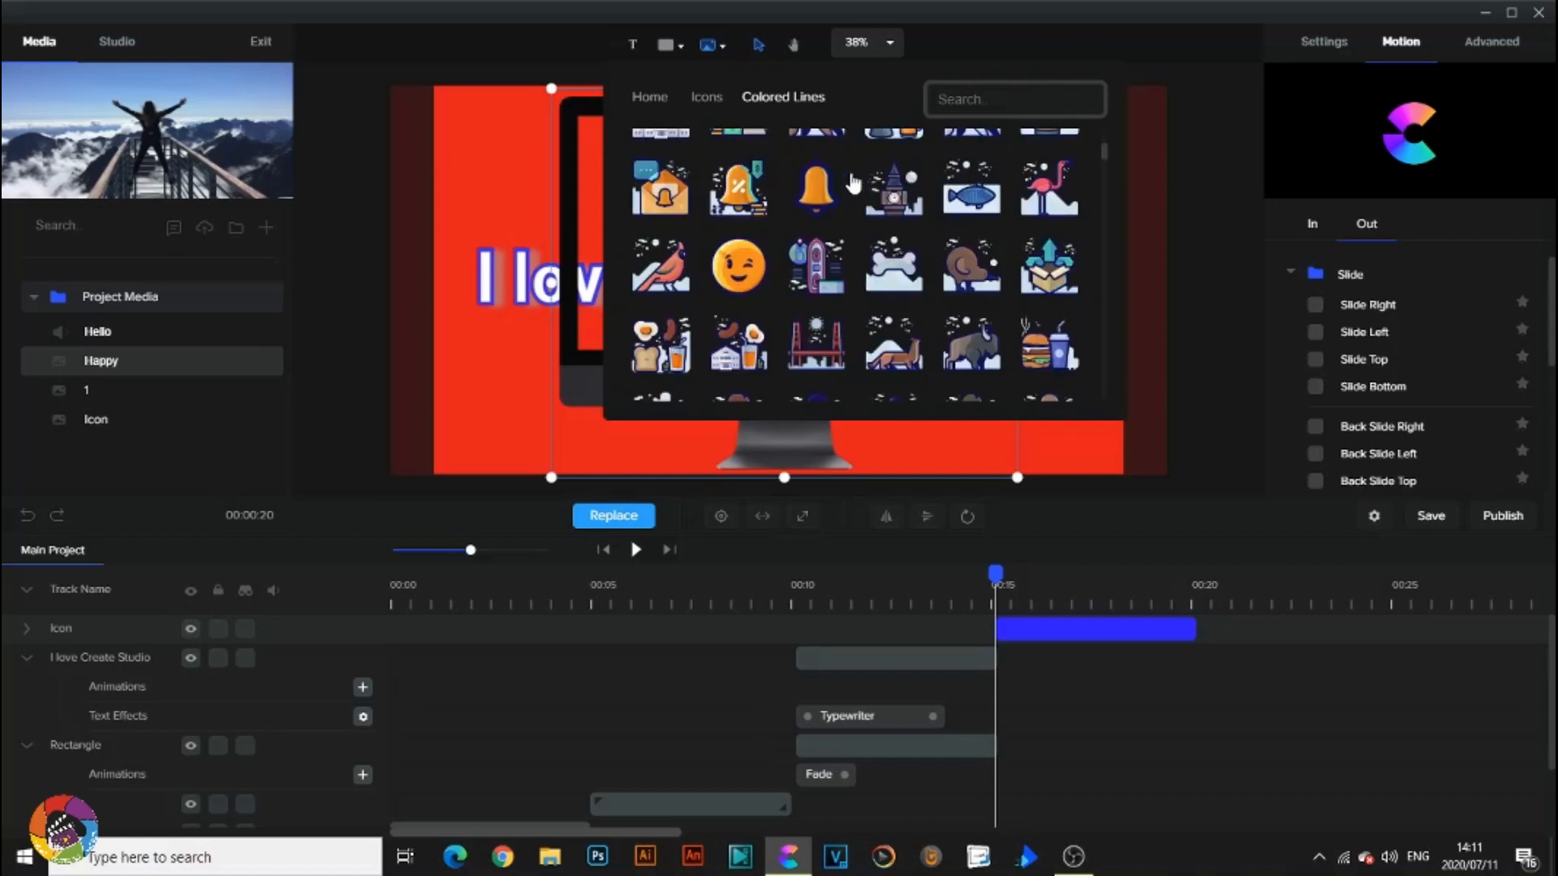
scroll(851, 185, "down", 3)
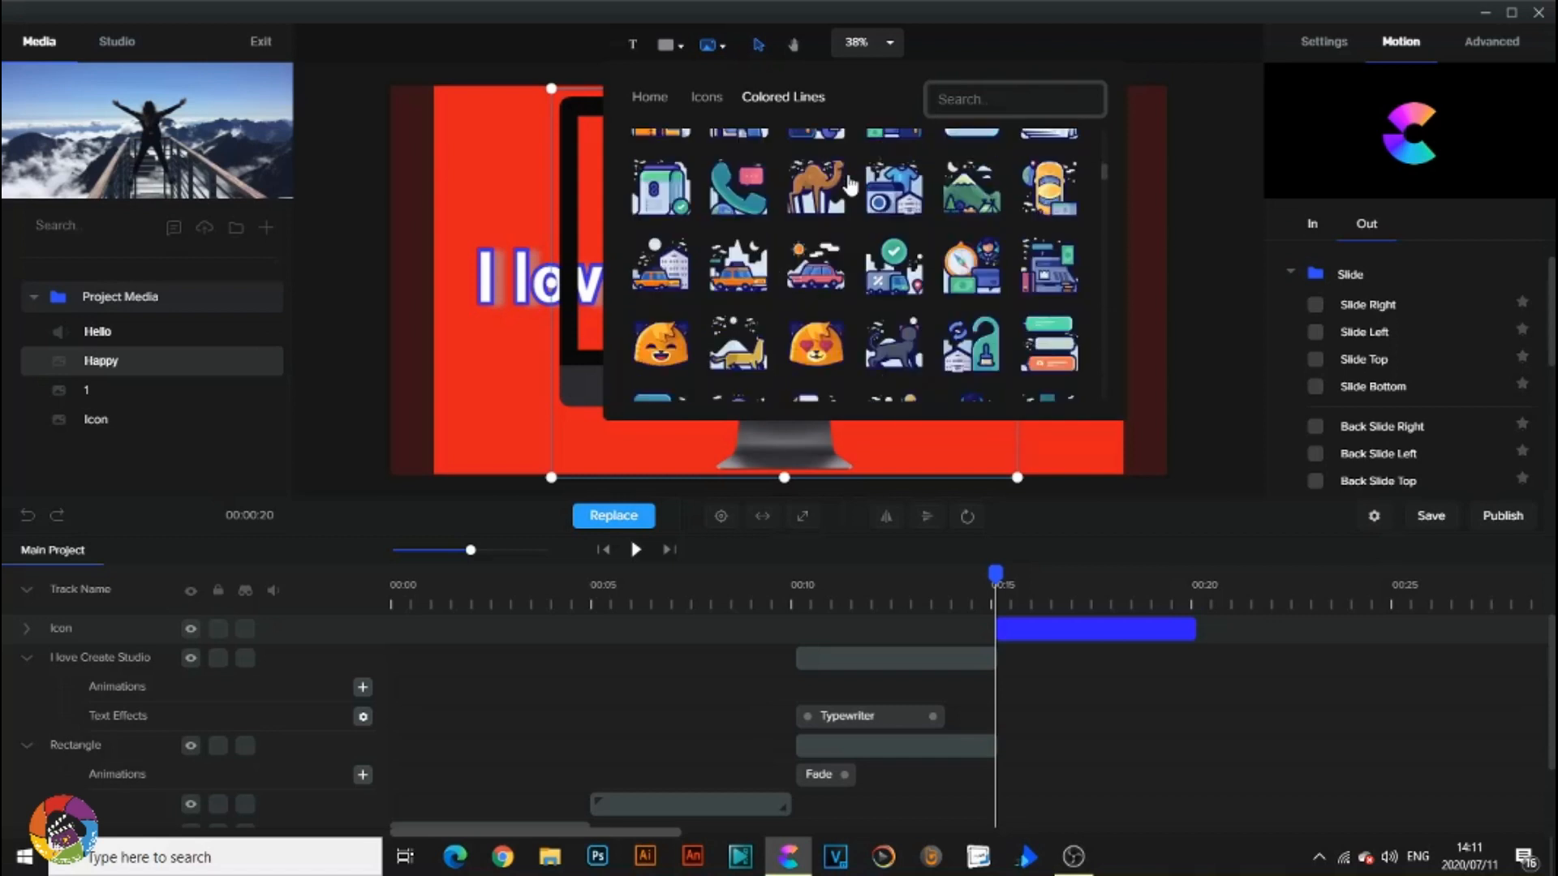
scroll(850, 188, "down", 4)
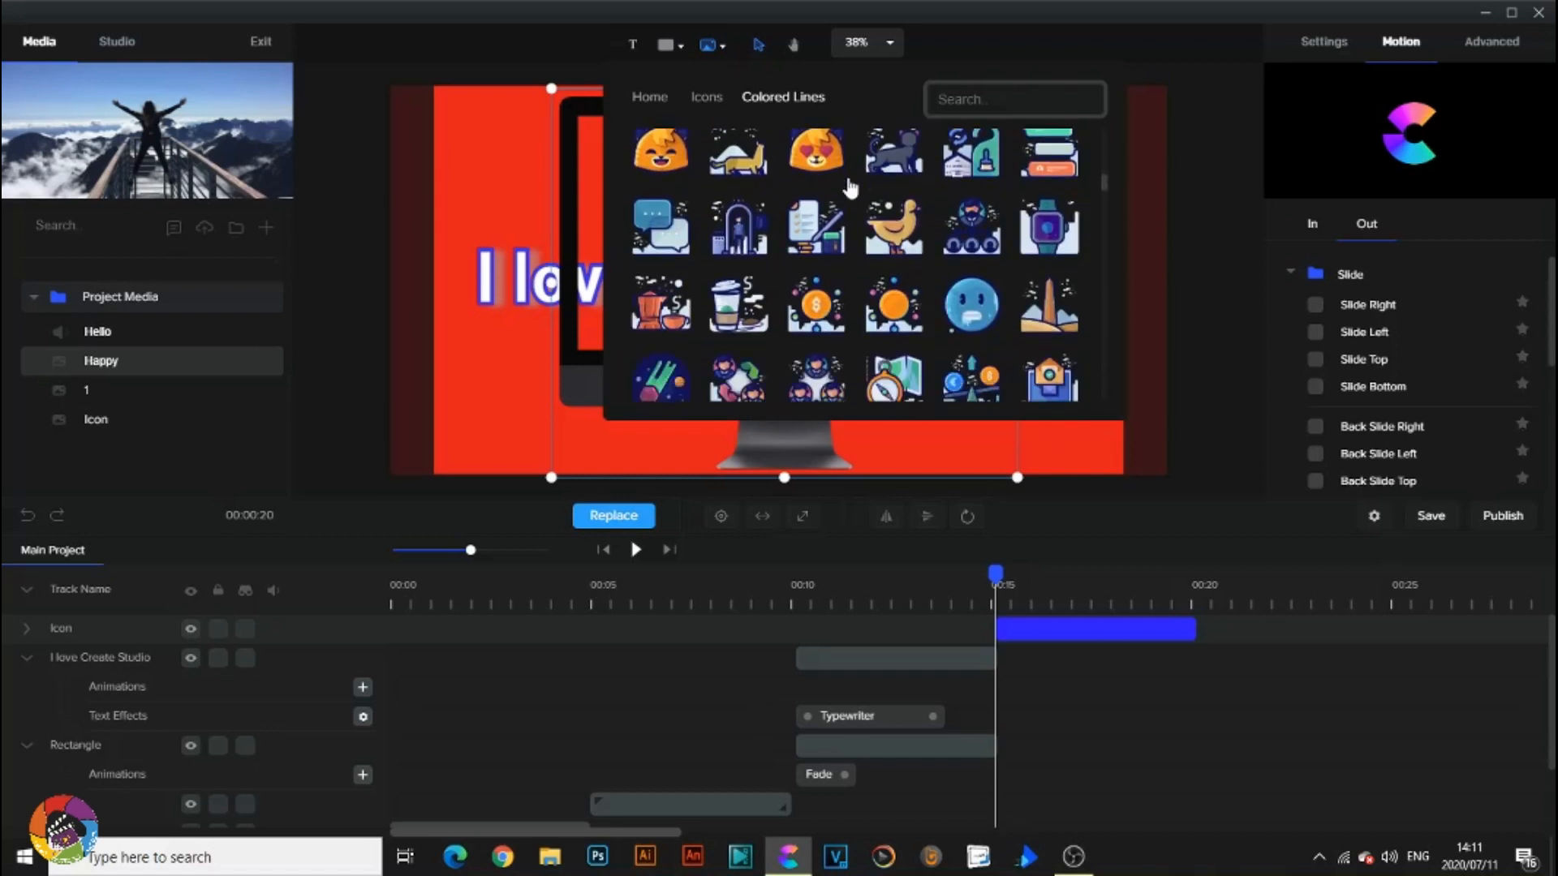
scroll(850, 188, "down", 3)
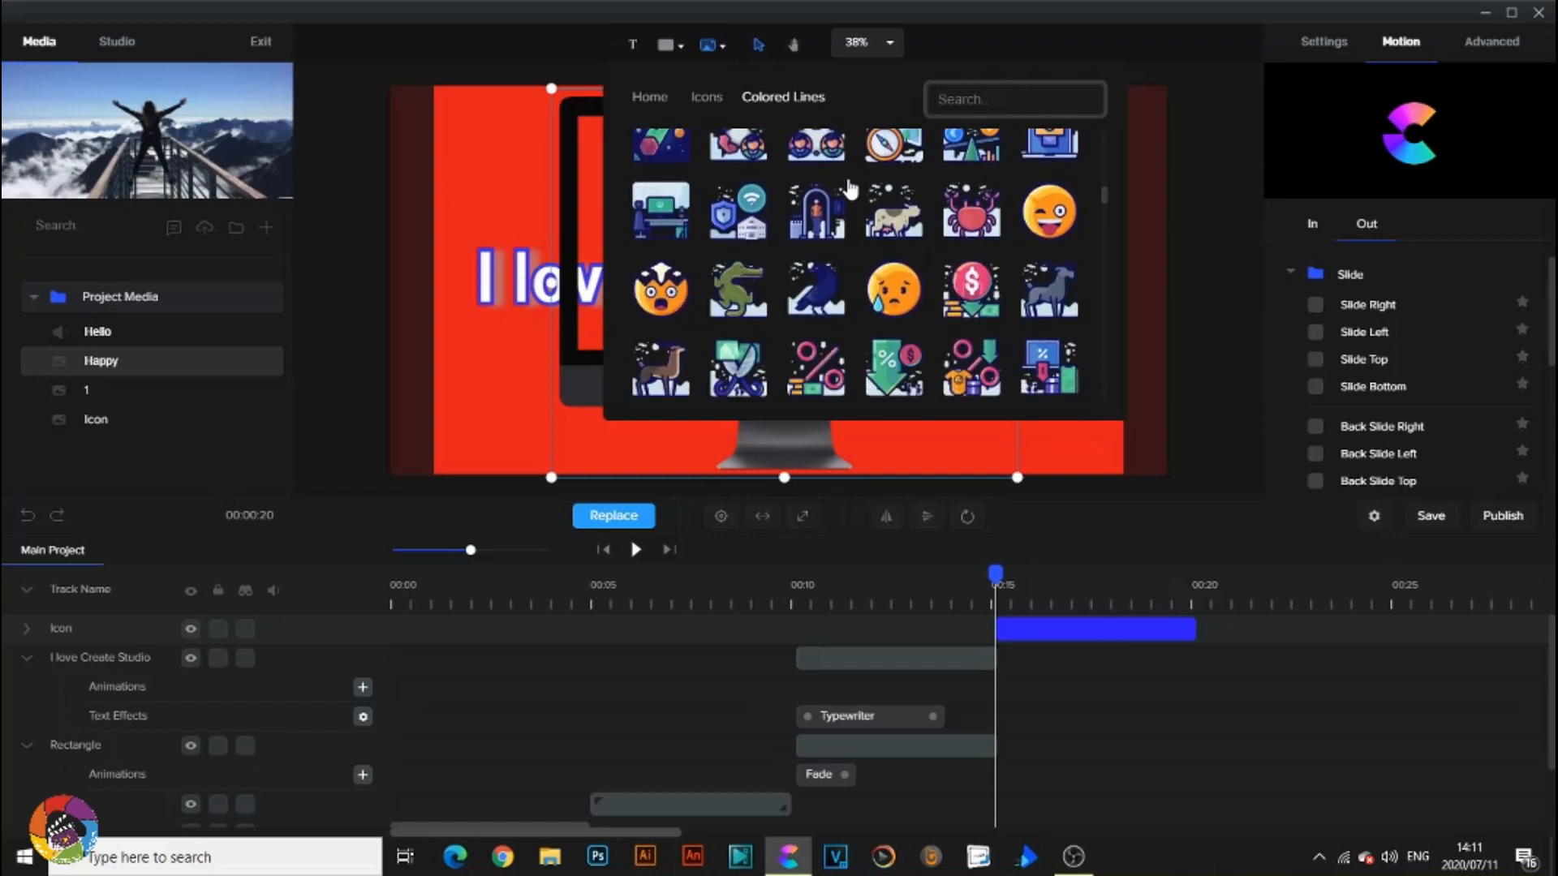
scroll(849, 188, "down", 5)
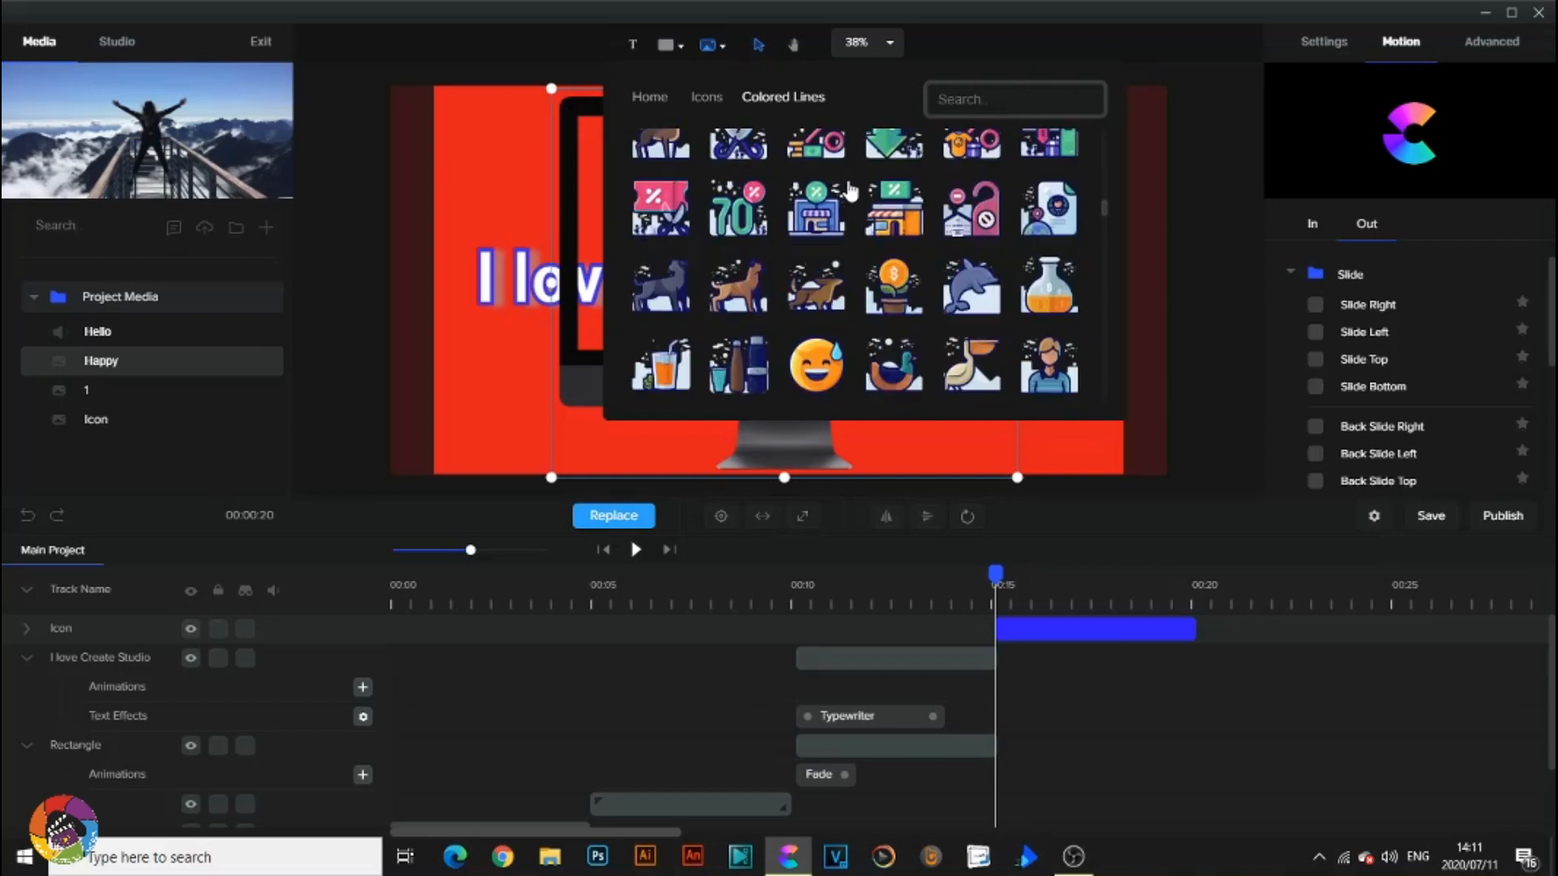
scroll(856, 199, "down", 3)
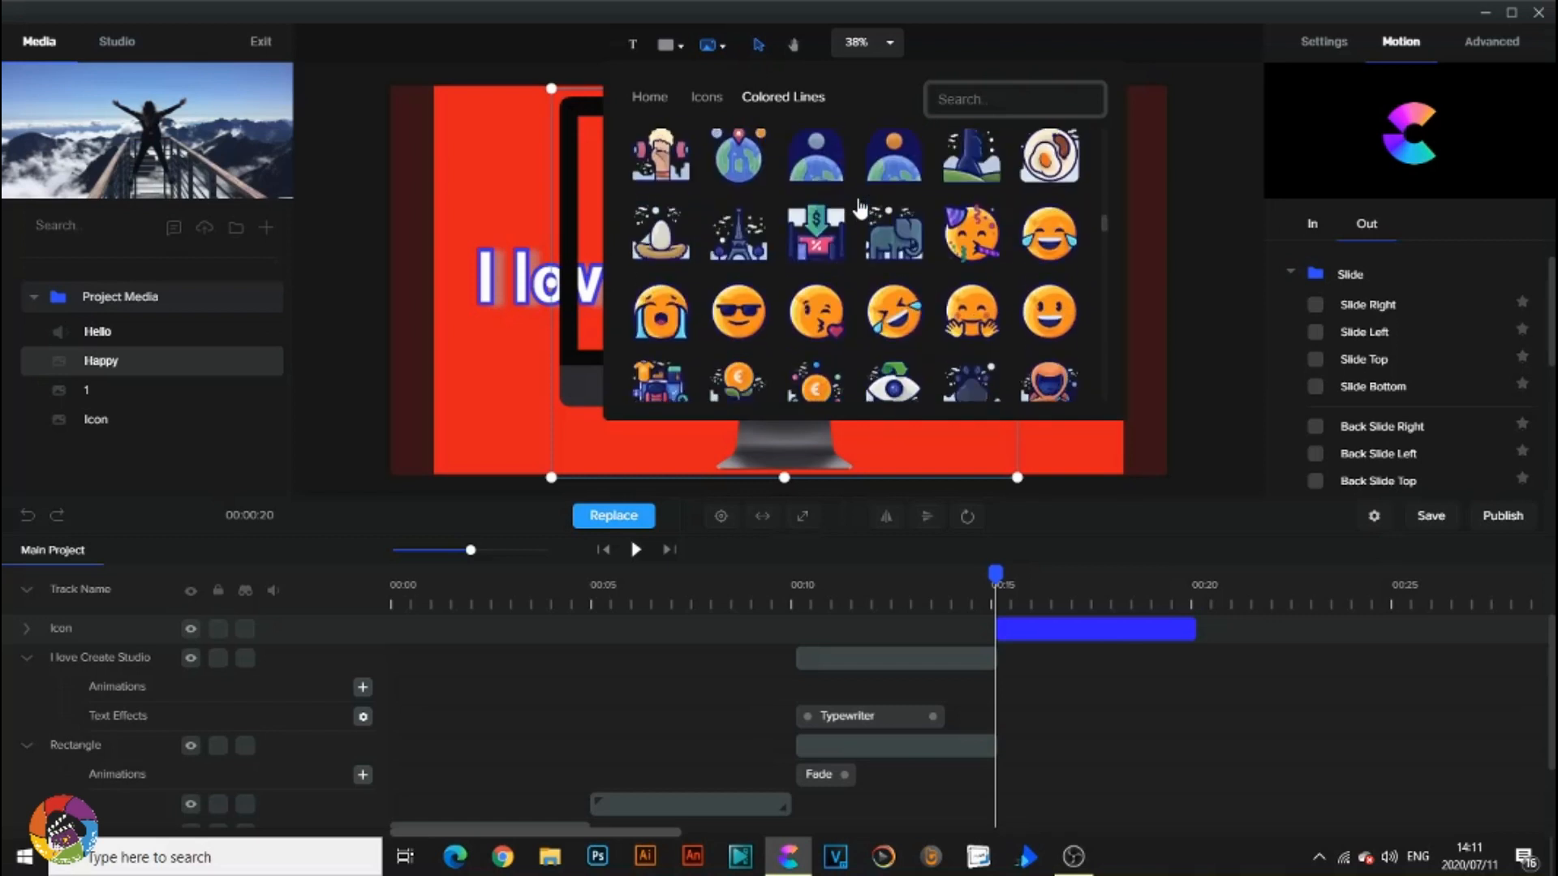
scroll(860, 209, "down", 5)
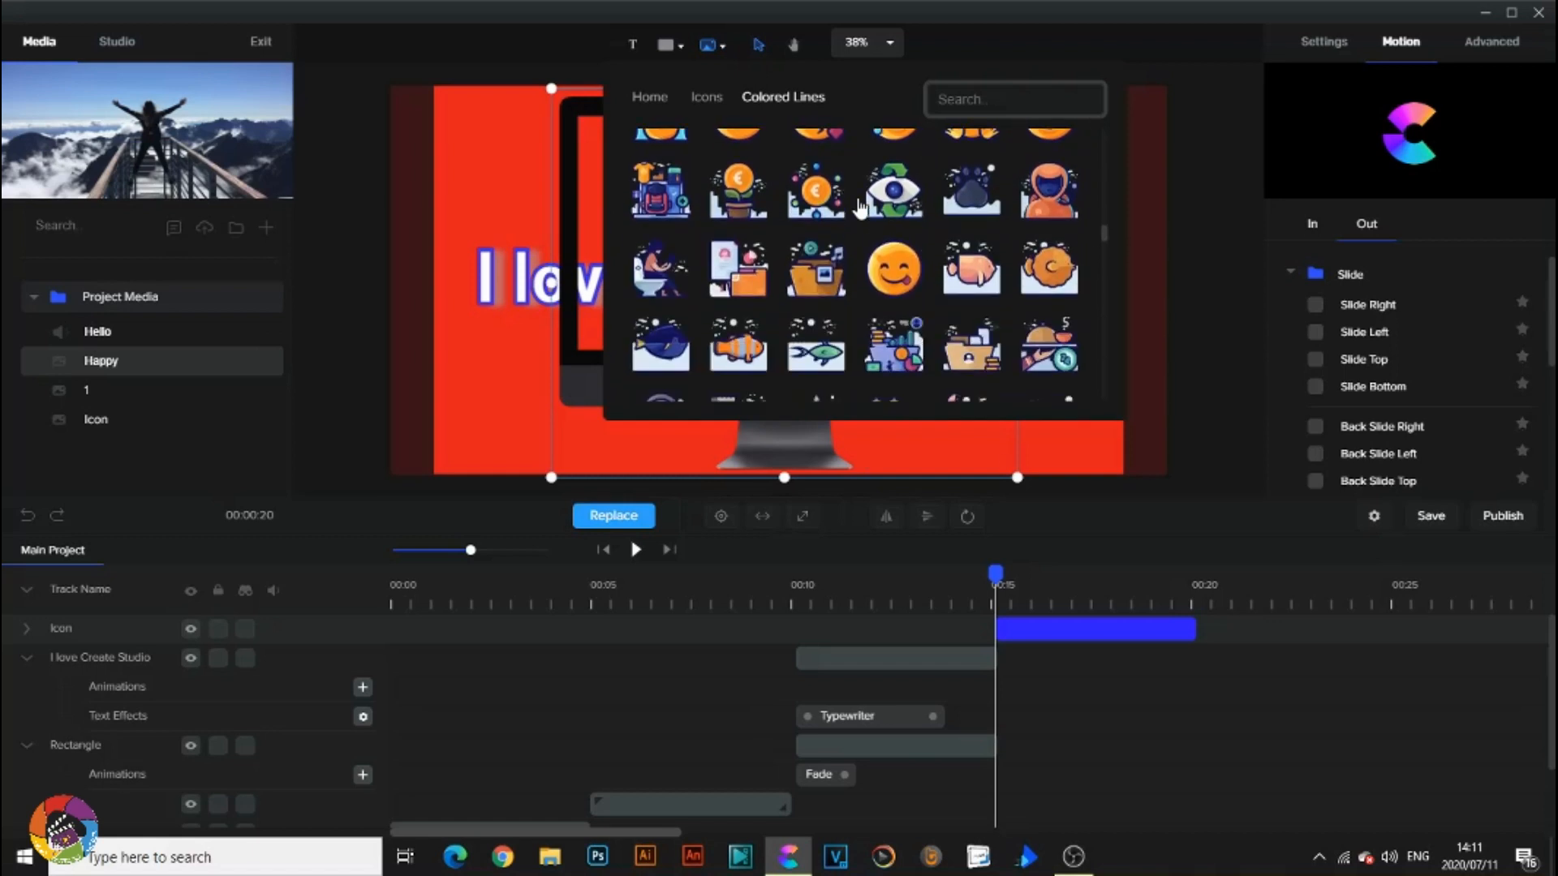
scroll(860, 209, "down", 4)
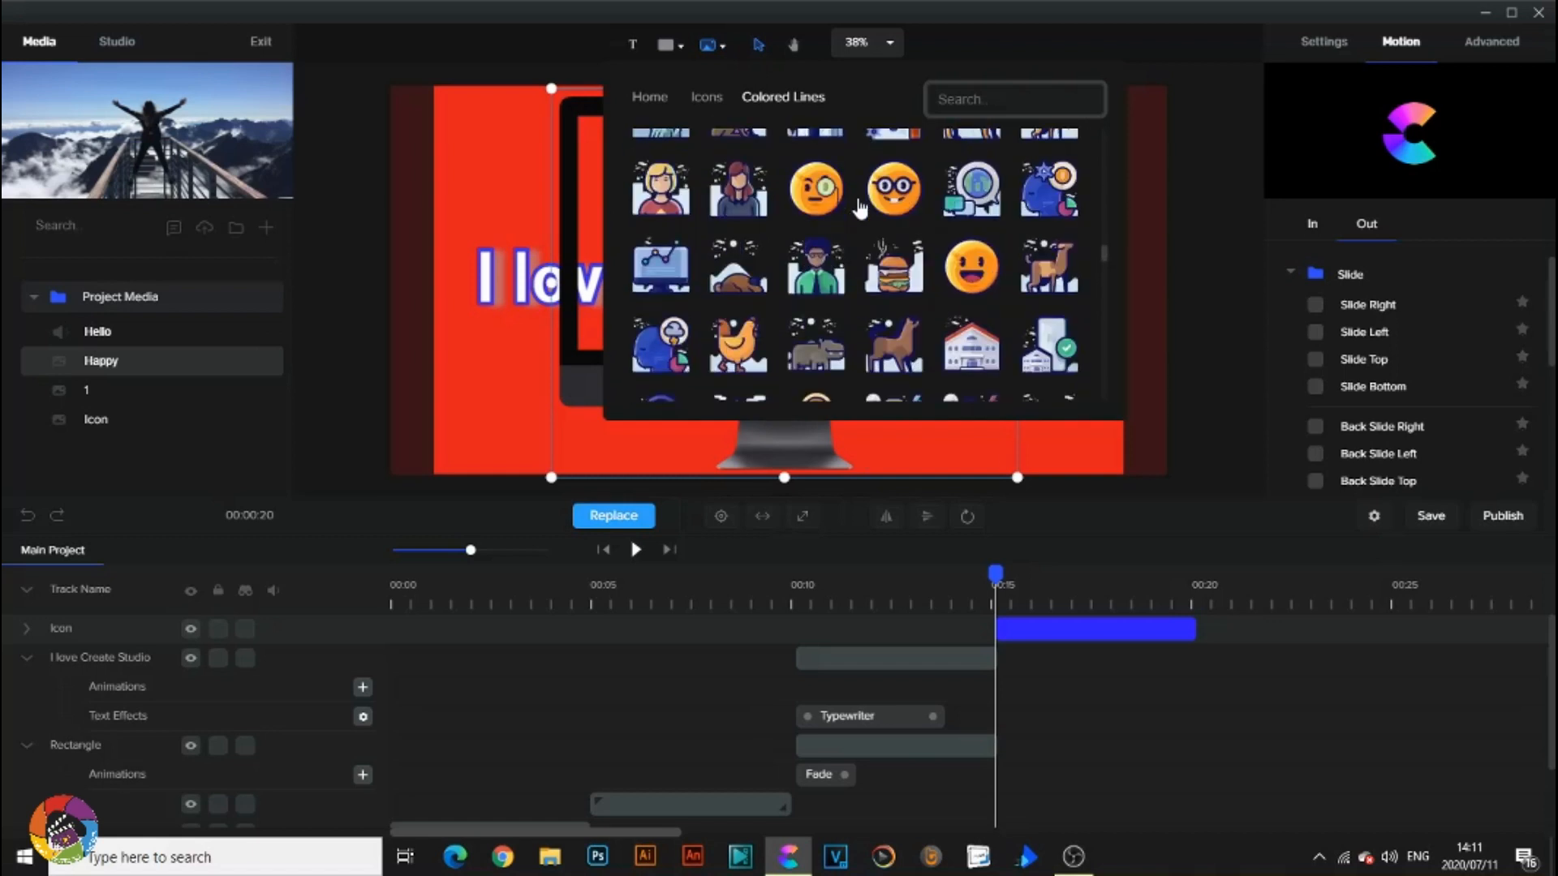
scroll(860, 209, "down", 5)
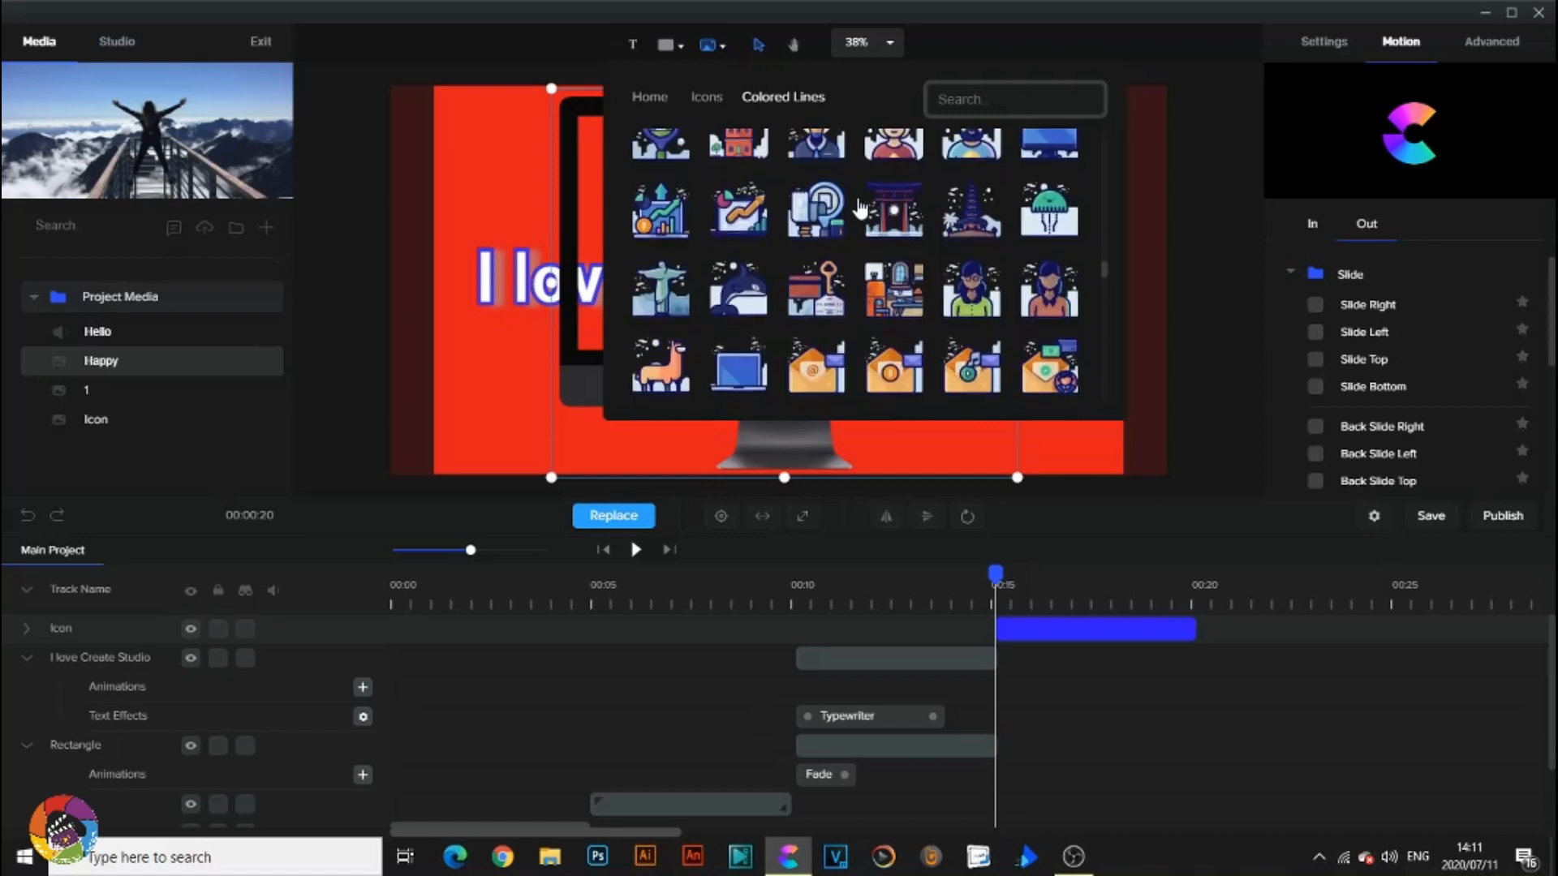
scroll(860, 208, "down", 5)
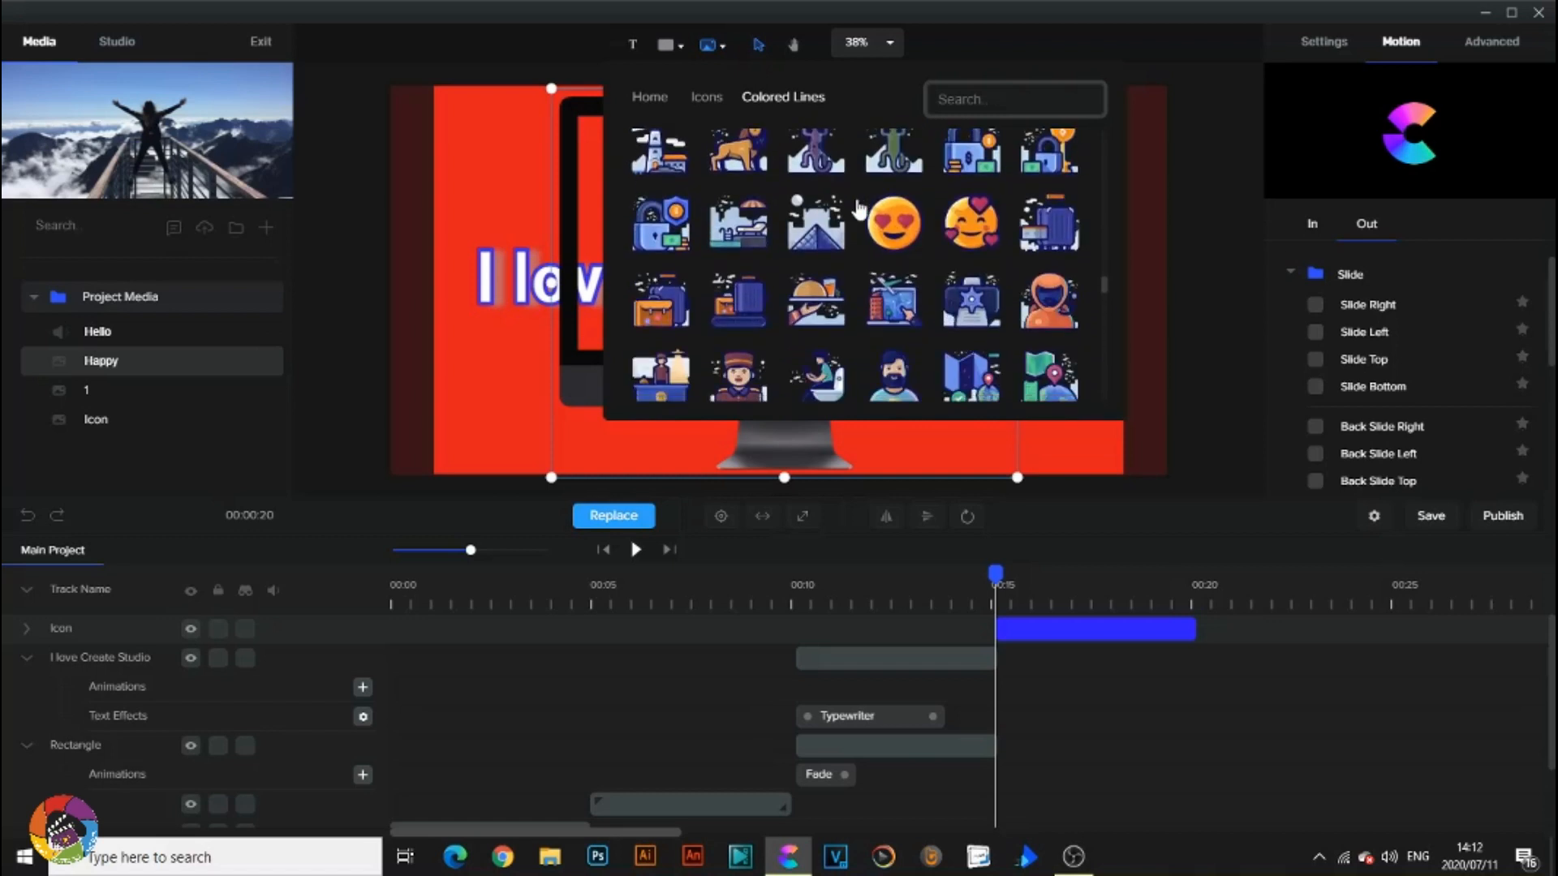
scroll(858, 210, "down", 5)
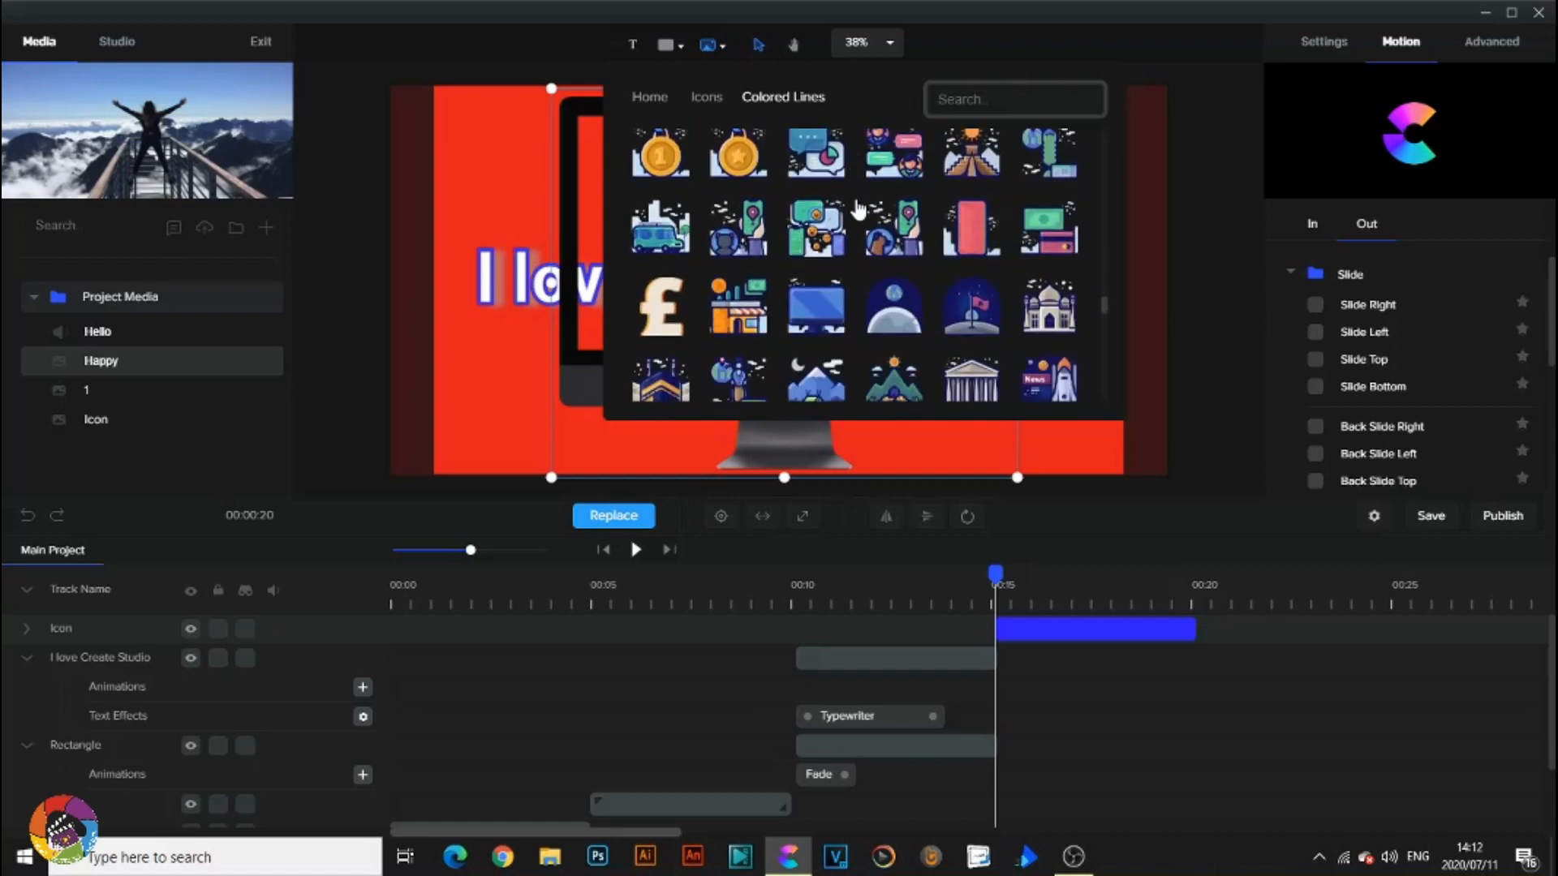
scroll(859, 210, "down", 5)
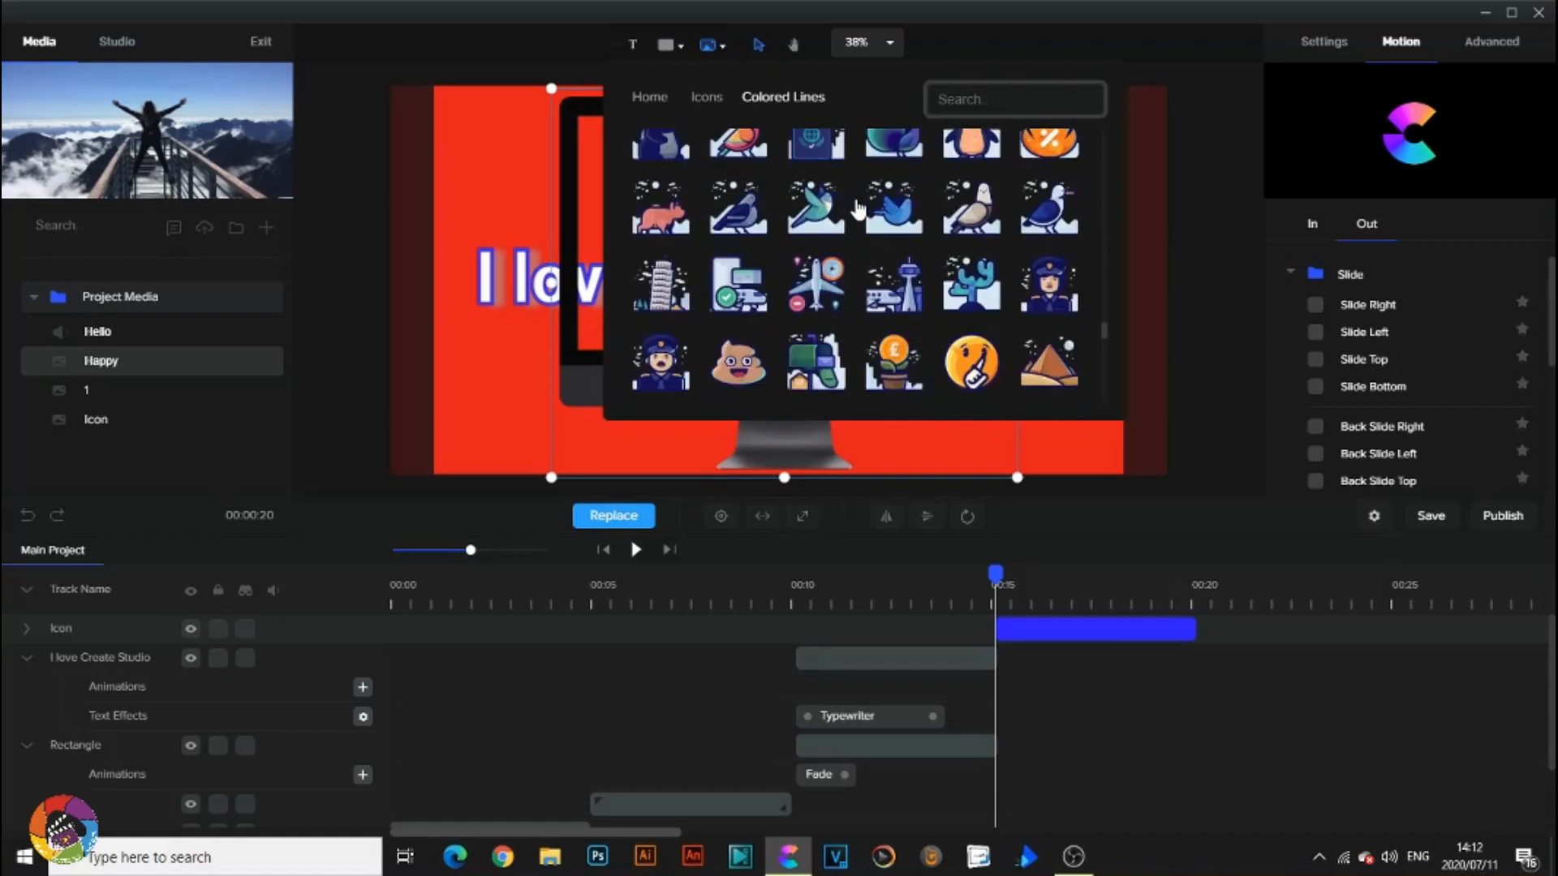
scroll(858, 210, "down", 5)
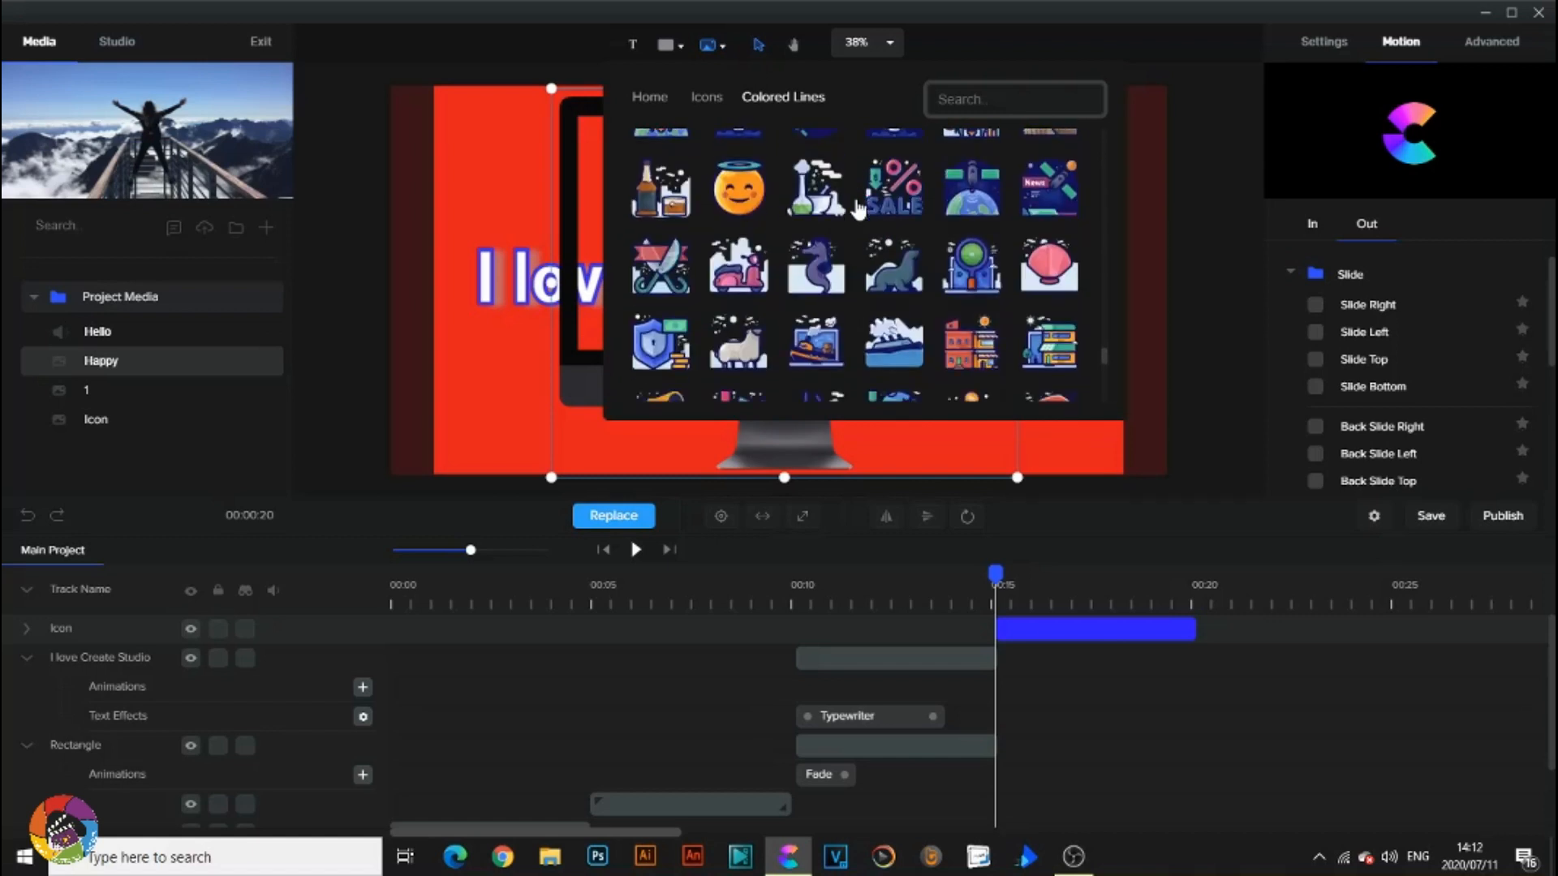
scroll(859, 210, "down", 5)
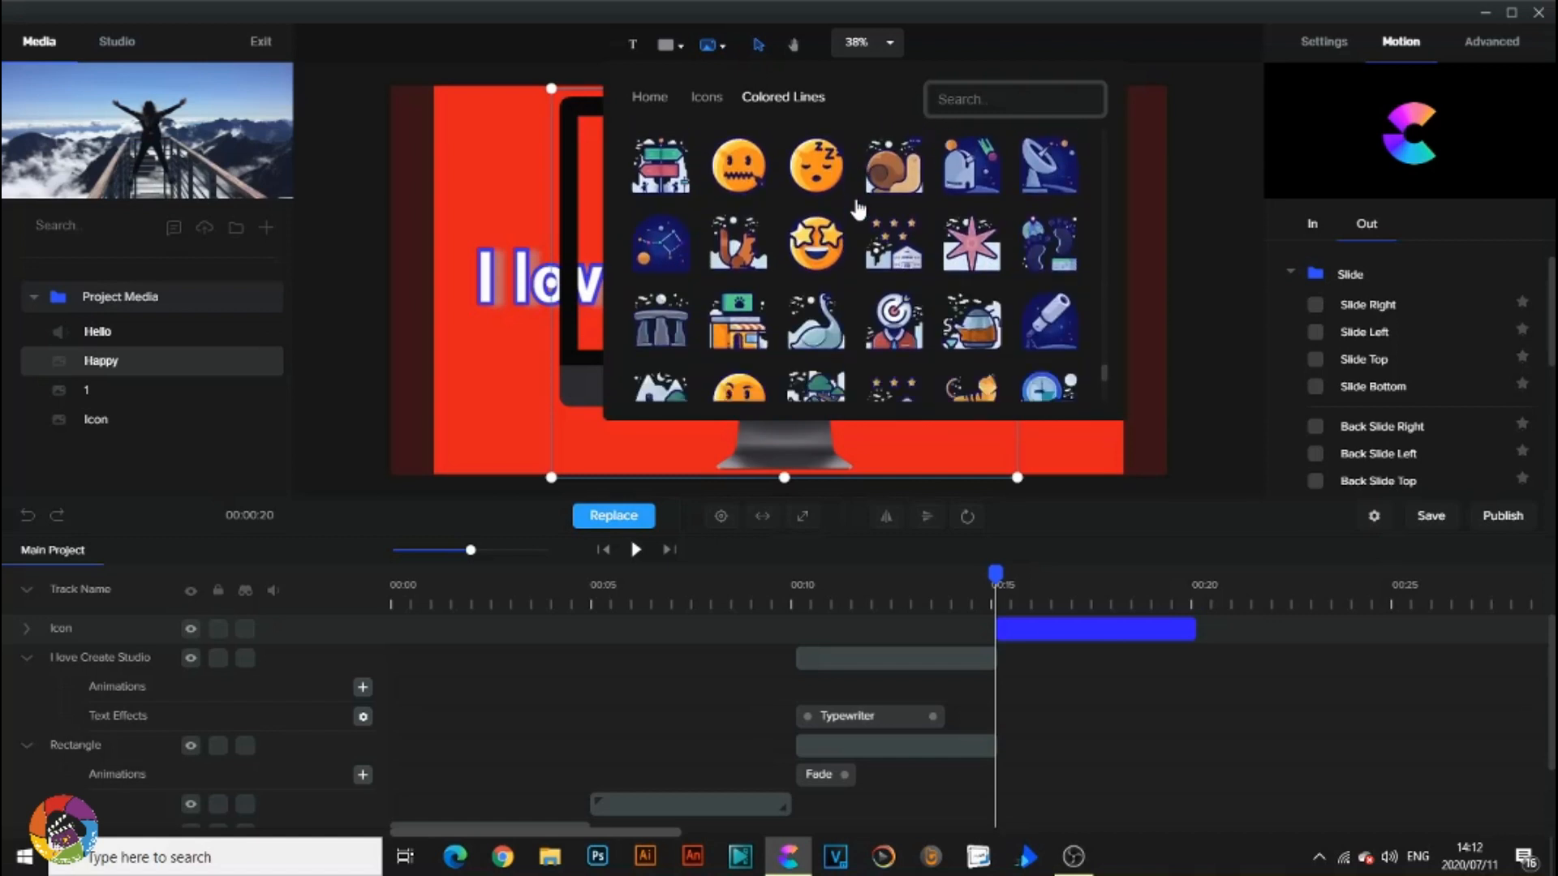
scroll(859, 210, "down", 3)
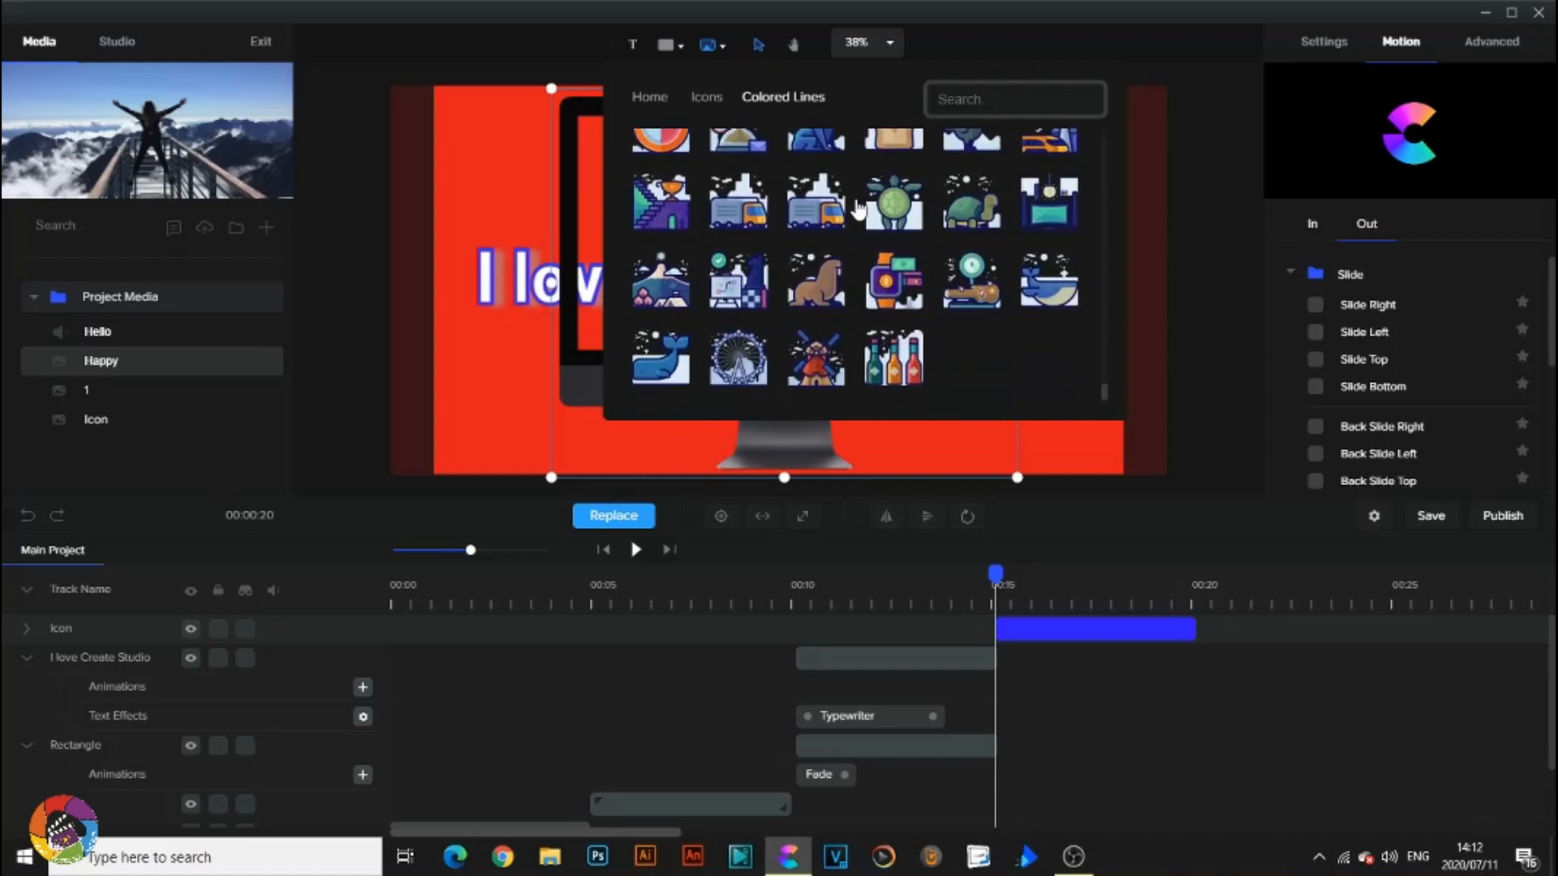
Examine the Flat Style collection in the Icons category from its beginning down to the window, wine and worker icons.
left_click(721, 106)
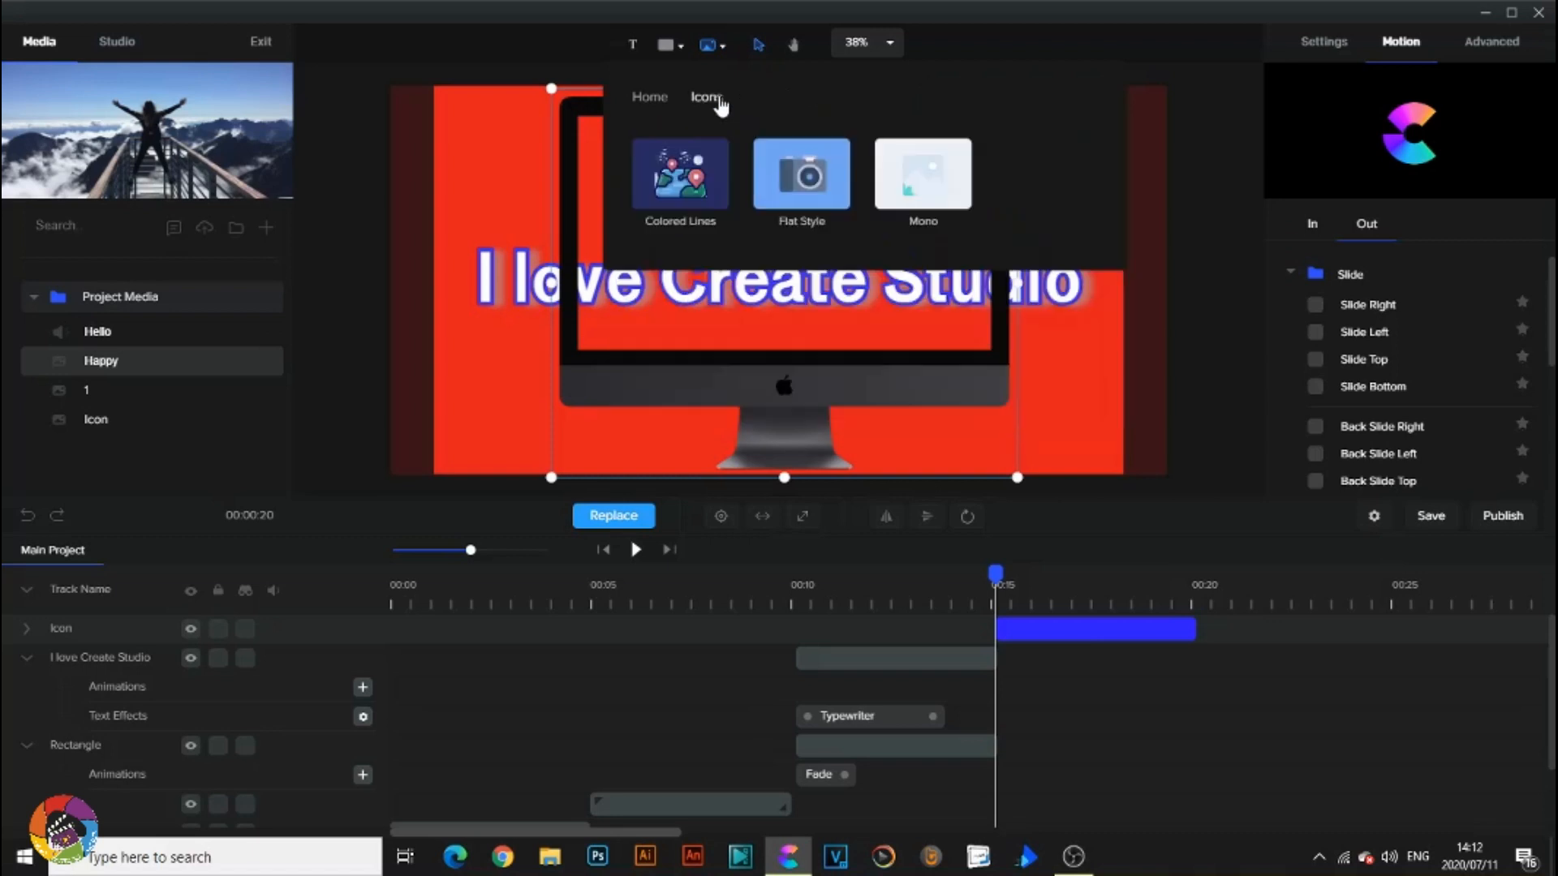
left_click(840, 185)
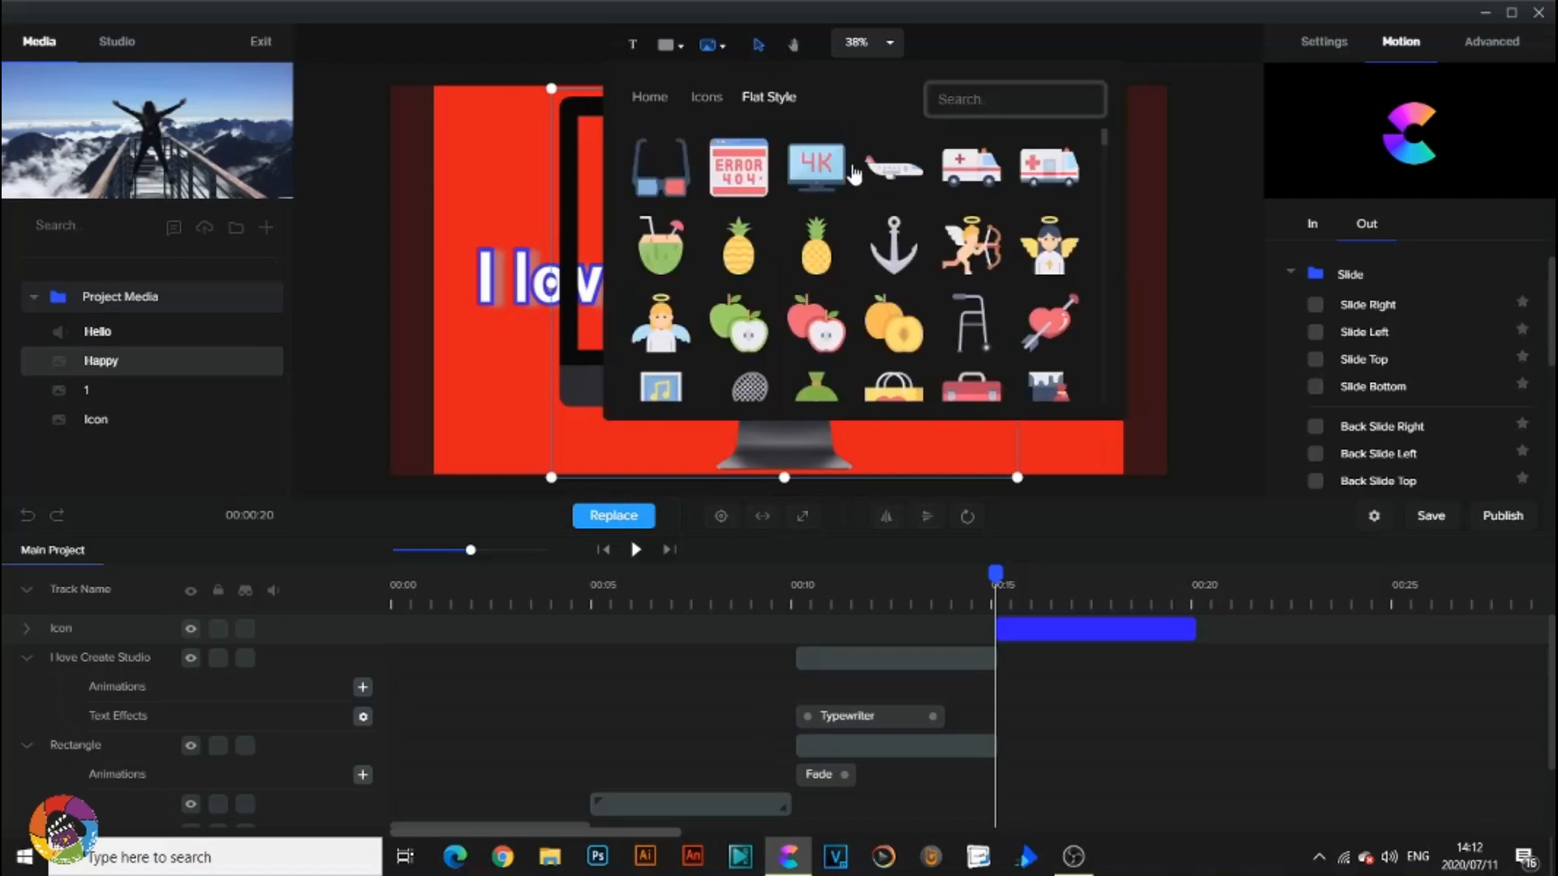
scroll(866, 175, "down", 6)
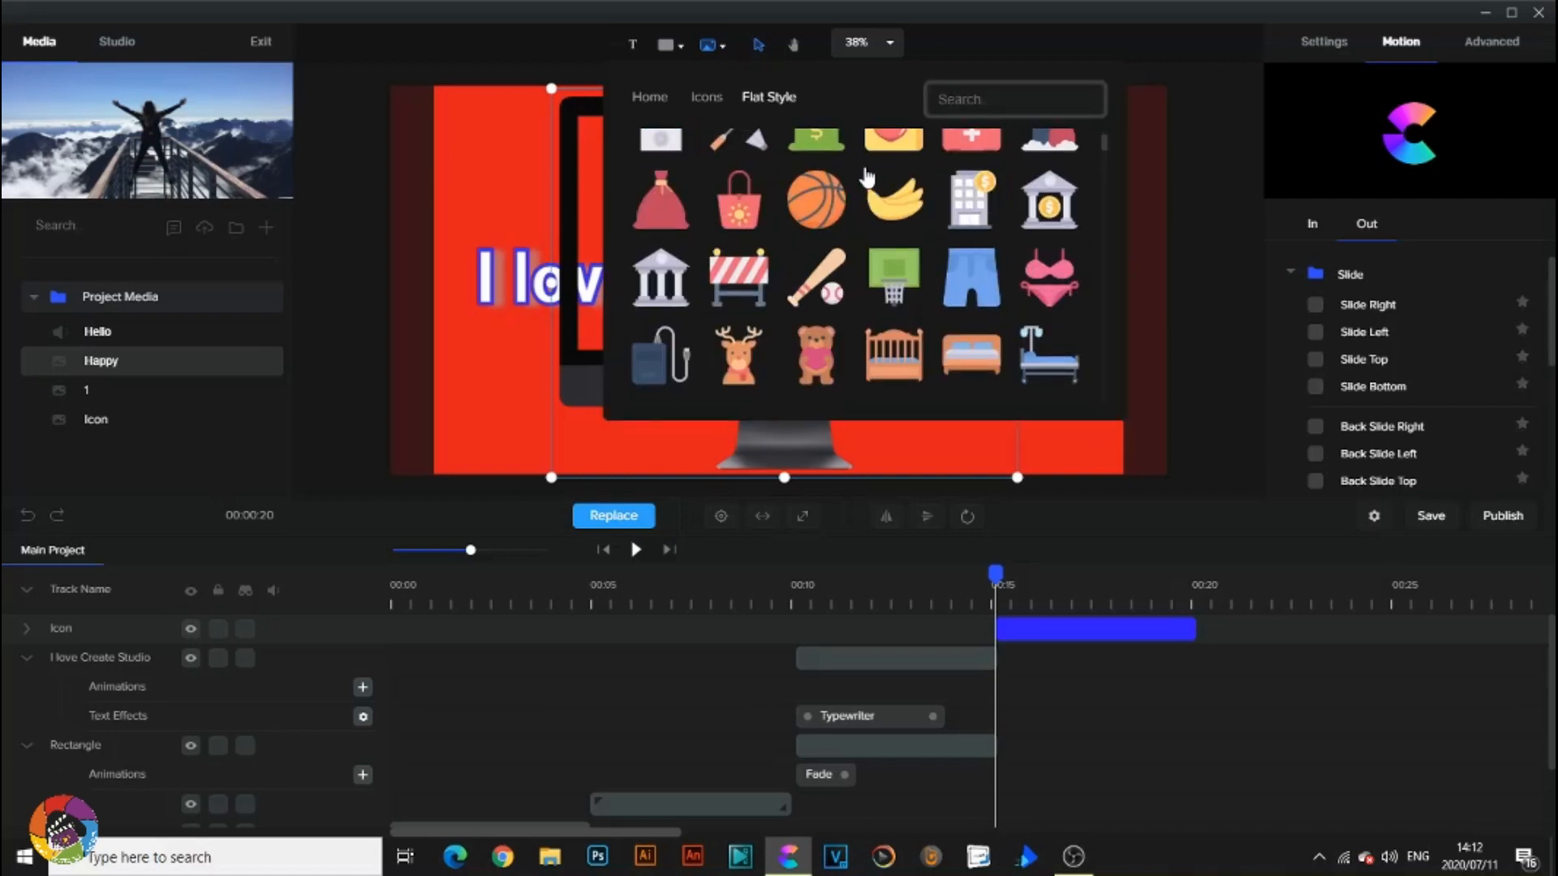
scroll(867, 175, "down", 8)
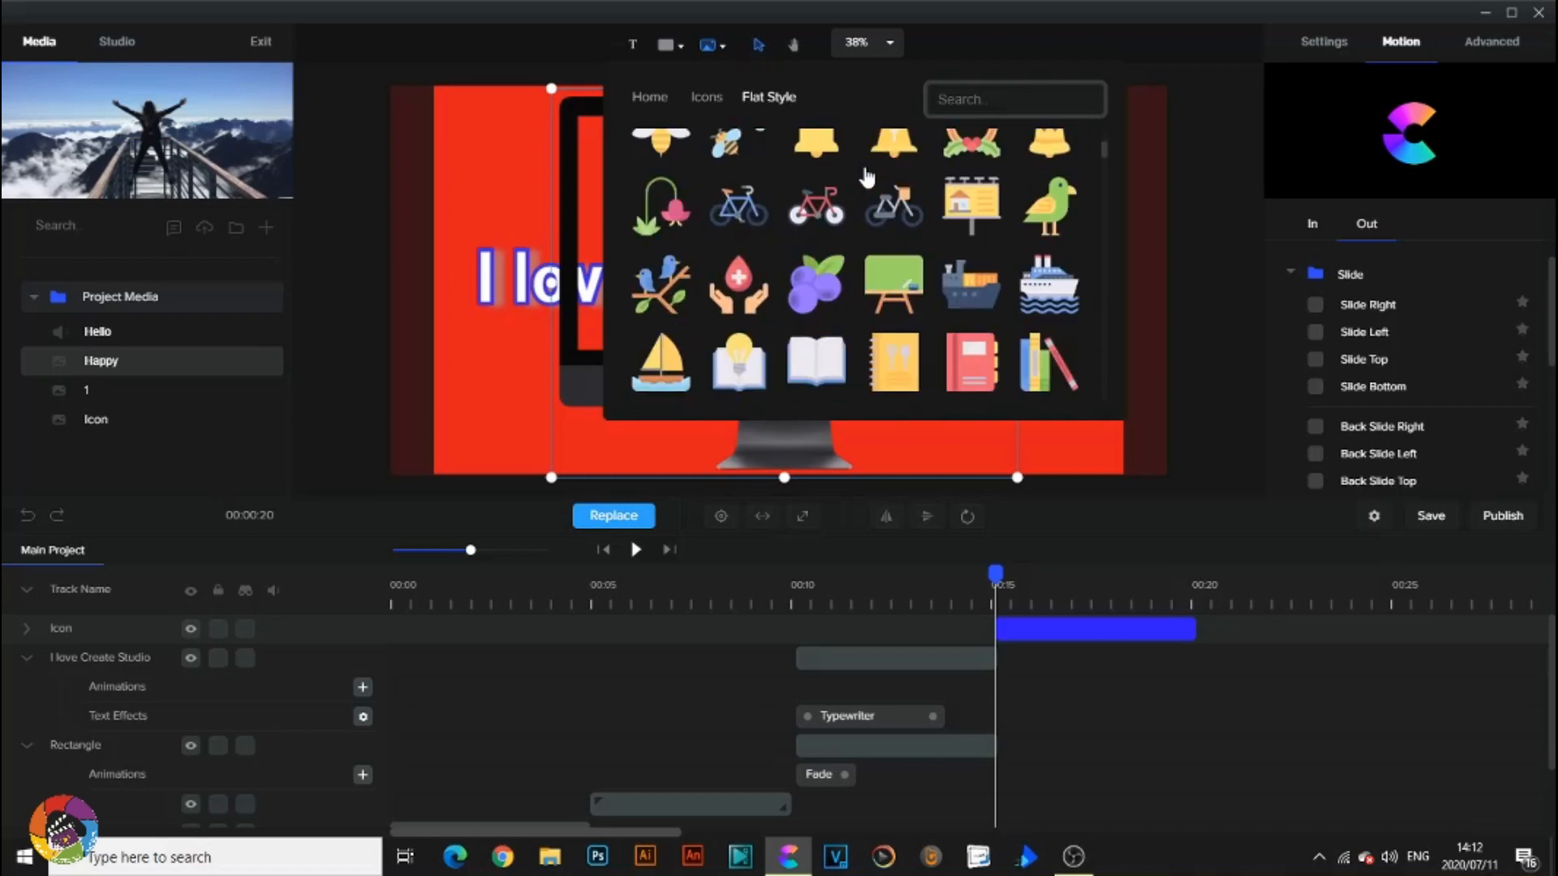
scroll(866, 174, "down", 8)
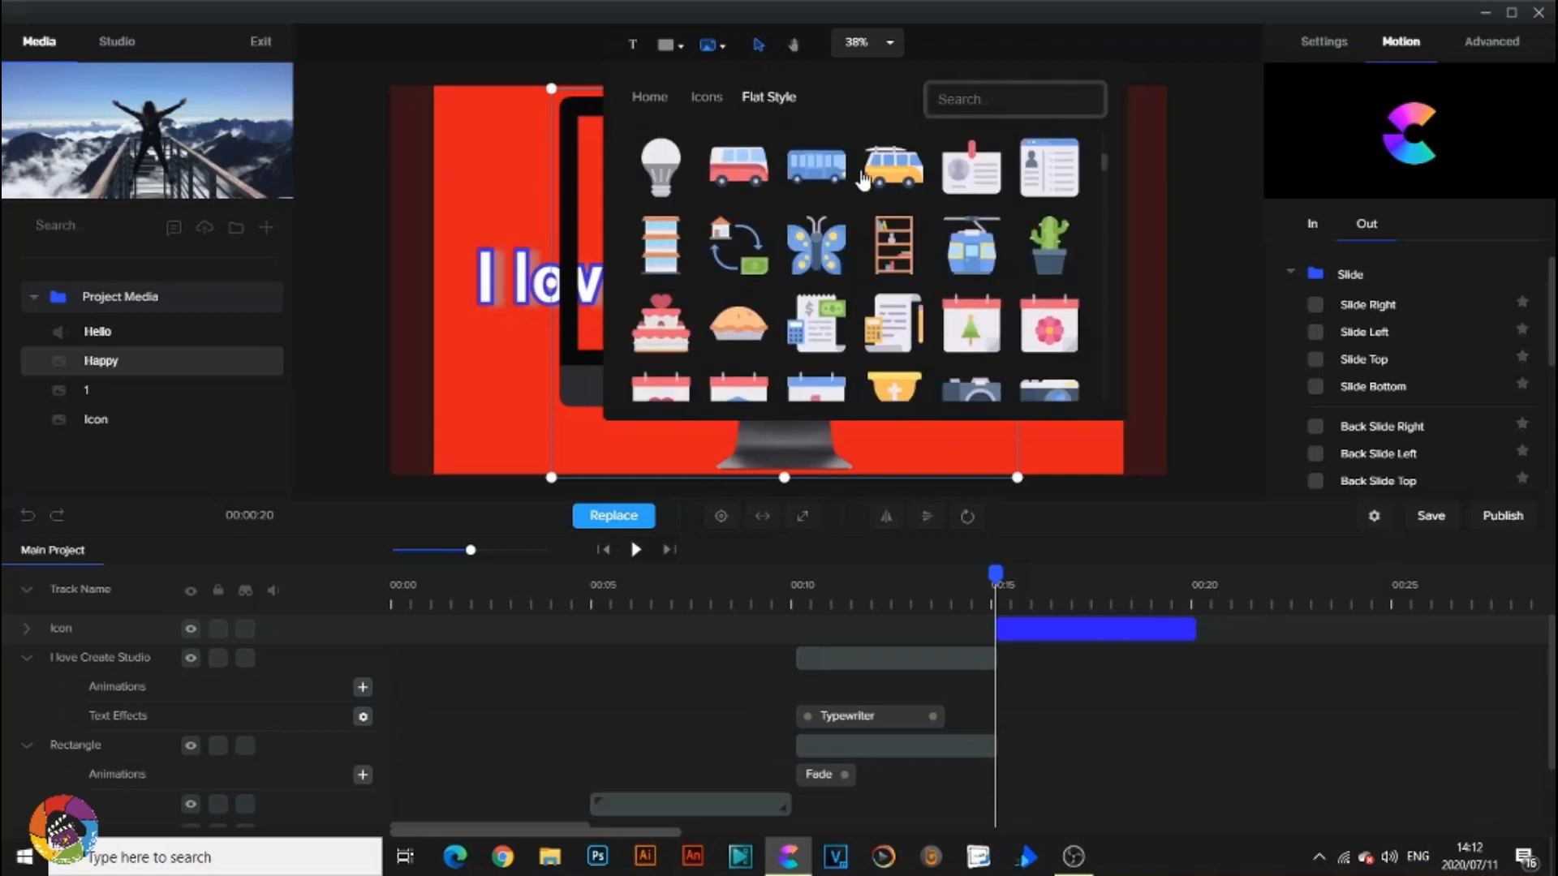
scroll(864, 180, "down", 10)
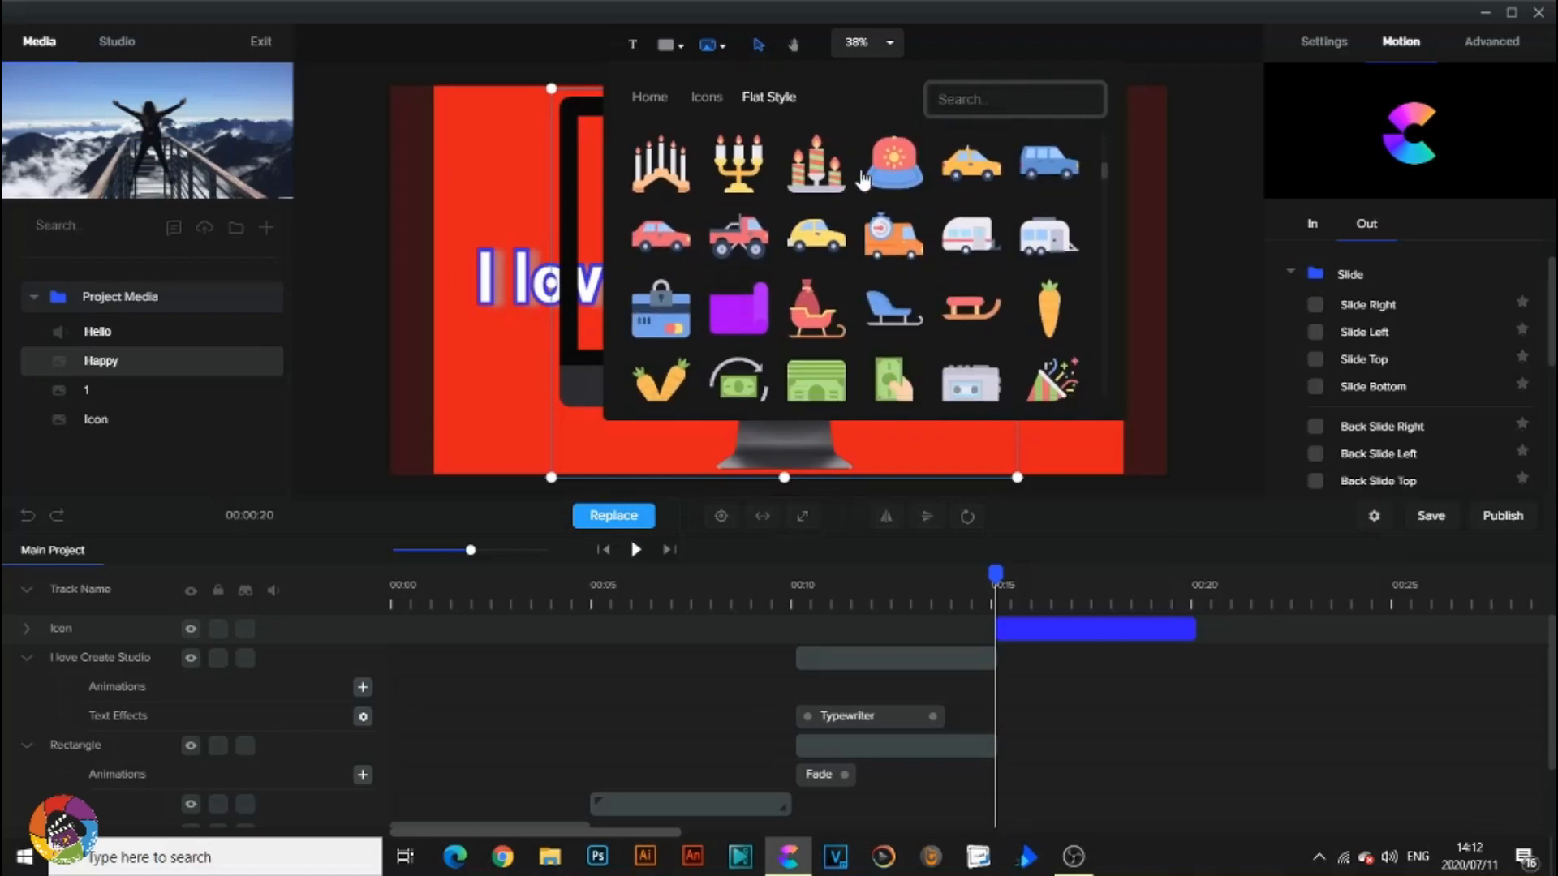
scroll(861, 180, "down", 2)
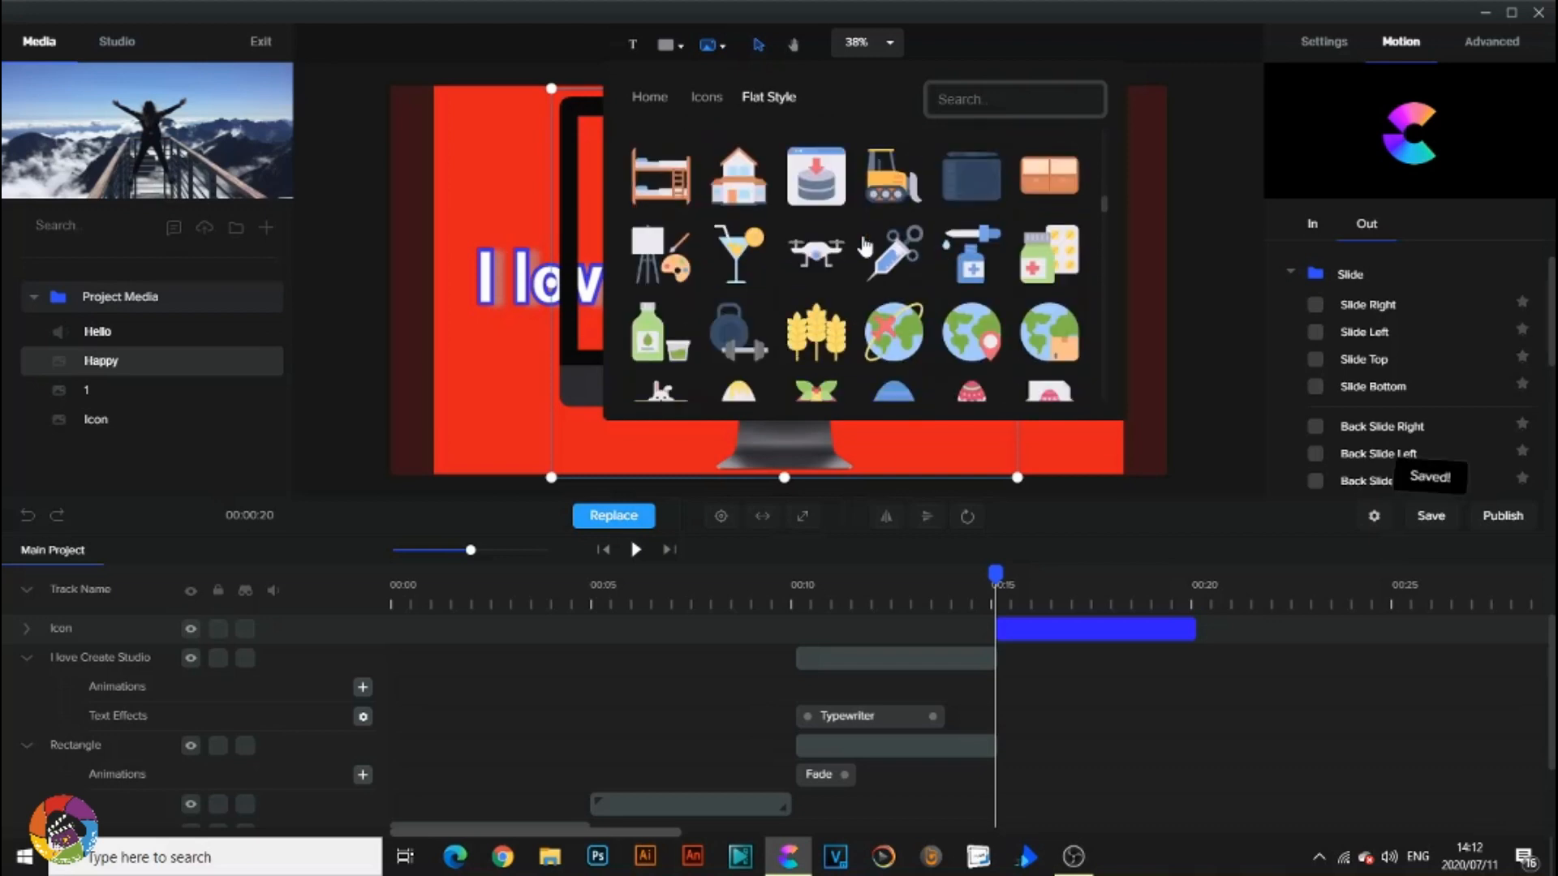
scroll(863, 251, "down", 1)
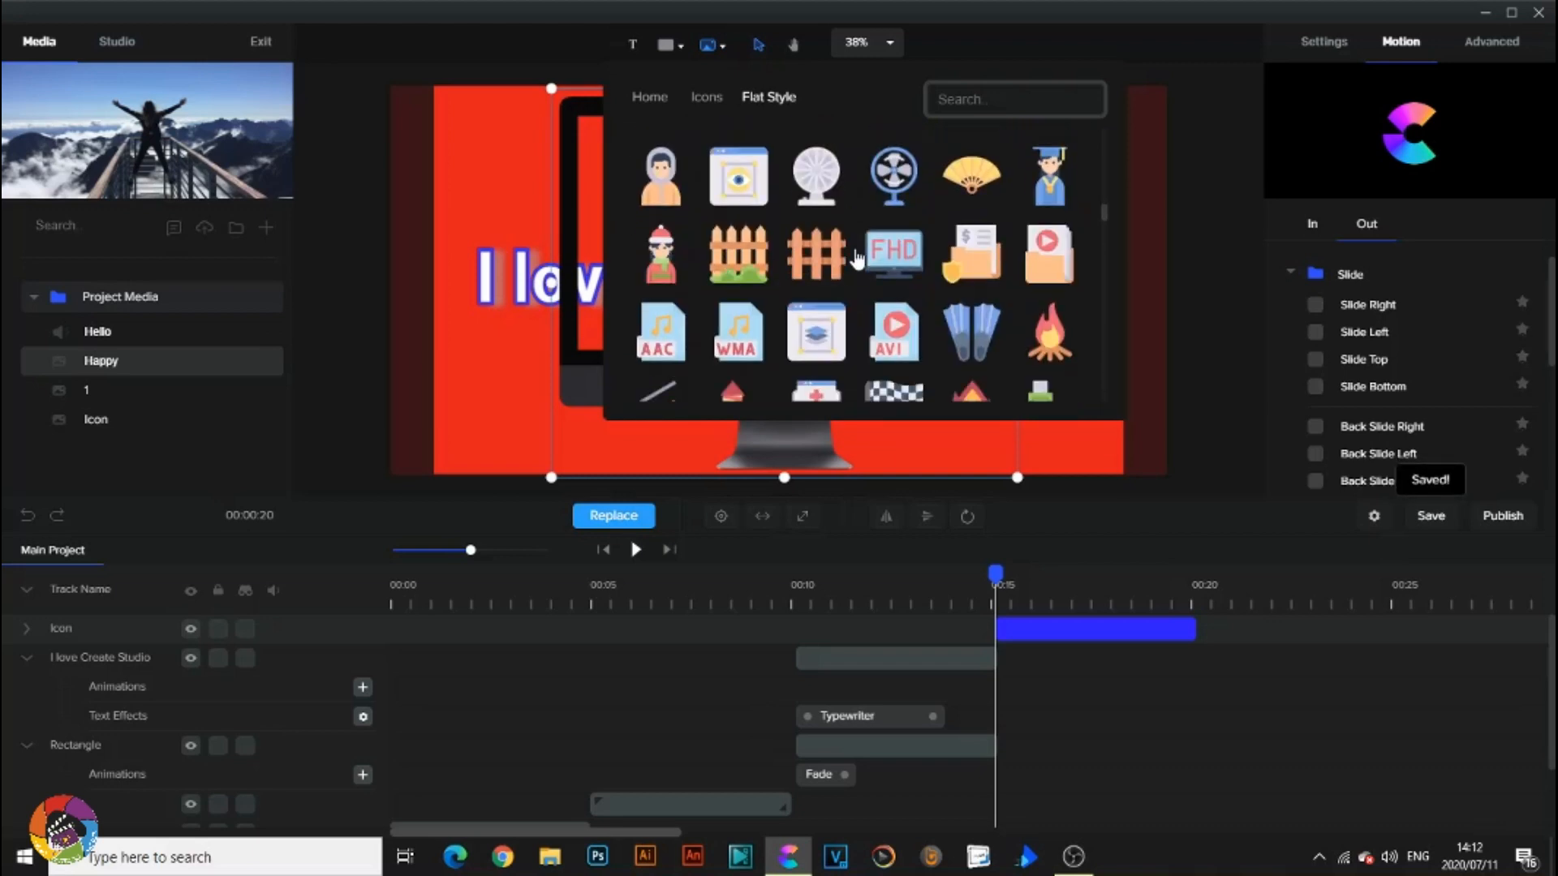
scroll(856, 259, "down", 1)
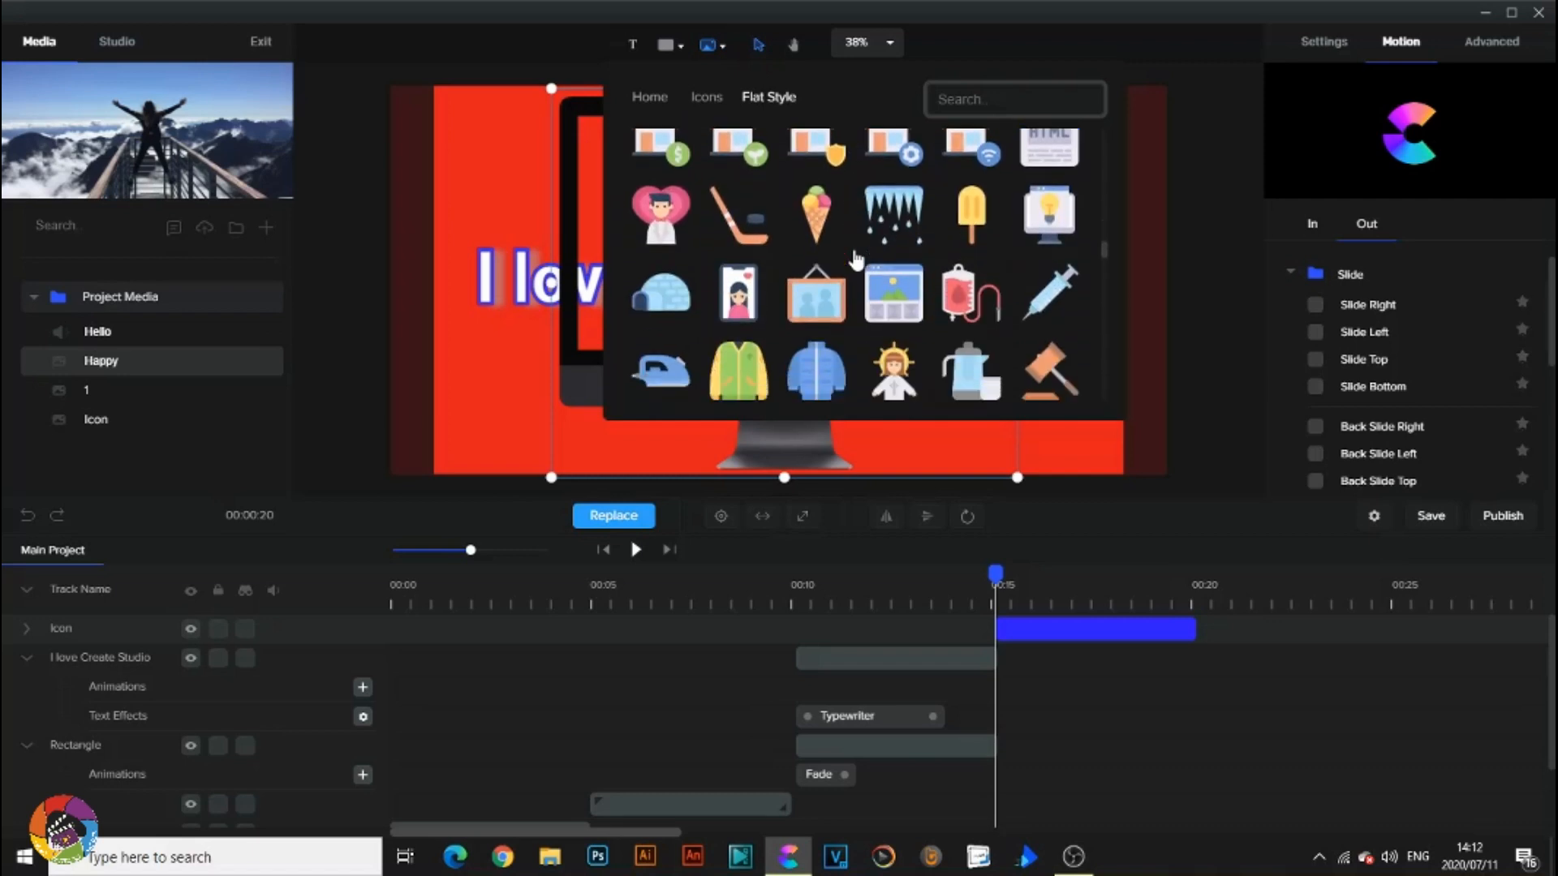
scroll(856, 260, "down", 10)
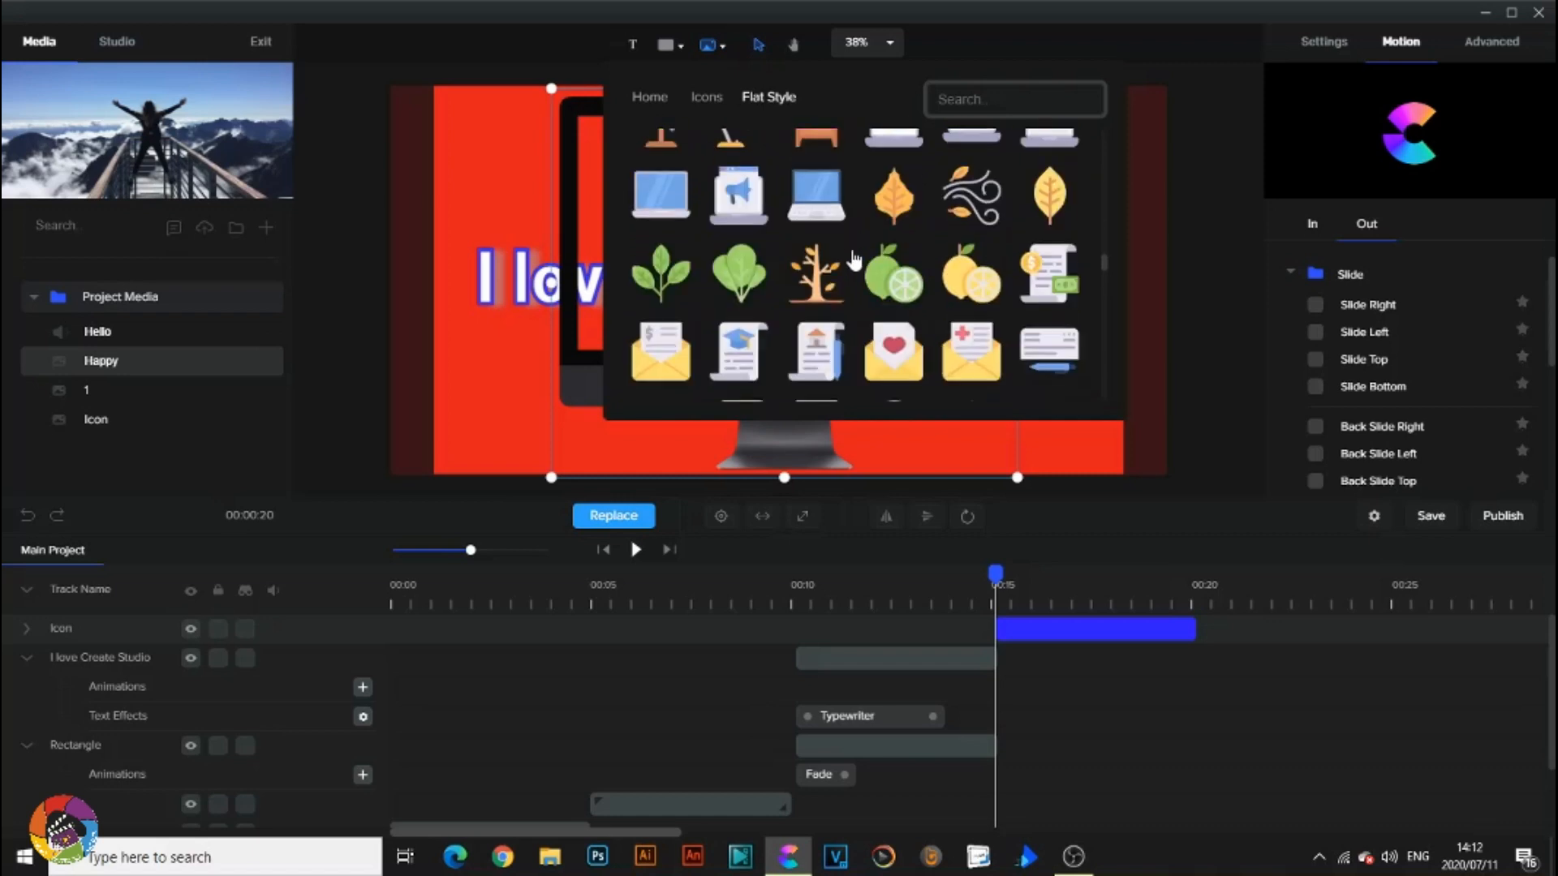
scroll(854, 260, "down", 10)
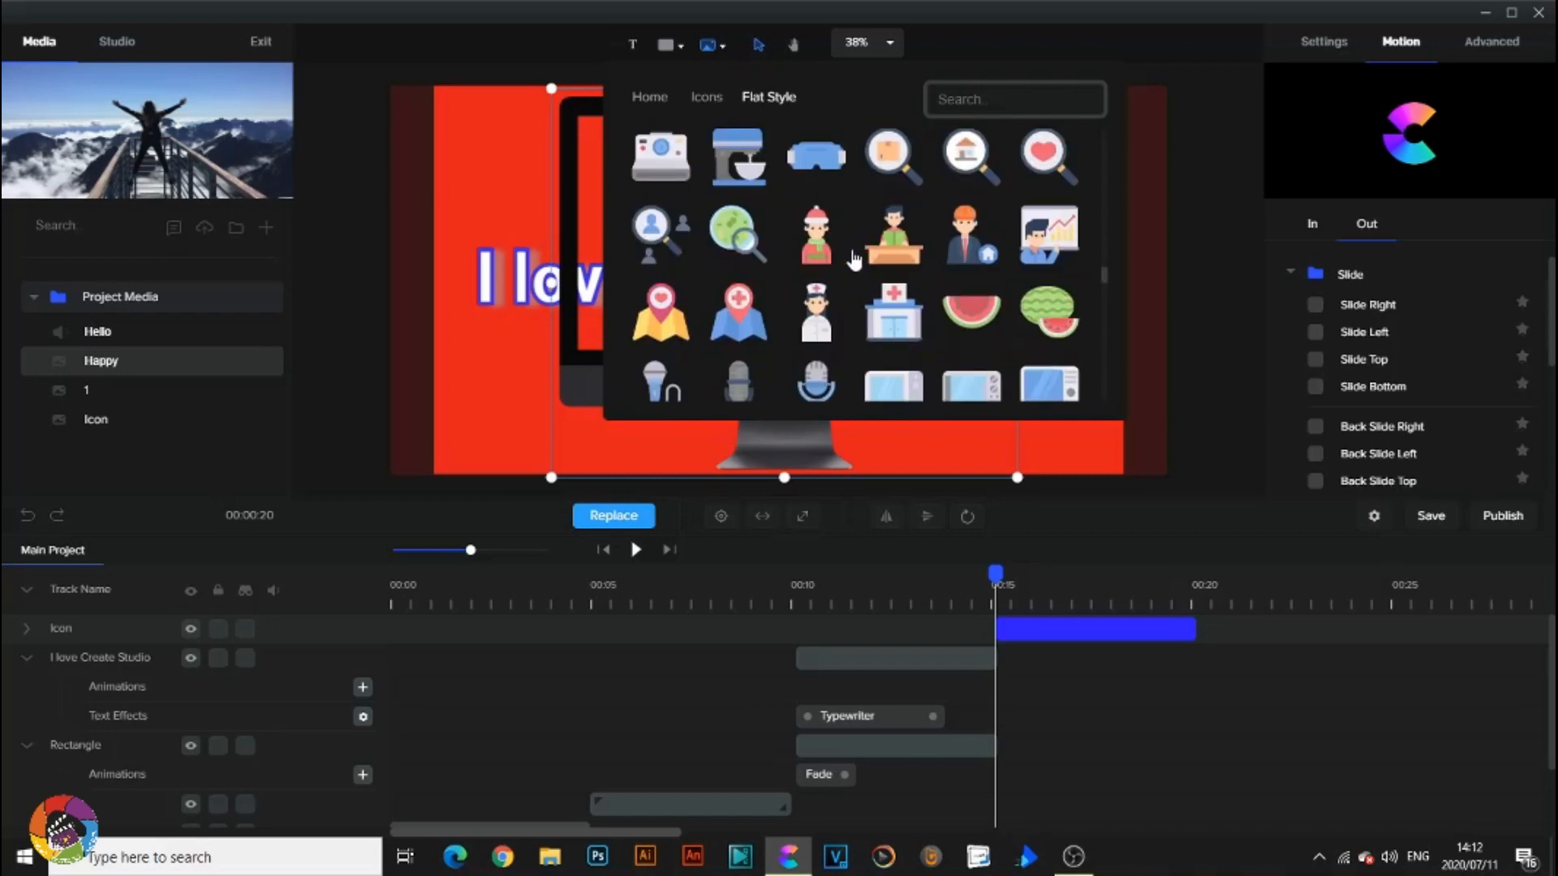
scroll(853, 260, "down", 10)
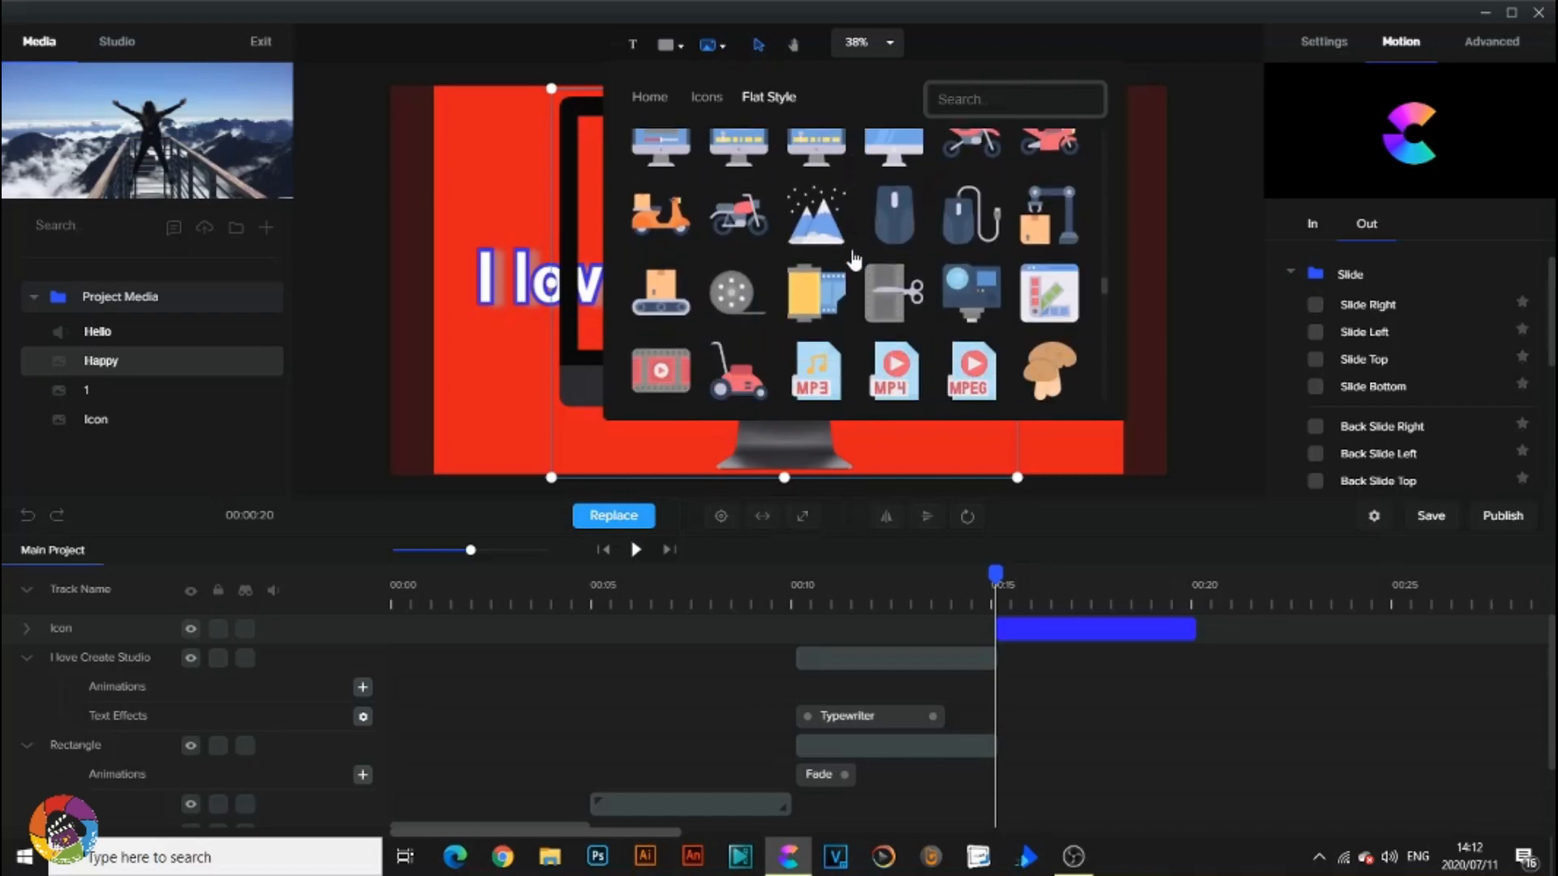
scroll(854, 259, "down", 10)
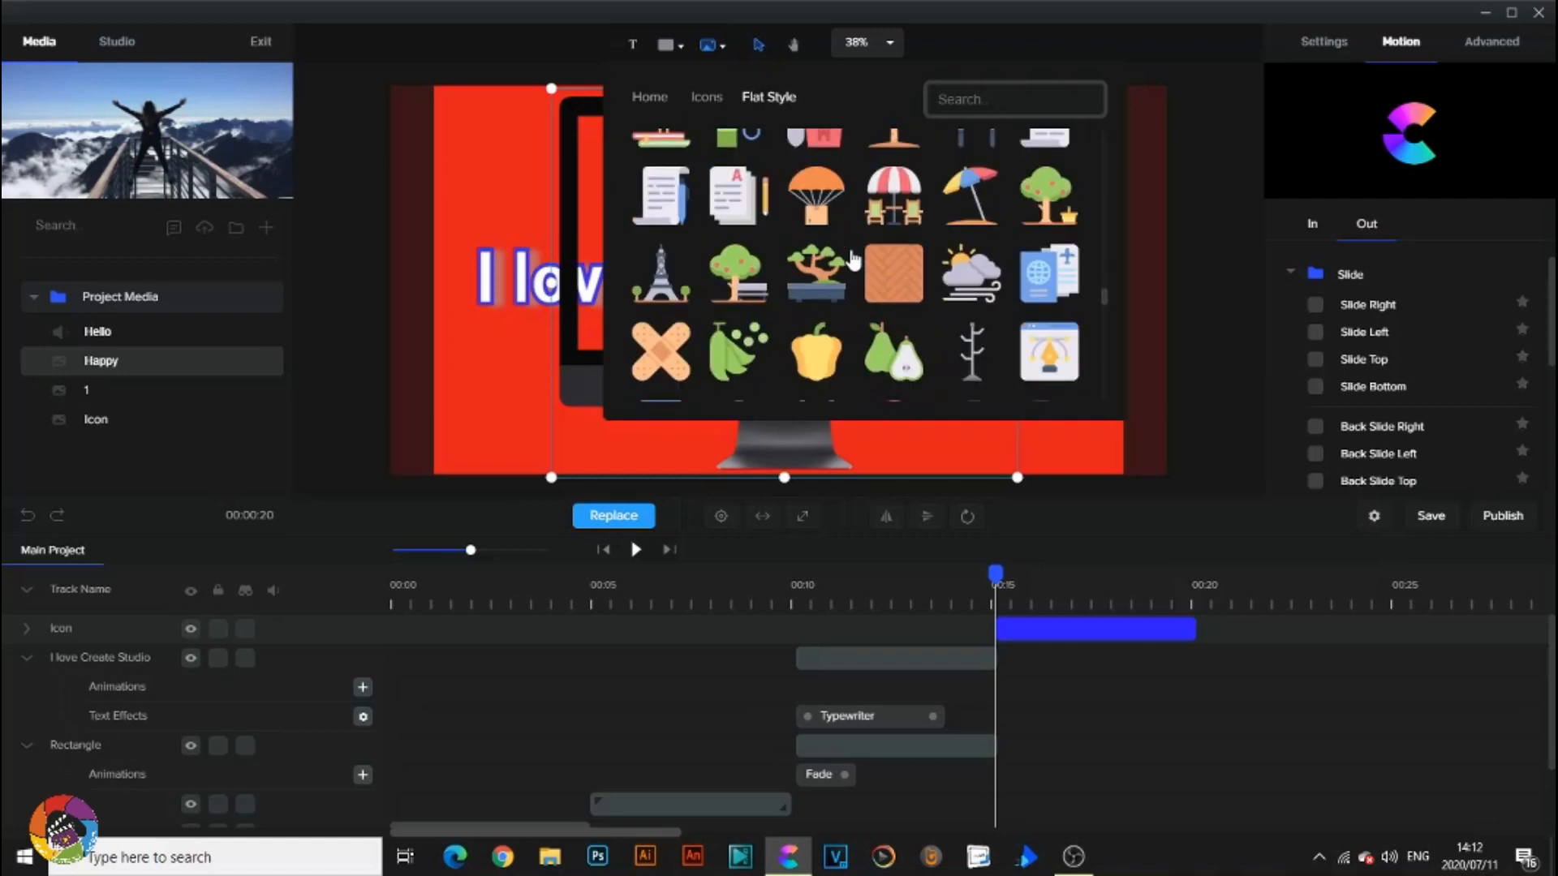
scroll(853, 260, "down", 10)
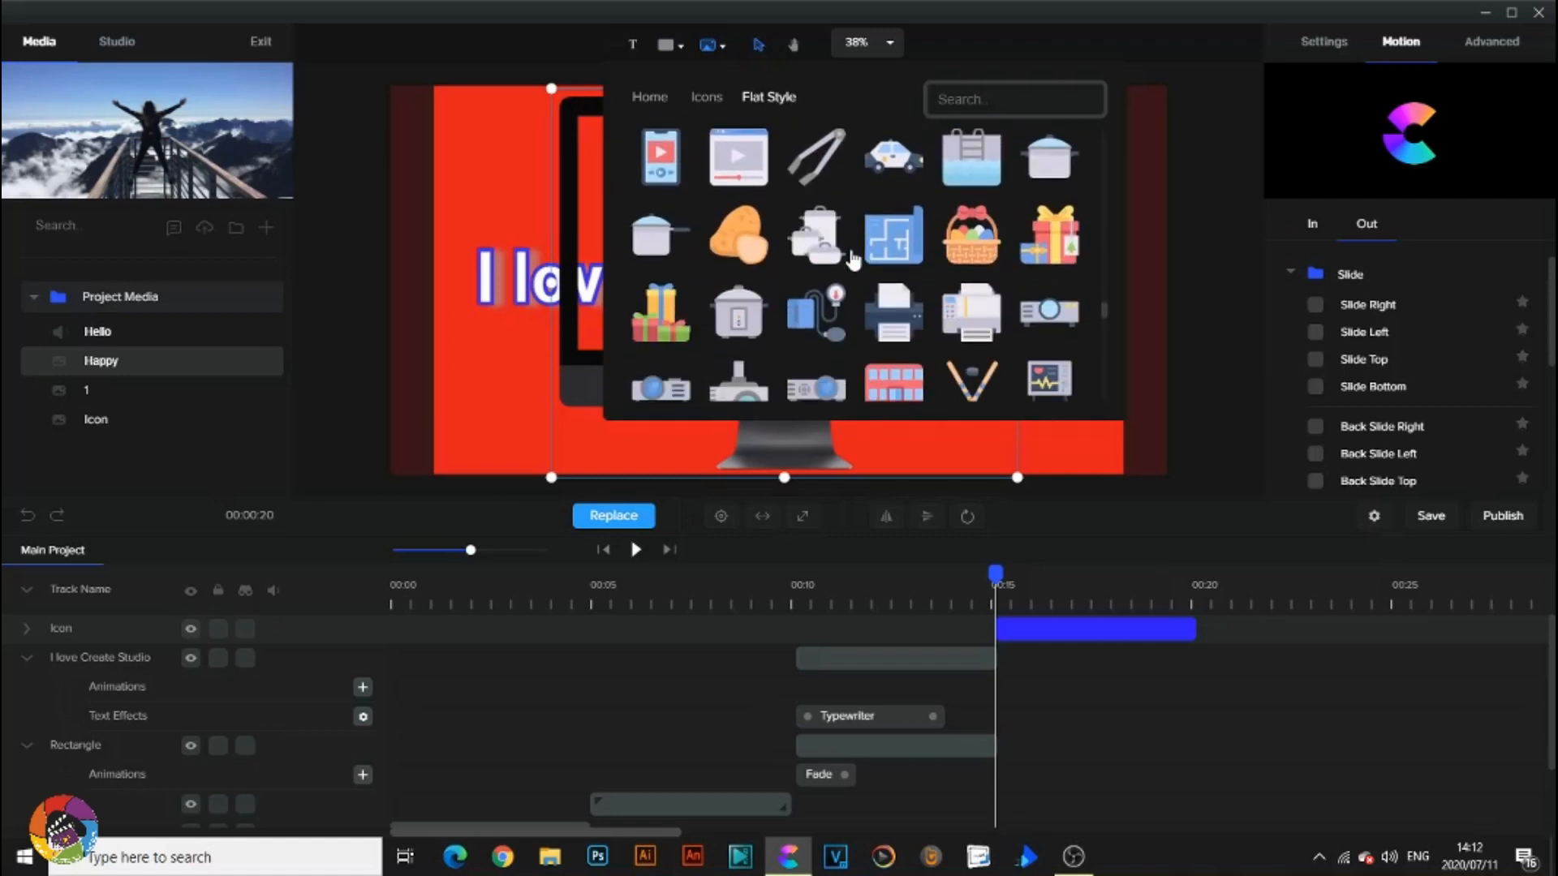
scroll(854, 260, "down", 10)
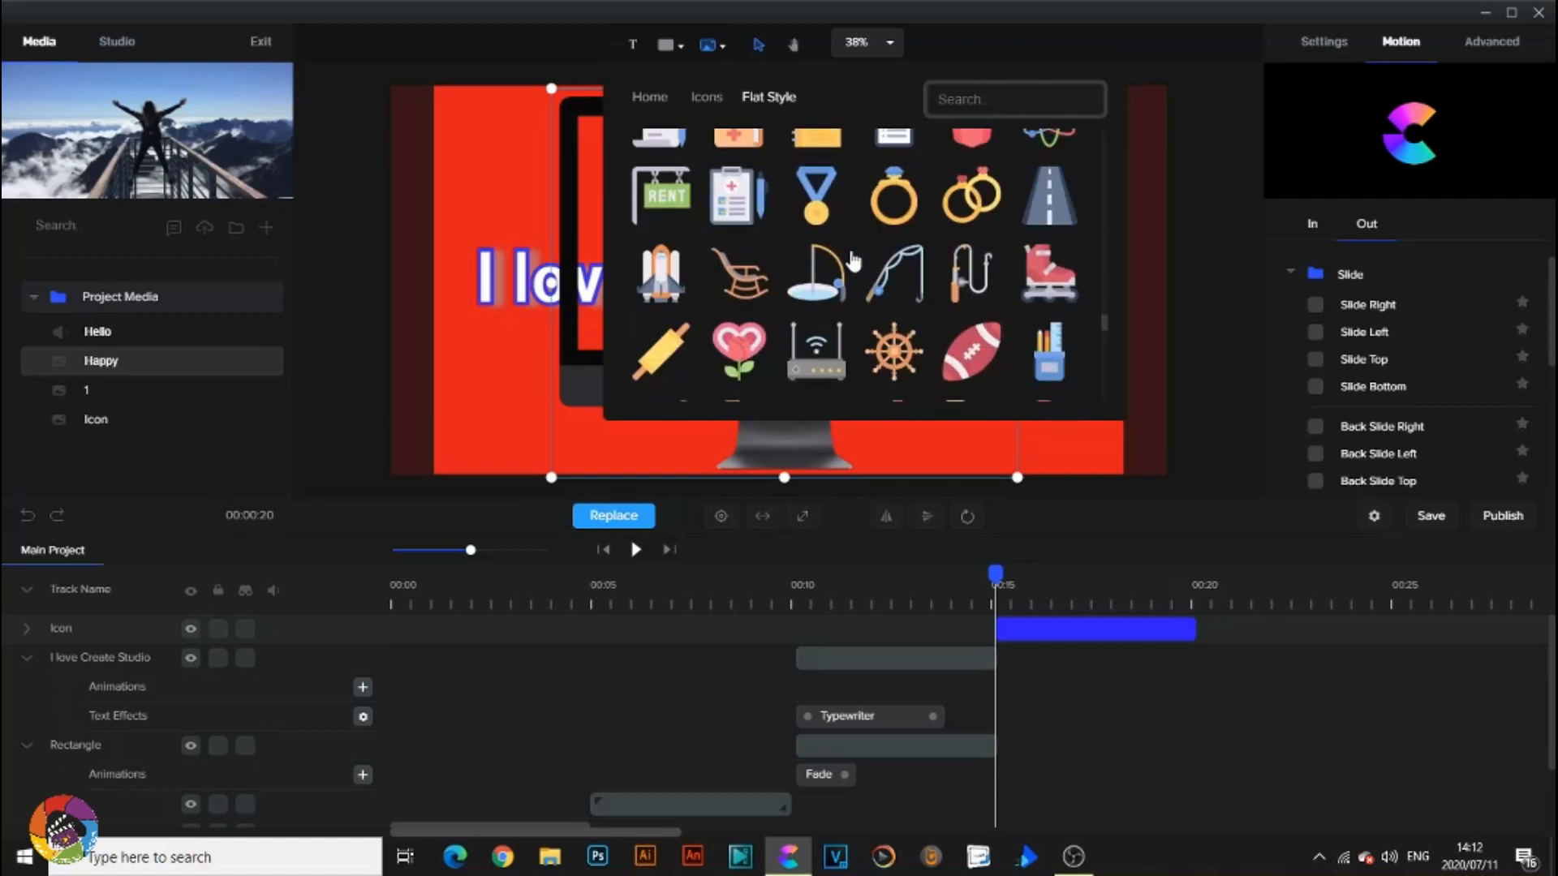
scroll(853, 260, "down", 10)
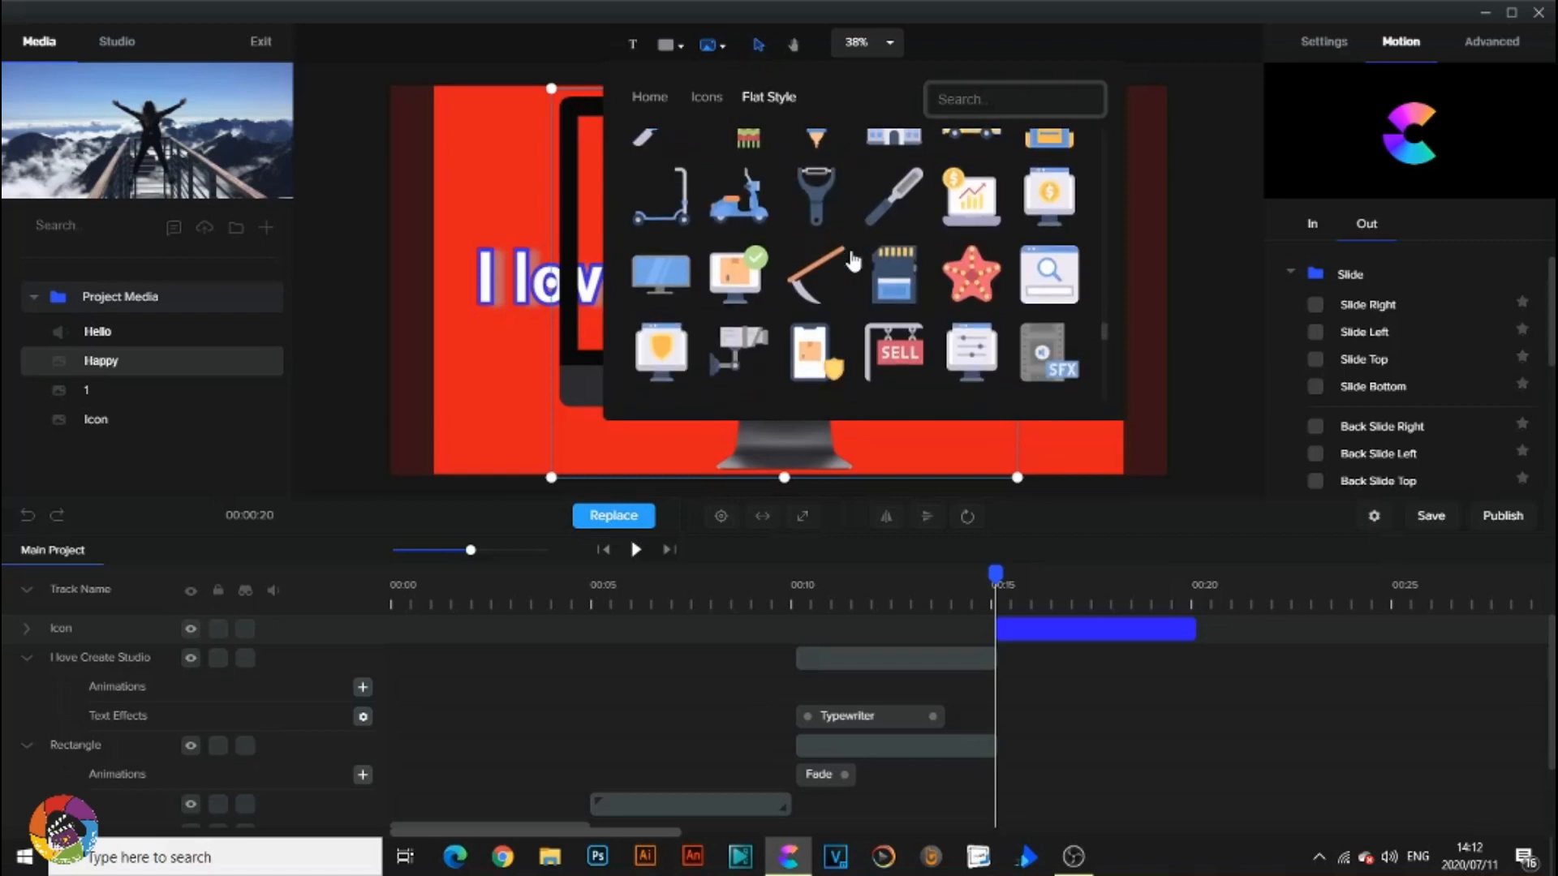
scroll(851, 261, "down", 8)
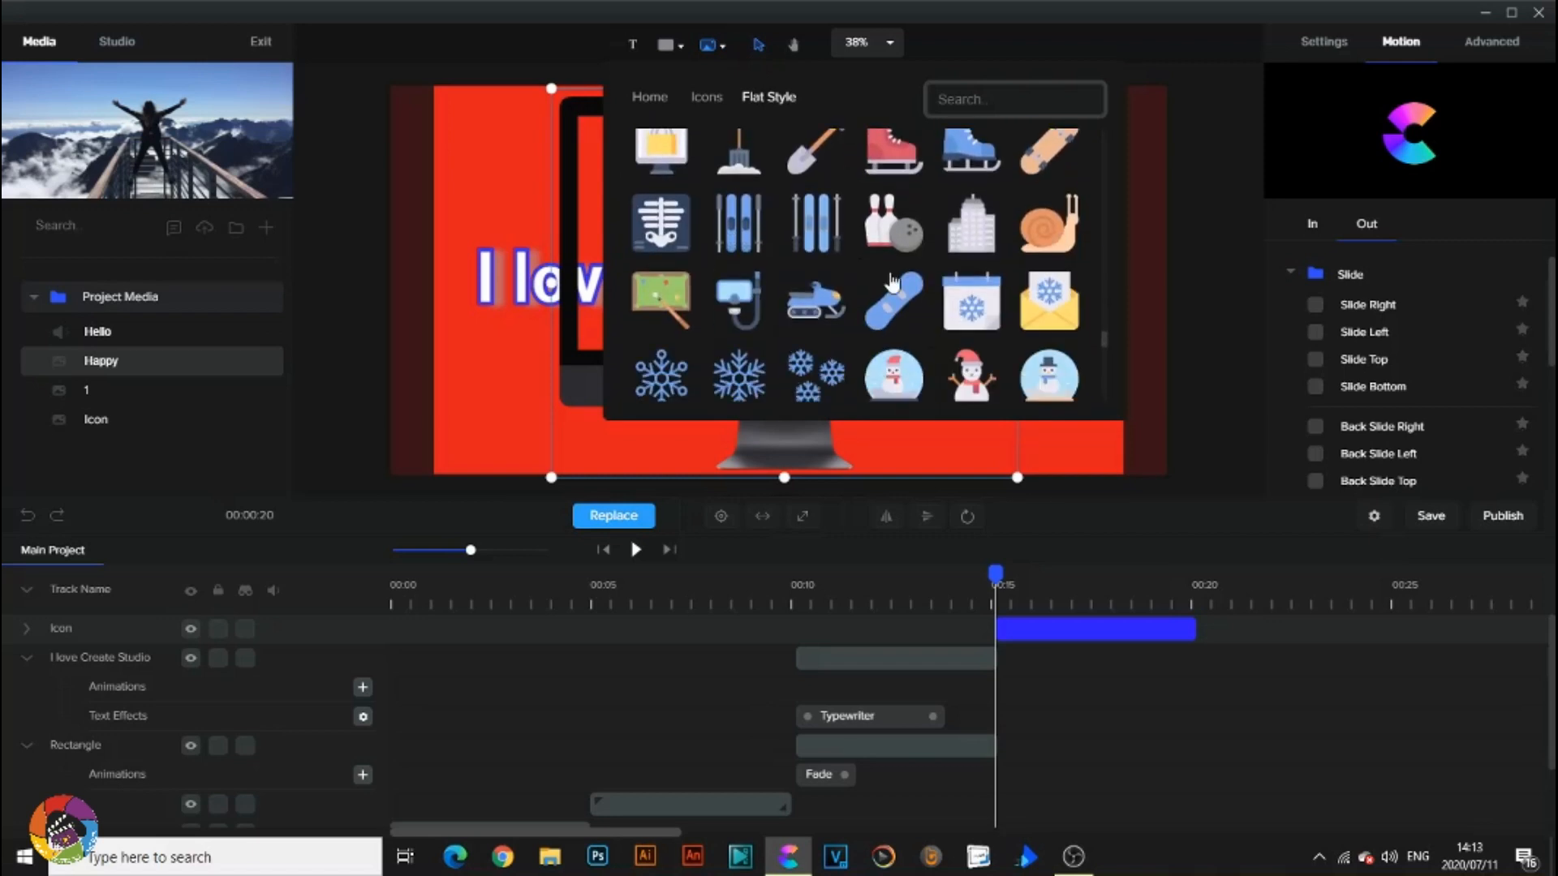
scroll(847, 355, "down", 2)
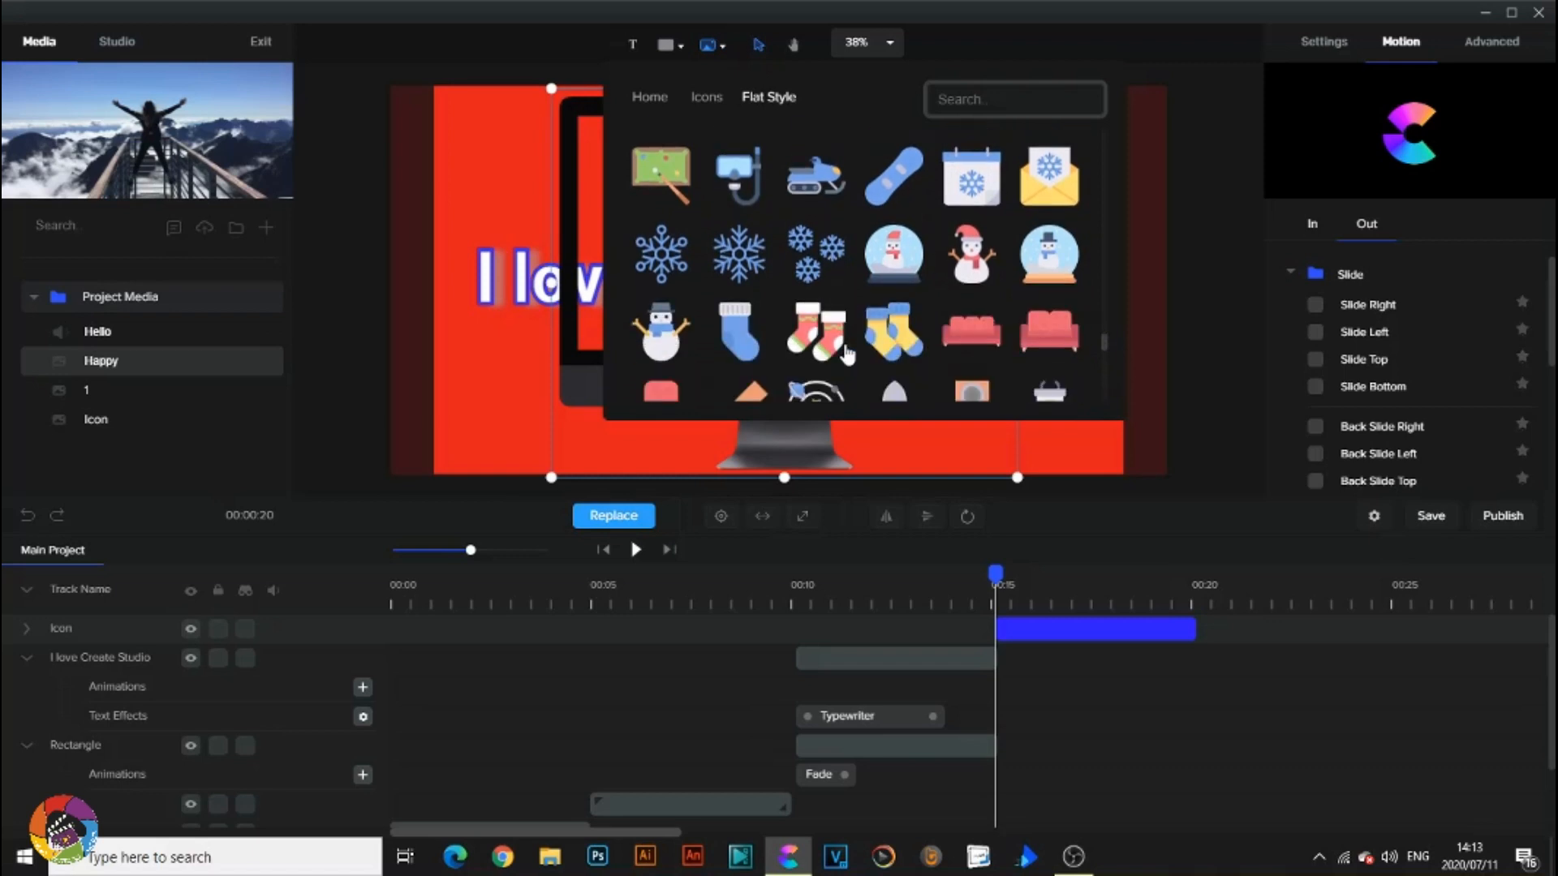
scroll(848, 355, "down", 6)
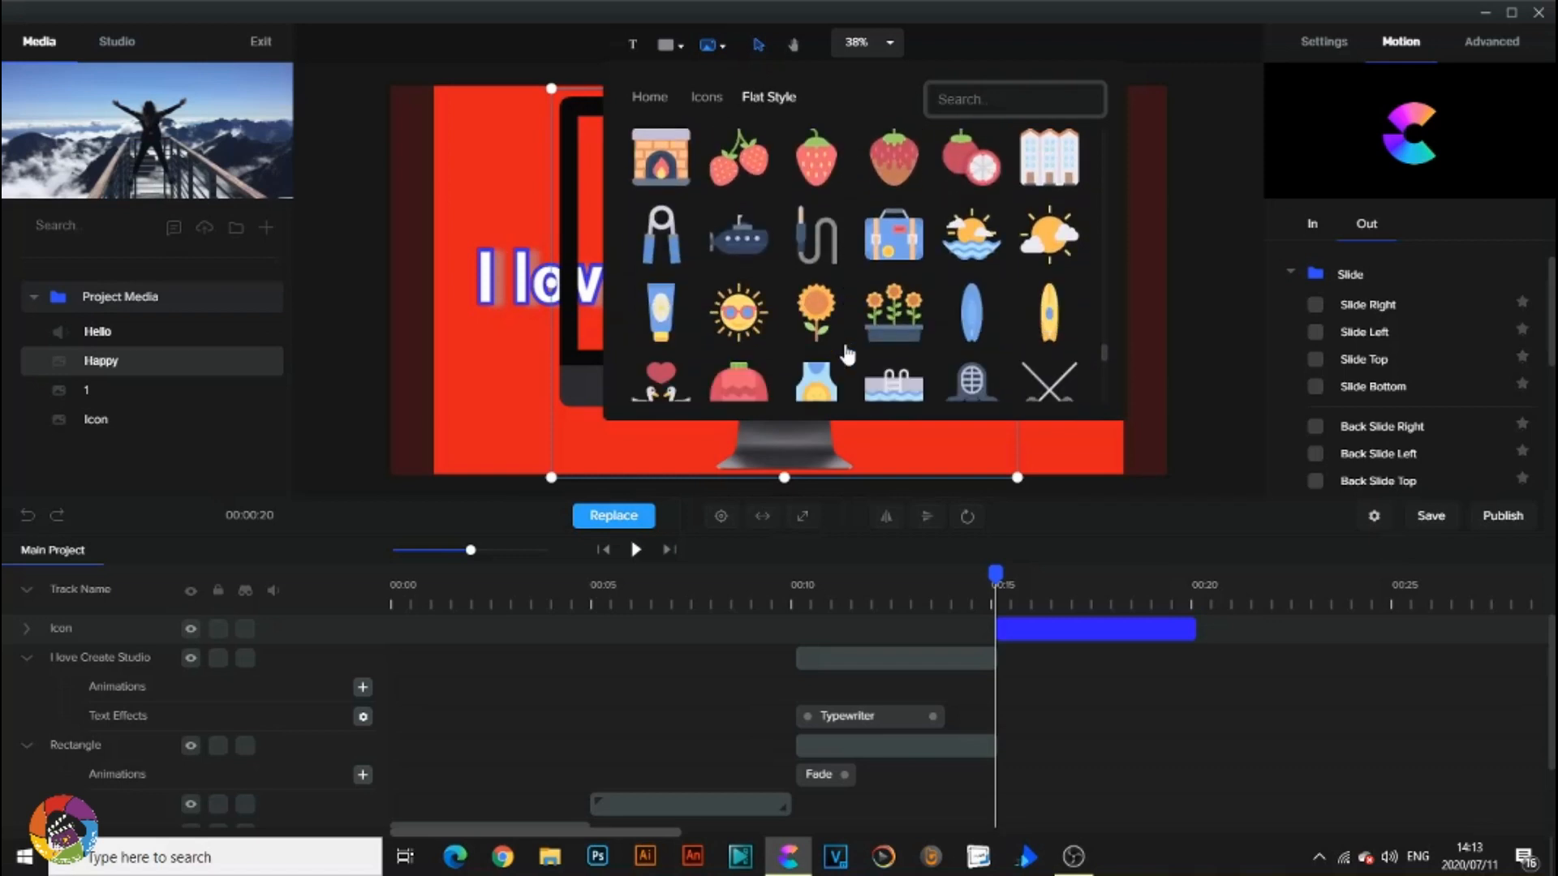
scroll(848, 355, "down", 10)
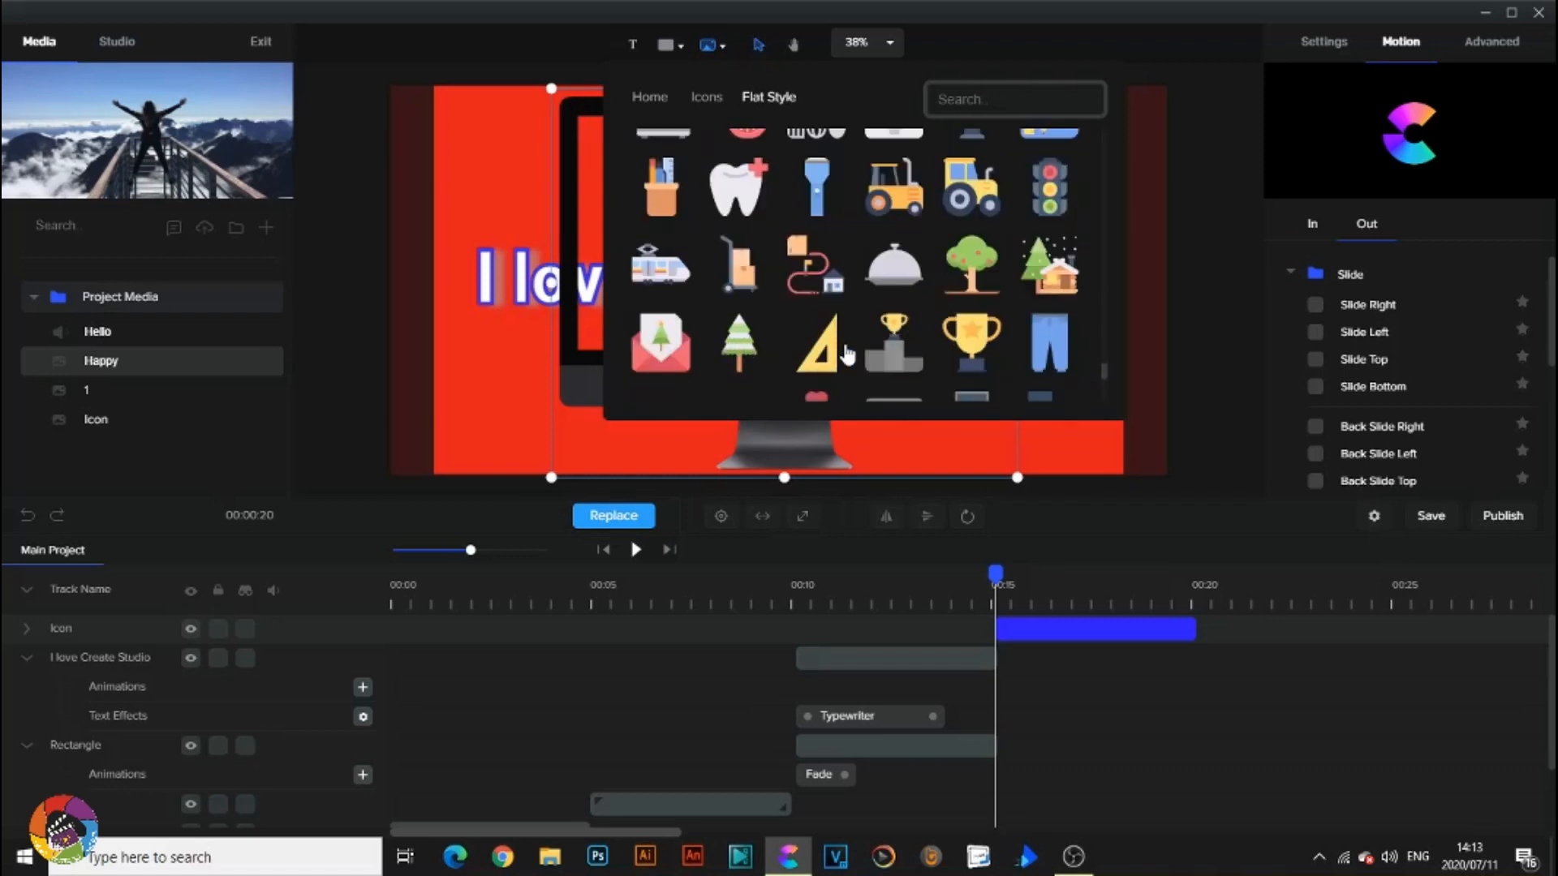
scroll(848, 355, "down", 10)
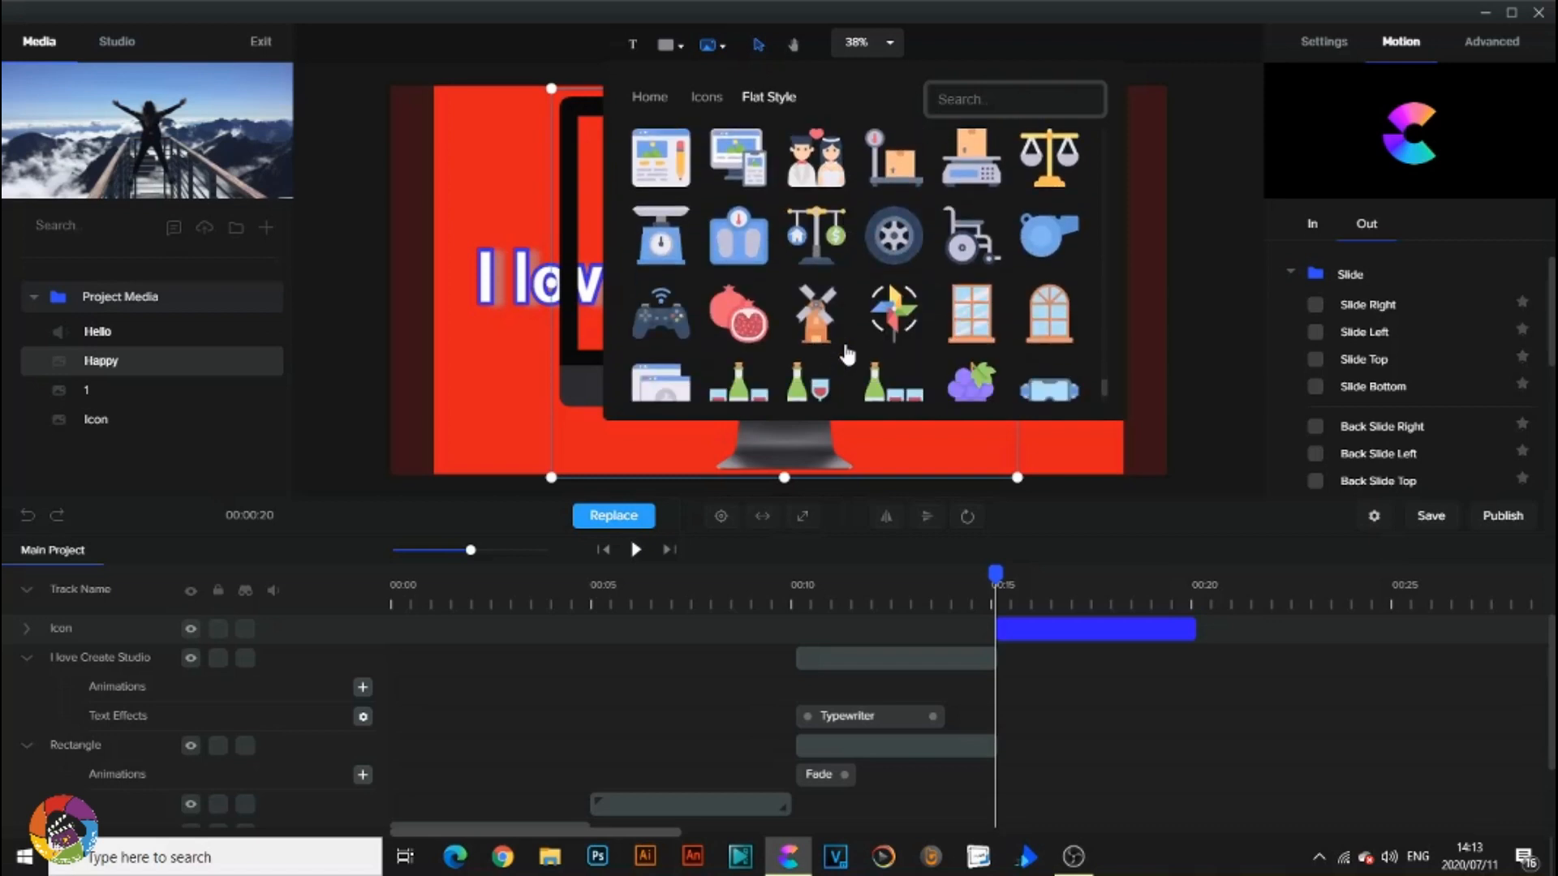
scroll(847, 354, "down", 3)
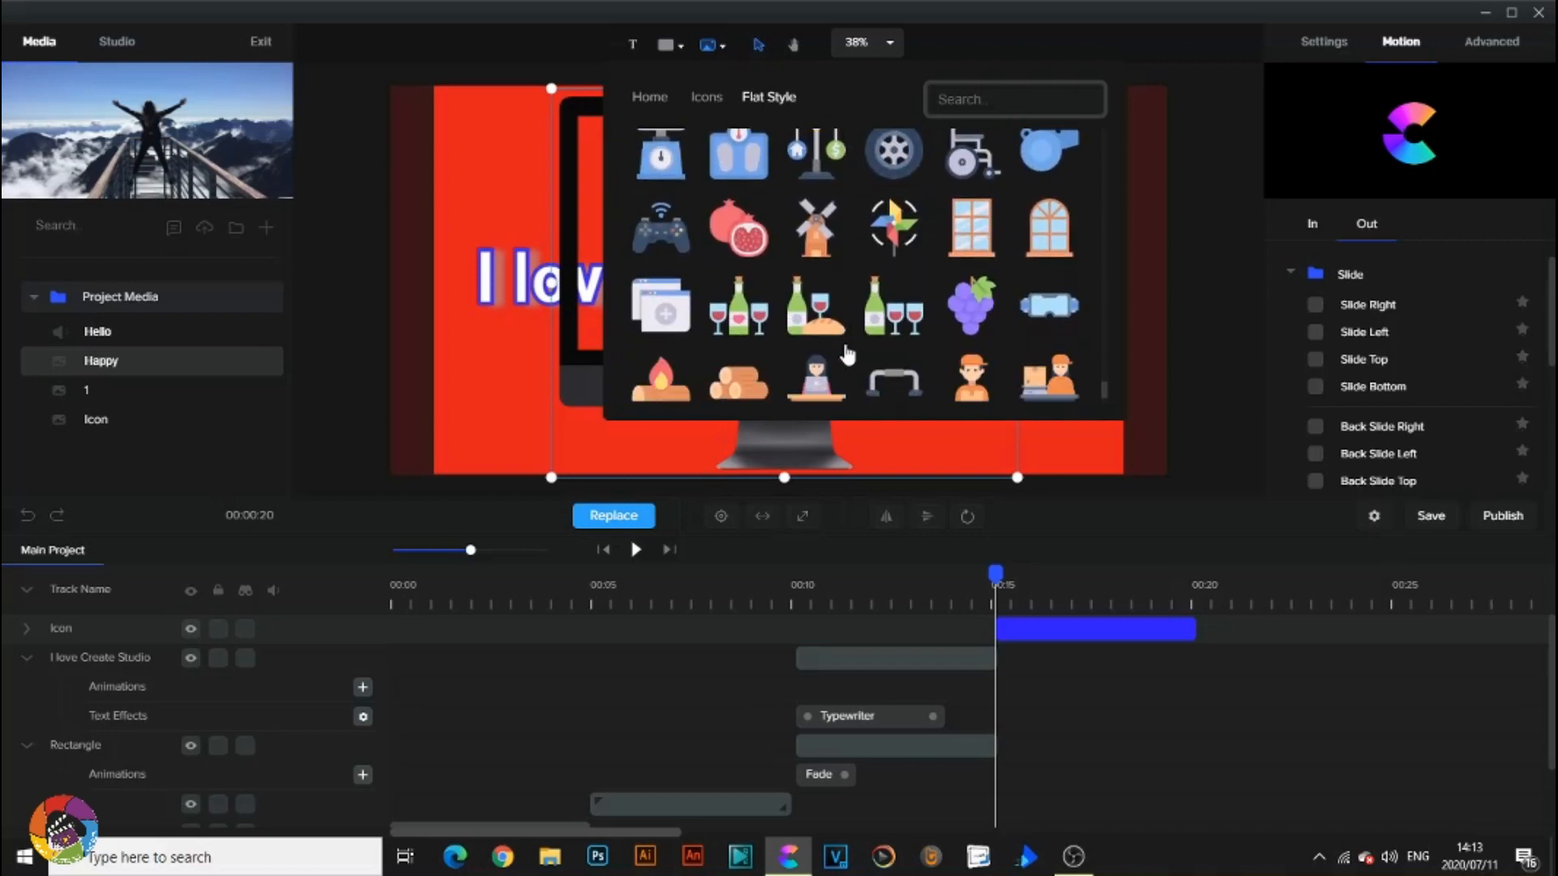
Look through the Mono collection in the Icons category to its end.
left_click(719, 99)
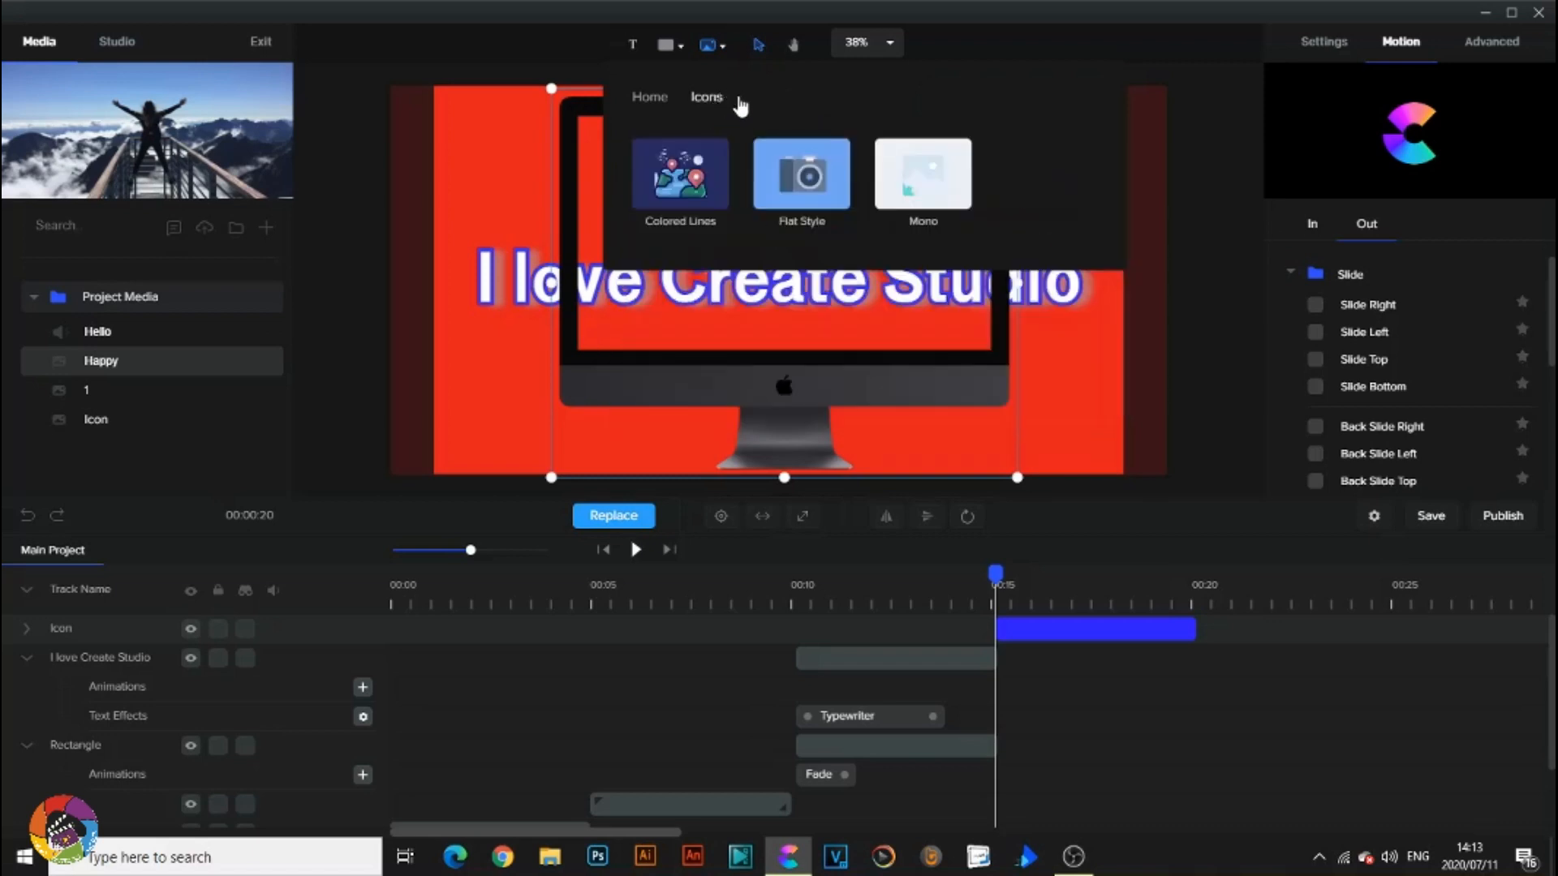
left_click(915, 195)
scroll(844, 201, "down", 5)
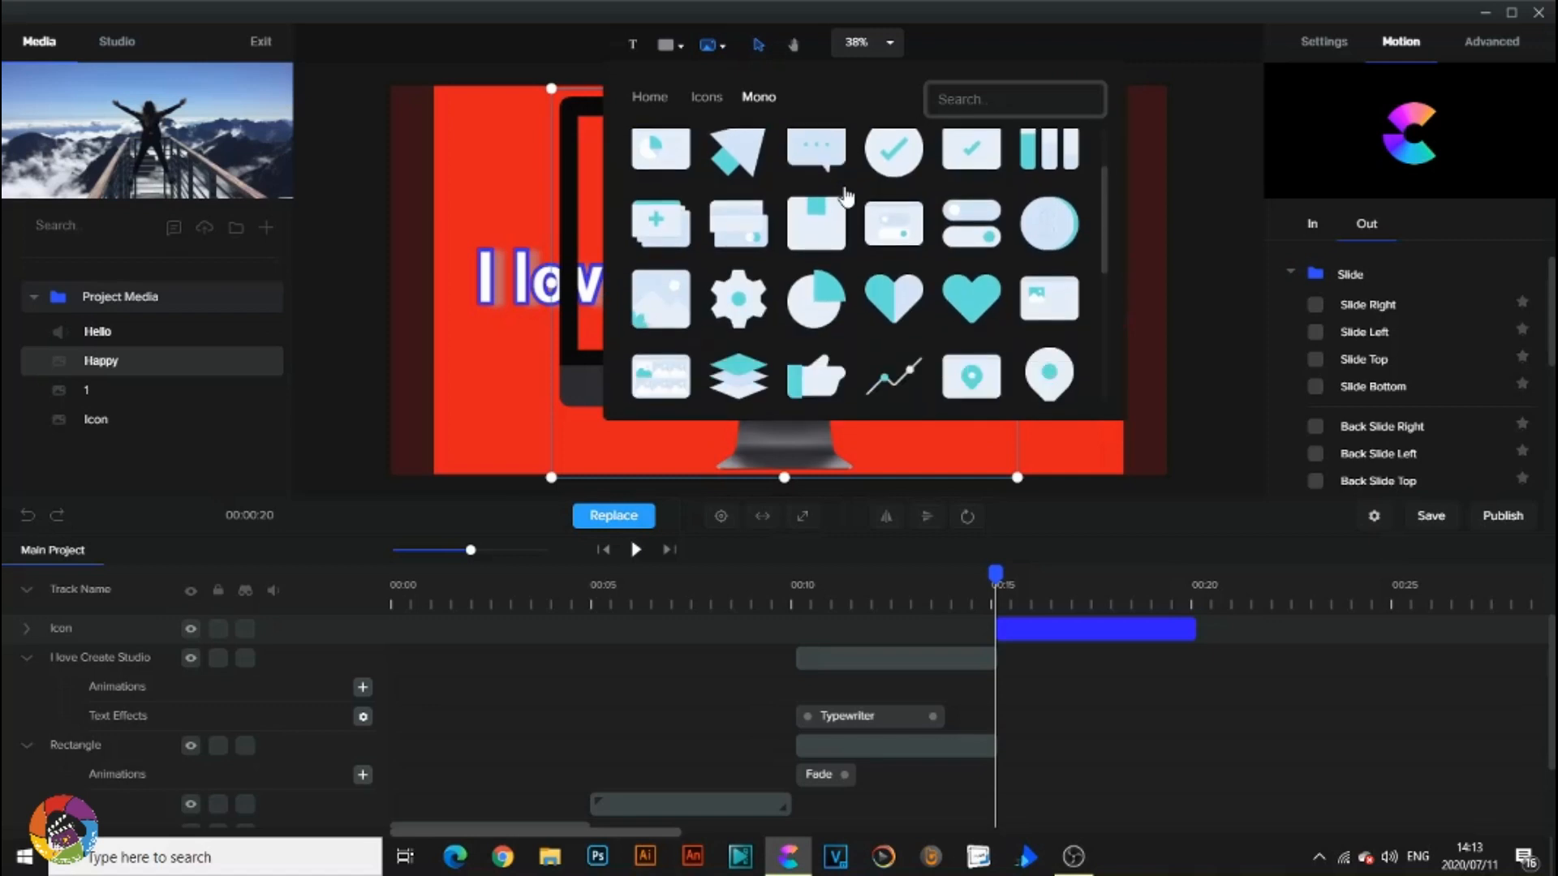
scroll(845, 196, "down", 1)
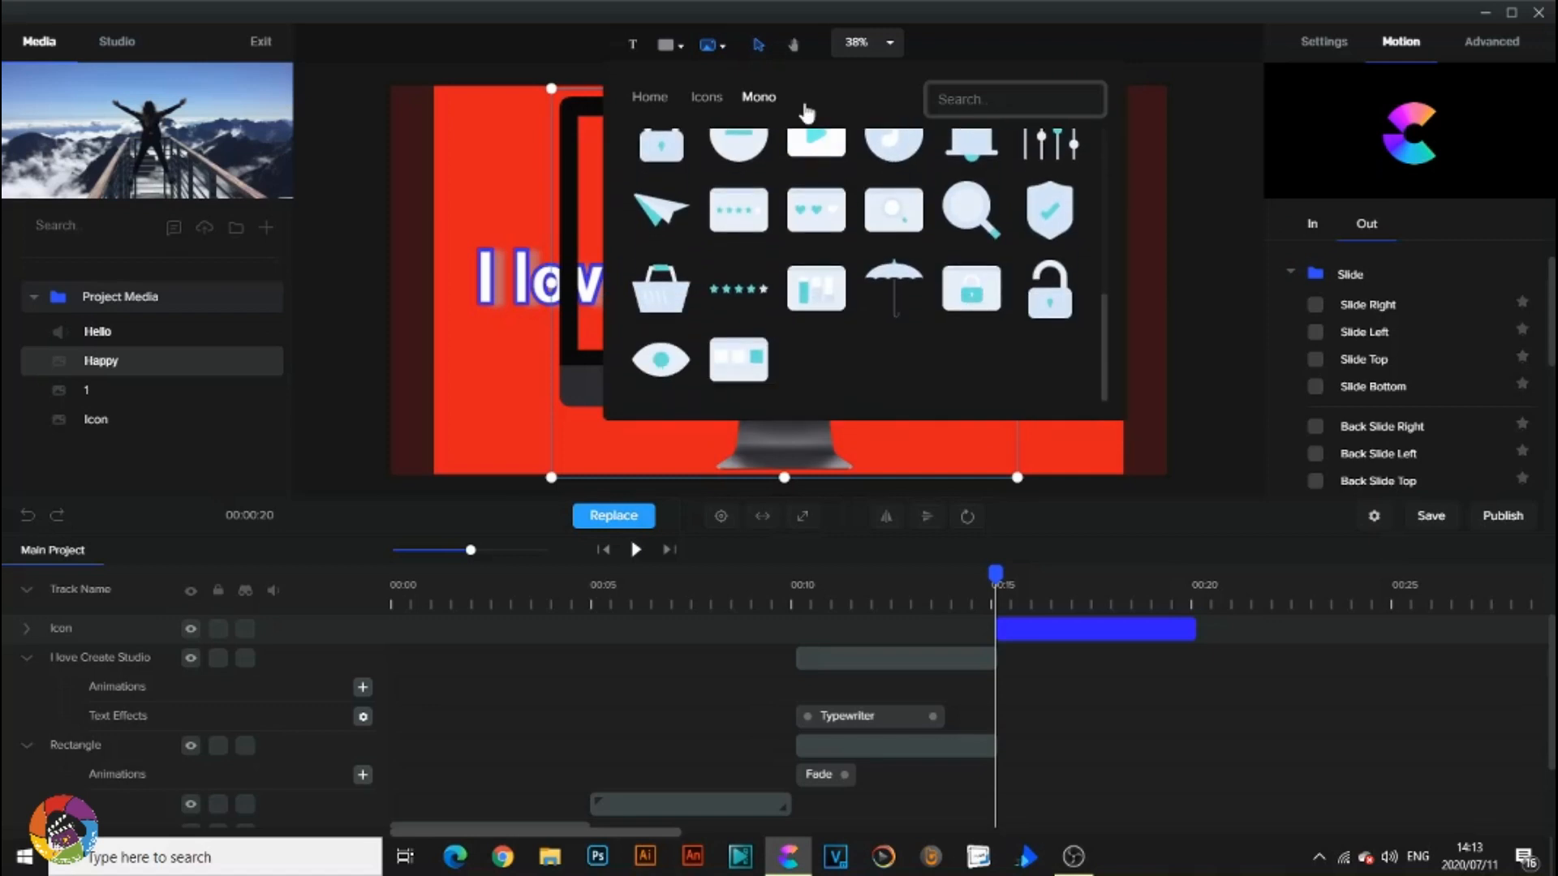
Switch to the Illustrations category of the graphics library and examine the Bold Shapes collection to its end.
left_click(706, 99)
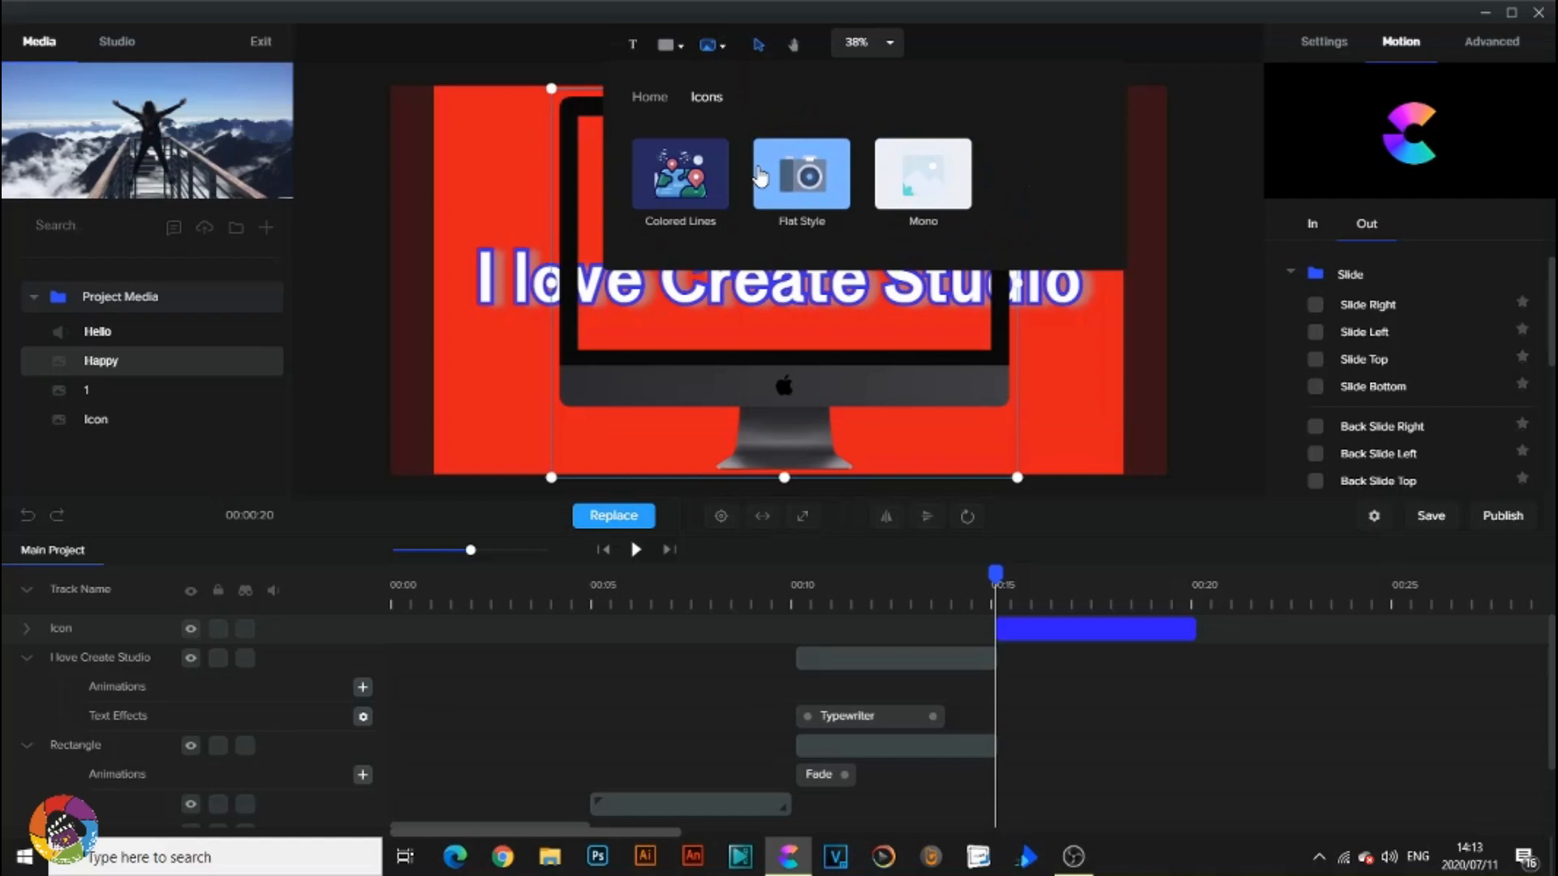
left_click(653, 102)
left_click(922, 195)
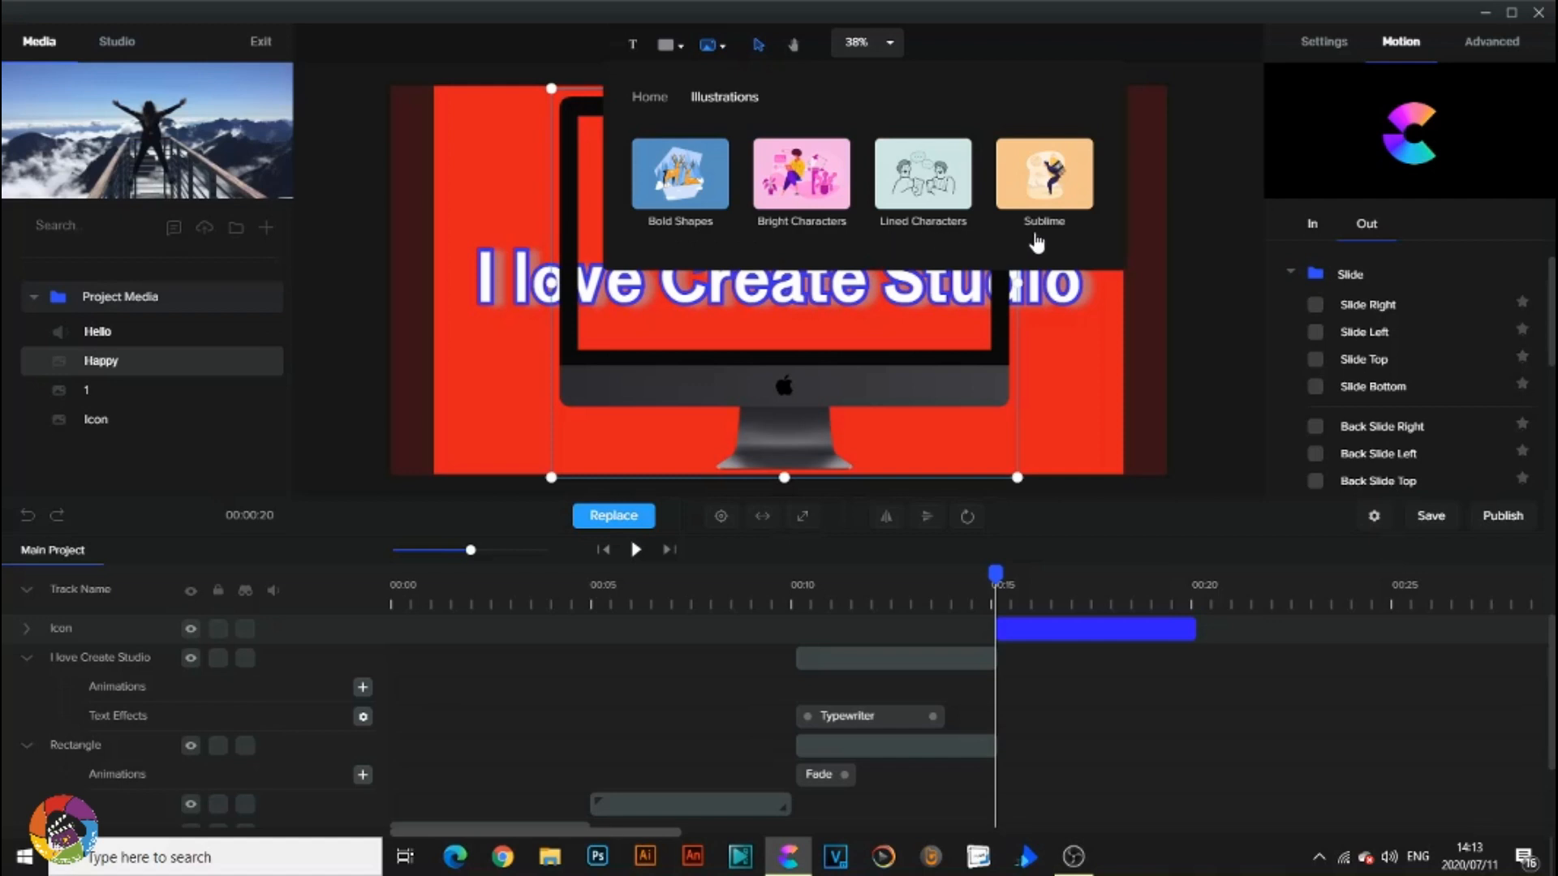
left_click(757, 189)
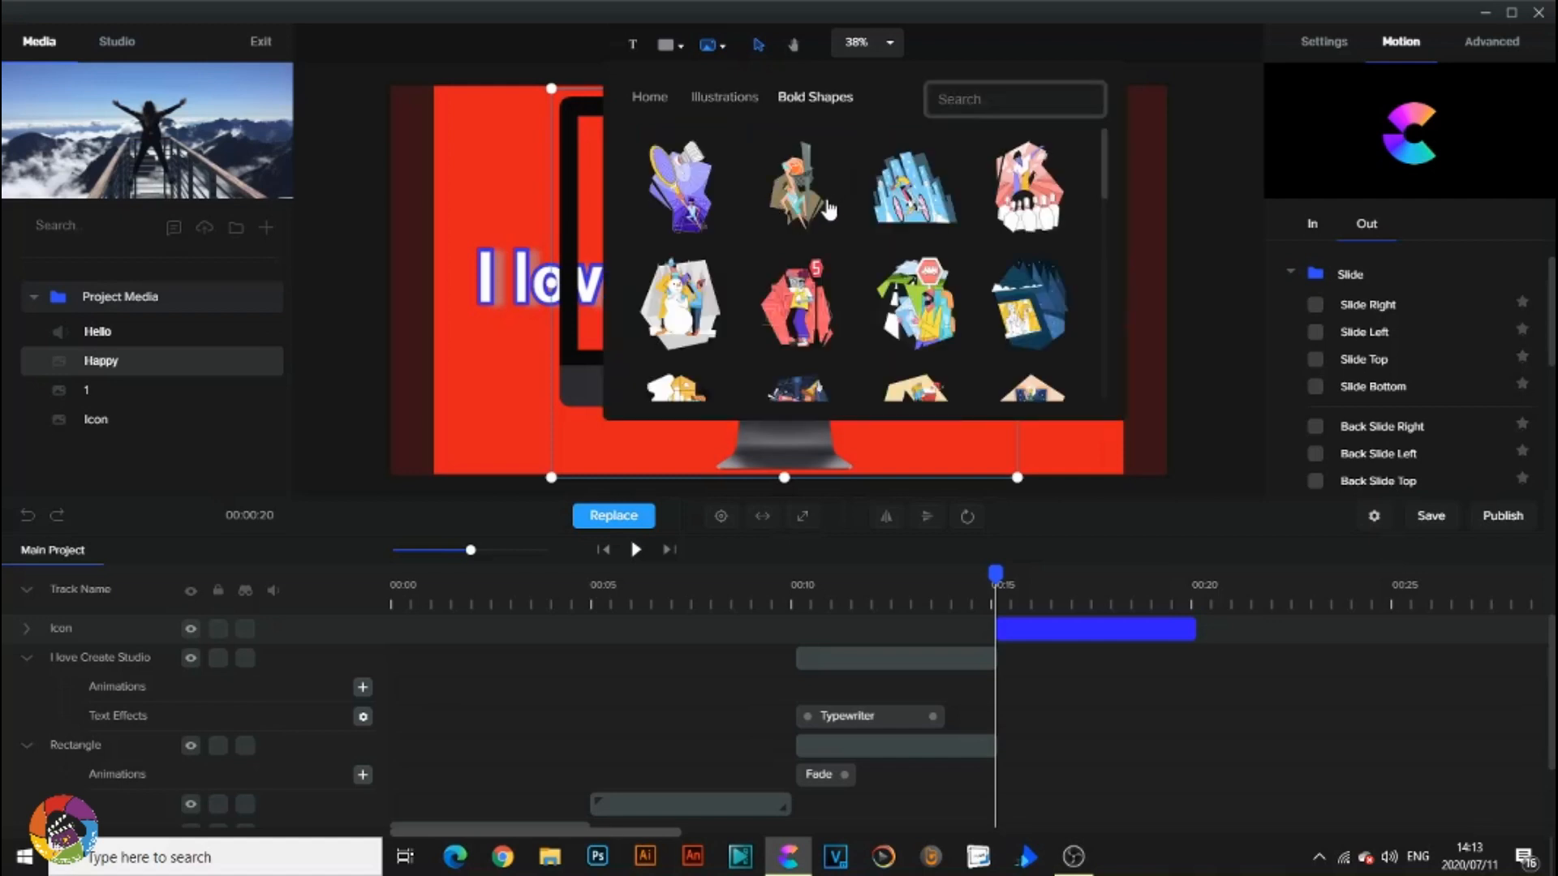
scroll(827, 211, "down", 5)
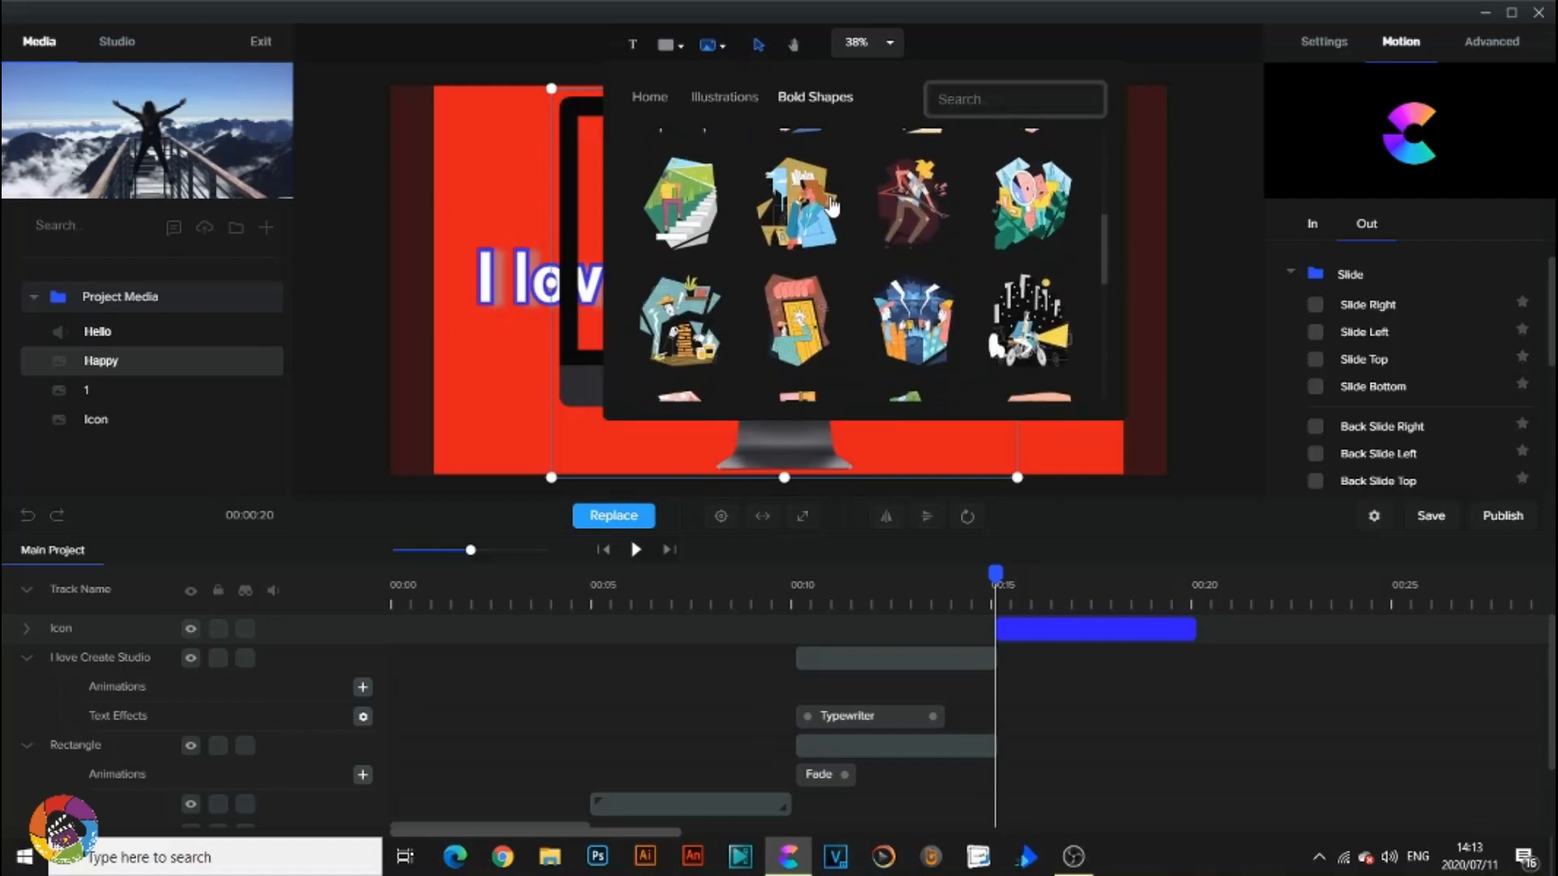
scroll(830, 209, "down", 5)
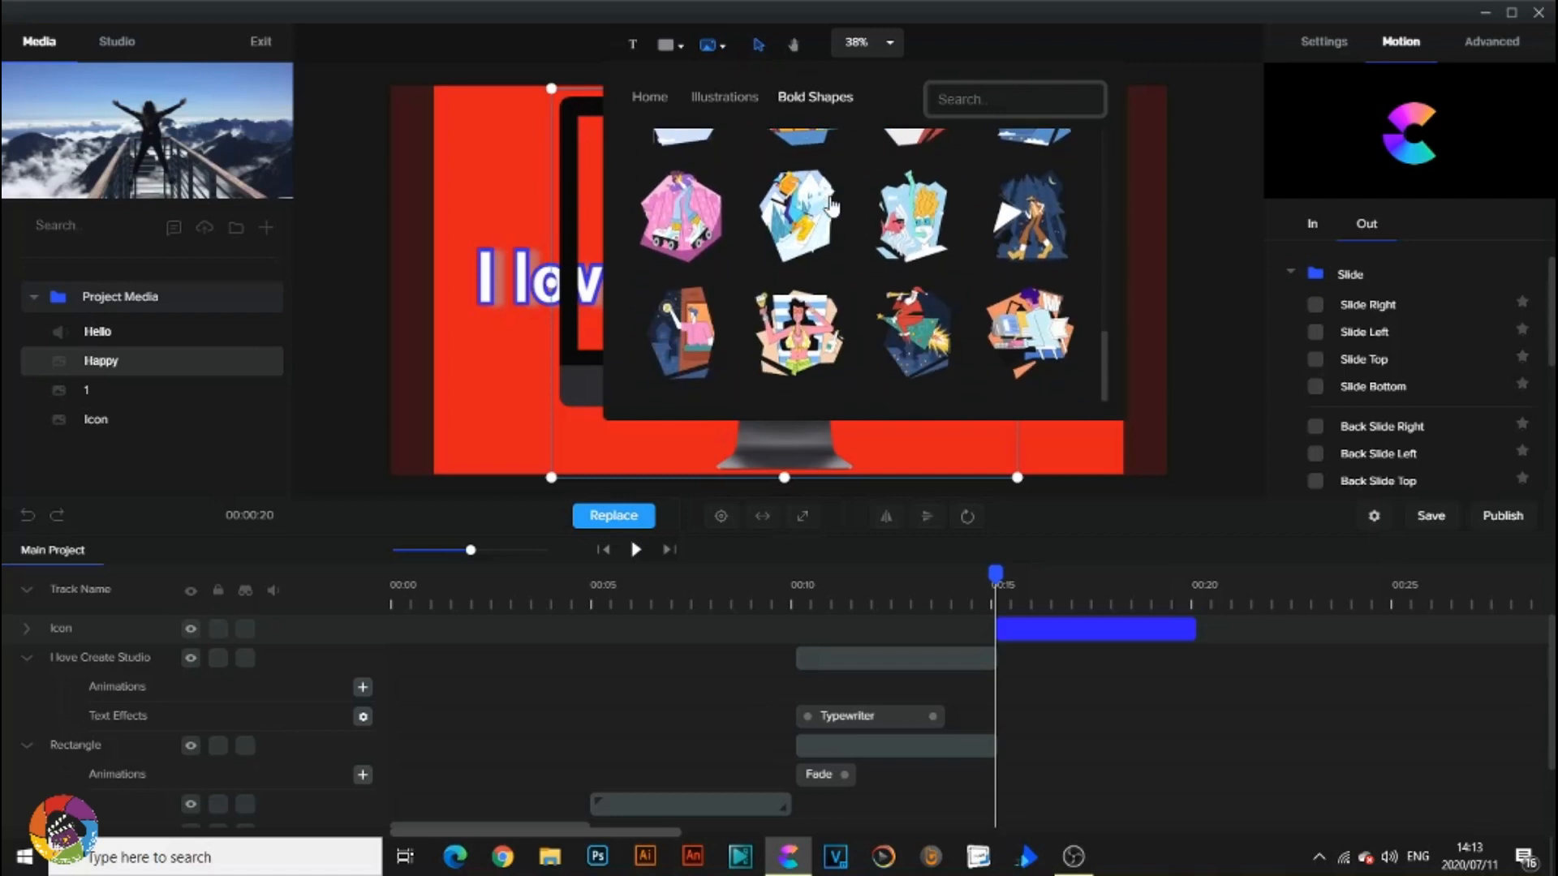
Look through the Bright Characters collection in the Illustrations category and return toward its beginning.
left_click(732, 100)
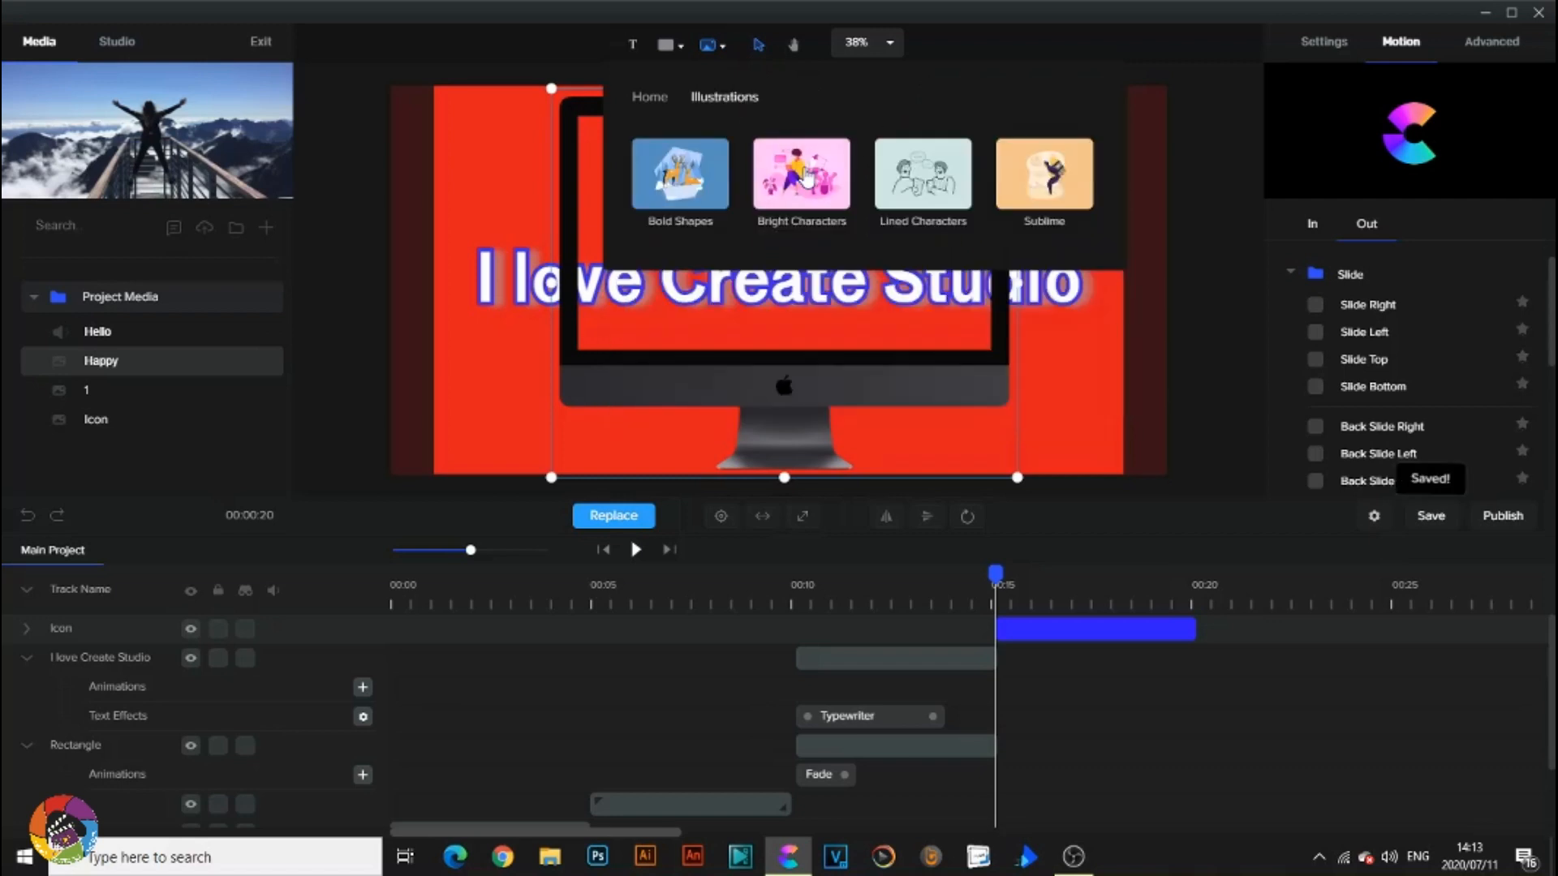
left_click(824, 193)
scroll(848, 201, "down", 1)
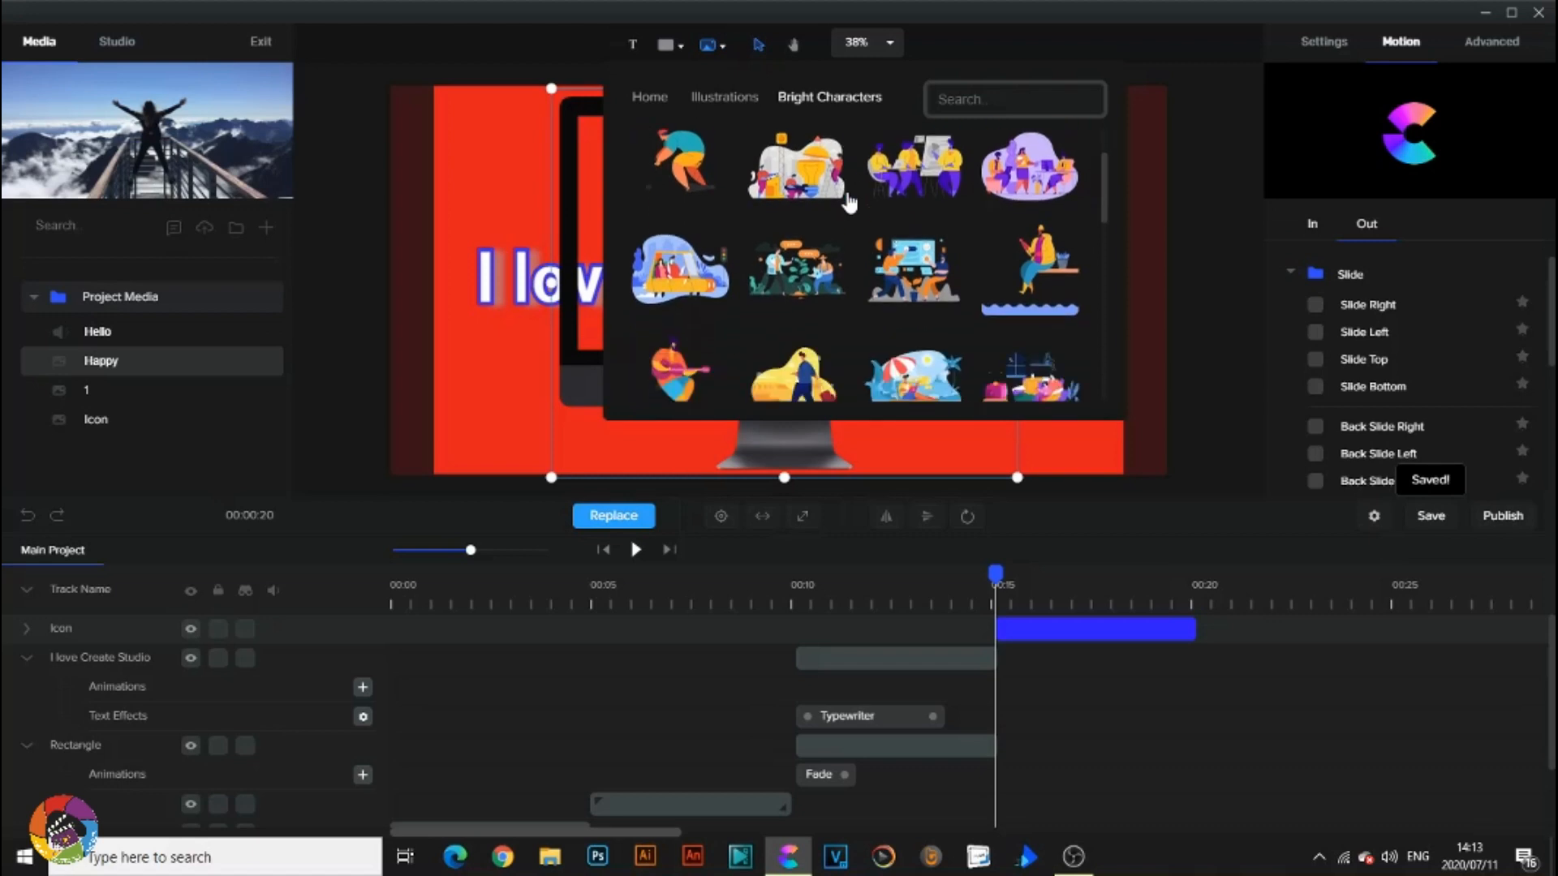
scroll(855, 208, "down", 4)
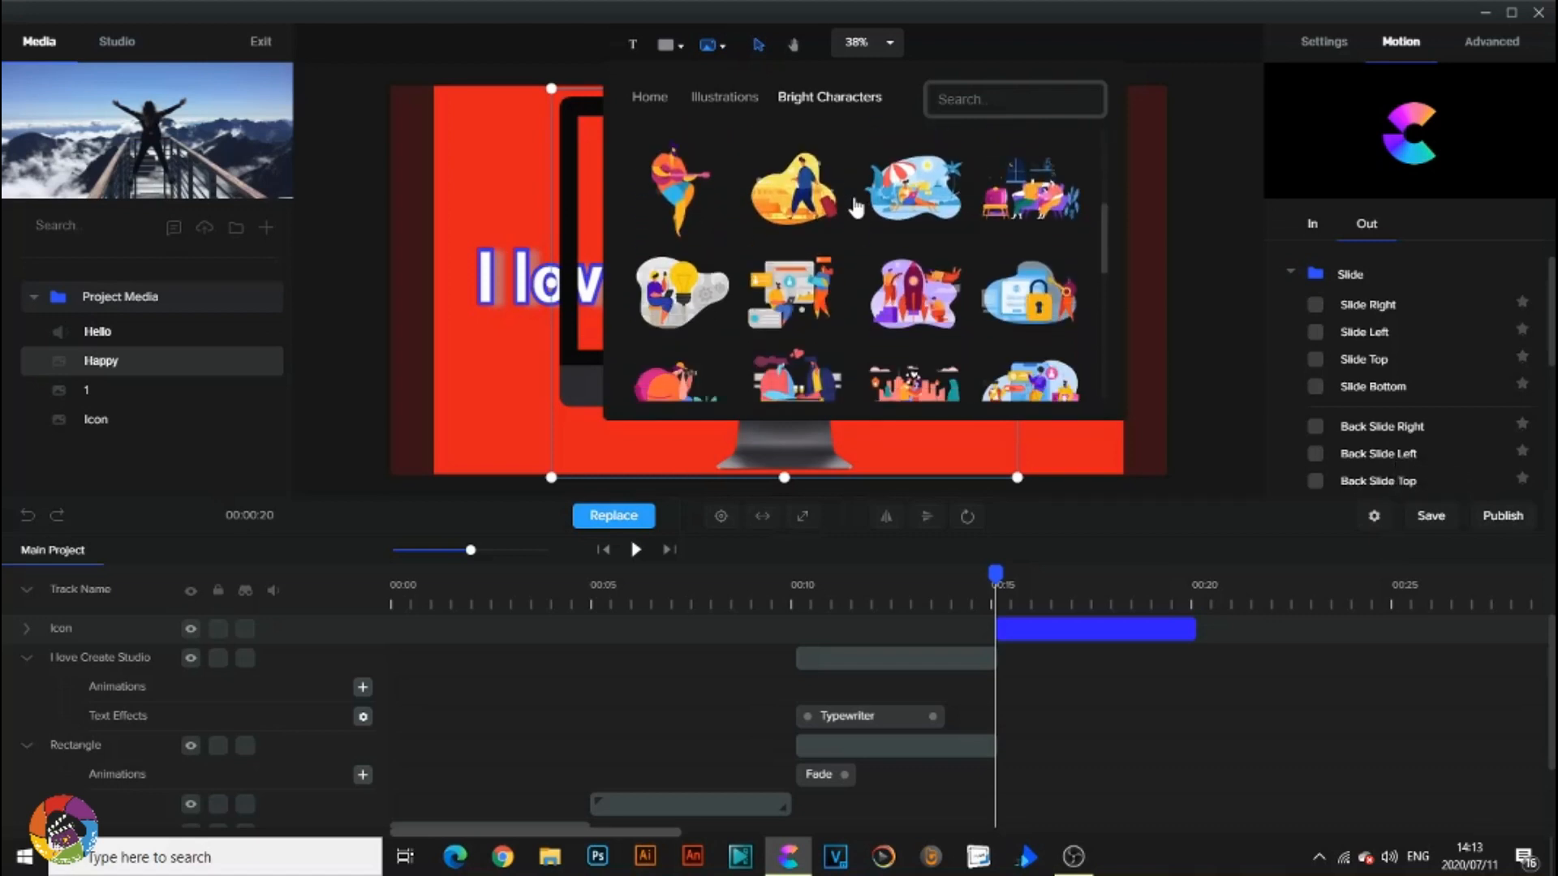
scroll(856, 209, "down", 4)
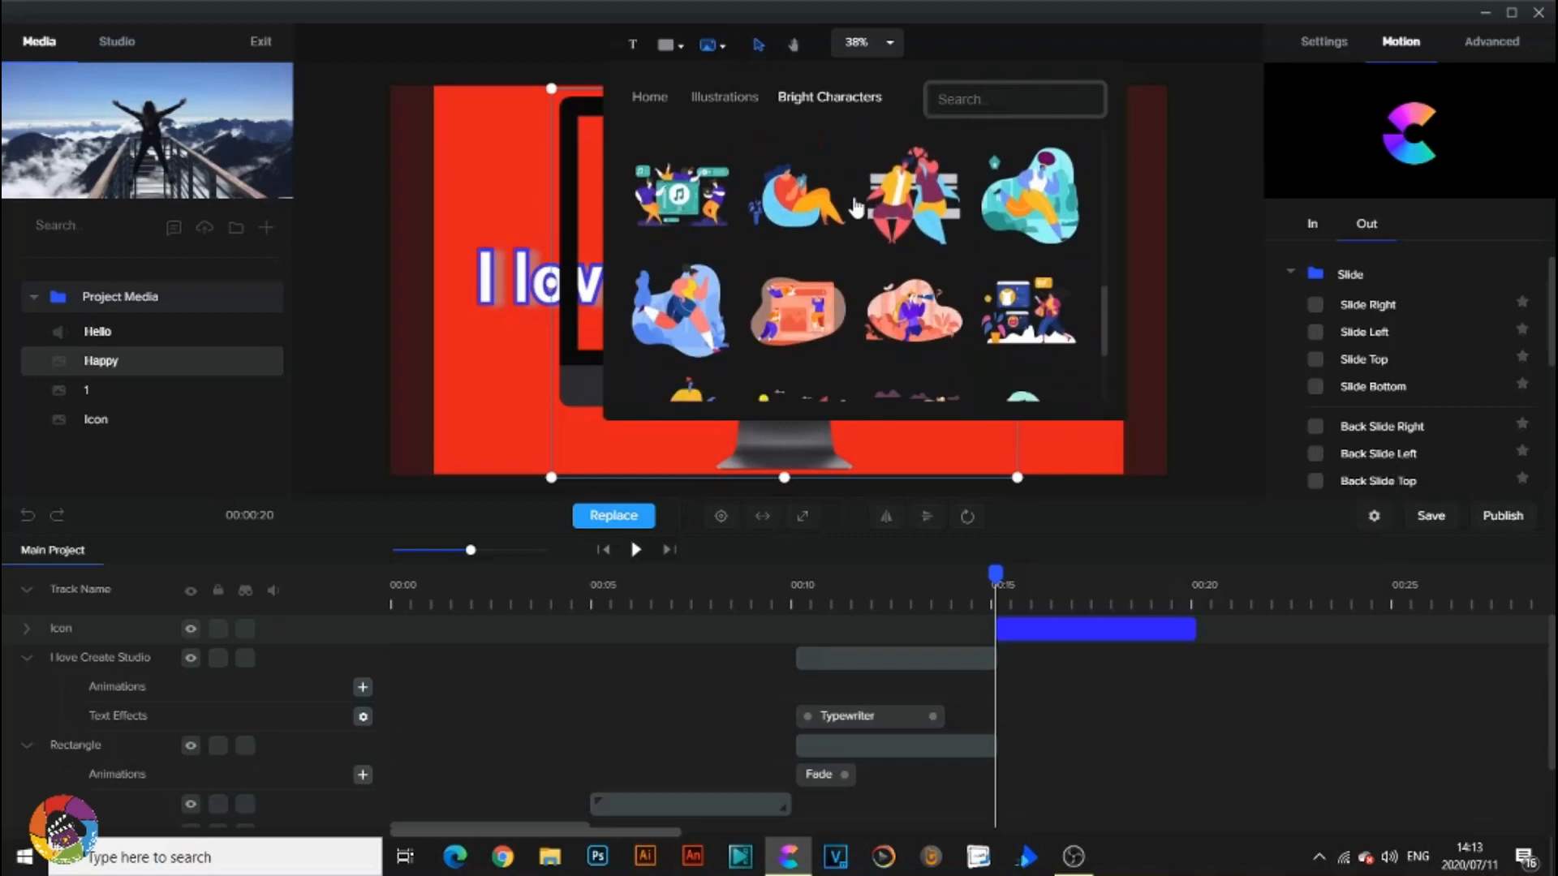
scroll(853, 203, "up", 8)
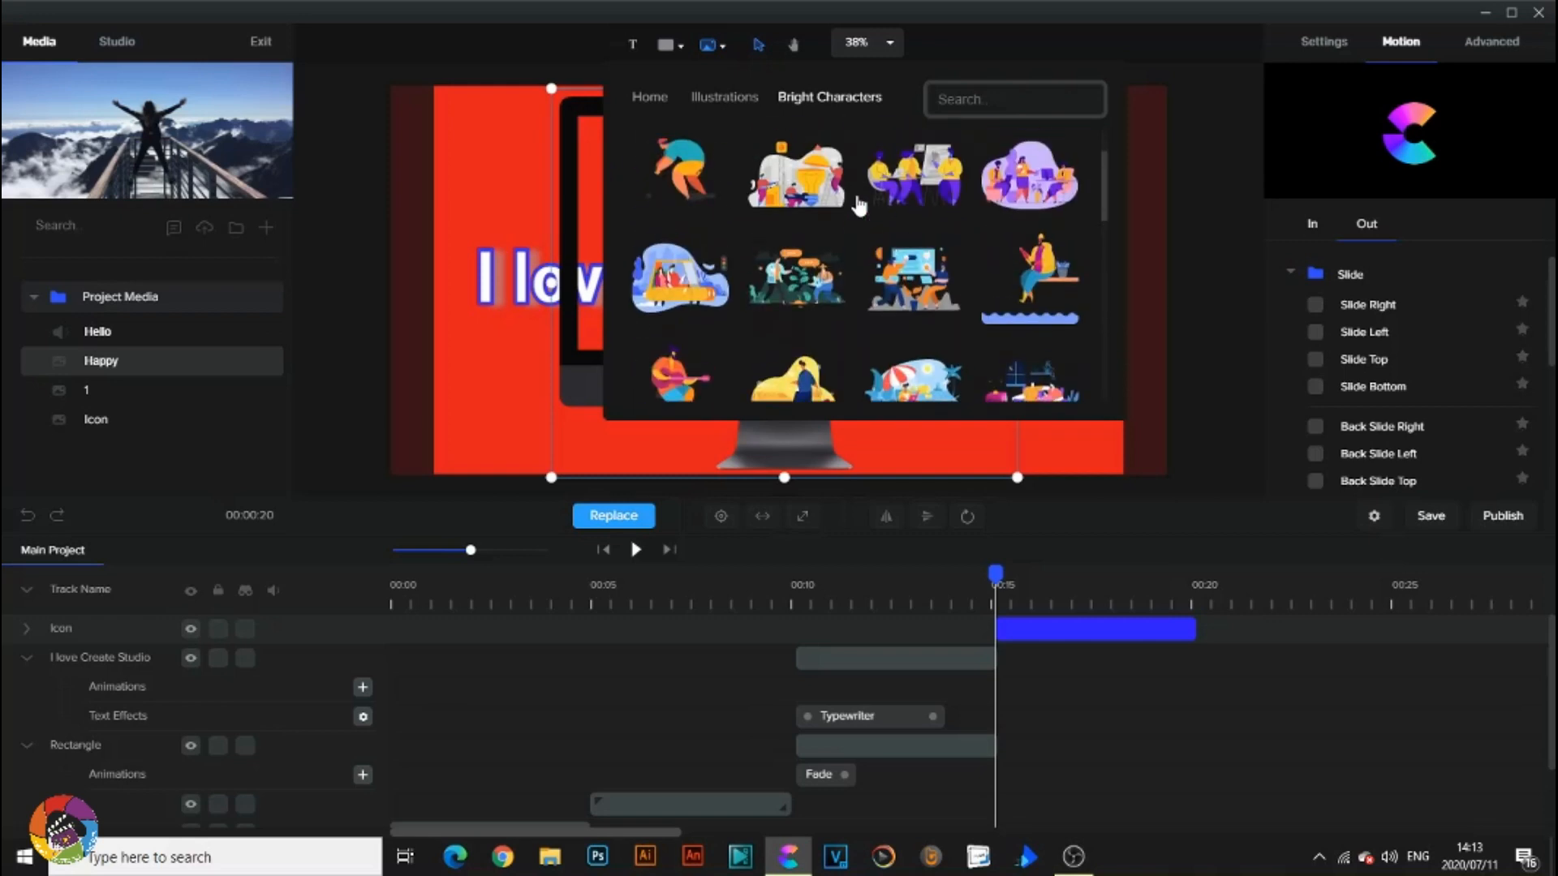
Insert the guitar player illustration from the Lined Characters collection and look through that collection to its end.
left_click(722, 97)
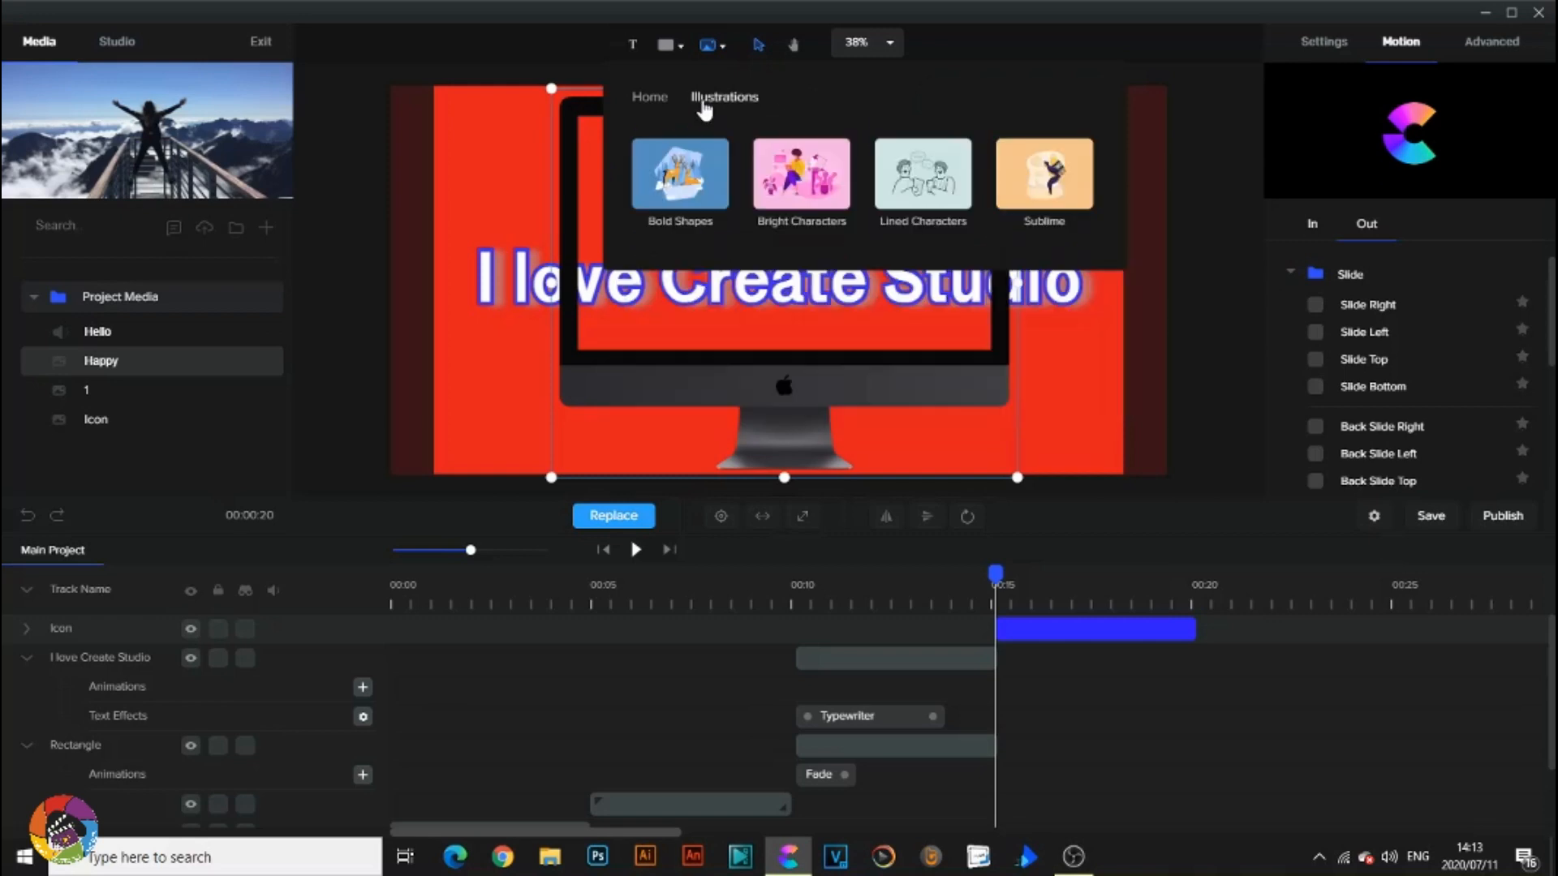
left_click(912, 193)
scroll(868, 213, "down", 5)
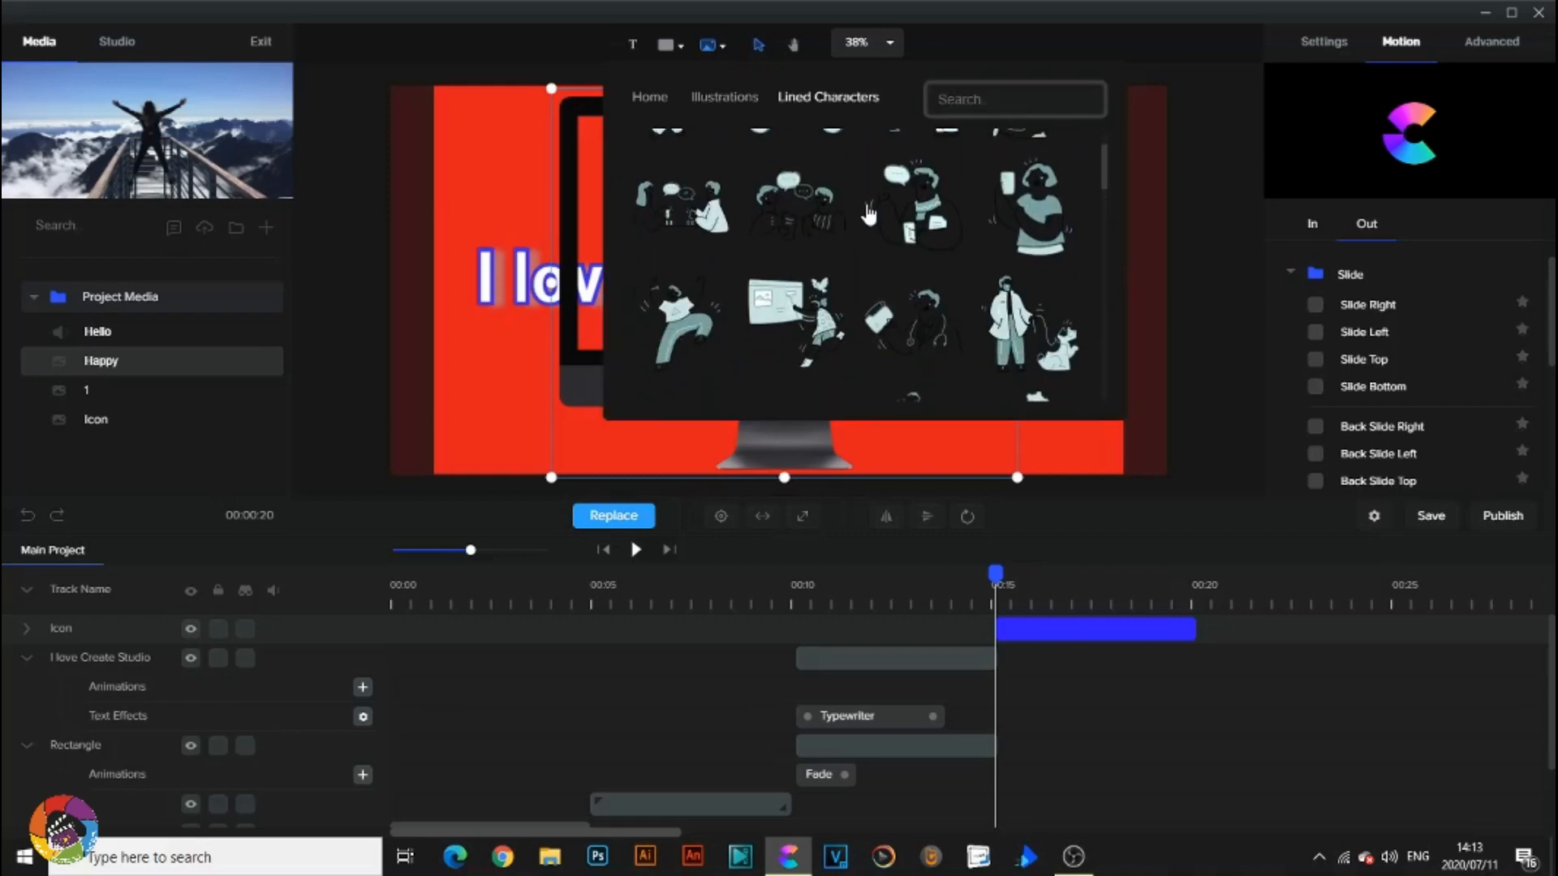
scroll(868, 214, "down", 5)
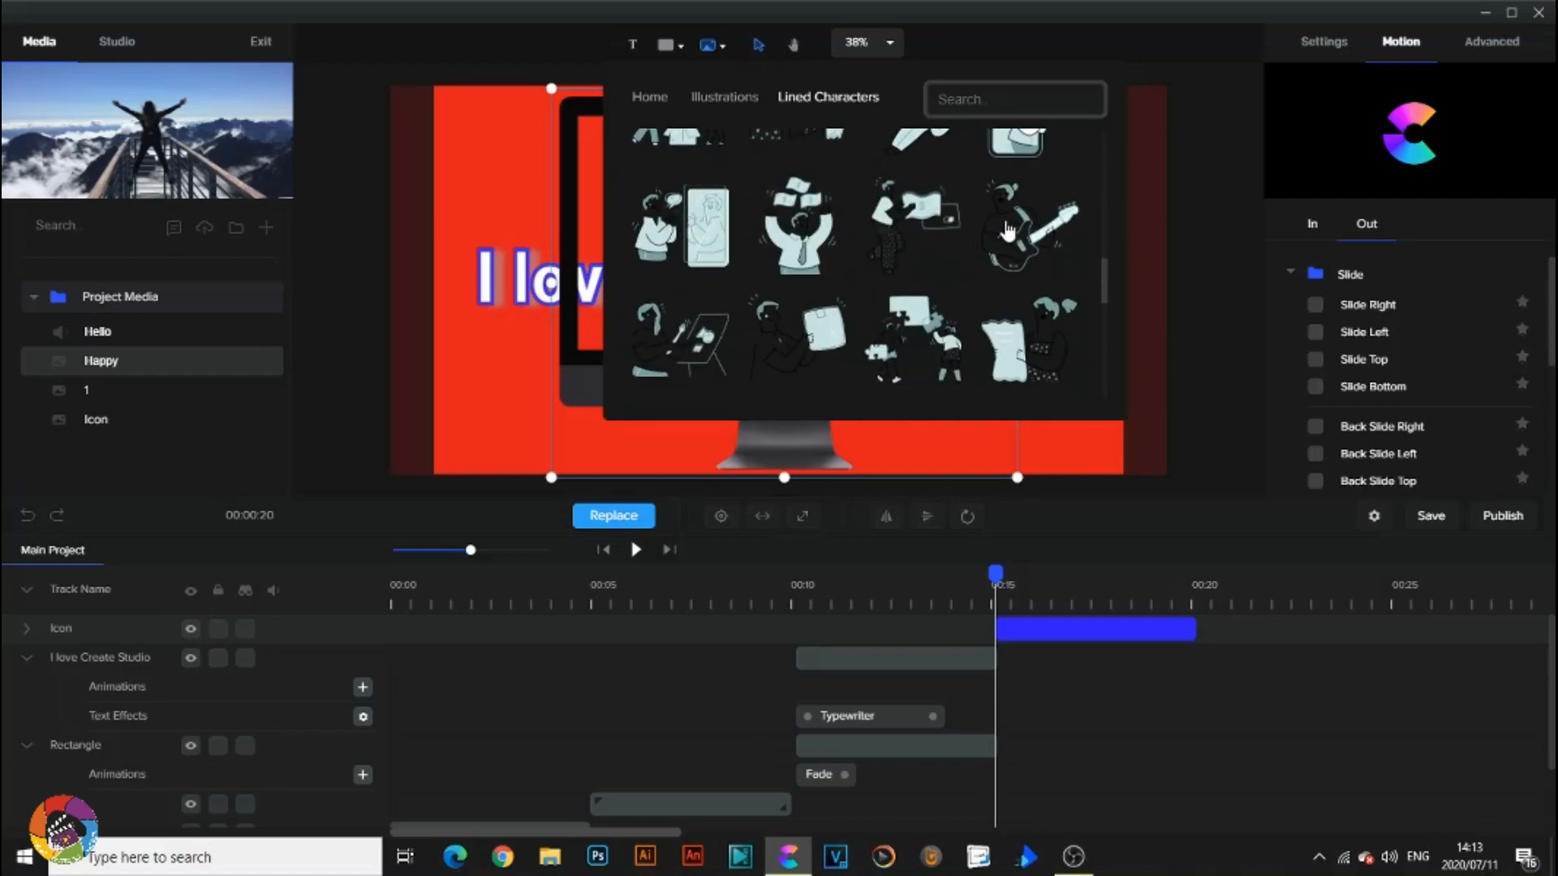
scroll(862, 273, "down", 5)
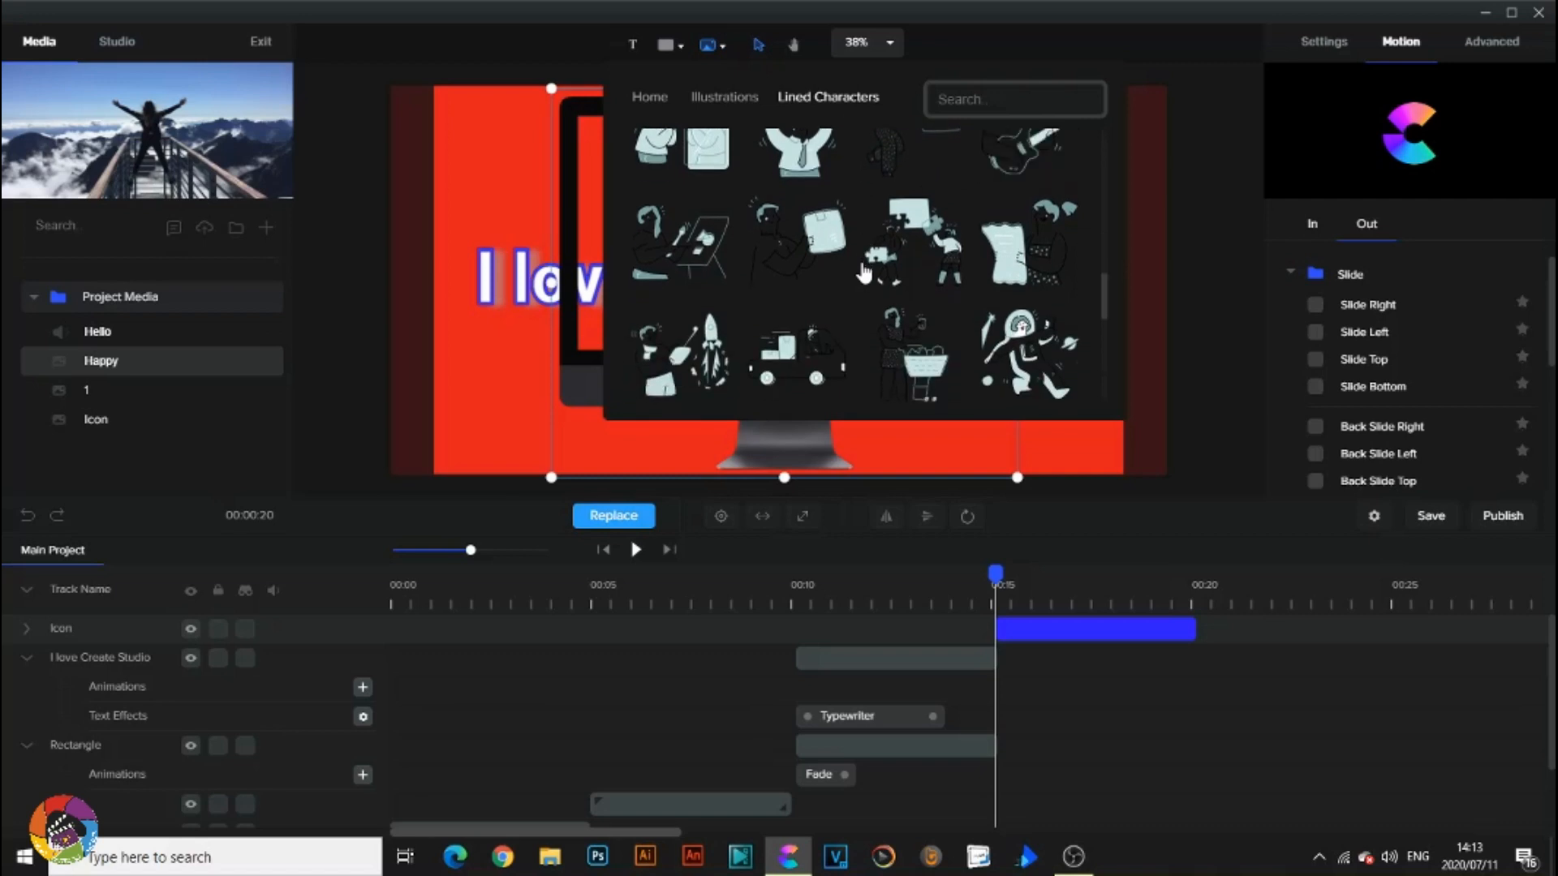
scroll(862, 273, "down", 3)
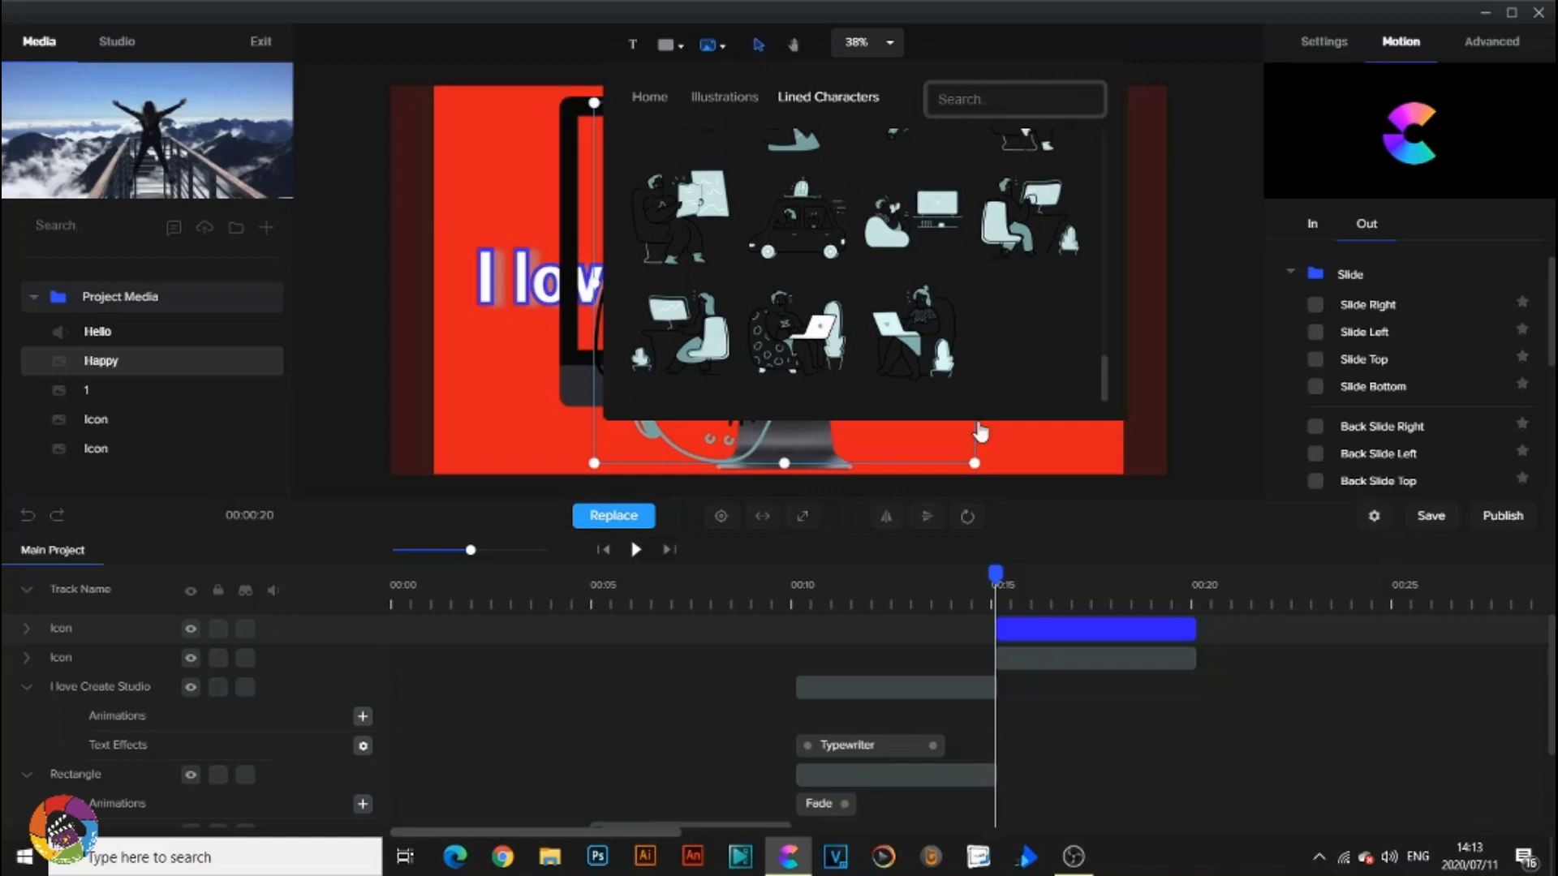
left_click(1052, 627)
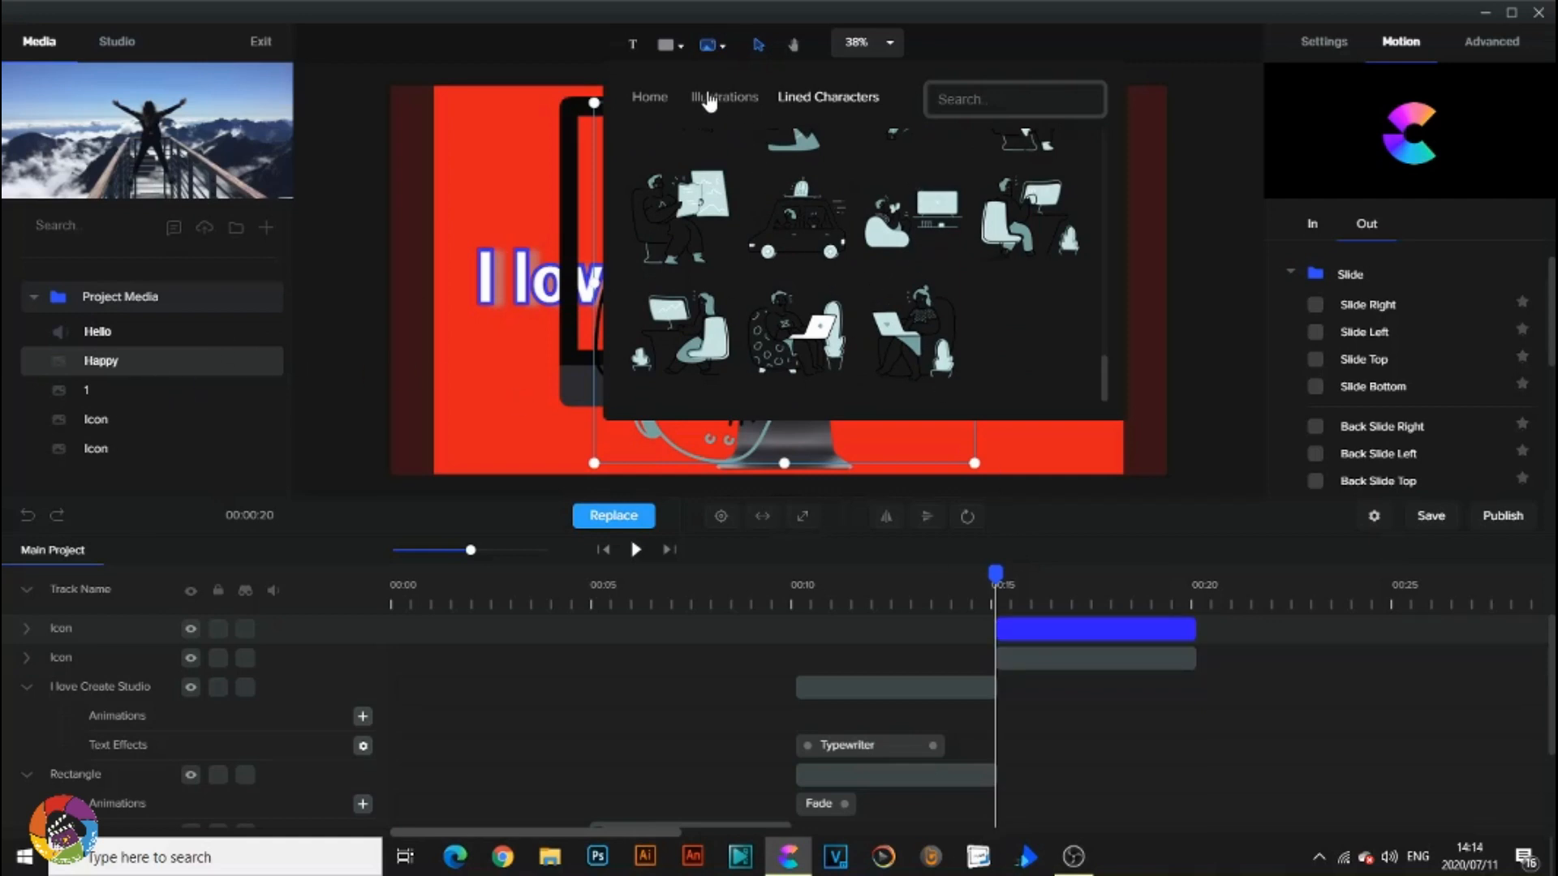
Look through the Sublime collection in the Illustrations category toward its end.
left_click(712, 98)
left_click(1027, 188)
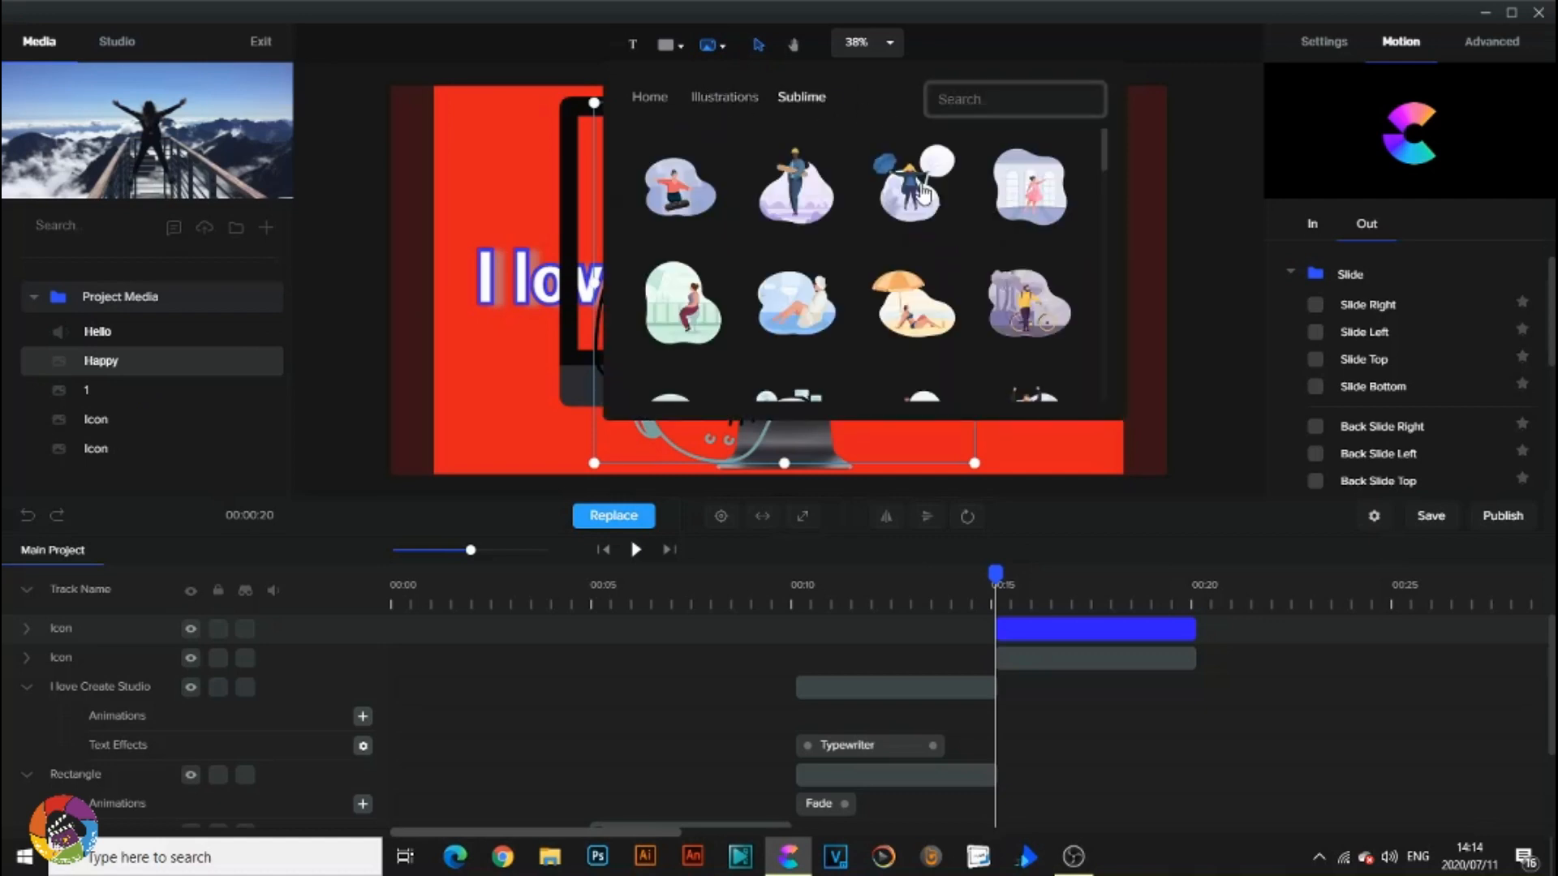
scroll(847, 219, "down", 3)
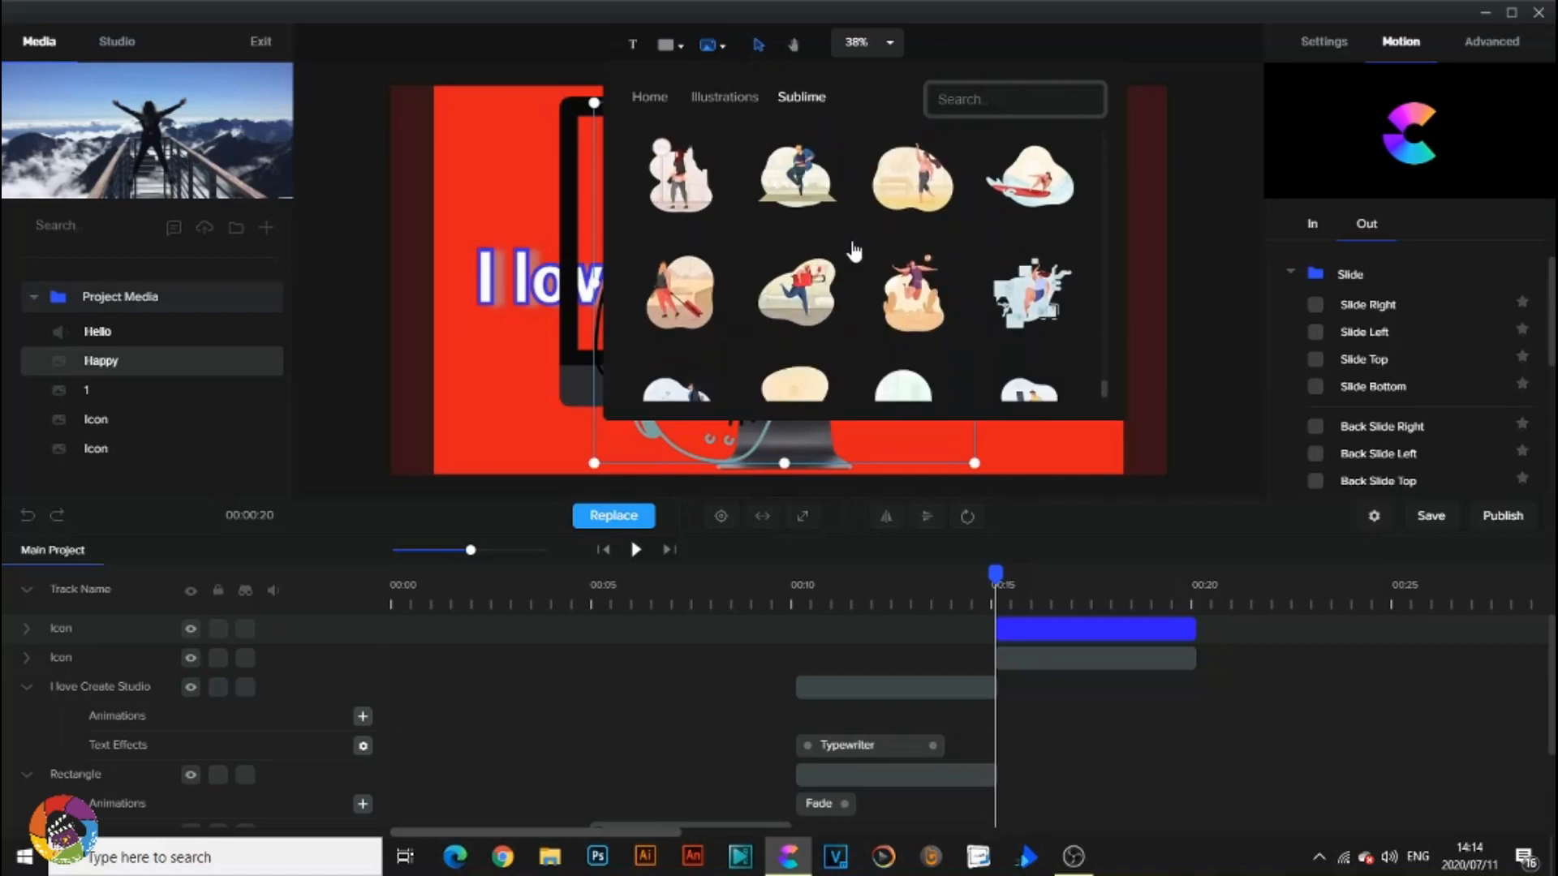
Switch to the Isometric Objects category of the graphics library and examine its buildings, vehicles and trees to the end.
left_click(724, 98)
left_click(667, 99)
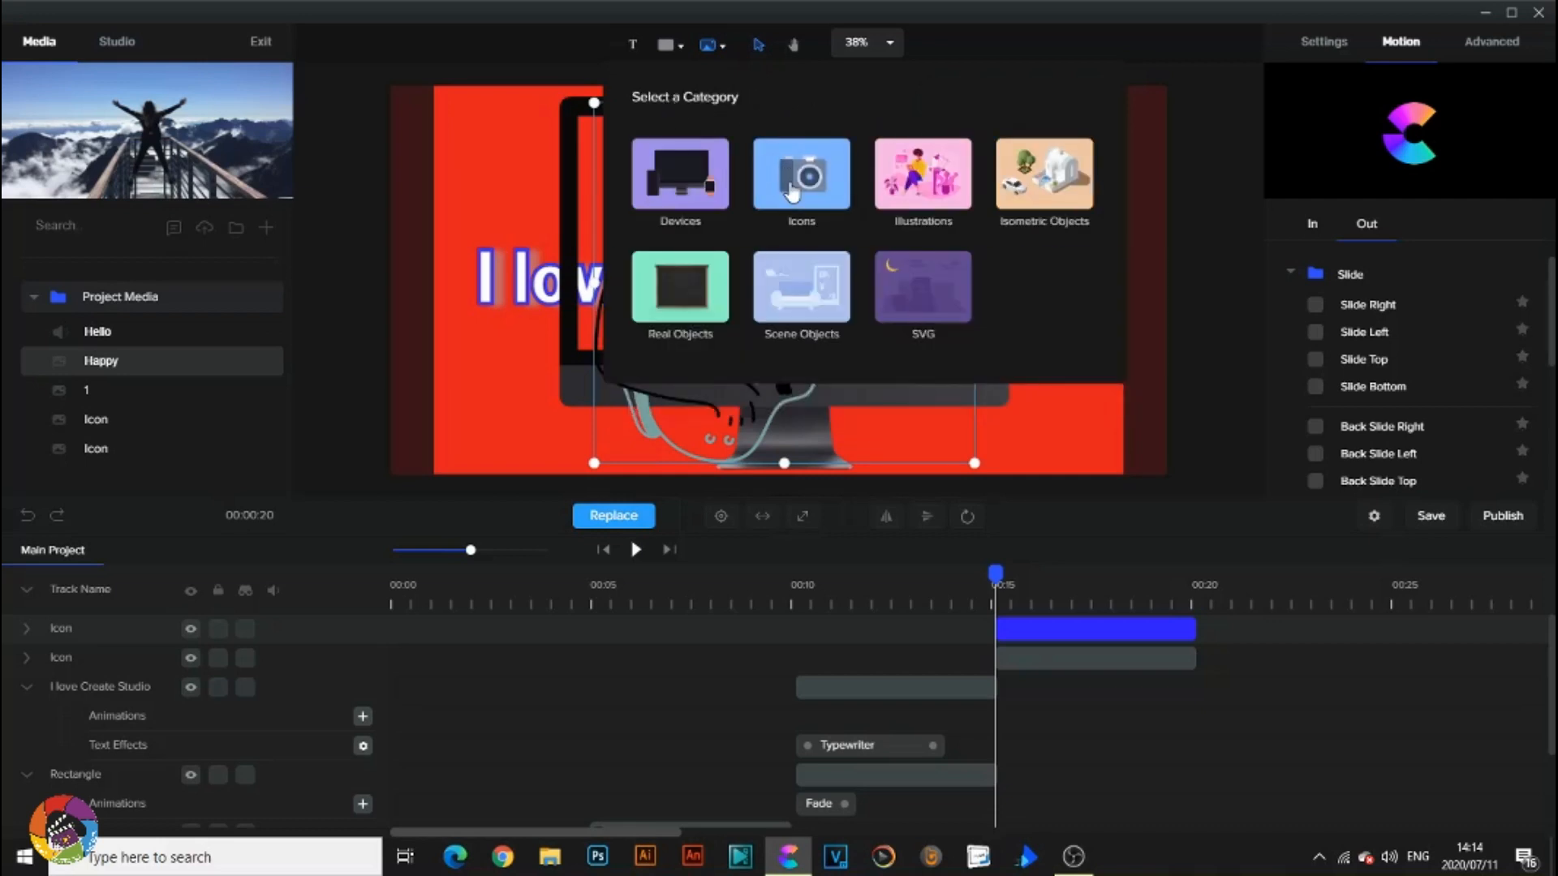
left_click(1038, 194)
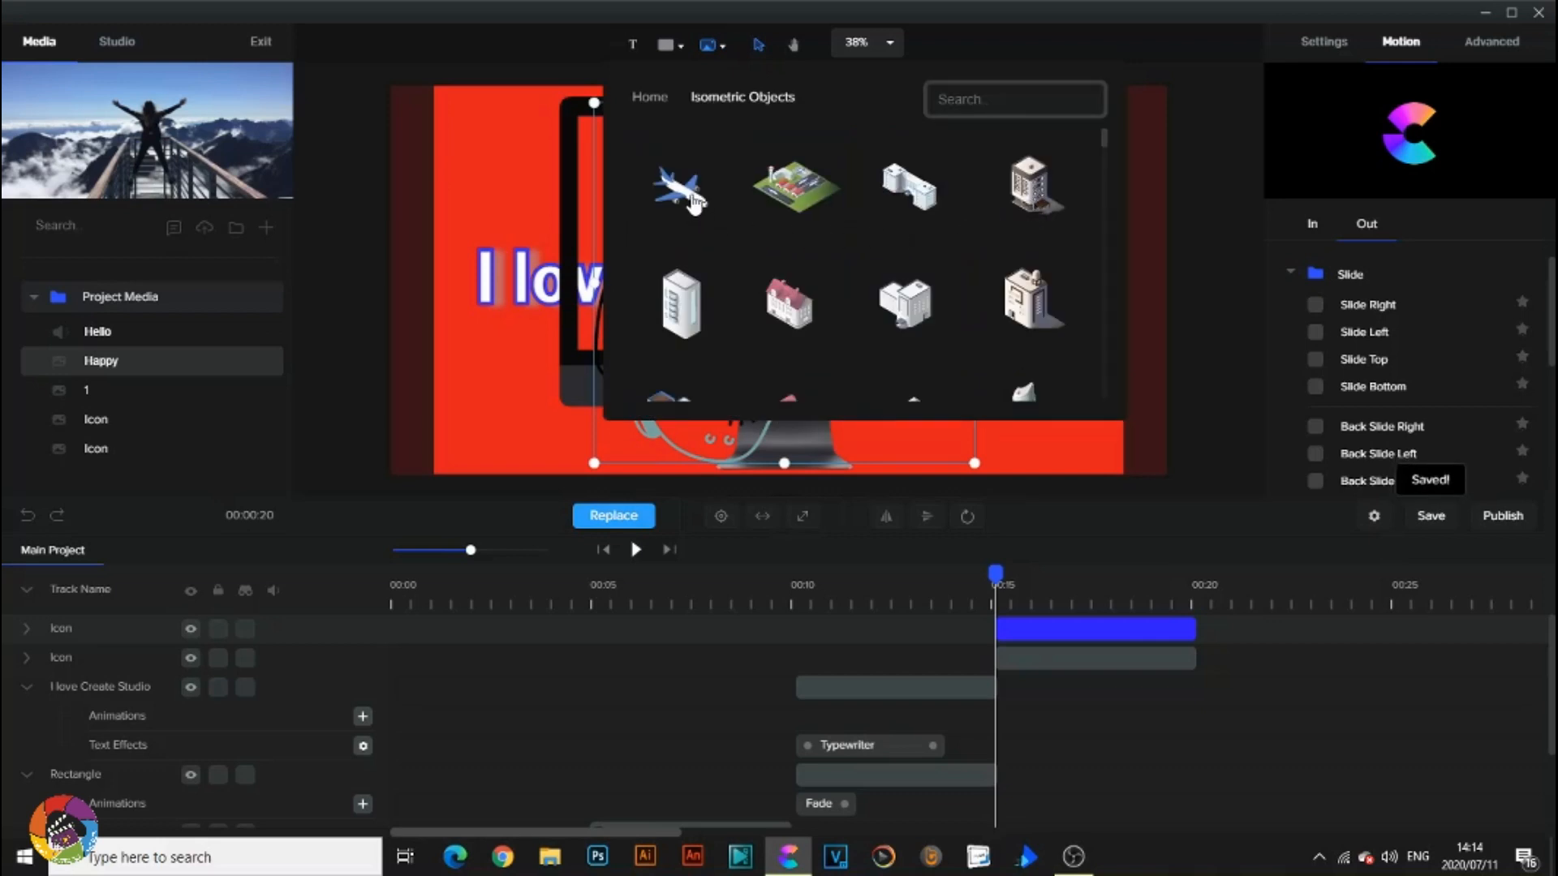
scroll(849, 210, "down", 2)
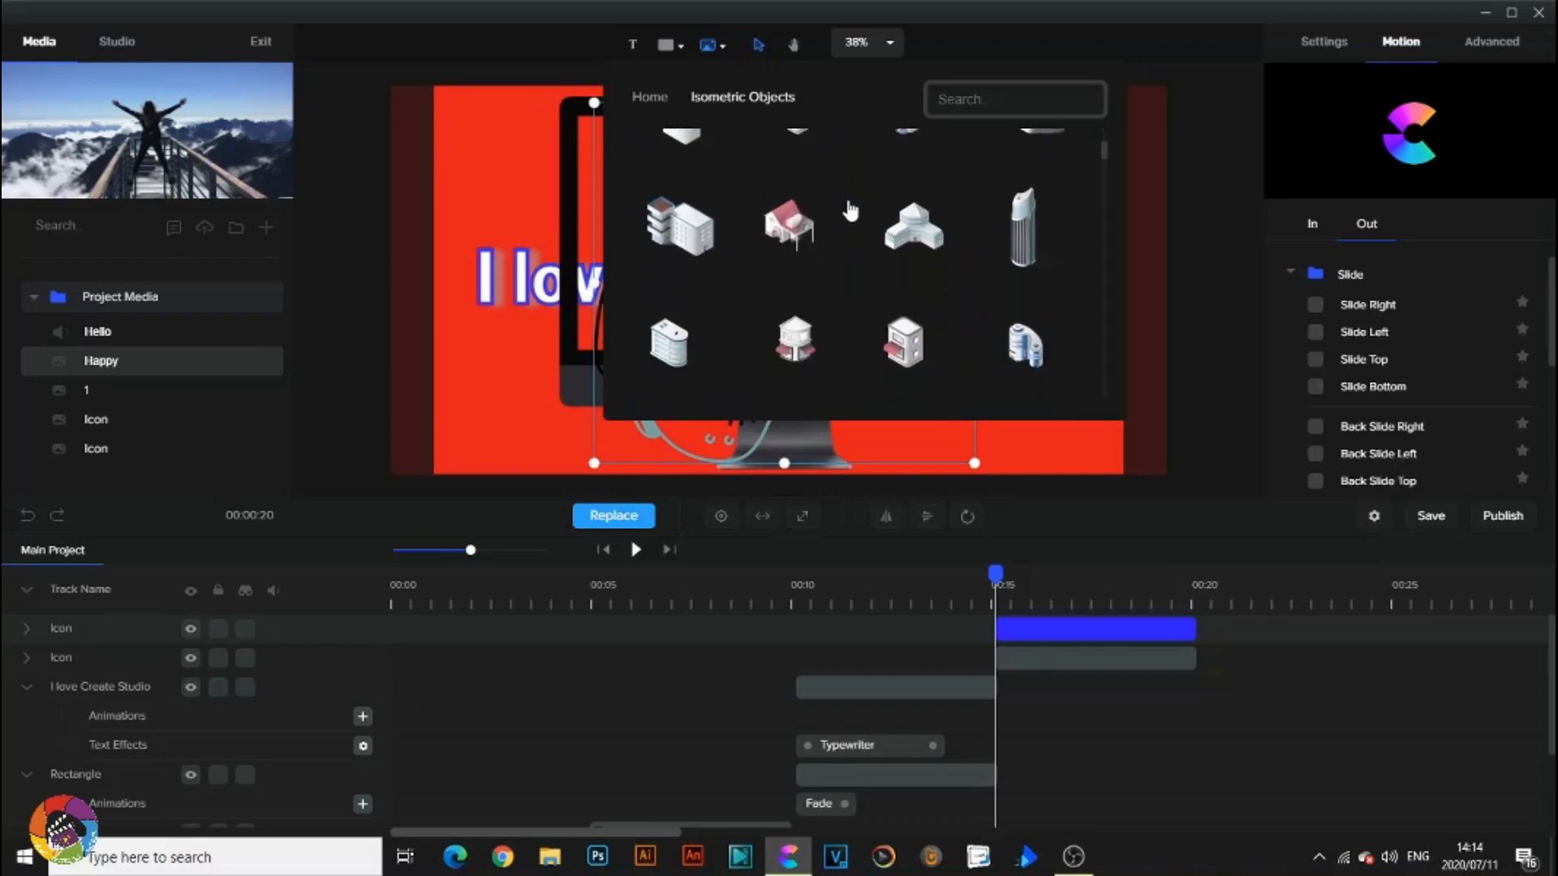
scroll(849, 211, "down", 4)
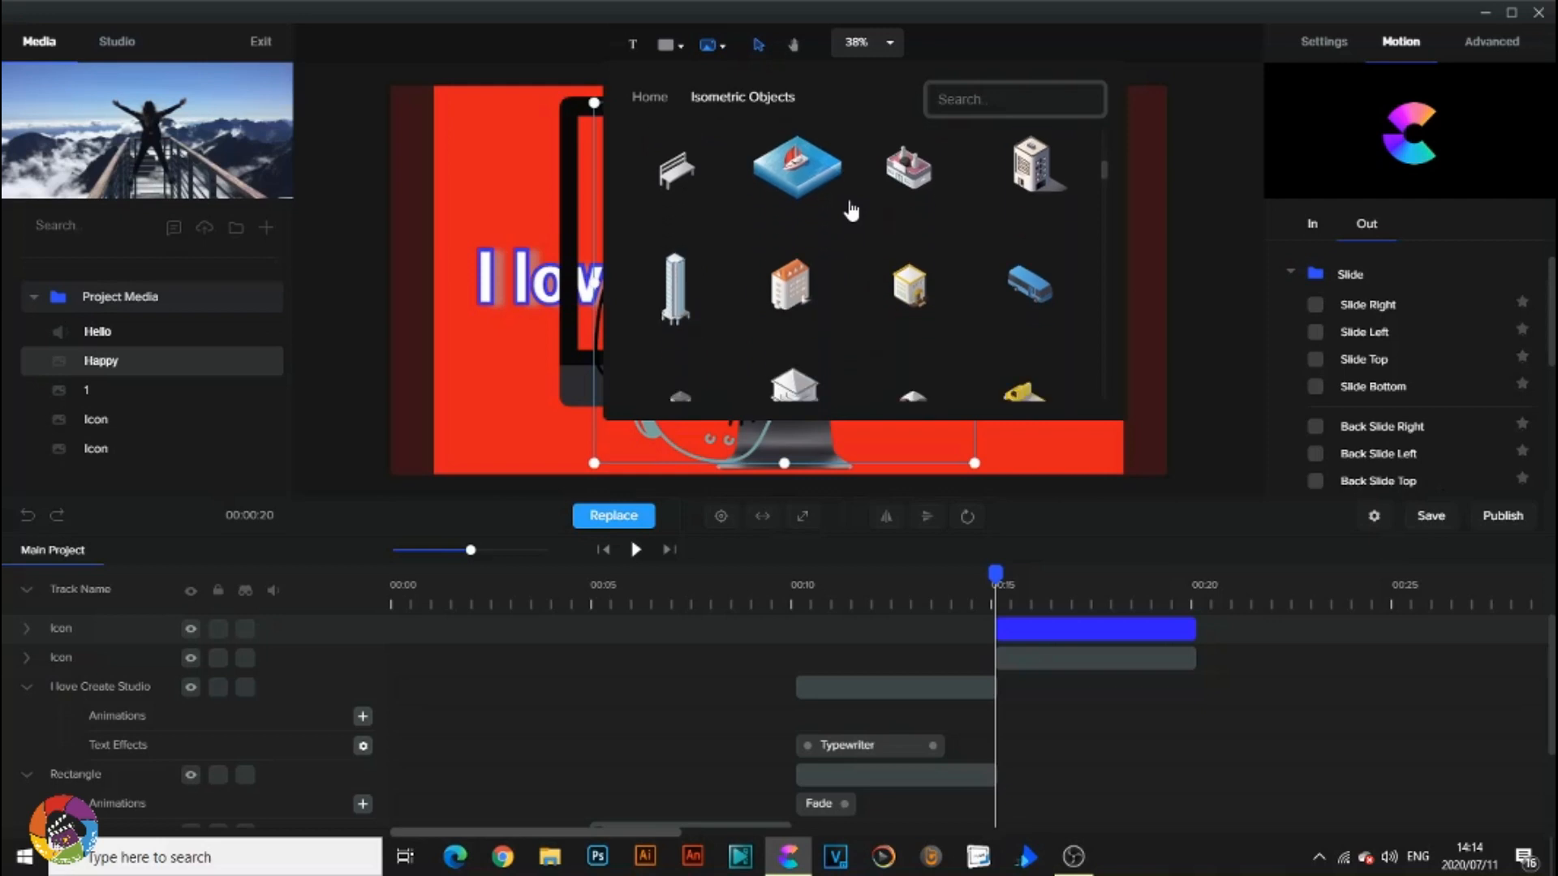
scroll(849, 211, "down", 5)
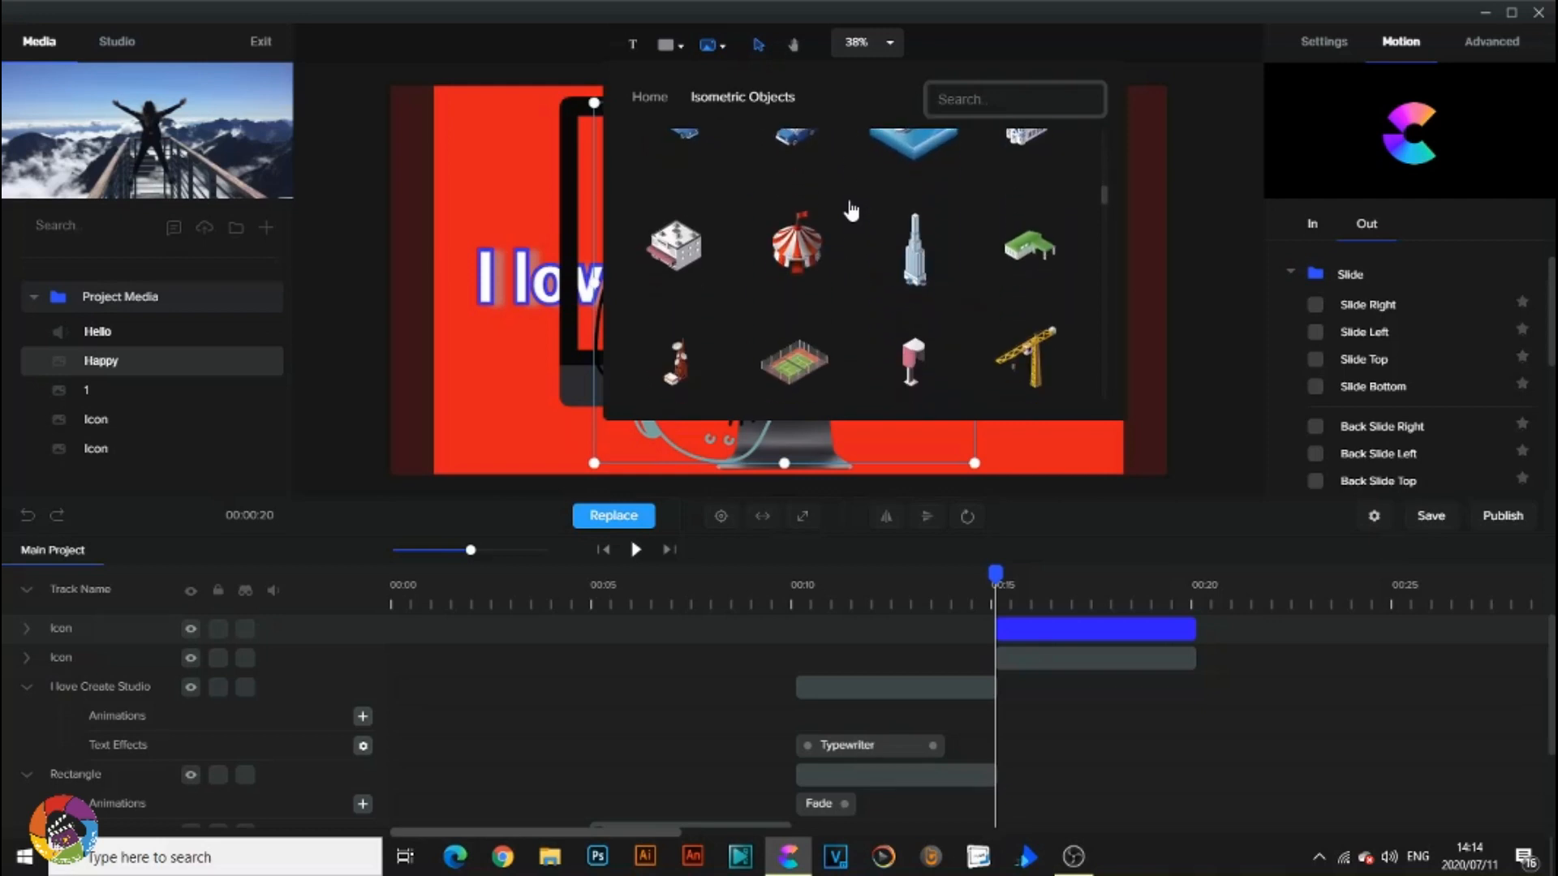
scroll(850, 211, "down", 6)
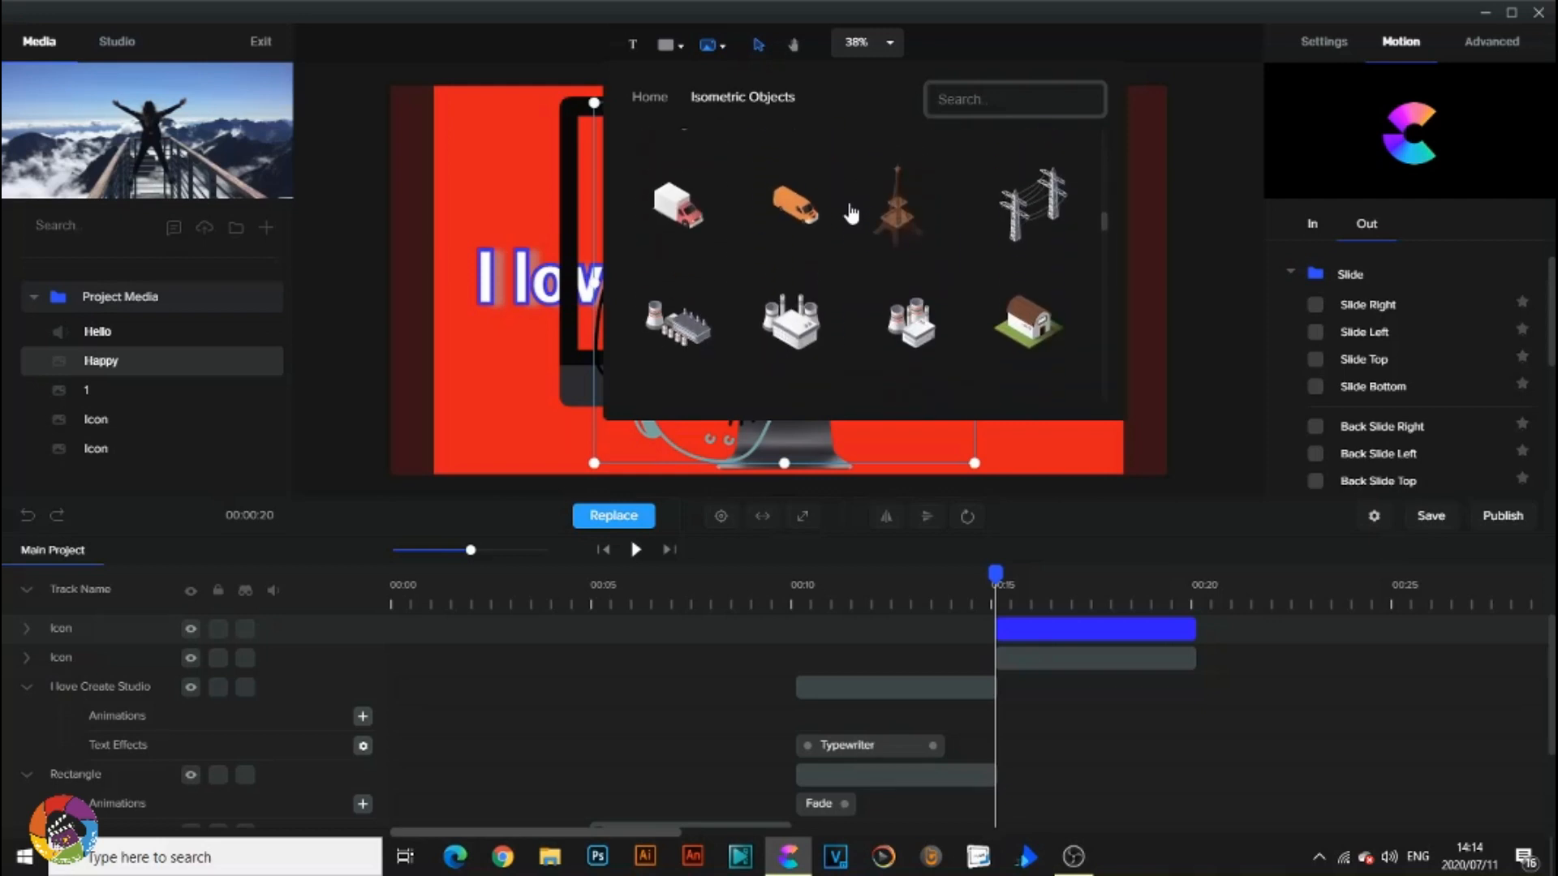
scroll(849, 213, "down", 6)
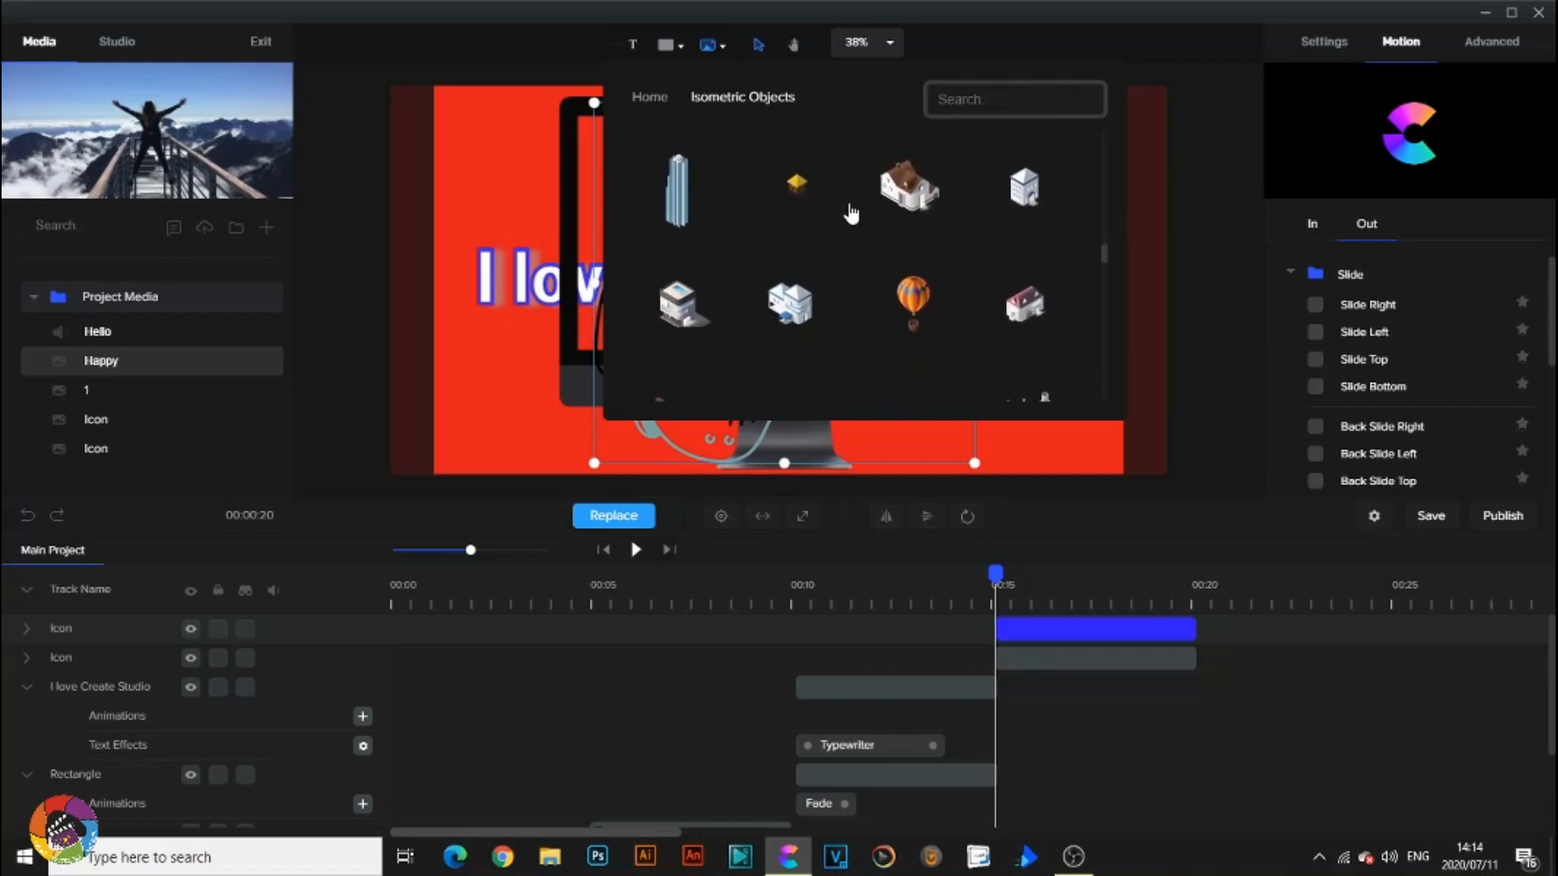
scroll(849, 213, "down", 5)
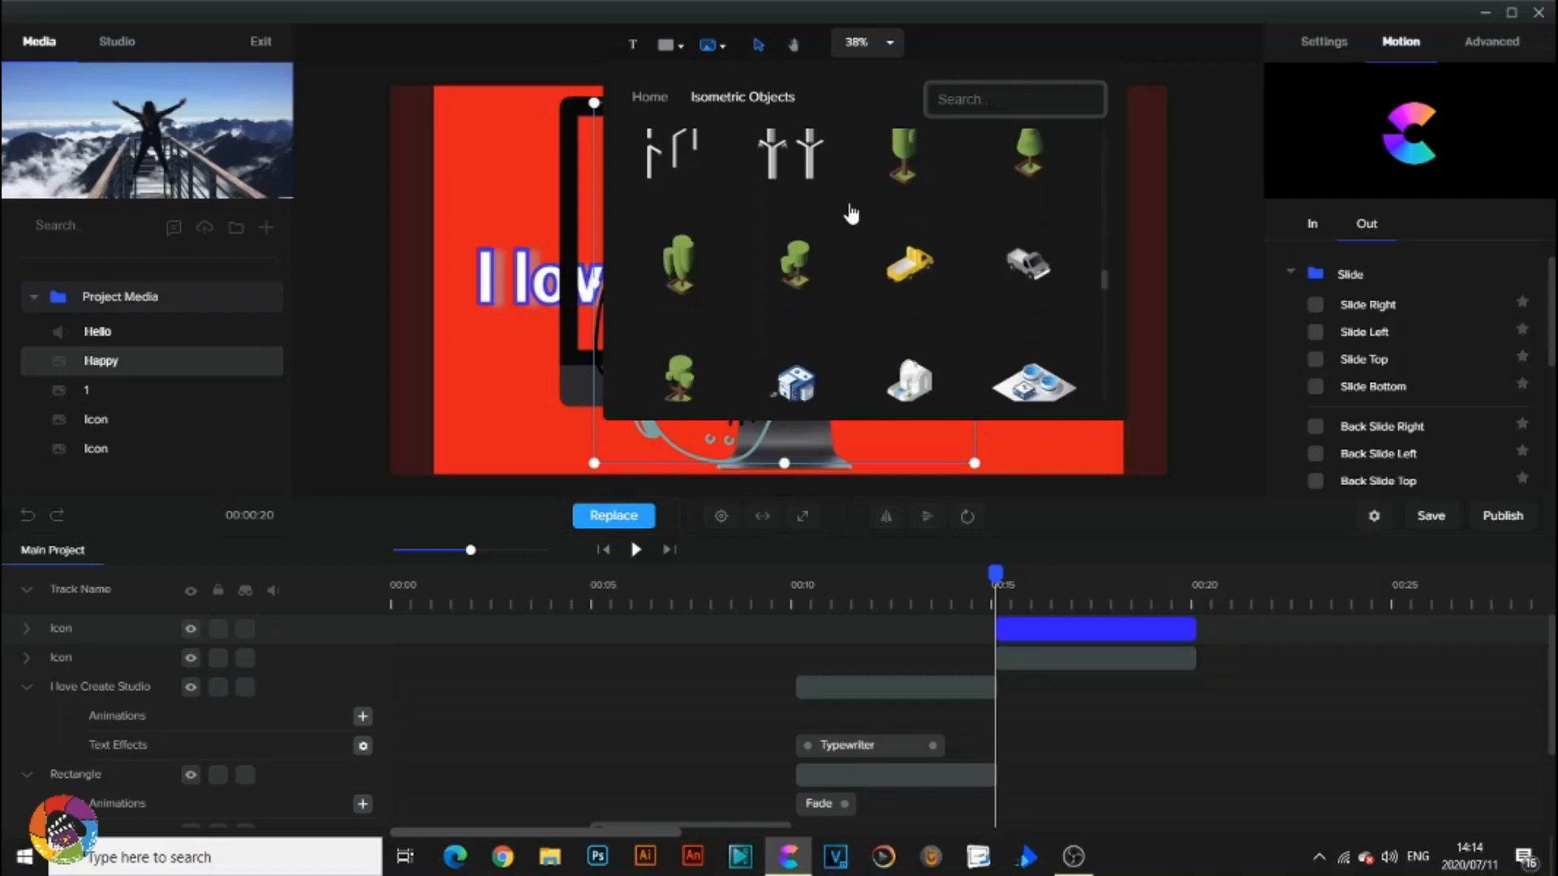
scroll(850, 212, "down", 6)
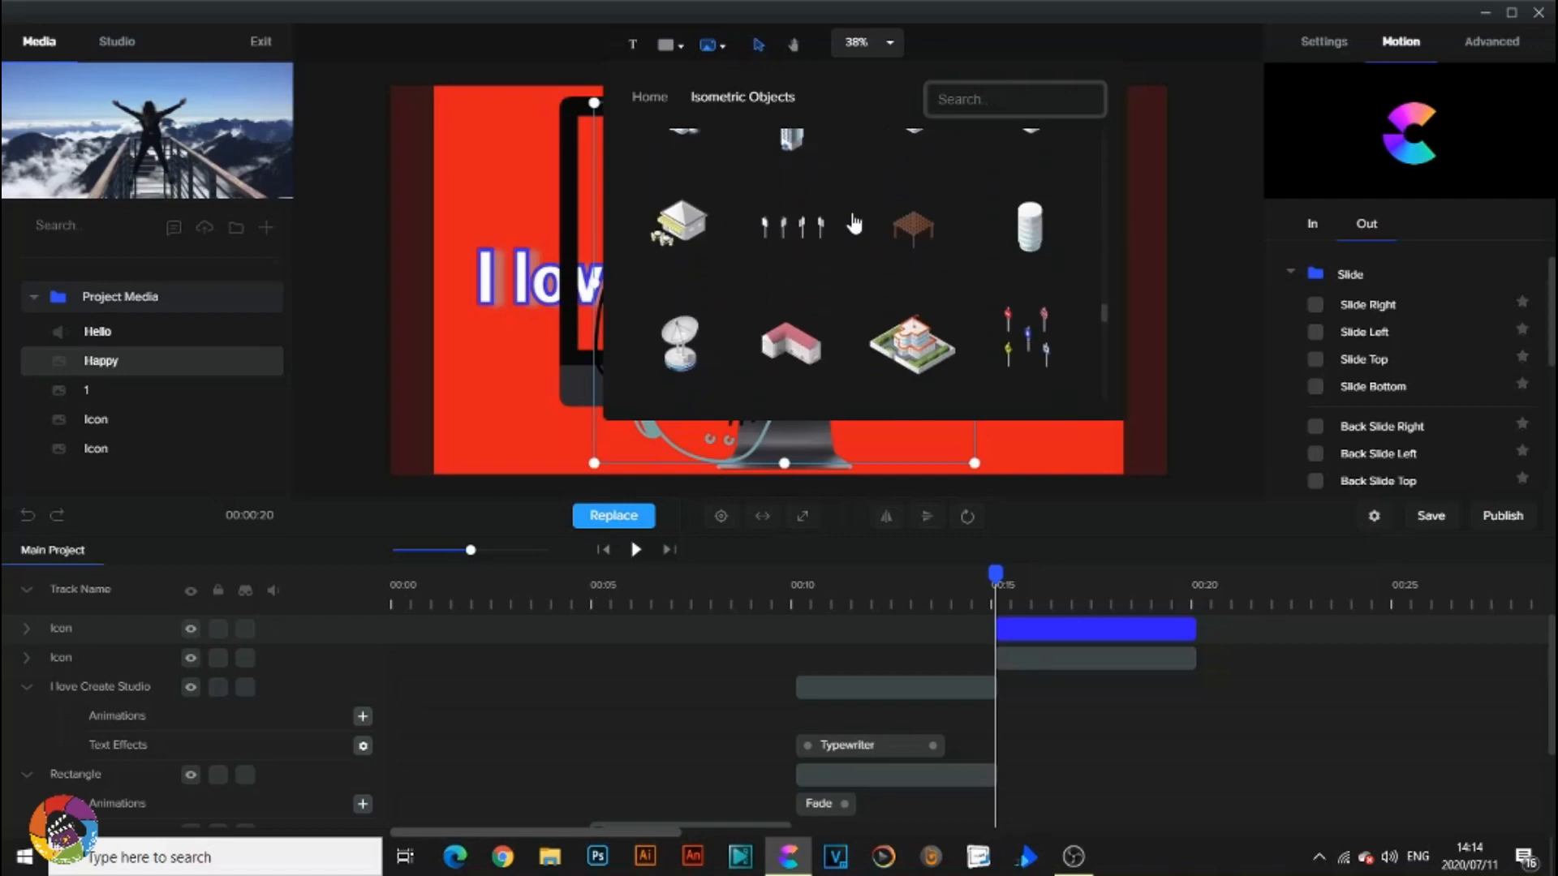
scroll(853, 224, "down", 6)
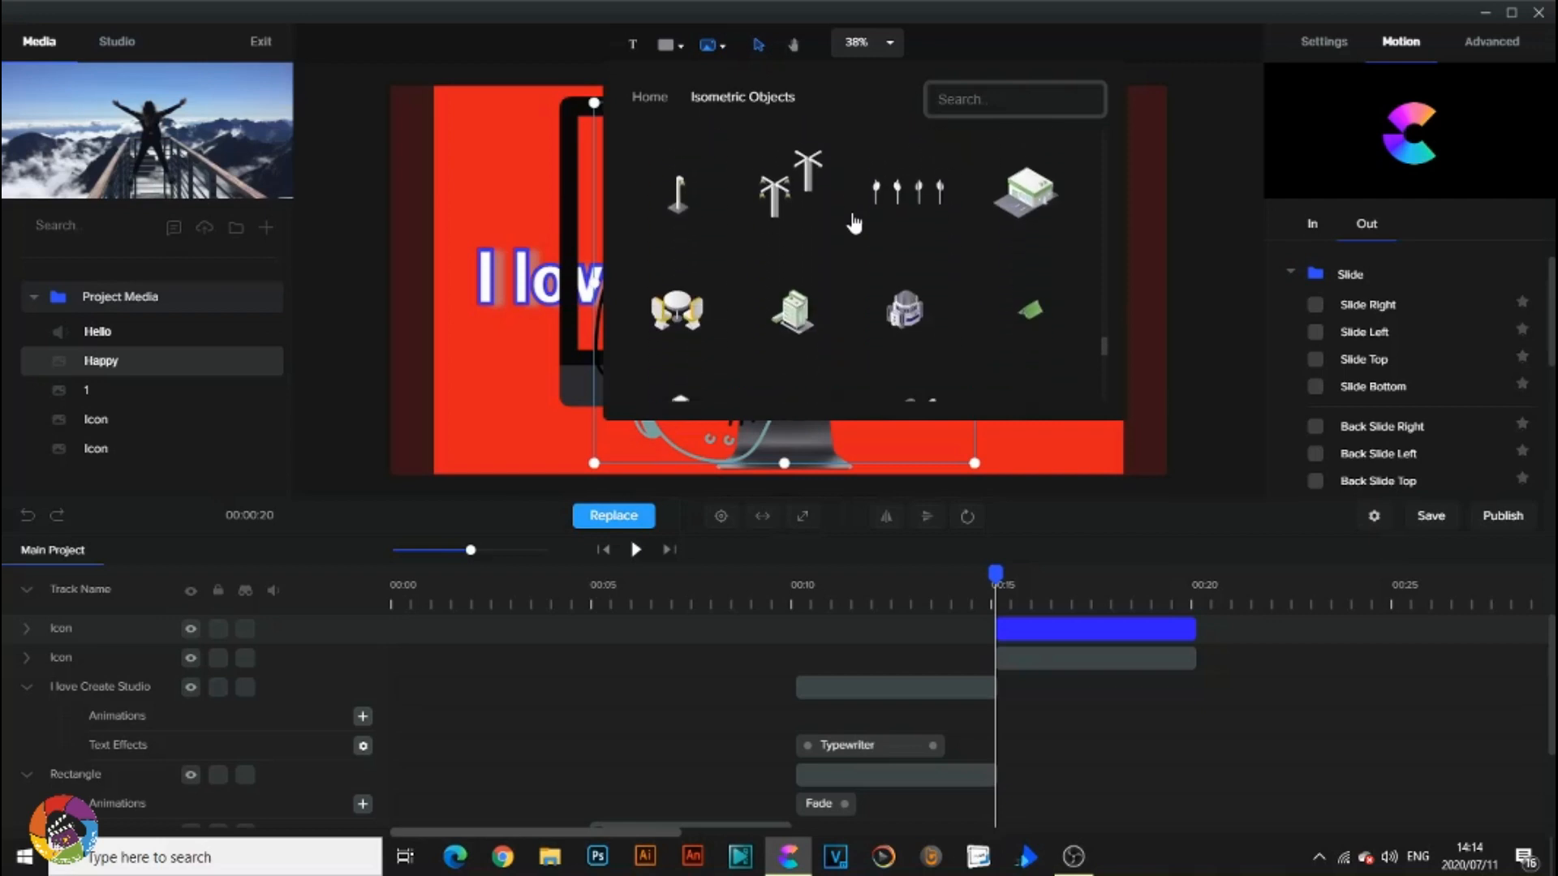
scroll(853, 224, "down", 6)
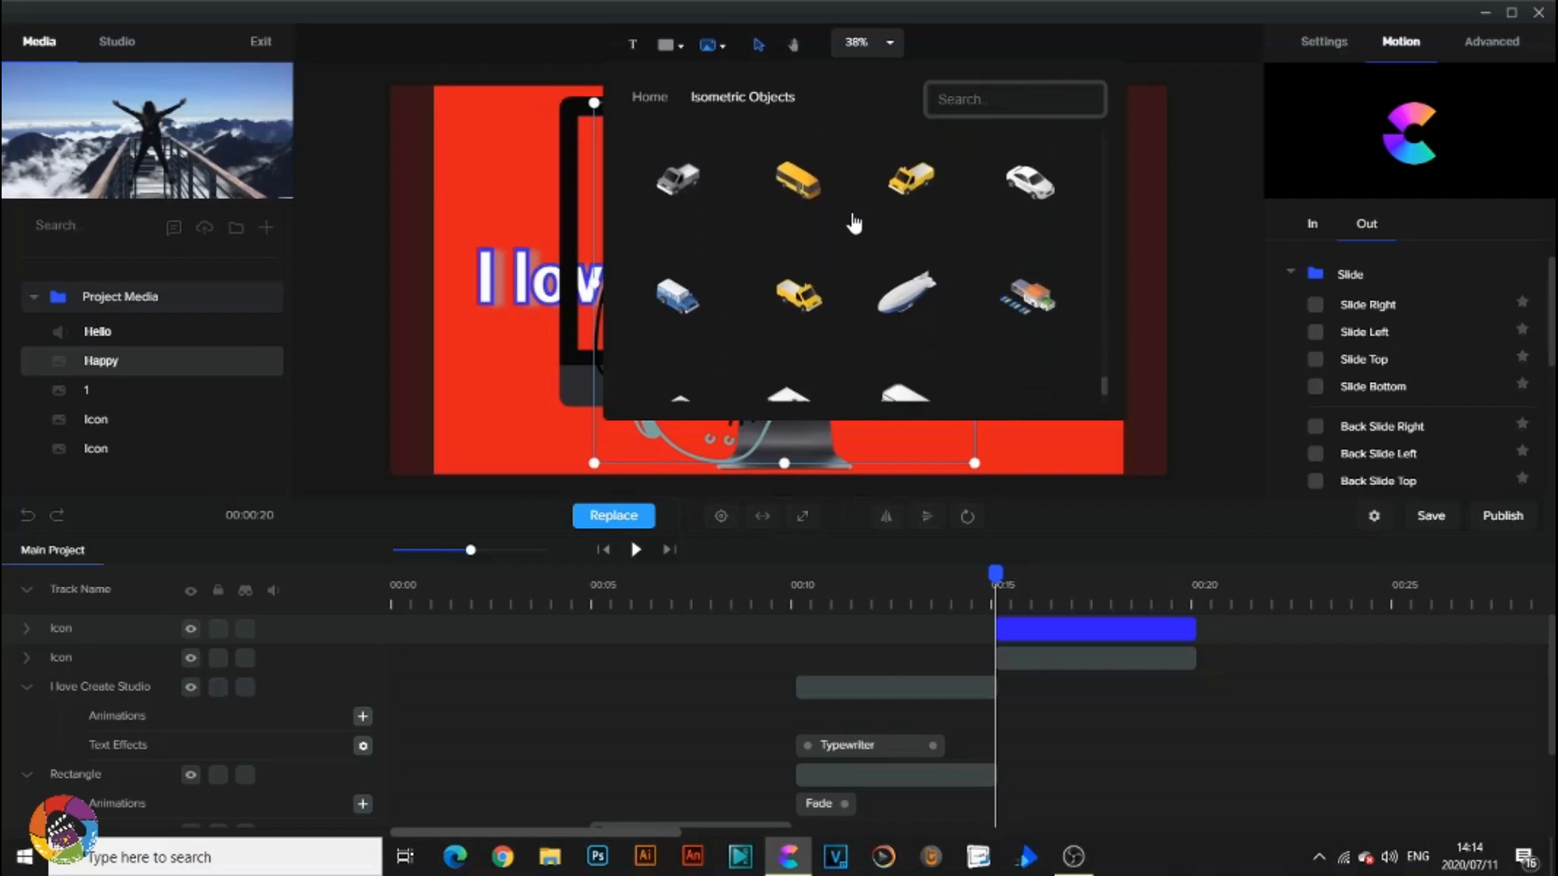
scroll(853, 224, "down", 1)
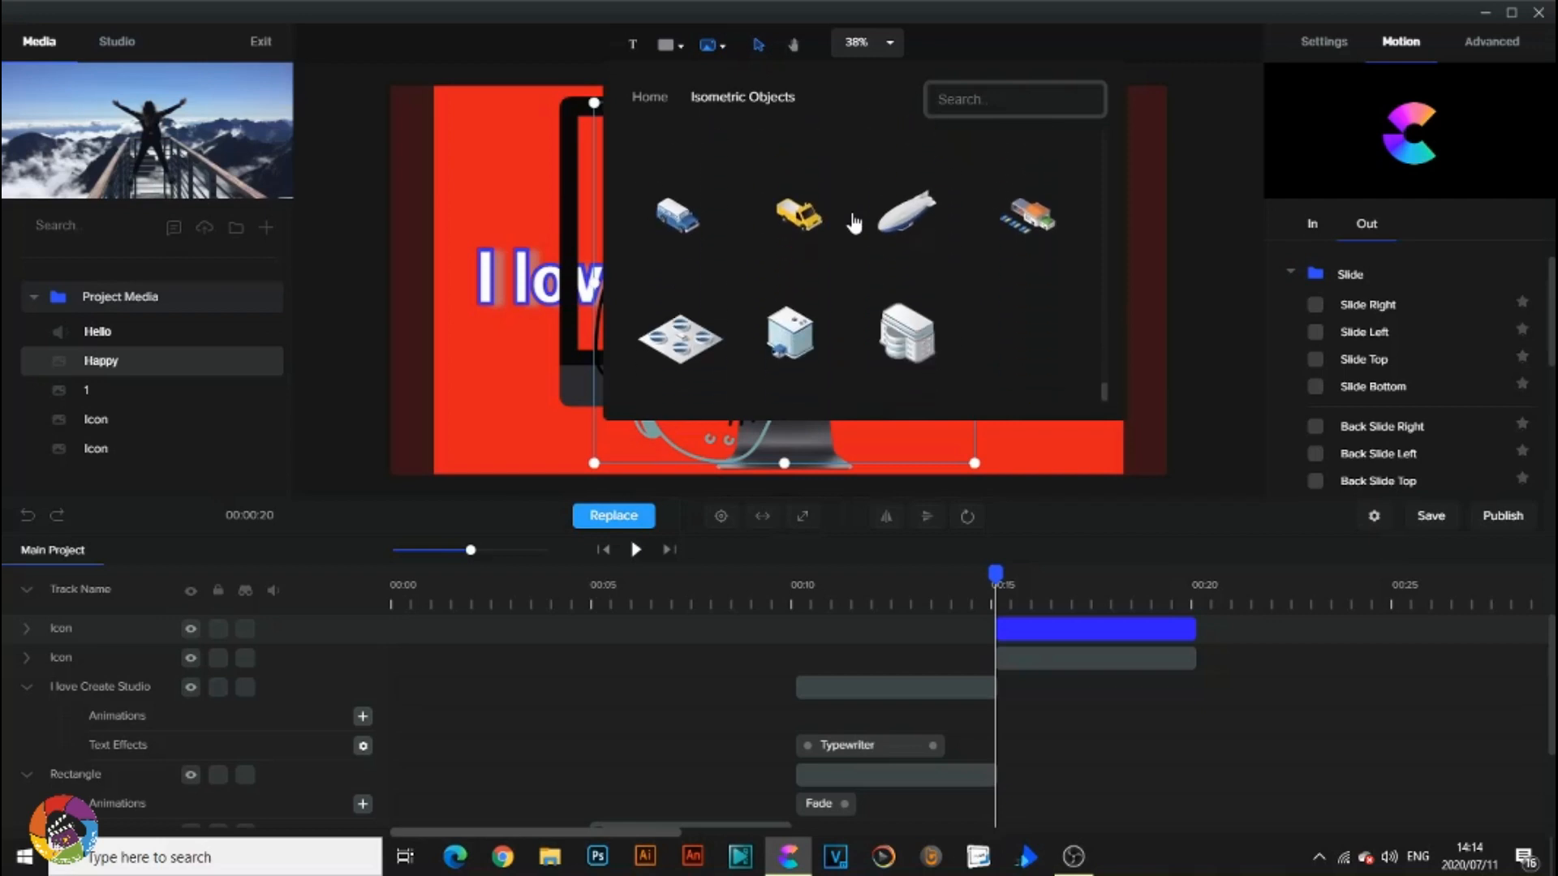
Insert the film reels with clapperboard from the Real Objects category and look through the category's other objects.
left_click(662, 99)
left_click(713, 278)
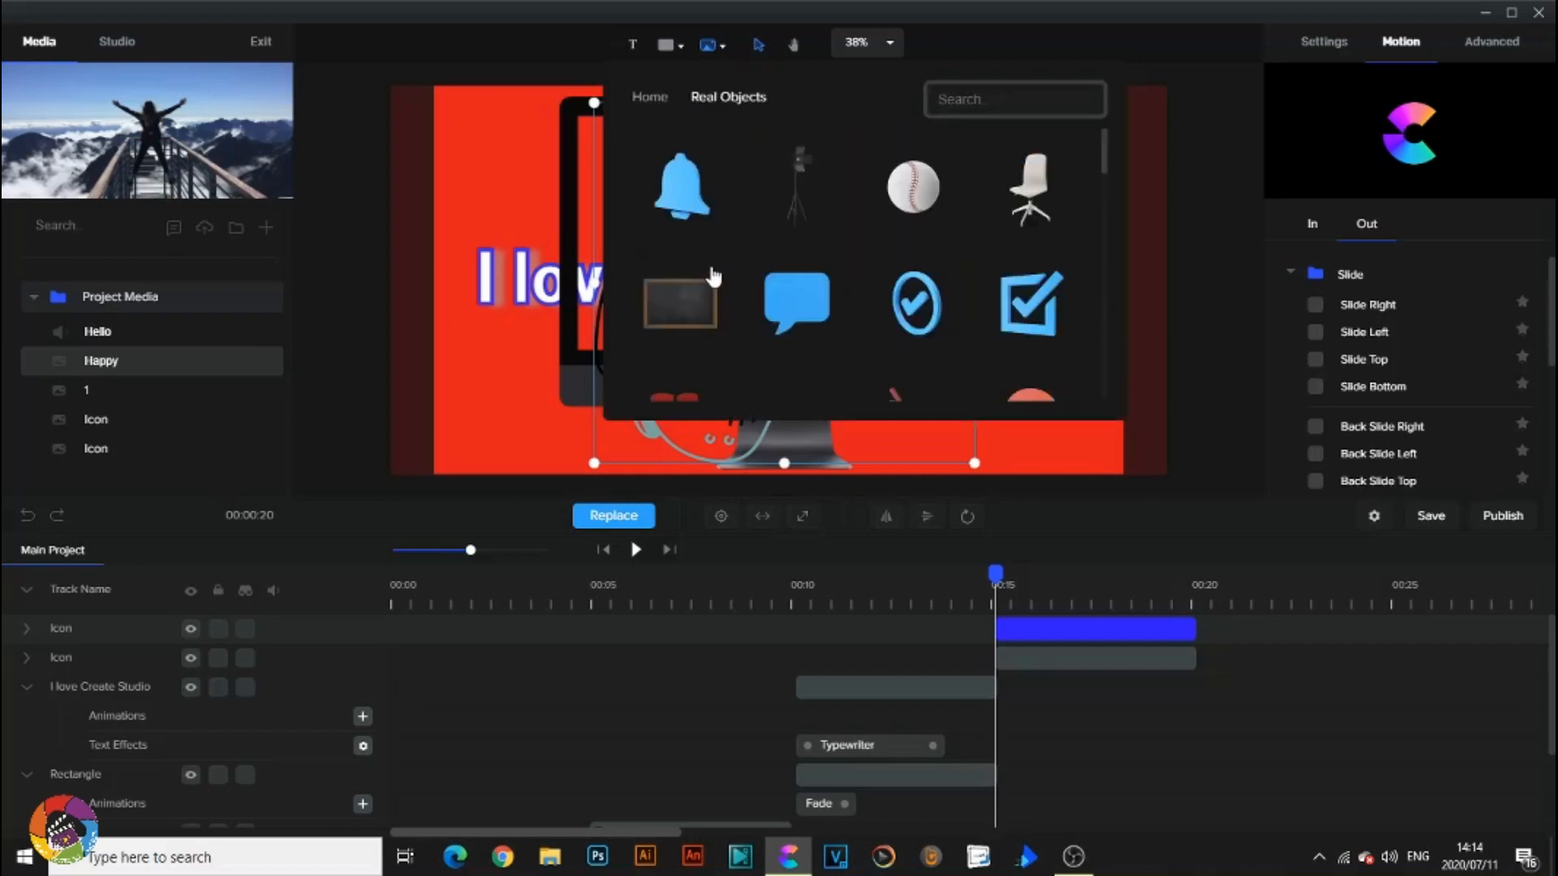
scroll(872, 237, "down", 5)
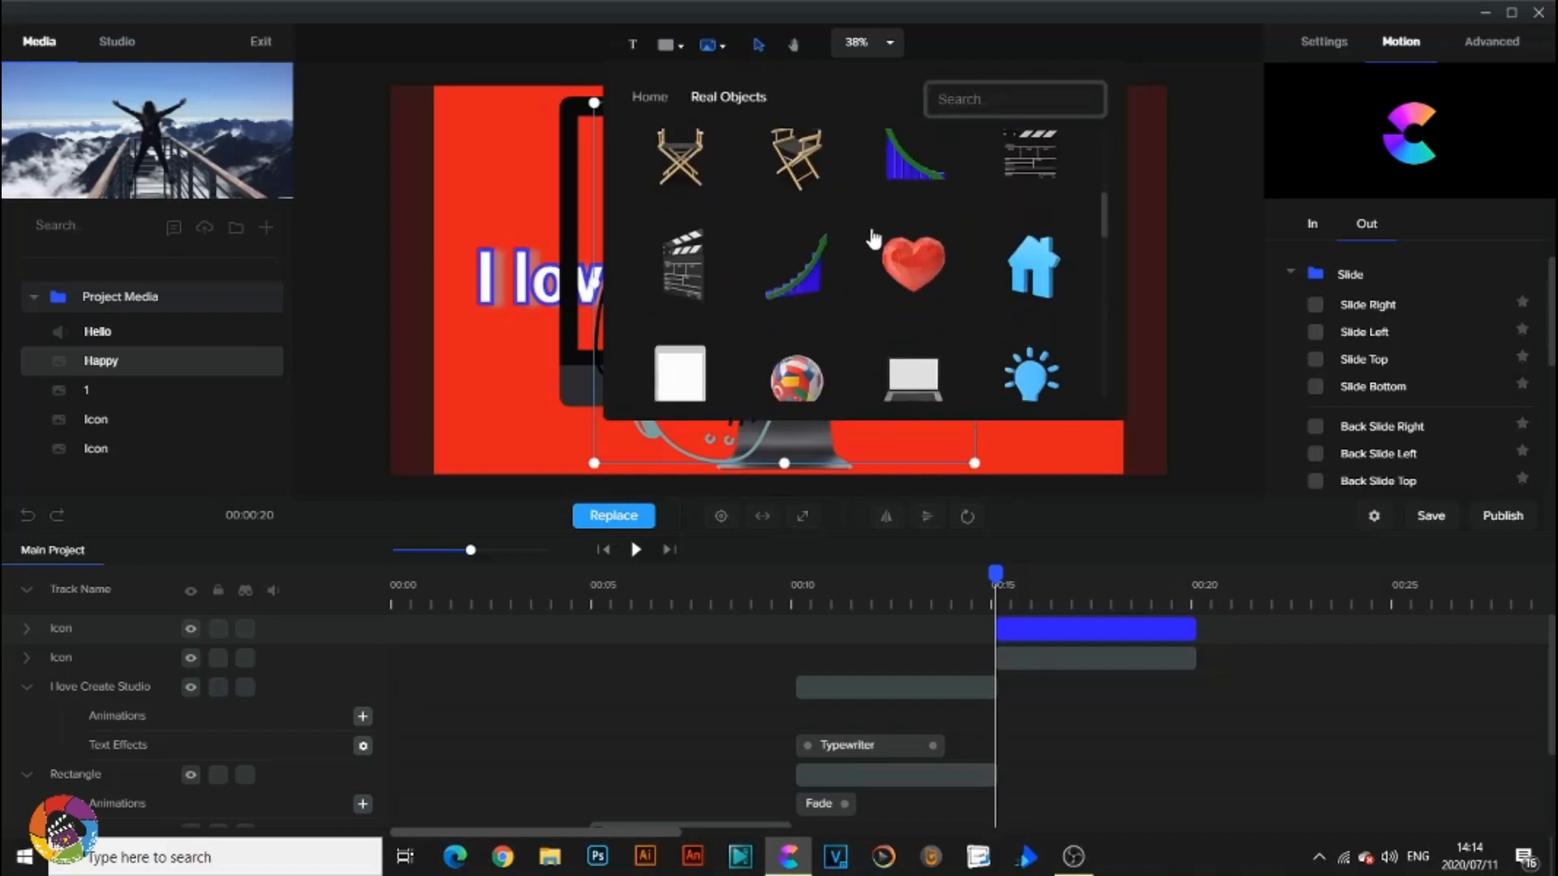
scroll(873, 239, "down", 2)
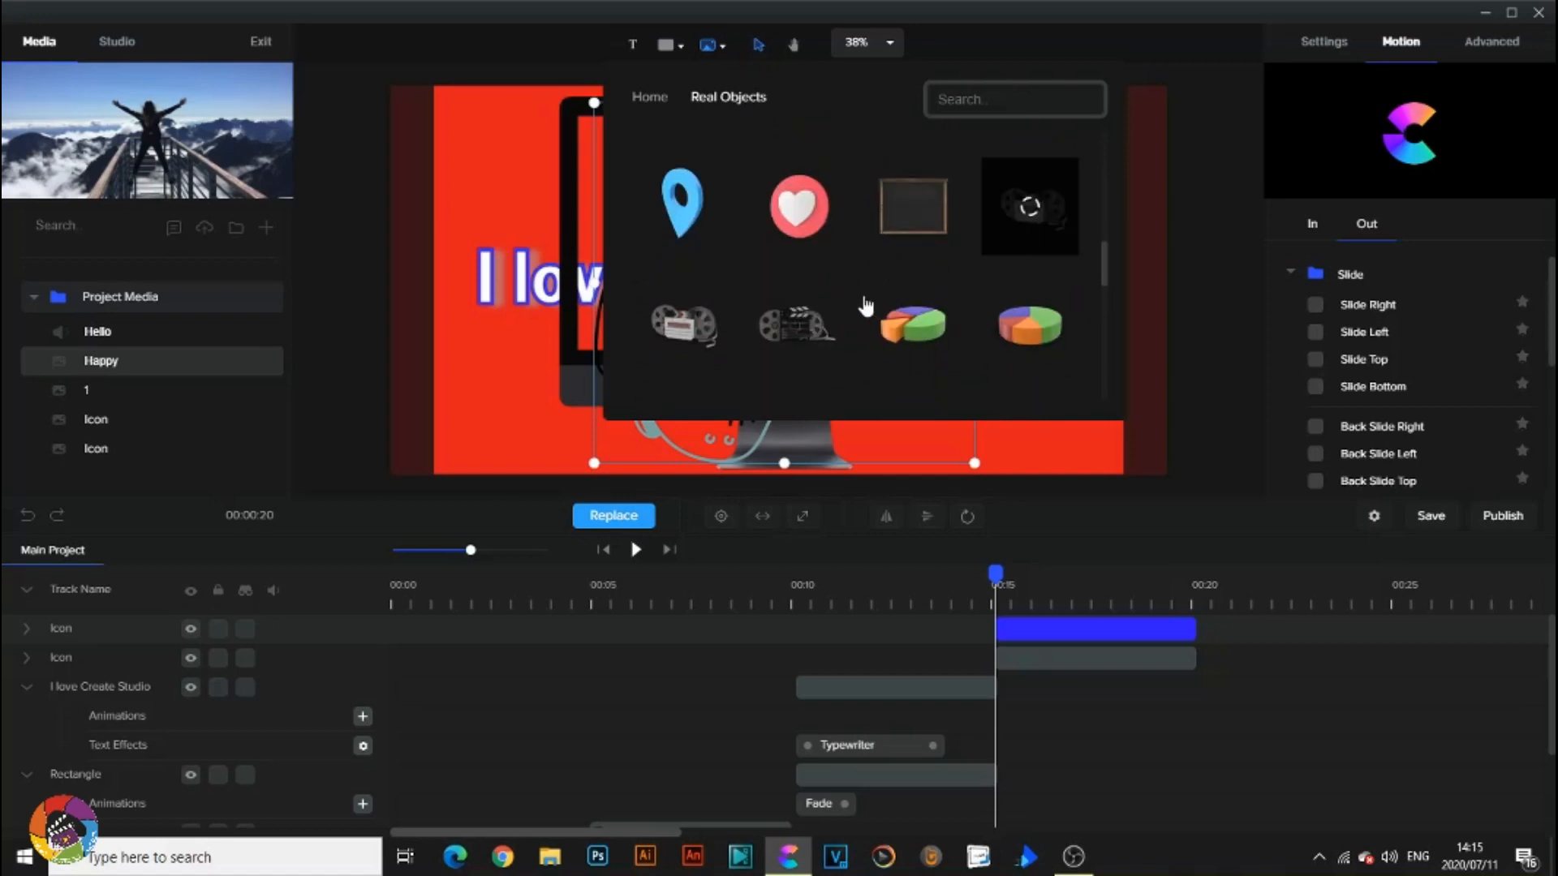
scroll(862, 296, "down", 2)
scroll(862, 296, "down", 2)
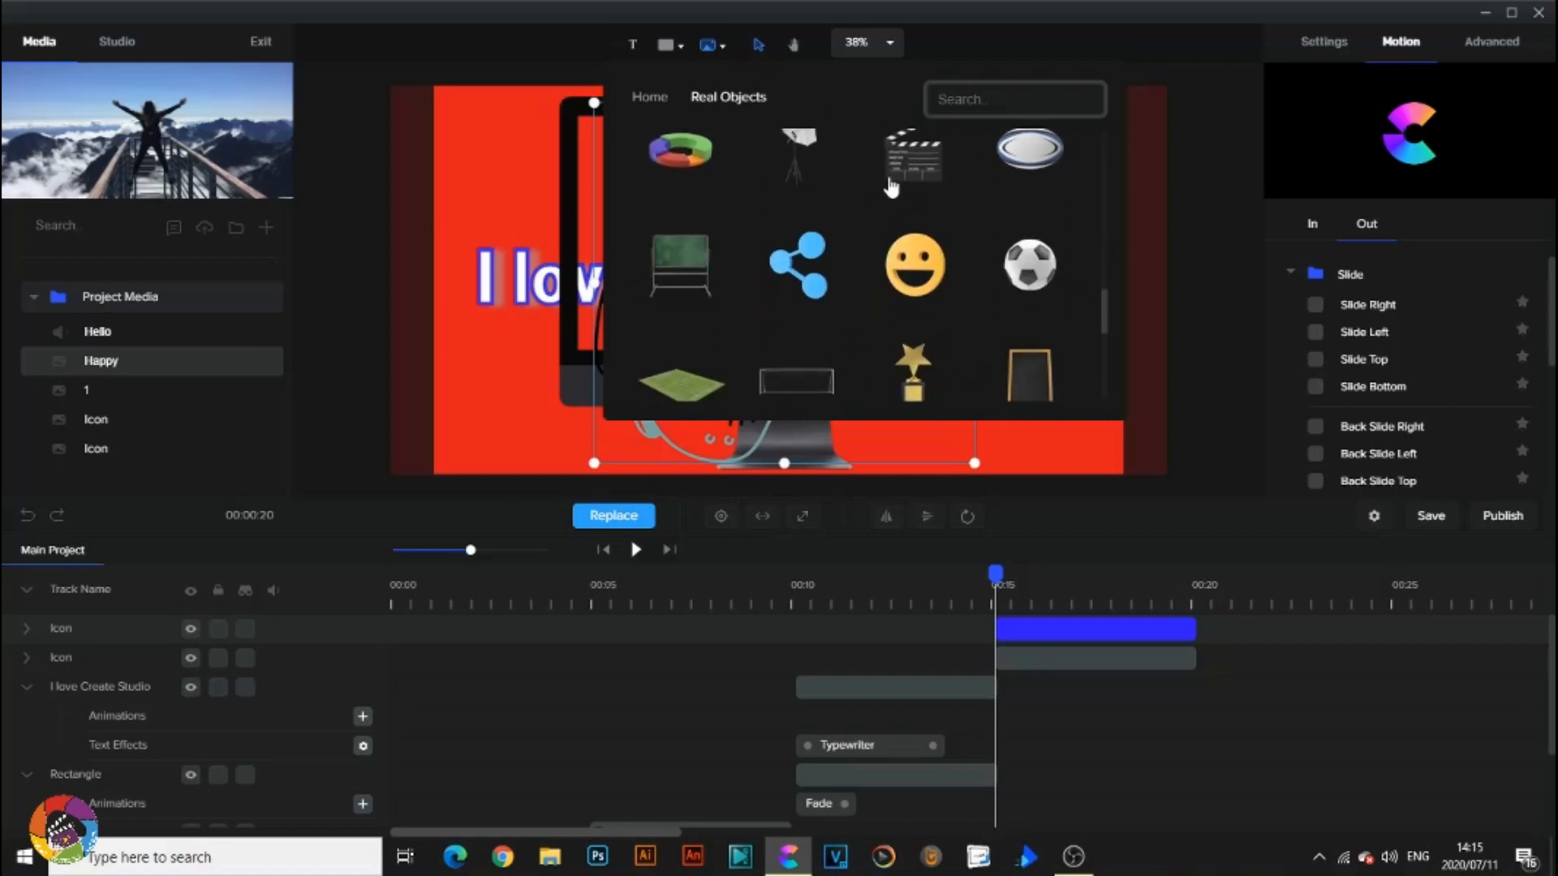
scroll(868, 261, "down", 4)
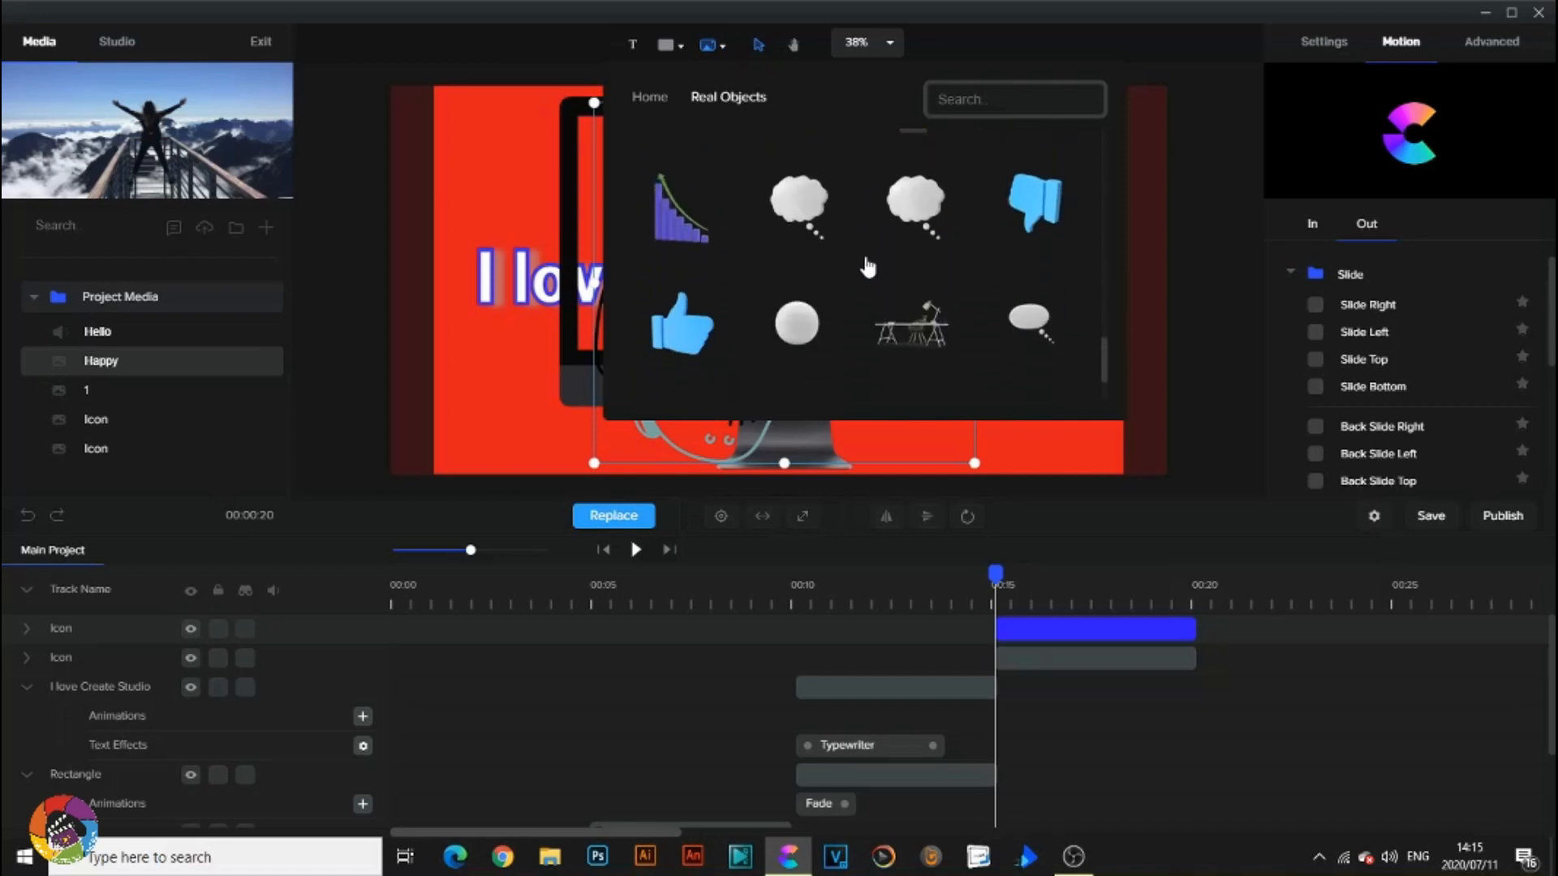
scroll(865, 266, "up", 10)
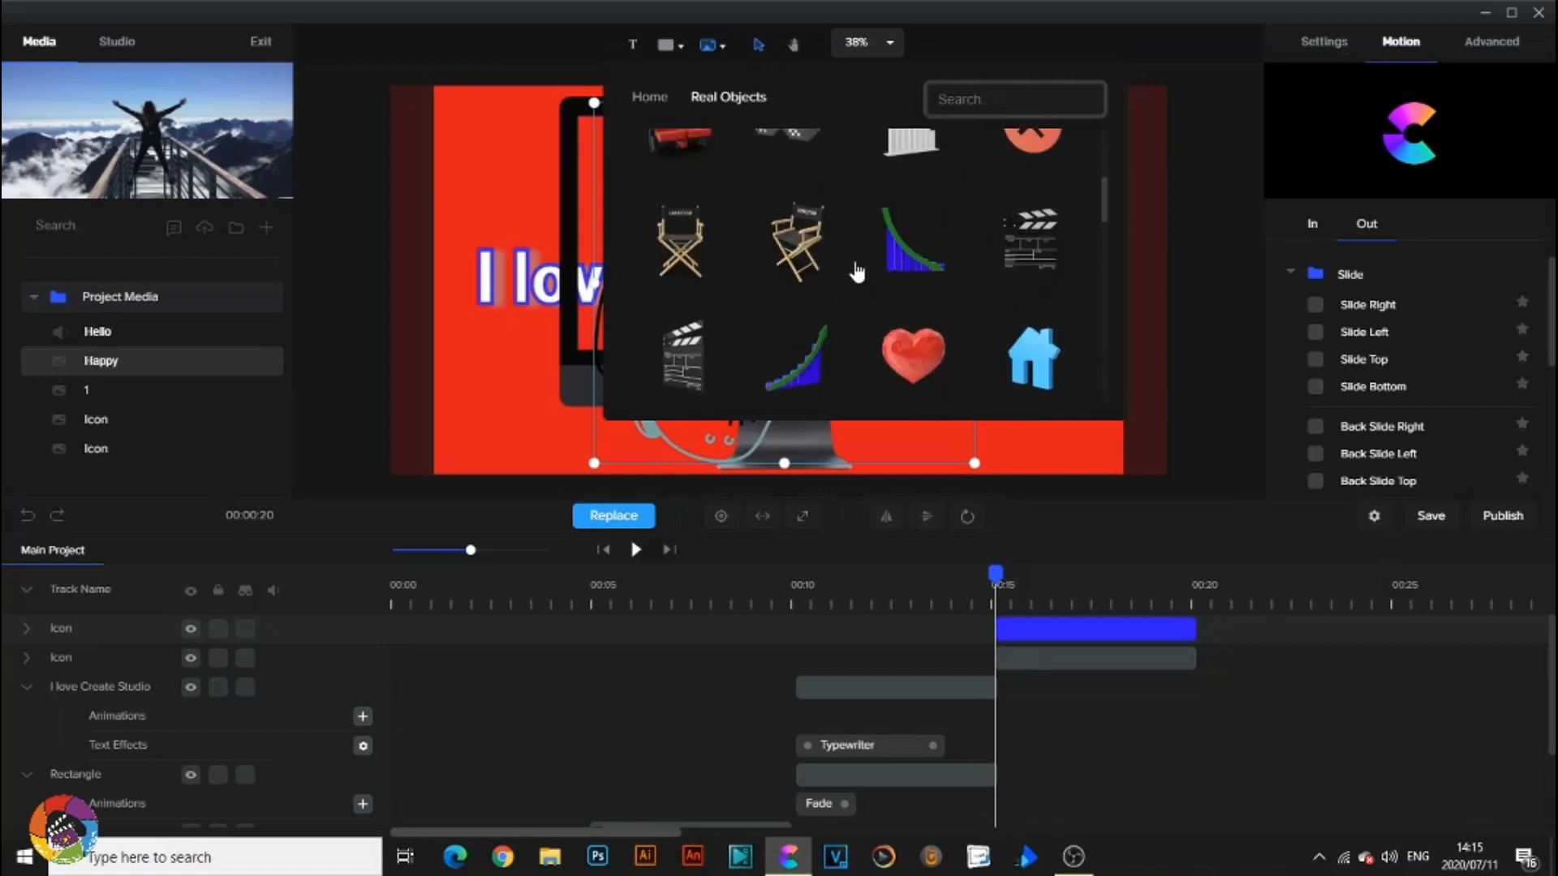
Switch to the Scene Objects category and look through its furniture, plant and sign graphics.
left_click(645, 96)
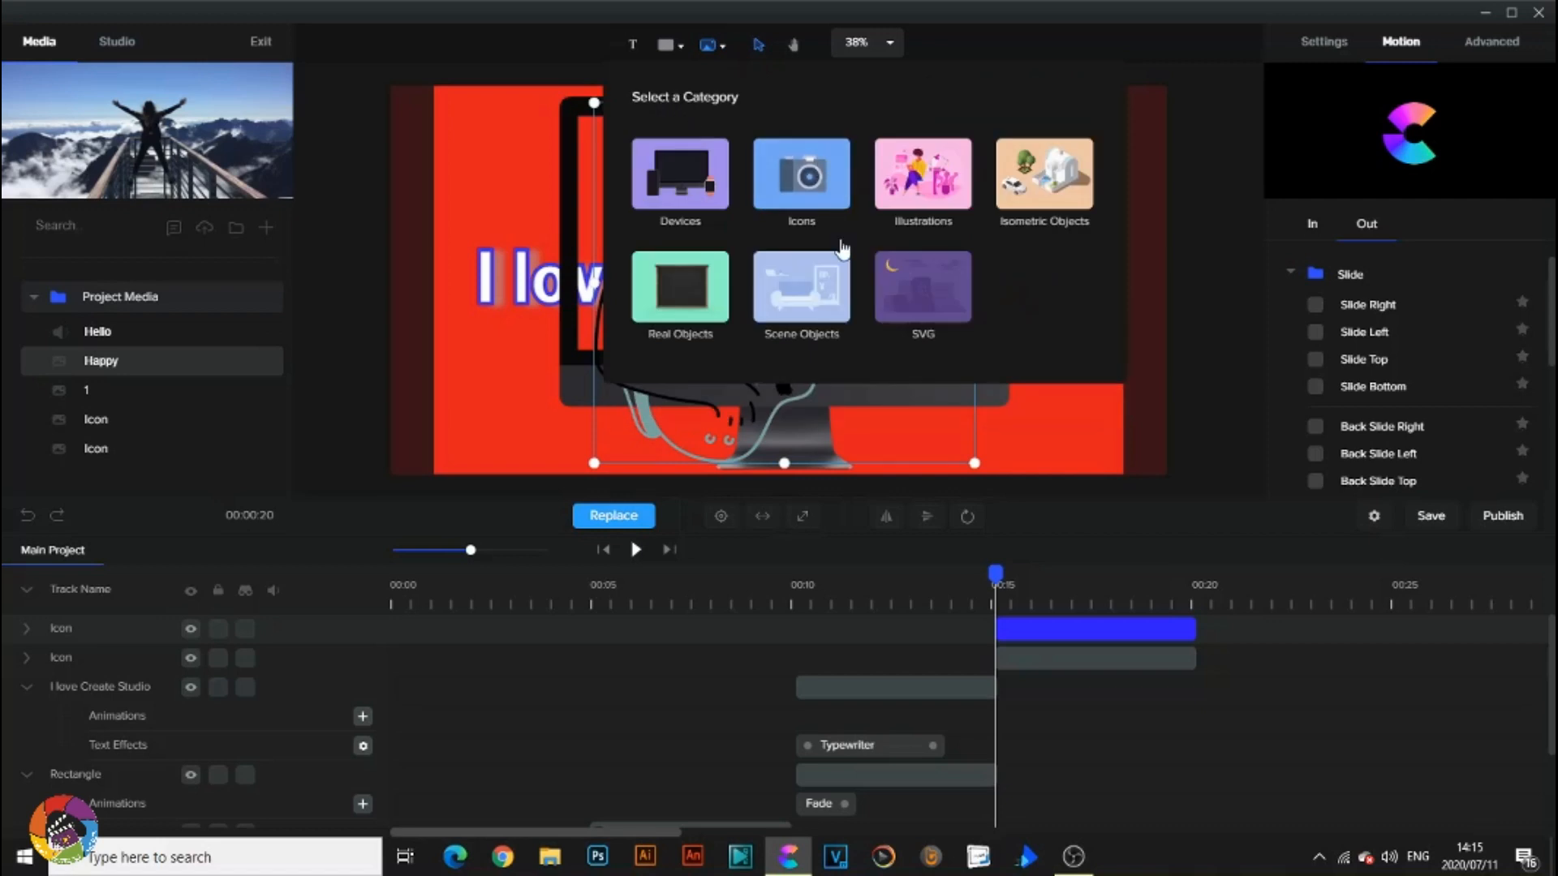
left_click(803, 300)
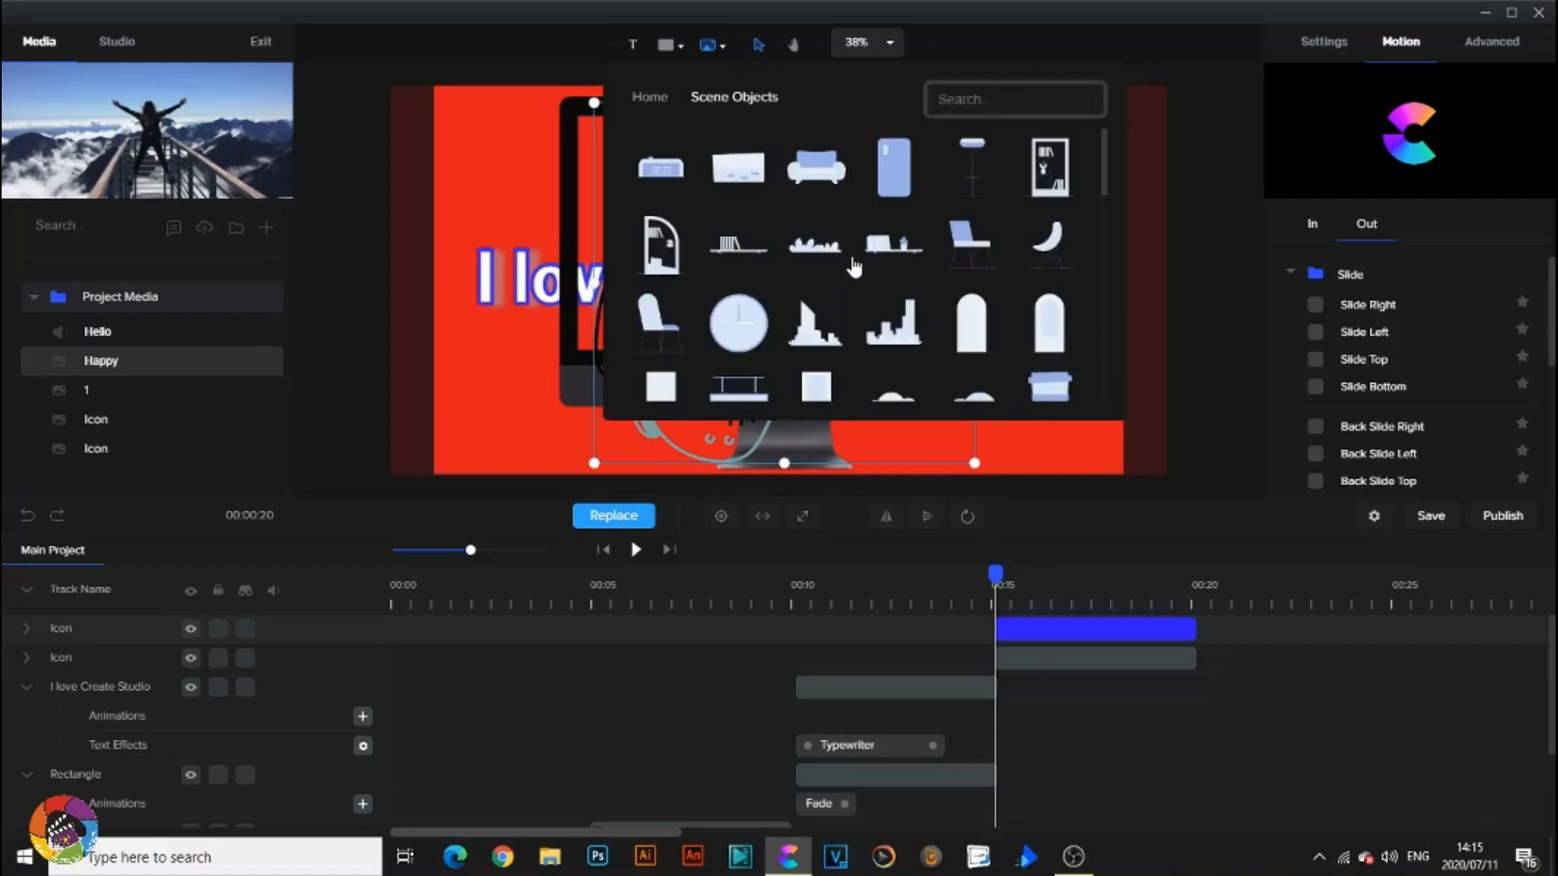
scroll(852, 259, "down", 2)
scroll(852, 267, "down", 5)
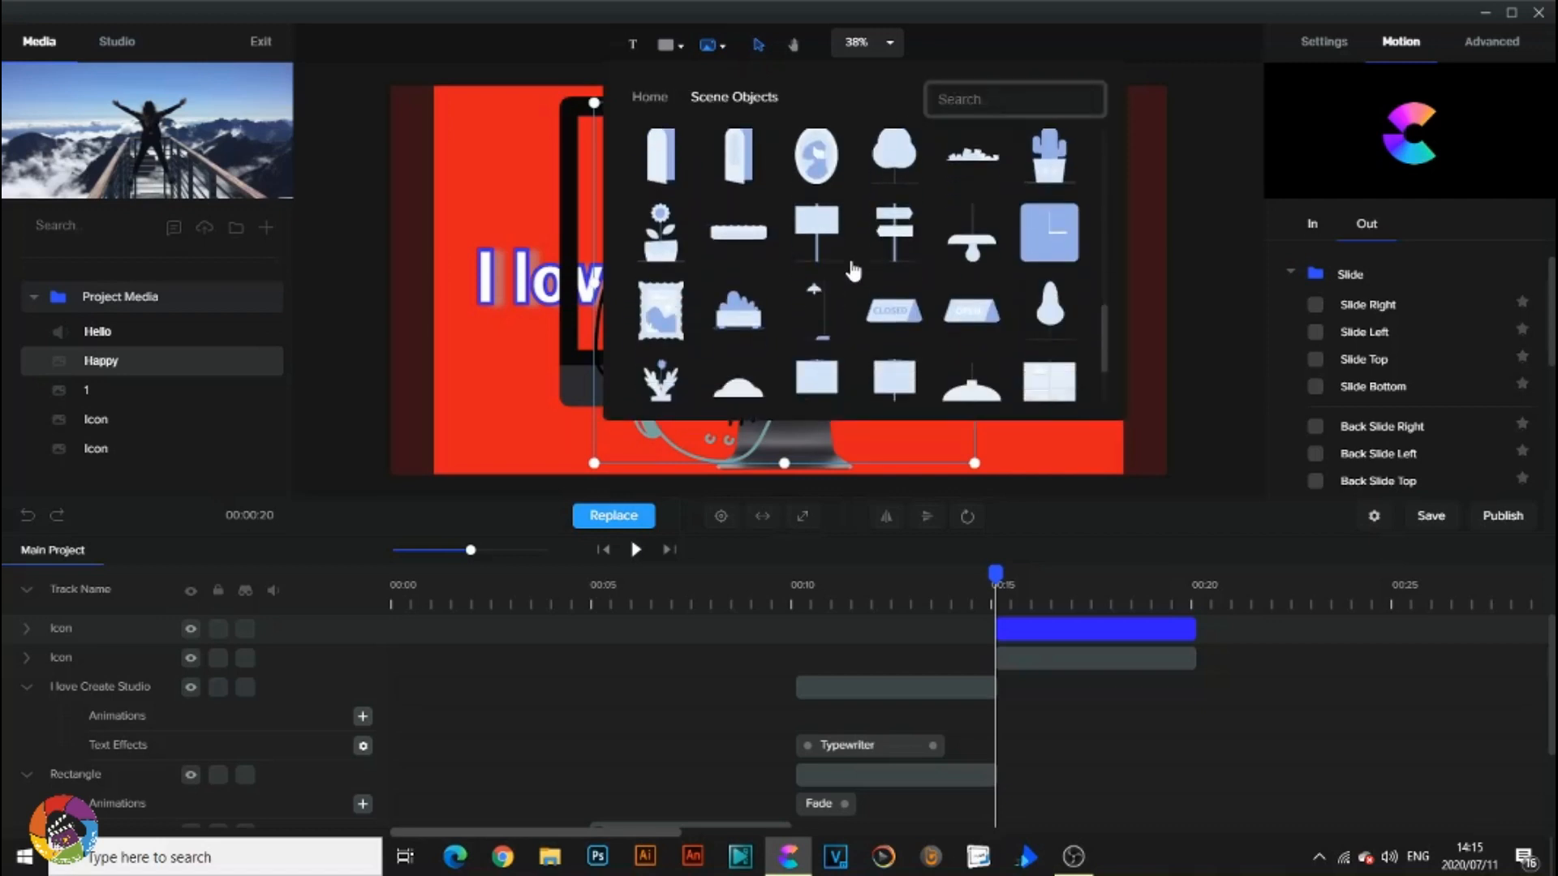
Look through the SVG category's shapes and scenery graphics, and close the graphics library.
left_click(653, 99)
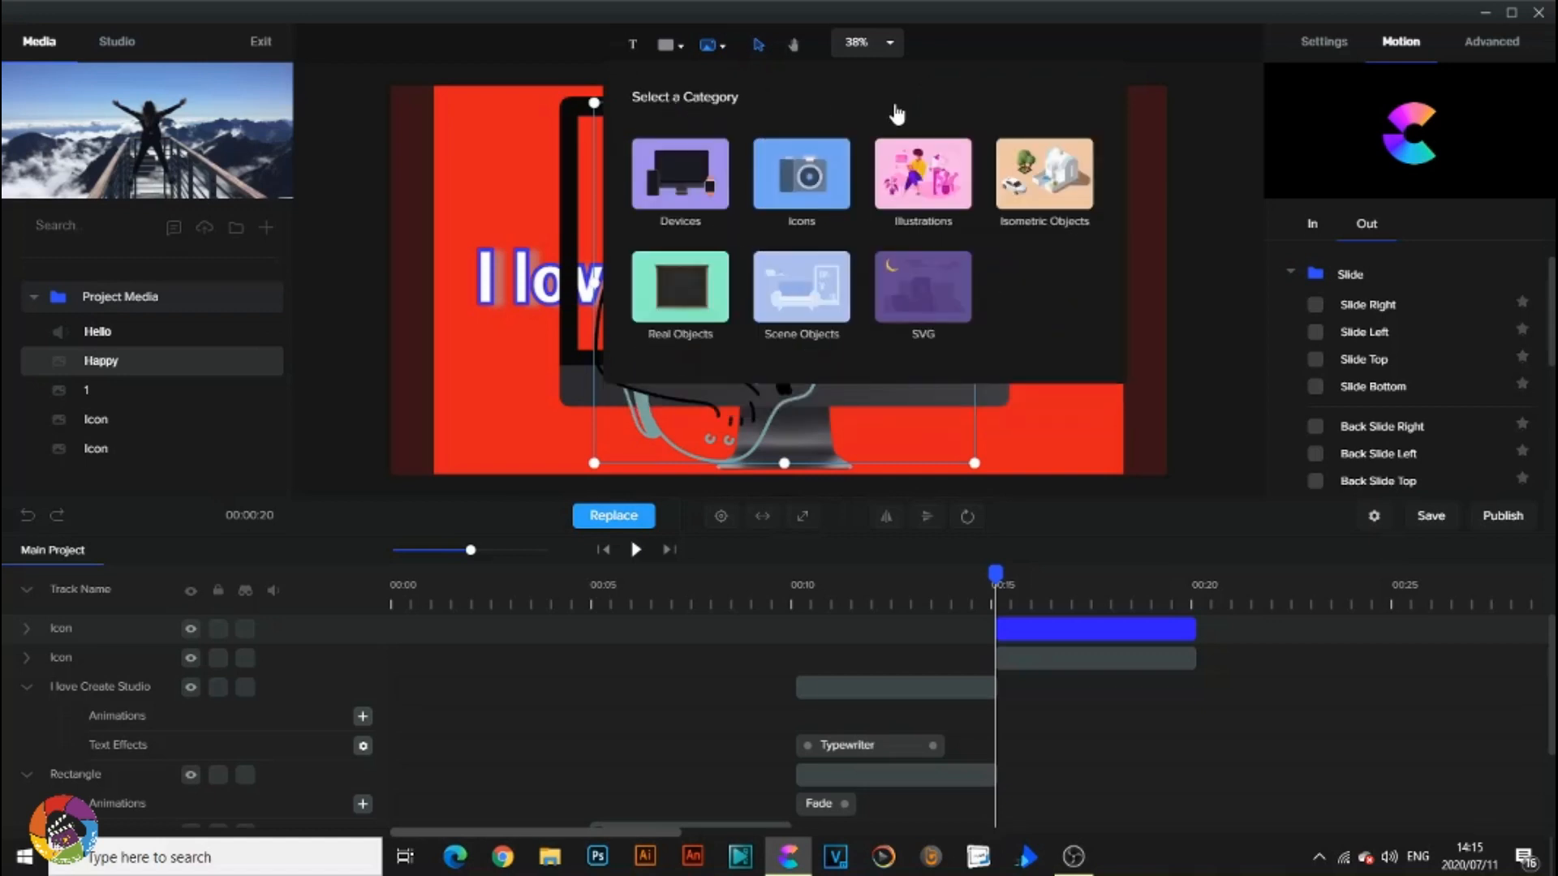
left_click(923, 292)
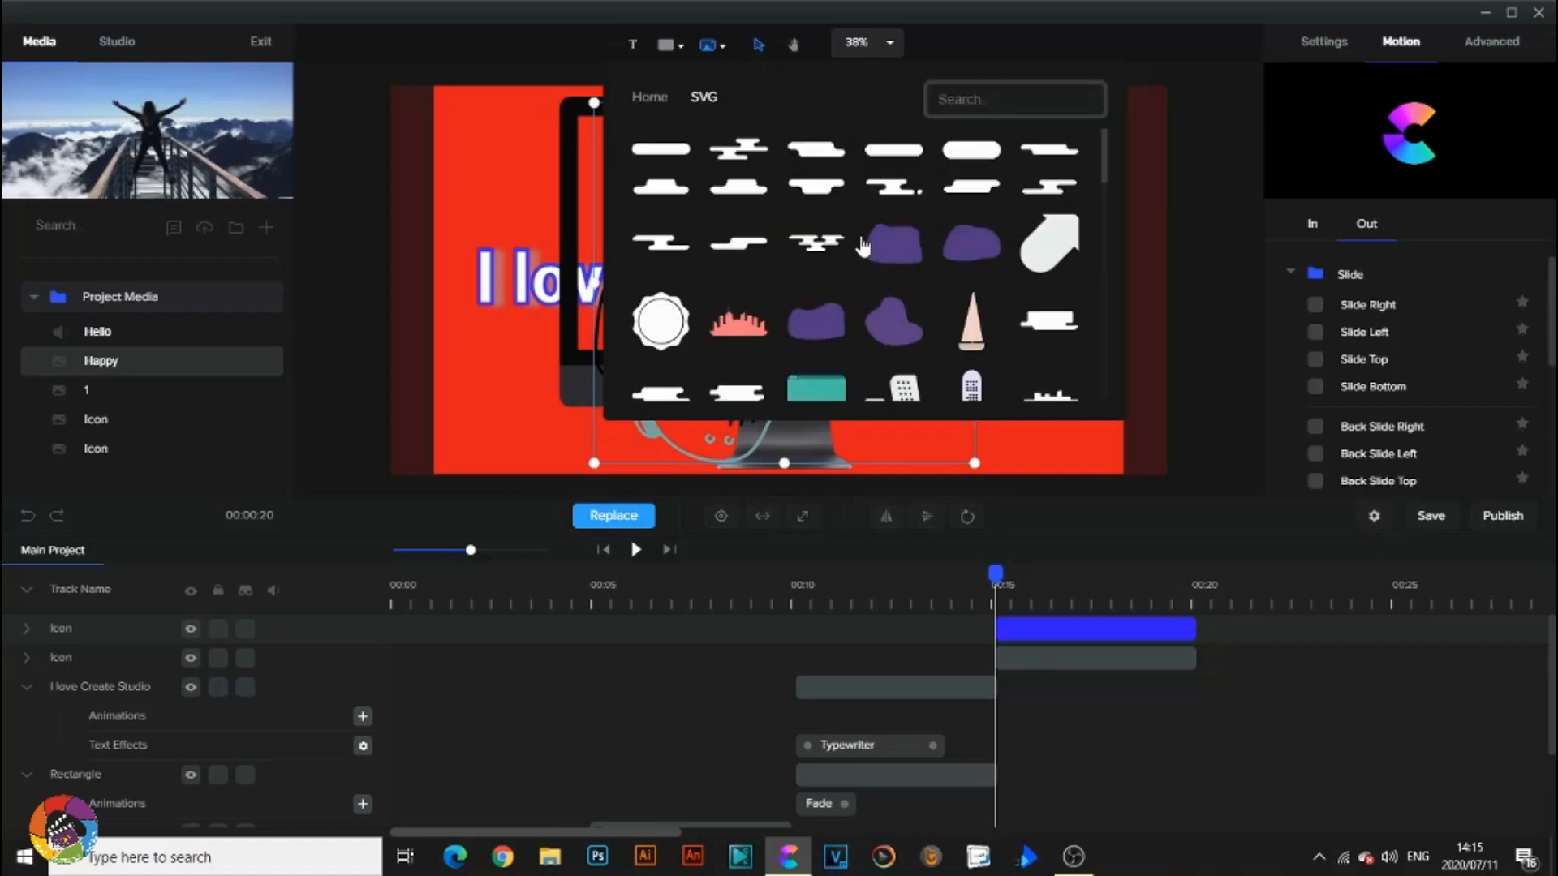
scroll(862, 268, "down", 4)
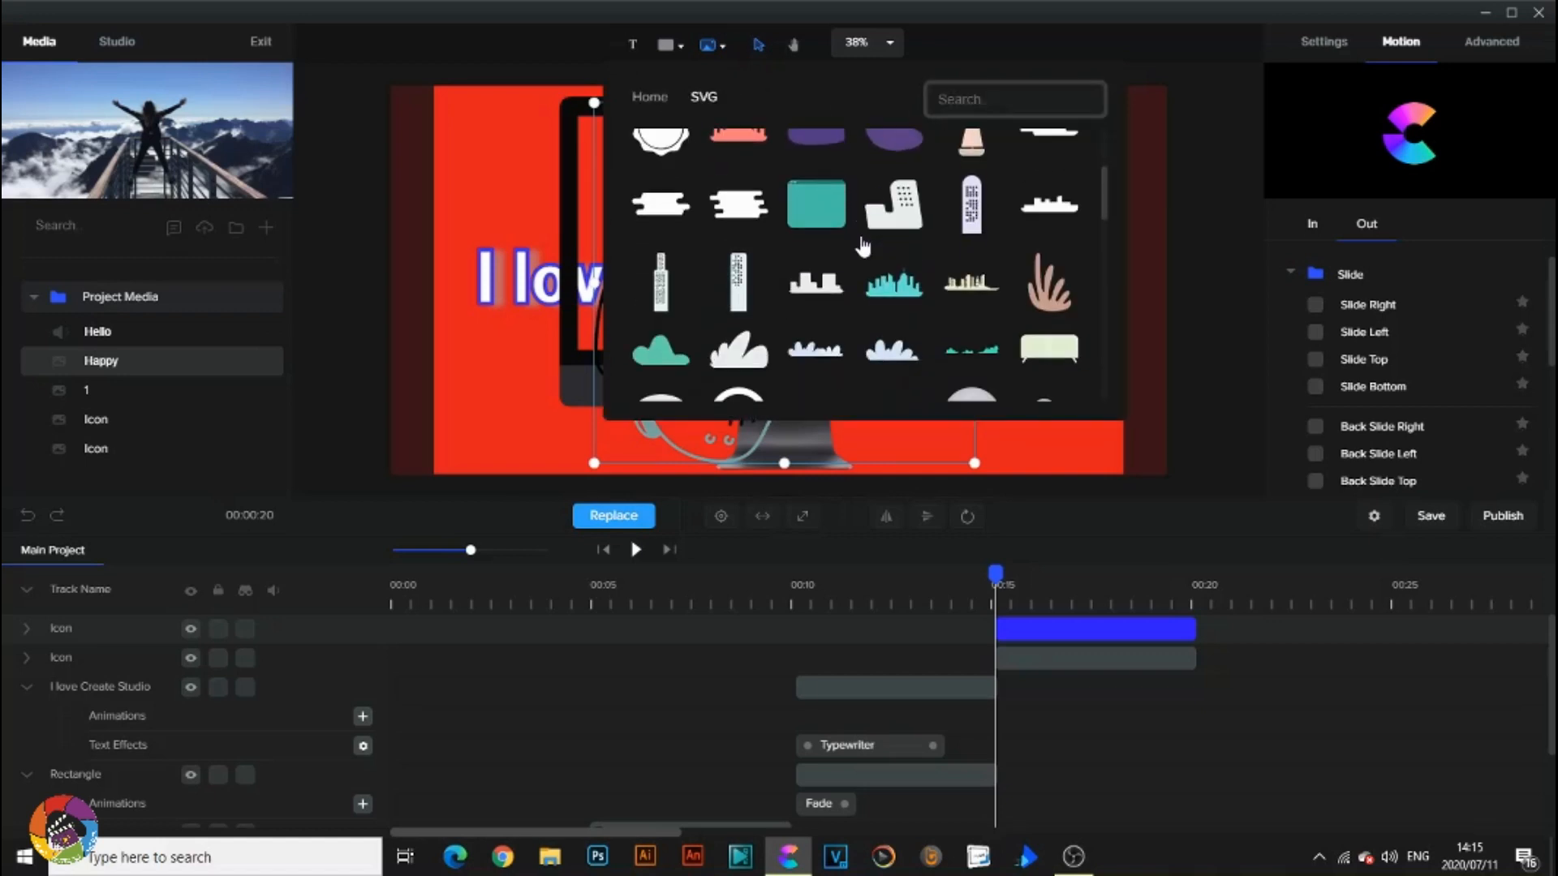
scroll(862, 247, "down", 5)
scroll(862, 256, "down", 10)
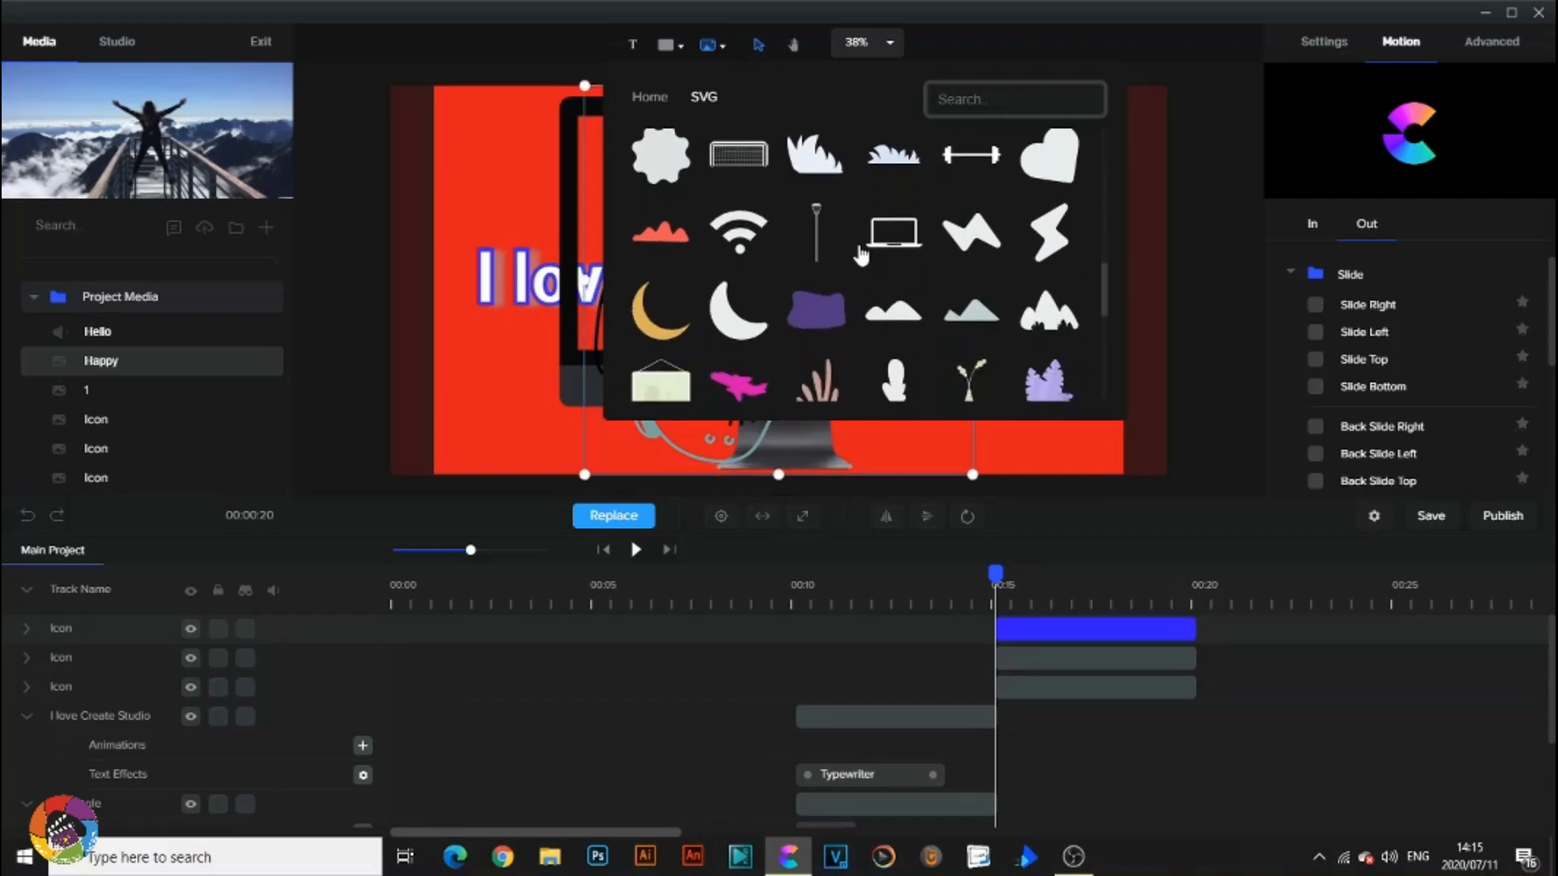
scroll(862, 255, "down", 10)
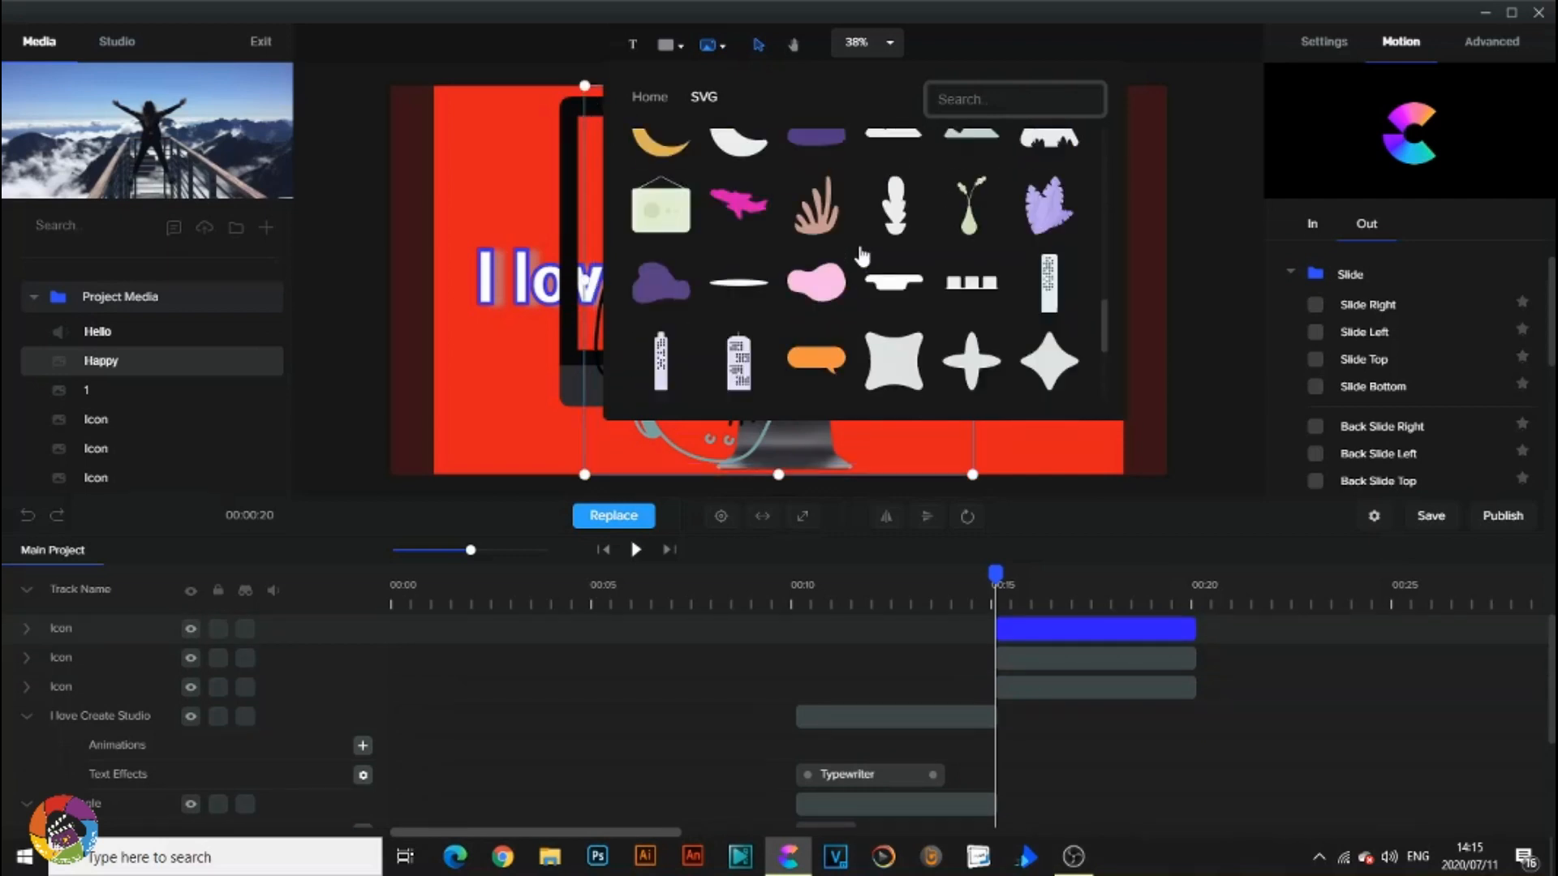
left_click(540, 122)
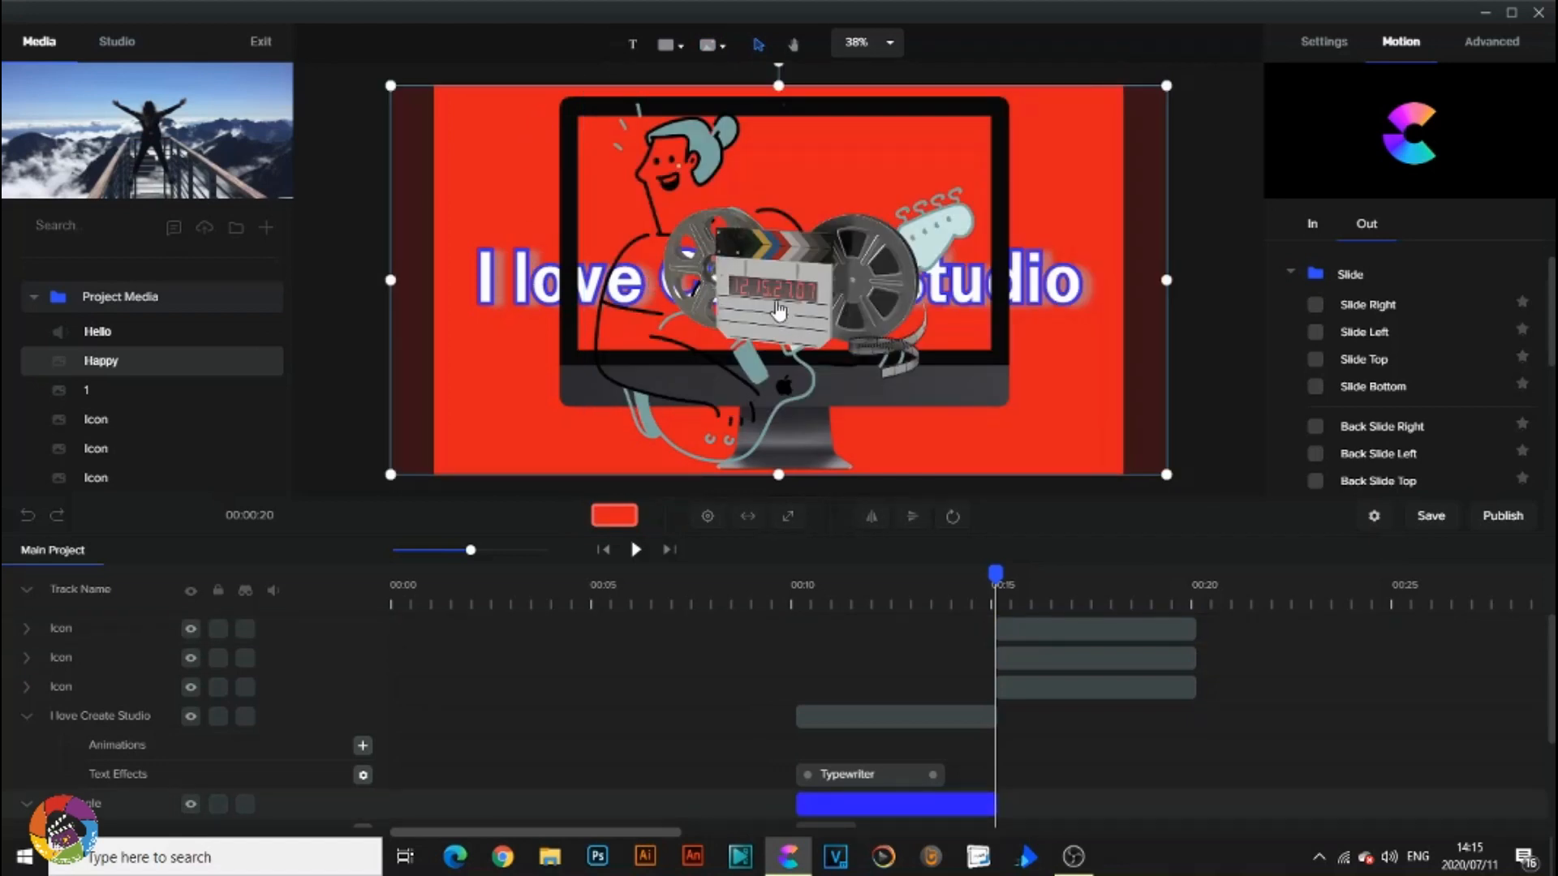
Move the film reels graphic past the canvas's right edge to about x 2101, y 516, and start the monitor clip just after 15 seconds.
left_click_drag(736, 286, 1186, 290)
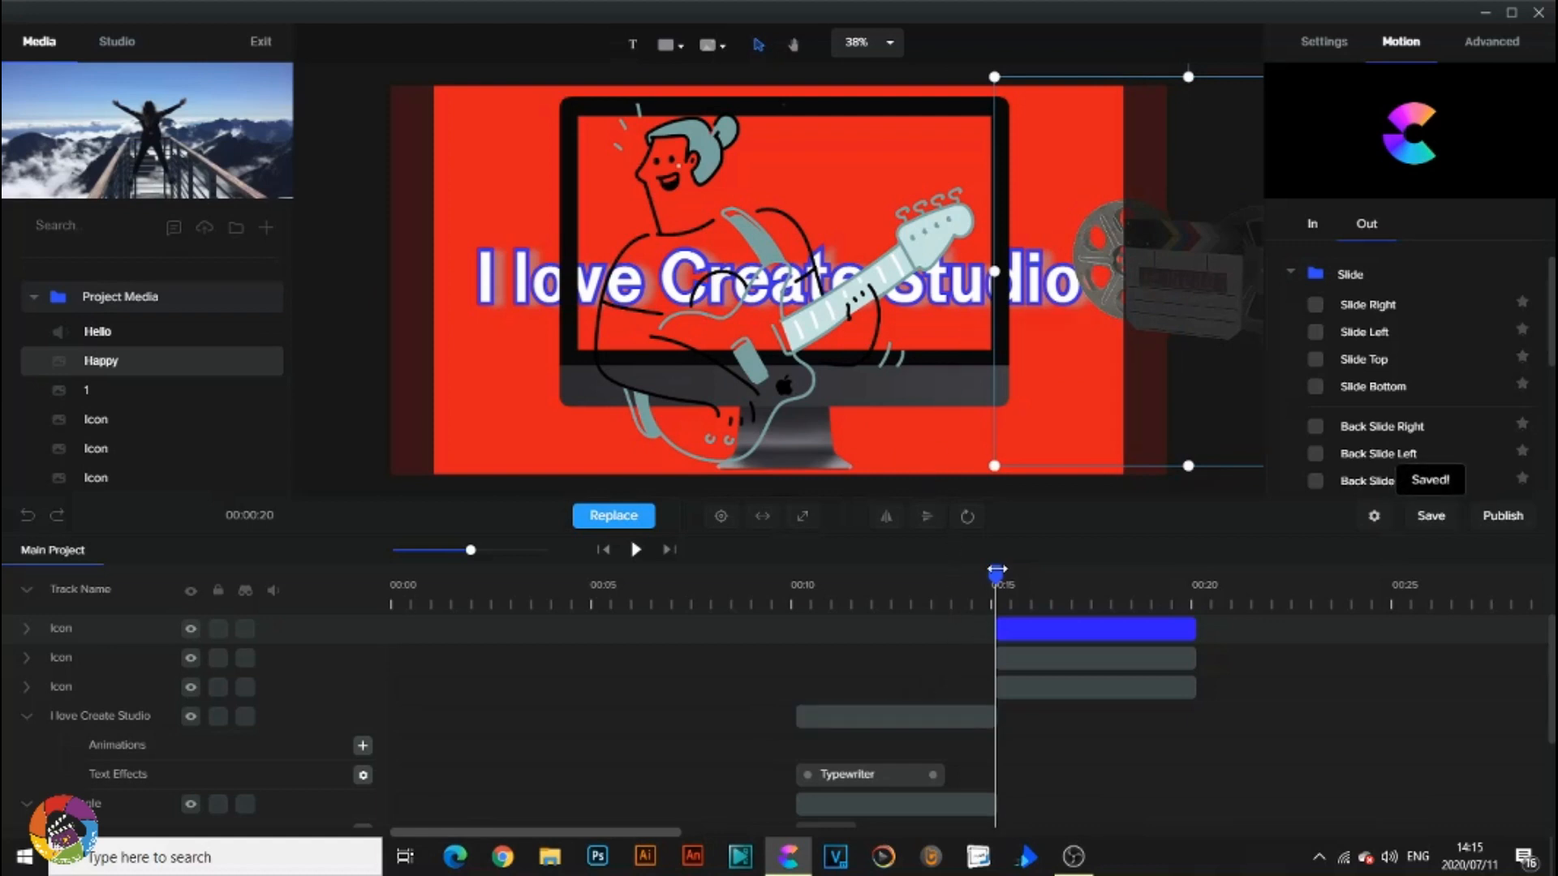
left_click_drag(996, 572, 1002, 573)
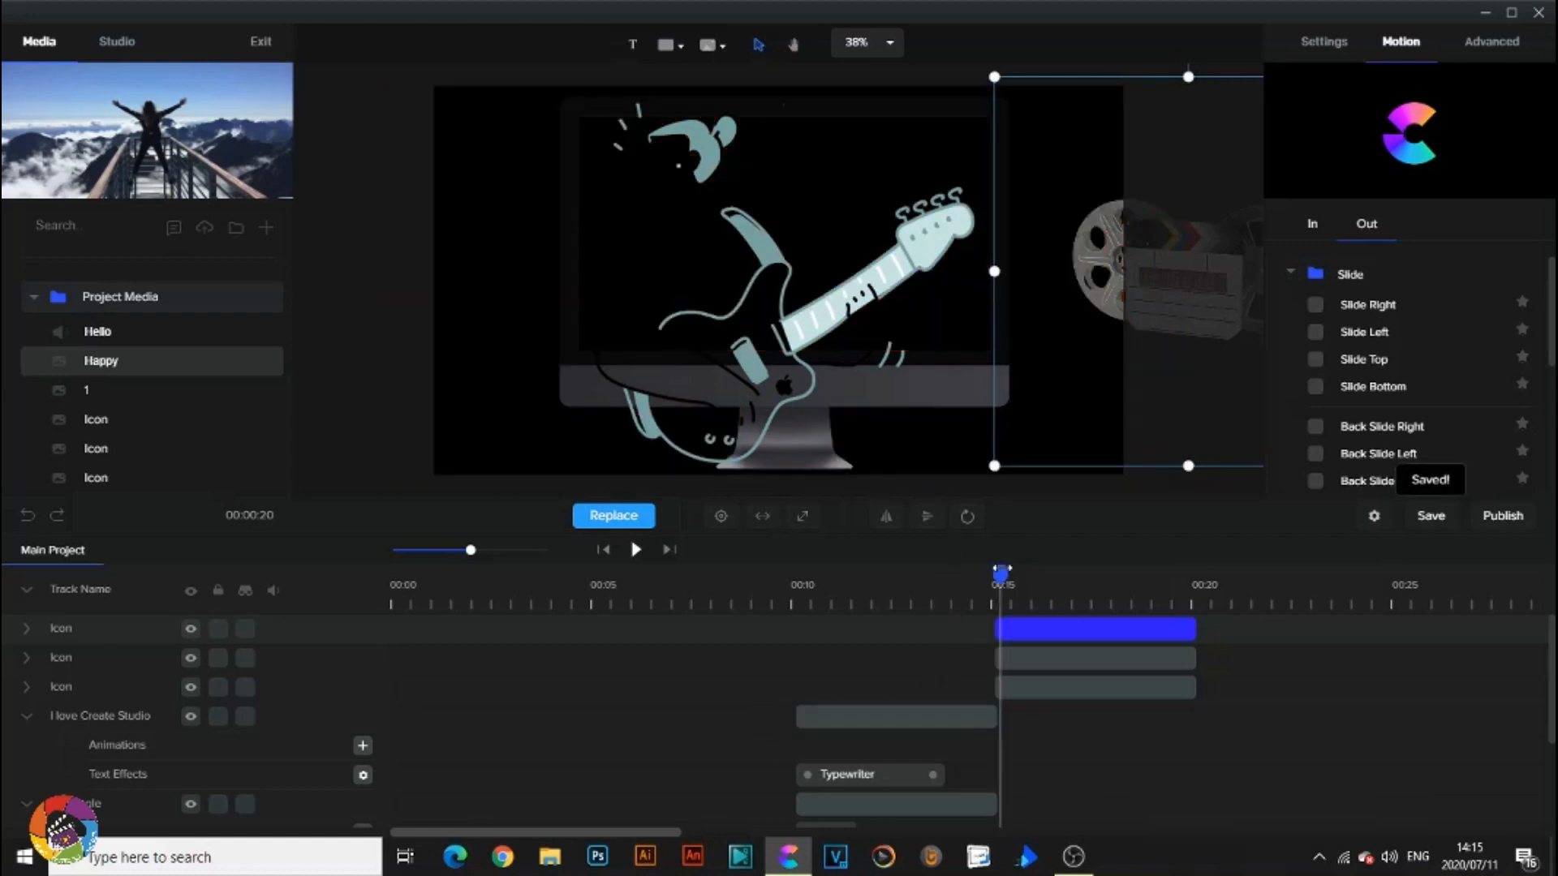
left_click(1042, 689)
mouse_move(1045, 688)
left_mouse_down()
mouse_move(1064, 689)
mouse_move(1047, 690)
left_mouse_up()
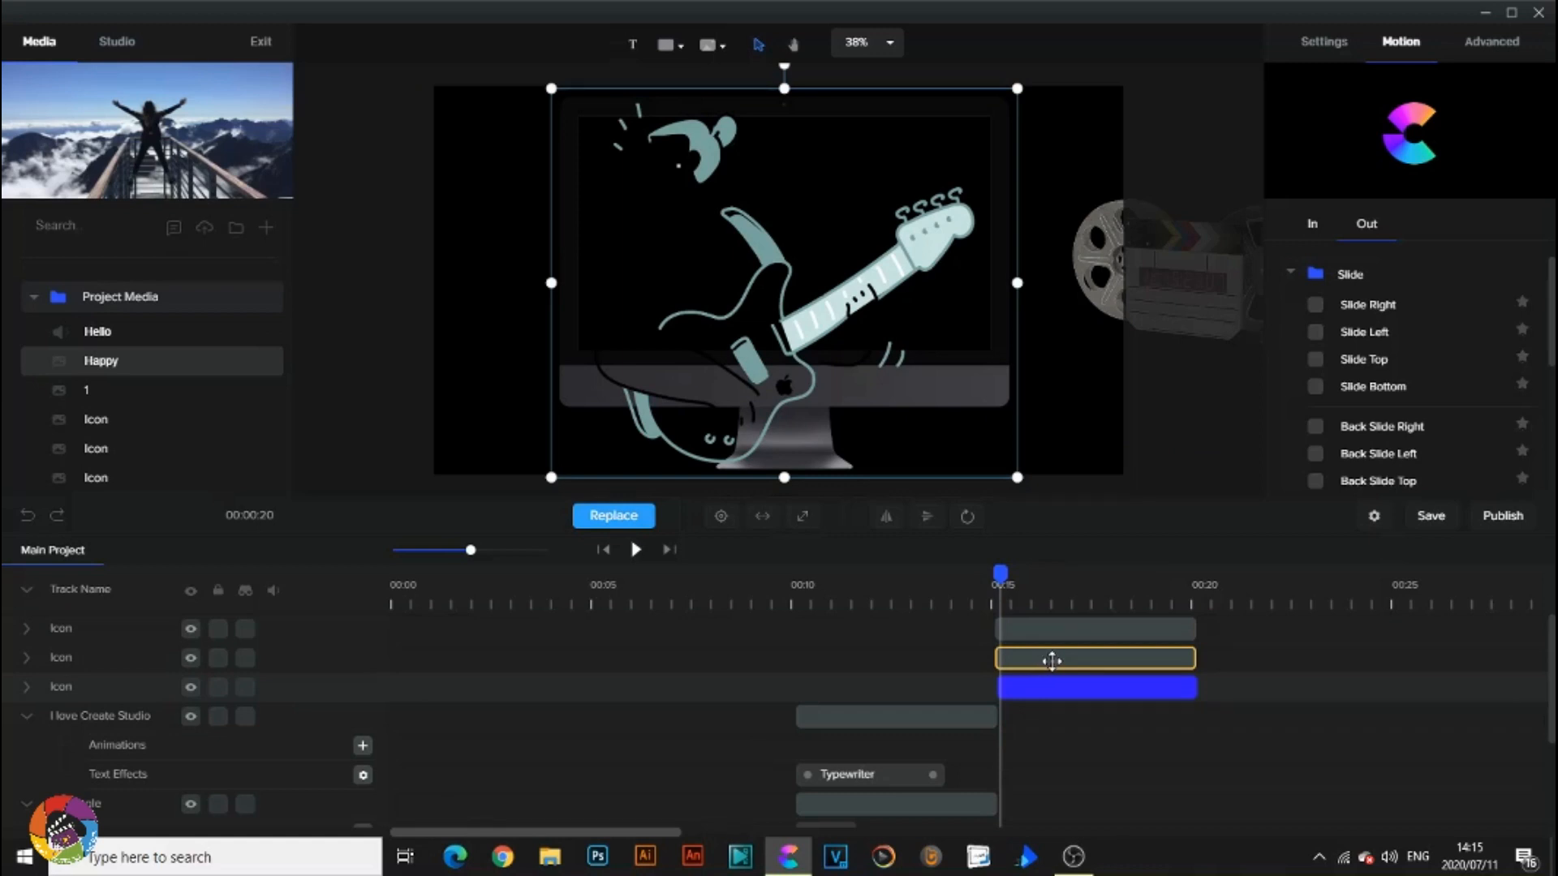
Shift the film reels clip along the timeline so it starts at 20 seconds.
left_click(1051, 661)
left_click_drag(1052, 662, 1061, 661)
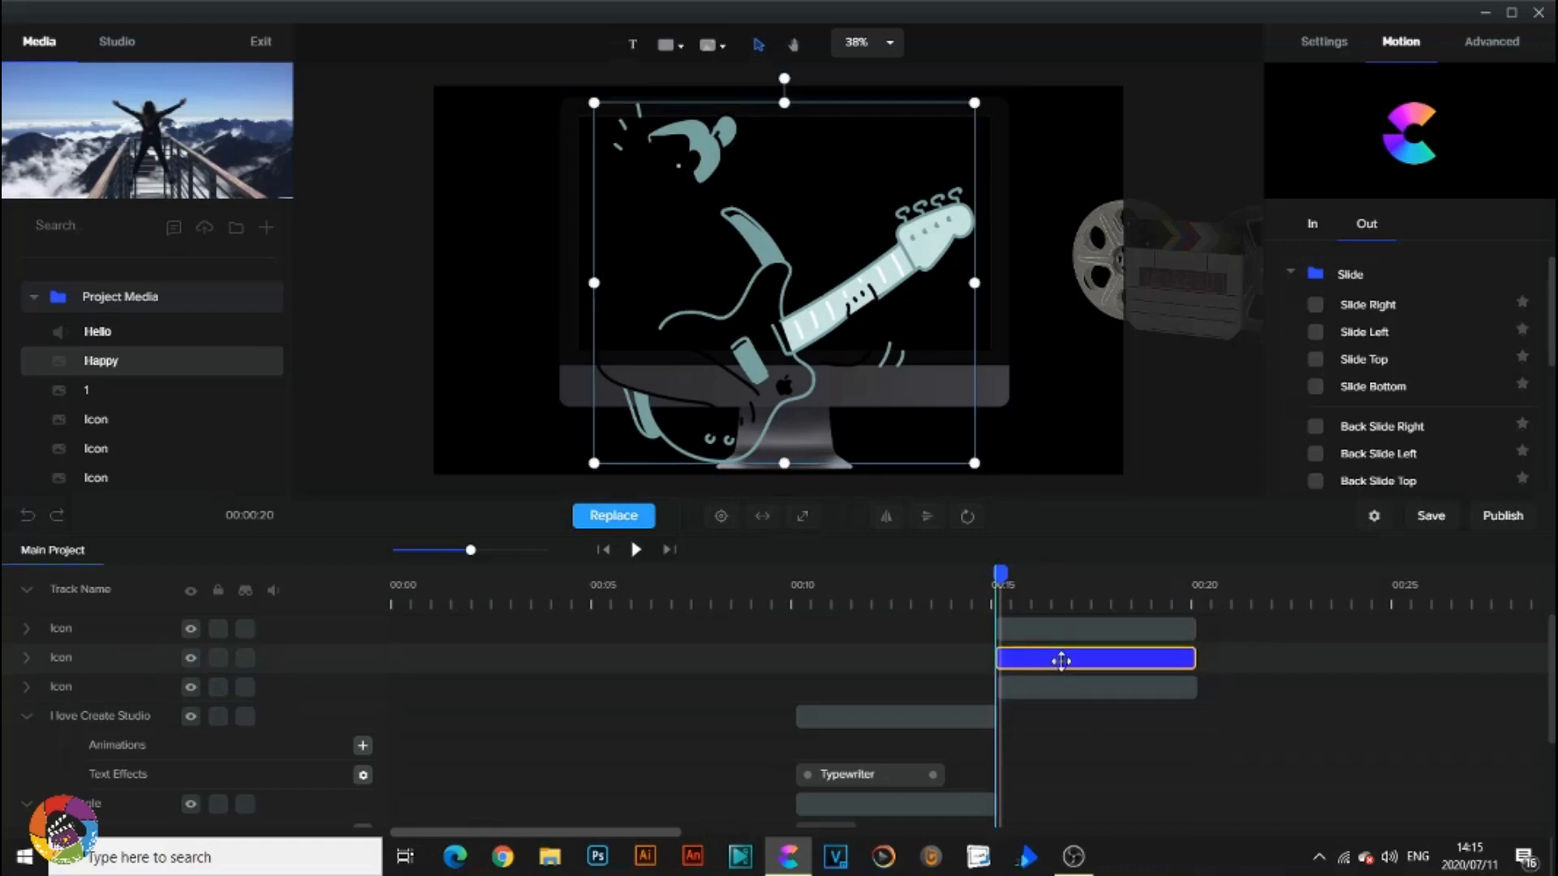
left_click(1066, 630)
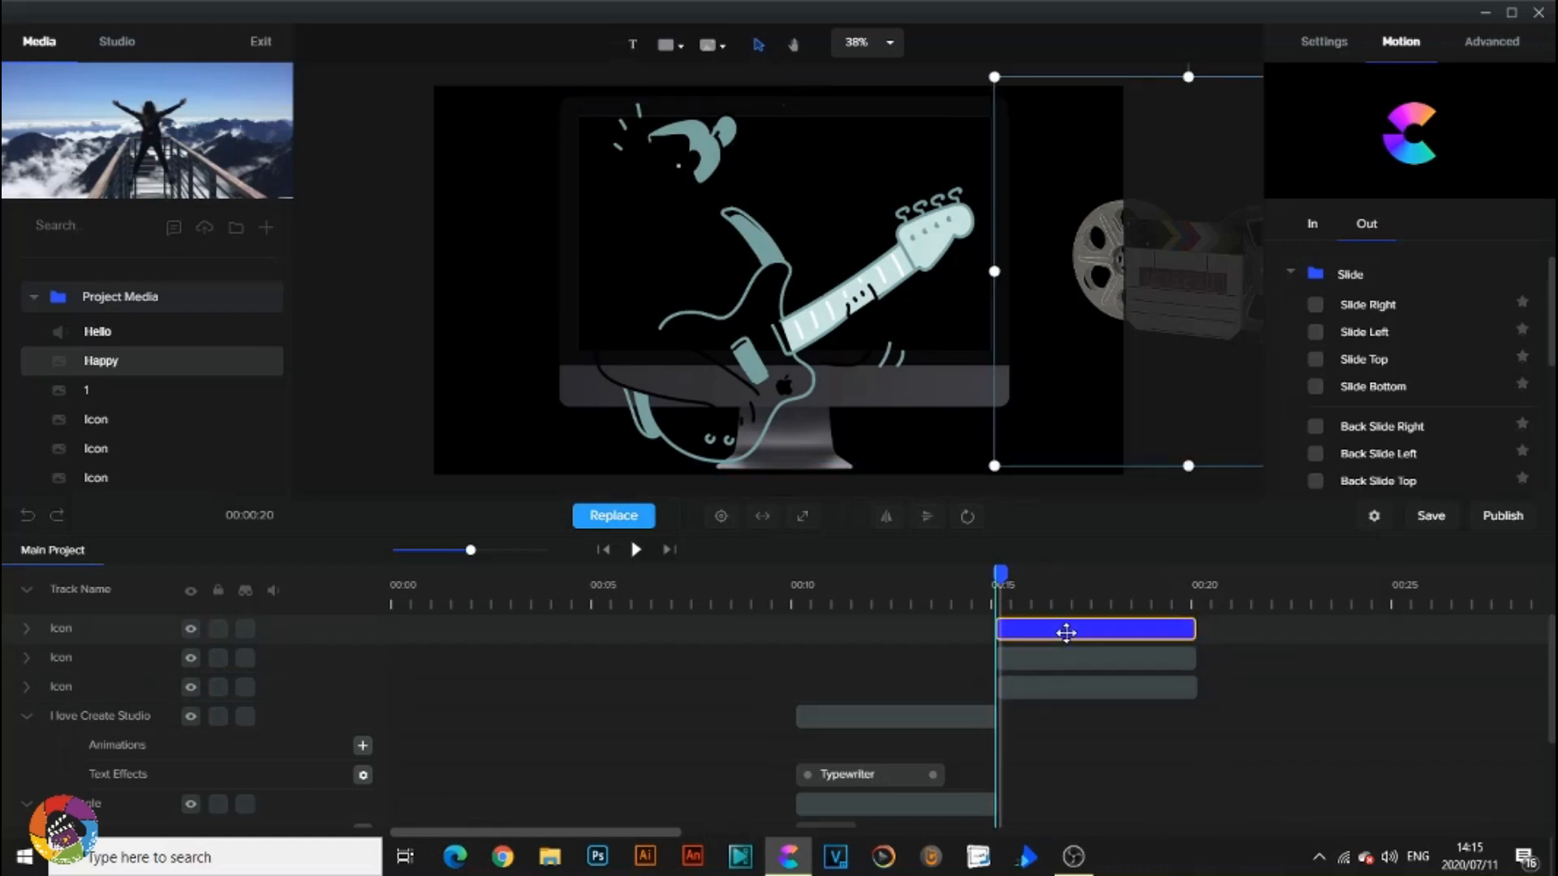
left_click_drag(1069, 633, 1249, 630)
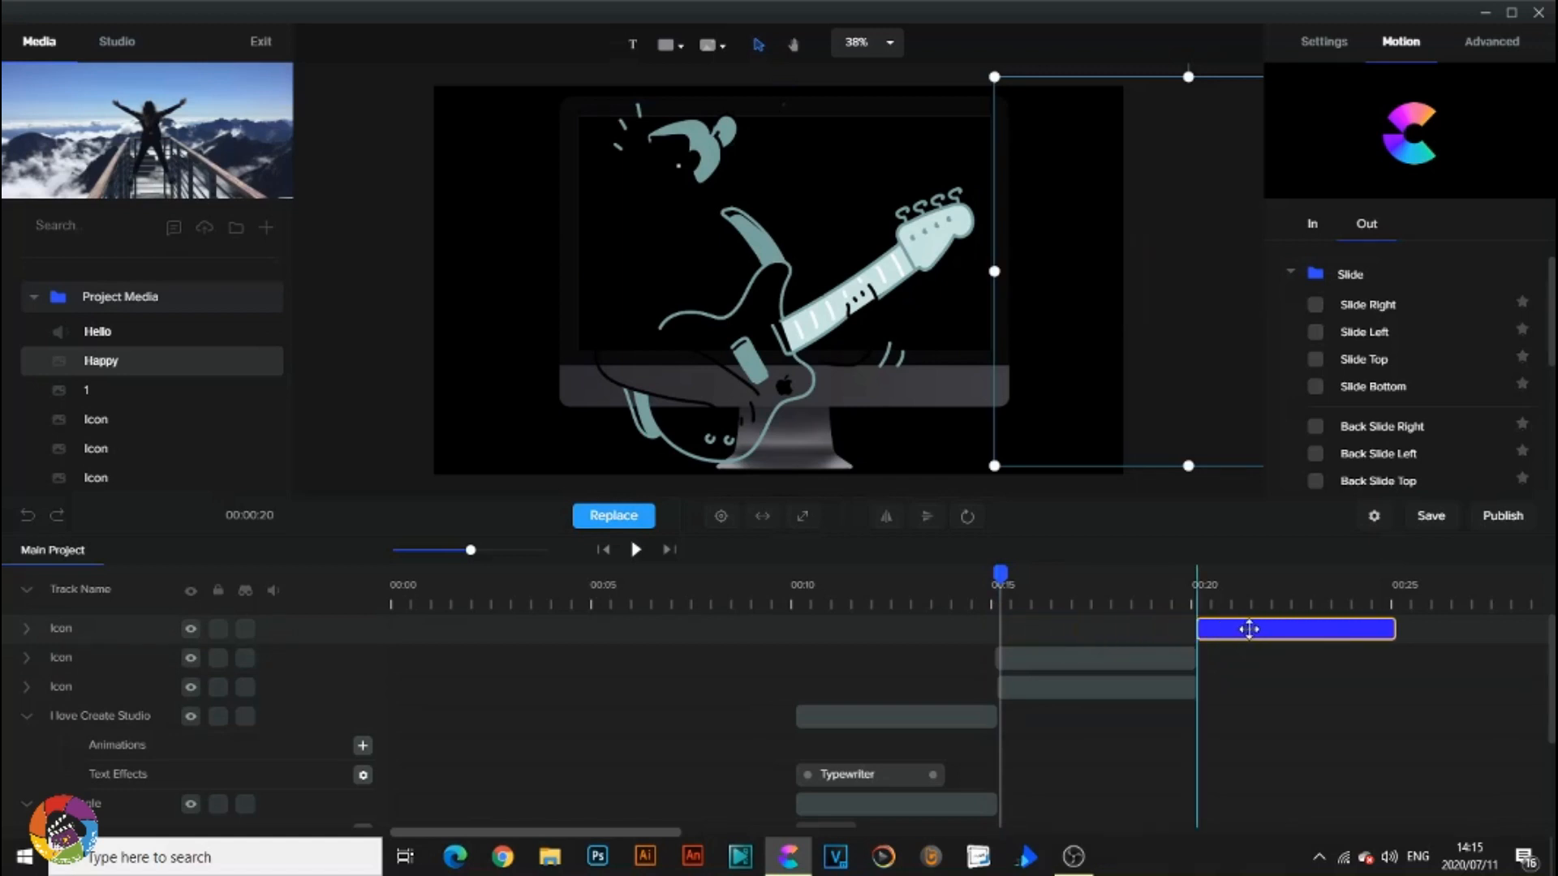
left_click(1087, 659)
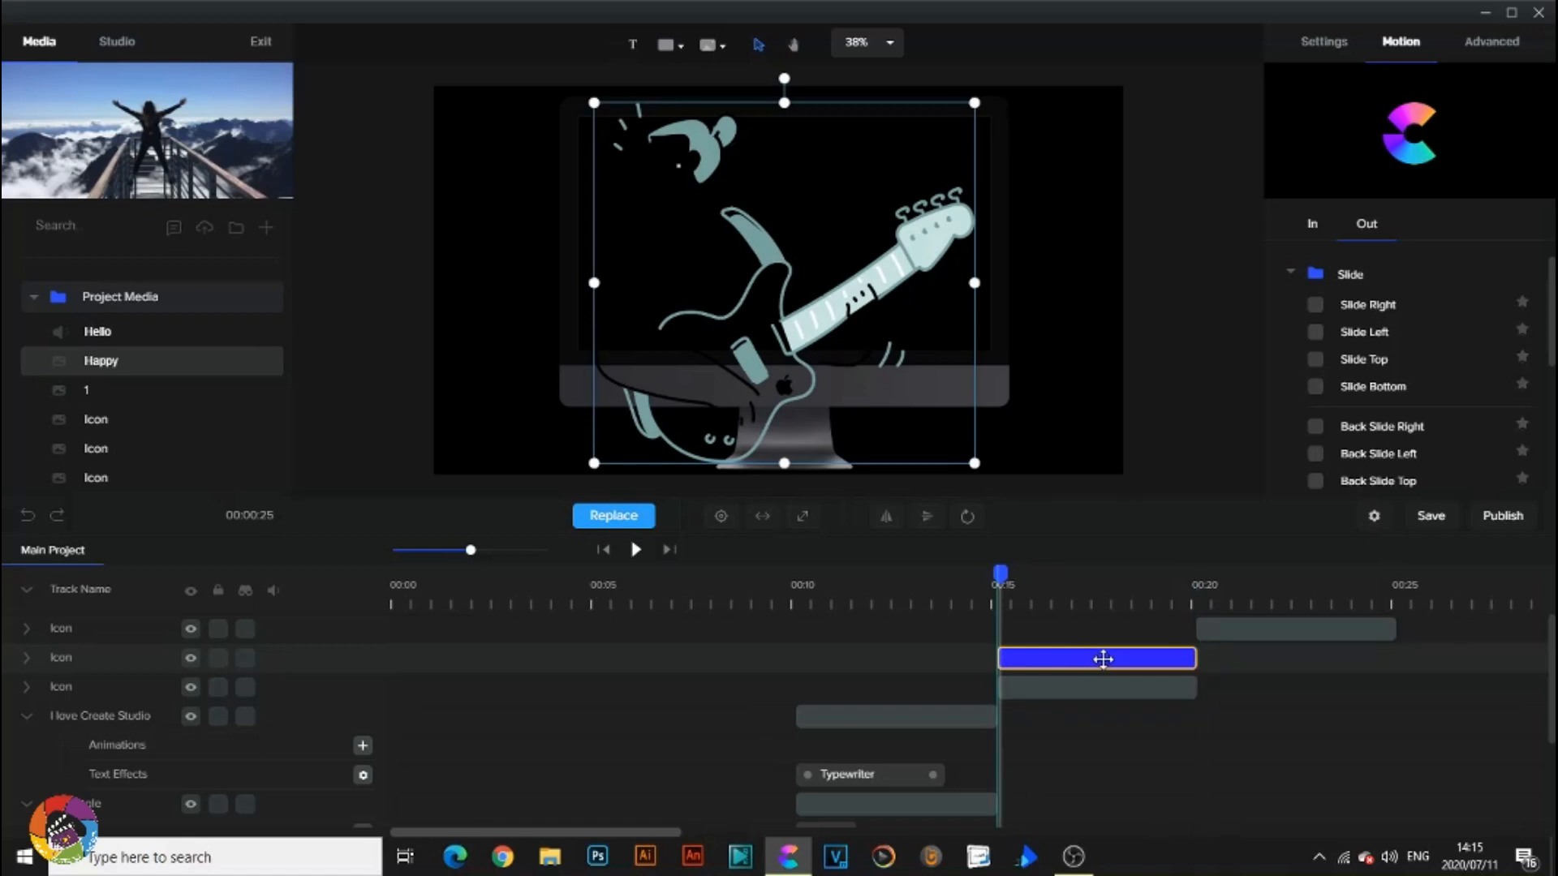
Extend the red rectangle's clip to end at 20 seconds and move the guitar player's clip to start there.
scroll(892, 746, "down", 1)
scroll(888, 748, "down", 1)
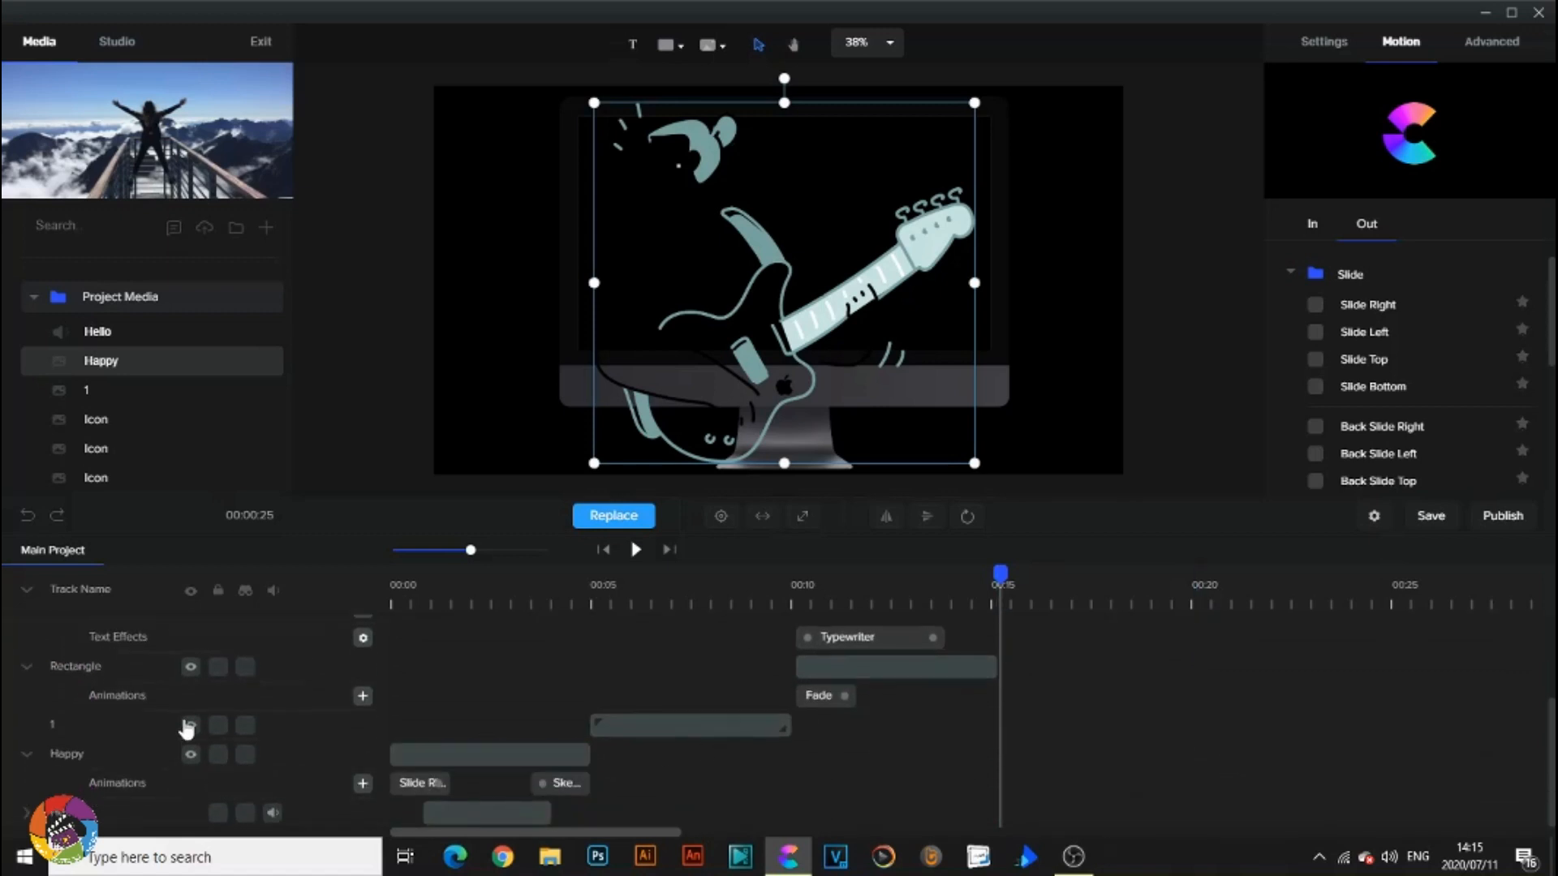
left_click(945, 670)
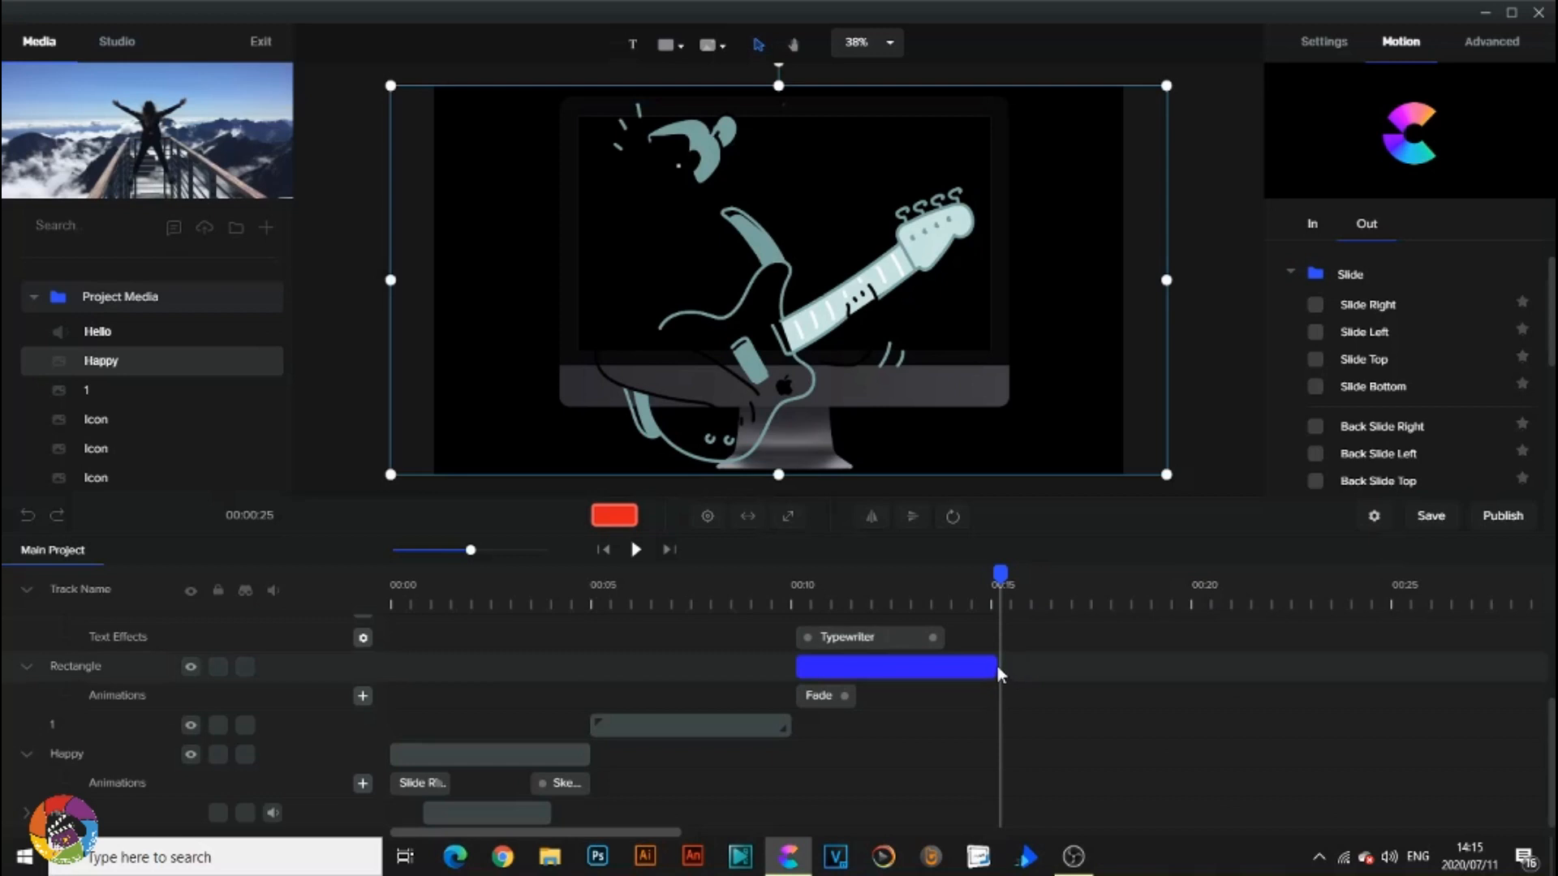
left_click_drag(997, 664, 1206, 660)
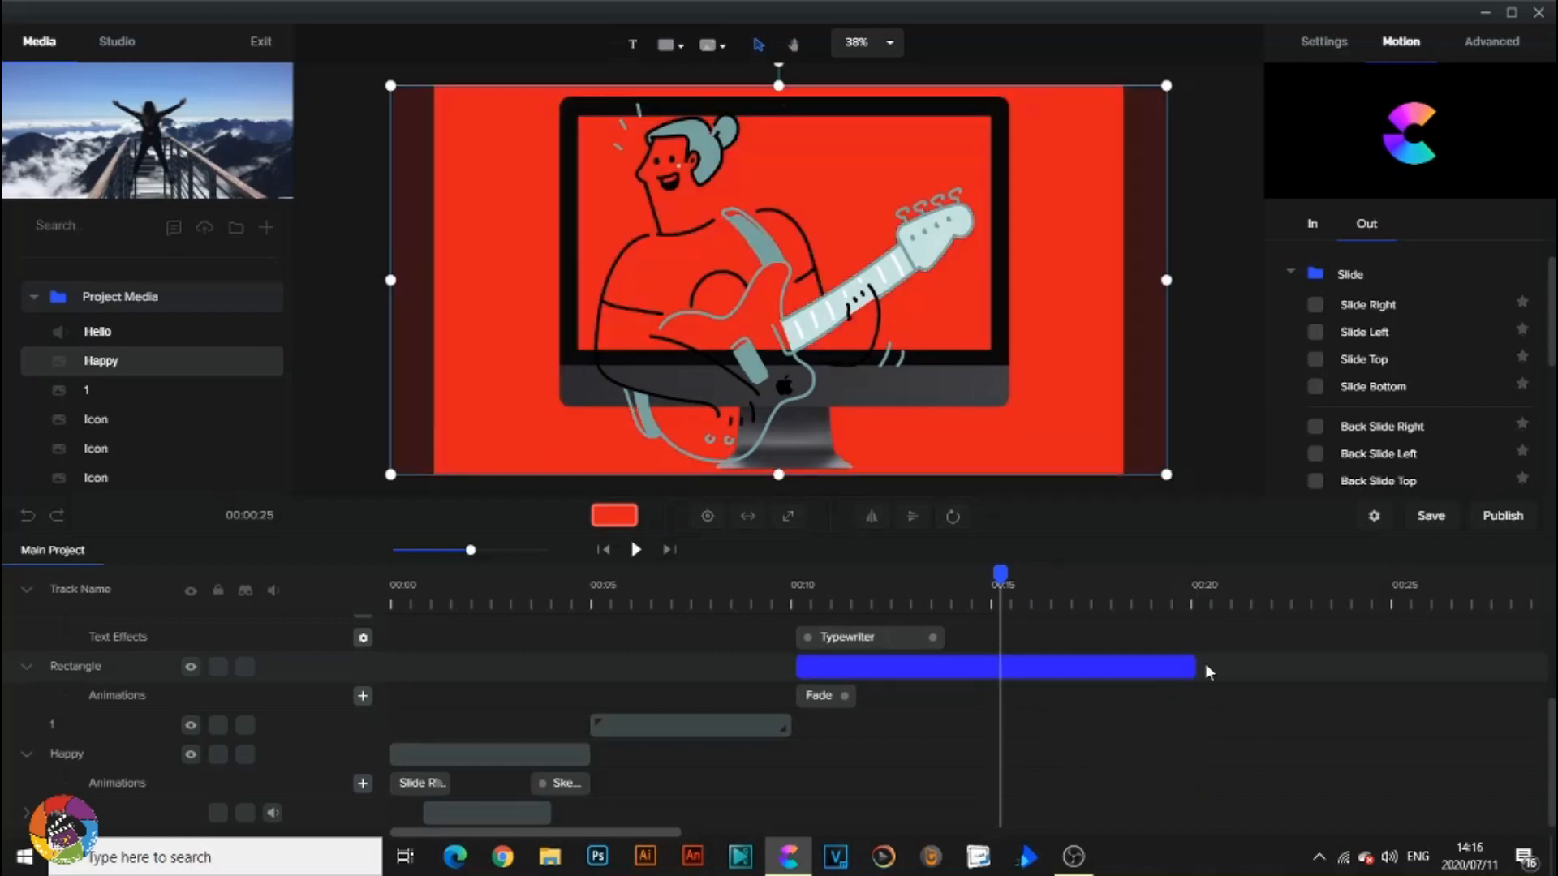
scroll(1208, 671, "up", 2)
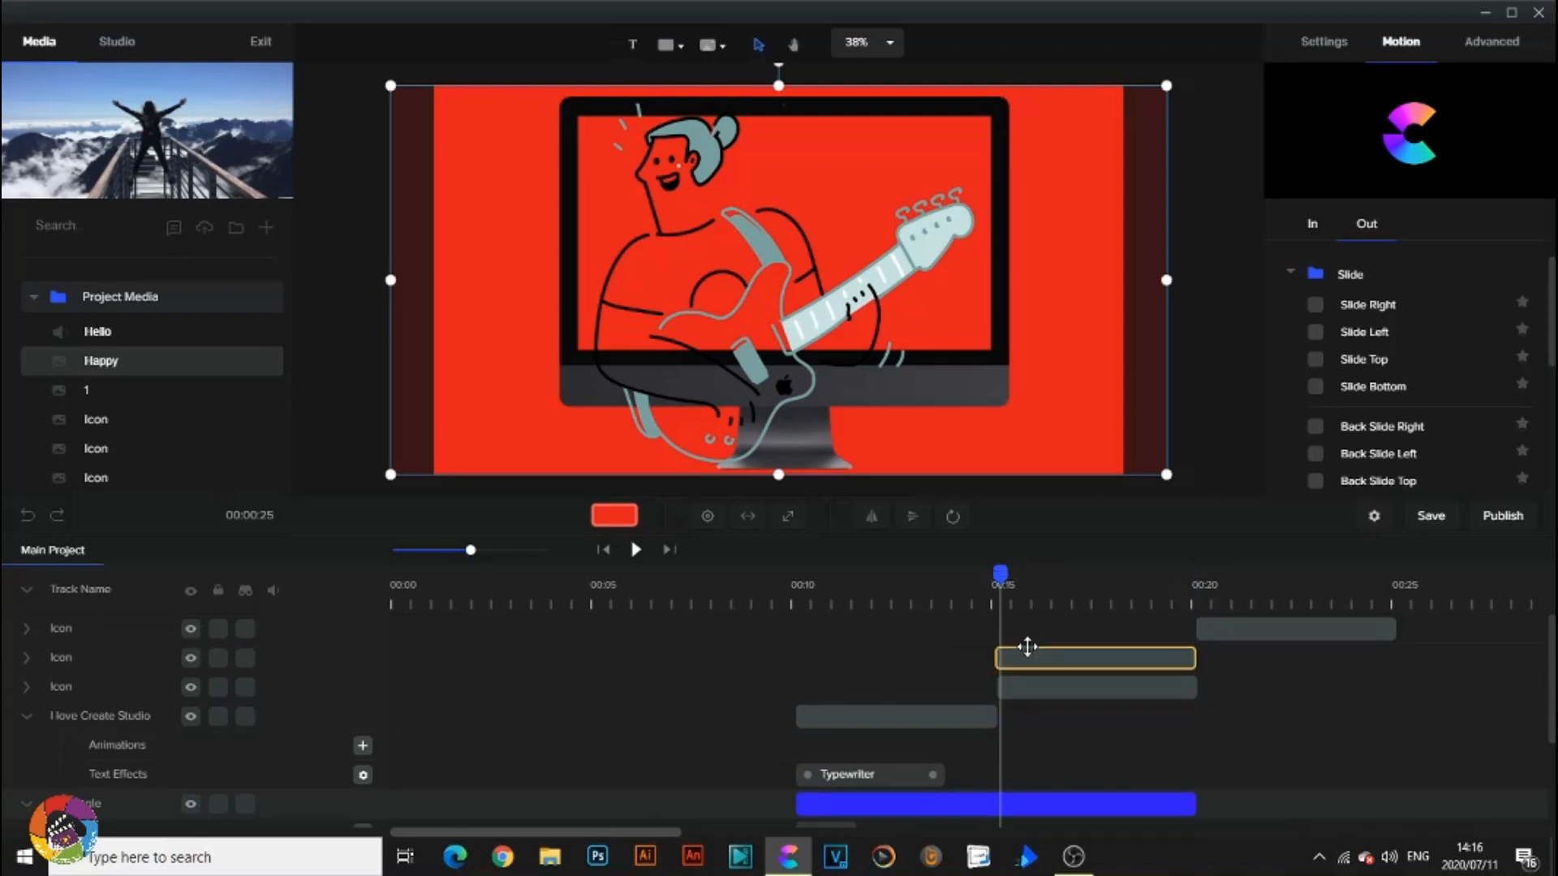
left_click_drag(1039, 658, 1230, 655)
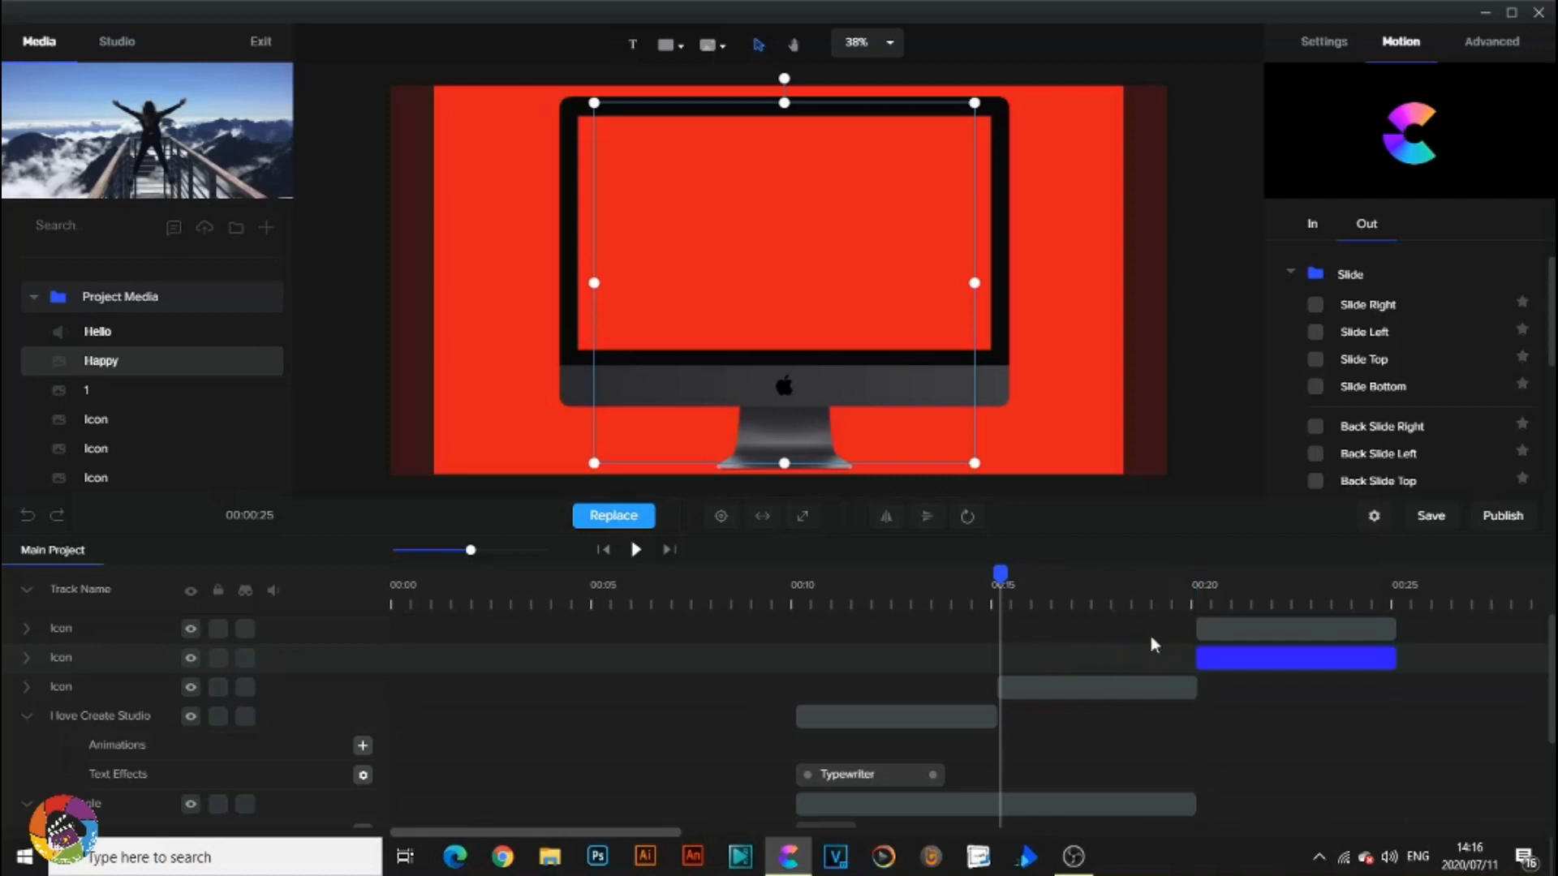
Rename the computer monitor's track as Screen.
left_click(1023, 686)
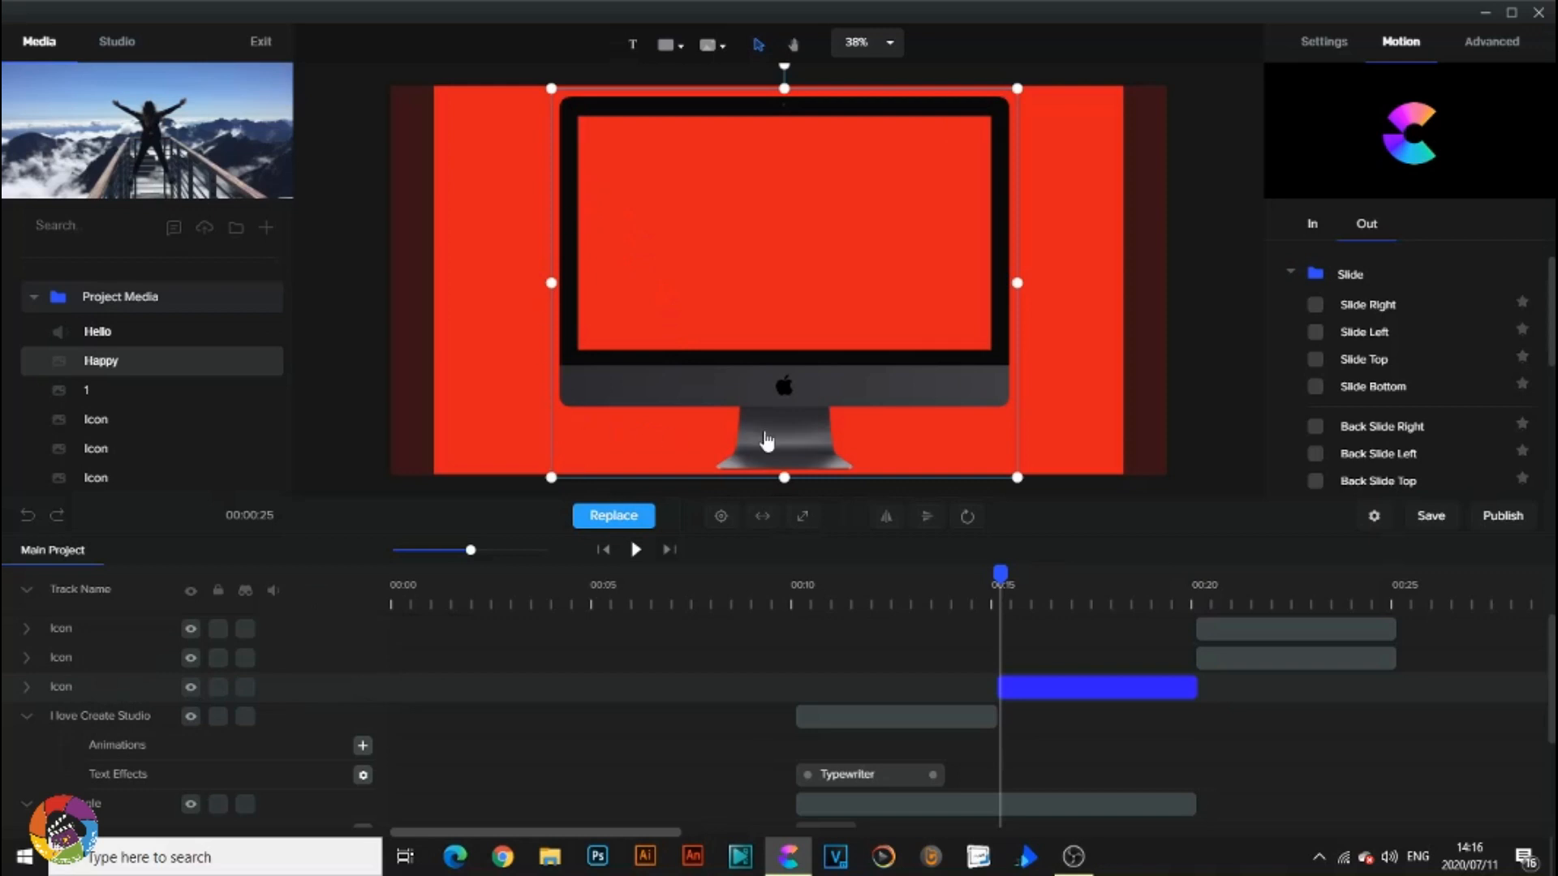
left_click(77, 686)
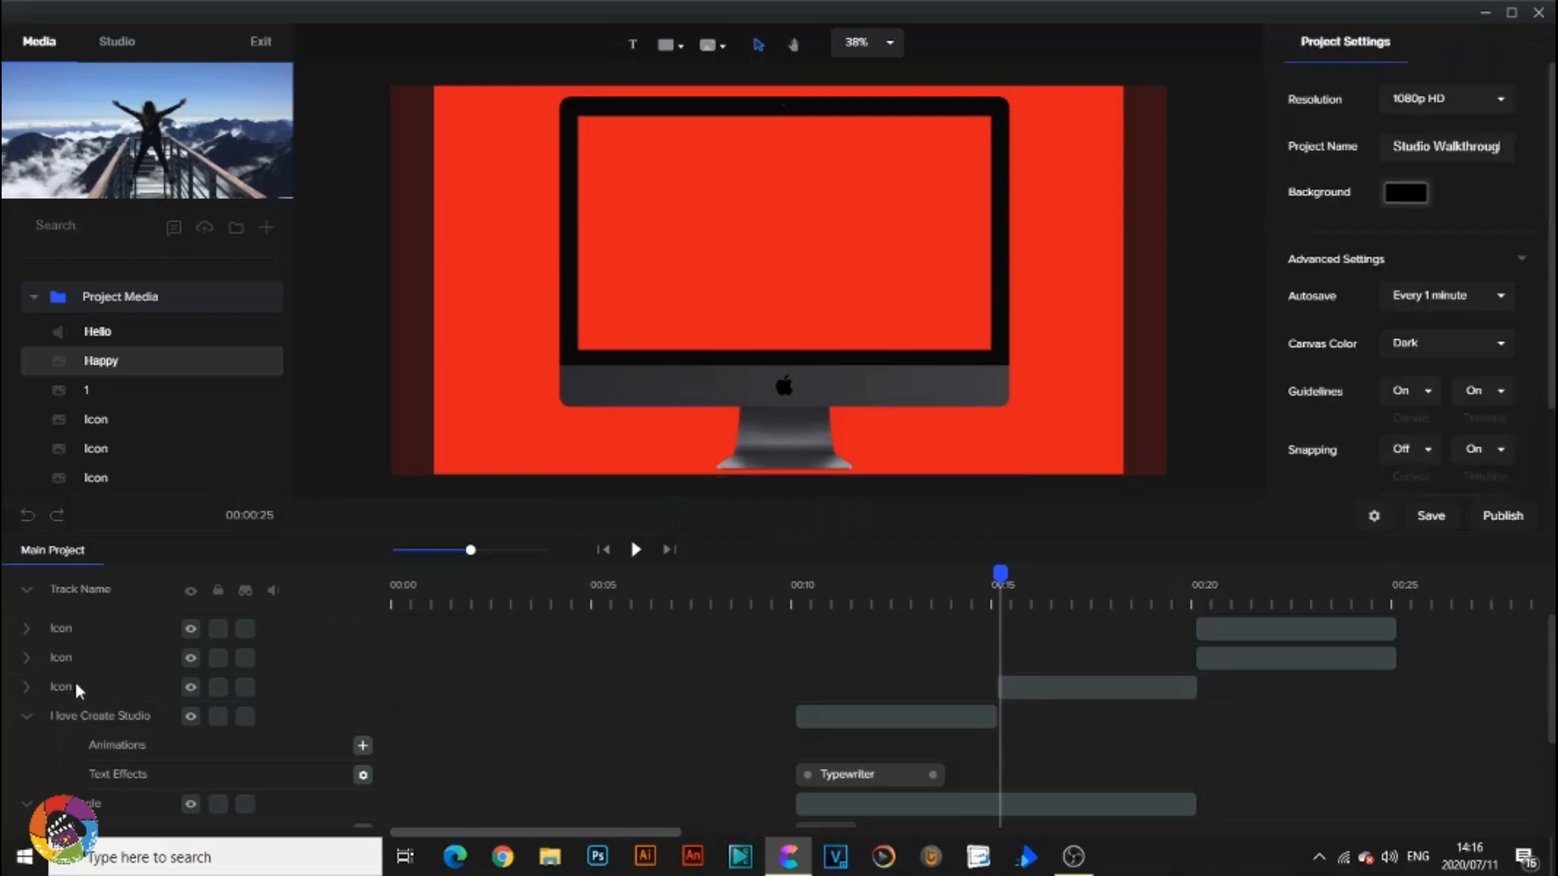
double_click(71, 686)
type("Scree")
left_click(100, 662)
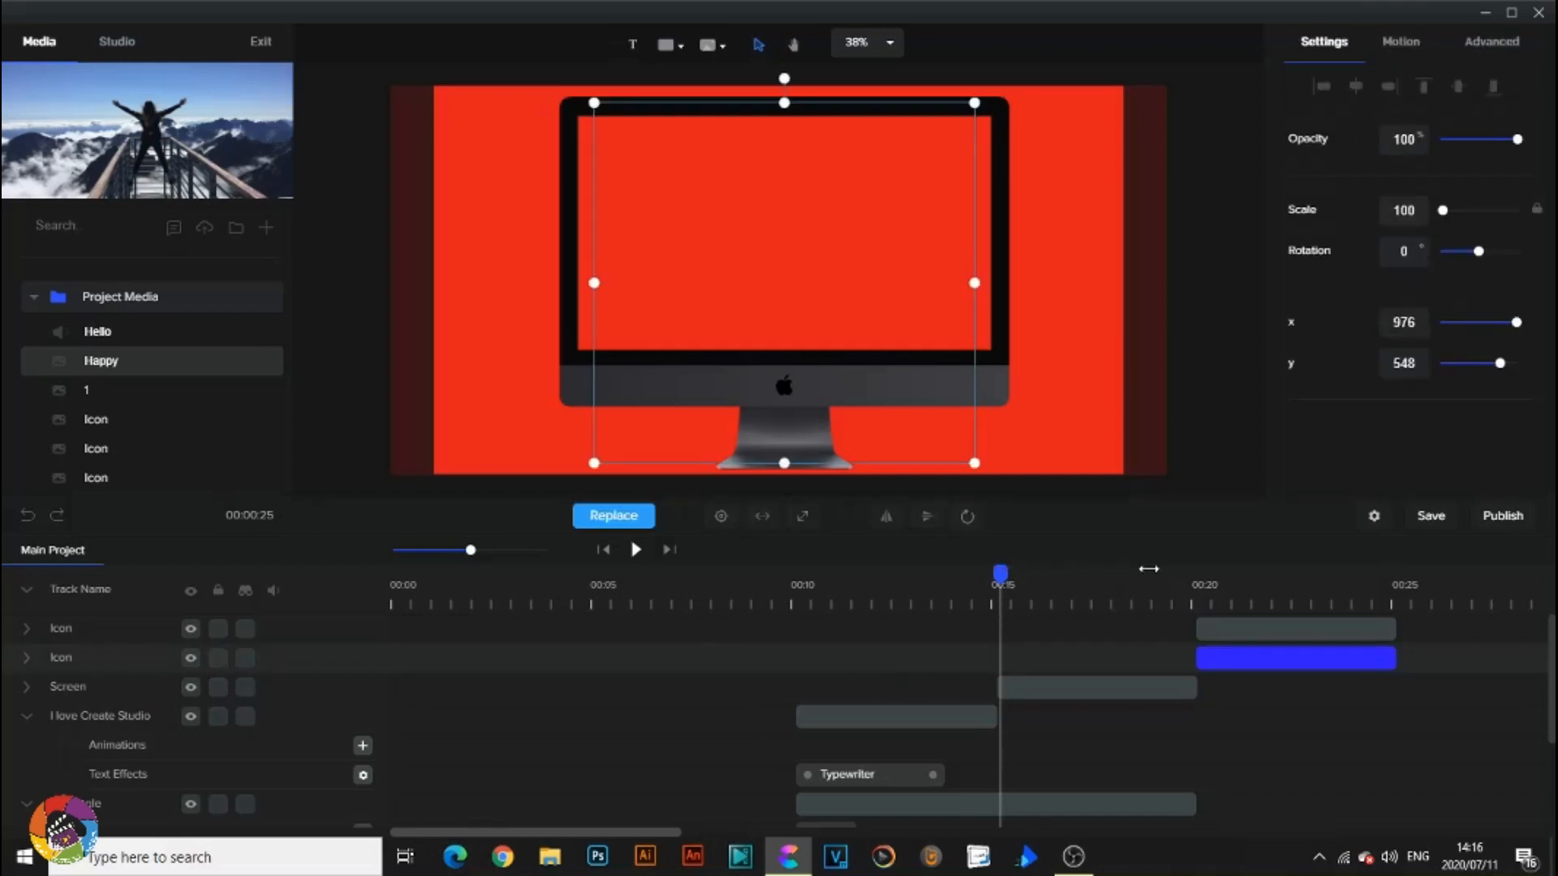
Rename the guitar player's track as Guitar and save the project.
left_click_drag(1192, 590, 1258, 585)
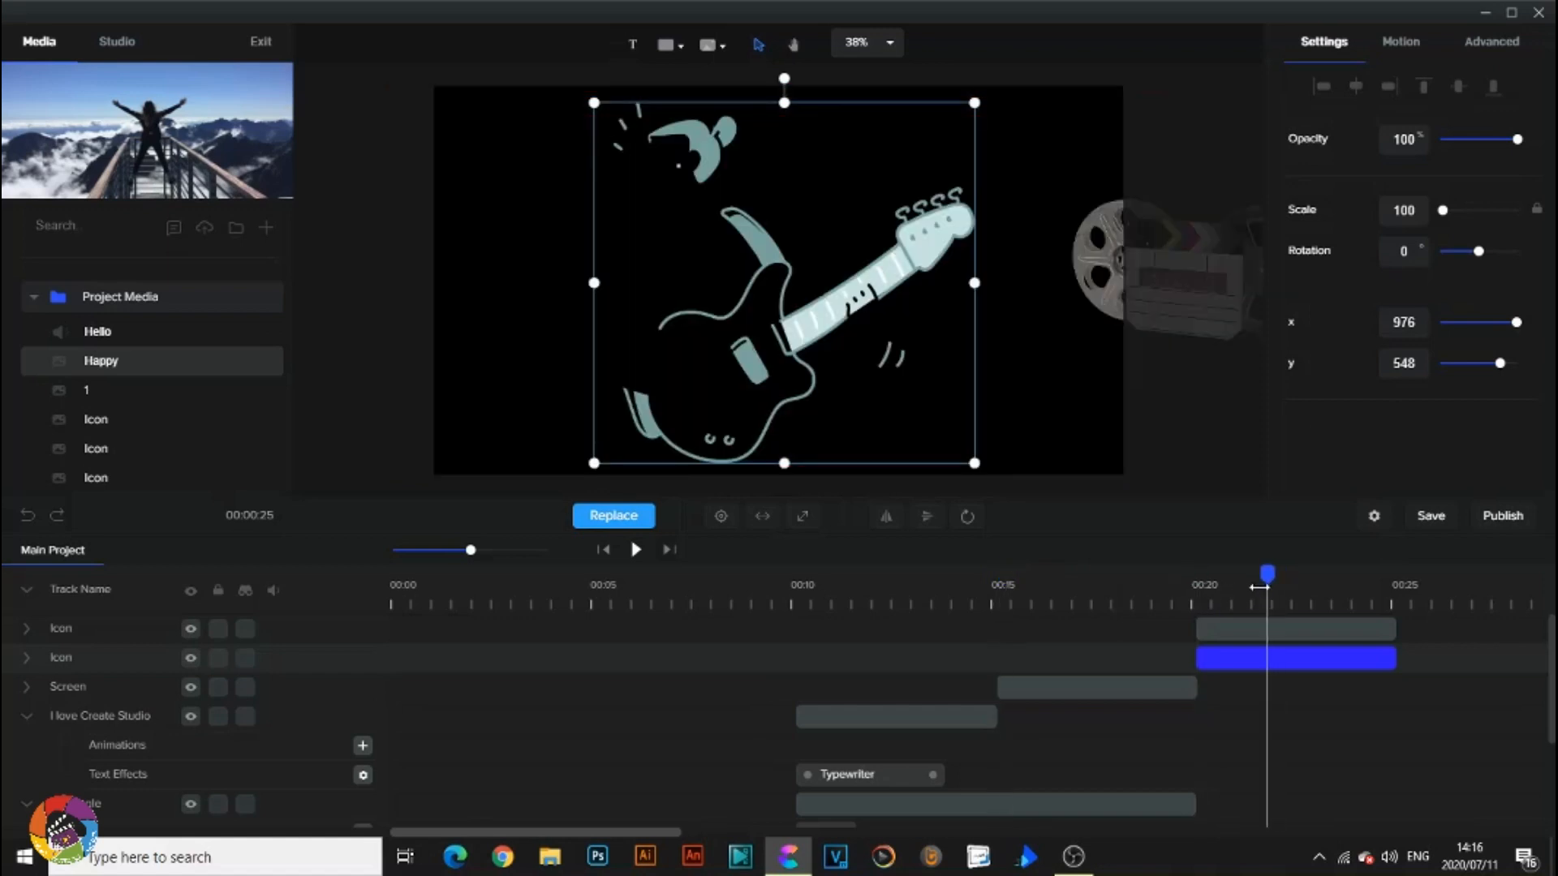
double_click(61, 659)
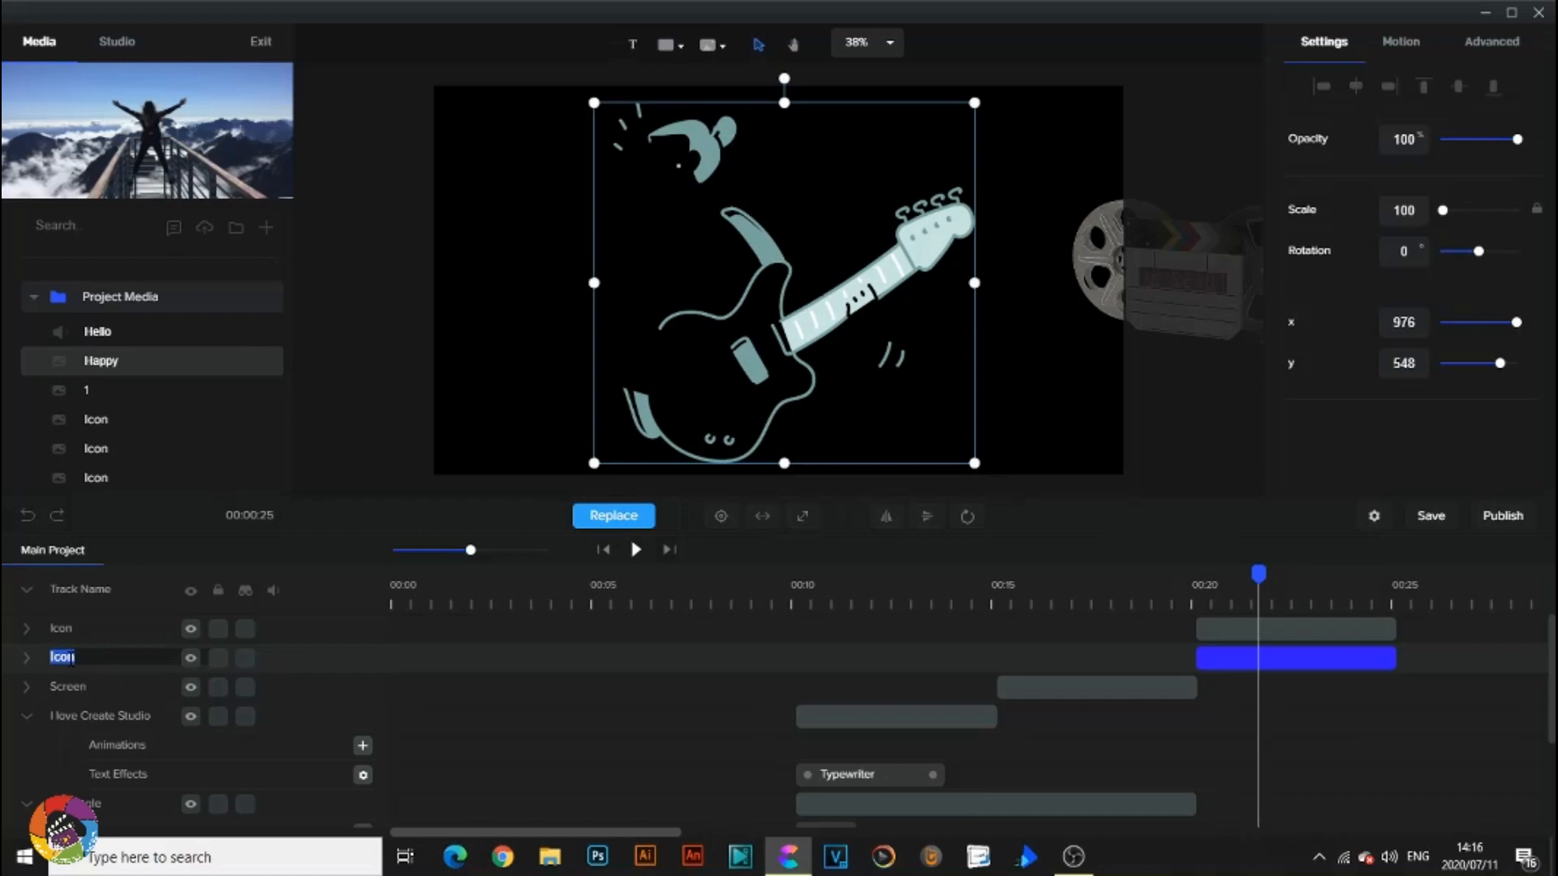
type("Guitar")
key("ctrl+s")
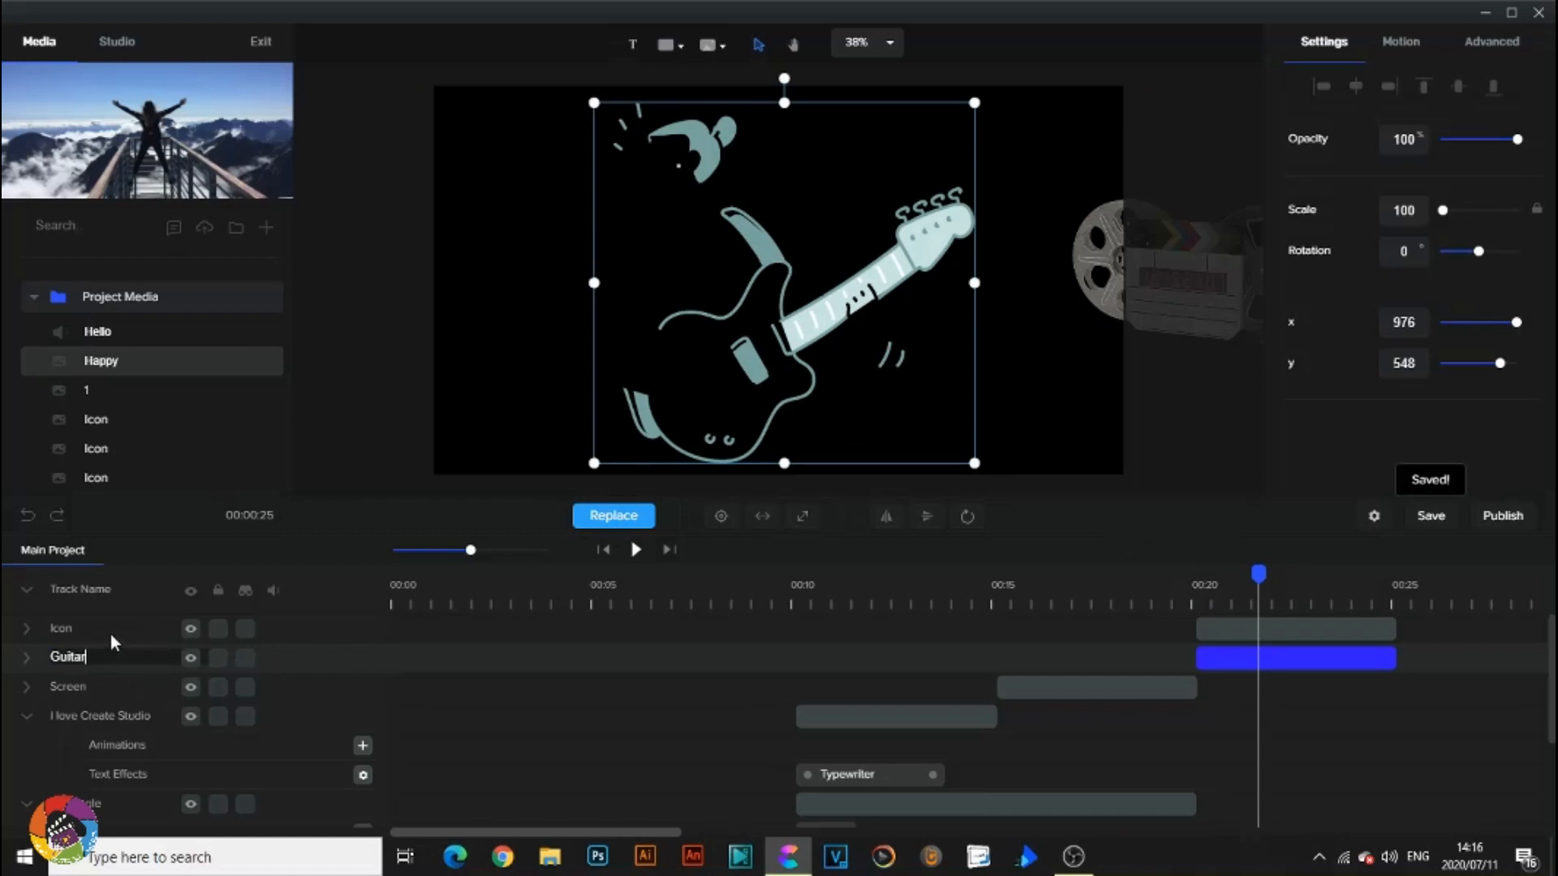
Rename the film reels graphic's track as Reel.
left_click(1227, 626)
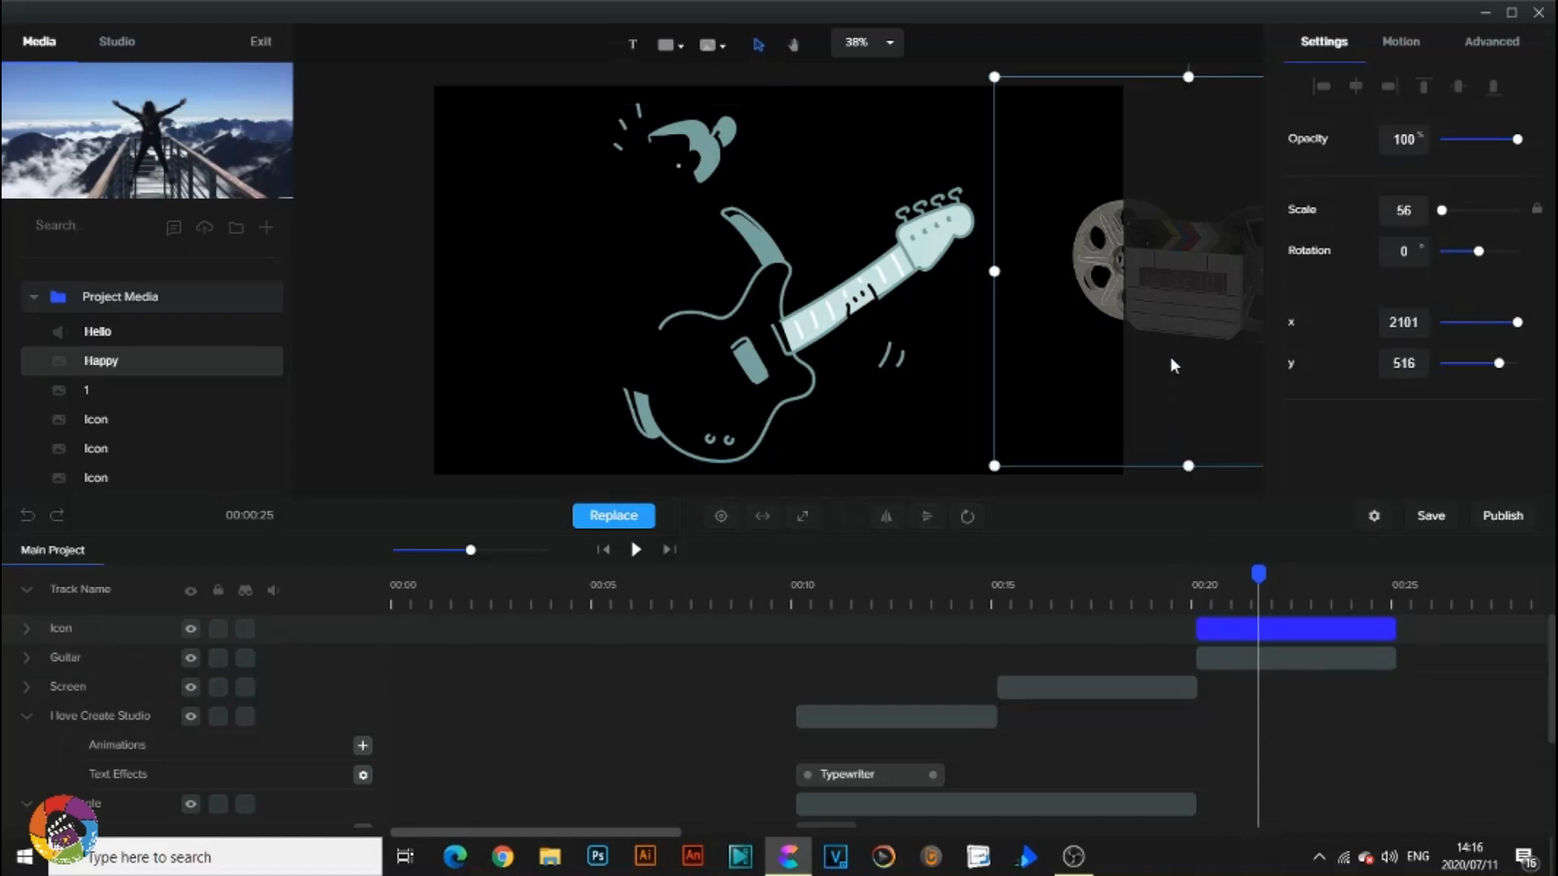
double_click(60, 632)
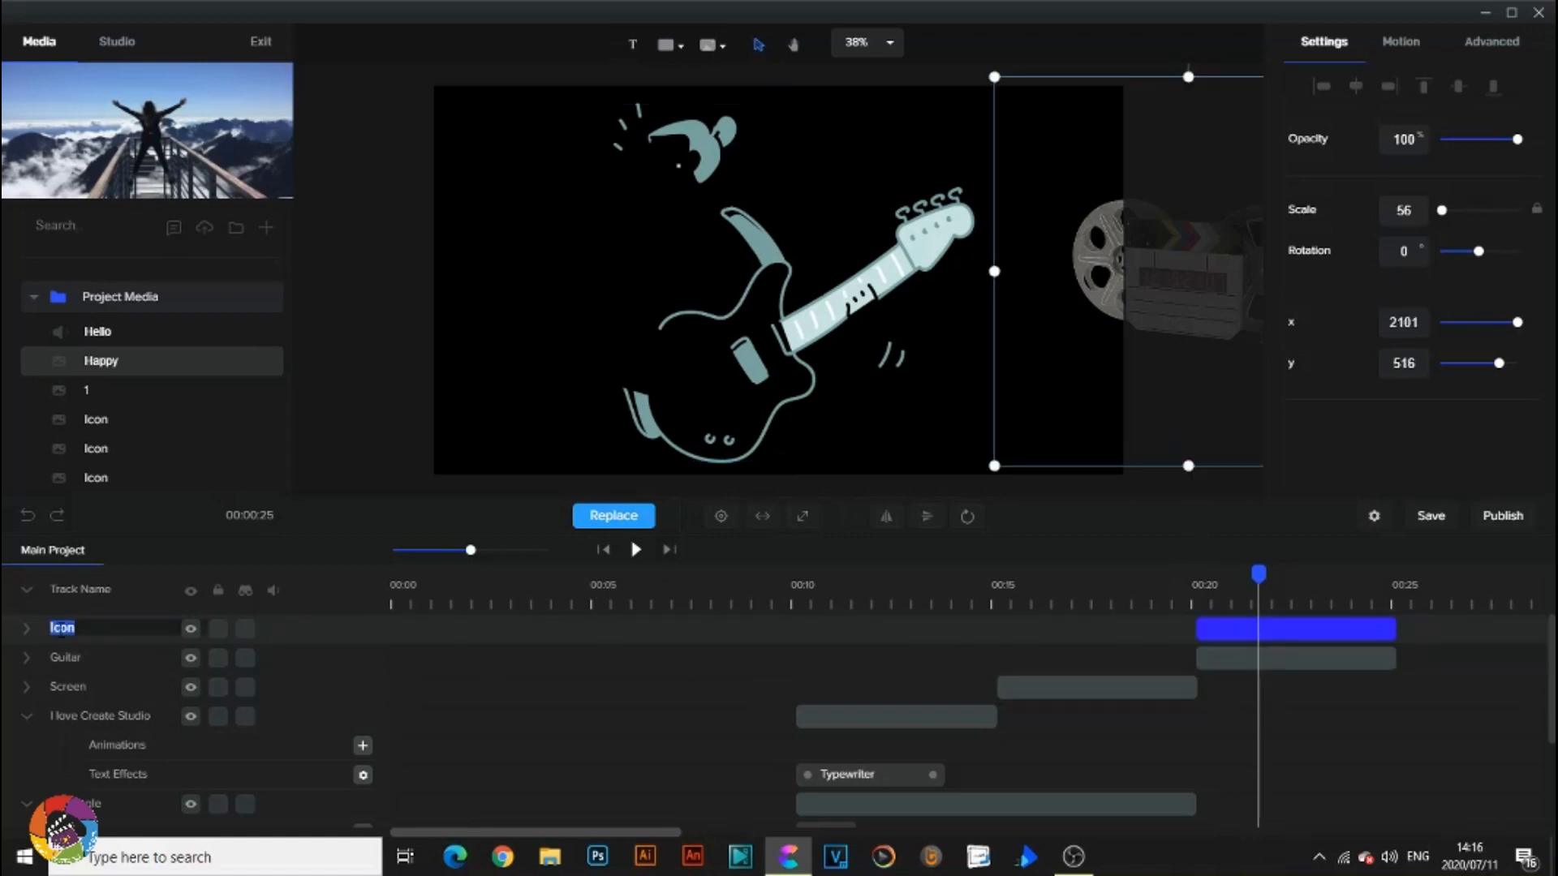
type("Reel")
Return the playhead to about 15 seconds and import "Create Studio video" from the Create Studio review folder into the project media.
left_click_drag(1259, 574, 1005, 586)
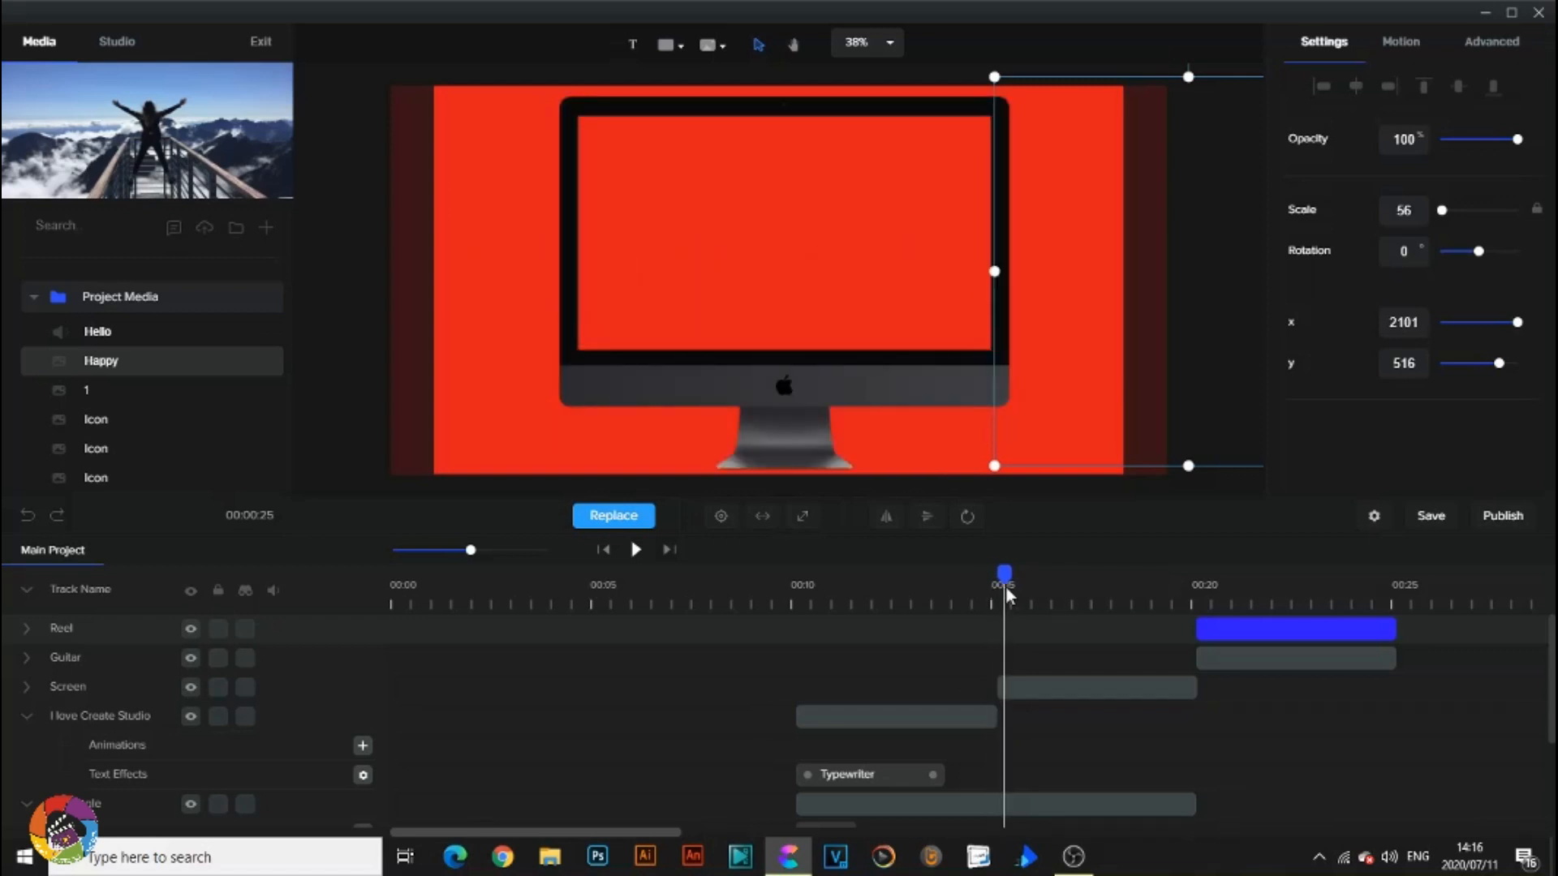
left_click(265, 227)
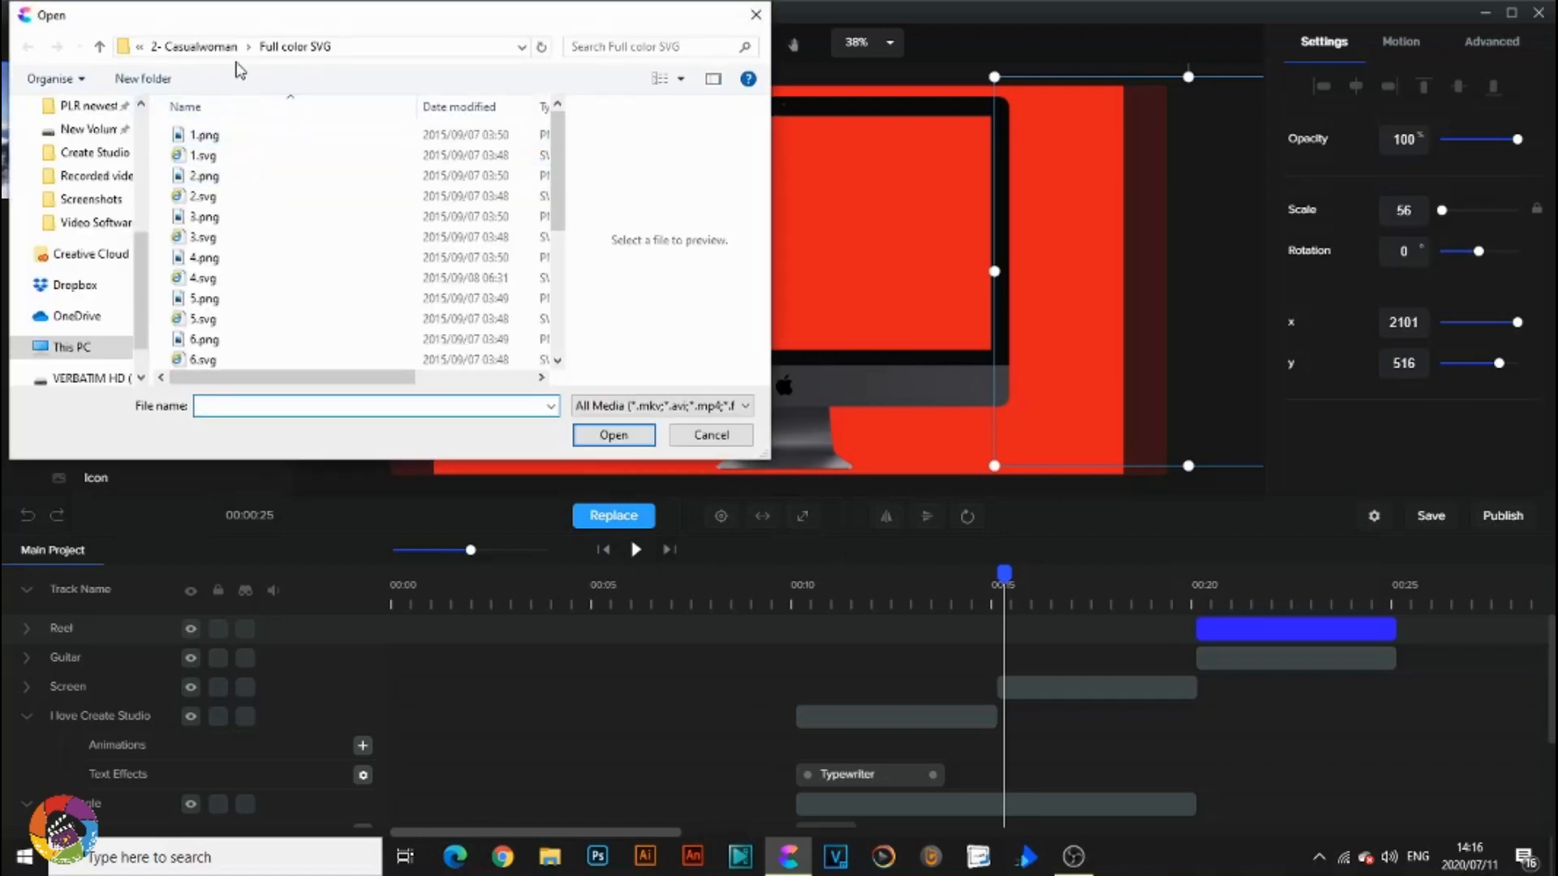
left_click(101, 223)
double_click(345, 163)
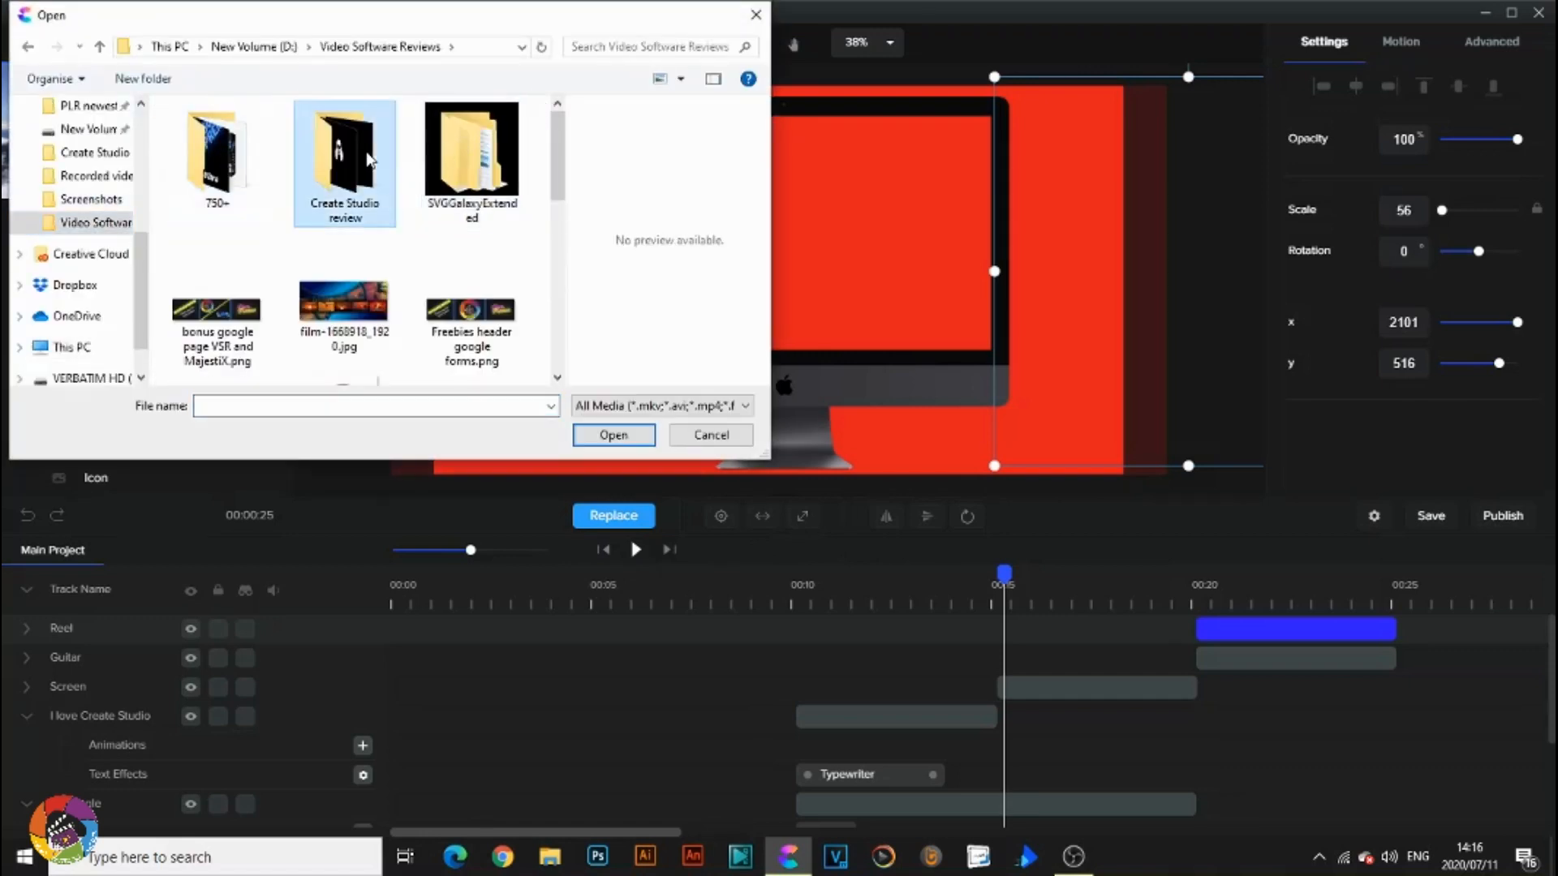
left_click(230, 309)
double_click(229, 309)
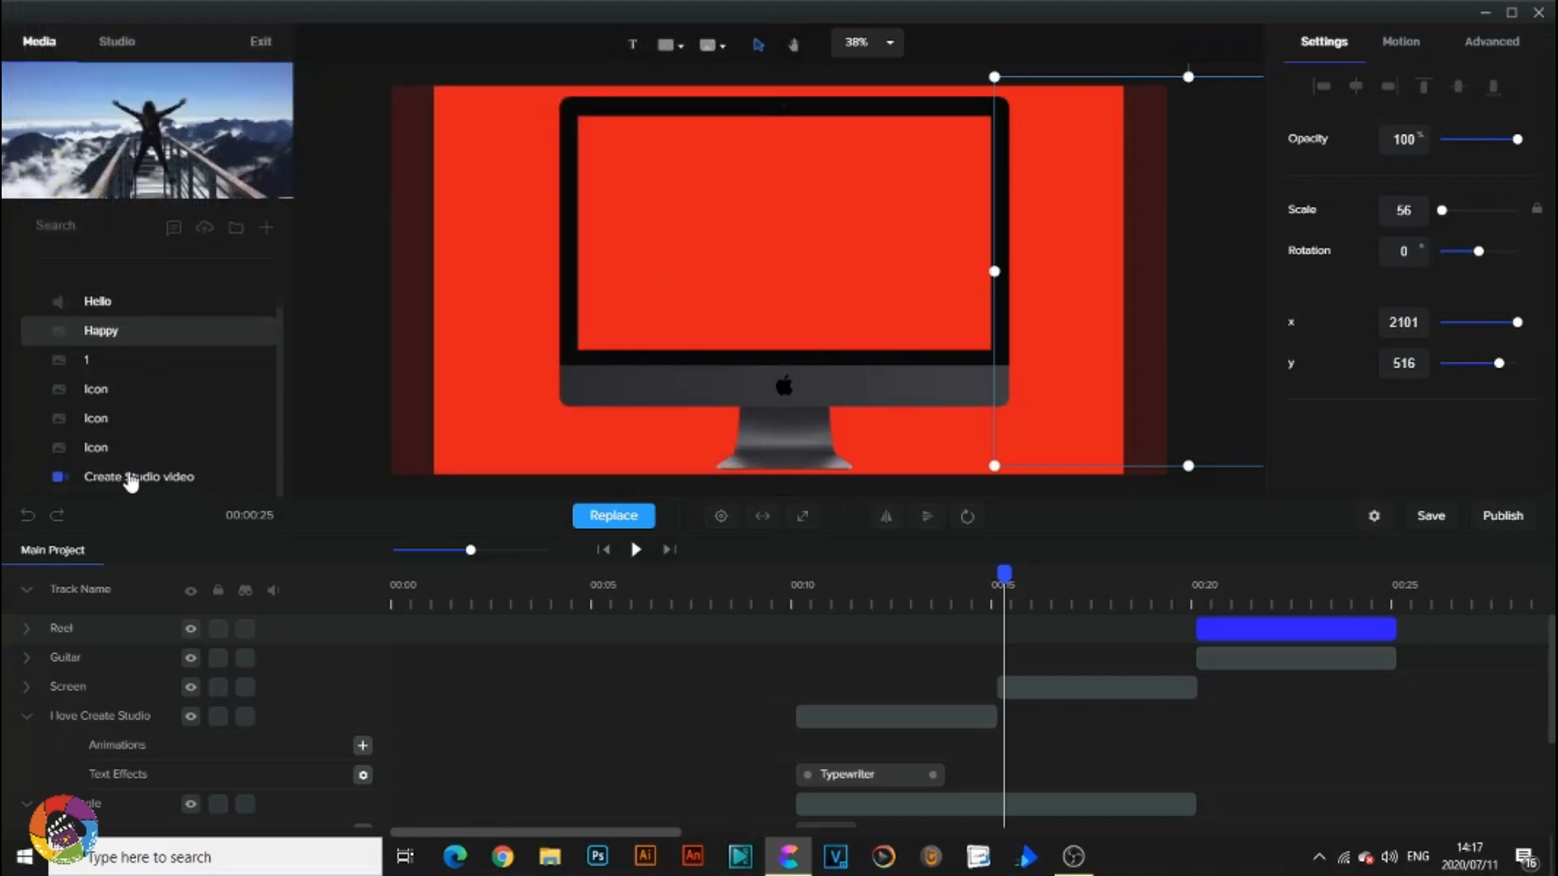
Add Create Studio video to the canvas and fit it inside the monitor's screen at scale 61, about x 973, y 410.
left_click_drag(130, 480, 649, 267)
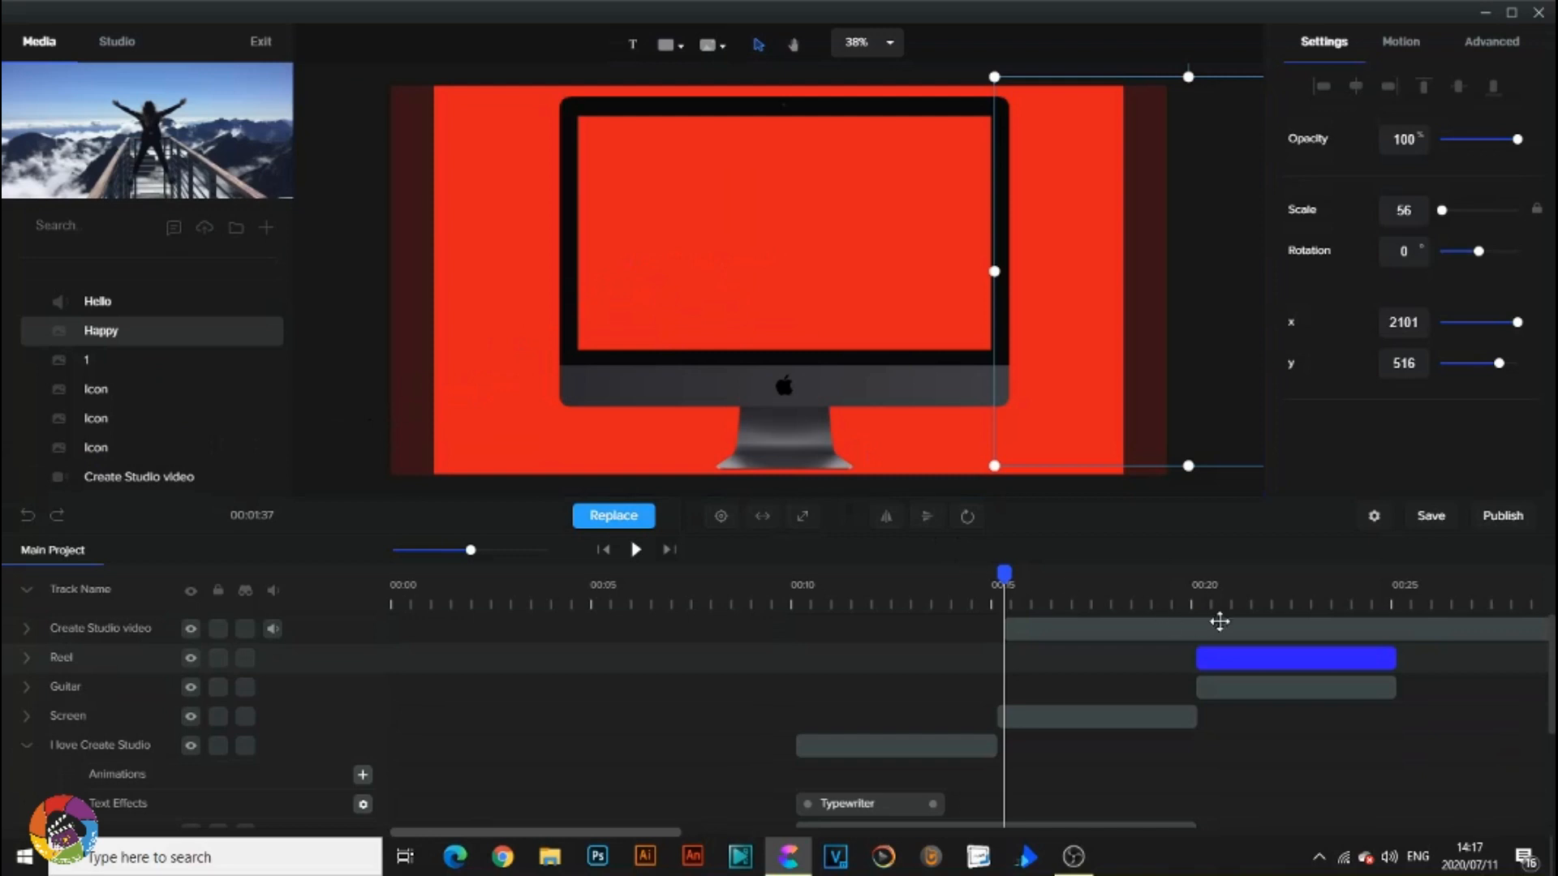
left_click(1444, 632)
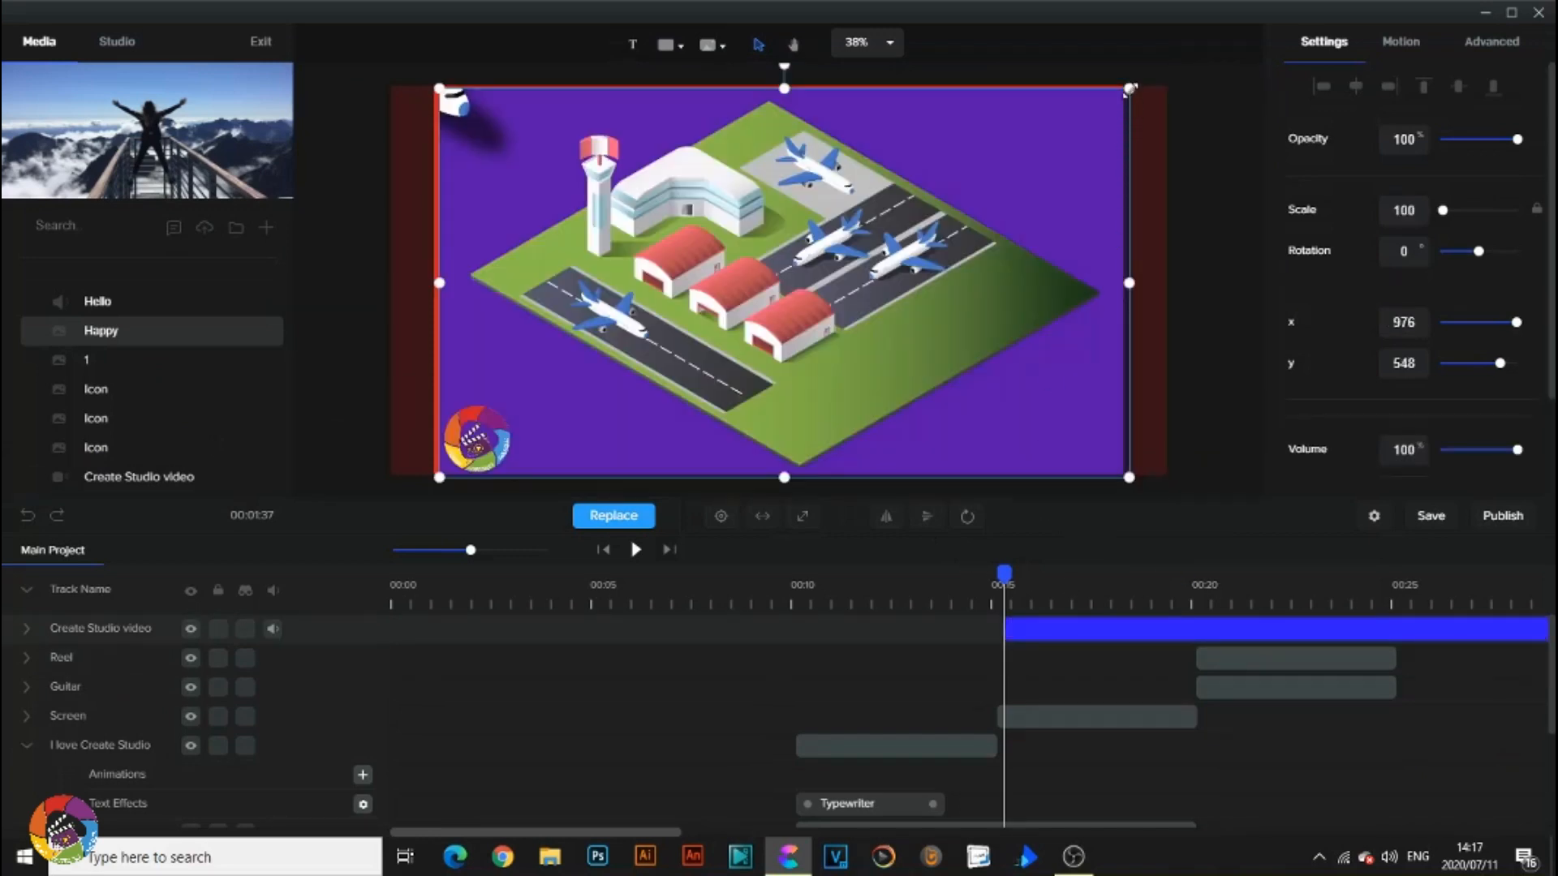
left_click_drag(1129, 88, 804, 271)
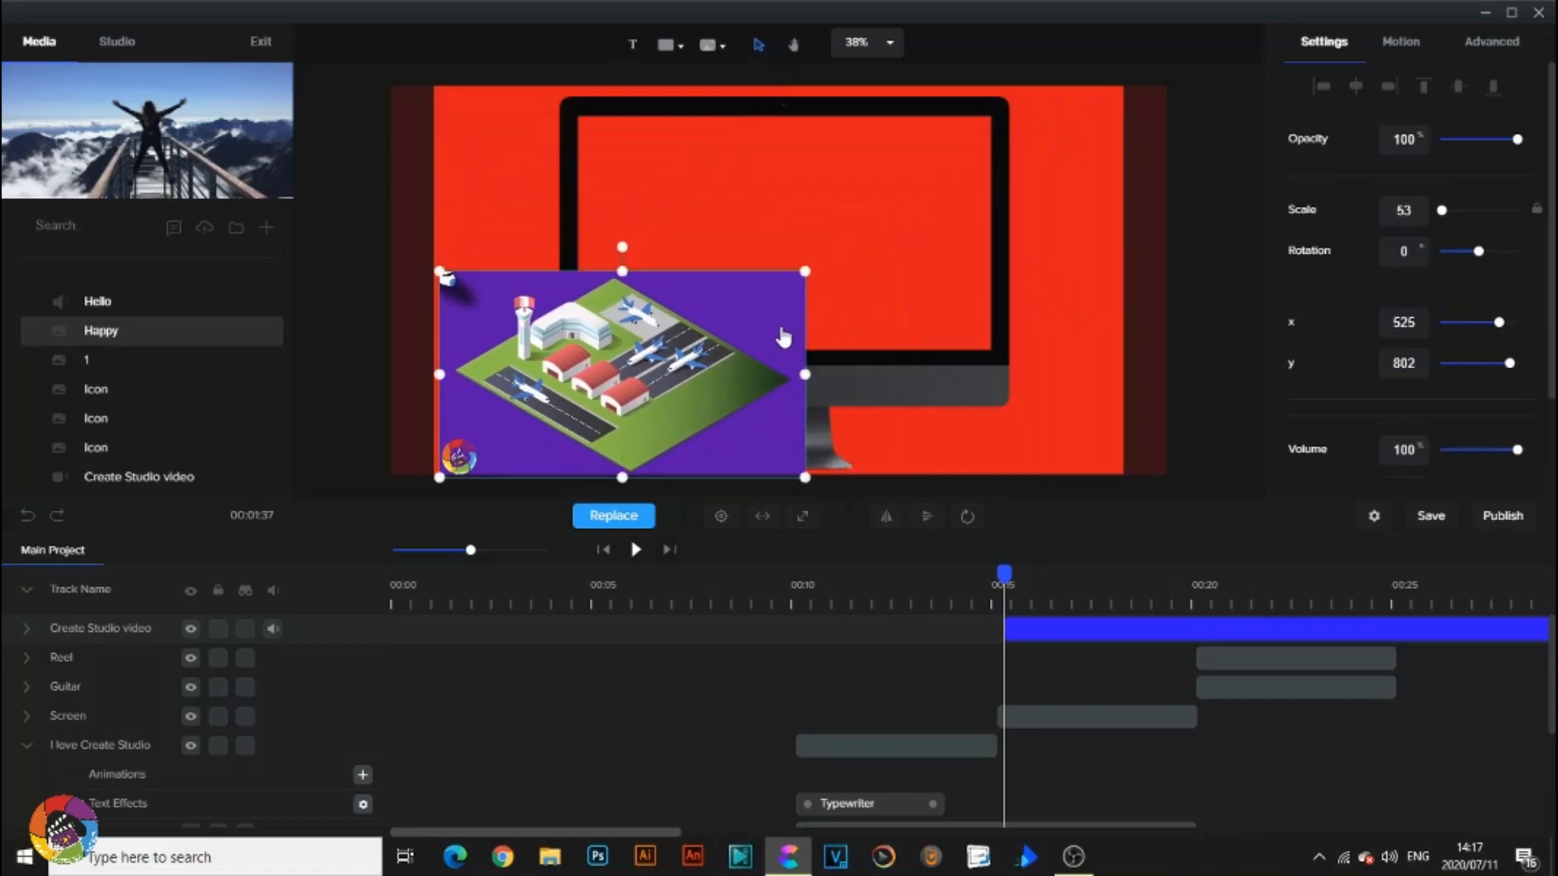
left_click_drag(782, 337, 914, 173)
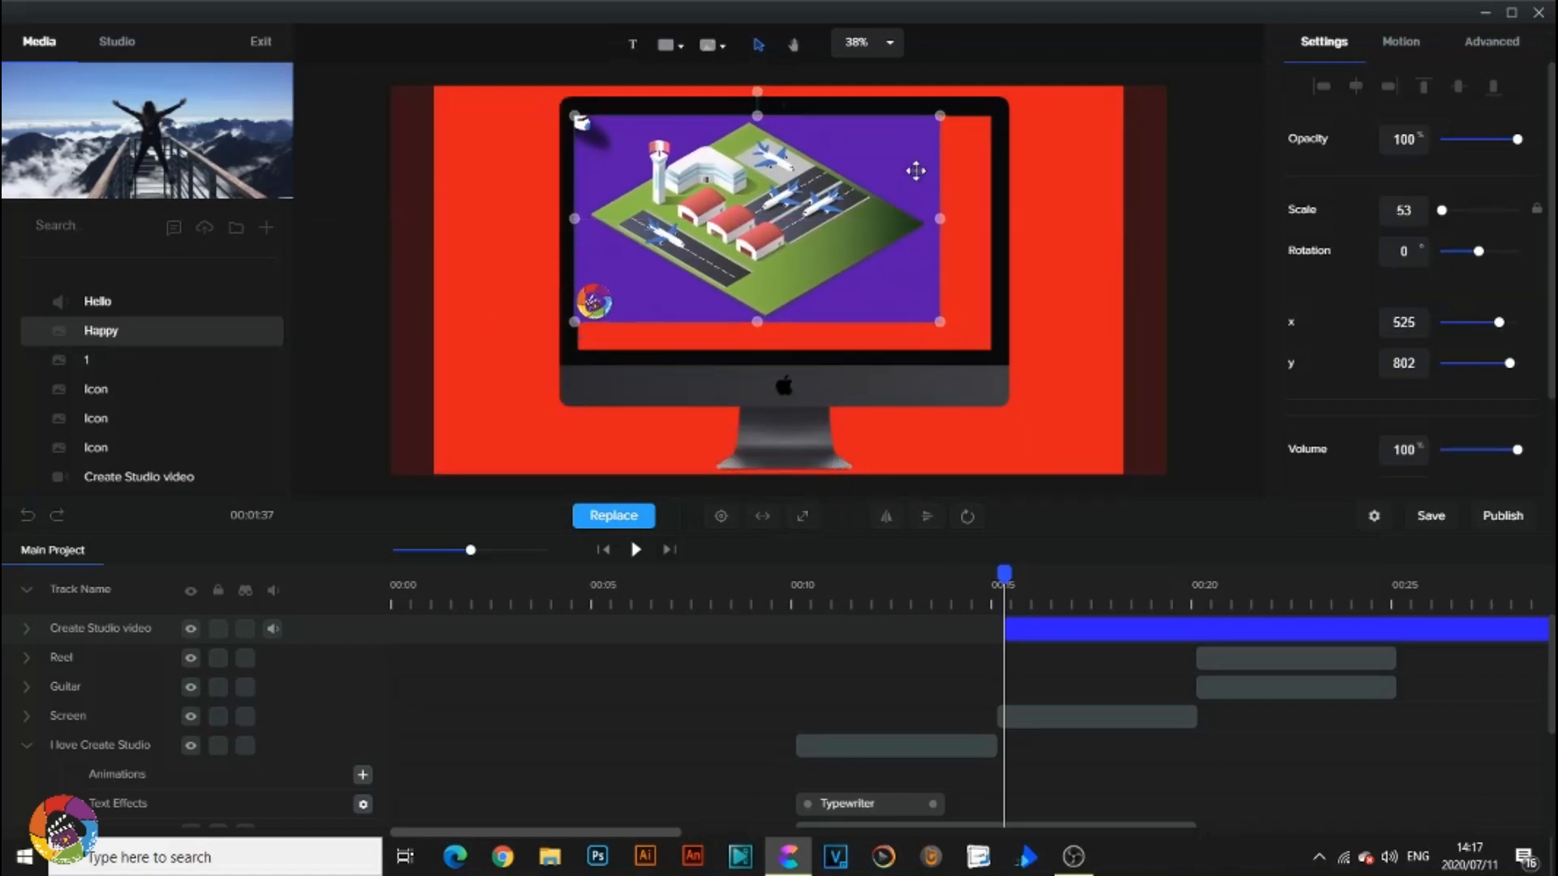
left_click(915, 170)
left_click_drag(941, 320, 993, 350)
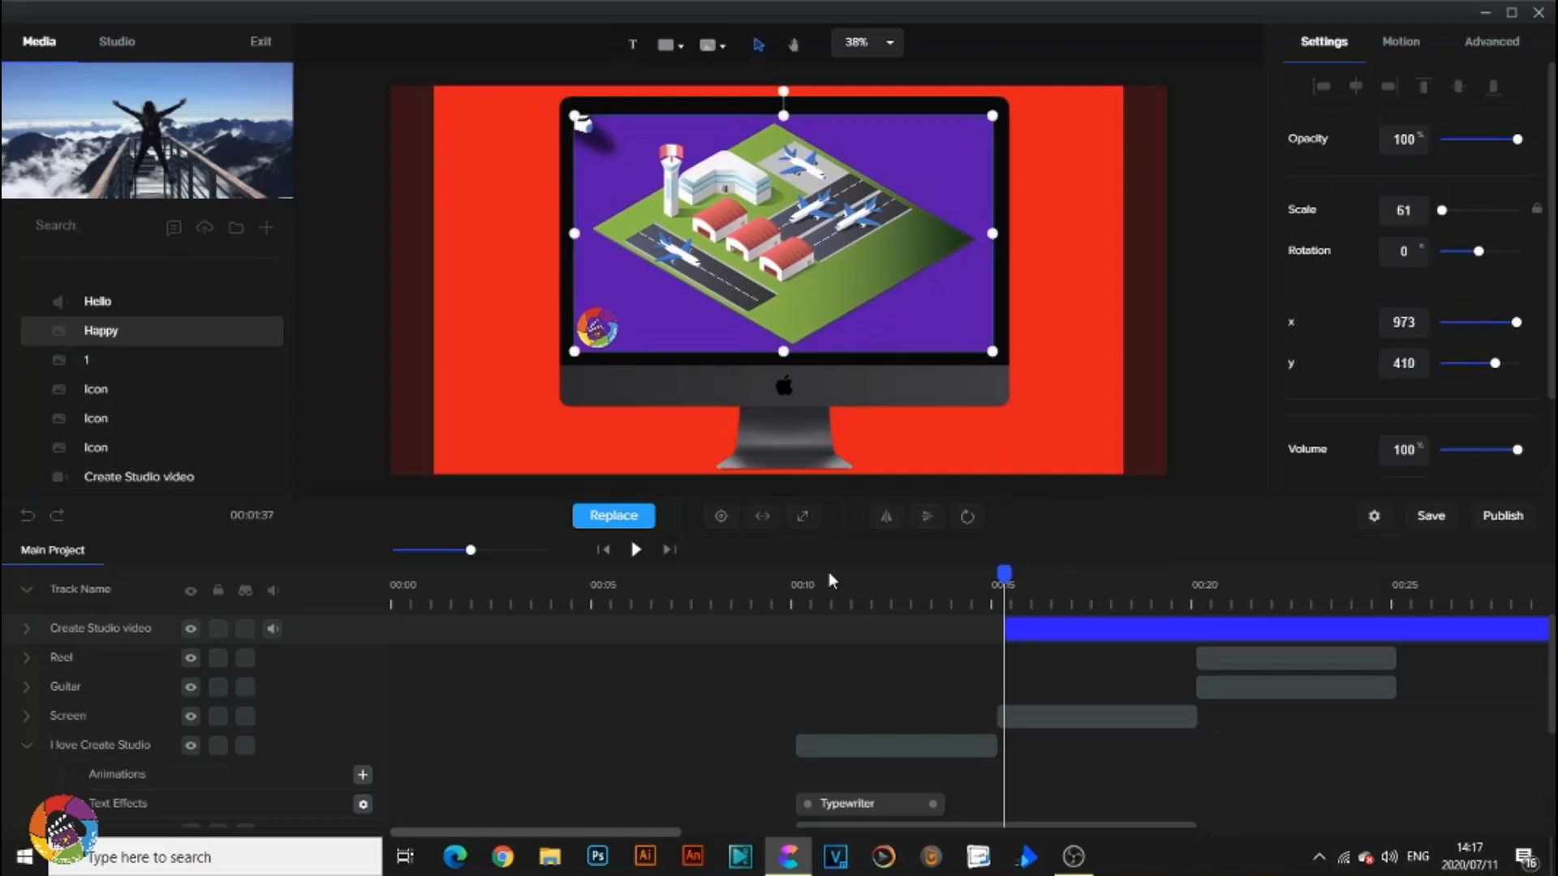
Preview the video playing inside the monitor and delete the Create Studio video clip from the timeline.
left_click(636, 552)
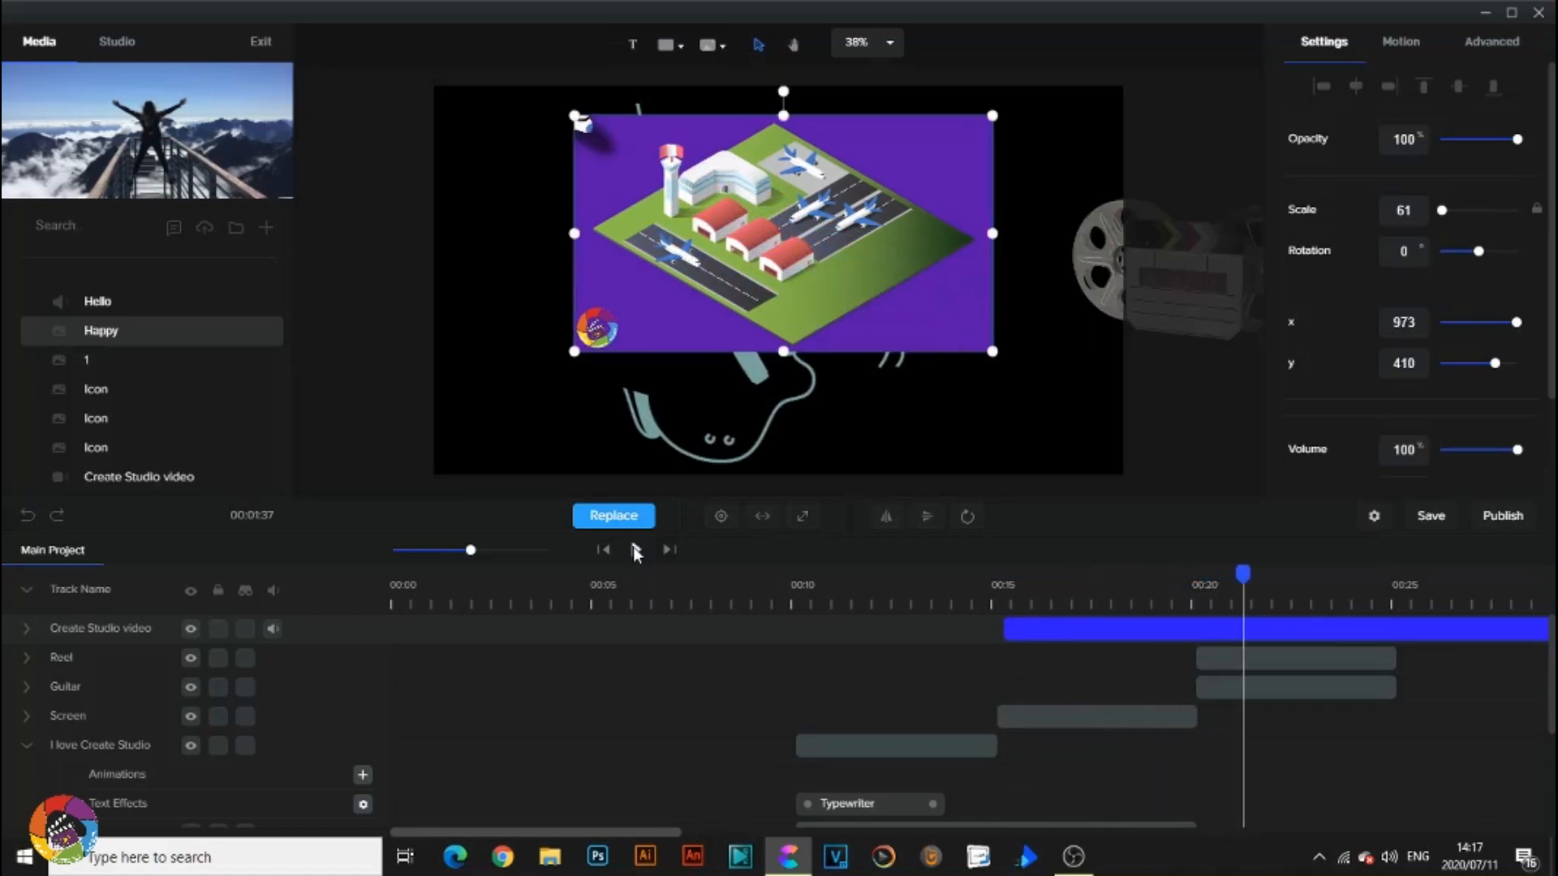
left_click(636, 551)
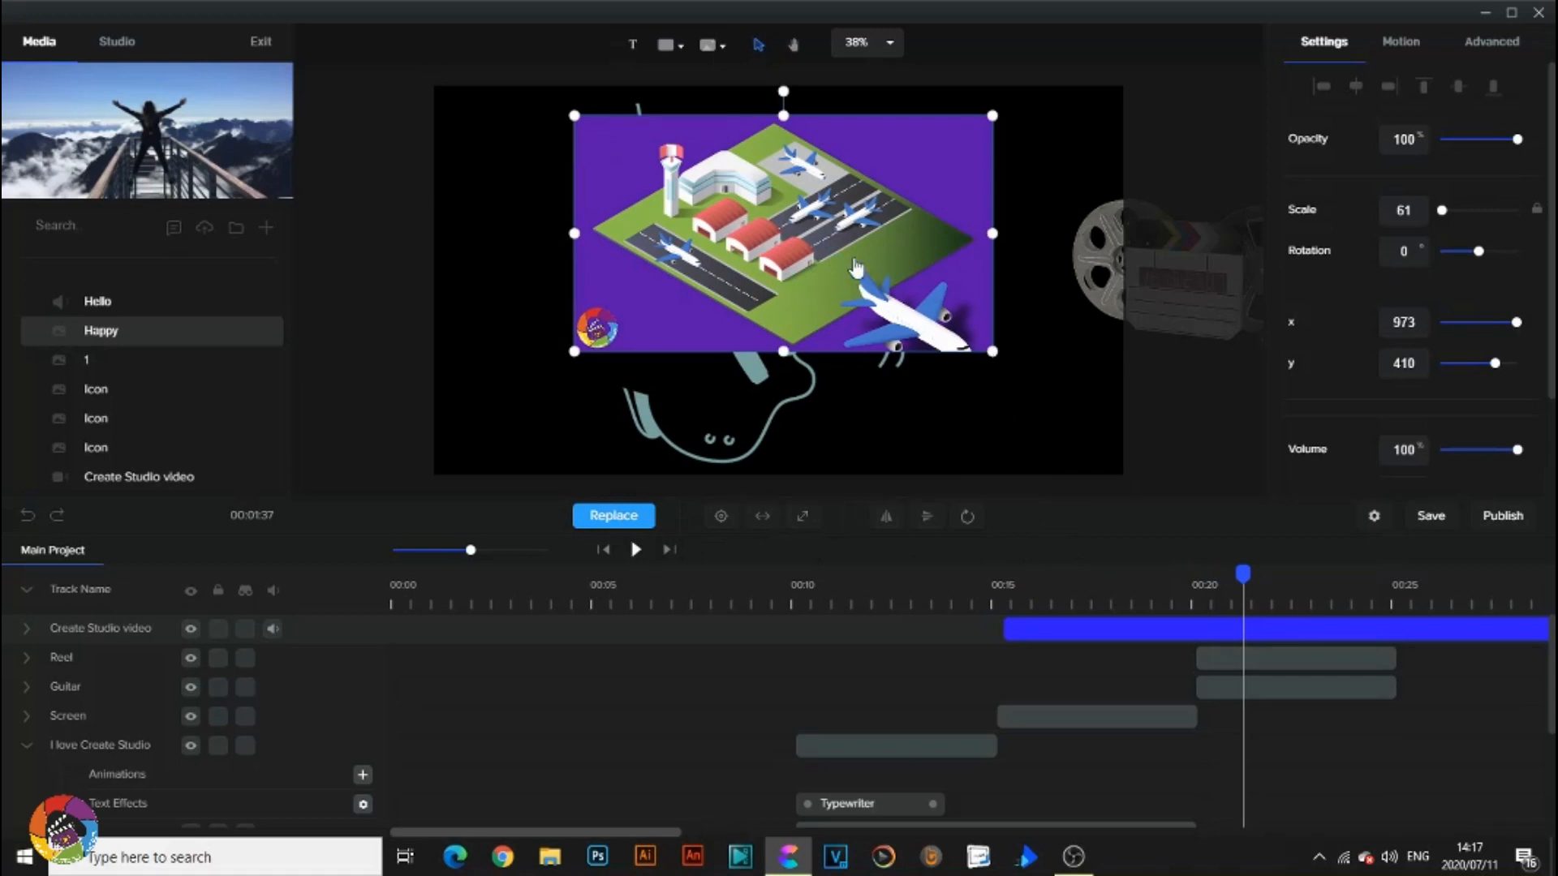
left_click(1109, 622)
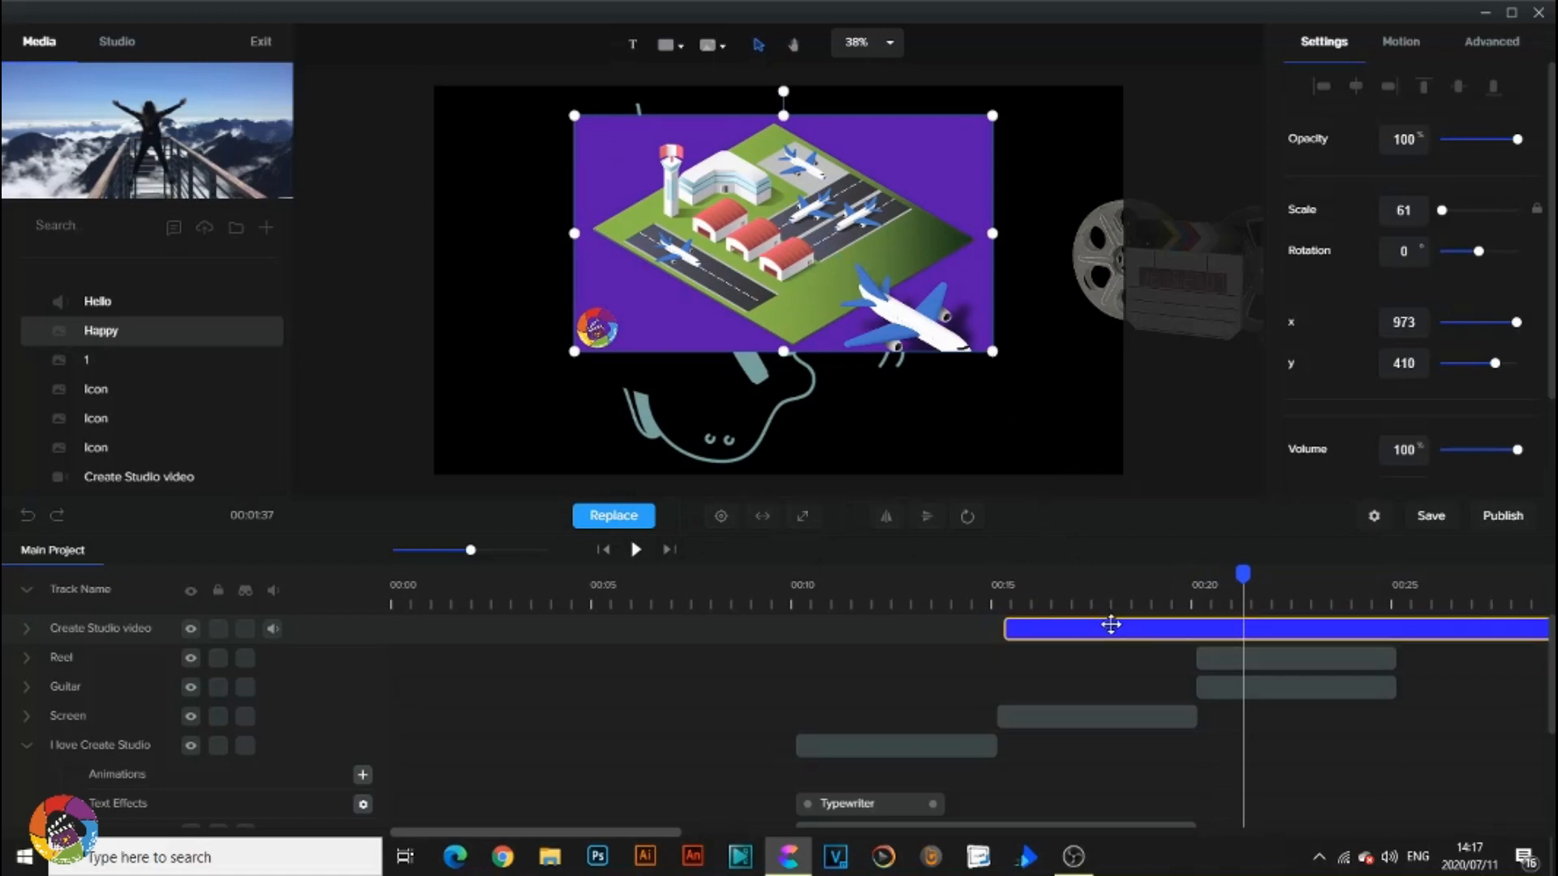
left_click(1110, 625)
right_click(1110, 623)
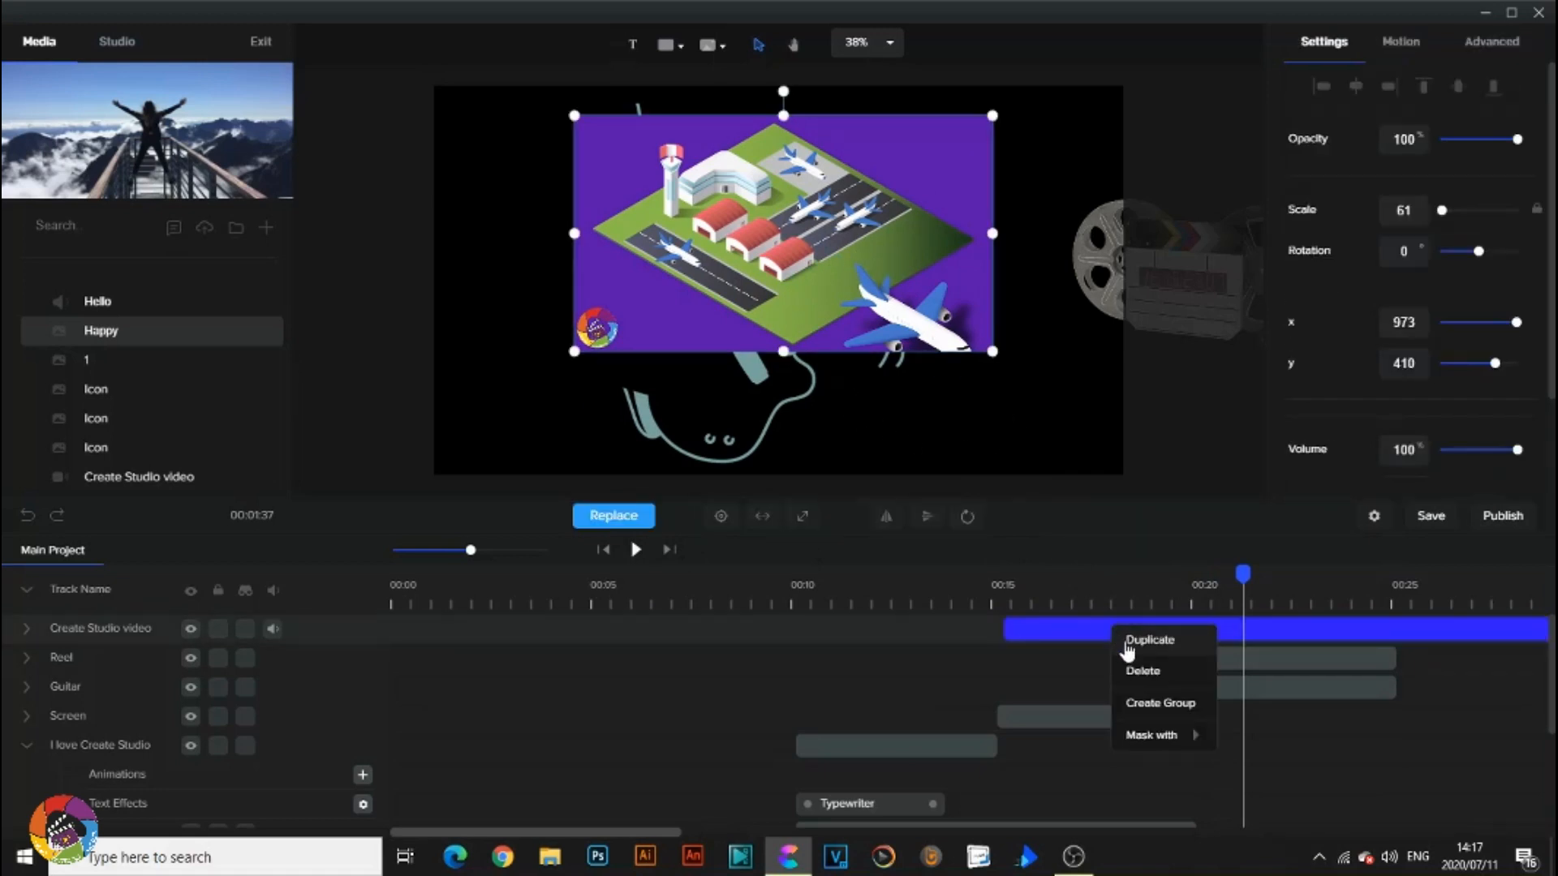
left_click(1140, 673)
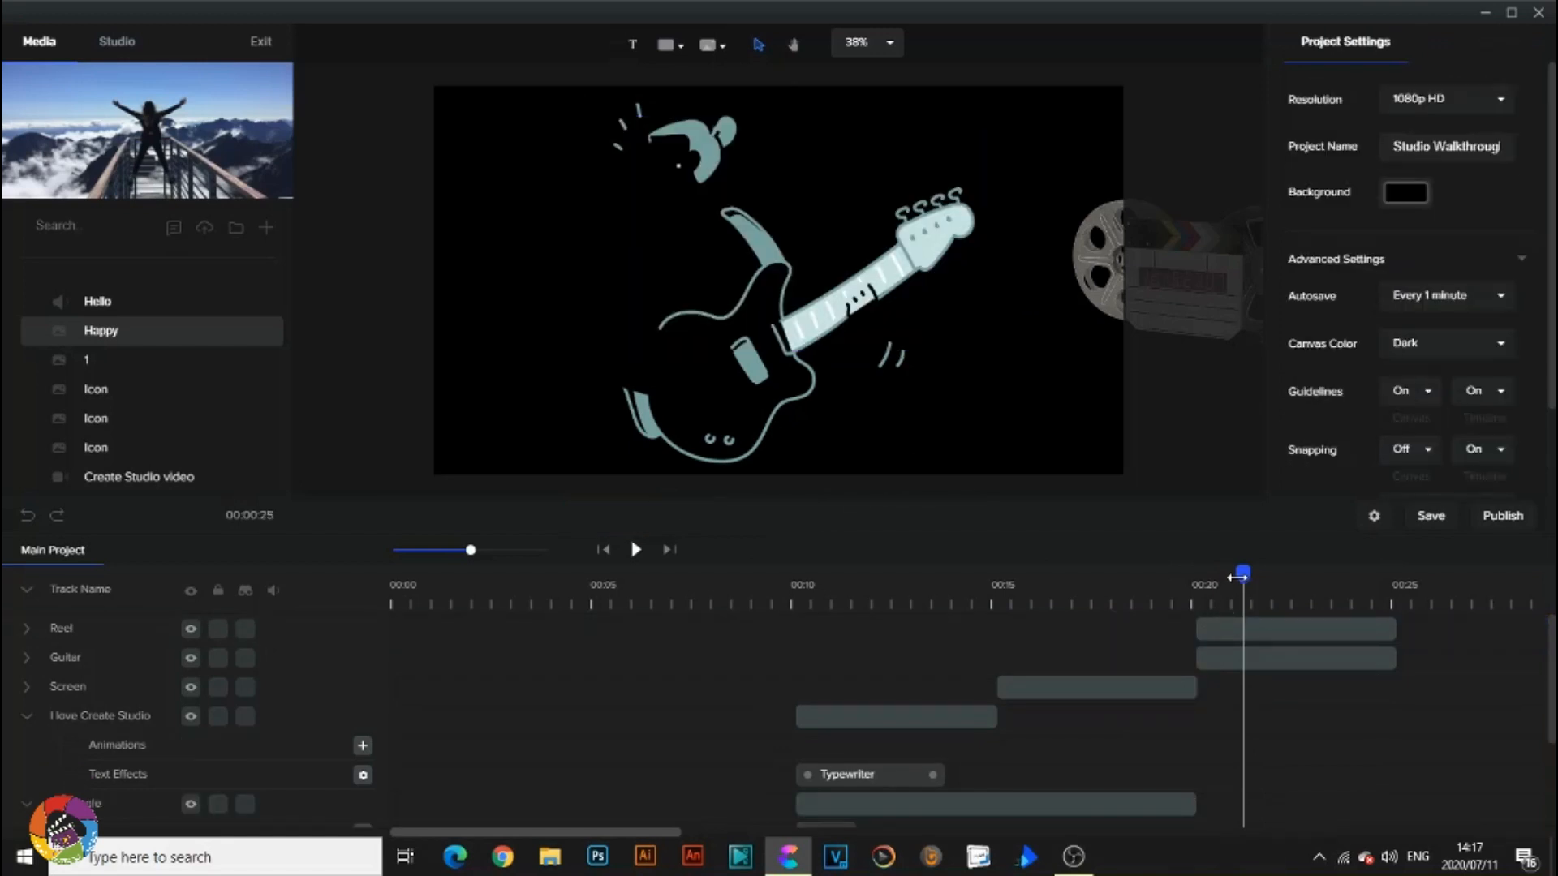
Move the Guitar clip to start at about 15 seconds, lined up with the Screen clip.
left_click_drag(1241, 570, 1032, 590)
left_click(1265, 658)
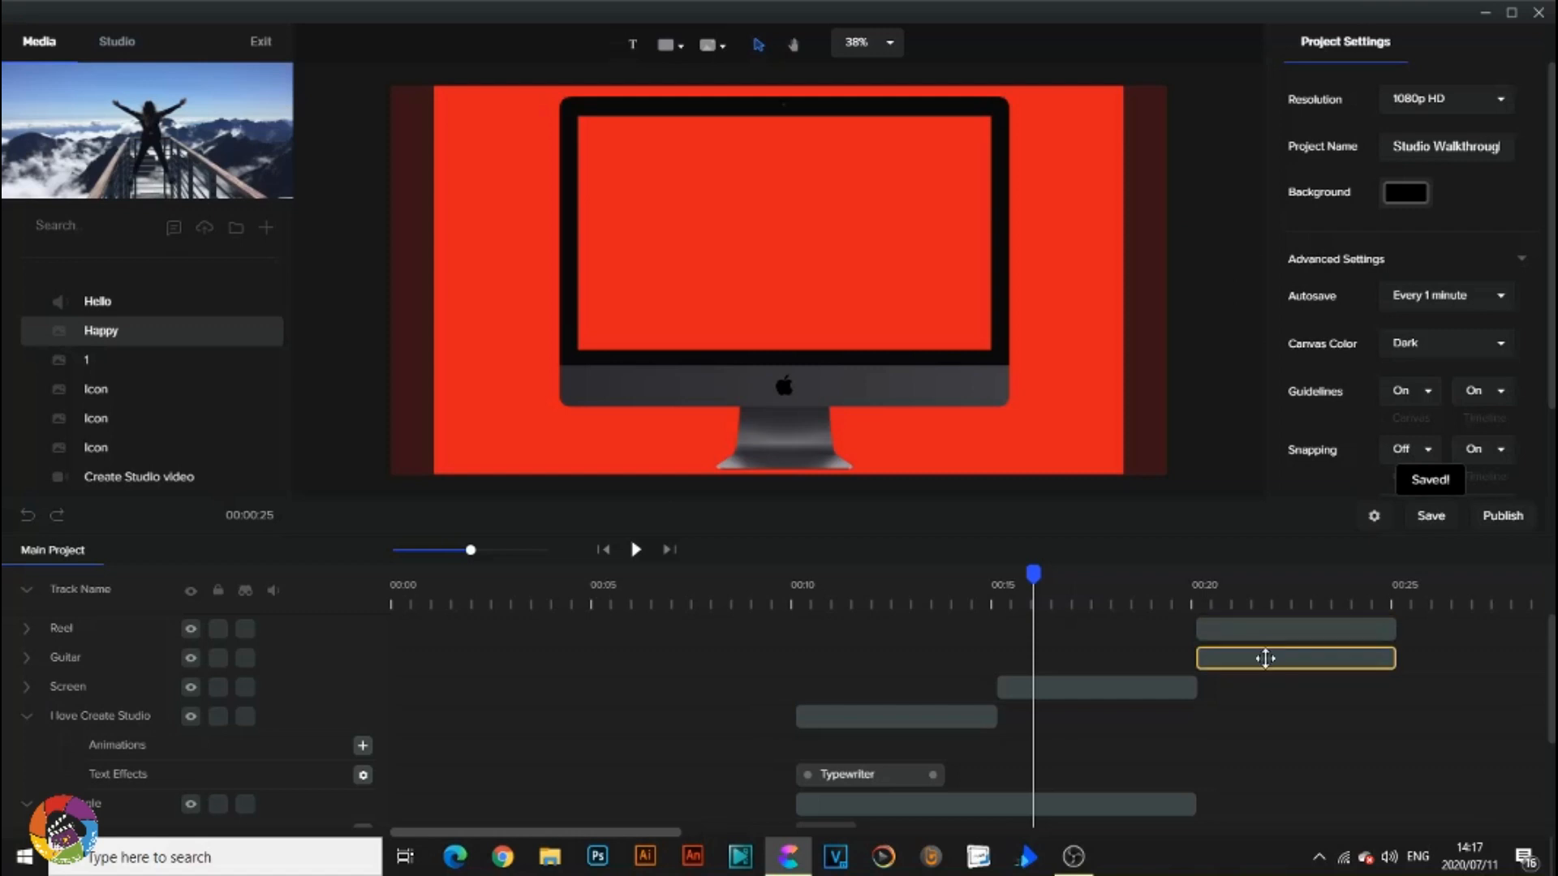
left_click_drag(1223, 658, 1077, 658)
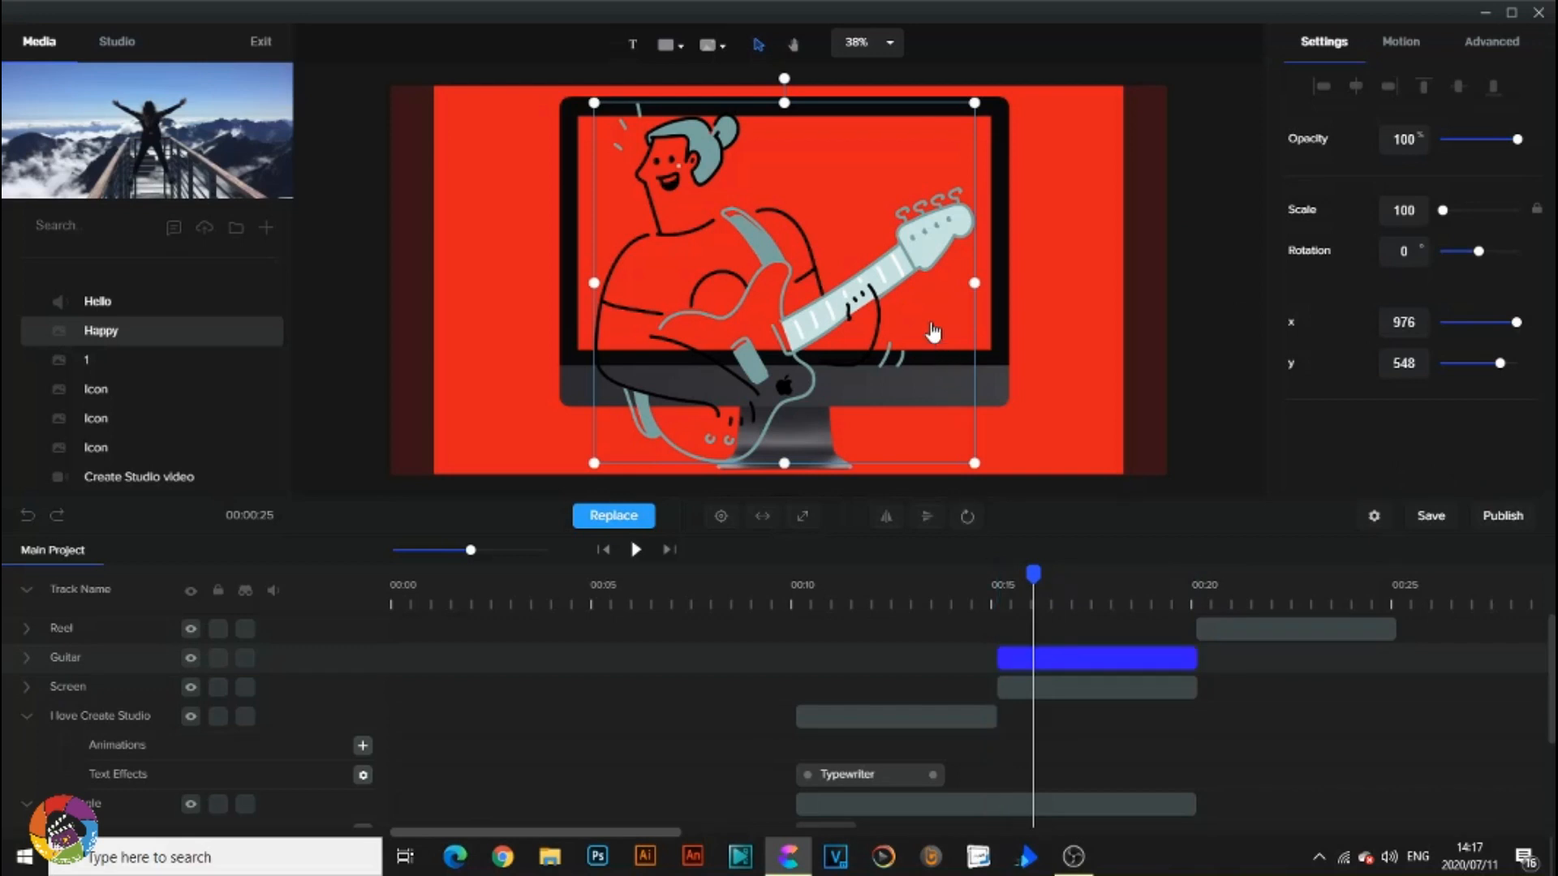
Shrink the guitar player to scale 56 and place it inside the monitor's screen at about x 977, y 392.
left_click(1008, 465)
left_click(876, 307)
left_click_drag(973, 463, 808, 306)
left_click_drag(702, 217, 783, 230)
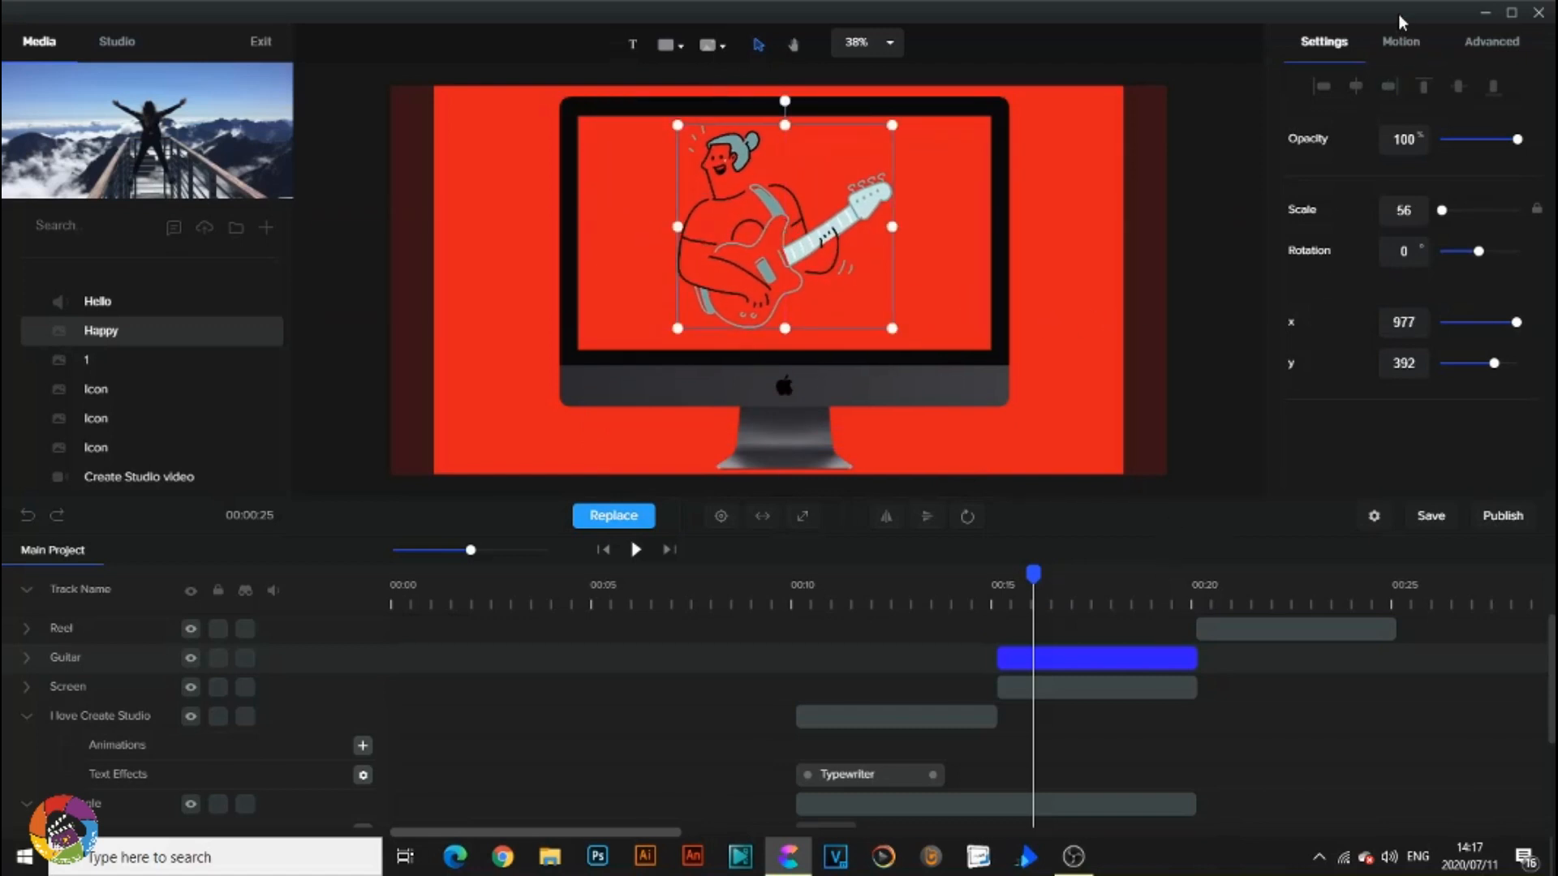
Apply the Skew Right entrance animation to the guitar player.
left_click(1401, 47)
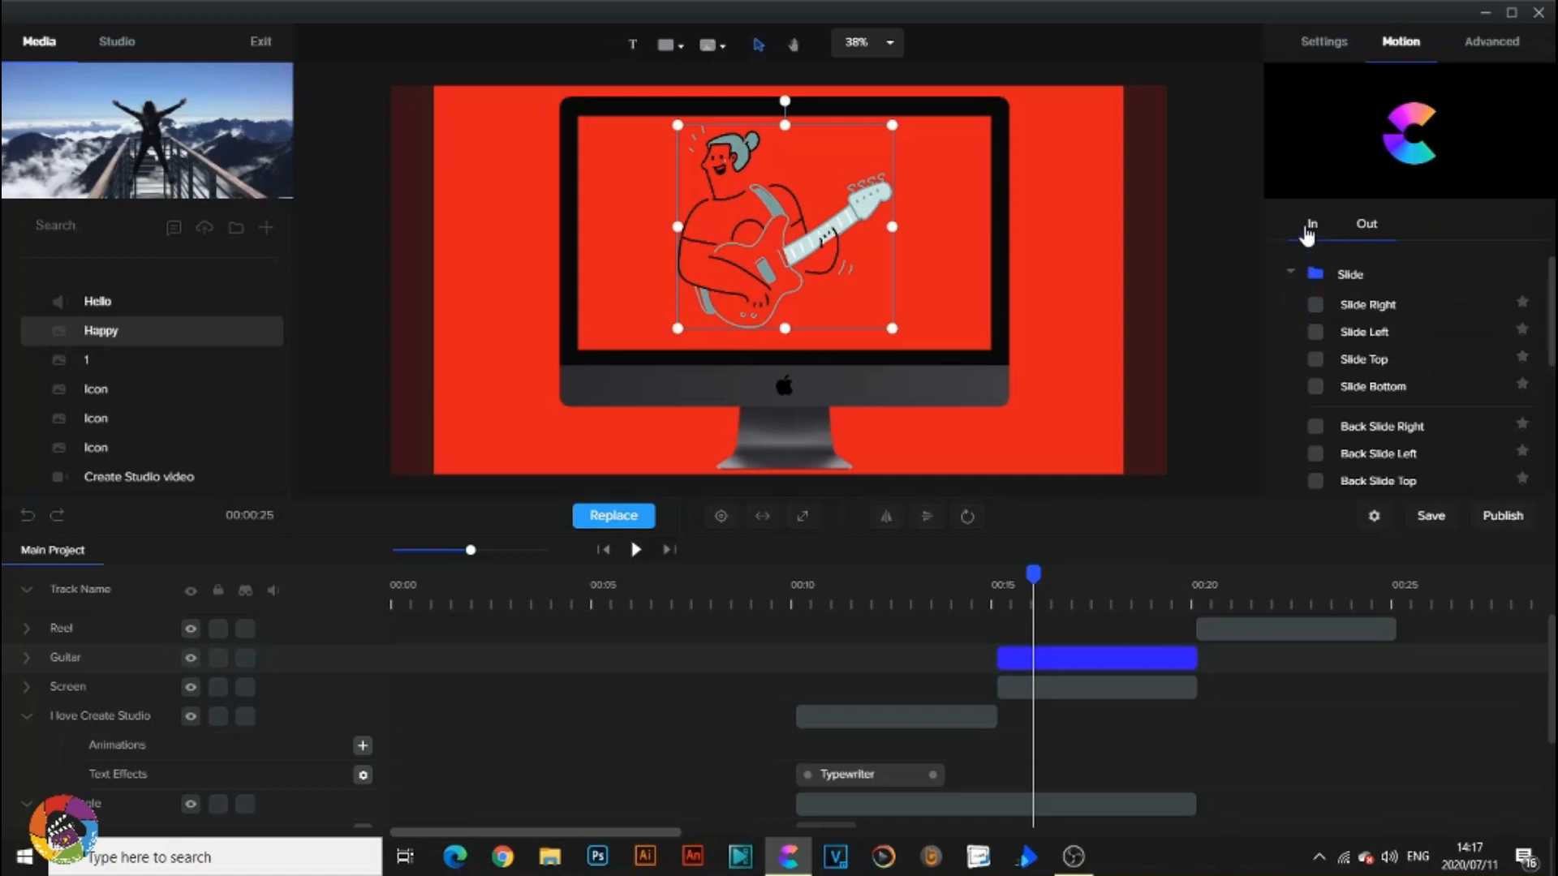
left_click(1307, 234)
left_click(1290, 439)
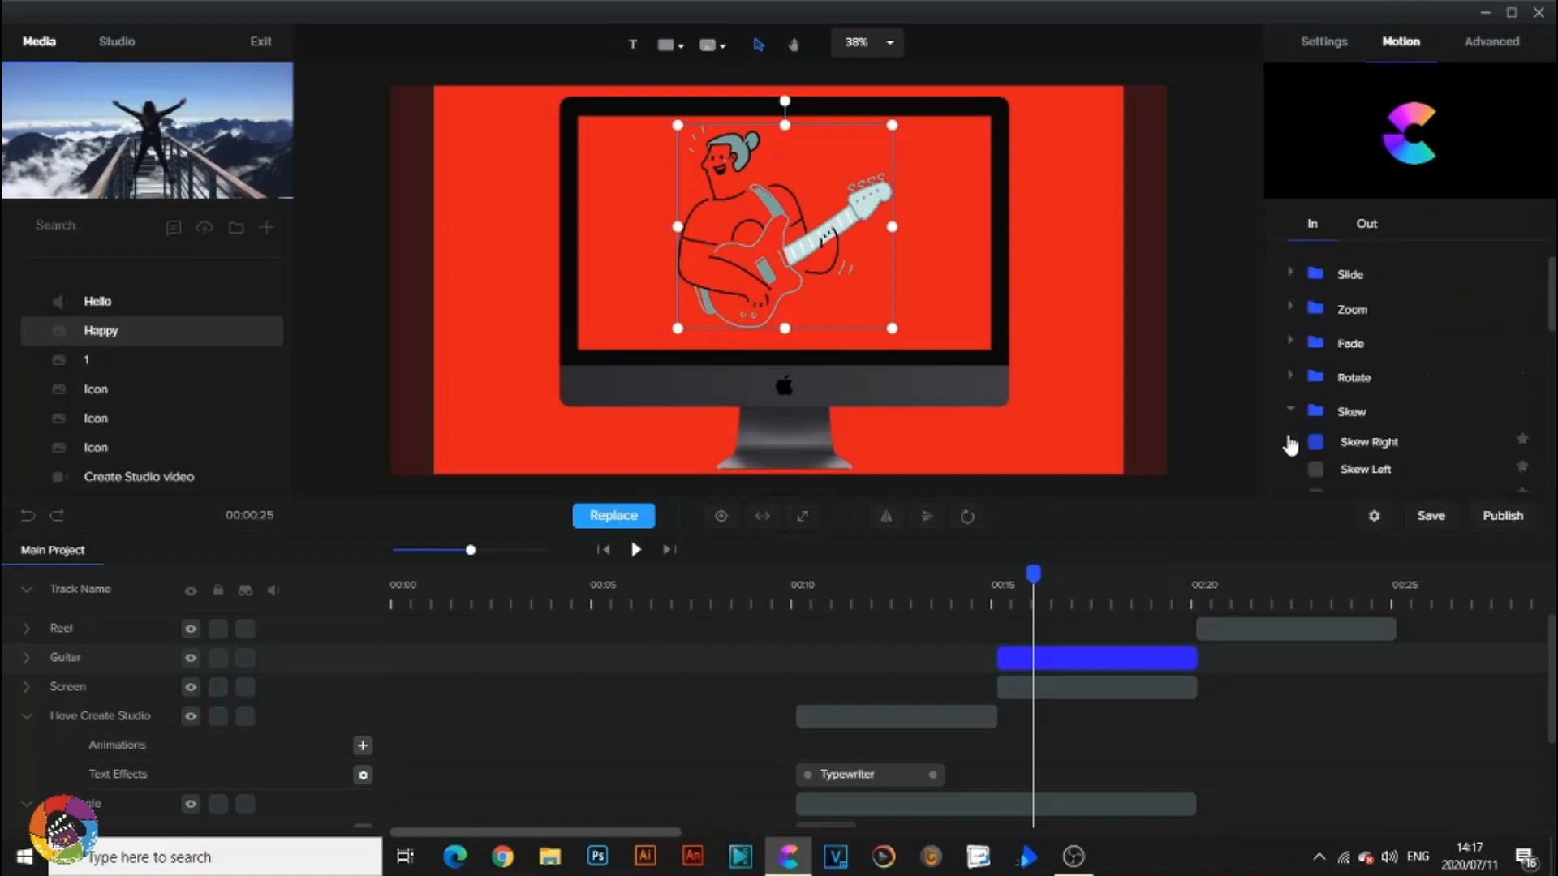
left_click(1316, 443)
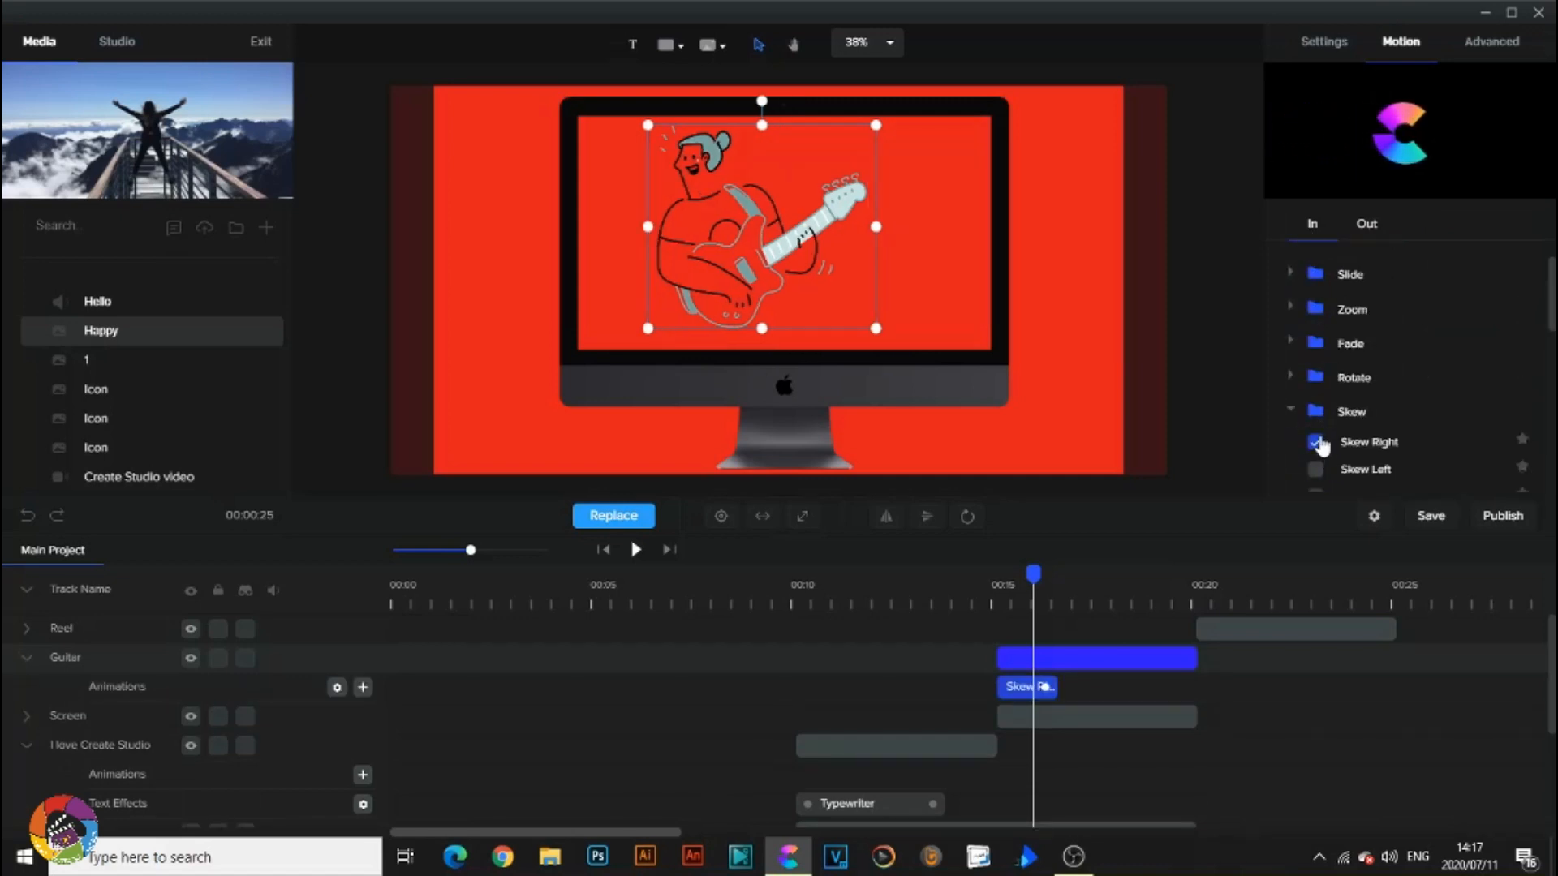
Apply the Slide Bottom exit animation to the guitar player and return the playhead to about 15 seconds.
left_click(1366, 224)
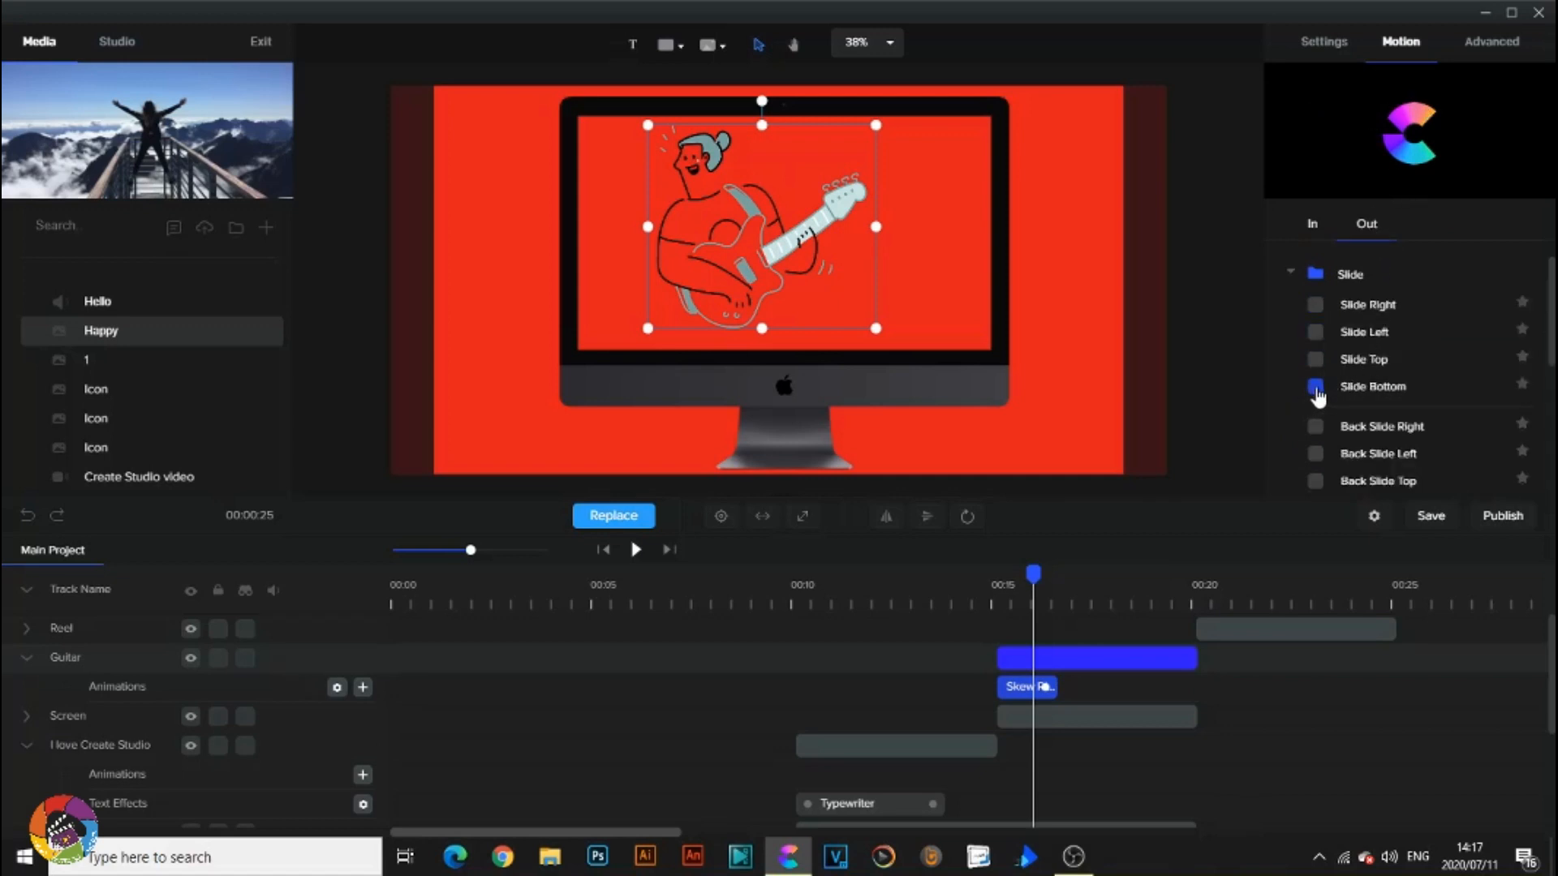
left_click(1316, 390)
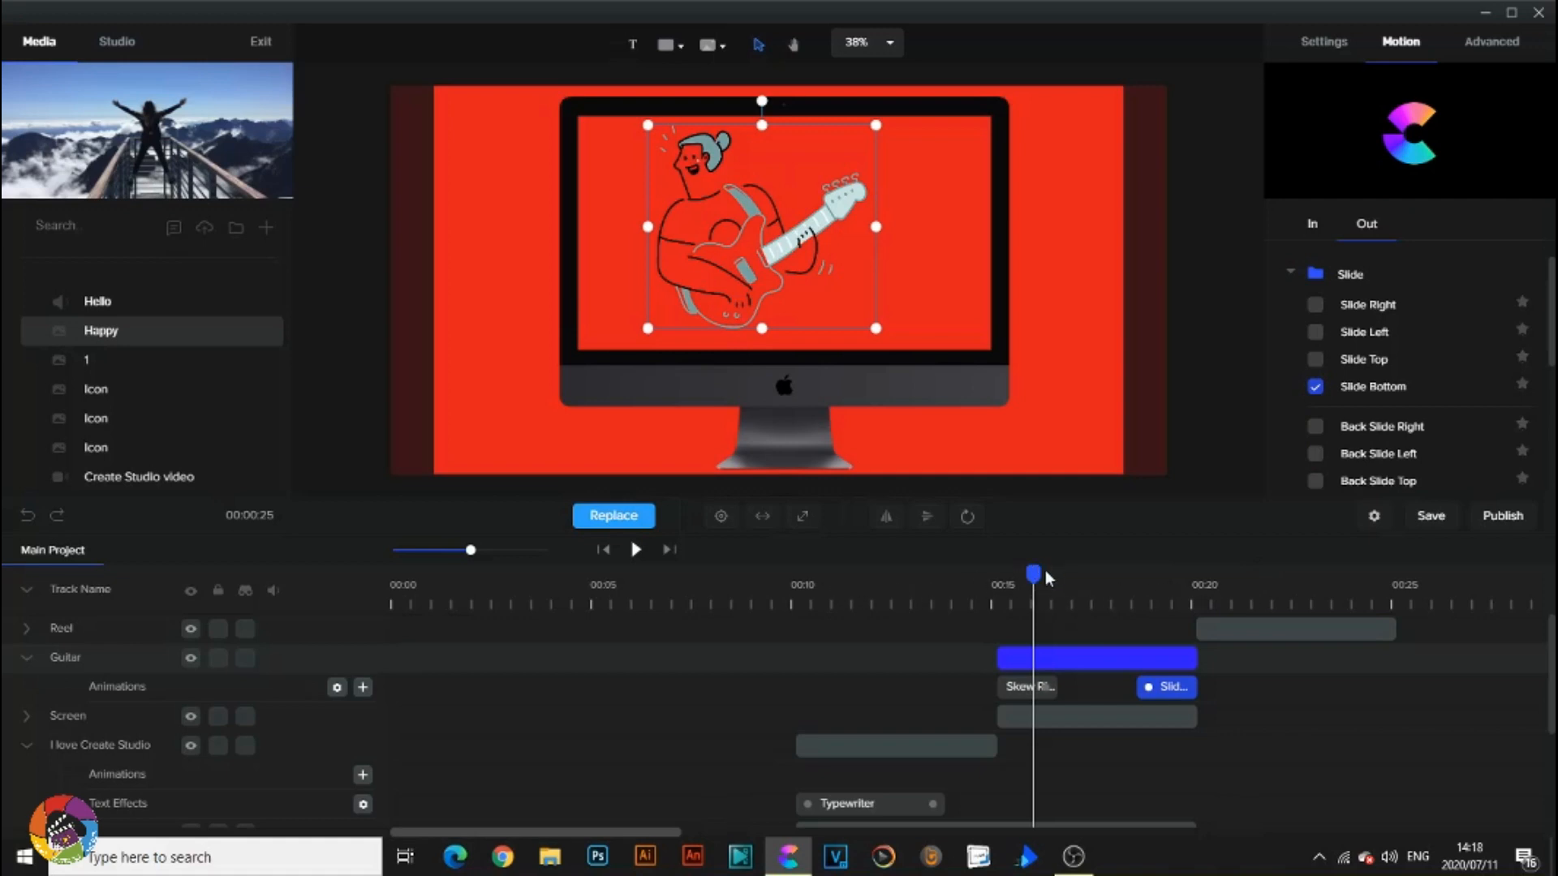
left_click(1004, 573)
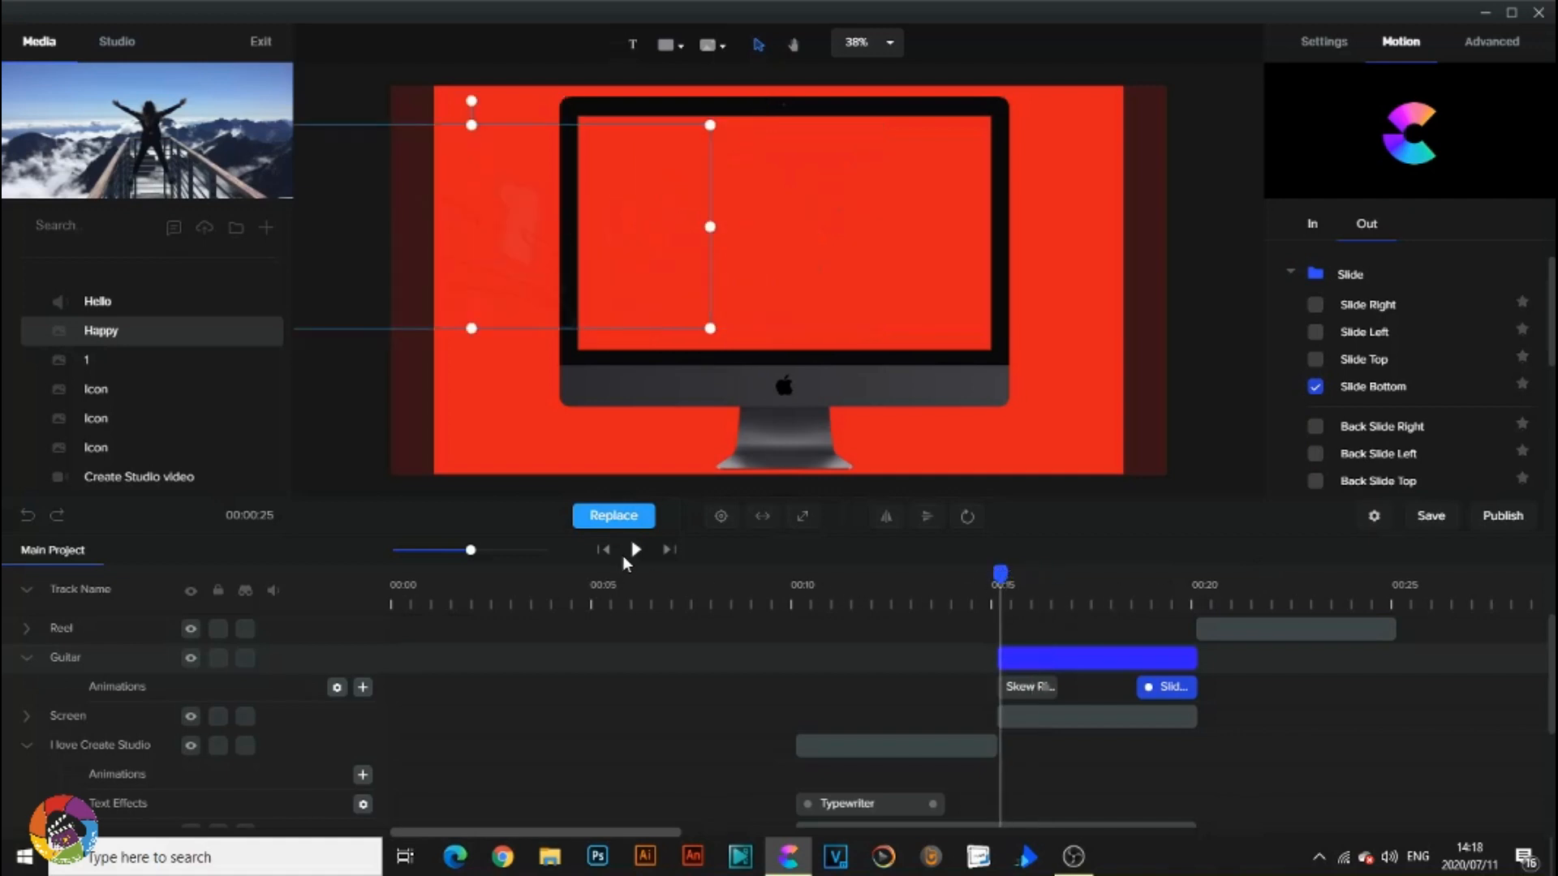
Play the guitar clip's exit animation through to the start of the Reel clip.
left_click(634, 553)
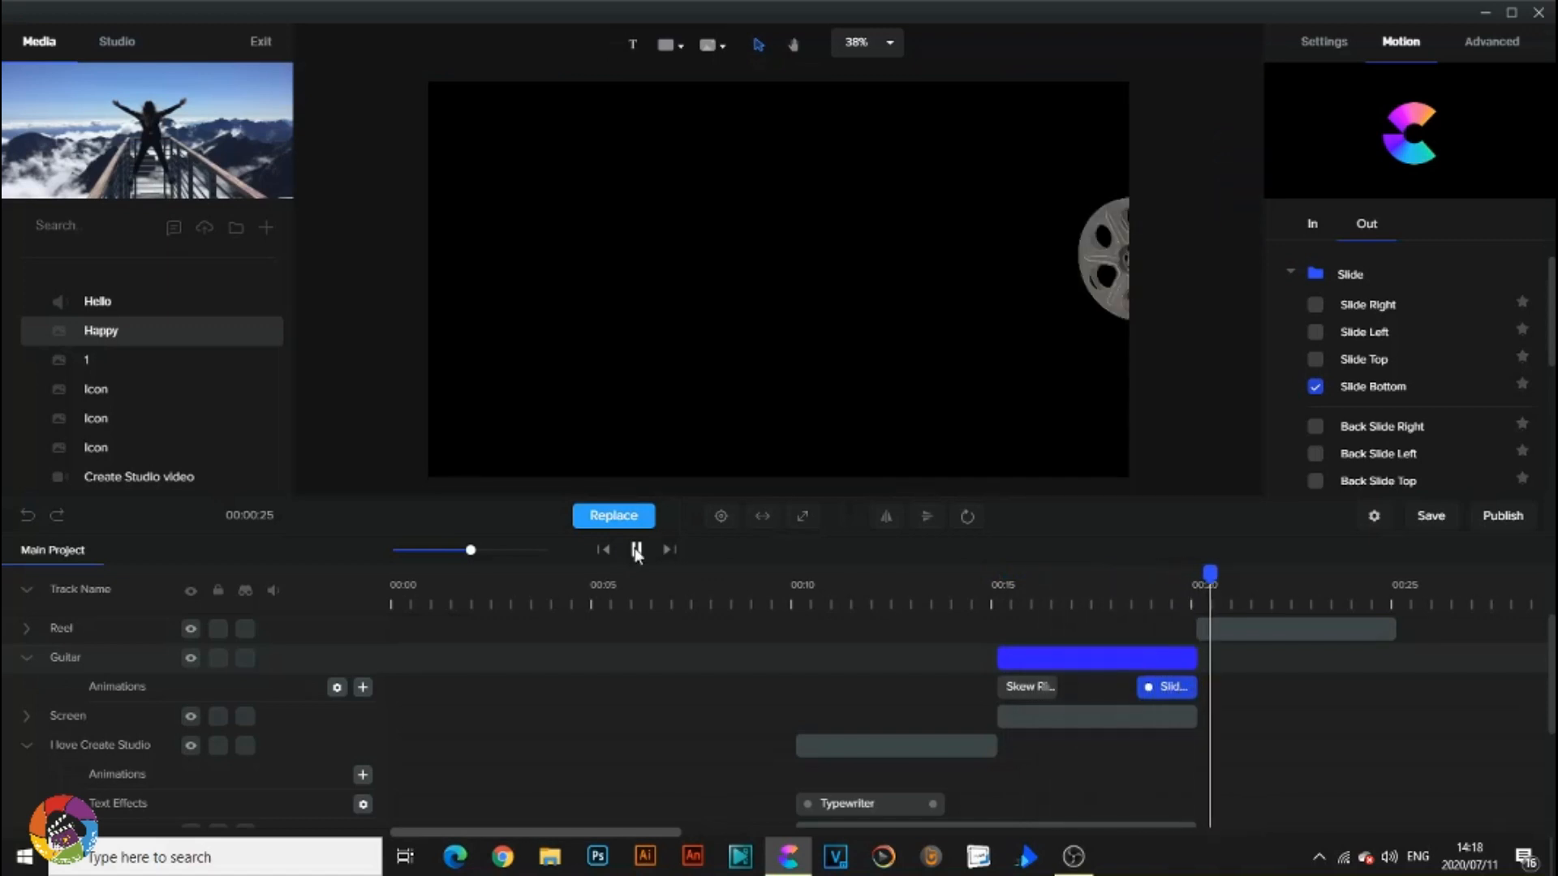
left_click(637, 552)
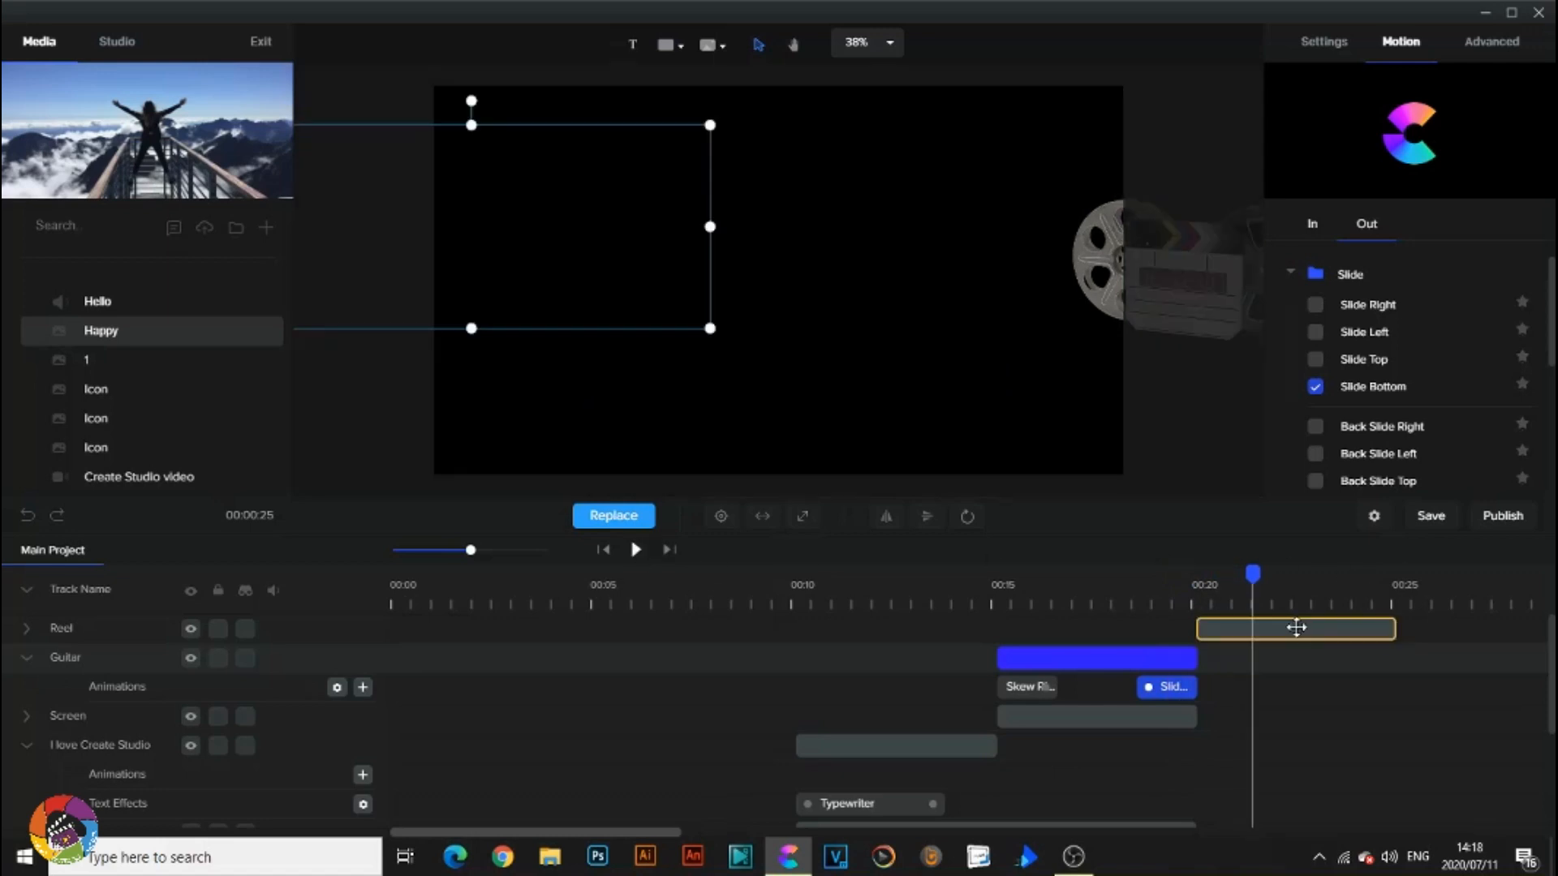
left_click(1165, 452)
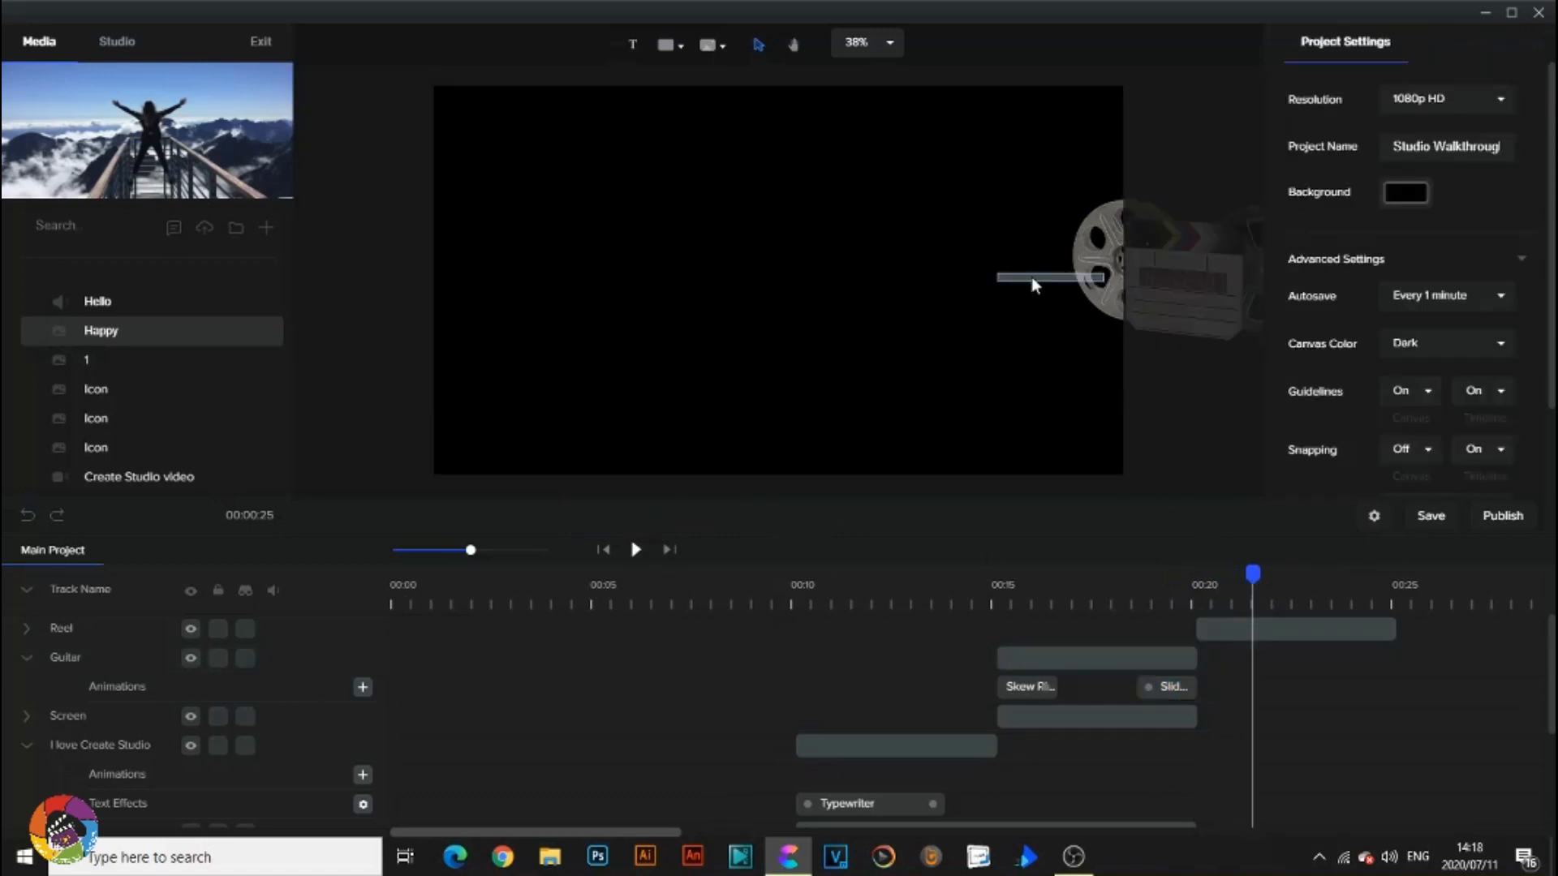
Select the film reel and clapperboard image and move it from beyond the canvas edge into the frame.
left_click(1105, 276)
left_click(1036, 284)
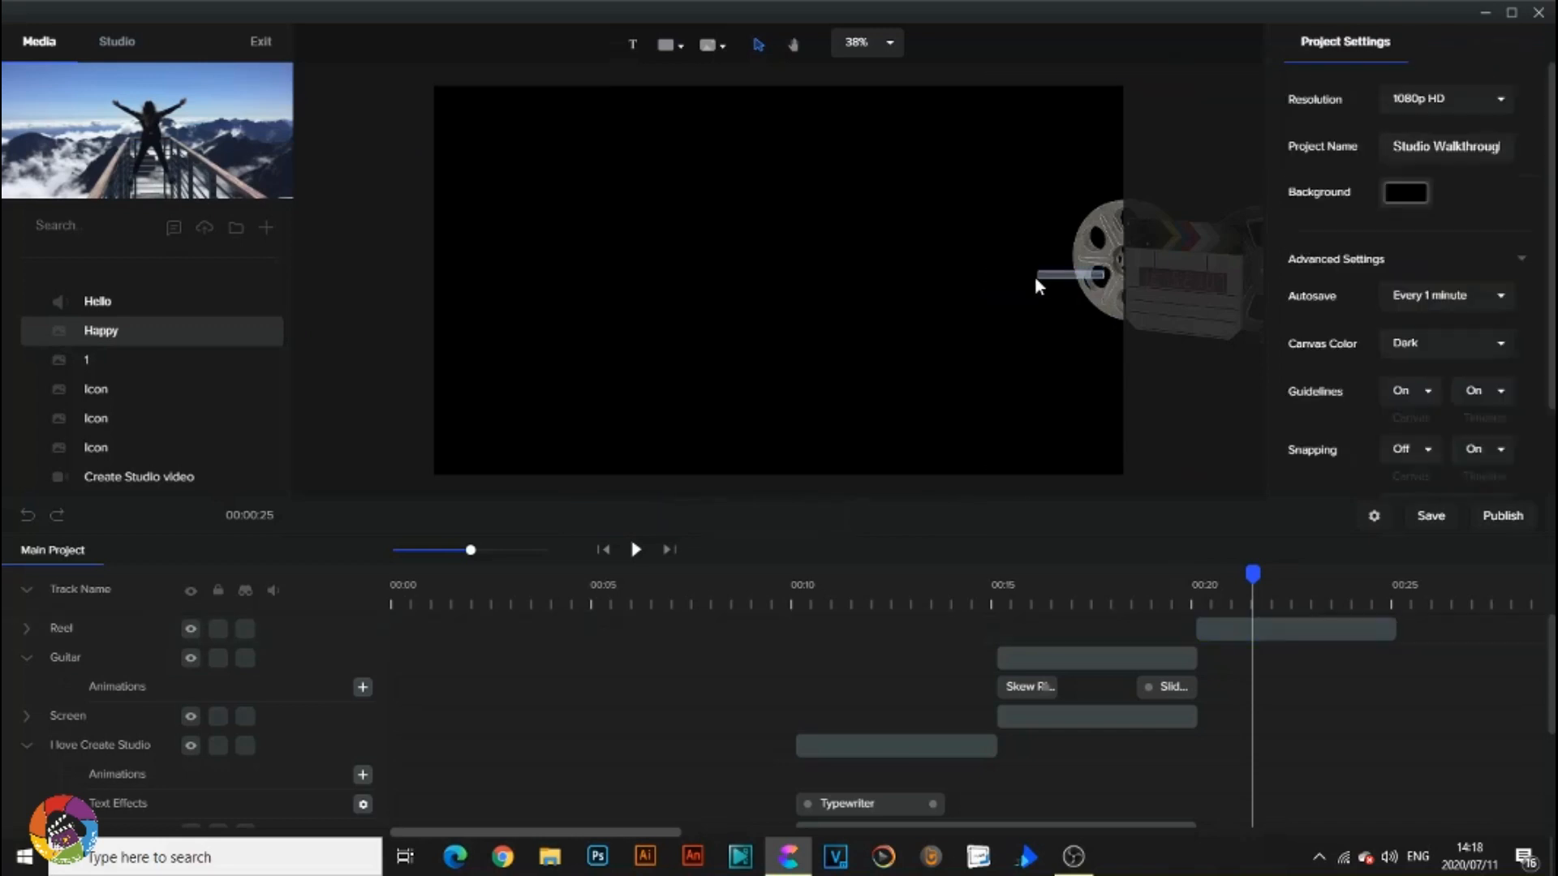
left_click(1082, 323)
left_click(1106, 335)
left_click(1098, 271)
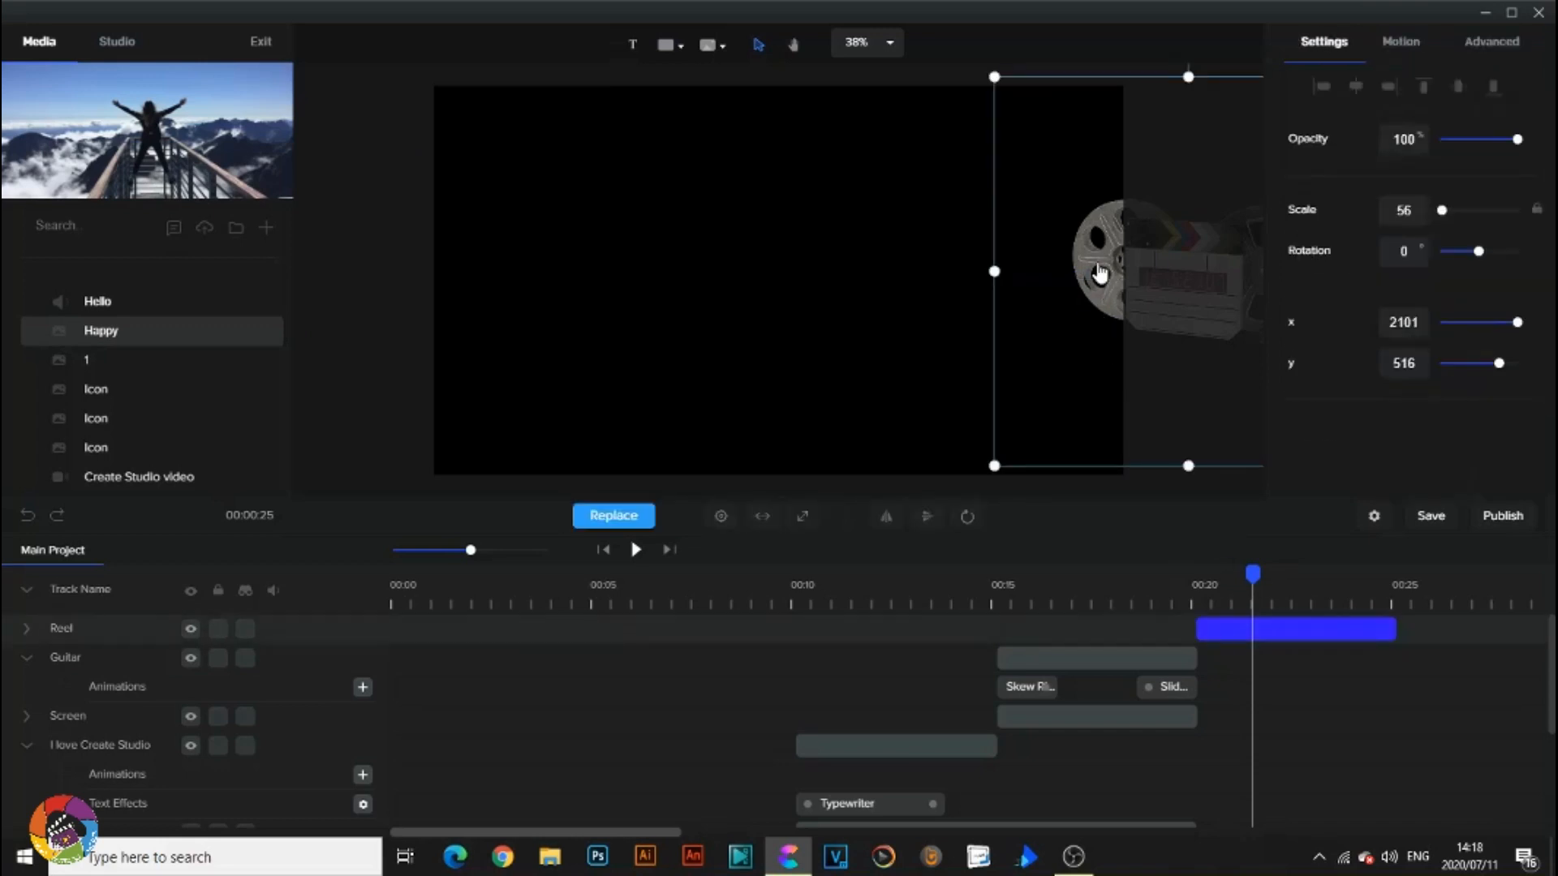
left_click_drag(1102, 267, 662, 209)
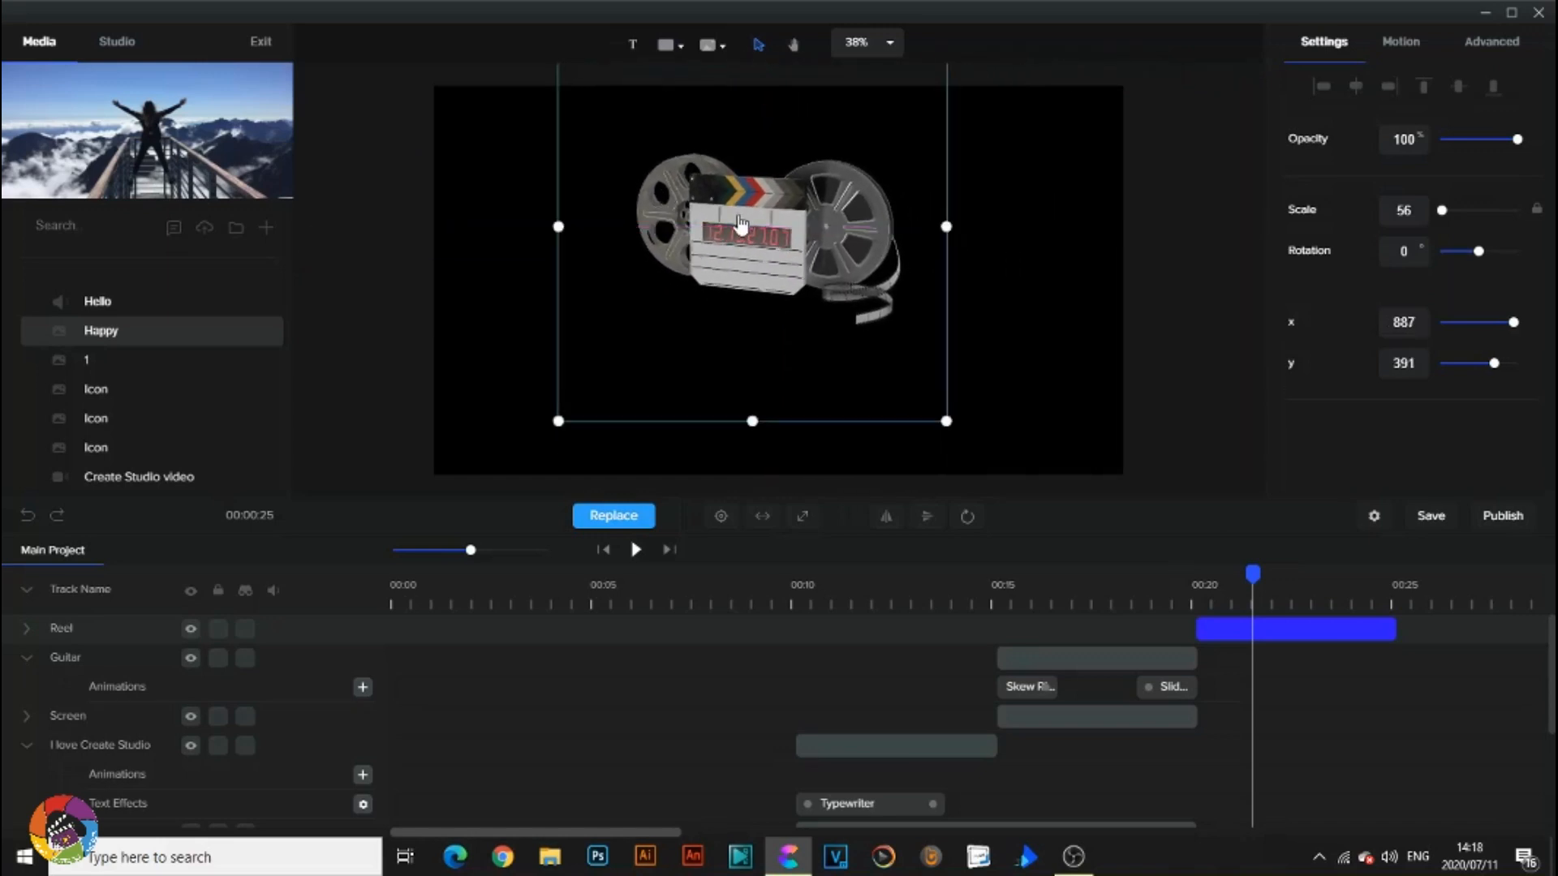
Enlarge the film reel image, expand it to the full canvas width and centre it.
left_click(946, 422)
left_click(865, 297)
left_click_drag(944, 421, 1099, 541)
left_click_drag(914, 315, 875, 269)
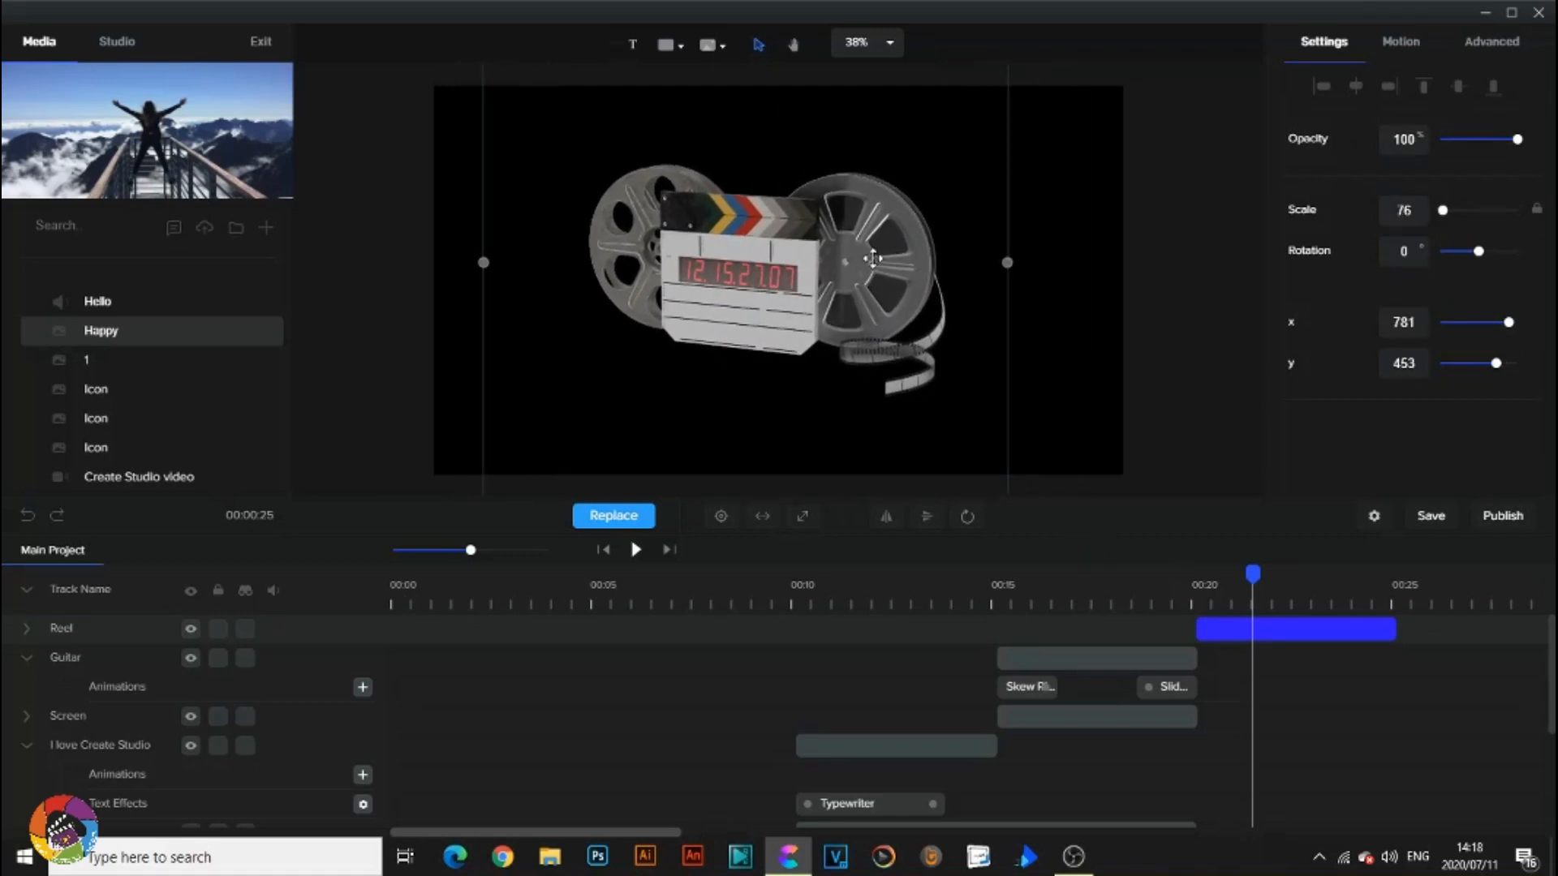
left_click(803, 516)
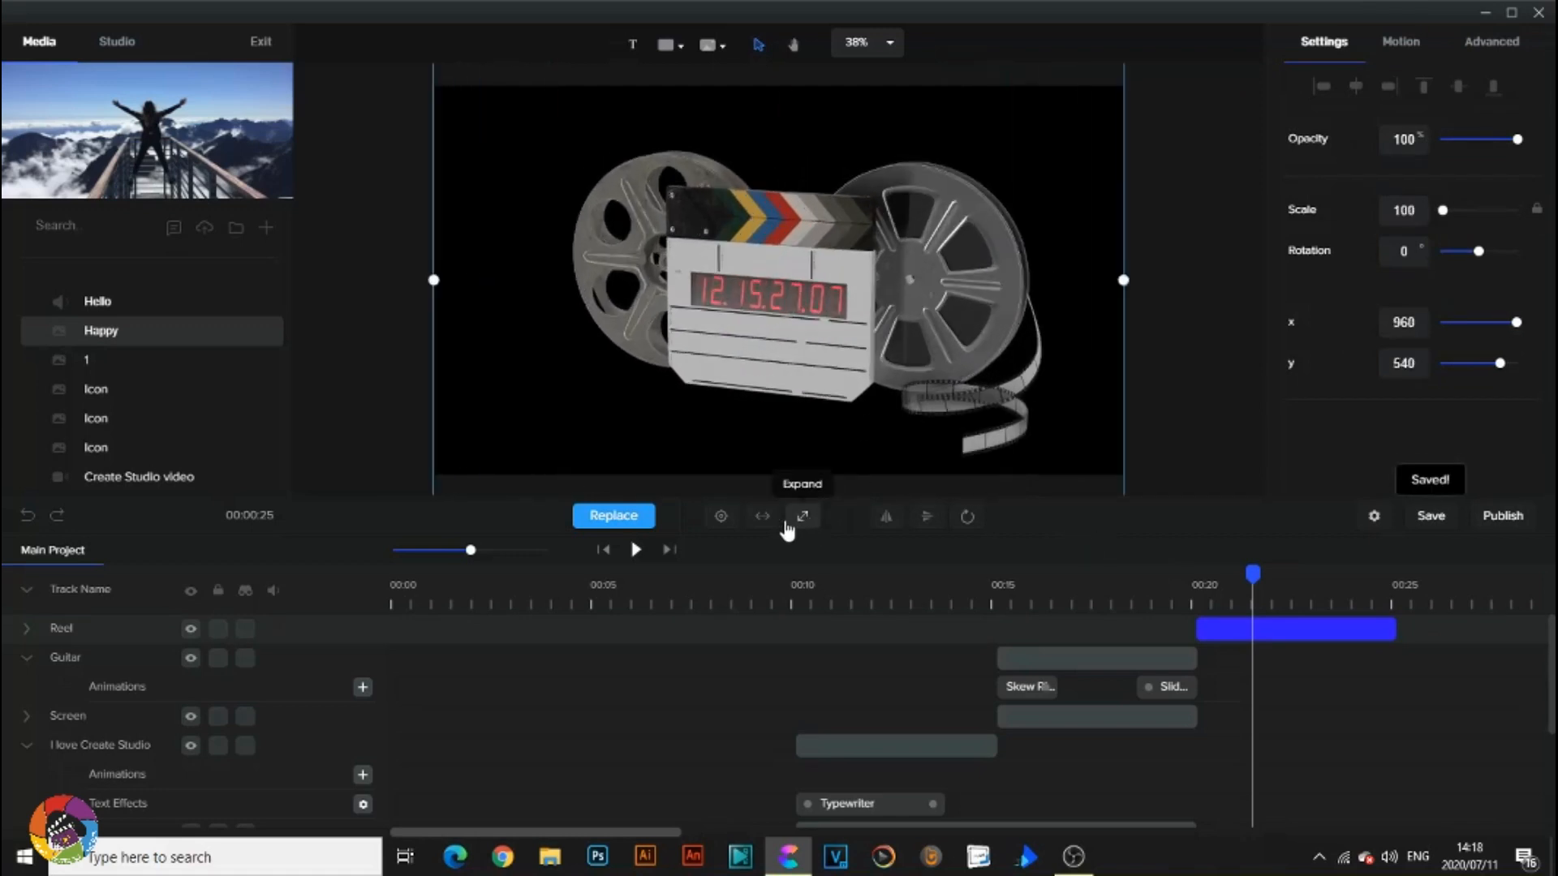
left_click_drag(836, 319, 835, 317)
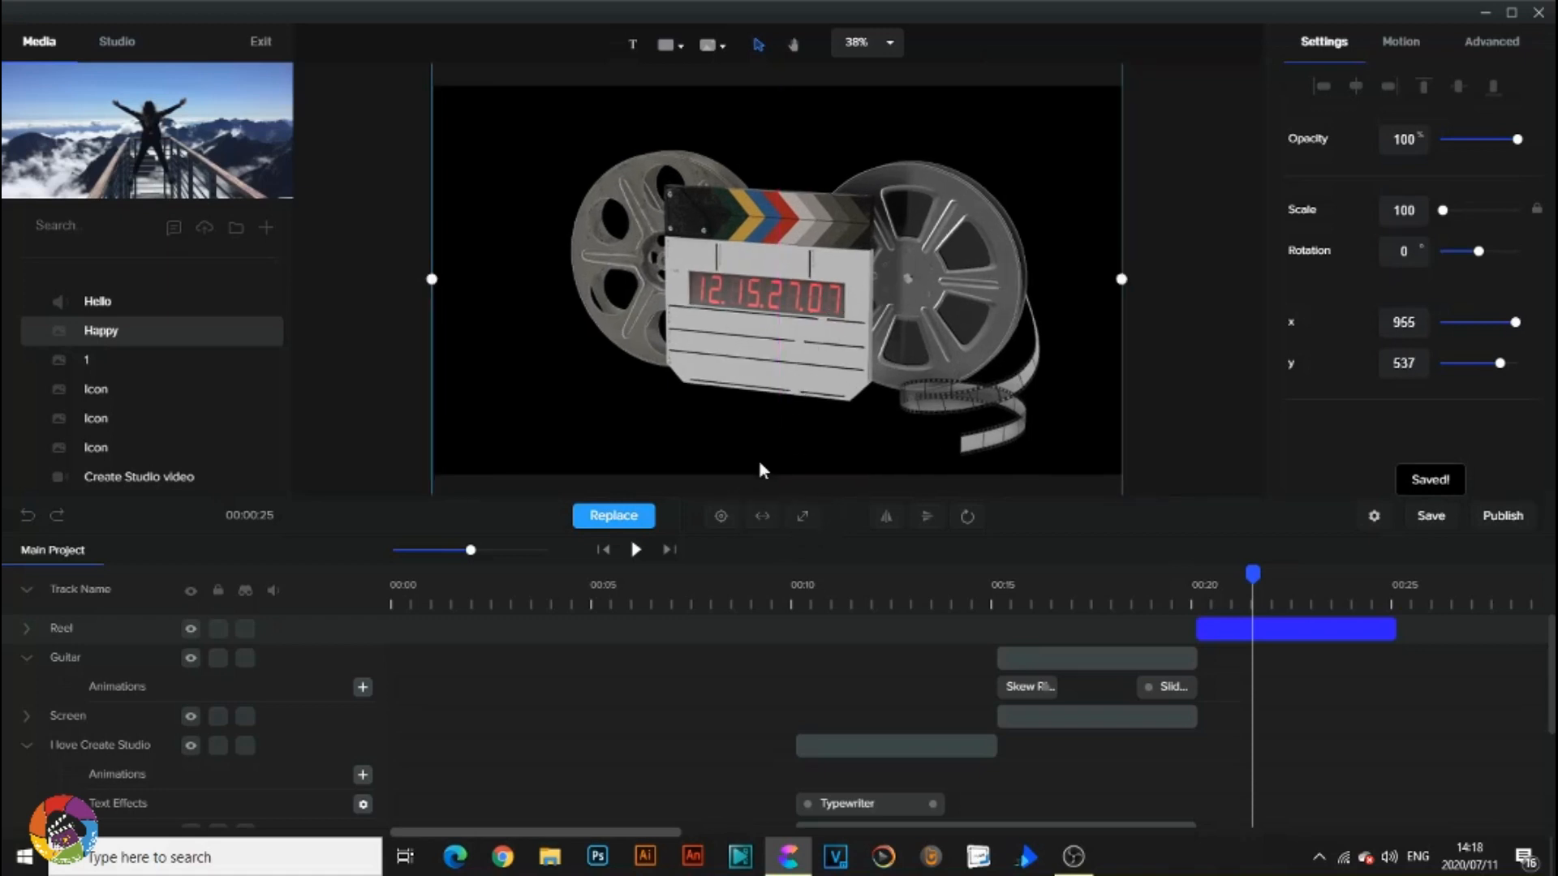
left_click(722, 516)
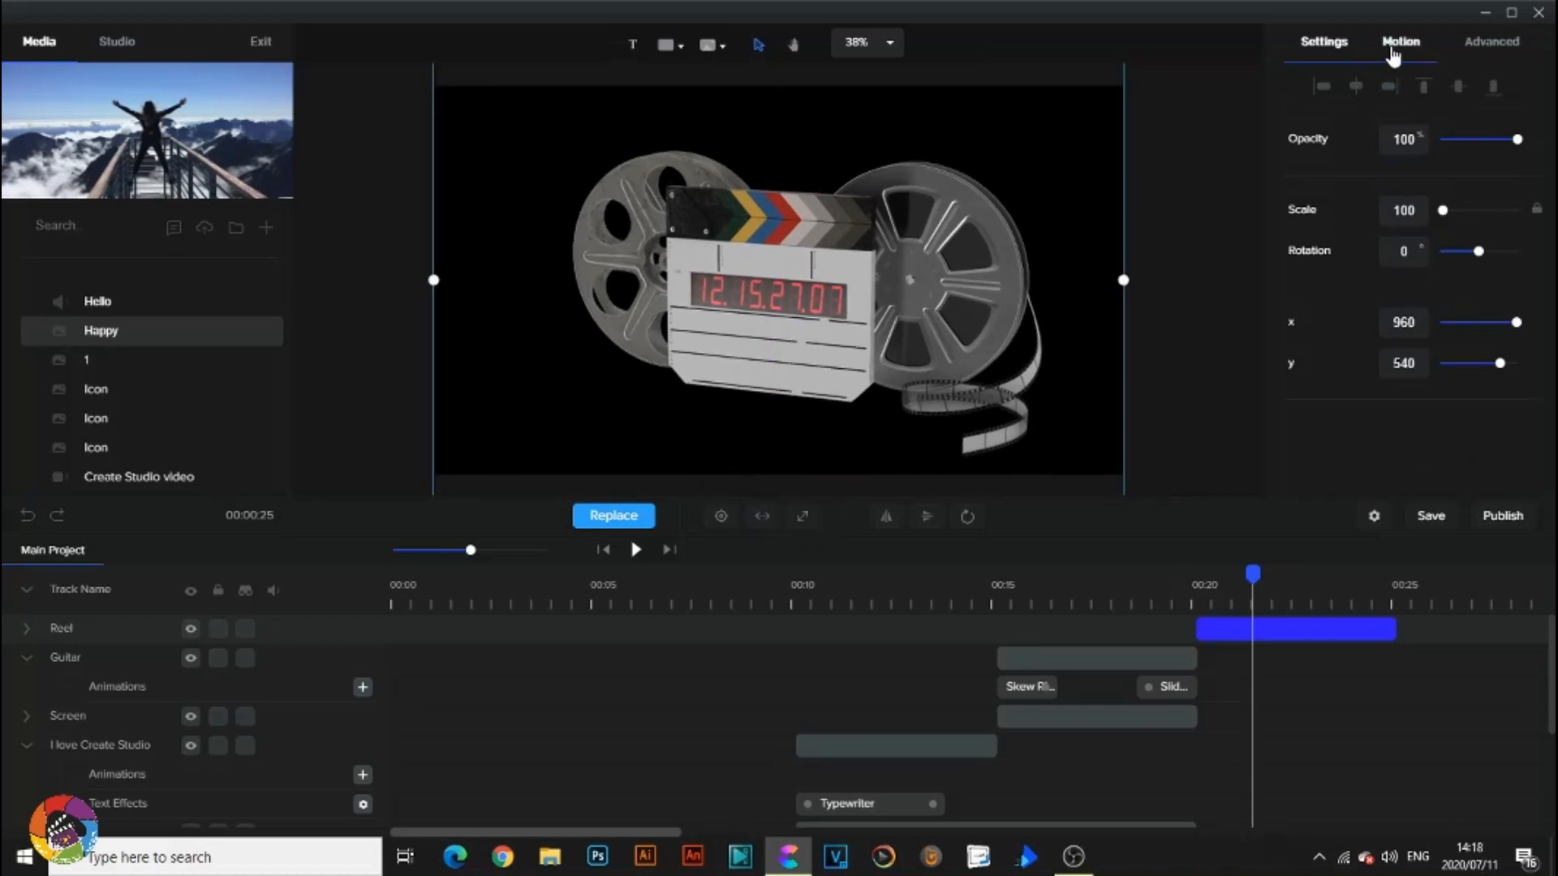
Apply the Scale Up entrance animation from the Zoom group to the Reel clip.
left_click(1400, 55)
left_click(1310, 227)
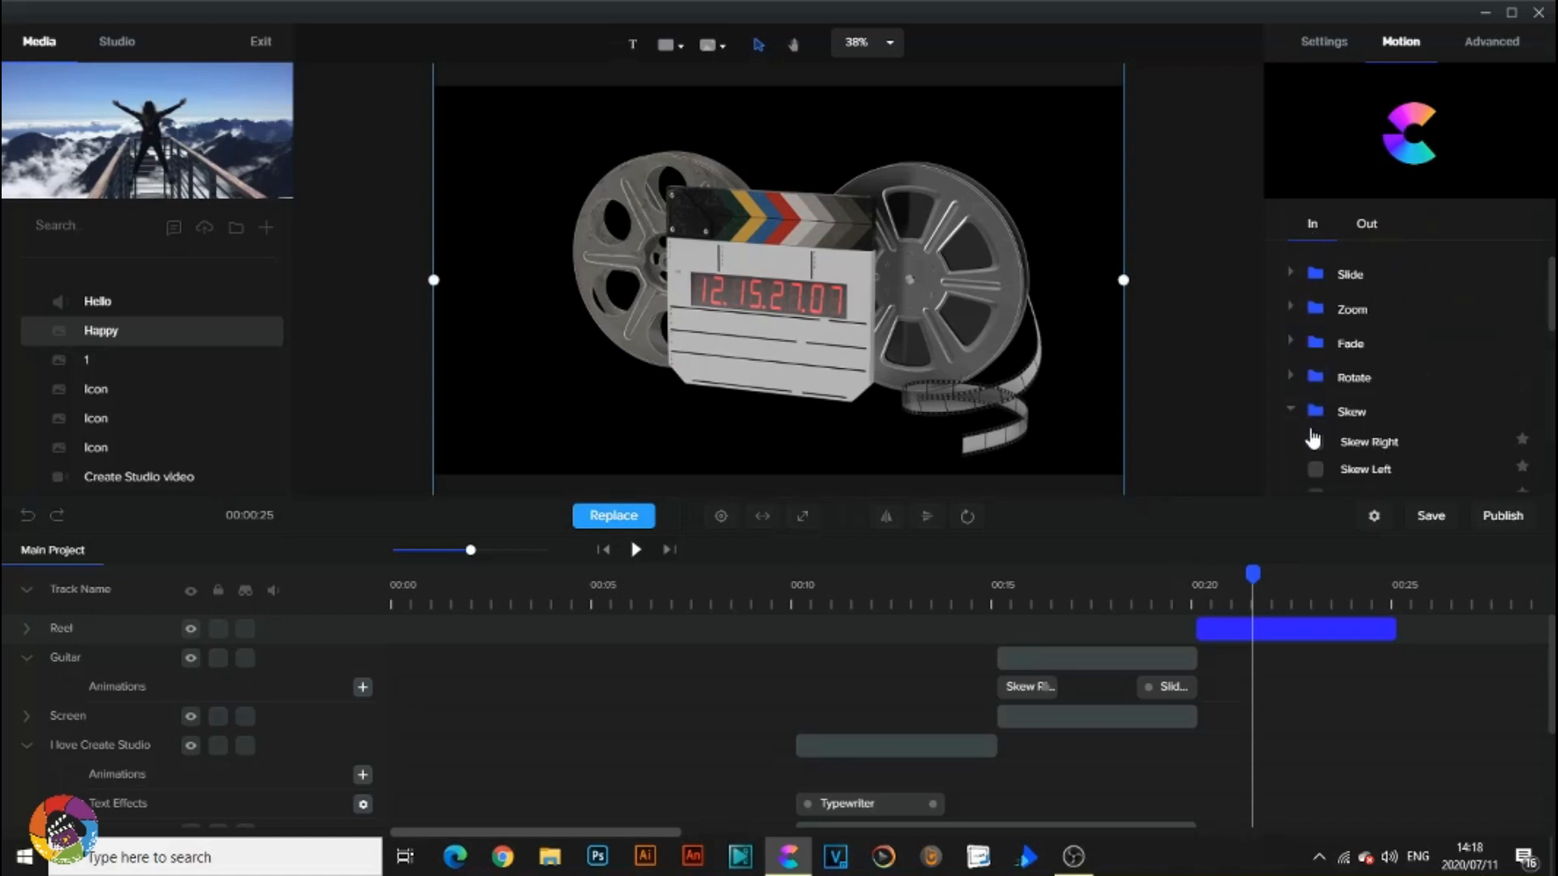
scroll(1314, 444, "down", 3)
scroll(1310, 405, "up", 3)
left_click(1290, 311)
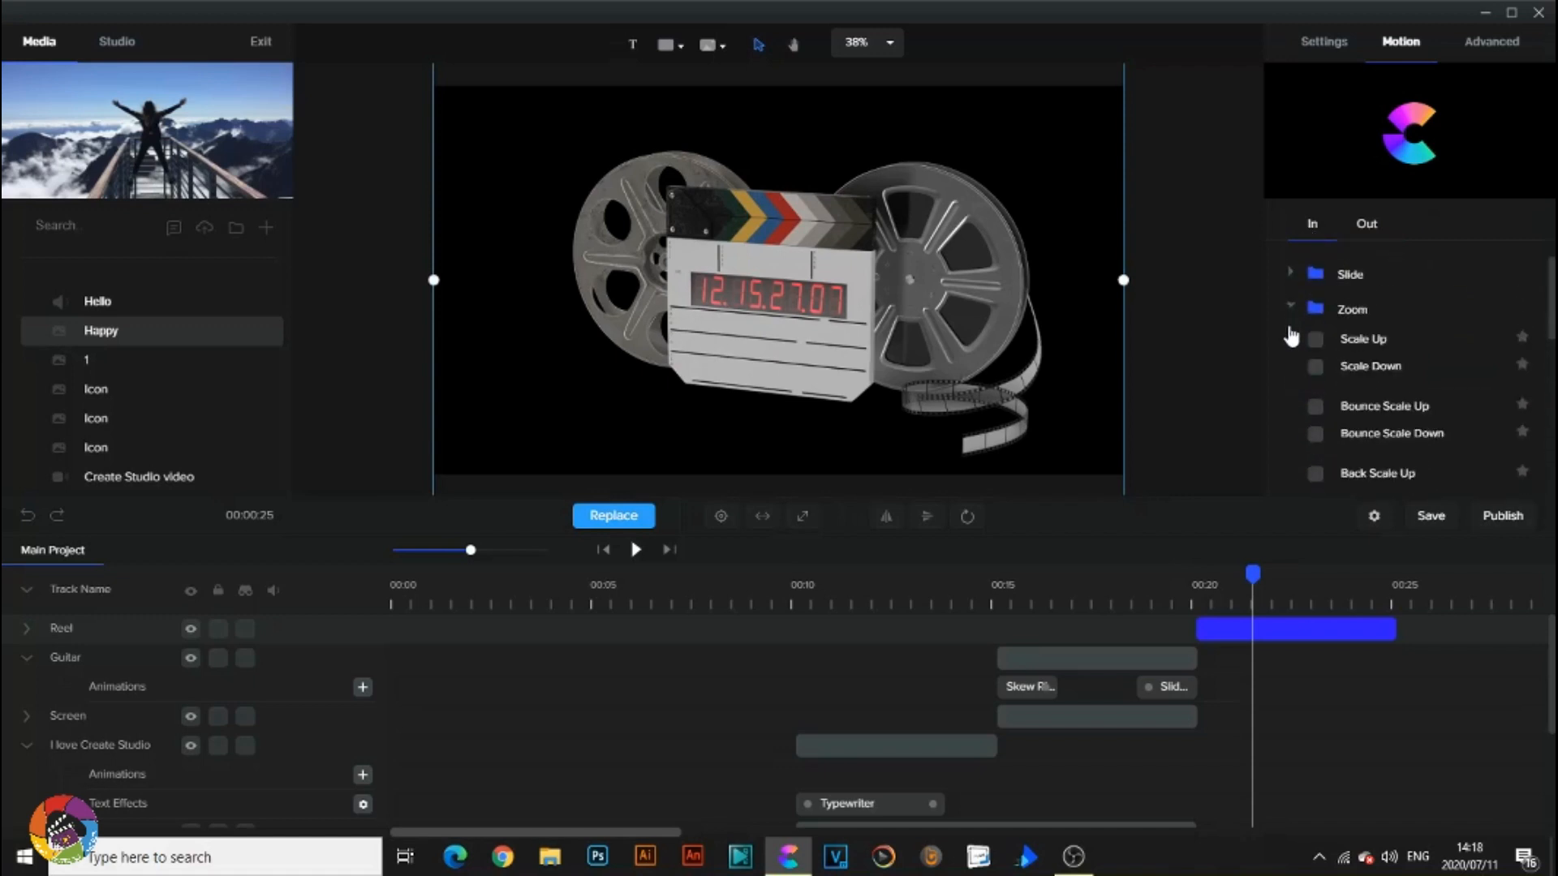
Display the Zoom group of exit animations for the Reel clip.
left_click(1368, 233)
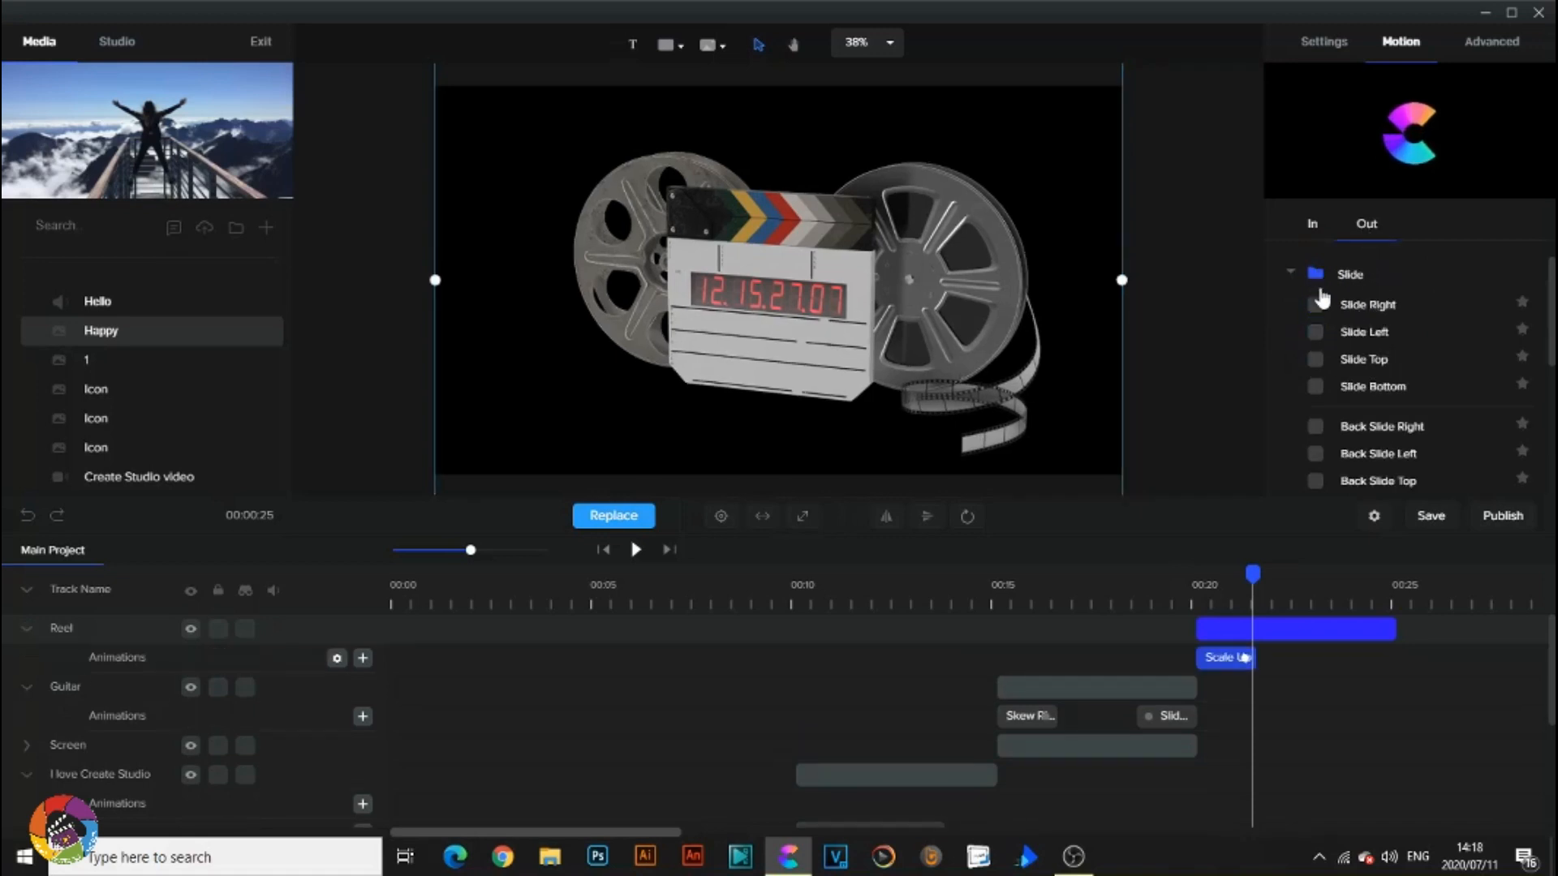
scroll(1322, 298, "down", 3)
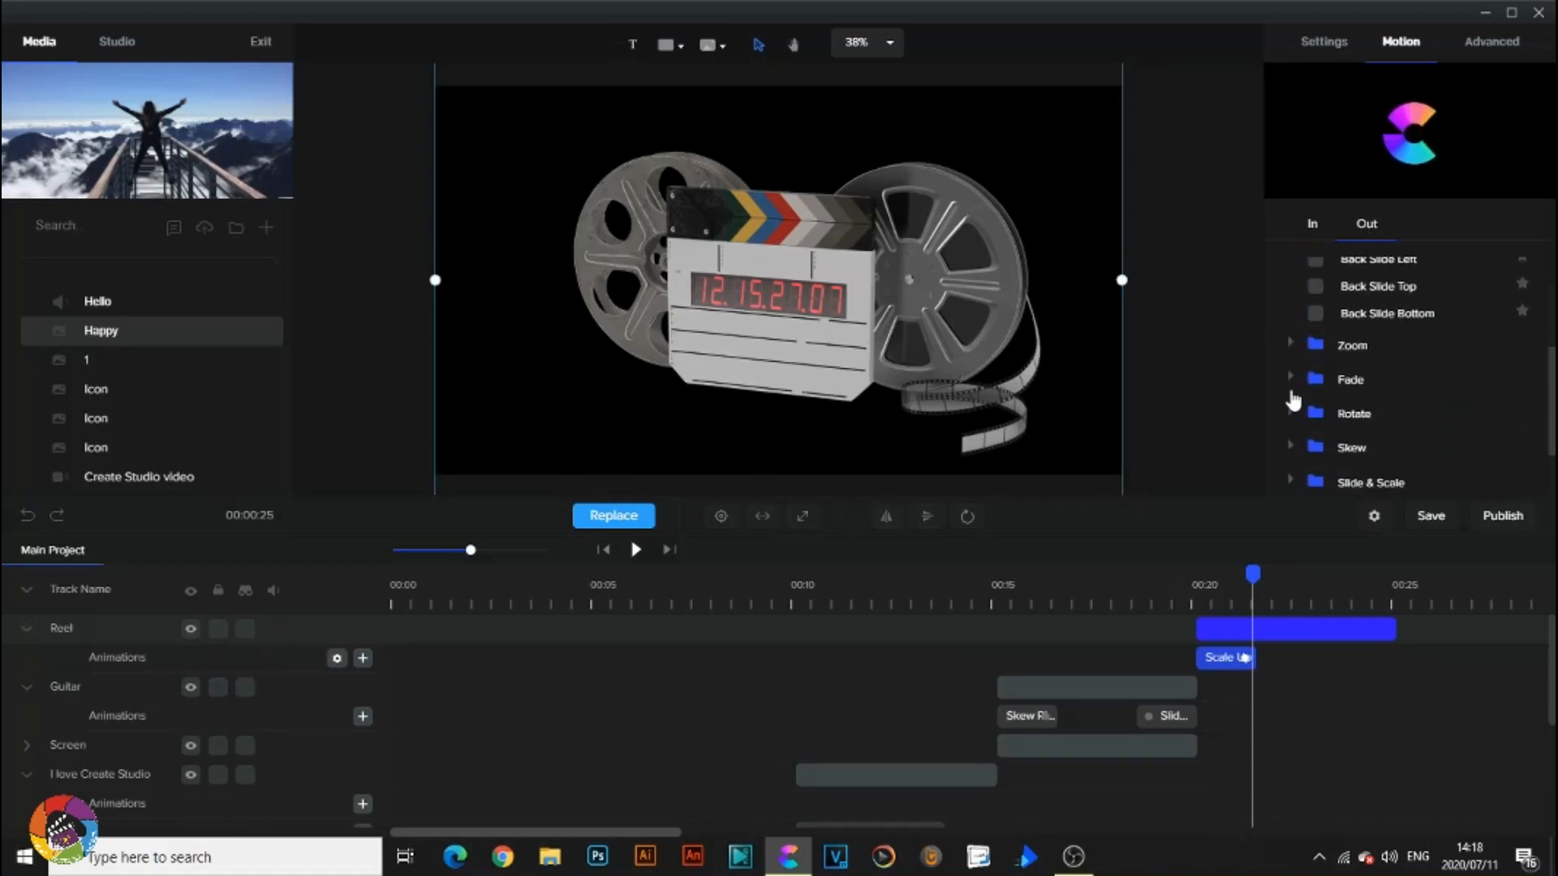
left_click(1292, 347)
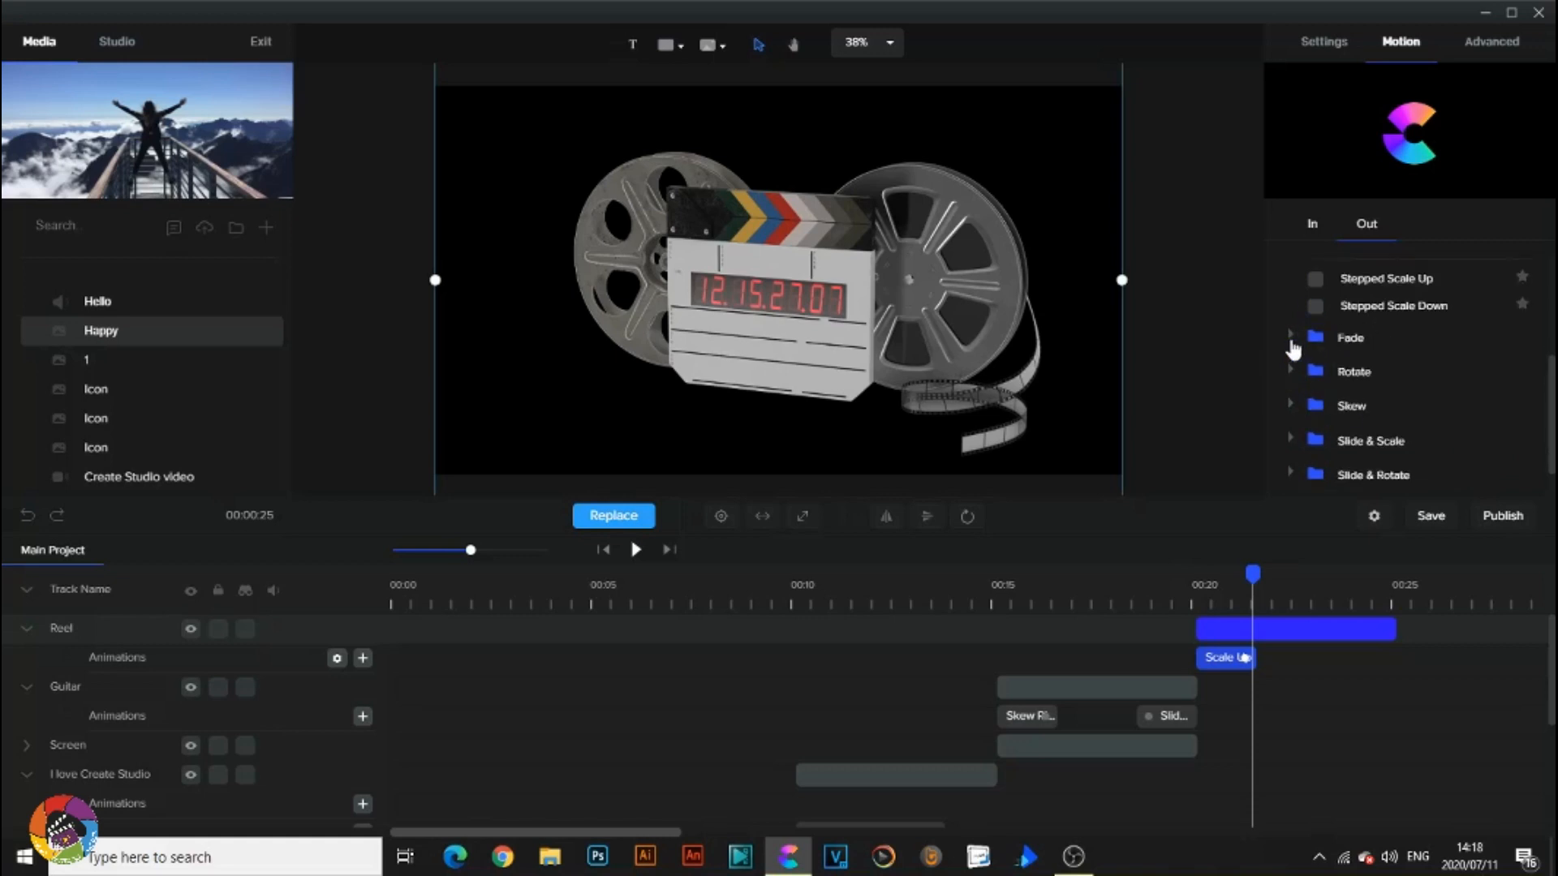
scroll(1377, 312, "up", 3)
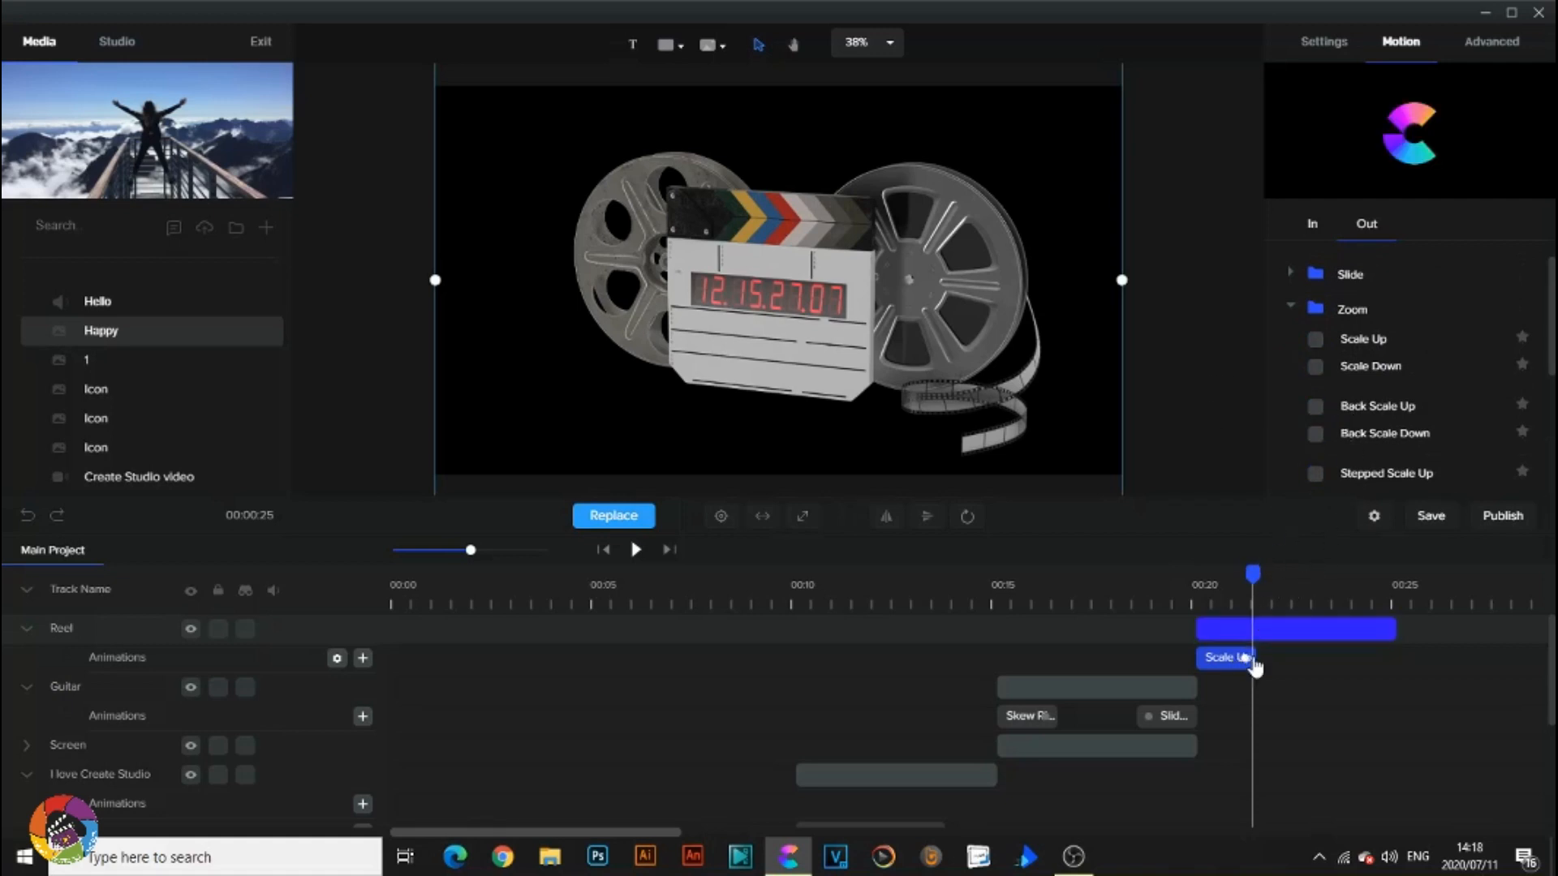
Preview the Reel clip's entrance from shortly before 20 seconds and lengthen its Scale Up animation.
left_click(1179, 581)
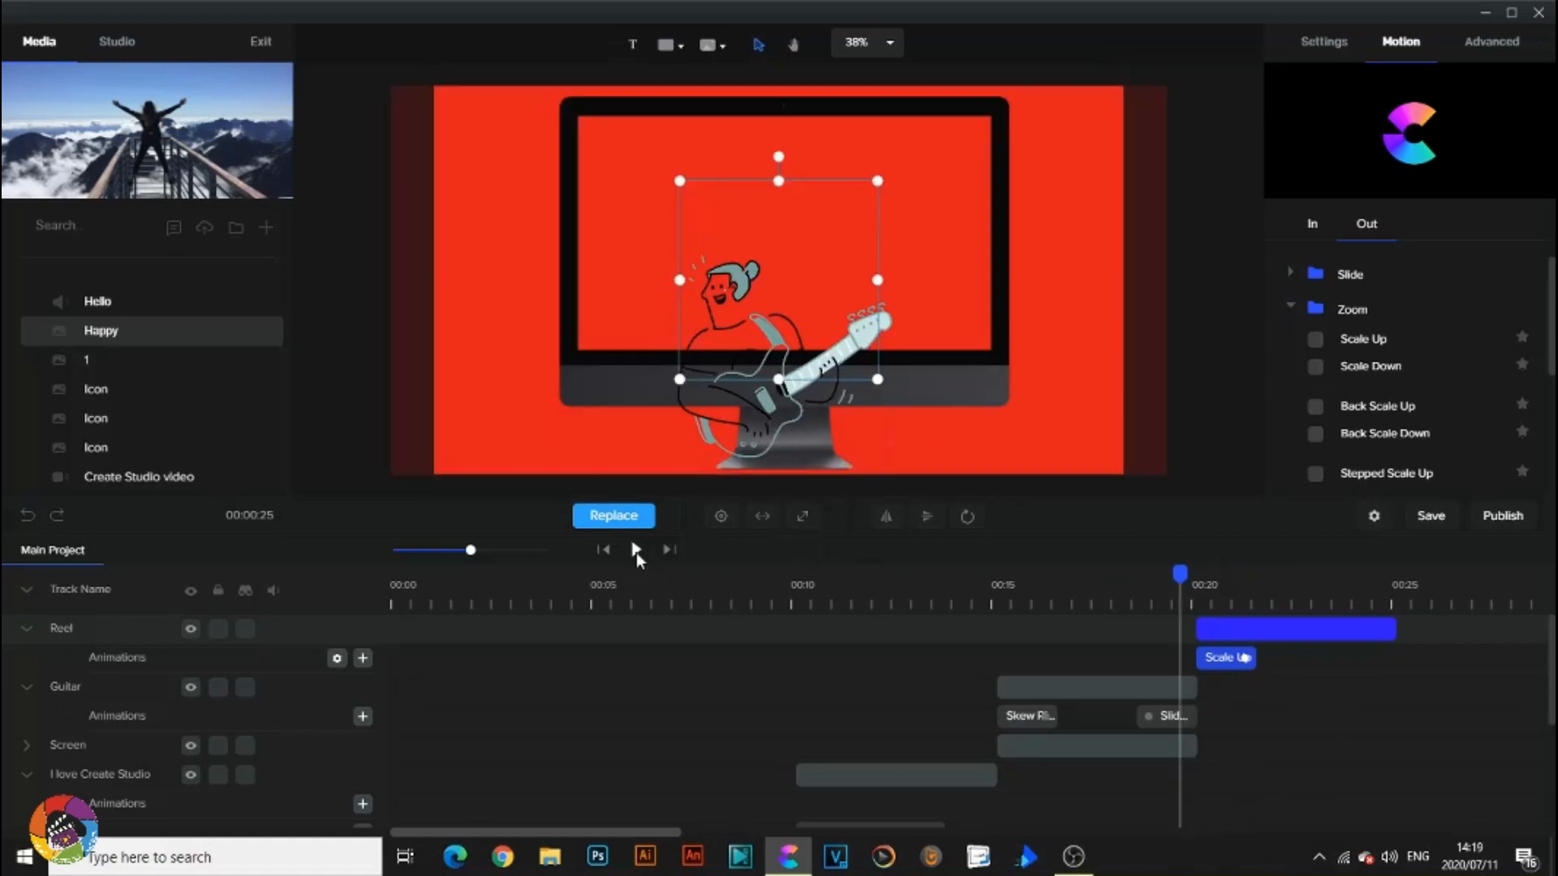
key("space")
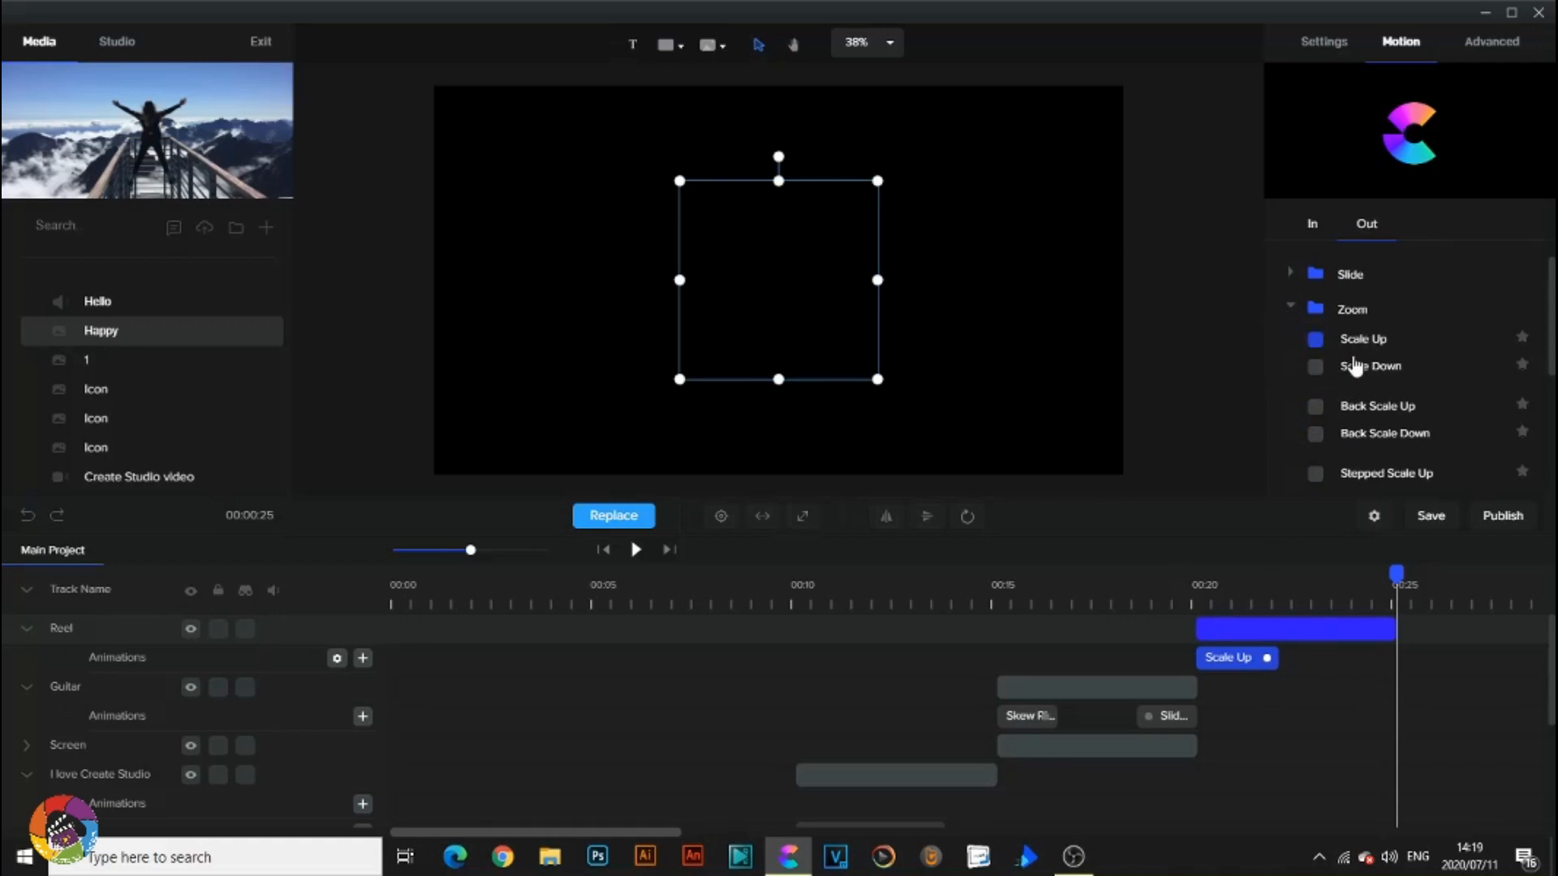
Give the Reel clip the Scale Down exit animation from the Zoom group.
left_click(1315, 434)
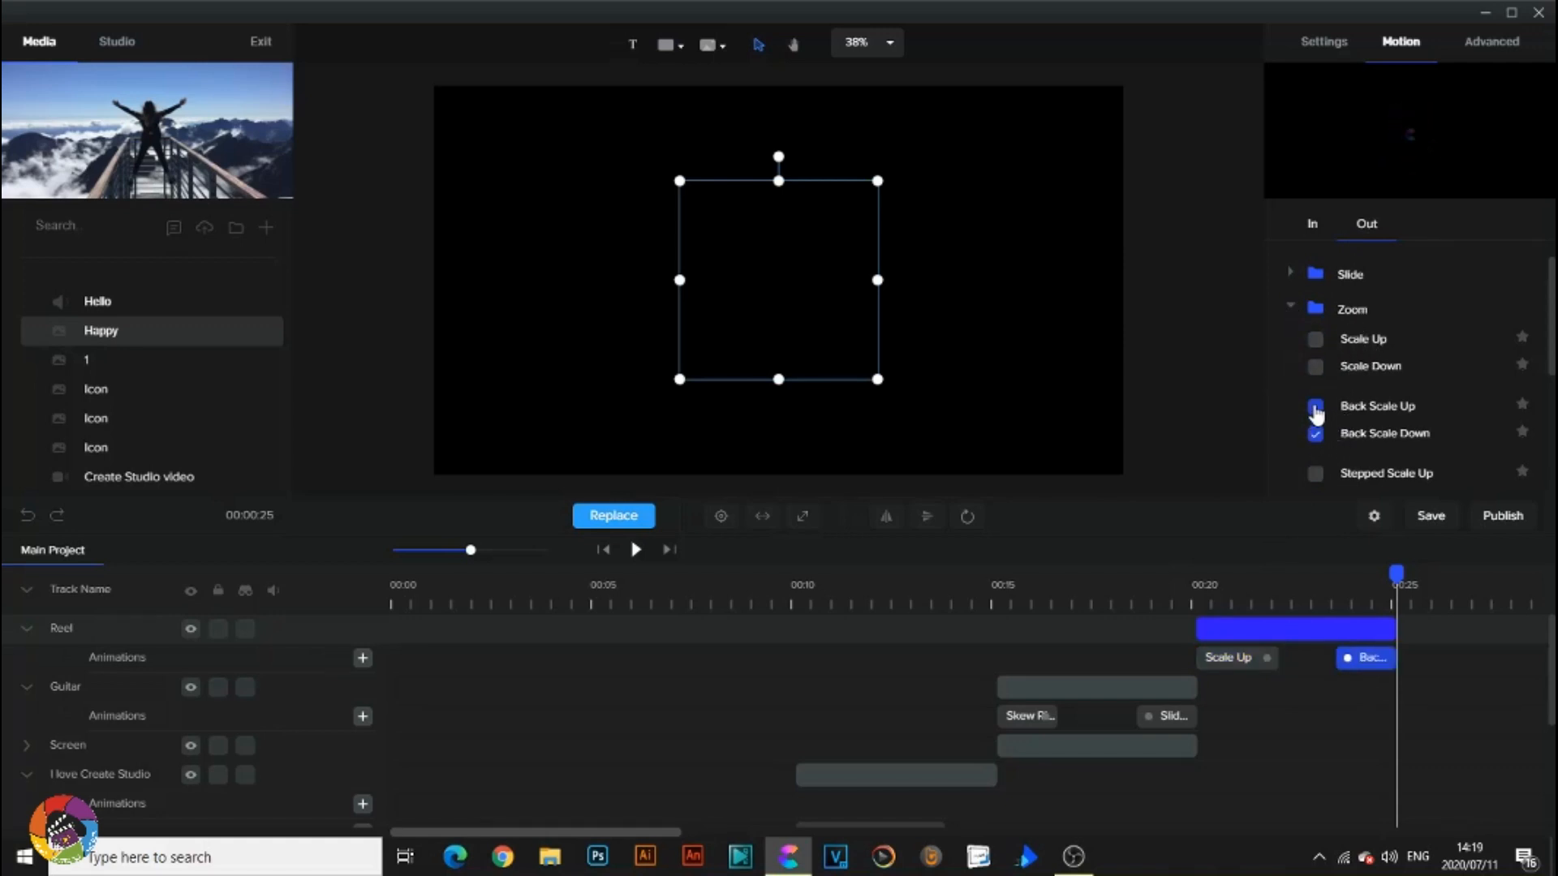
left_click(1314, 369)
Play the Reel clip back from near its start to its end and save the project.
left_click_drag(1396, 570, 1205, 576)
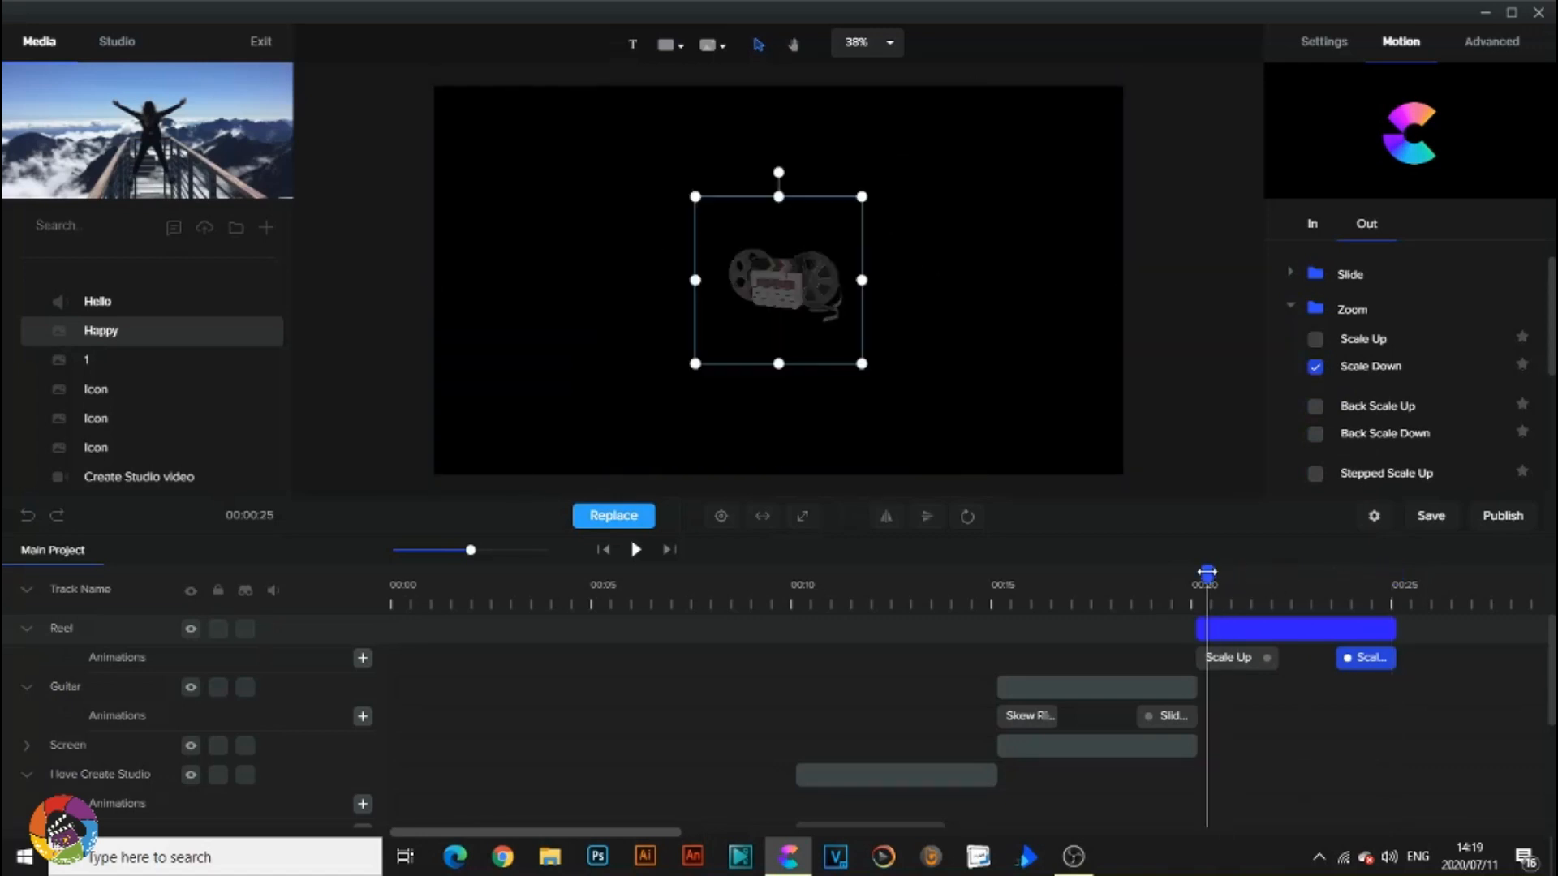
left_click(635, 550)
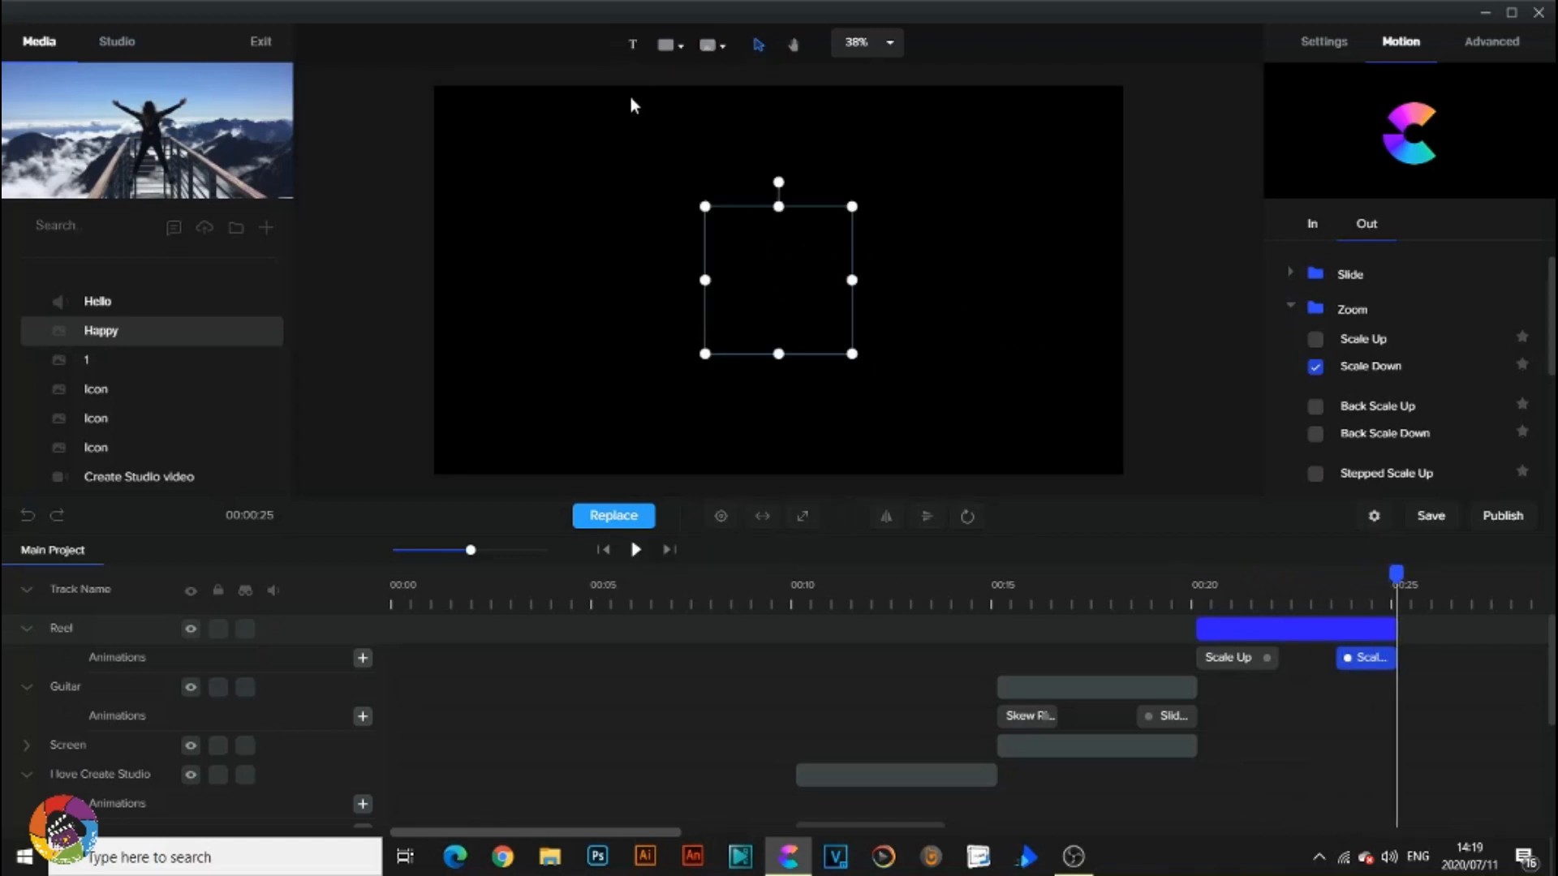
key("ctrl+s")
Open the studio library's Scenes category and look through the available scene templates.
left_click(111, 49)
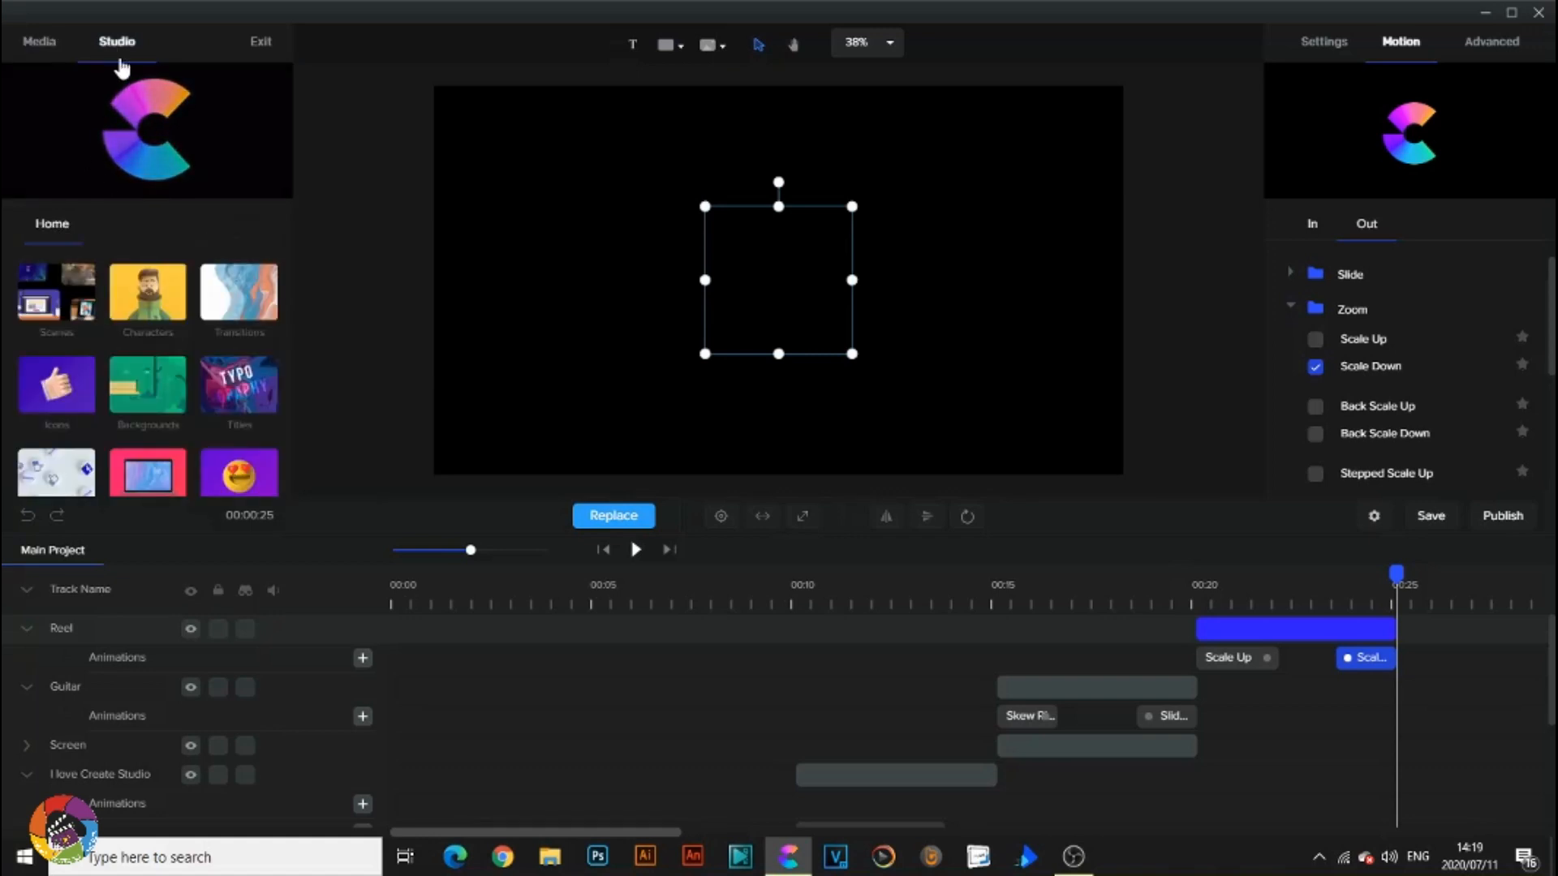
left_click(63, 318)
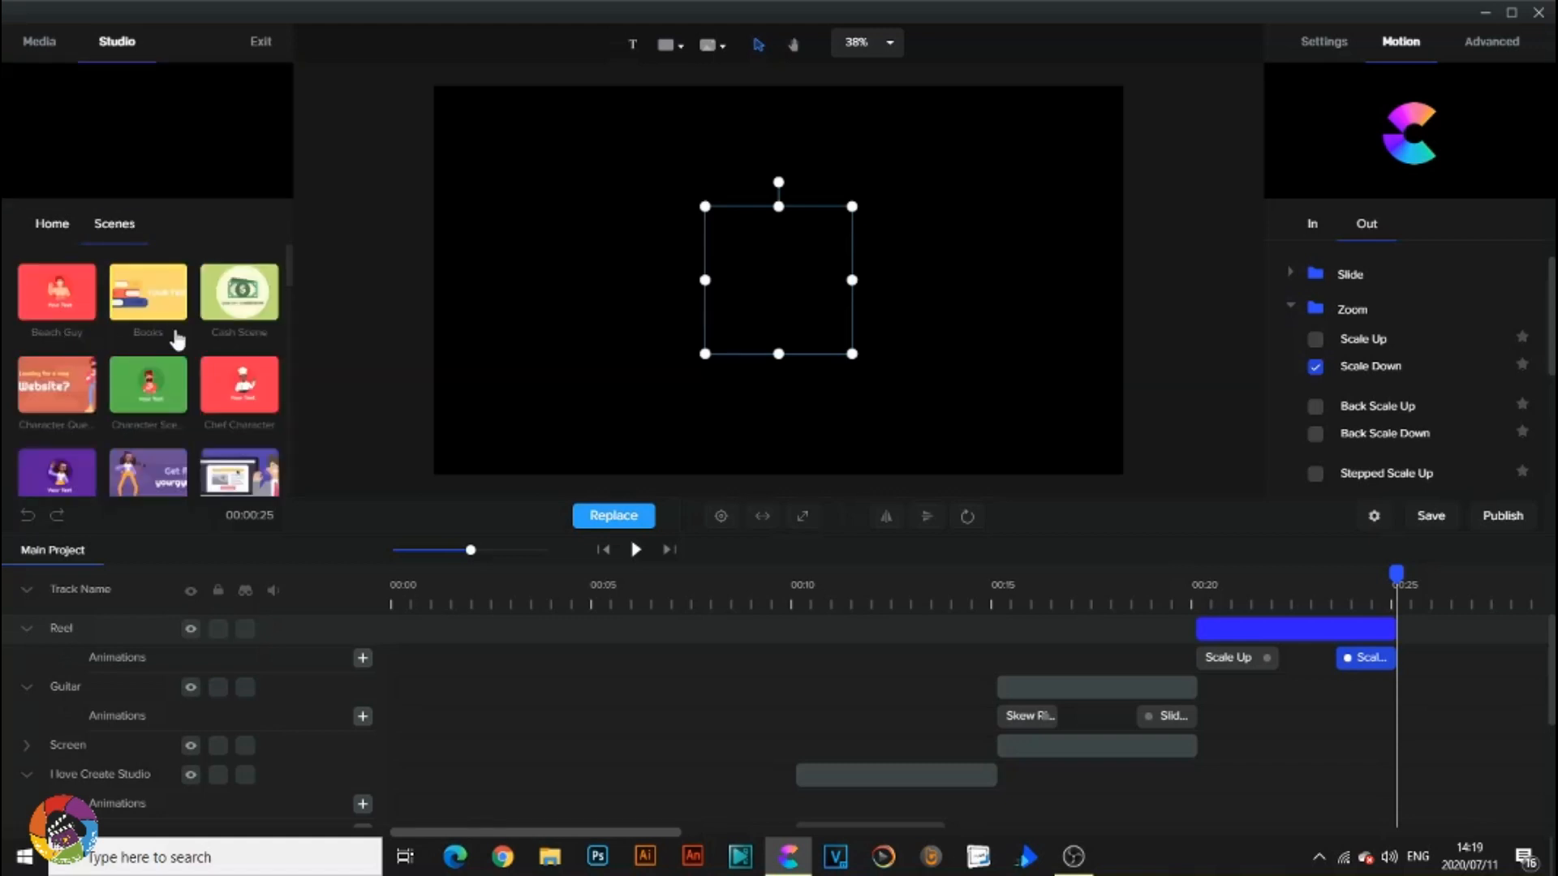
scroll(188, 329, "down", 3)
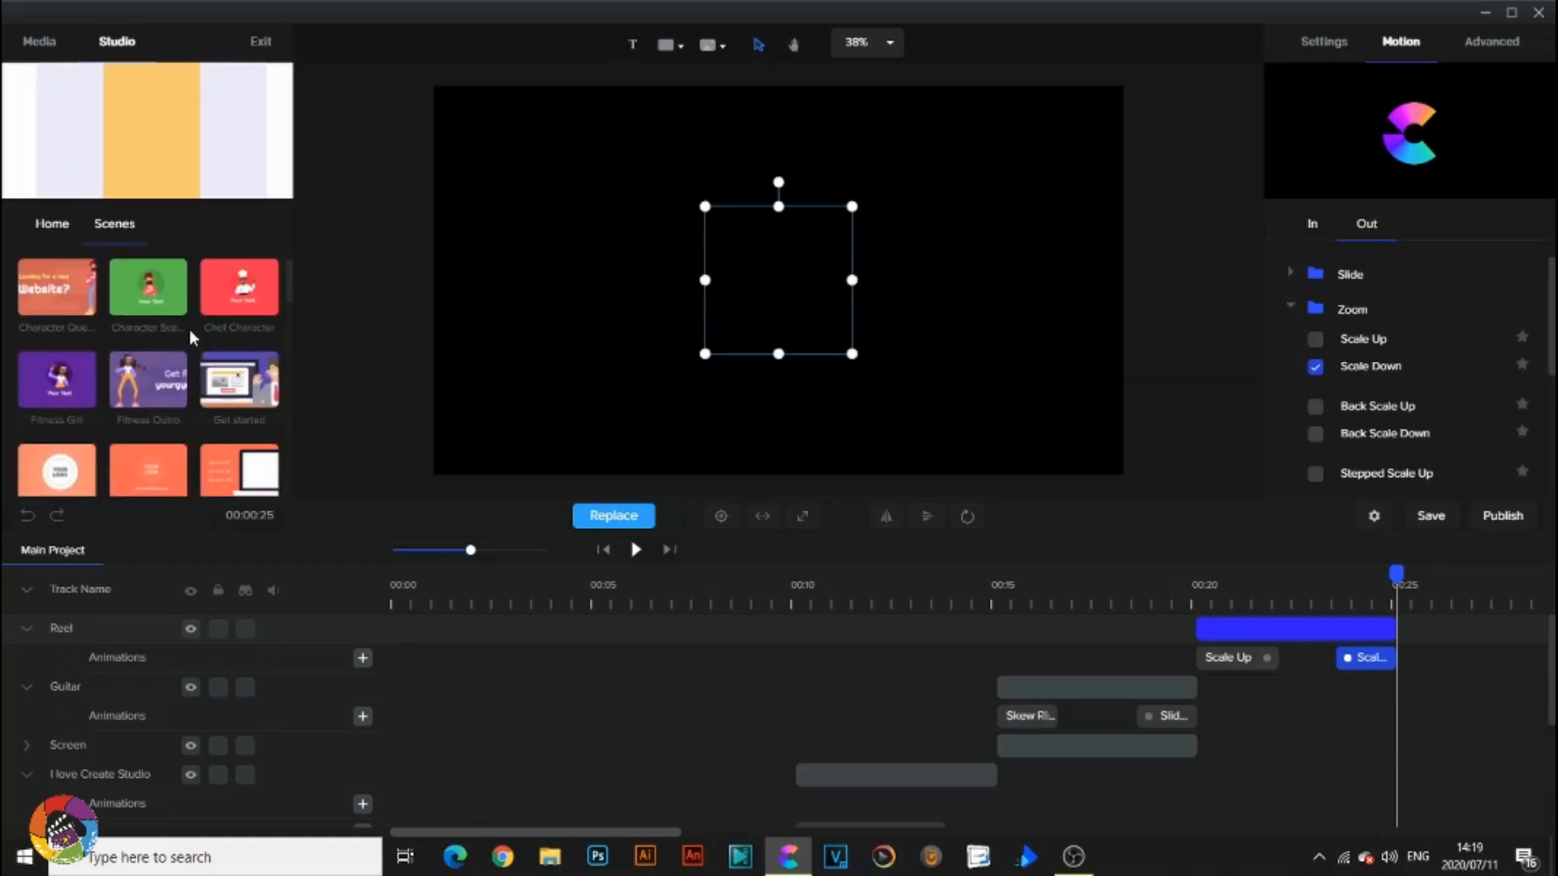
scroll(191, 337, "down", 5)
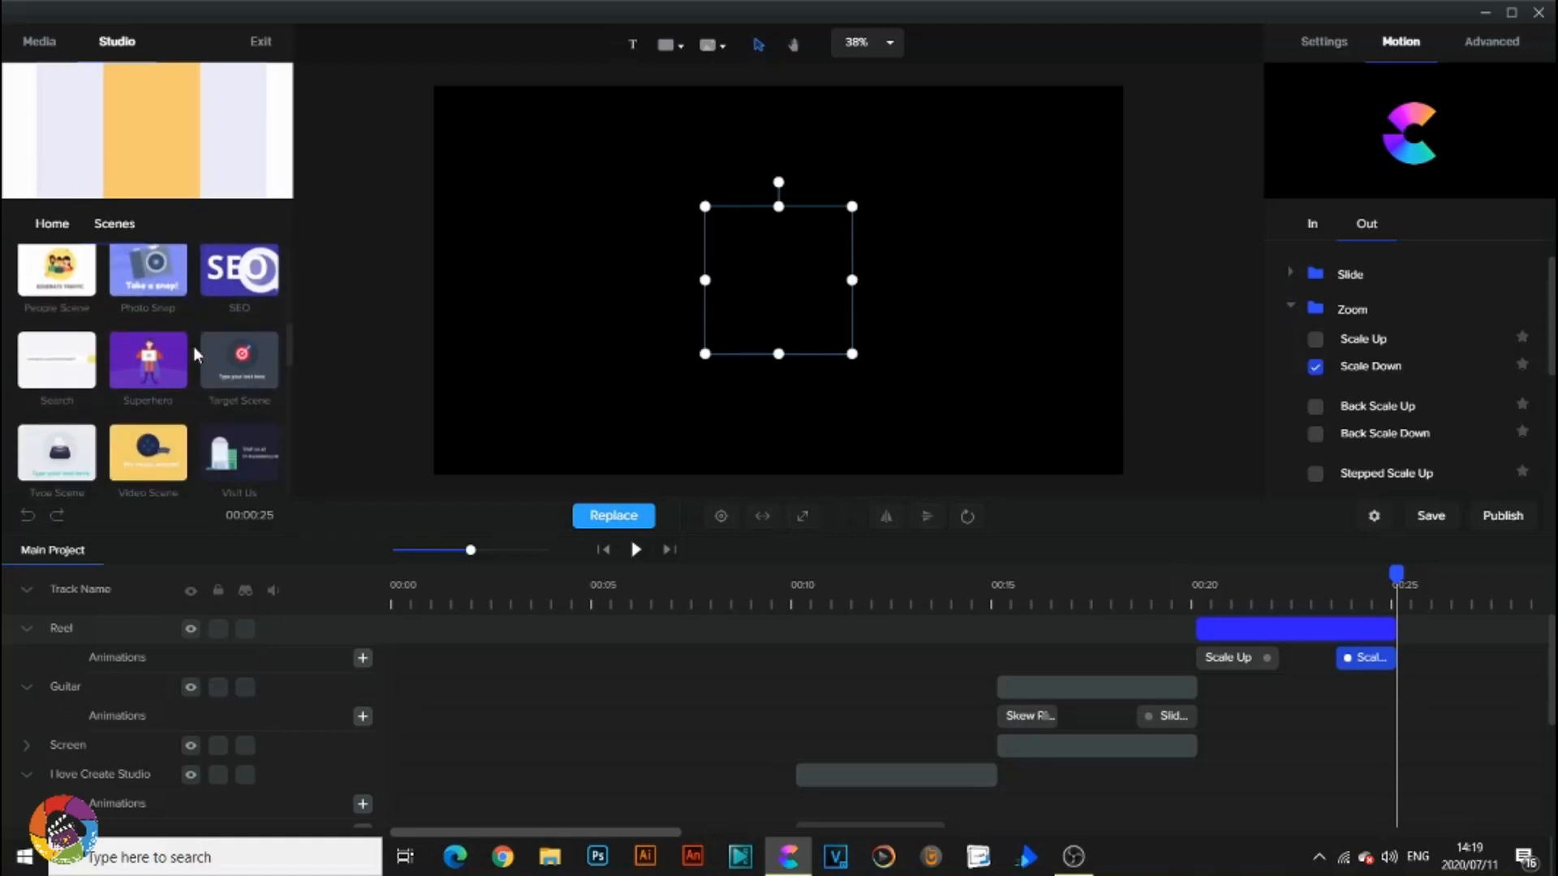
scroll(193, 345, "down", 5)
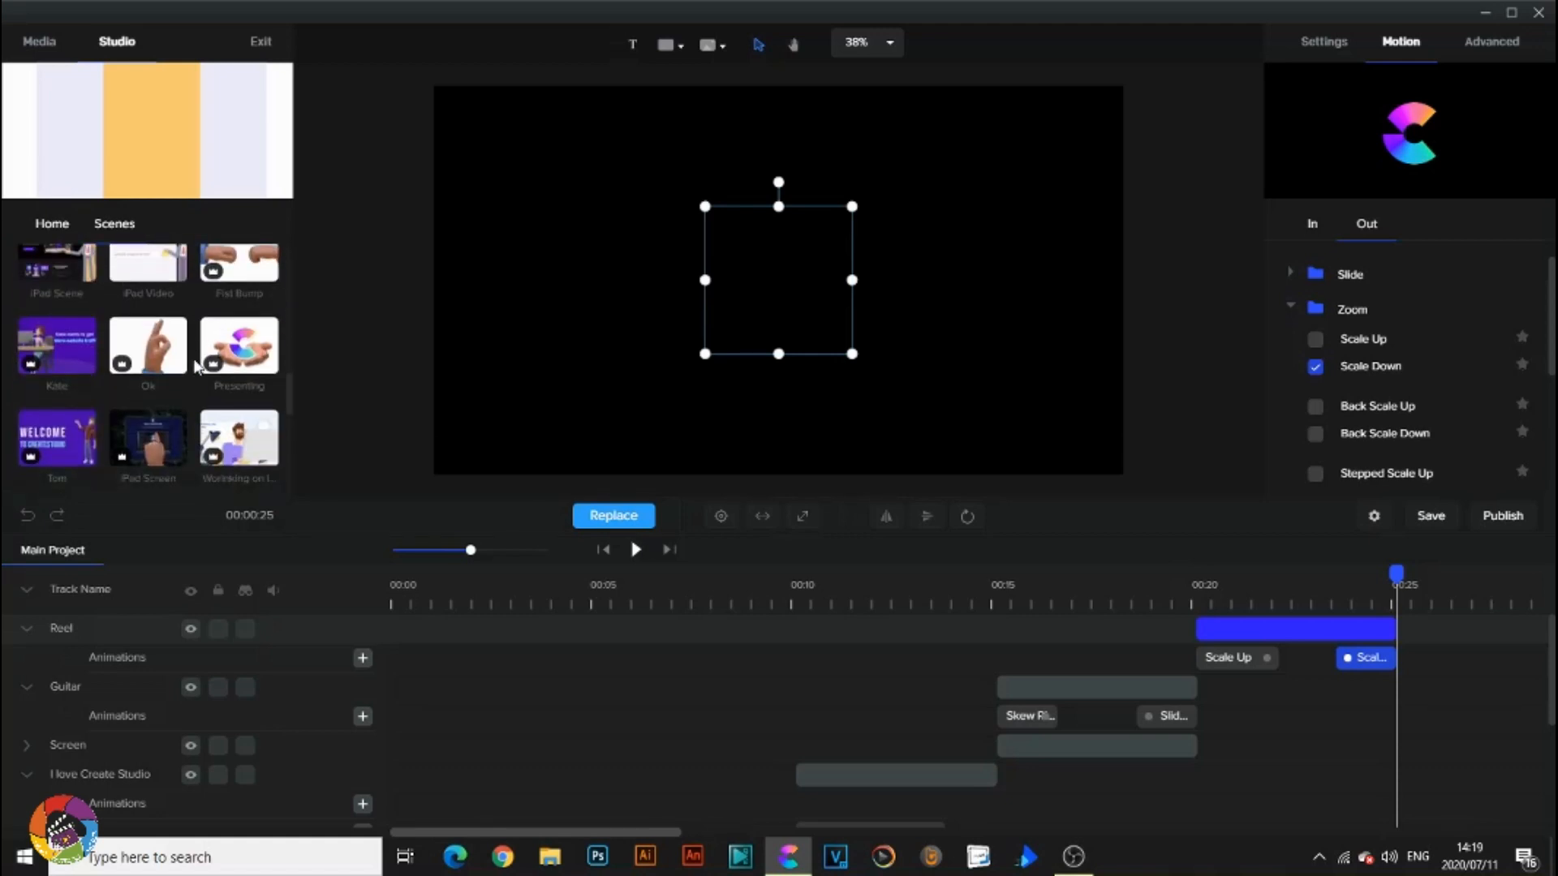
left_click(219, 288)
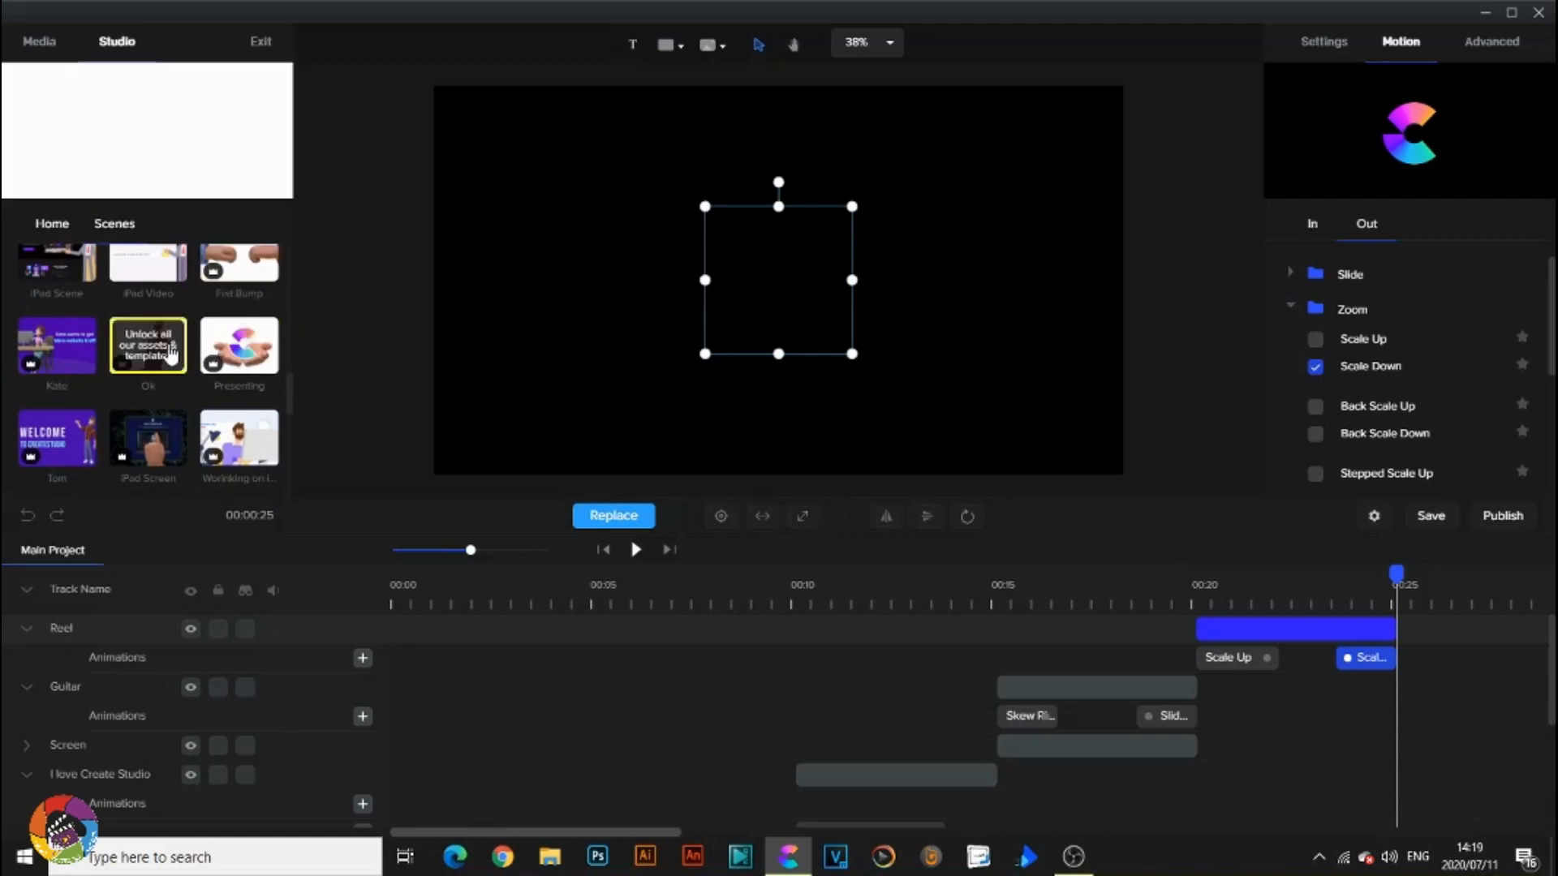
scroll(195, 390, "down", 3)
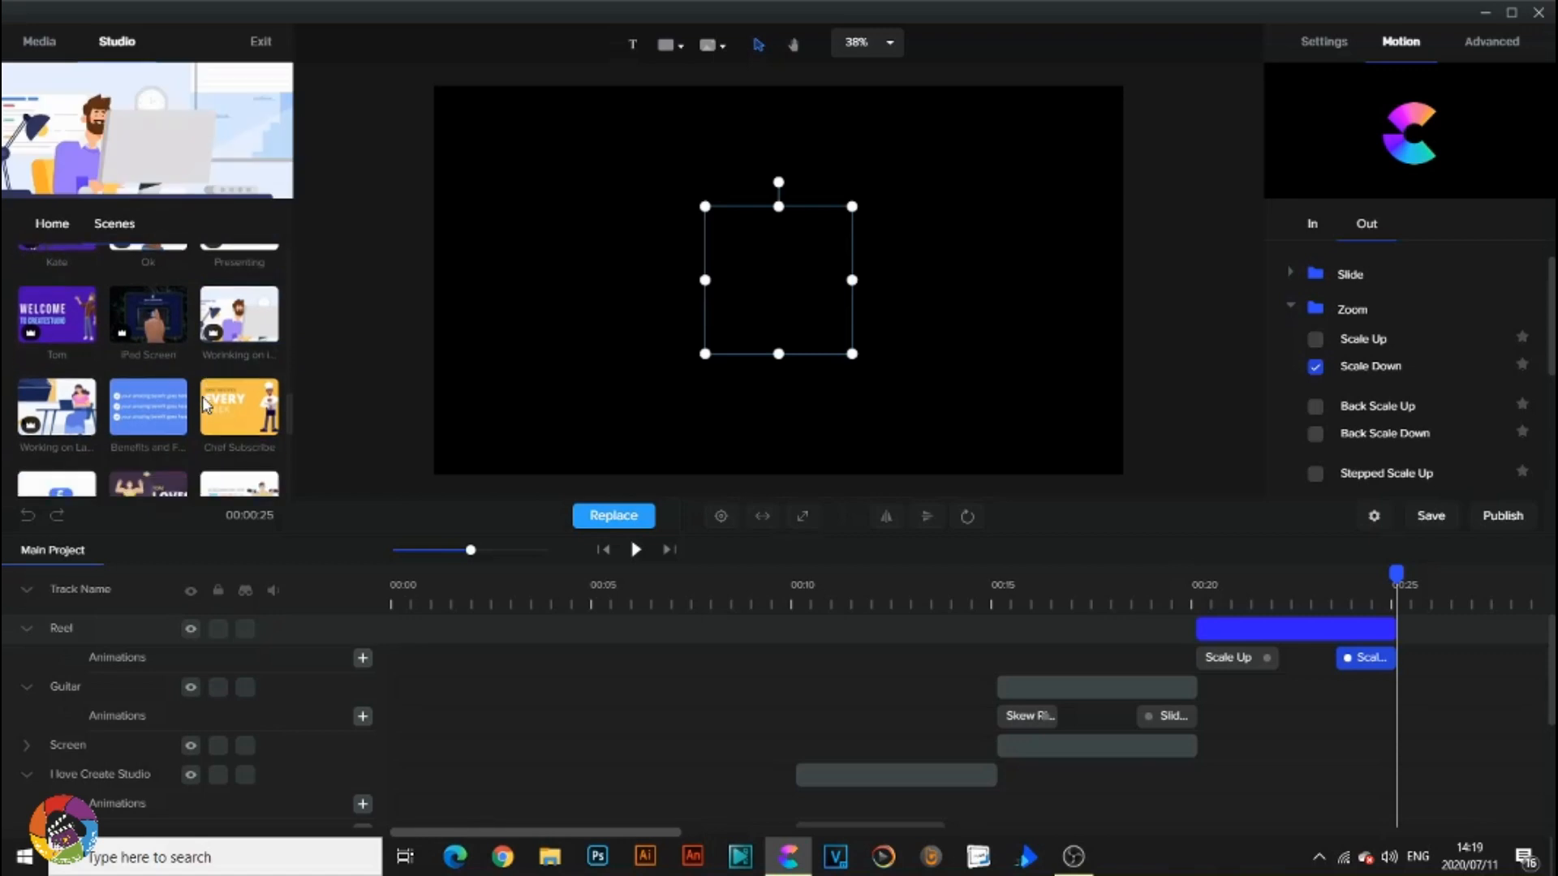
scroll(197, 395, "down", 2)
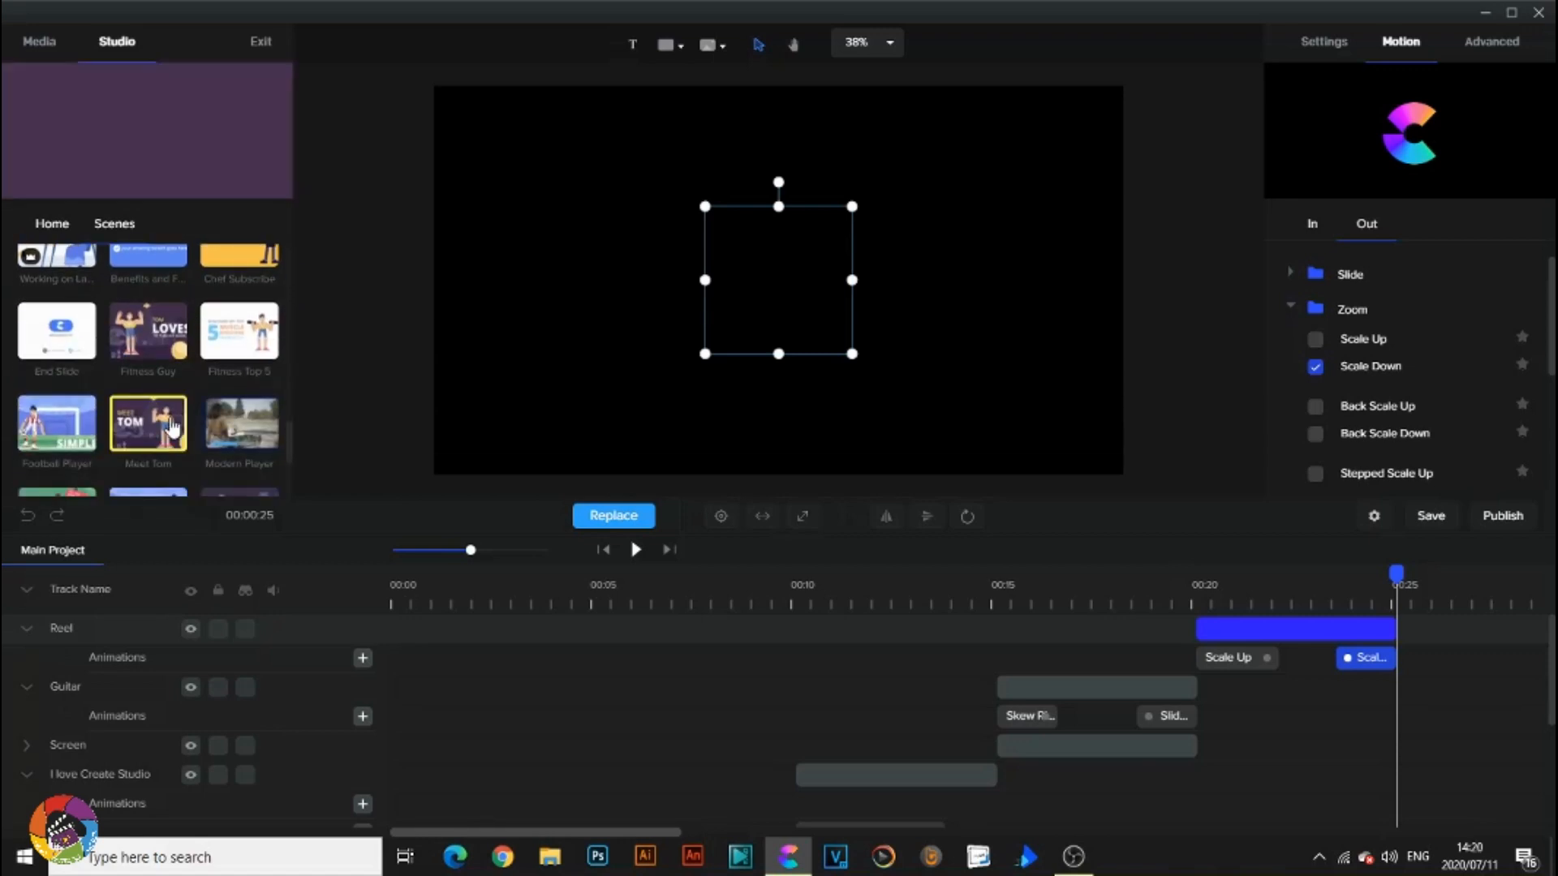
scroll(175, 424, "down", 2)
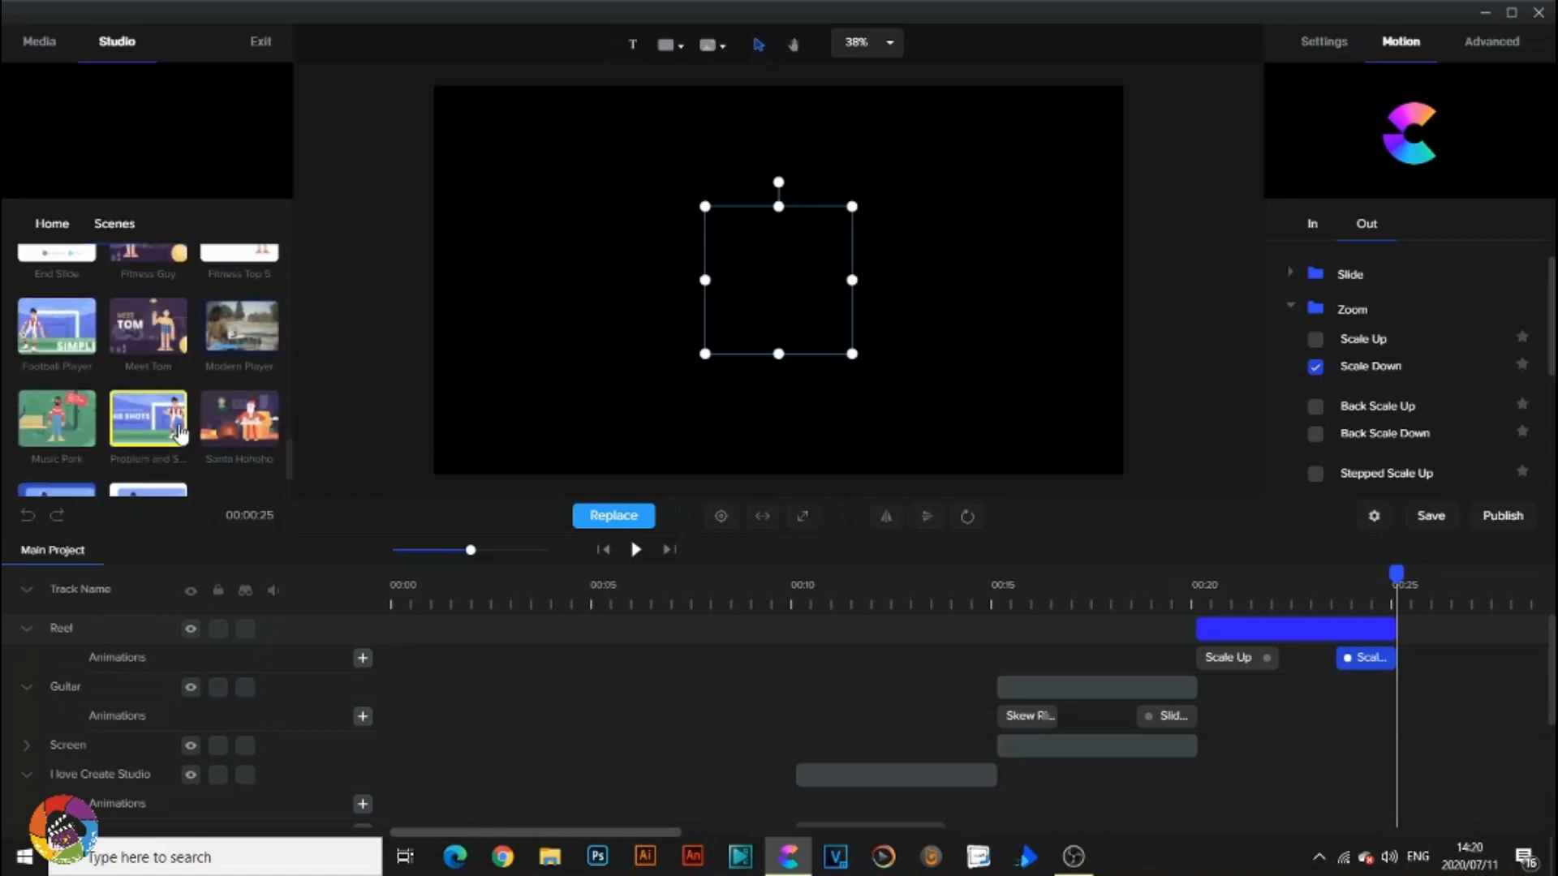
scroll(185, 415, "up", 8)
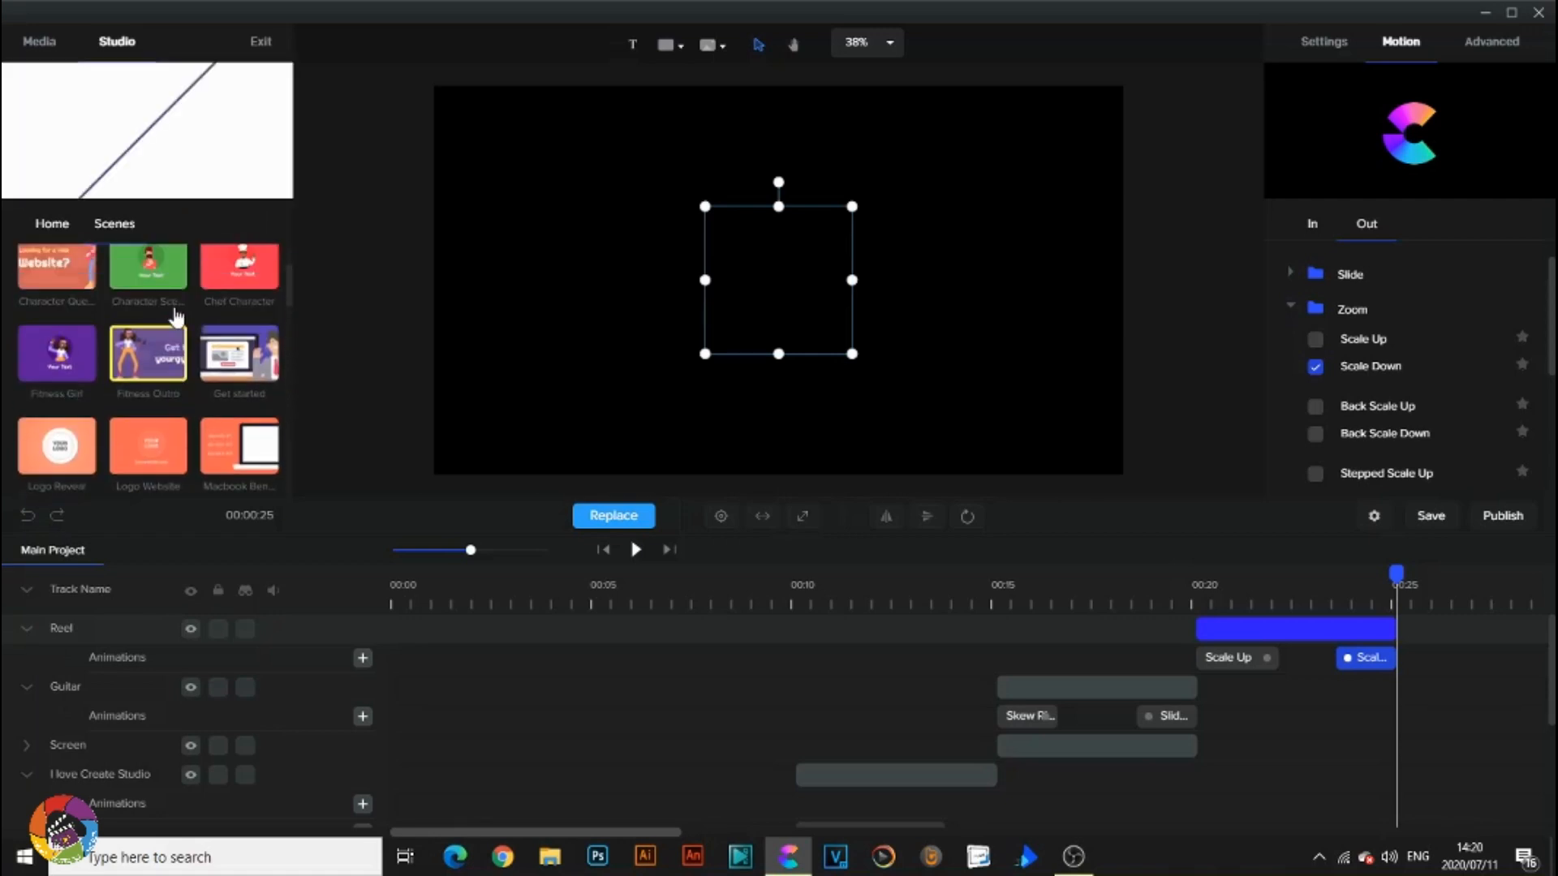
Add the Beach Guy scene to the project after the Reel clip, at the 25-second mark, and select it.
left_click_drag(72, 307, 774, 326)
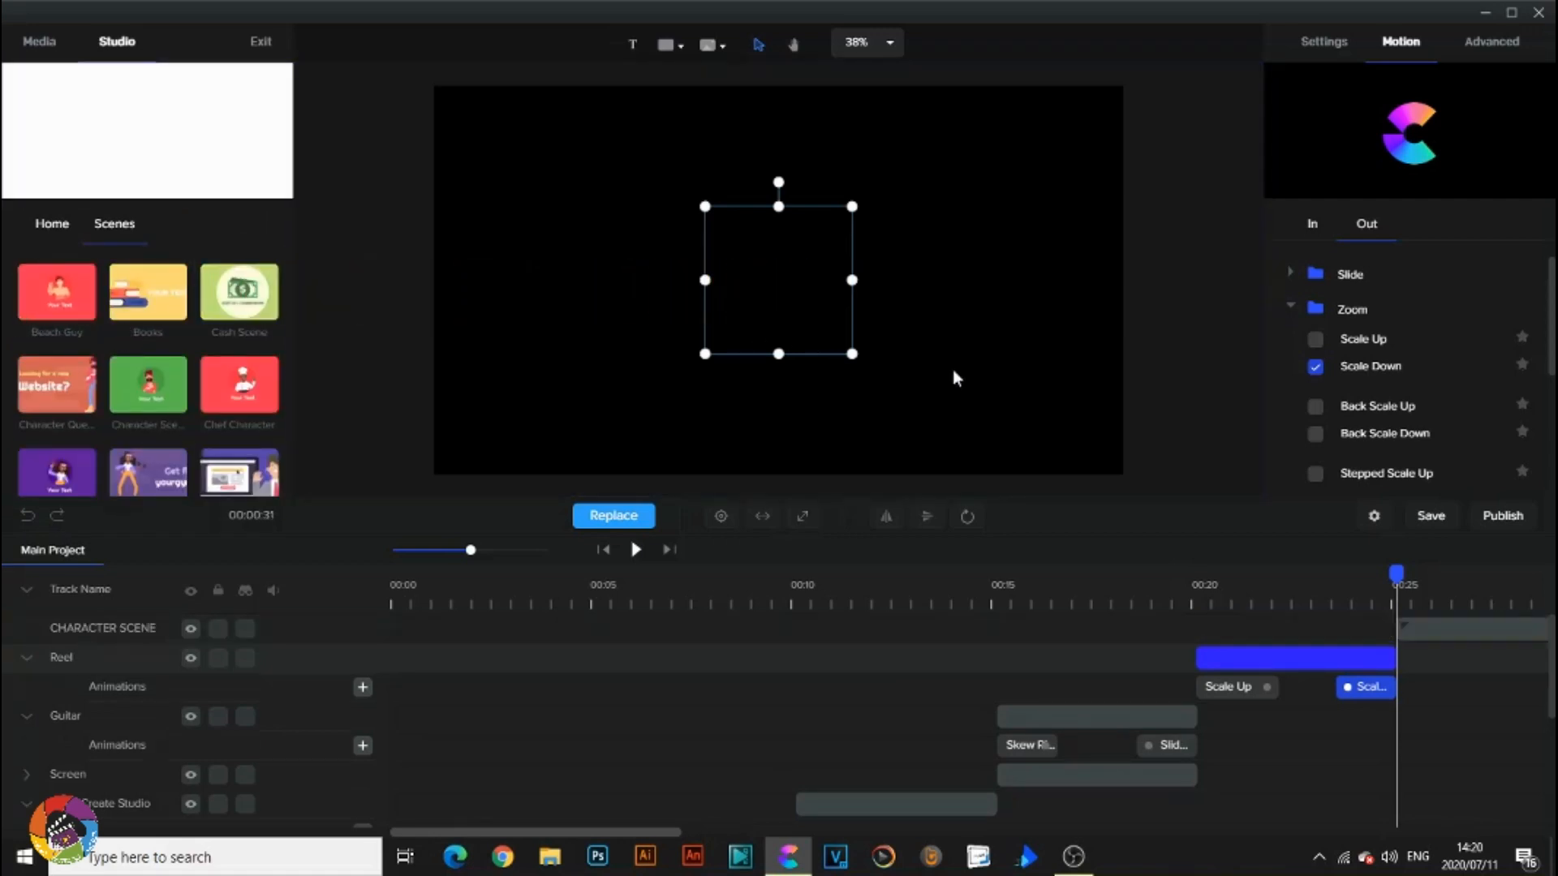
left_click(1425, 626)
left_click(1430, 626)
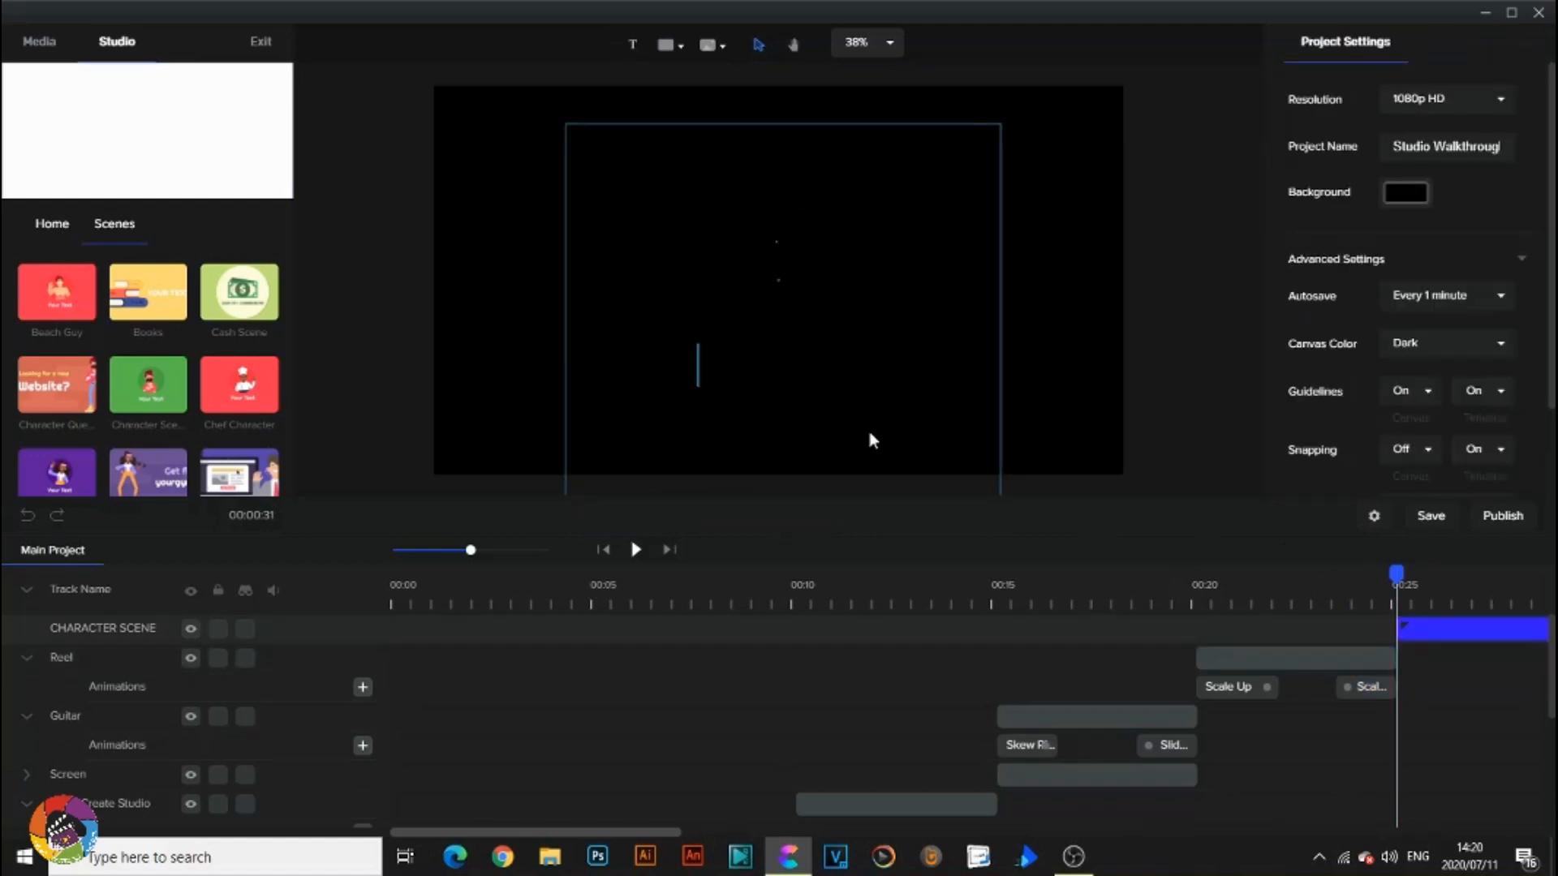
Play the opening of the newly added Beach Guy scene.
left_click(636, 551)
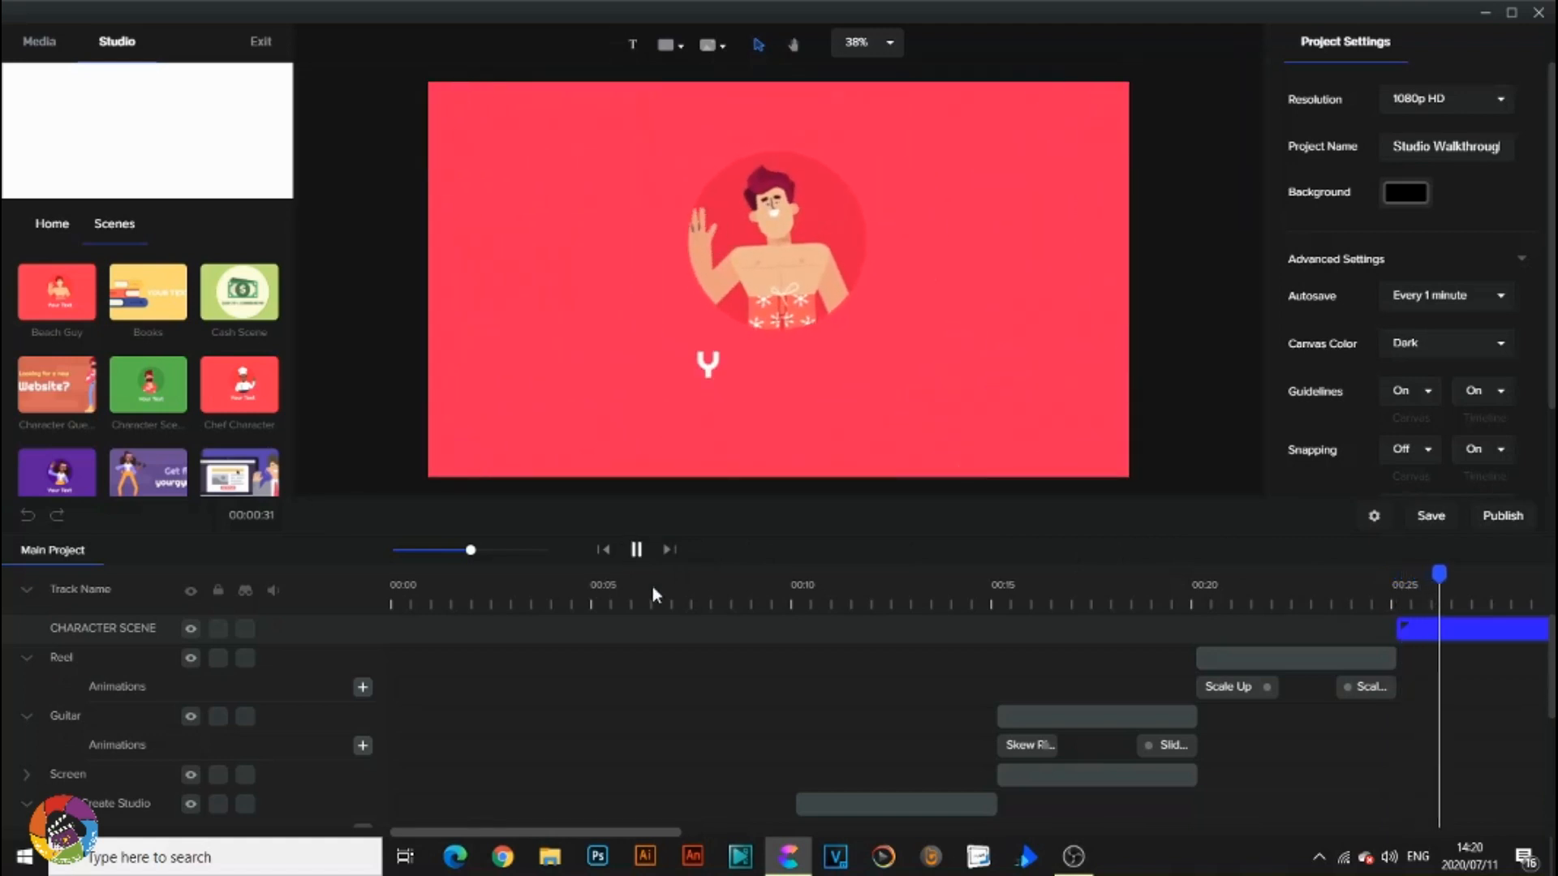
left_click_drag(609, 834, 642, 840)
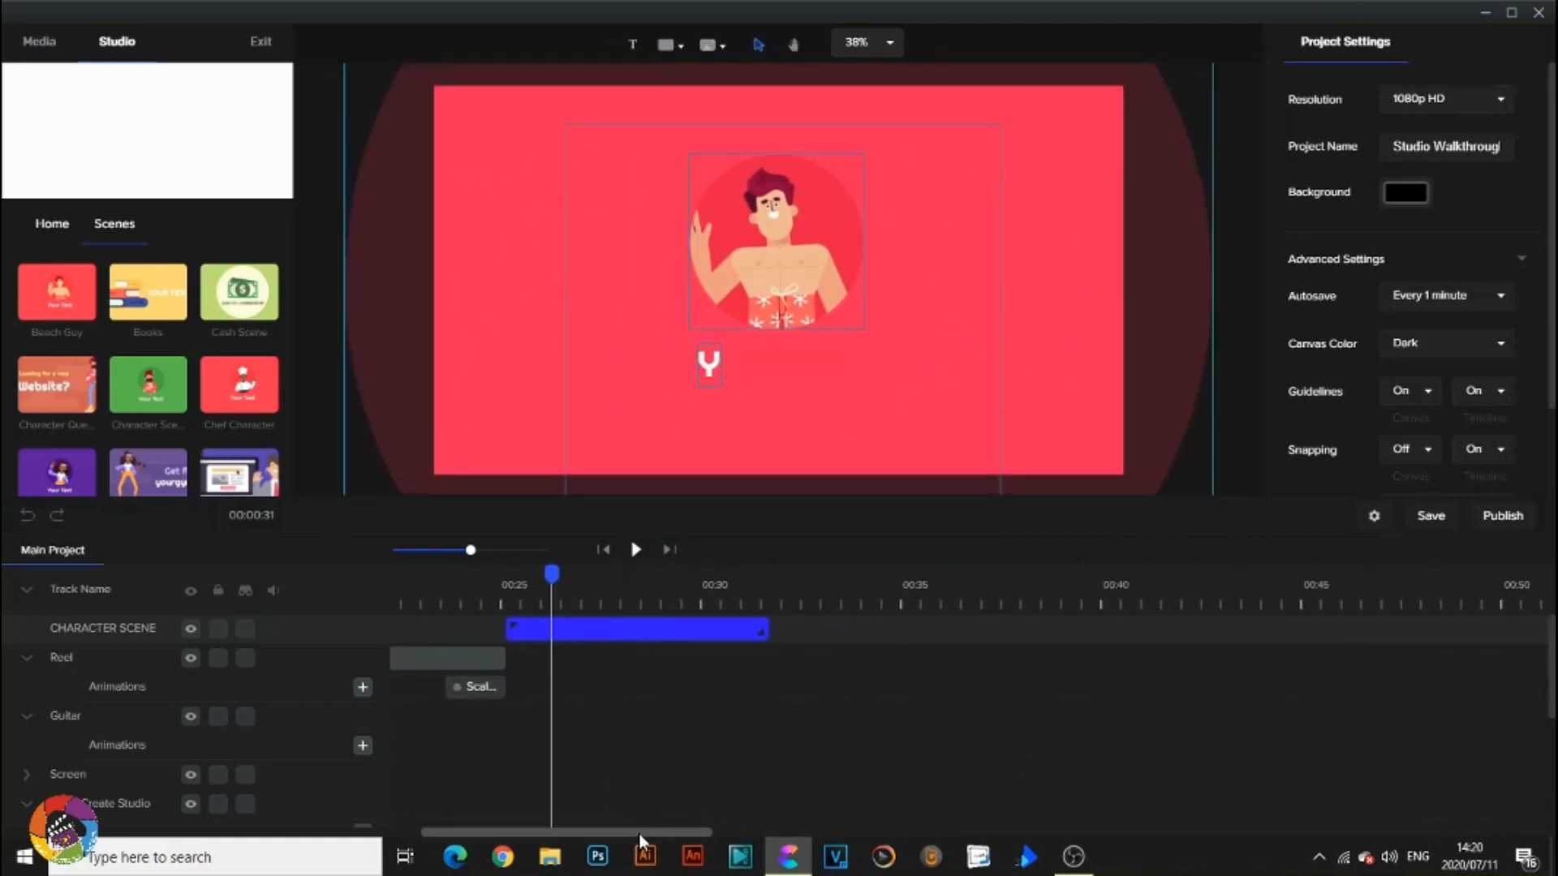
Open the Beach Guy scene's layers and replace its placeholder text with "I am a cool guy", centred below the character.
left_click(606, 631)
double_click(835, 219)
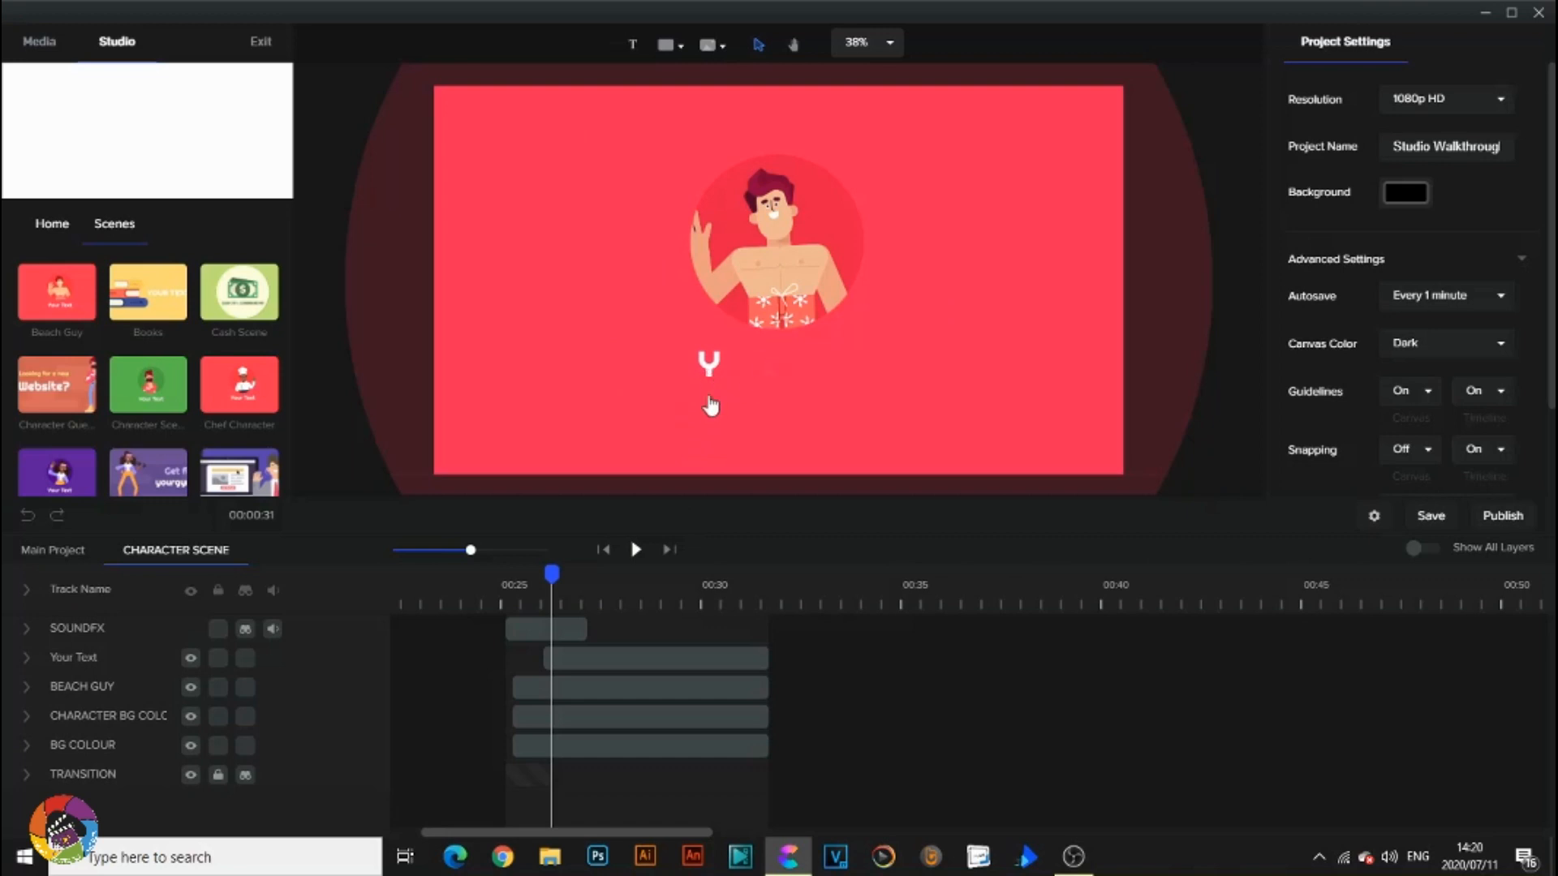
left_click_drag(588, 579, 623, 574)
left_click(845, 372)
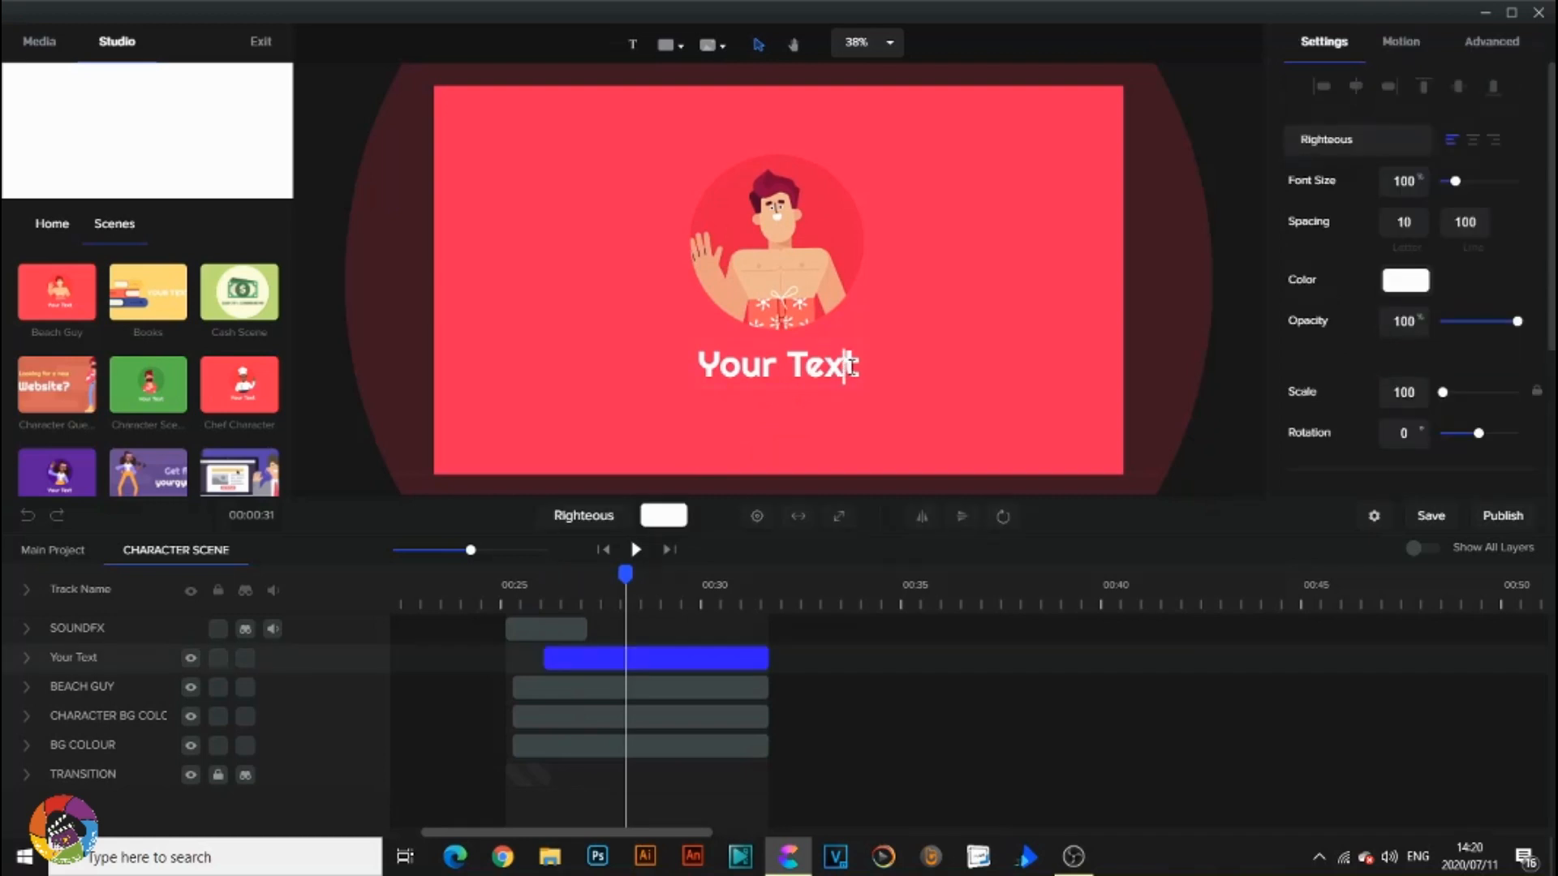
key("BackSpace")
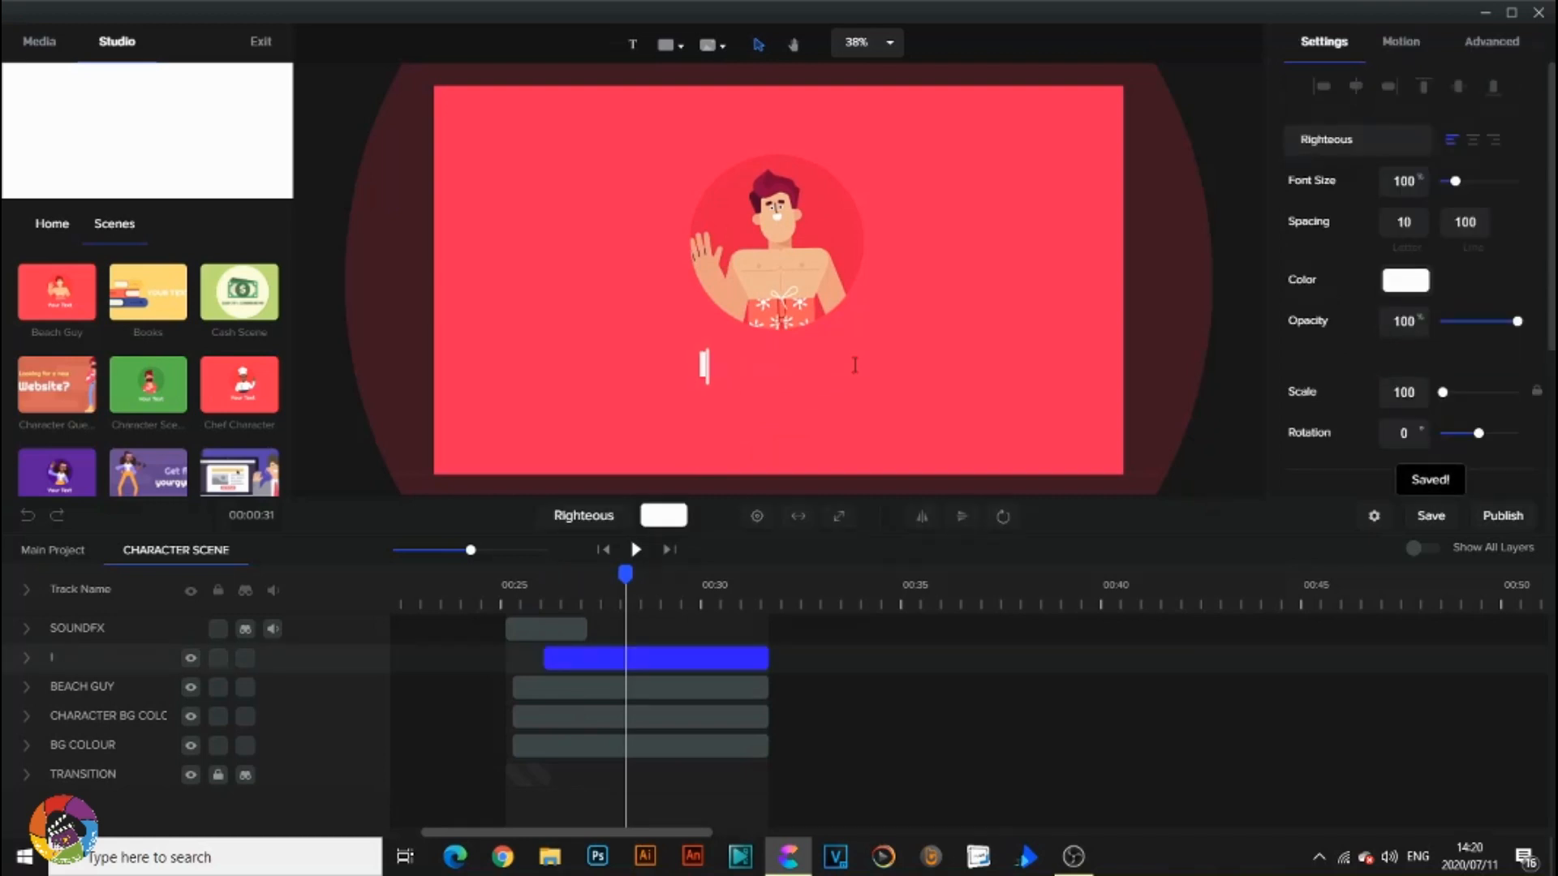
type("cool guy")
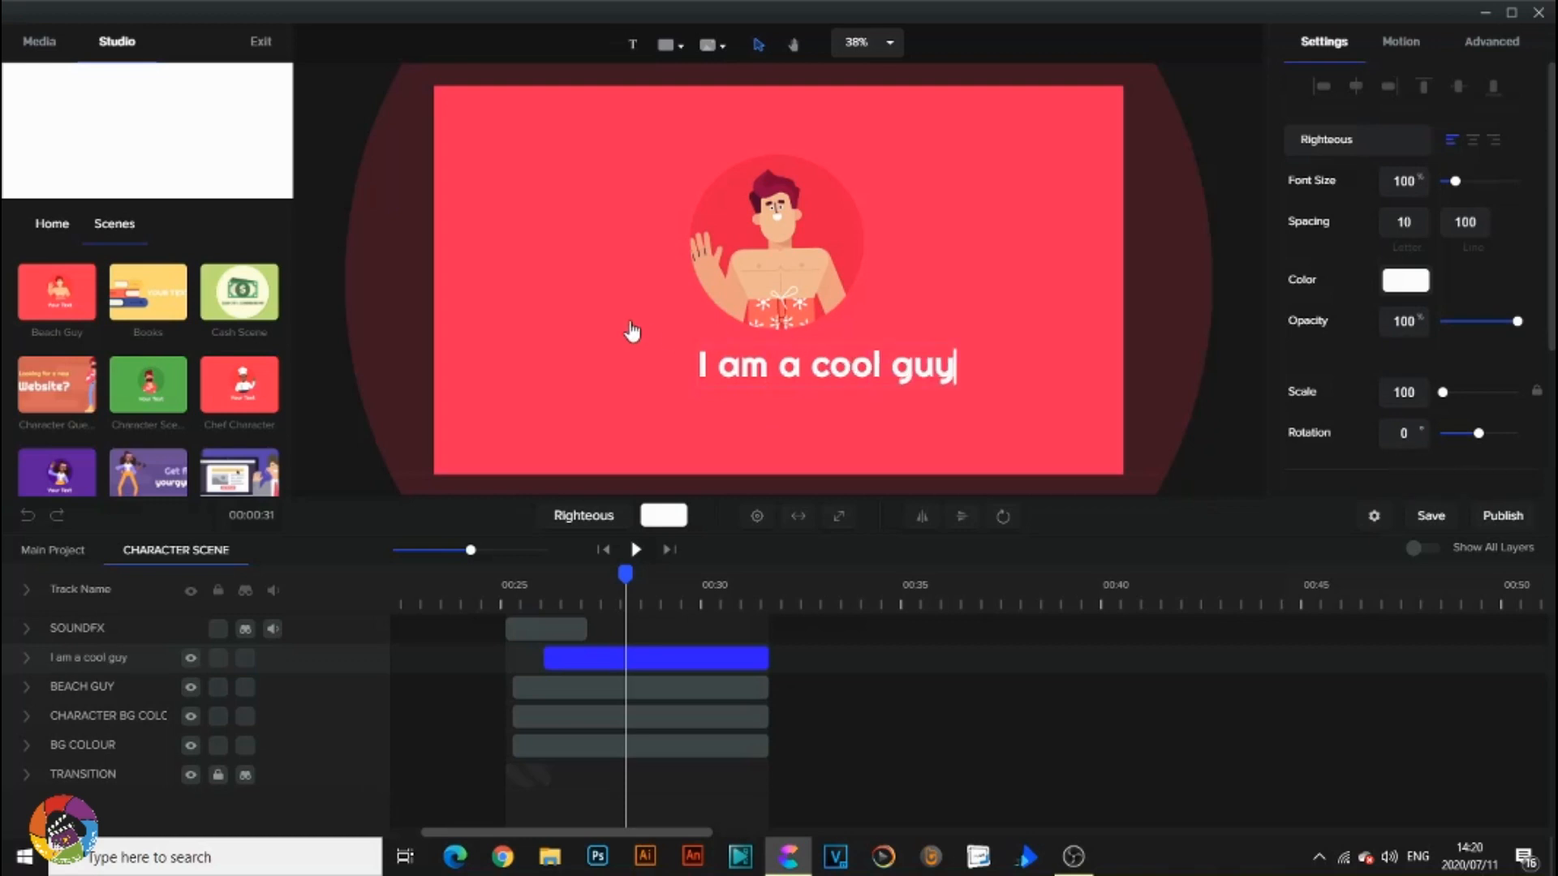
left_click(775, 369)
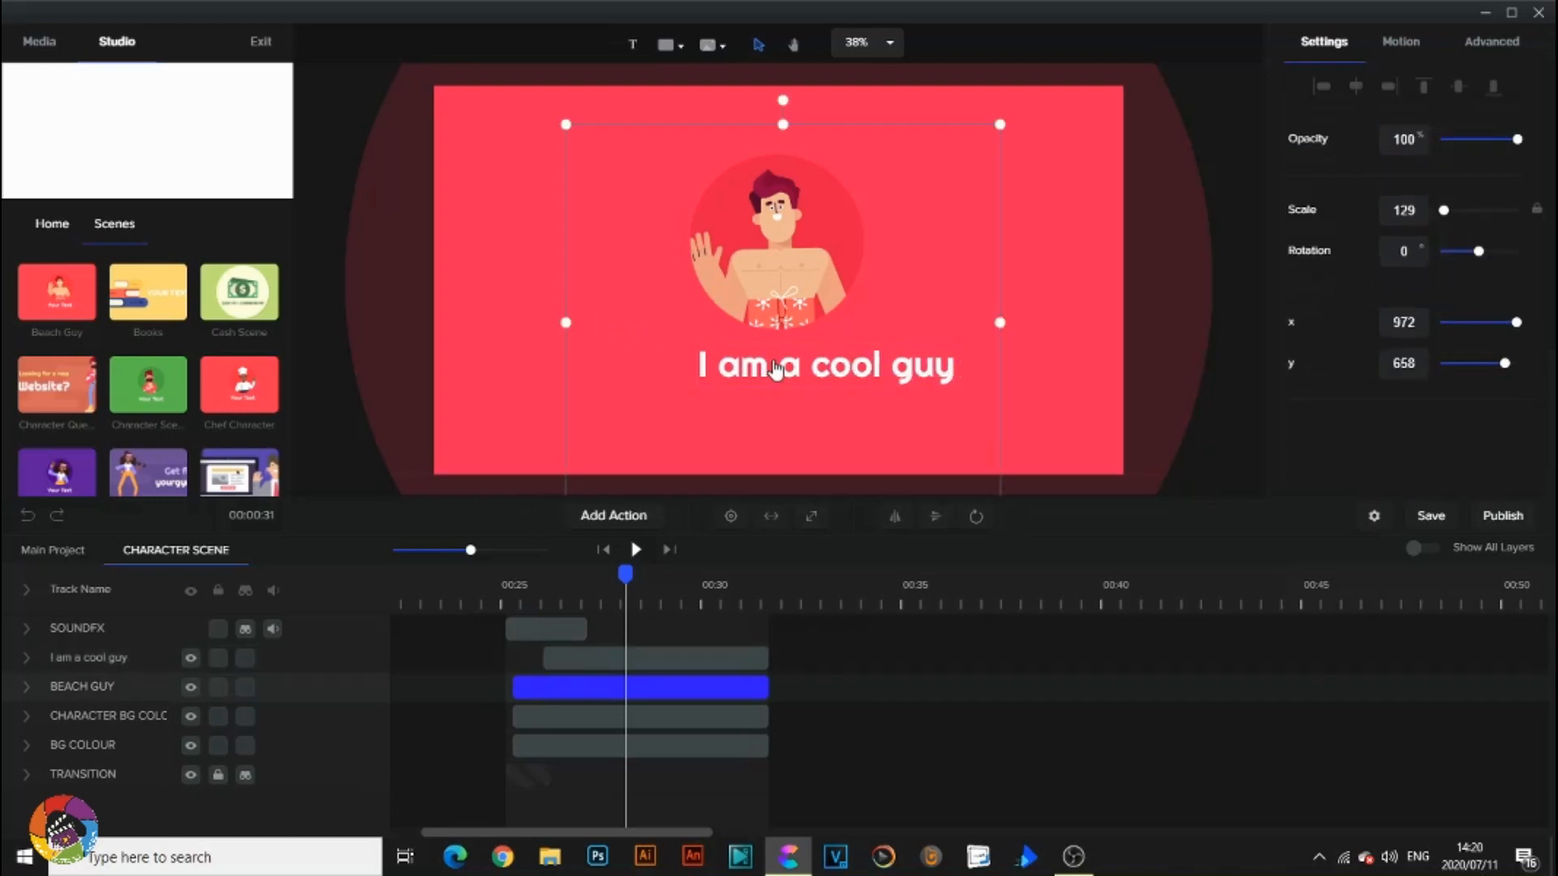
left_click(791, 375)
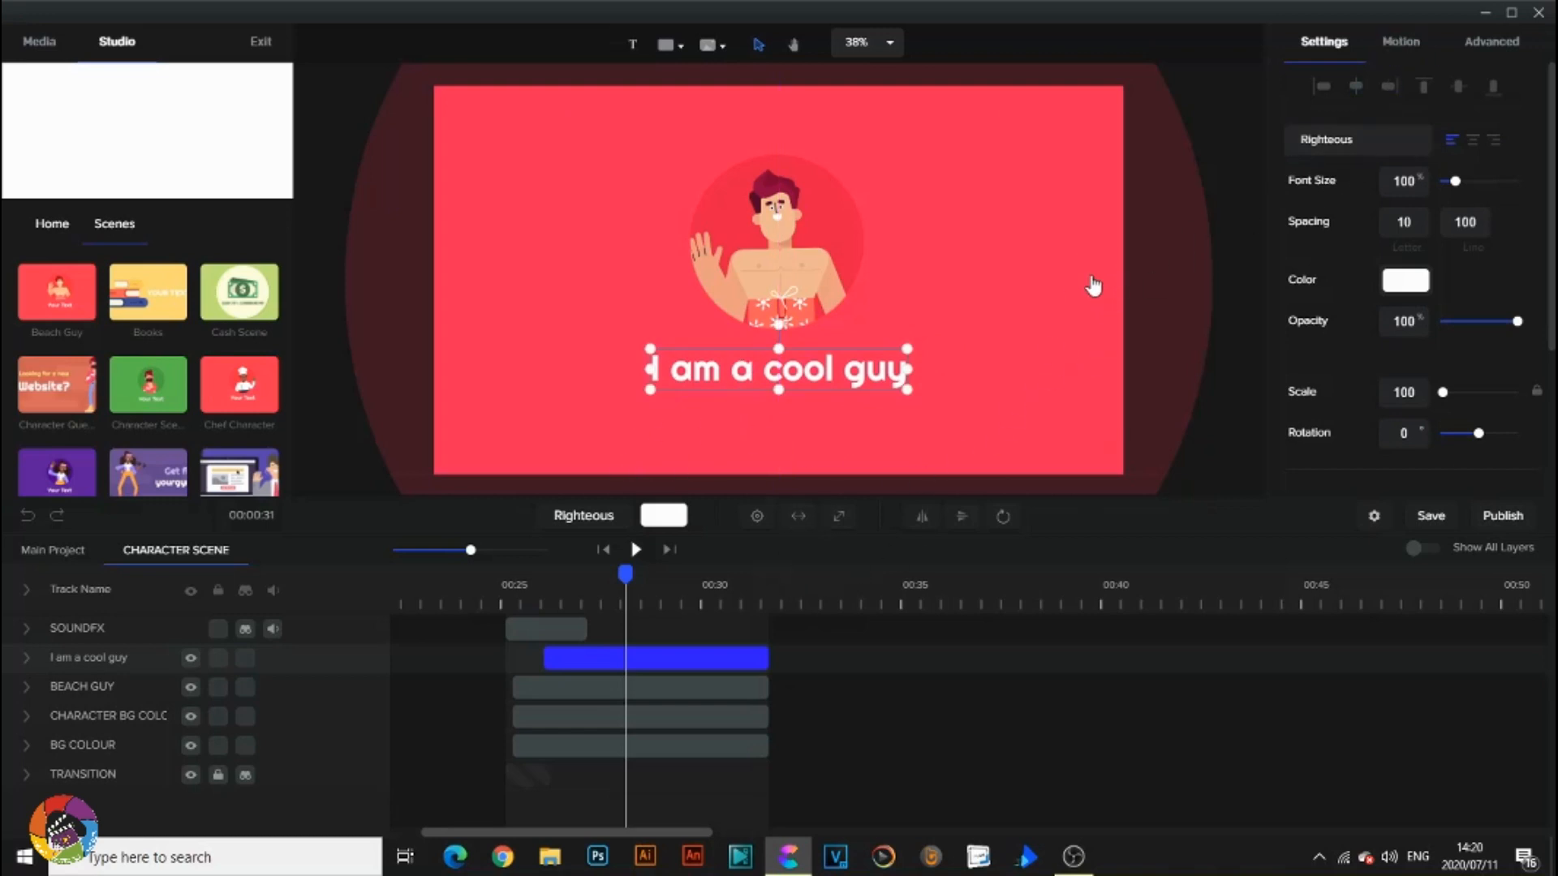
Recolour the scene's BG COLOUR layer to solid dark blue #1E23BF and play the scene from its start to its end.
left_click(1086, 293)
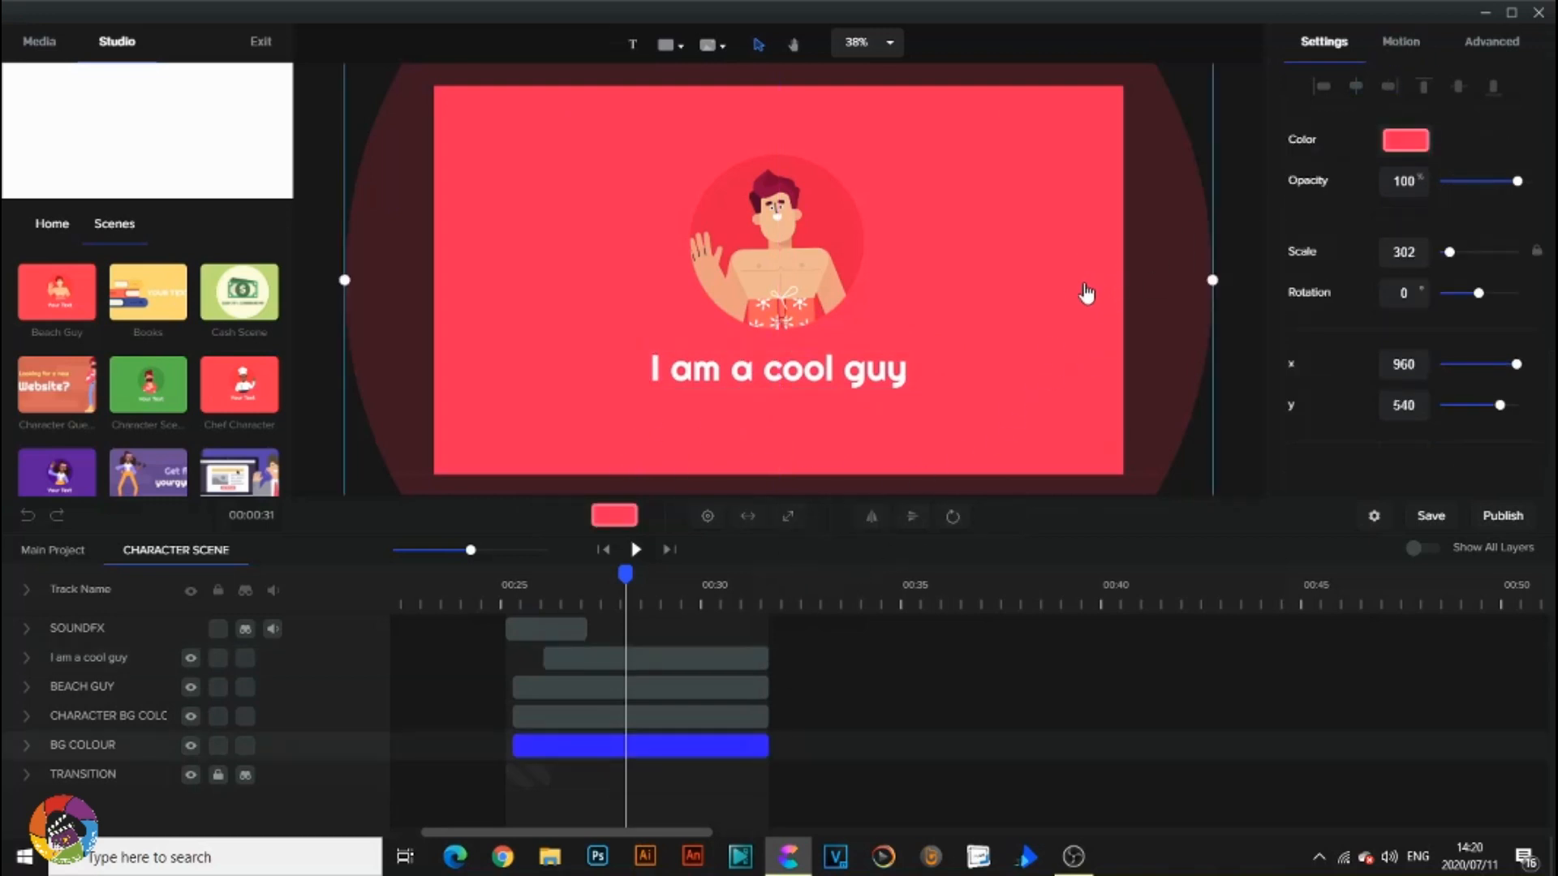
left_click(1403, 154)
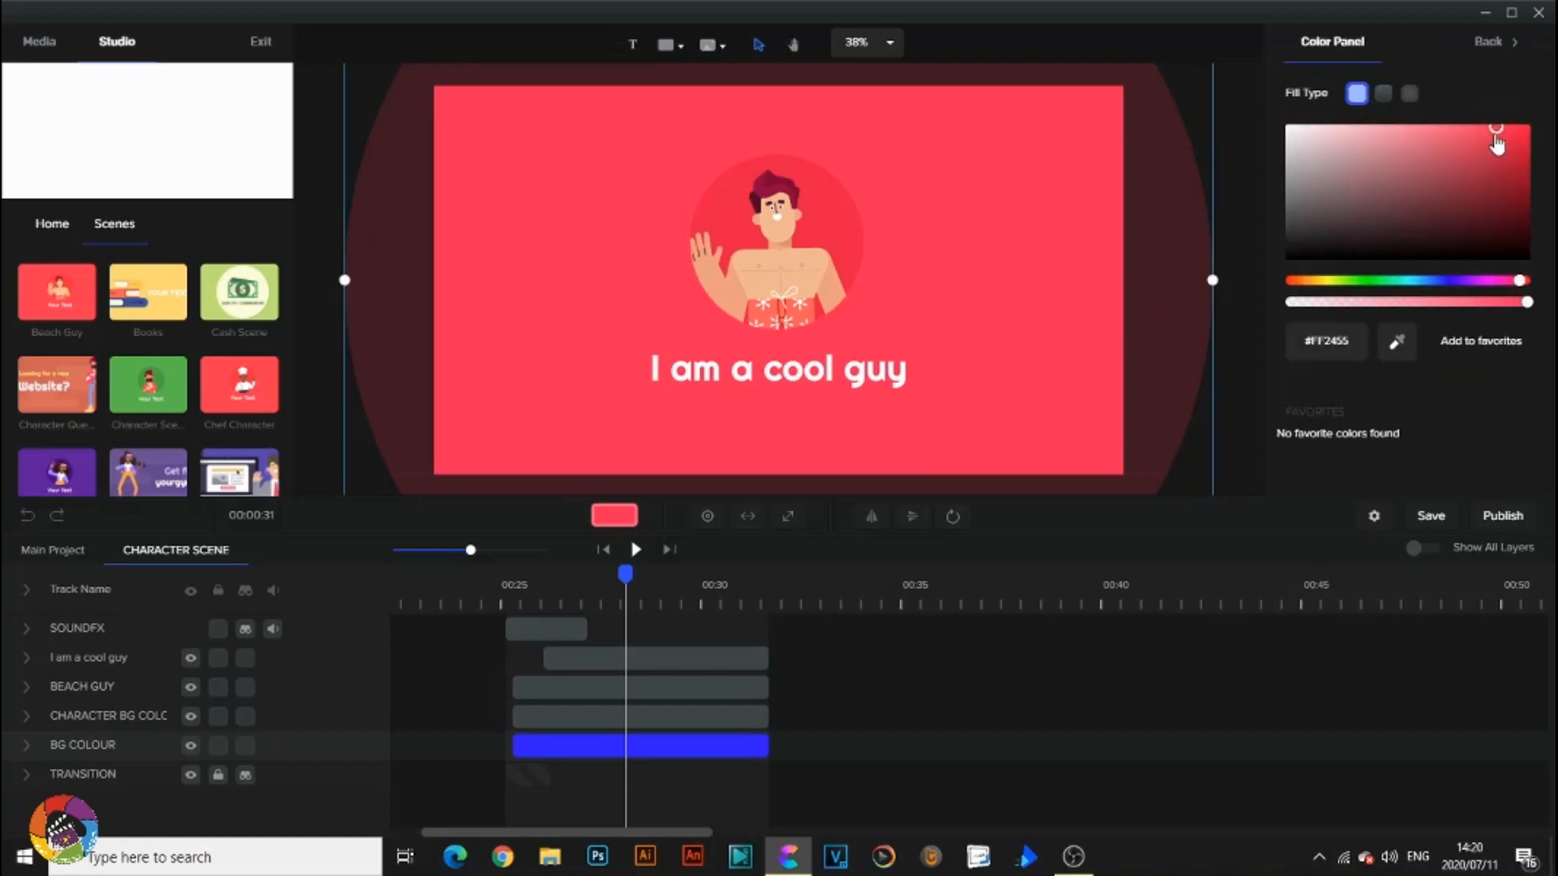
left_click(1447, 280)
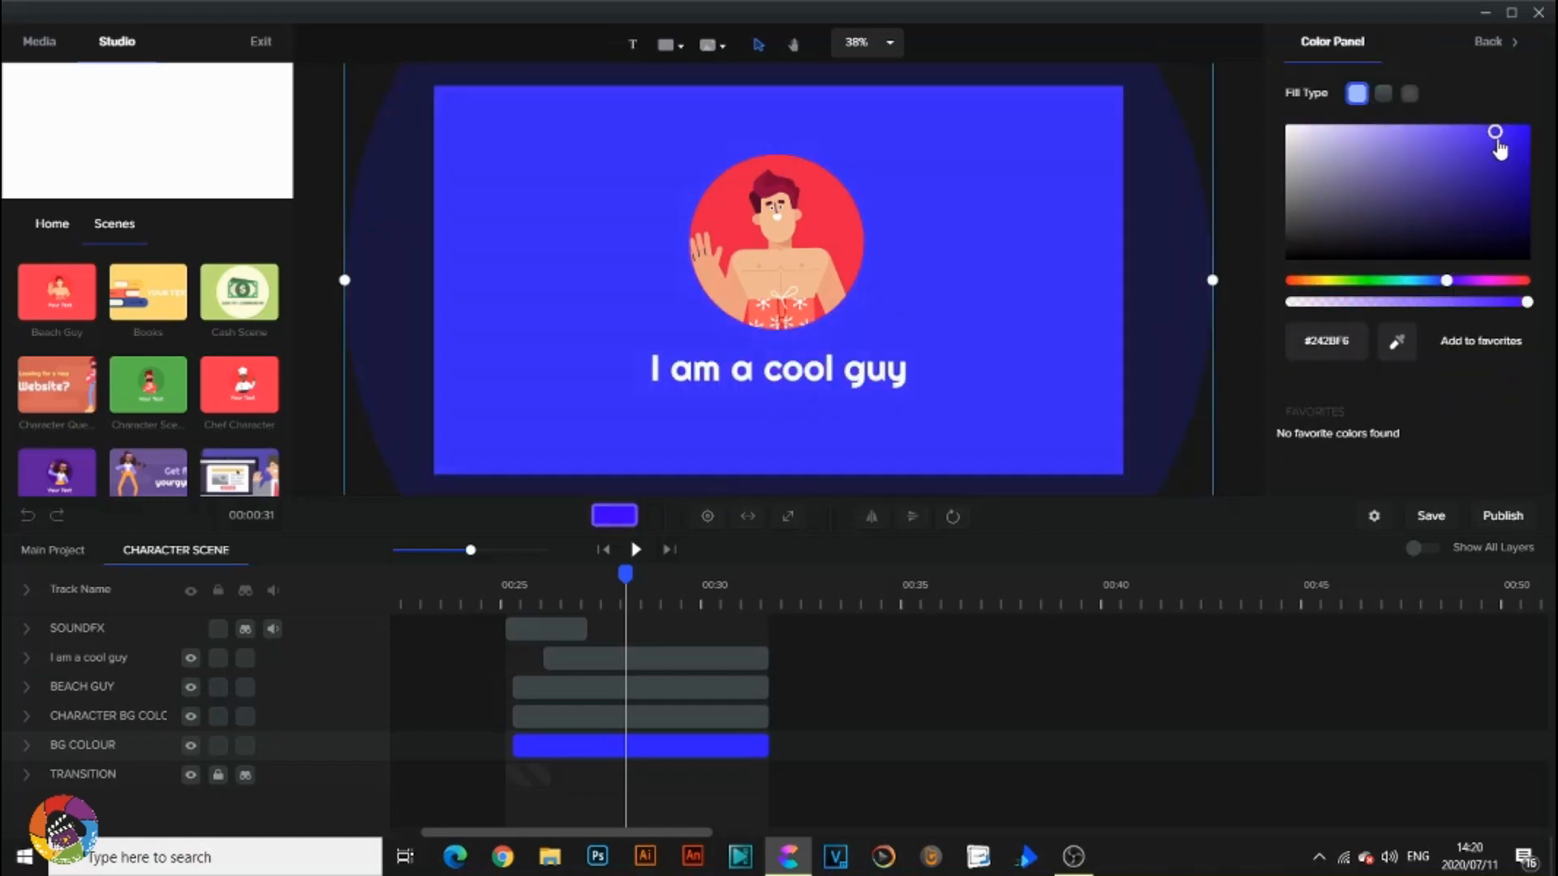
left_click_drag(1495, 132, 1493, 178)
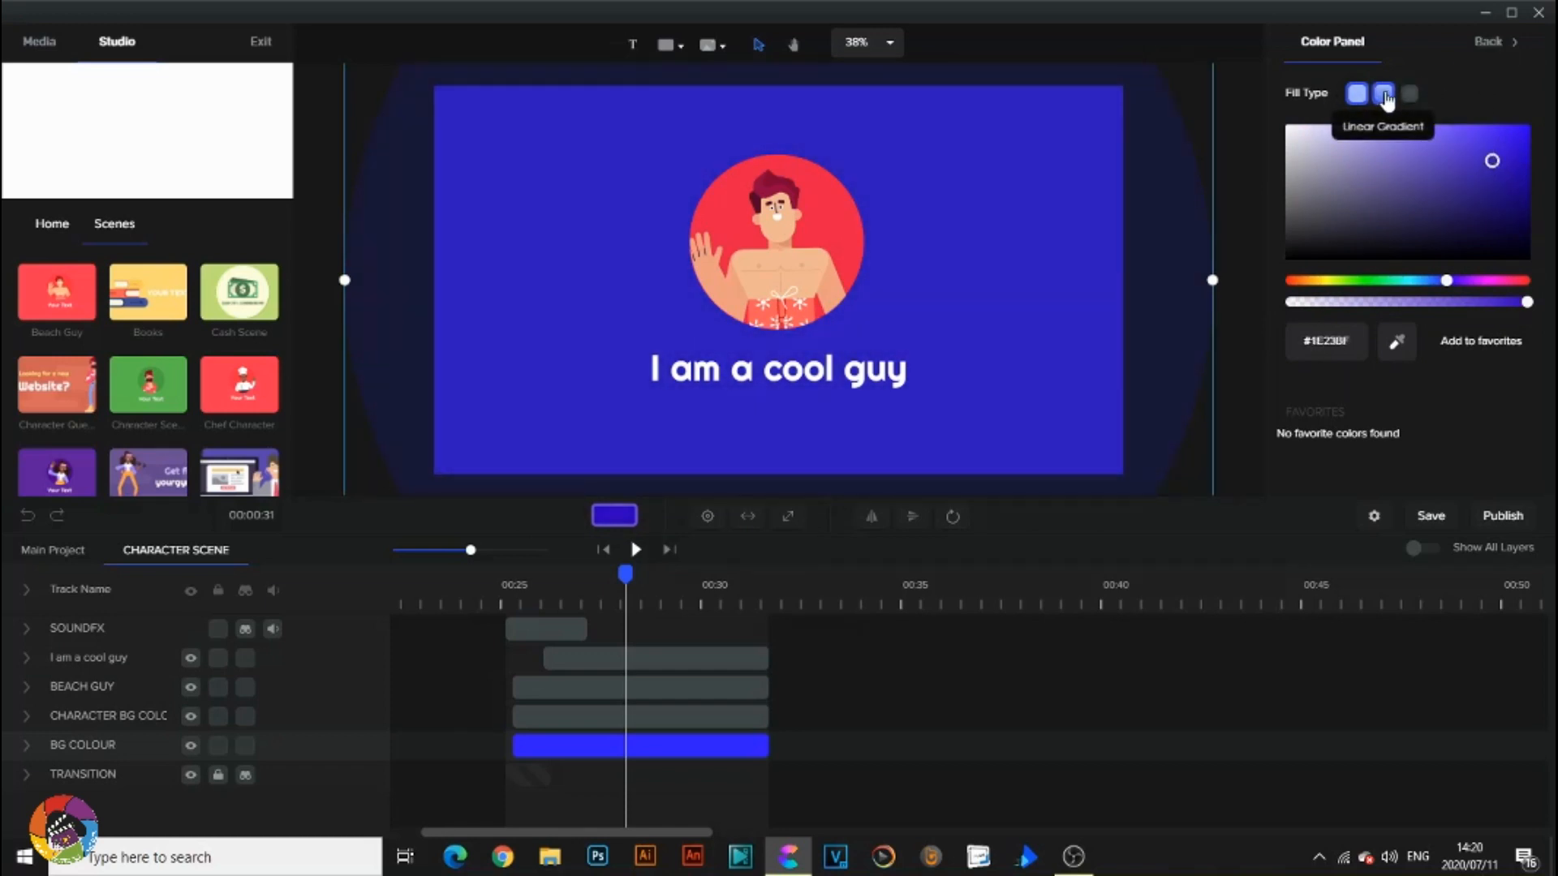
left_click(1486, 43)
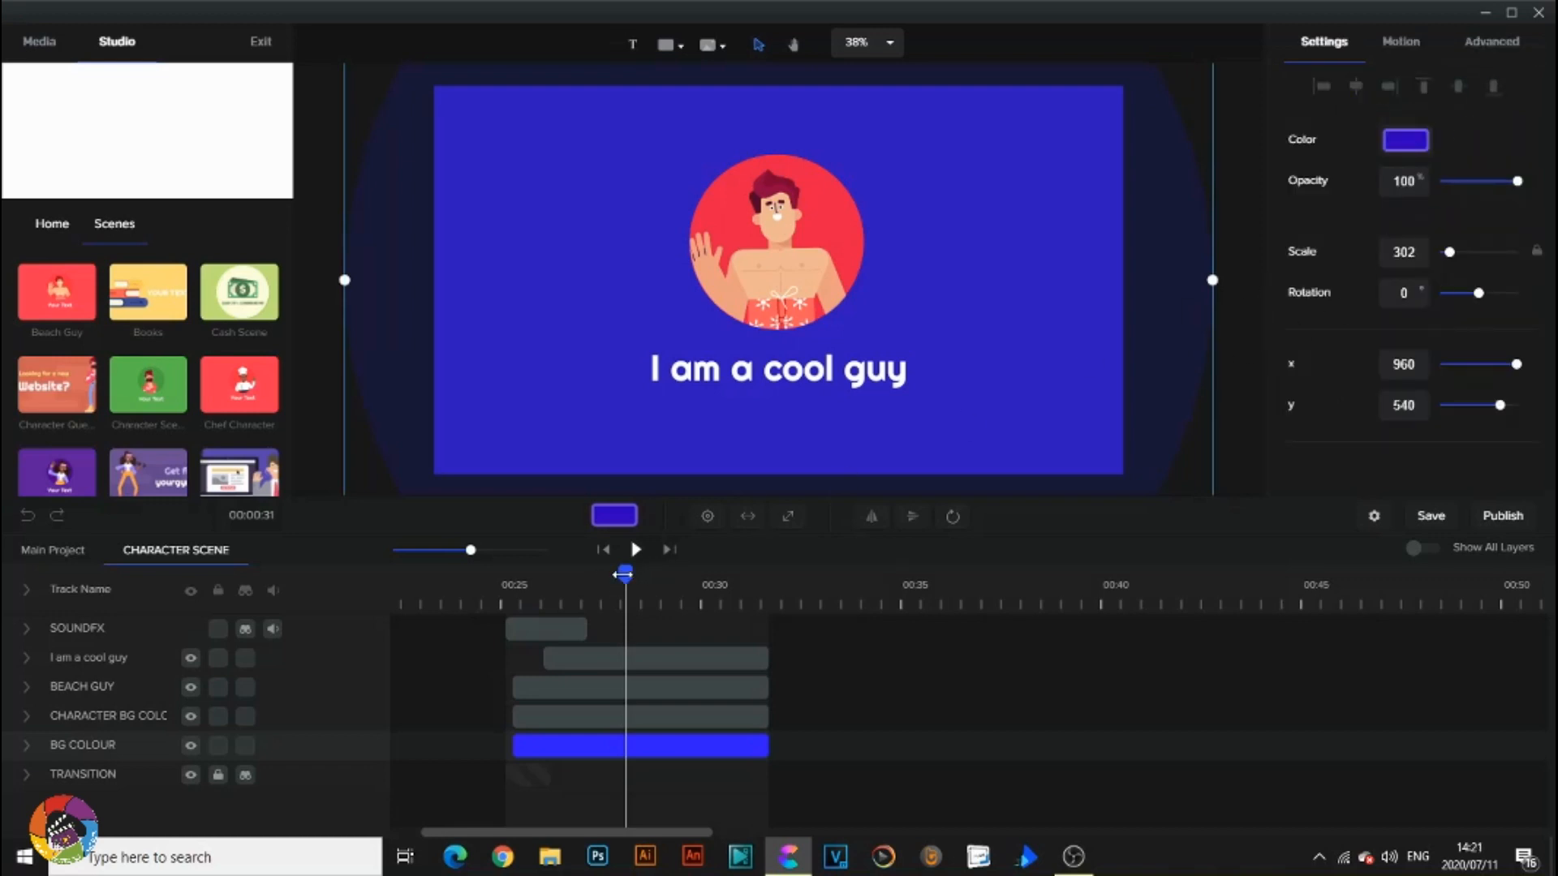
left_click_drag(622, 574, 508, 585)
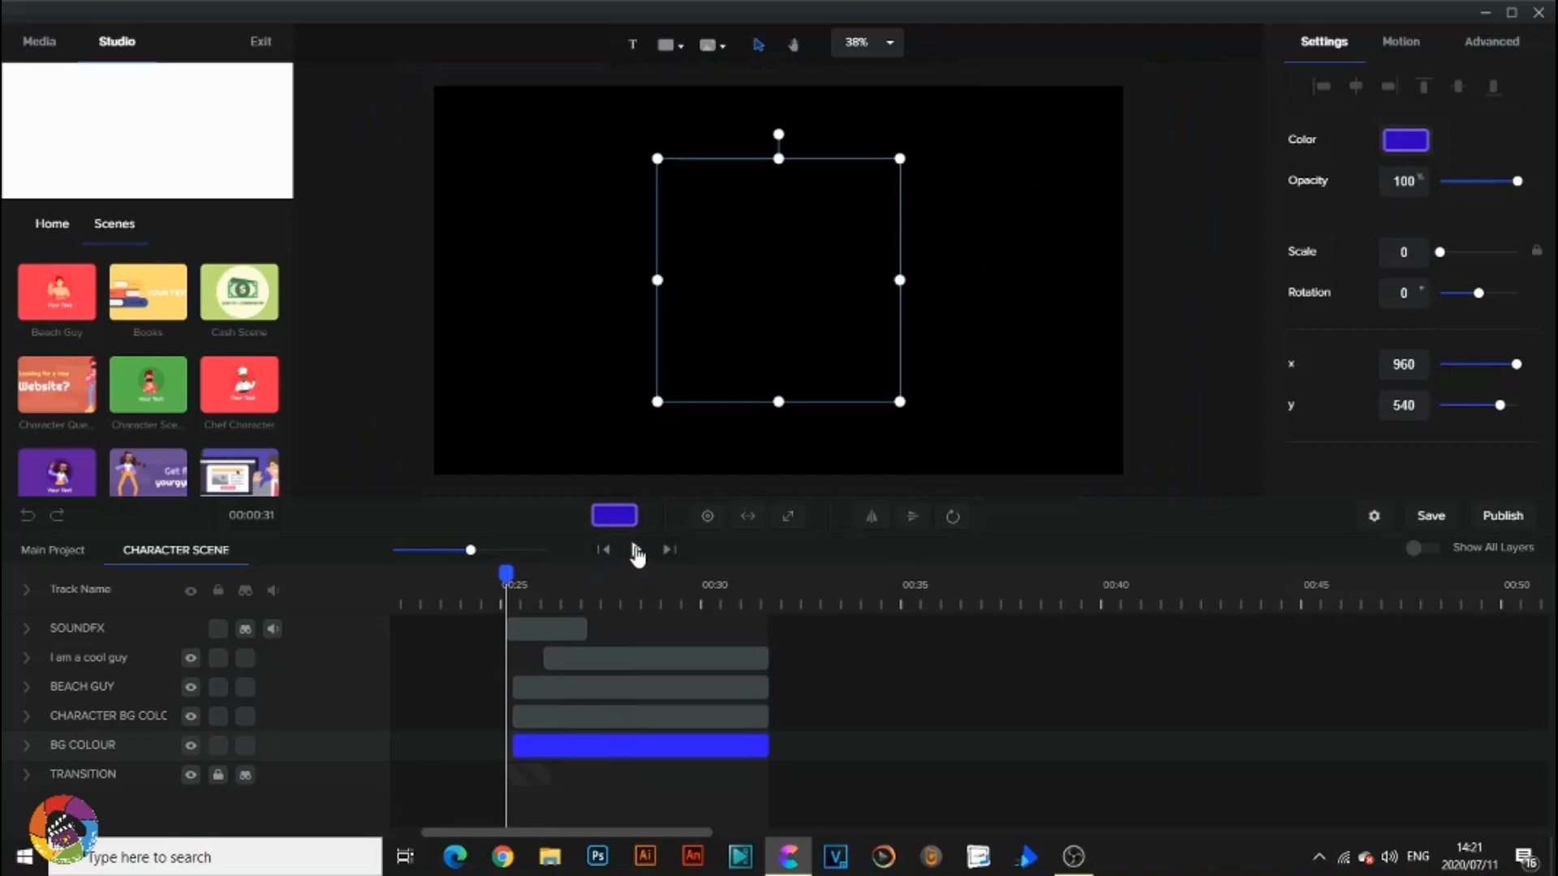
left_click(637, 551)
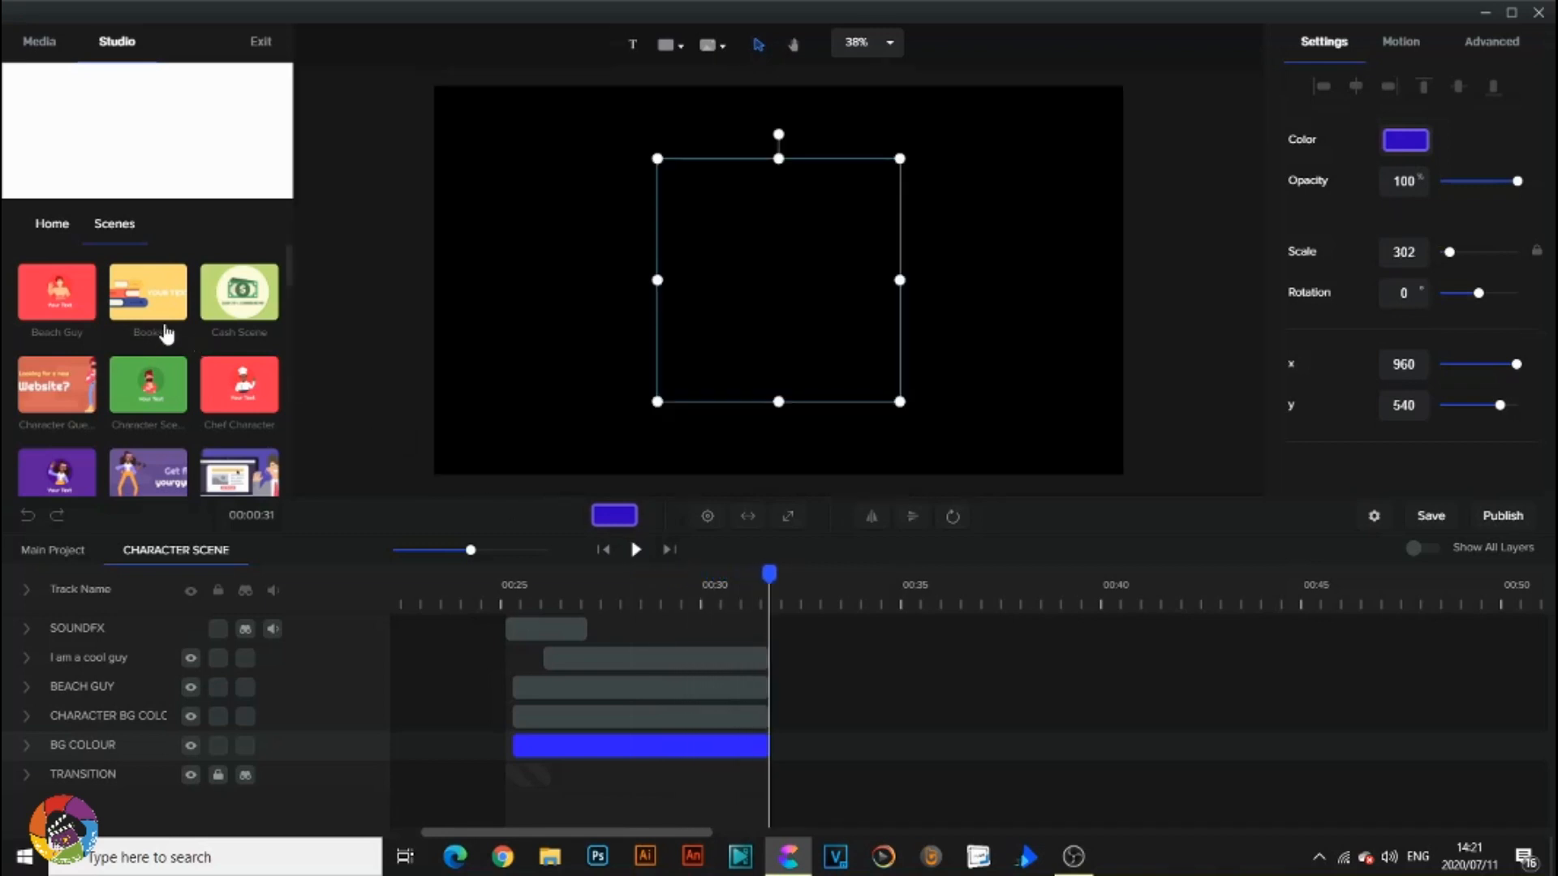
Return to the main project and look through the remaining templates in the library's Scenes category, previewing Video Scene.
scroll(188, 412, "down", 1)
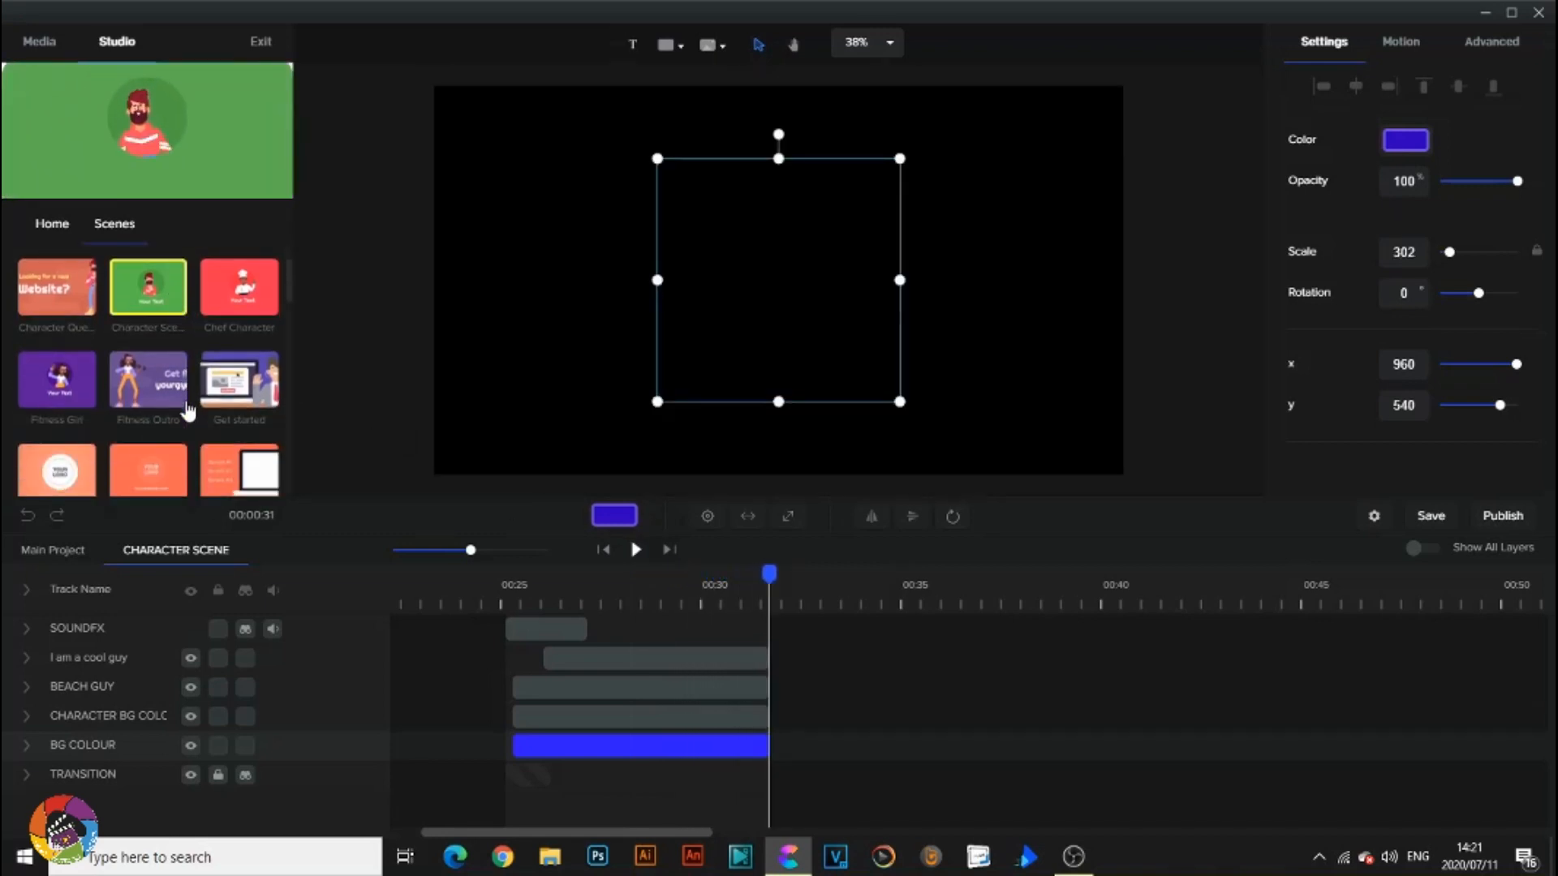
scroll(188, 411, "down", 1)
scroll(188, 416, "down", 1)
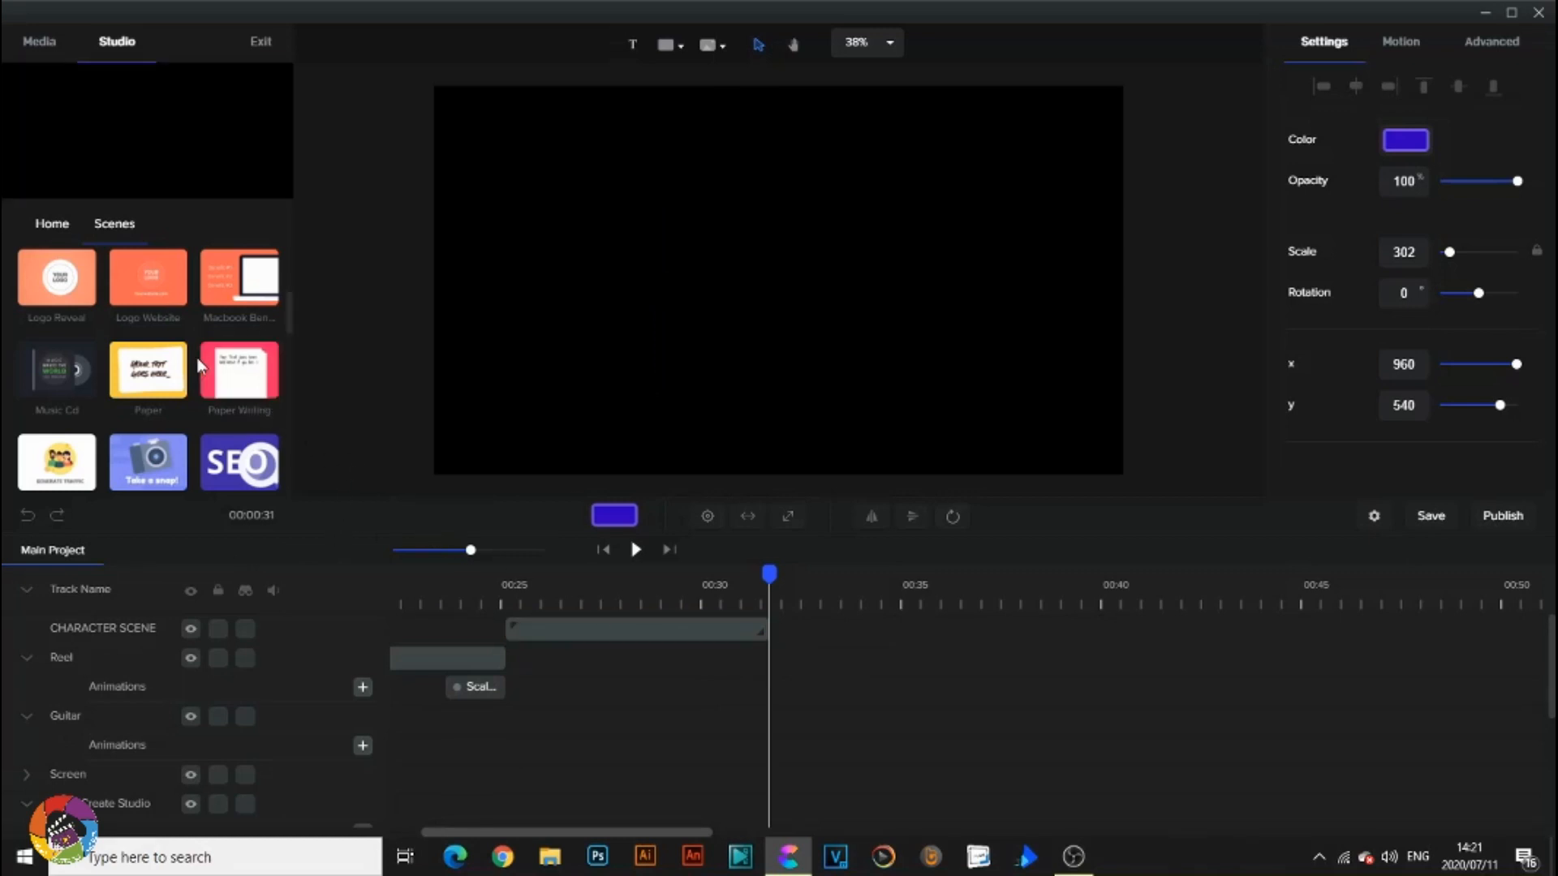
scroll(197, 365, "down", 1)
scroll(197, 361, "down", 3)
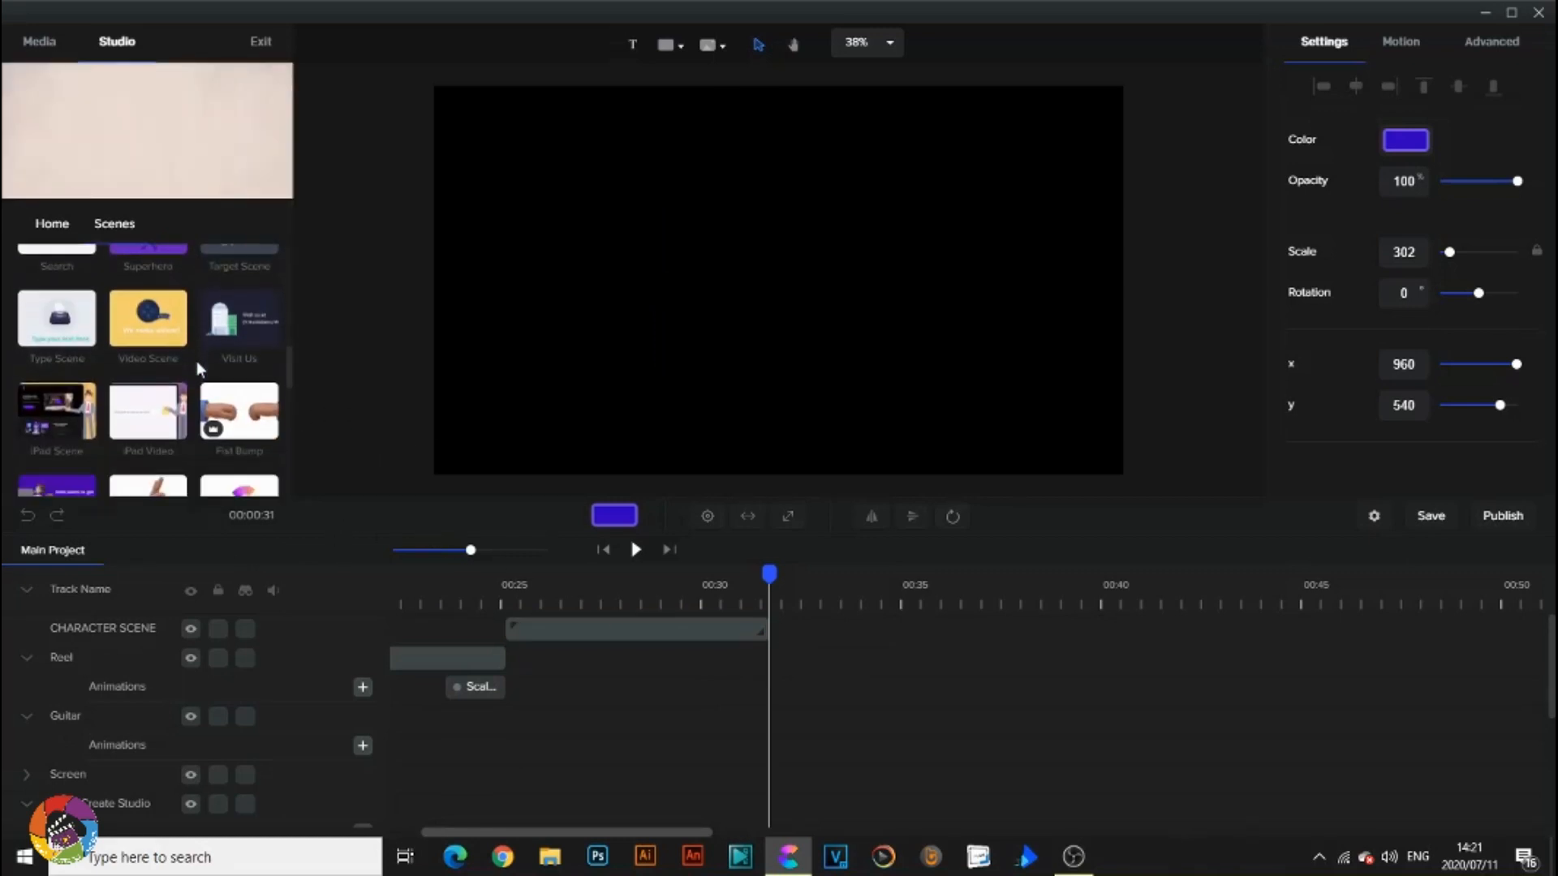
mouse_move(165, 281)
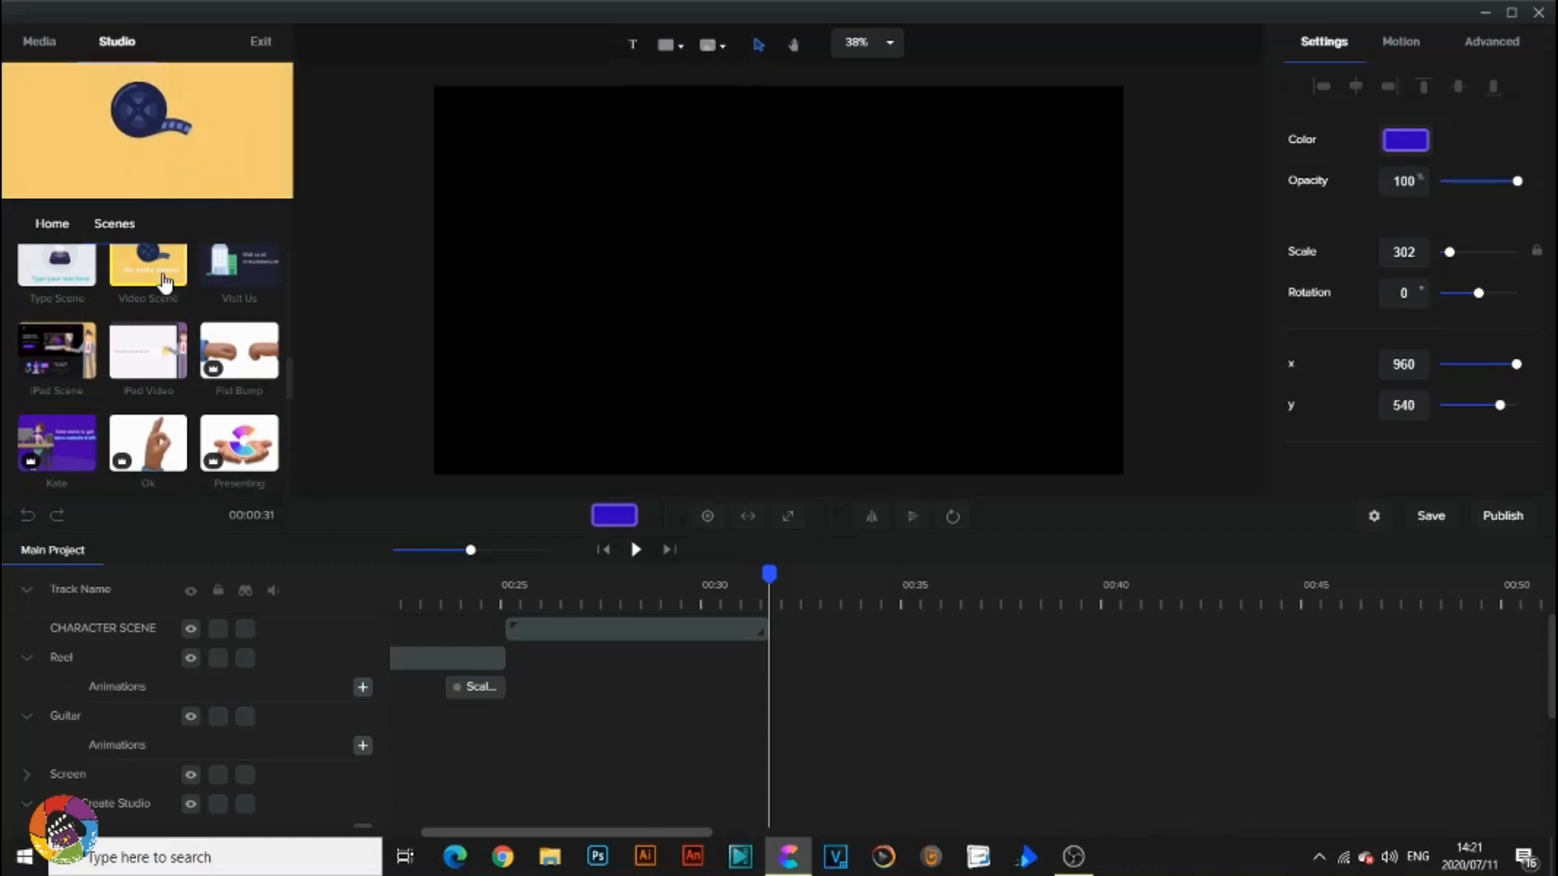
scroll(191, 281, "down", 3)
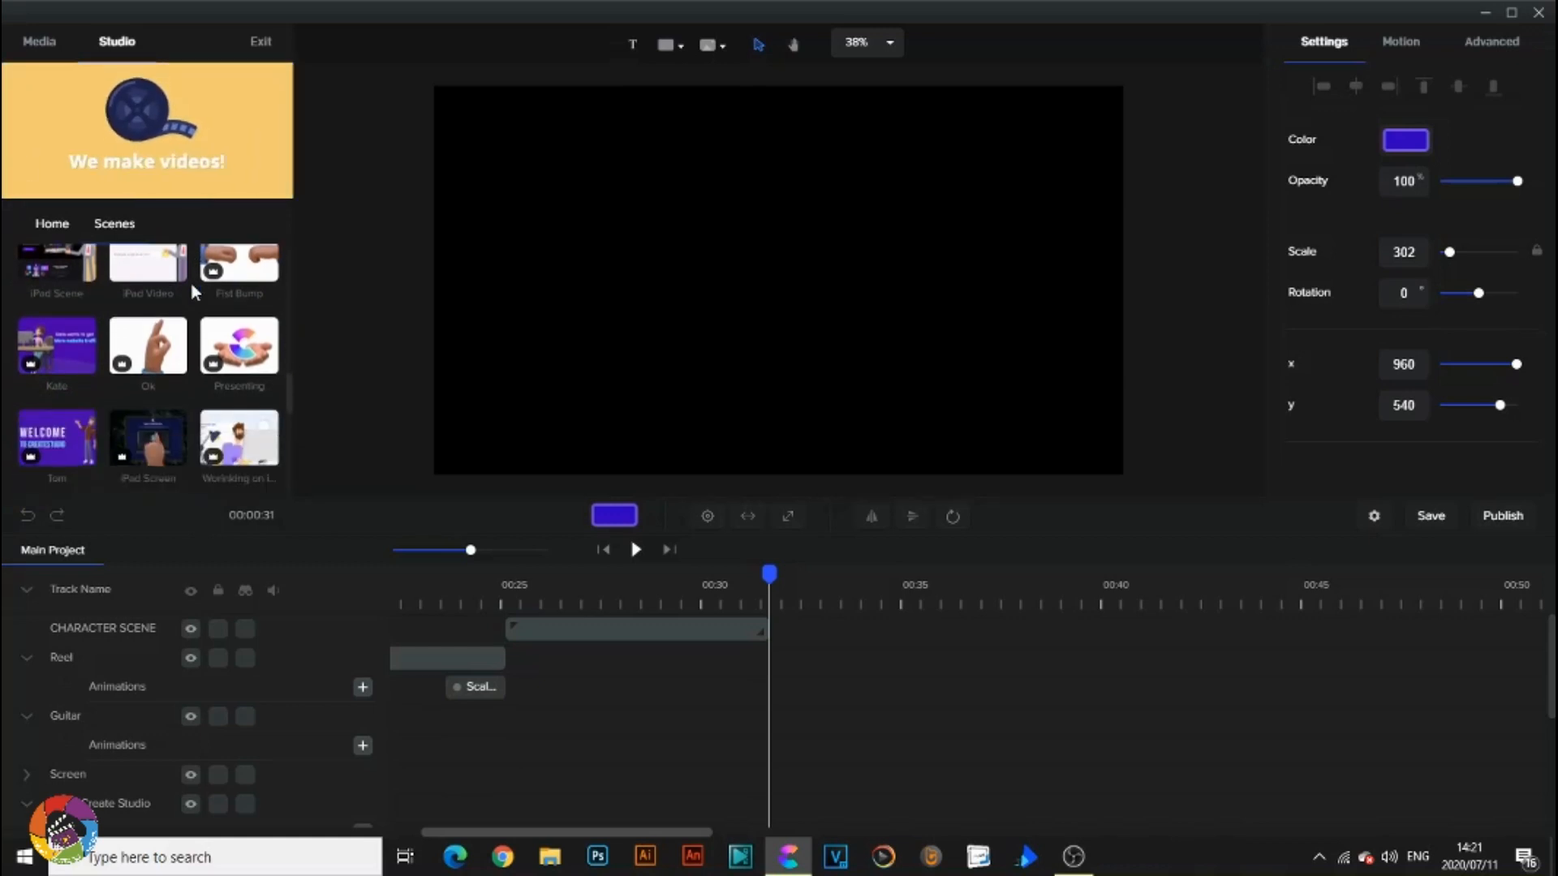
scroll(192, 284, "down", 3)
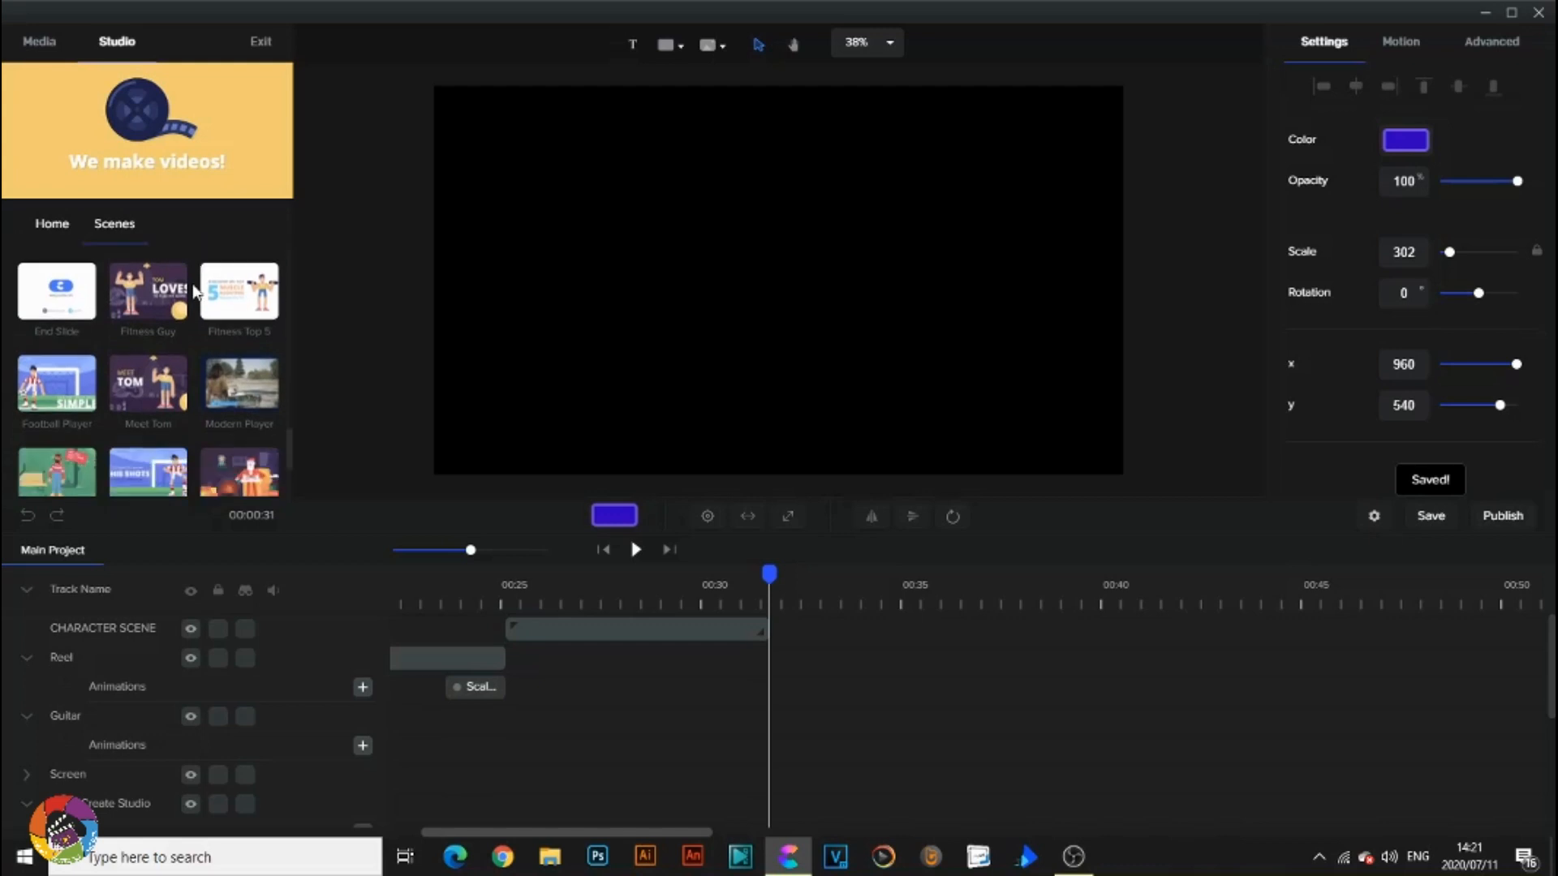
scroll(203, 284, "up", 10)
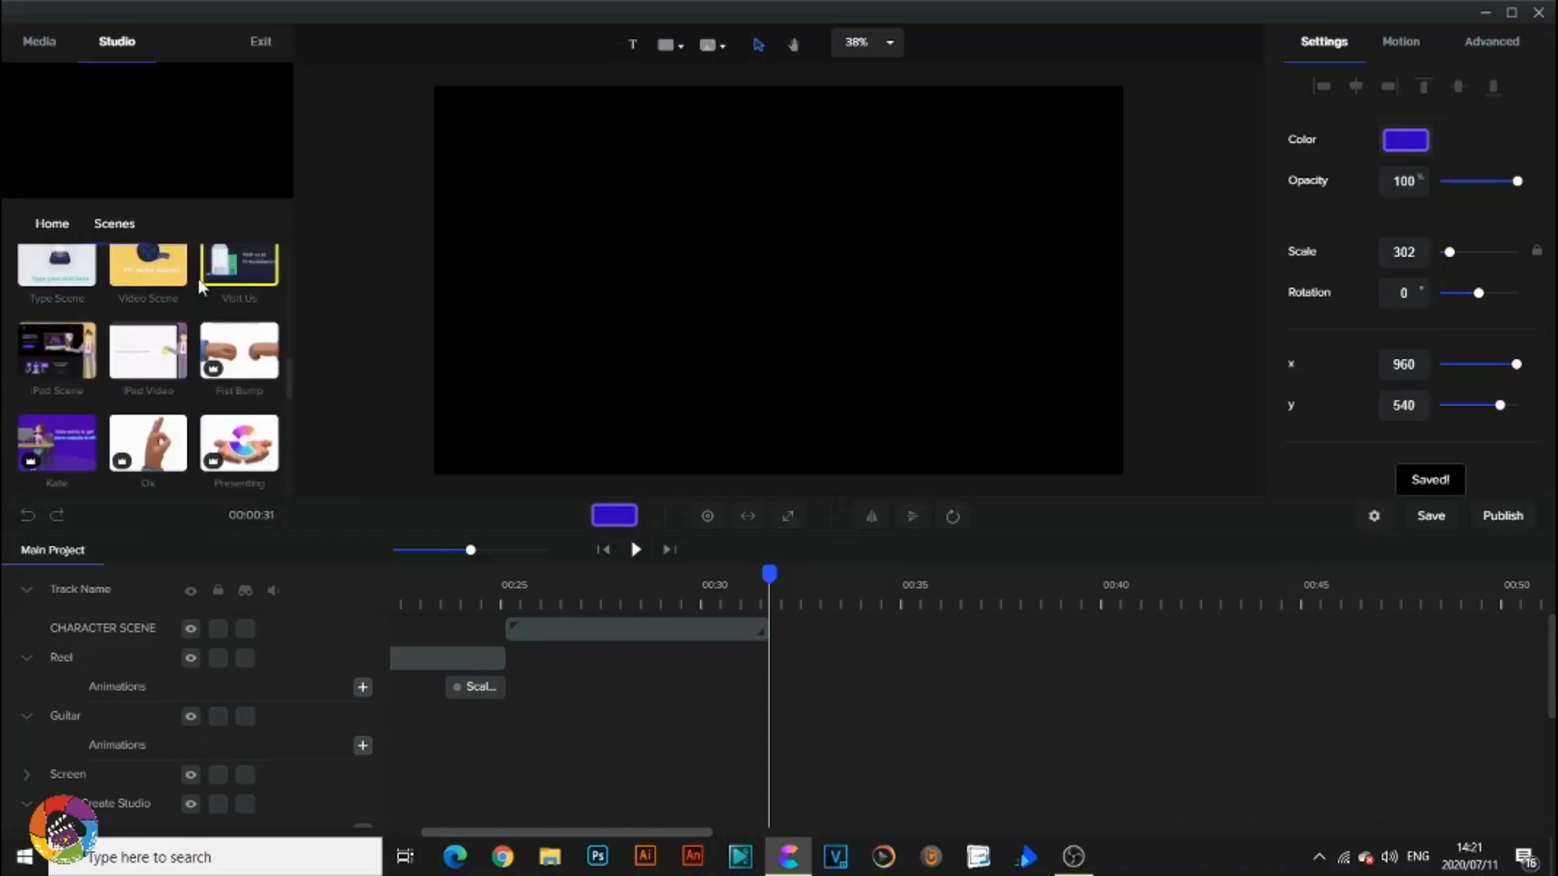
Open the library's Characters category and look through the characters in the Colorful set.
left_click(55, 235)
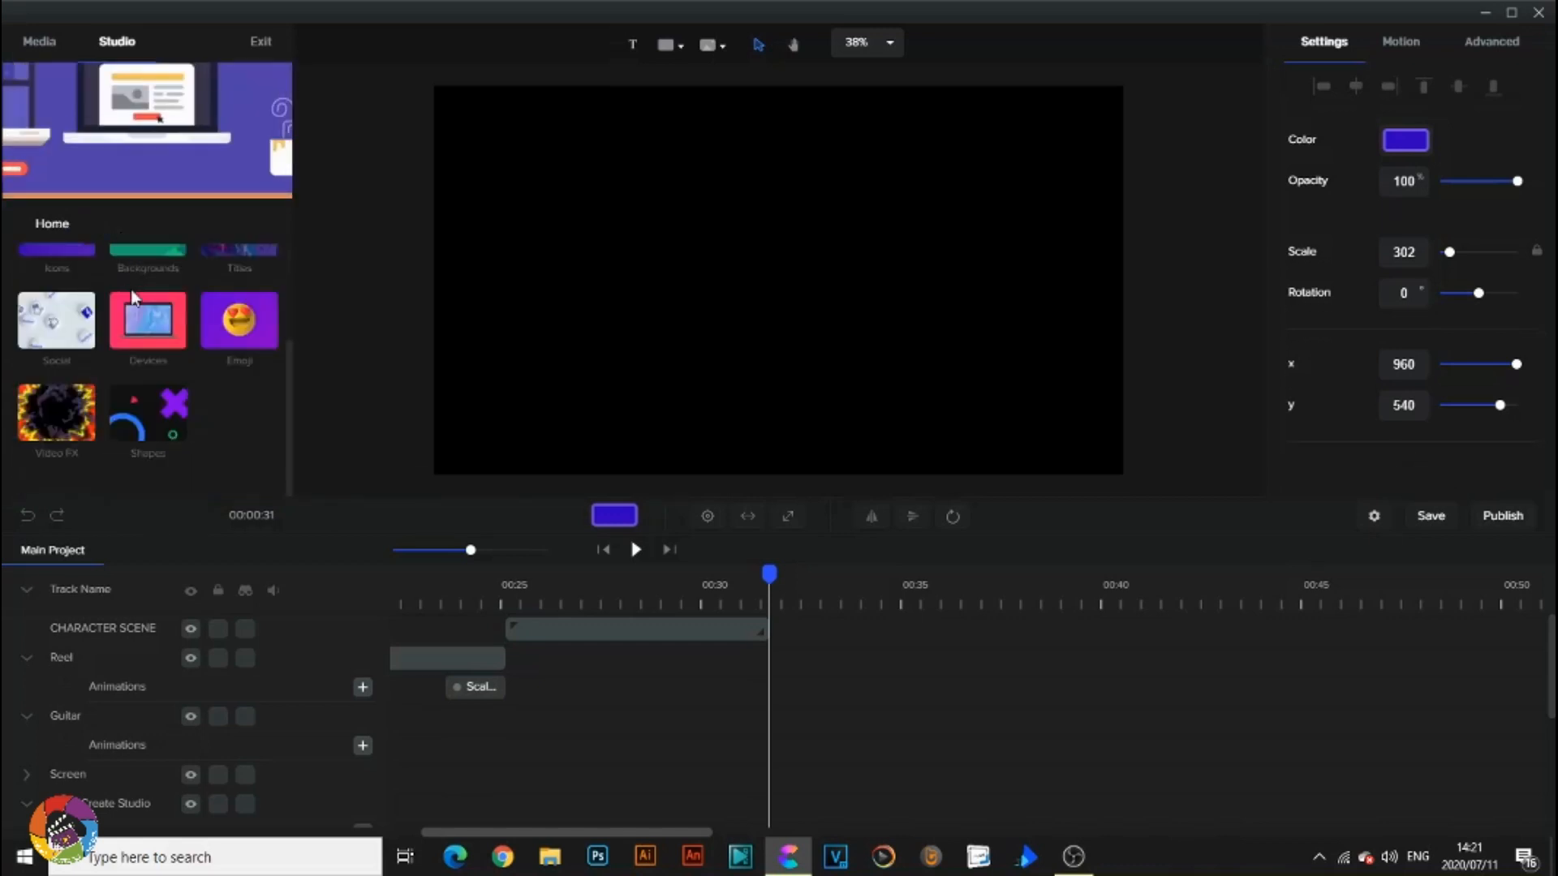
scroll(129, 289, "up", 2)
left_click(148, 296)
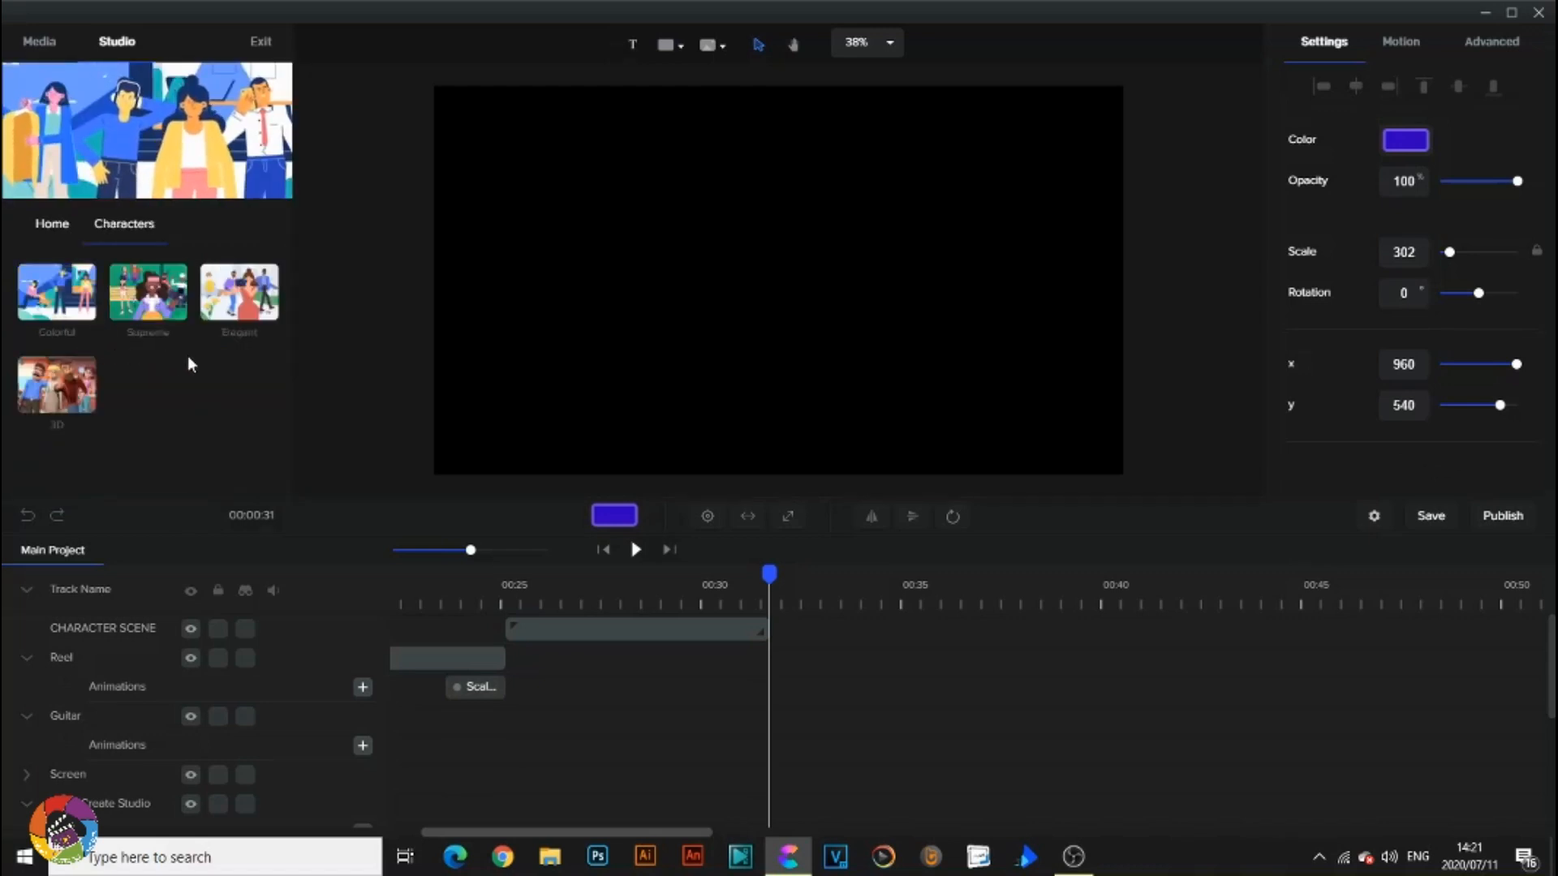
left_click(59, 293)
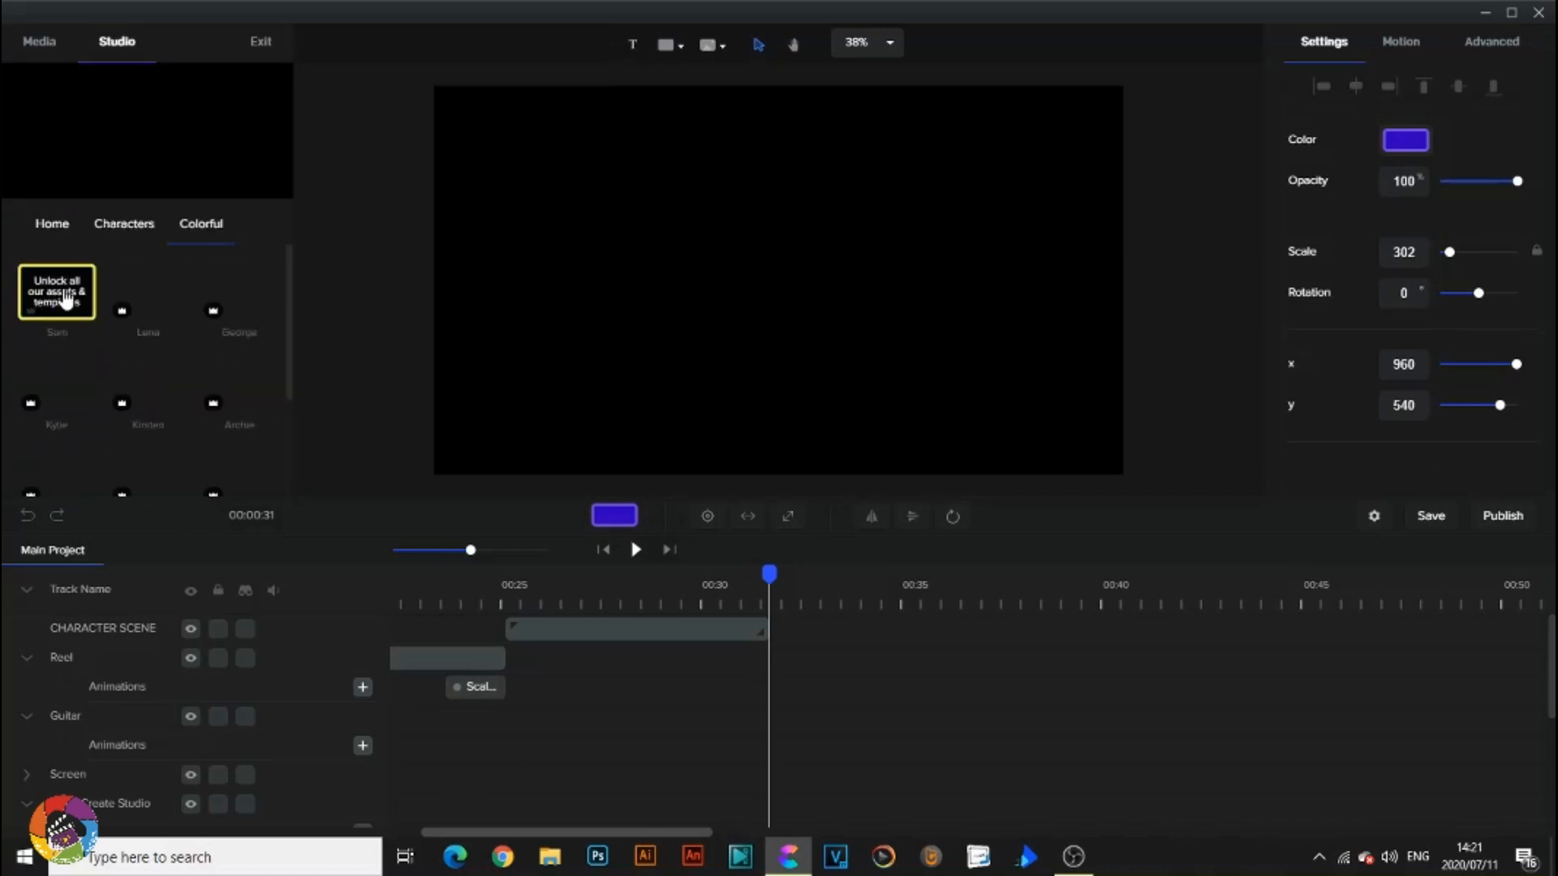
scroll(185, 330, "down", 2)
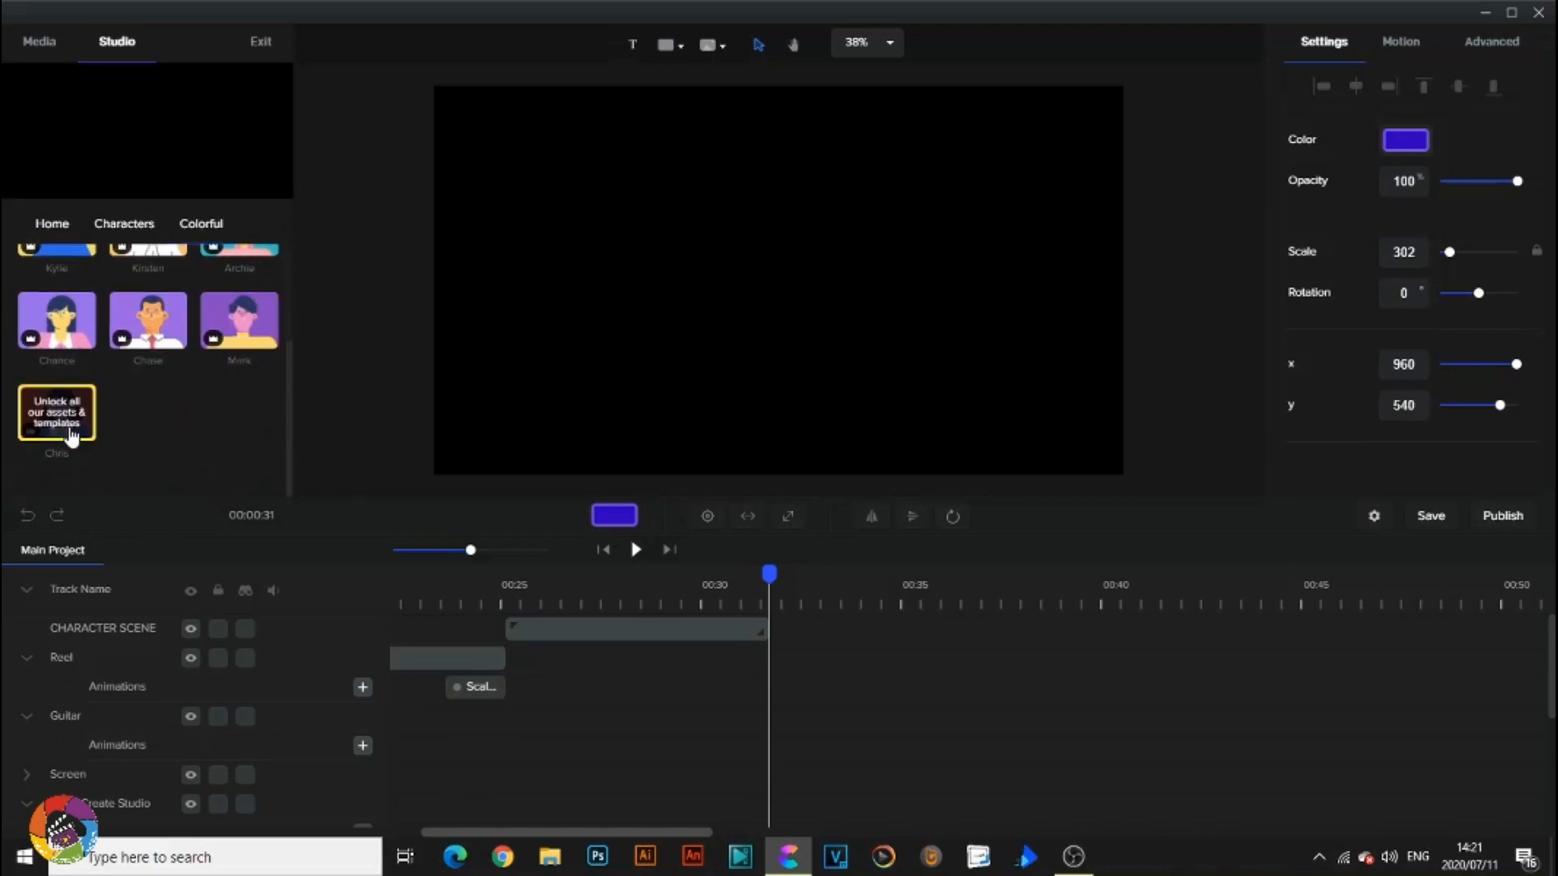
scroll(145, 284, "up", 2)
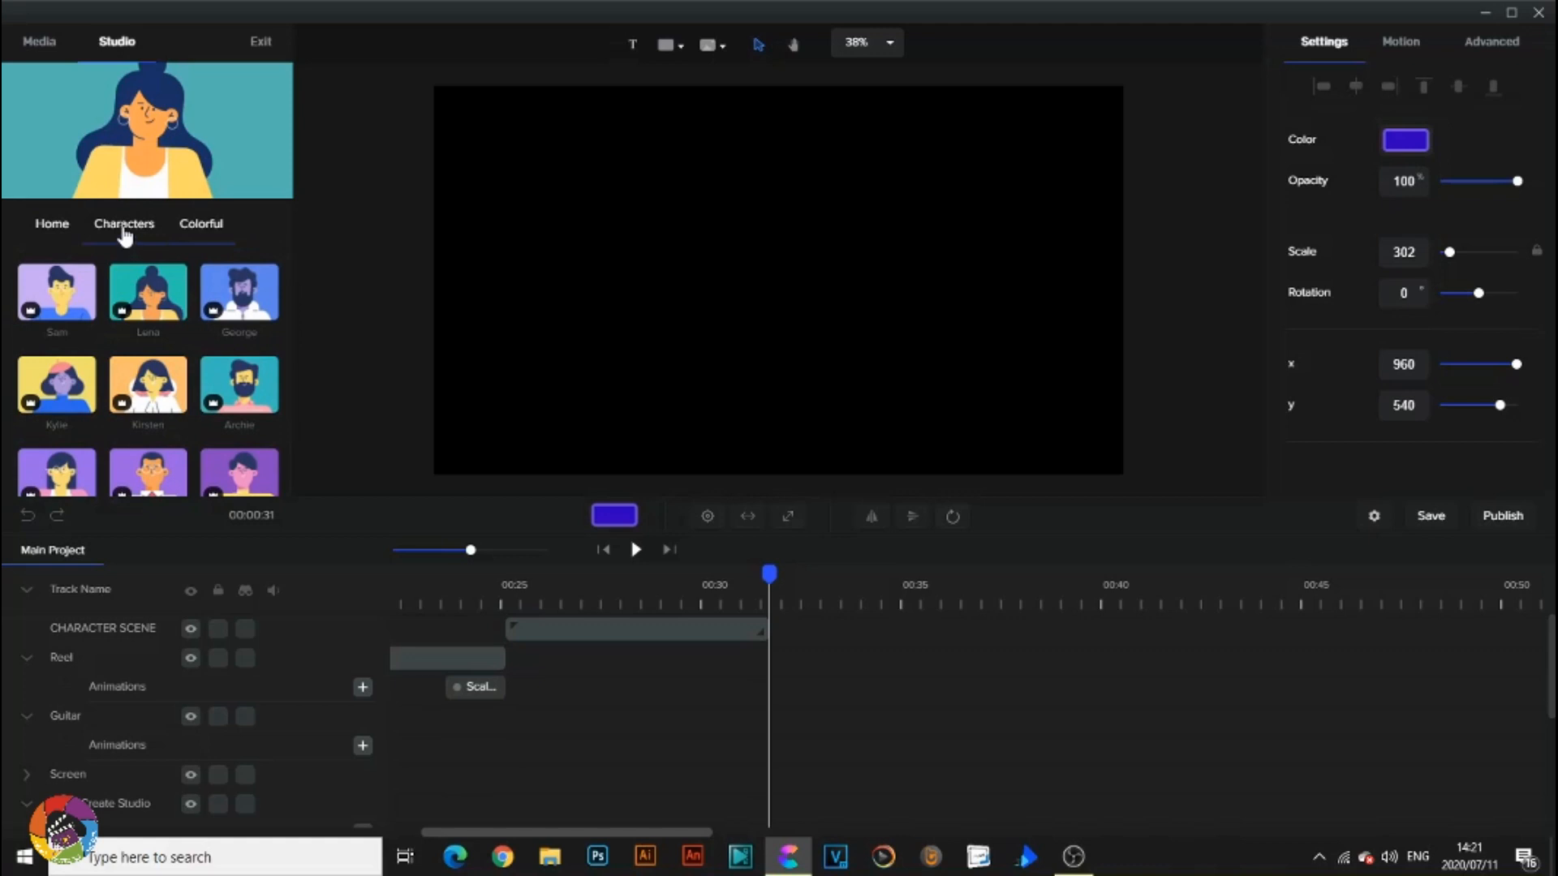
Browse the Supreme character set and add the Fitness Girl to the project right after the character scene.
left_click(124, 234)
left_click(151, 296)
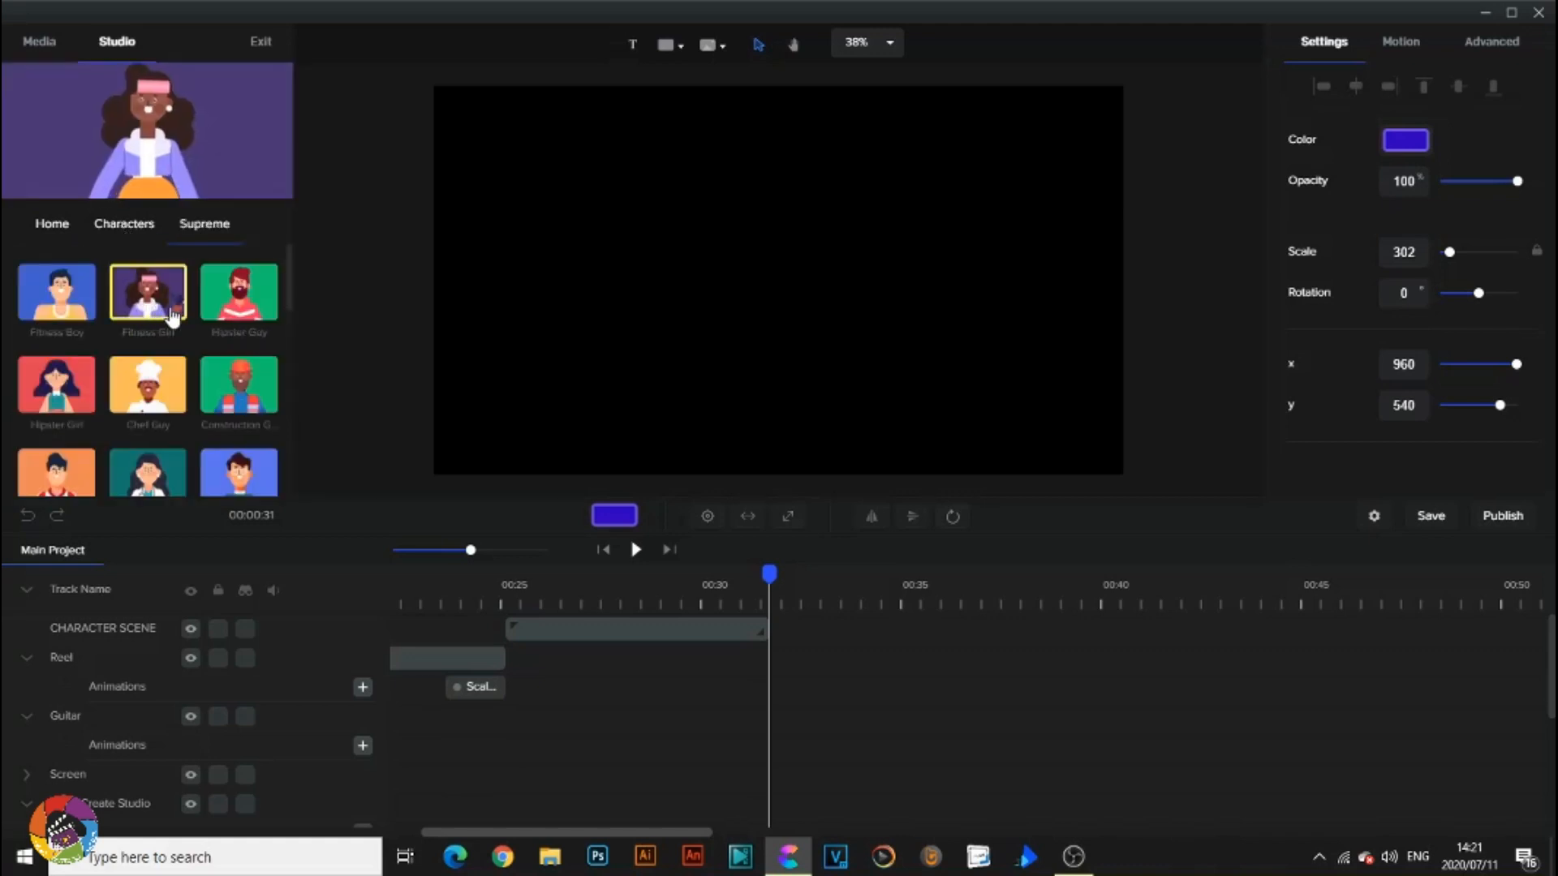
scroll(193, 347, "down", 1)
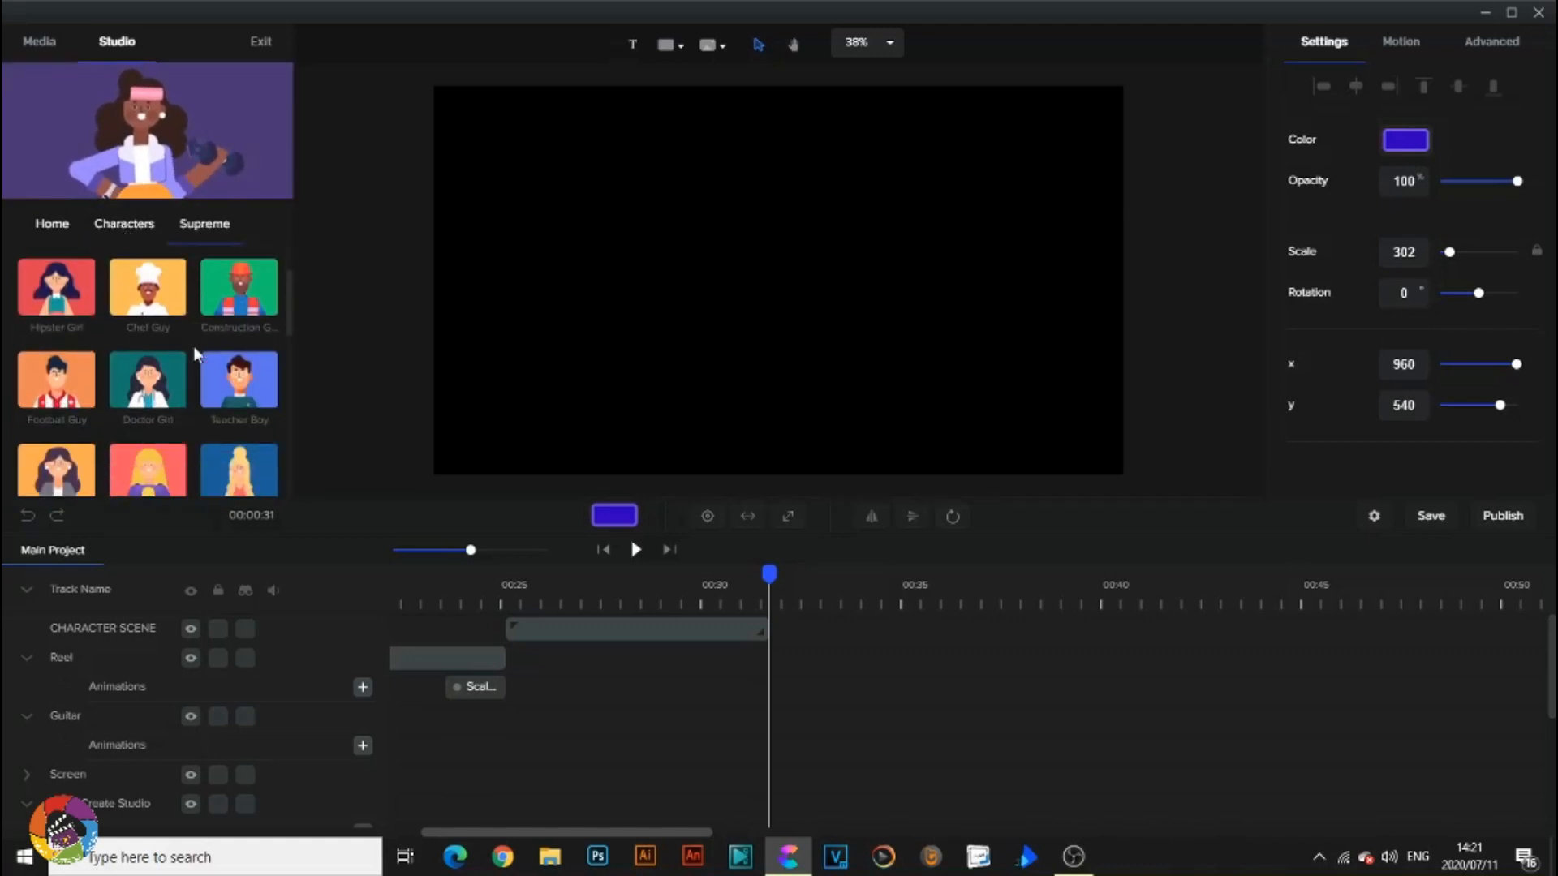
scroll(195, 354, "down", 2)
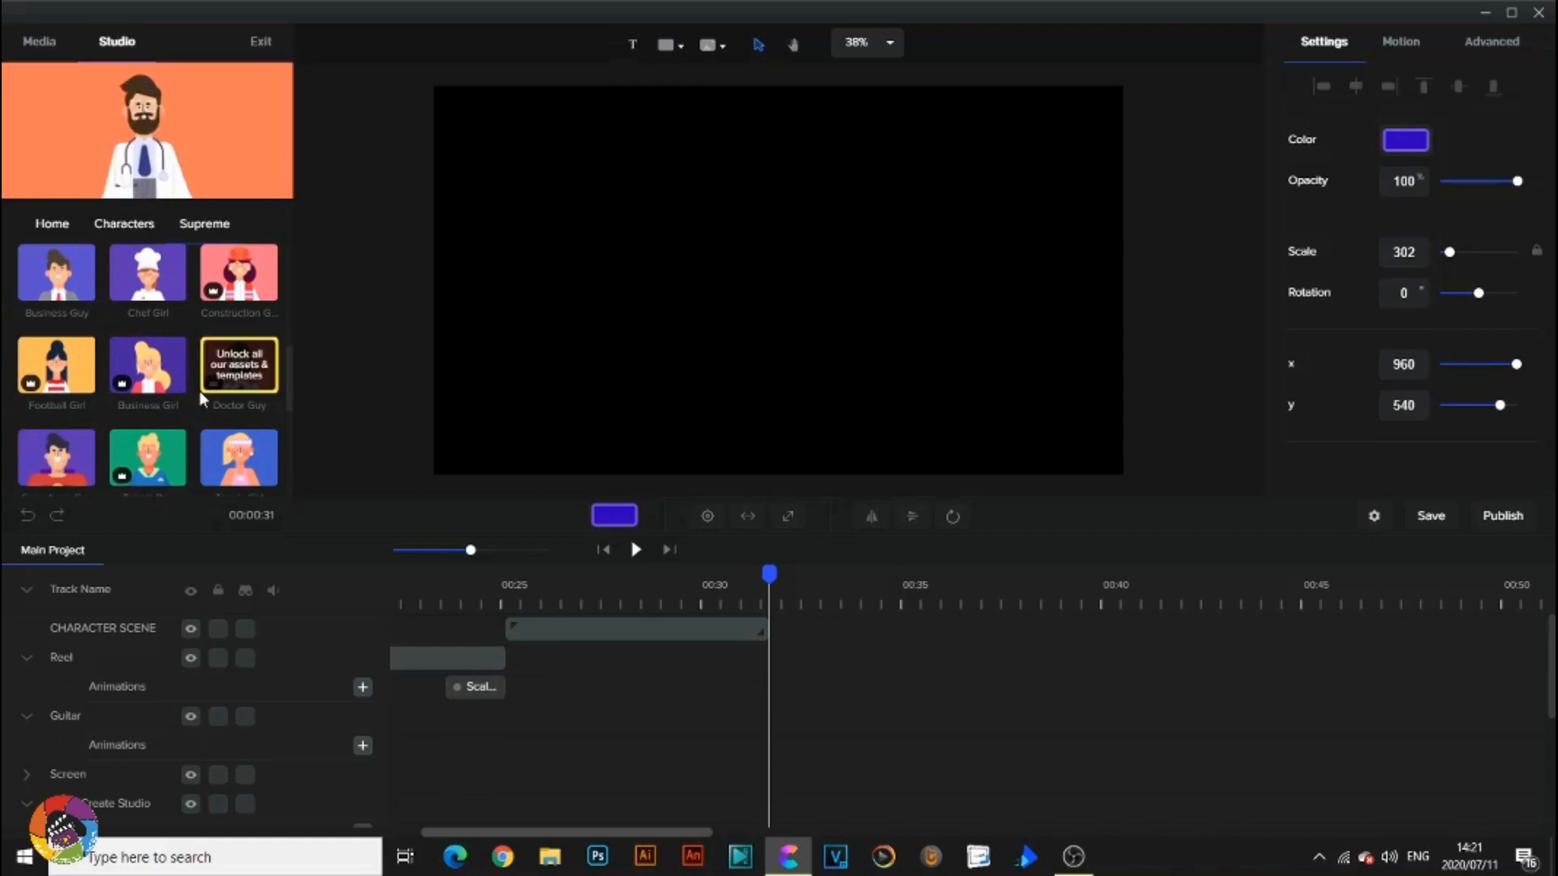
scroll(187, 387, "up", 2)
scroll(187, 384, "up", 1)
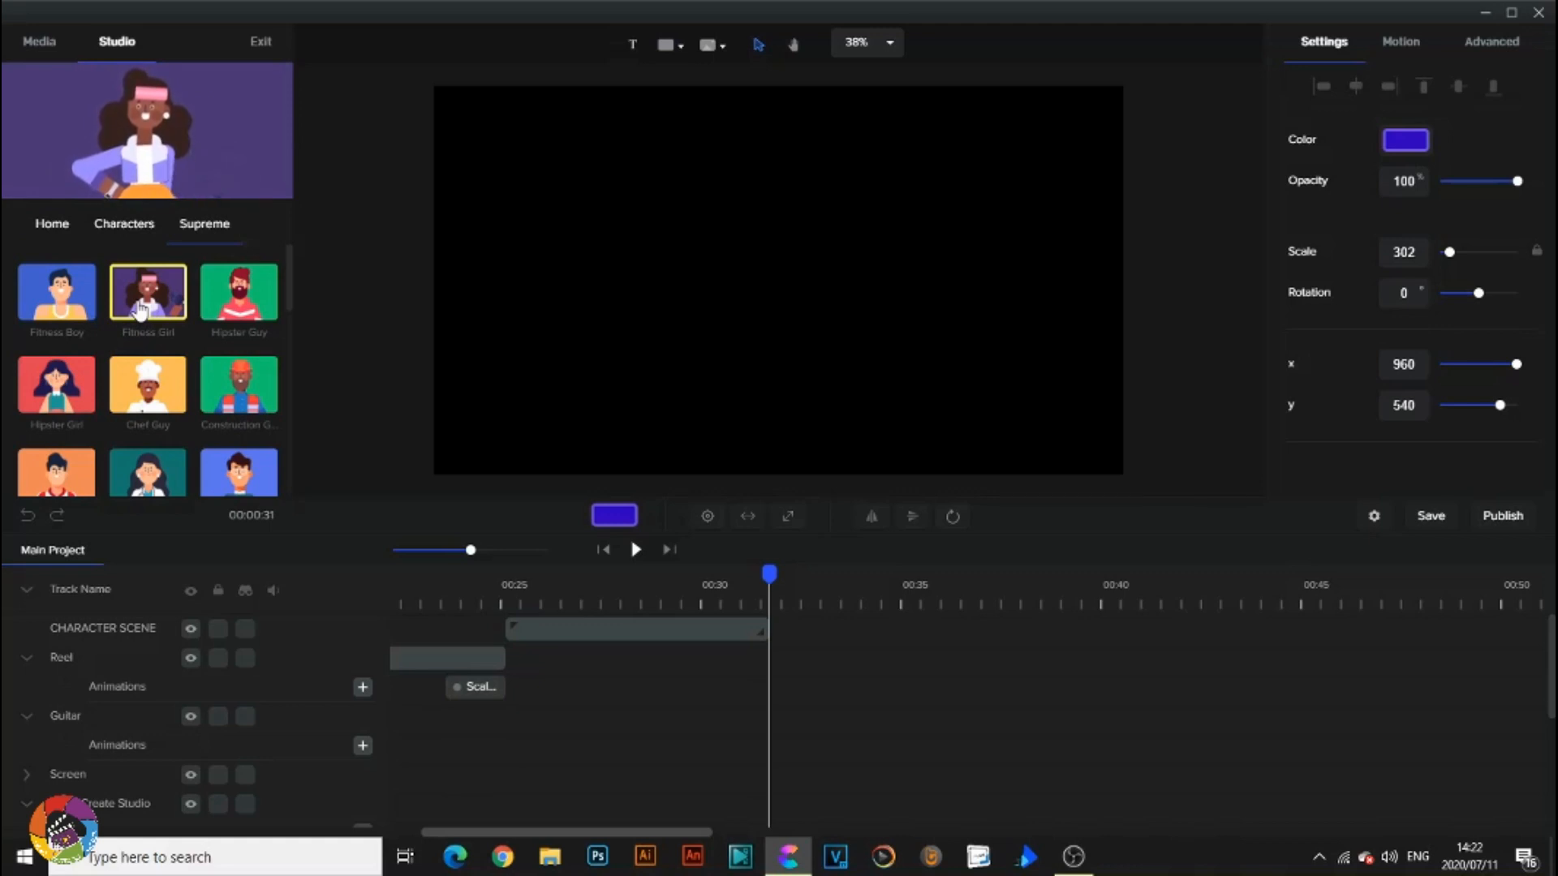
left_click_drag(139, 311, 642, 329)
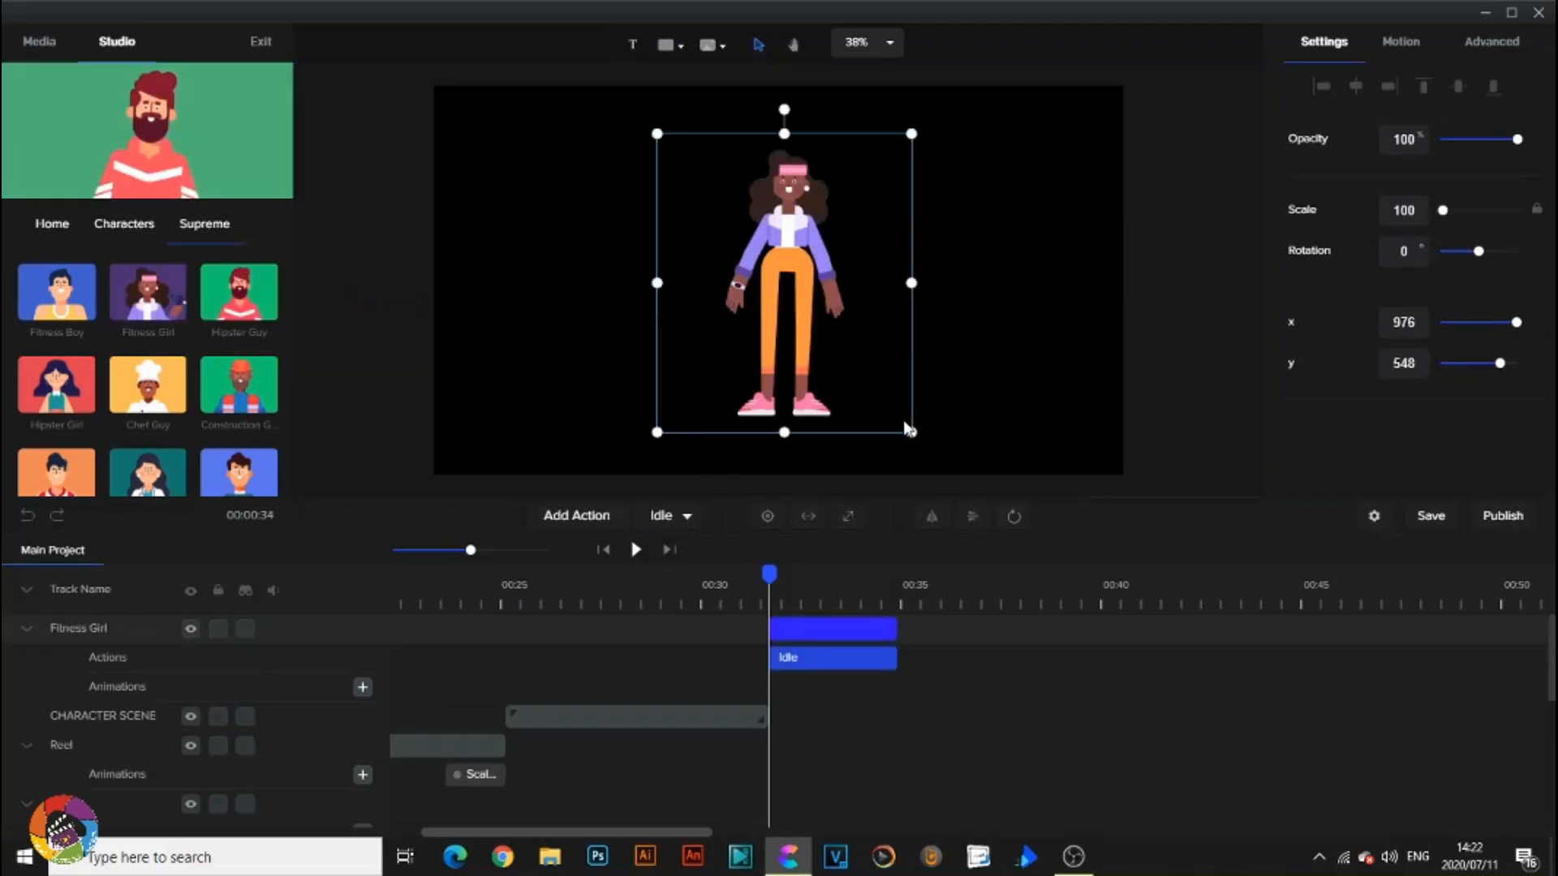
Enlarge the Fitness Girl to scale 130 and place her near the canvas centre at x 973, y 526.
left_click_drag(907, 428, 966, 467)
left_click_drag(844, 357, 817, 320)
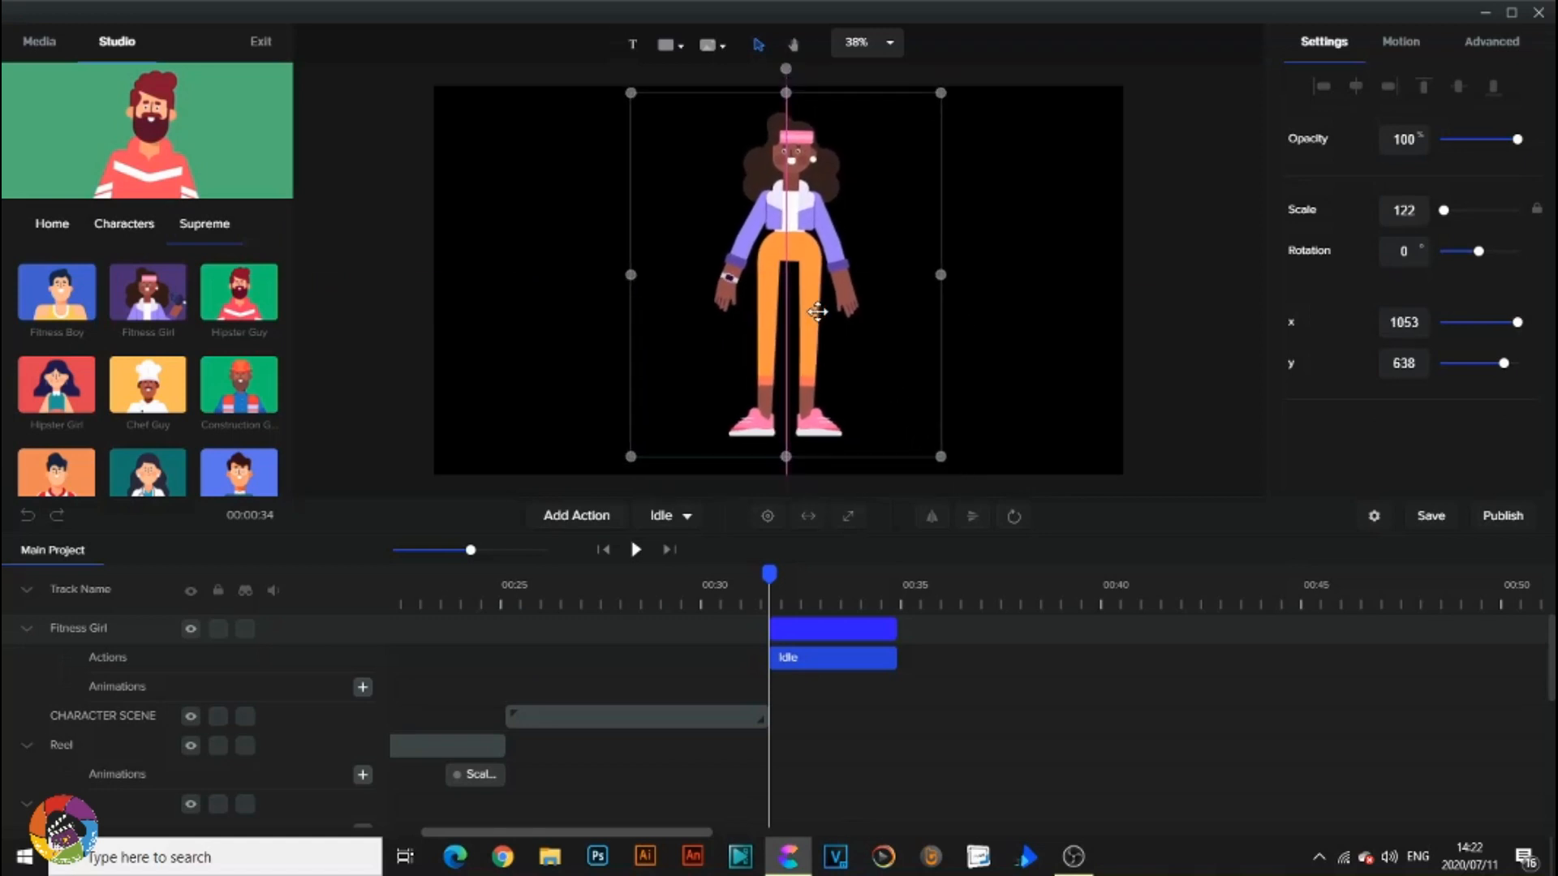
left_click_drag(939, 454, 949, 470)
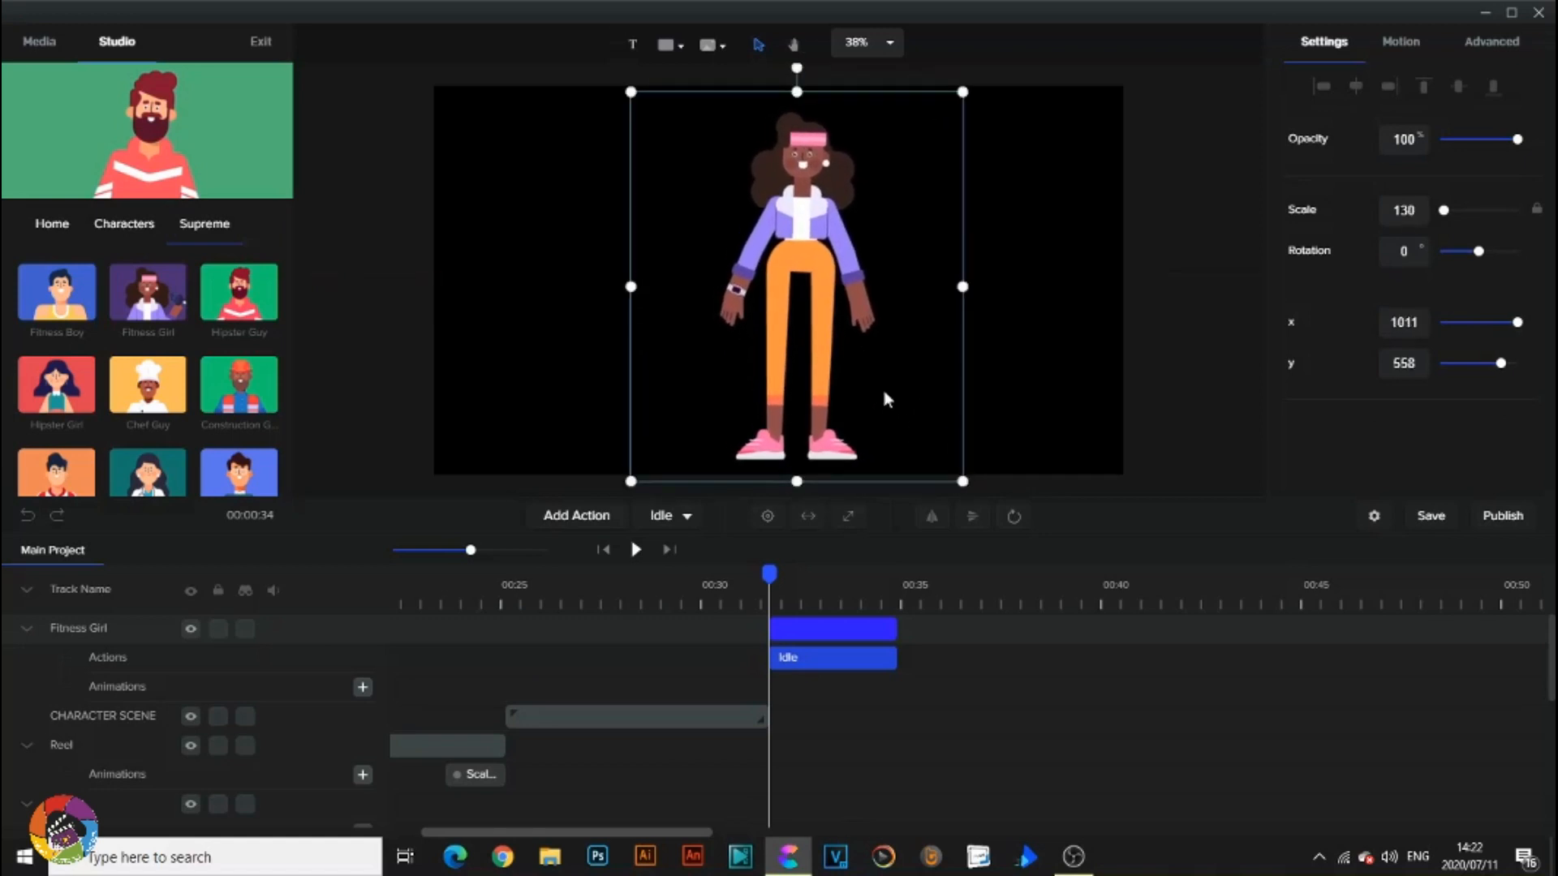
Set the Fitness Girl's action to Dumbells and play her clip.
left_click(682, 516)
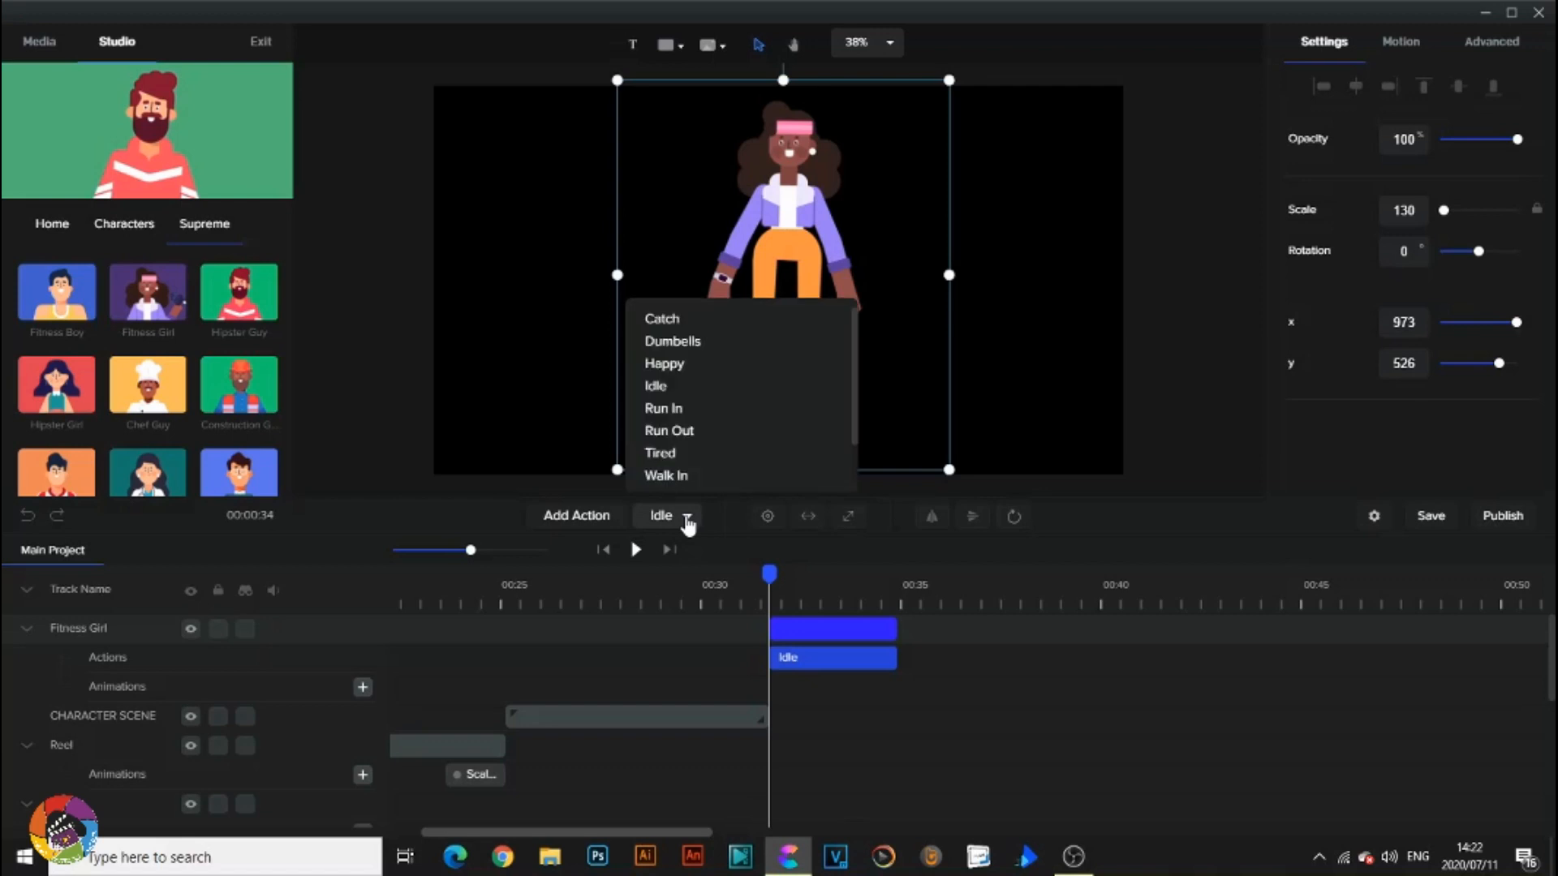
left_click(662, 342)
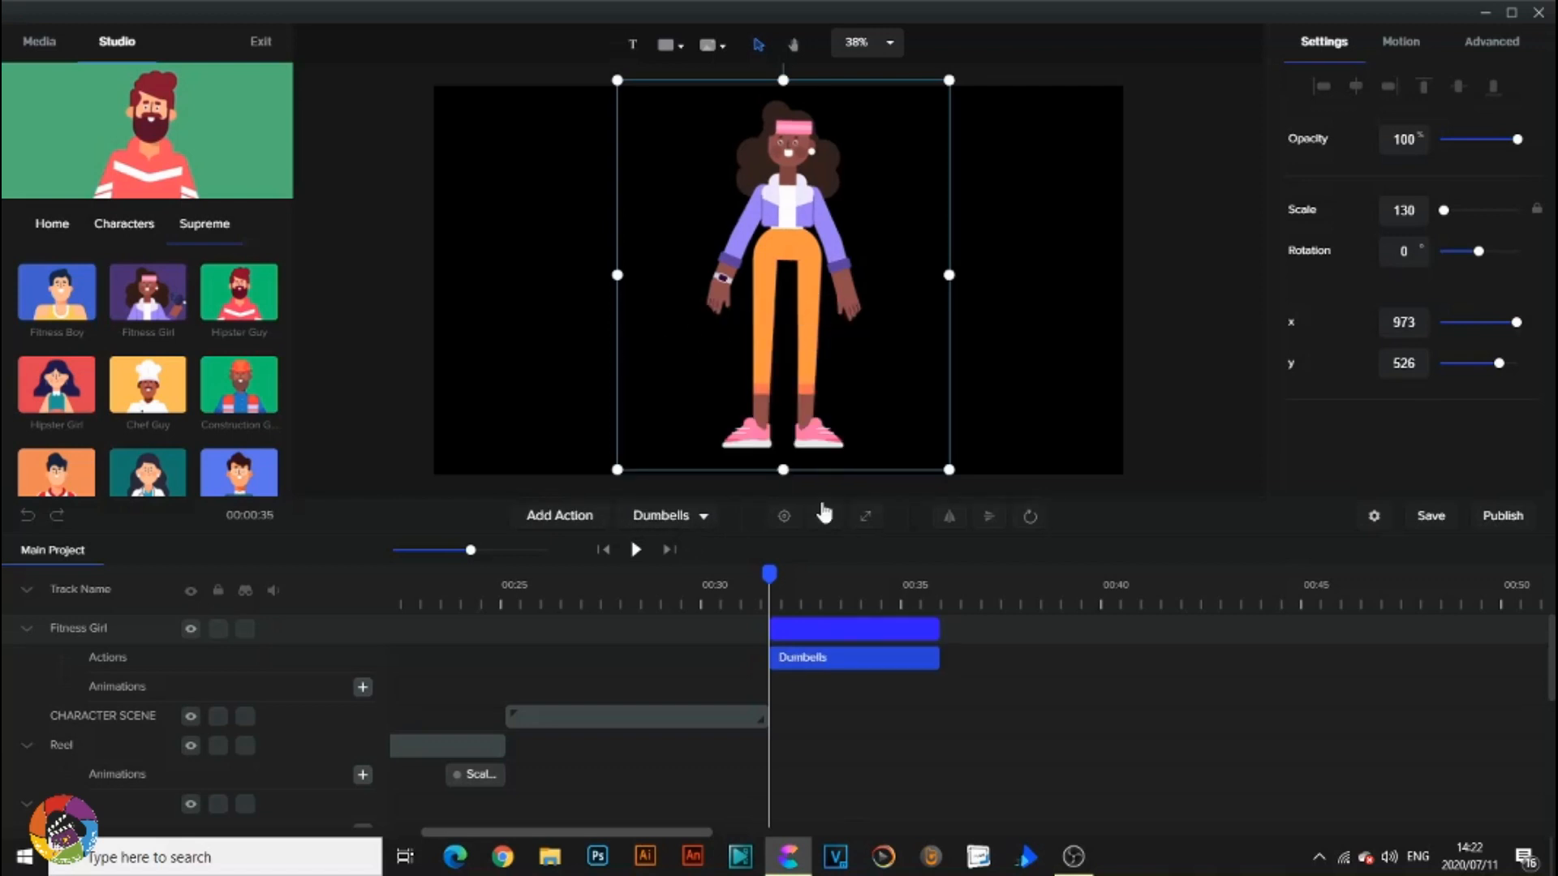
left_click(636, 550)
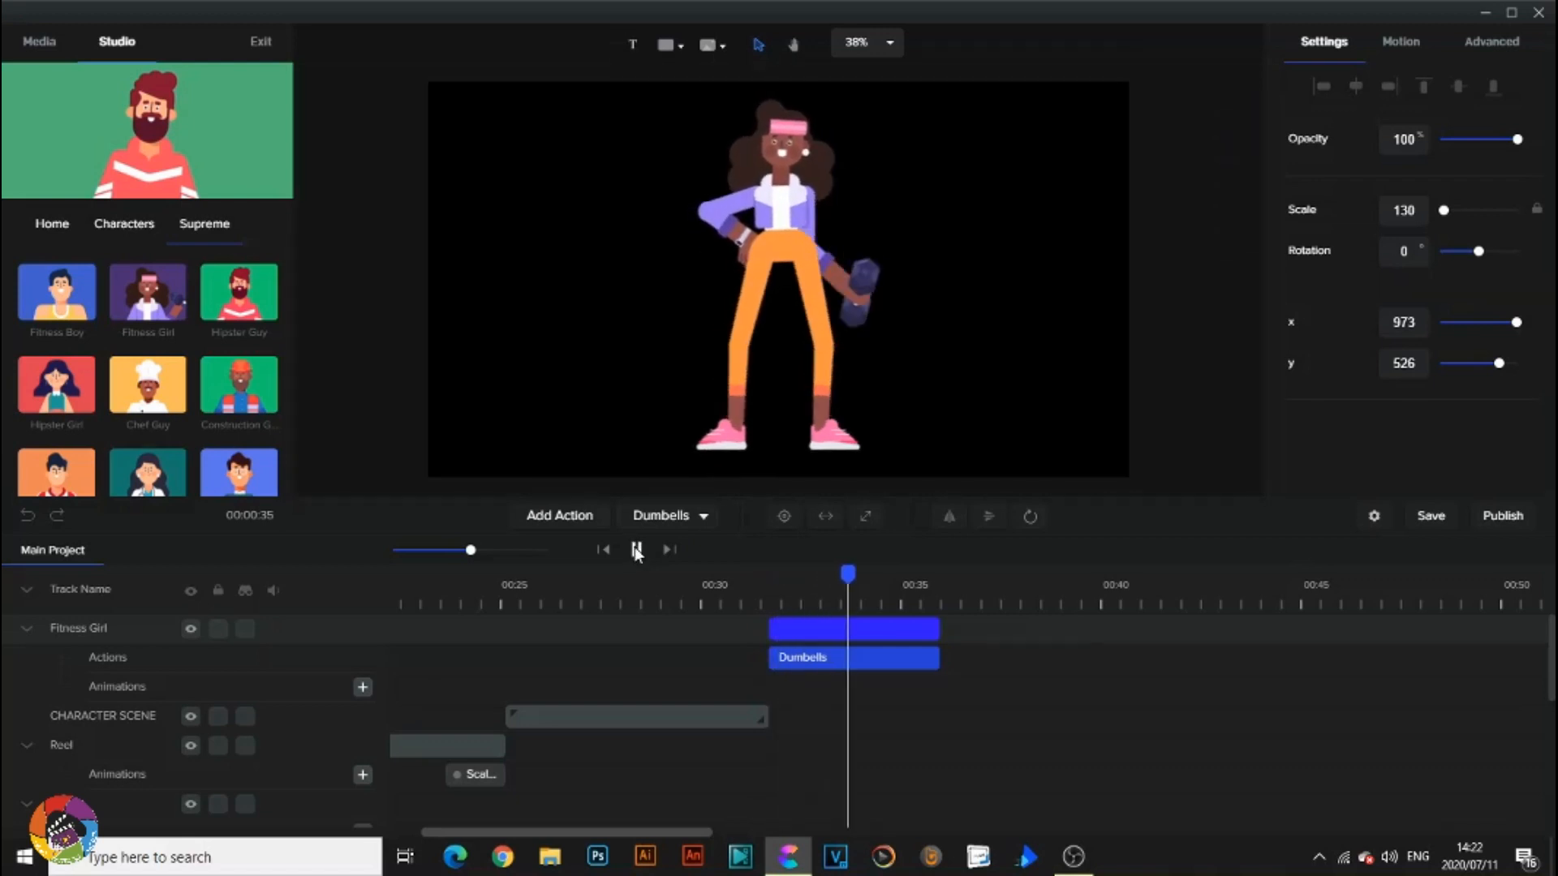
Stop the playback and try the Tired action on the Fitness Girl, checking her pose near the start of her clip.
left_click(637, 550)
left_click(704, 516)
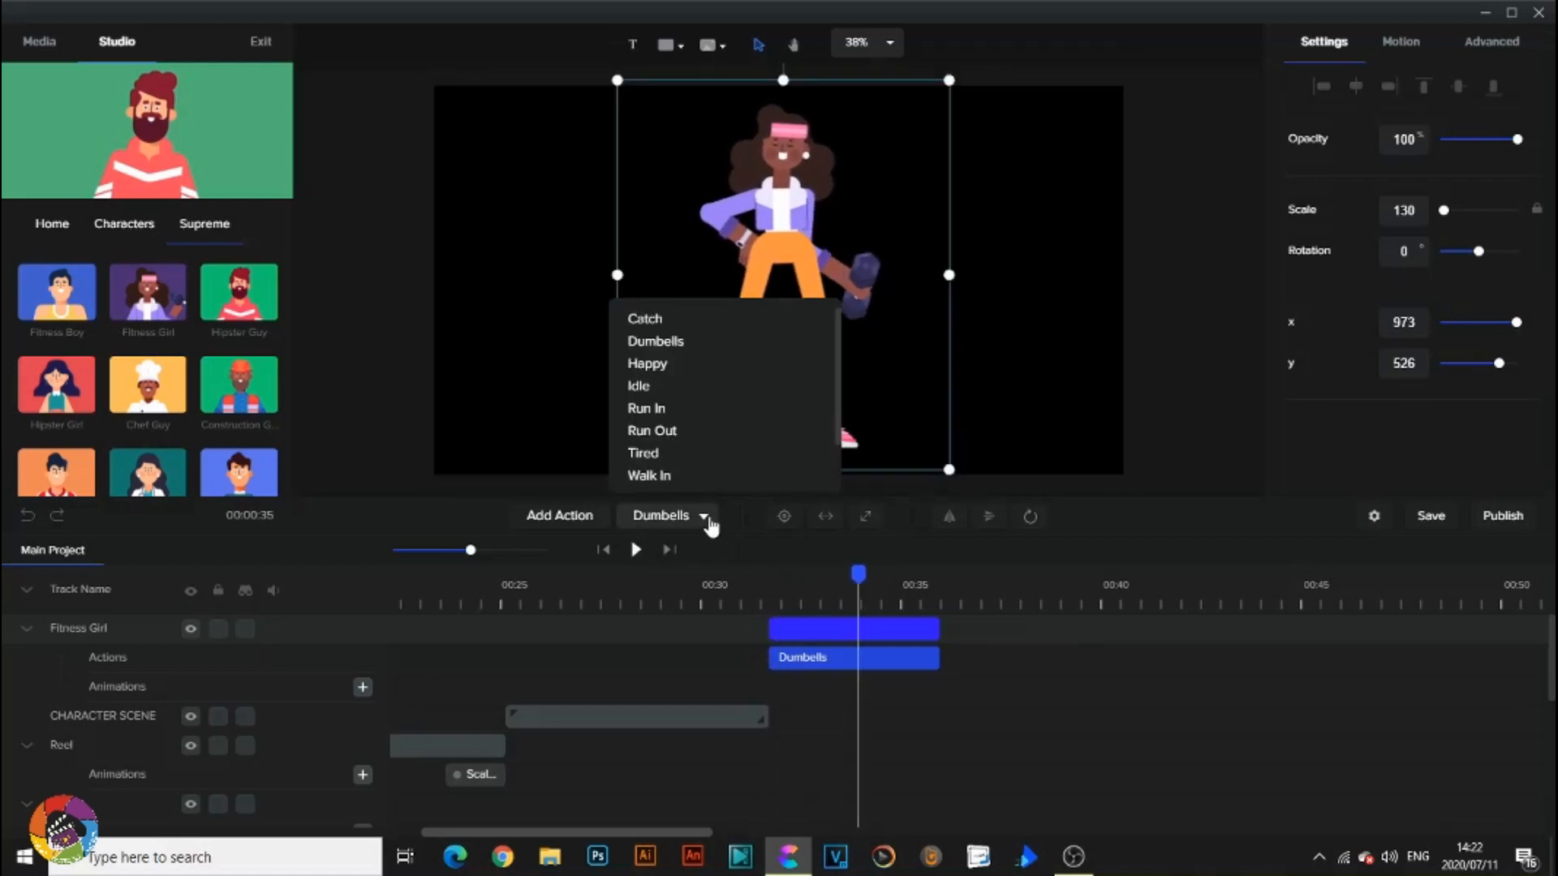
left_click(688, 451)
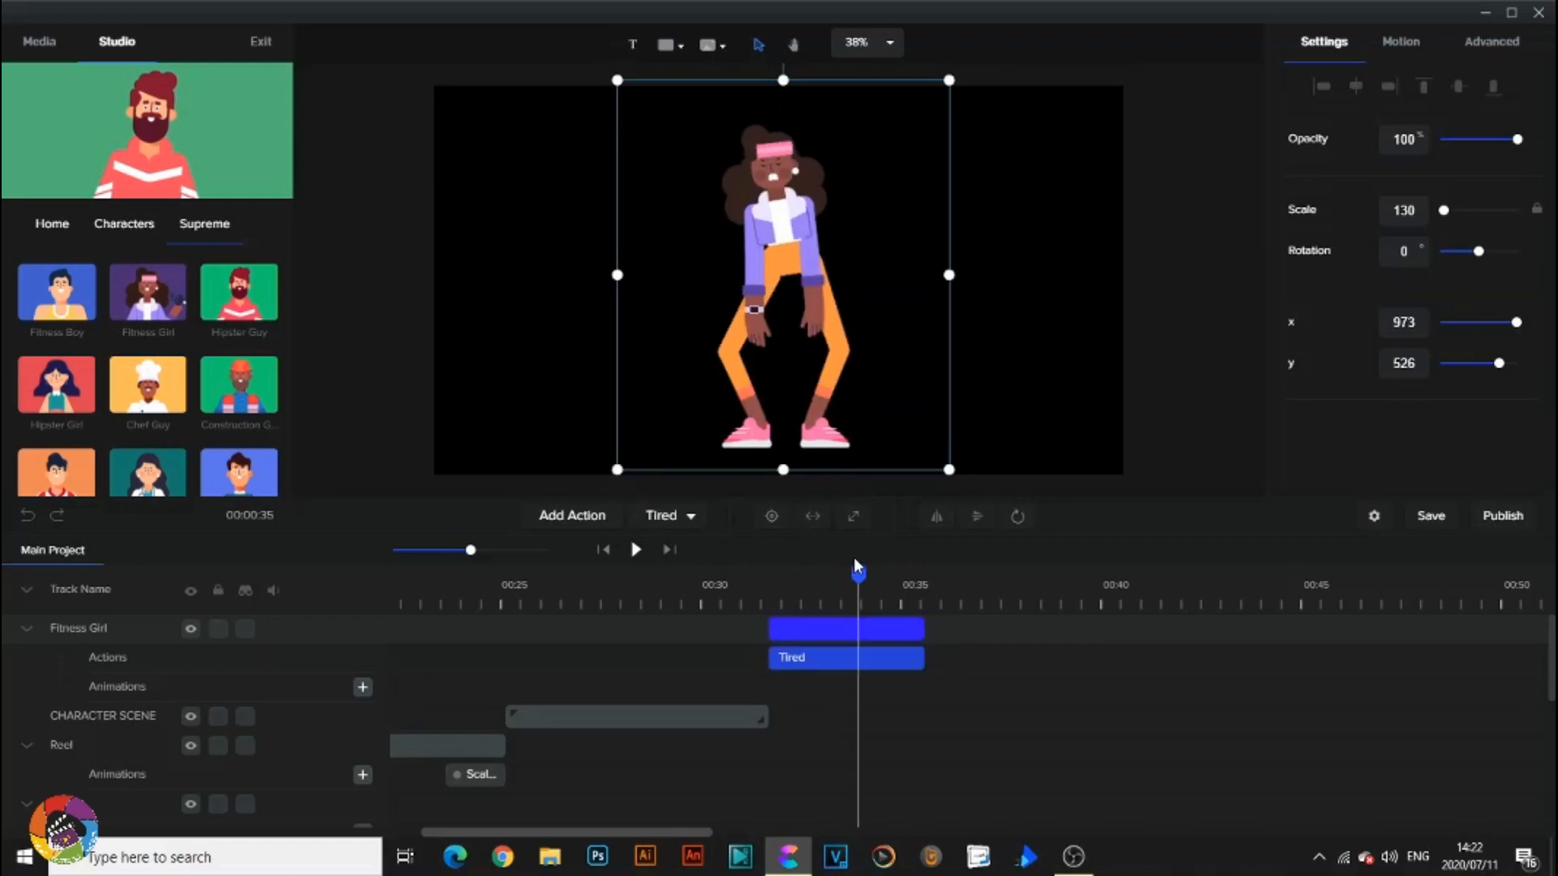
left_click(794, 575)
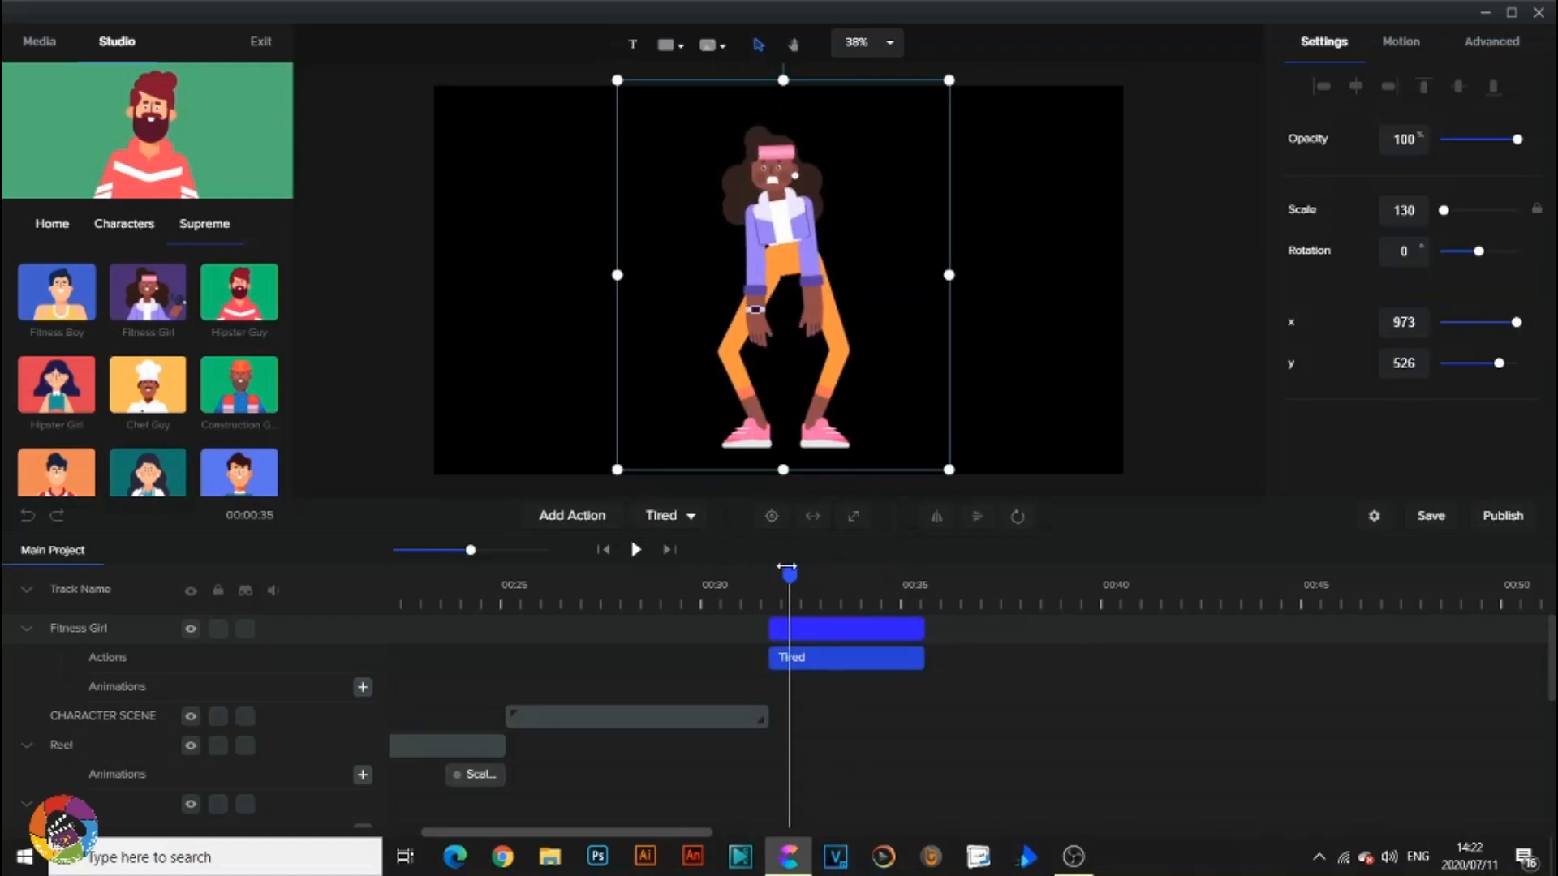
Set the Fitness Girl's action to Happy and play her clip from just before its start.
left_click(682, 517)
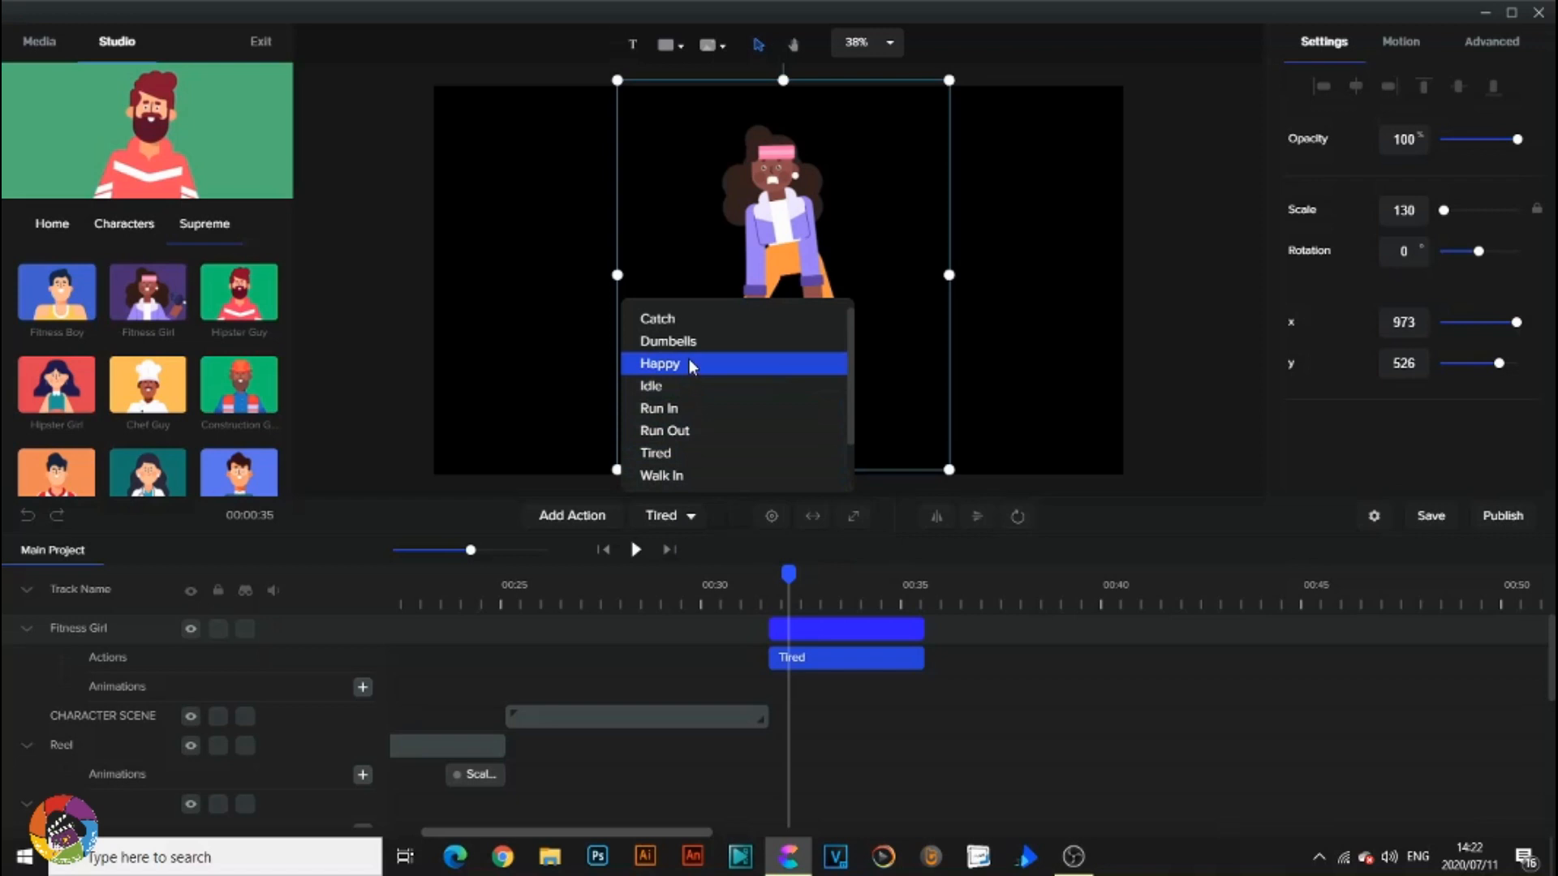
left_click(731, 362)
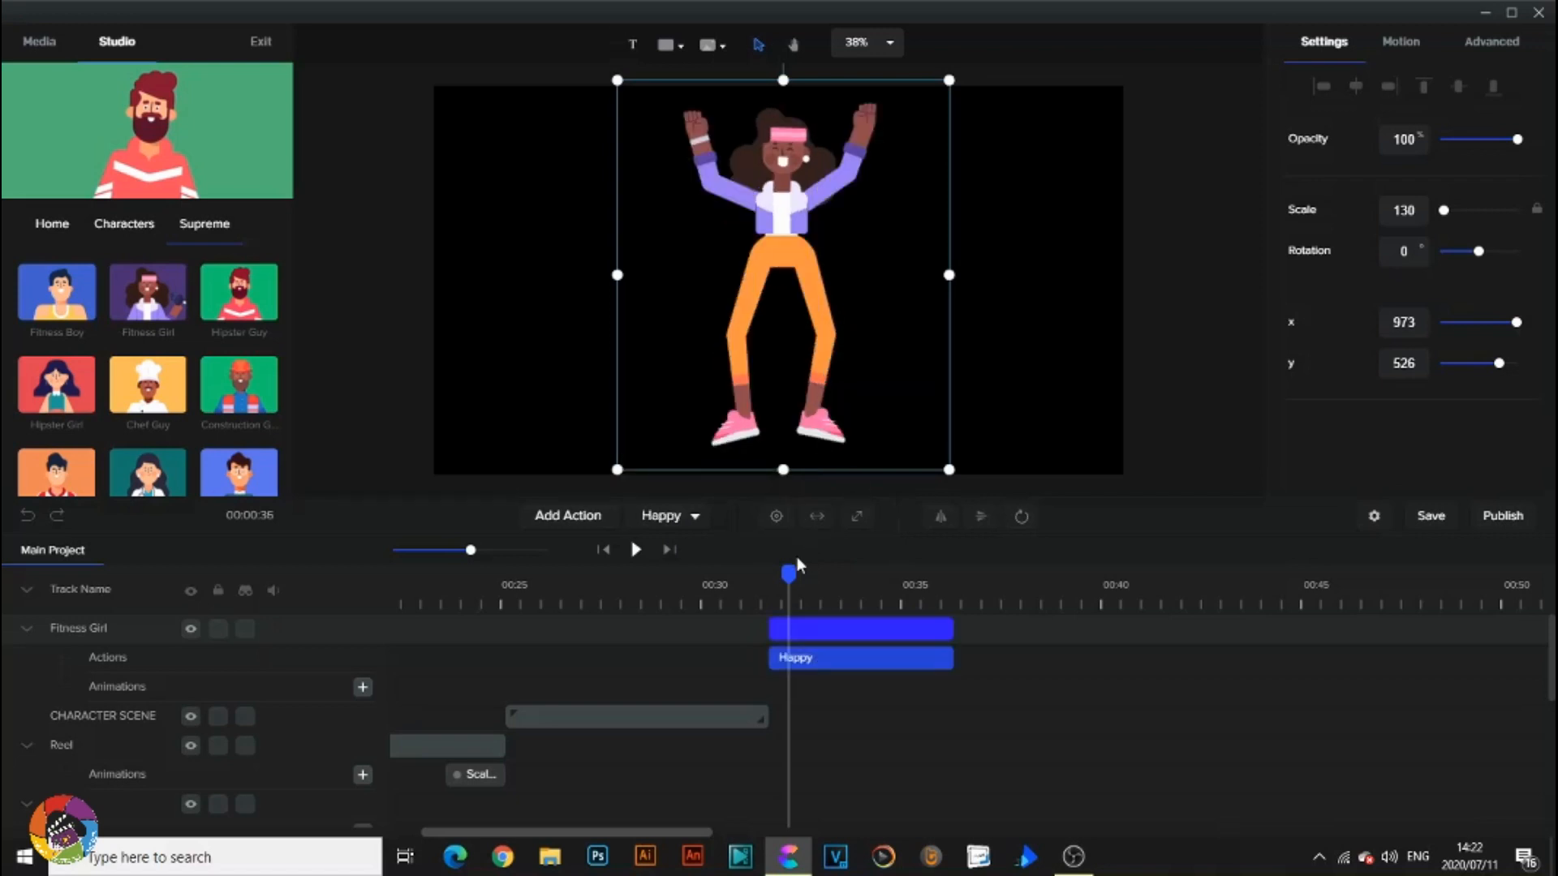
left_click_drag(789, 572, 761, 573)
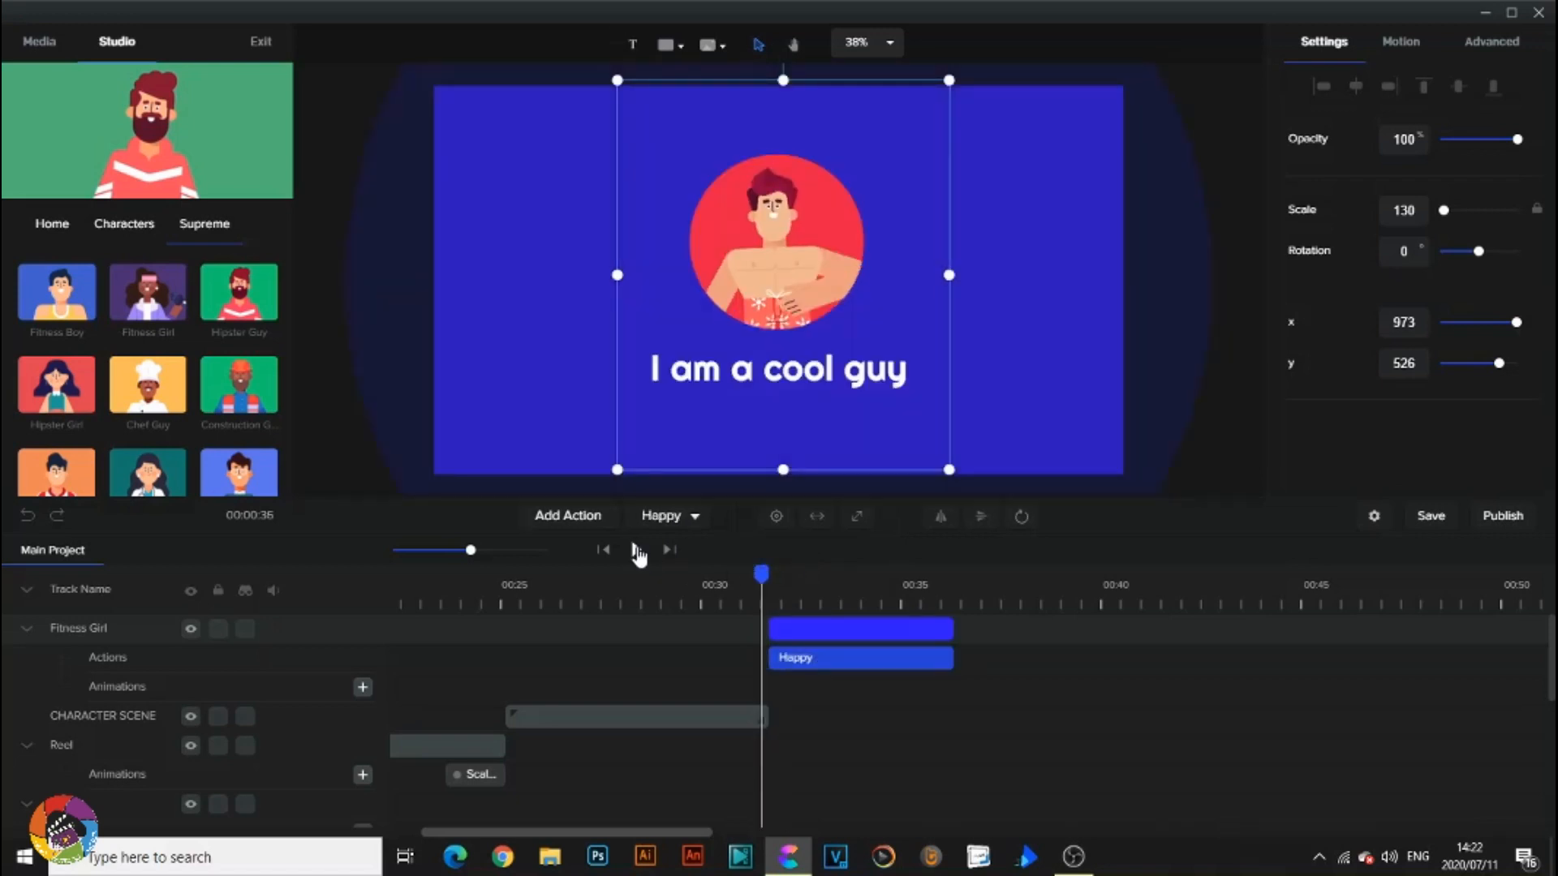
left_click(637, 550)
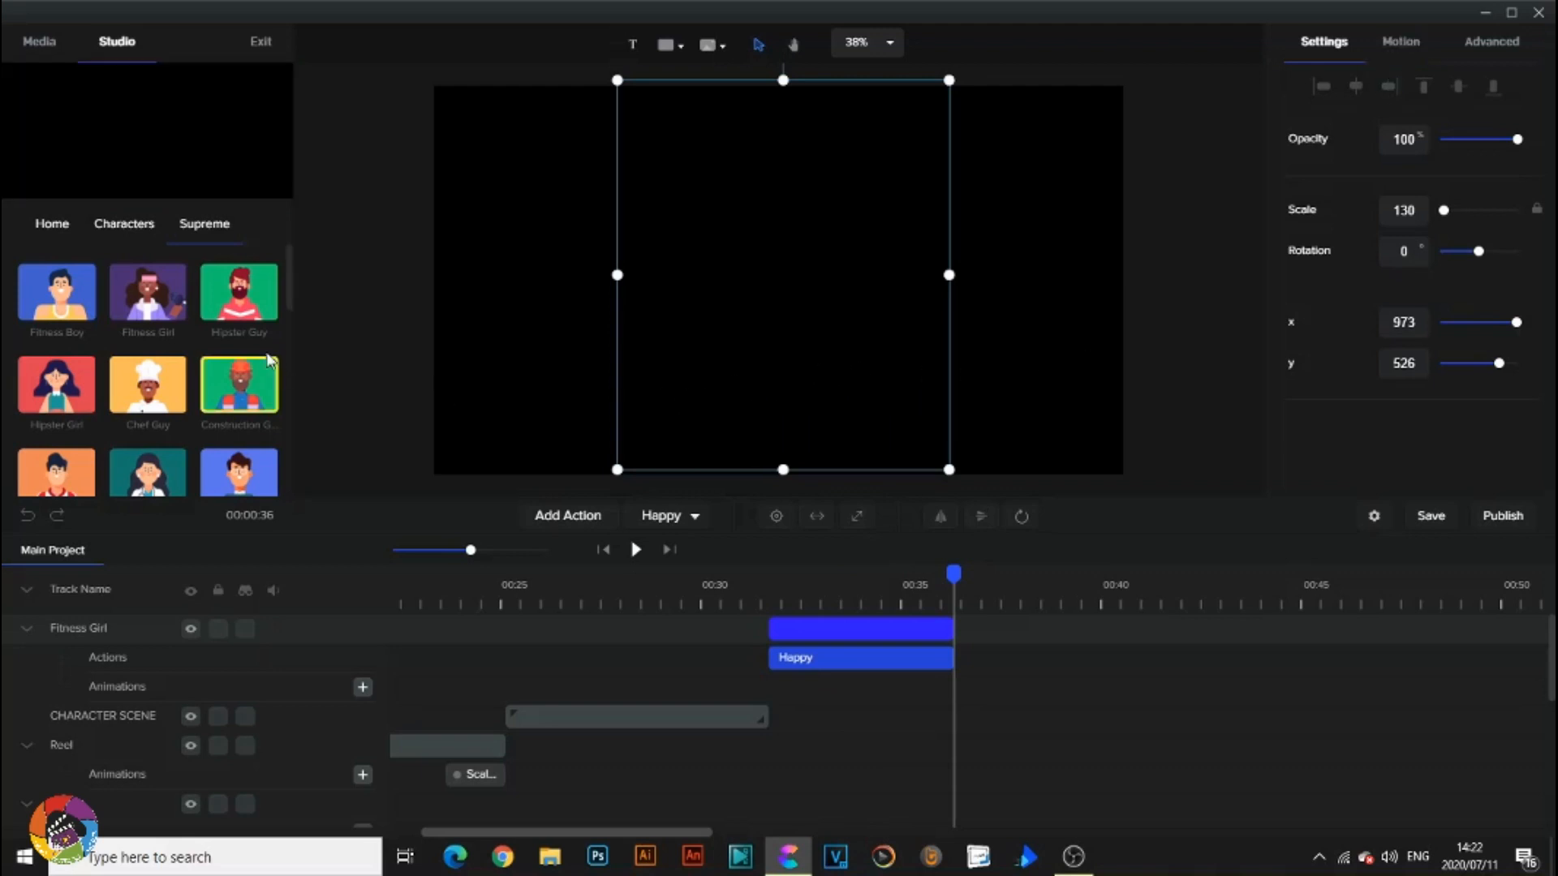
Look through more of the Supreme characters and the characters in the Elegant set.
scroll(192, 324, "down", 1)
scroll(191, 319, "down", 2)
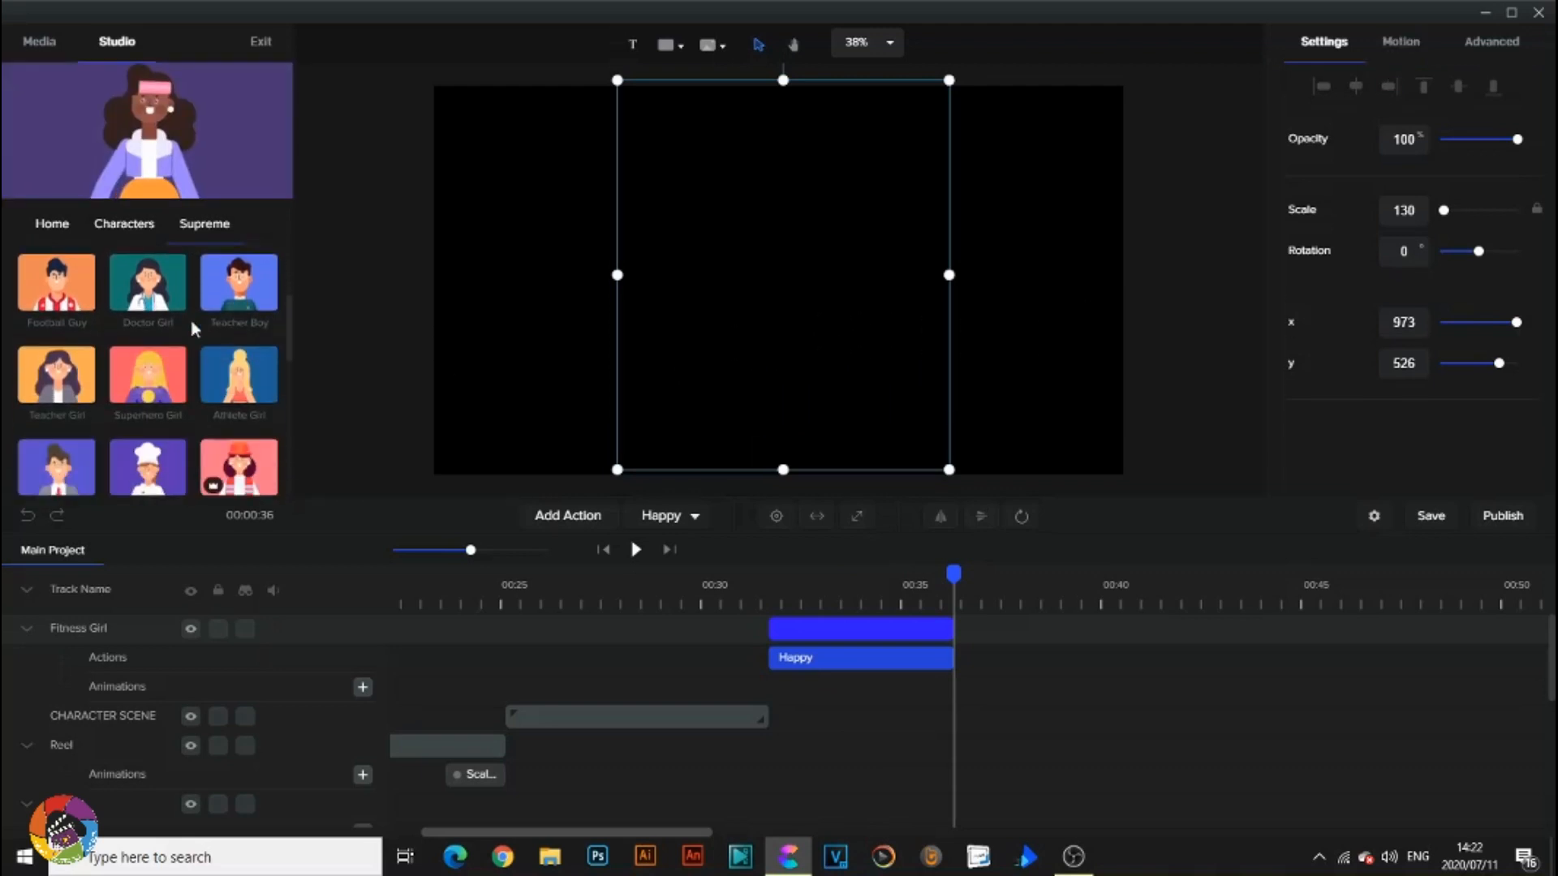
left_click(152, 231)
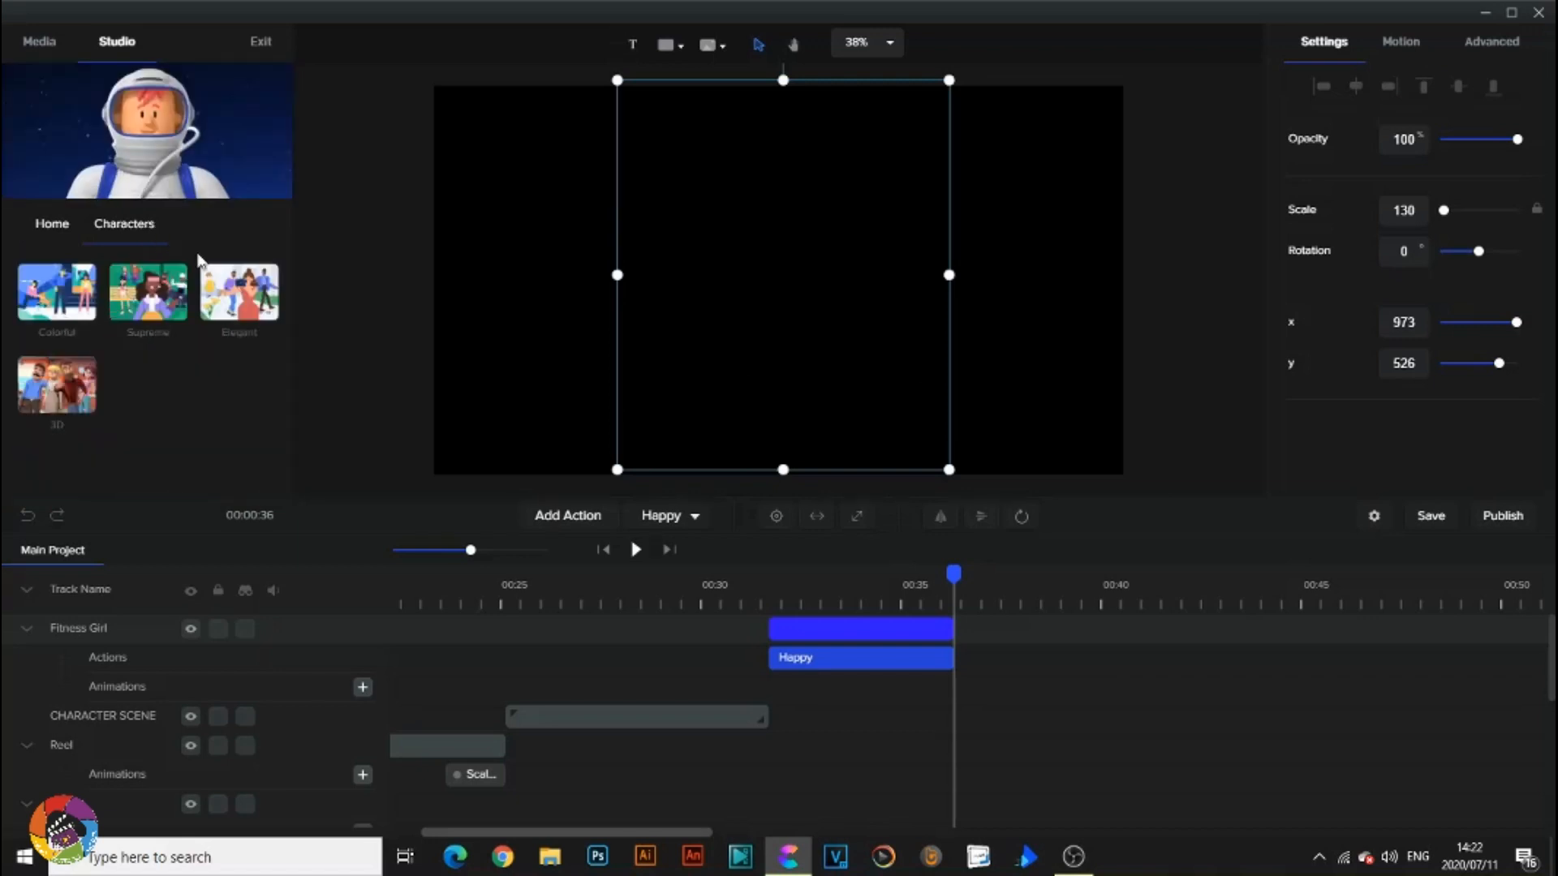
left_click(238, 315)
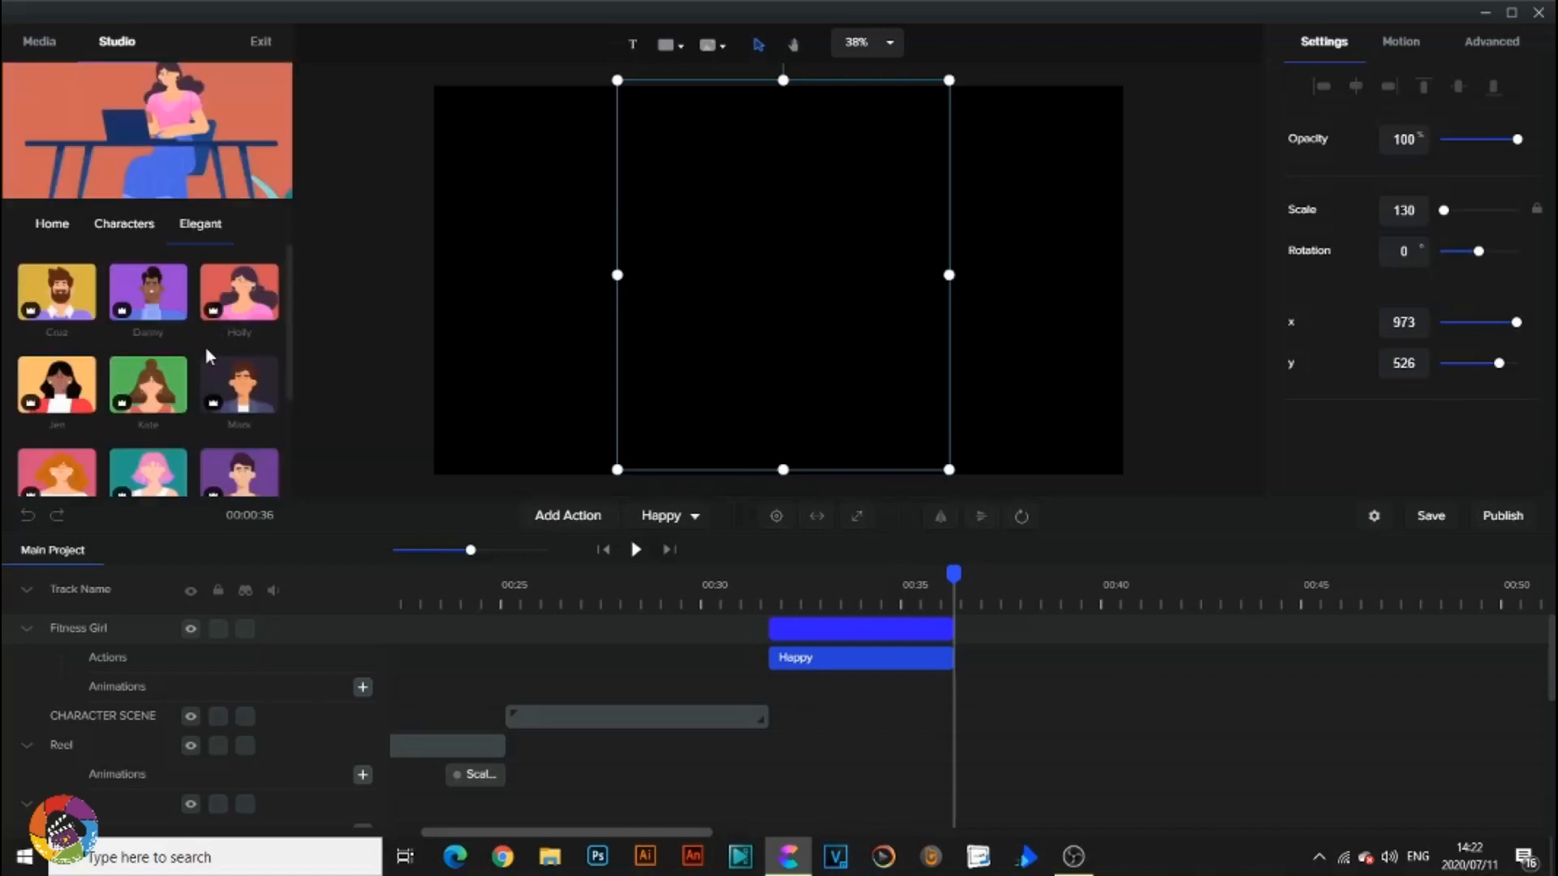
scroll(193, 323, "down", 2)
scroll(193, 323, "up", 2)
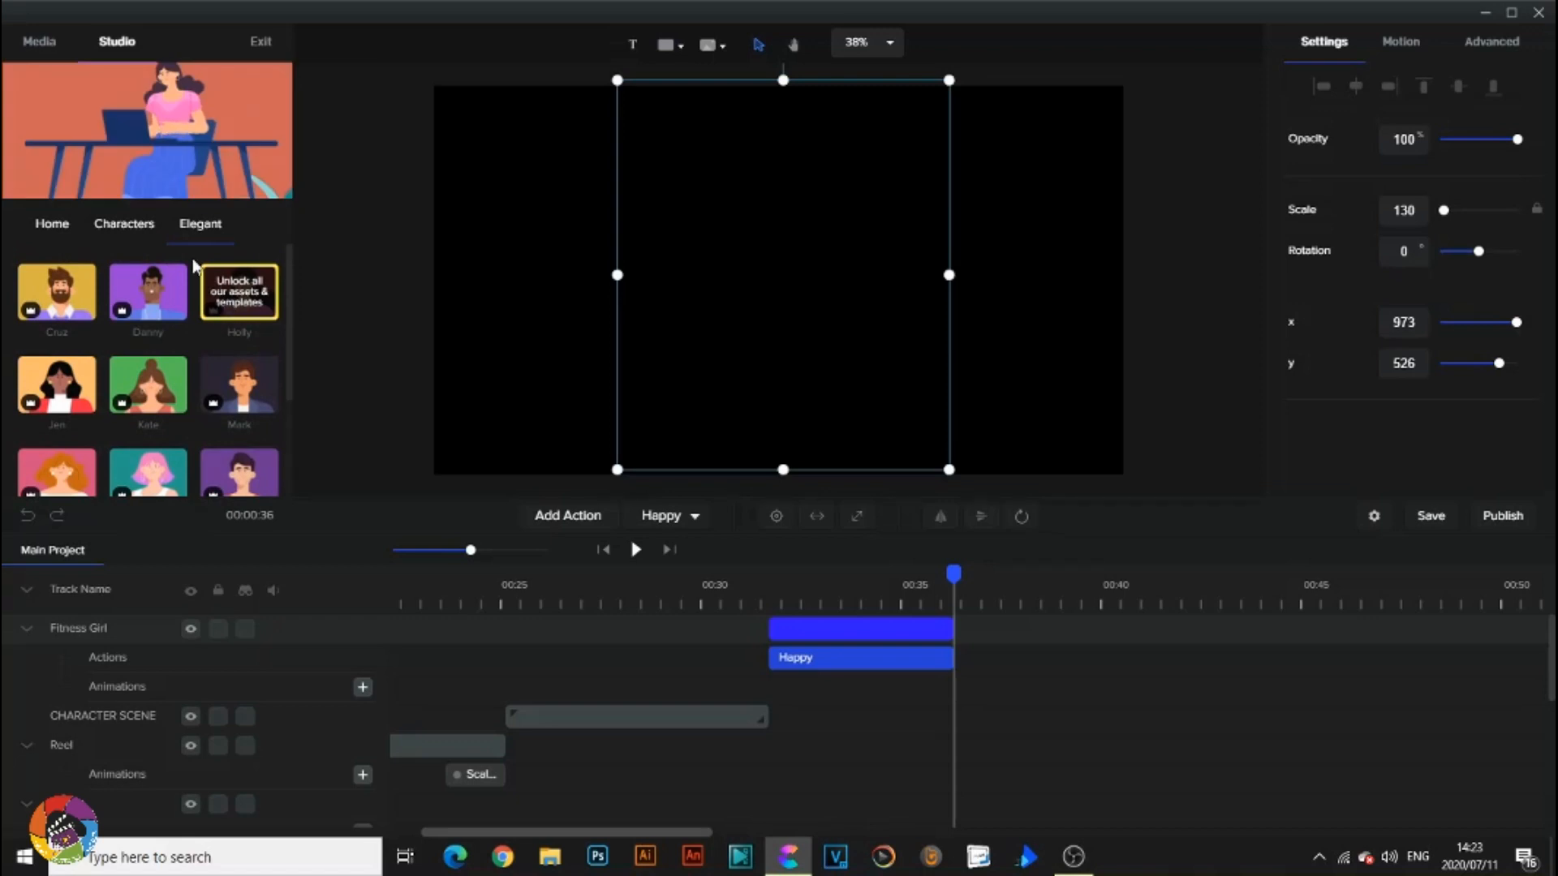
Browse the 3D character set and add Alyssa right after the Fitness Girl clip, near the canvas centre at x 976, y 548.
left_click(125, 225)
left_click(72, 361)
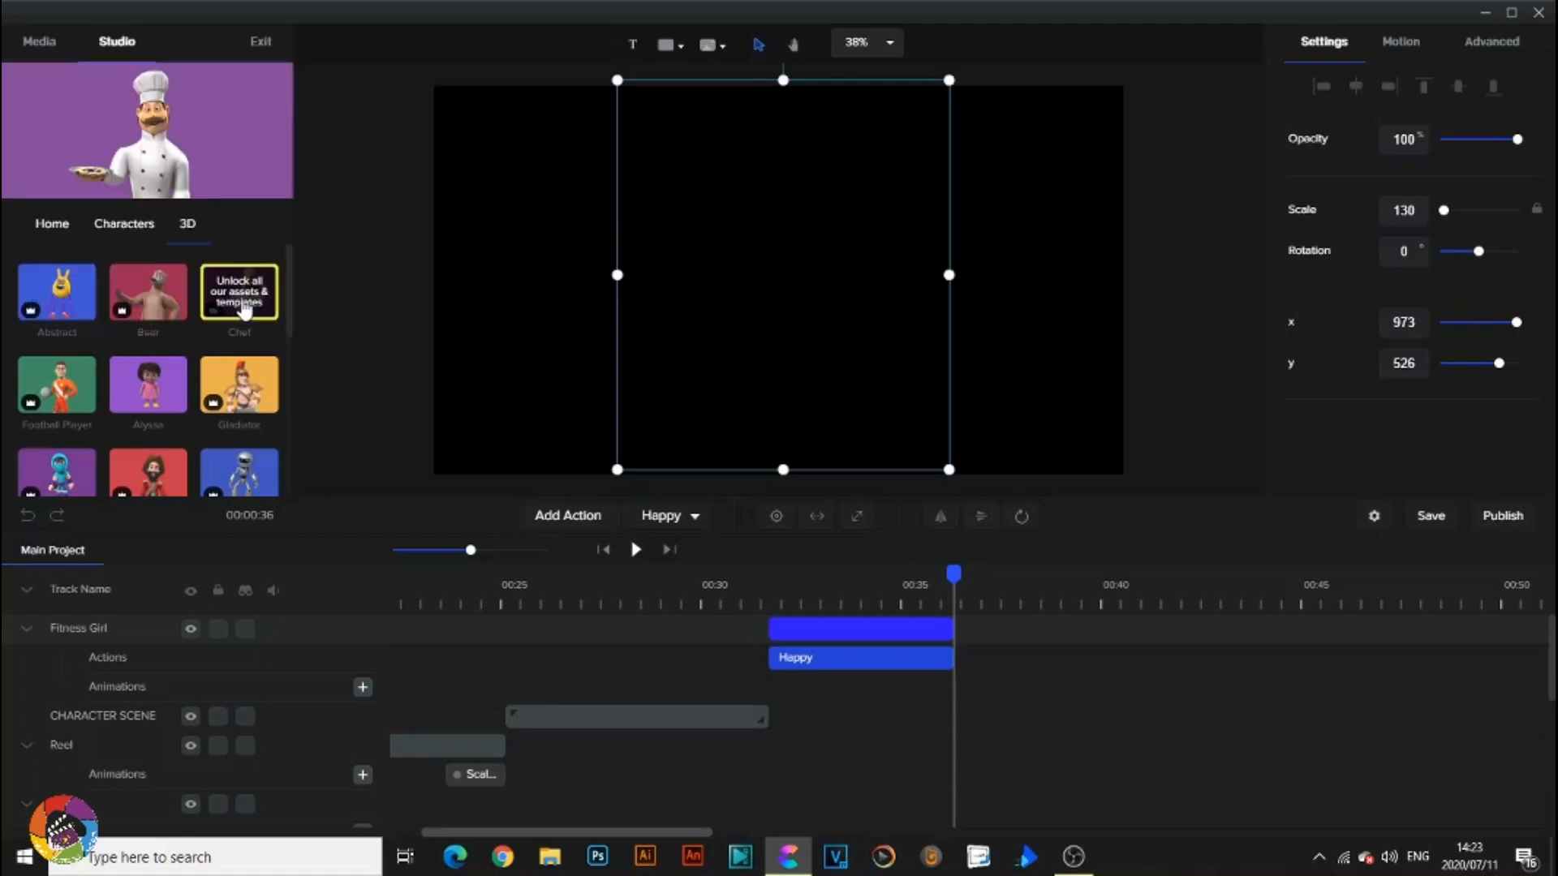
scroll(209, 348, "down", 1)
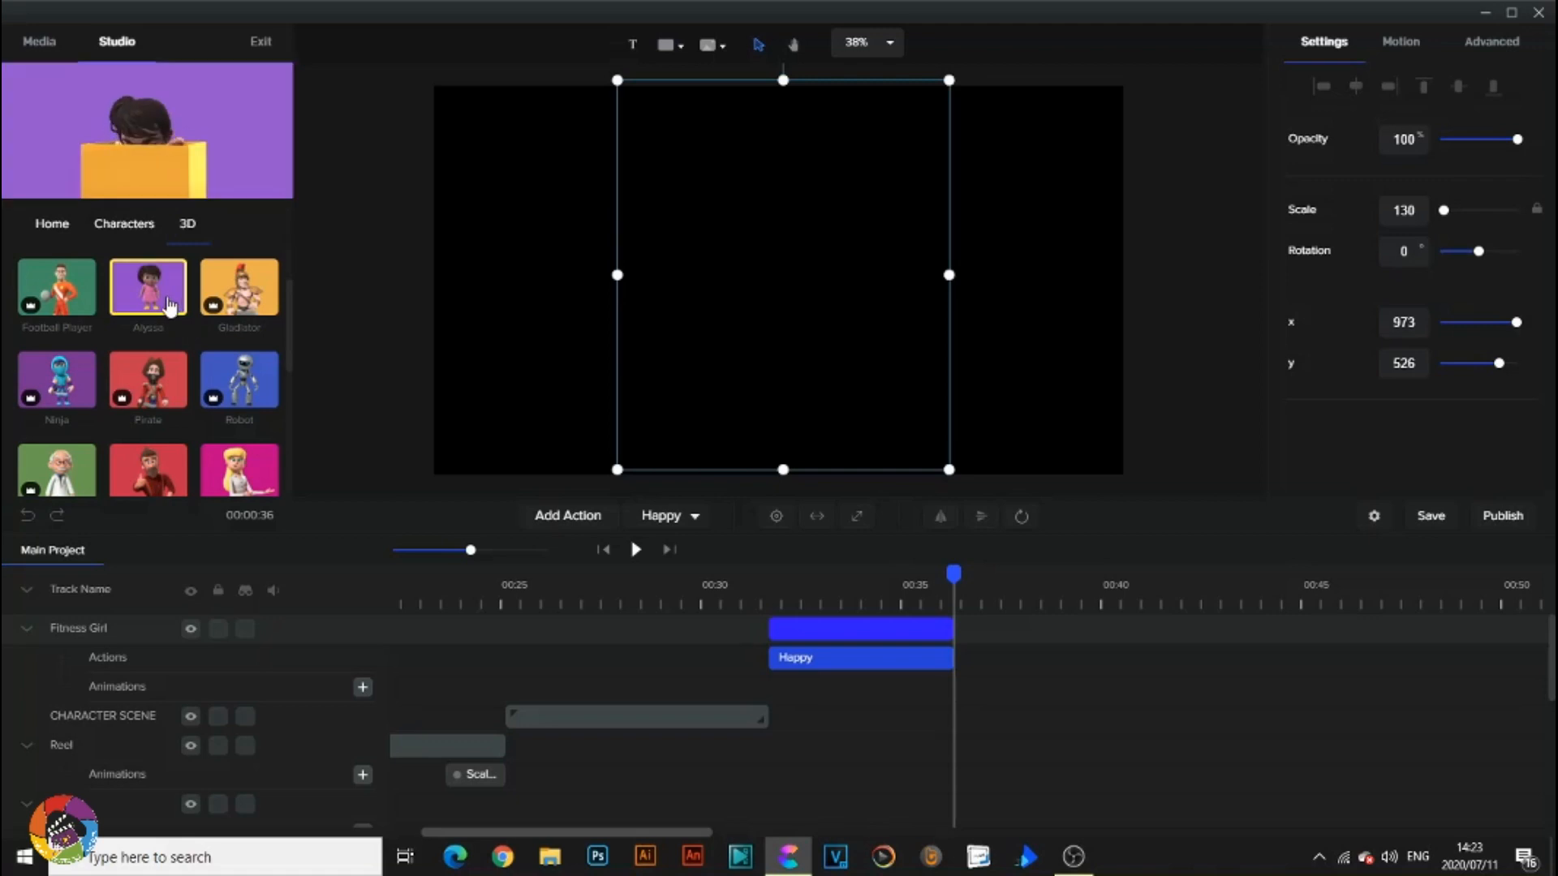
scroll(167, 306, "down", 1)
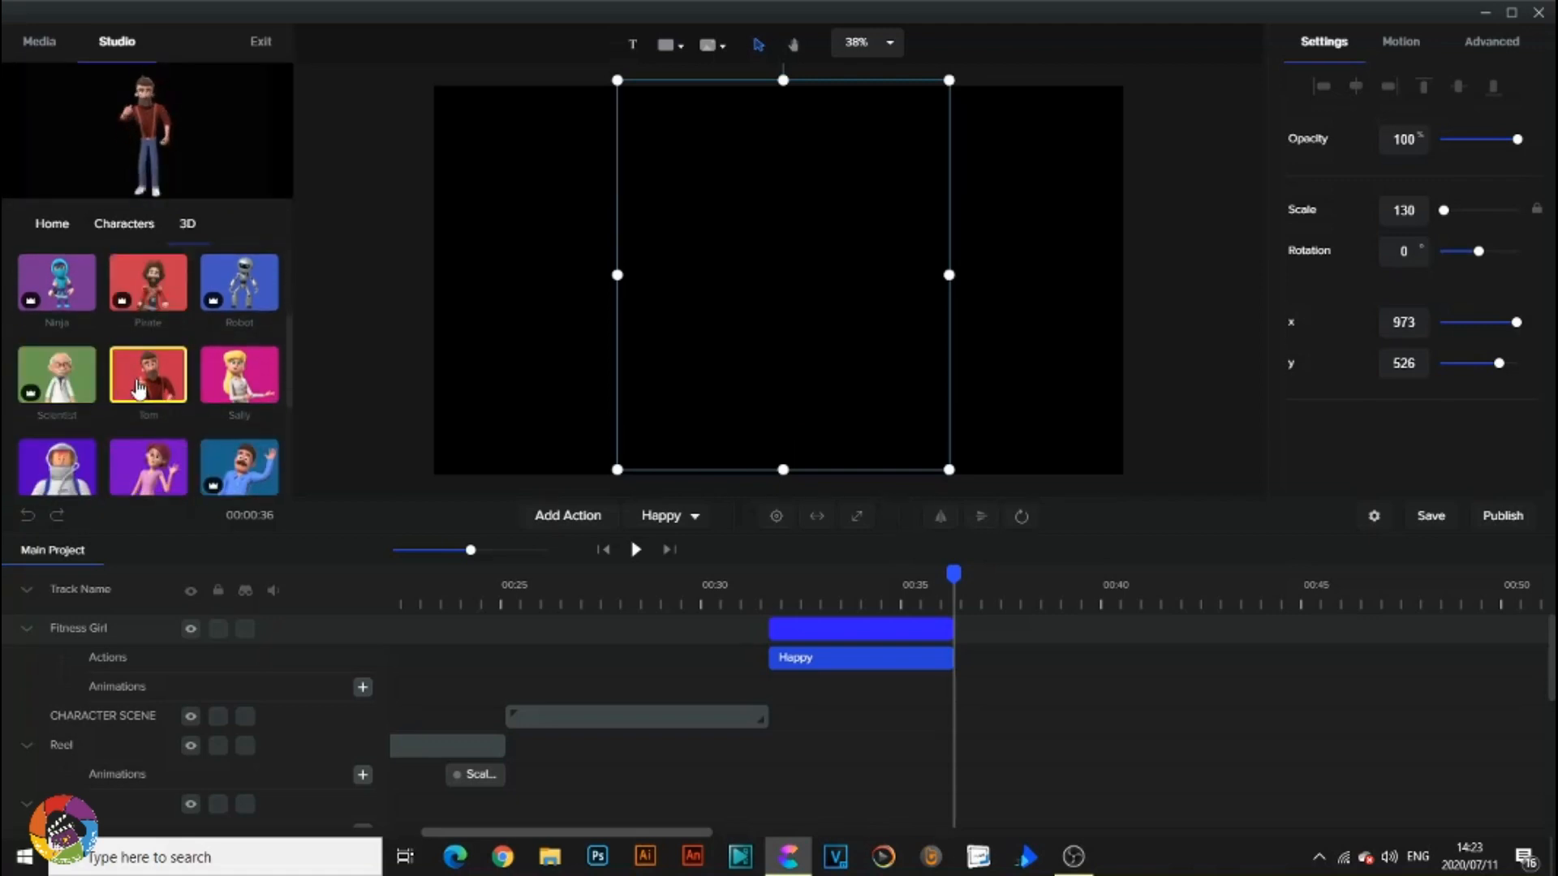
scroll(235, 380, "down", 1)
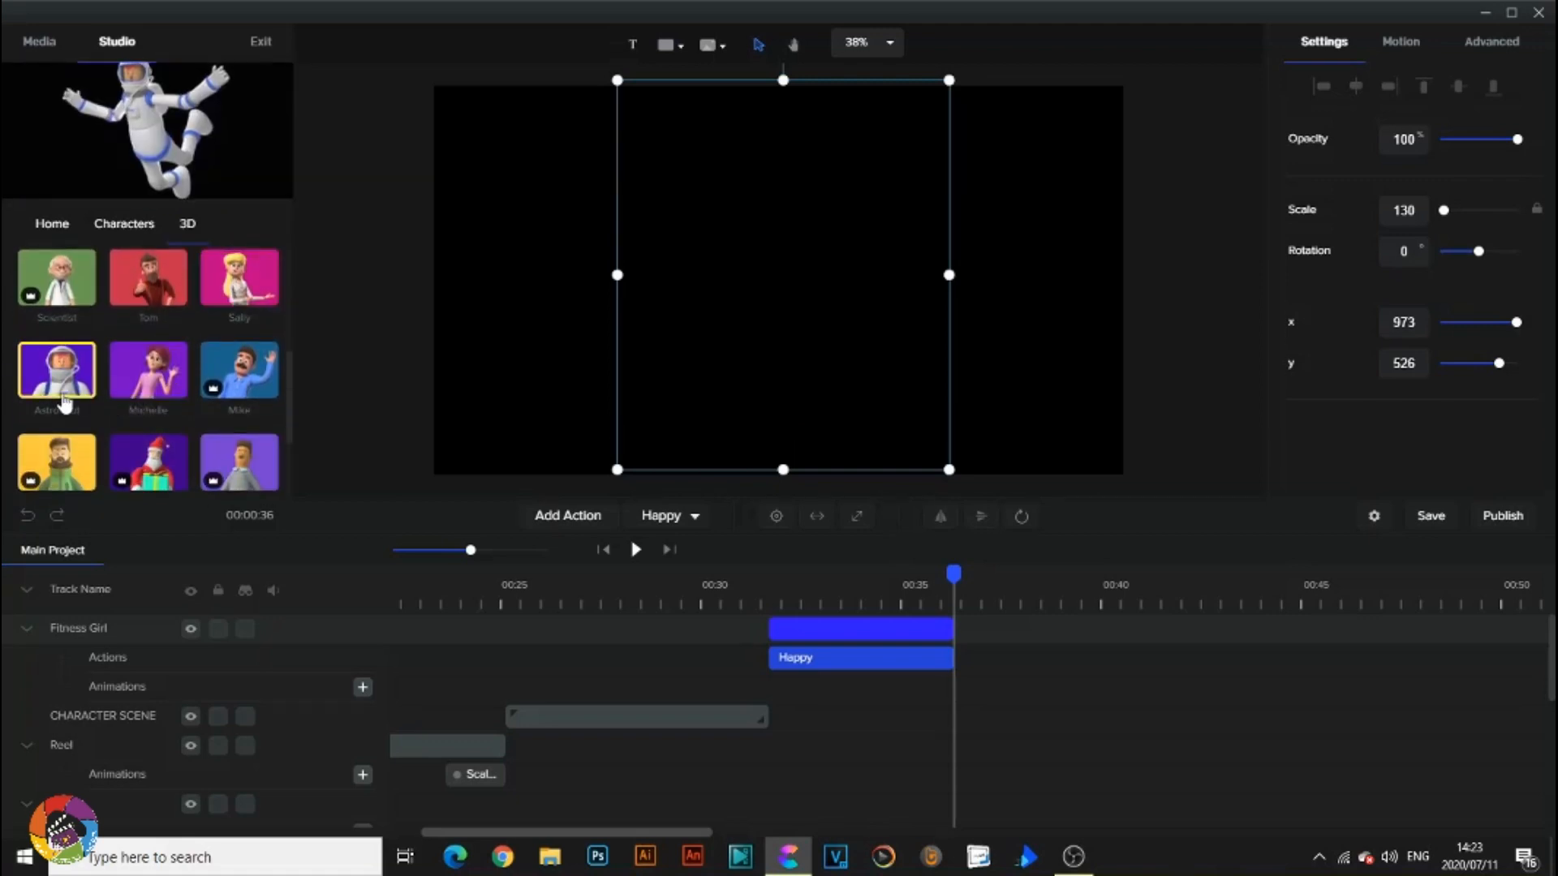
scroll(142, 398, "up", 2)
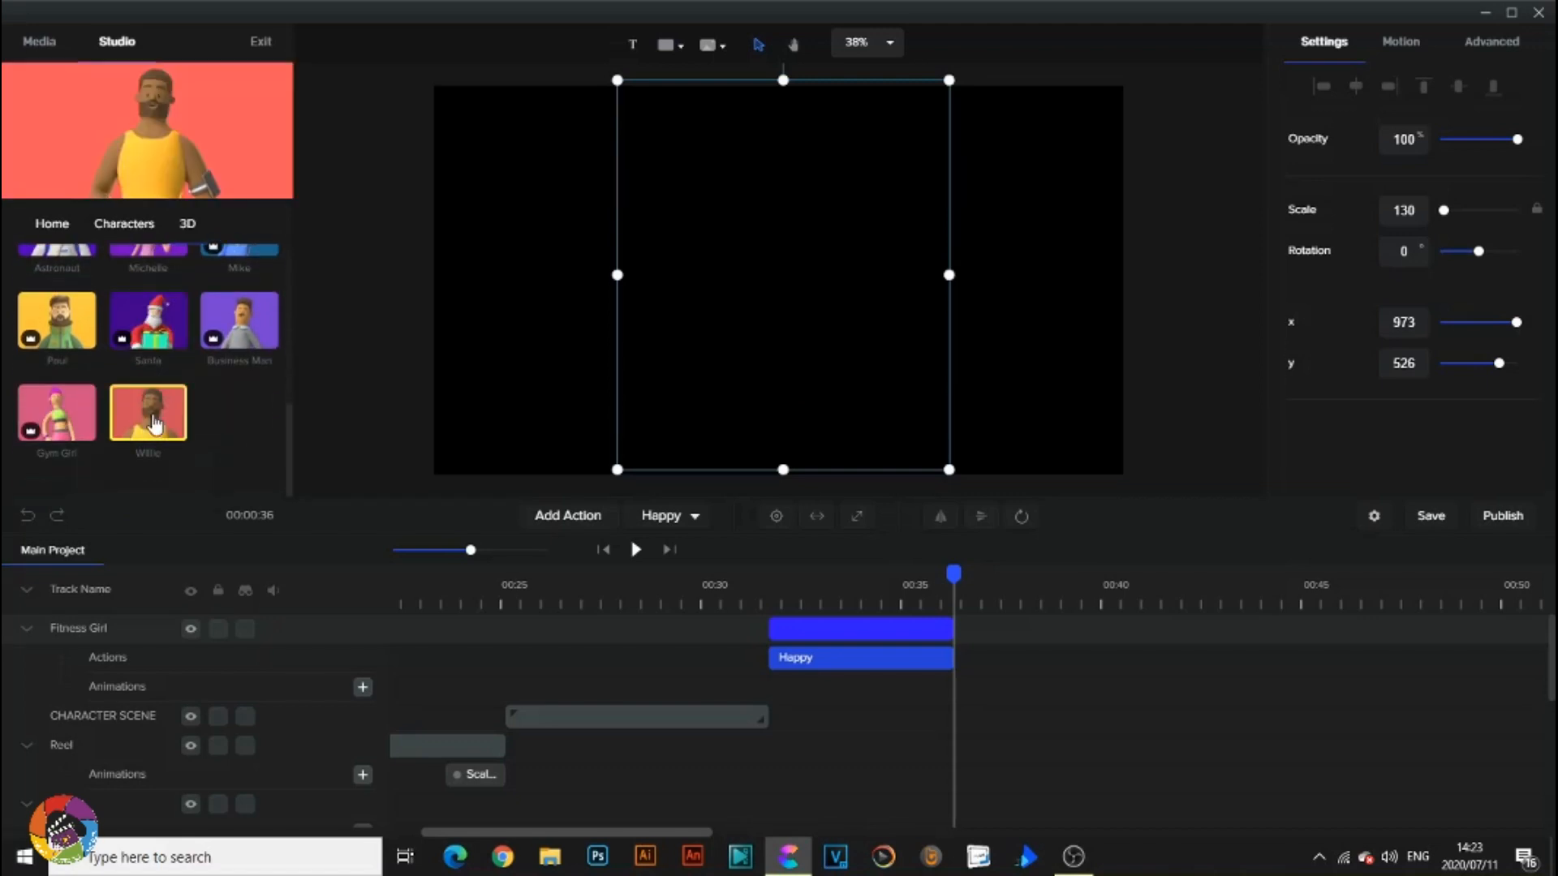
scroll(154, 412, "up", 1)
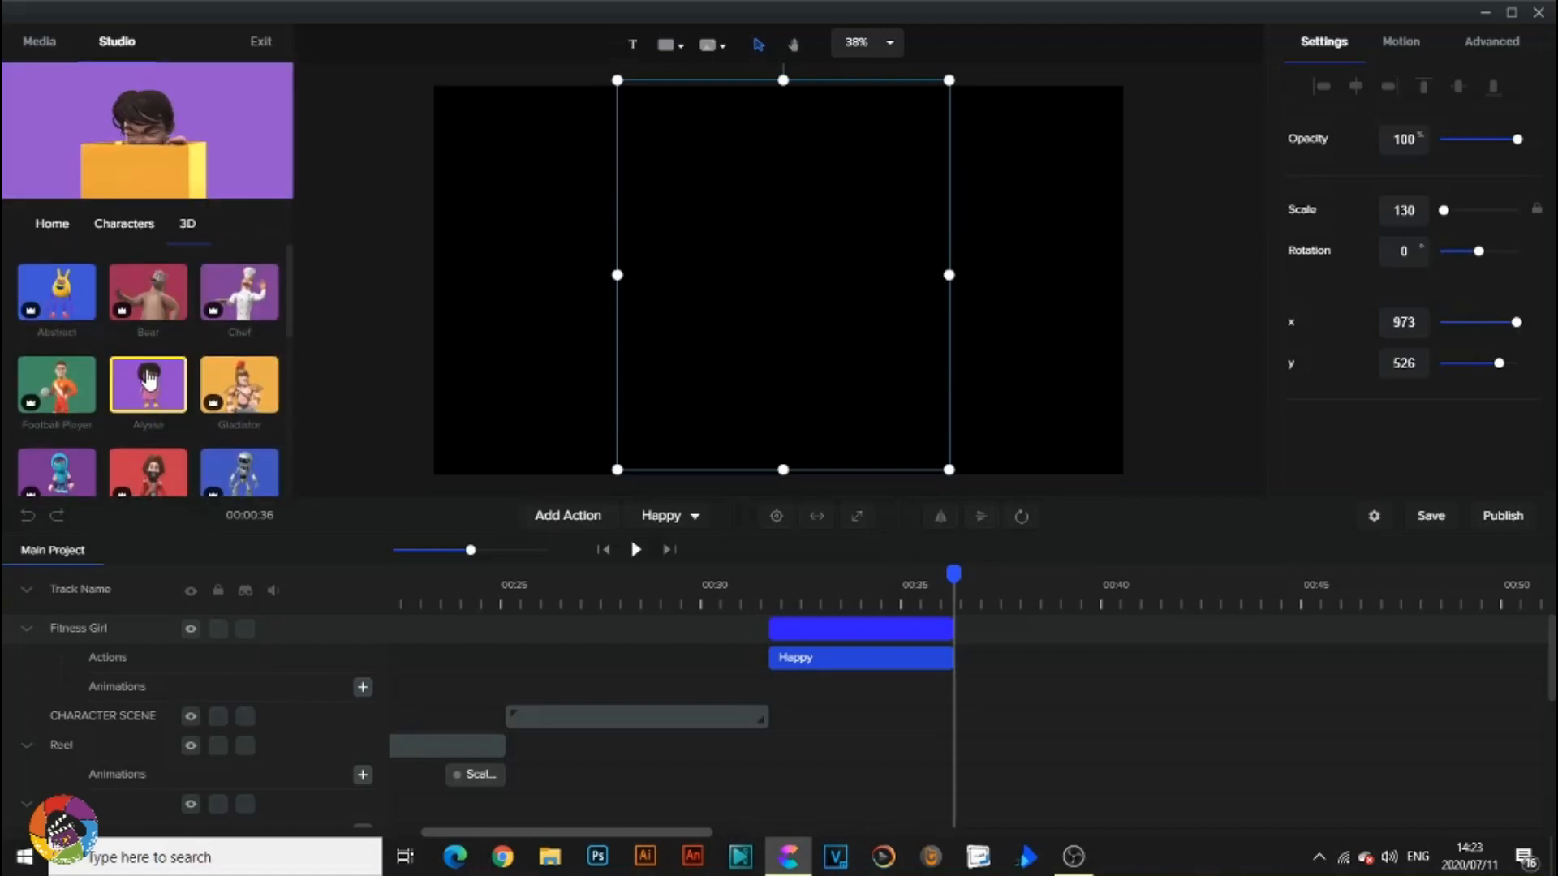
left_click_drag(146, 397, 732, 286)
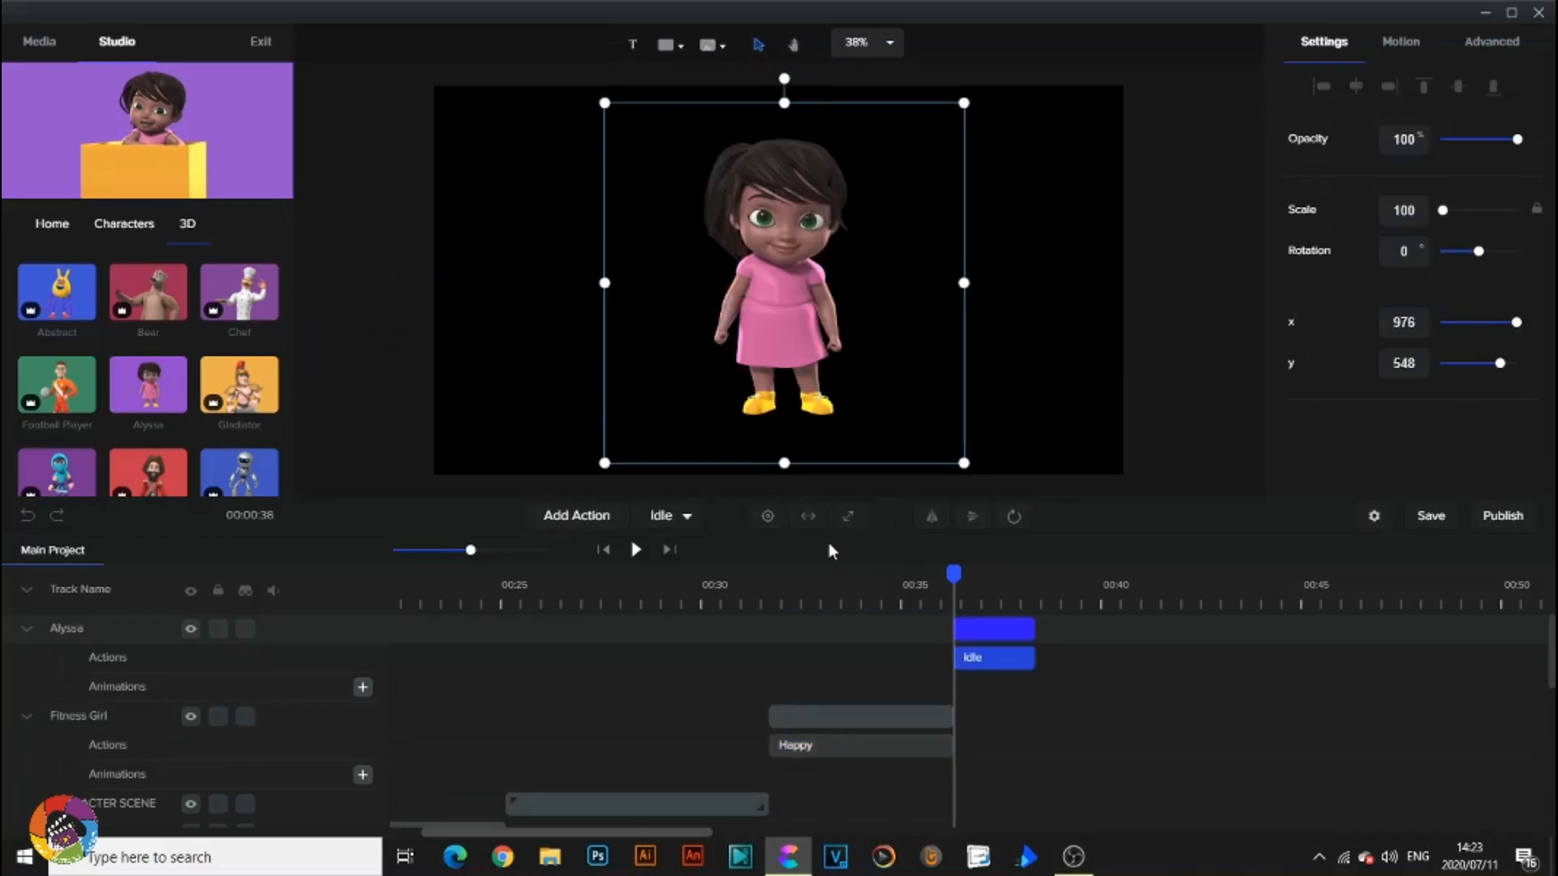
Try the Playing With A Tablet action on Alyssa and play her clip.
left_click(695, 520)
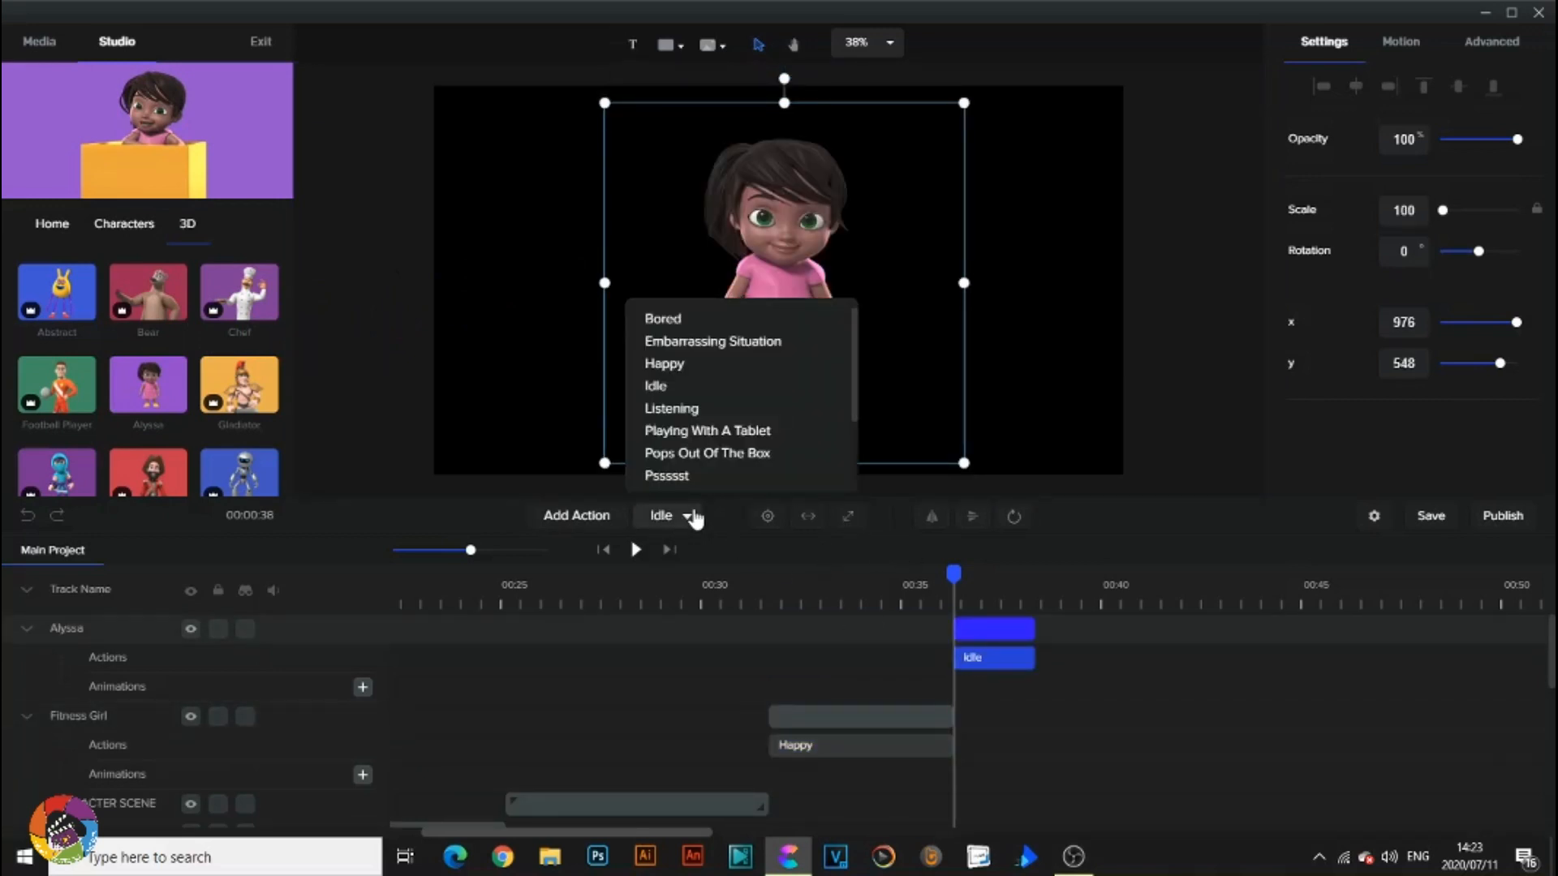
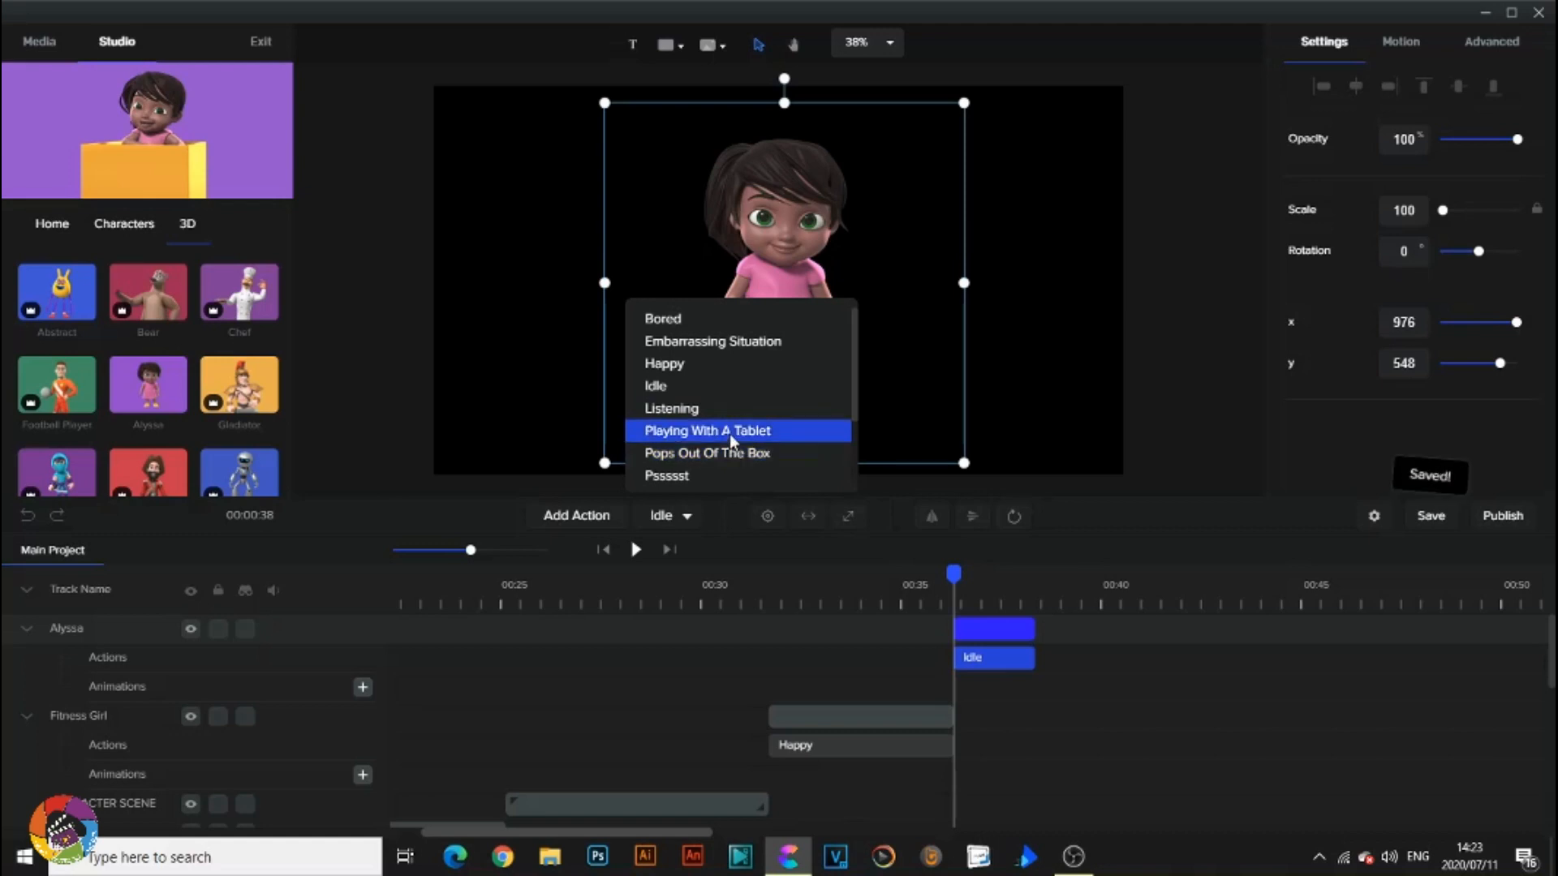
left_click(729, 433)
left_click(636, 551)
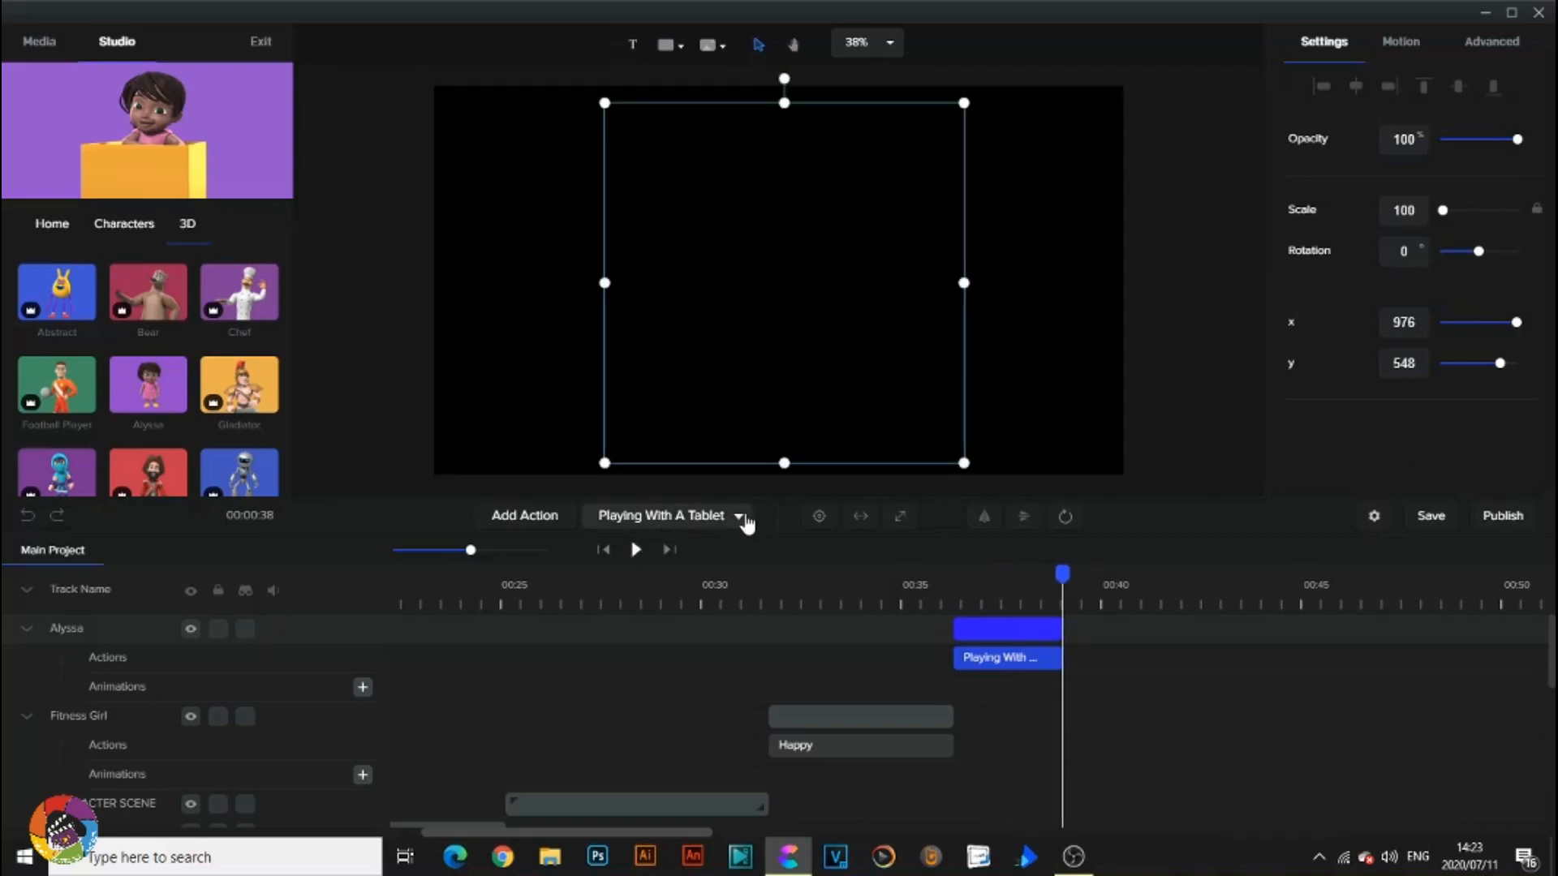
Try the Psssst action on Alyssa, examine her face up close and play her clip from its start.
left_click(739, 517)
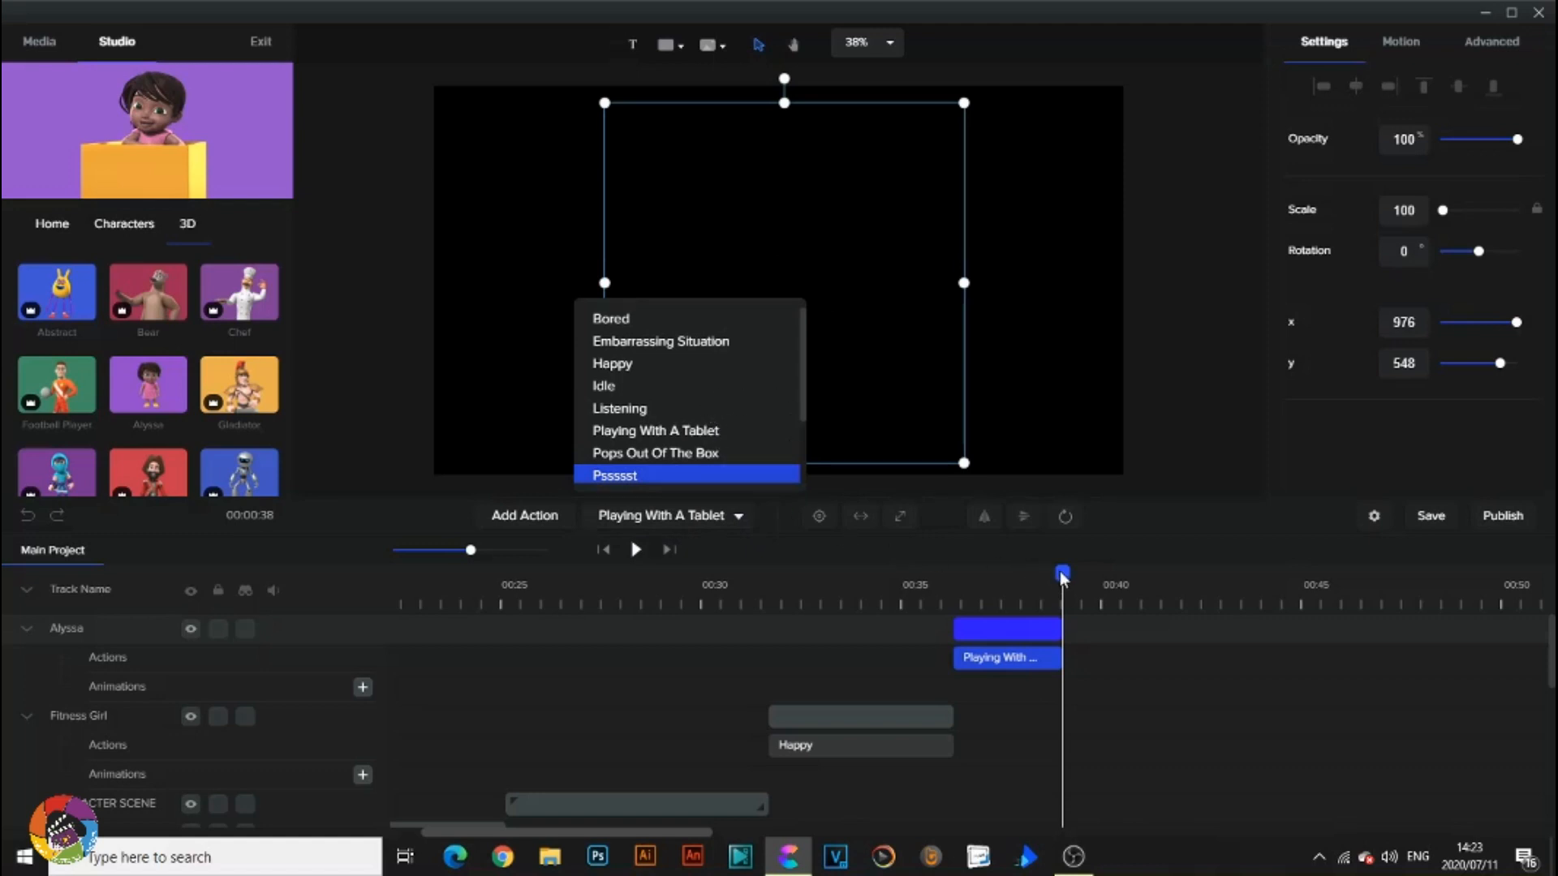
scroll(670, 413, "down", 5)
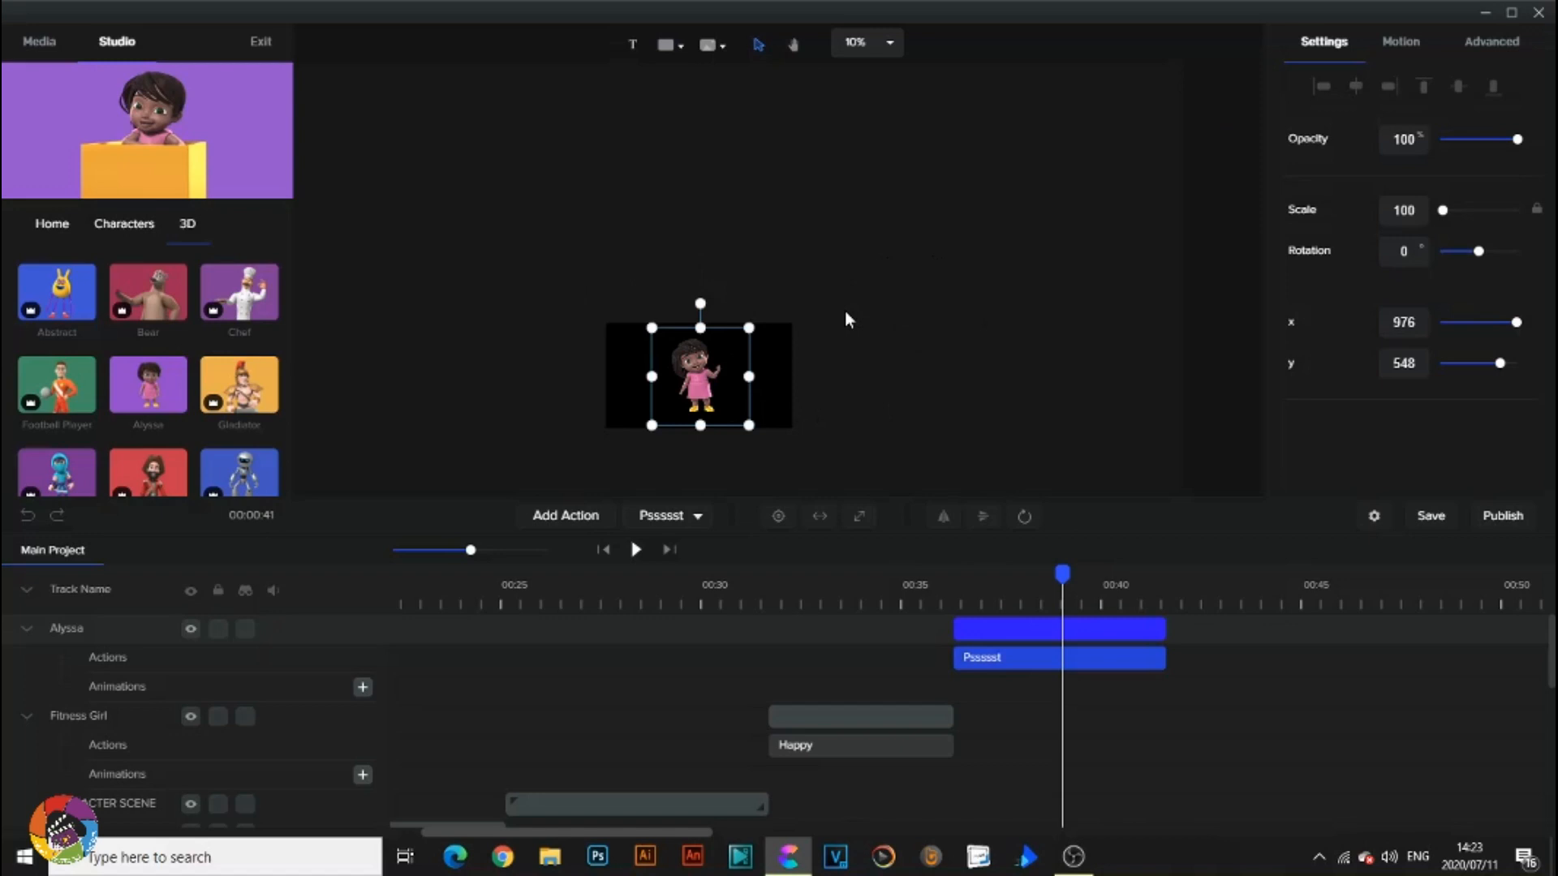
scroll(844, 312, "up", 1)
scroll(845, 315, "down", 2)
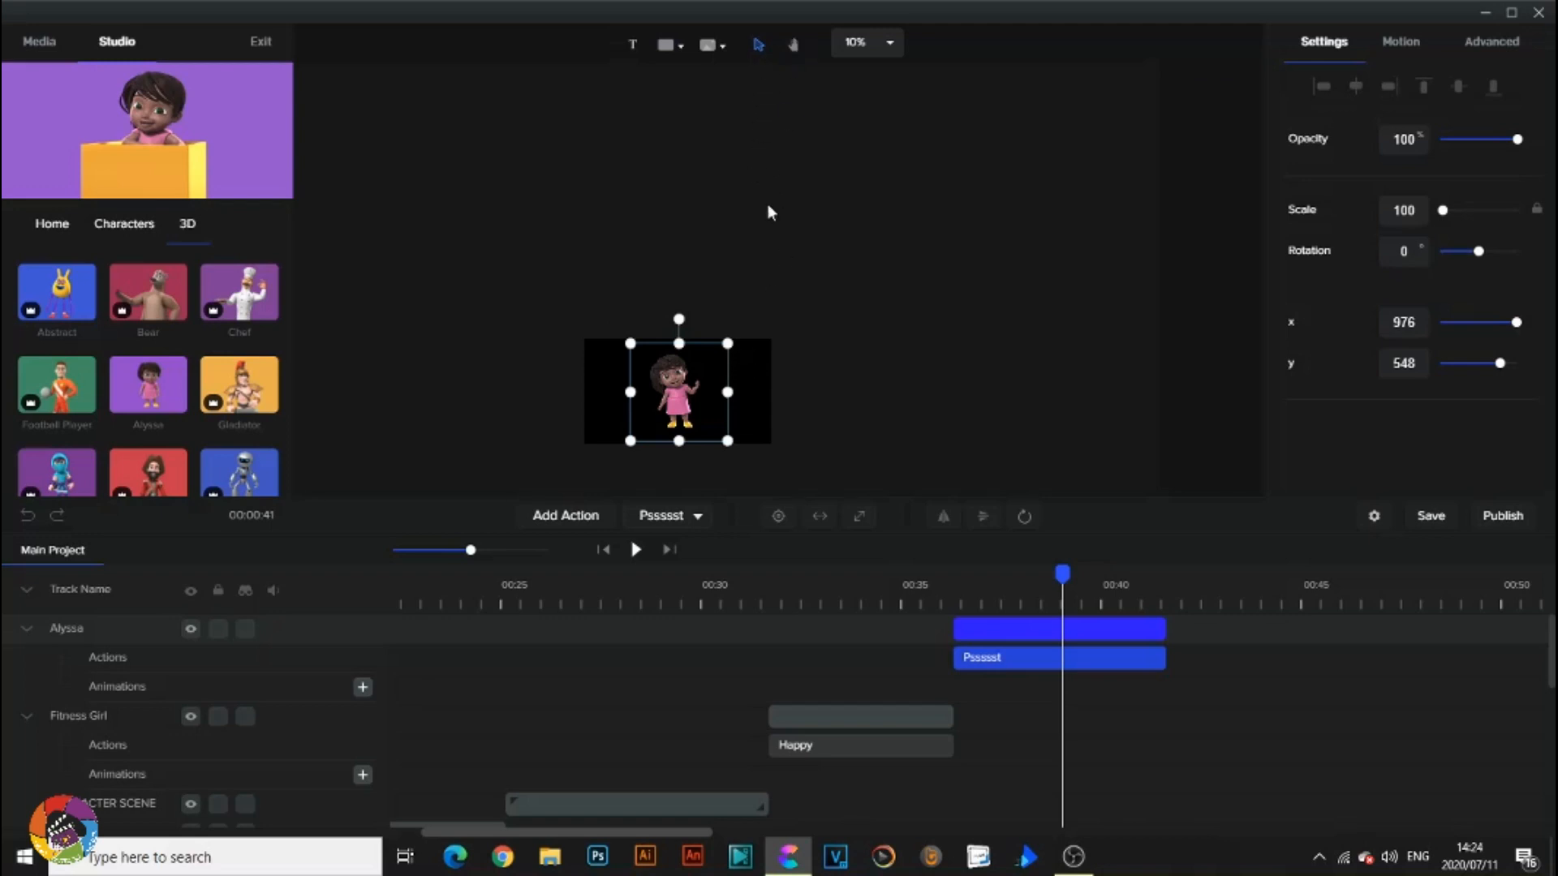
scroll(759, 352, "up", 1)
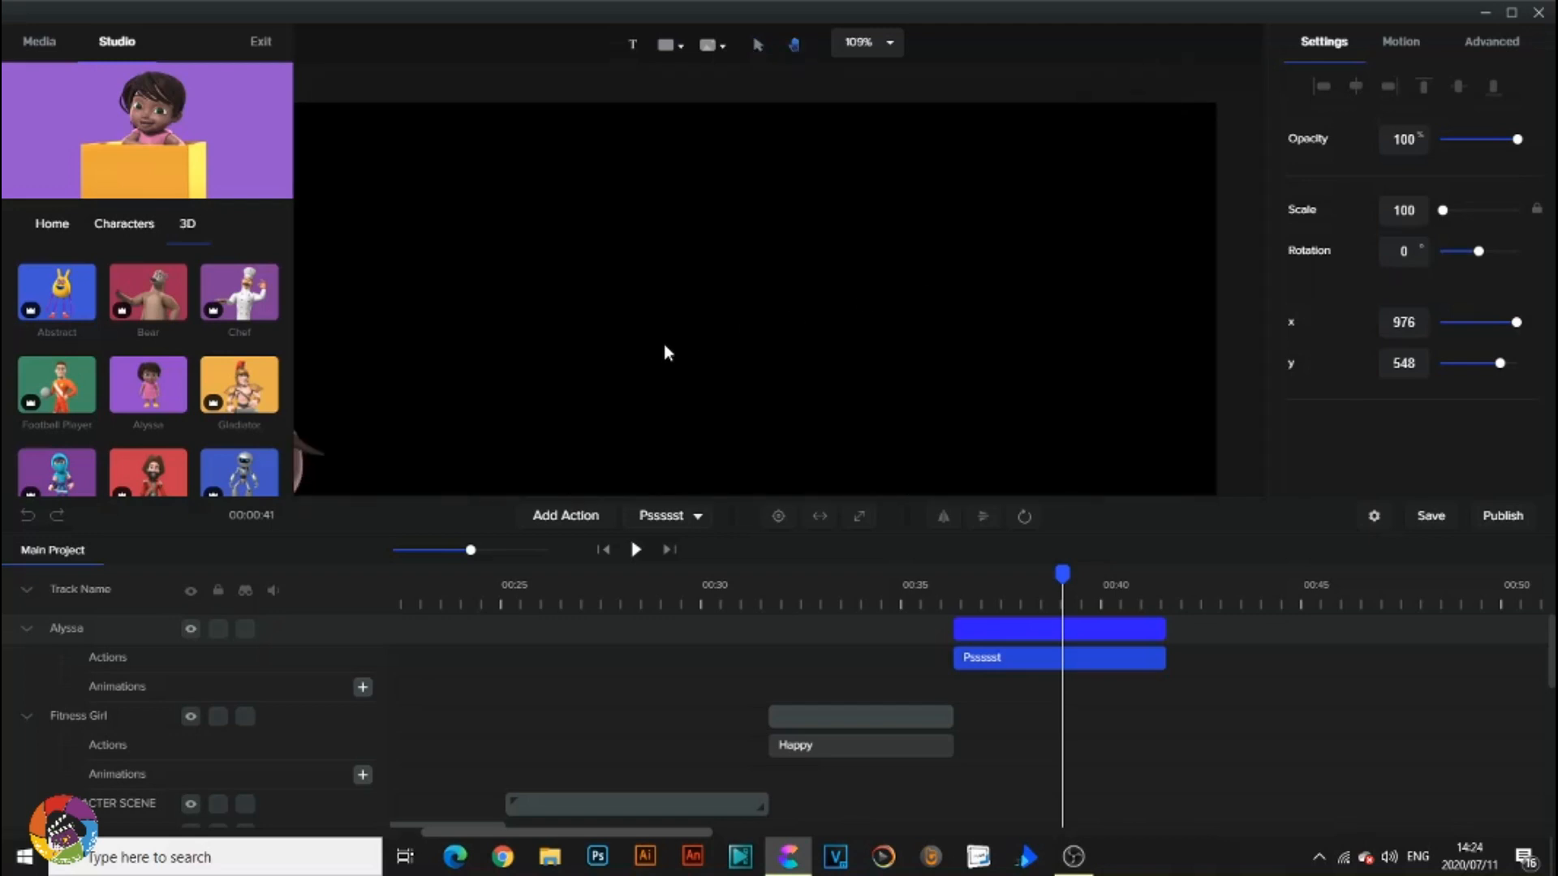
left_click_drag(723, 306, 916, 254)
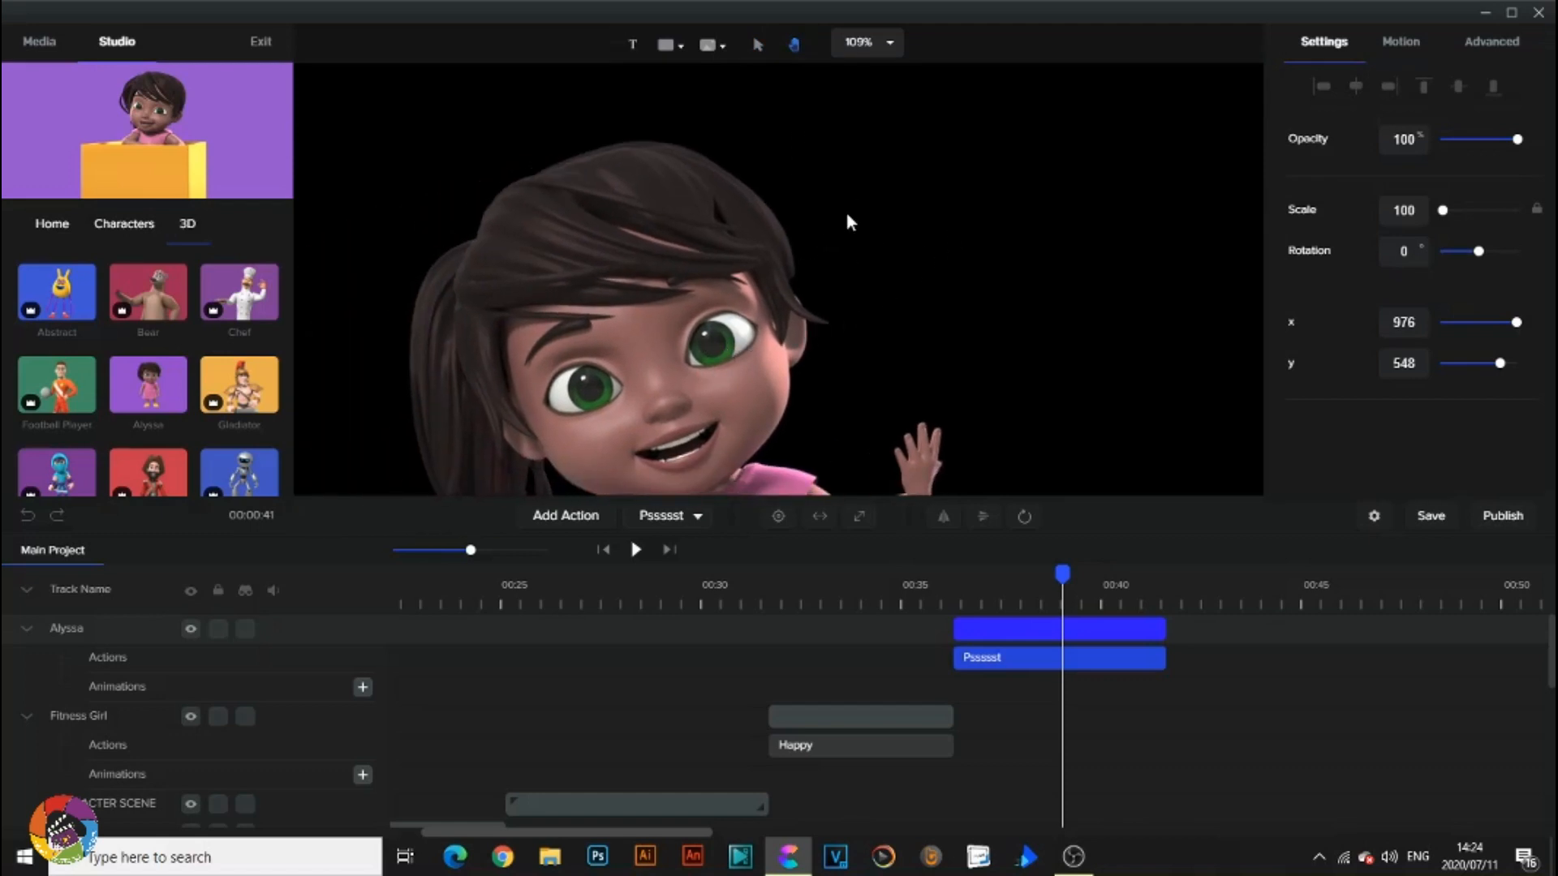
scroll(847, 216, "down", 3)
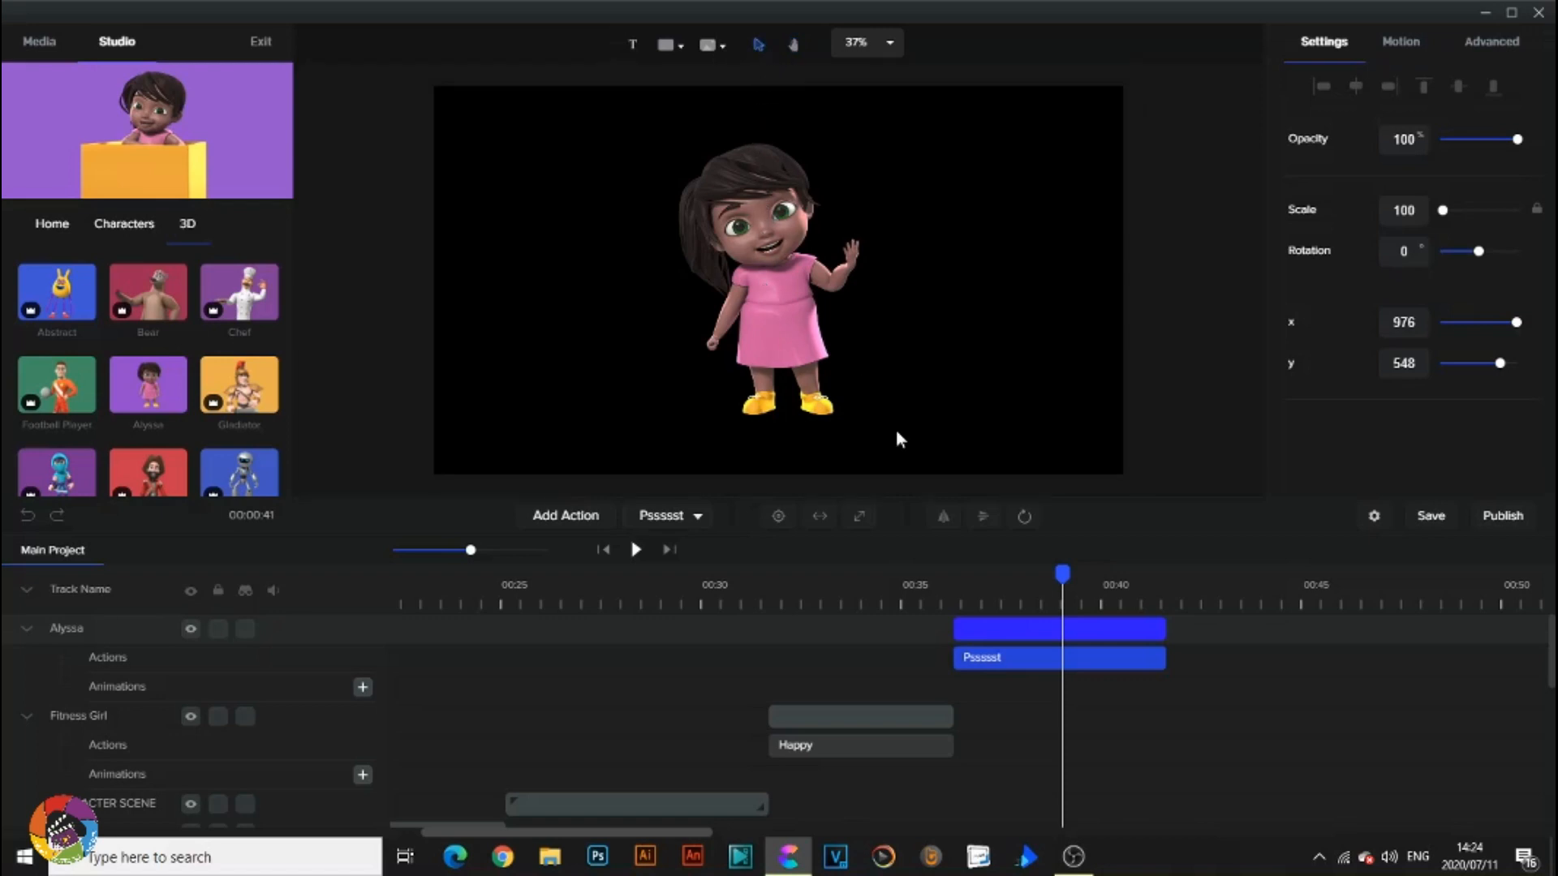
left_click_drag(1062, 573, 952, 572)
left_click(638, 550)
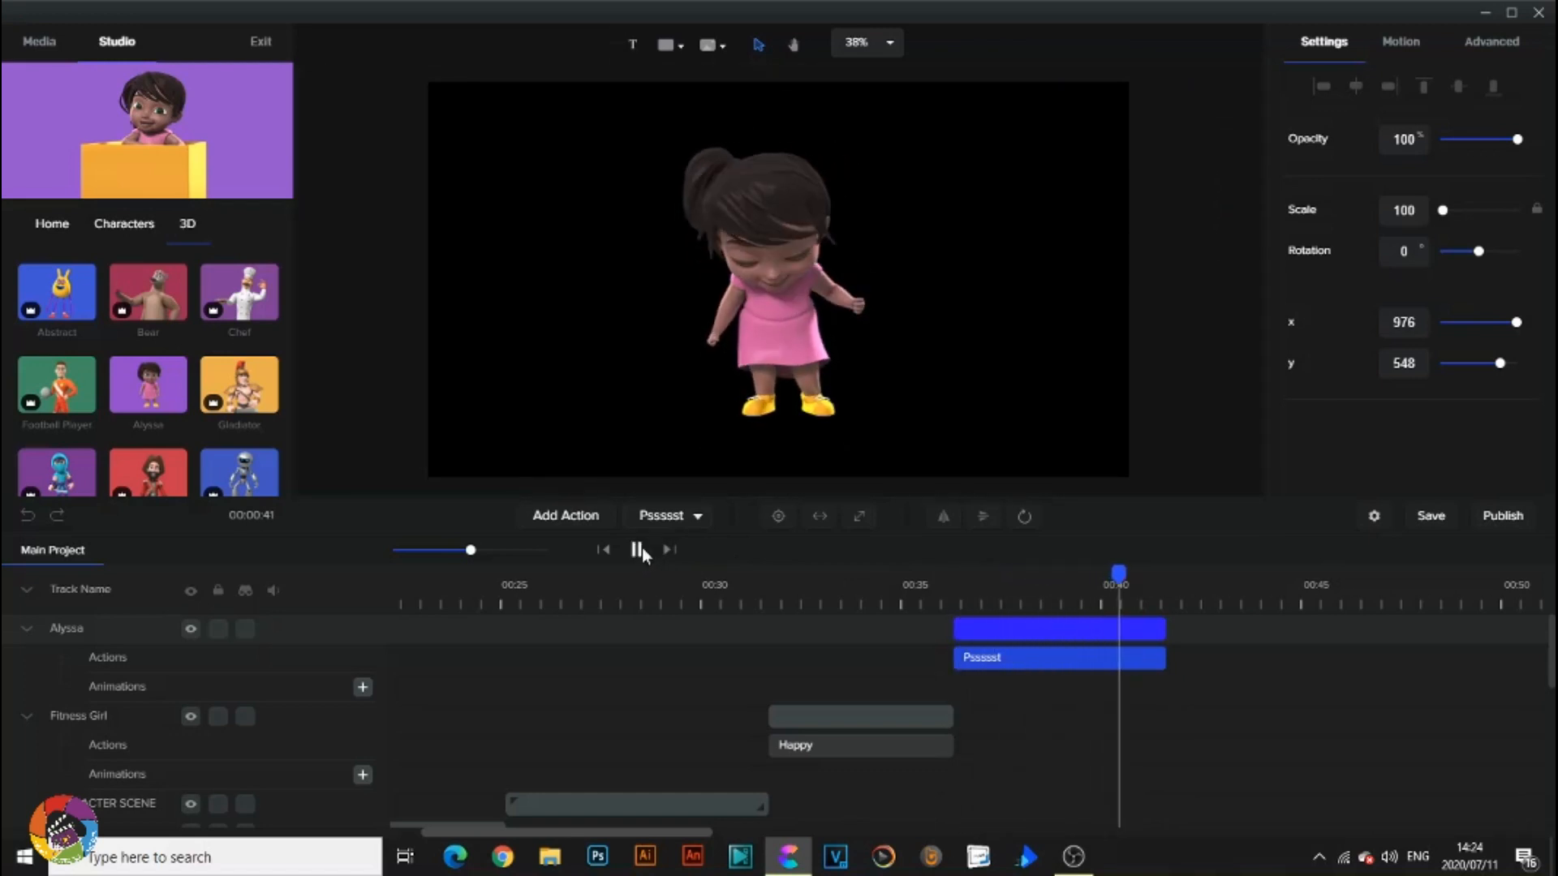
Set Alyssa's action to Writing Homework and play her clip from just before its start.
left_click(709, 520)
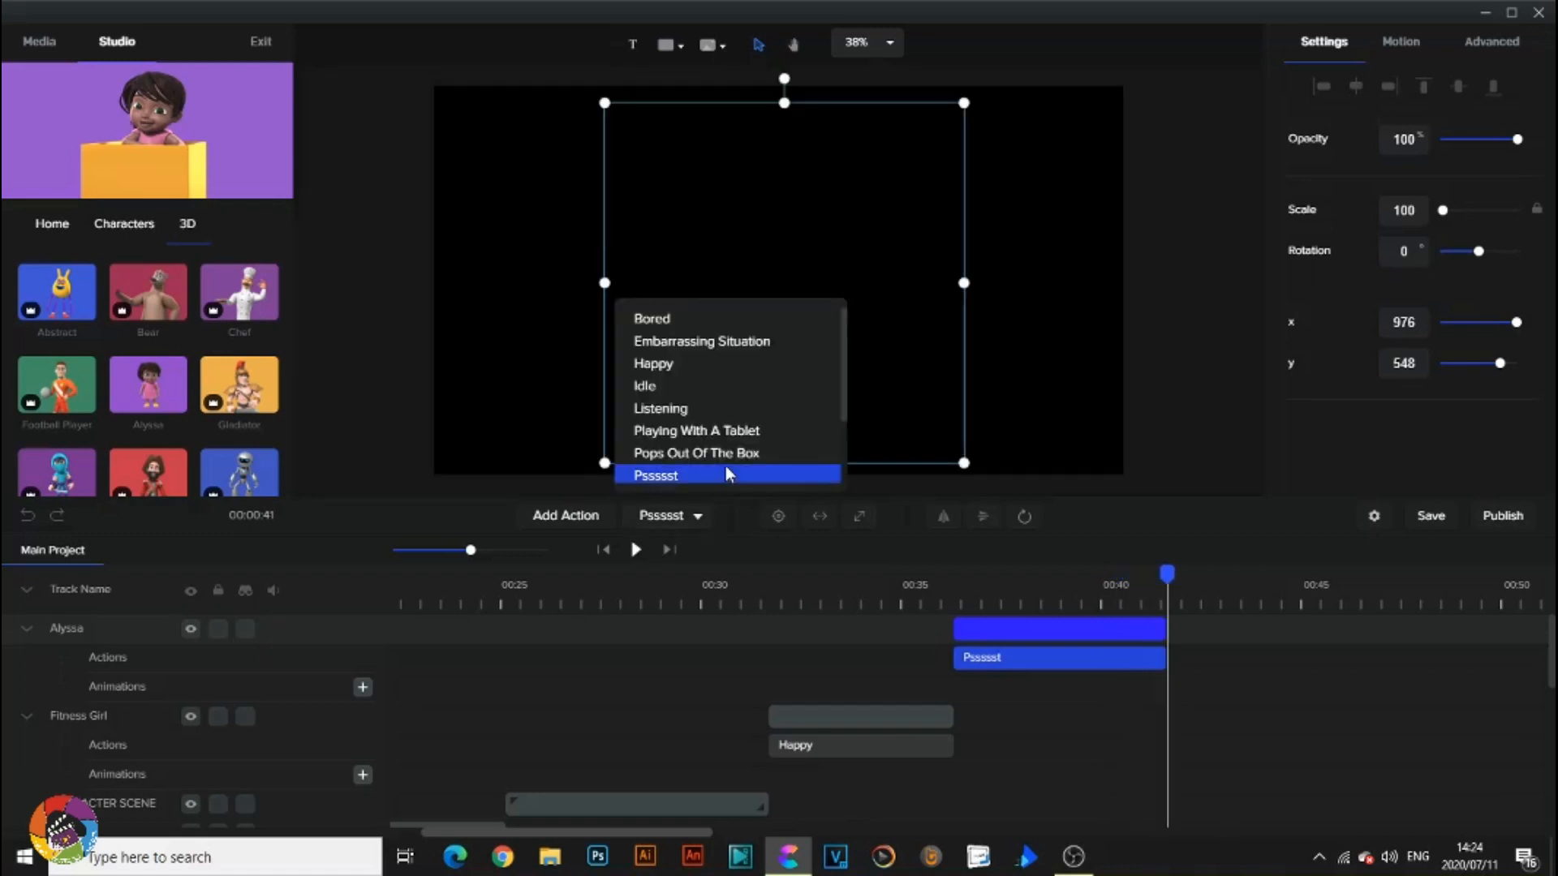
scroll(700, 462, "down", 2)
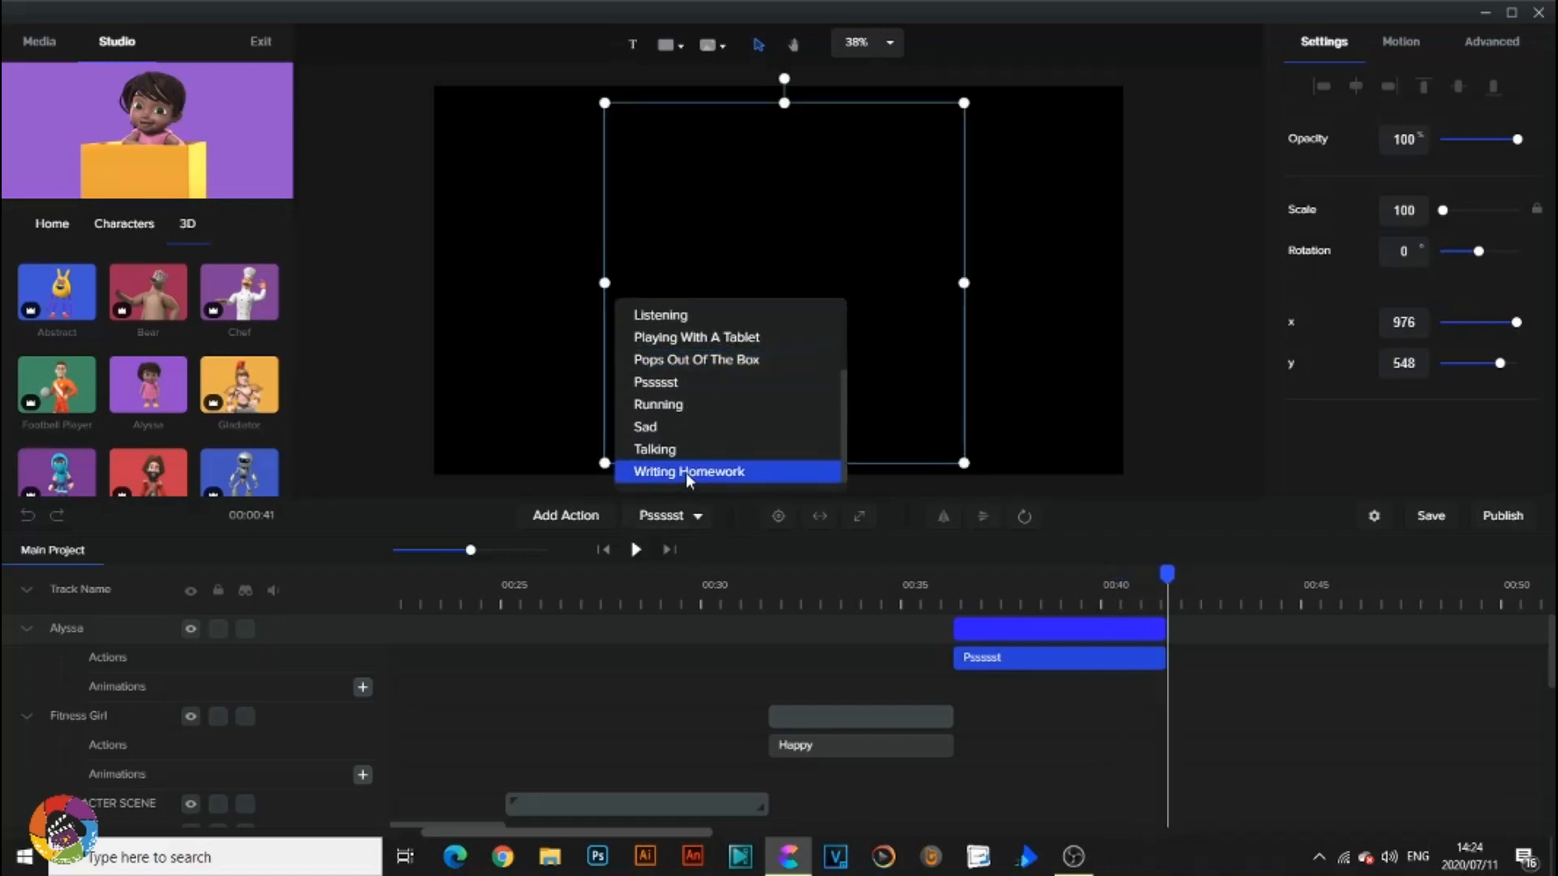
left_click(684, 472)
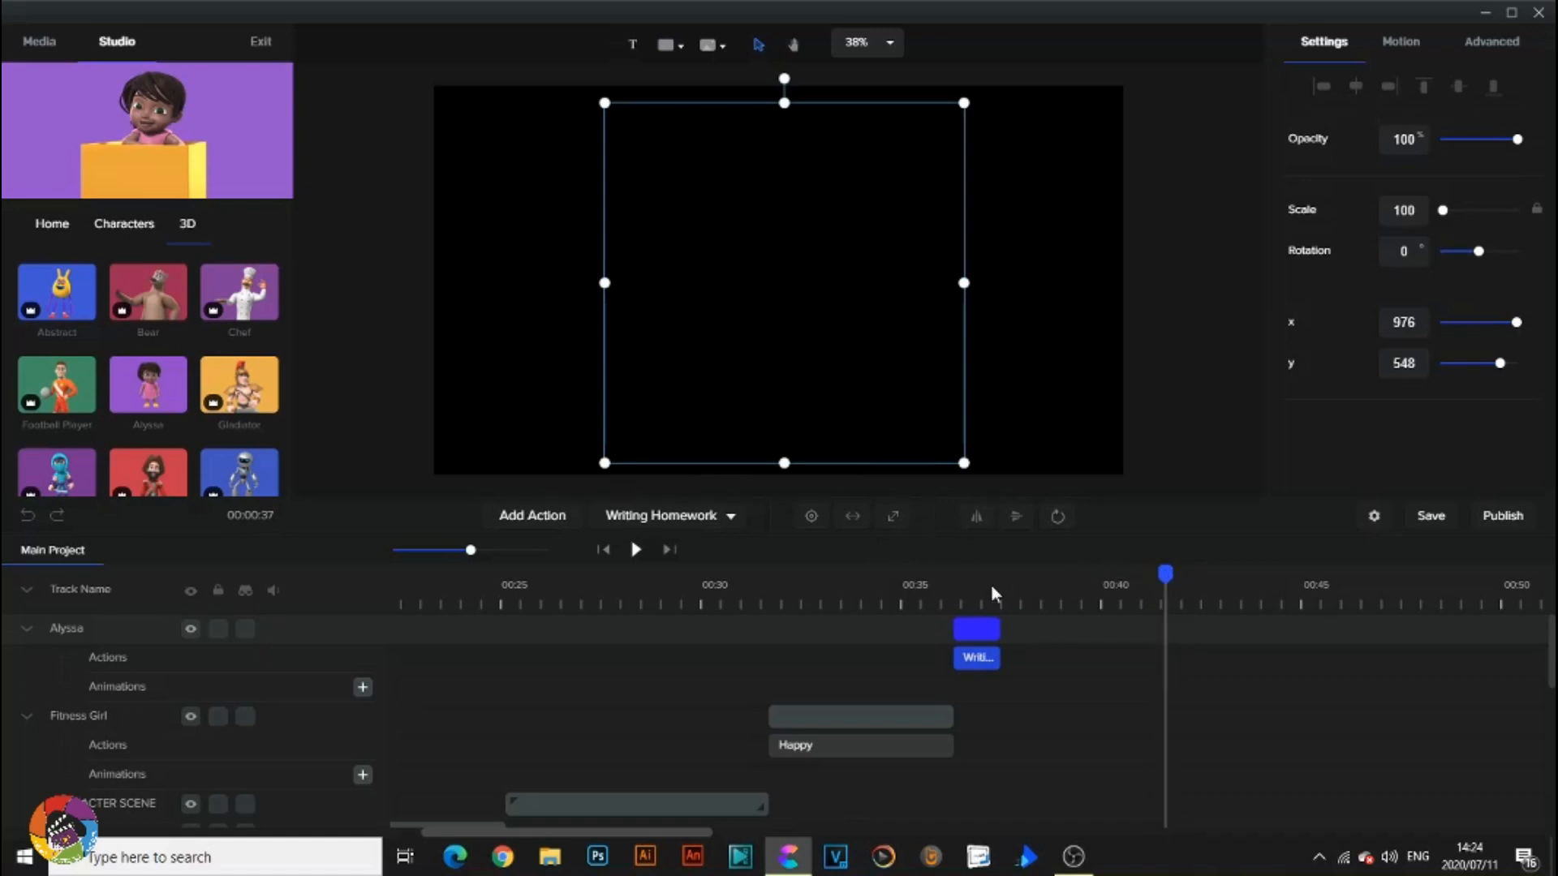
left_click_drag(993, 595, 946, 575)
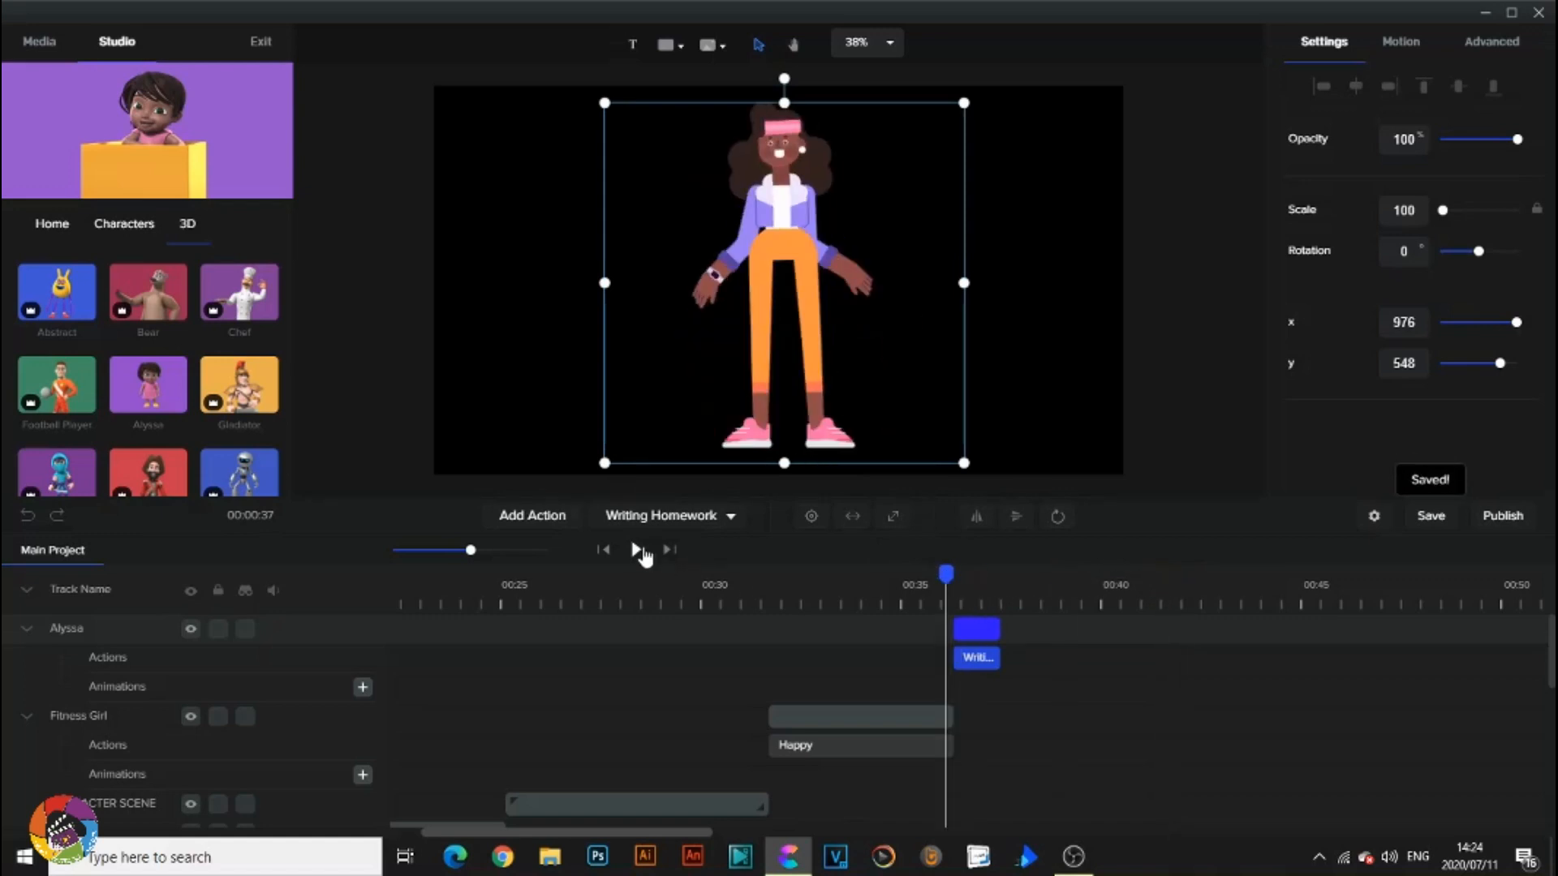
left_click(638, 550)
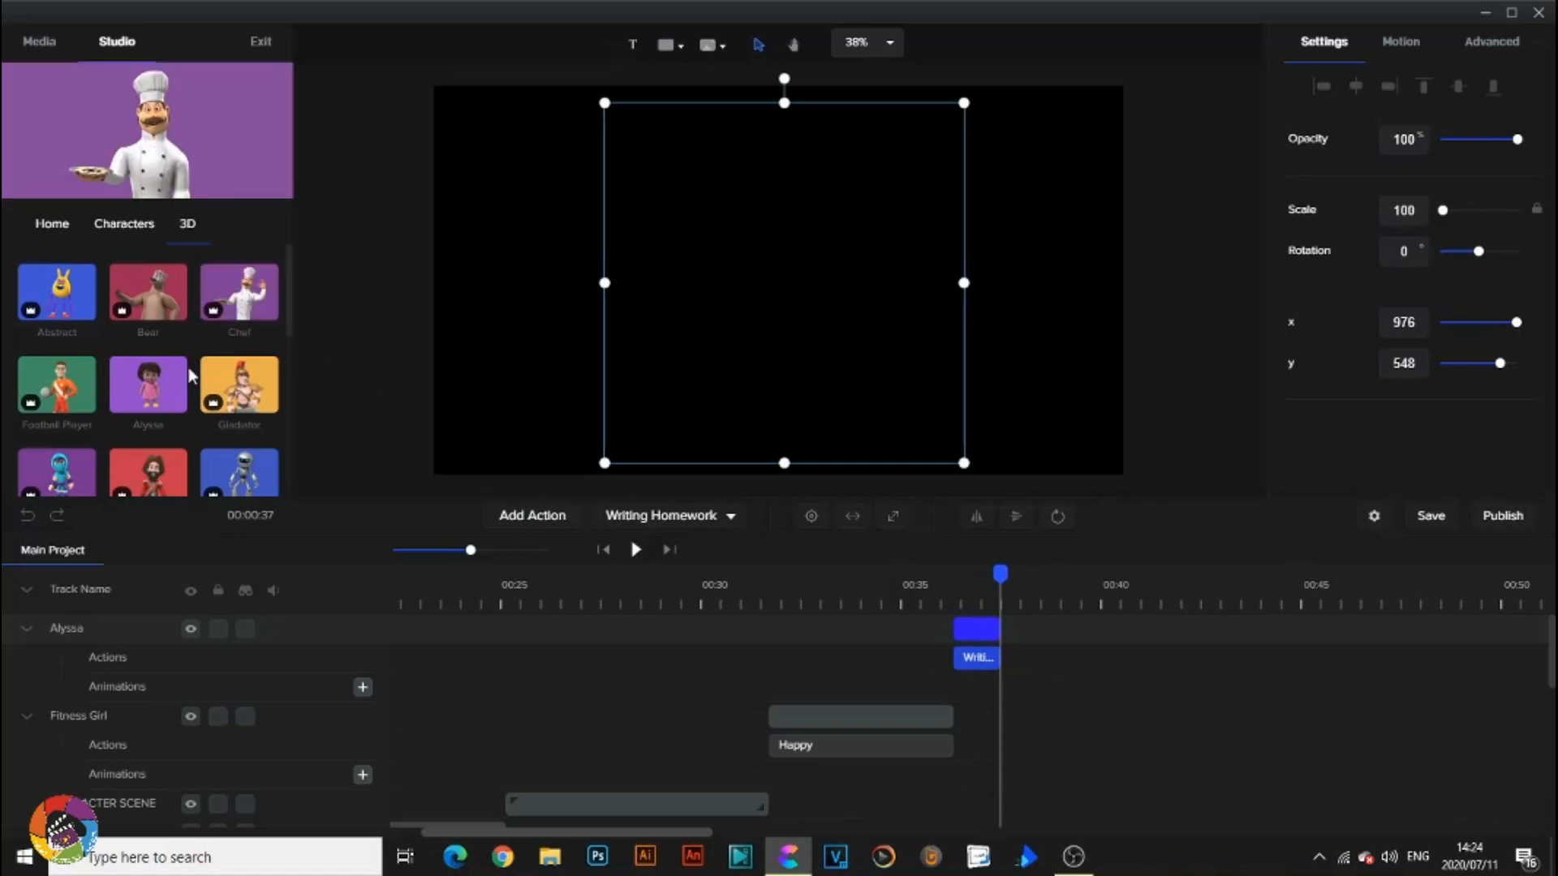
Add the 3D character Sally right after Alyssa's clip, near the canvas centre at x 976, y 548, and play her clip.
scroll(243, 341, "down", 2)
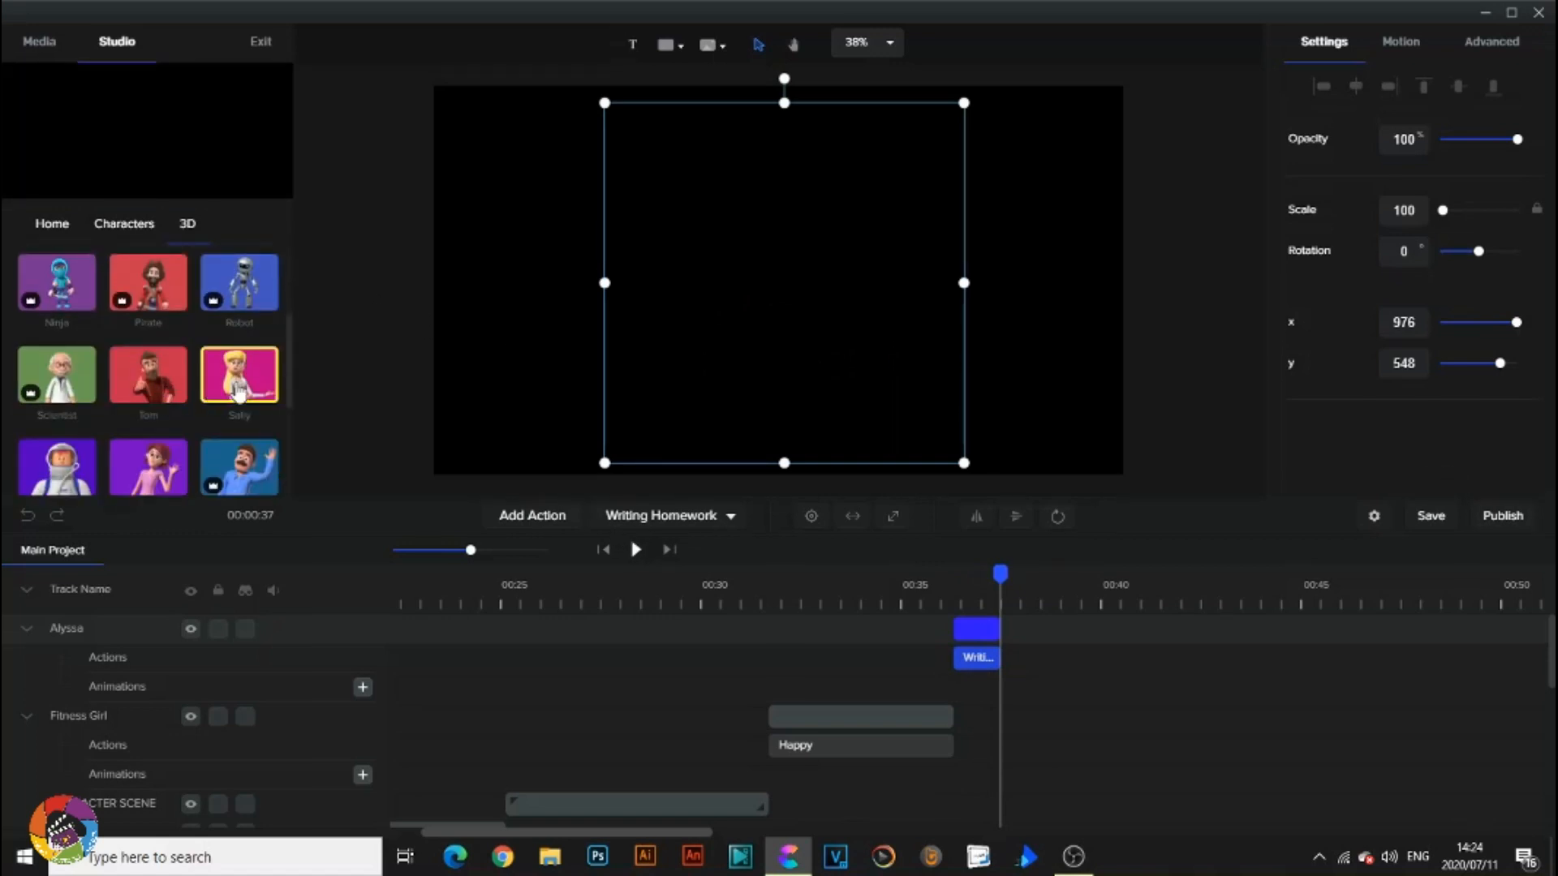
scroll(202, 406, "down", 1)
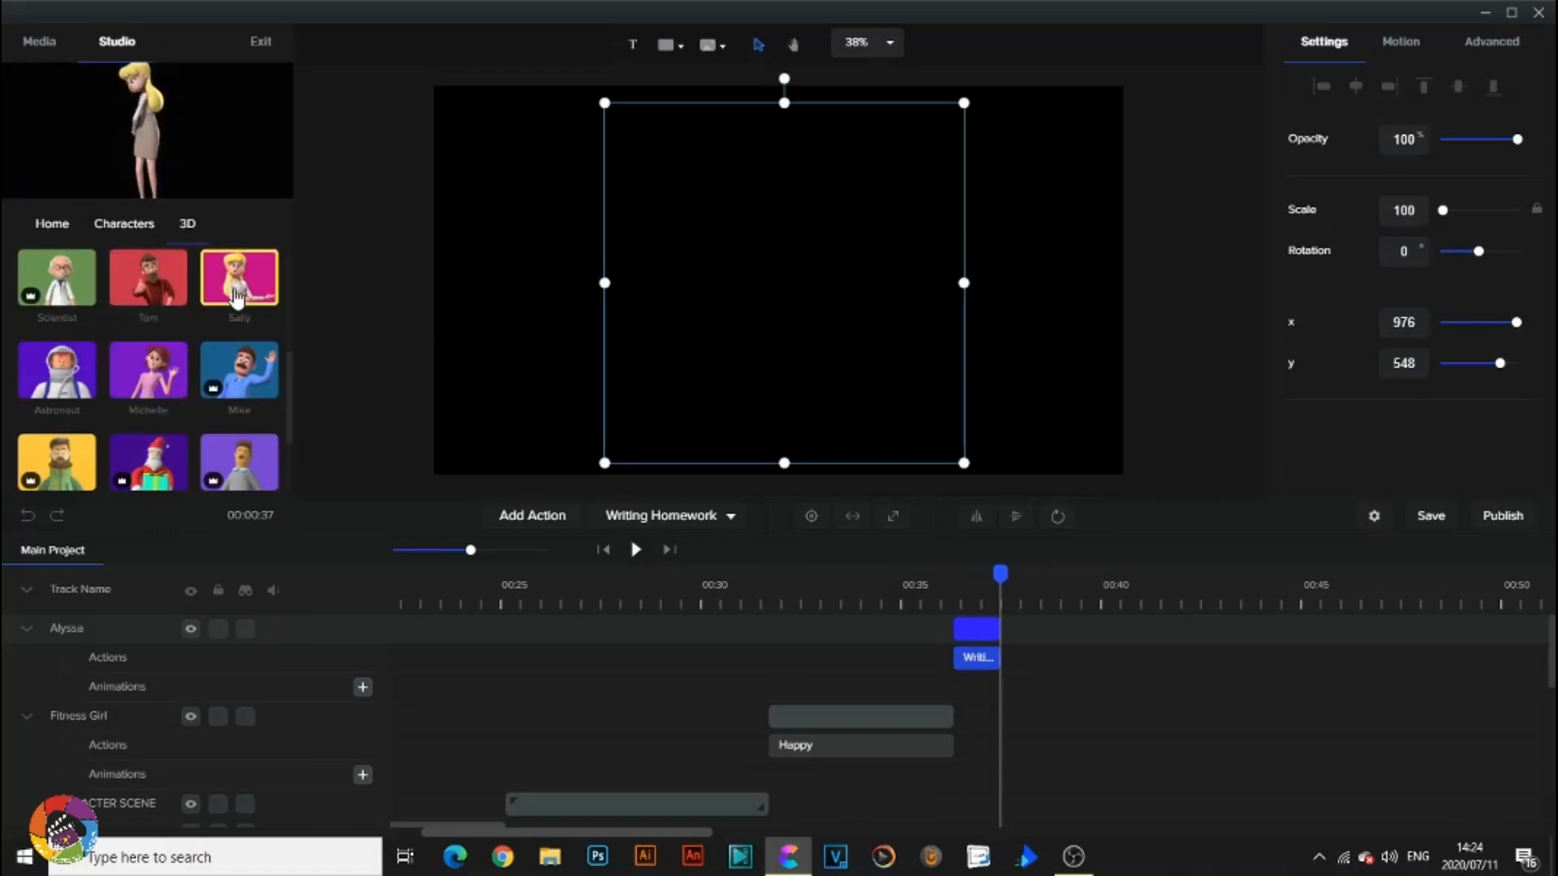
left_click_drag(233, 304, 762, 313)
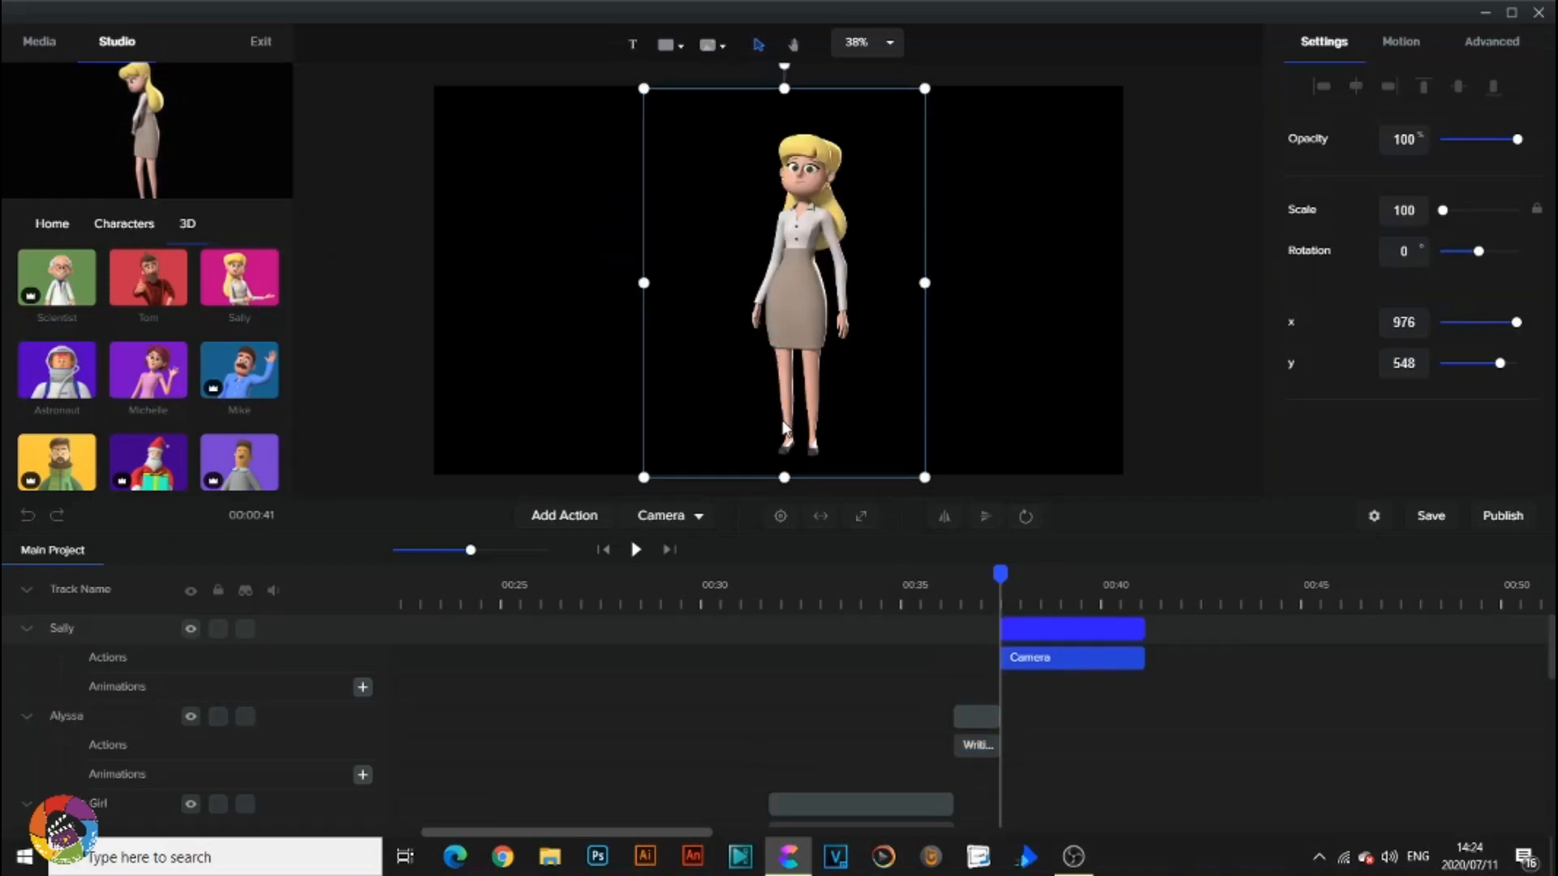
left_click(638, 551)
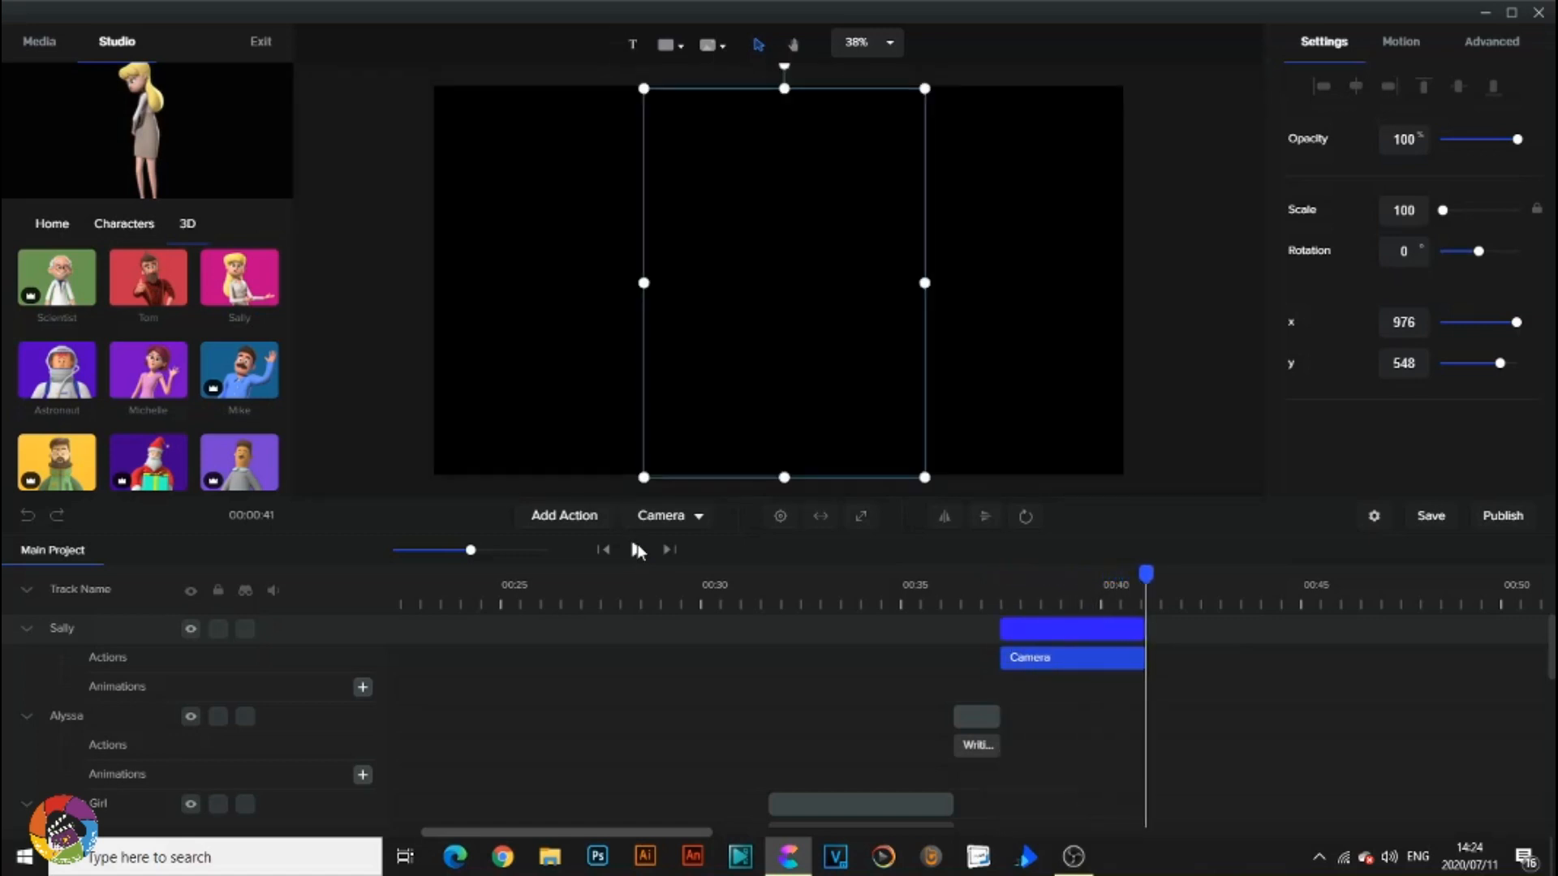
Try the Typing Happy action on Sally and play her clip from just after its start.
left_click(687, 519)
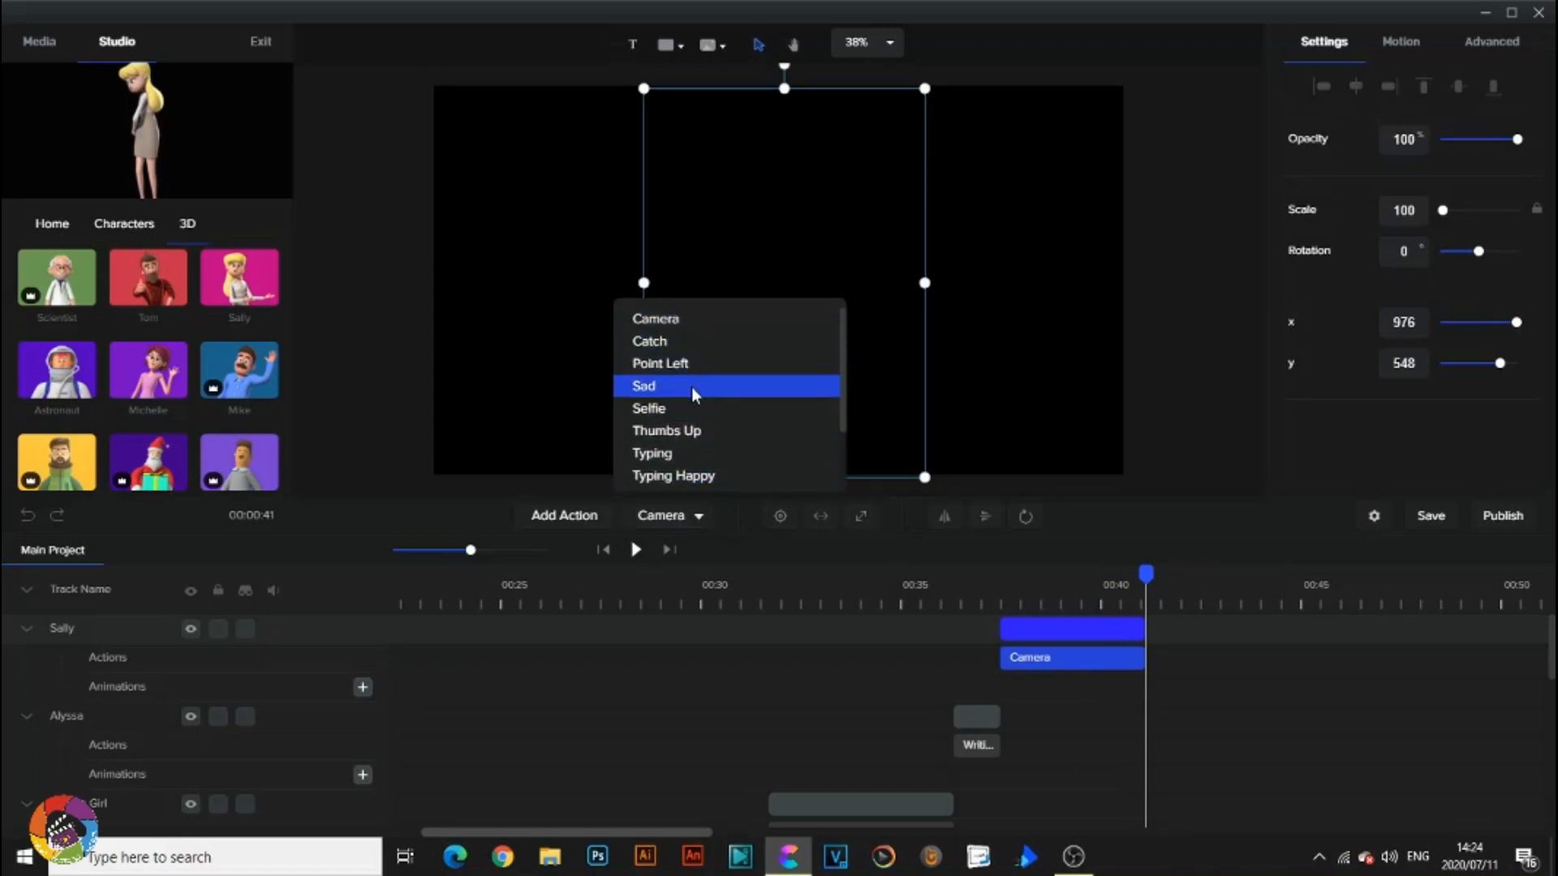
scroll(710, 431, "down", 1)
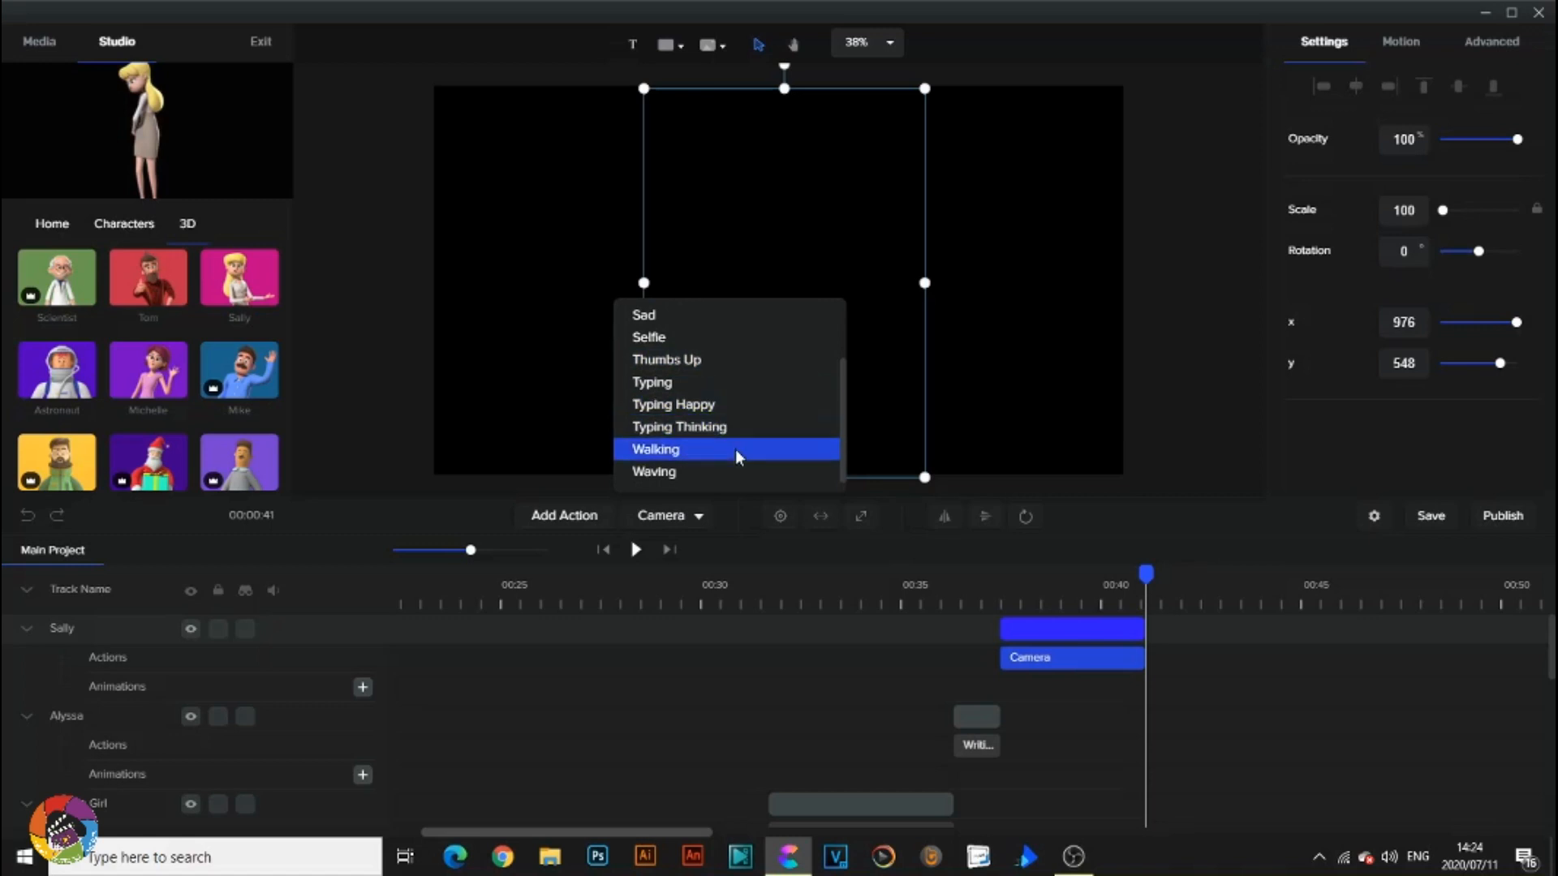
left_click(739, 405)
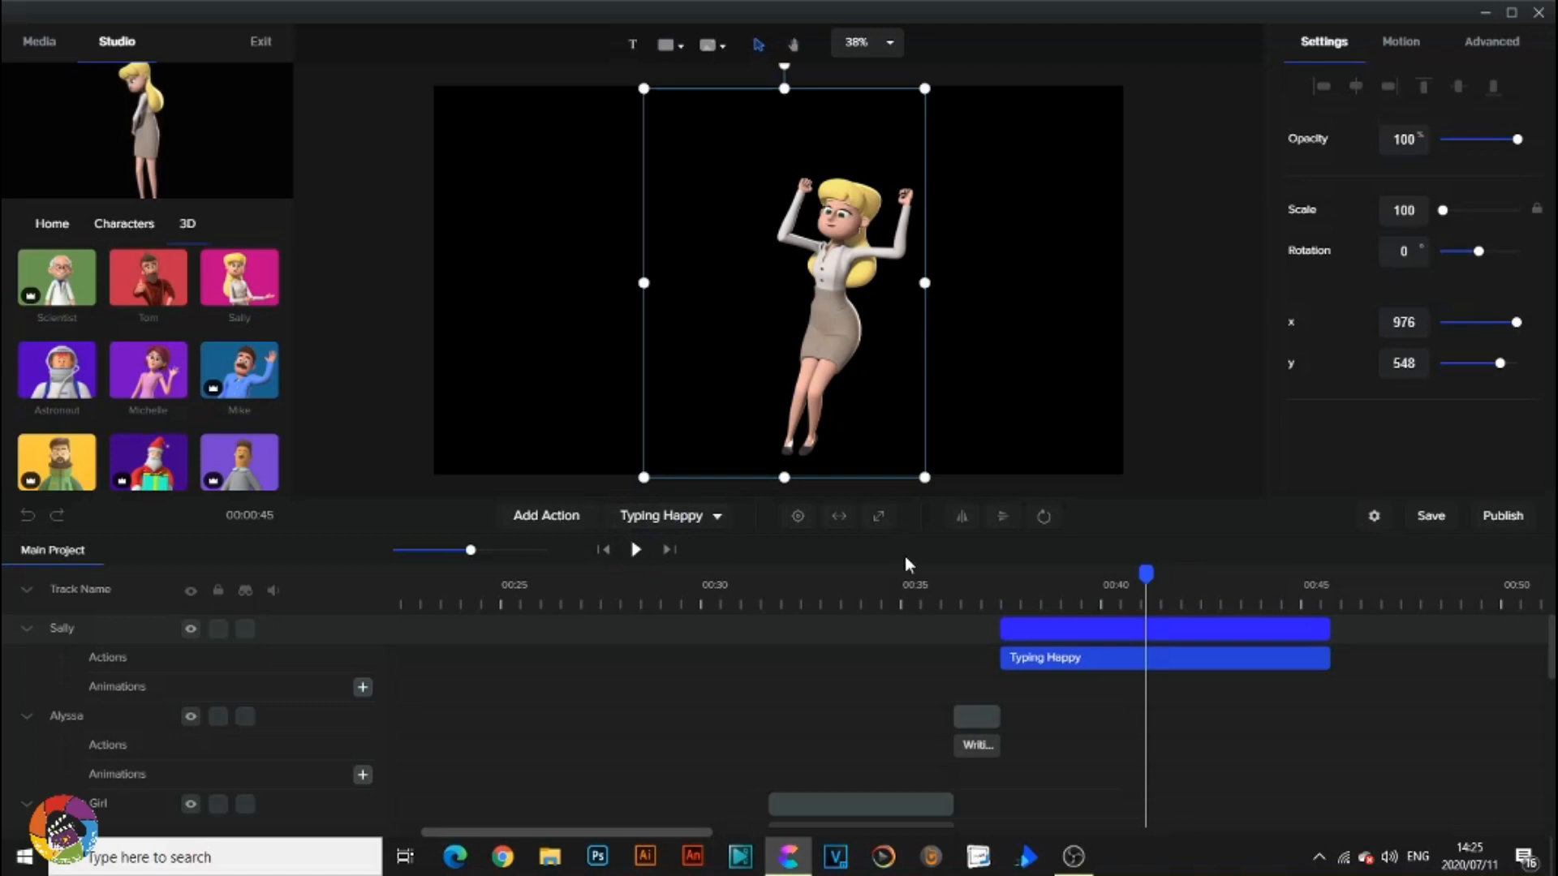
left_click(1001, 577)
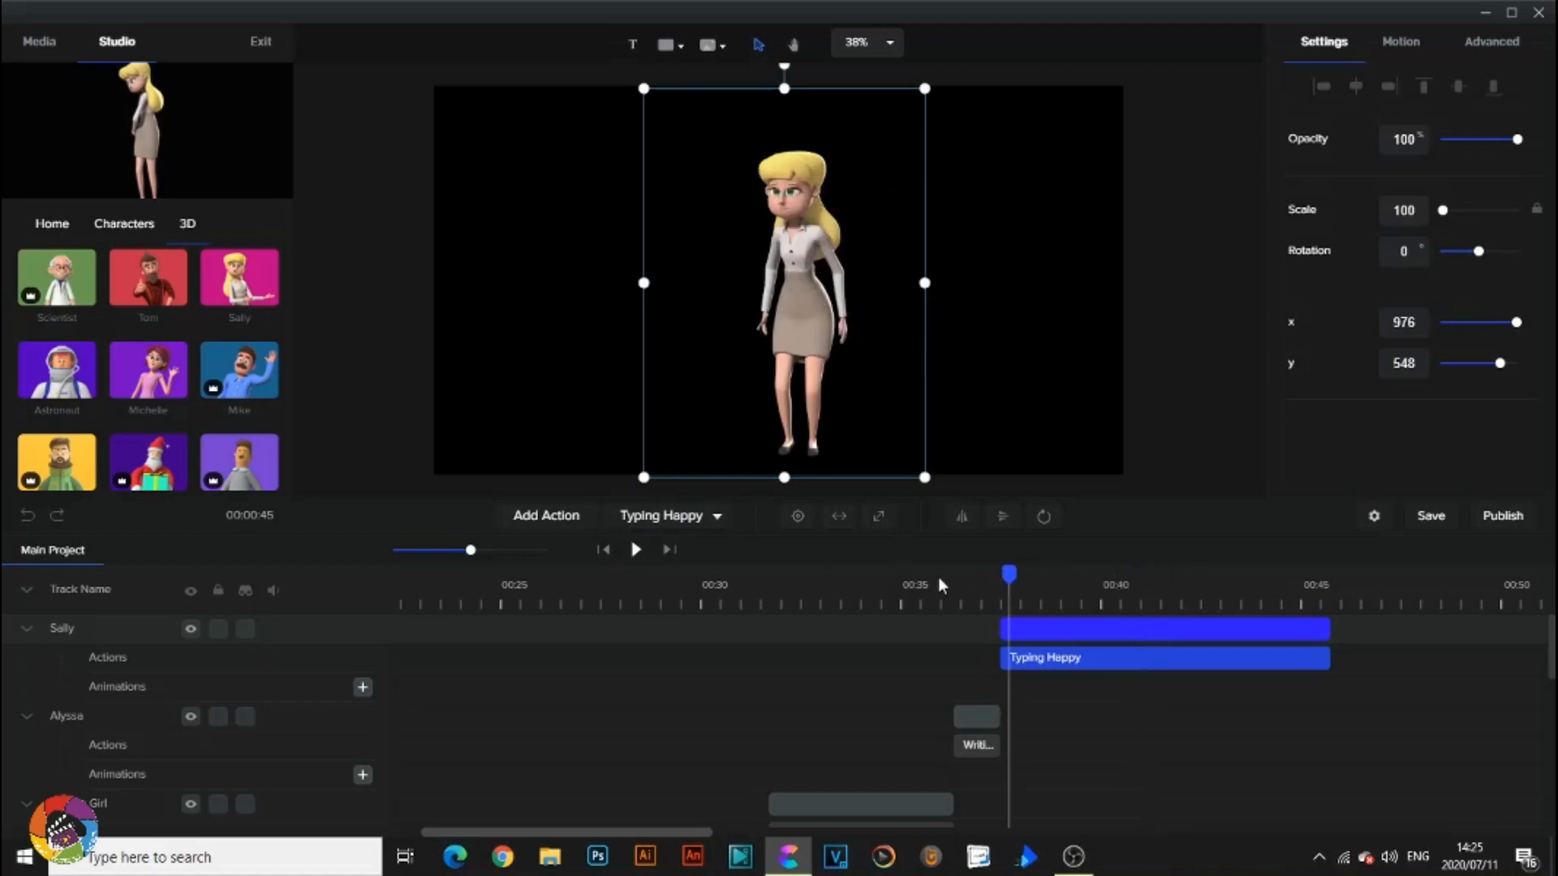
left_click(636, 550)
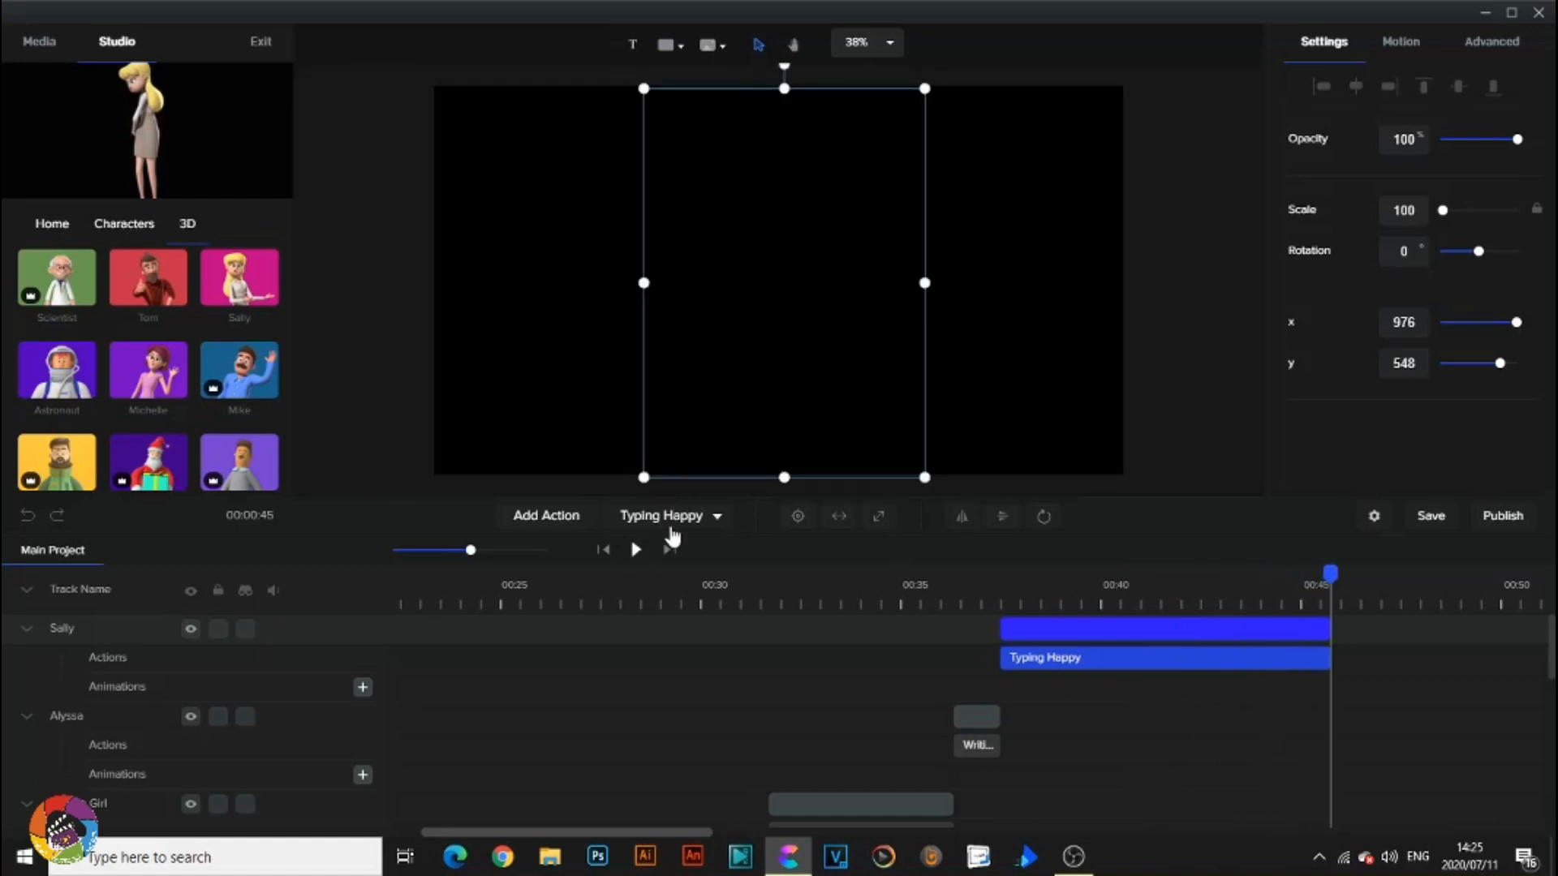
Set Sally's action back to Camera and move the playhead to about 00:40 within her clip.
left_click(717, 527)
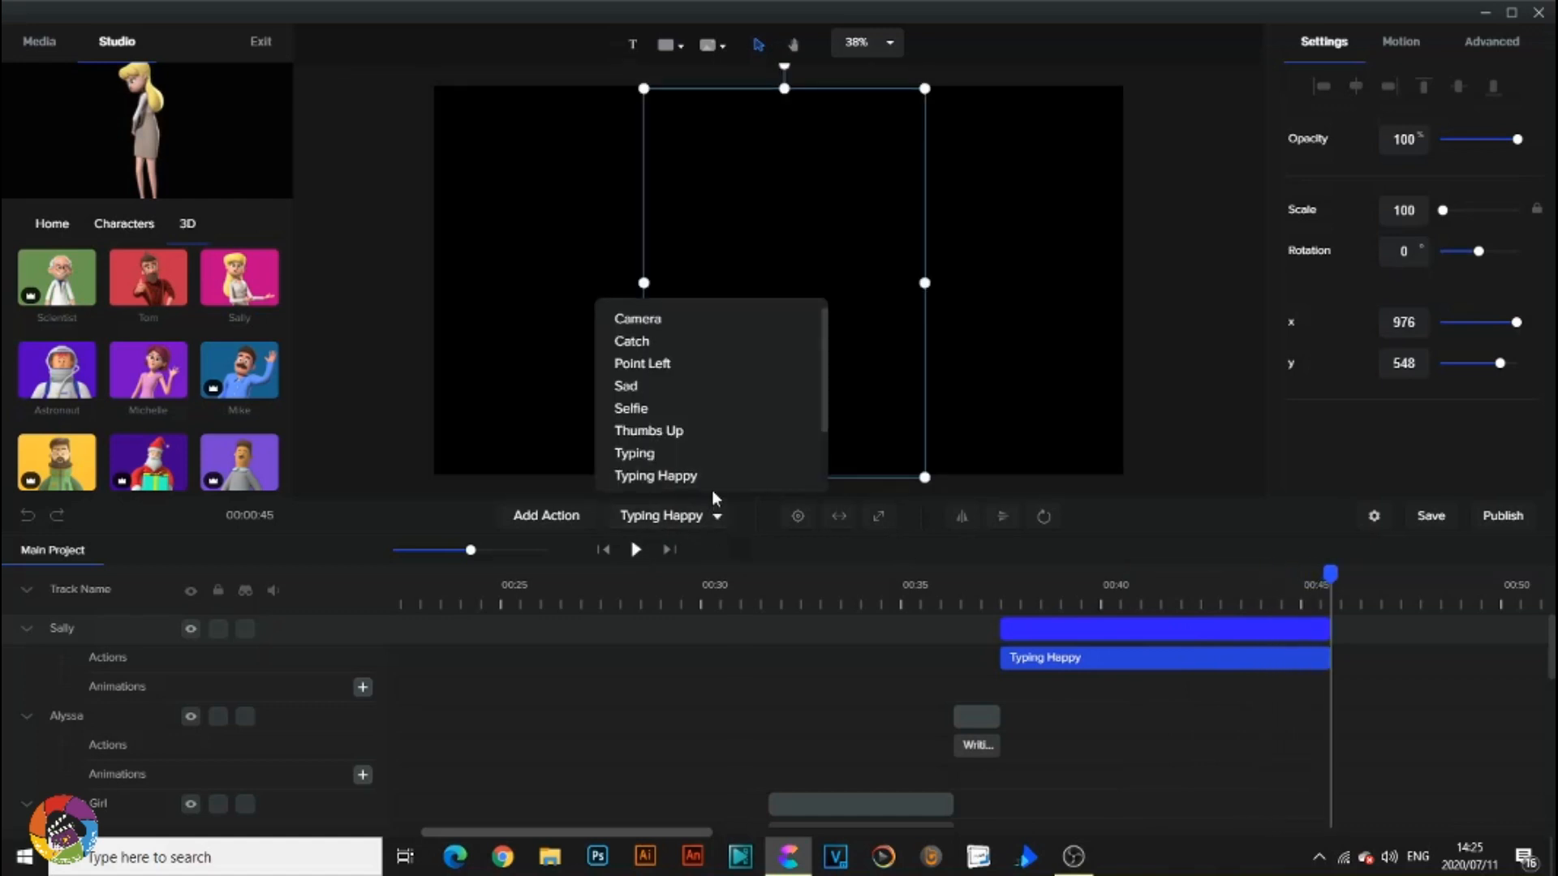
left_click(685, 323)
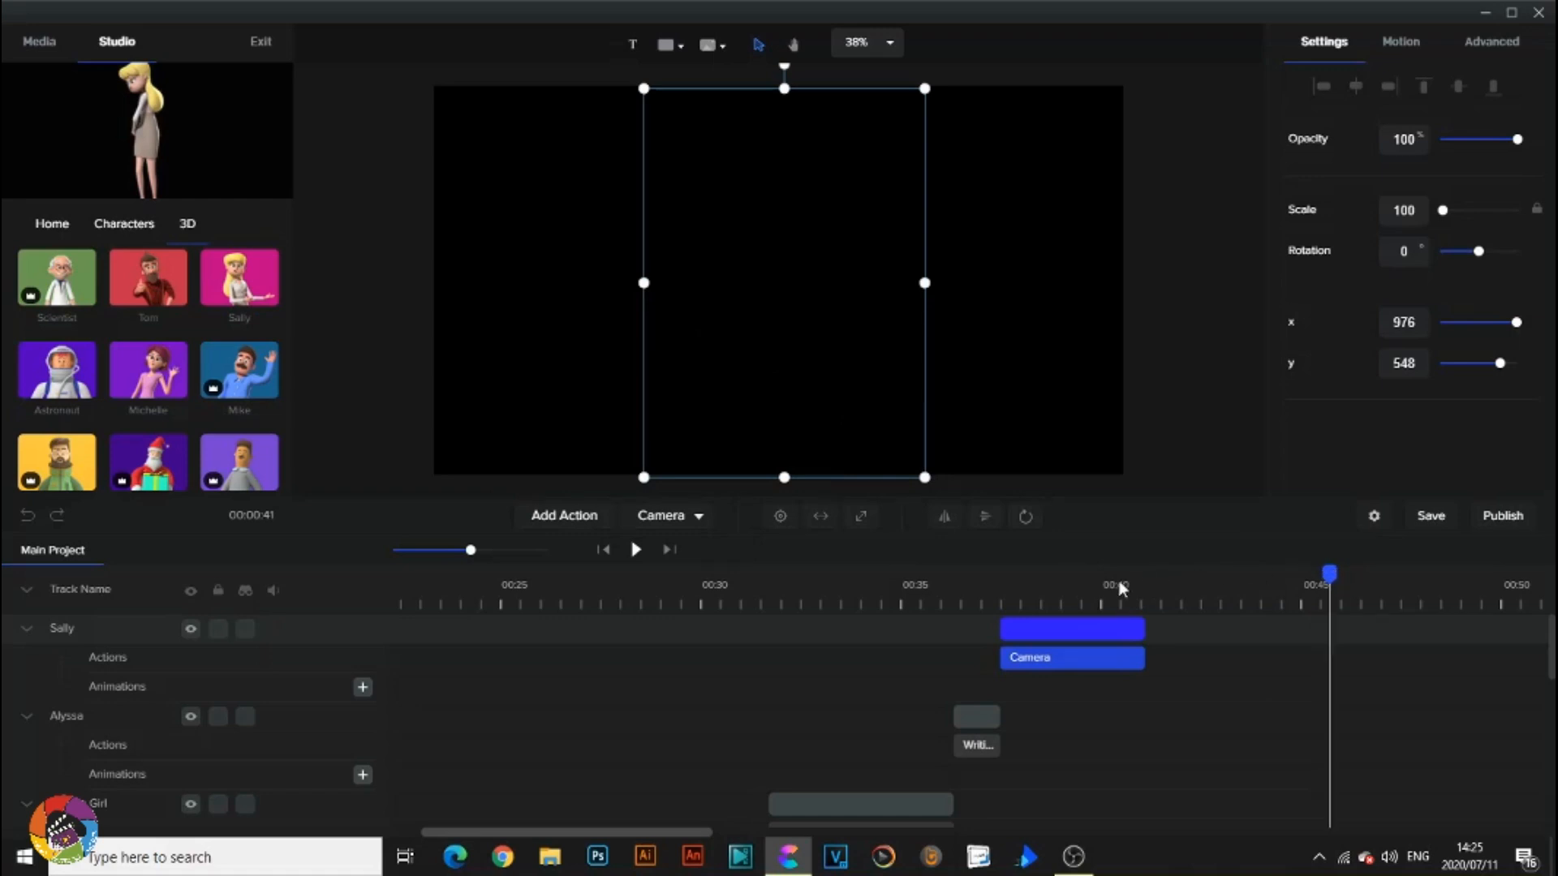
left_click(1119, 584)
Look over the remaining 3D characters, return to the asset library's main categories and save the project.
scroll(146, 365, "down", 1)
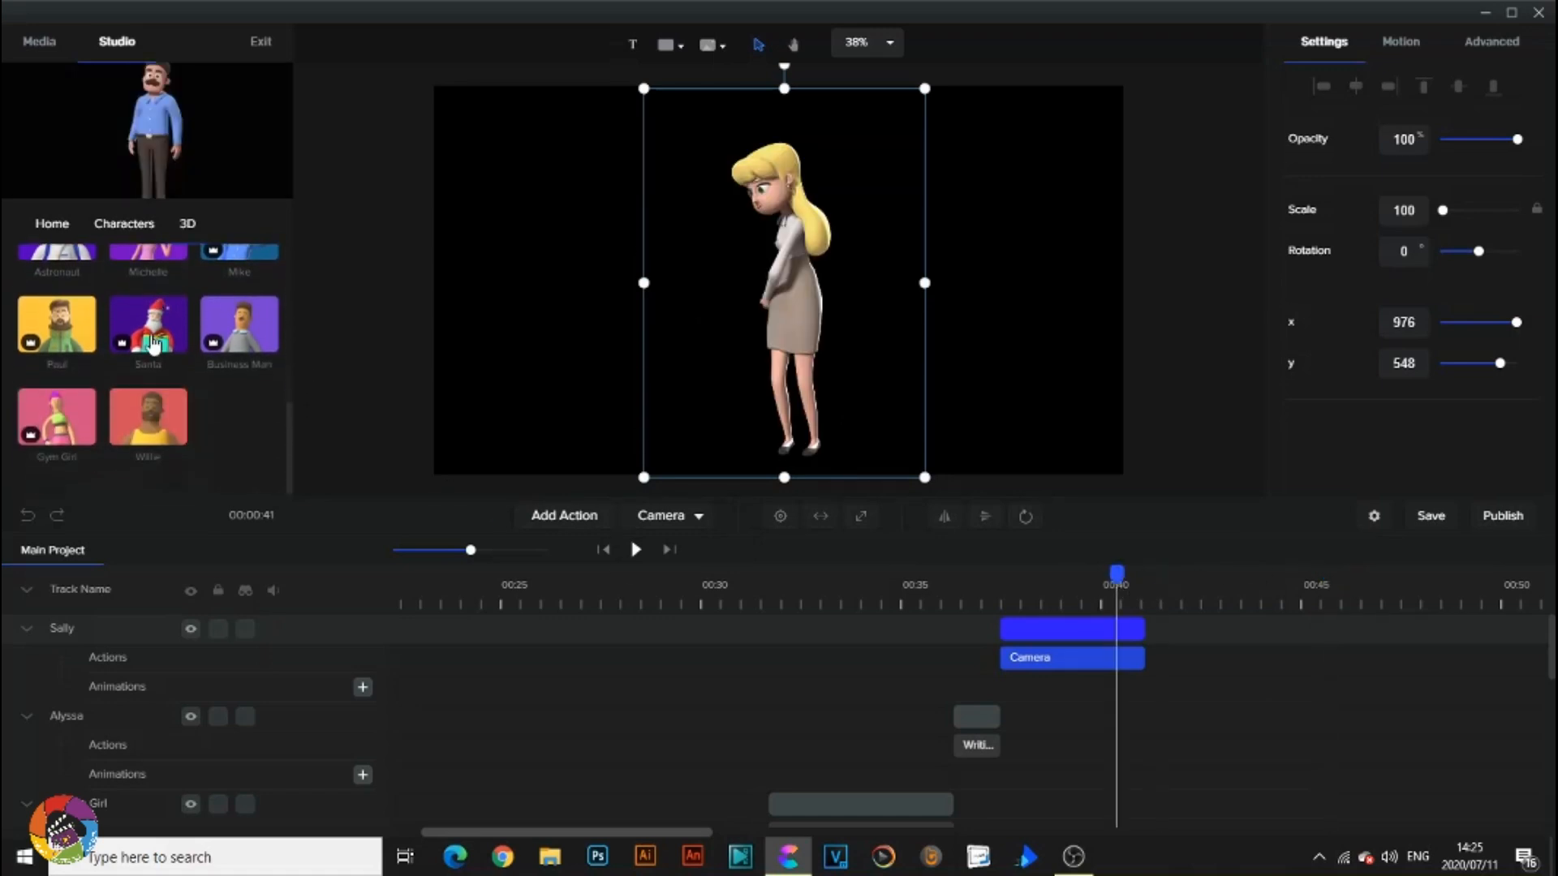
scroll(126, 325, "up", 1)
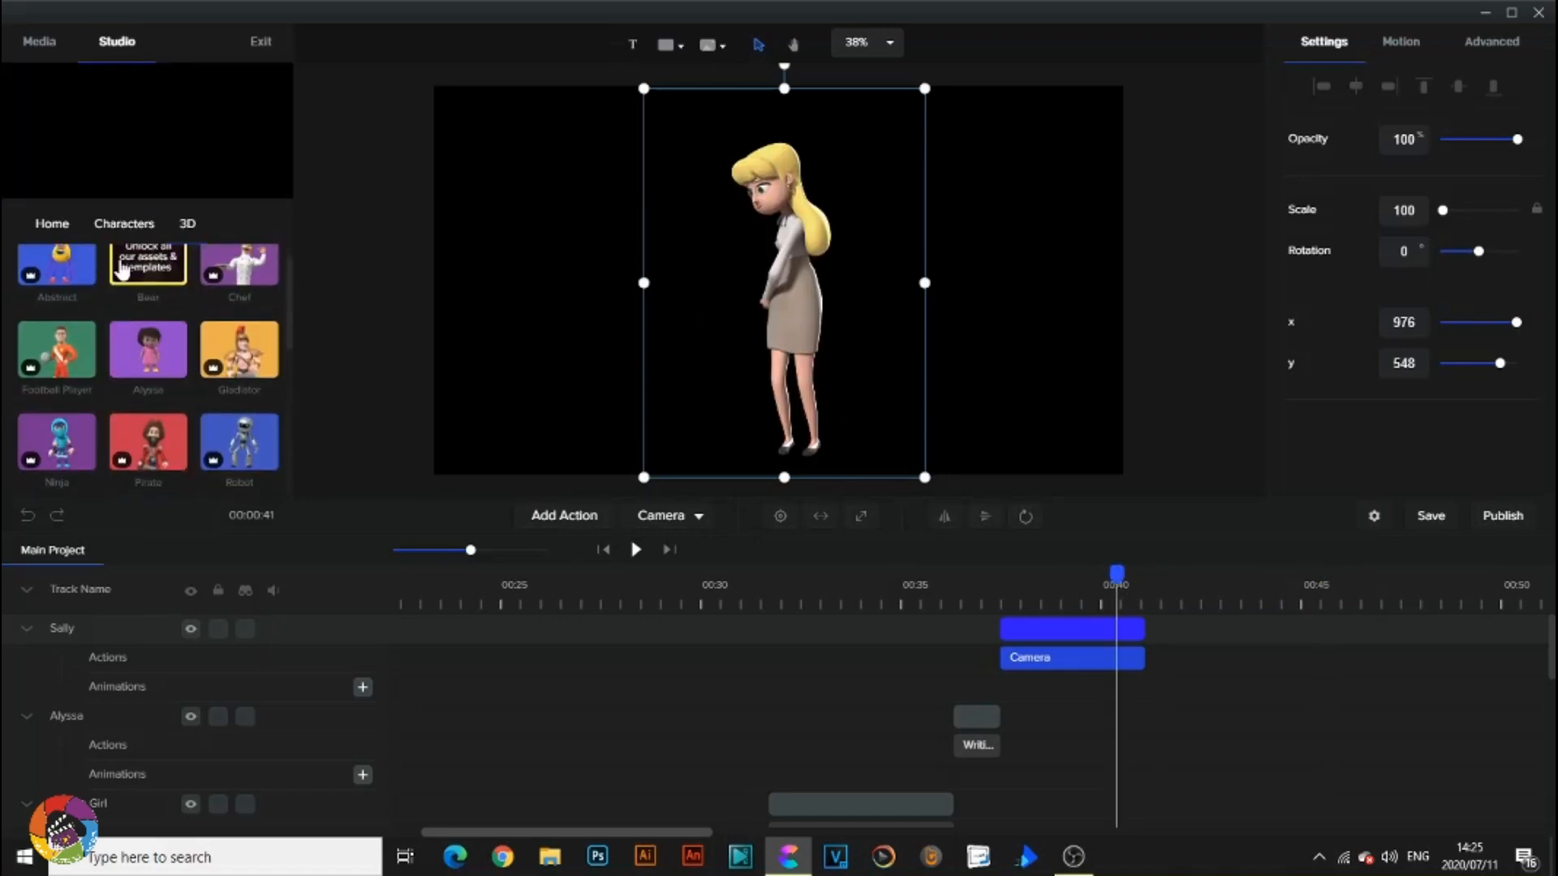
left_click(122, 223)
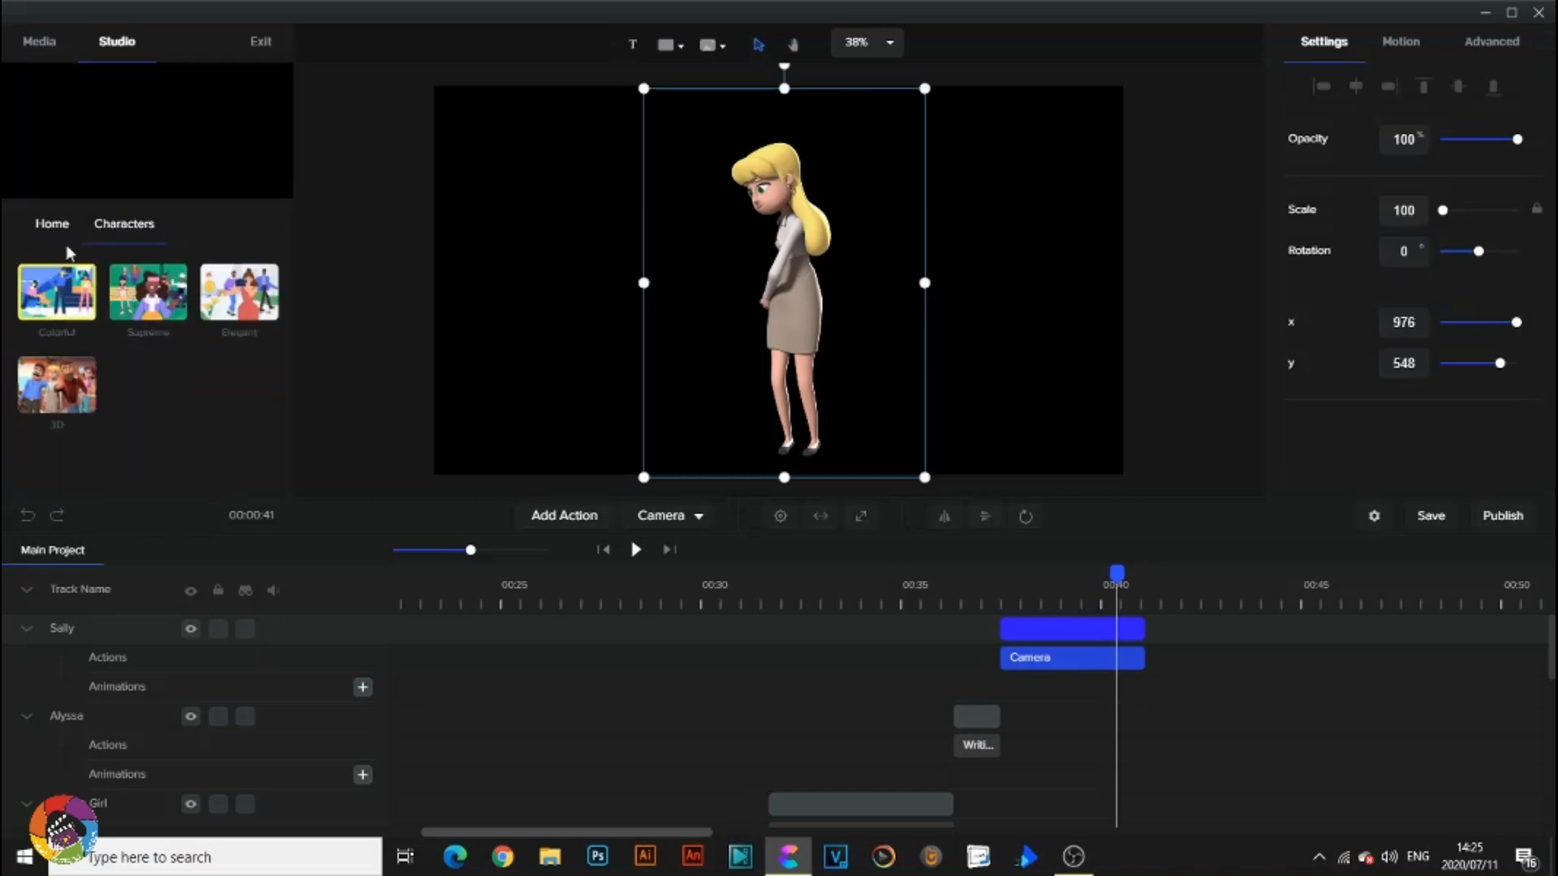
left_click(52, 226)
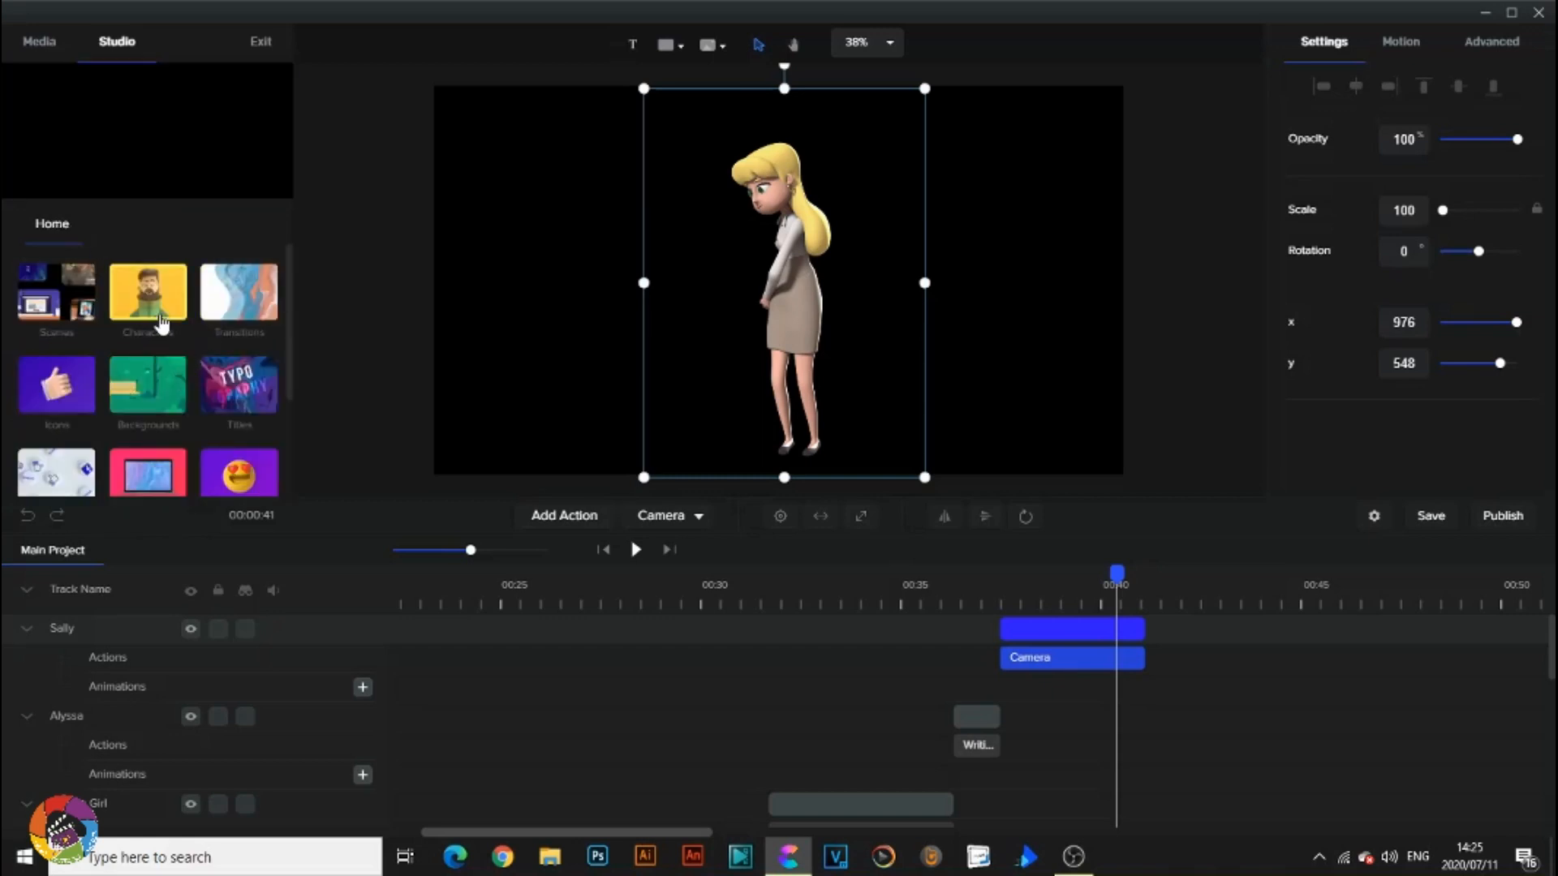
key("ctrl+s")
Play the rest of Sally's clip and browse the In and In & Out transition sets.
left_click(222, 300)
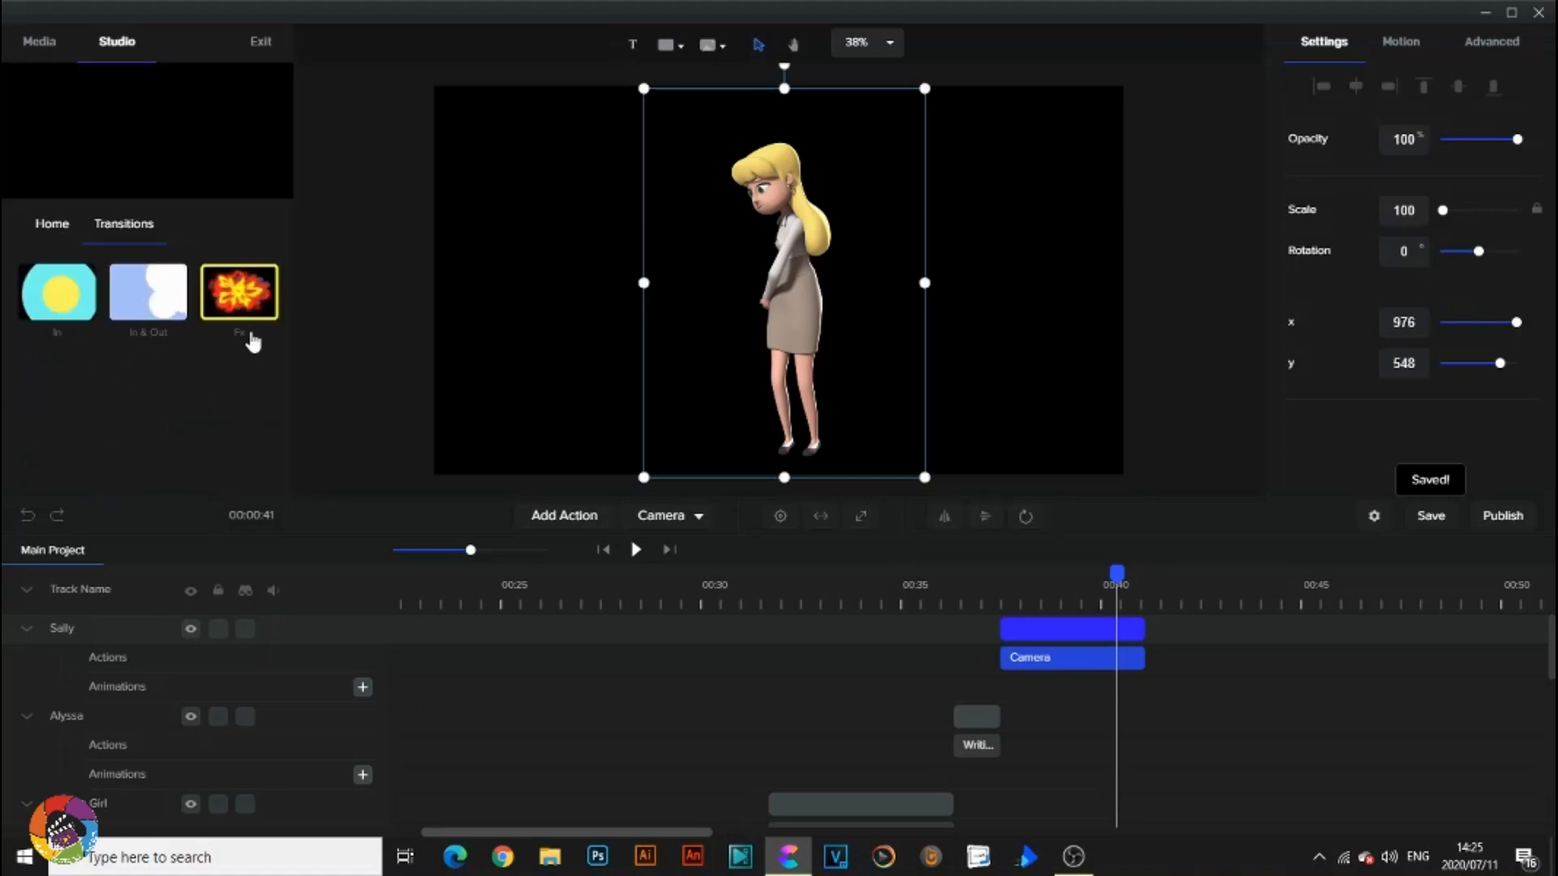
left_click(637, 552)
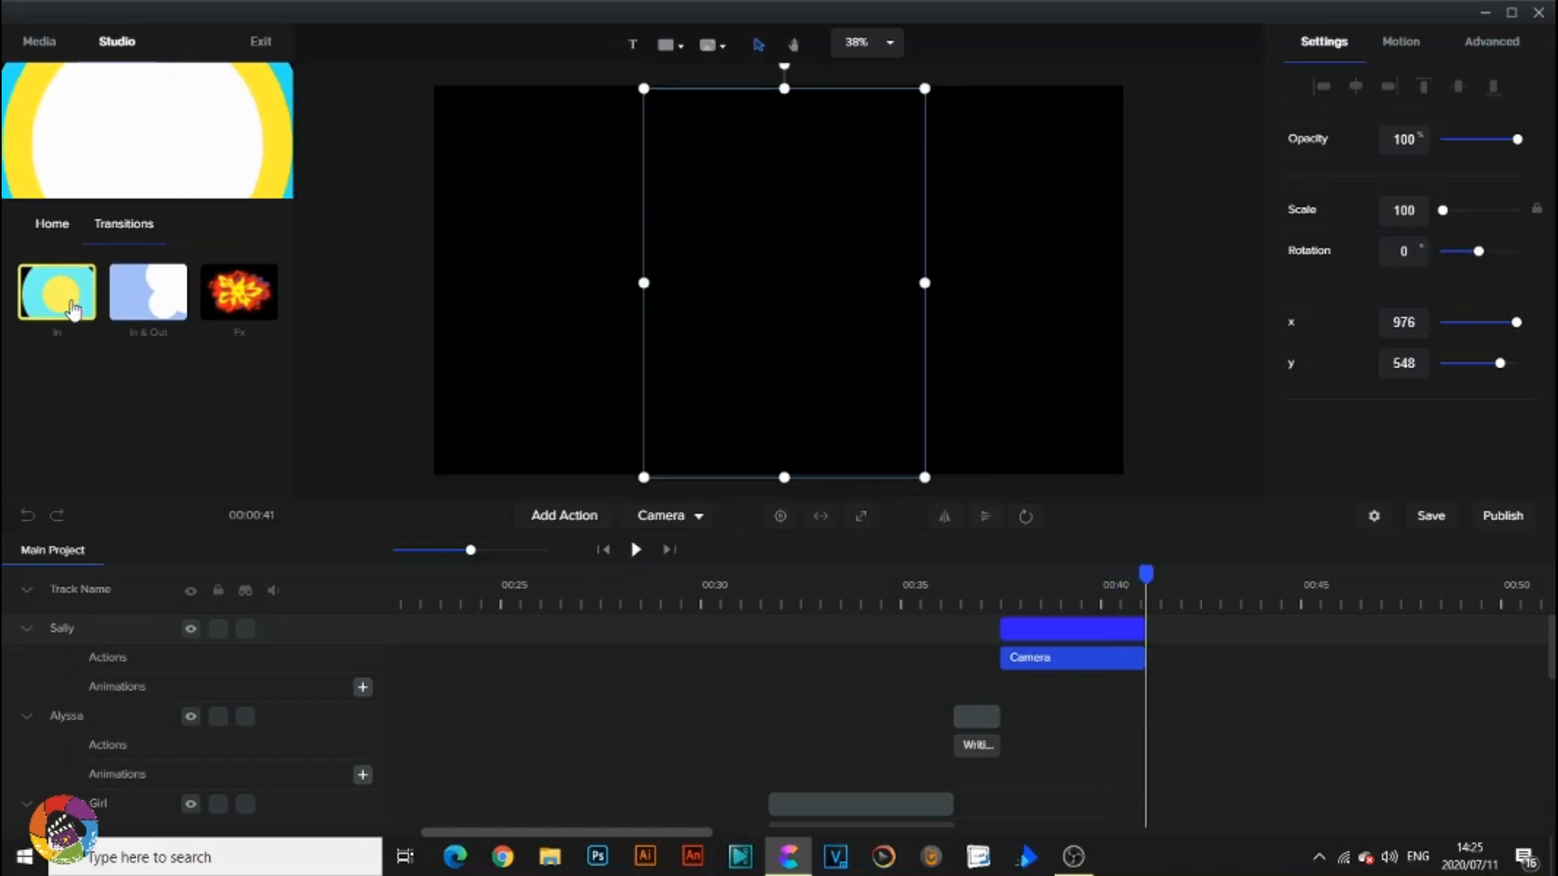
left_click(70, 304)
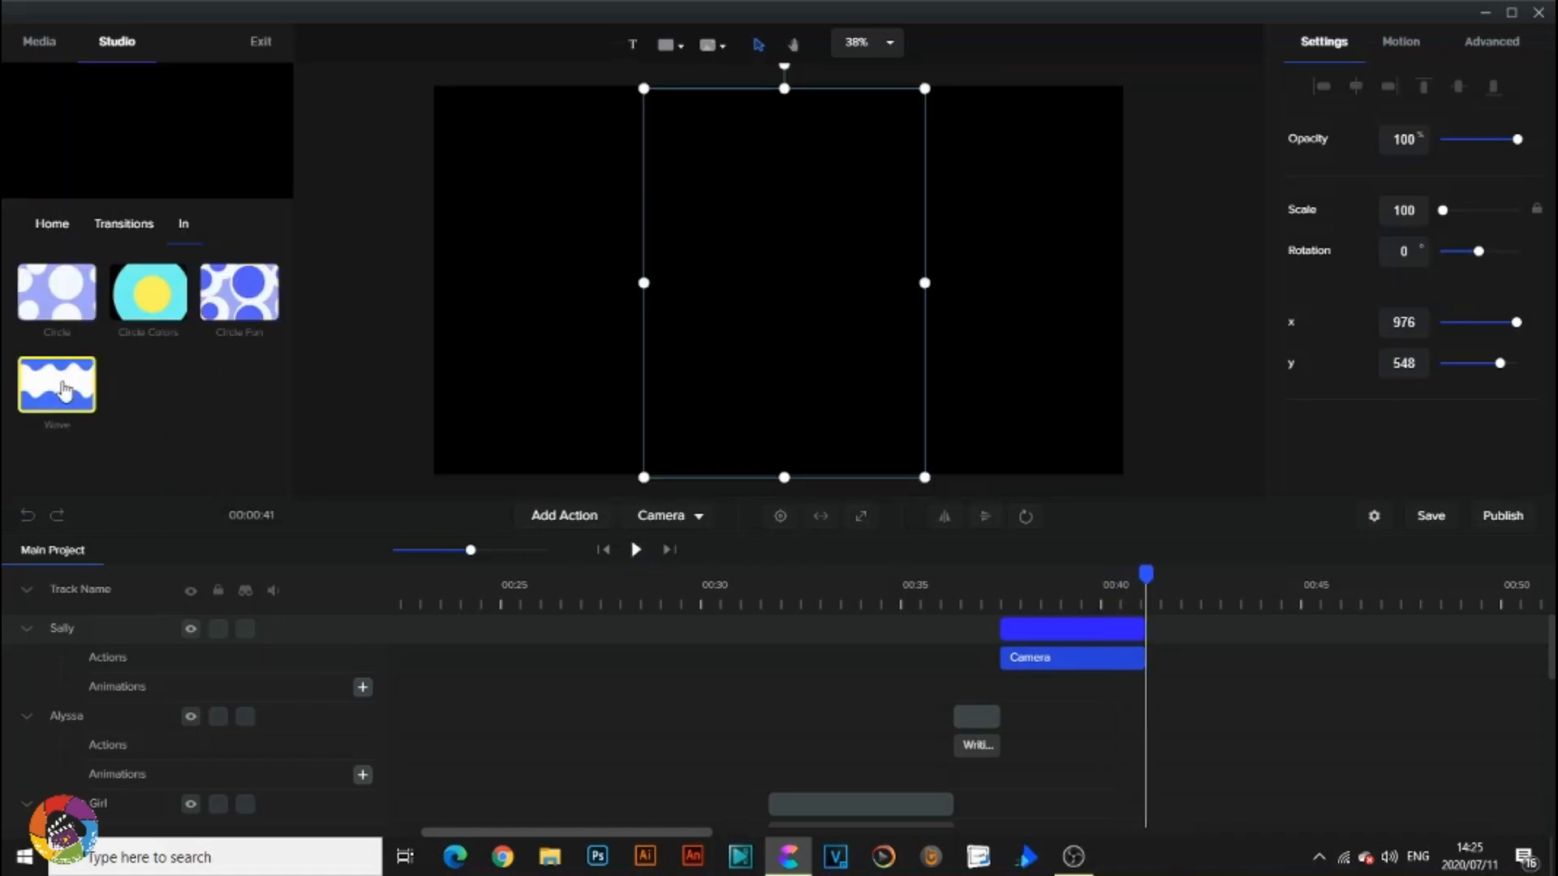
left_click(123, 223)
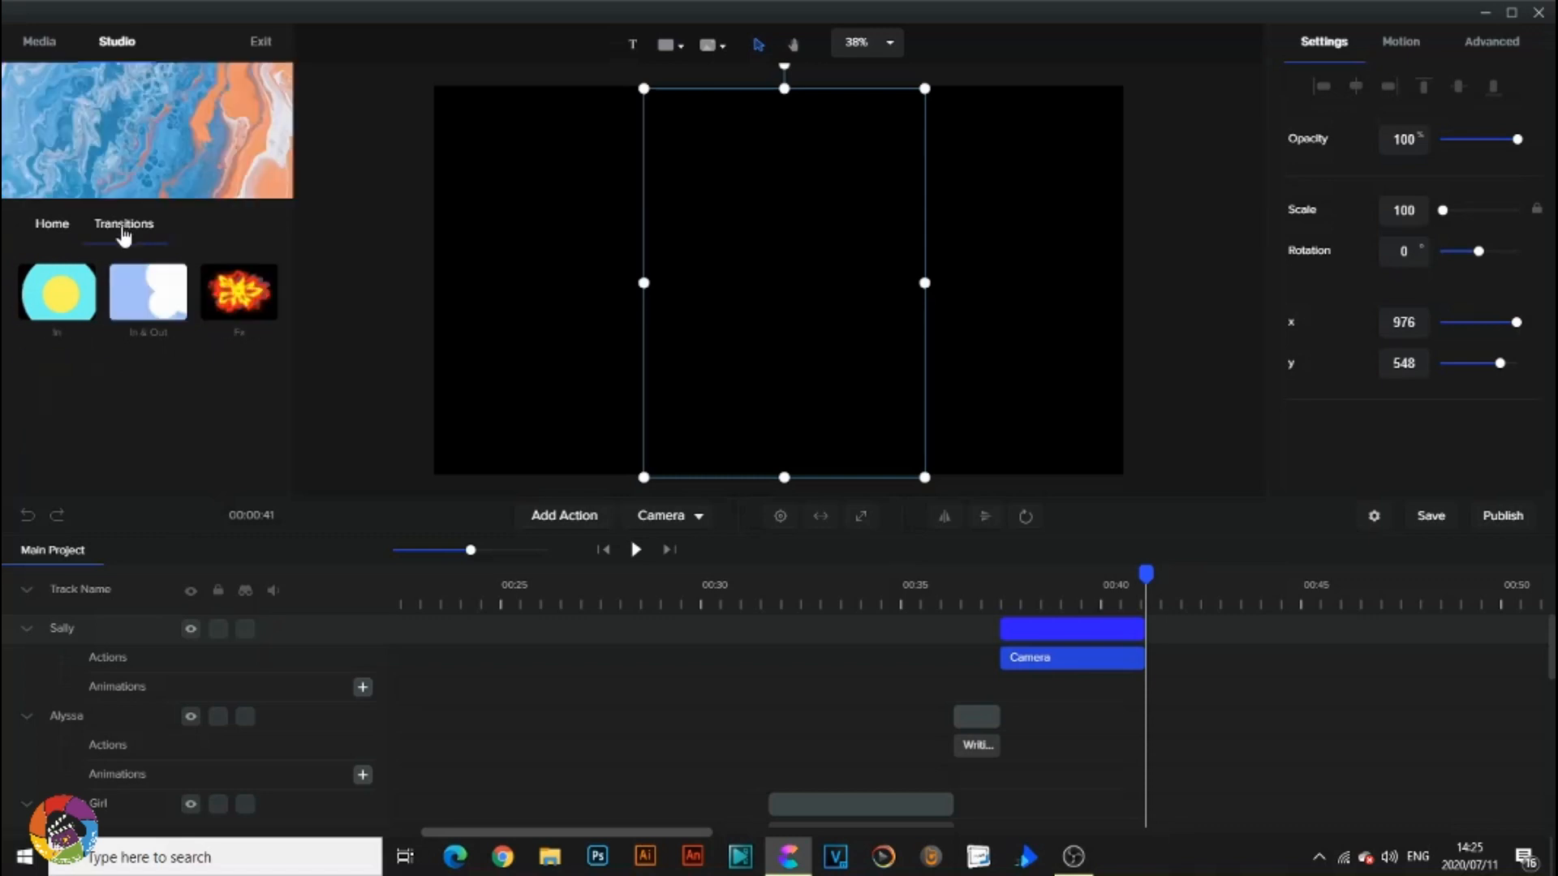
left_click(147, 308)
scroll(185, 339, "down", 1)
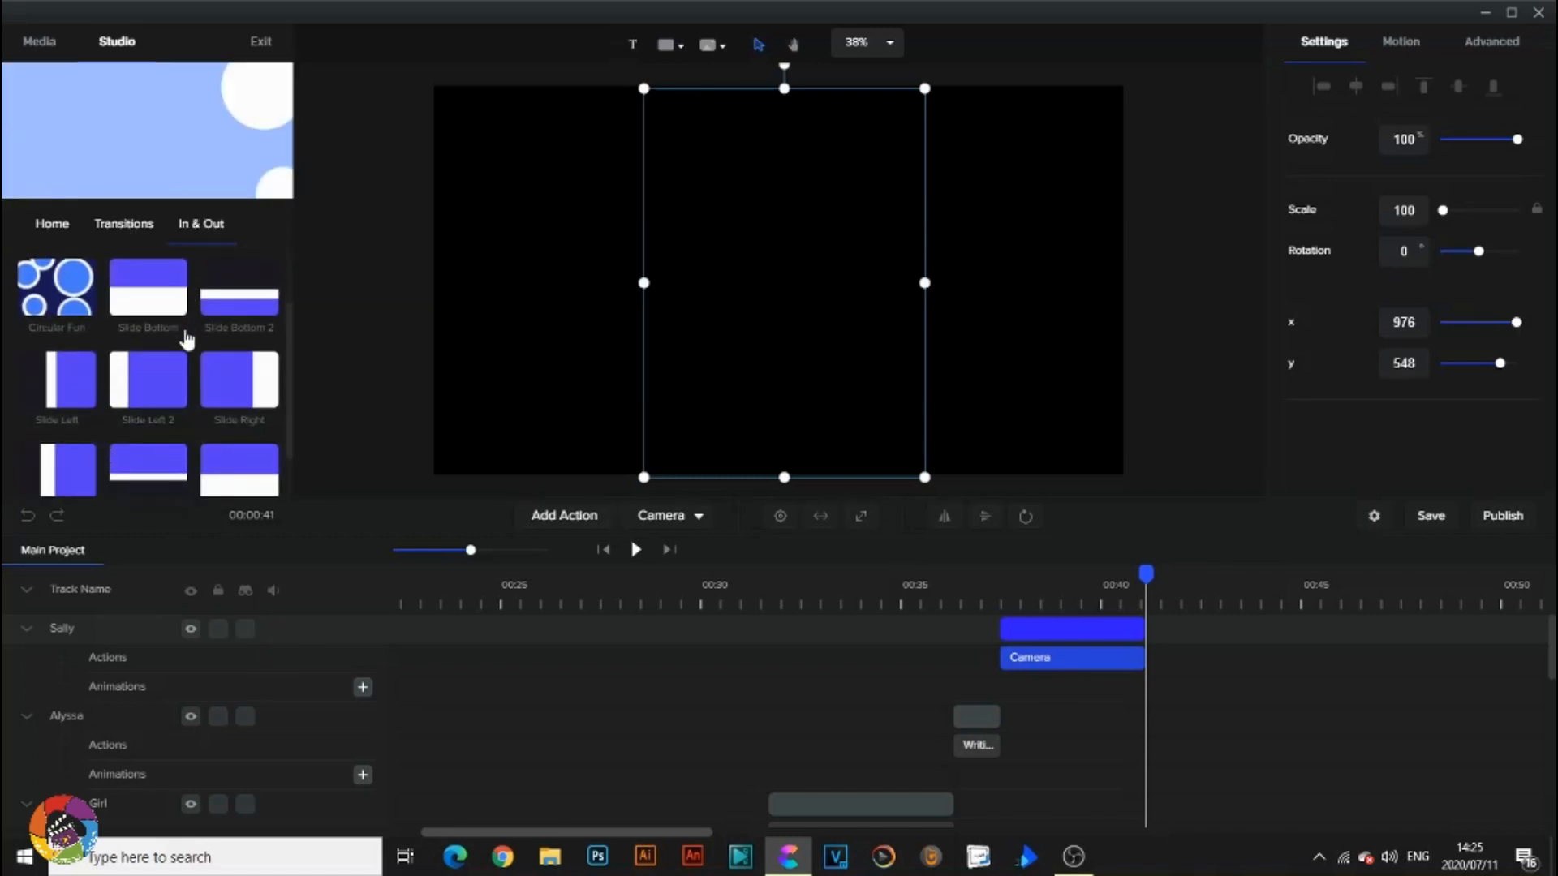
scroll(193, 315, "up", 1)
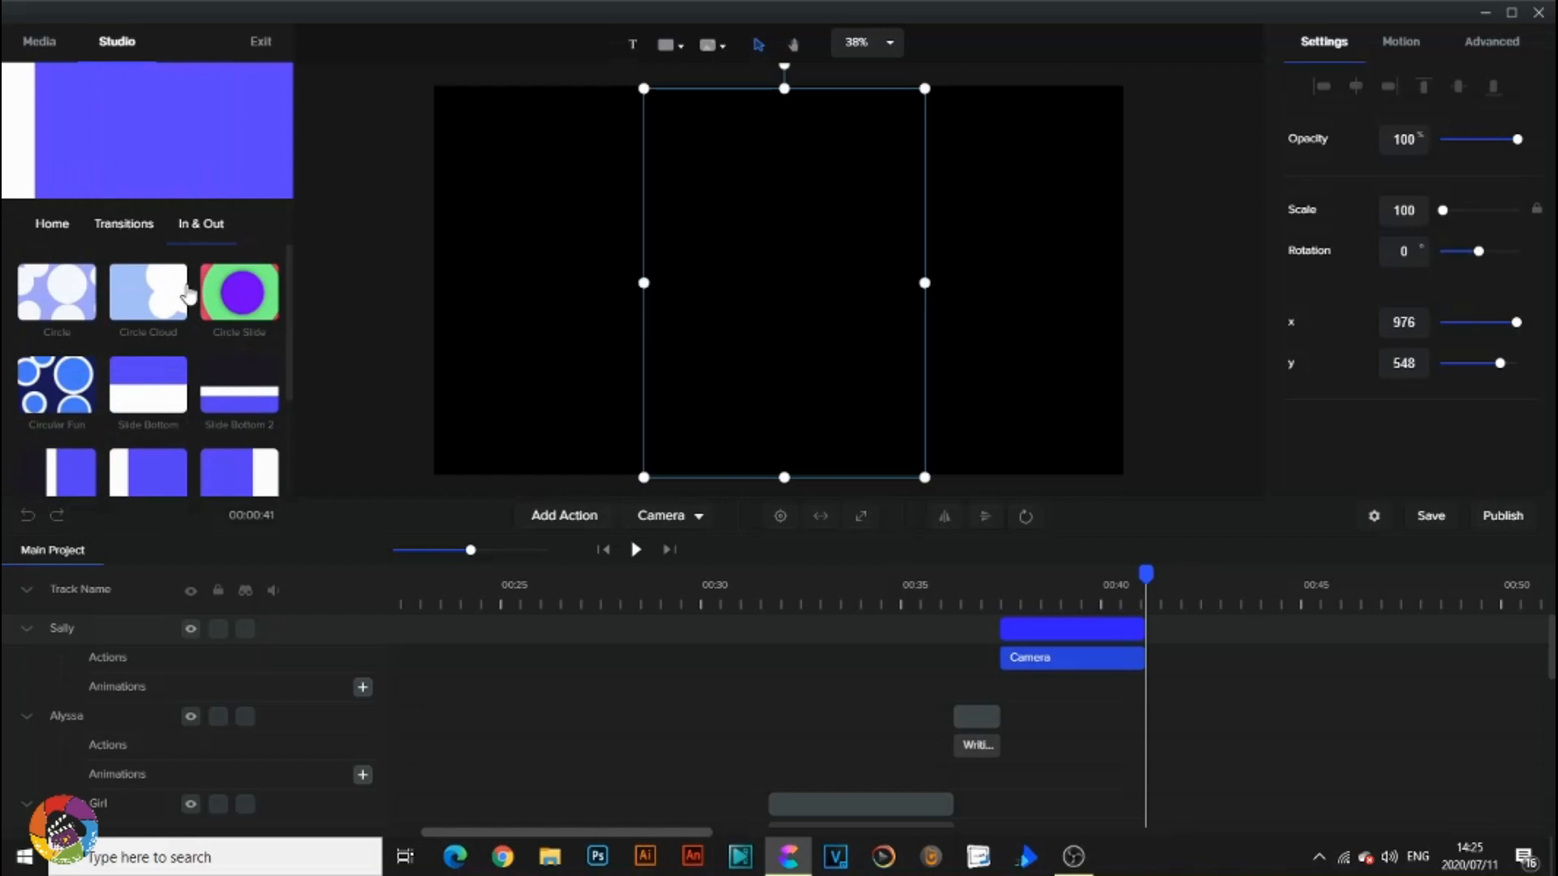
Browse the Fx transition set and return to the asset library's main categories.
left_click(130, 225)
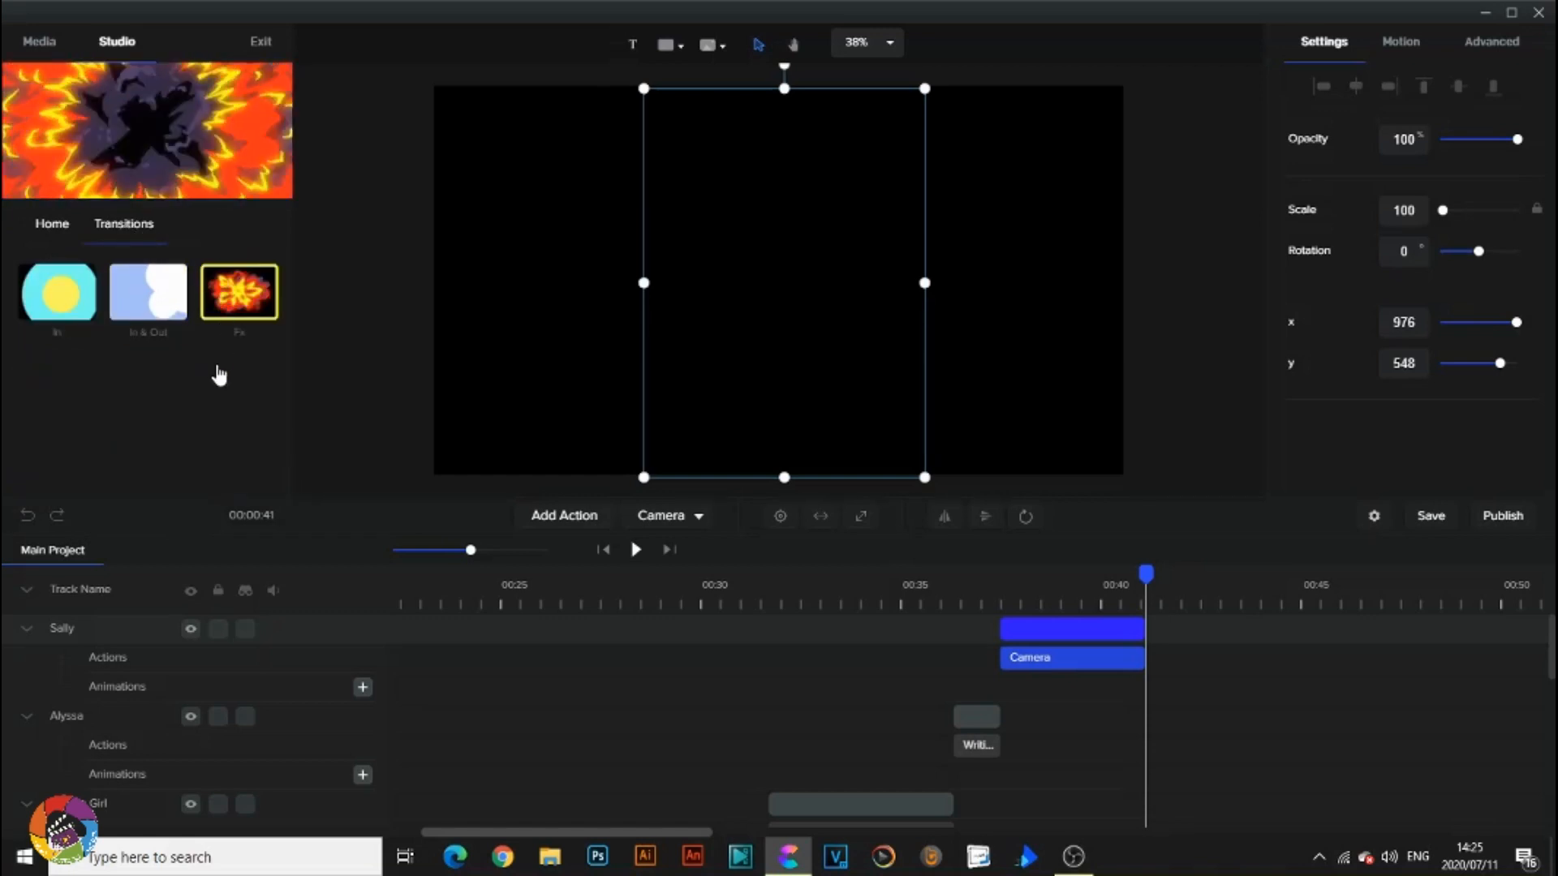
left_click(240, 292)
scroll(187, 336, "down", 1)
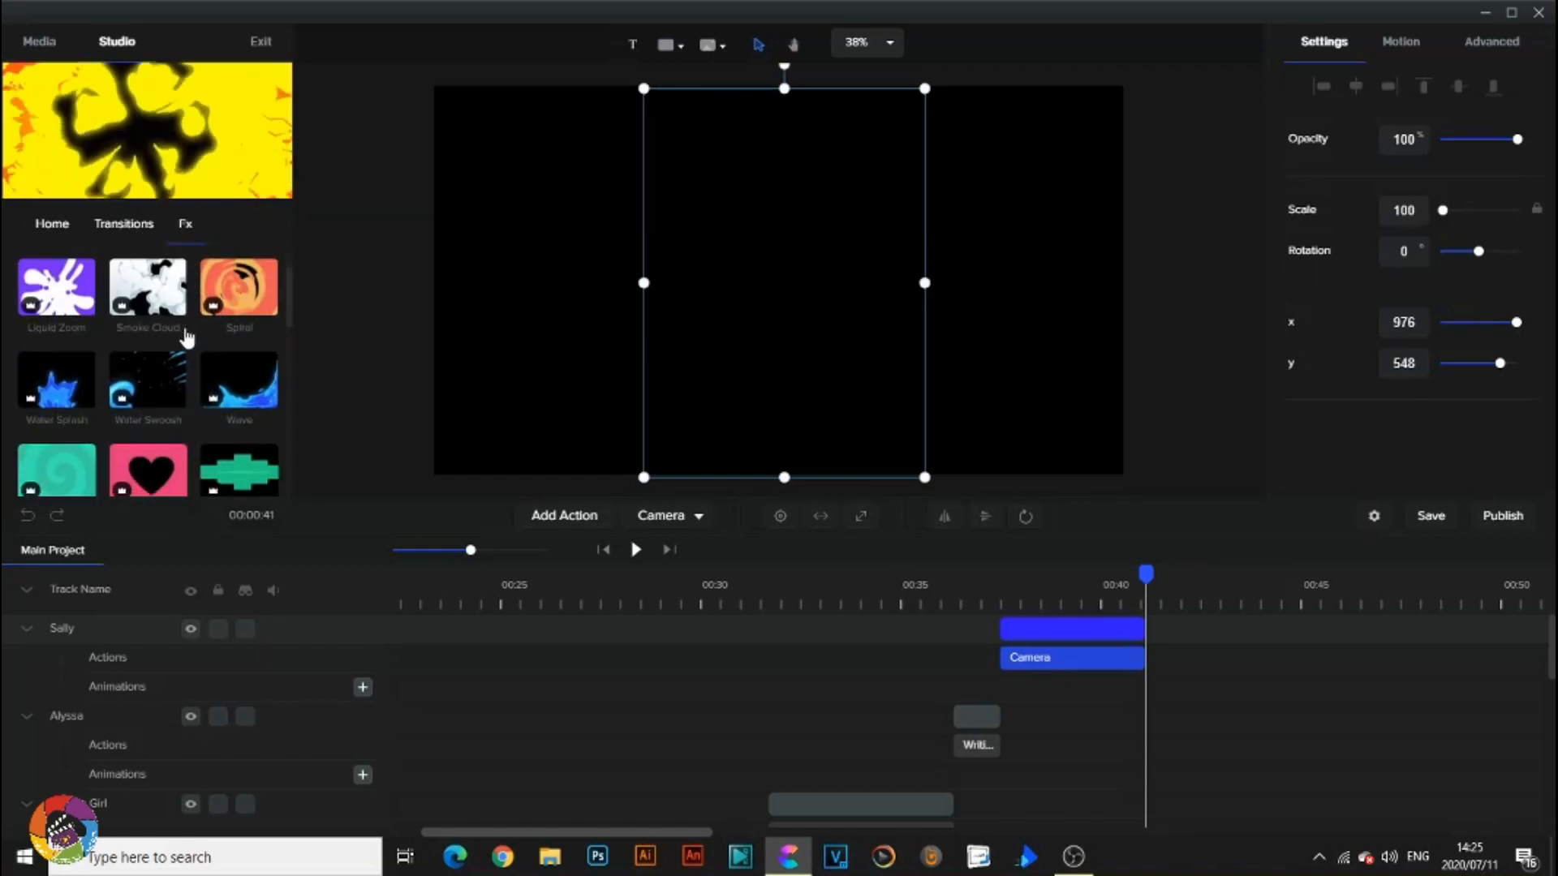
scroll(186, 337, "down", 6)
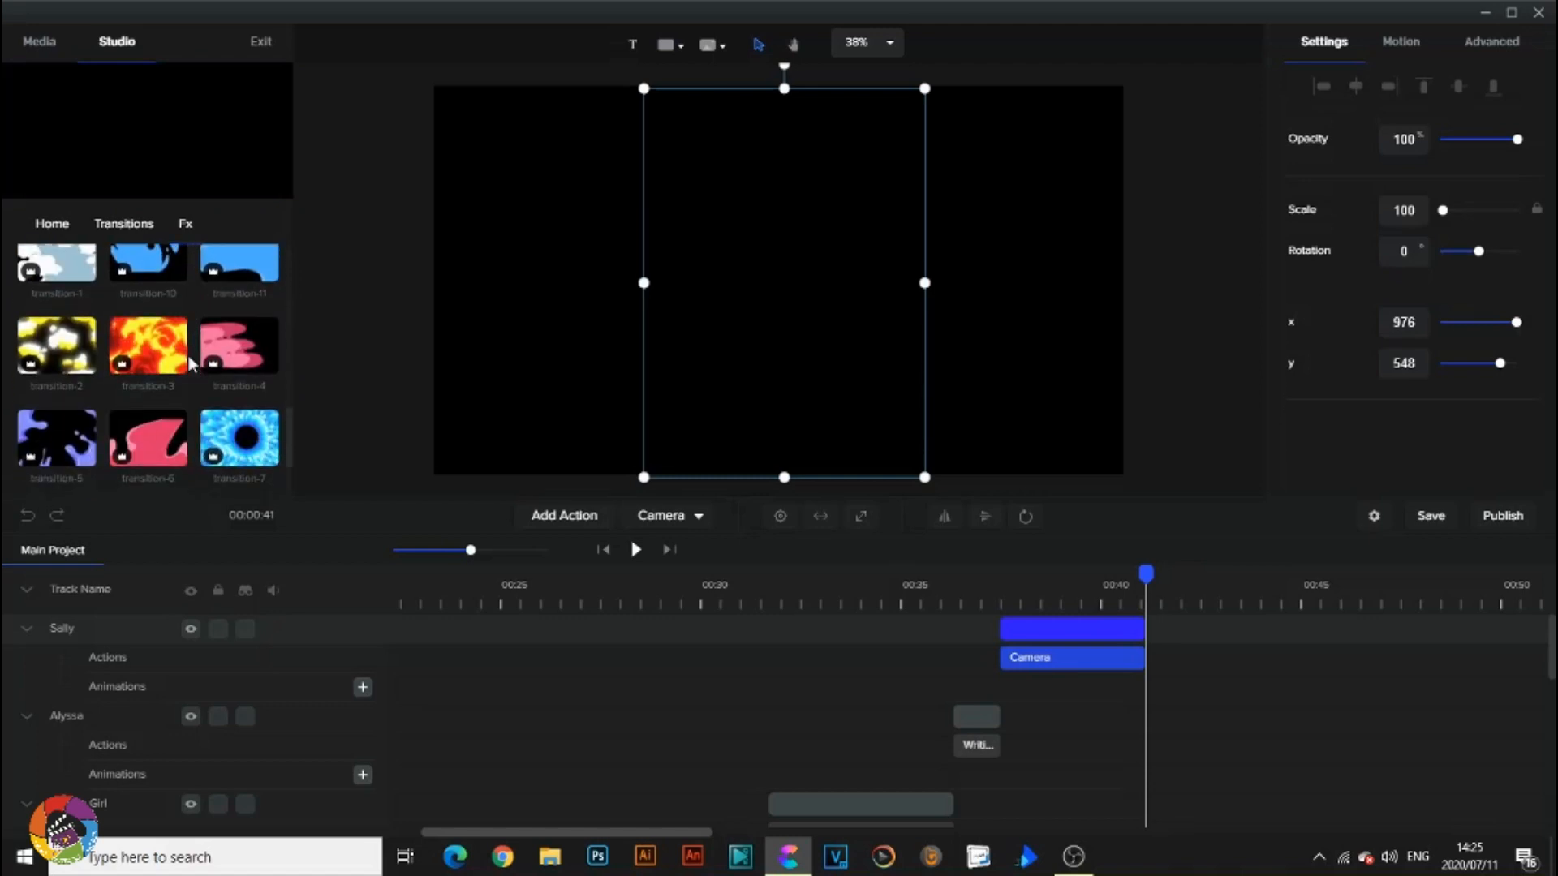
scroll(190, 365, "up", 4)
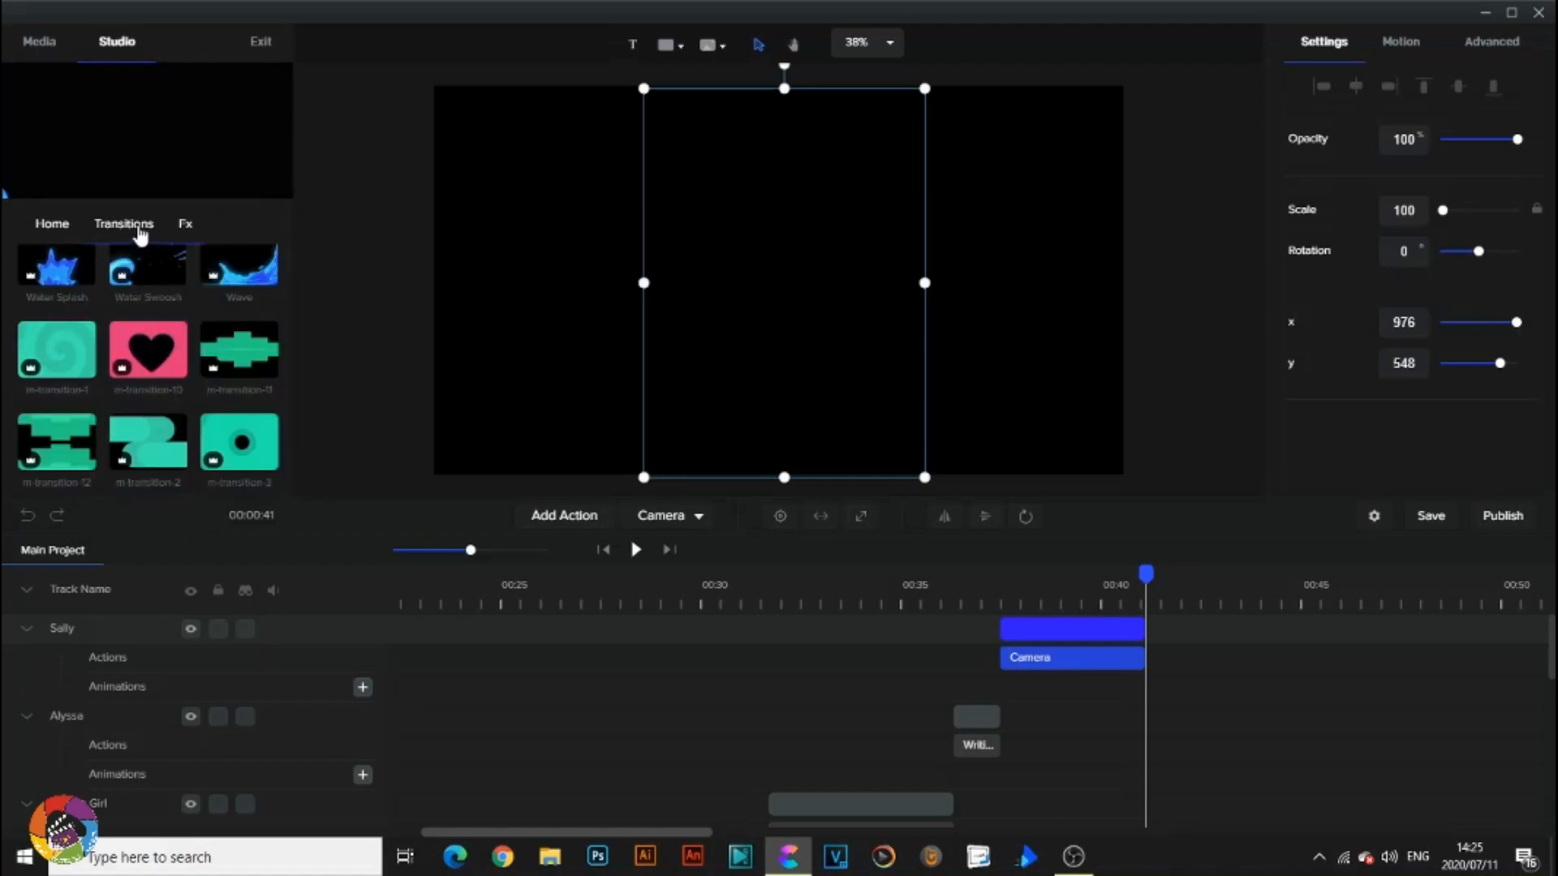
left_click(129, 227)
left_click(55, 231)
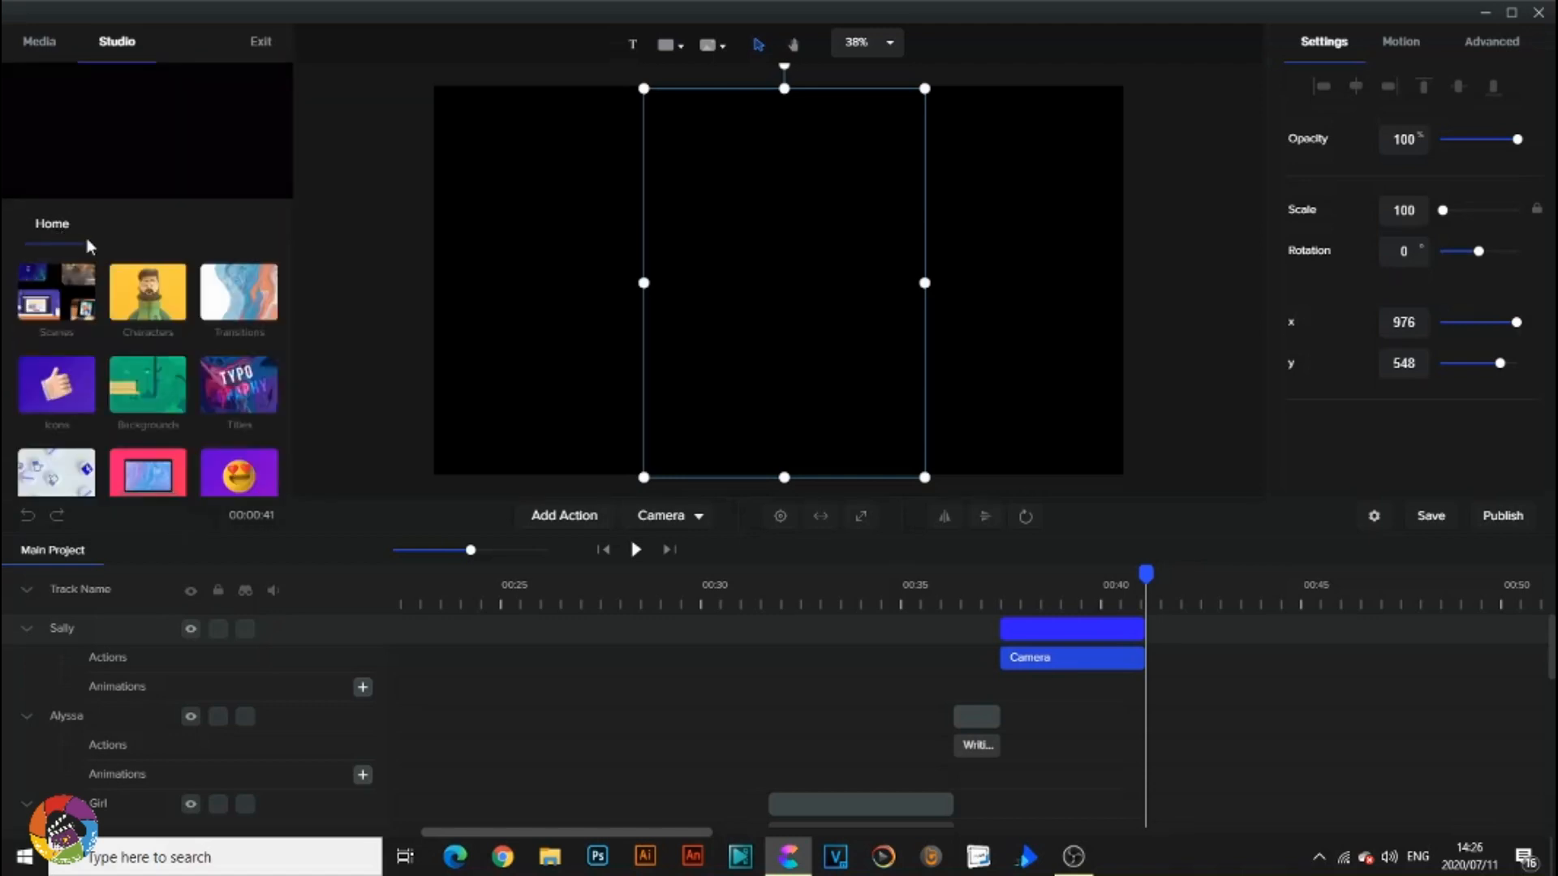
Browse the full 2D icon set in the asset library and preview several icons.
left_click(73, 377)
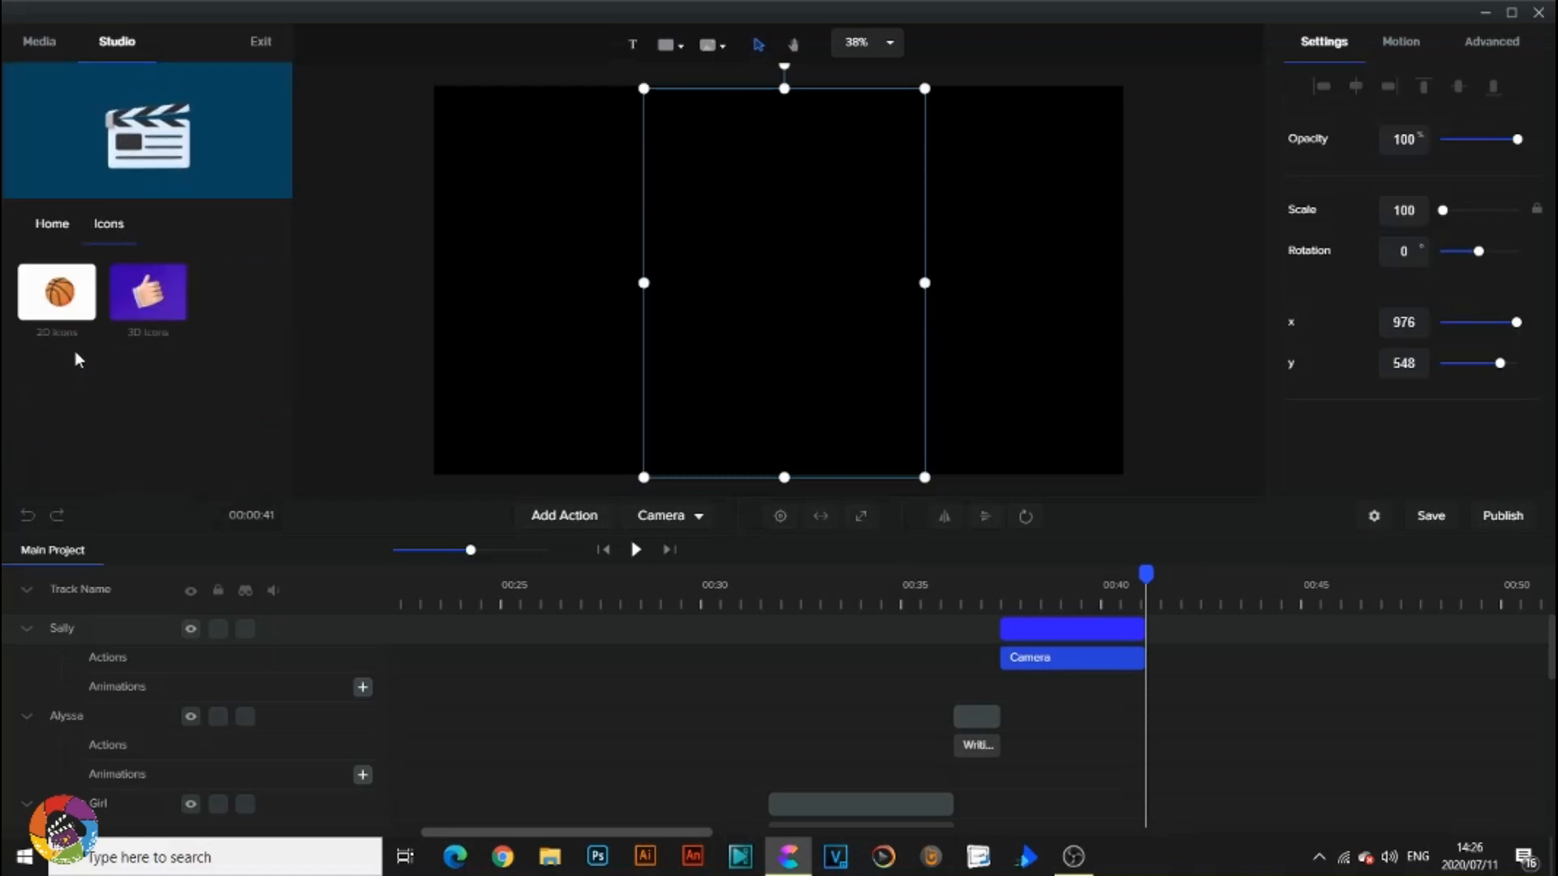
left_click(95, 279)
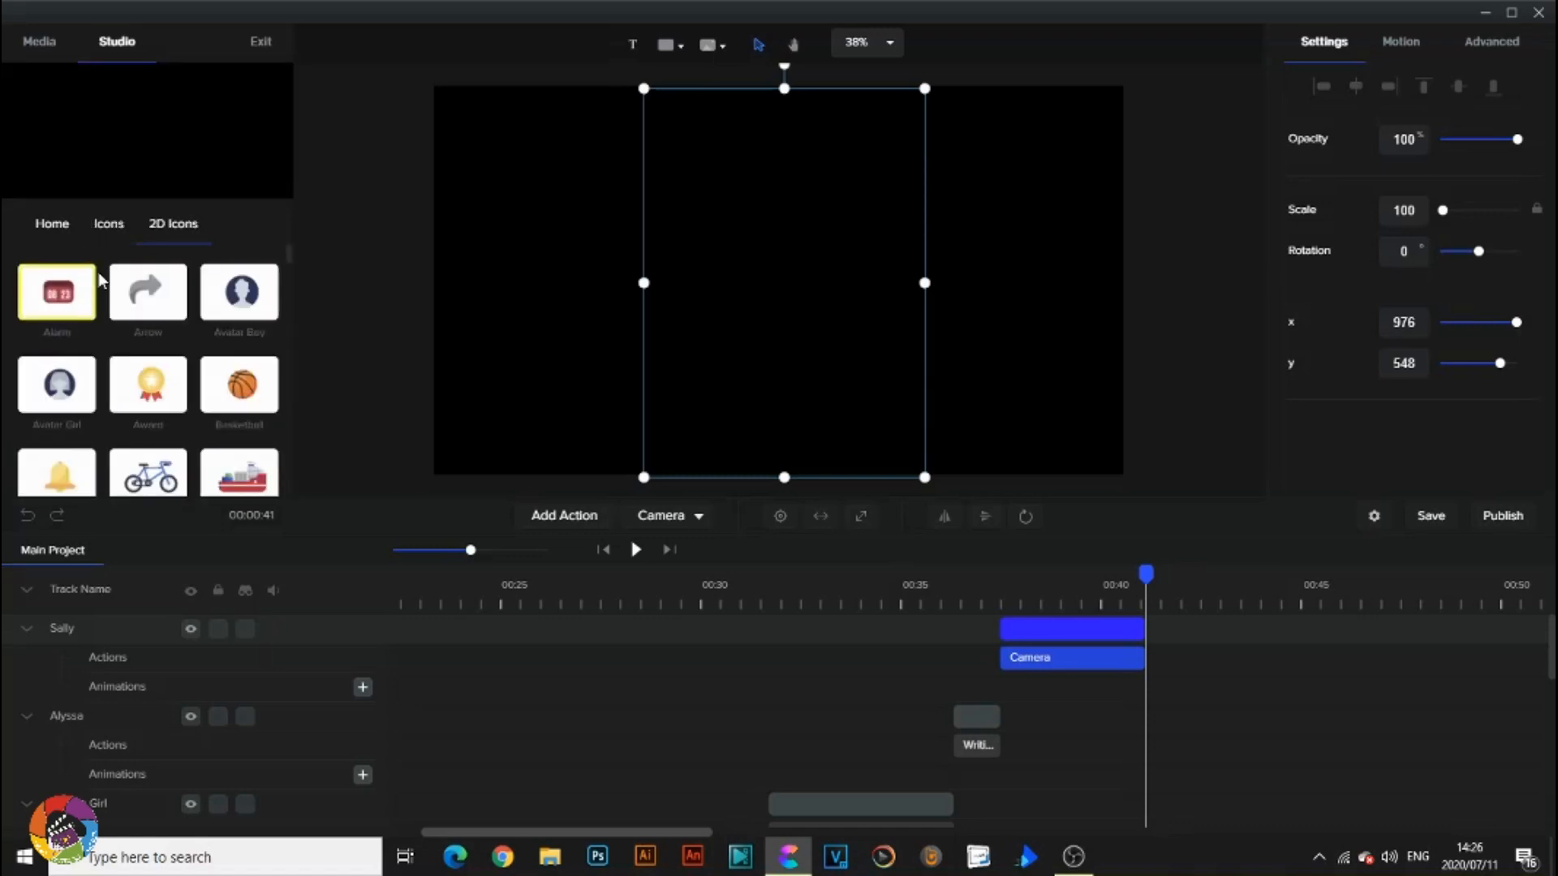
scroll(203, 311, "down", 1)
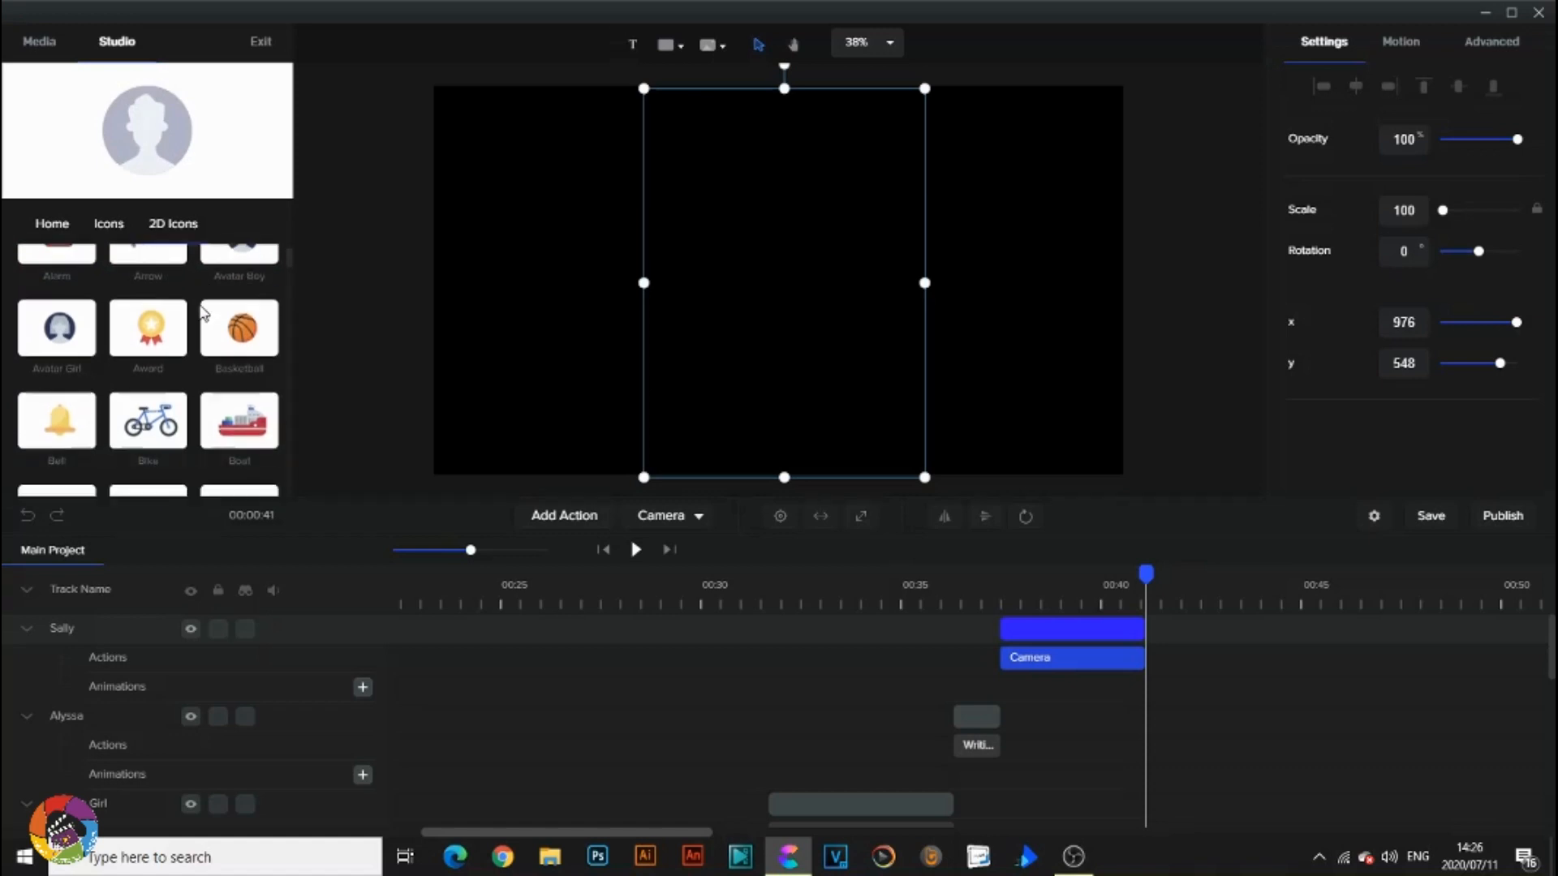
scroll(195, 318, "down", 1)
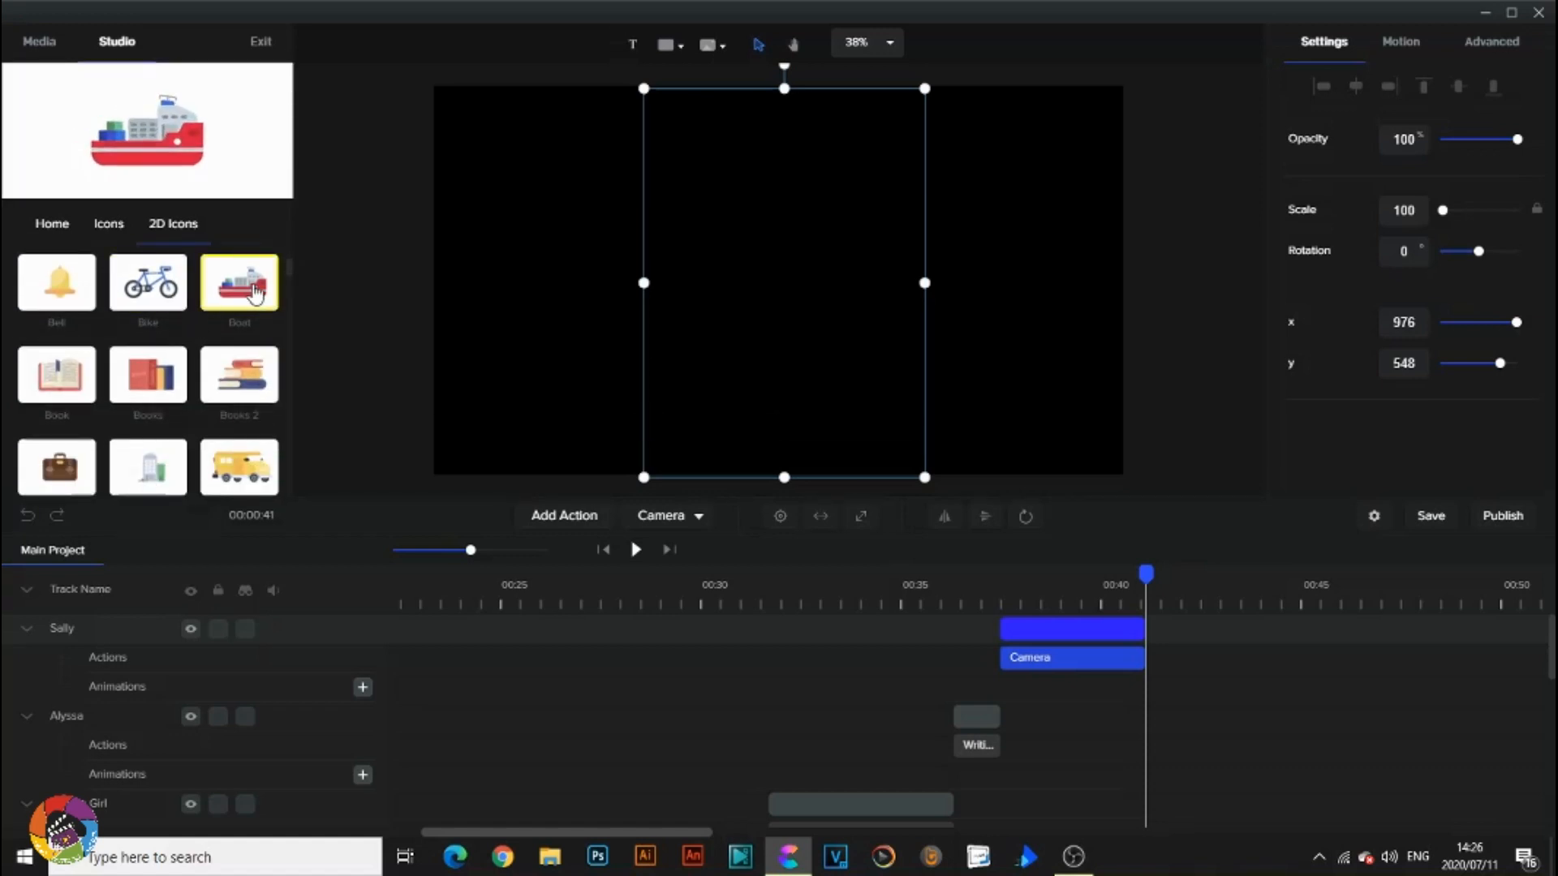
scroll(221, 398, "down", 3)
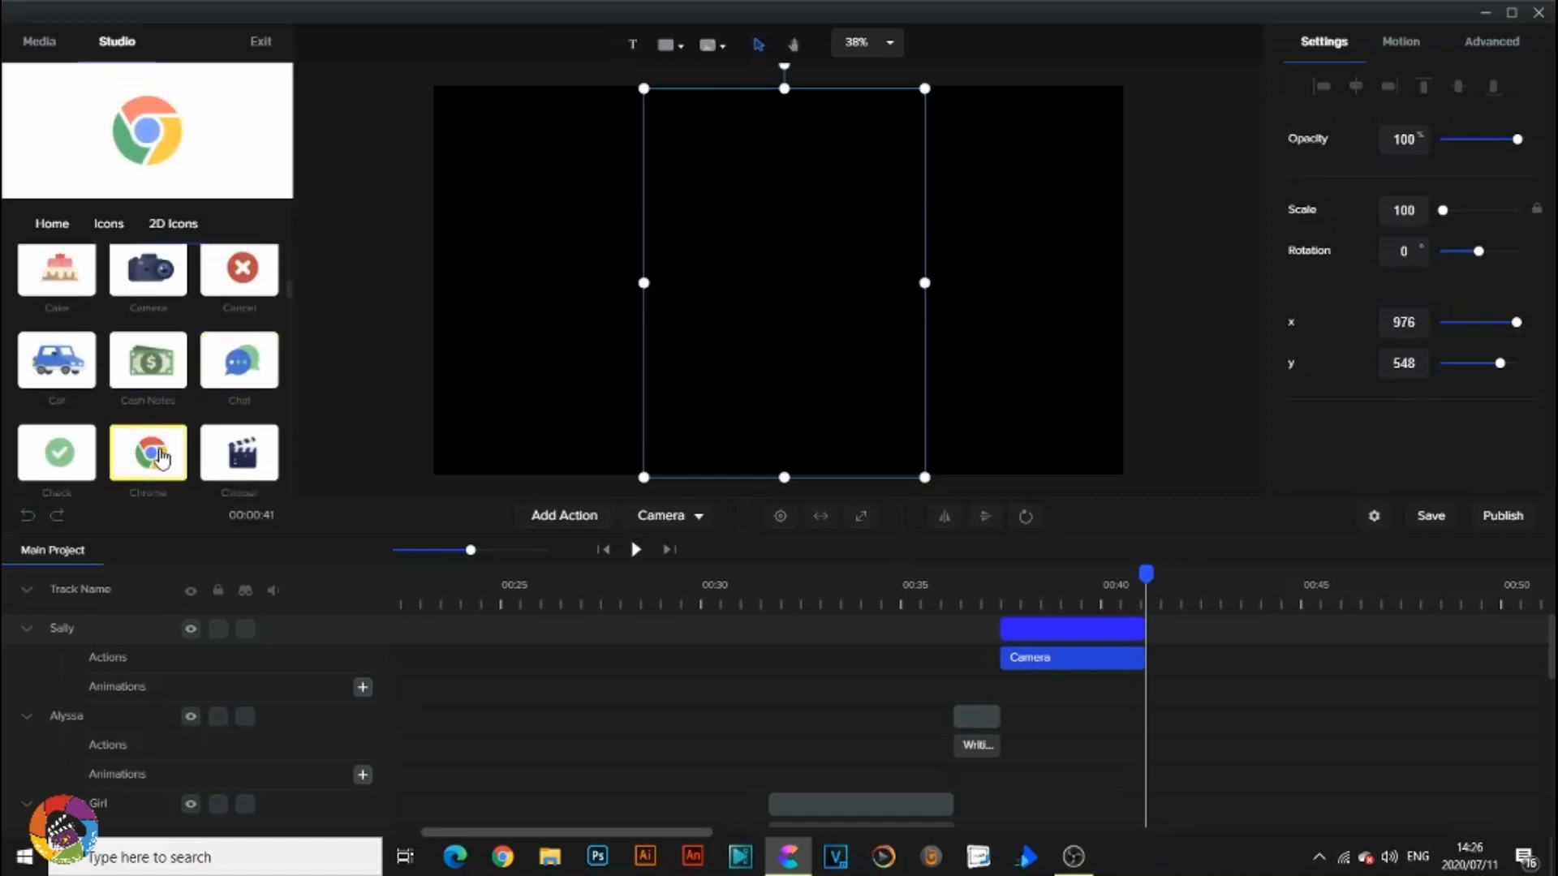
scroll(163, 459, "down", 5)
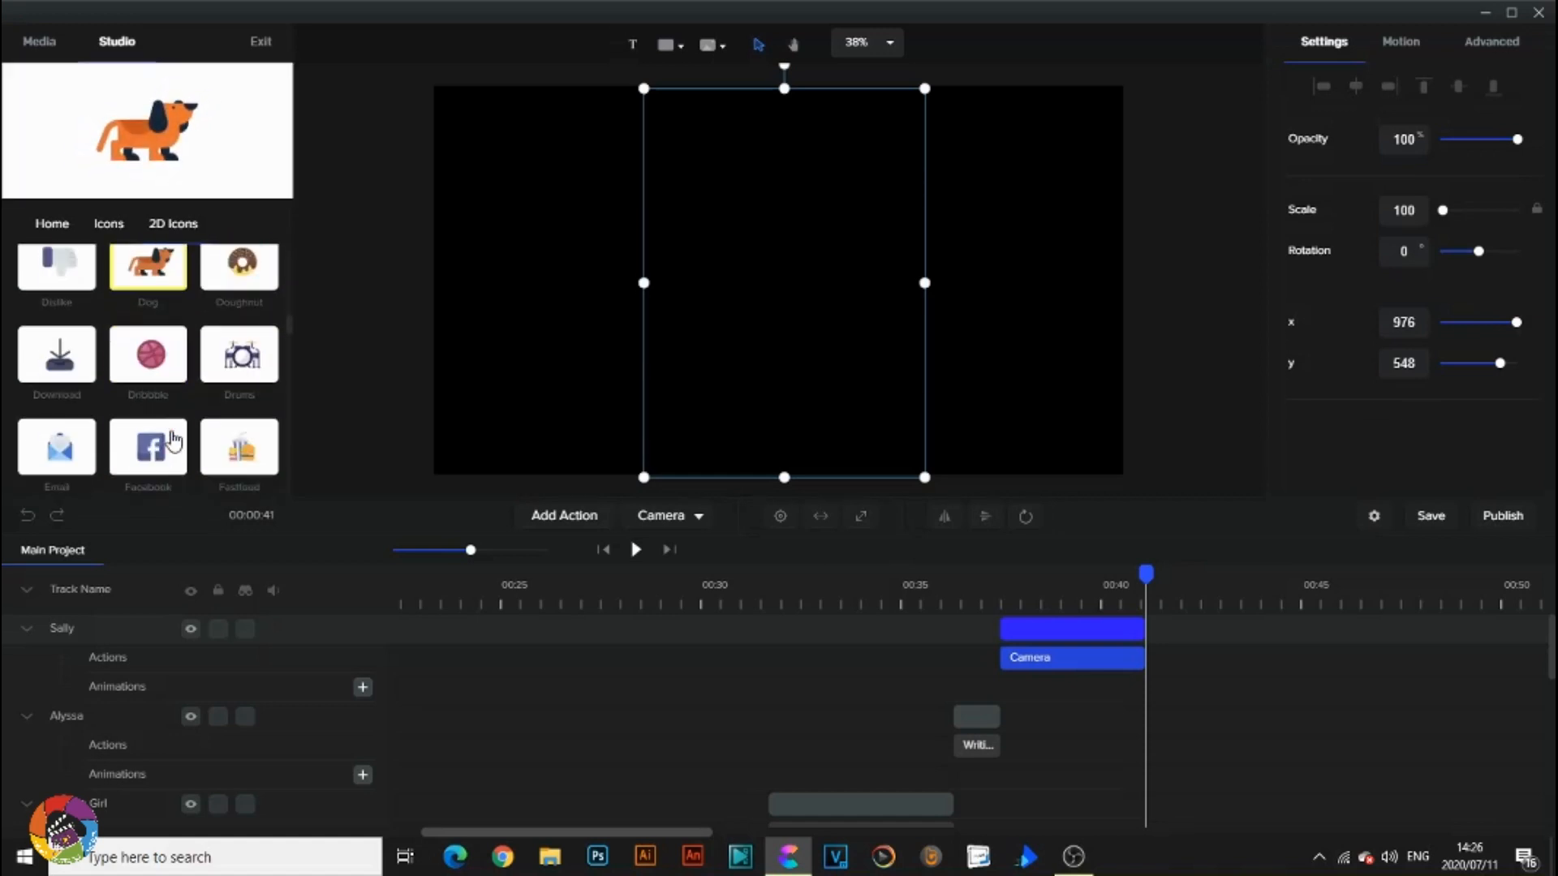
scroll(163, 349, "down", 2)
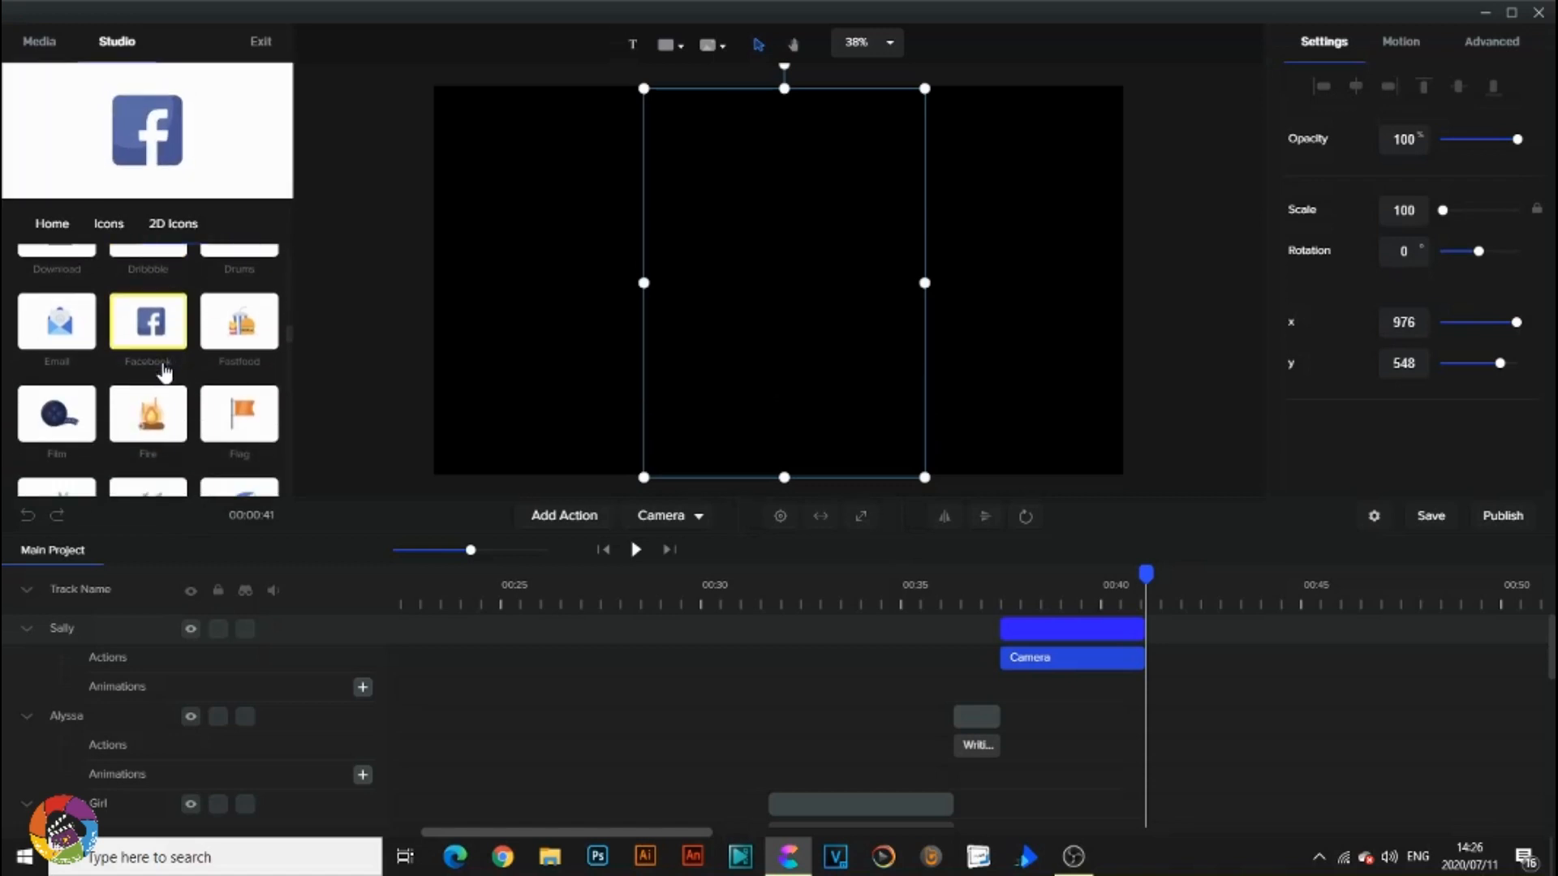
scroll(164, 373, "down", 5)
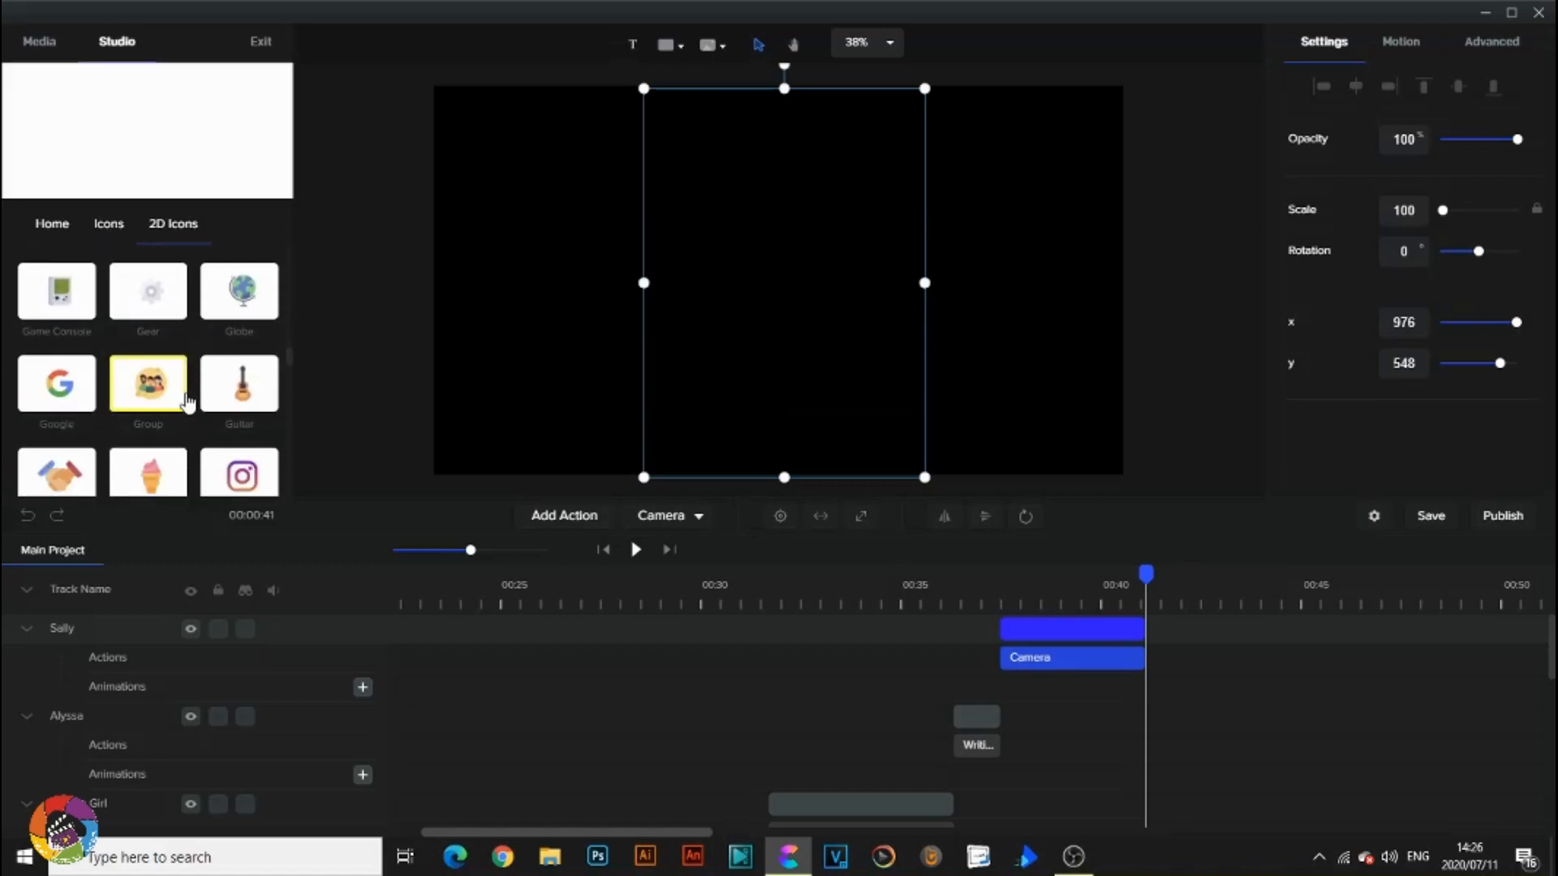
scroll(186, 402, "down", 6)
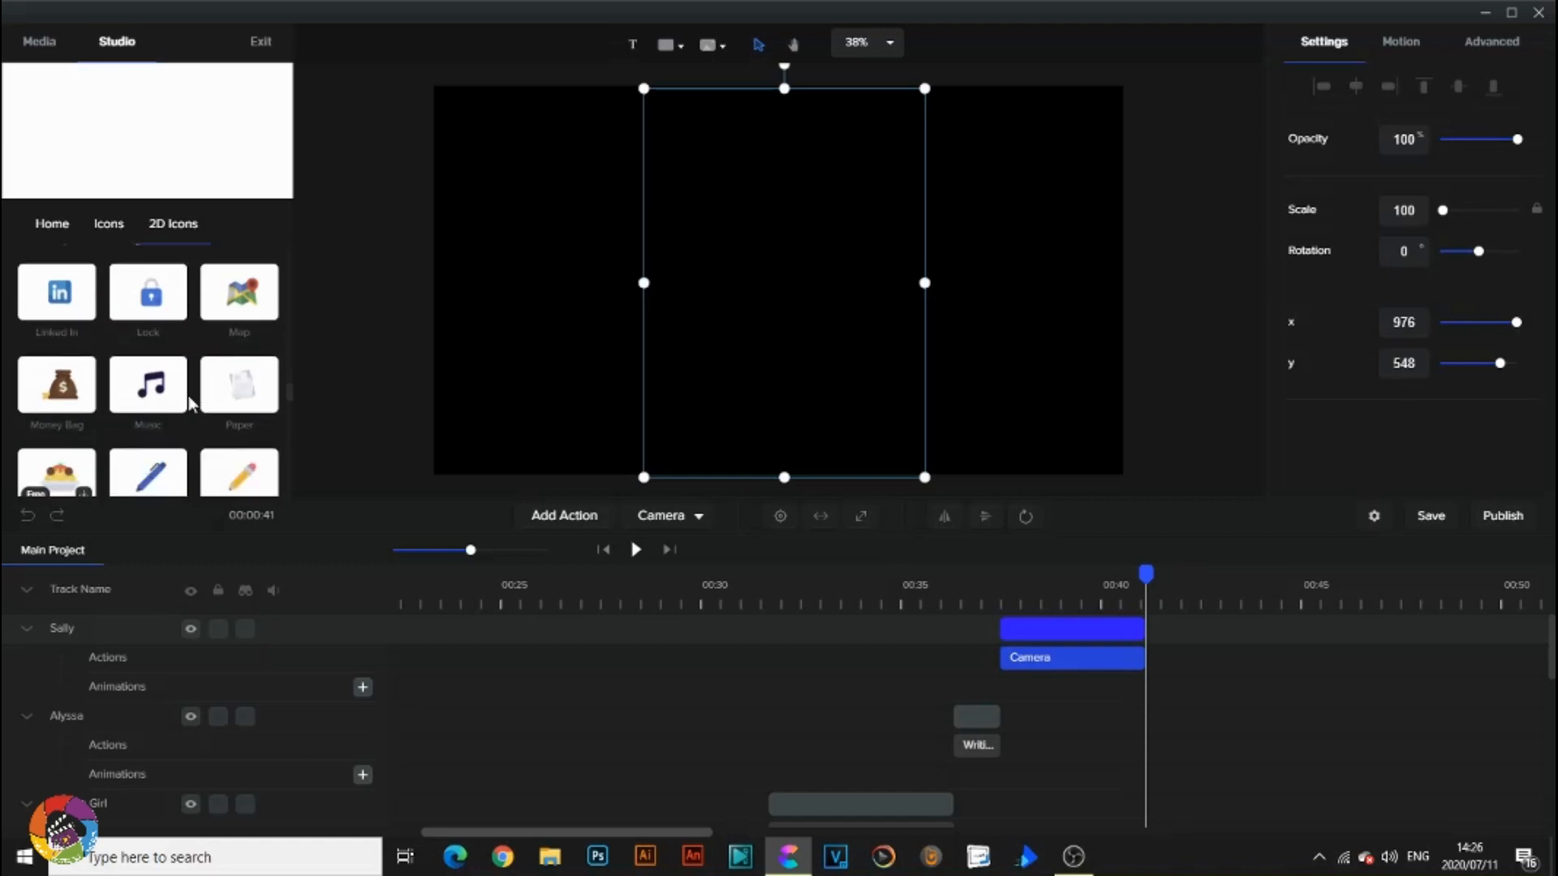
scroll(192, 401, "down", 5)
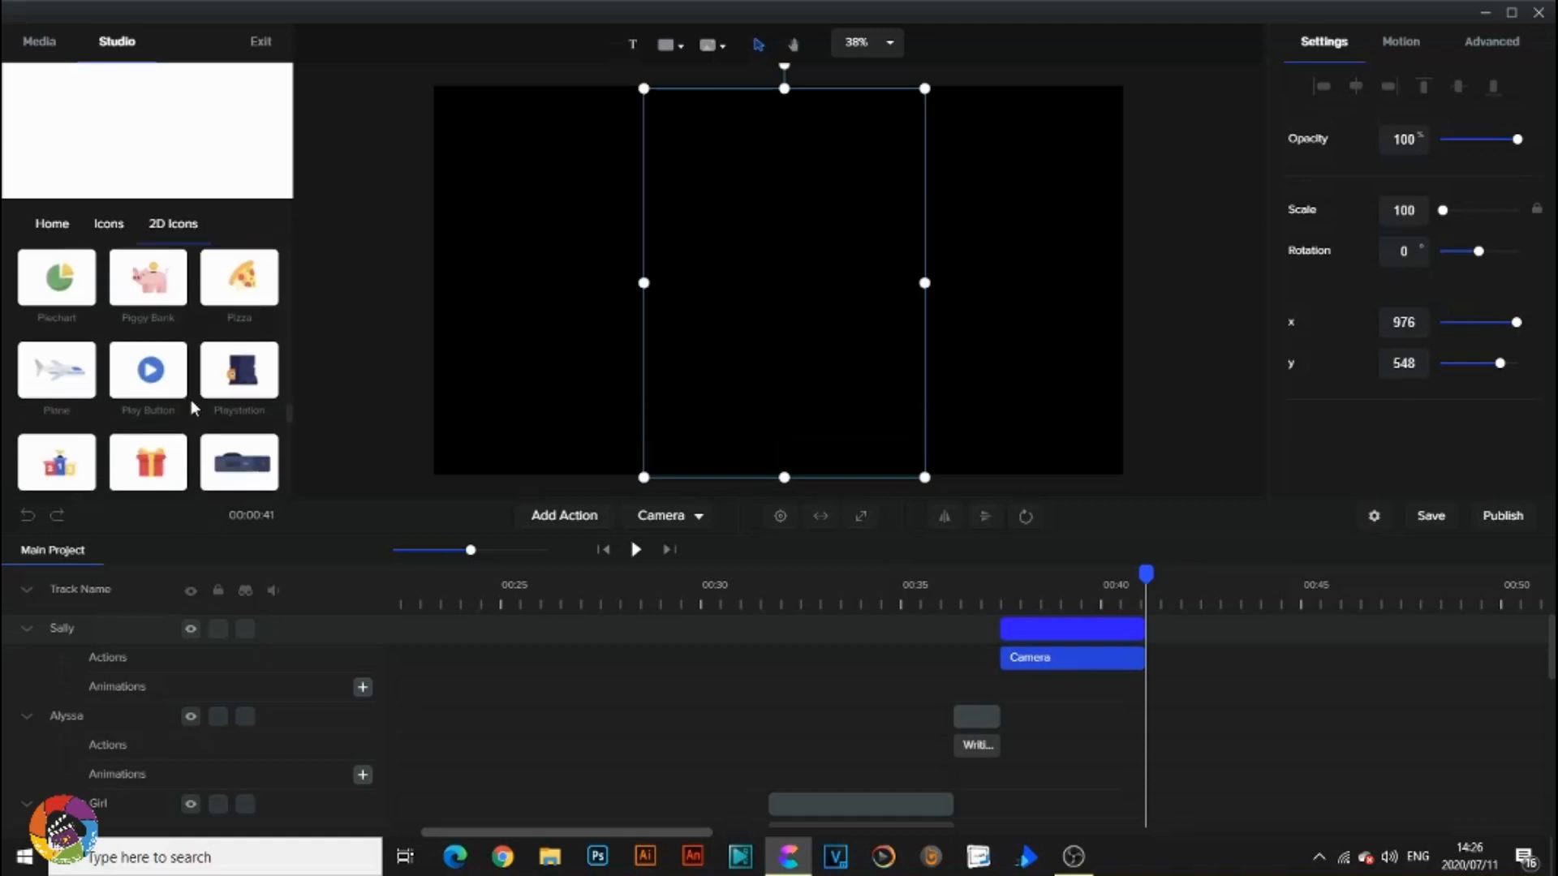
mouse_move(174, 389)
scroll(192, 393, "down", 7)
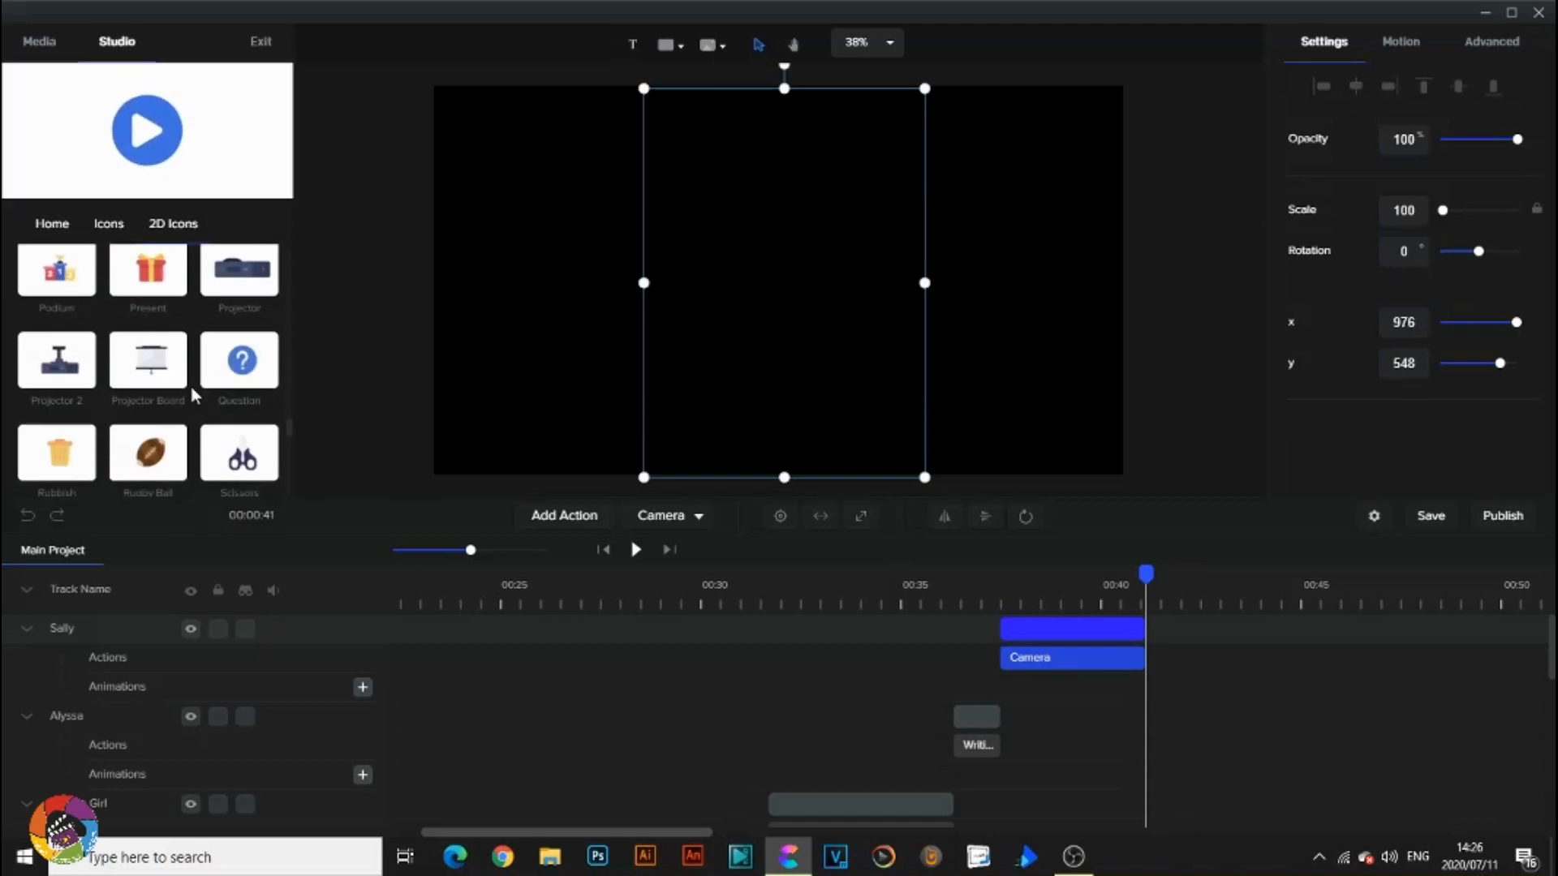
scroll(194, 392, "down", 2)
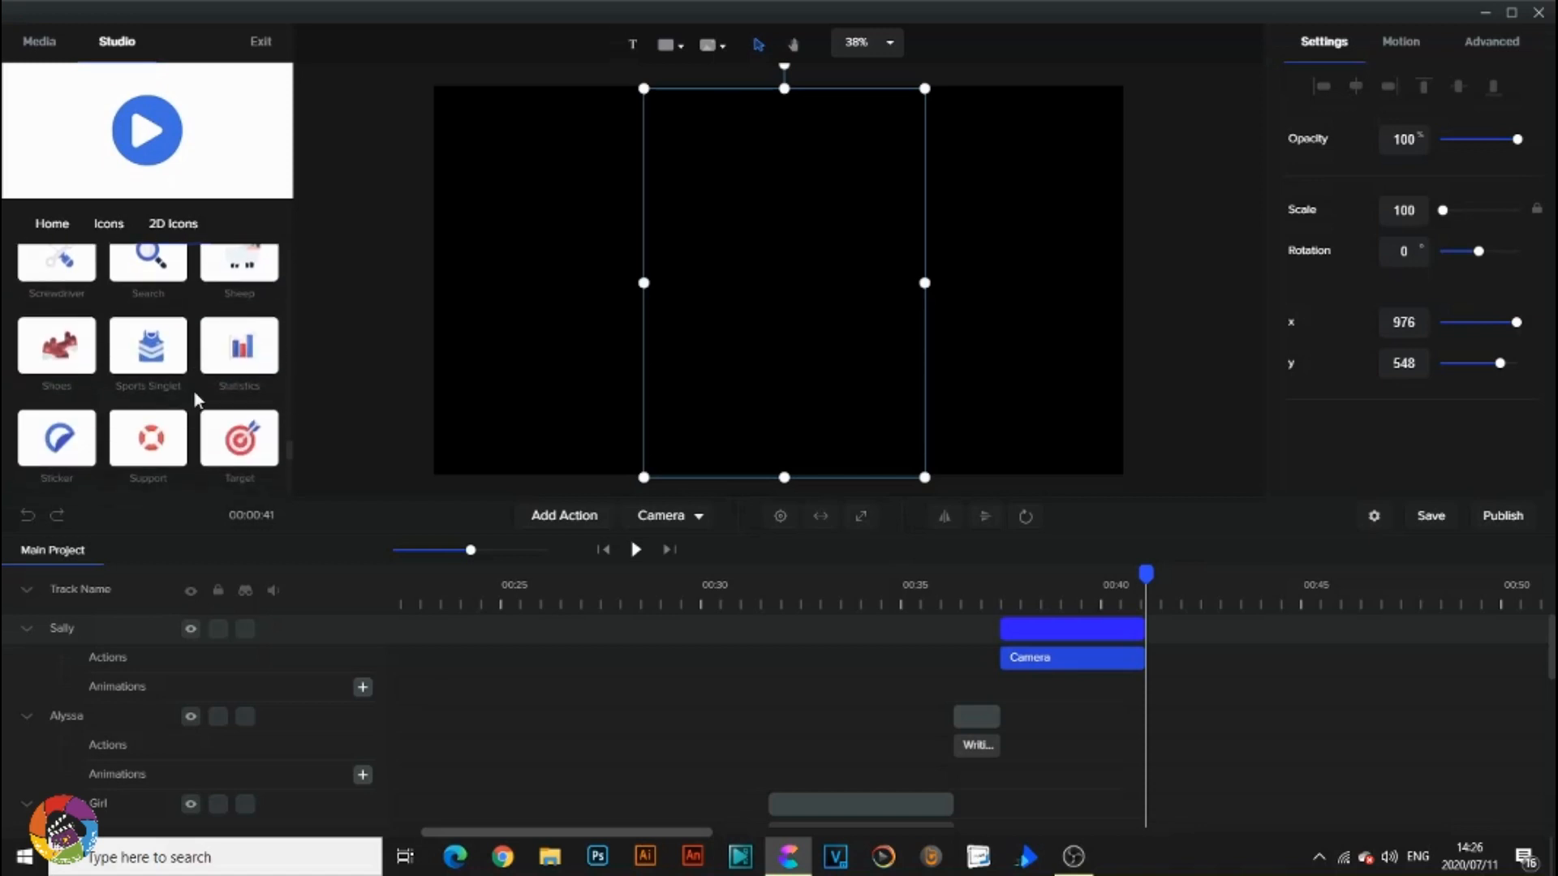
mouse_move(236, 371)
scroll(226, 380, "down", 8)
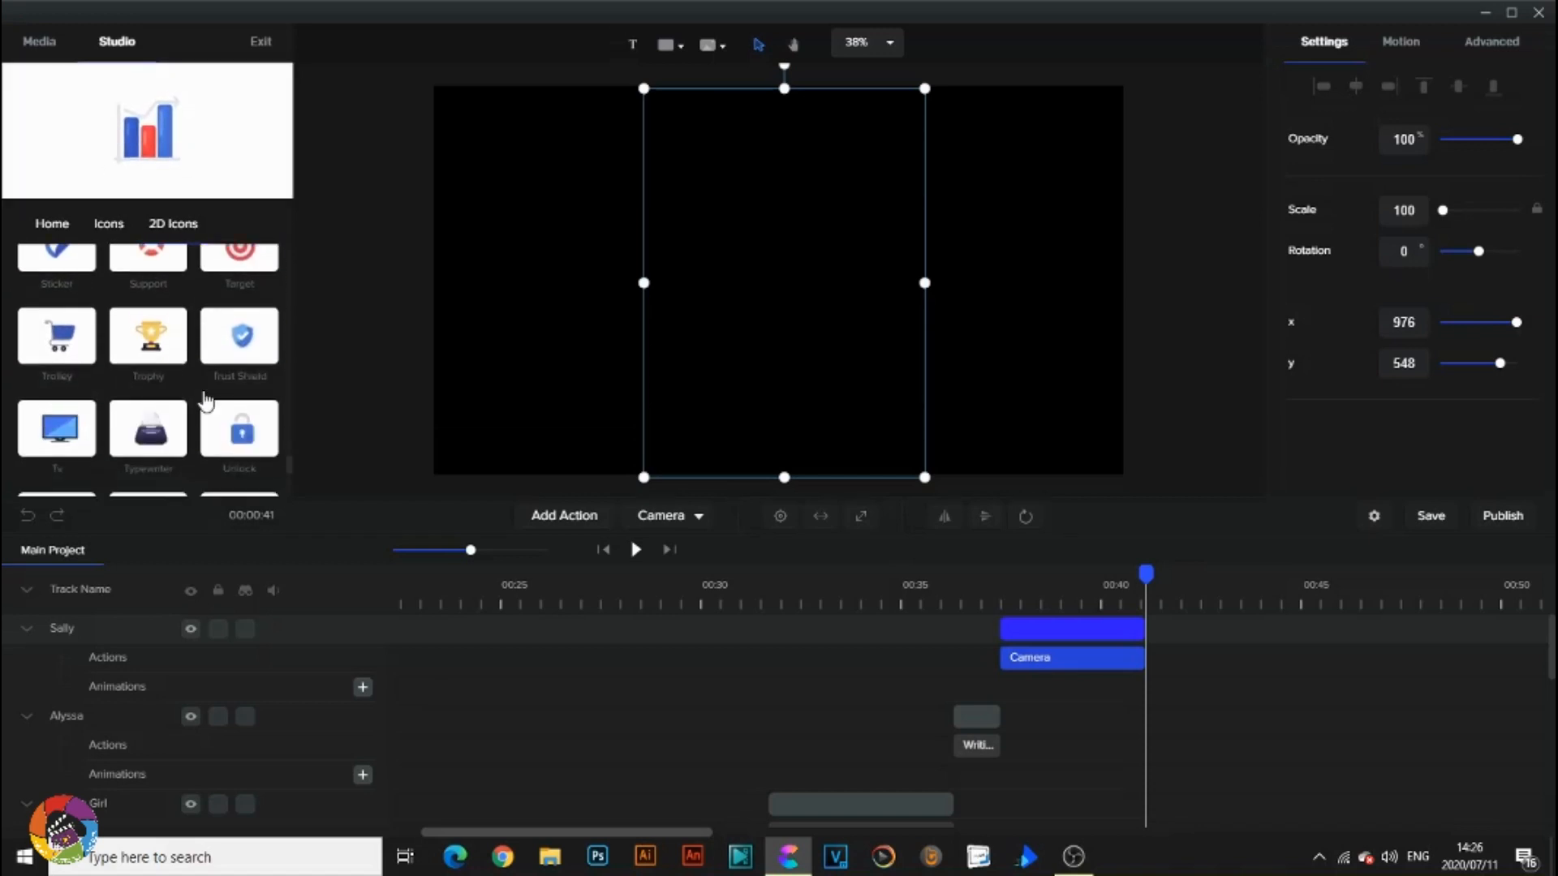
scroll(205, 396, "down", 2)
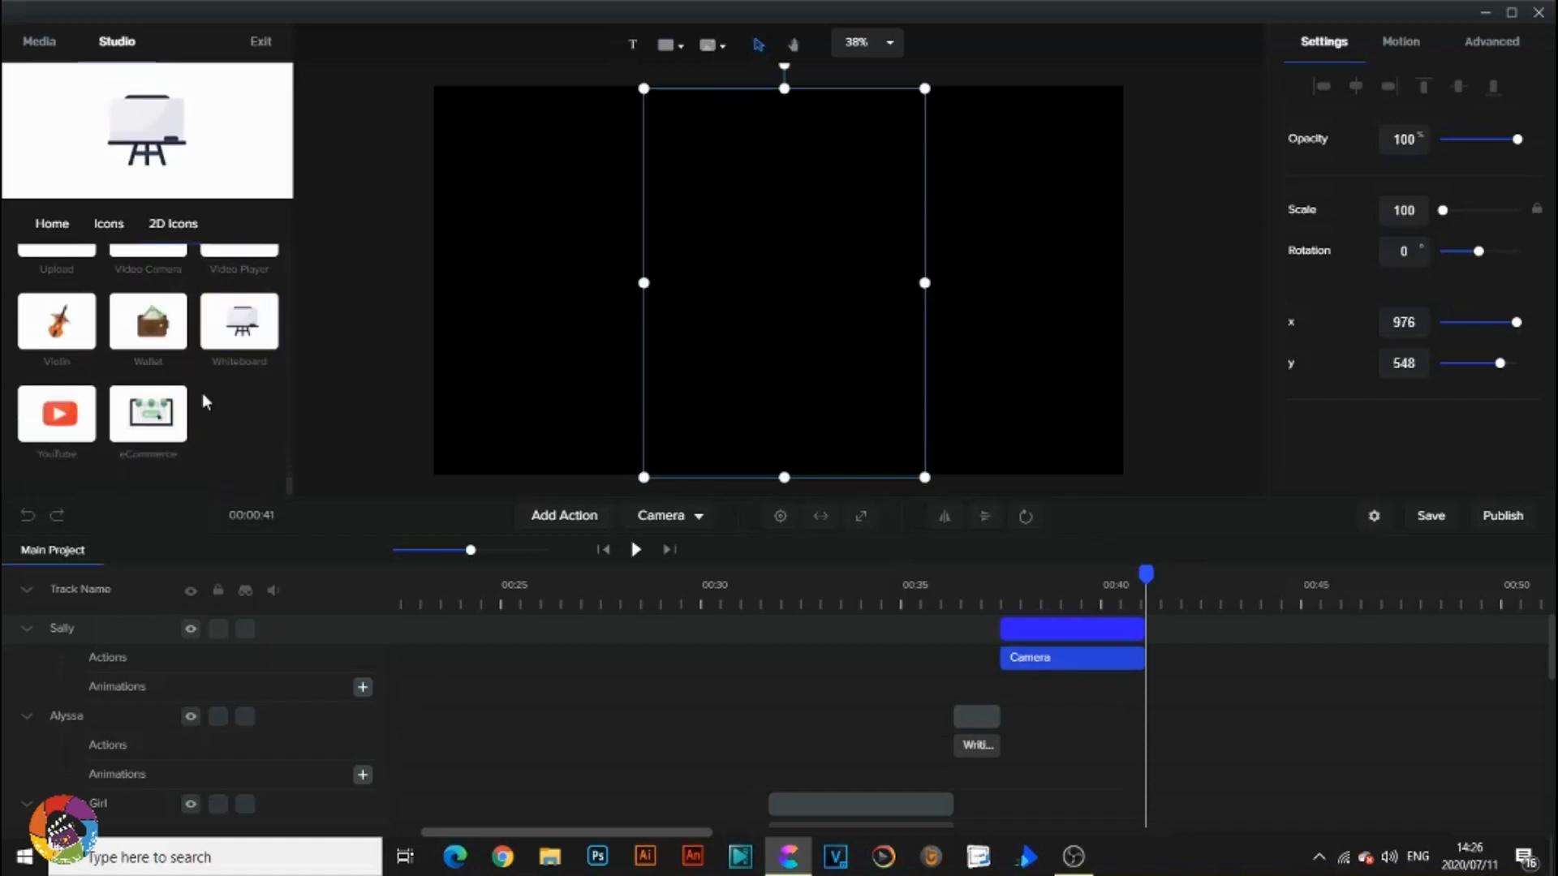
scroll(205, 396, "up", 1)
scroll(205, 396, "up", 15)
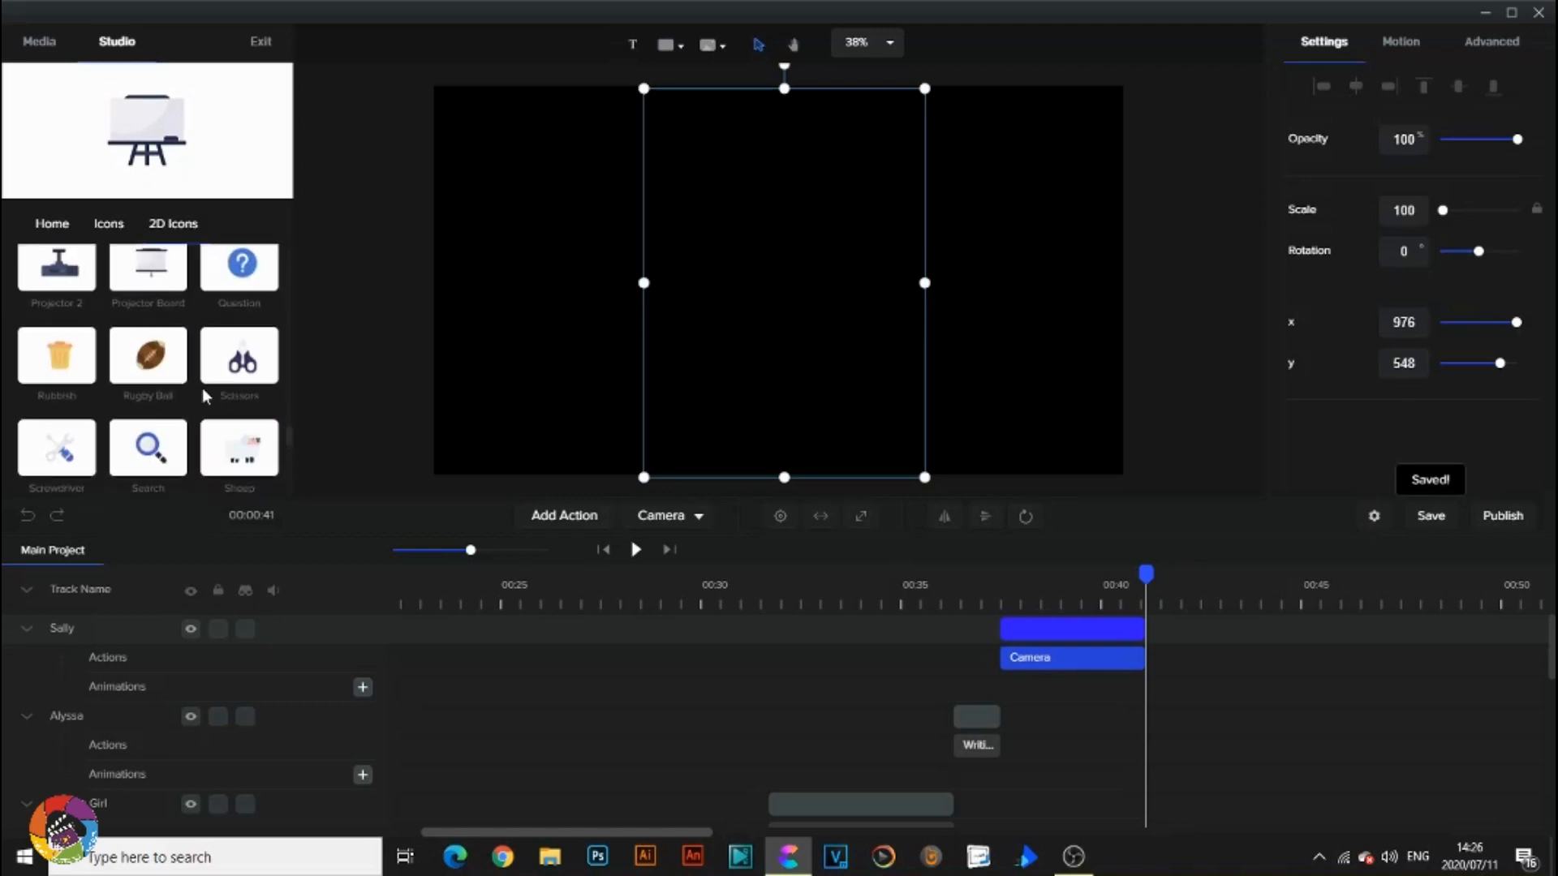
scroll(203, 357, "up", 10)
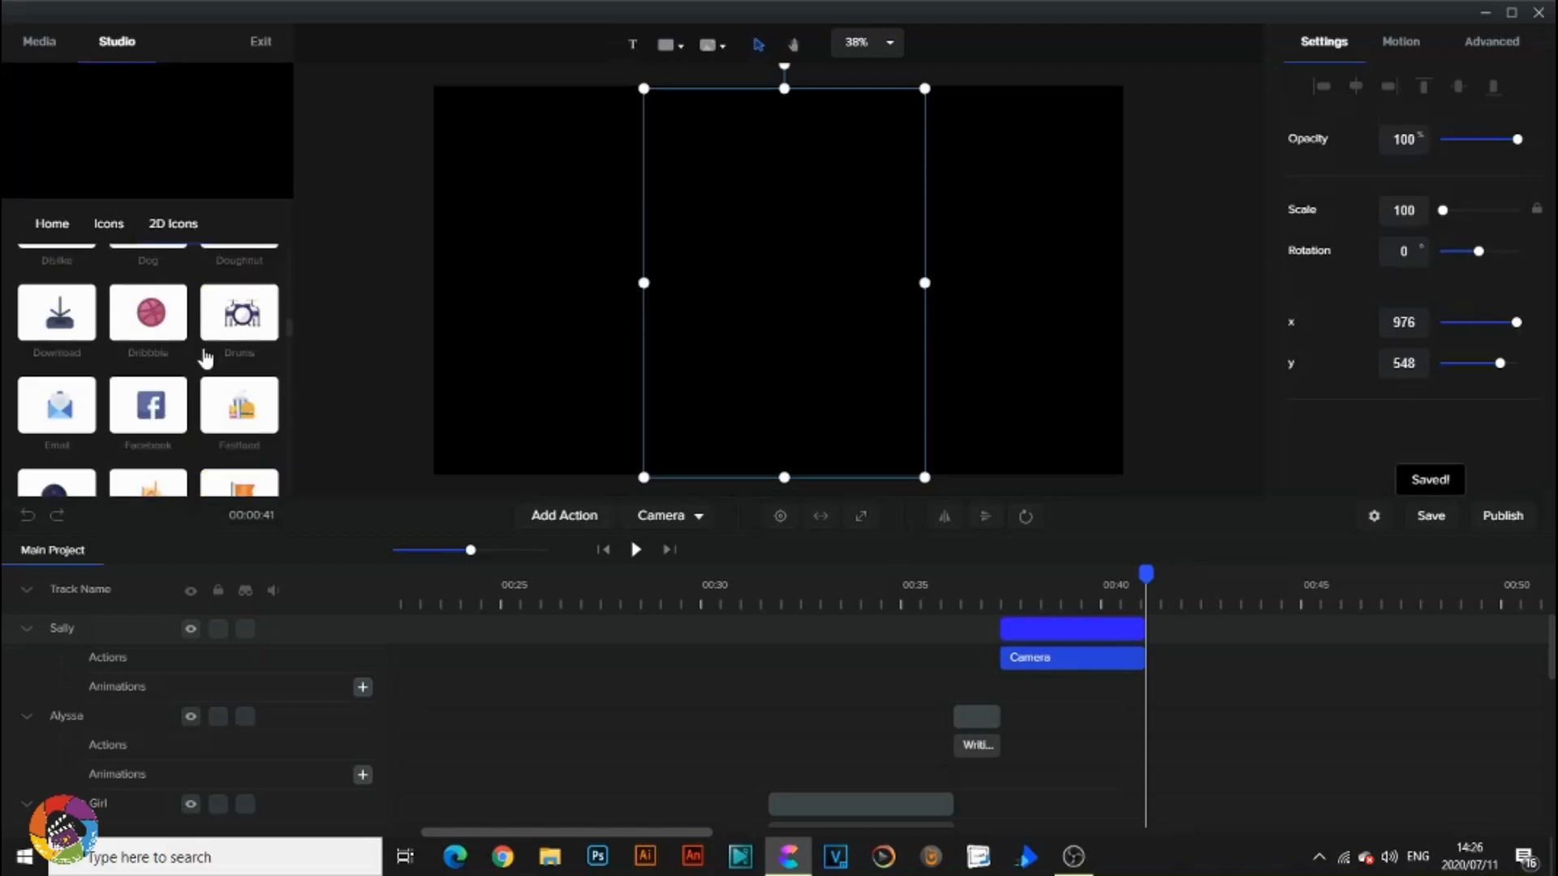
Look through the 3D icon set, previewing several icons, and return to the asset library's main categories.
left_click(106, 223)
left_click(162, 301)
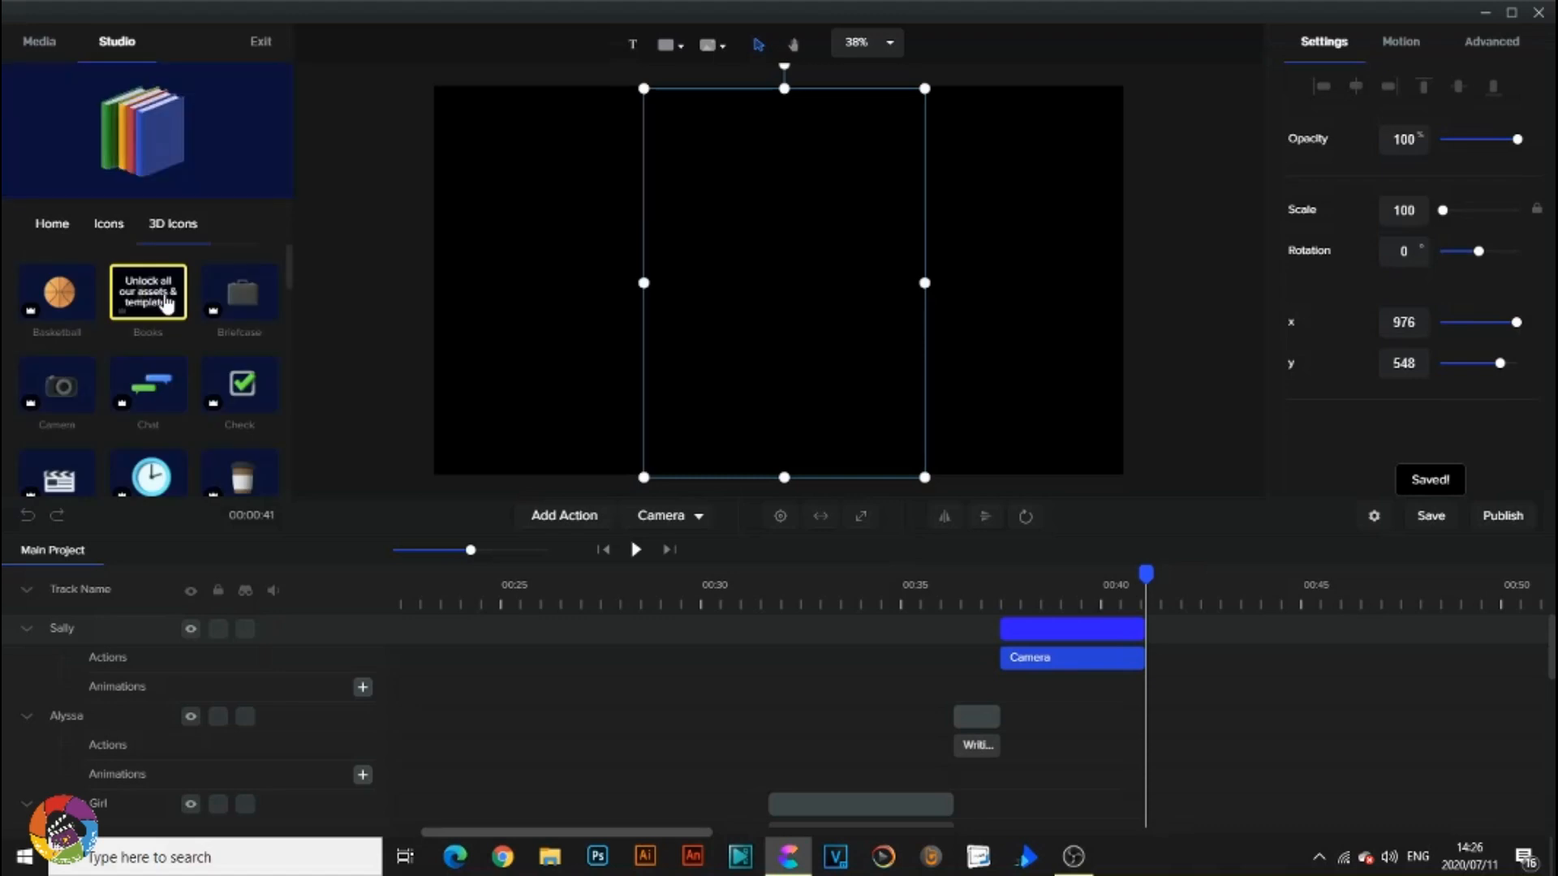
scroll(192, 326, "down", 2)
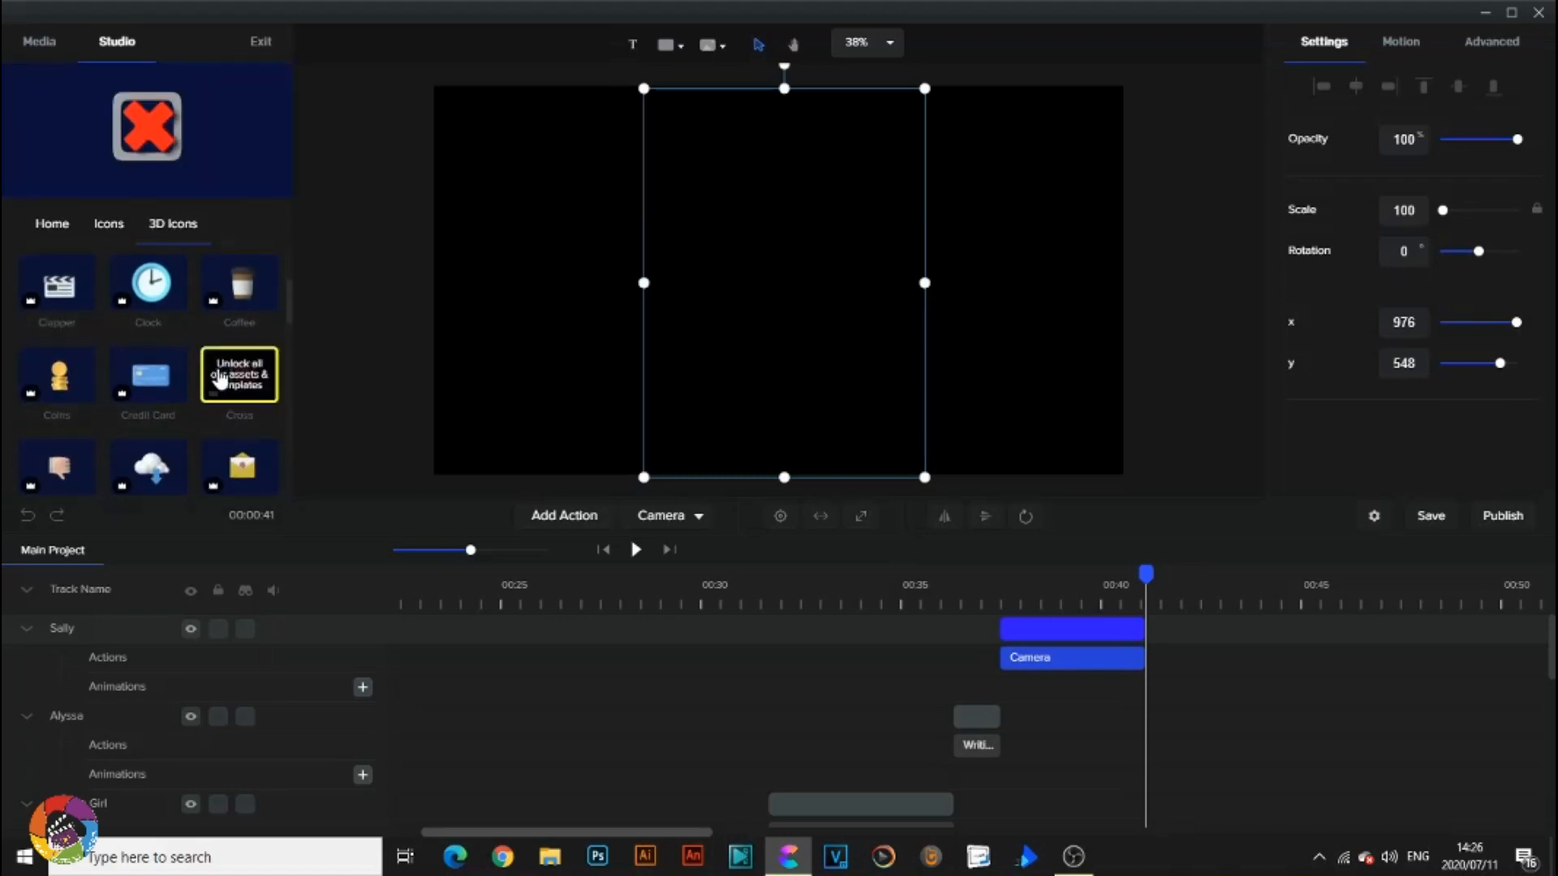
scroll(231, 406, "down", 1)
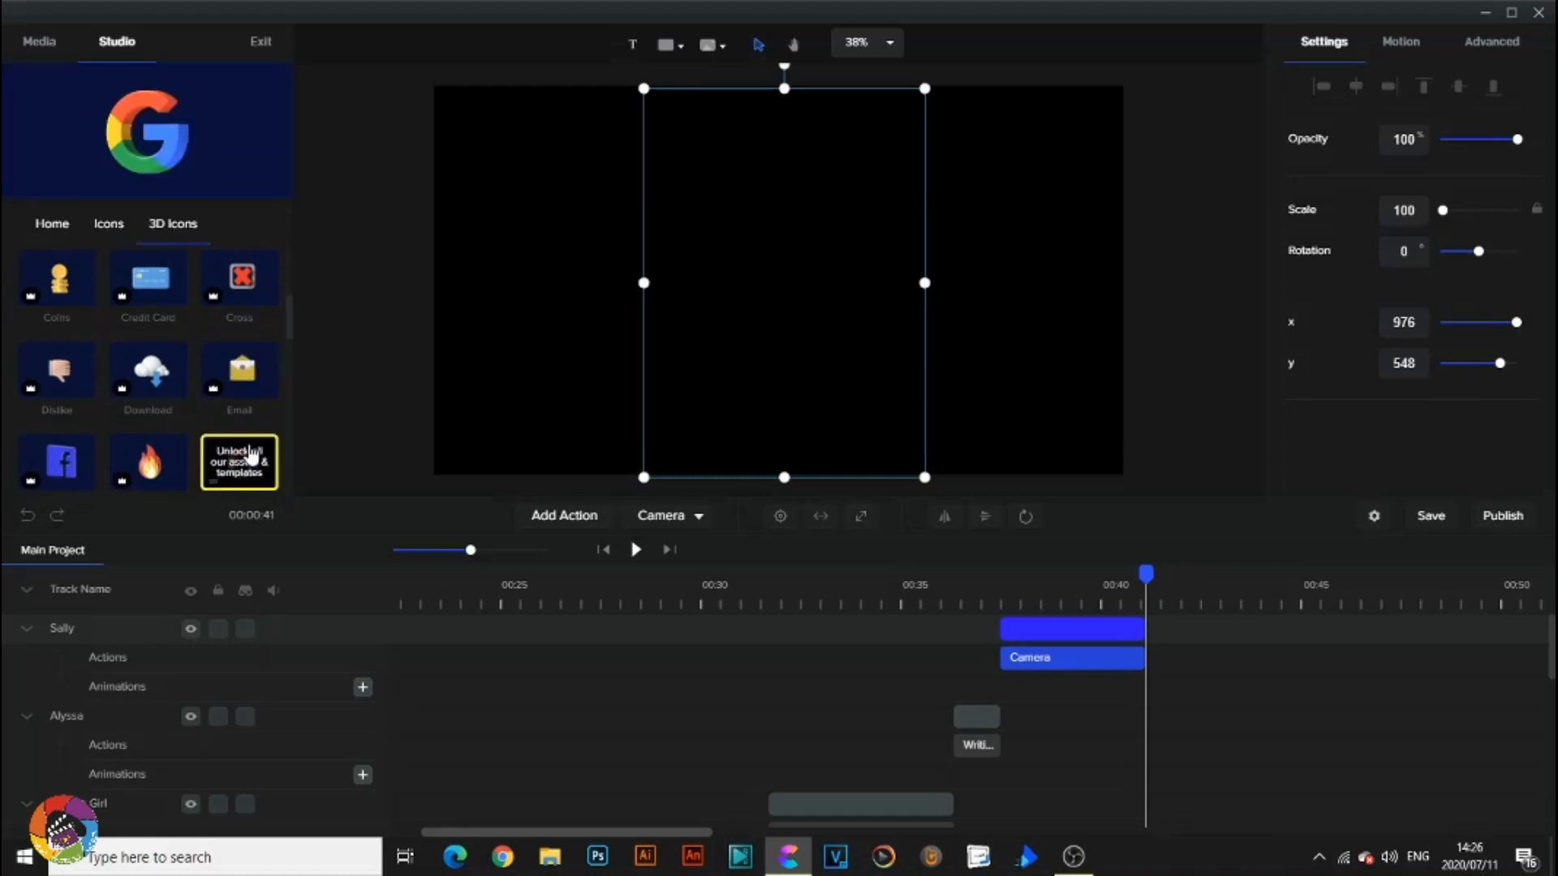
scroll(193, 443, "down", 2)
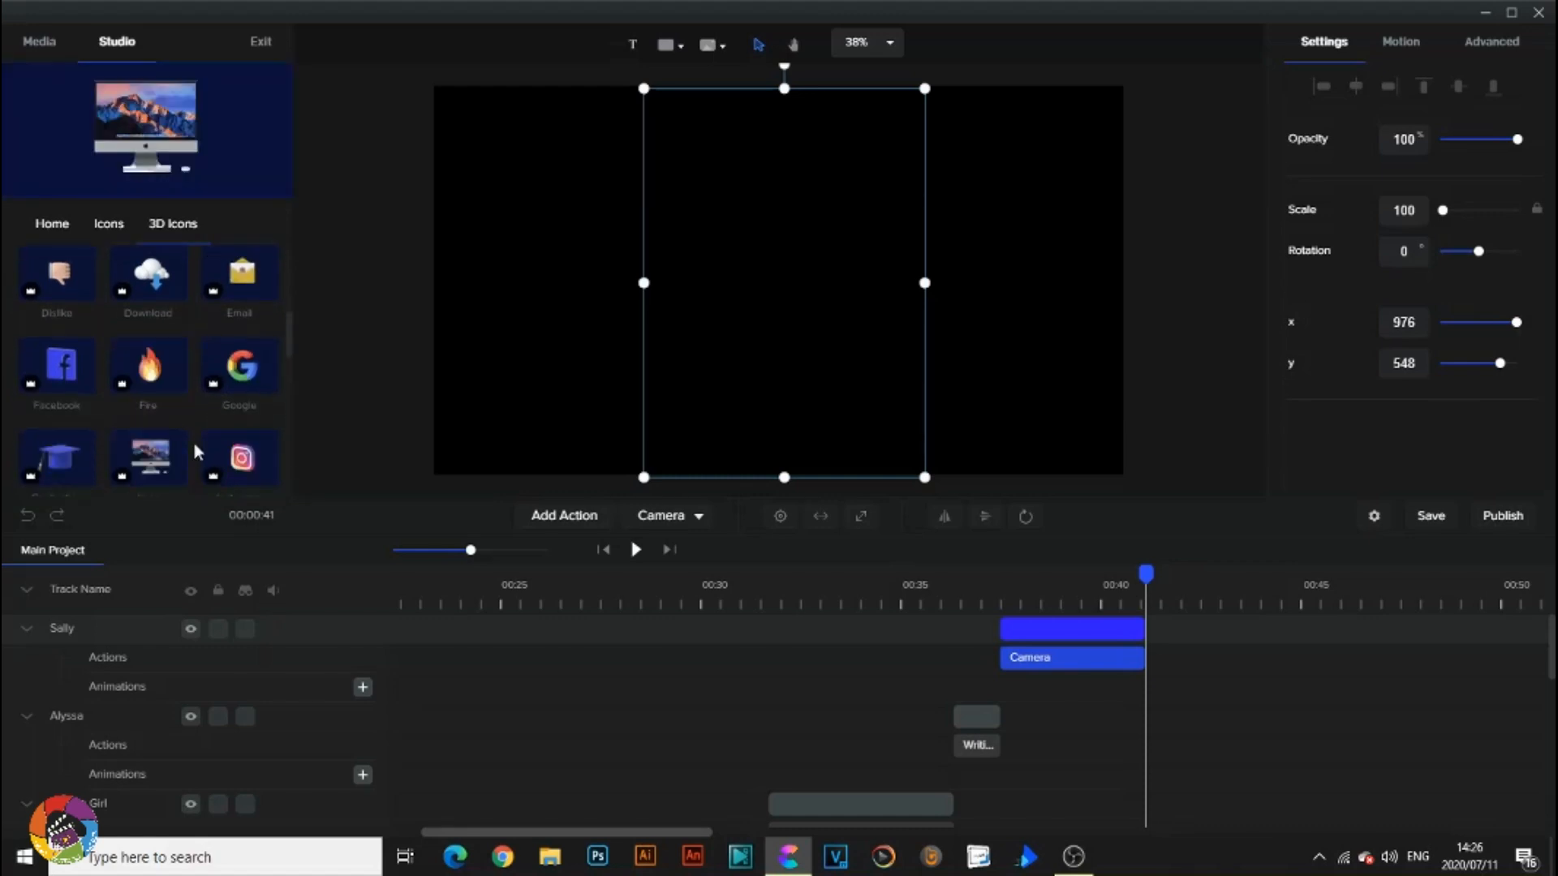
scroll(192, 437, "down", 1)
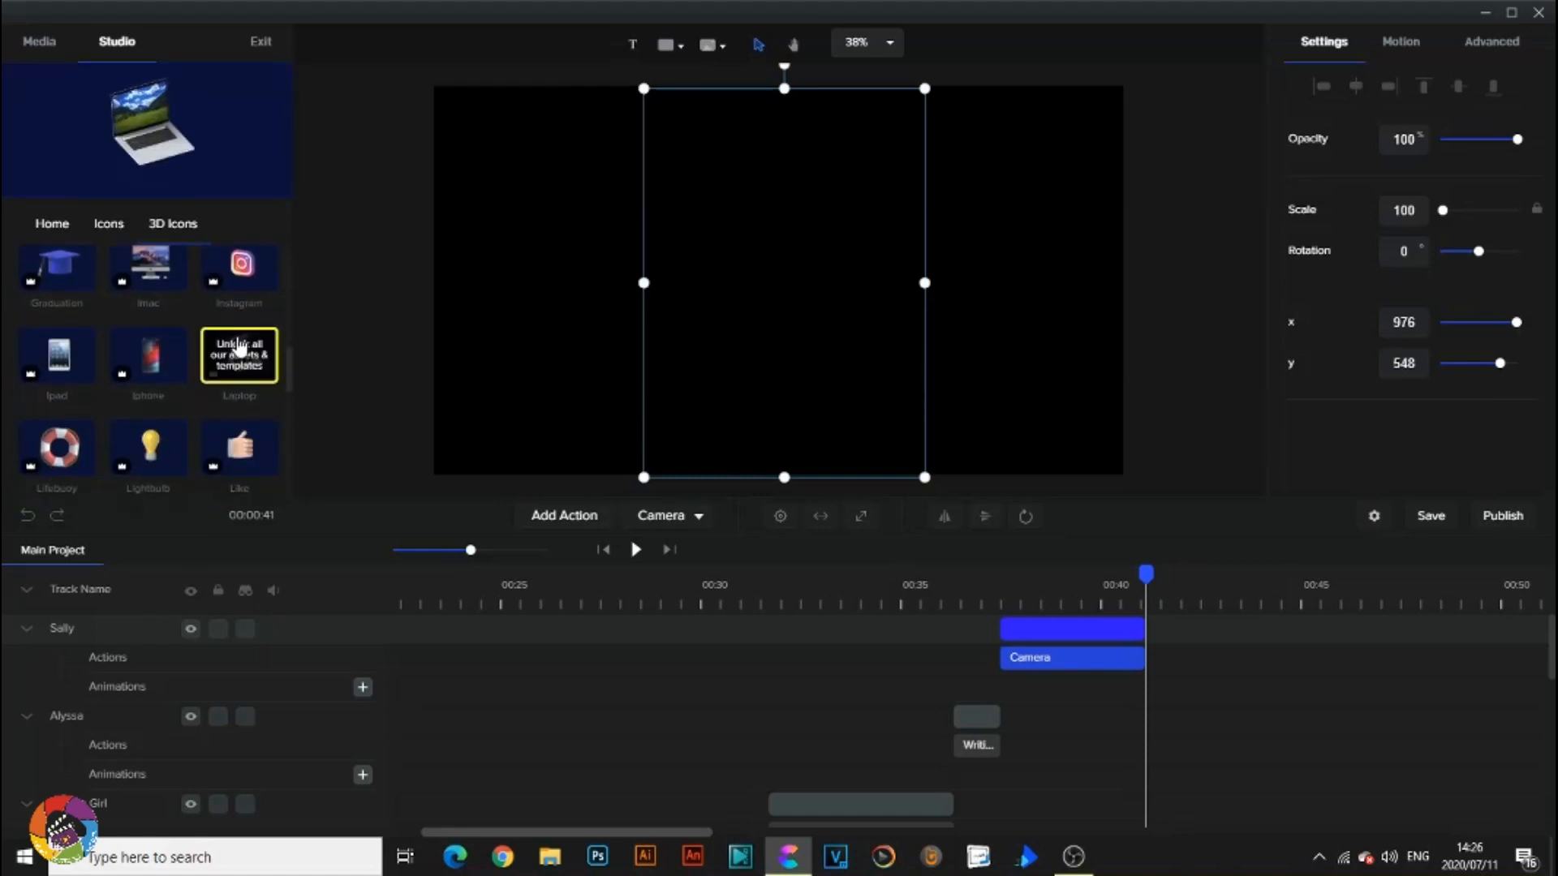
scroll(202, 402, "down", 2)
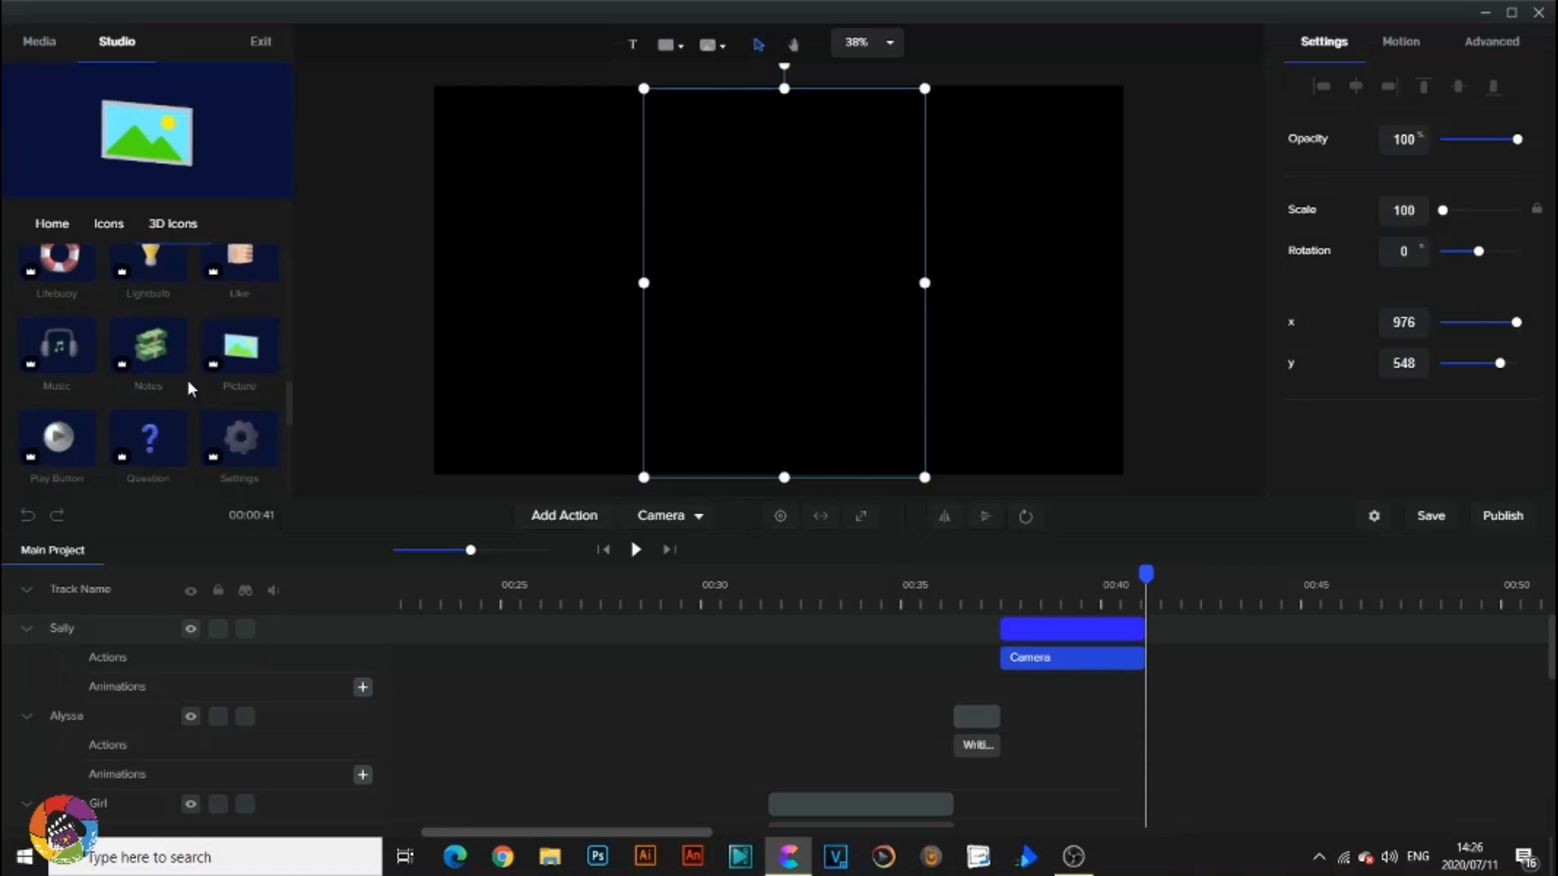
scroll(187, 382, "down", 3)
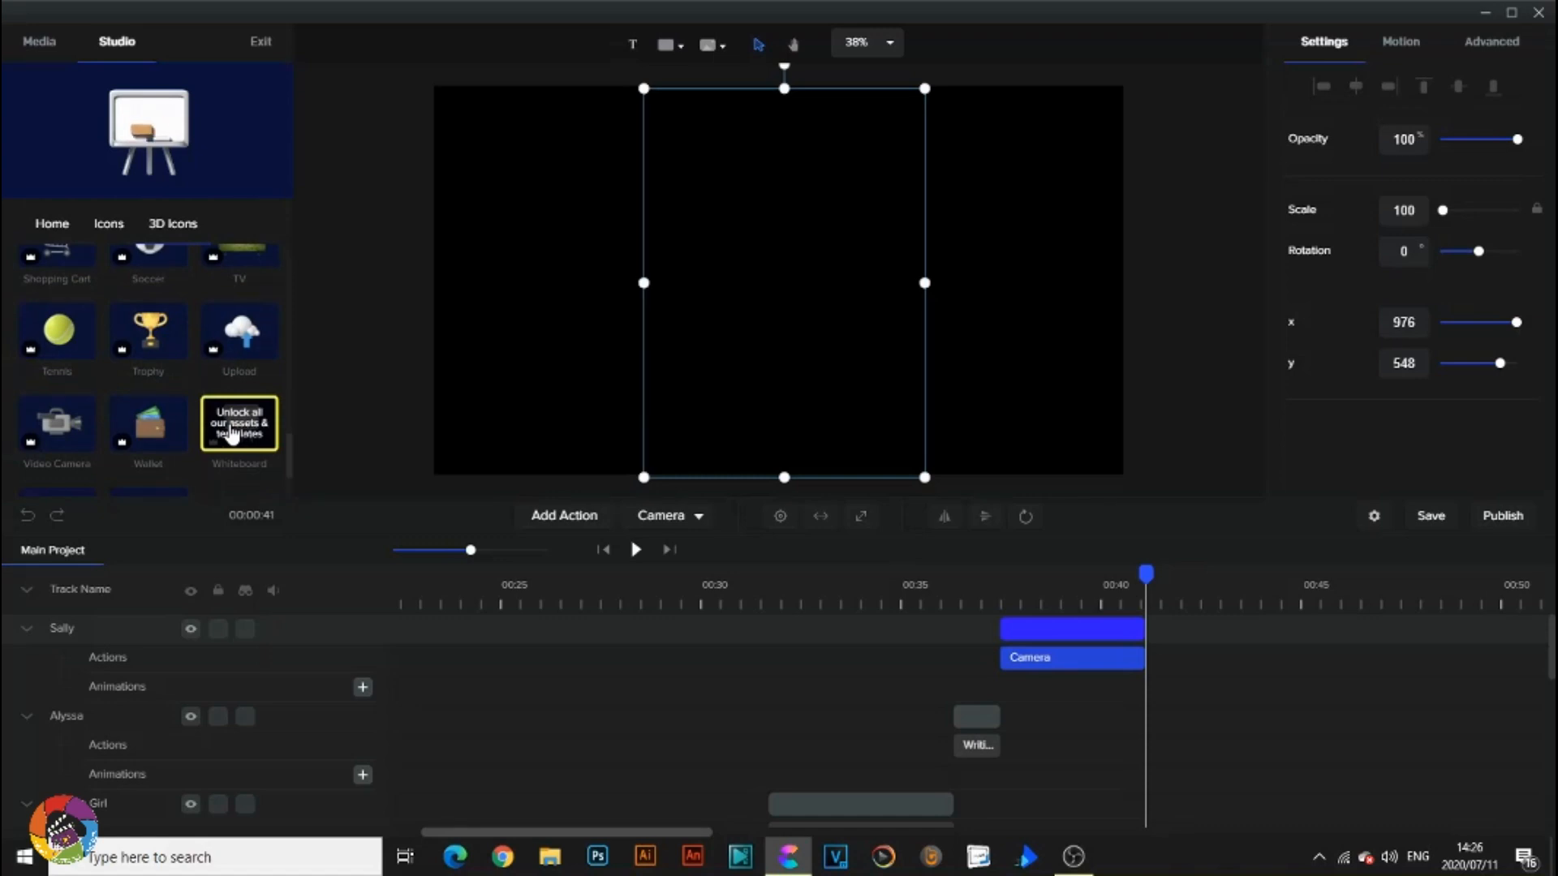
scroll(198, 432, "down", 1)
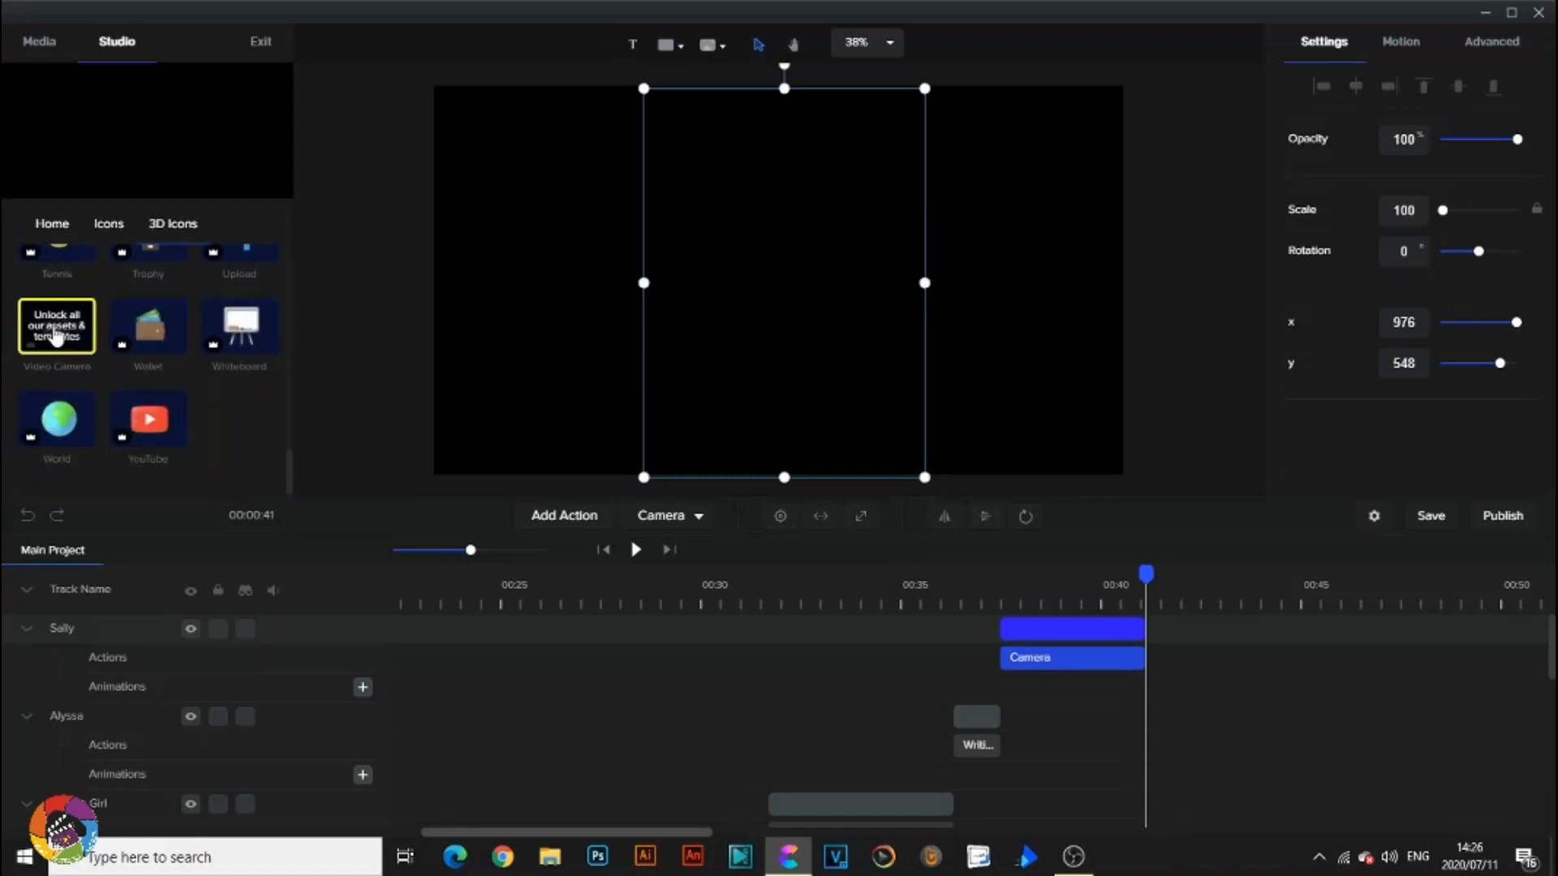
scroll(55, 337, "up", 5)
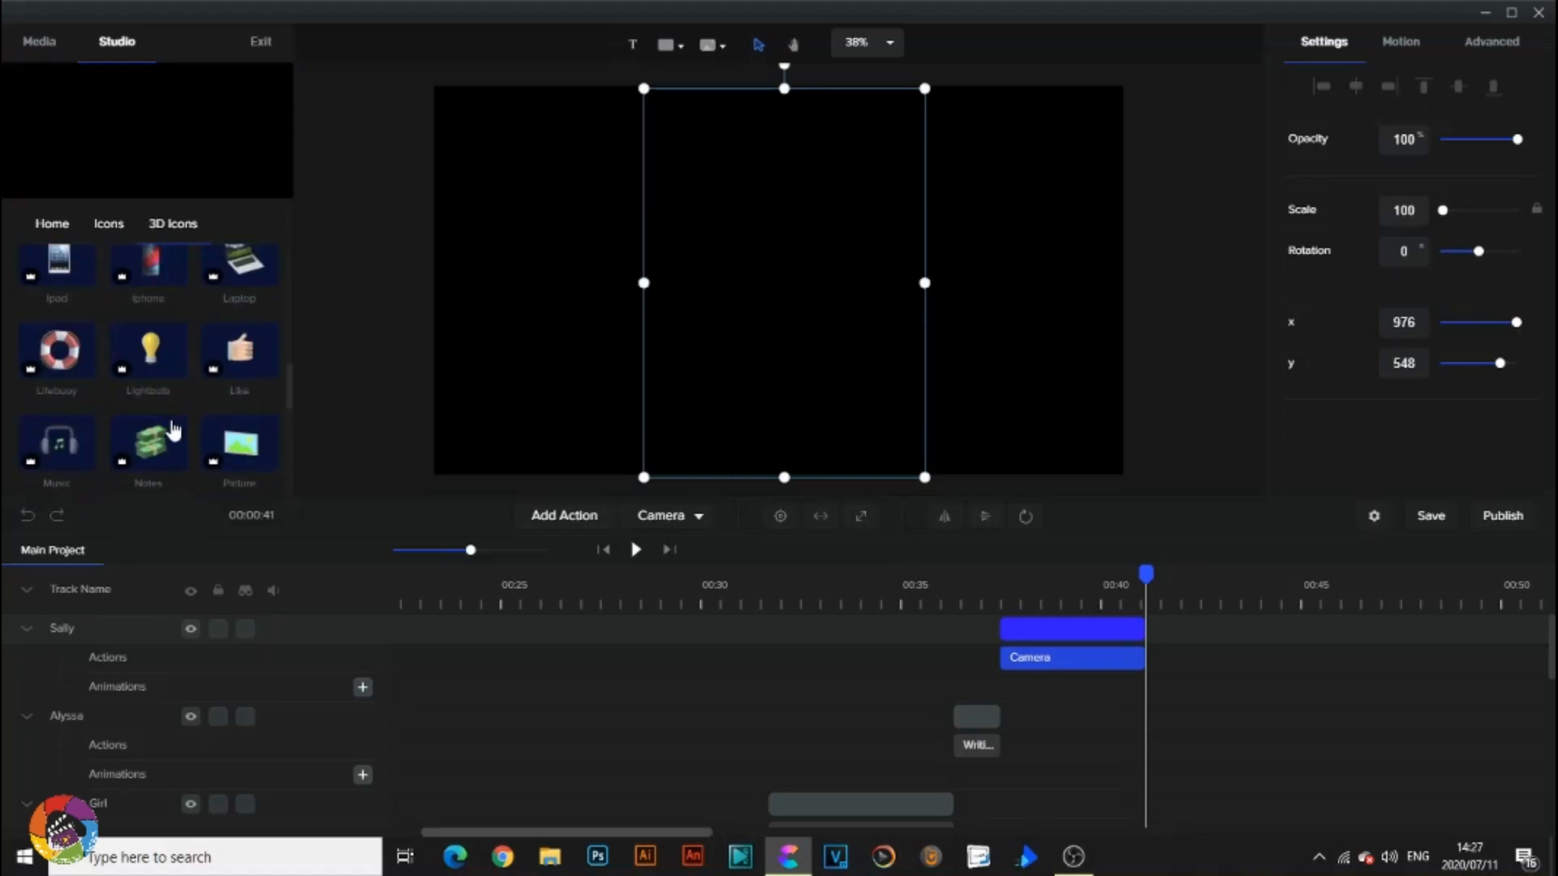
scroll(193, 393, "up", 5)
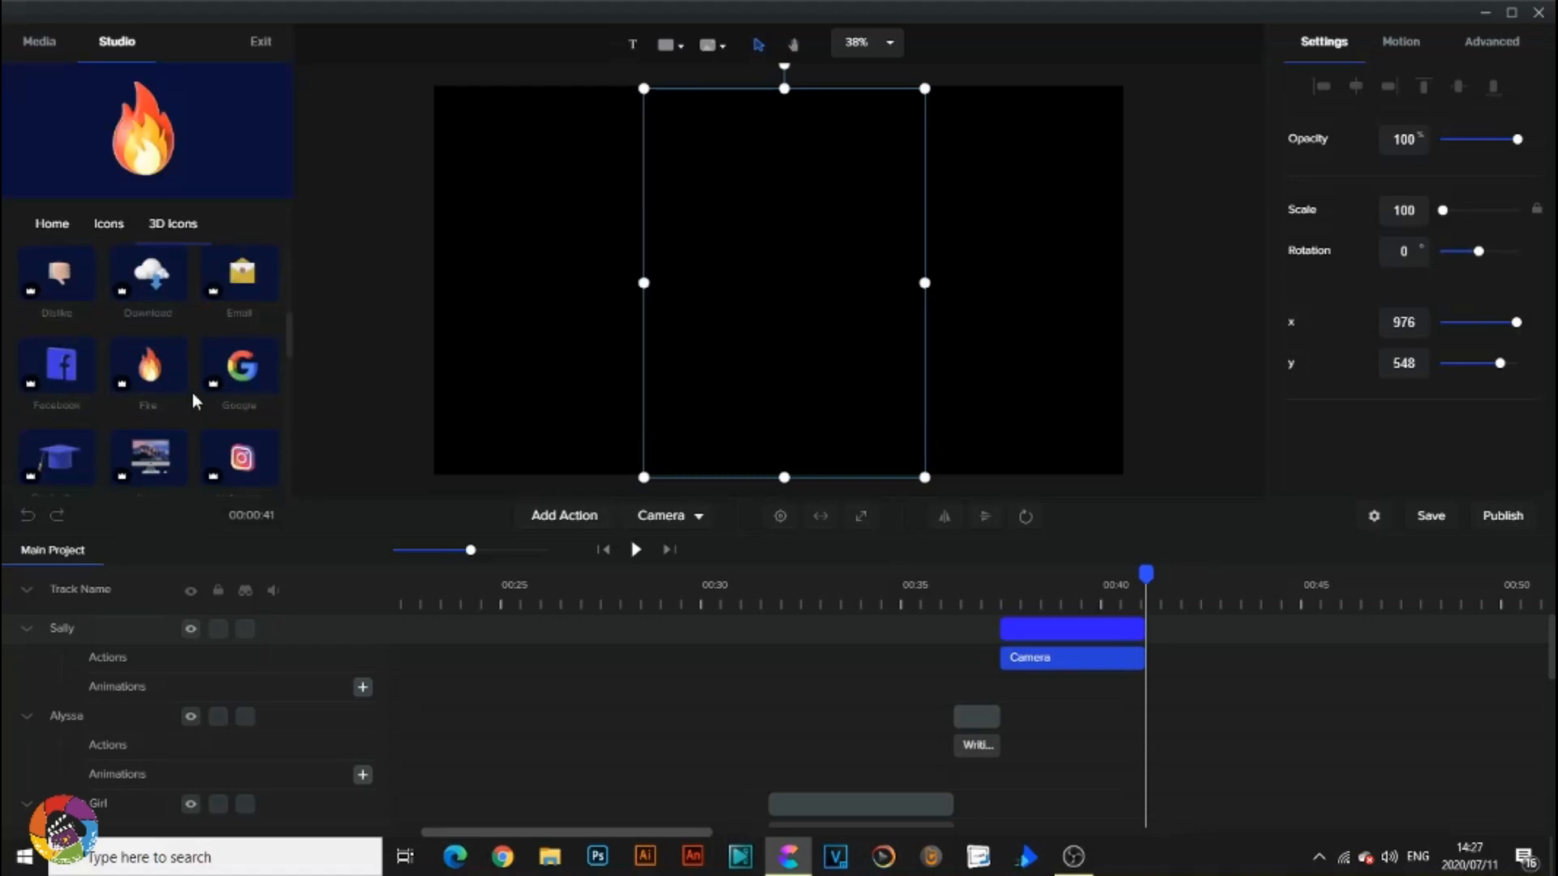
scroll(192, 392, "up", 3)
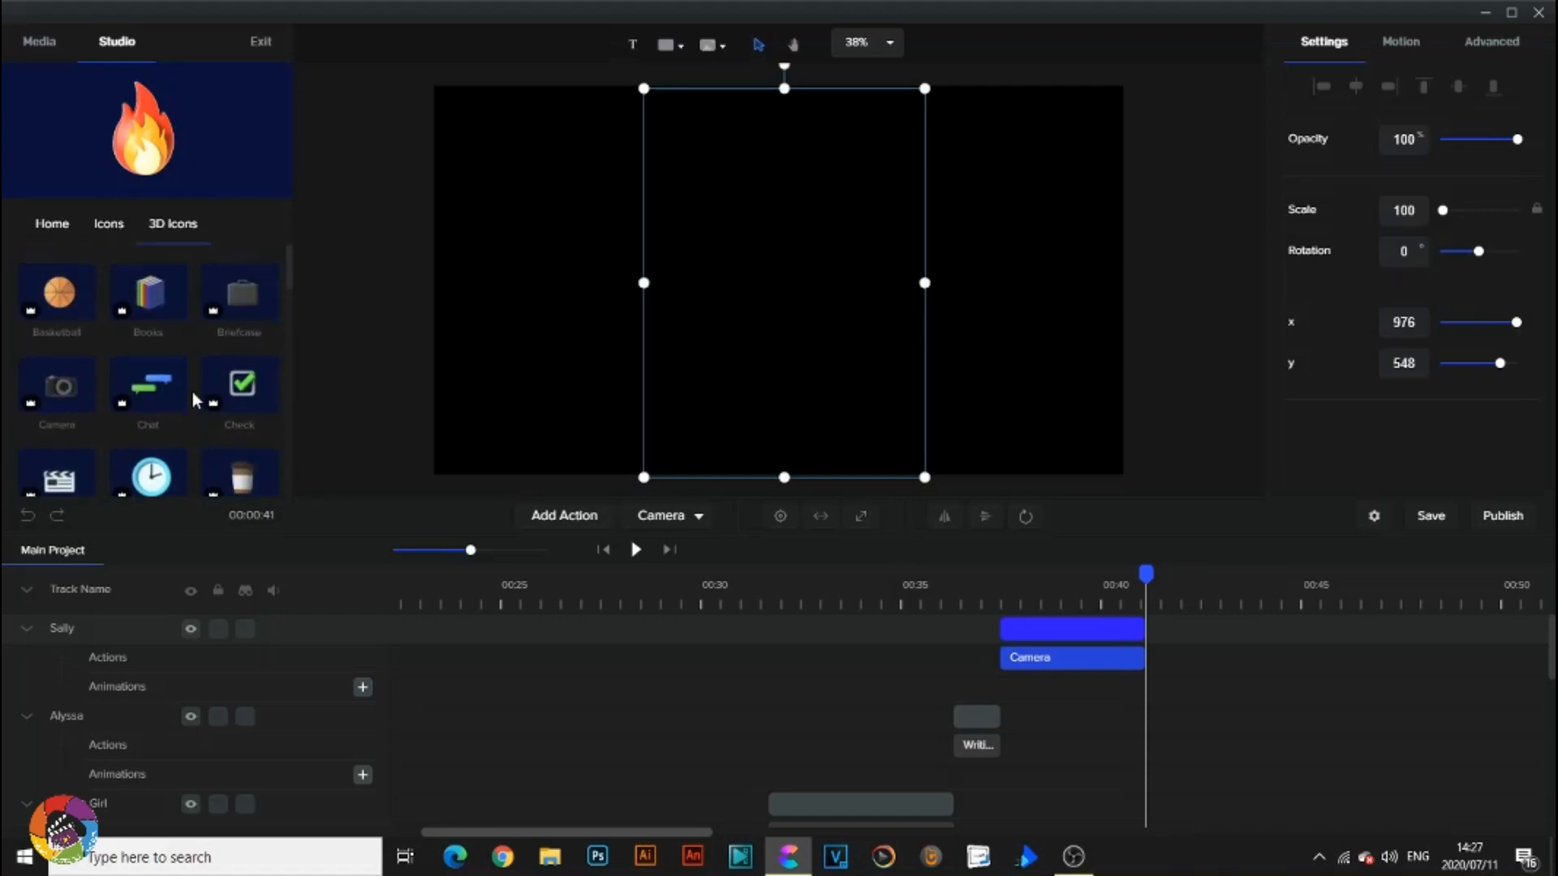
left_click(109, 224)
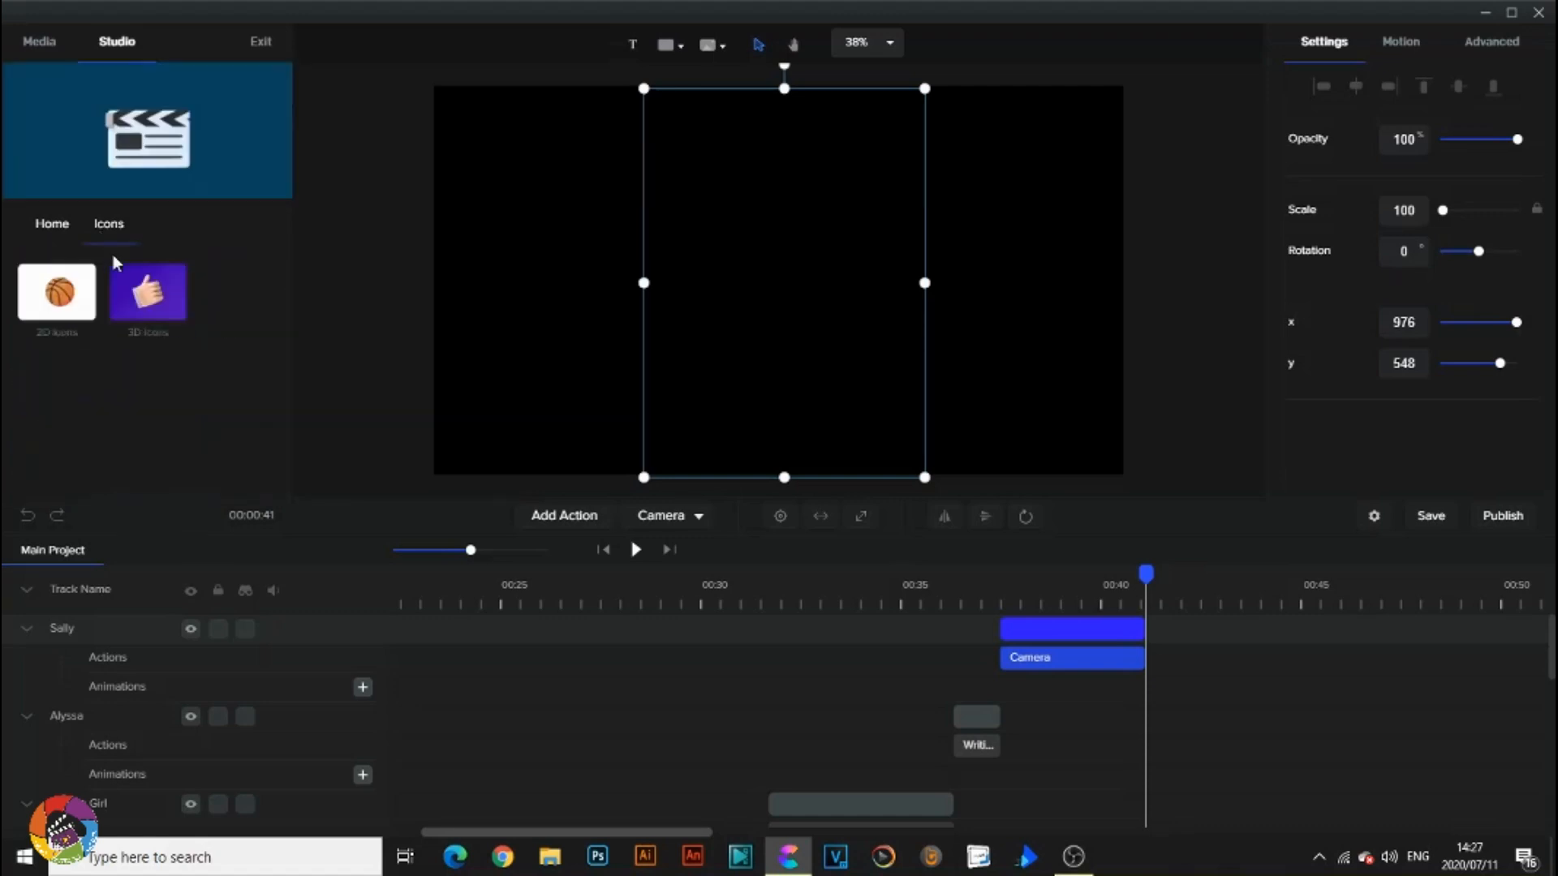
left_click(52, 224)
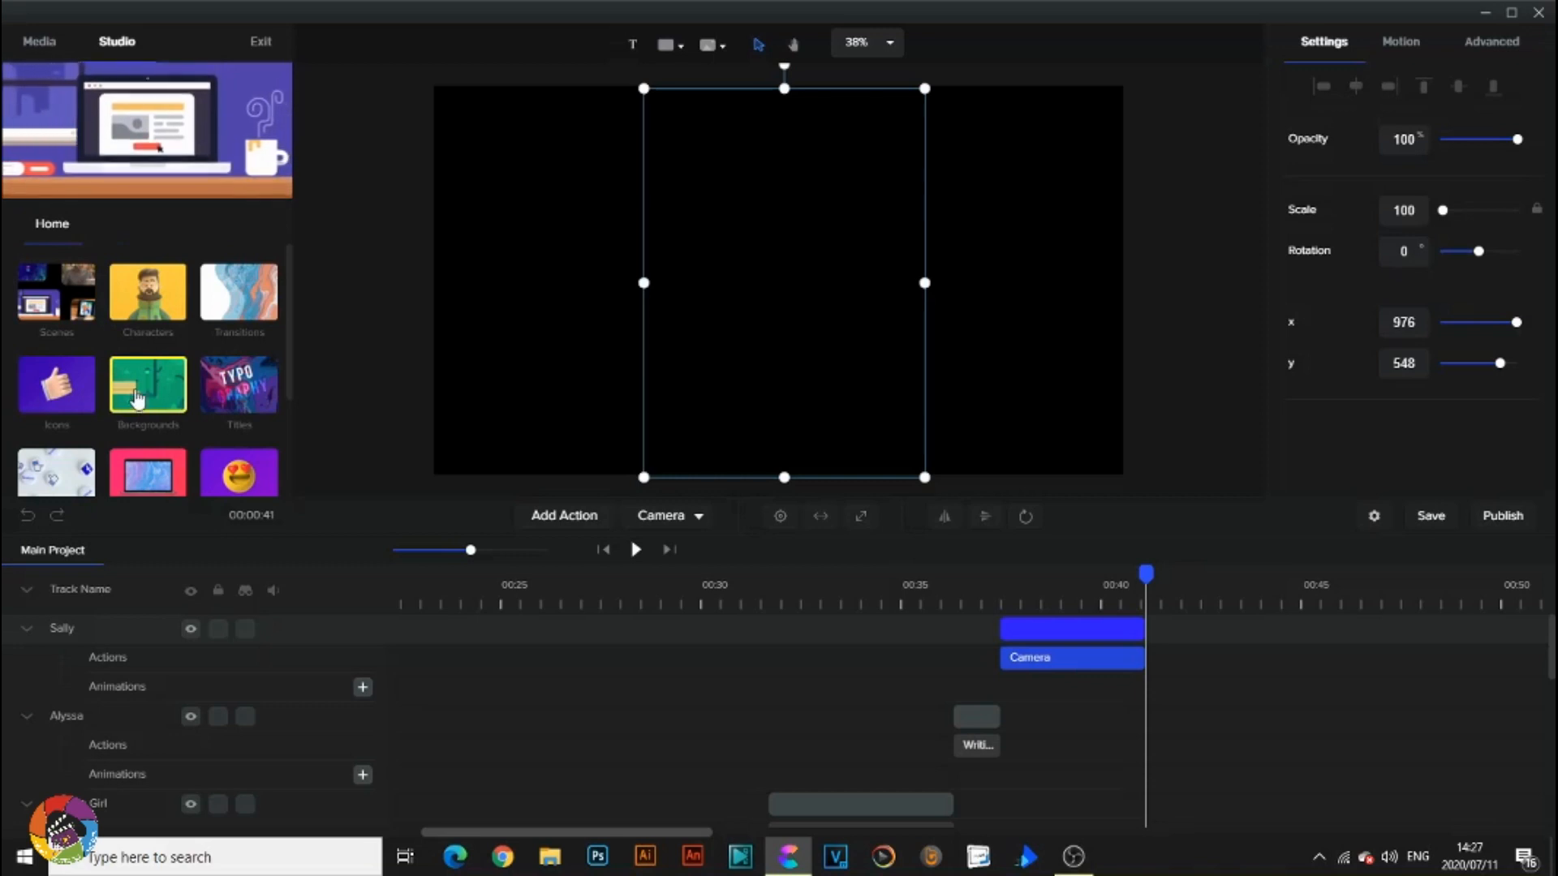
Browse the 3D backgrounds in the asset library and preview scenes such as Beach, Supermarket and Space.
left_click(153, 396)
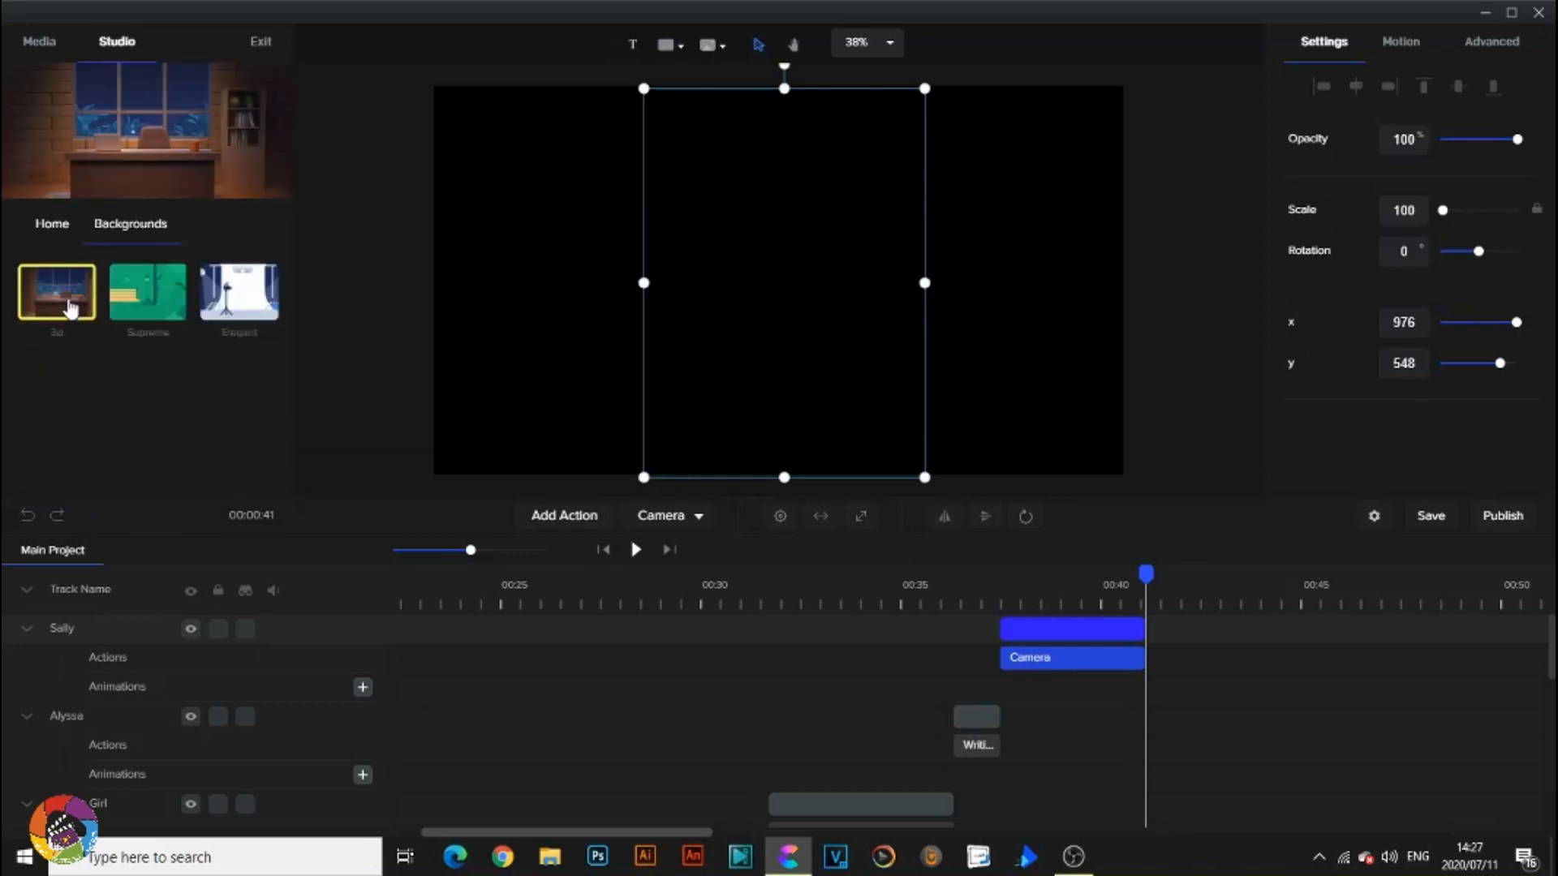
left_click(72, 309)
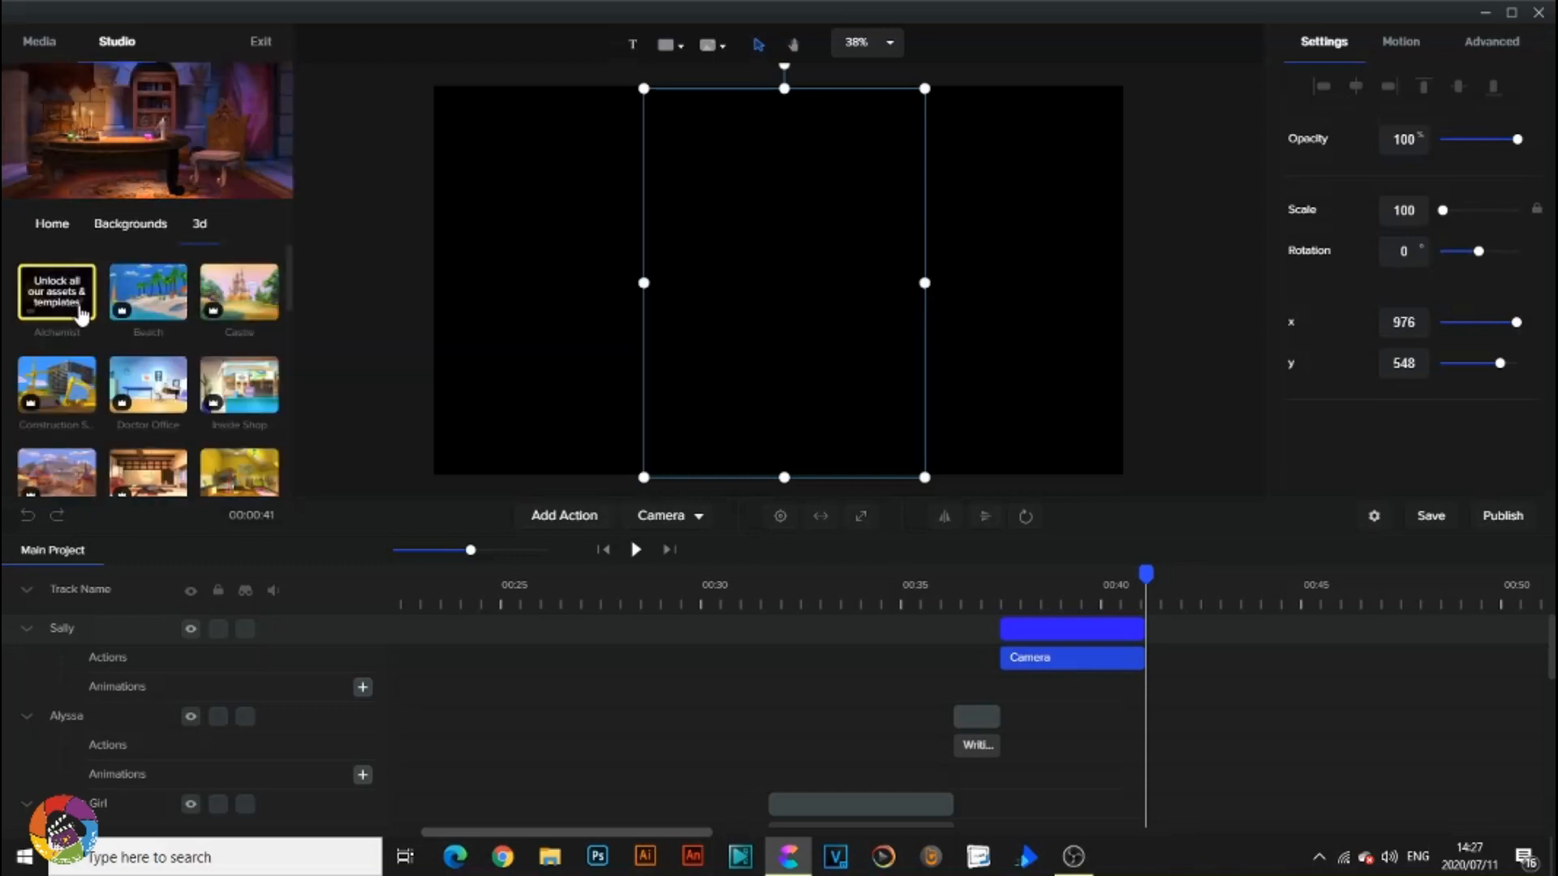
scroll(194, 333, "down", 5)
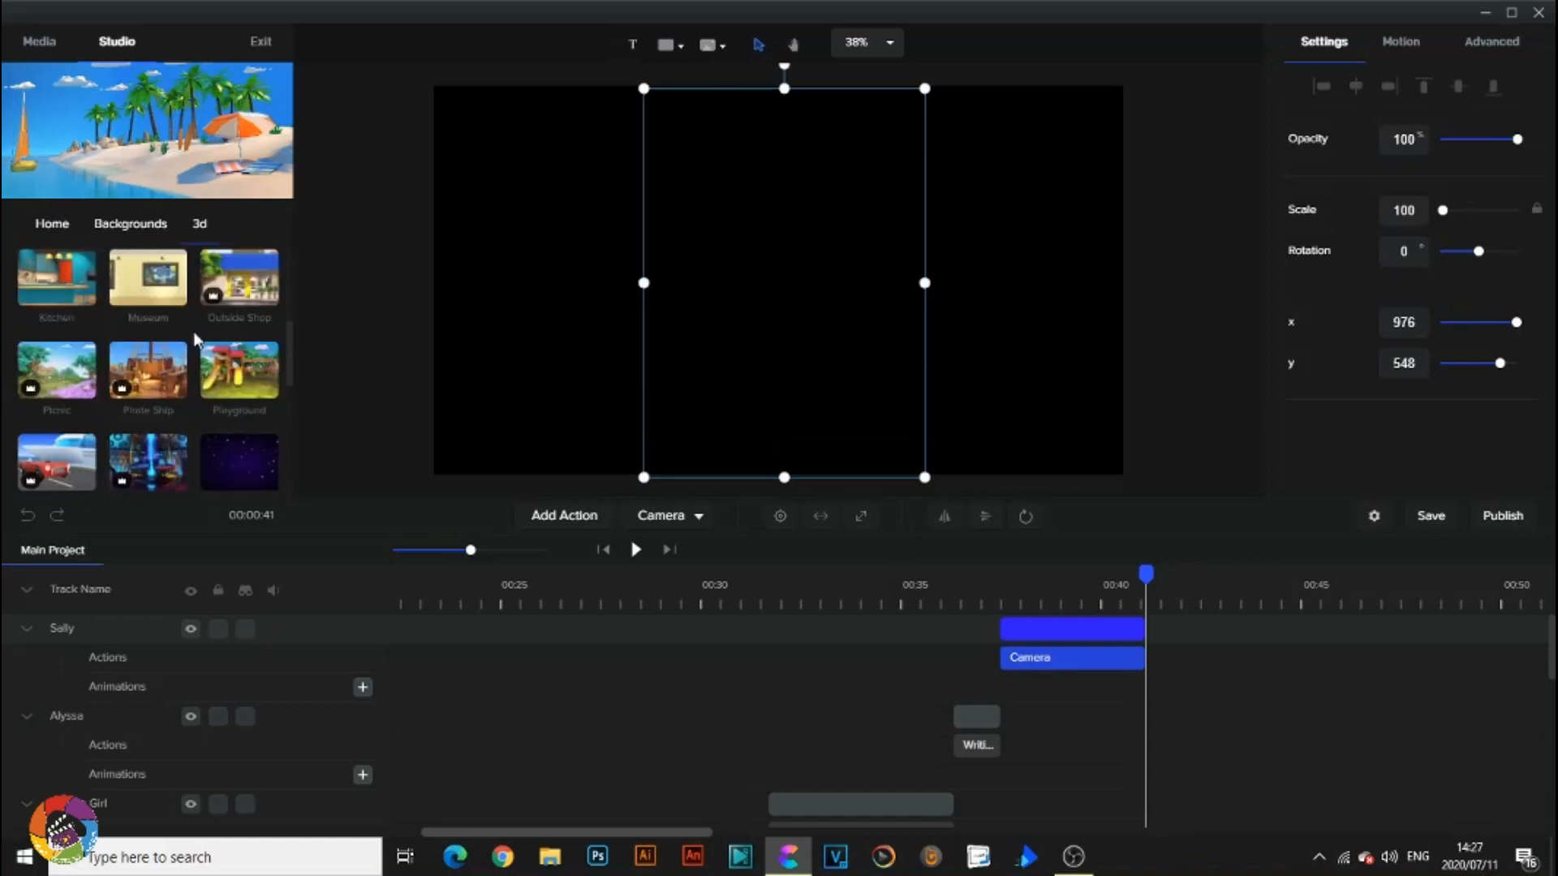
scroll(195, 339, "down", 5)
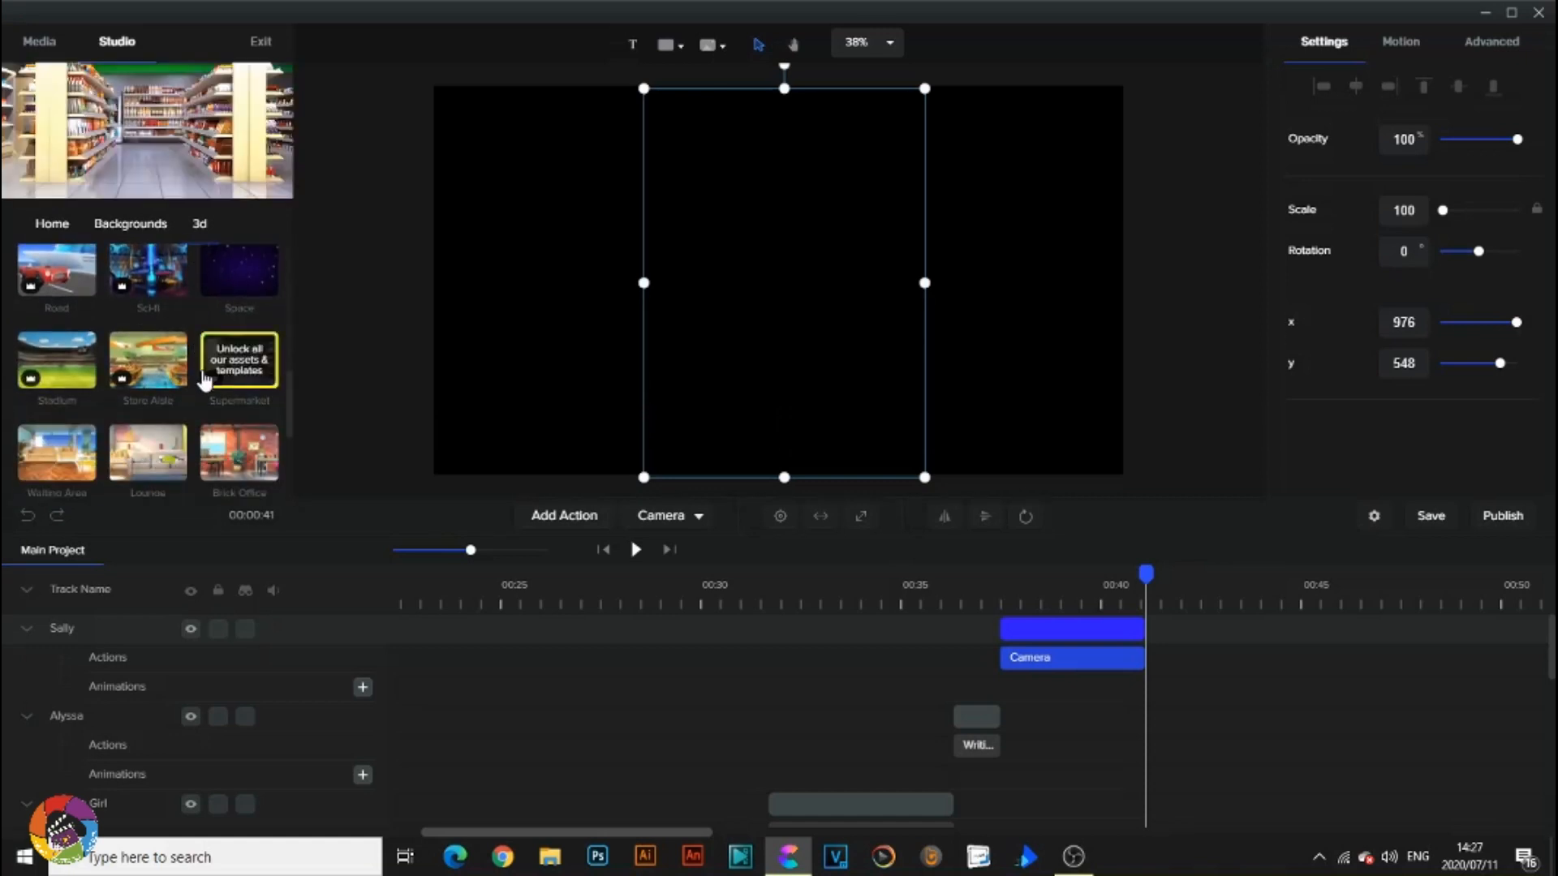
scroll(202, 378, "down", 2)
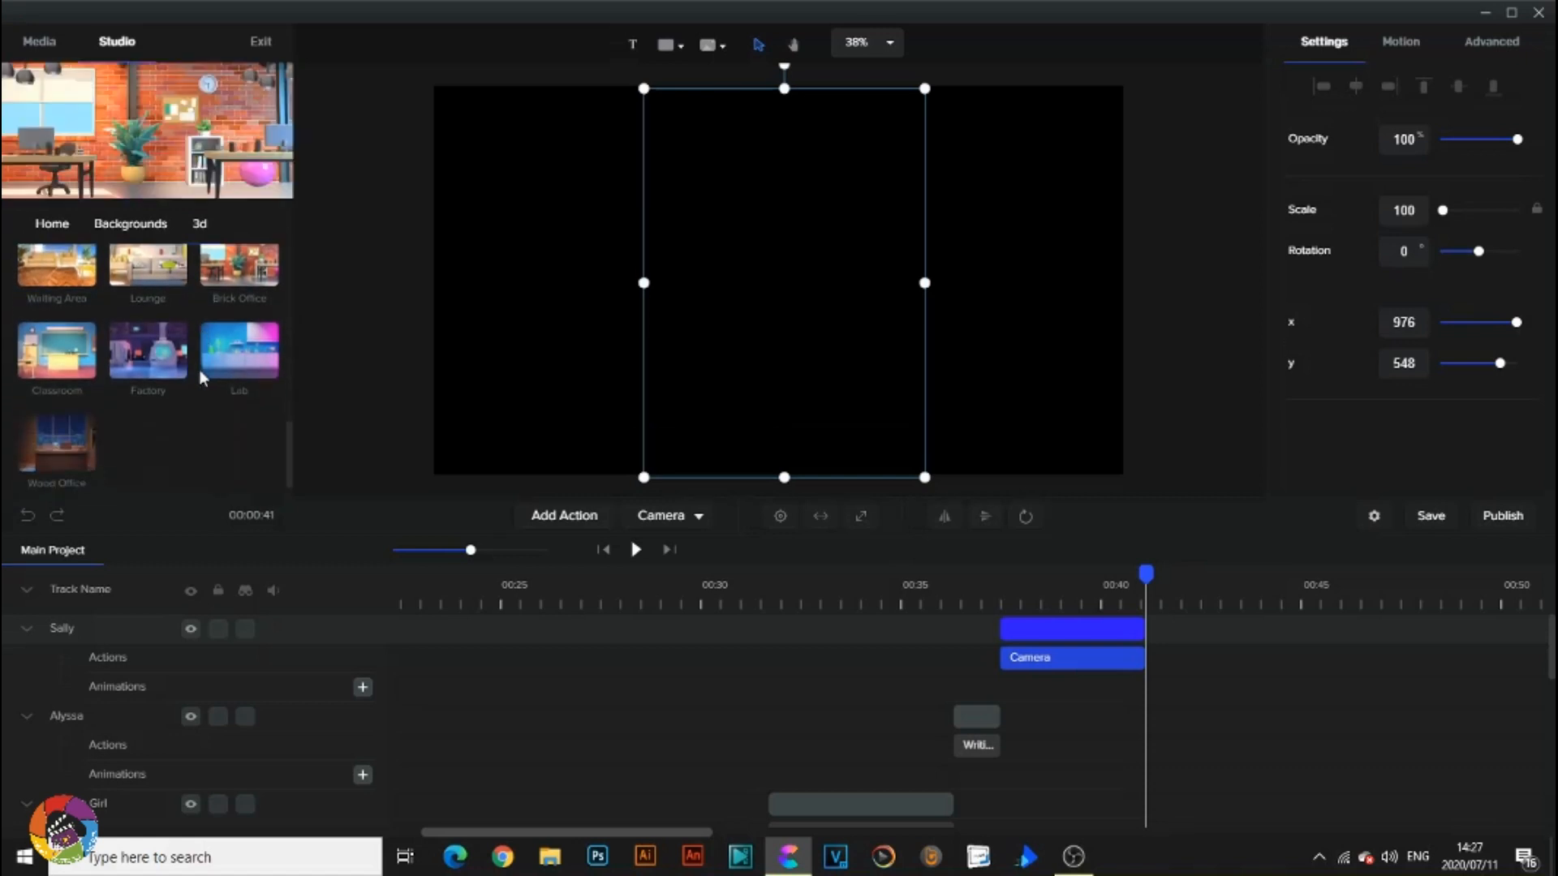
scroll(191, 394, "up", 4)
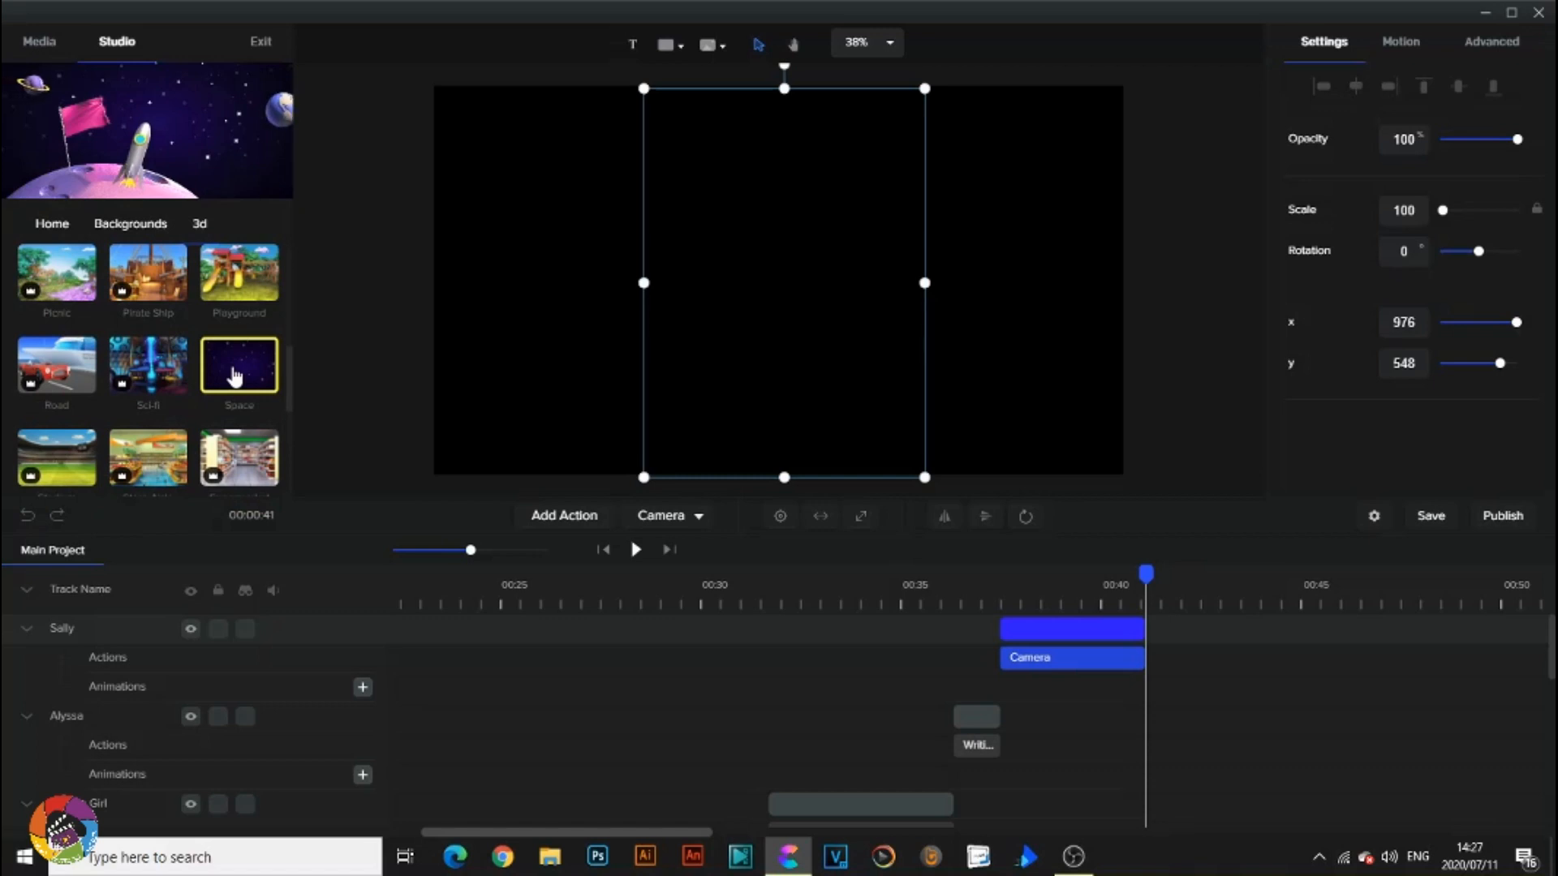
Add the Space 3D background to the scene after Sally's clip and move the playhead into the new clip.
left_click_drag(235, 377, 700, 328)
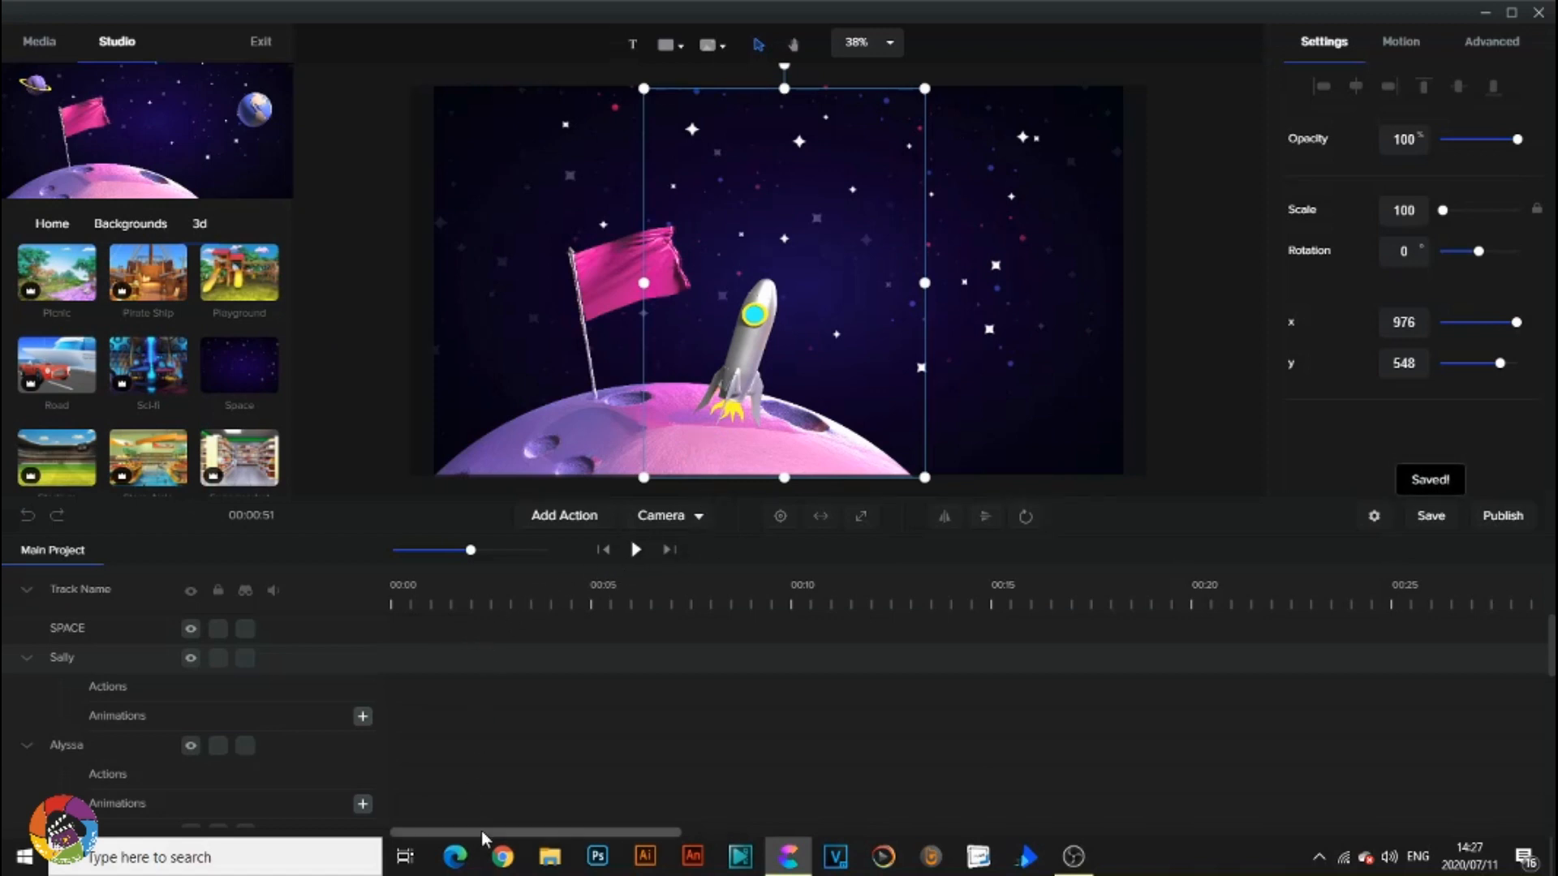
left_click_drag(483, 837, 534, 828)
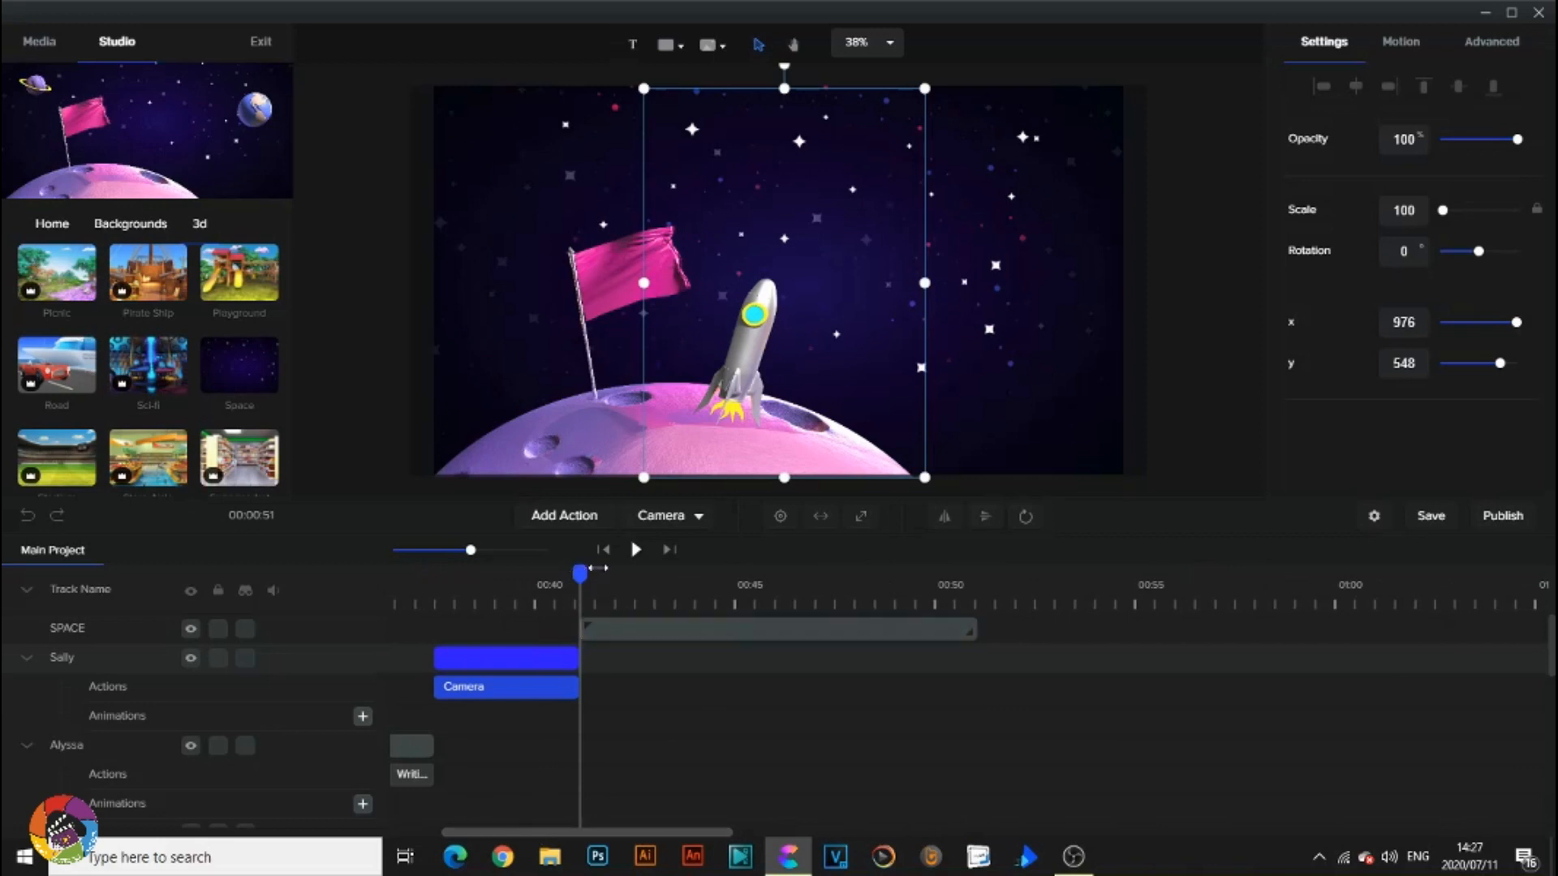
left_click_drag(598, 568, 612, 572)
Open the SPACE group and shift the large planet with the flag to x 445, y 656.
left_click(659, 632)
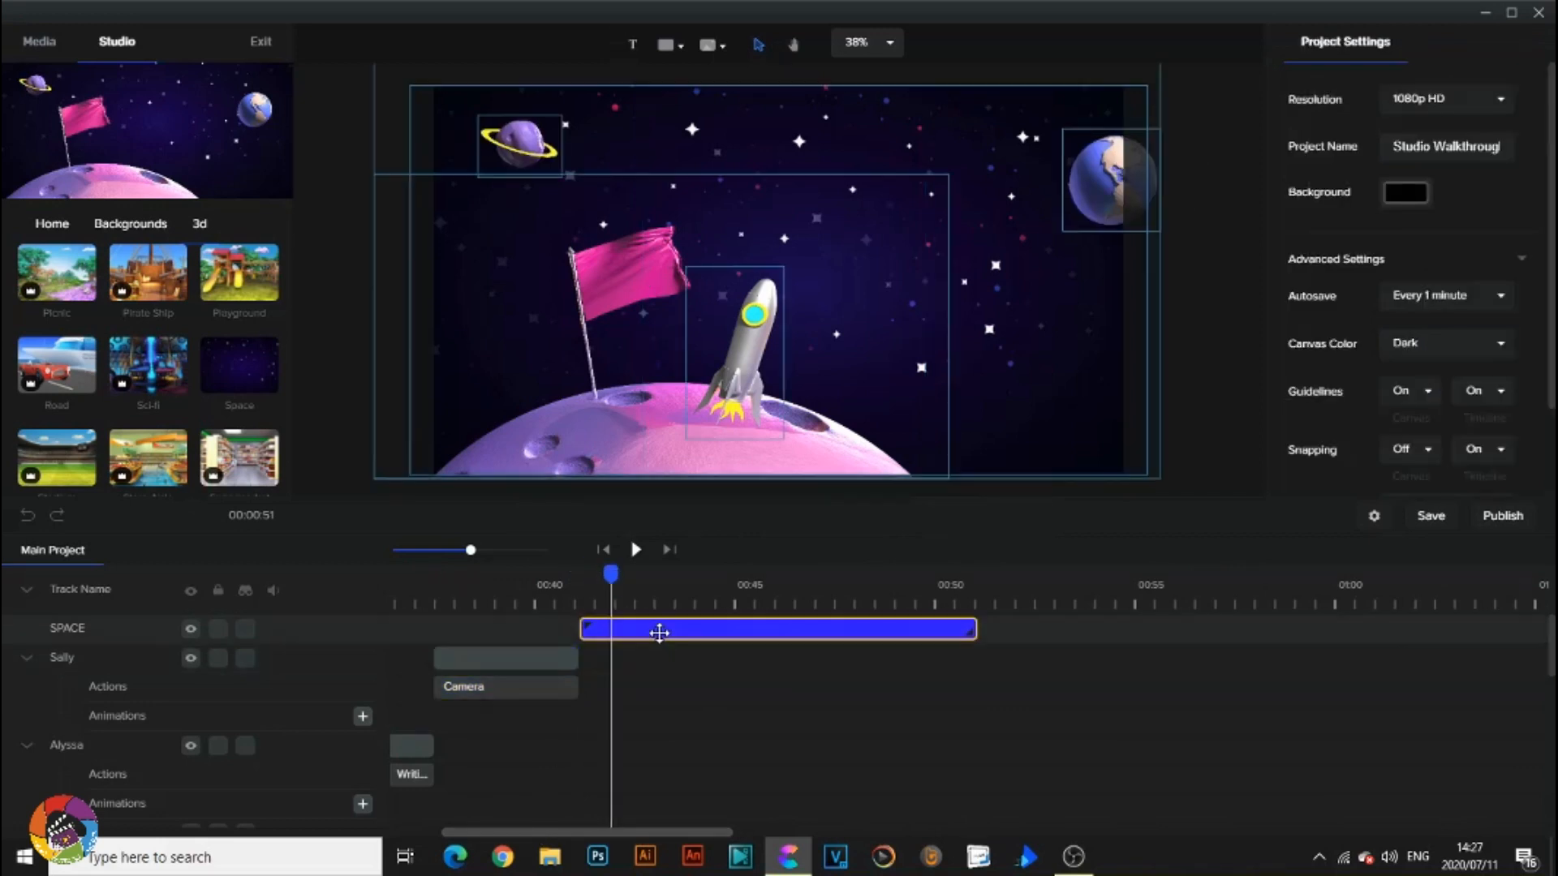
double_click(667, 627)
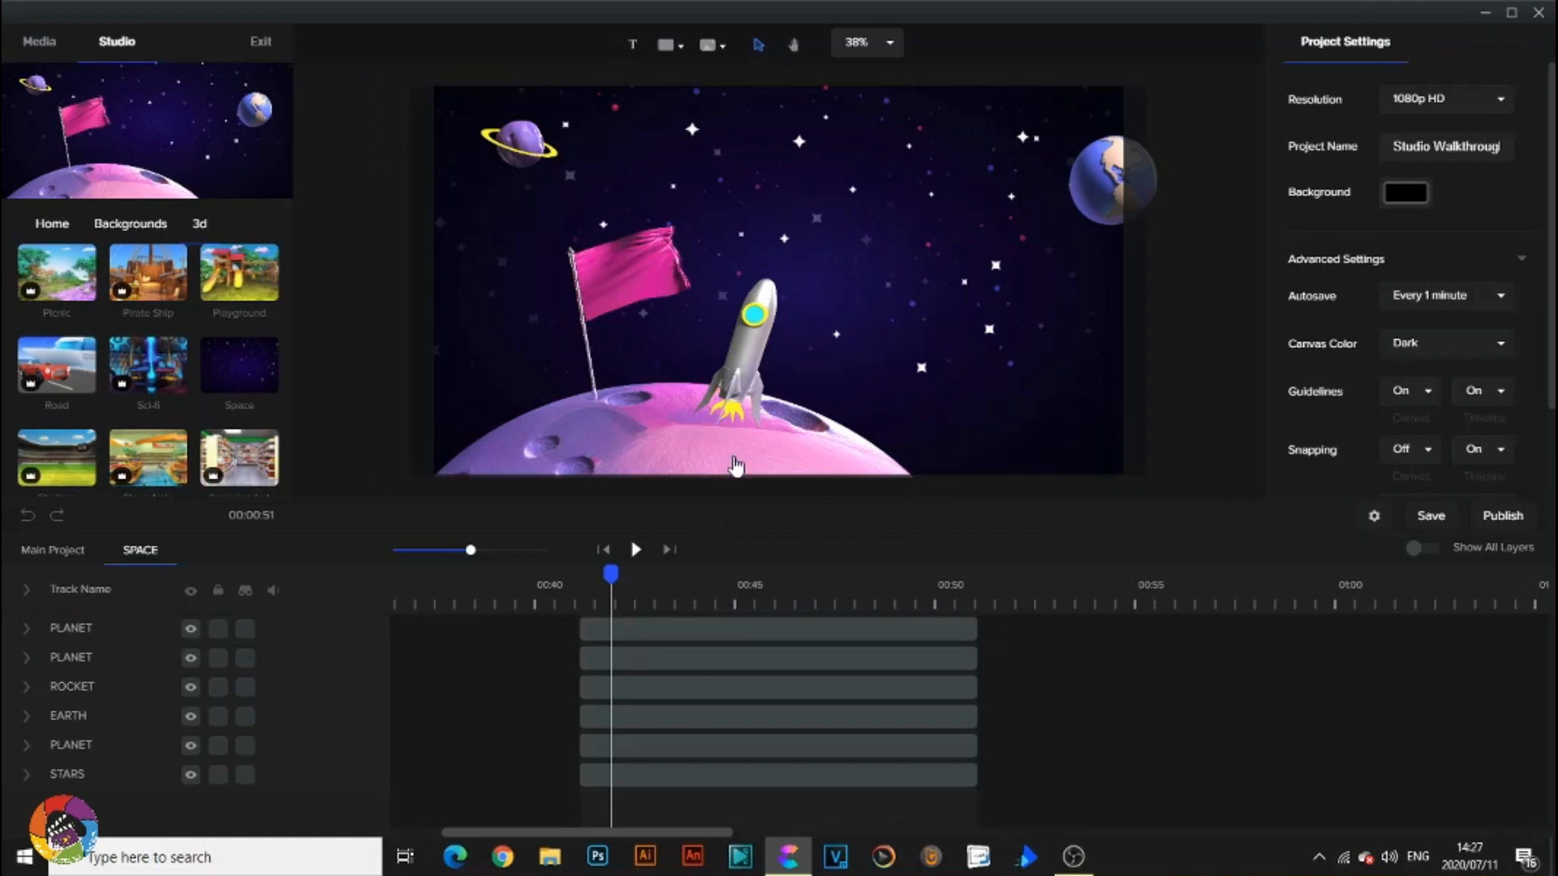
left_click(696, 439)
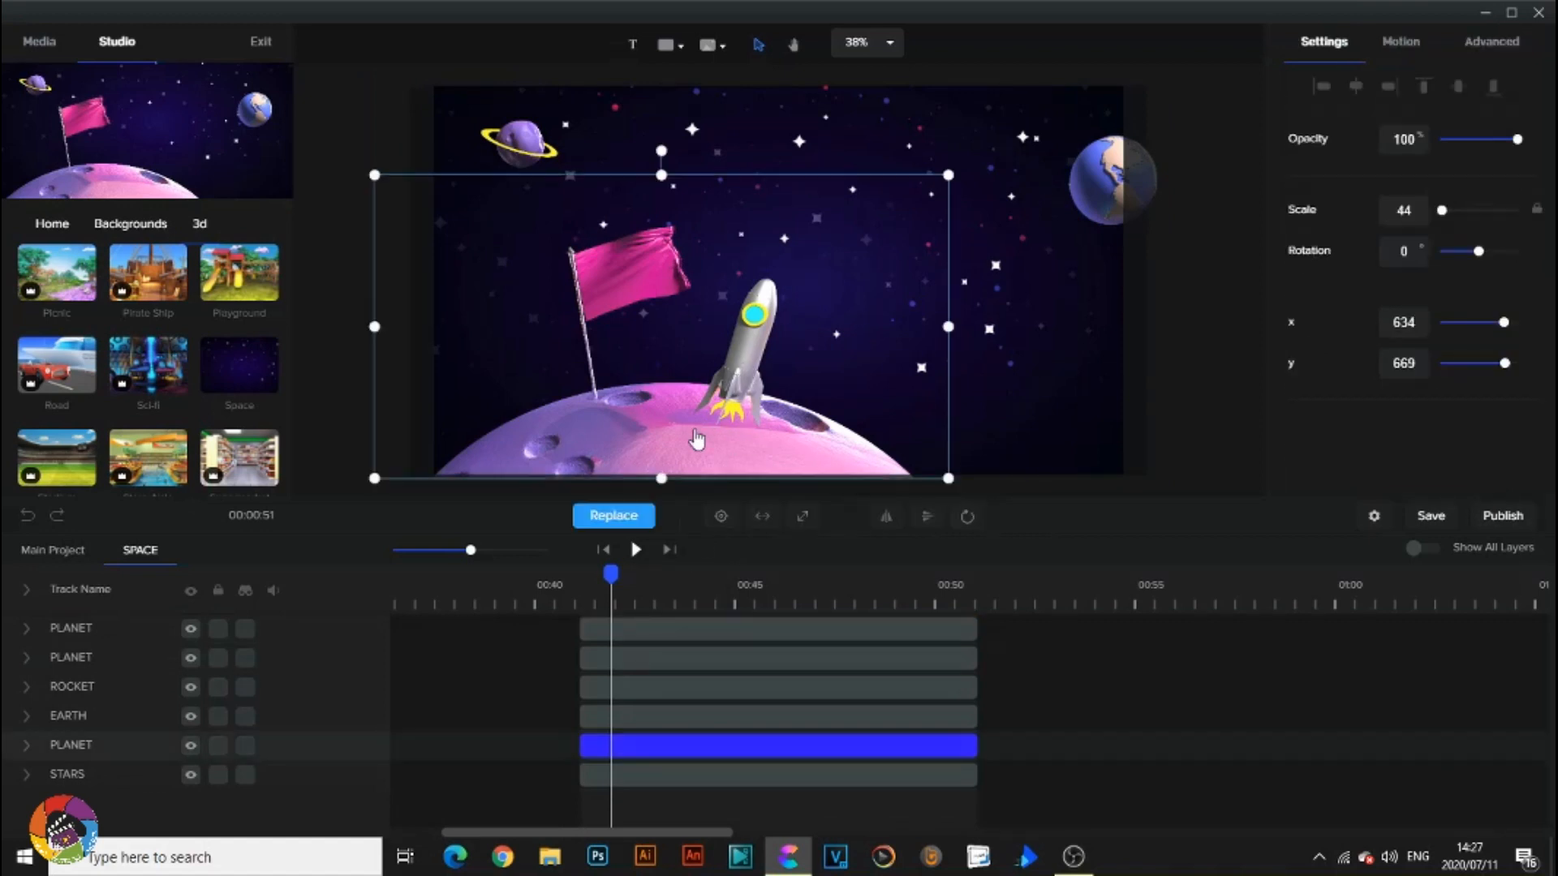
left_click_drag(696, 439, 626, 423)
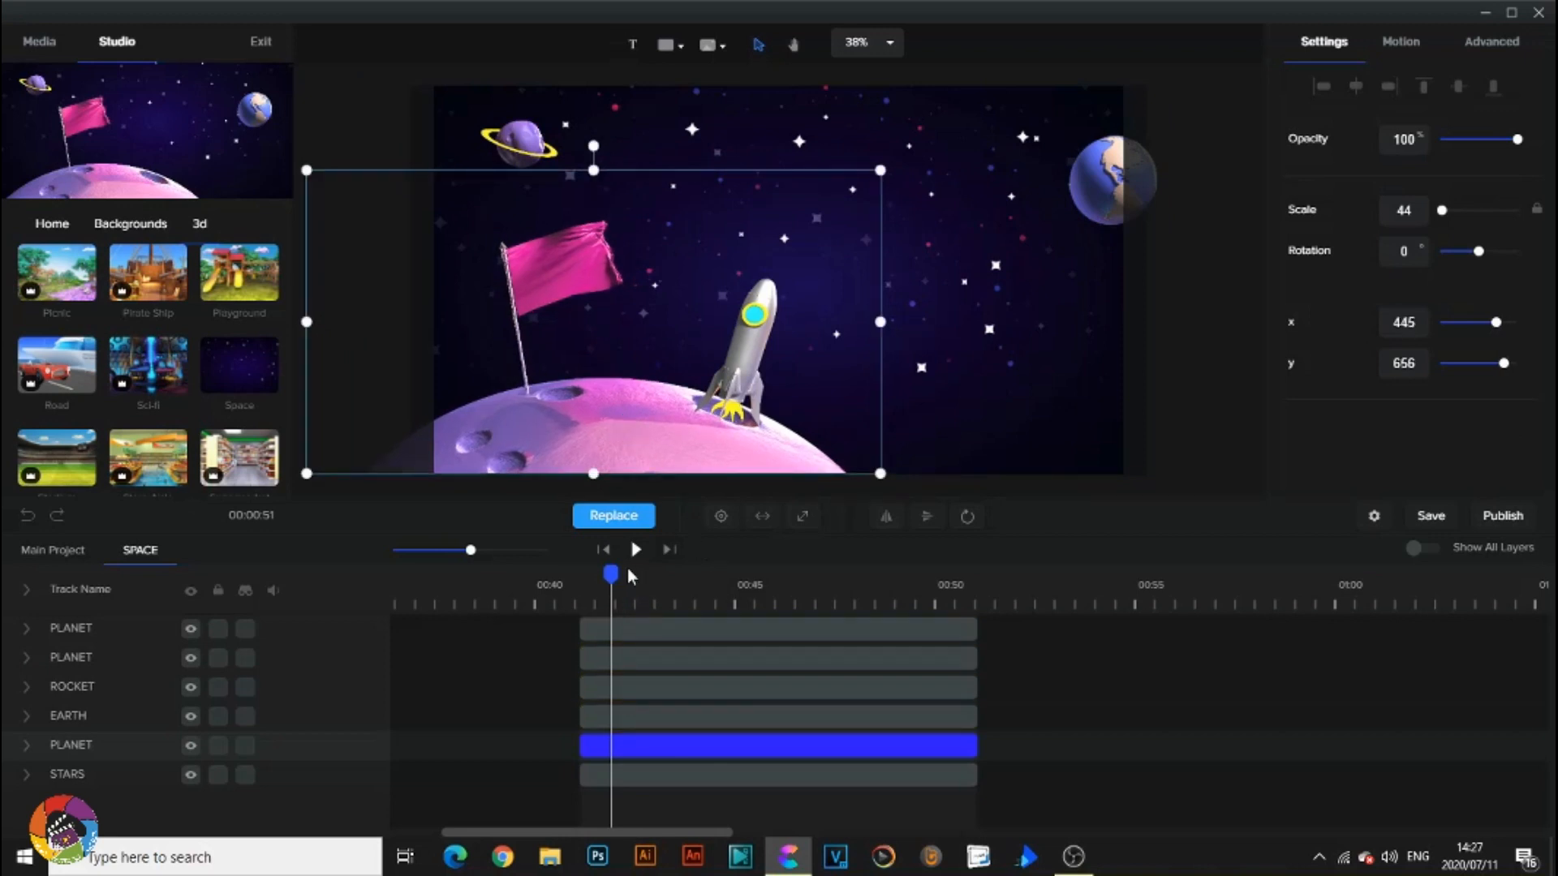
Play back the edited SPACE scene, return to the main project and play through to the end of the clip.
left_click_drag(610, 569, 587, 570)
left_click(631, 552)
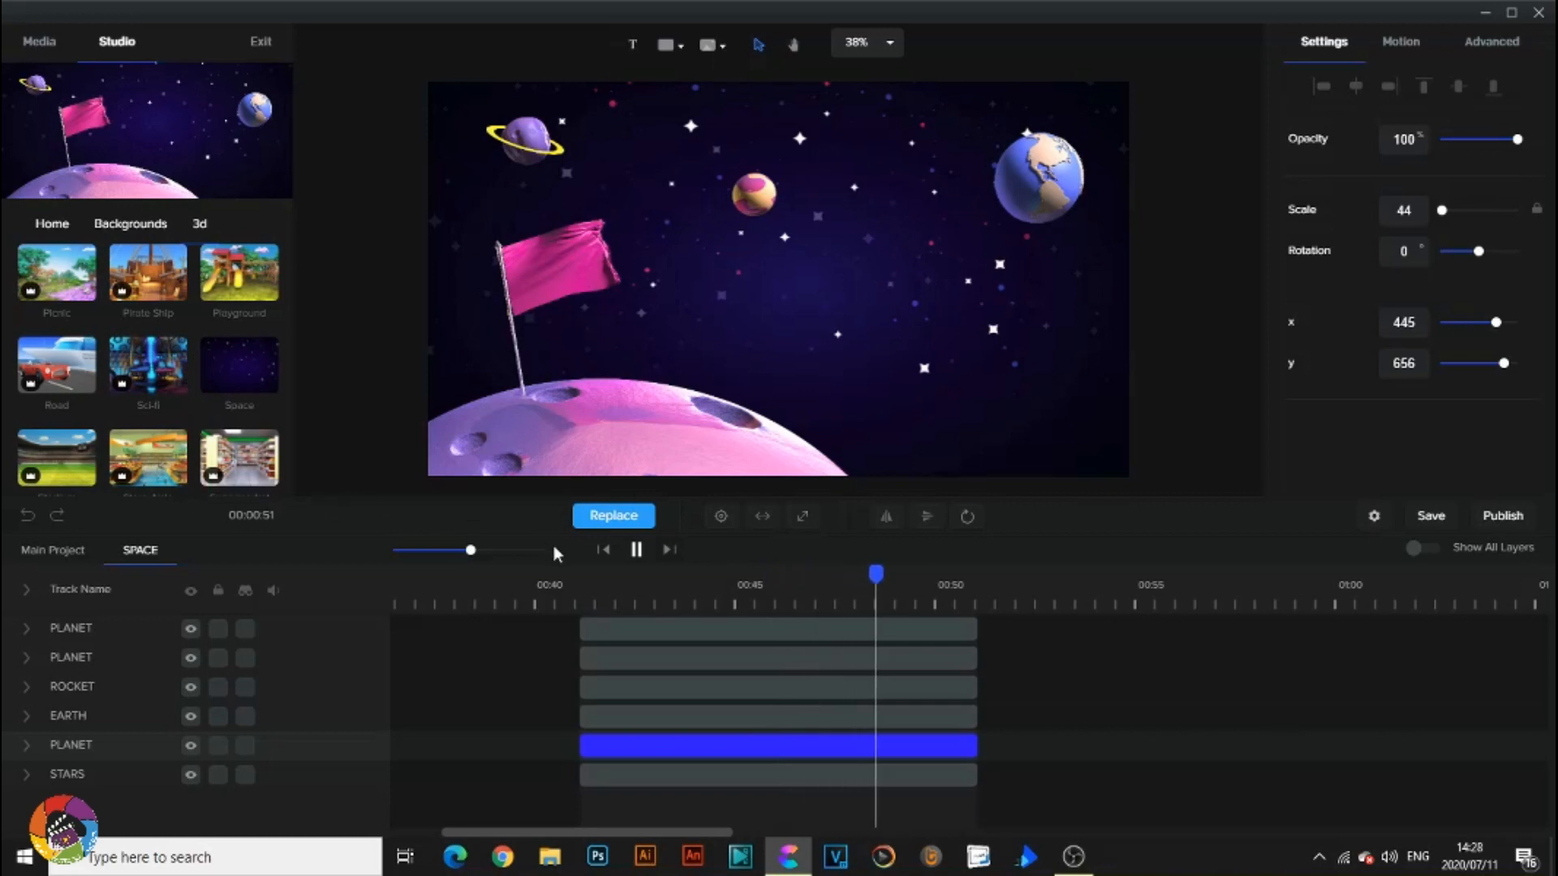
left_click(637, 551)
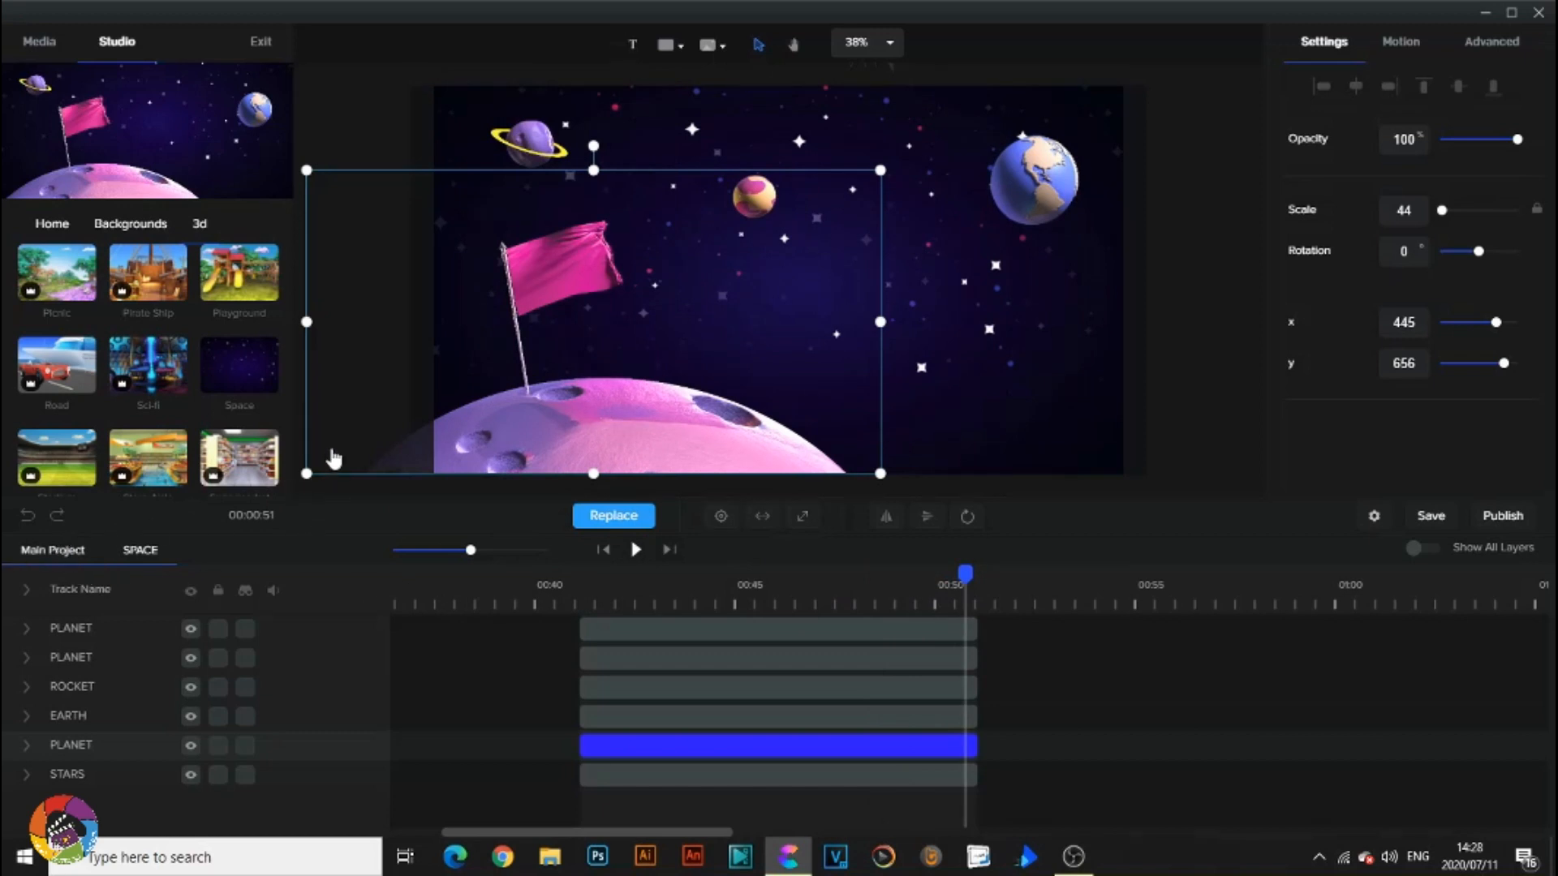
left_click(53, 550)
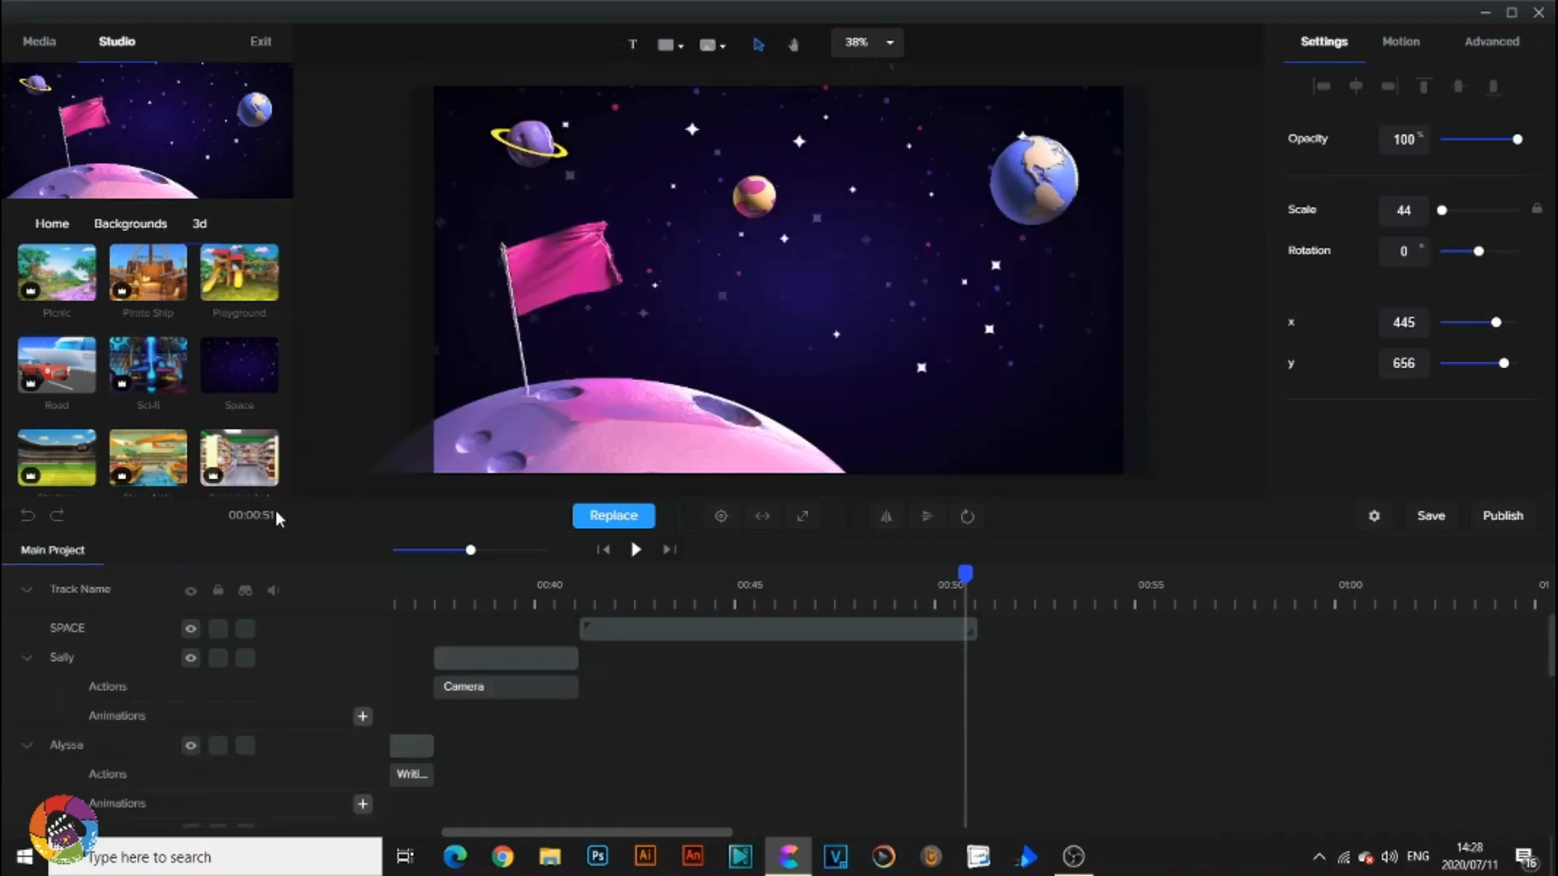
left_click(637, 552)
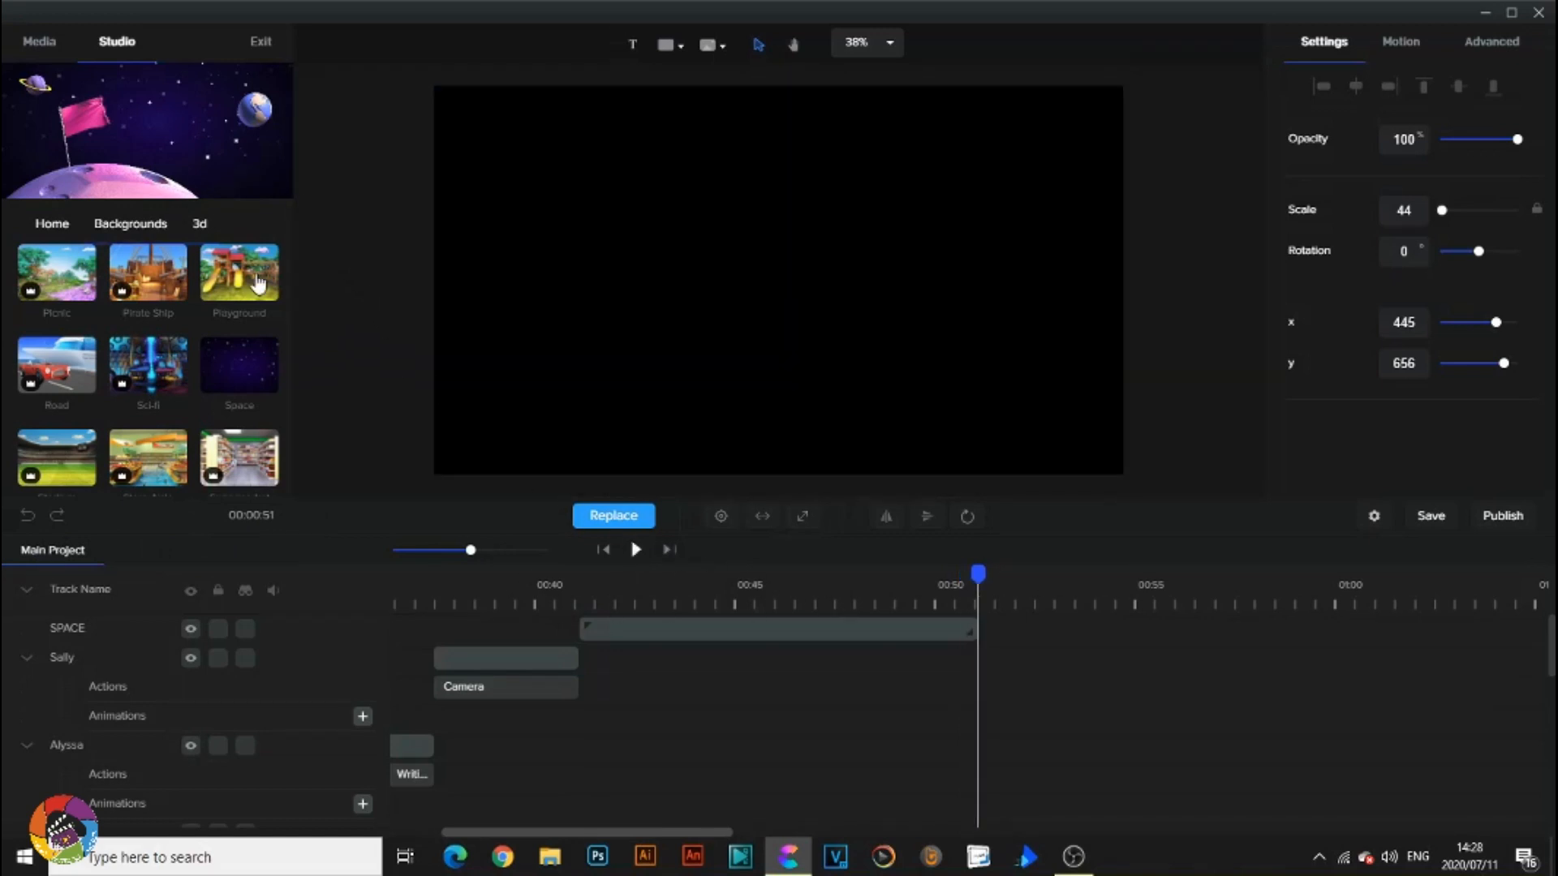
Browse the Supreme backgrounds in the asset library and preview scenes such as Cafe, Church and Dentist.
left_click(127, 229)
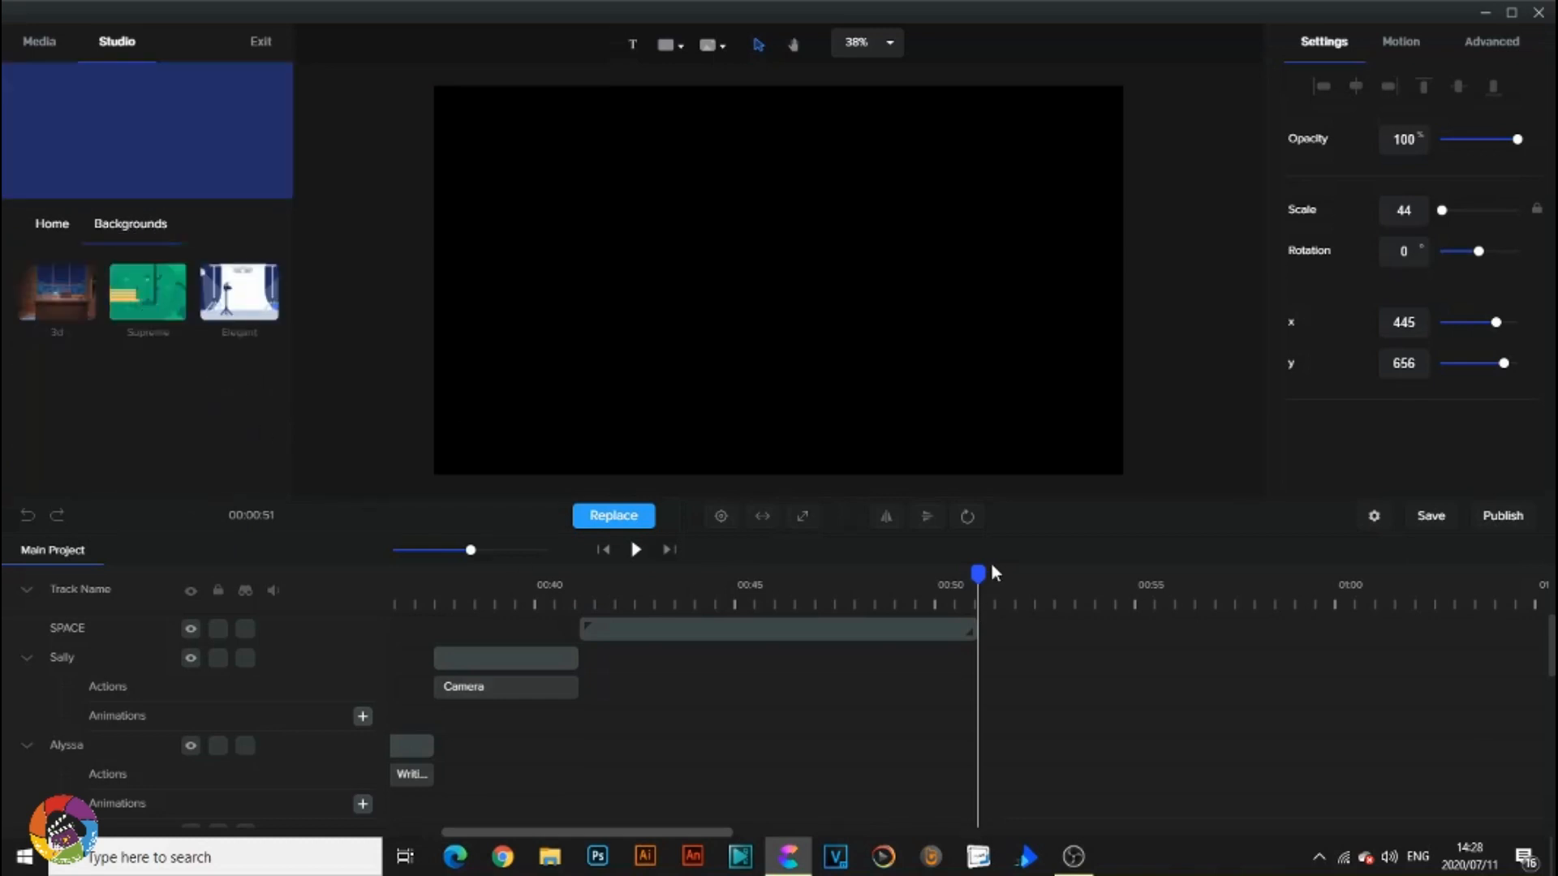
left_click(147, 292)
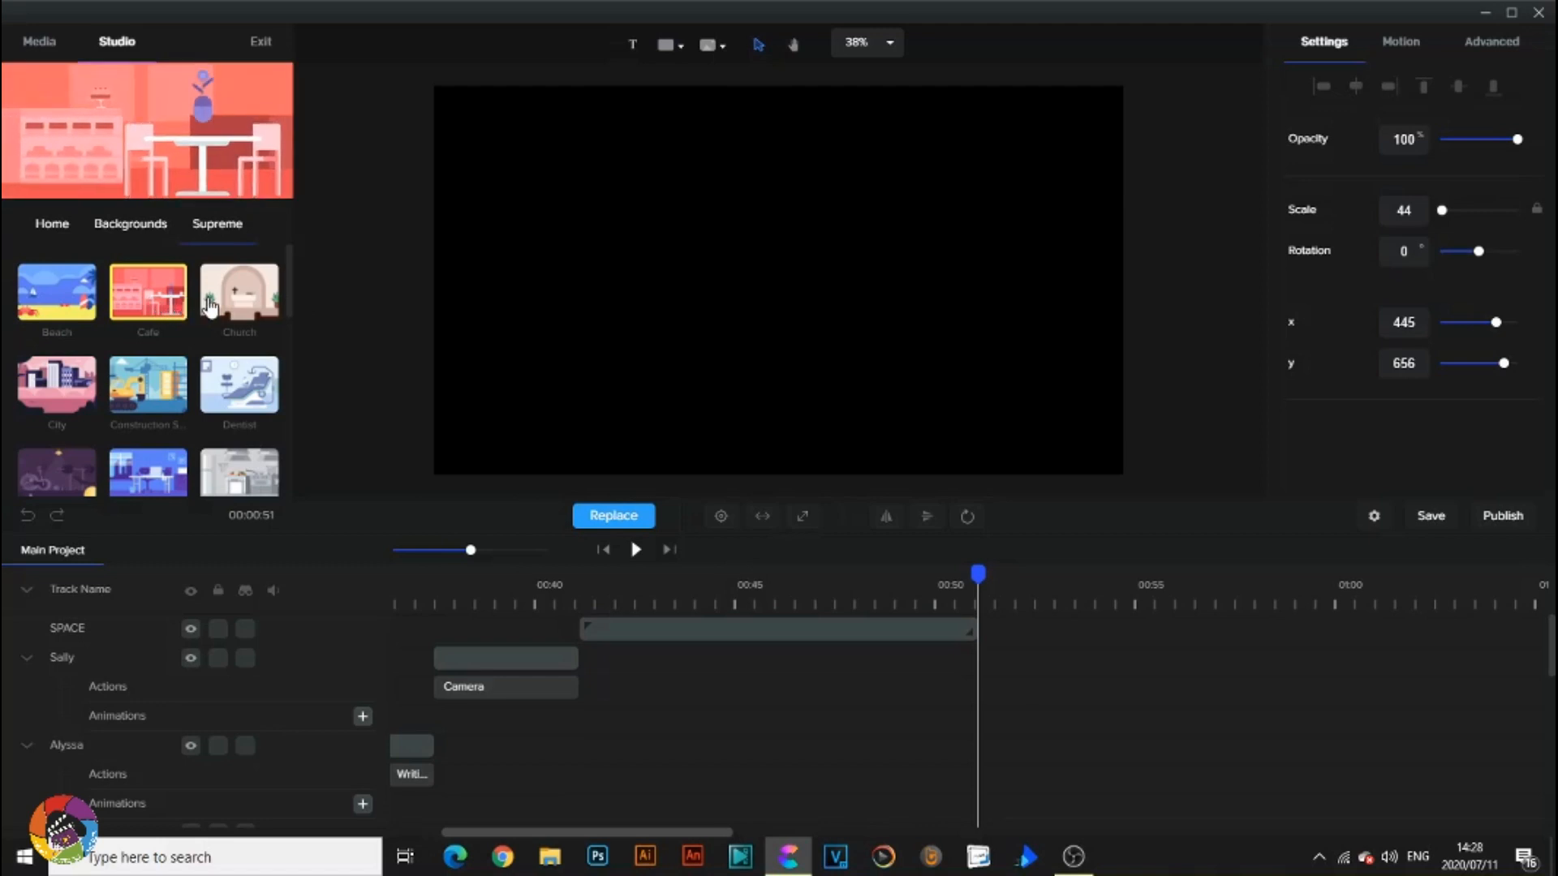
scroll(193, 309, "down", 5)
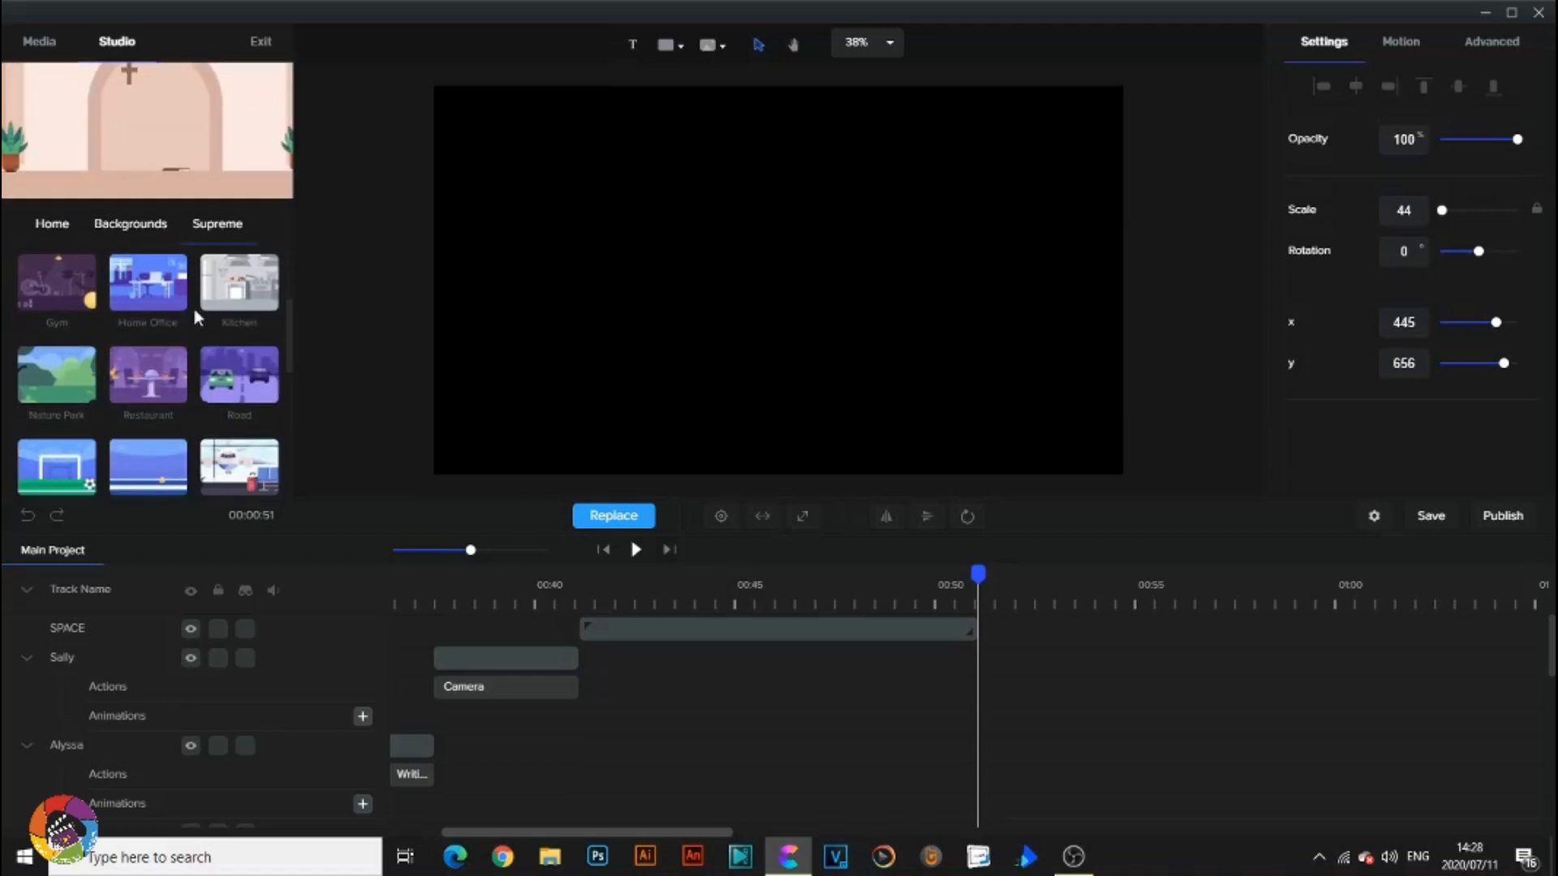
scroll(194, 317, "down", 5)
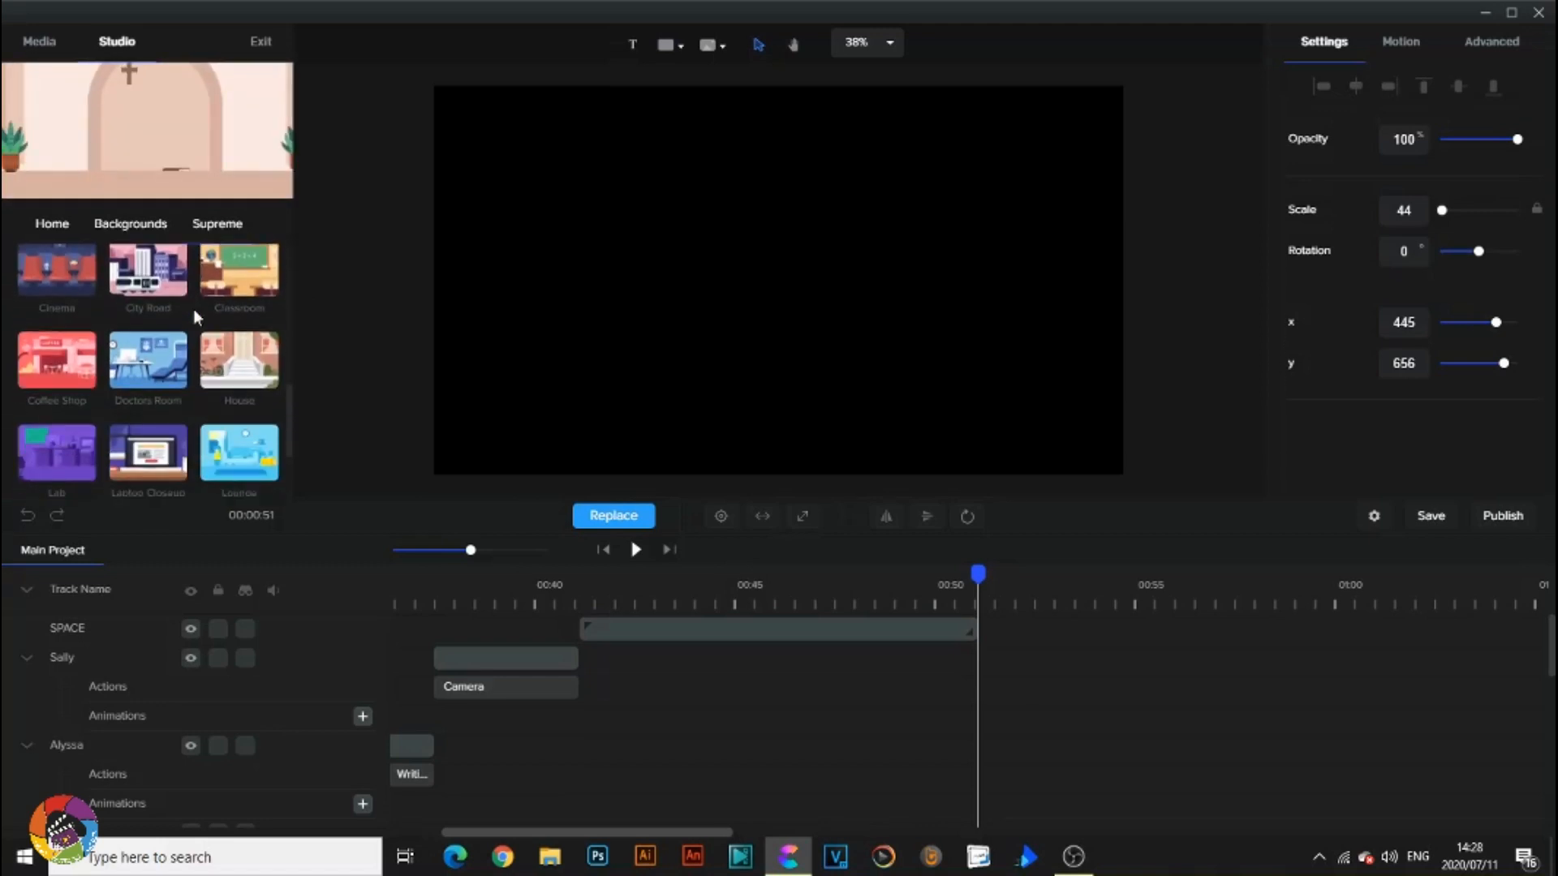
scroll(193, 317, "up", 4)
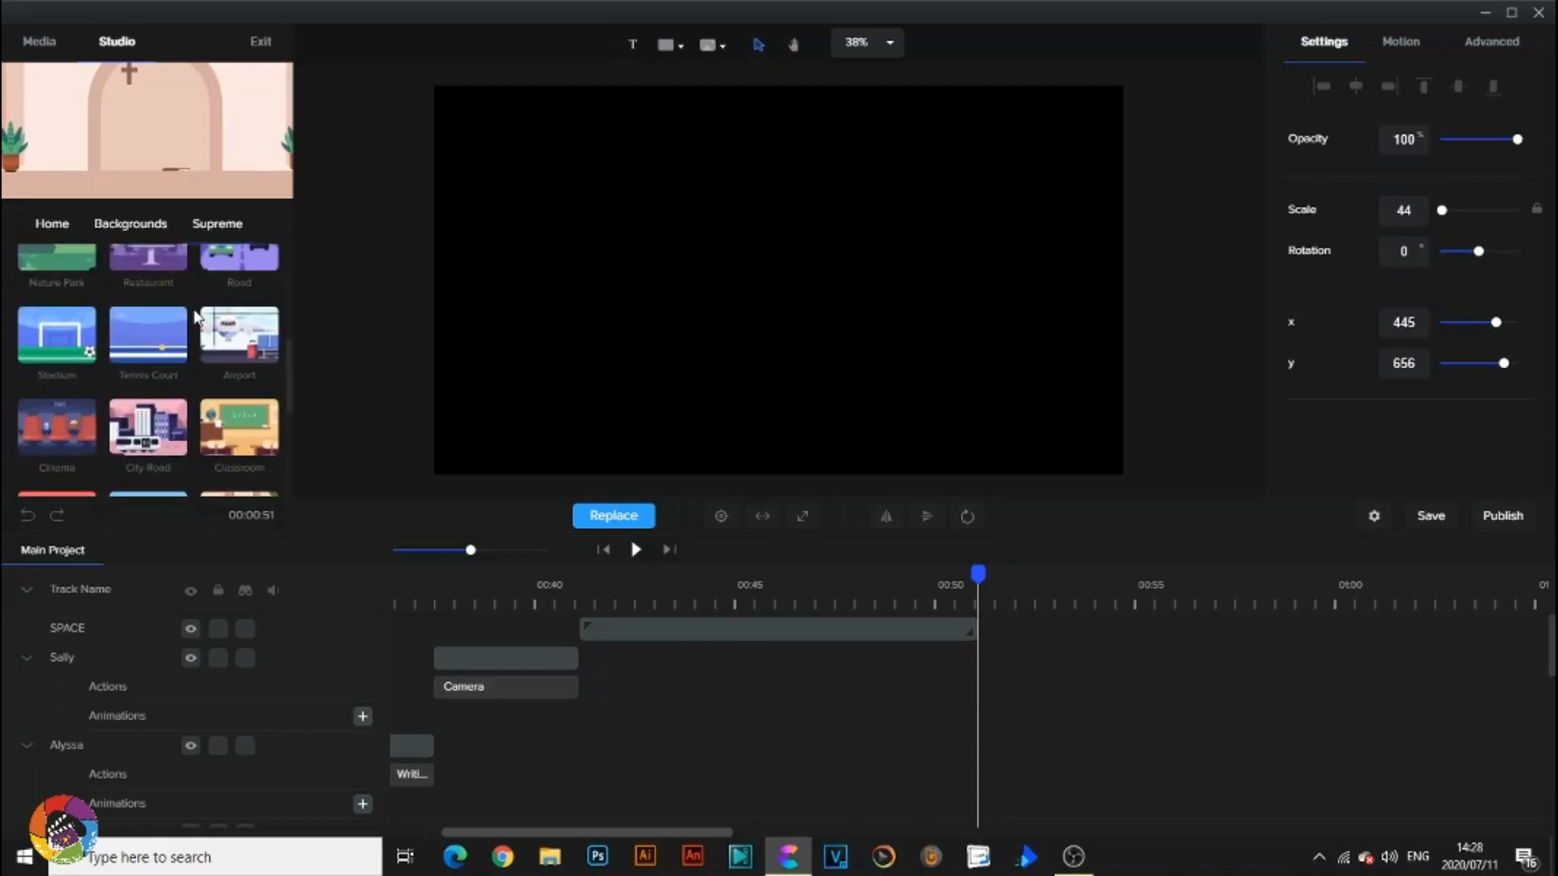
scroll(195, 315, "up", 2)
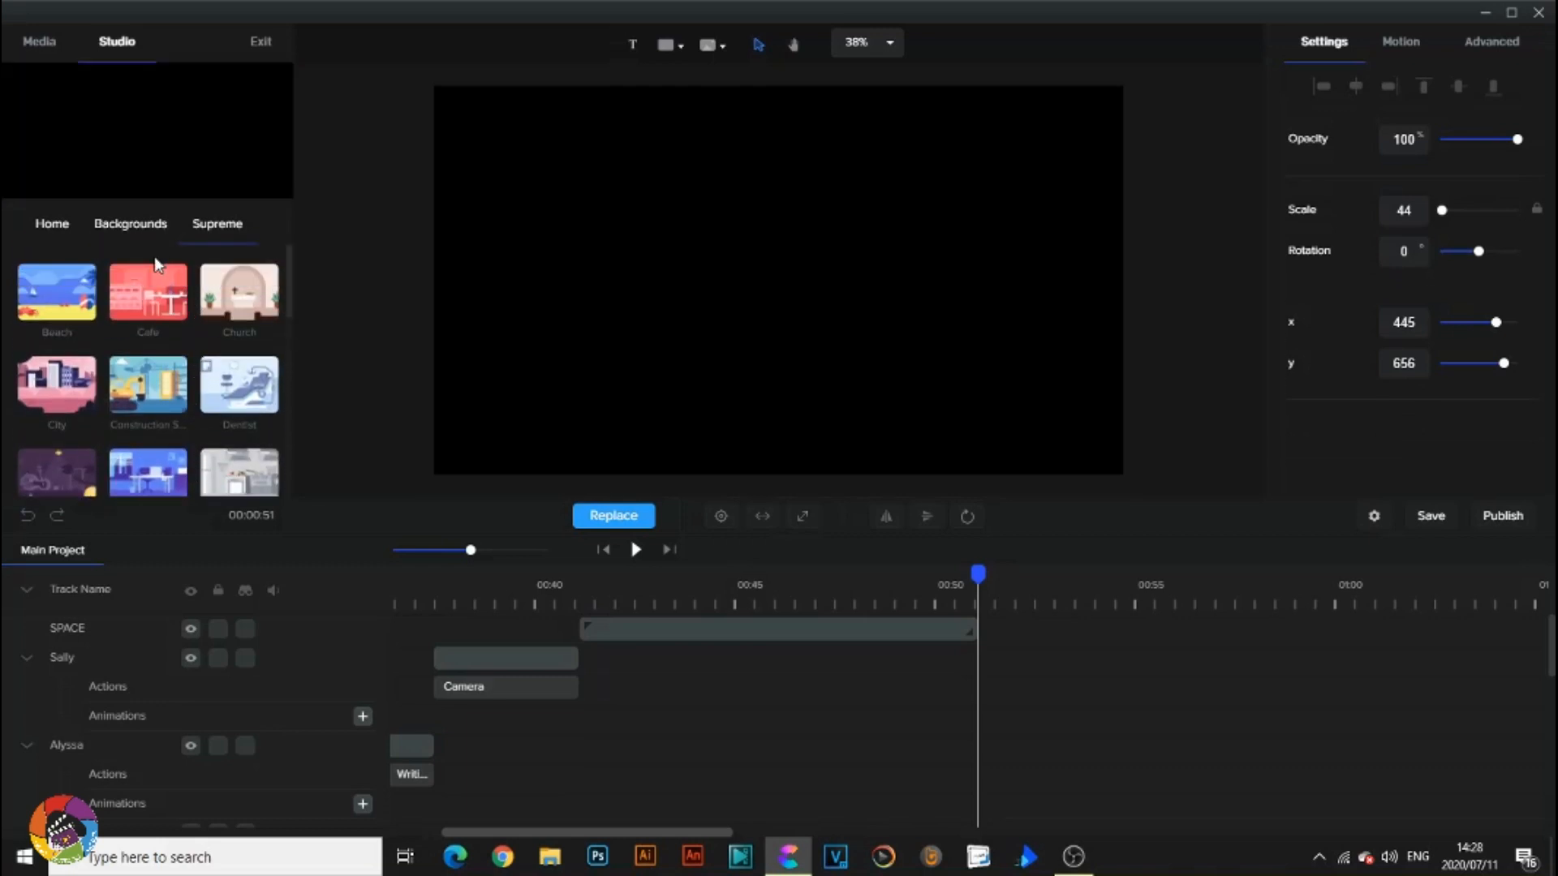
left_click(215, 301)
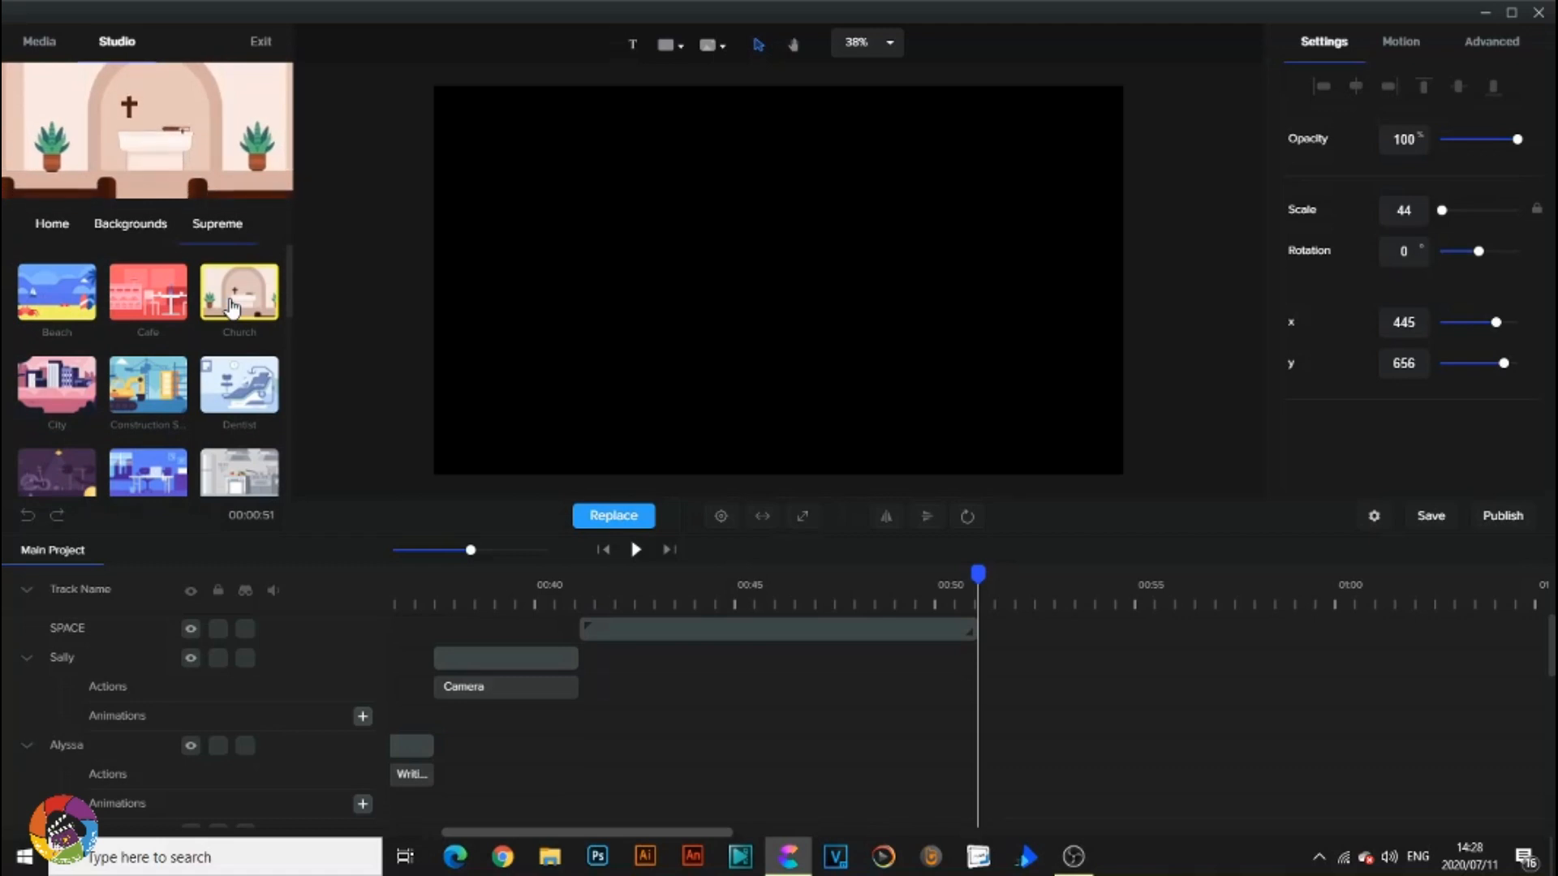
left_click(236, 383)
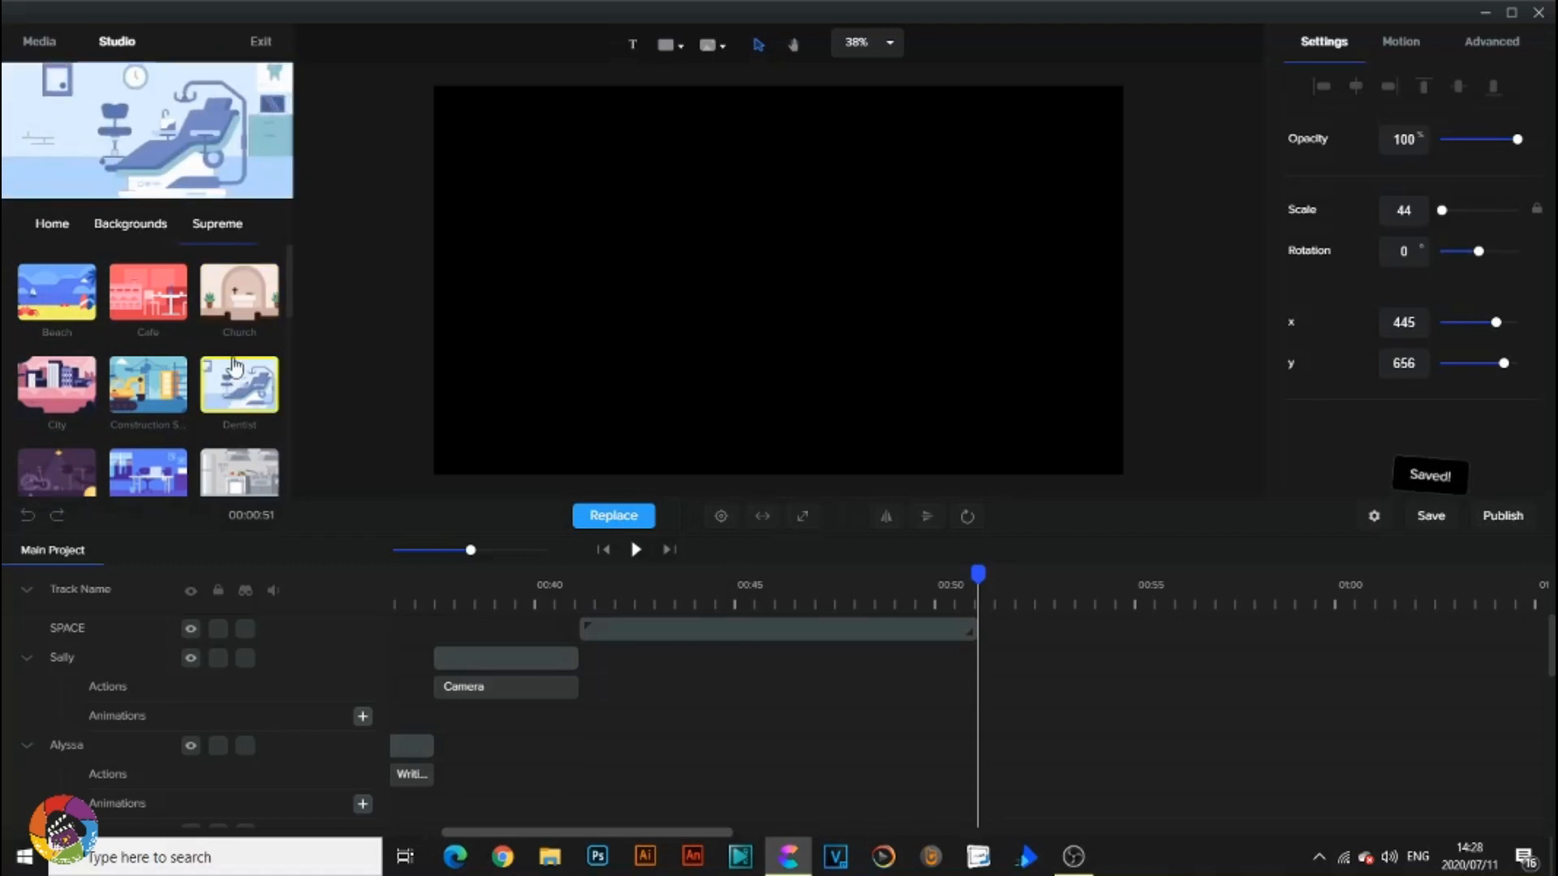
Add the Dentist background after the SPACE clip and play its opening animation.
left_click_drag(236, 388, 717, 286)
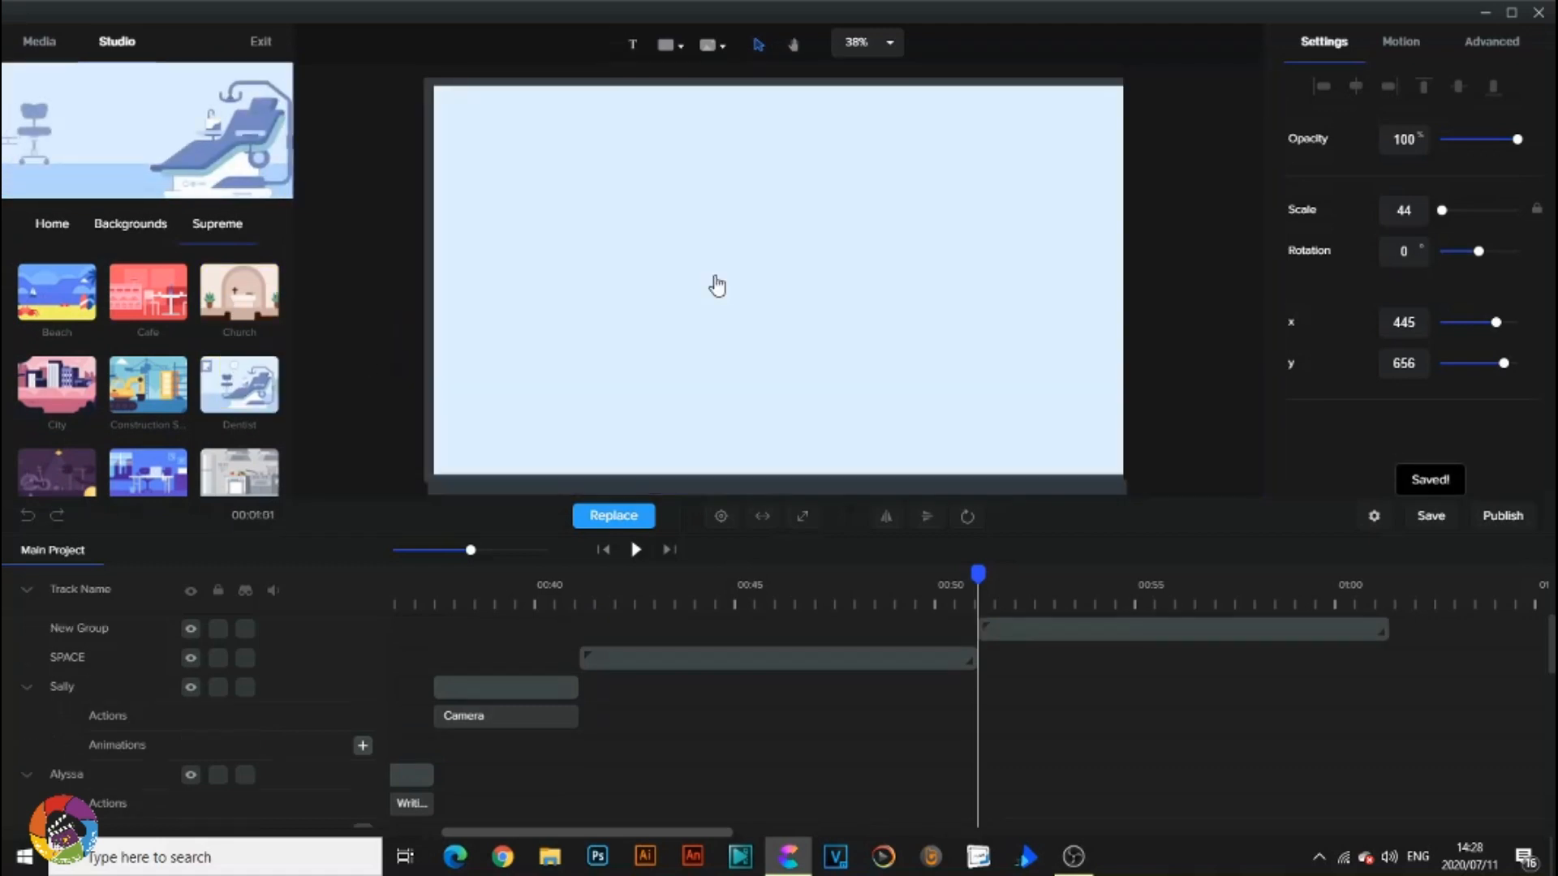
left_click(1022, 629)
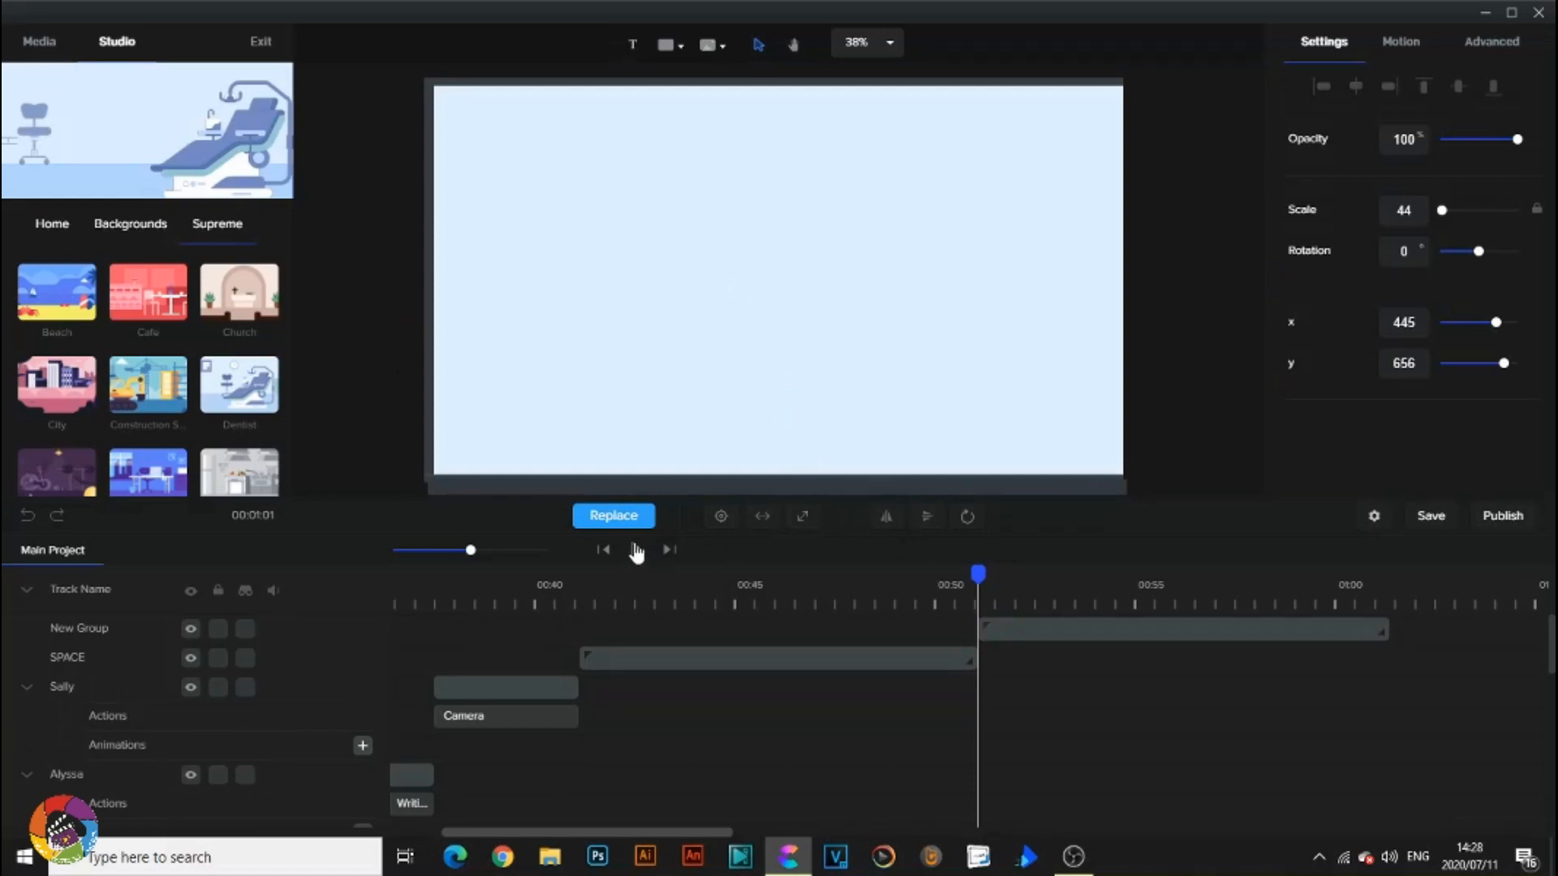
left_click(636, 550)
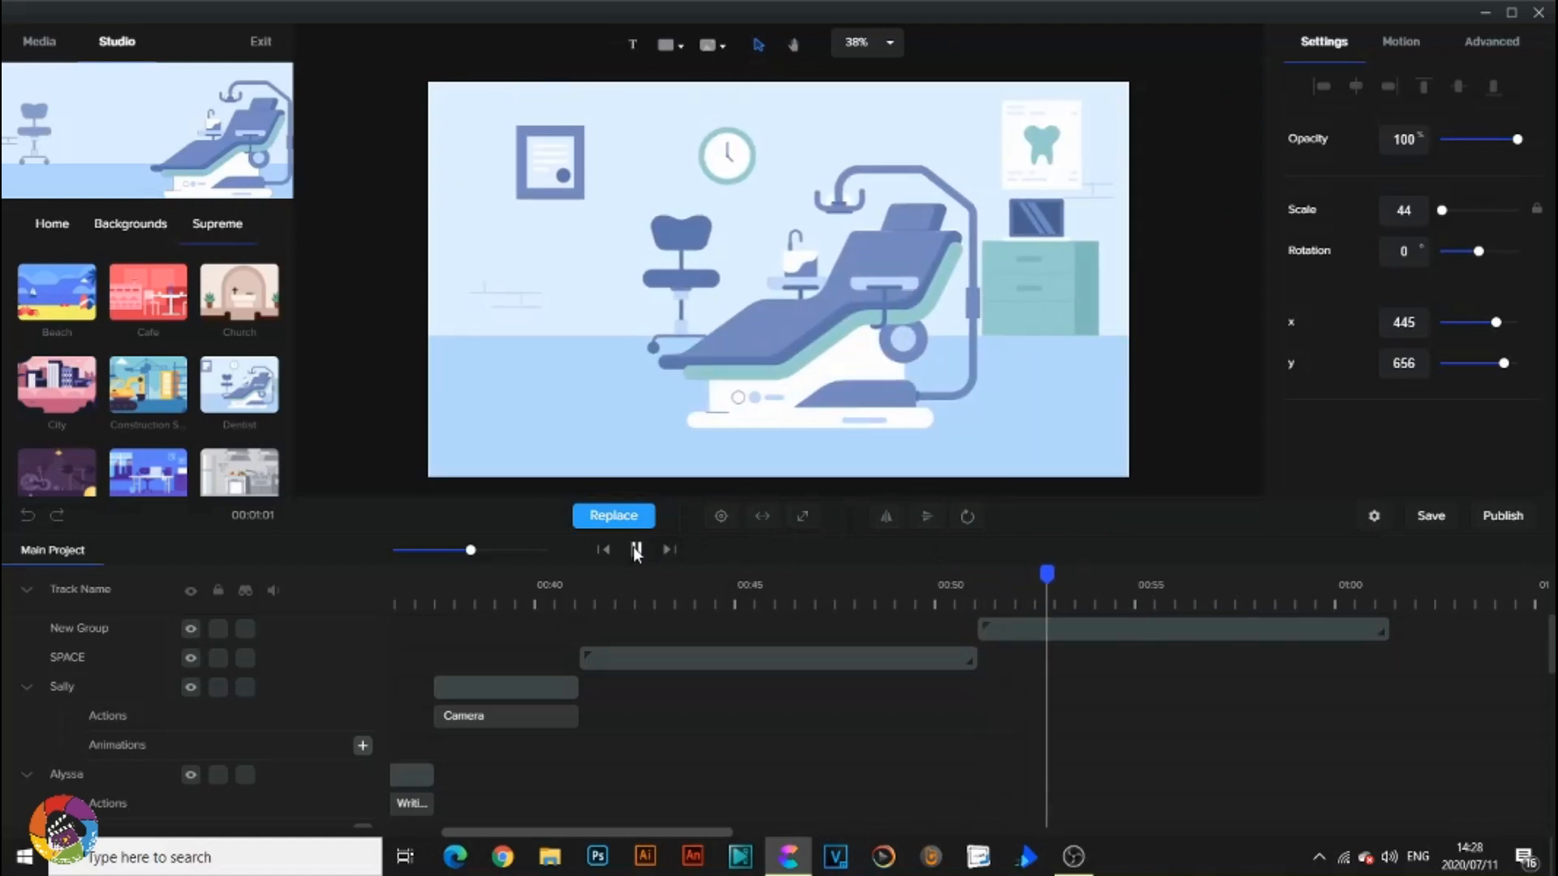
left_click(636, 550)
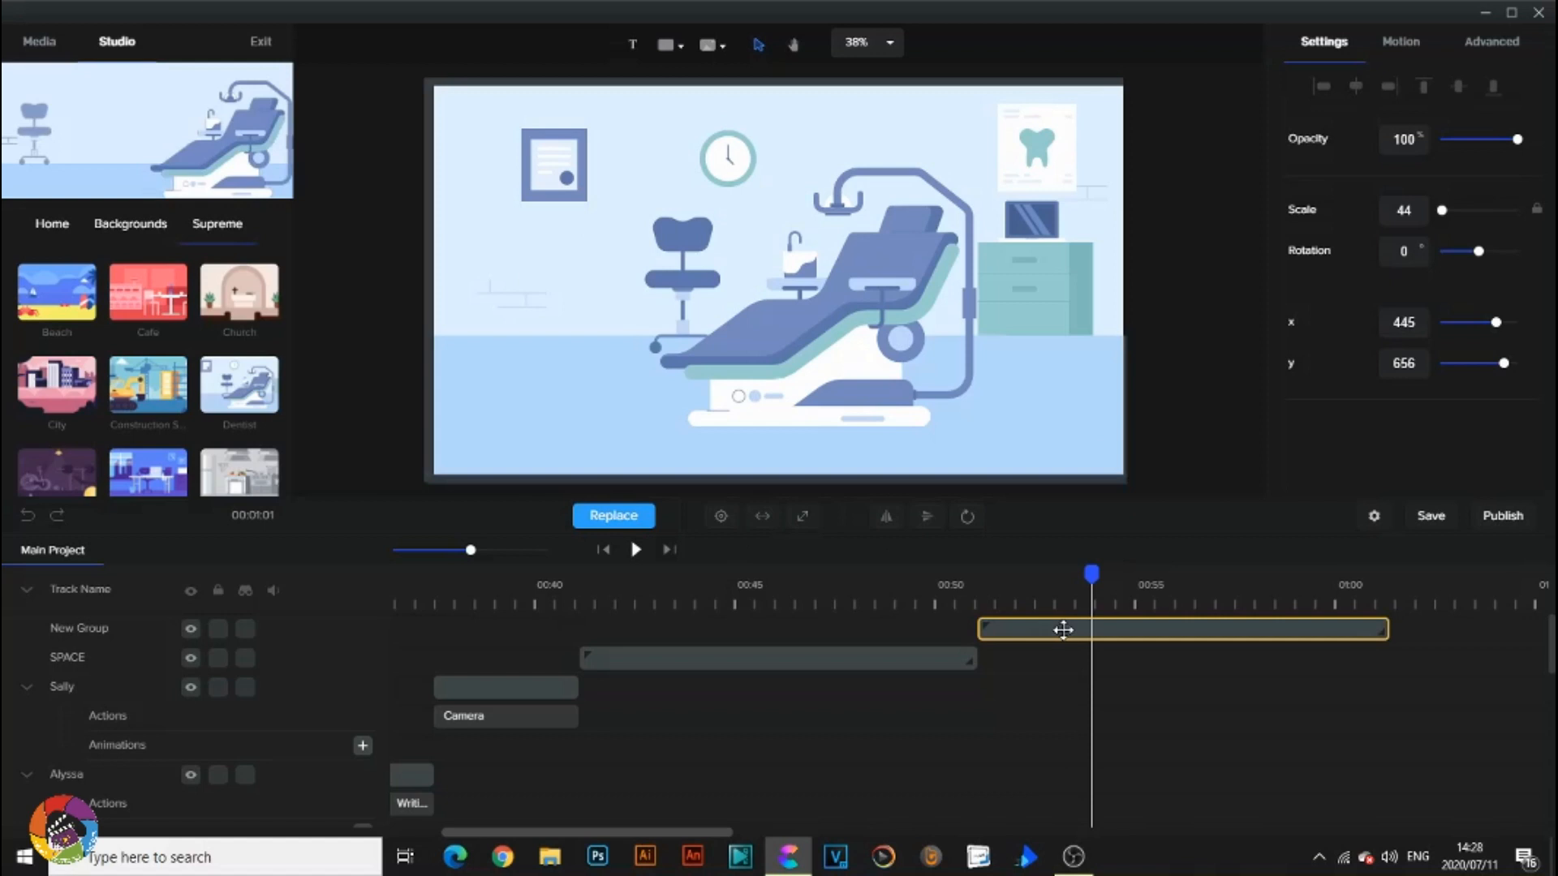
Open the Dentist background group, move the wall certificate slightly up and left, view its motion presets and return to the main project.
double_click(1062, 630)
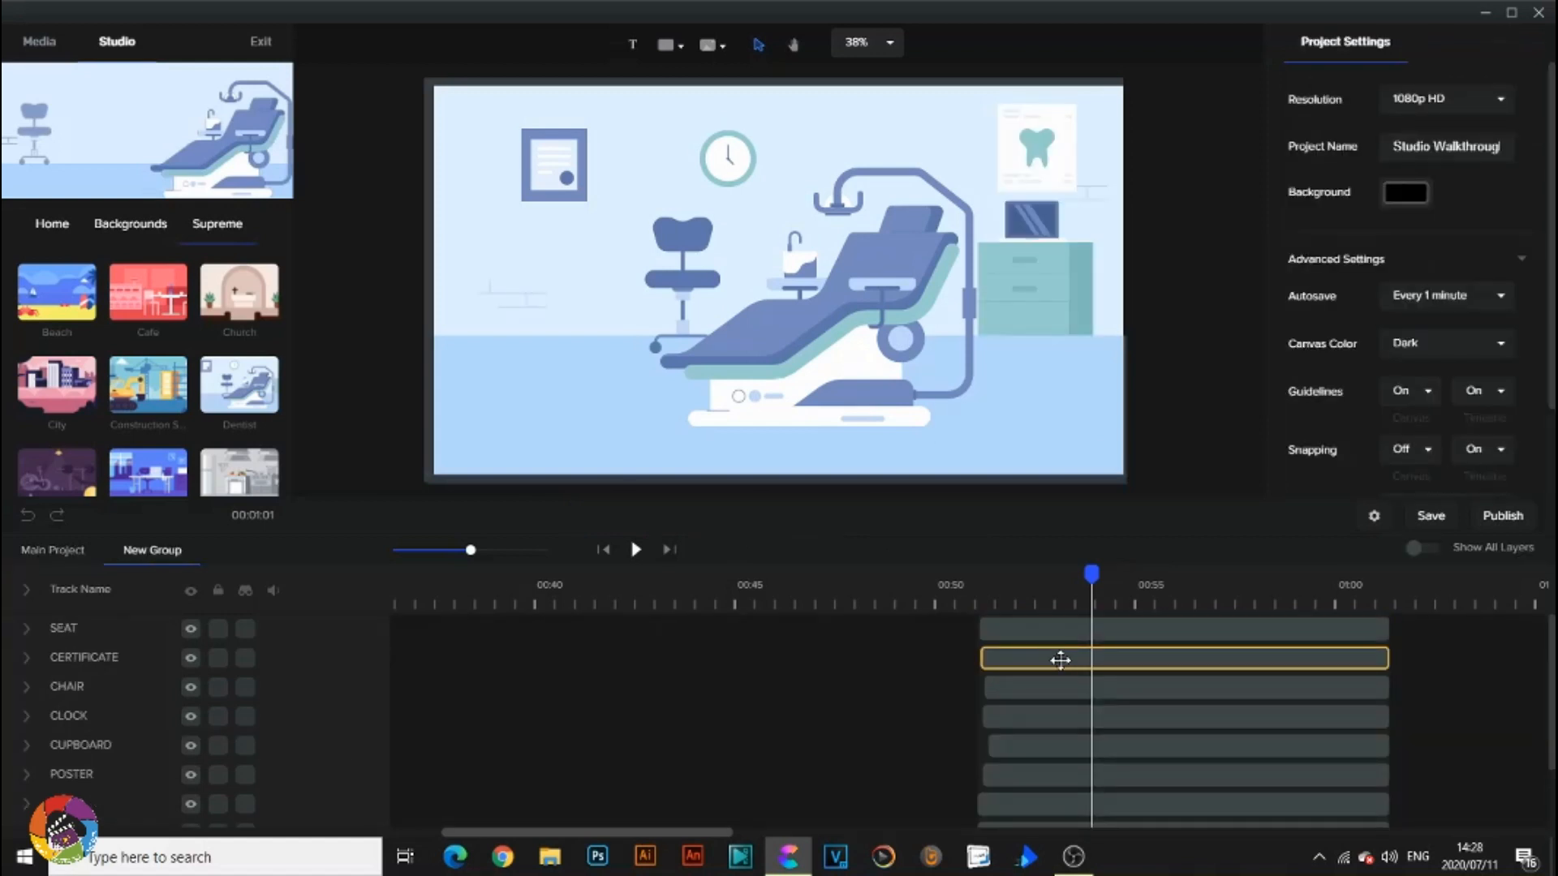
left_click(1060, 660)
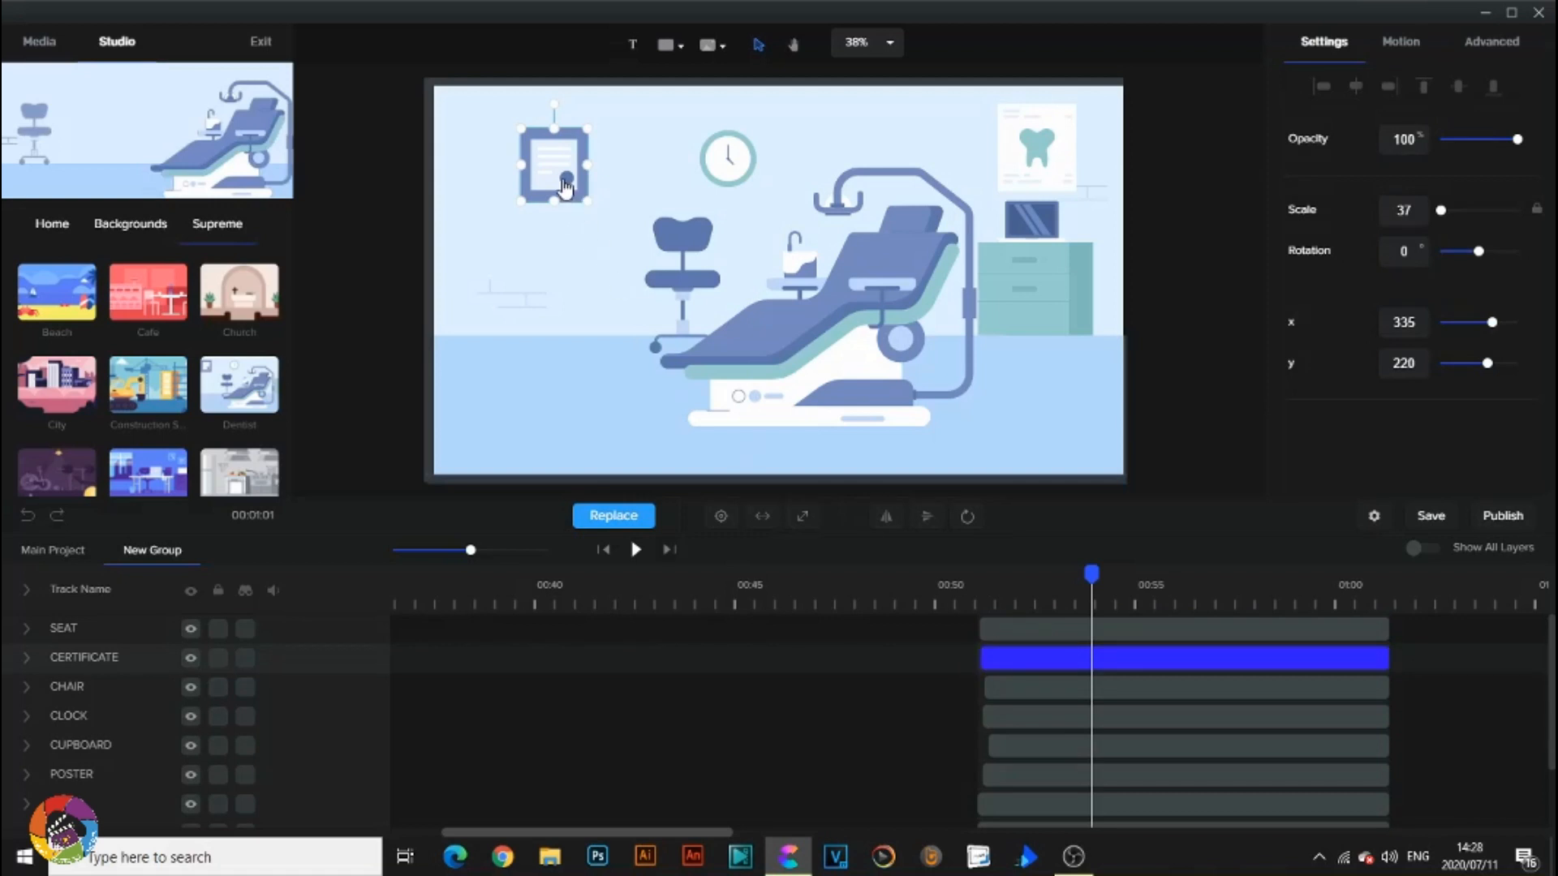
mouse_move(566, 188)
left_mouse_down()
mouse_move(557, 240)
mouse_move(522, 253)
mouse_move(539, 171)
left_mouse_up()
left_click(1401, 42)
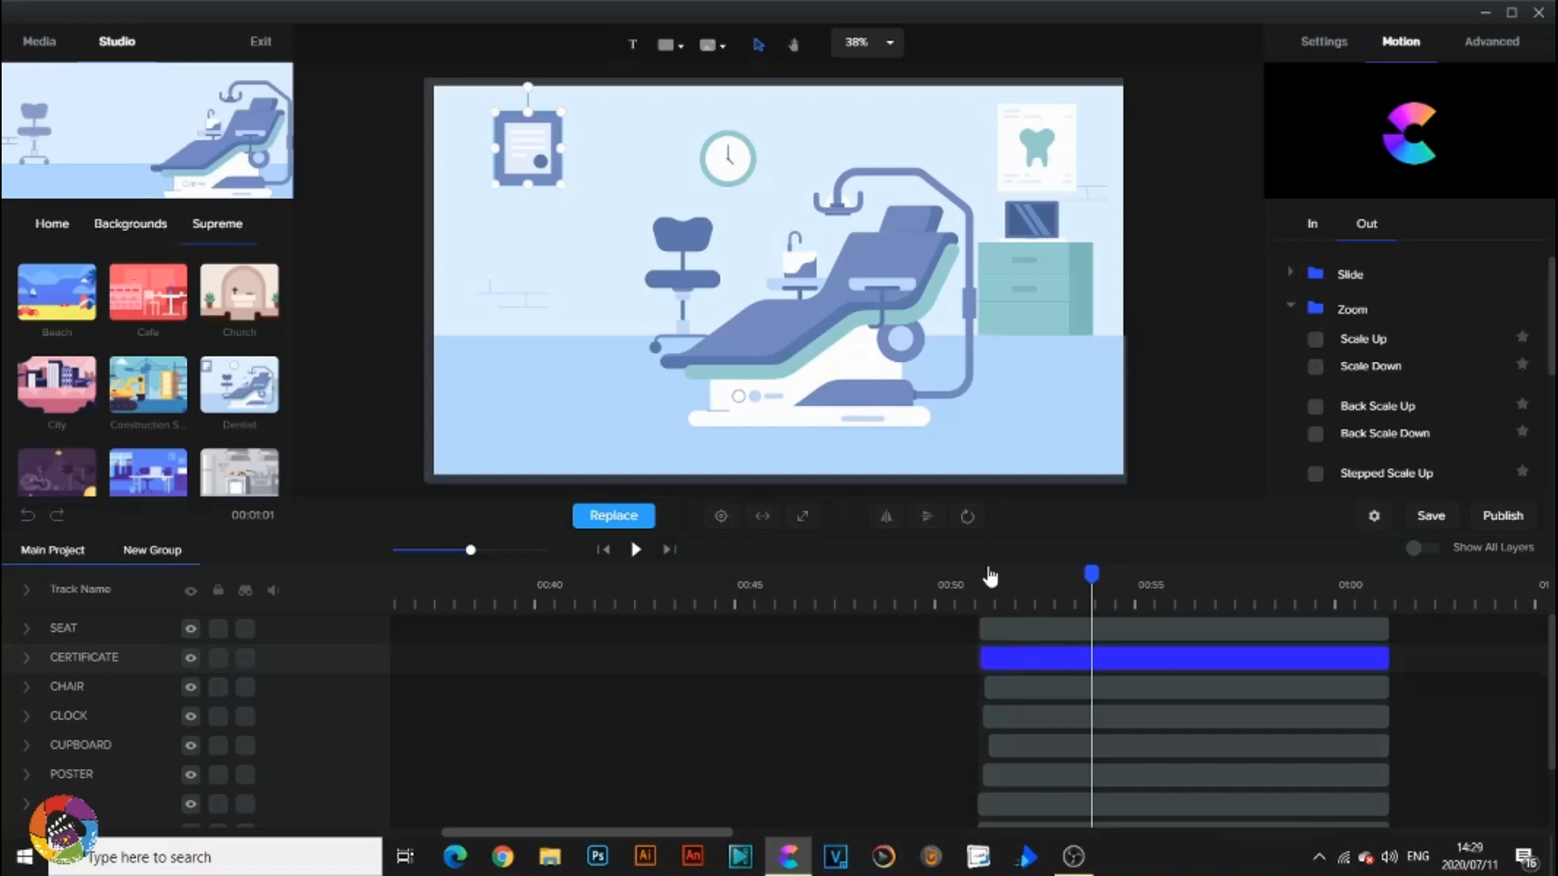
left_click(53, 552)
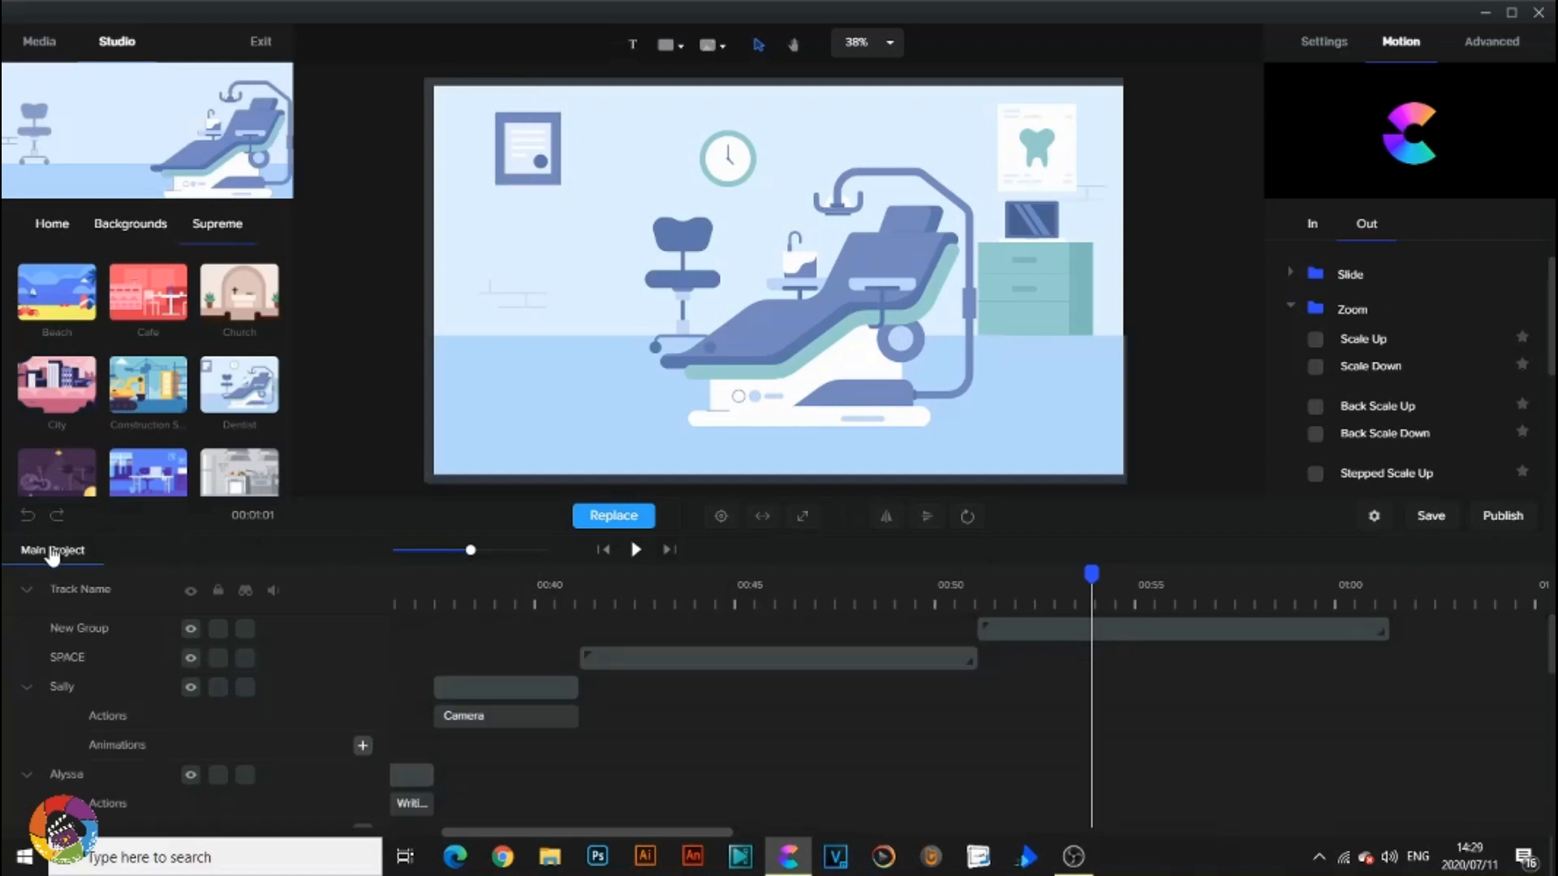
Delete the Dentist background group and place the playhead at the end of the SPACE clip.
left_click(1134, 633)
right_click(1133, 630)
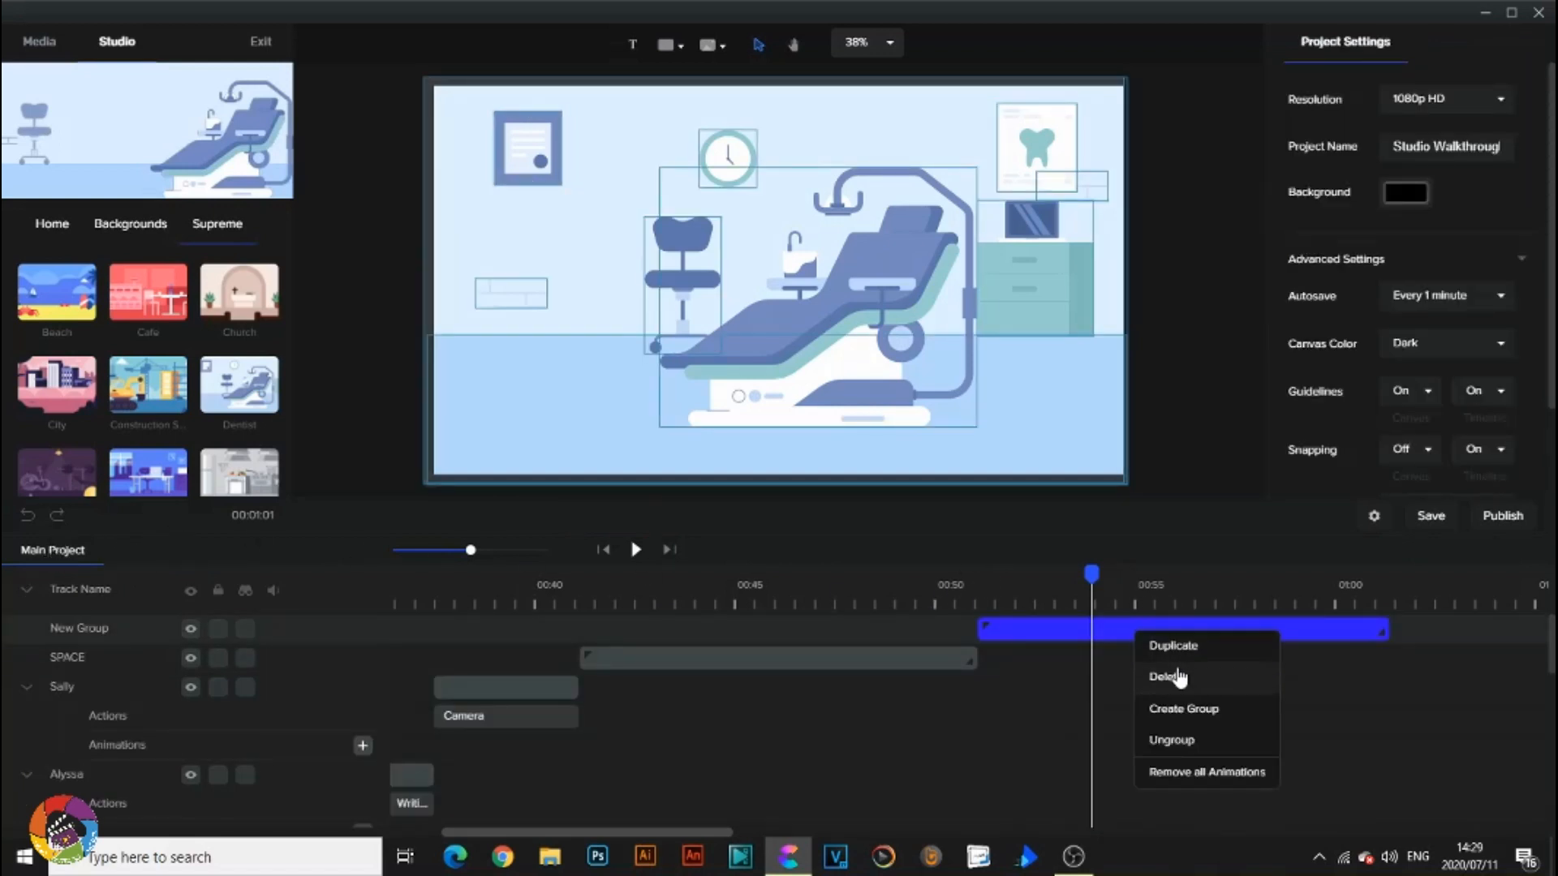
left_click(1178, 677)
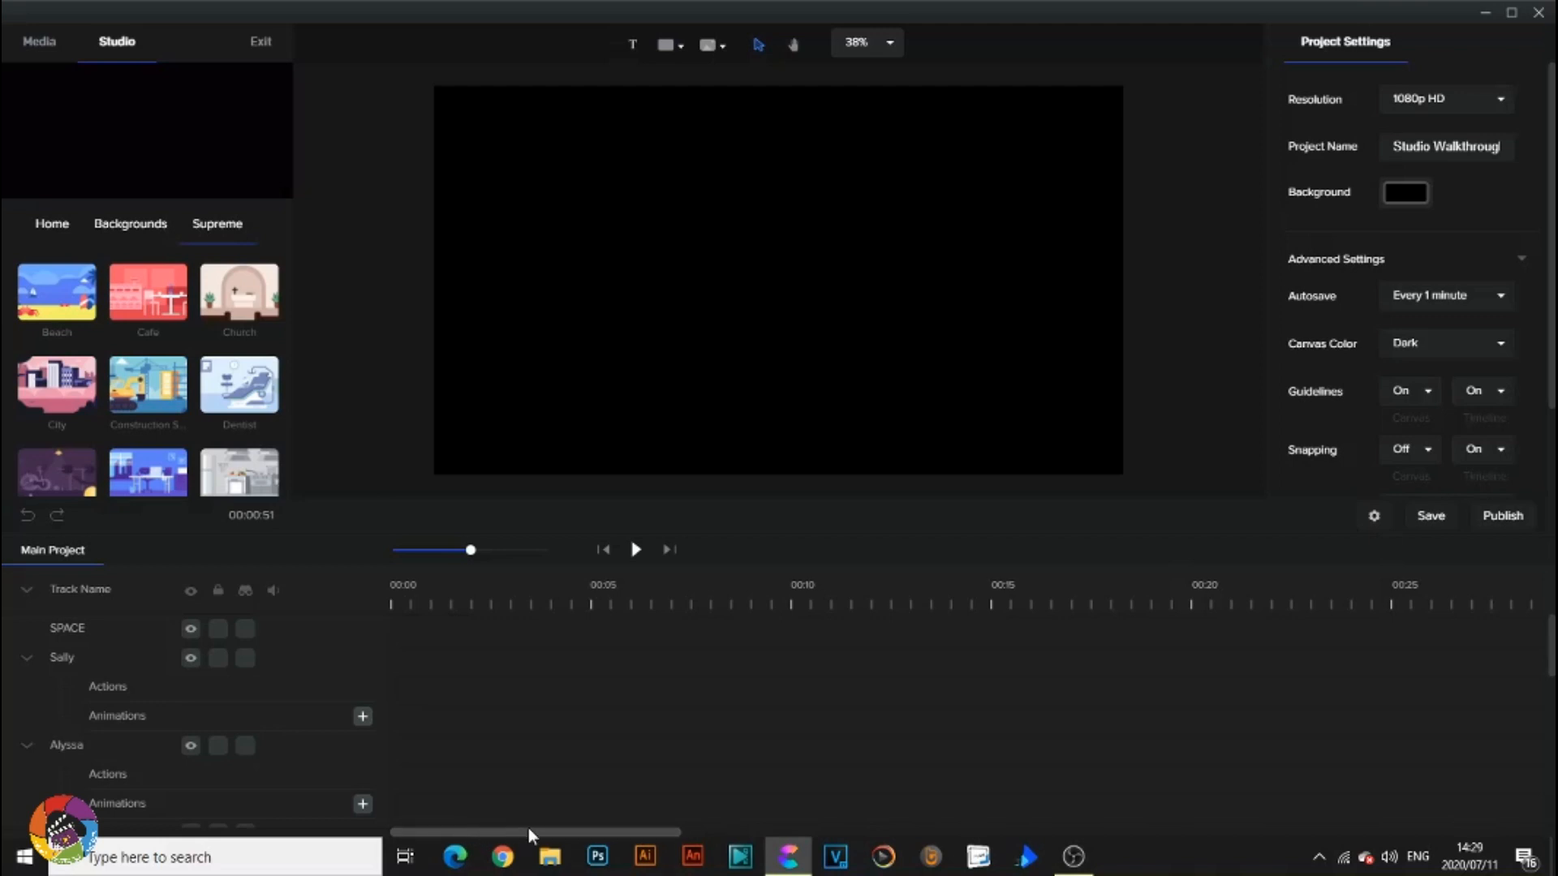
left_click_drag(586, 829, 643, 831)
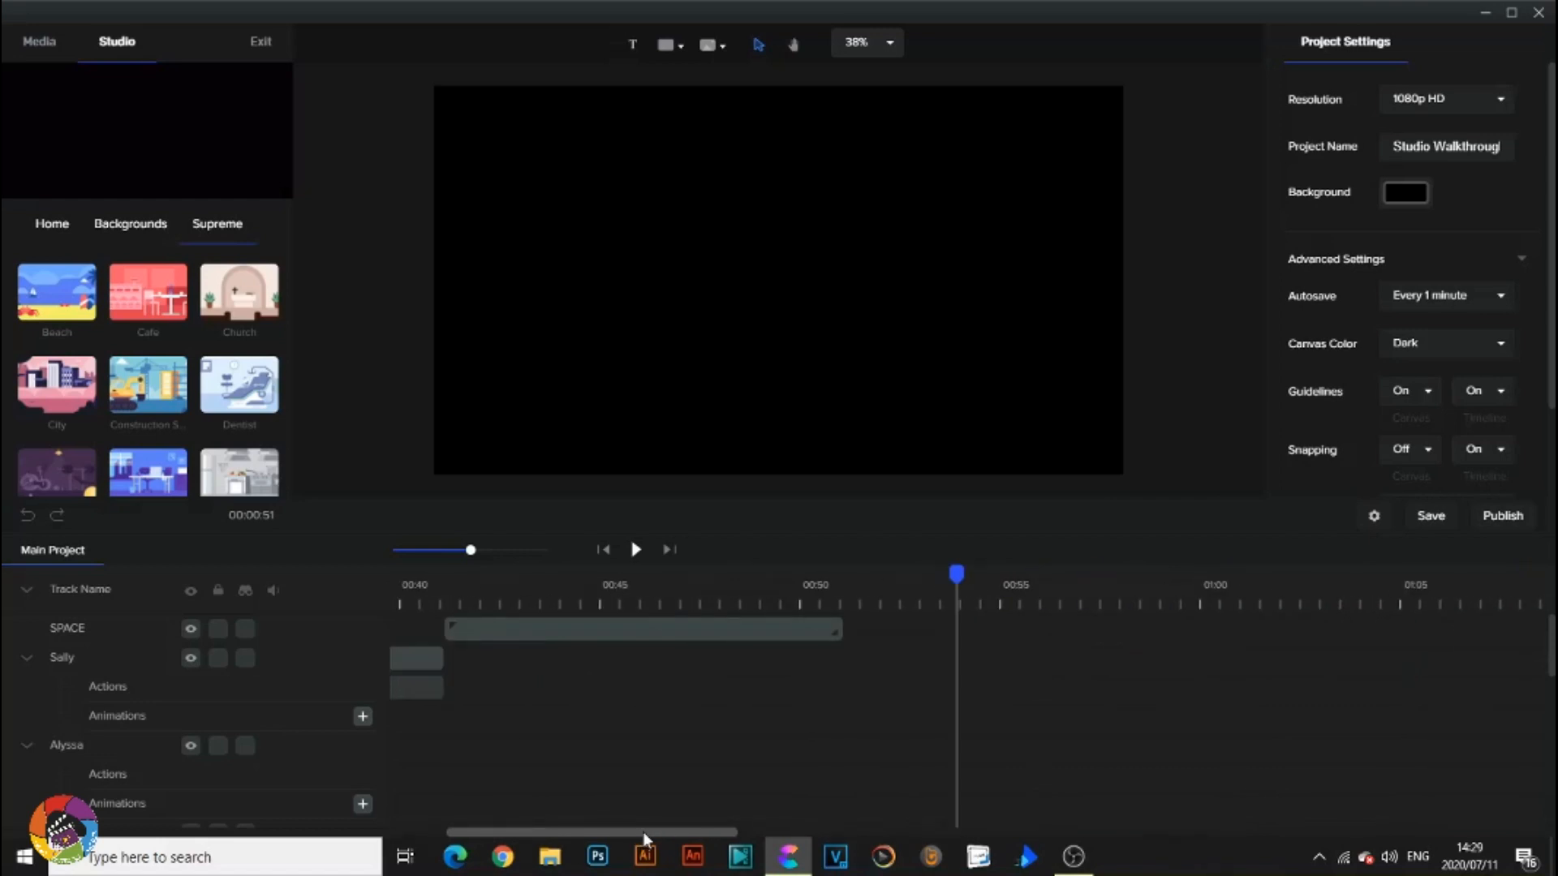
left_click_drag(906, 571, 838, 572)
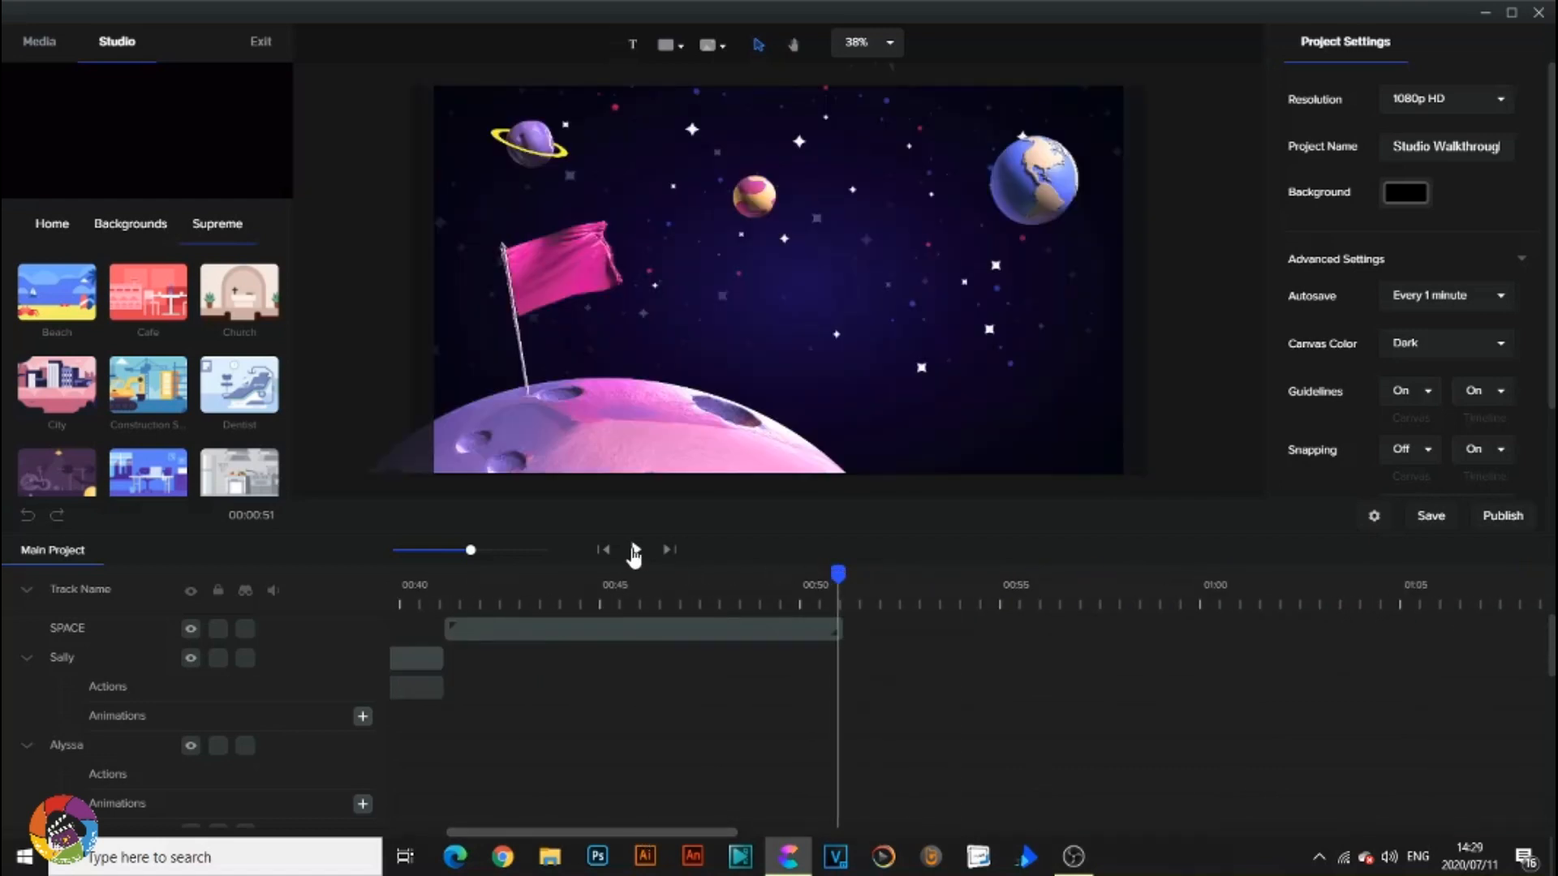
left_click(636, 550)
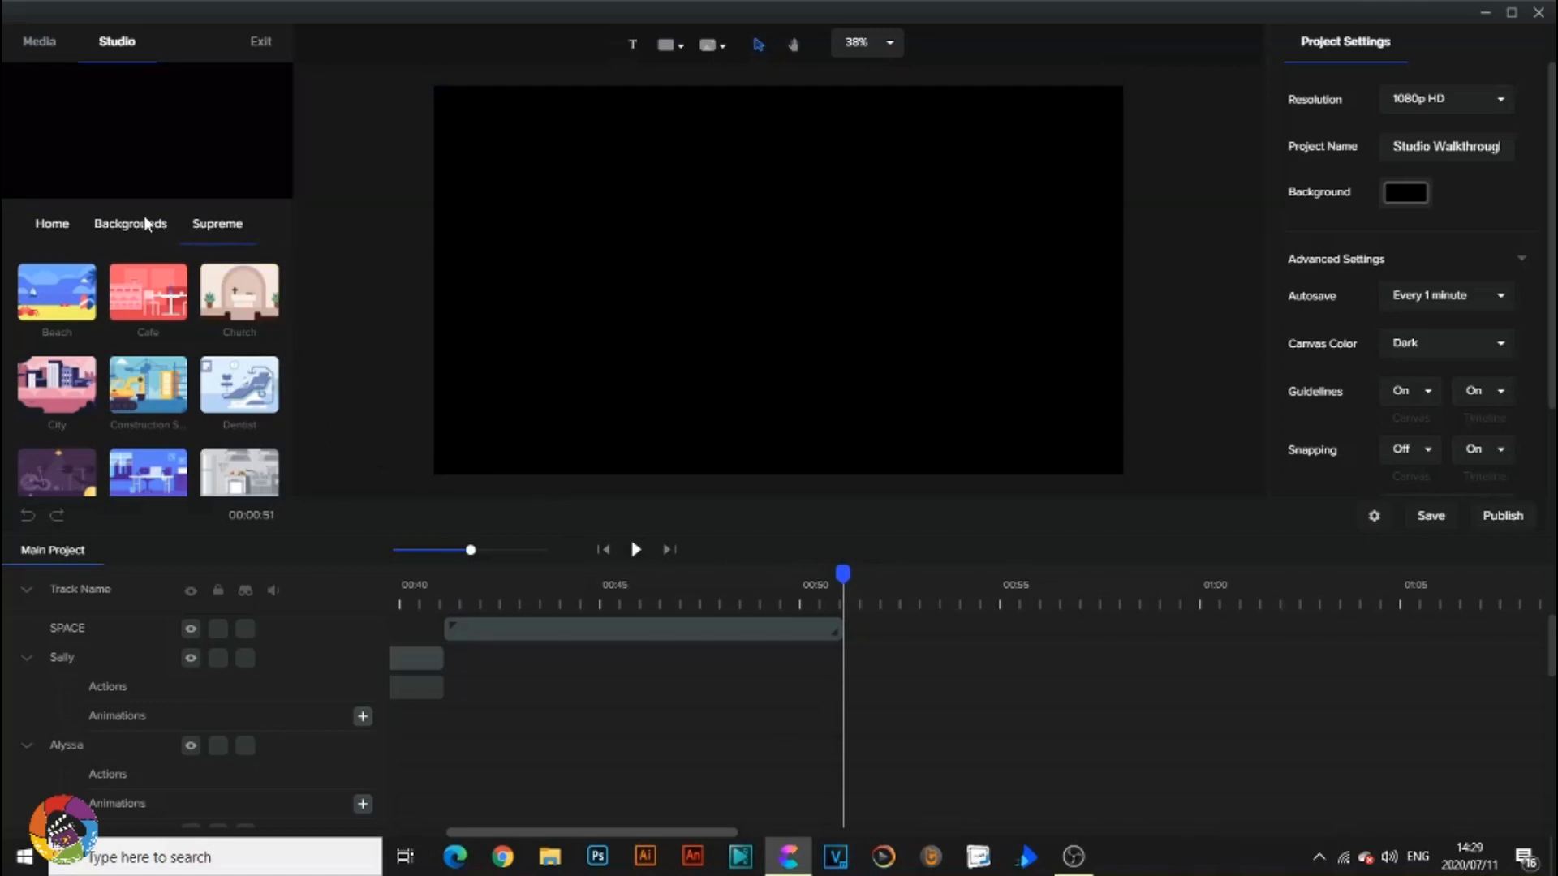
Browse the Elegant backgrounds and return to the asset library's main categories.
left_click(130, 229)
left_click(236, 296)
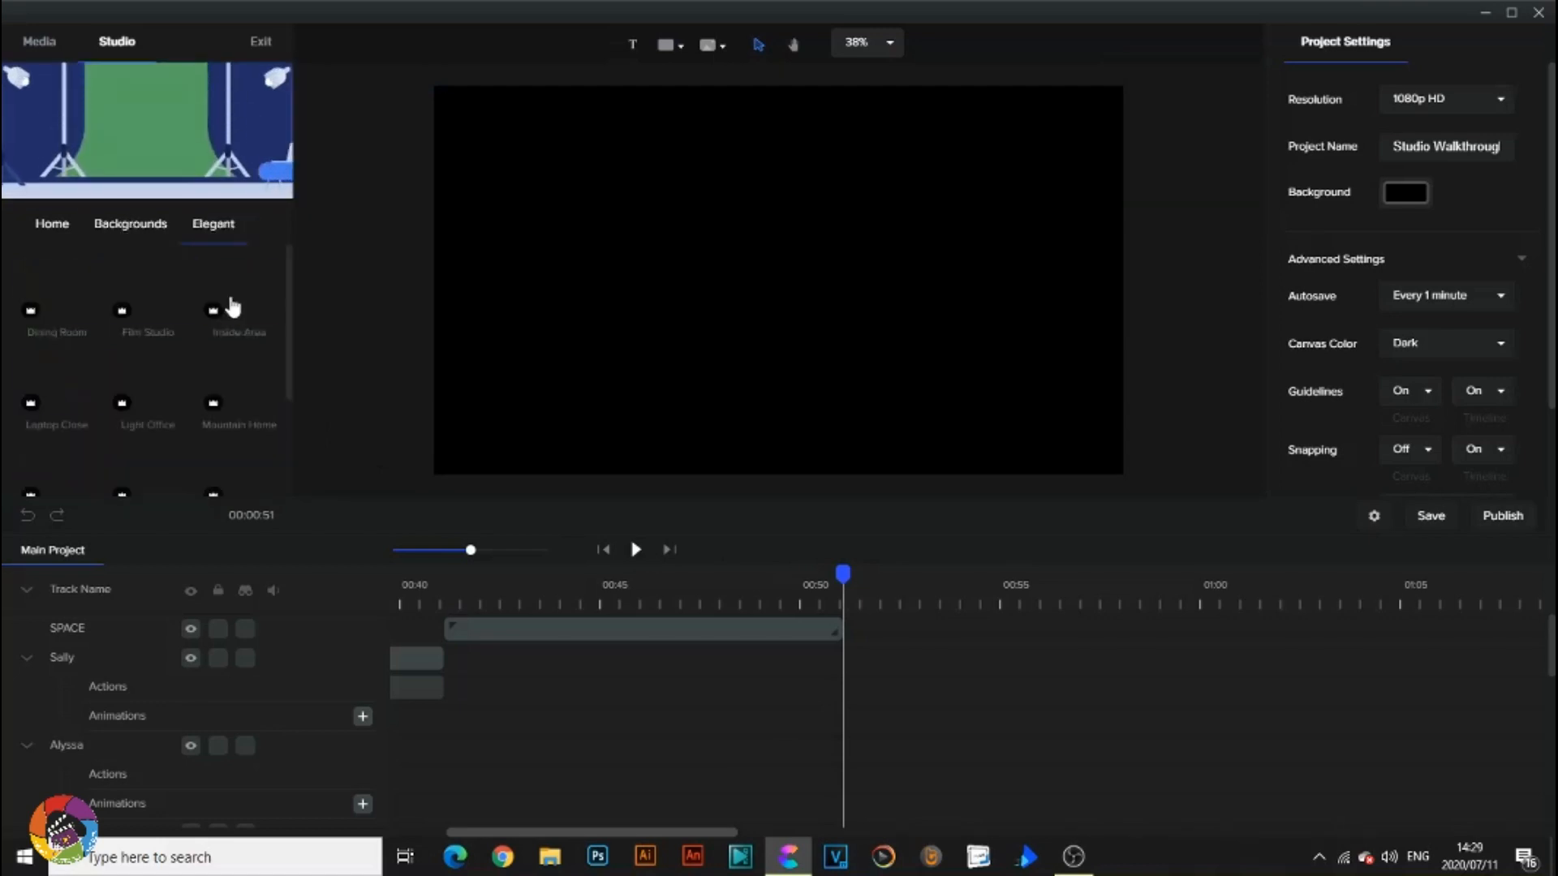
scroll(202, 337, "down", 3)
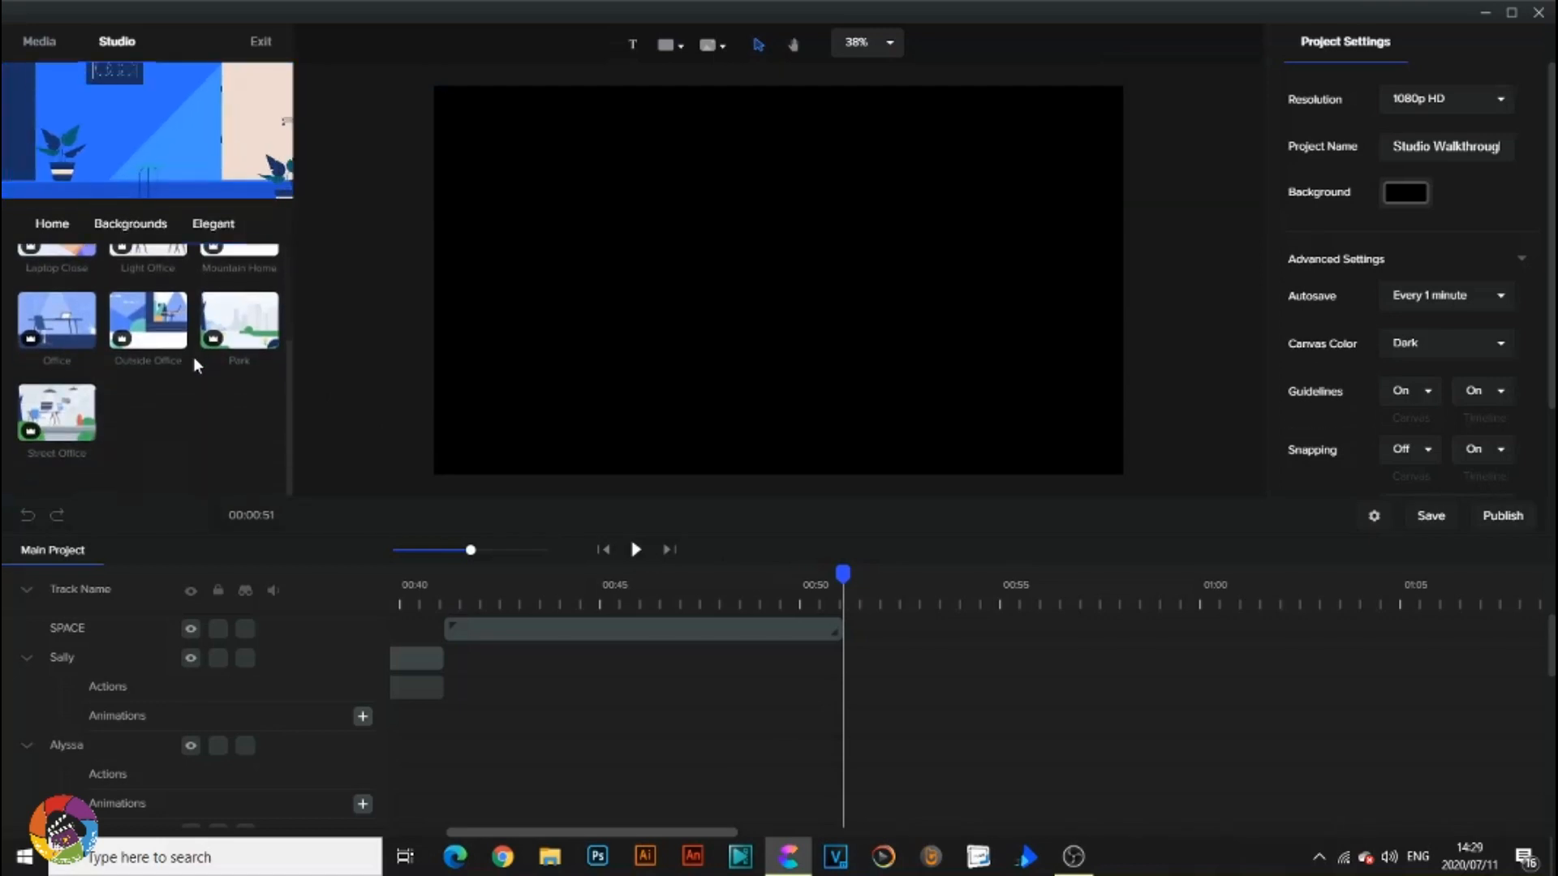
scroll(193, 357, "up", 2)
scroll(193, 356, "up", 1)
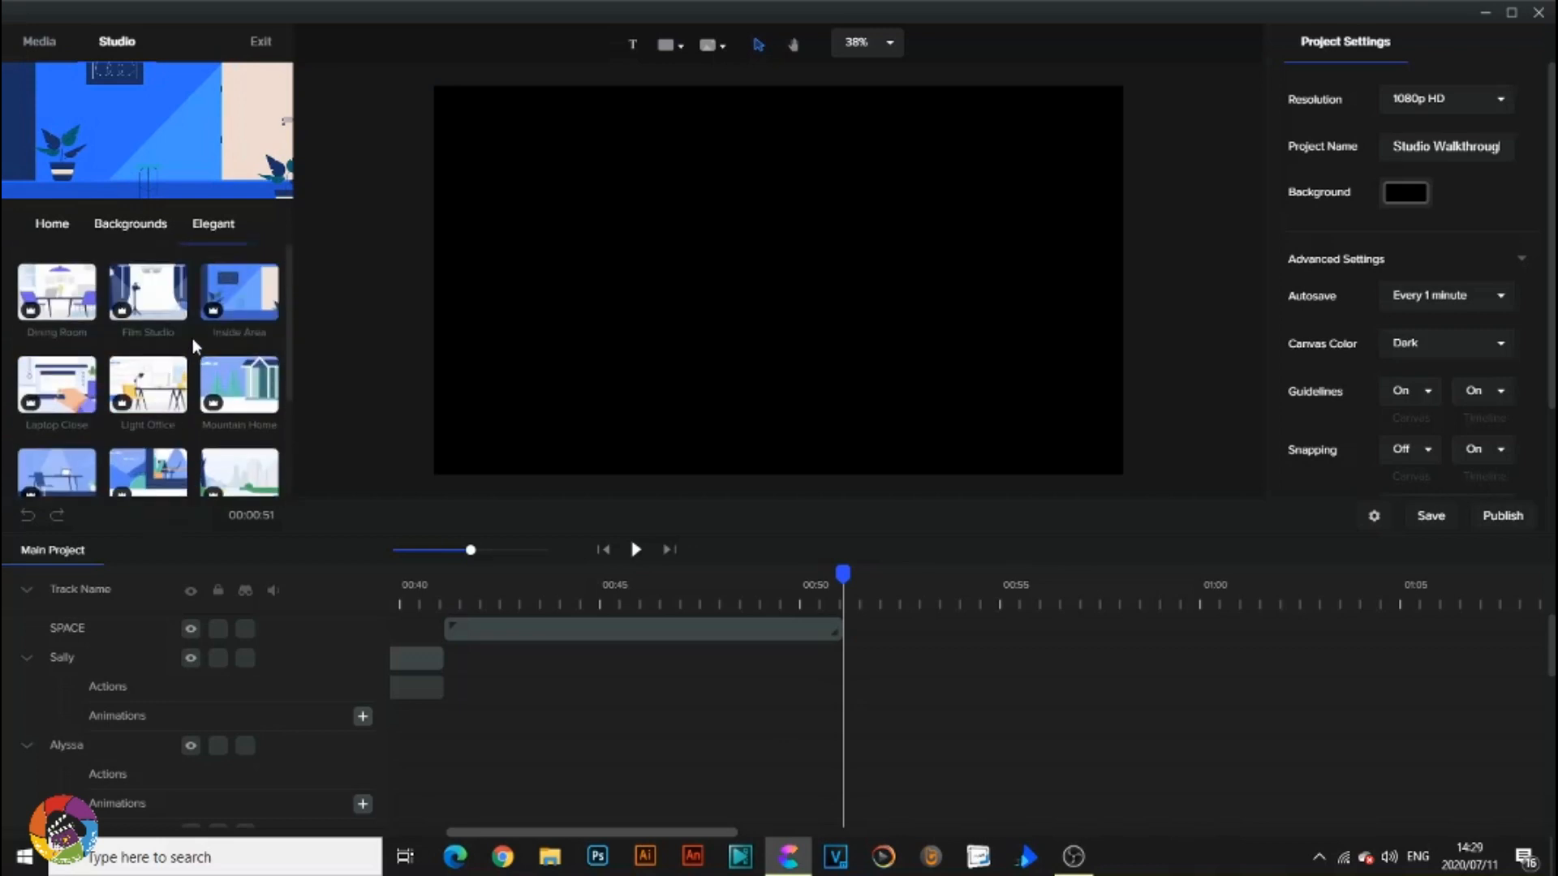
left_click(129, 233)
left_click(59, 225)
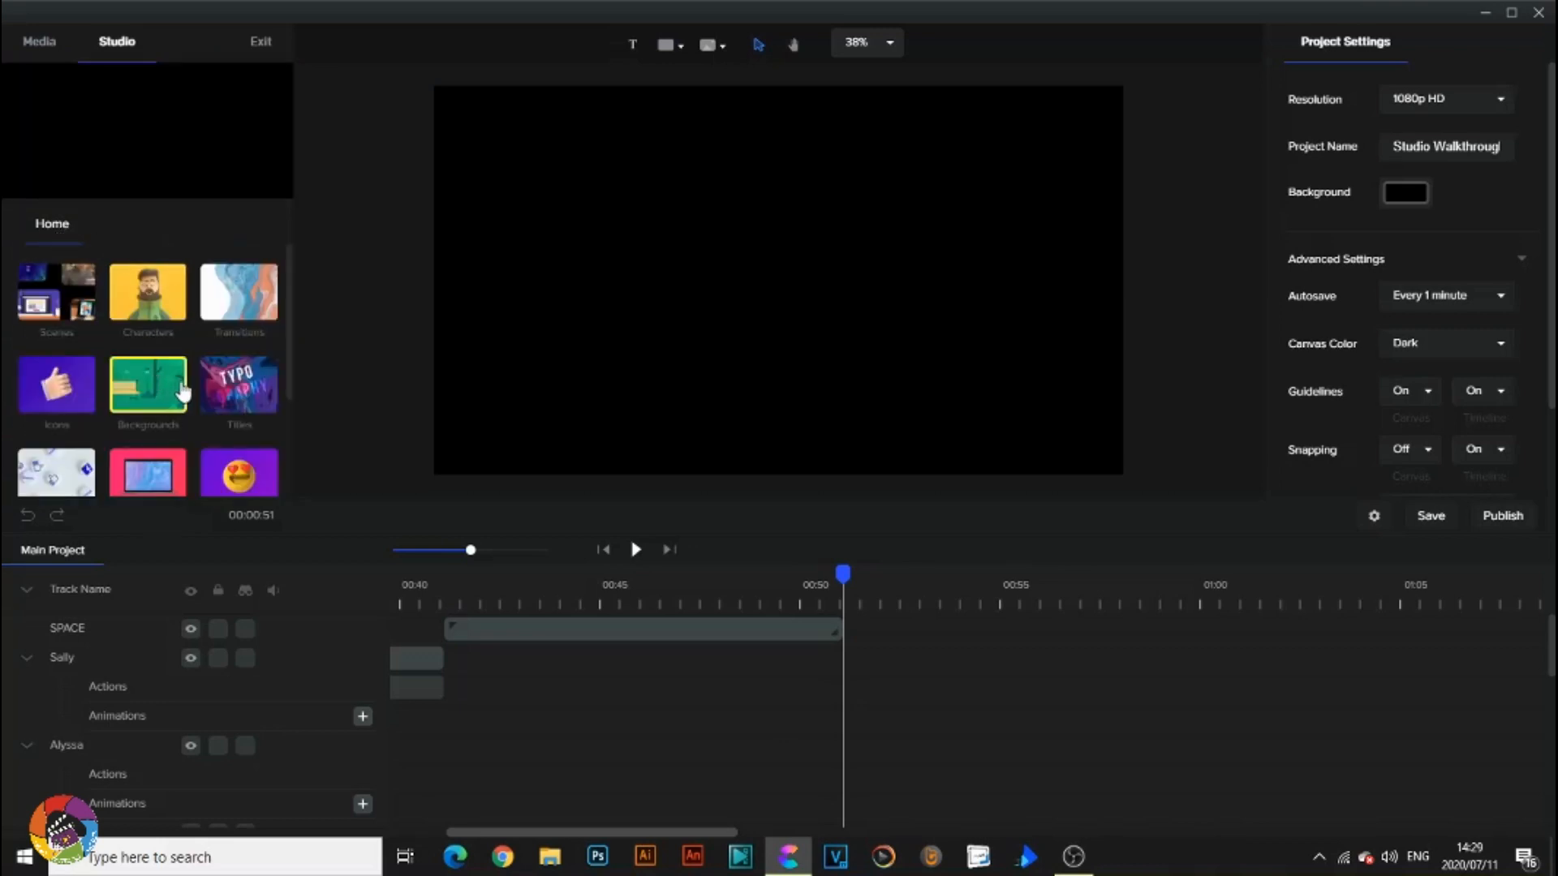
Browse the Titles category and preview its Epic Style titles.
left_click(233, 387)
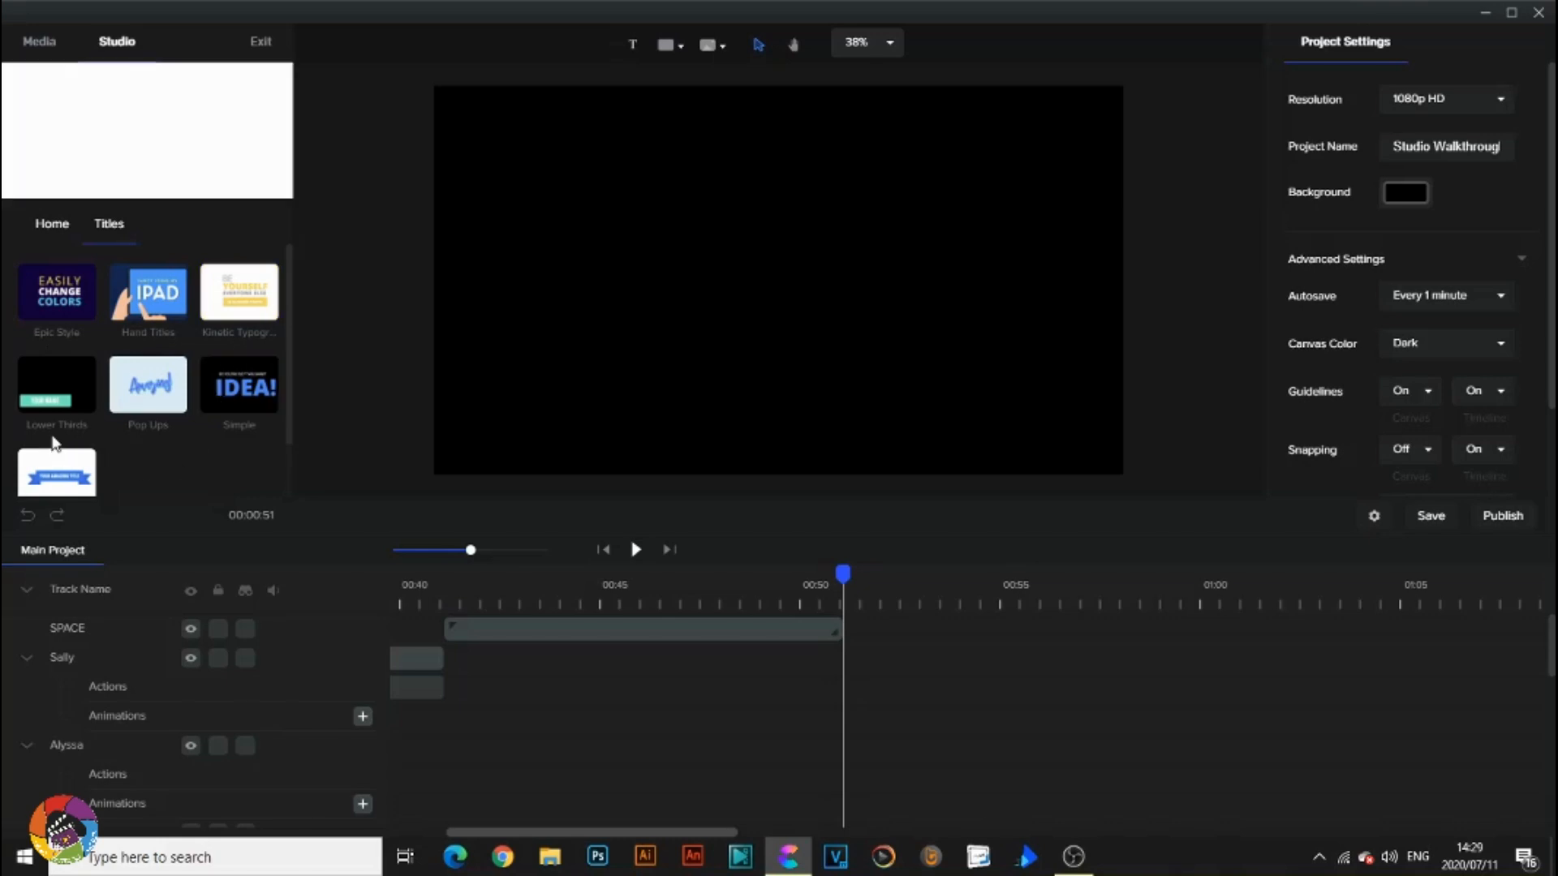
scroll(146, 471, "down", 1)
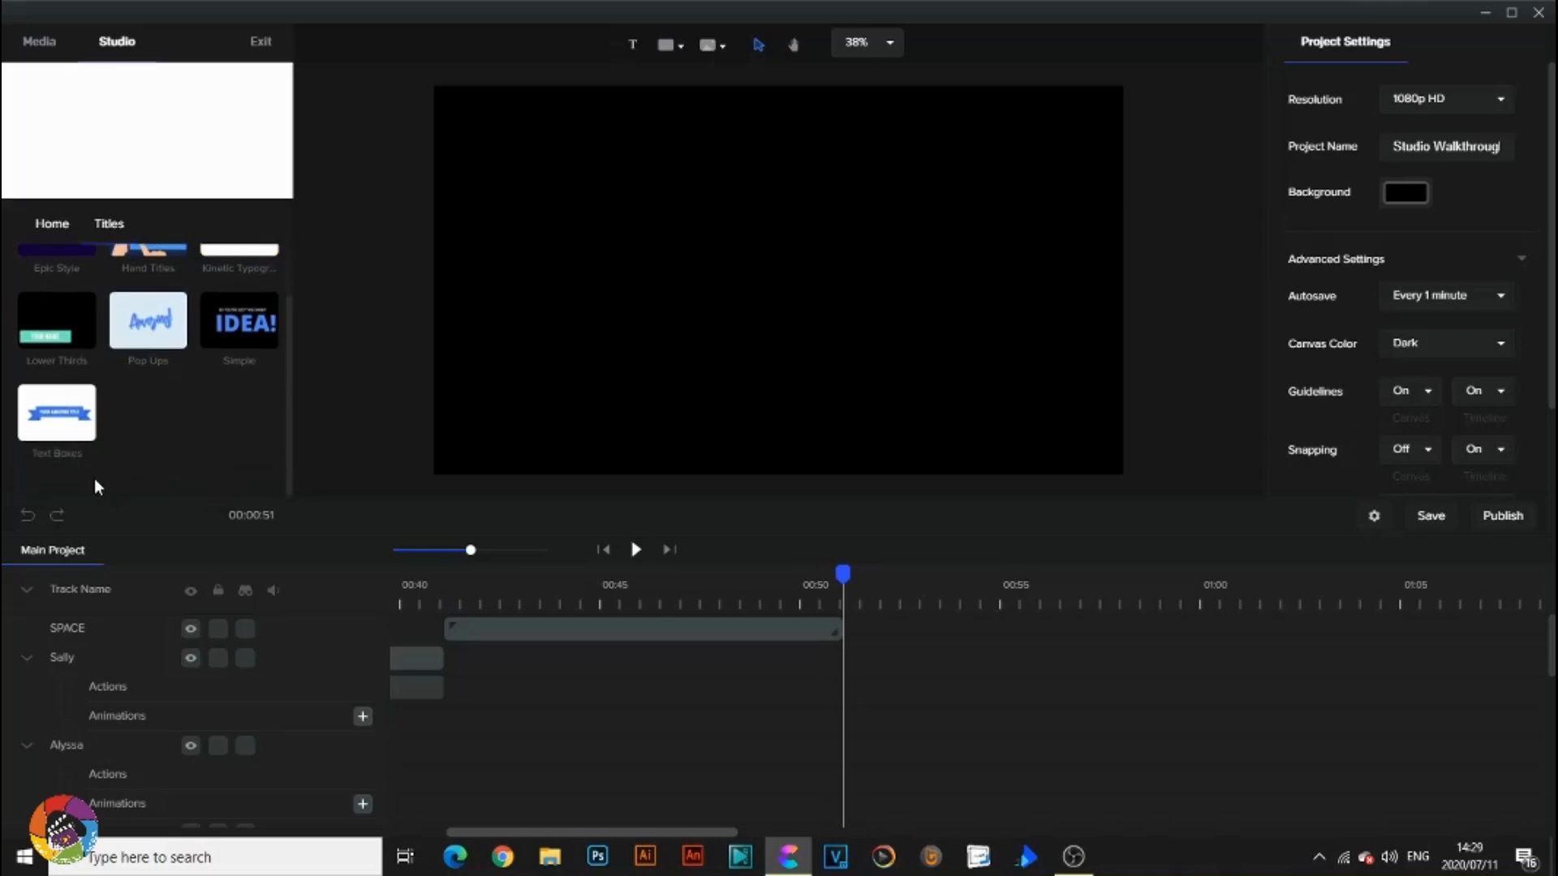
scroll(89, 466, "up", 1)
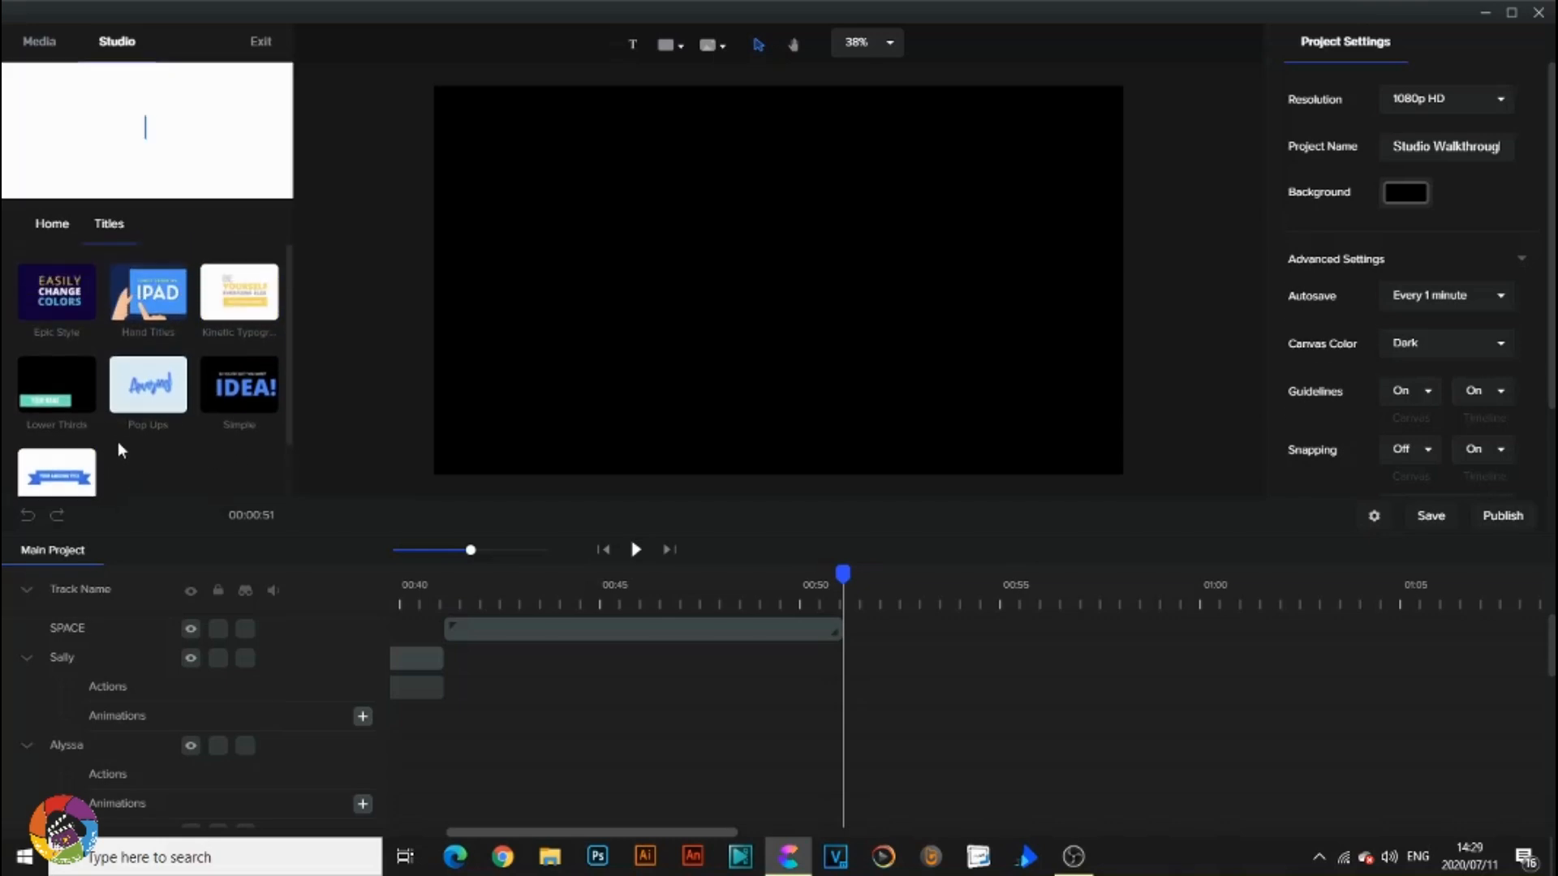
left_click(64, 312)
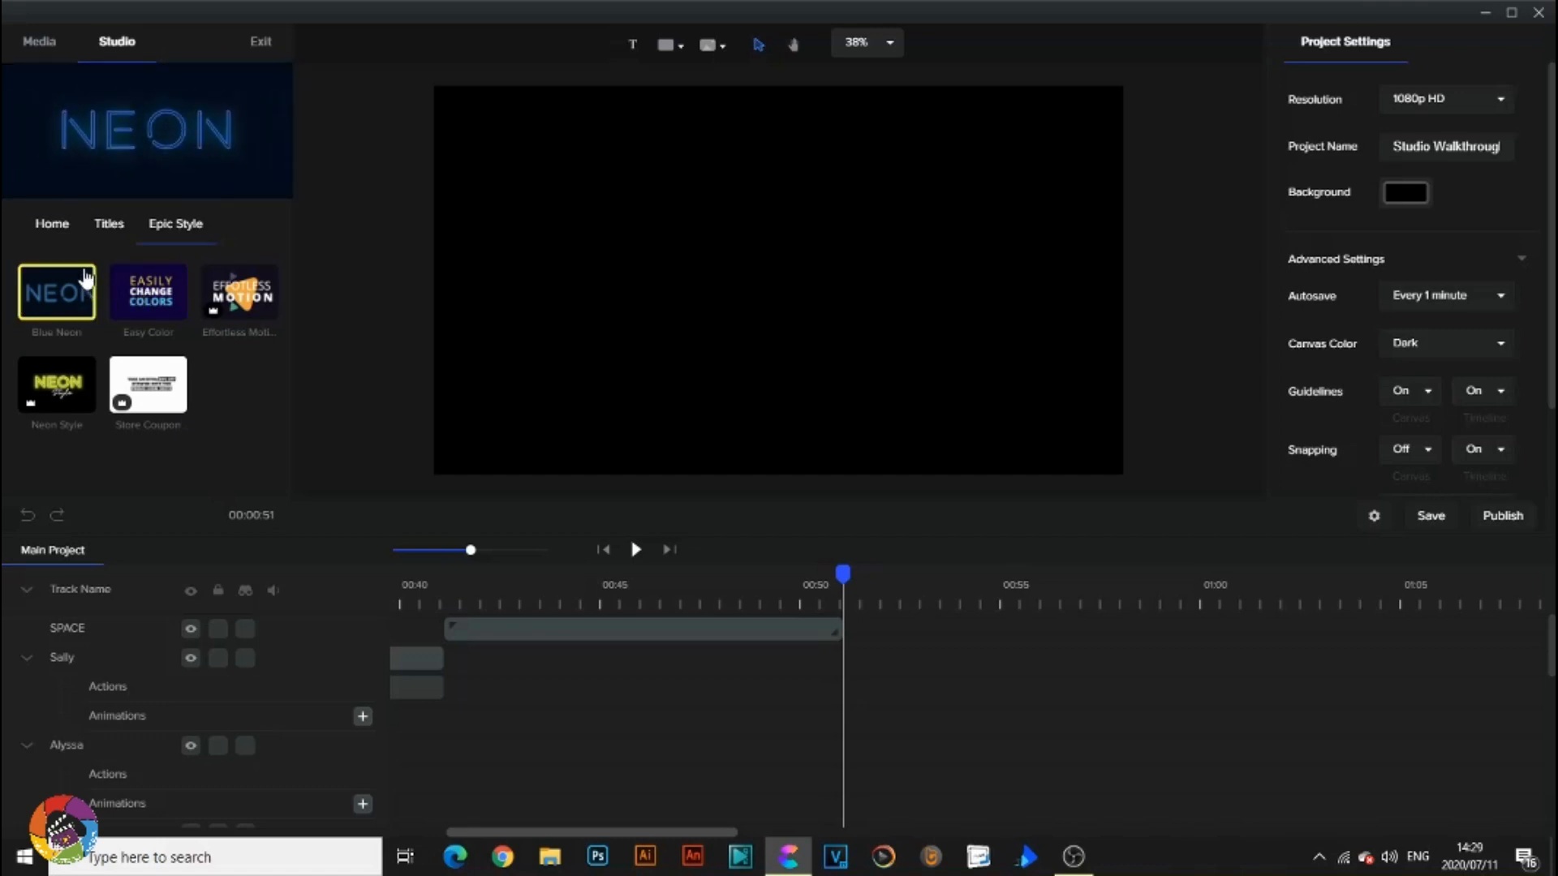
left_click(103, 234)
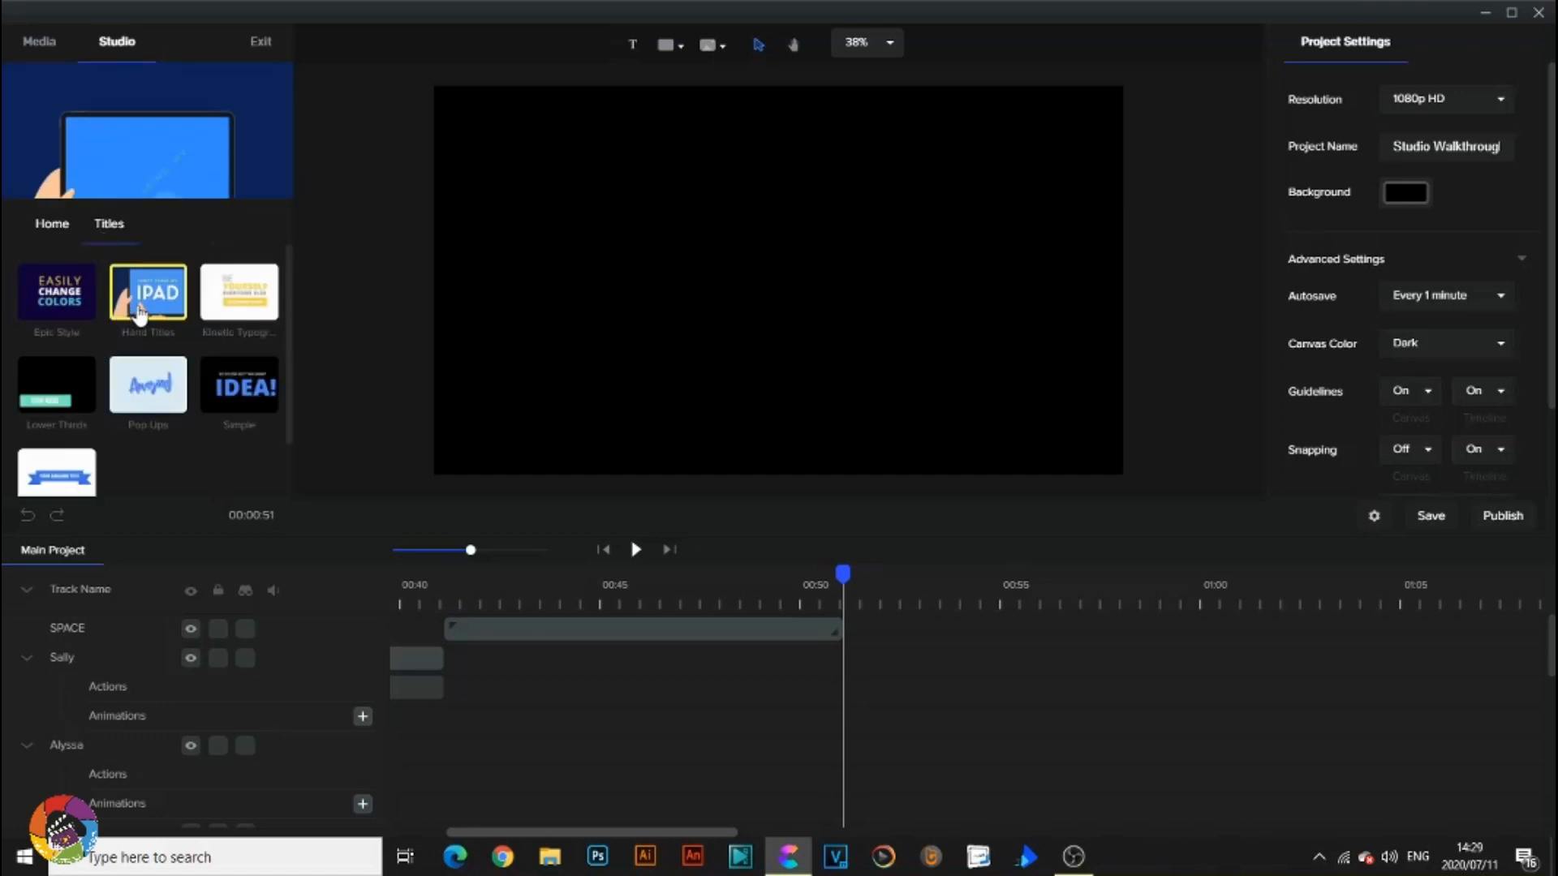
Add the Introducing hand title at the end of the SPACE clip and move the playhead to where its text shows.
left_click(136, 304)
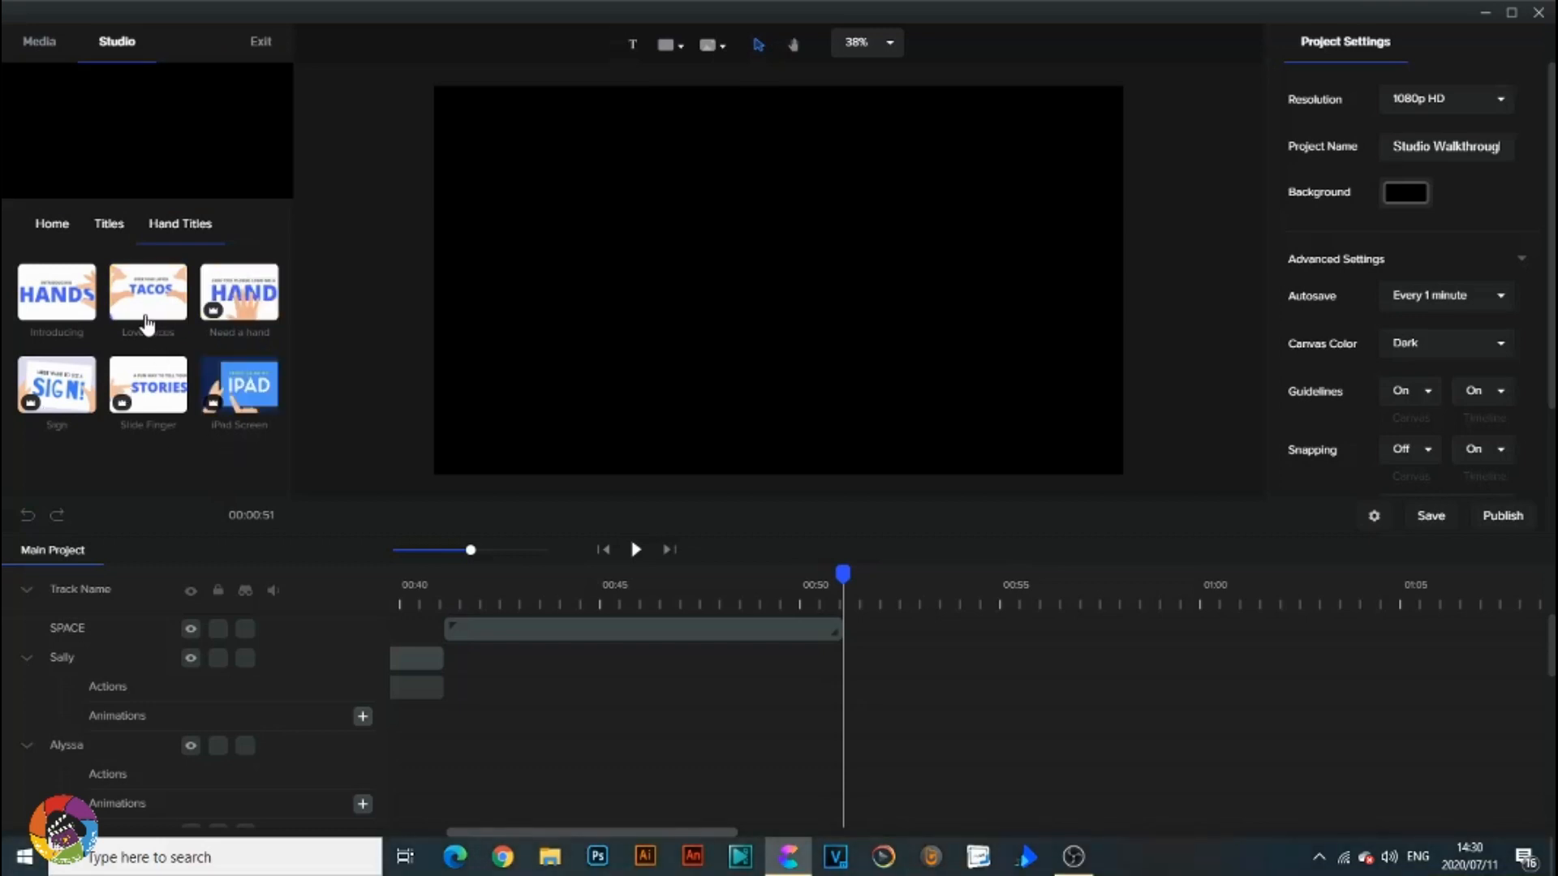
left_click_drag(65, 307, 831, 300)
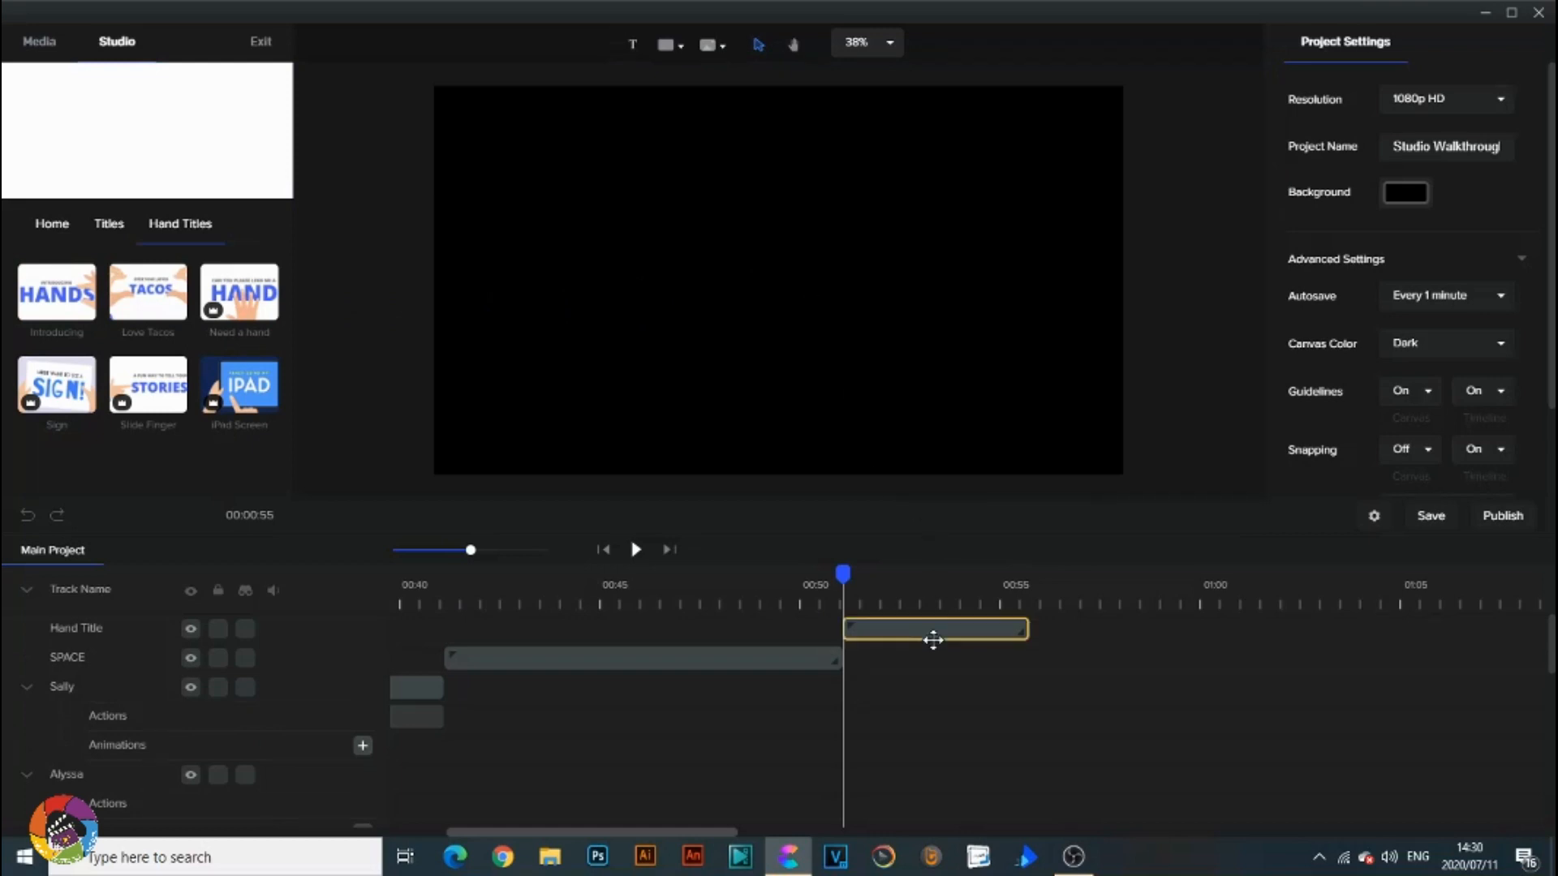
left_click_drag(877, 571, 906, 571)
Replace the hand title's upper line with "I love" and its large blue word with "Create Studio".
left_click(814, 208)
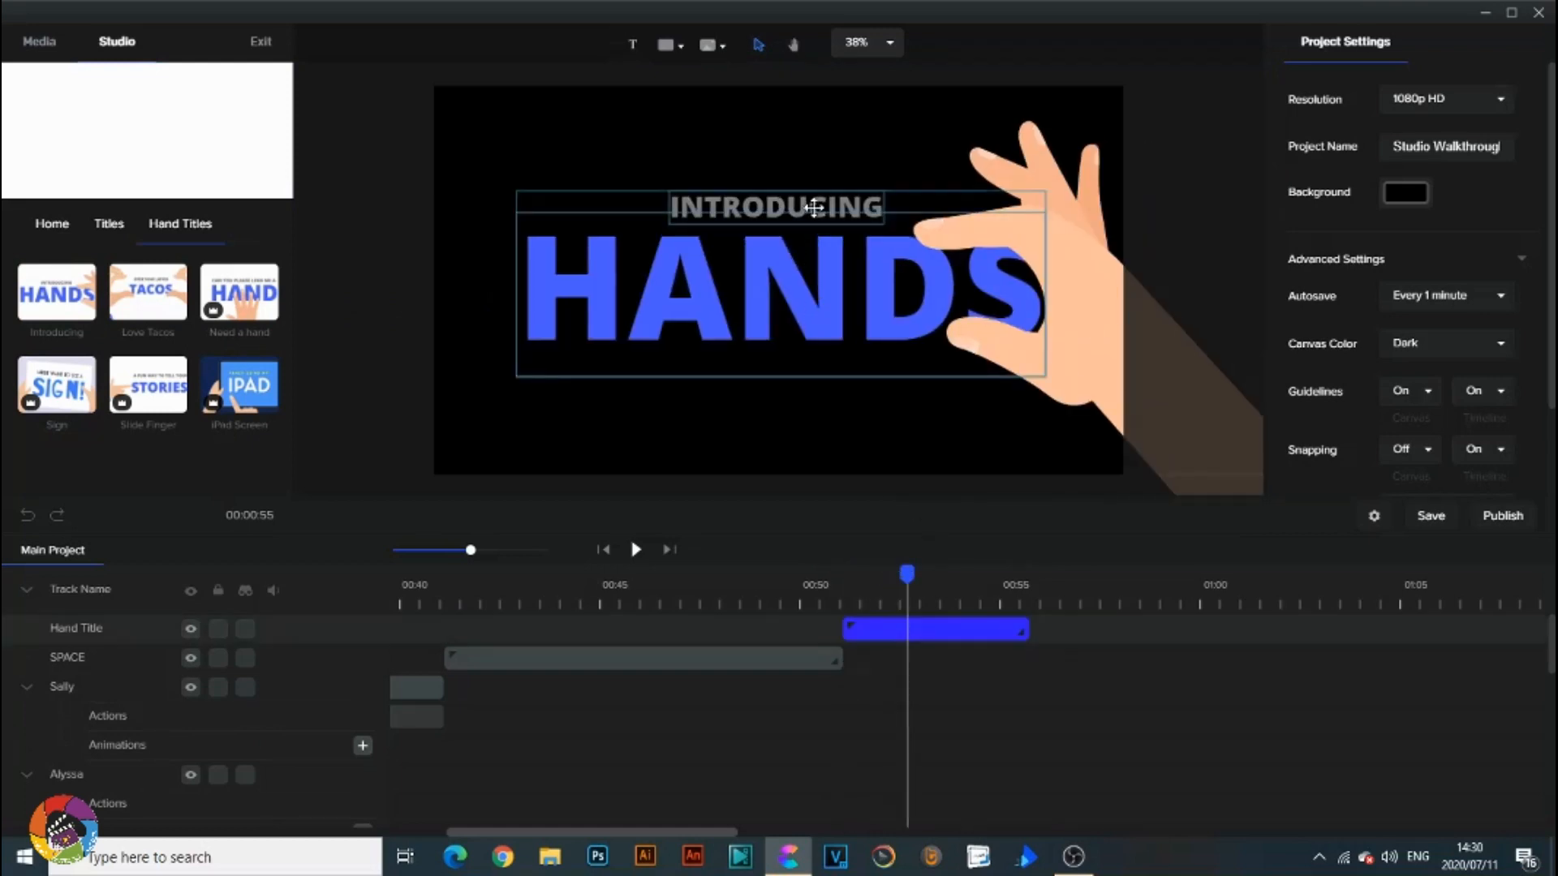
double_click(814, 208)
left_click(856, 209)
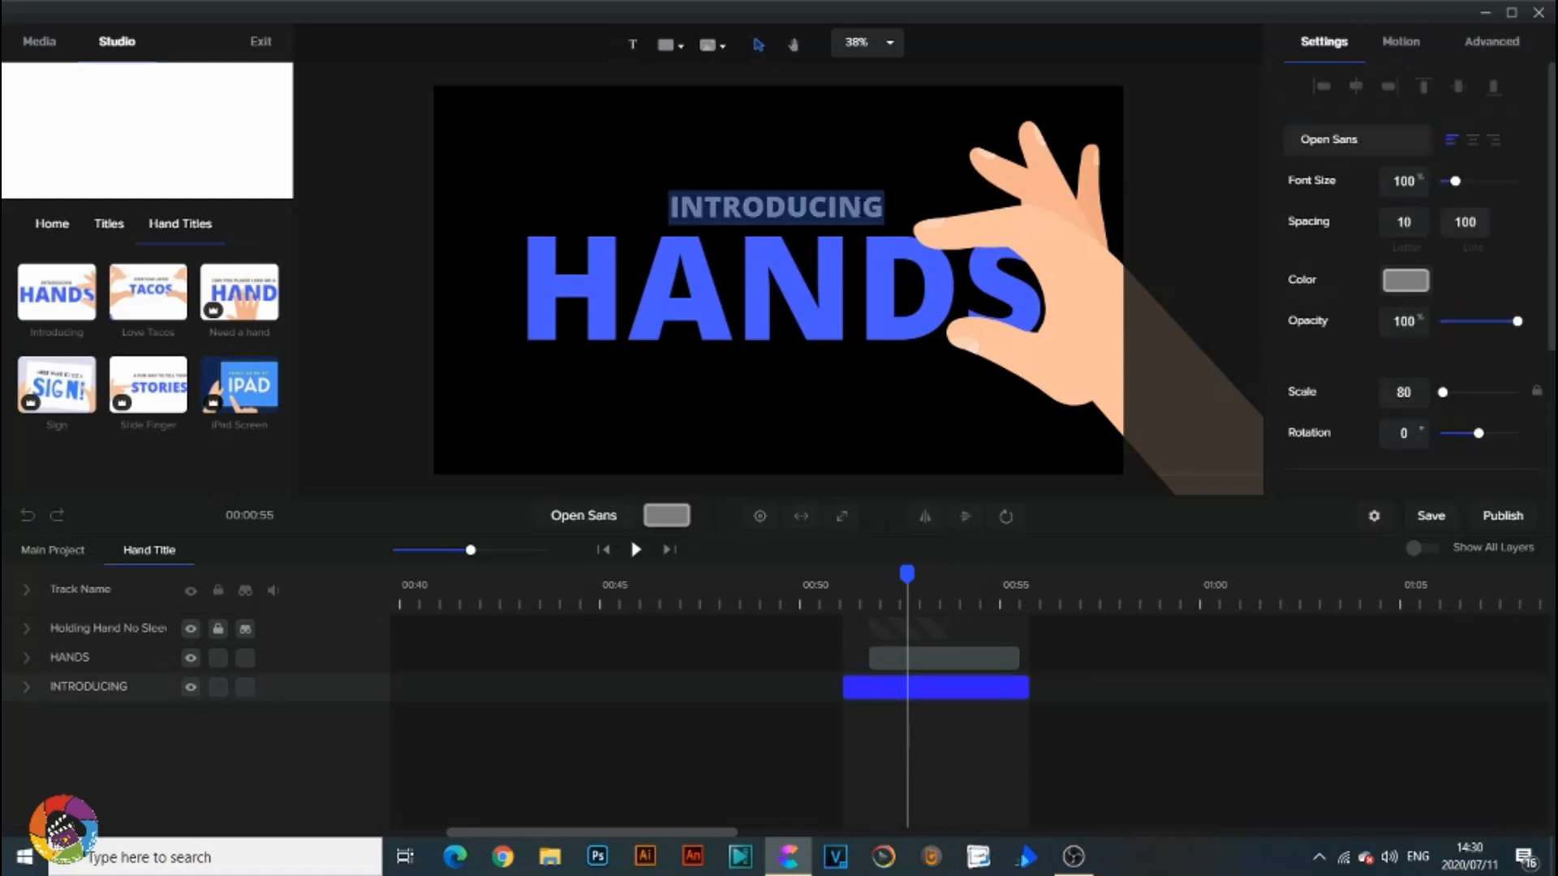
type("I love")
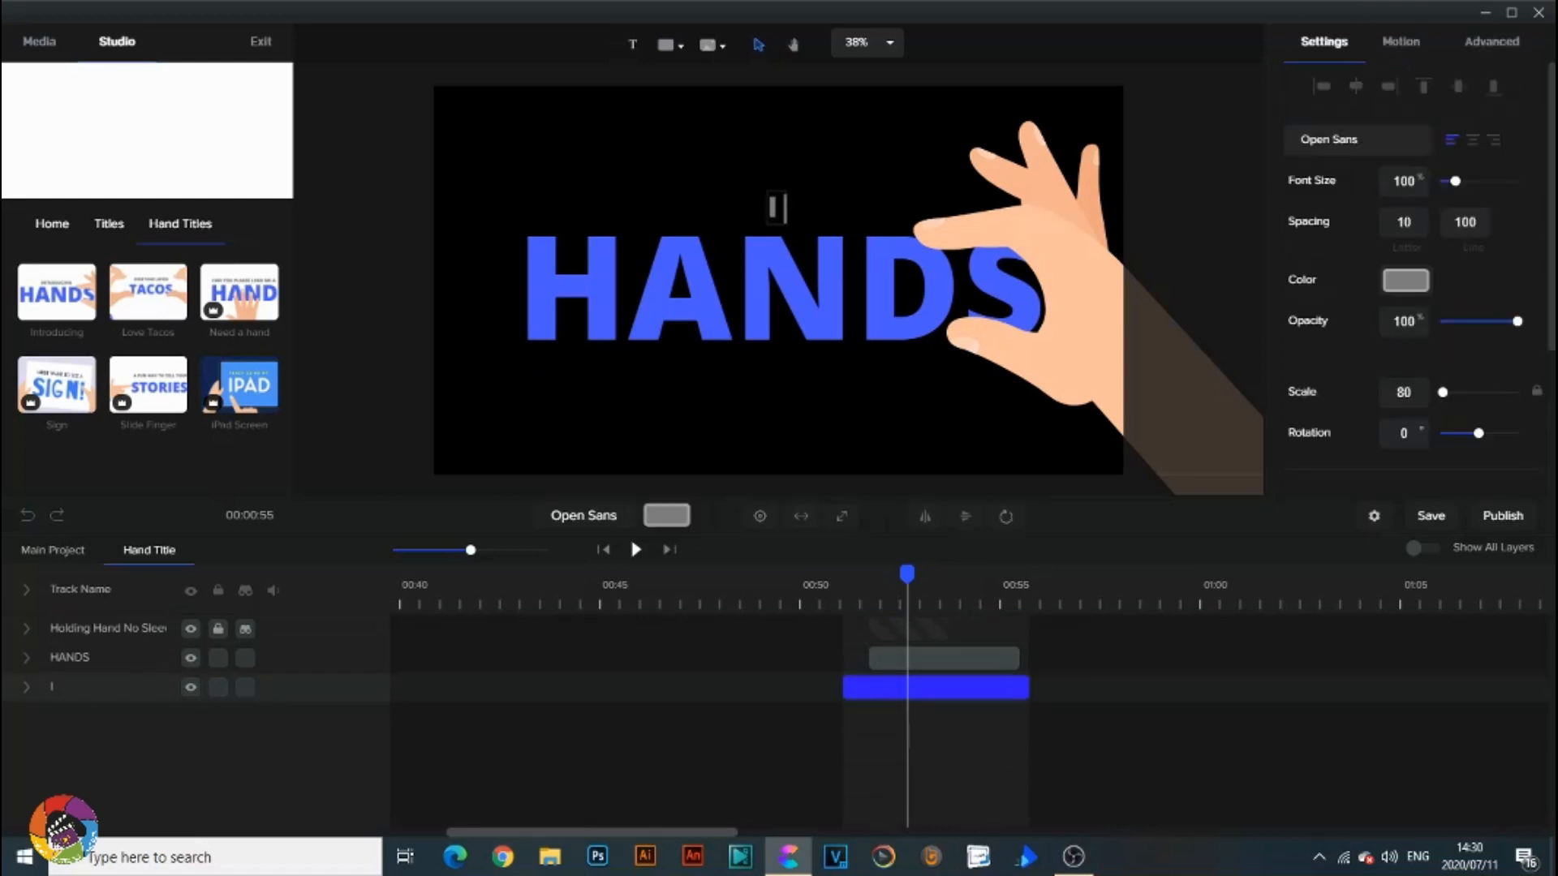
left_click(848, 276)
type("Creat")
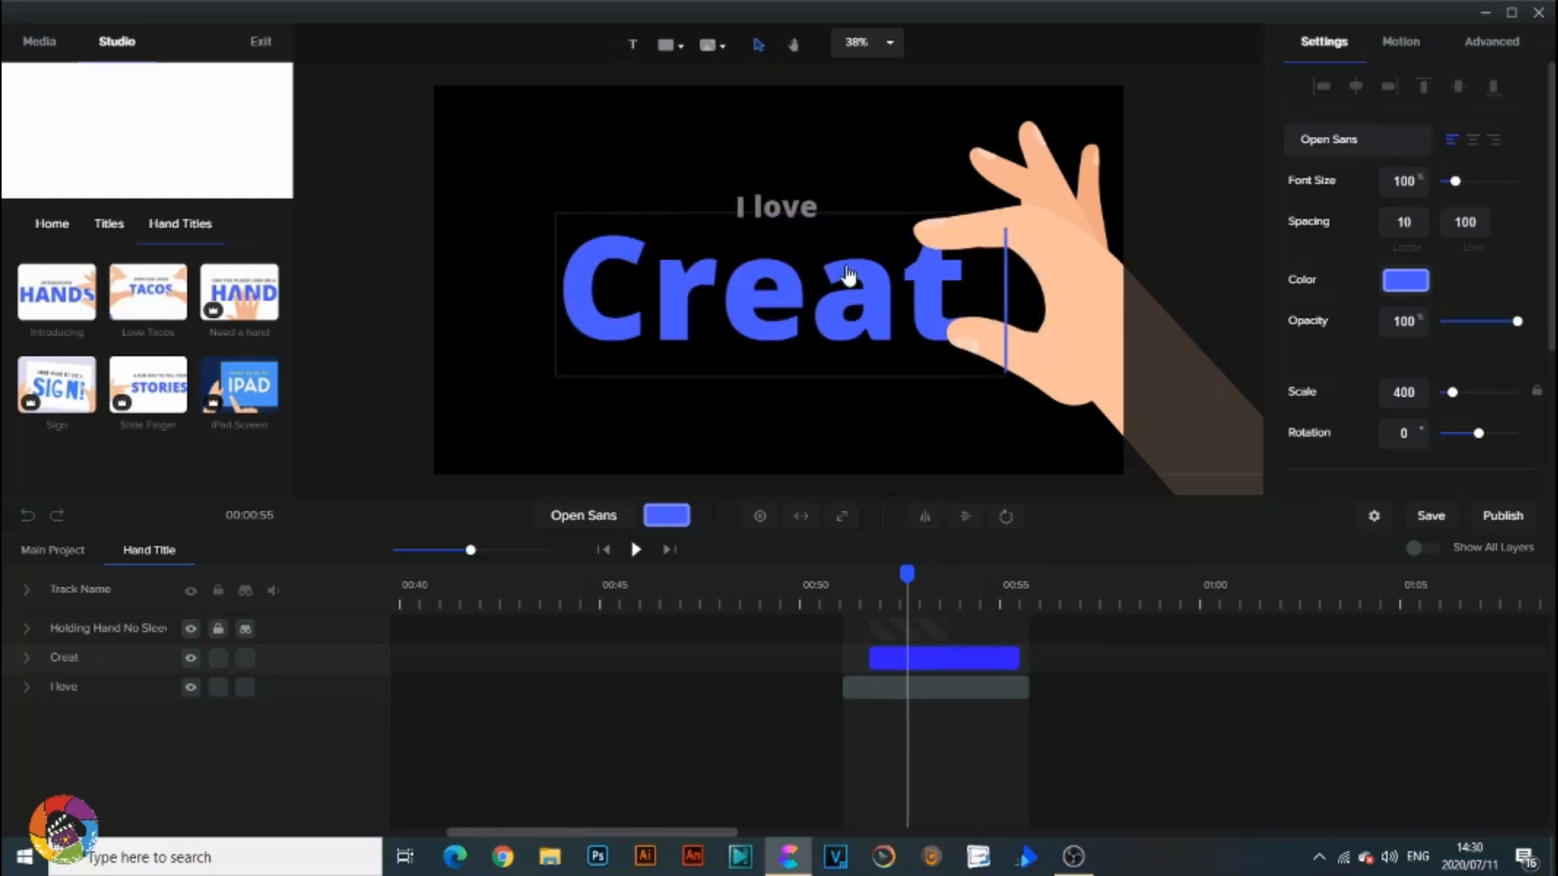
type("e Studio")
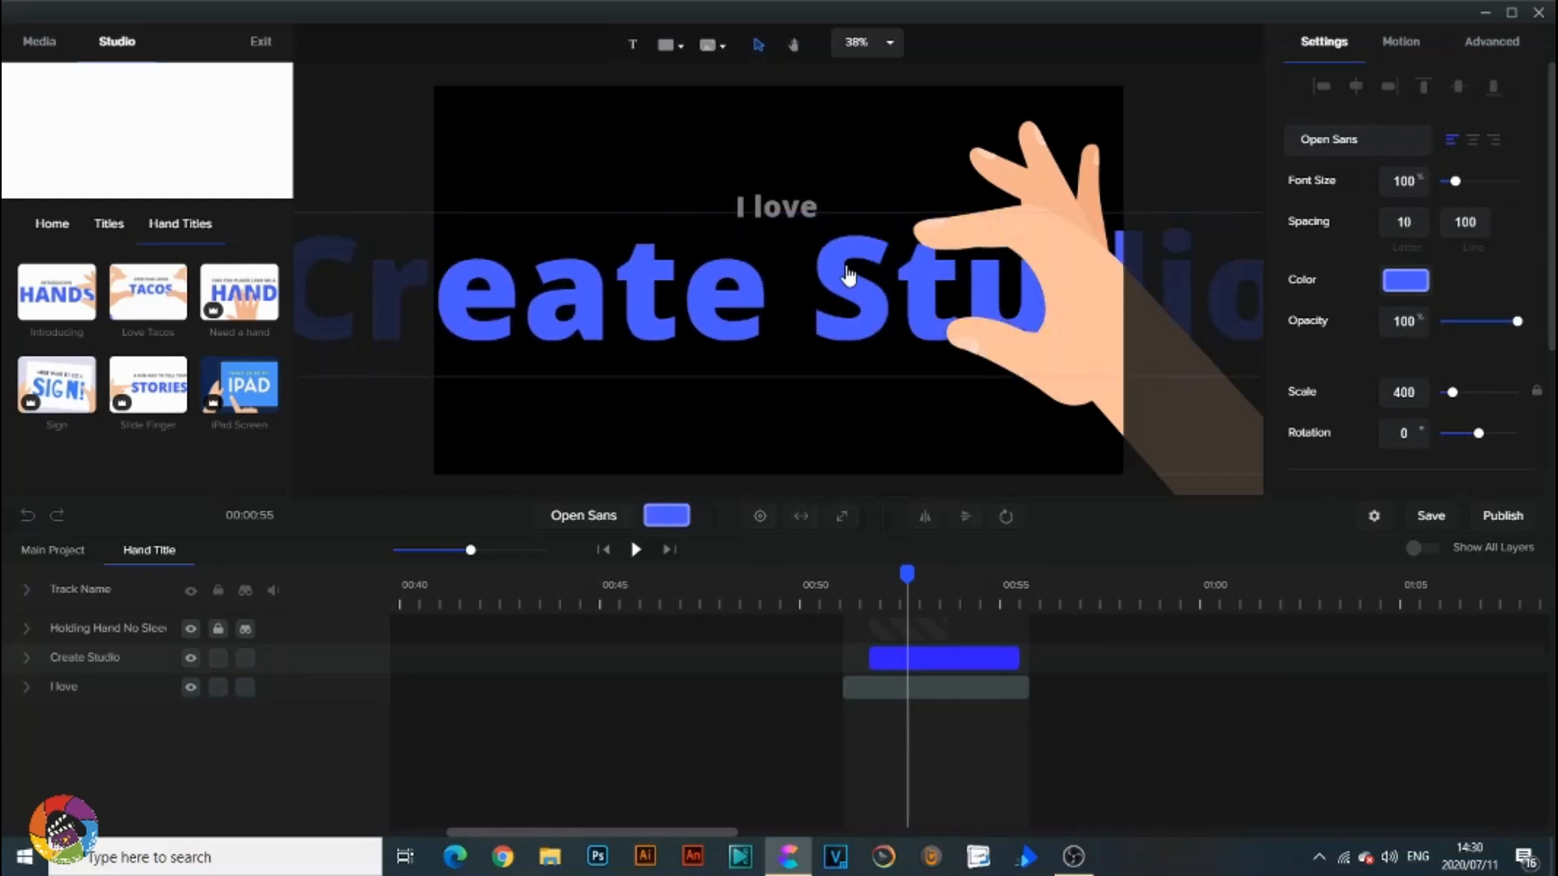
Shrink the "Create Studio" text to a scale of about 216 and position it so it ends between the hand's fingers.
left_click(779, 313)
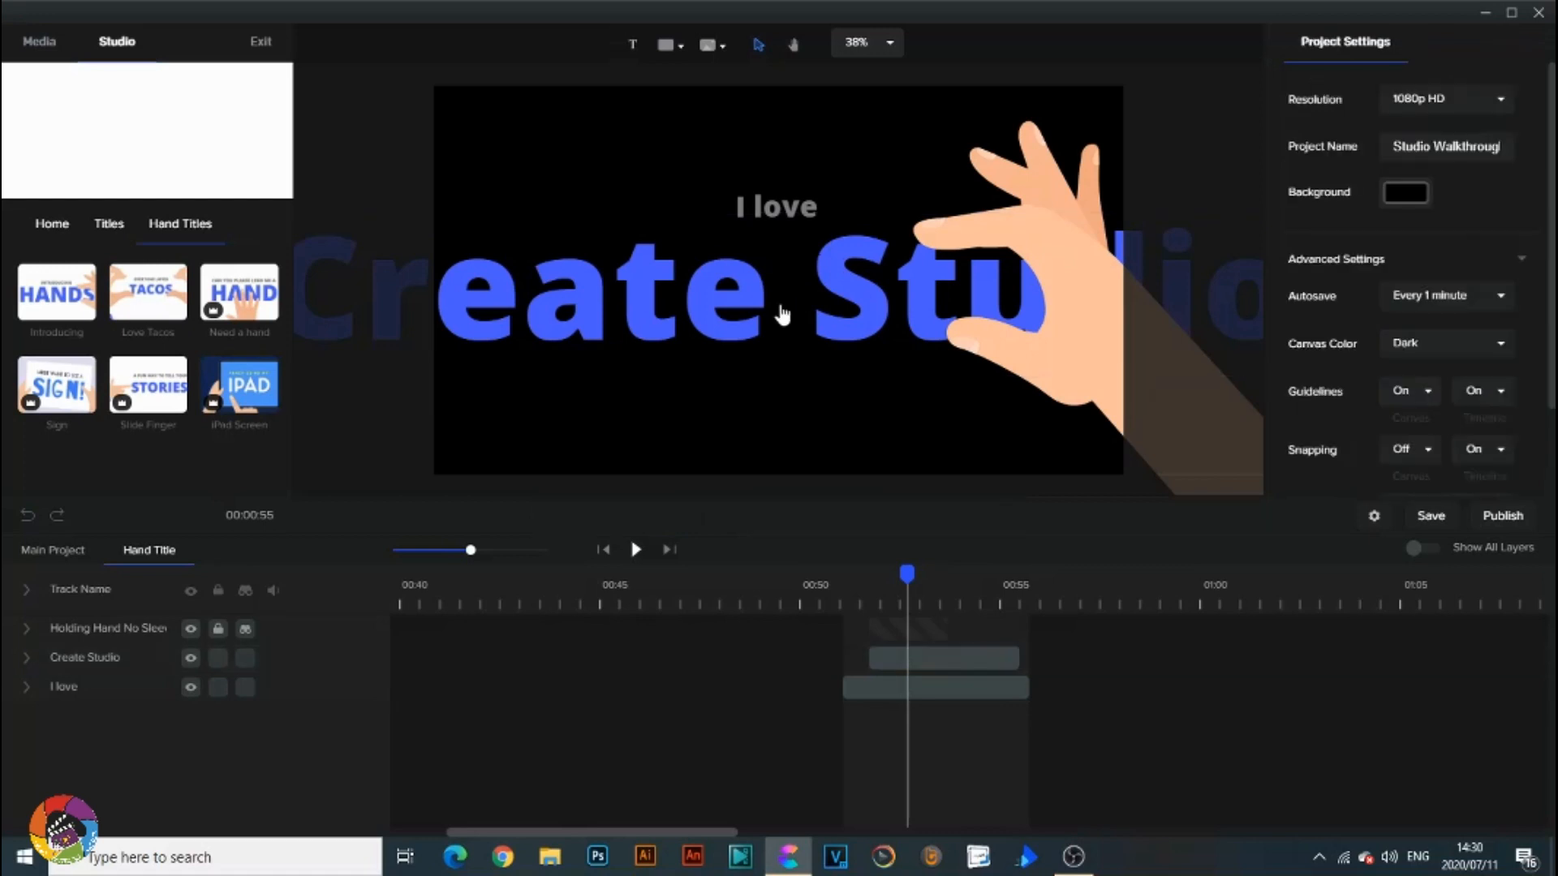
left_click_drag(740, 316, 896, 294)
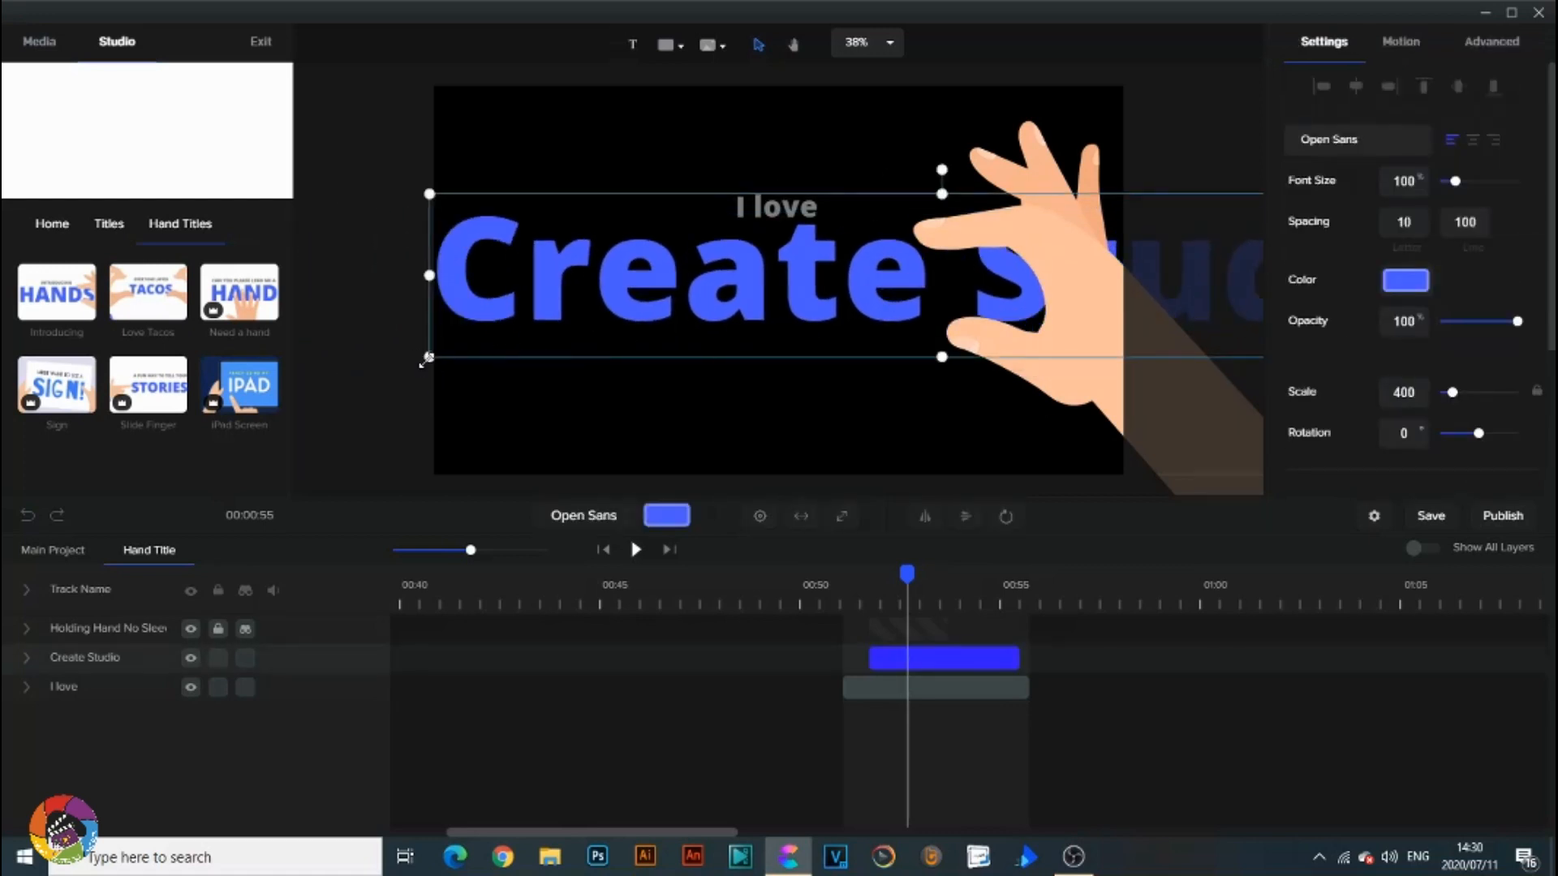
left_click_drag(428, 358, 504, 313)
mouse_move(498, 313)
left_mouse_down()
mouse_move(470, 334)
mouse_move(484, 334)
left_mouse_up()
left_click_drag(568, 301, 562, 299)
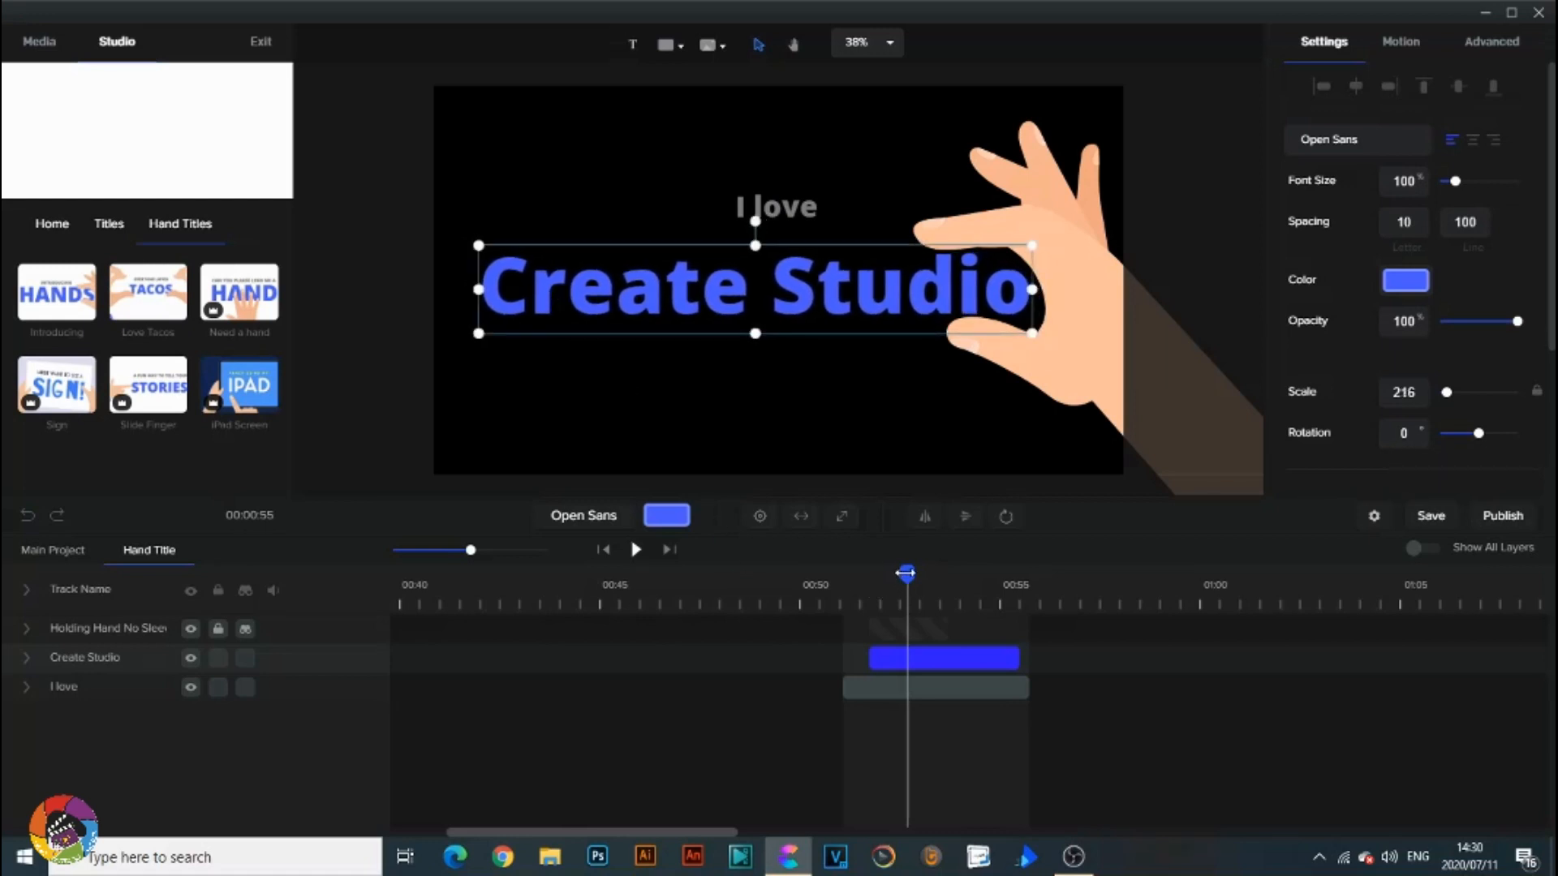
Play the edited hand title from before its start and return to the main project.
left_click(839, 584)
left_click(636, 550)
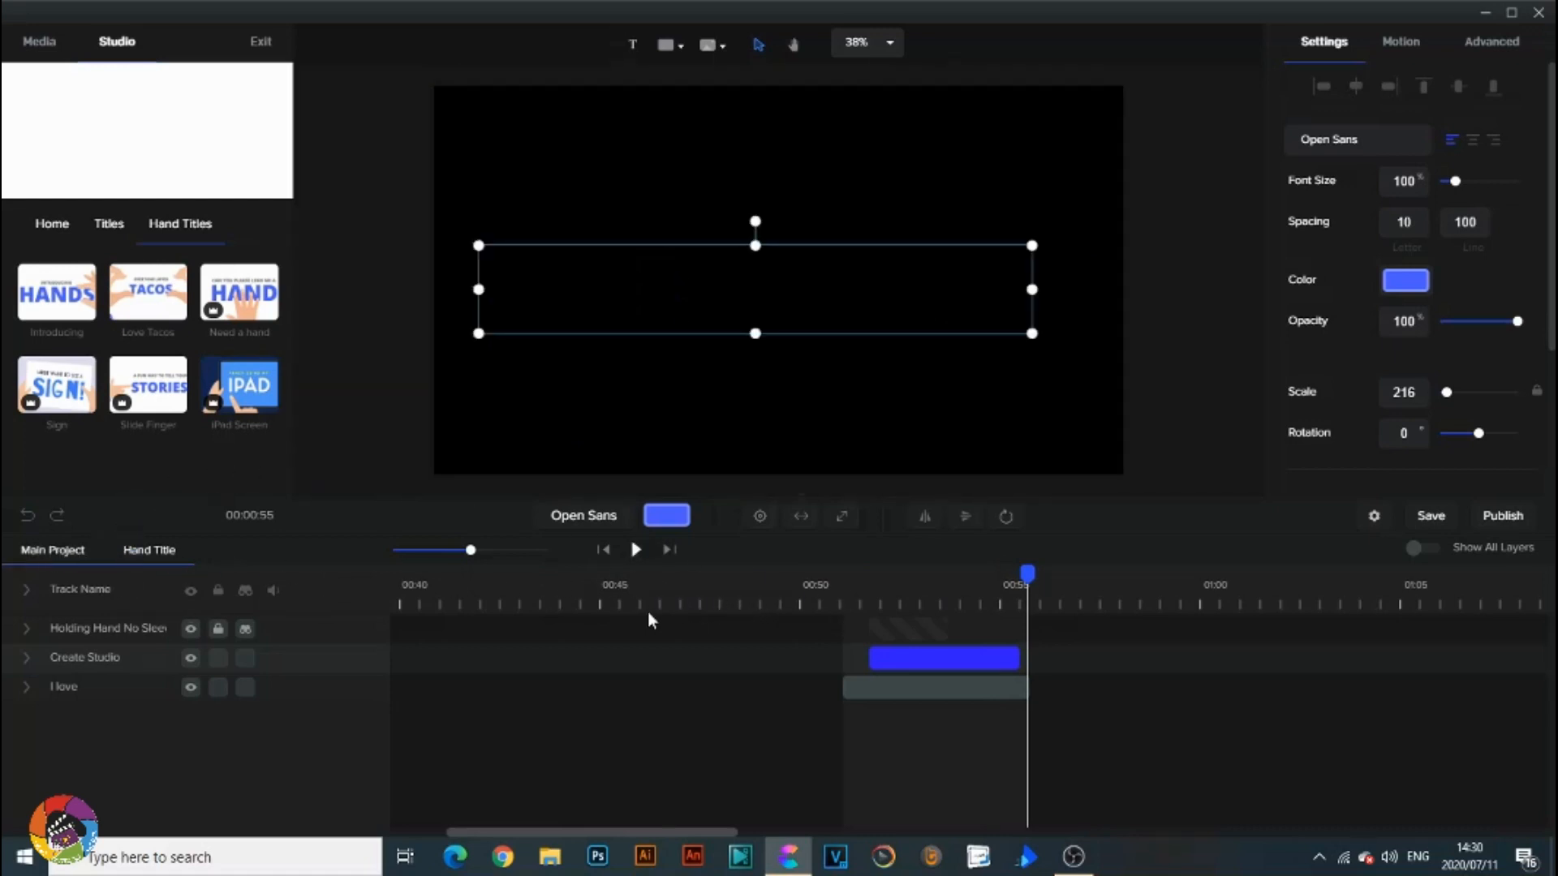
left_click(52, 550)
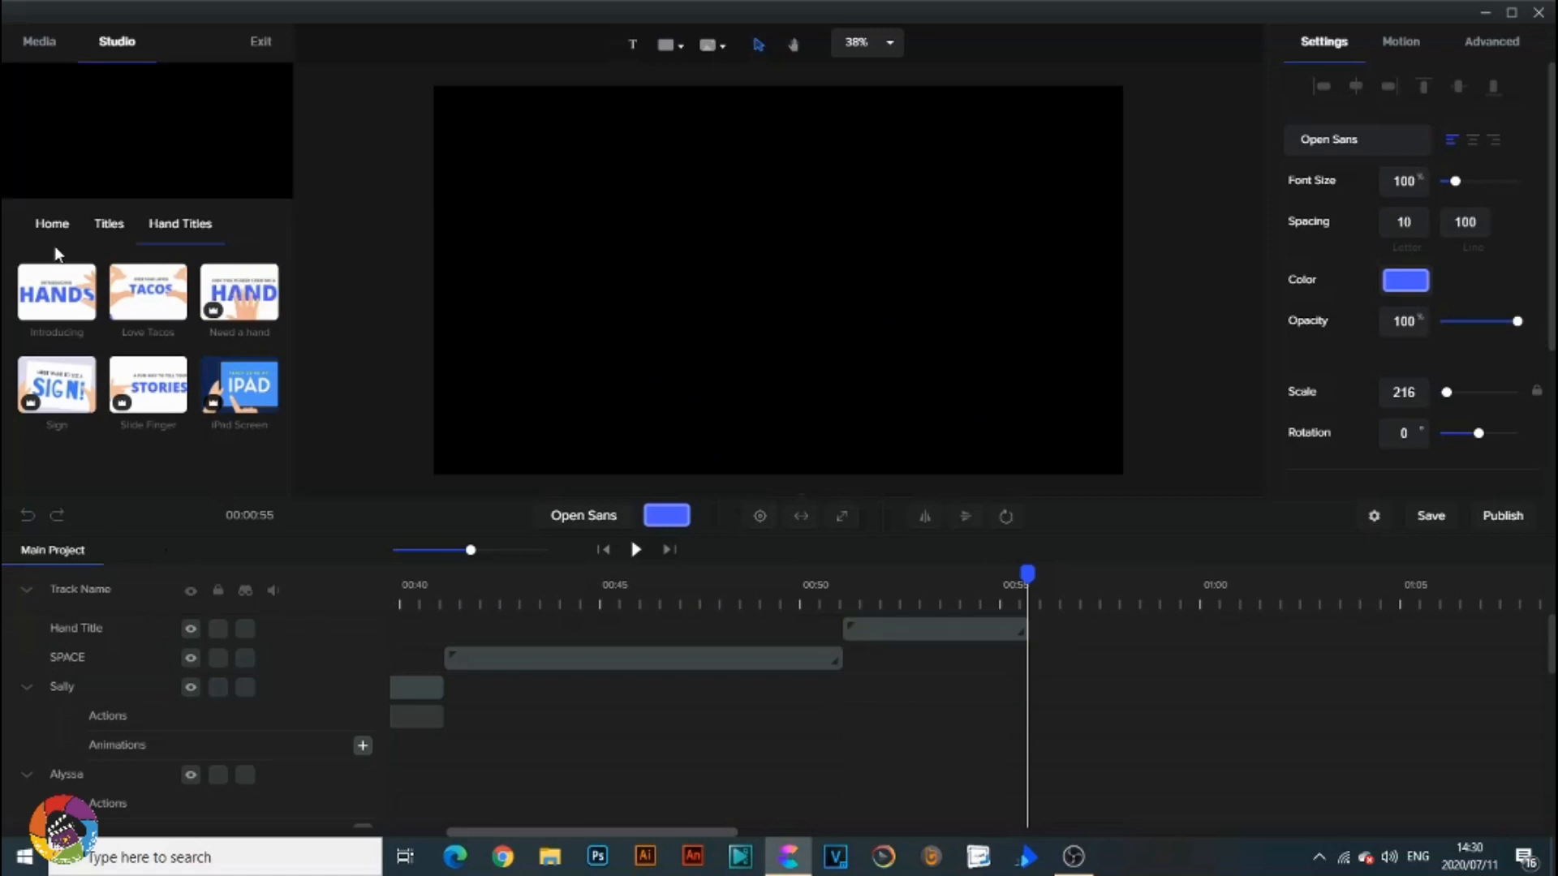
Add the All You Need kinetic typography title at the end of the Hand Title clip.
left_click(112, 227)
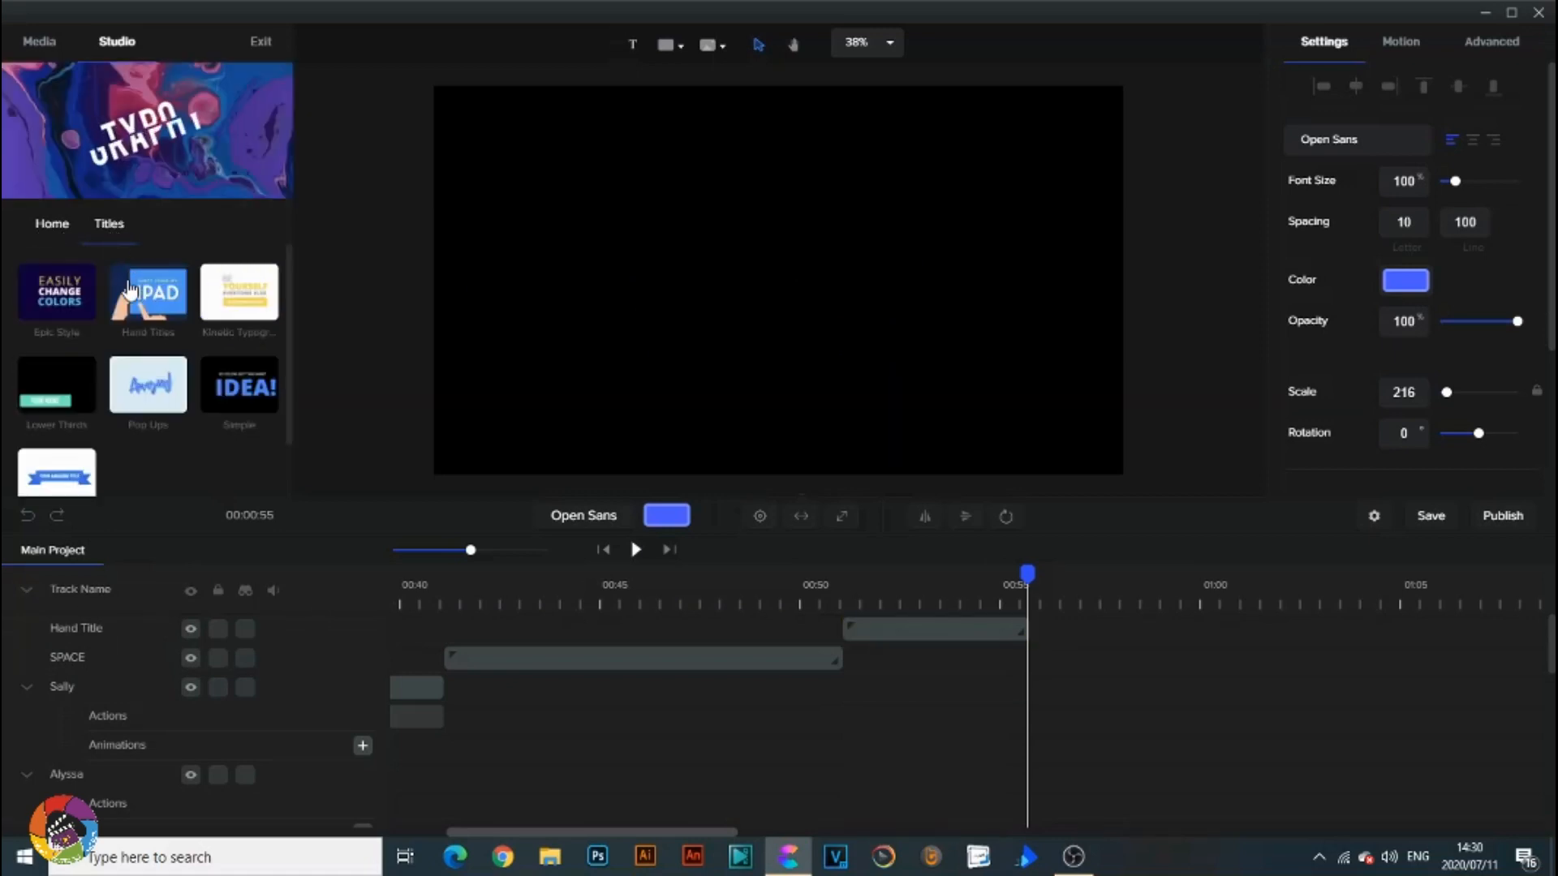
left_click(240, 311)
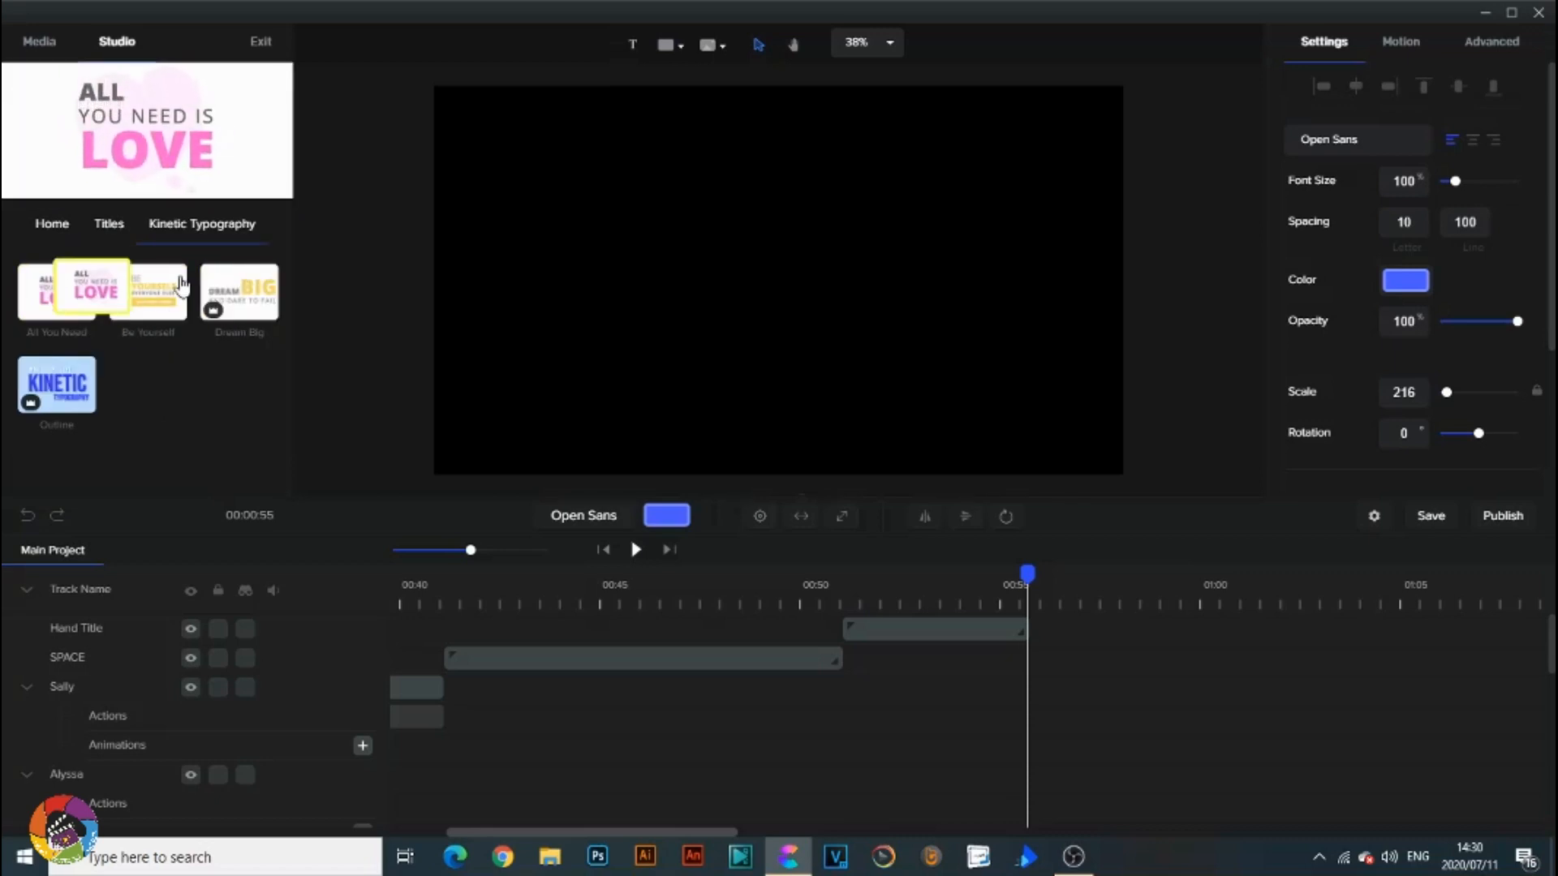
left_click_drag(61, 306, 596, 304)
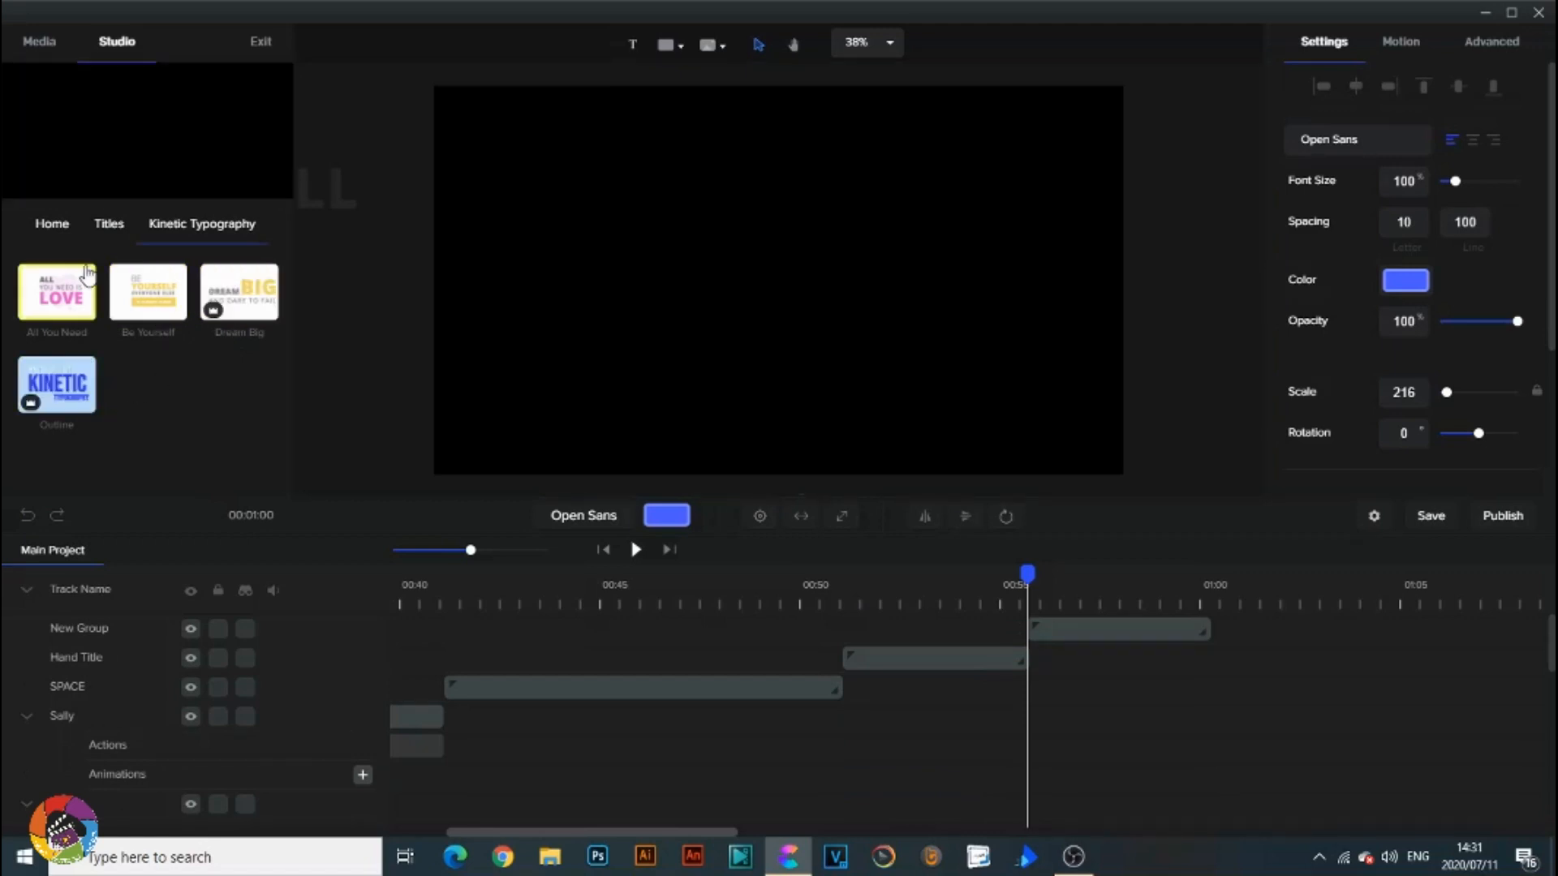
Browse the Lower Thirds and Pop Ups title collections and return to the Titles category.
left_click(108, 227)
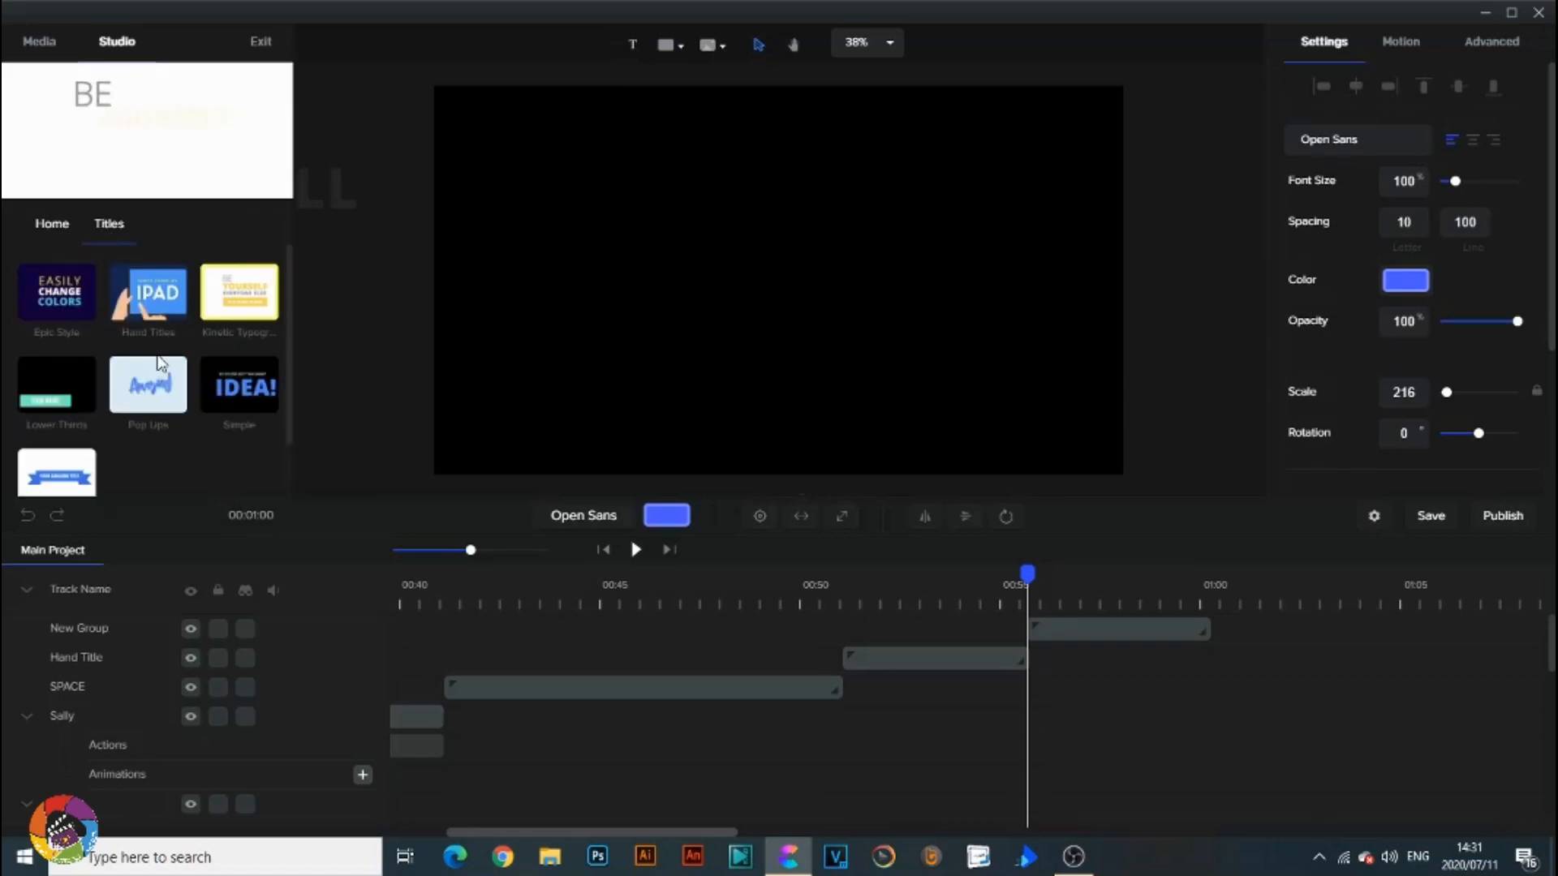
left_click(58, 402)
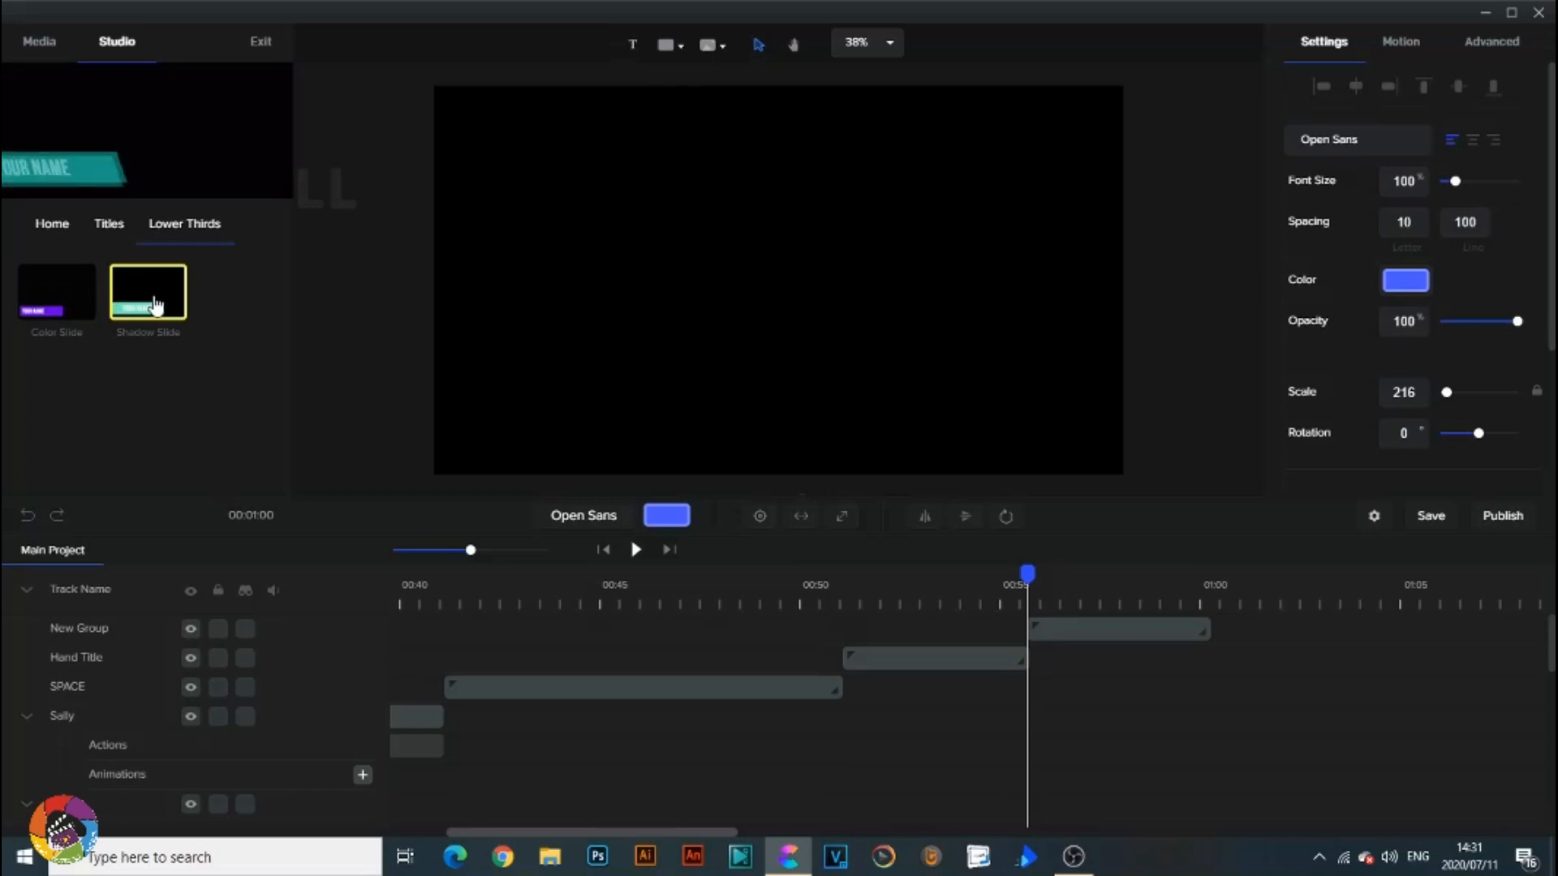
left_click(123, 238)
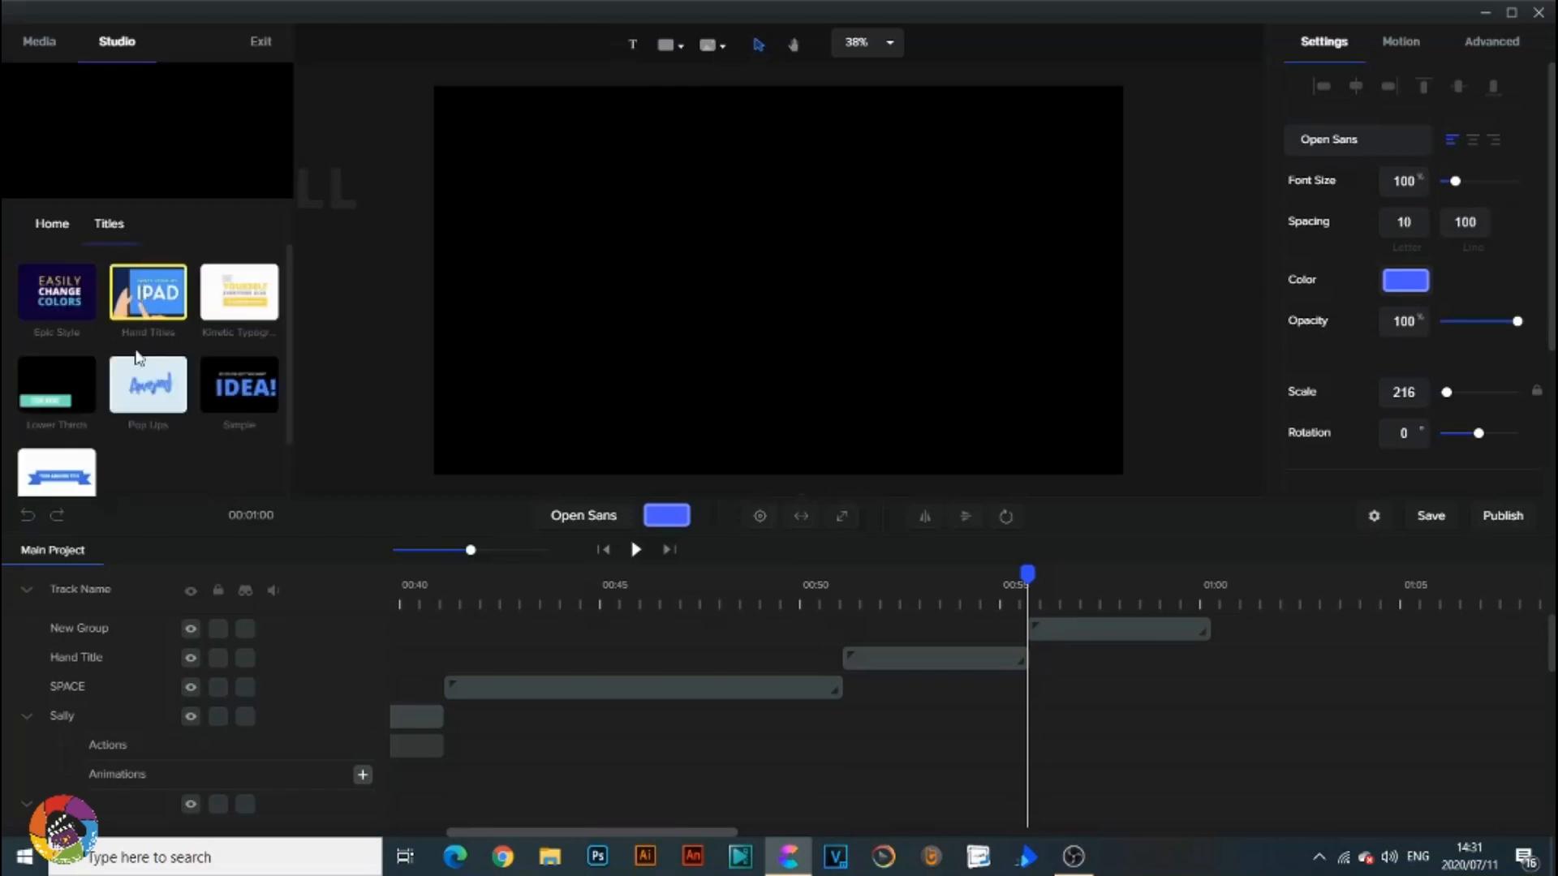
left_click(134, 390)
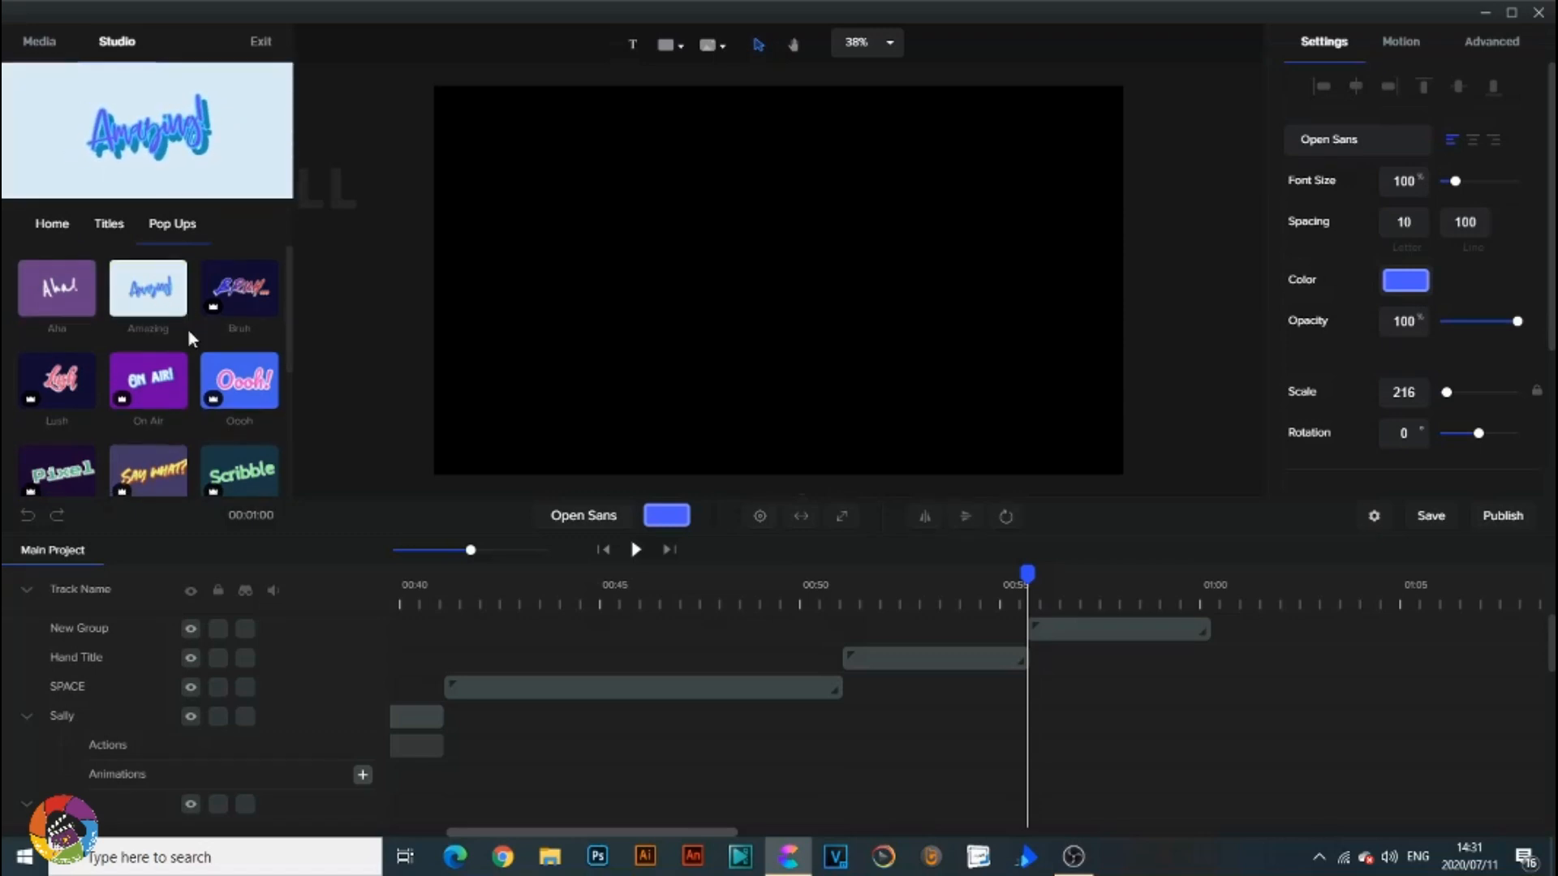
scroll(187, 328, "down", 2)
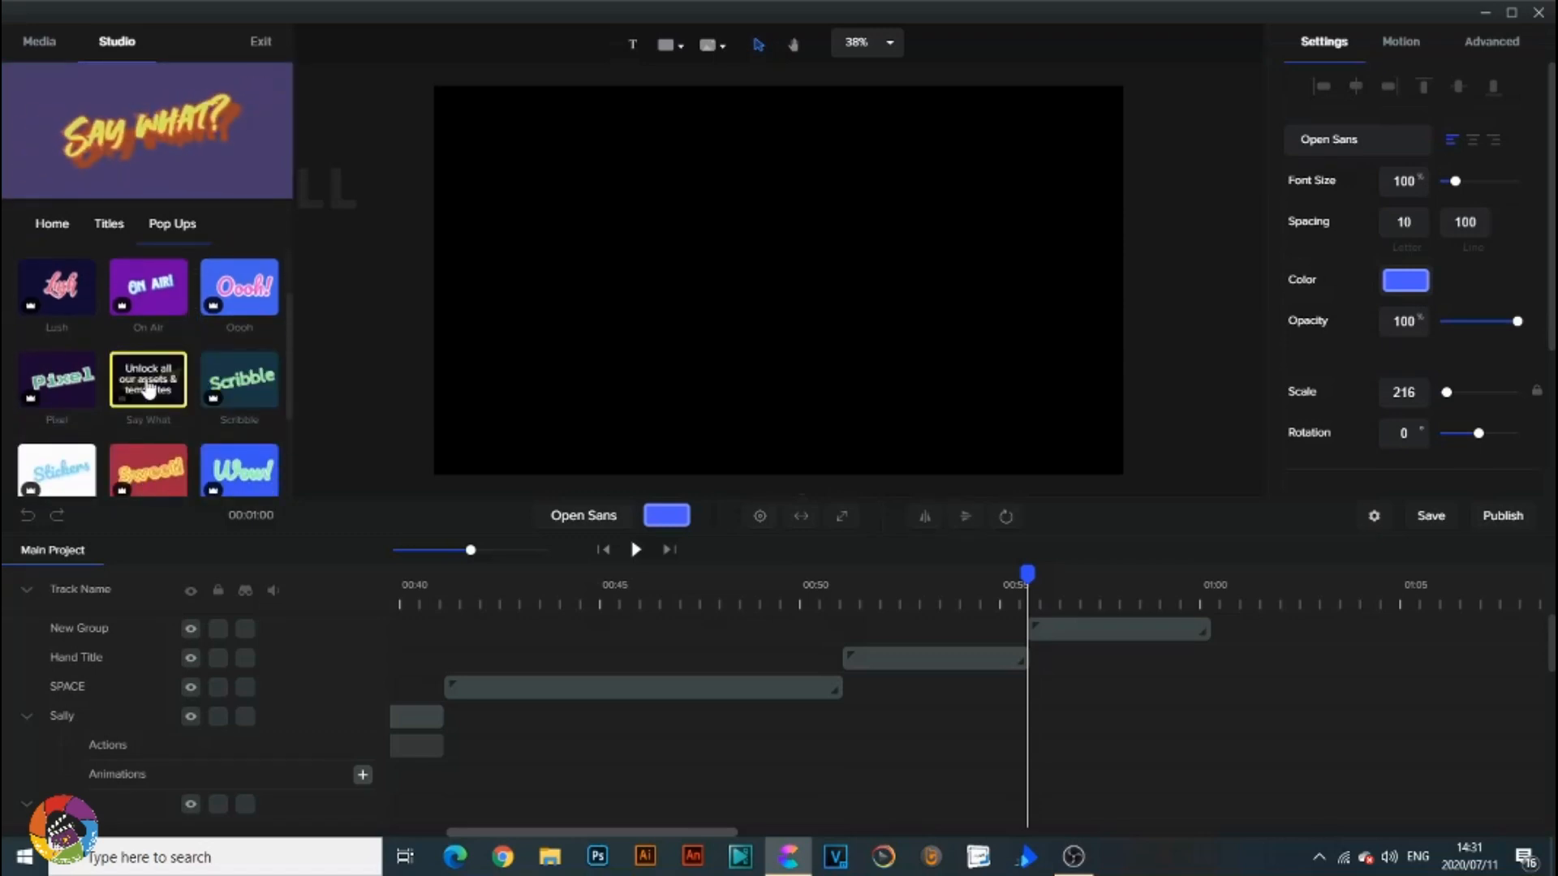
scroll(177, 369, "down", 2)
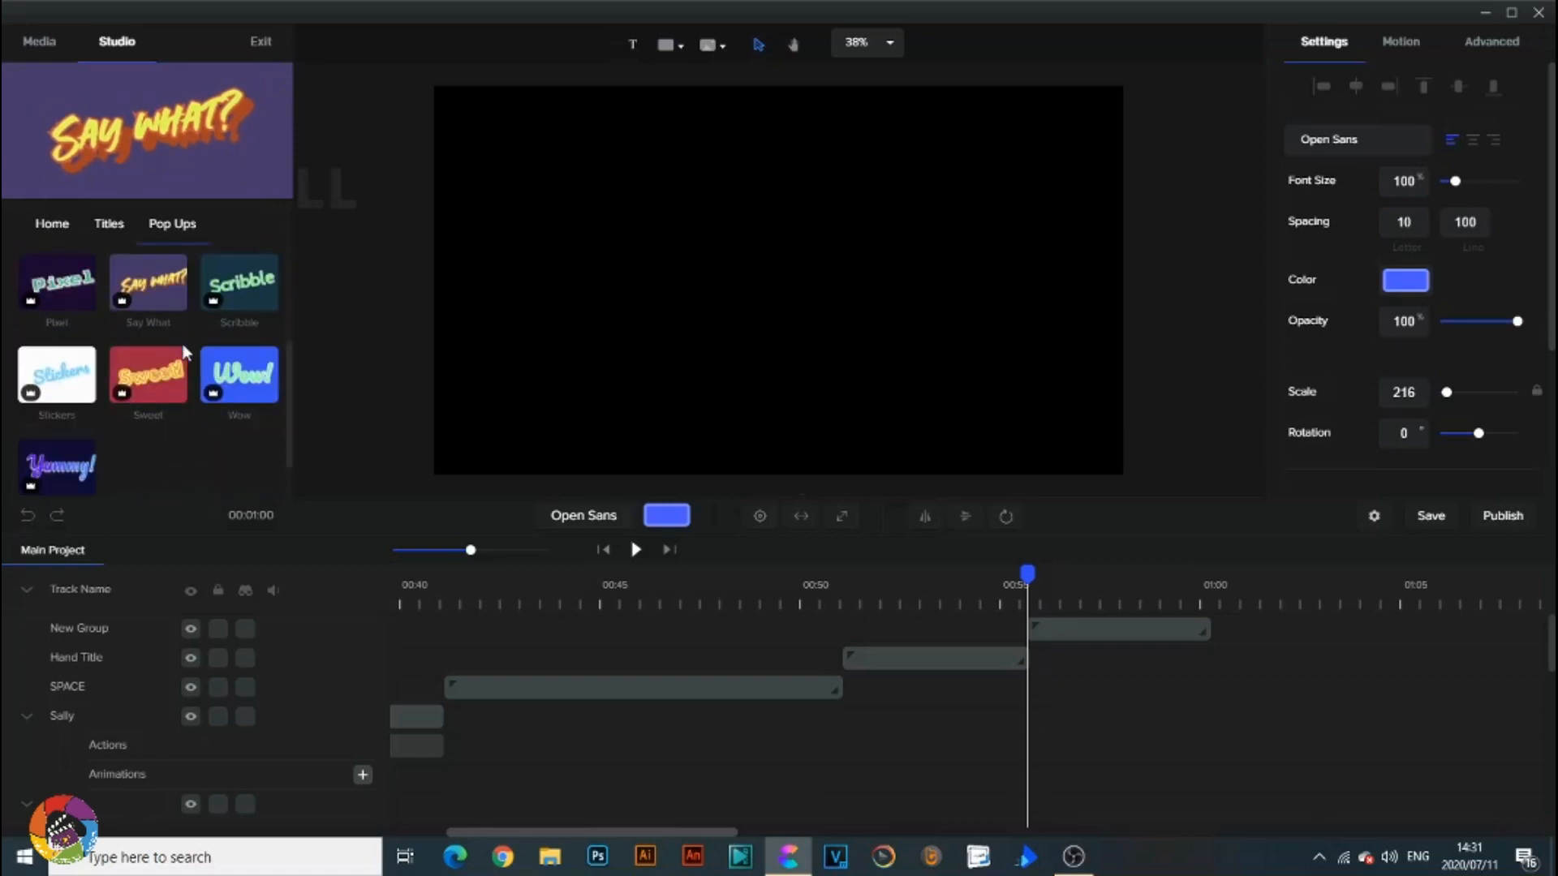
left_click(112, 225)
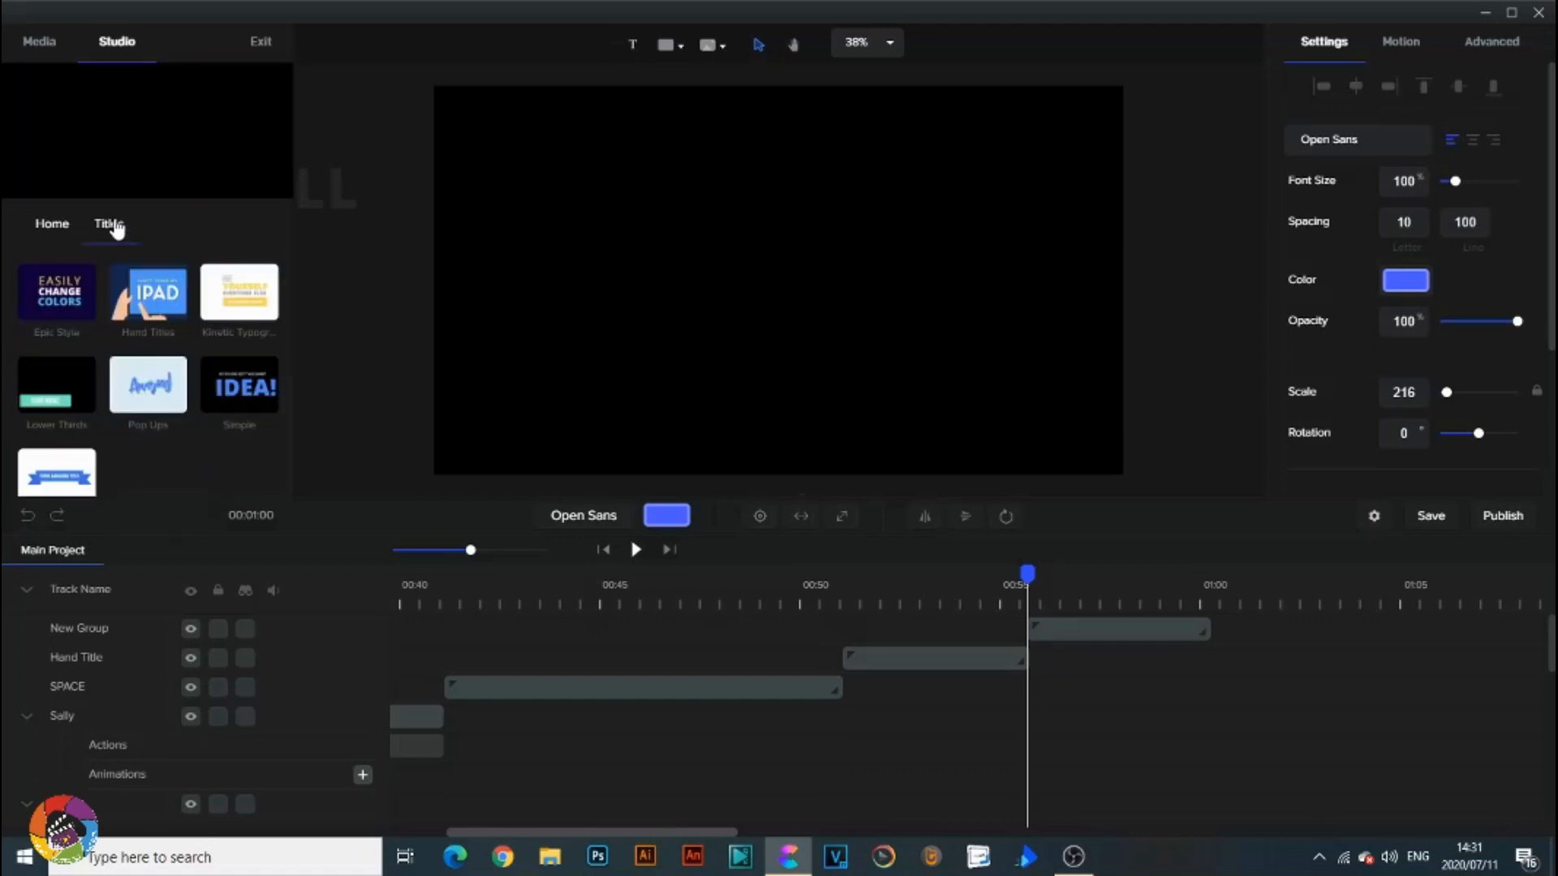
Browse the Simple and Text Boxes title collections and return to the asset library's main categories.
left_click(243, 399)
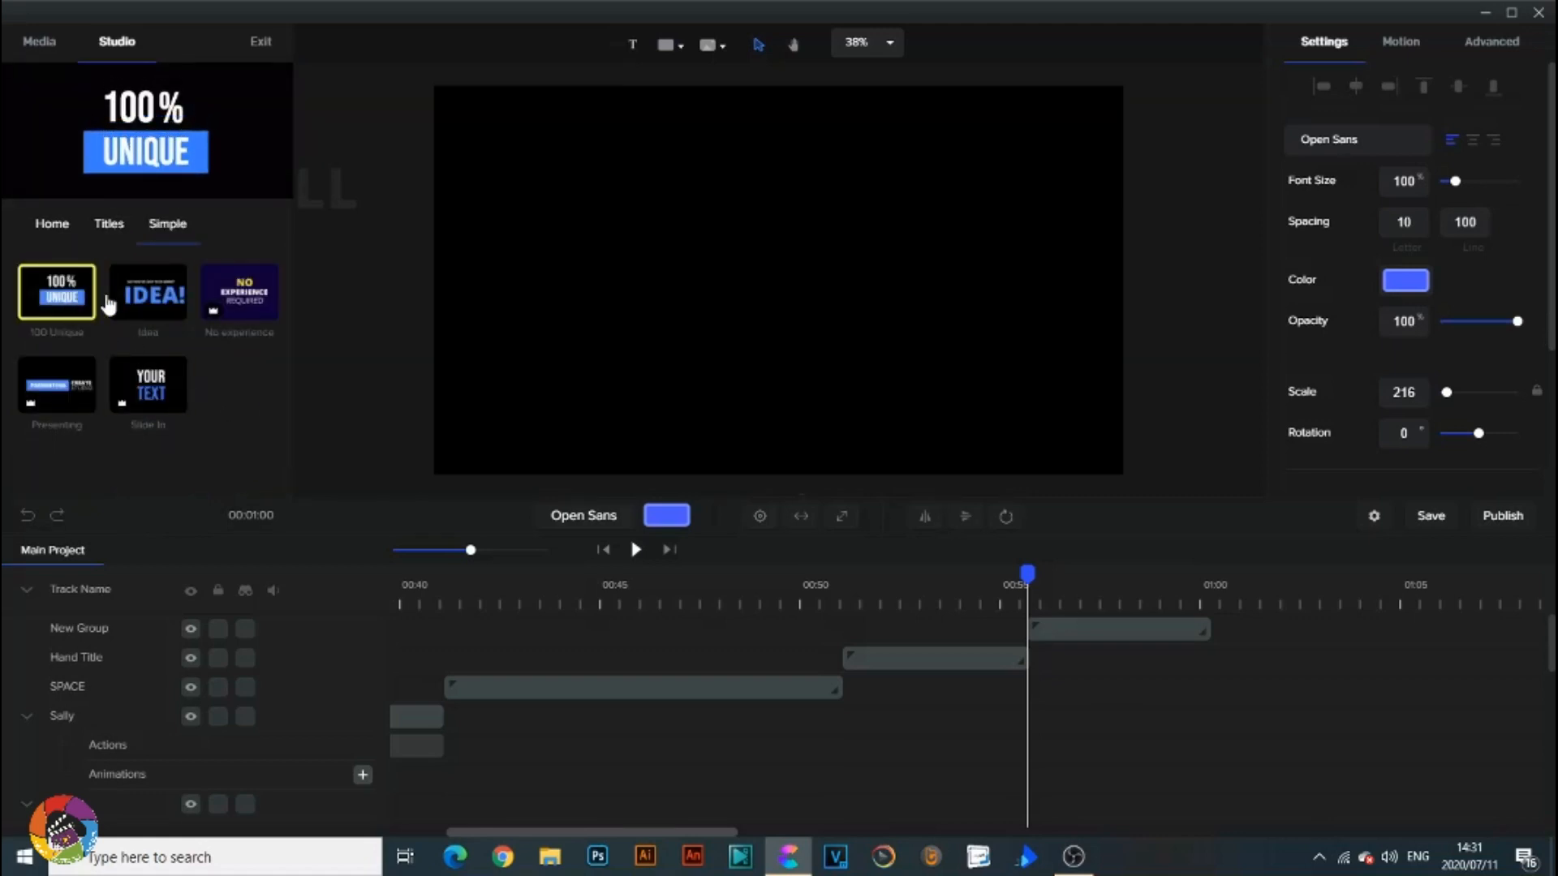
left_click(112, 229)
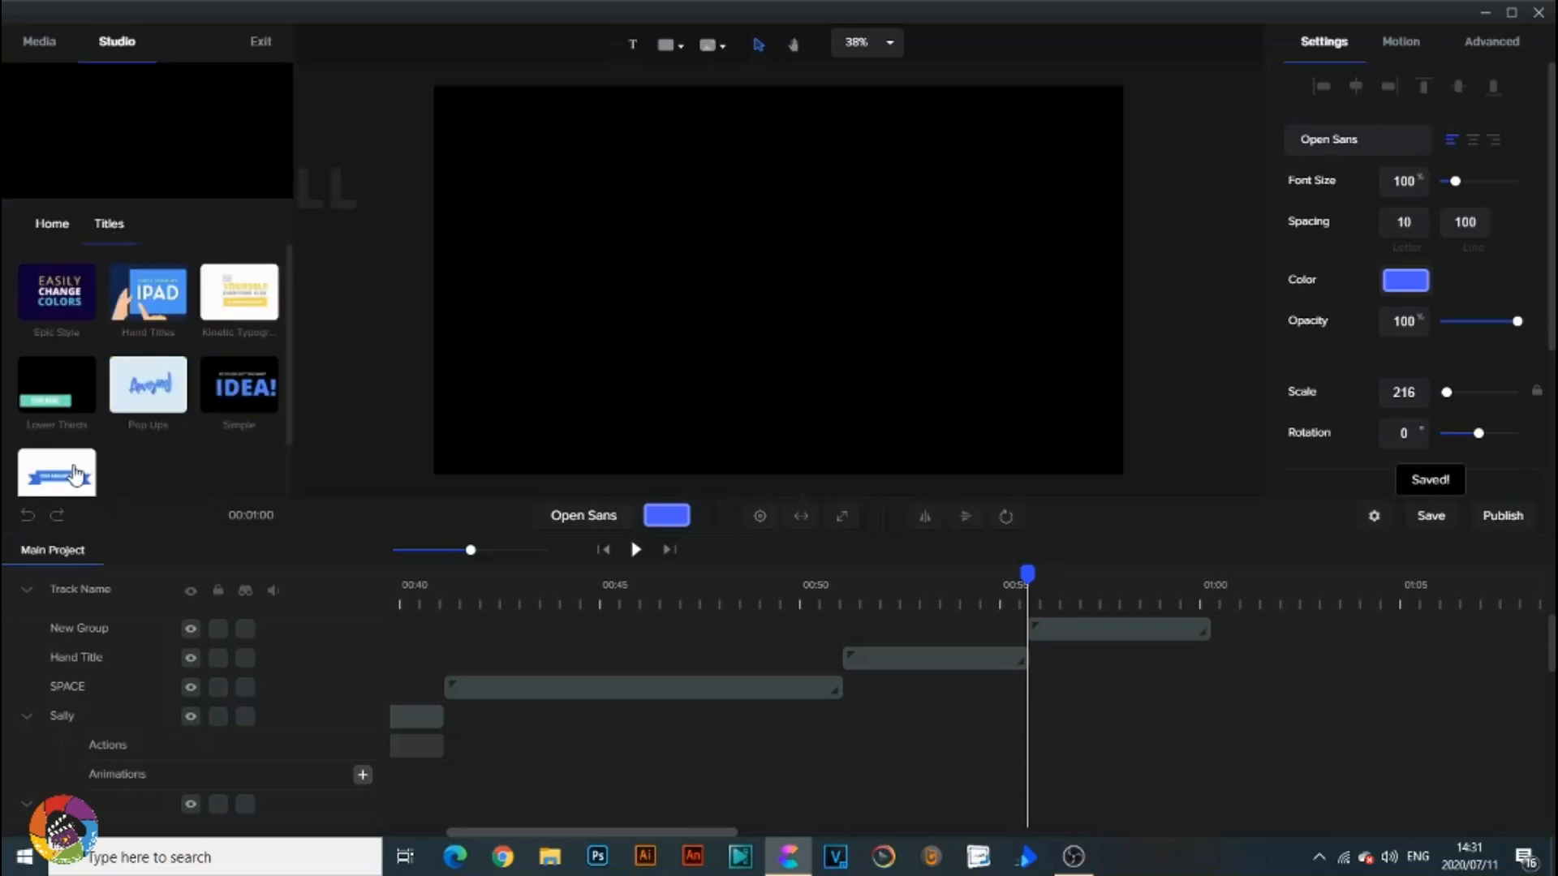
scroll(65, 470, "down", 1)
left_click(63, 417)
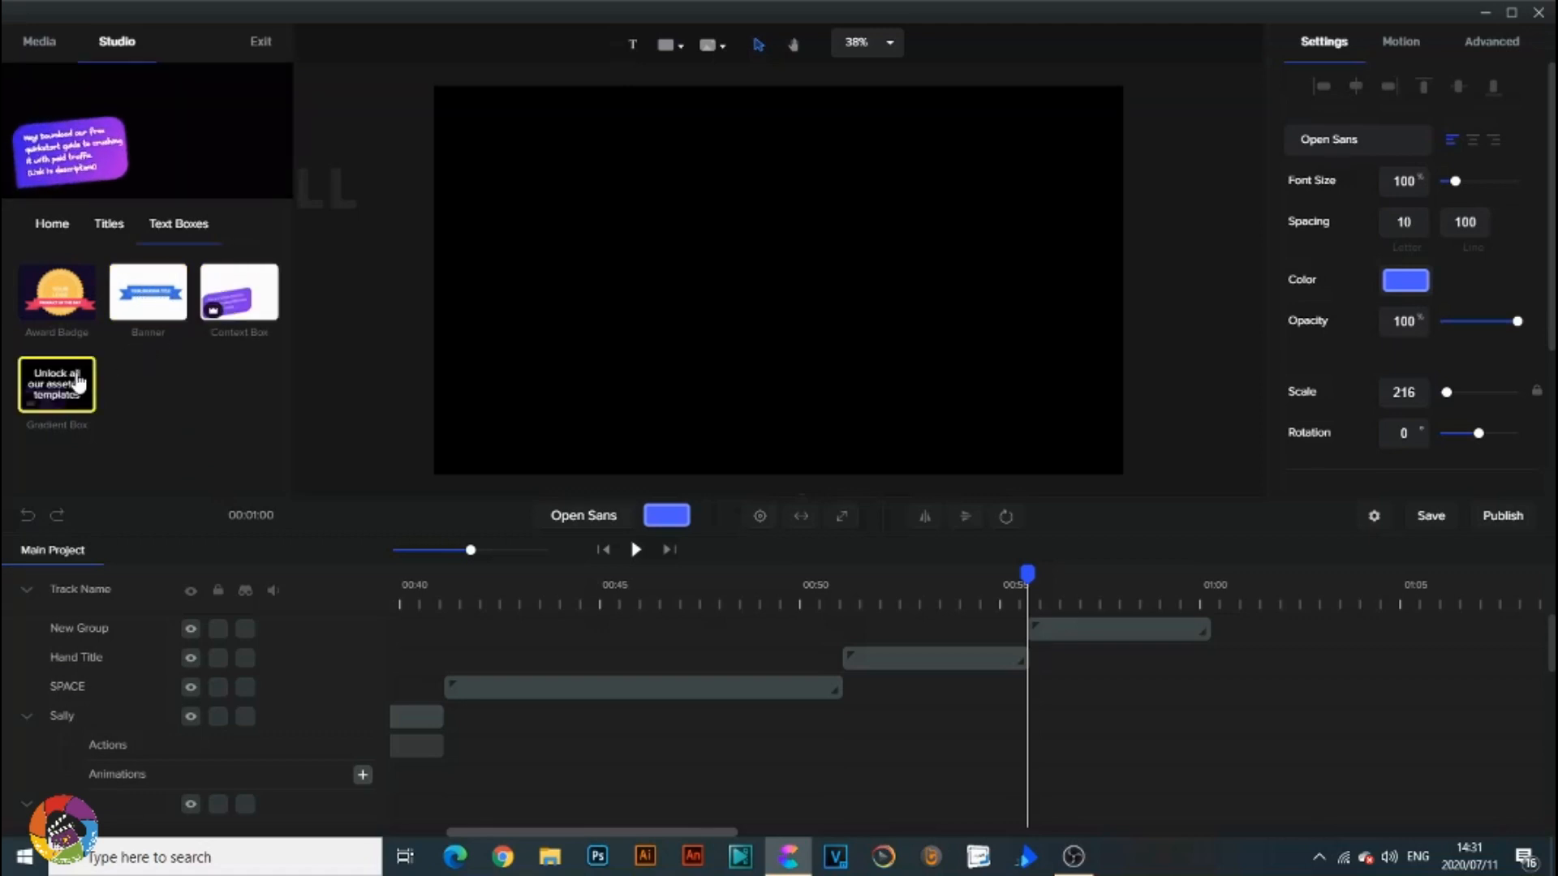
left_click(109, 225)
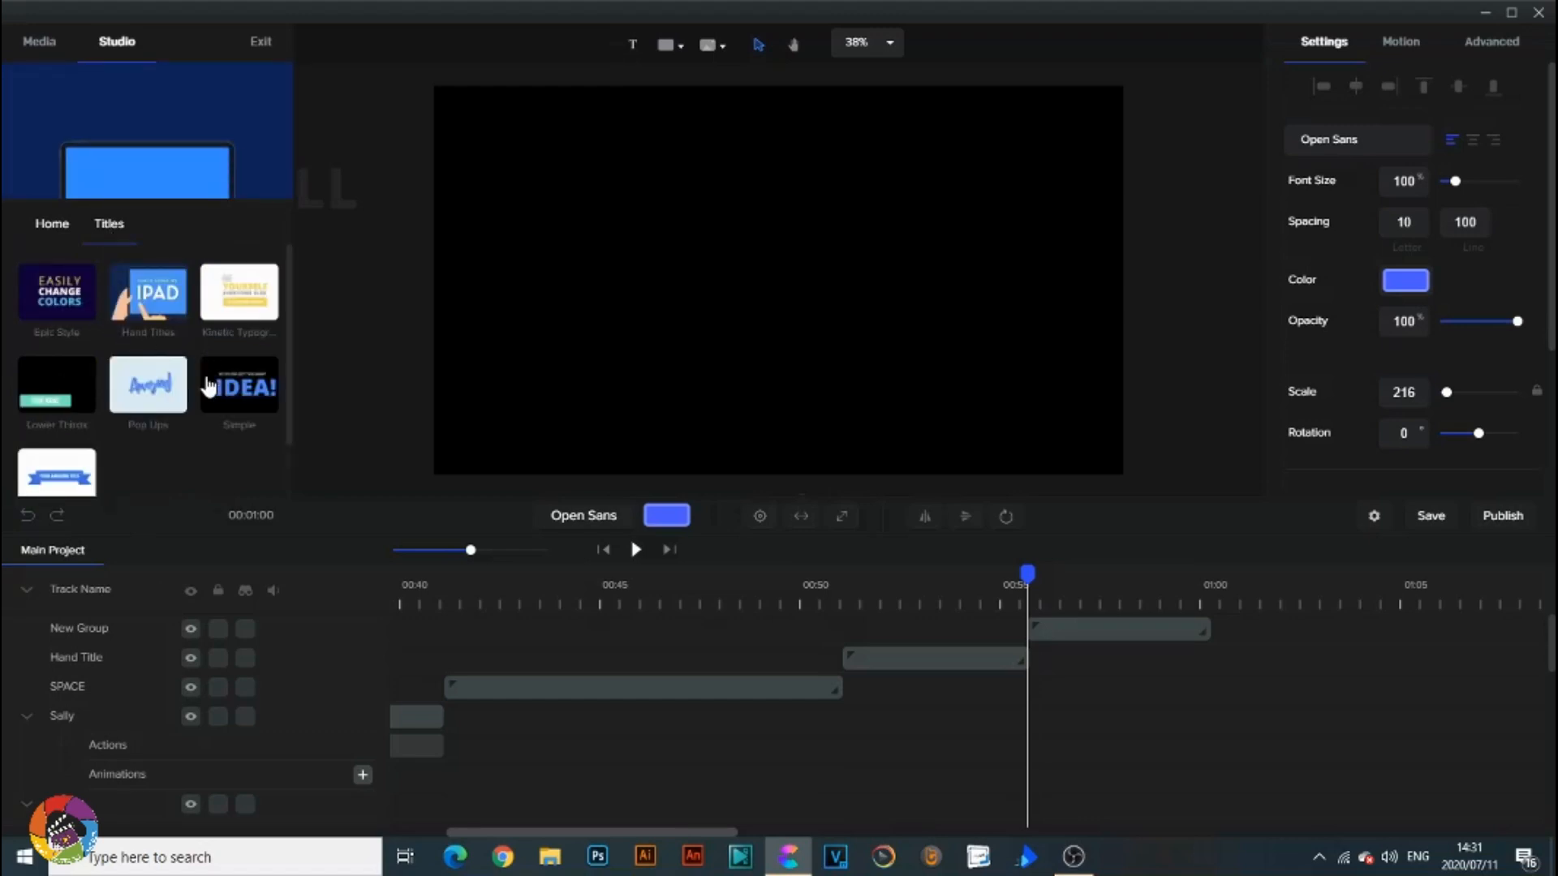
left_click(68, 230)
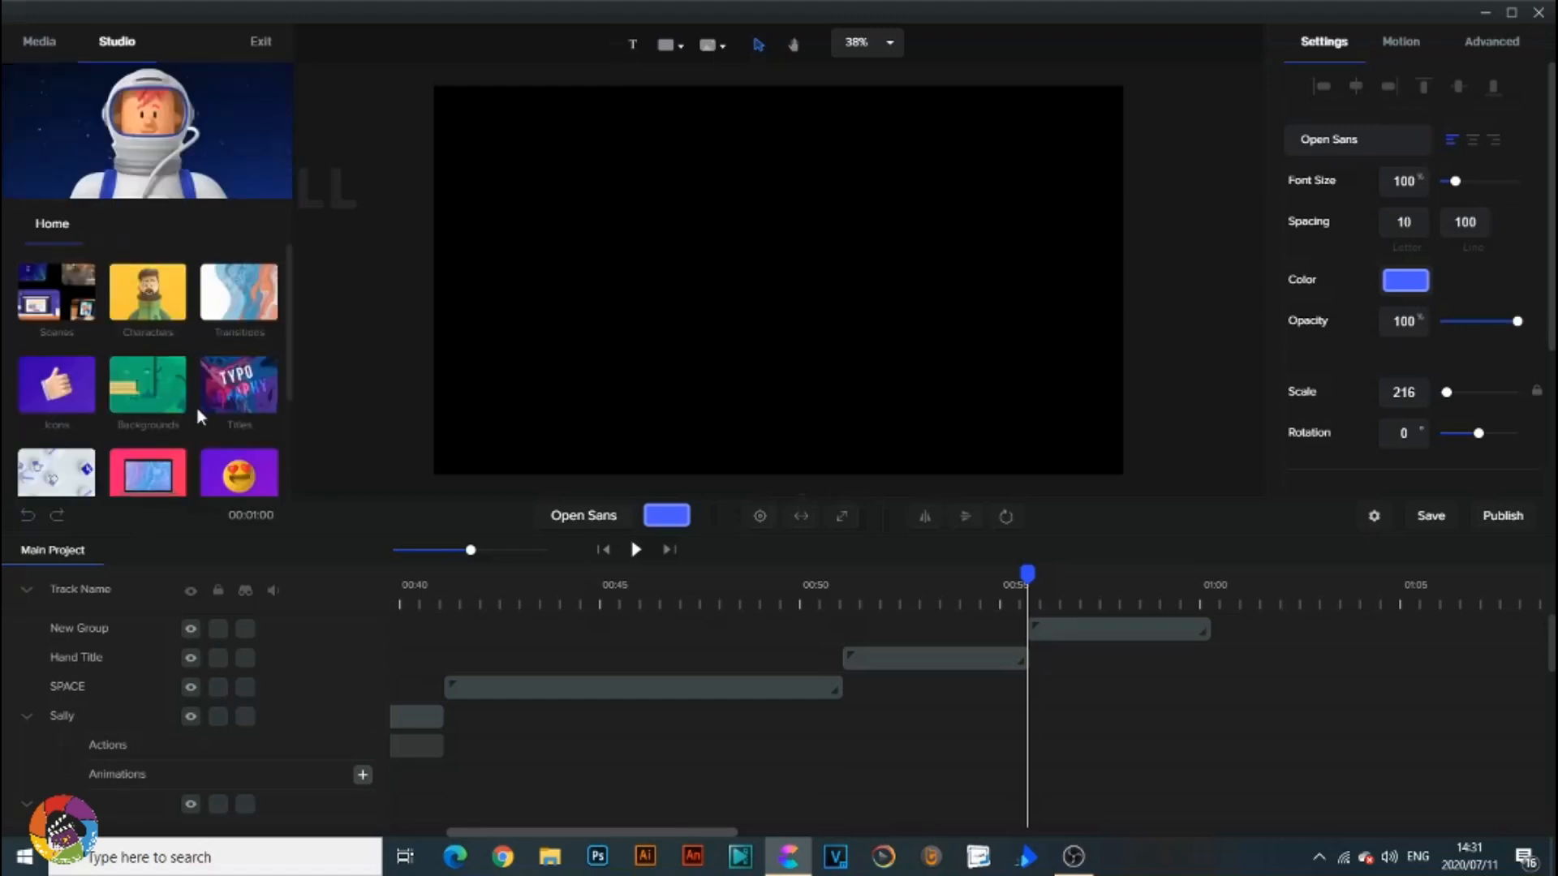
Open the Social category and look through its Youtube assets.
left_click(50, 398)
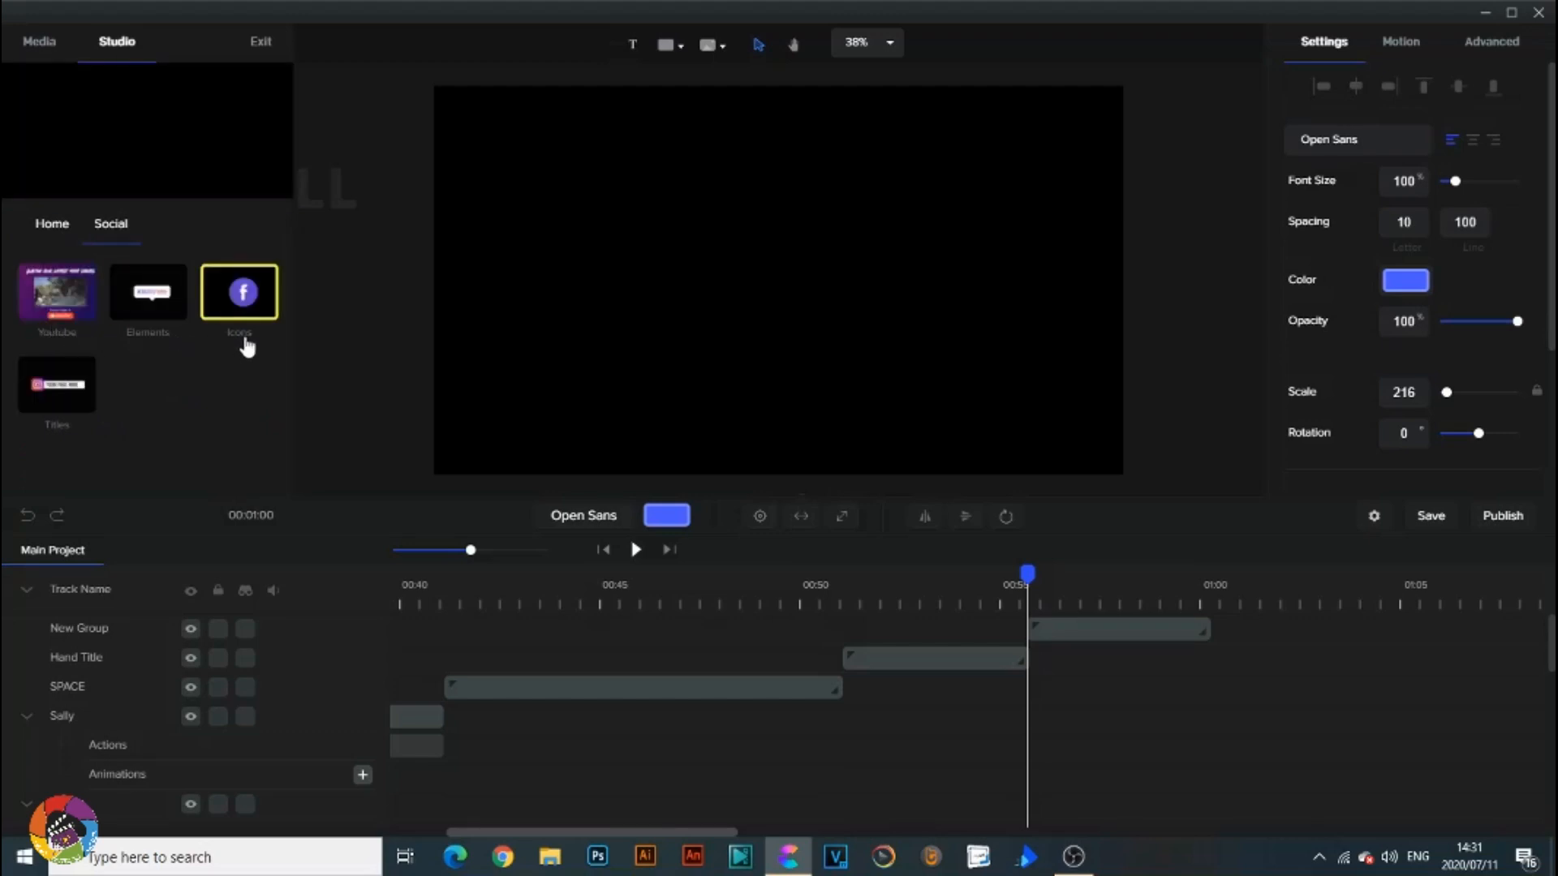
left_click(59, 311)
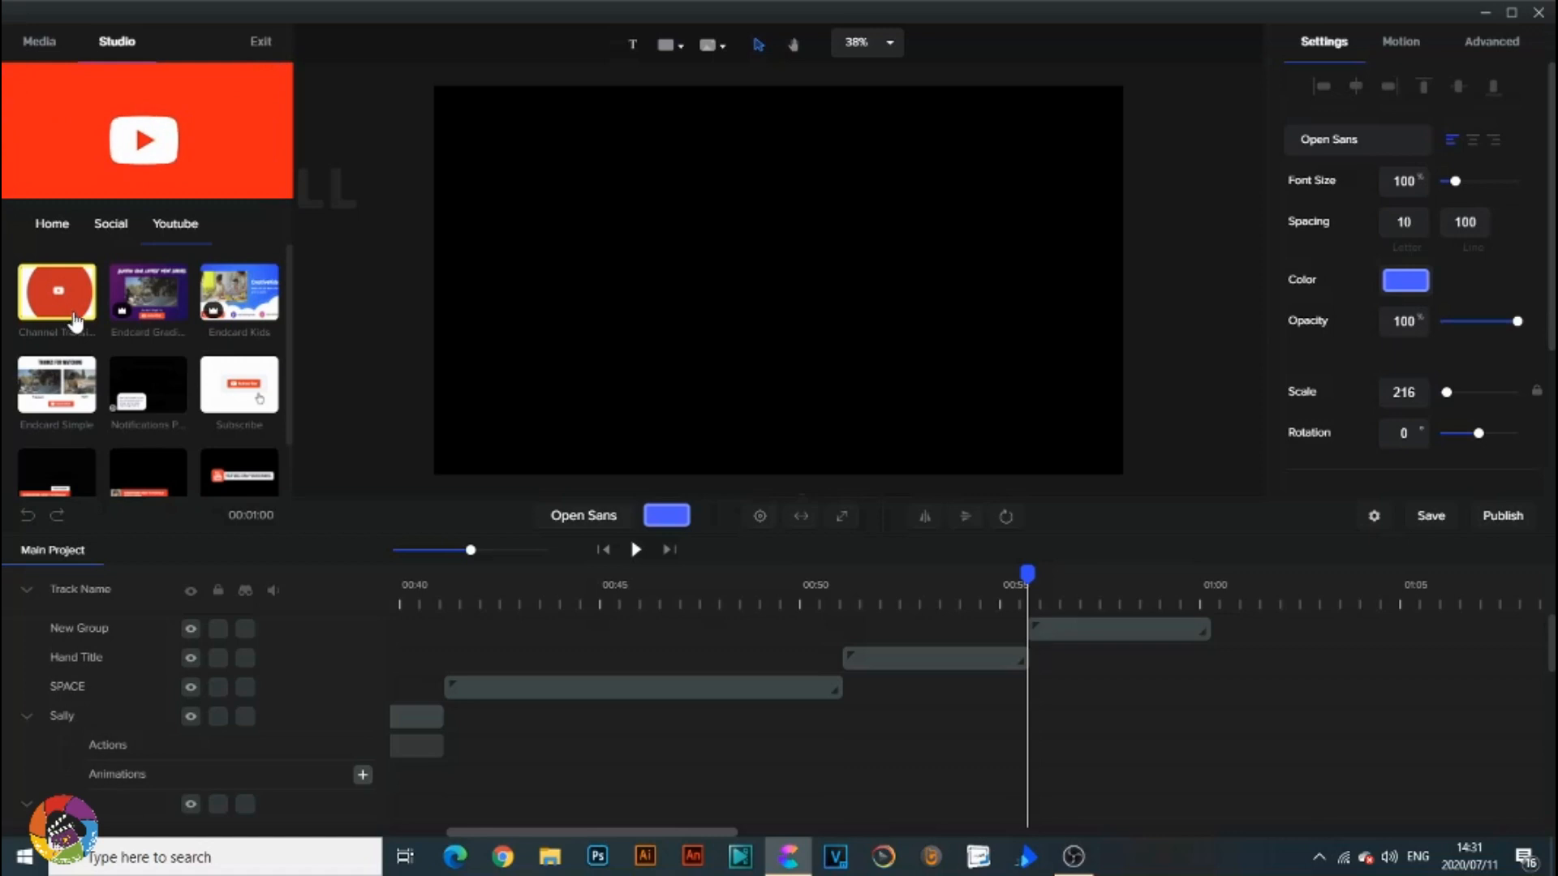
scroll(83, 387, "down", 1)
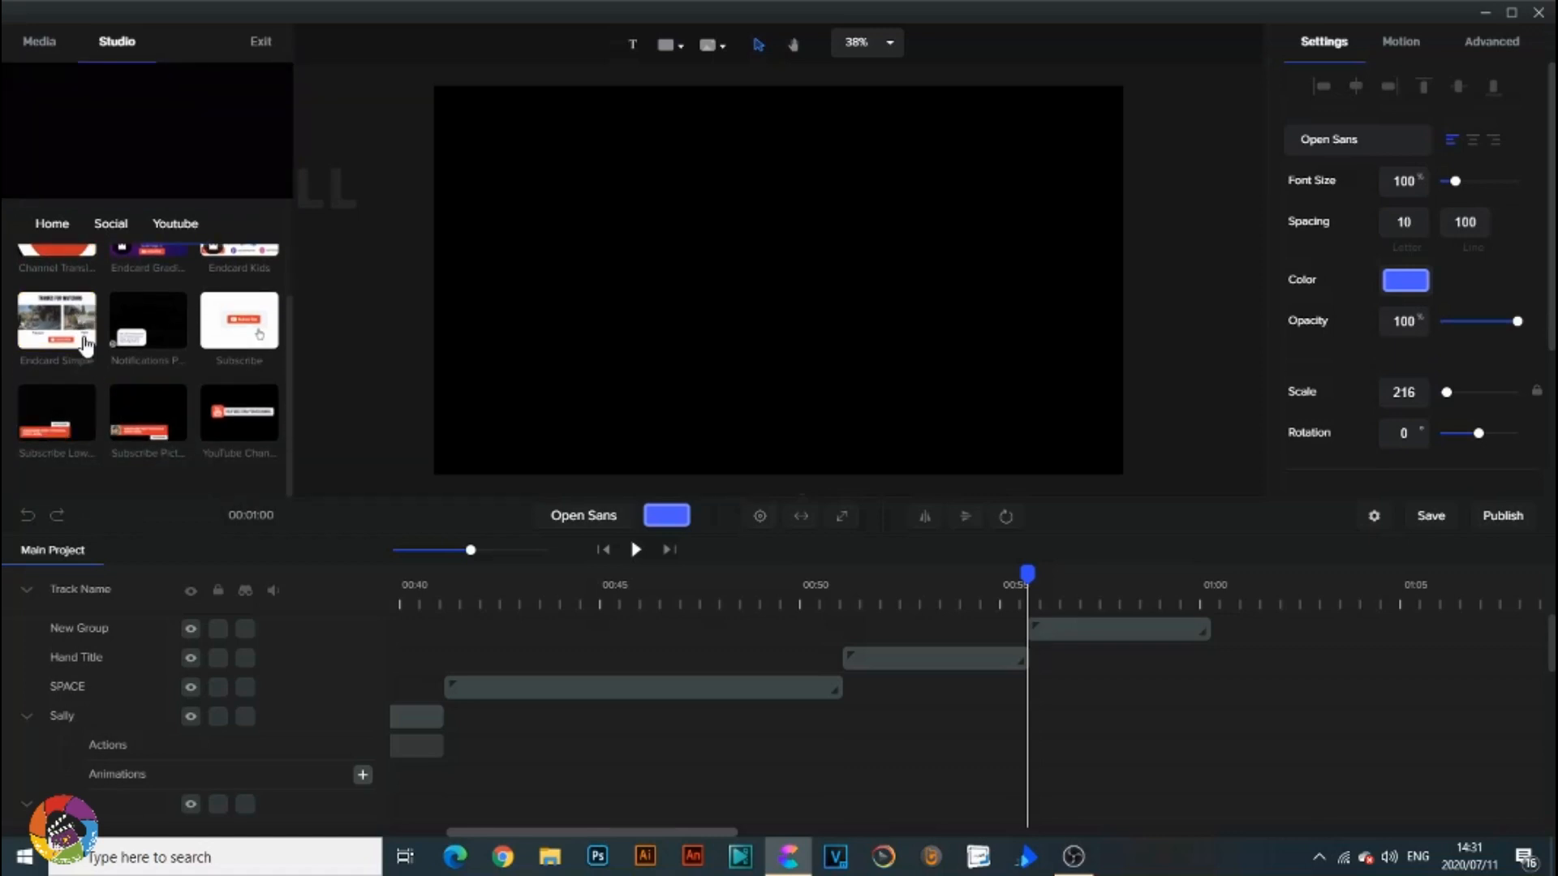
Look through the Social category's Elements collection and return to the Social collections.
scroll(85, 344, "up", 1)
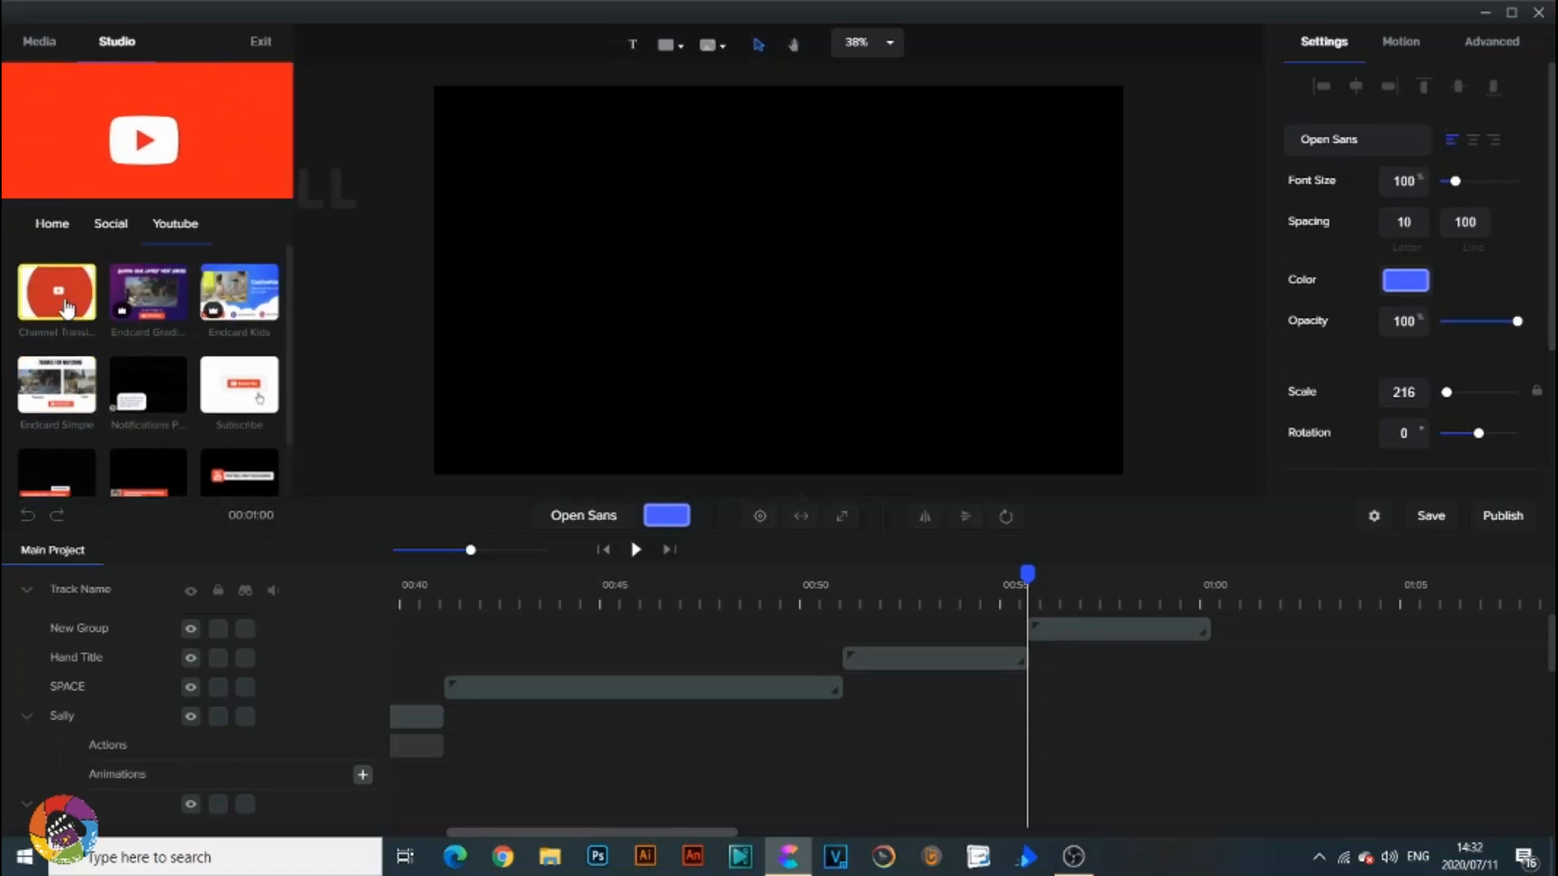
left_click(111, 227)
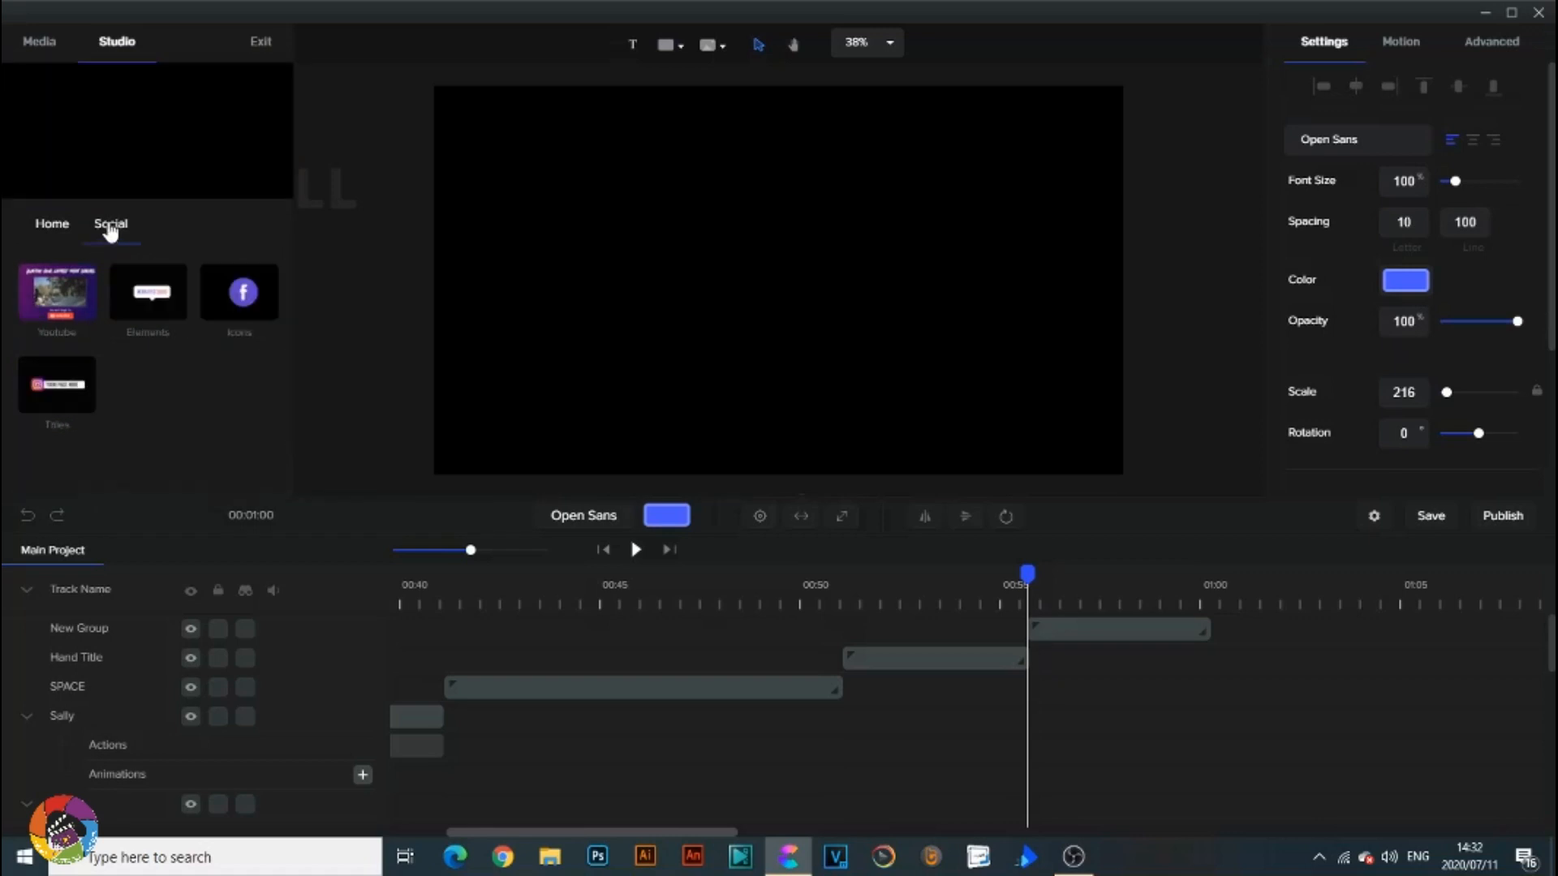
left_click(161, 309)
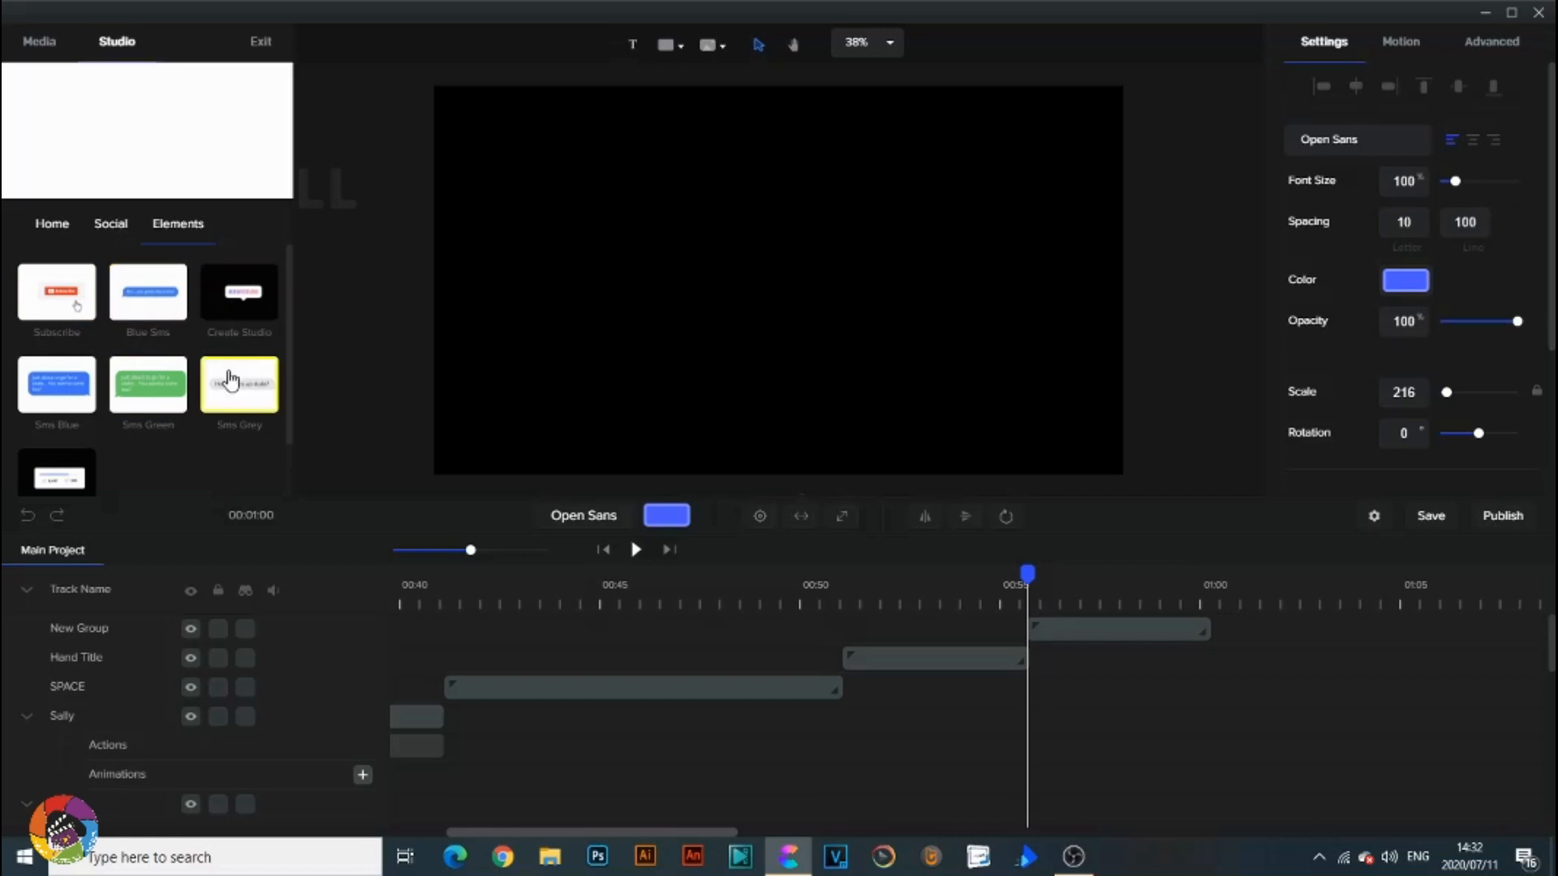
left_click(112, 229)
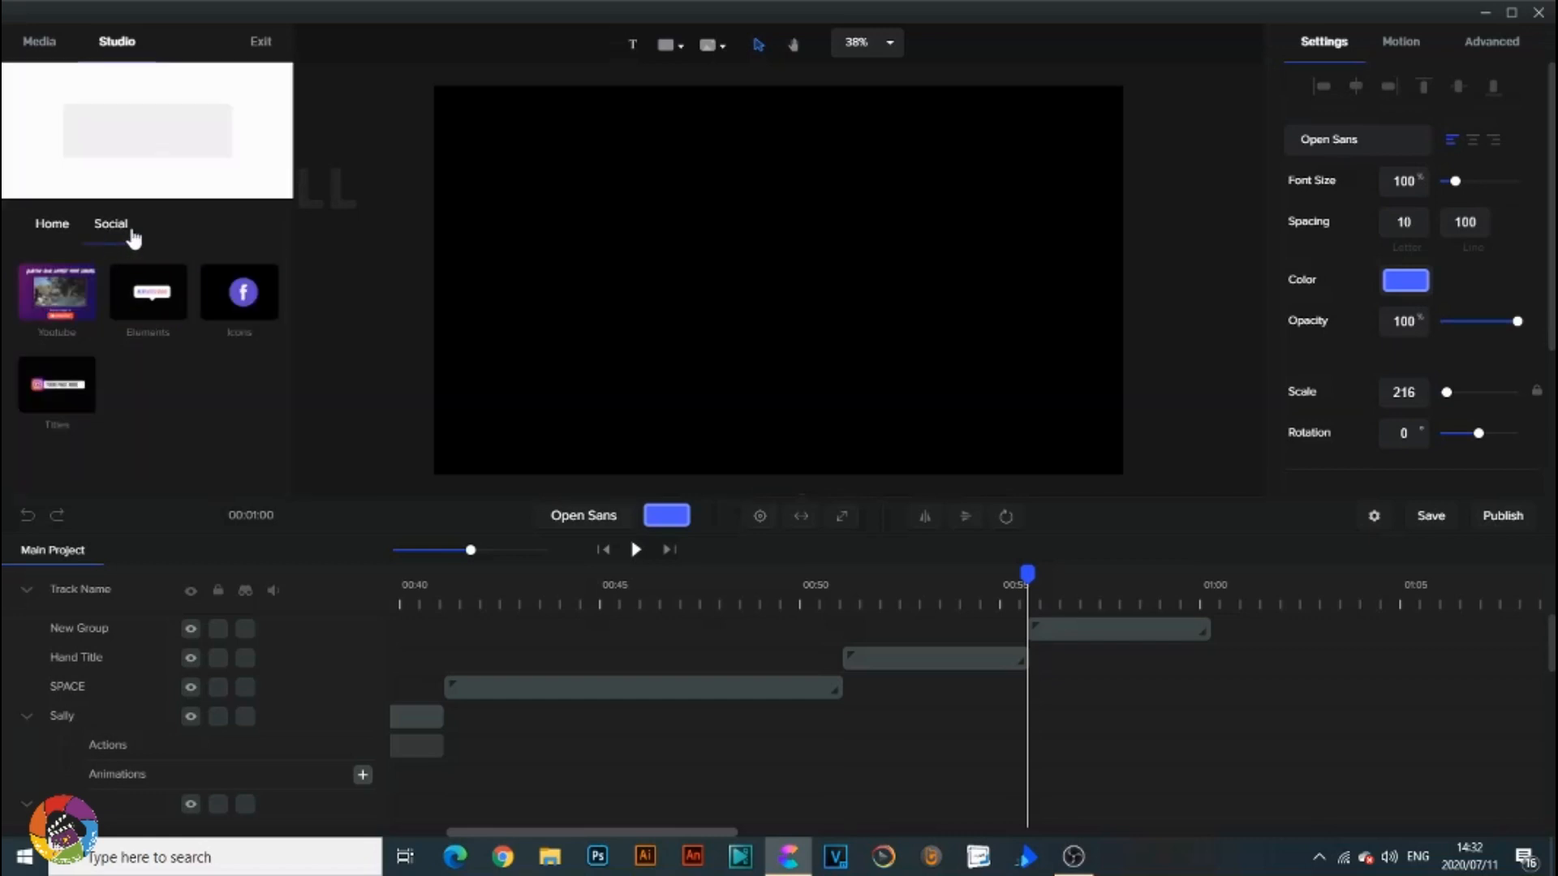
Browse the Icons and Titles collections in the Social category and return to the asset library's main categories.
left_click(233, 300)
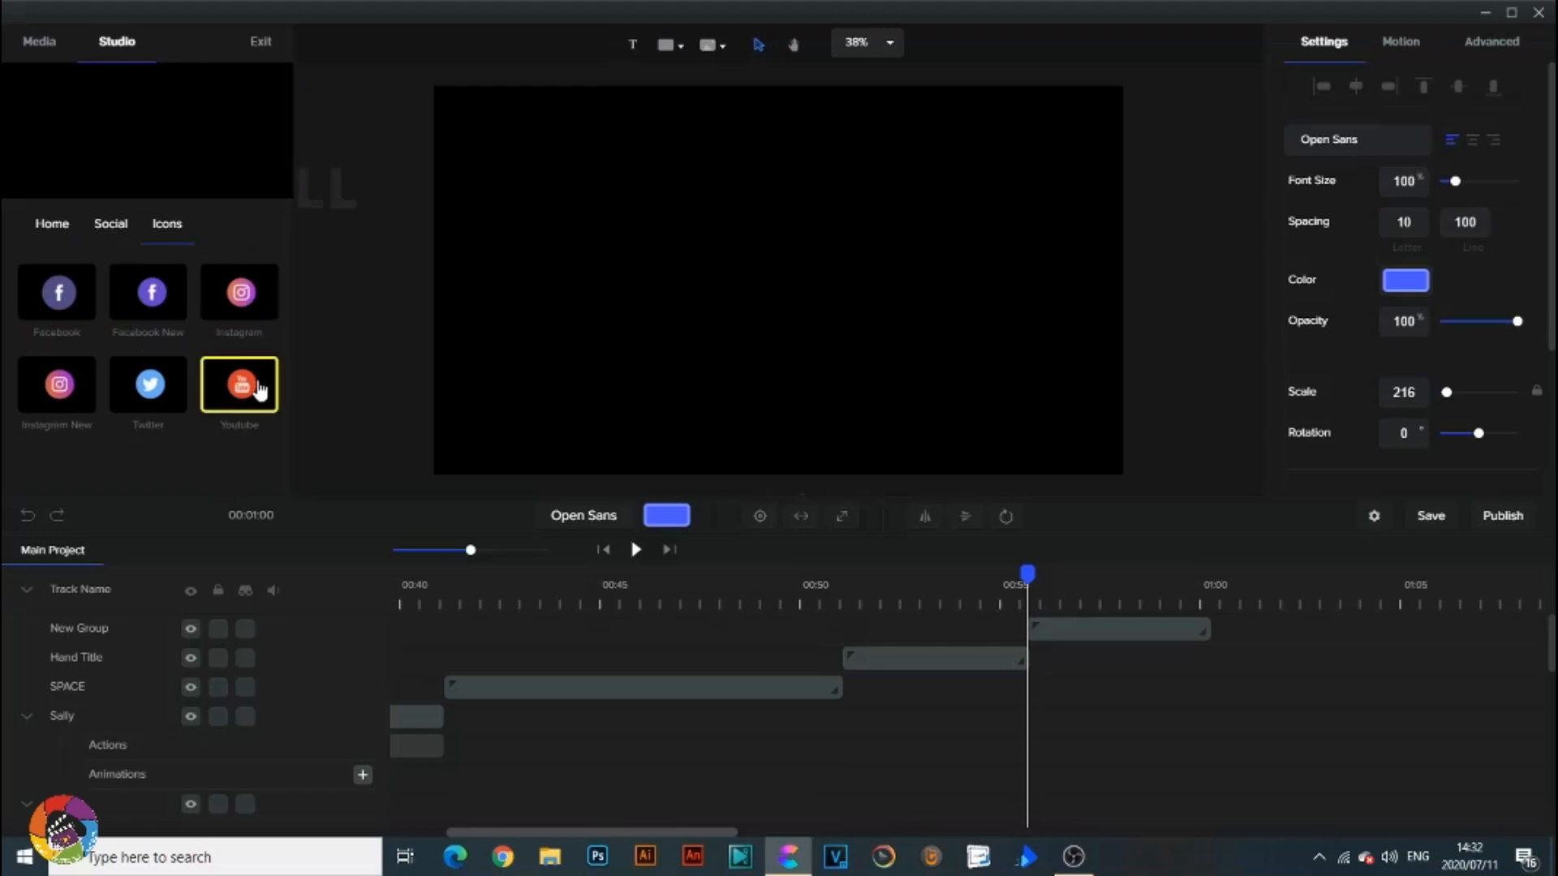
left_click(111, 225)
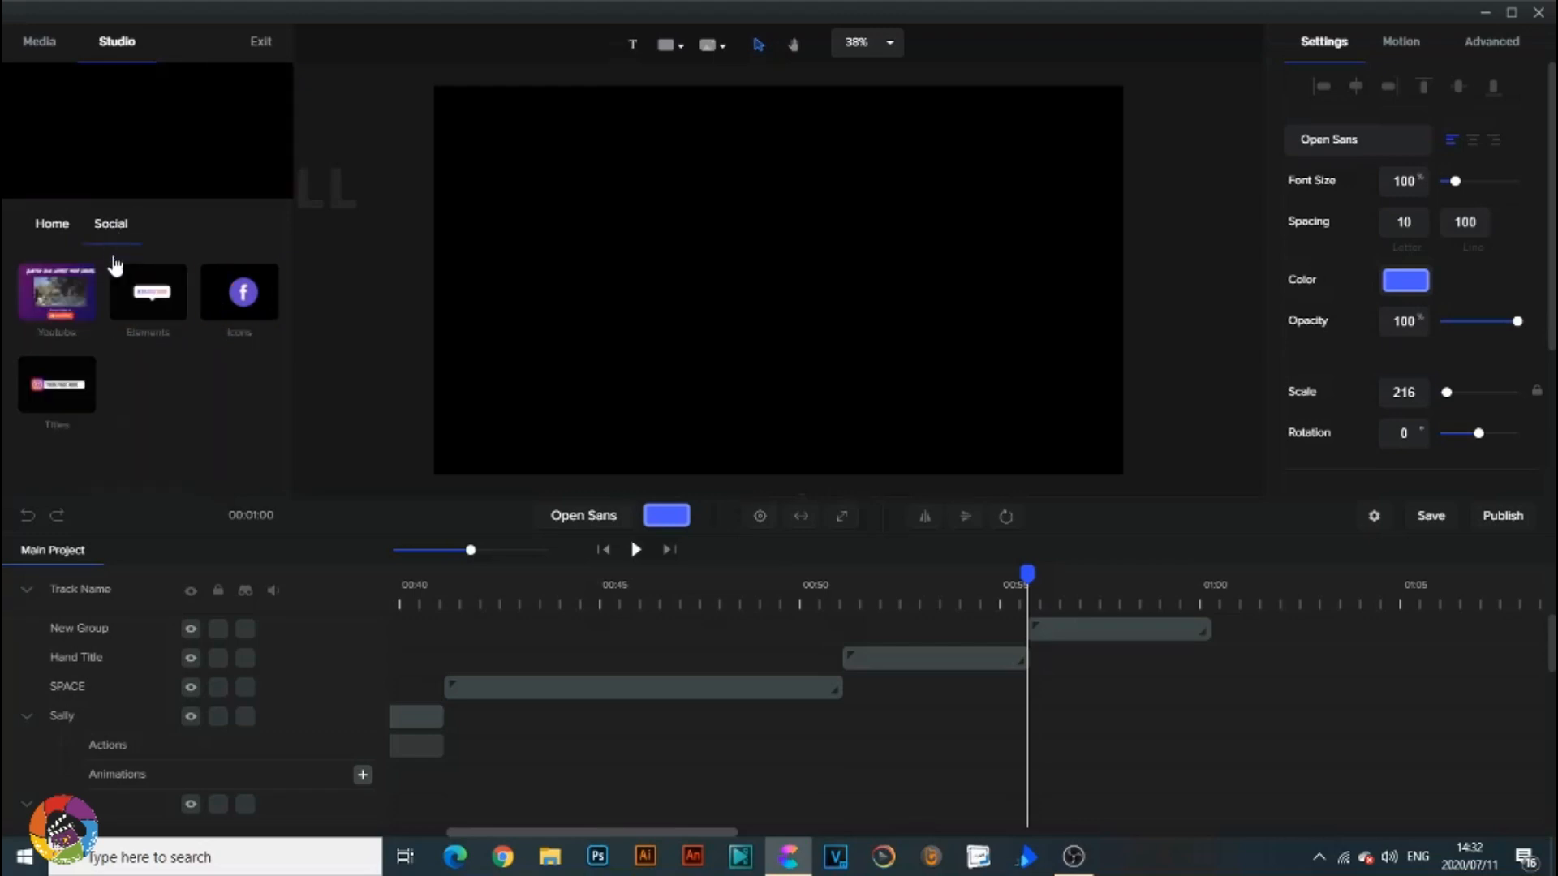
left_click(56, 397)
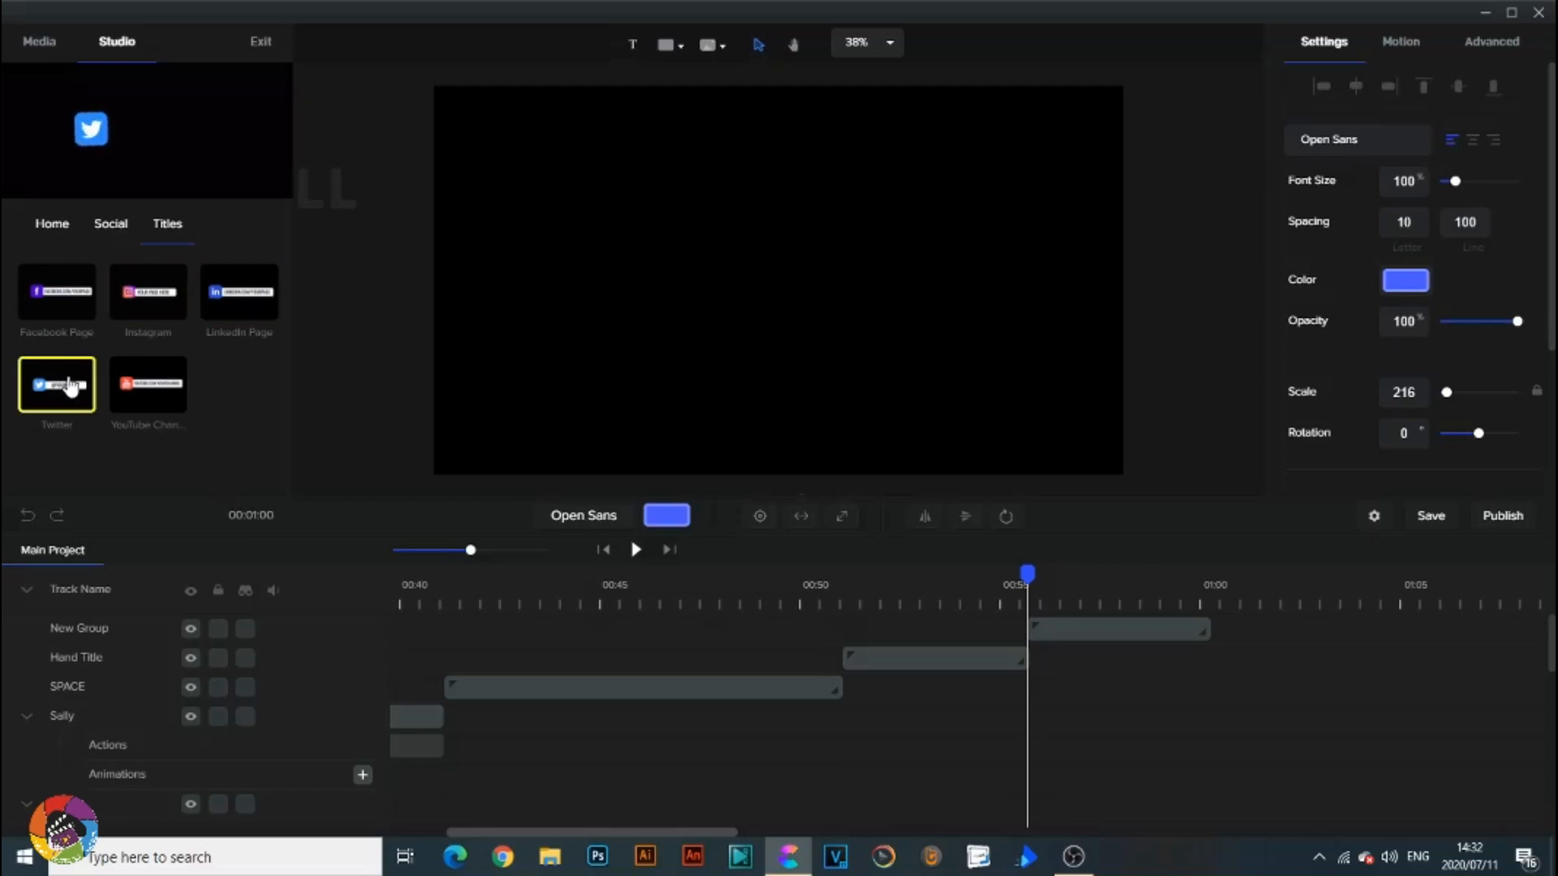
left_click(105, 231)
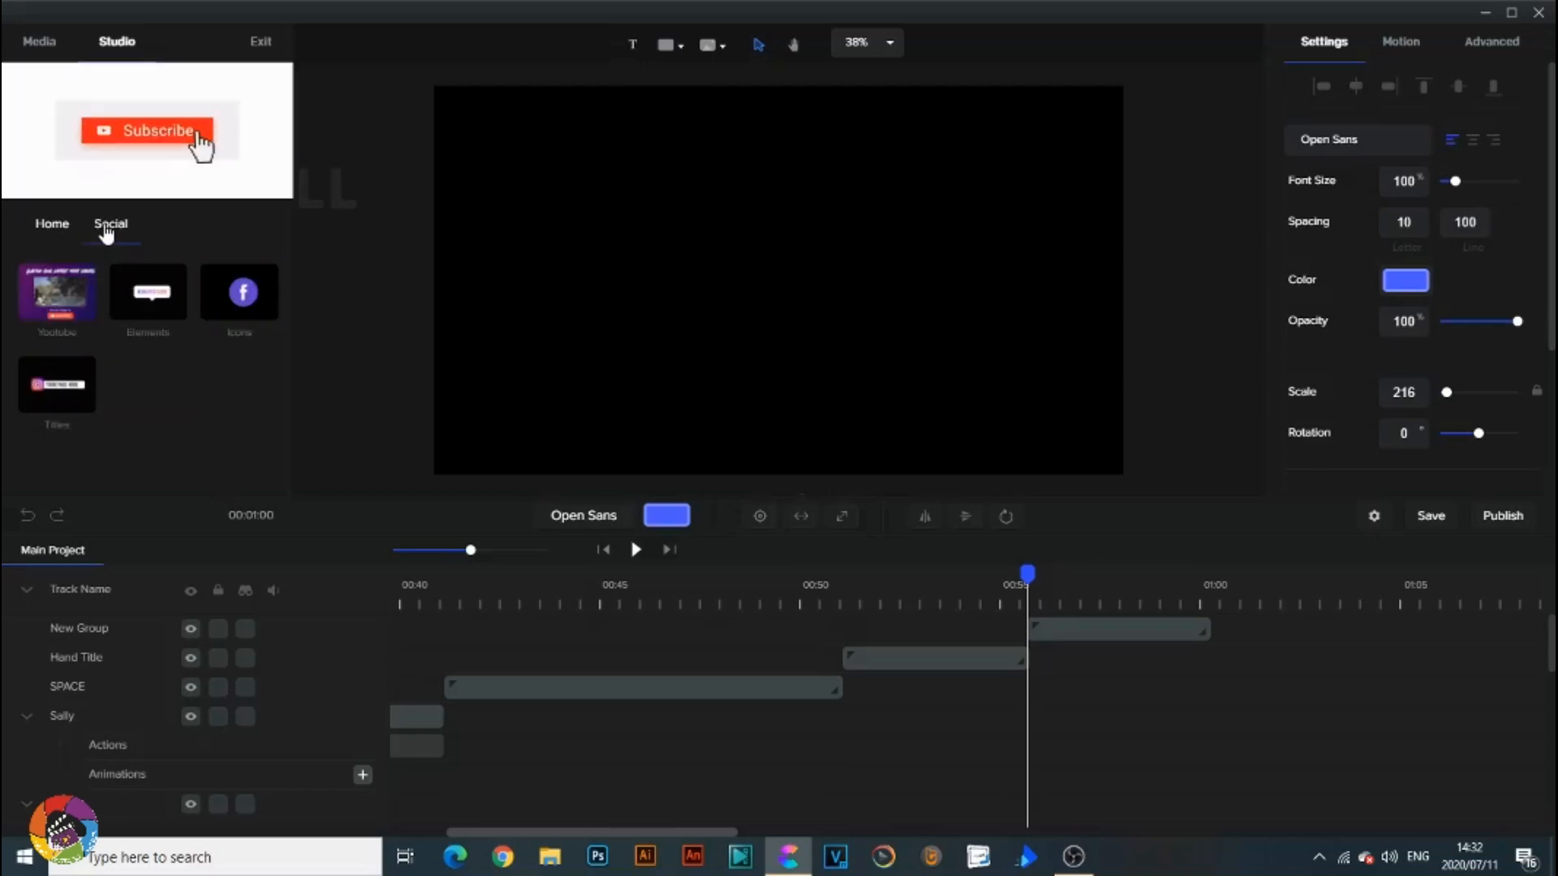
left_click(57, 229)
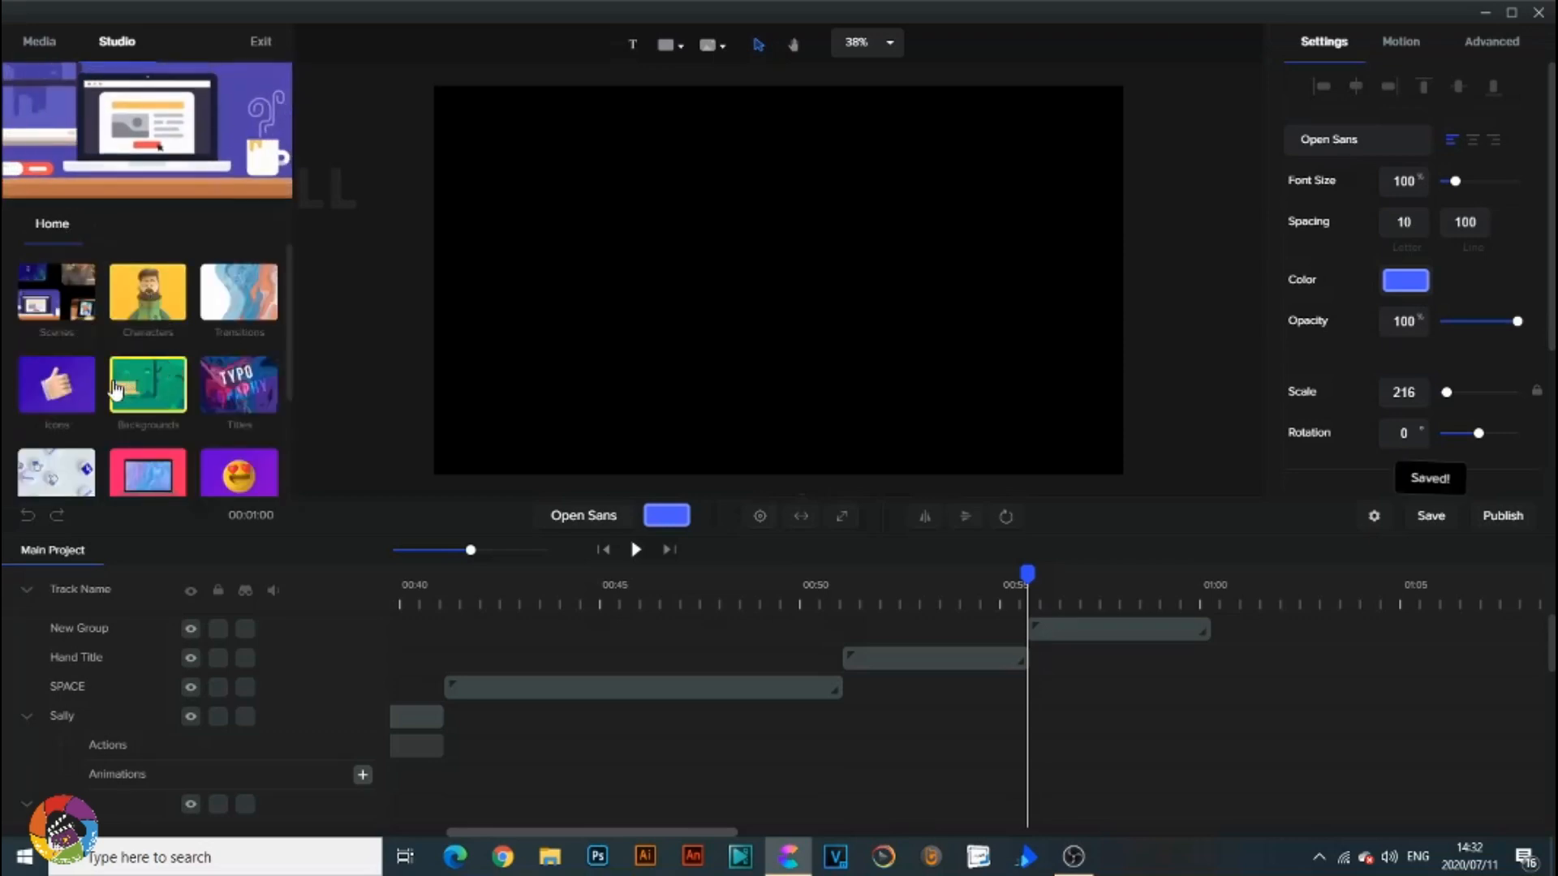
Open the Devices category, look over its watch and Macbook assets, and return to the main categories.
scroll(154, 388, "down", 1)
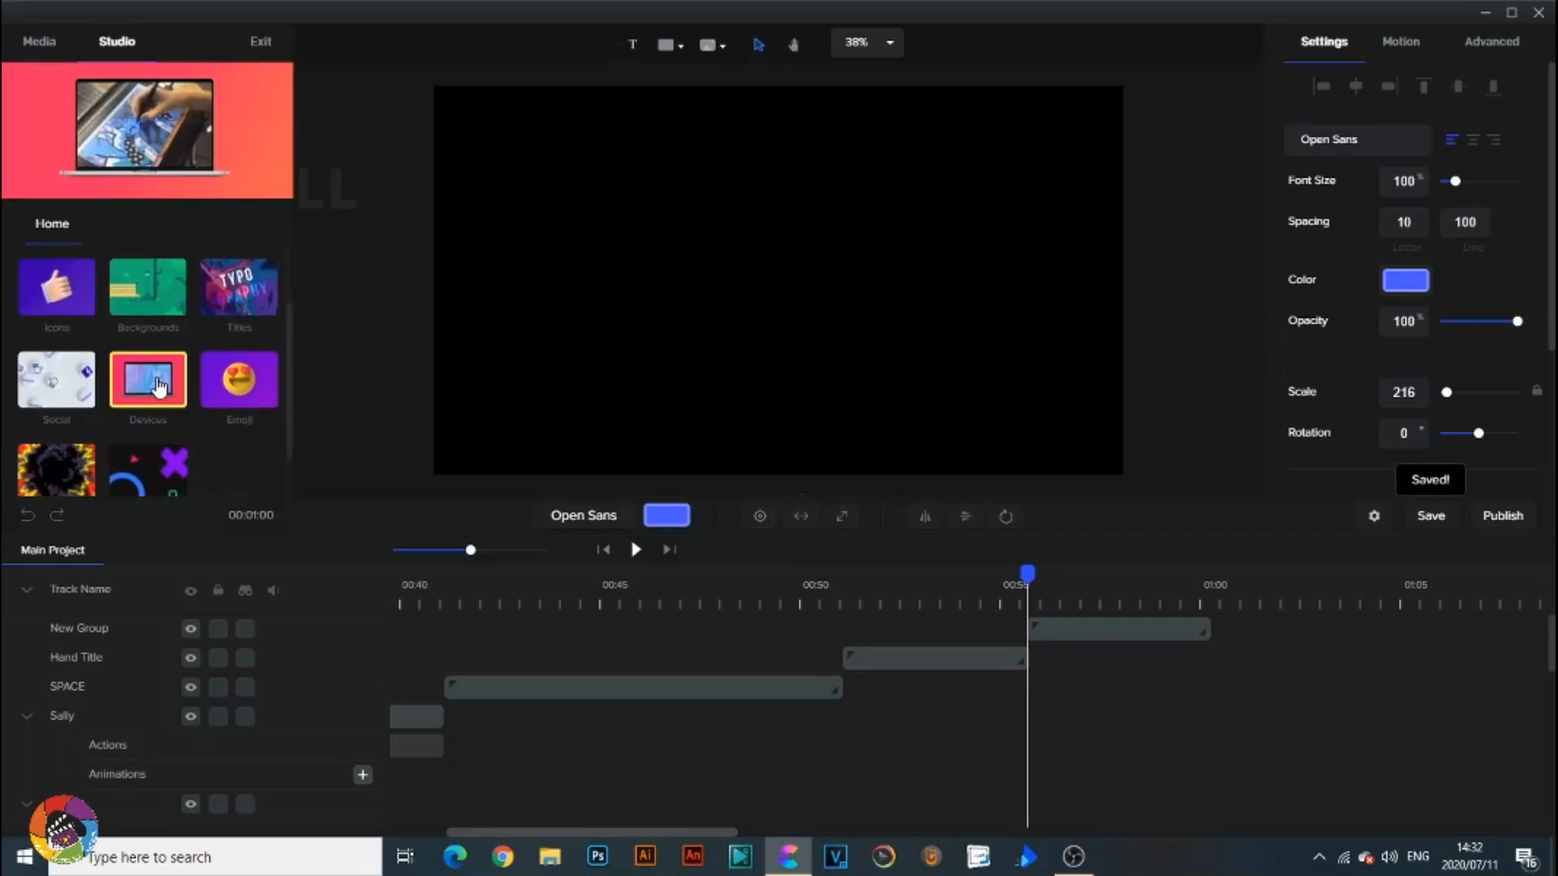
left_click(159, 388)
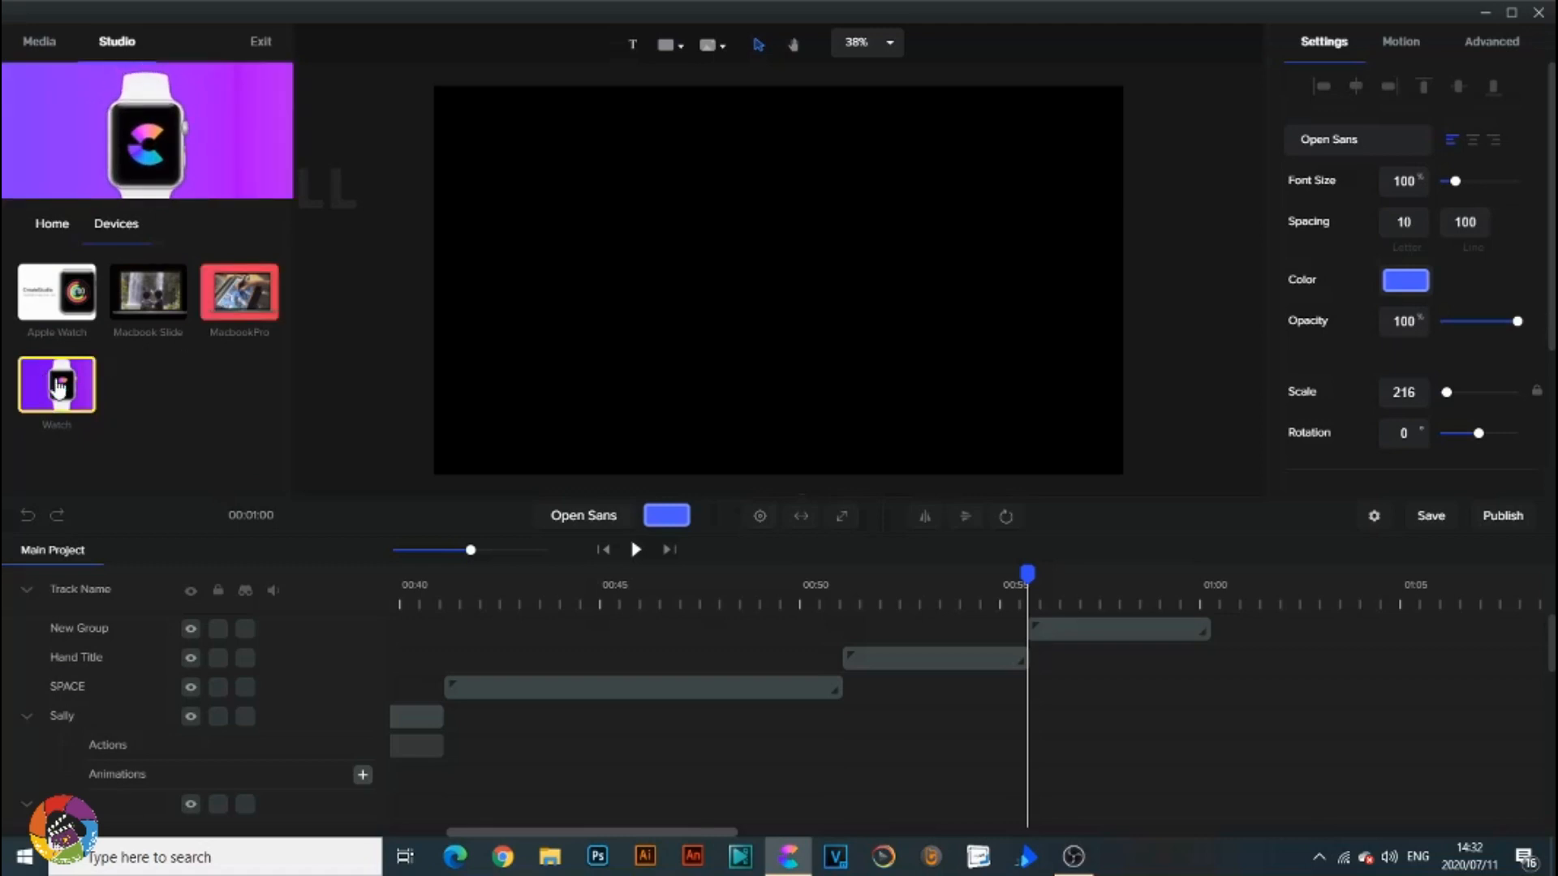
left_click(55, 227)
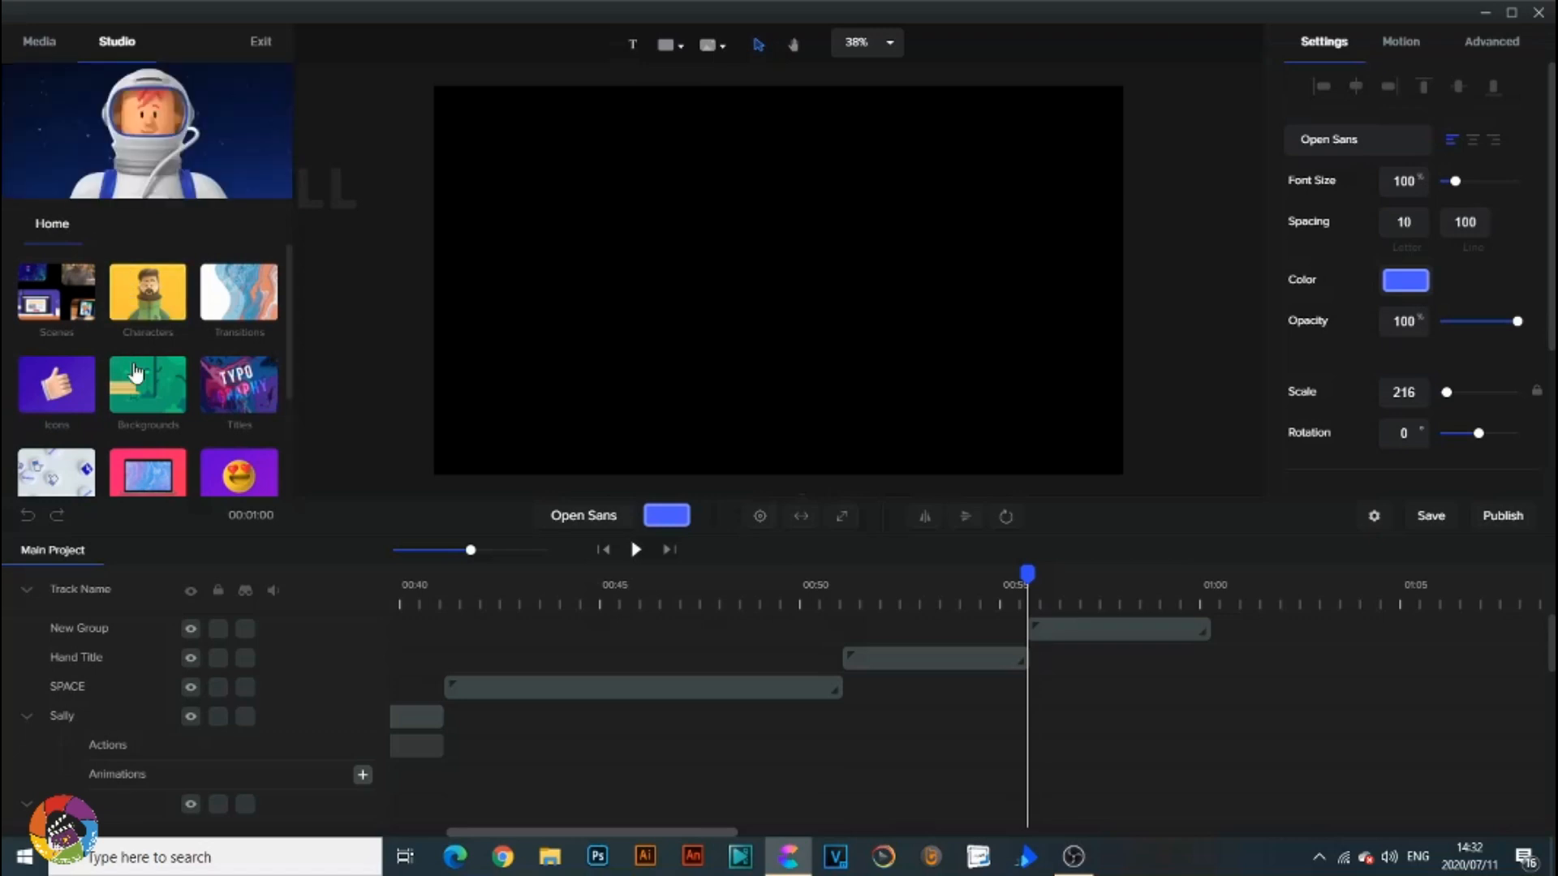
Browse the effect collections in the Video FX category and return to the main categories.
scroll(135, 373, "down", 2)
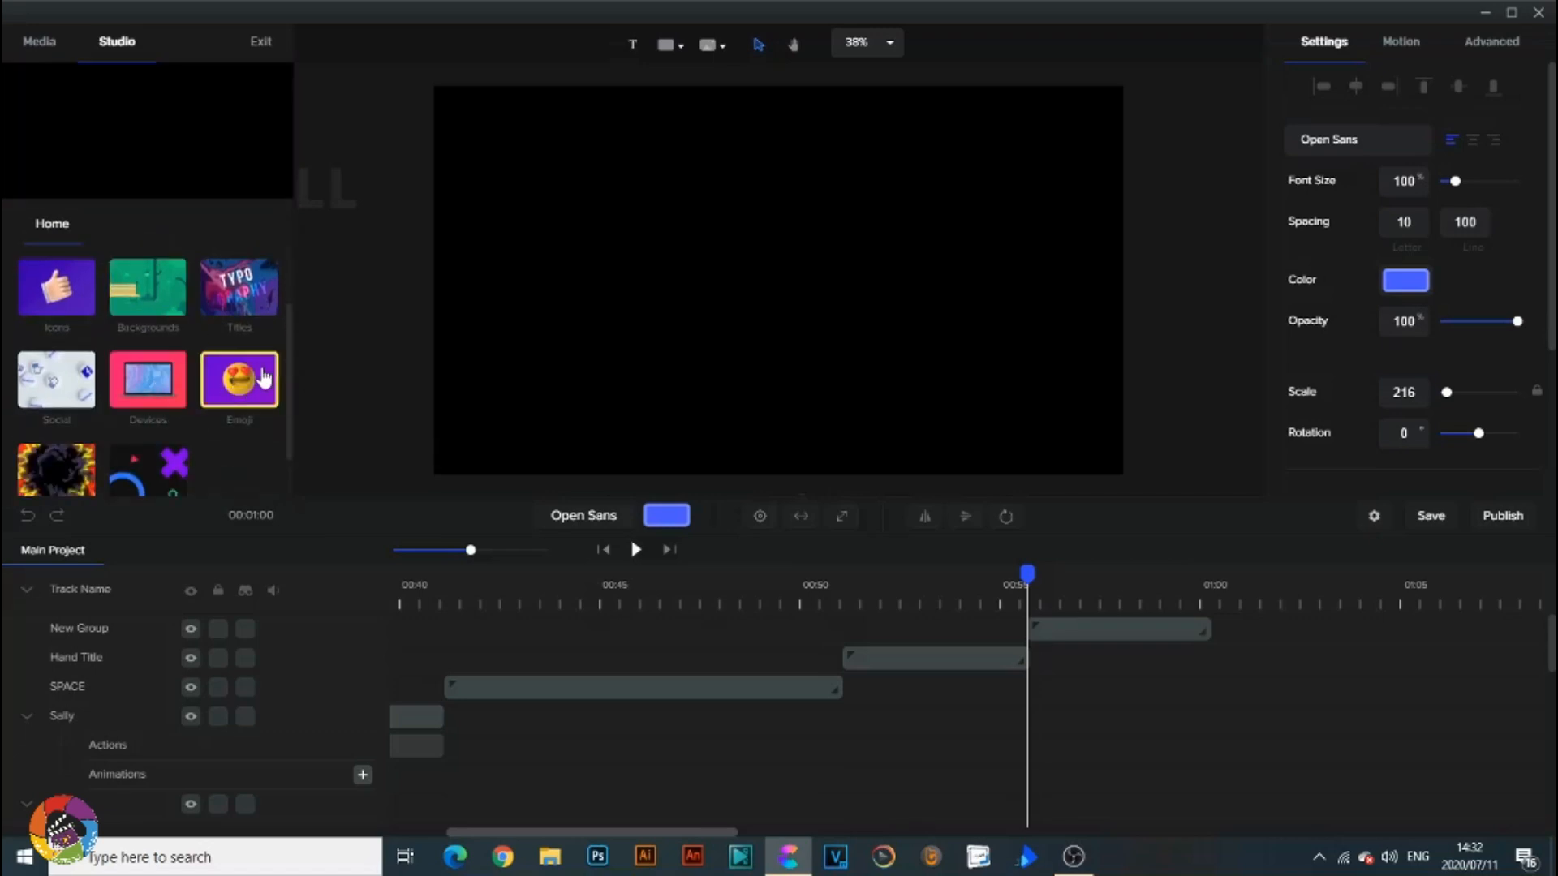
scroll(258, 414, "down", 1)
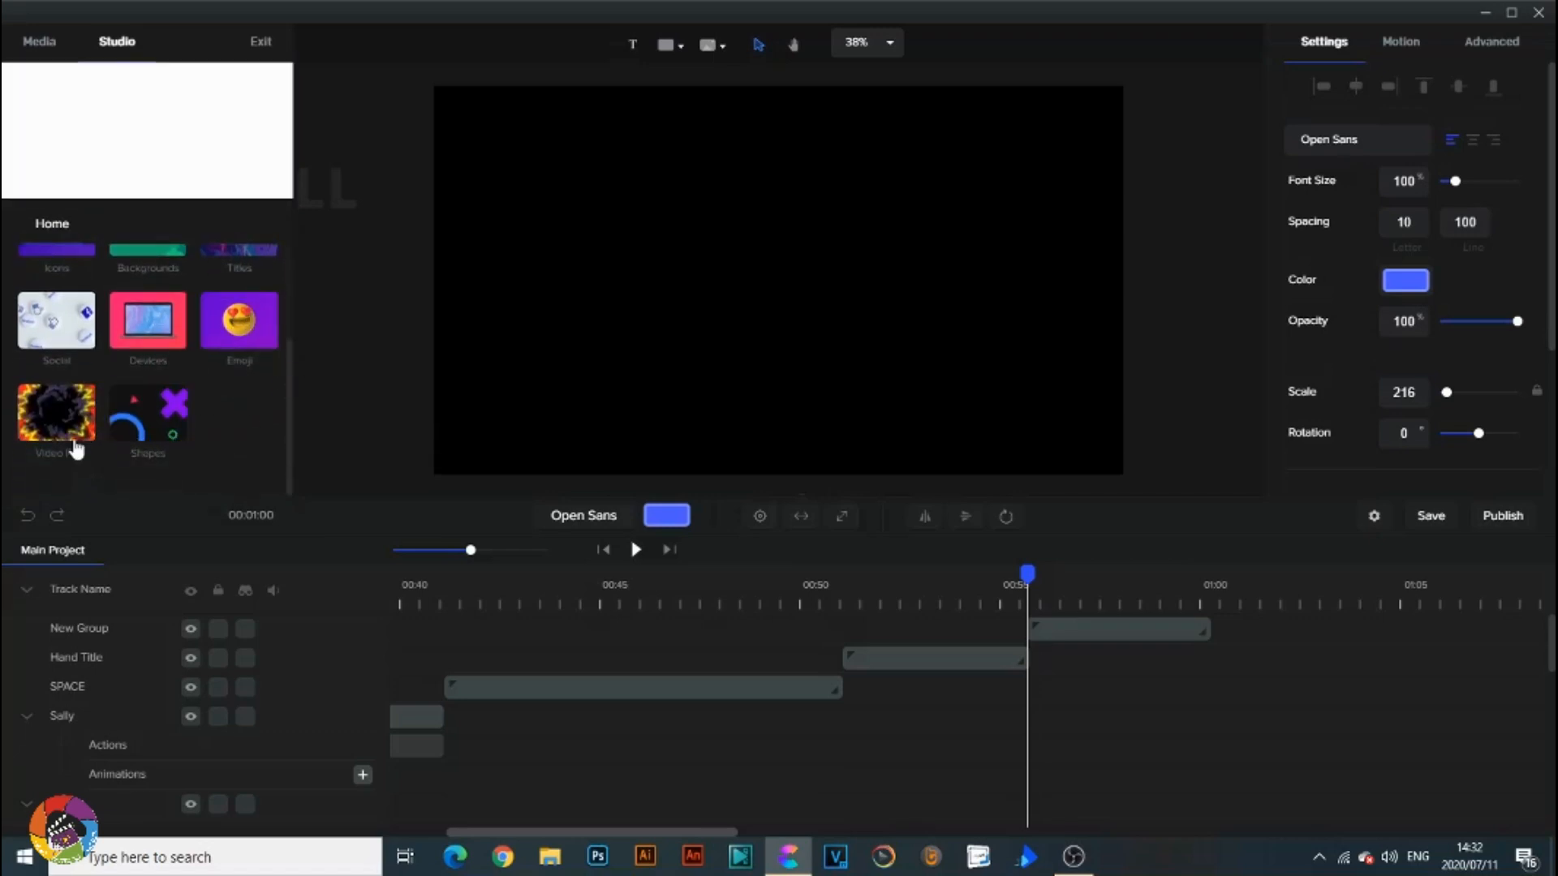
left_click(55, 412)
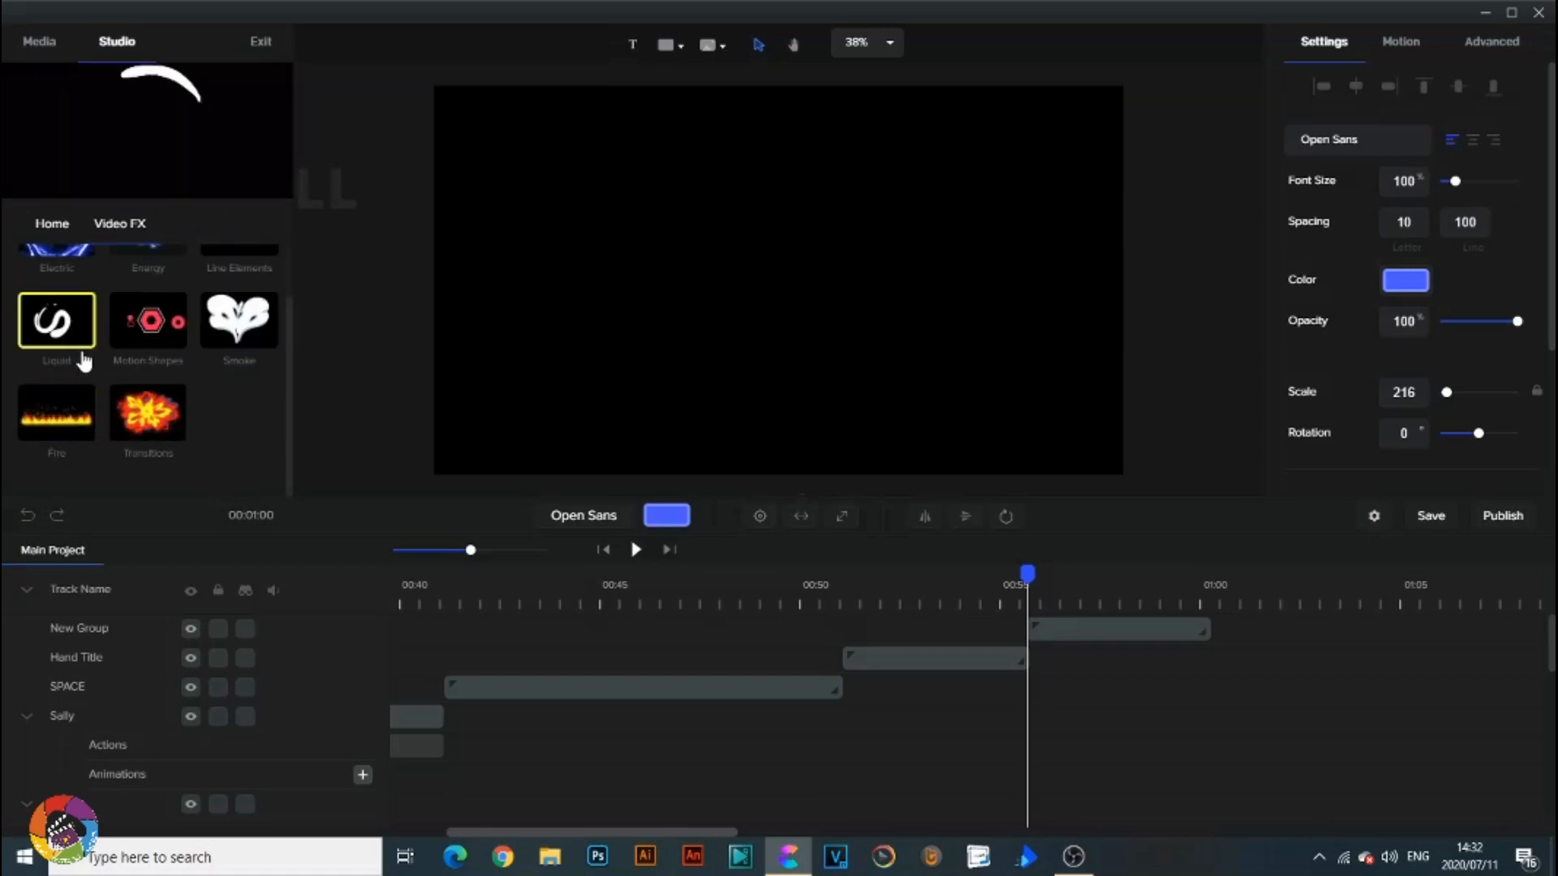
scroll(57, 321, "up", 1)
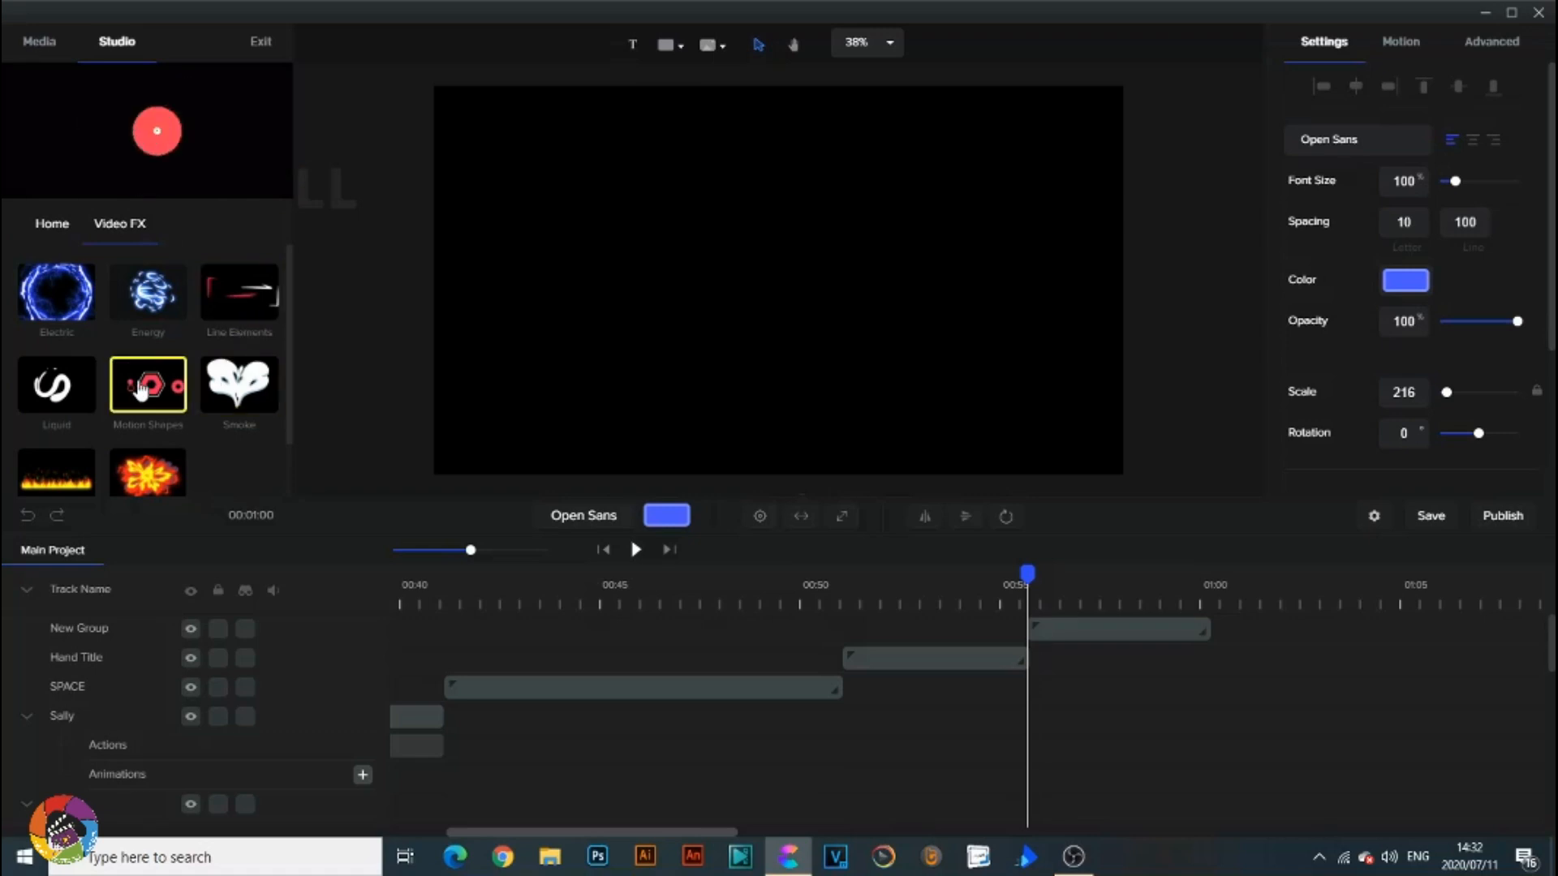
scroll(65, 406, "down", 1)
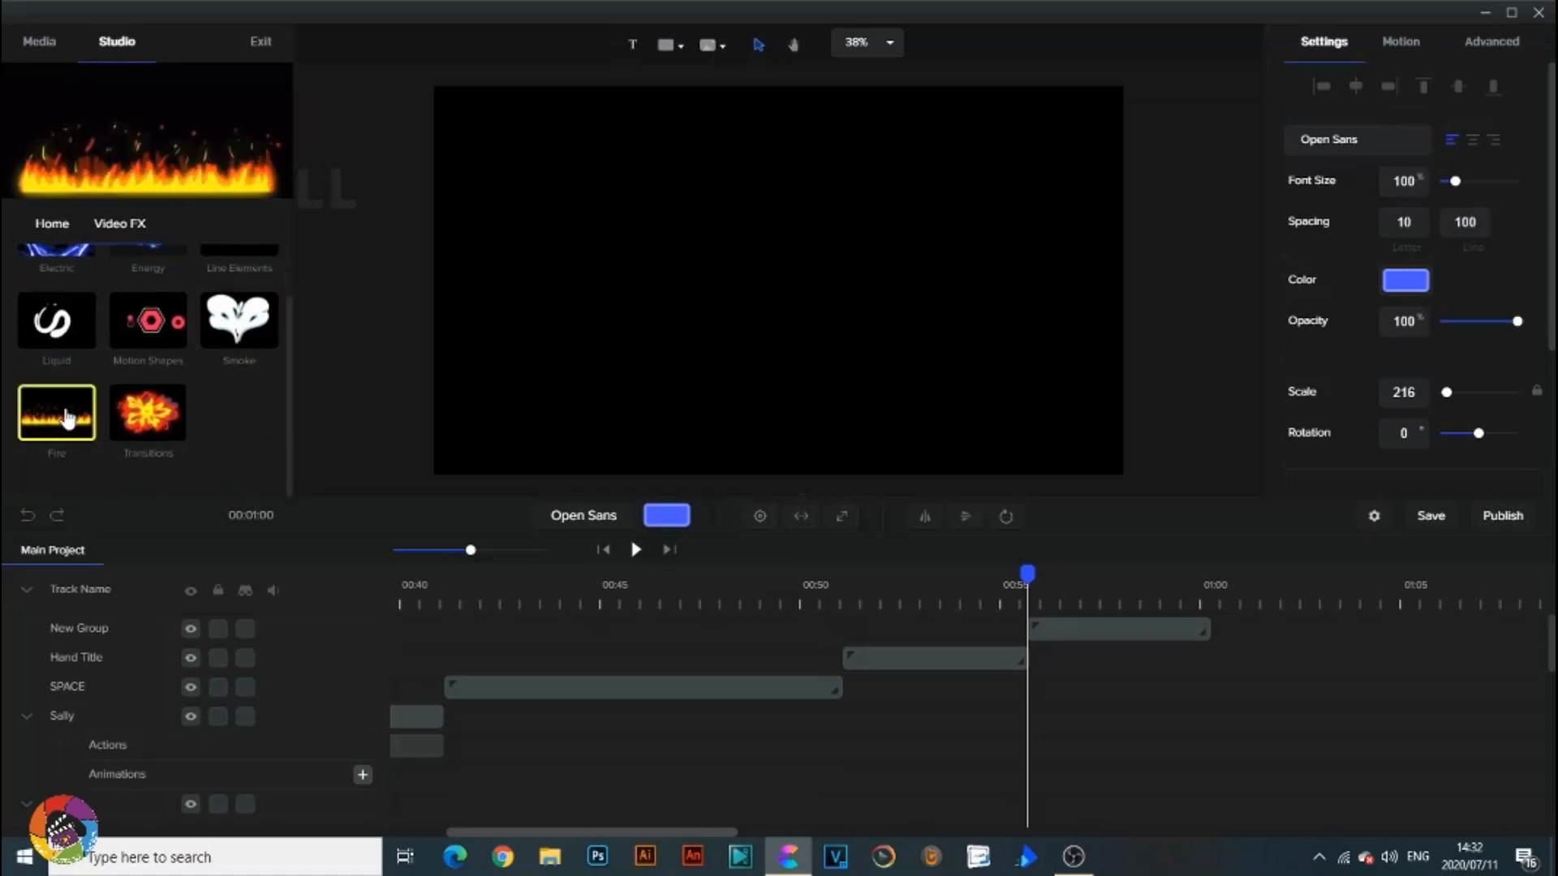
scroll(147, 410, "up", 1)
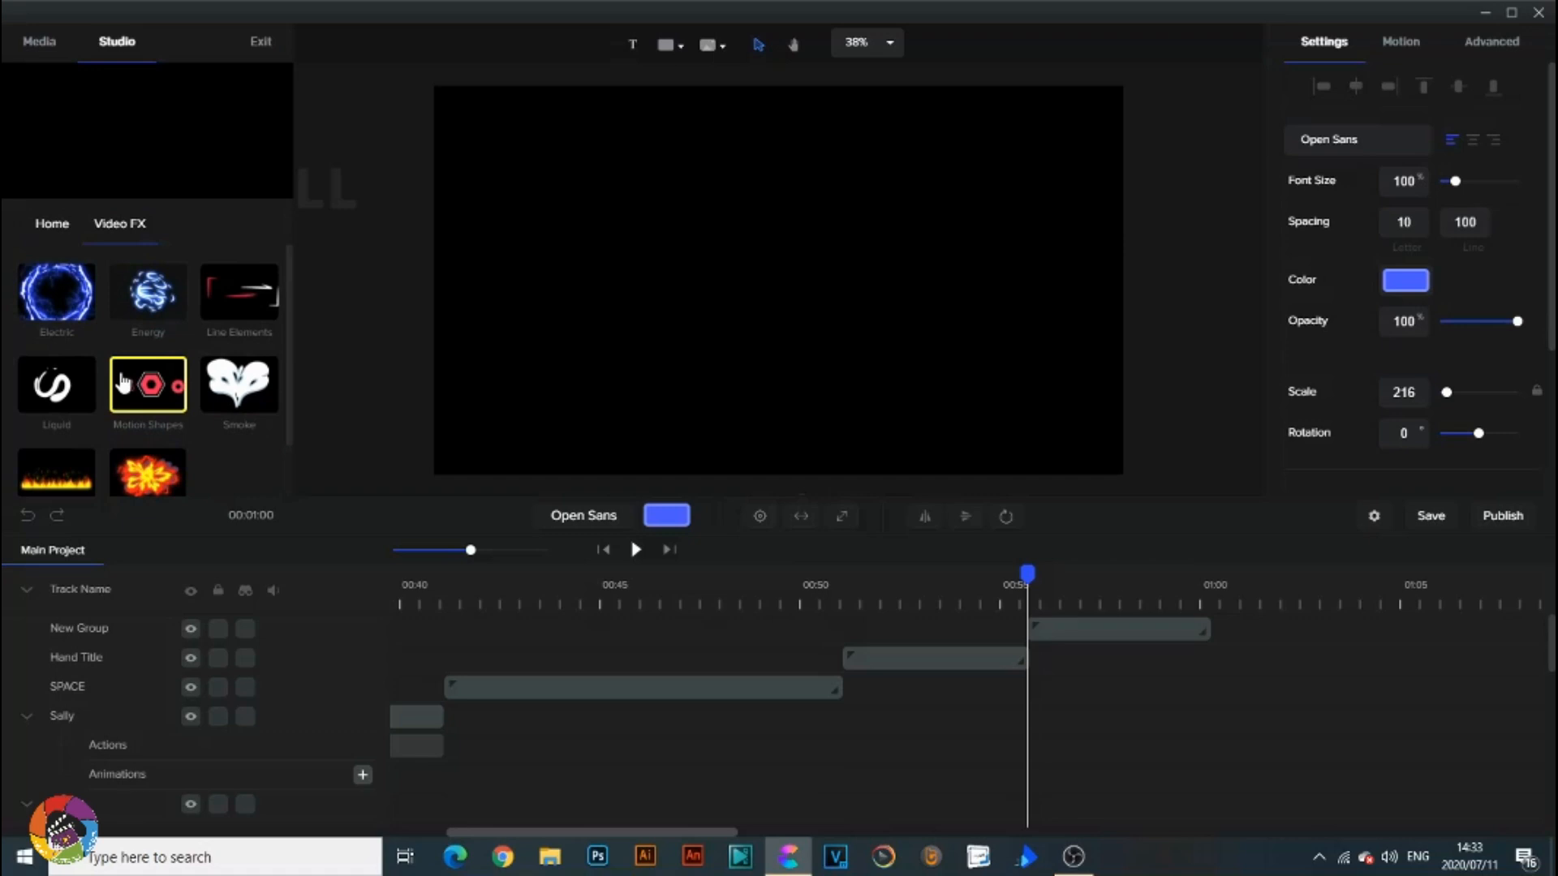
left_click(52, 226)
Look through the animated assets in the Shapes category and return to the main categories.
scroll(113, 430, "down", 2)
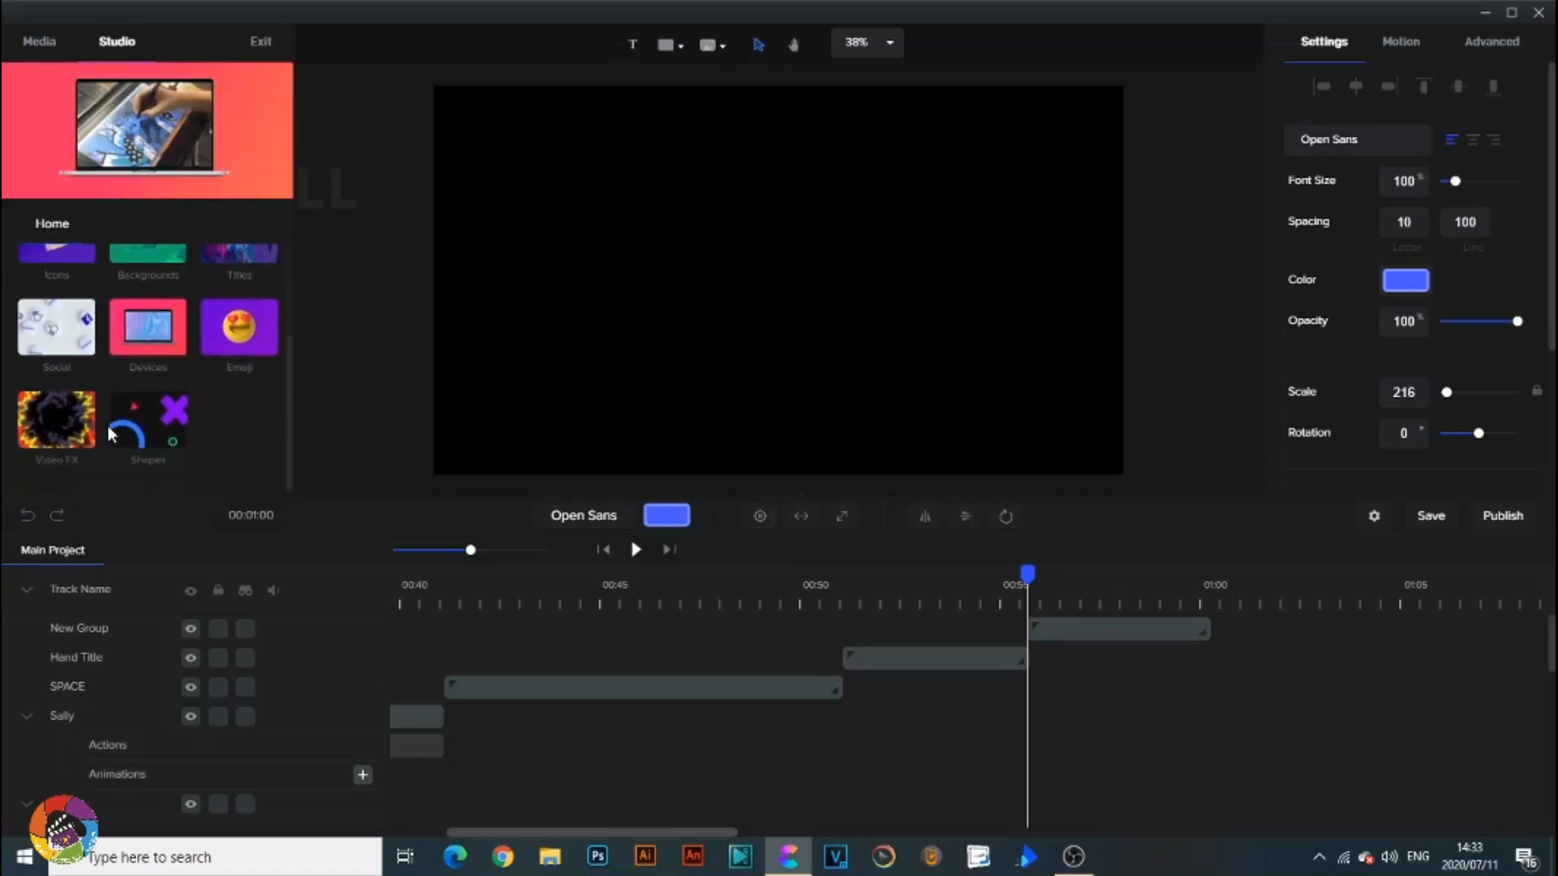
left_click(121, 423)
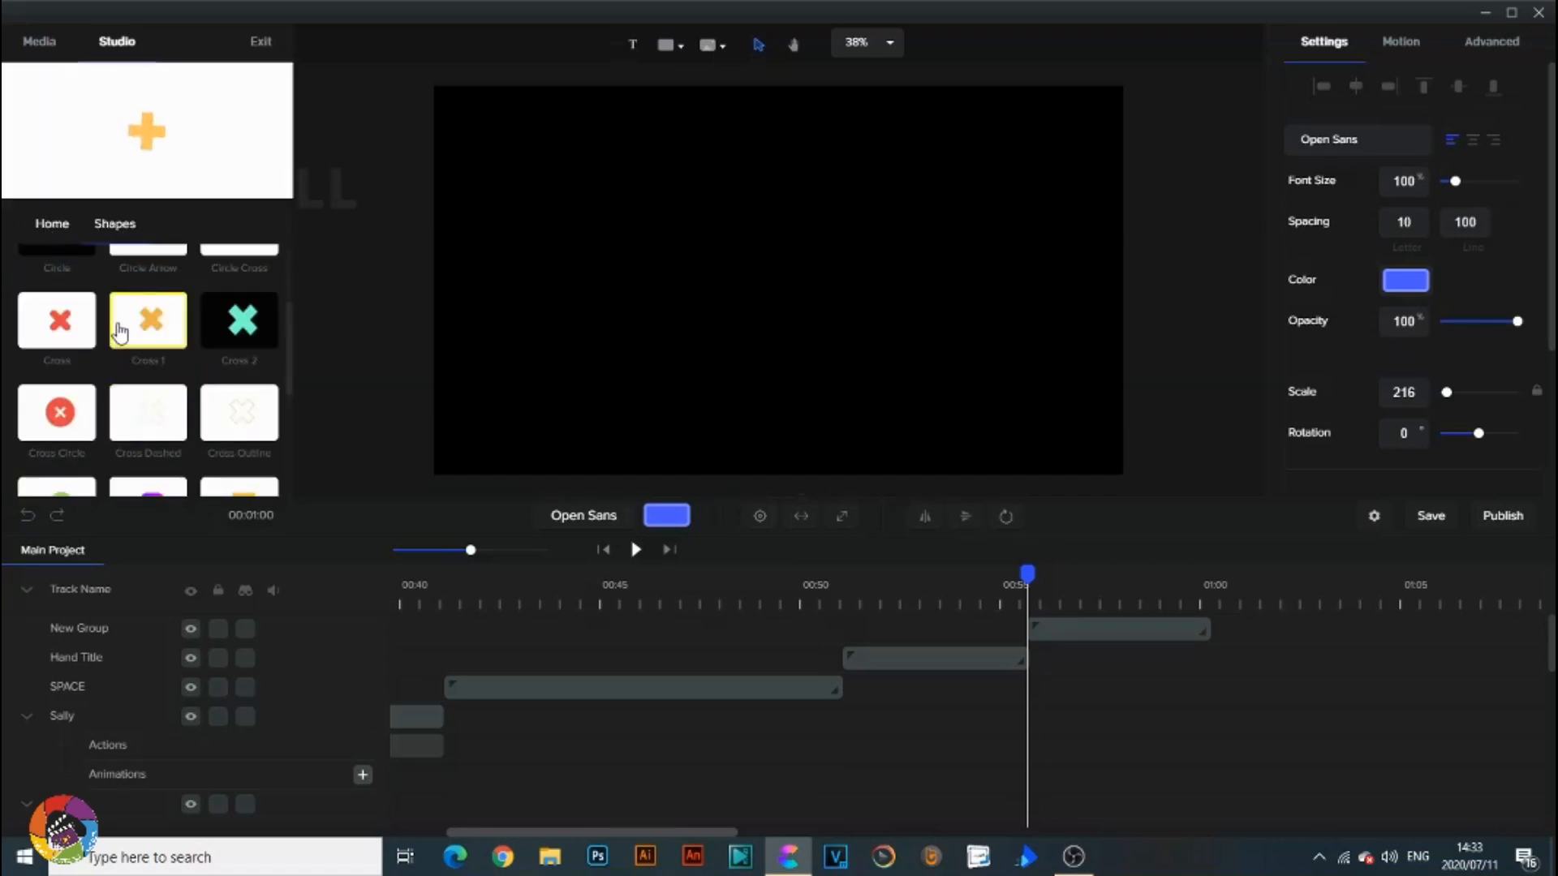
scroll(121, 325, "up", 2)
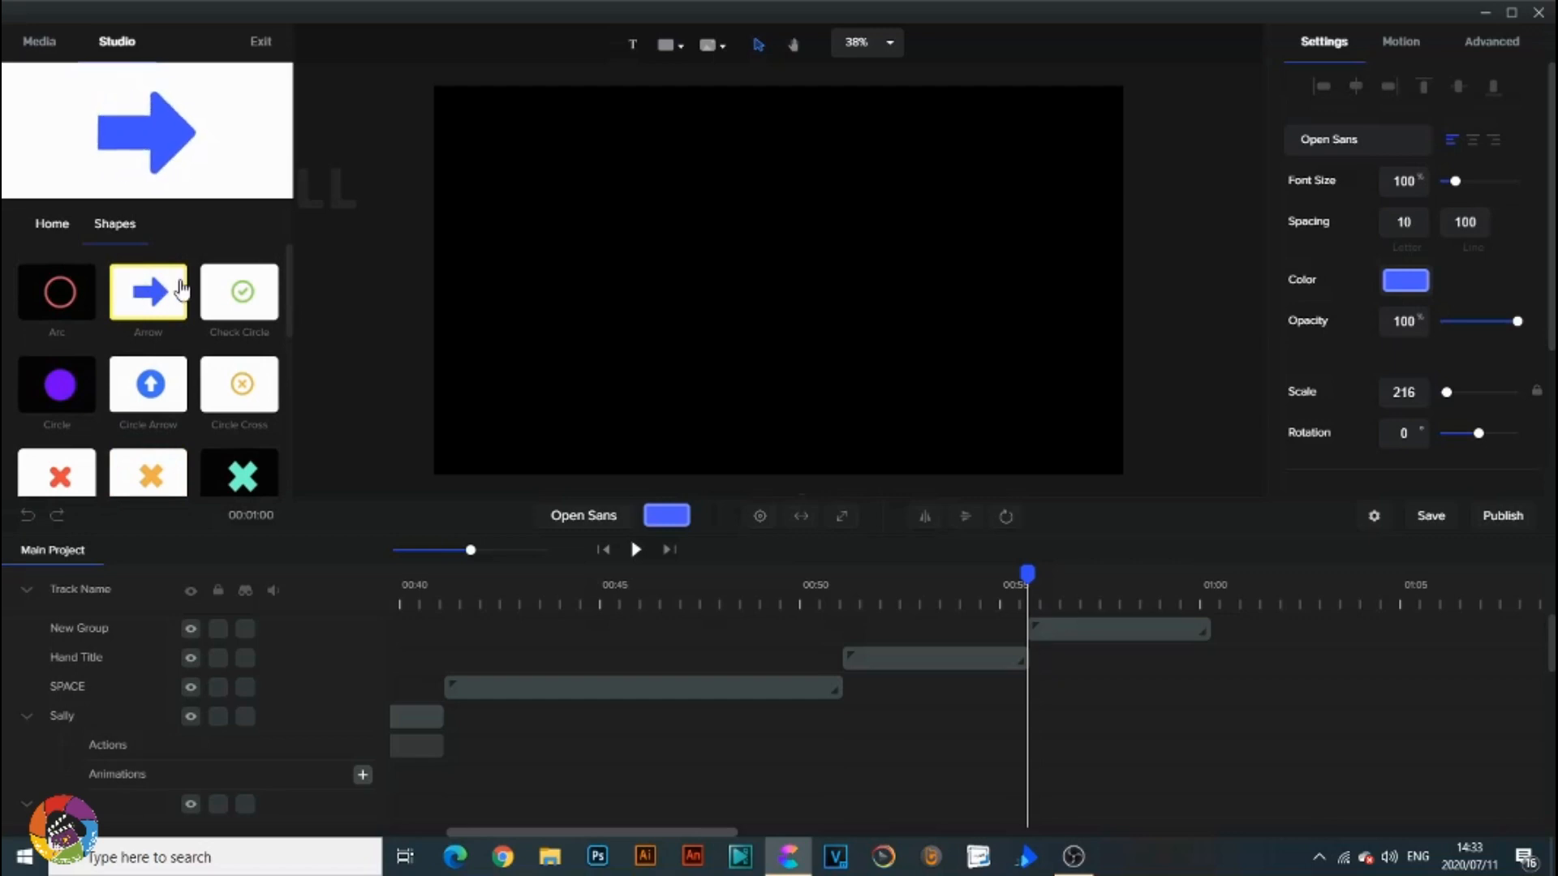
scroll(202, 353, "down", 4)
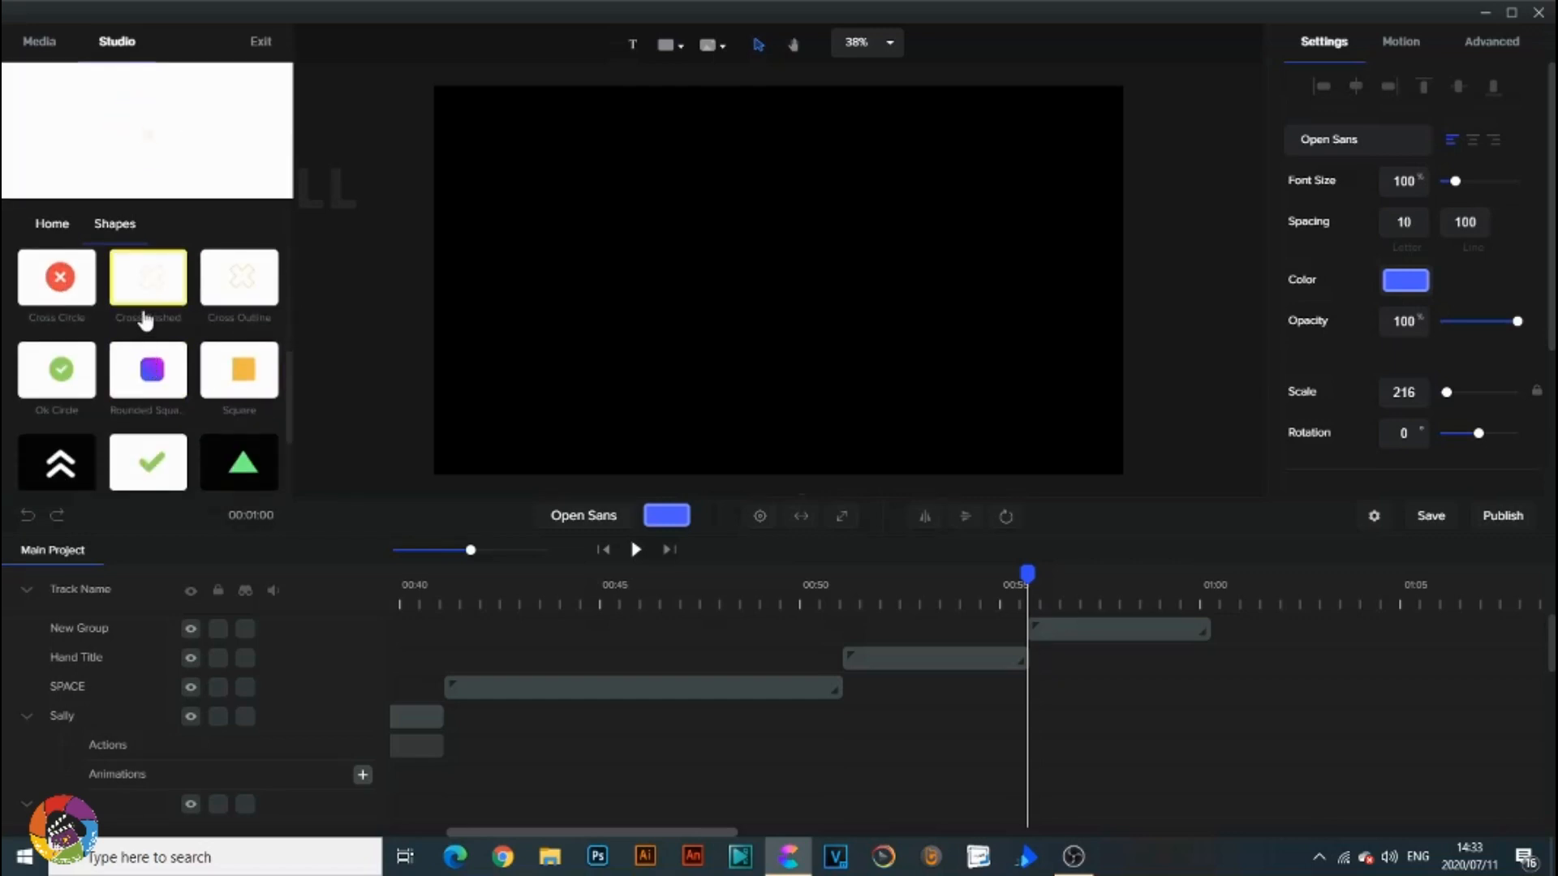
scroll(145, 318, "up", 1)
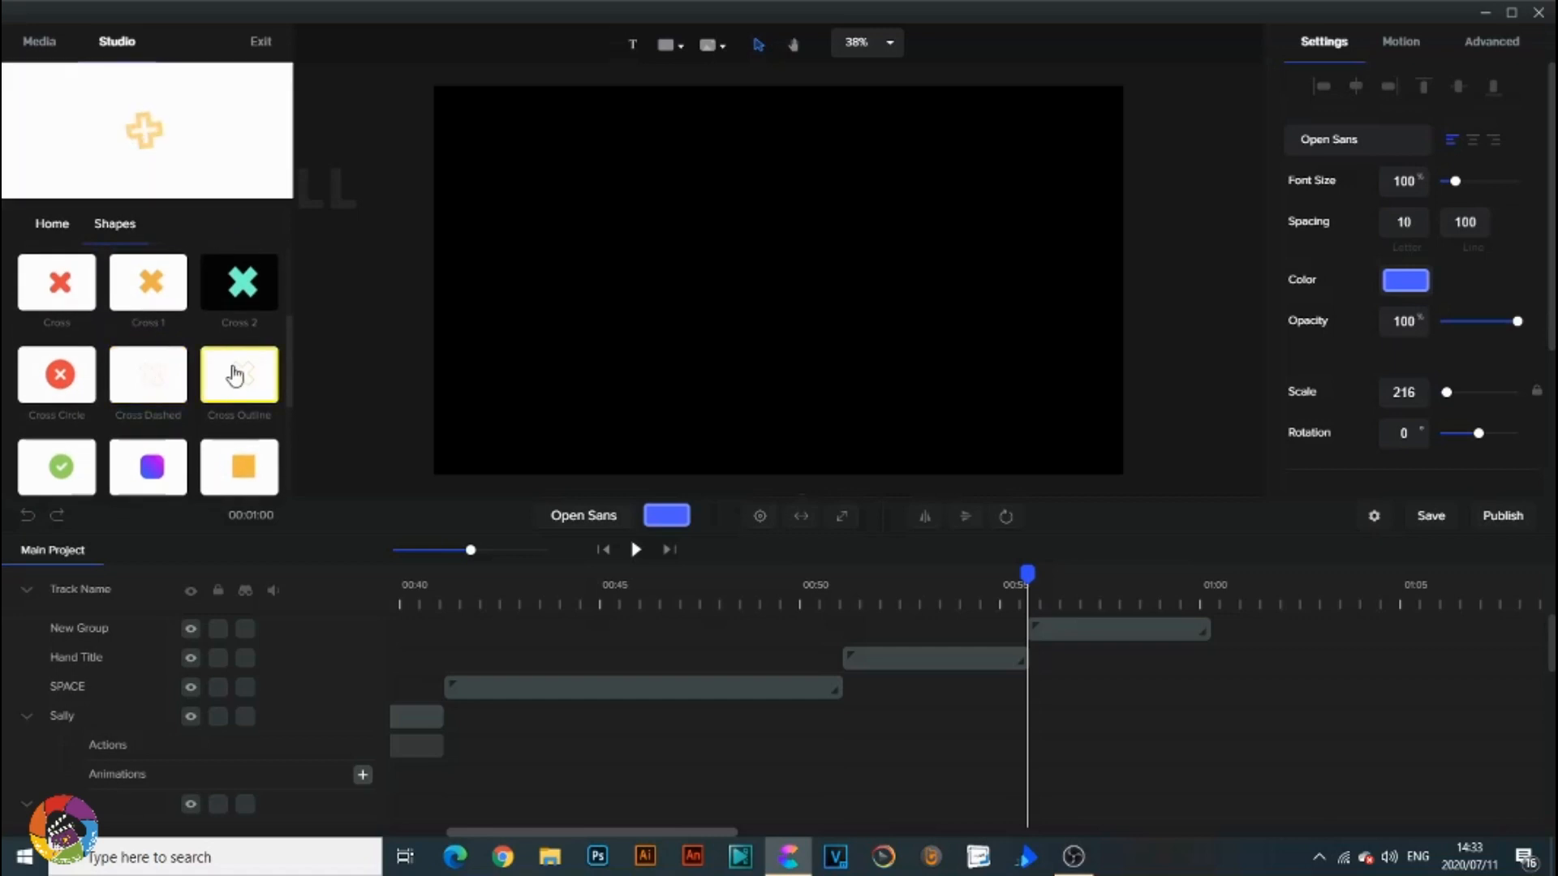
scroll(234, 375, "down", 1)
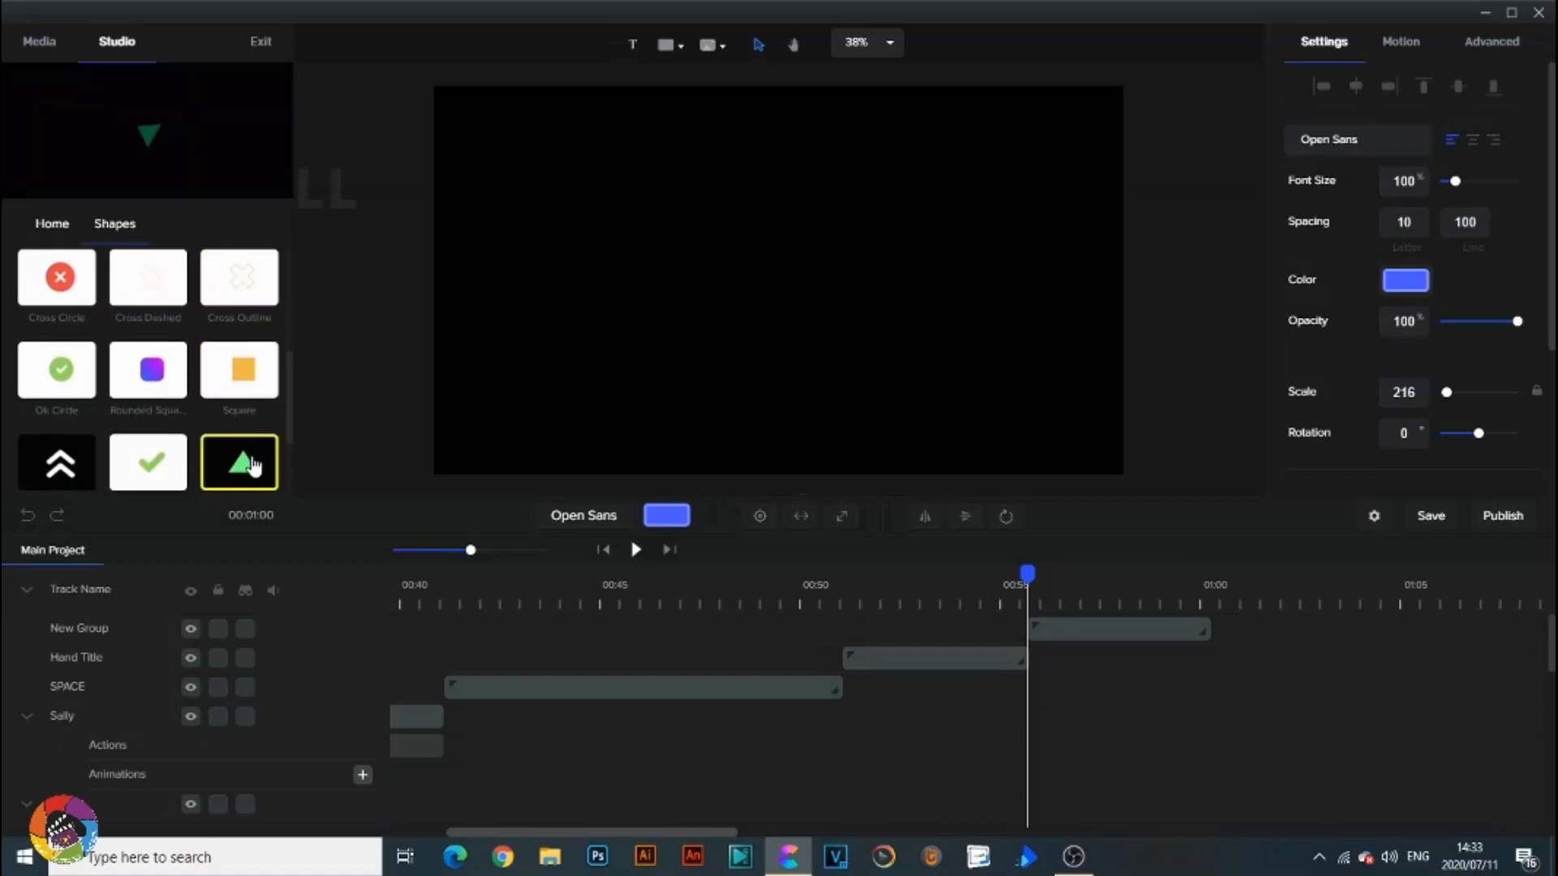
scroll(244, 455, "down", 1)
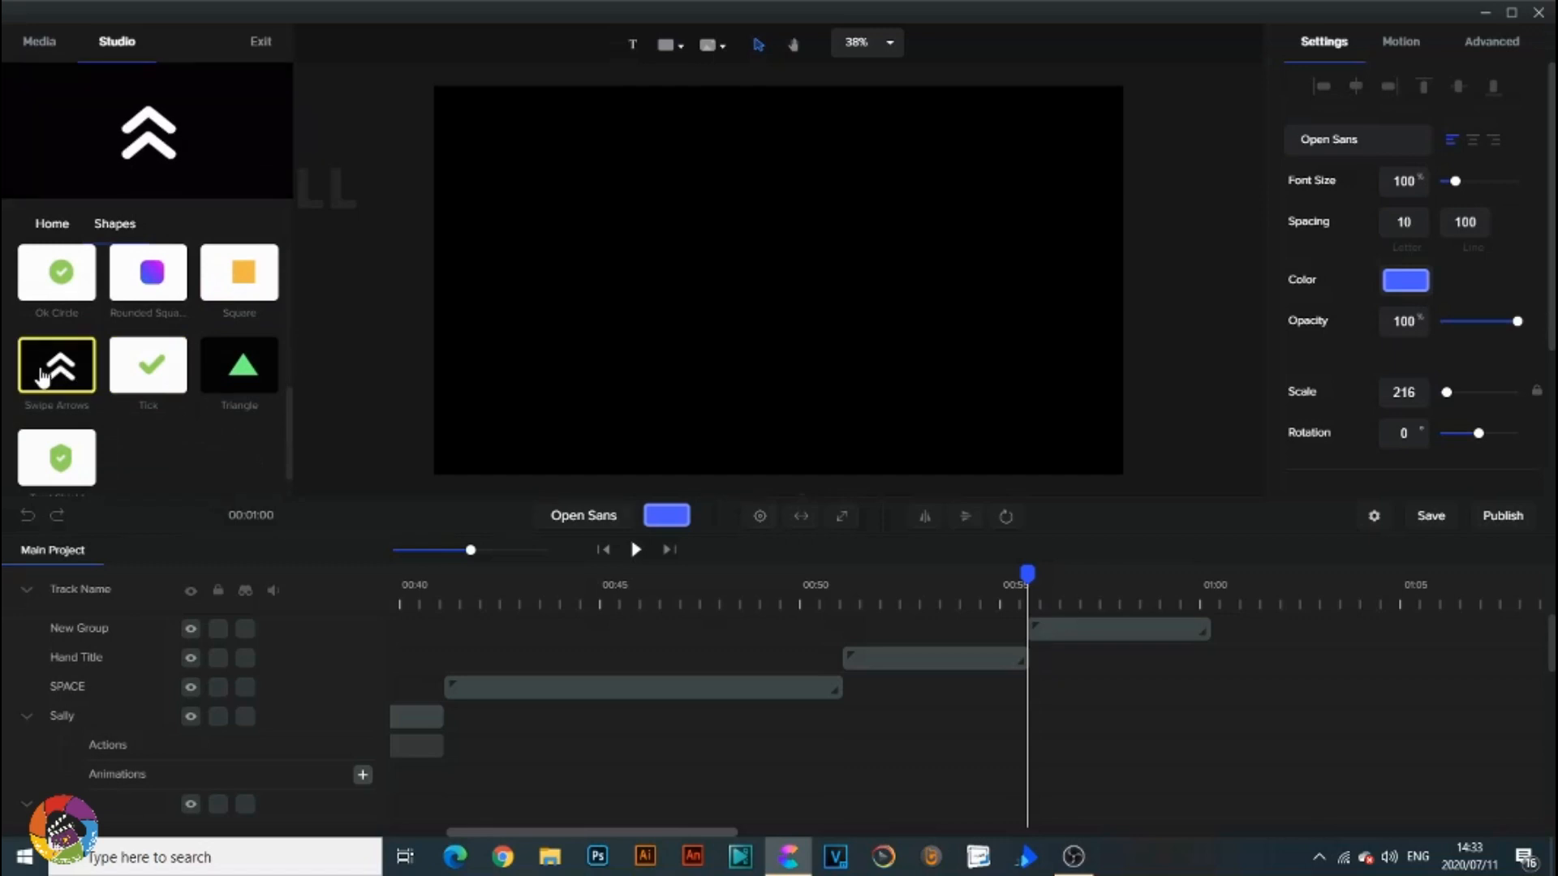
scroll(96, 451, "up", 1)
scroll(97, 438, "up", 3)
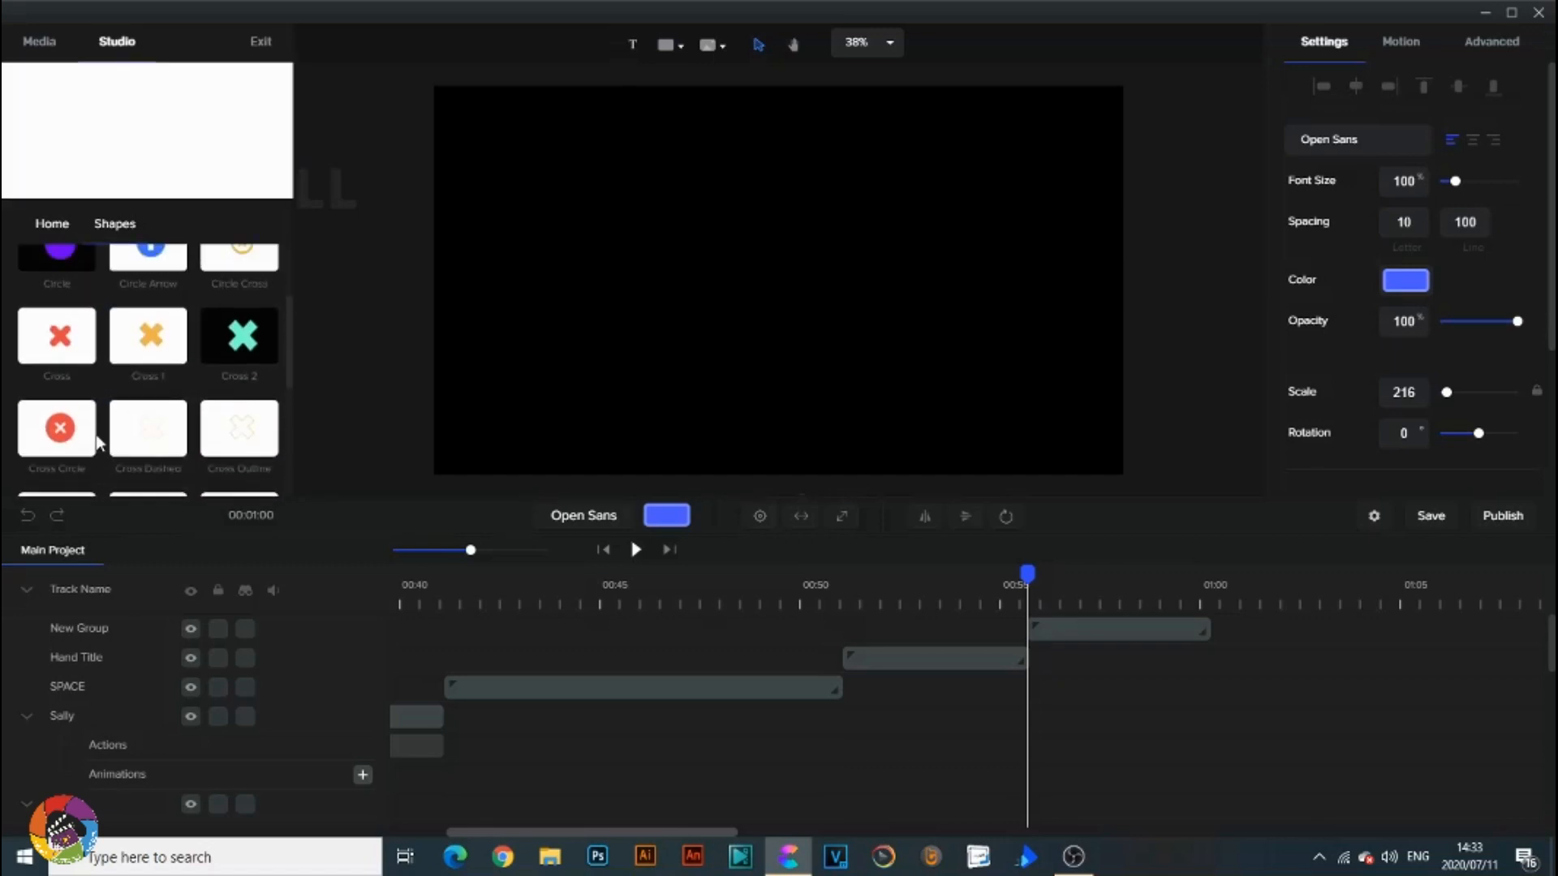
left_click(45, 235)
Open the Emoji category in the asset library.
scroll(192, 406, "down", 2)
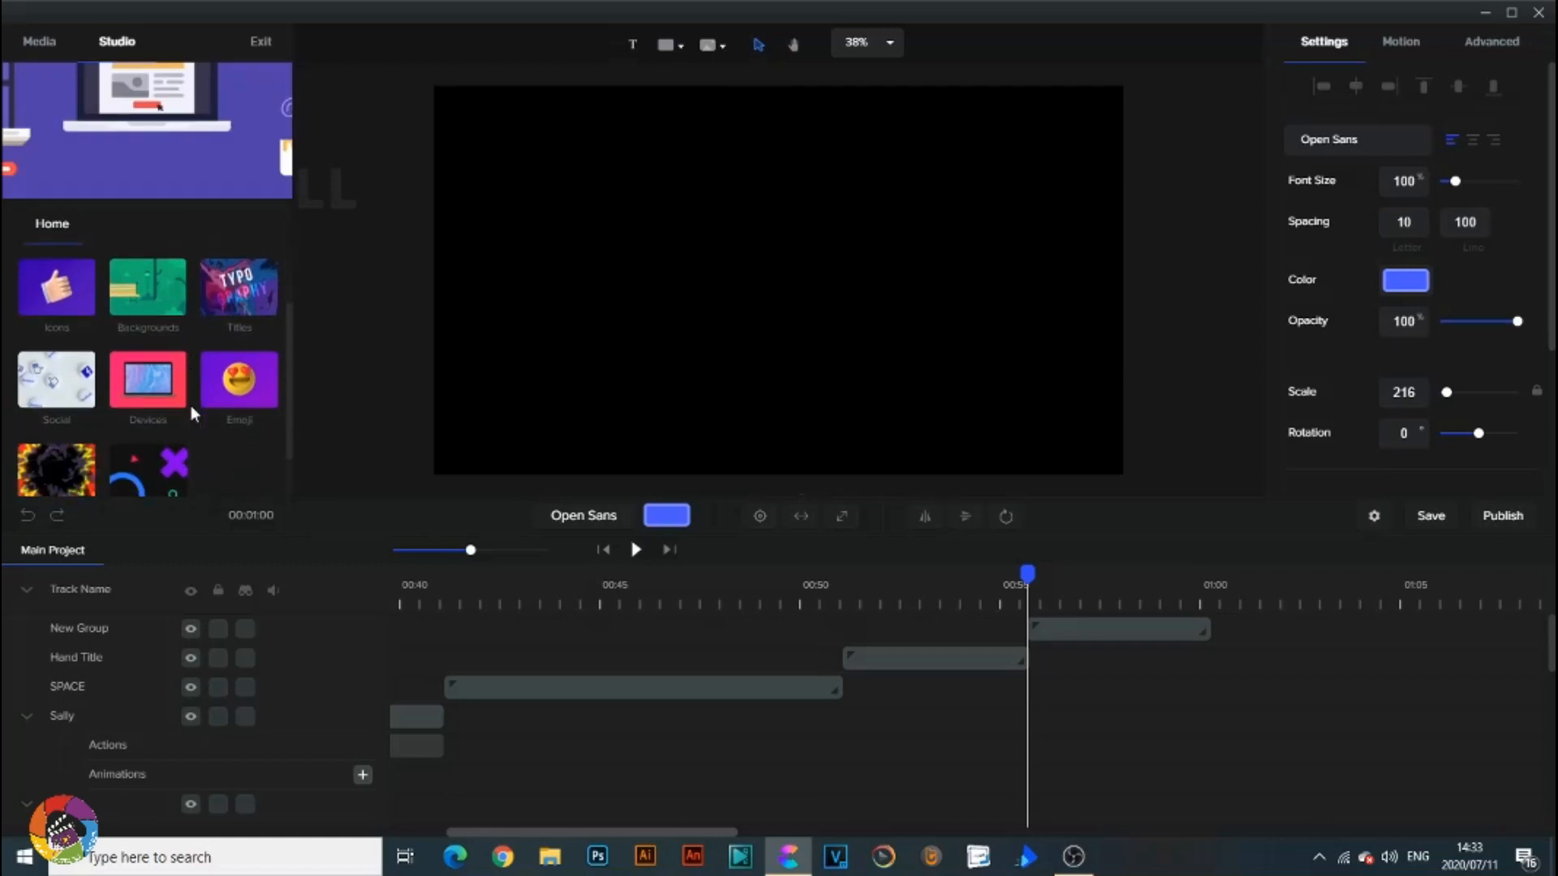
scroll(192, 406, "down", 1)
left_click(217, 339)
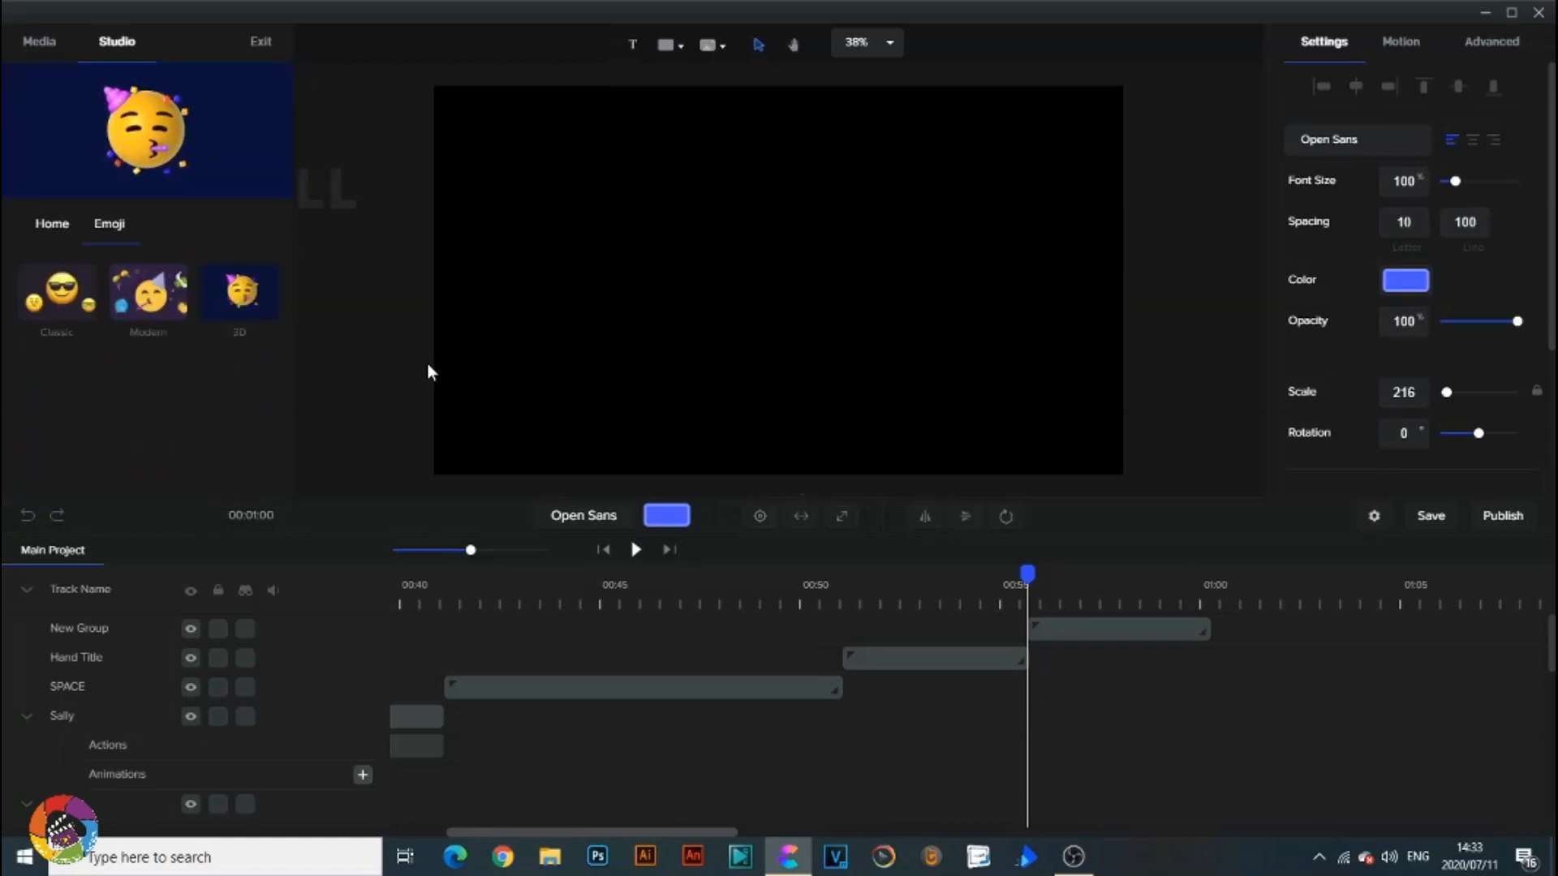
Play back the All You Need title on the timeline and pause while its full text is displayed.
left_click(635, 550)
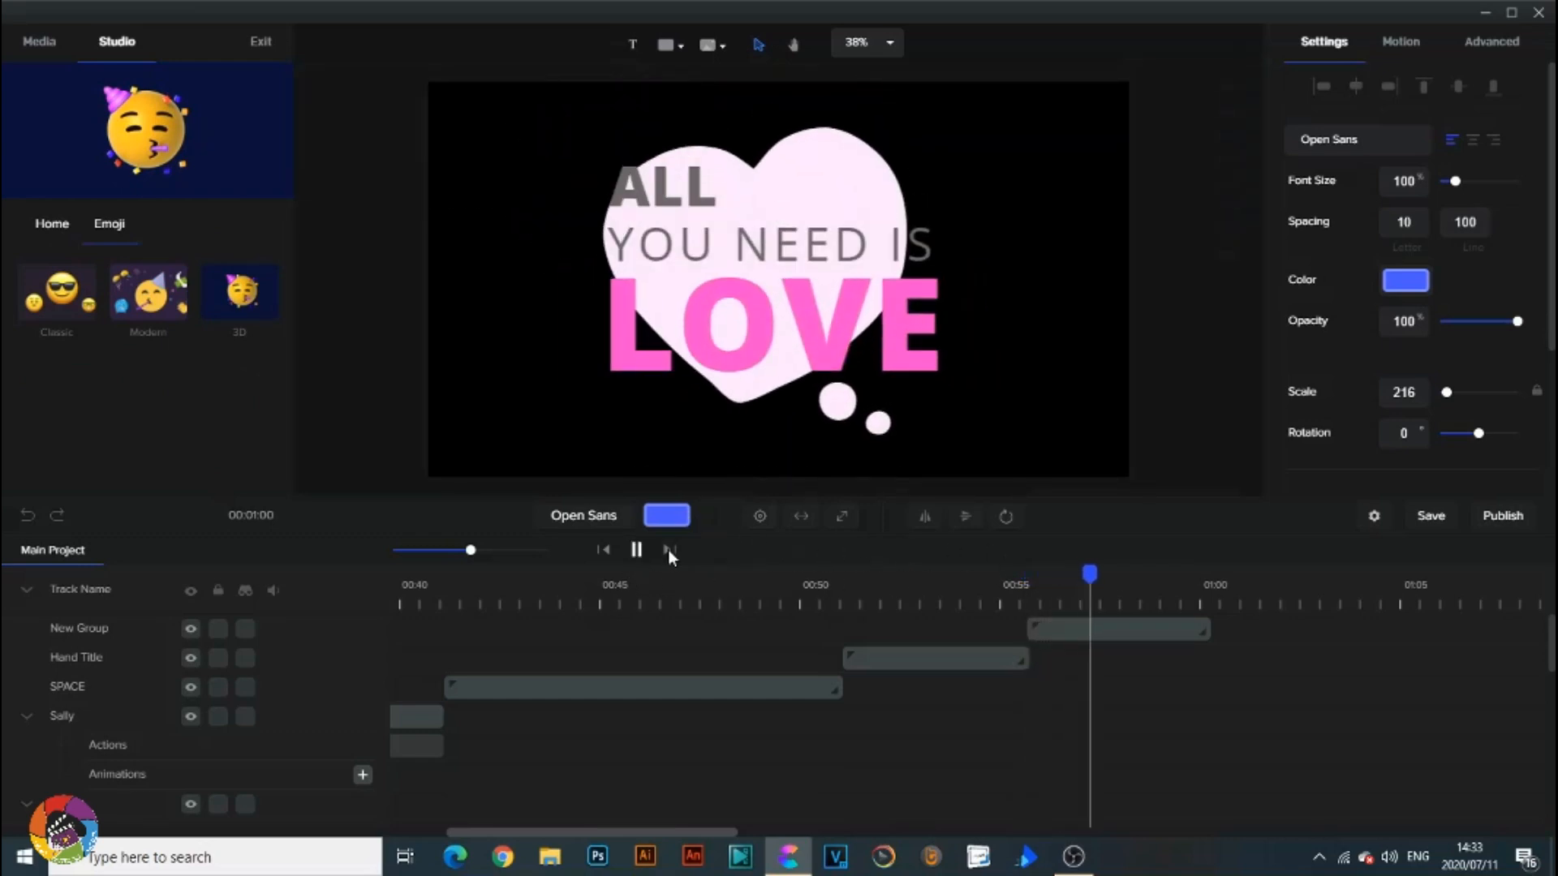
left_click(615, 553)
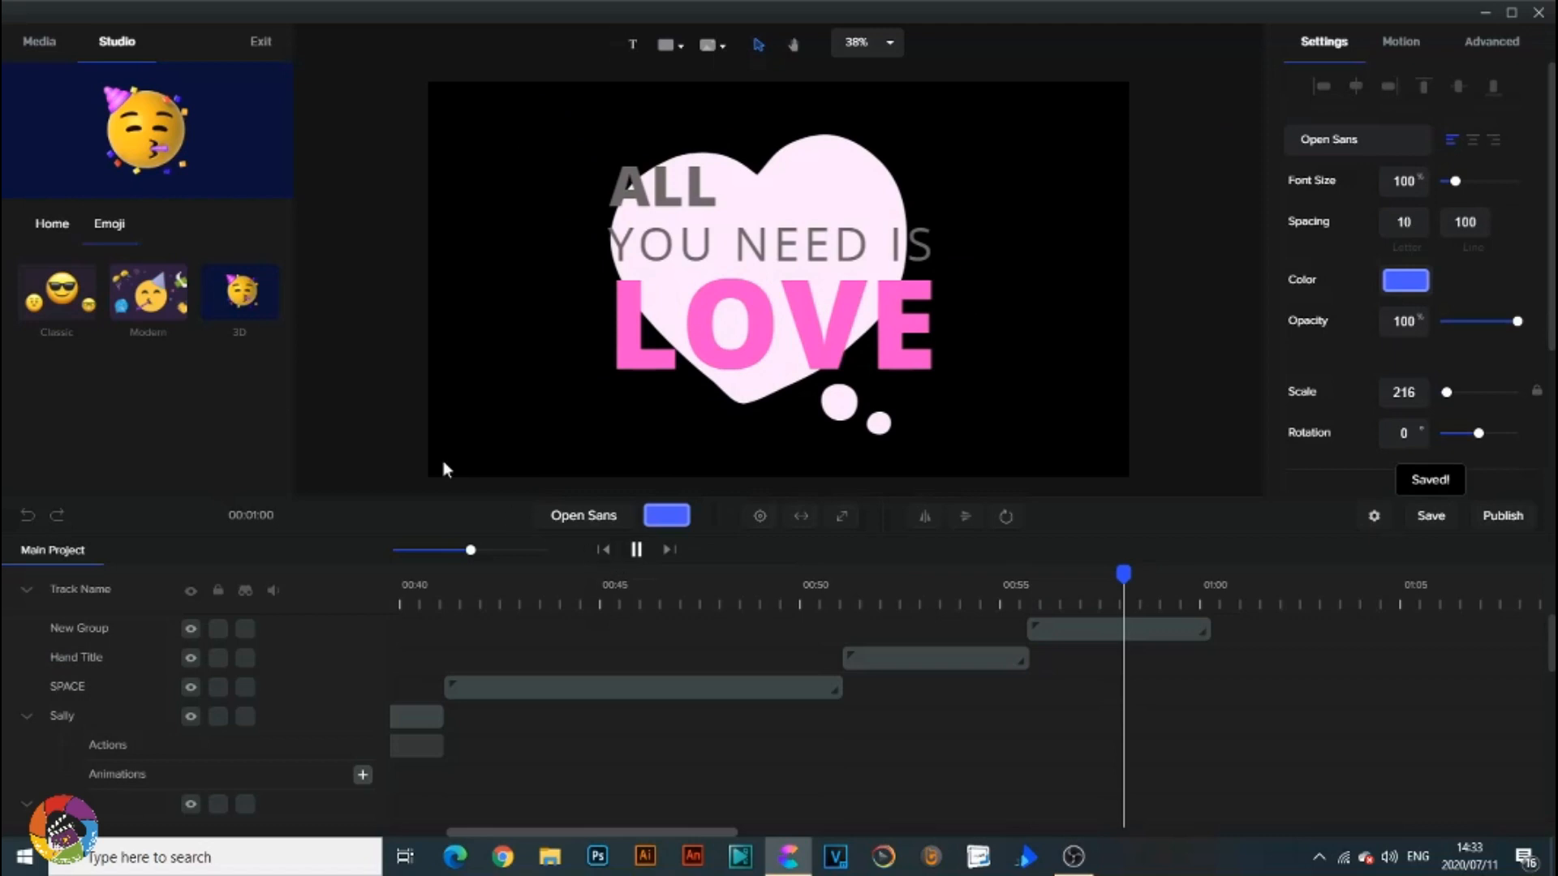
left_click(254, 300)
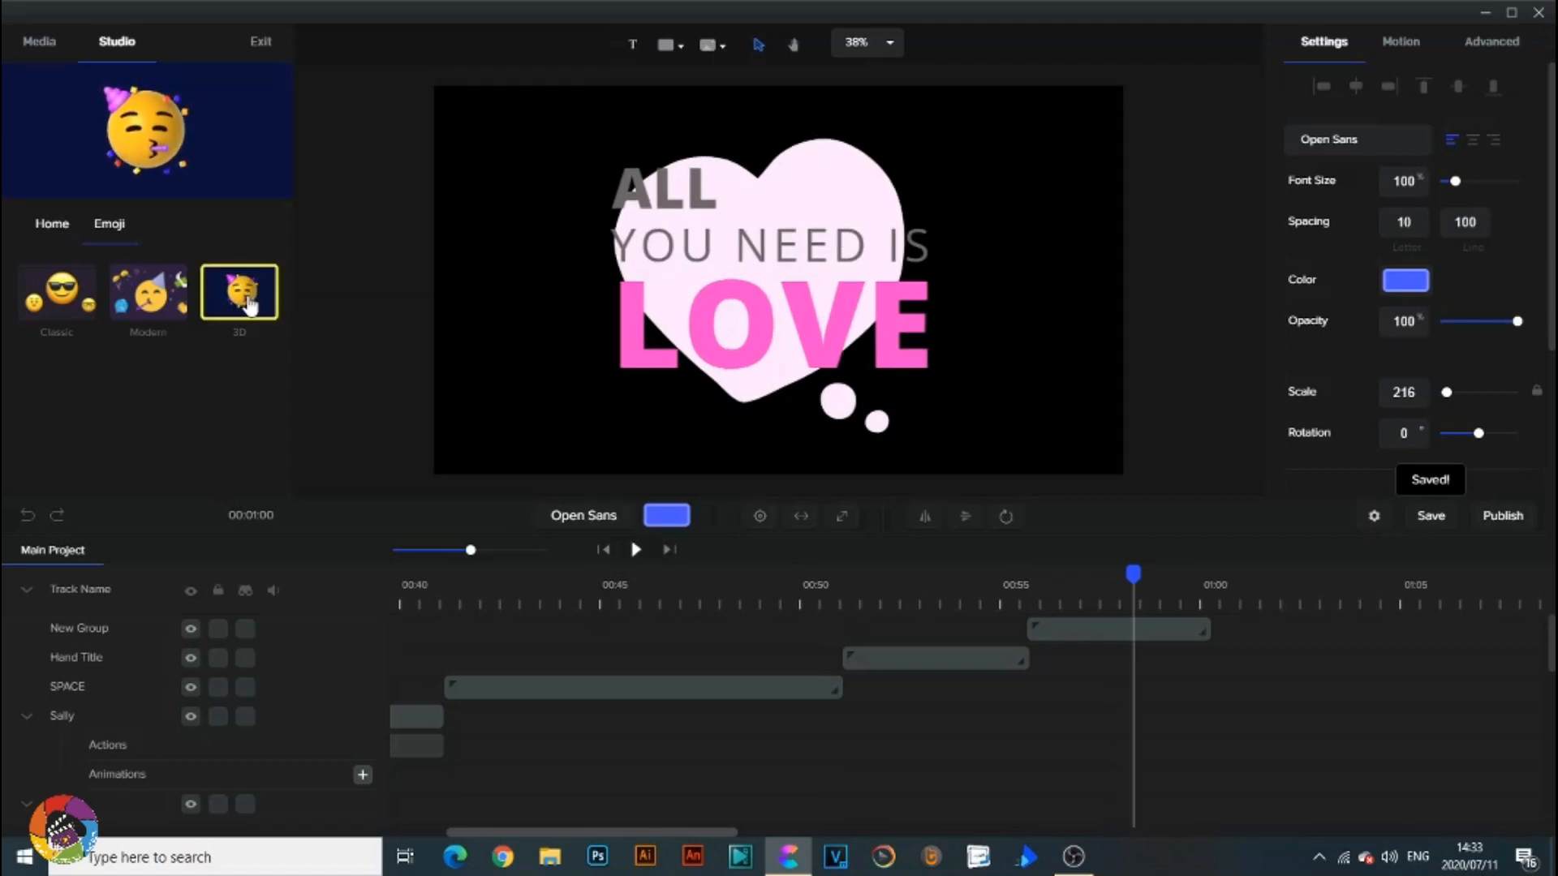
Browse the 3D and Modern emoji collections.
left_click(247, 313)
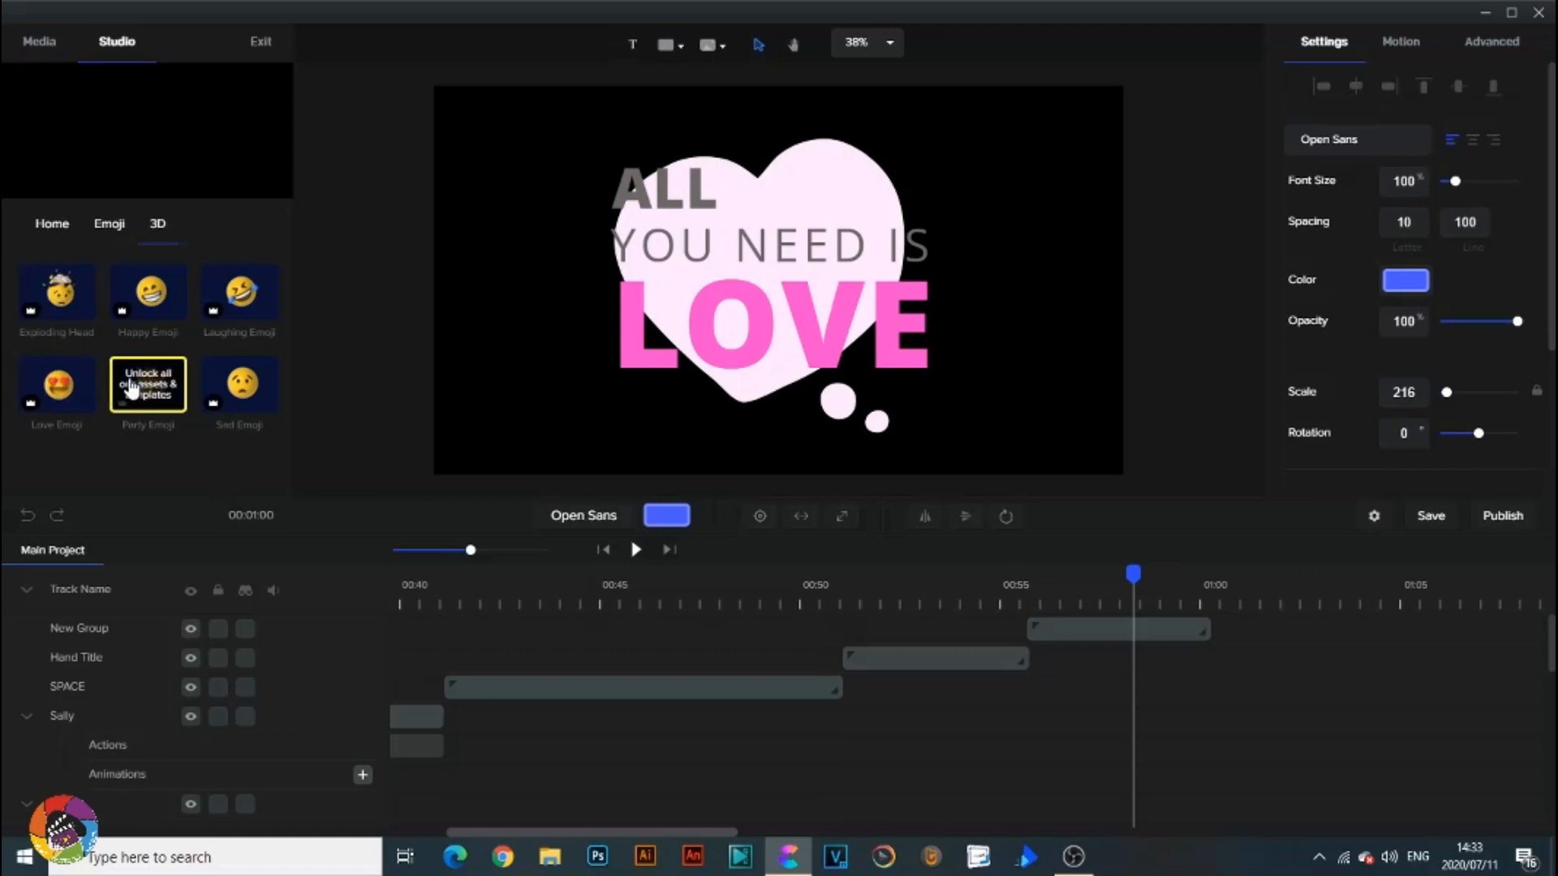
left_click(110, 237)
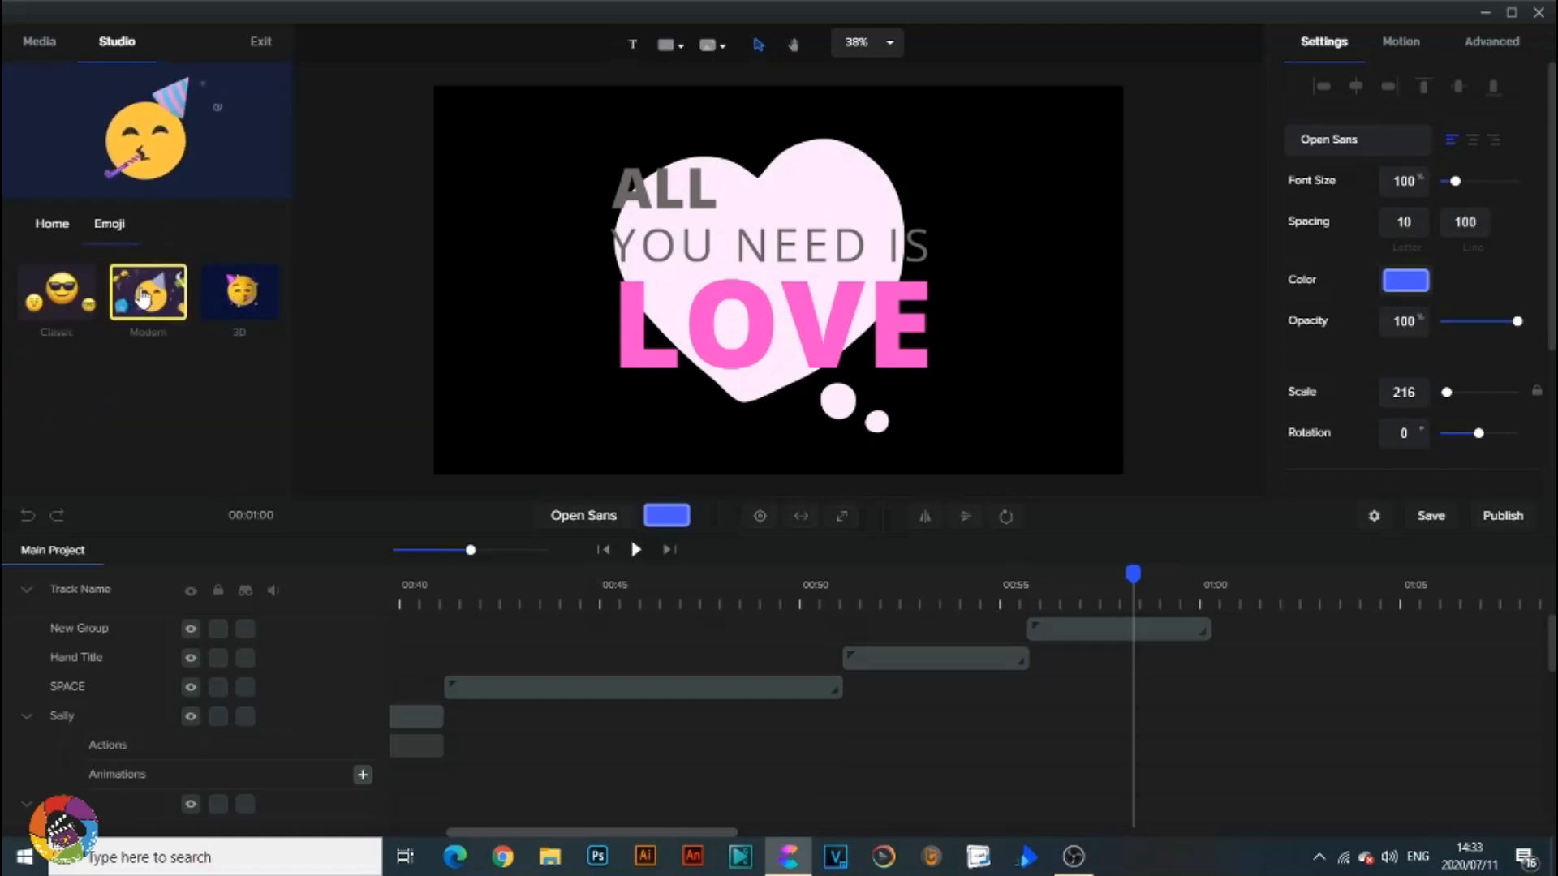
left_click(143, 297)
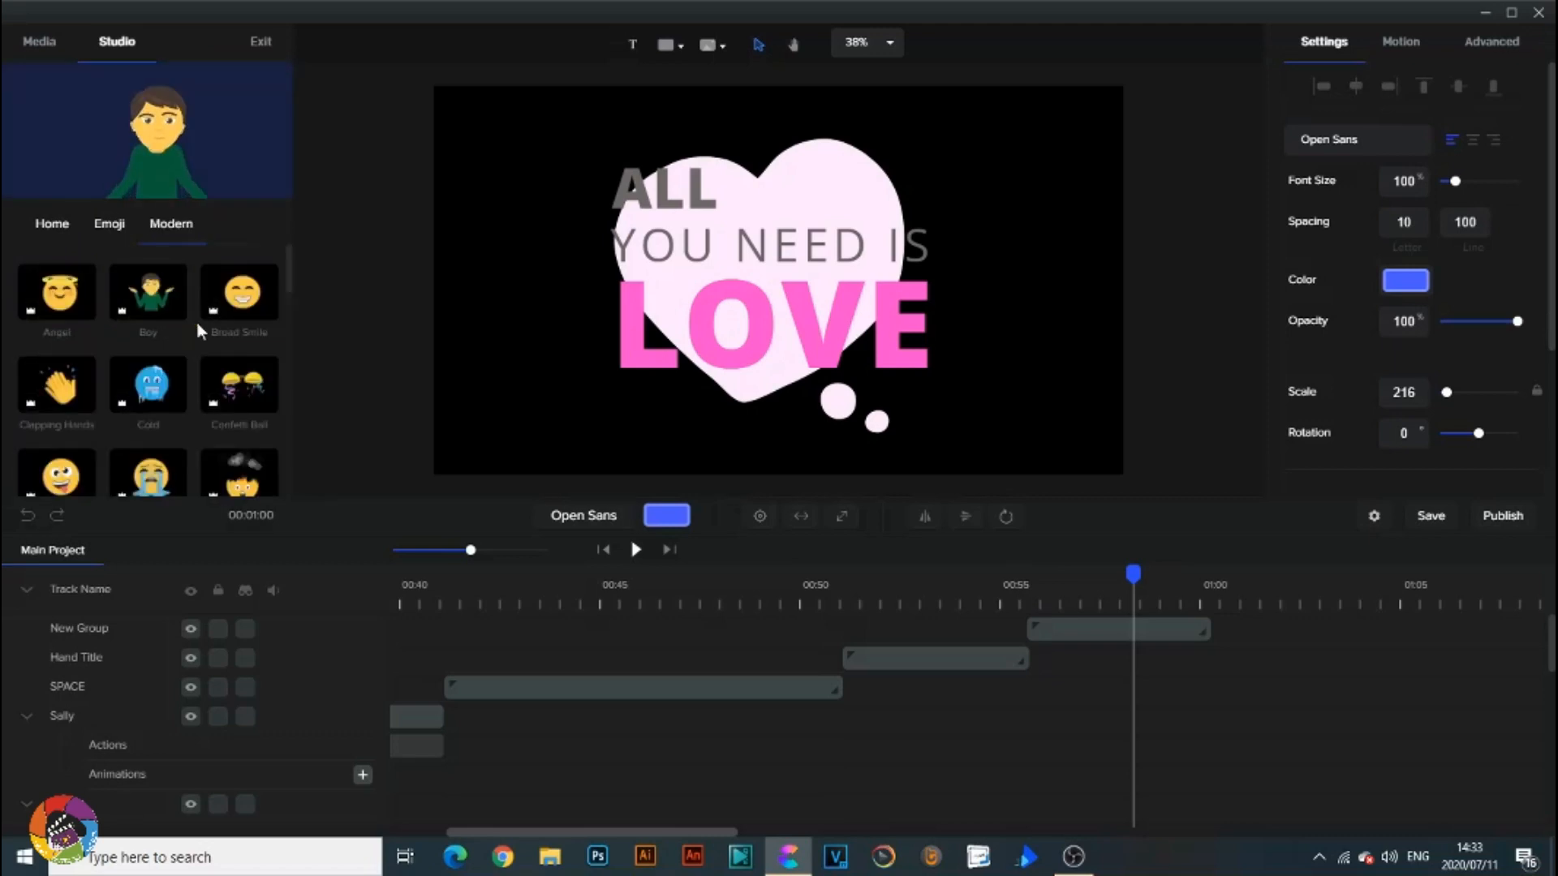
scroll(198, 419, "down", 2)
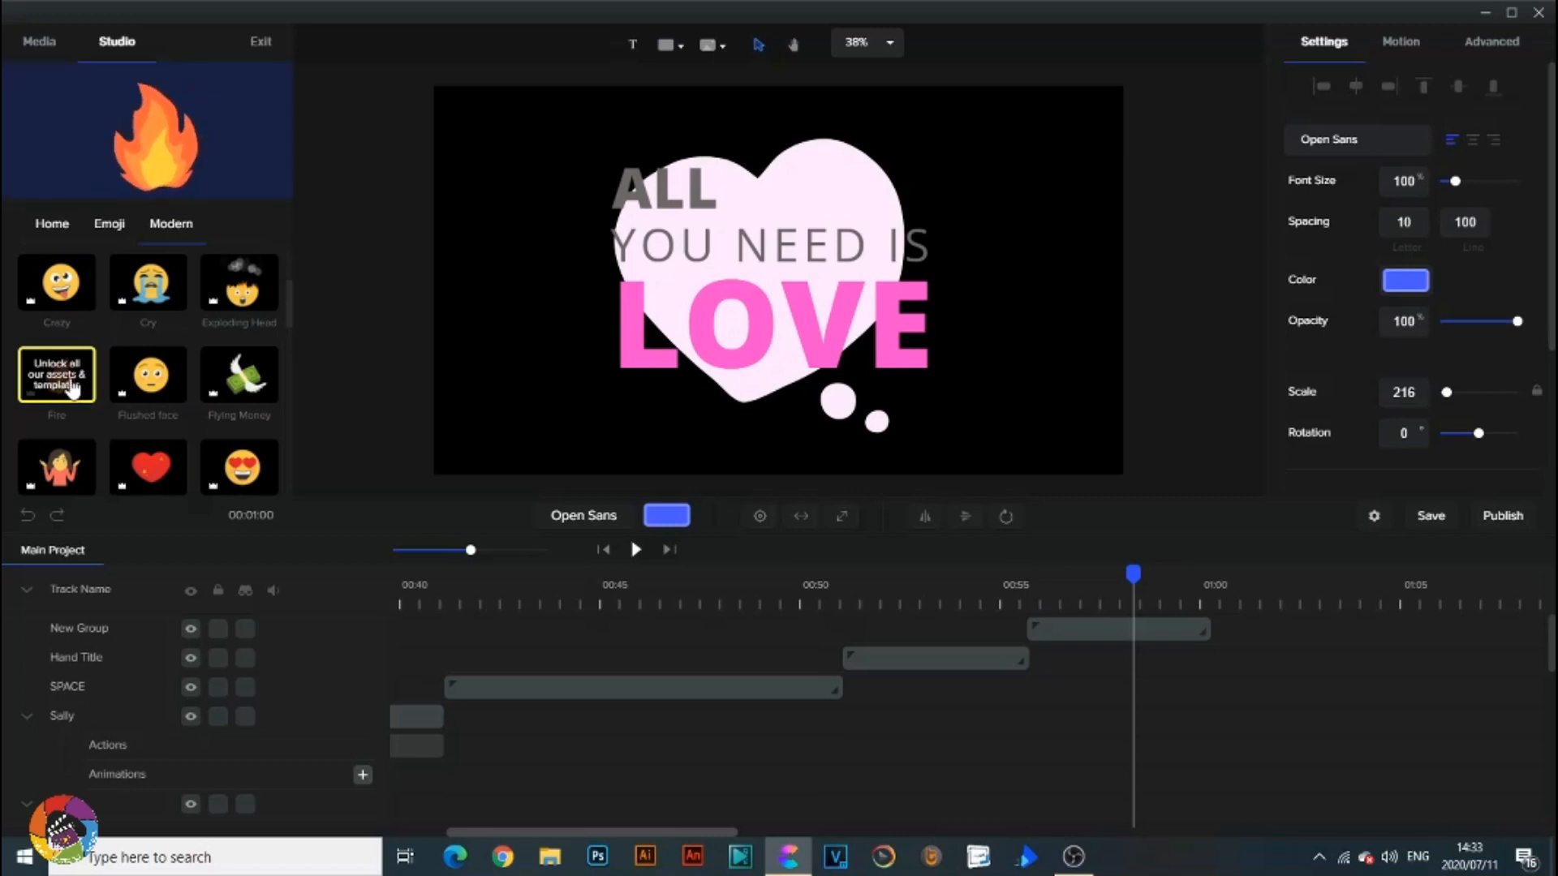
Look through the rest of the Modern emoji collection.
scroll(136, 372, "down", 2)
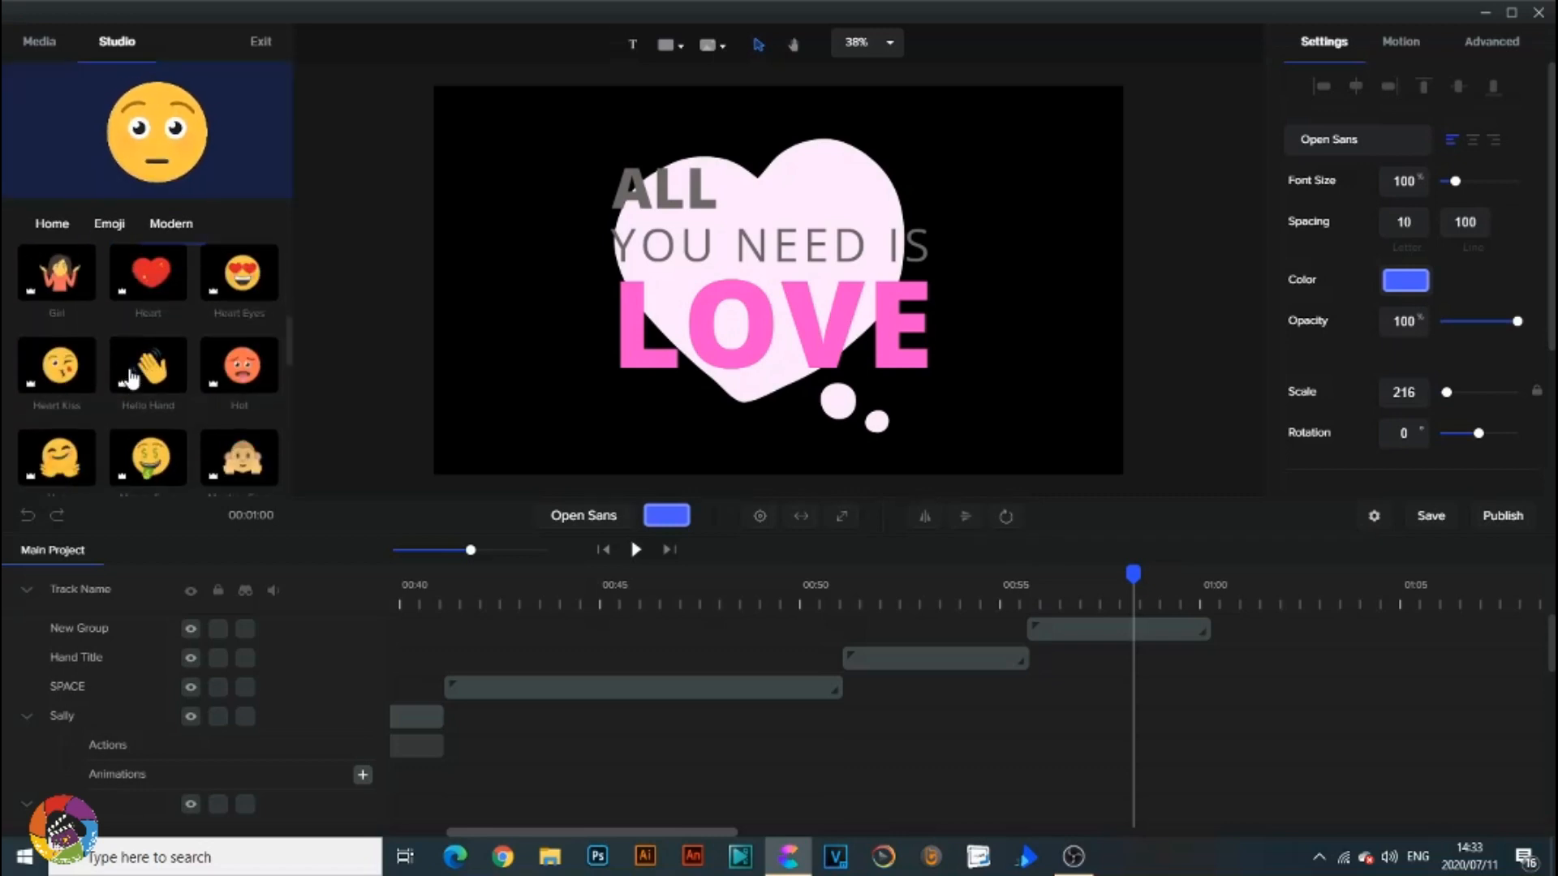
scroll(130, 375, "down", 3)
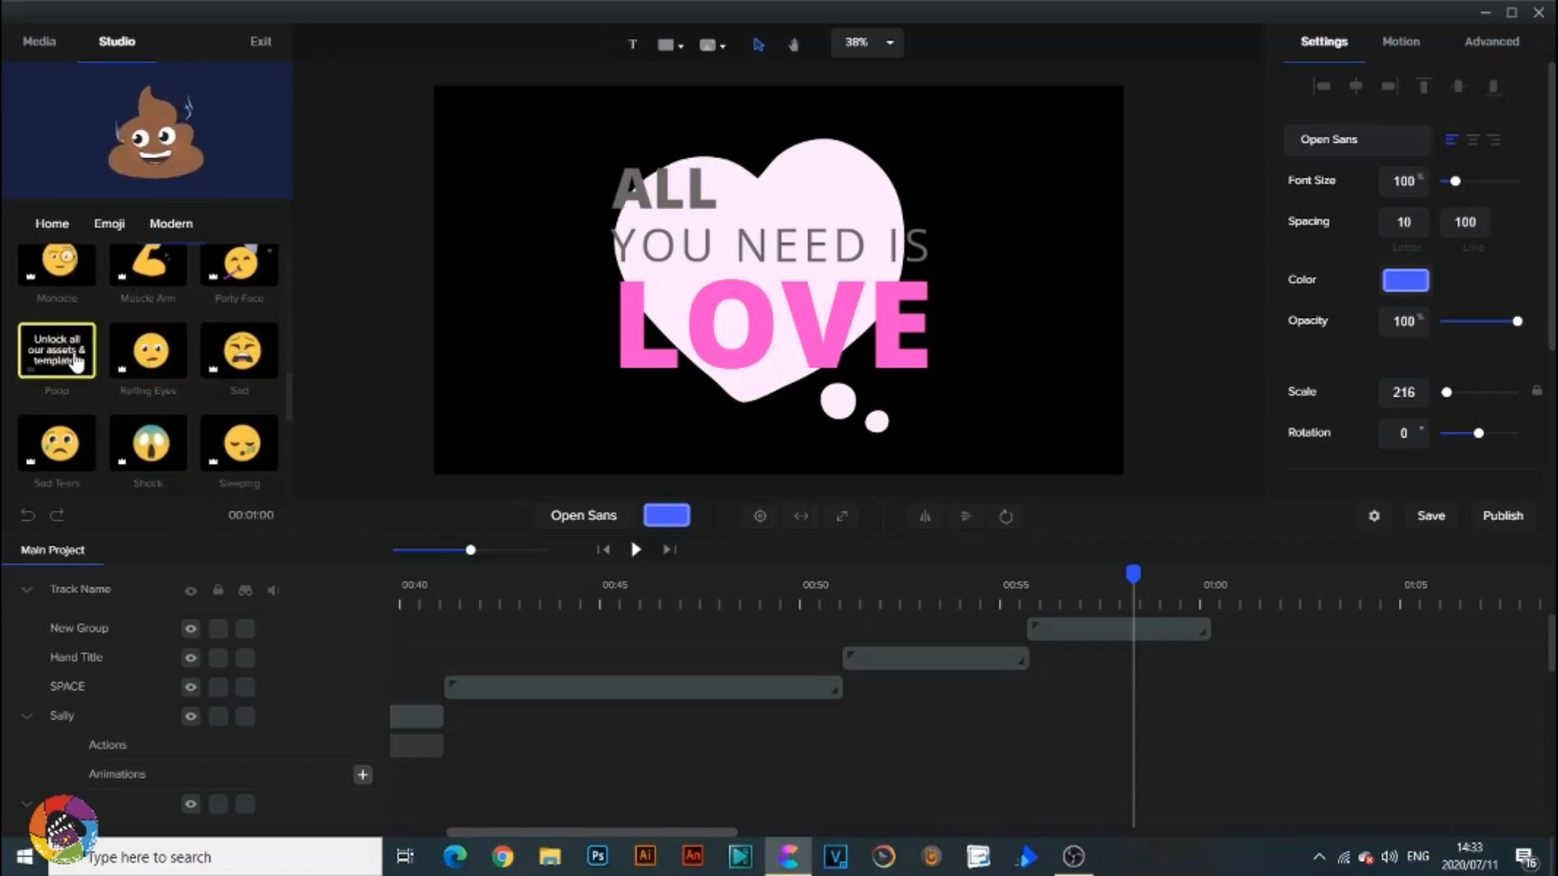
scroll(180, 396, "down", 1)
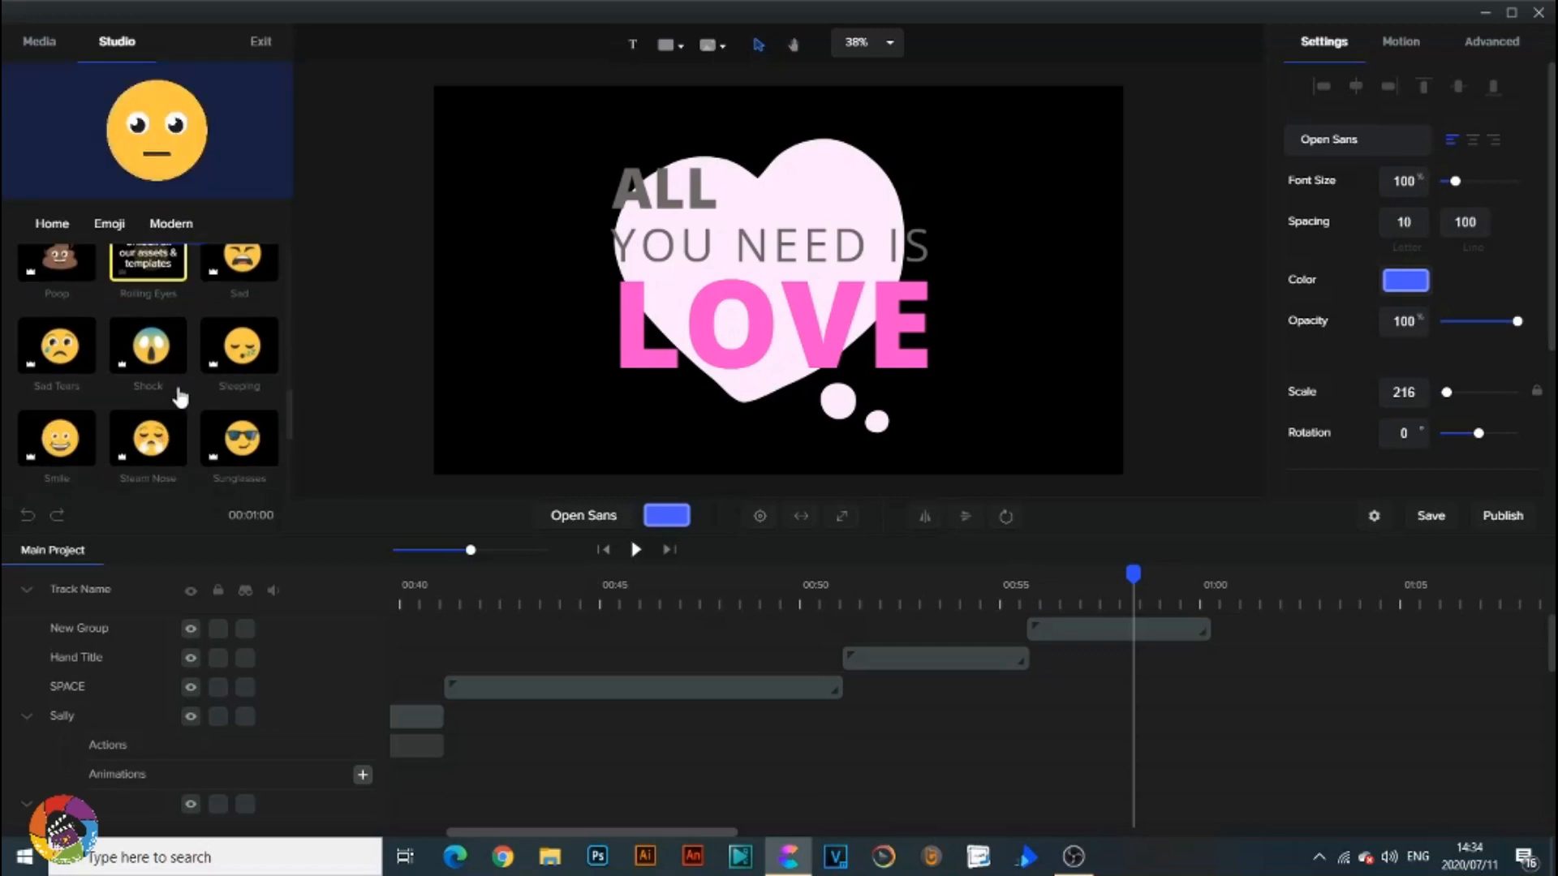
scroll(180, 397, "down", 1)
scroll(150, 341, "up", 4)
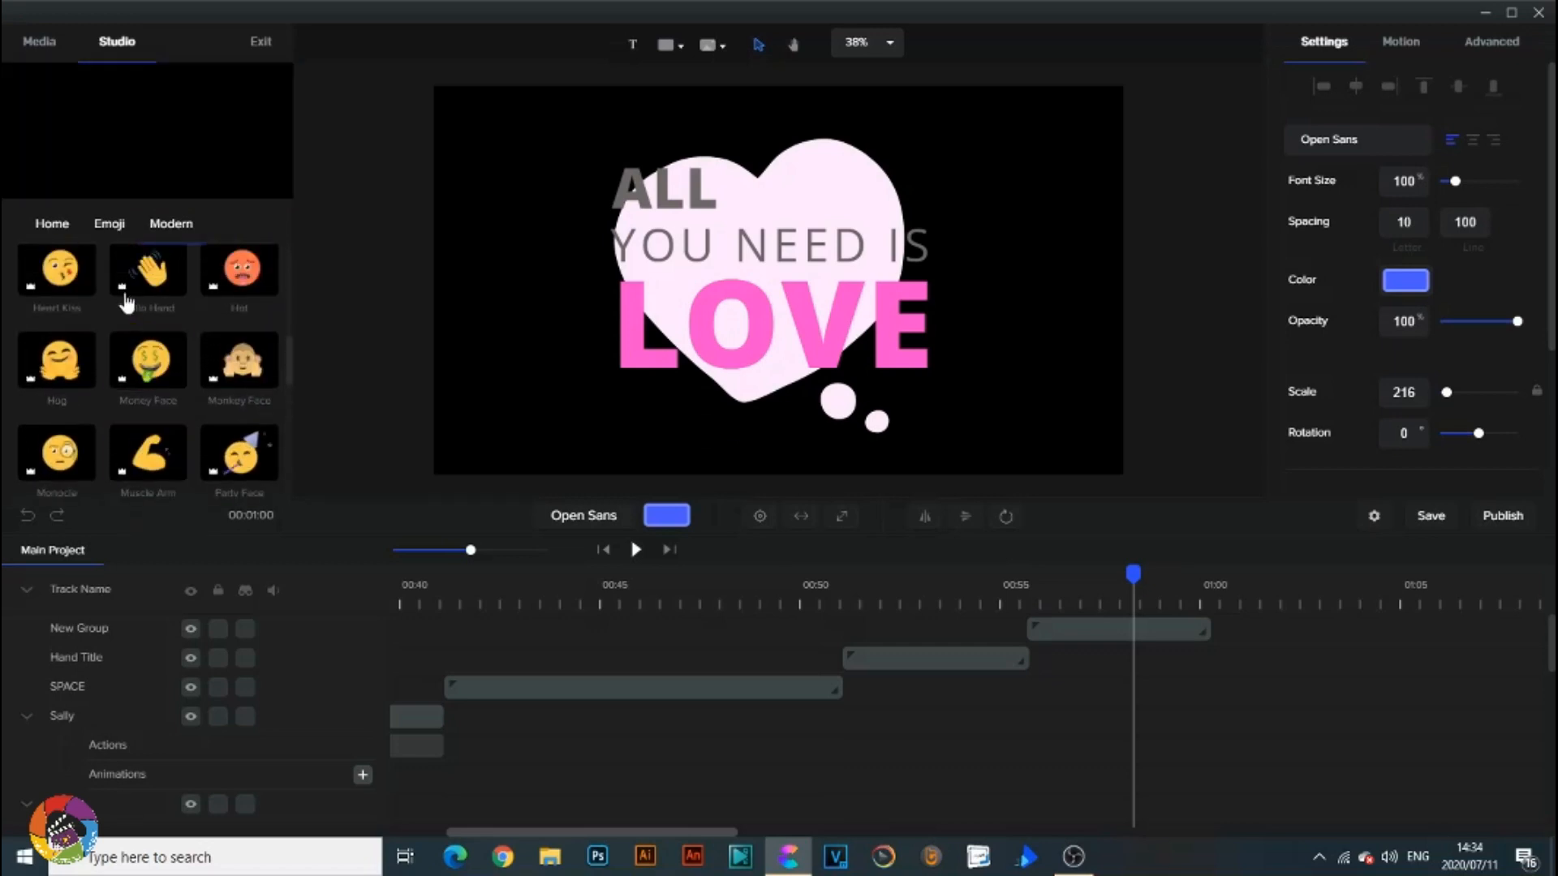
Open the Classic emoji collection and preview its animated faces, cats and monkey.
left_click(109, 226)
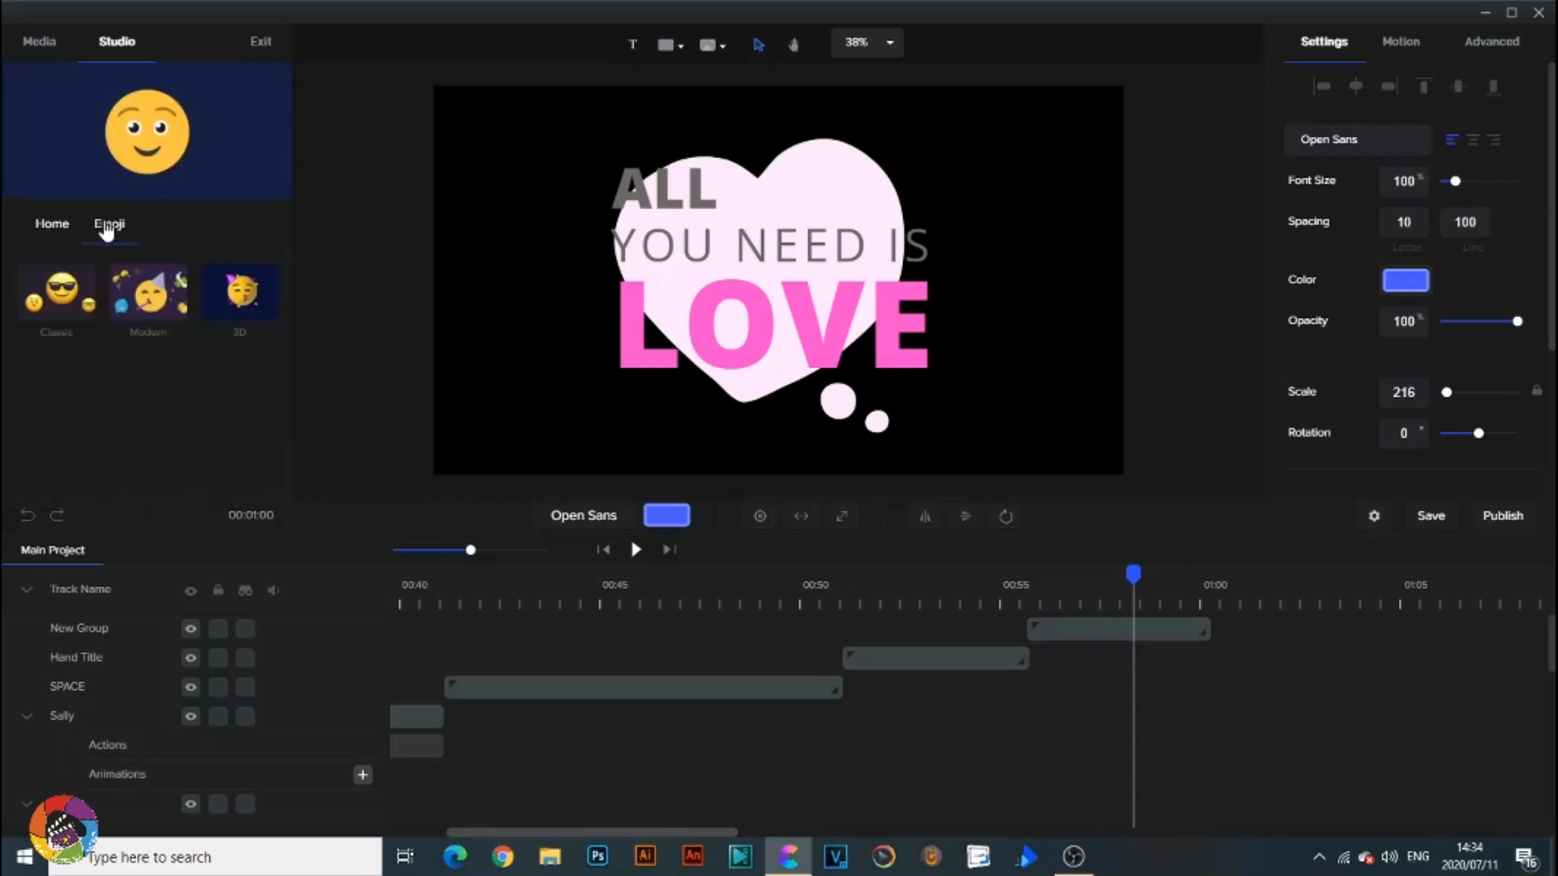
left_click(74, 303)
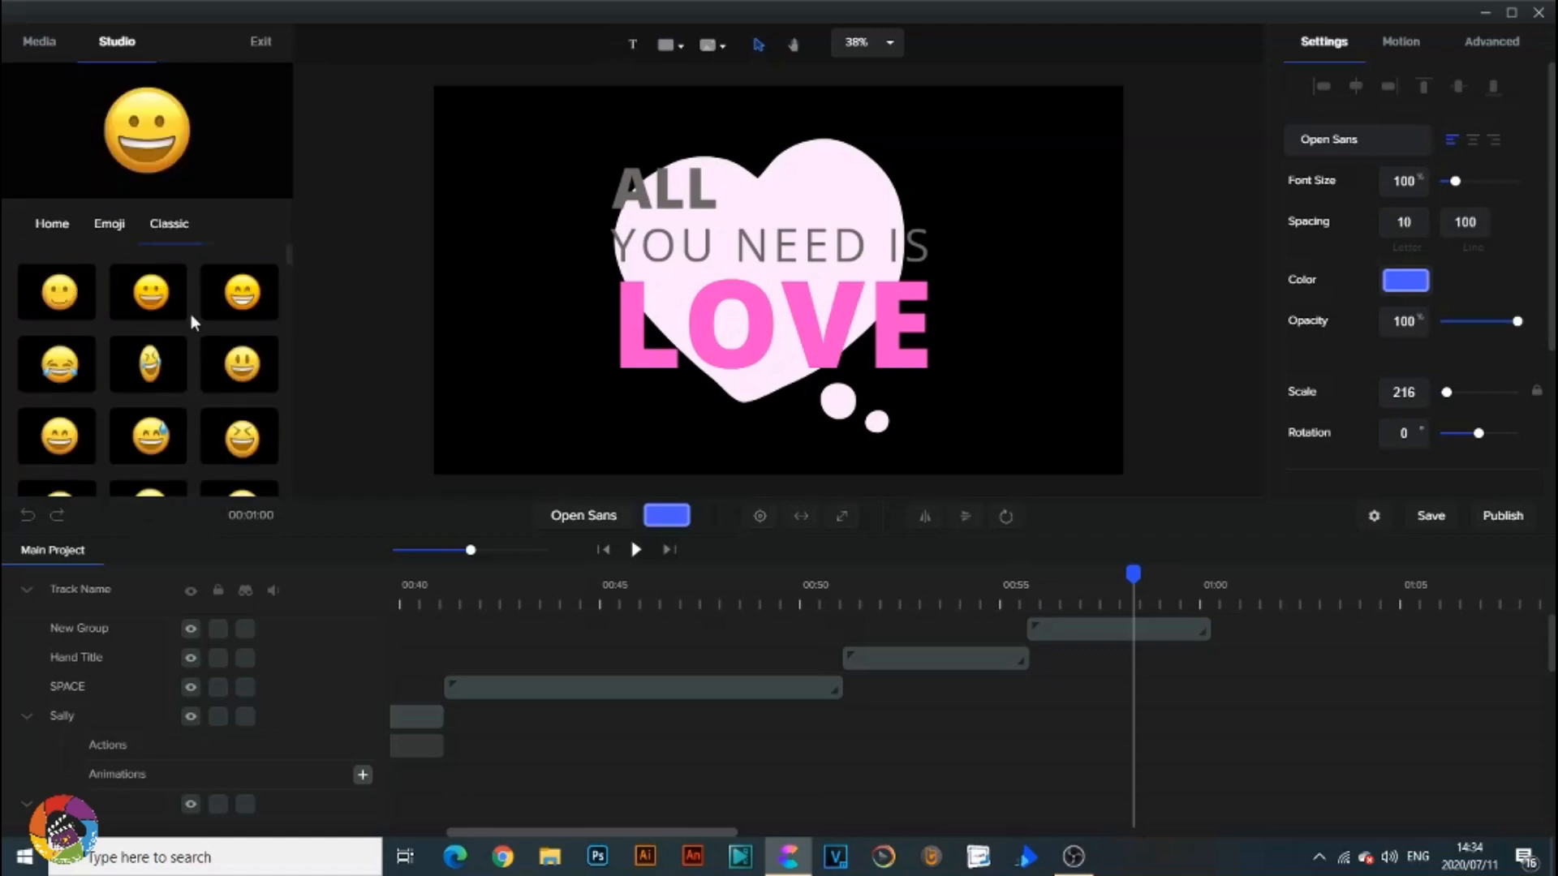
scroll(192, 314, "down", 3)
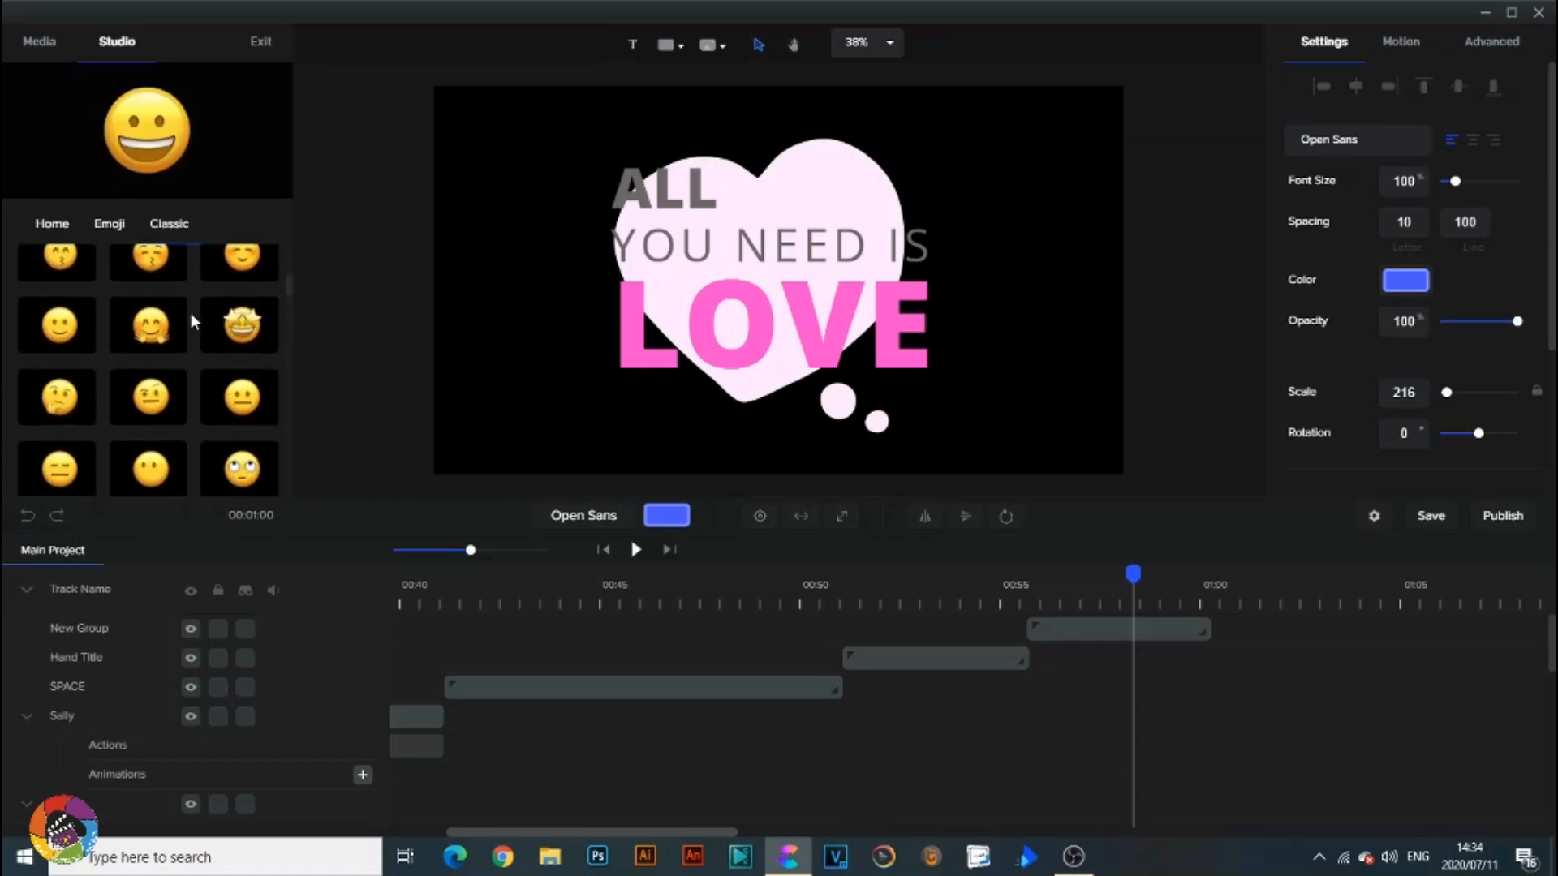
scroll(191, 313, "down", 5)
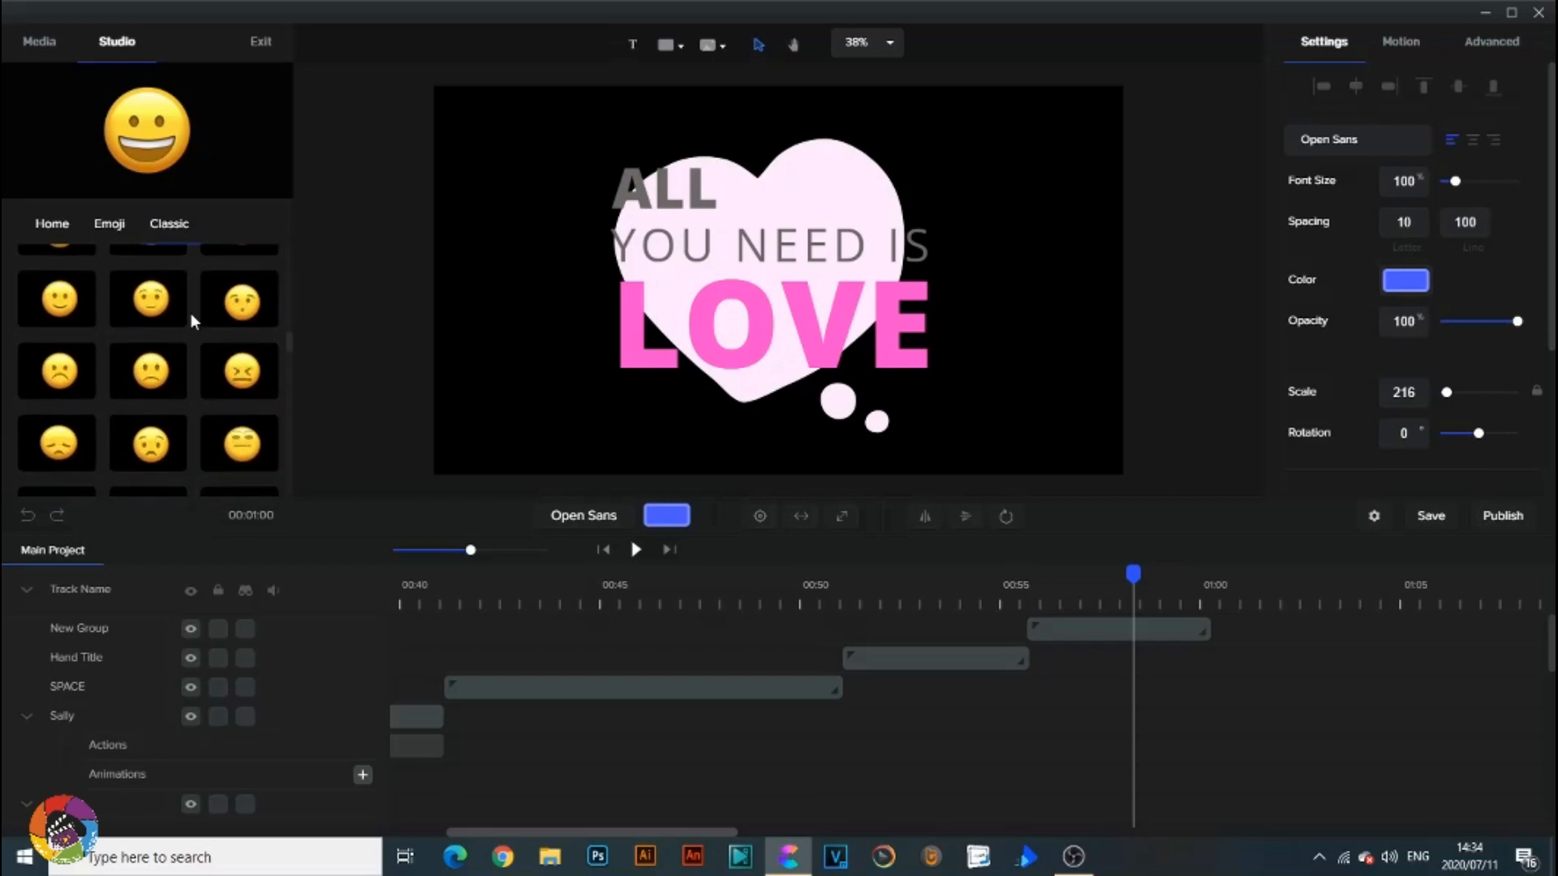
scroll(191, 313, "down", 5)
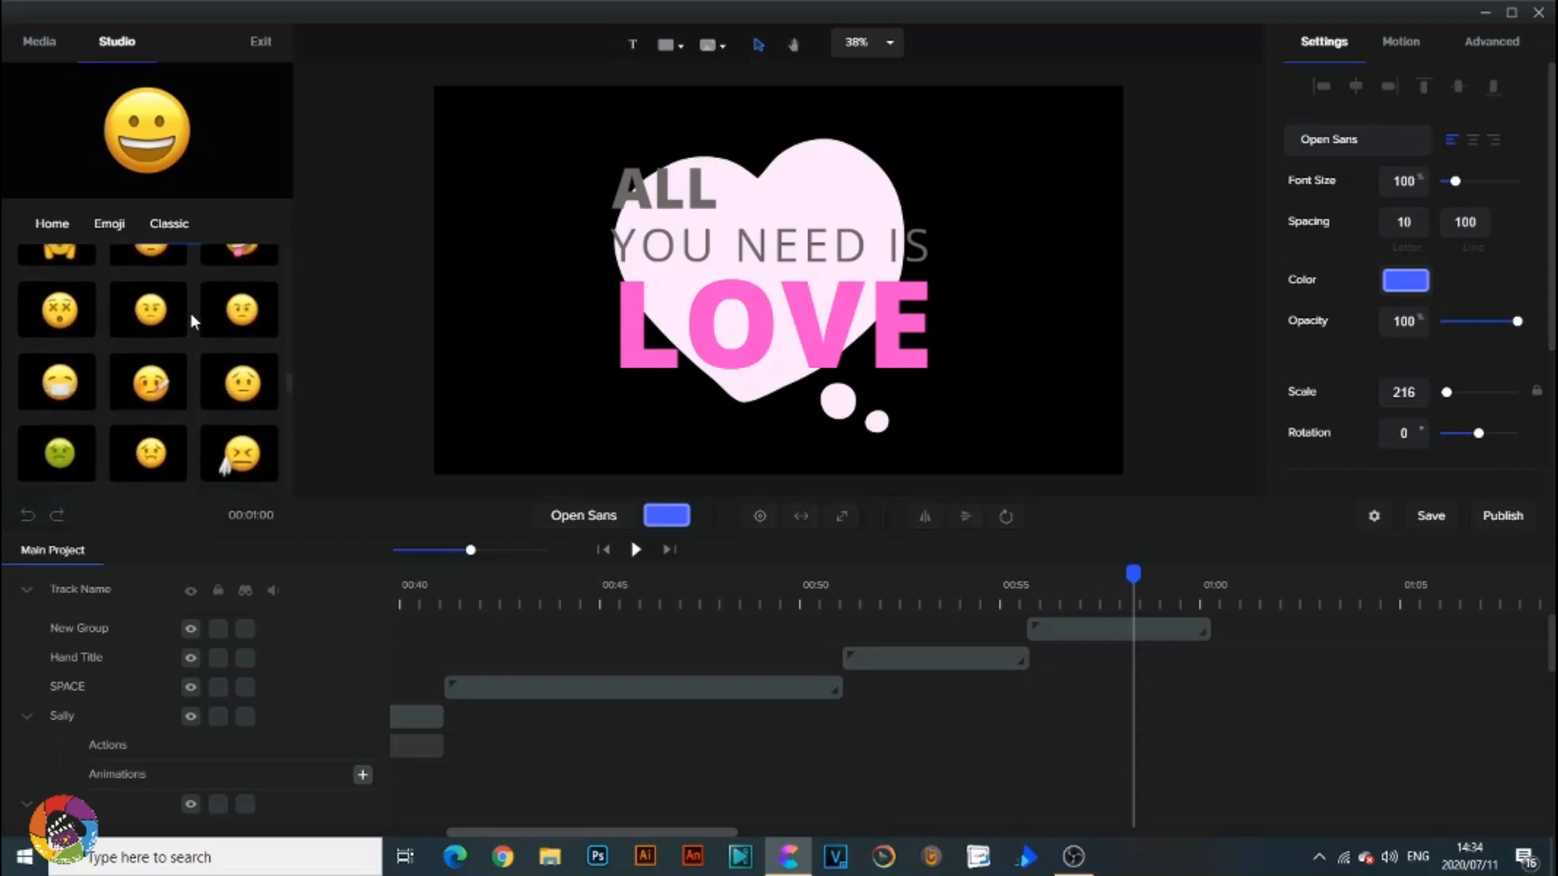
scroll(192, 313, "down", 6)
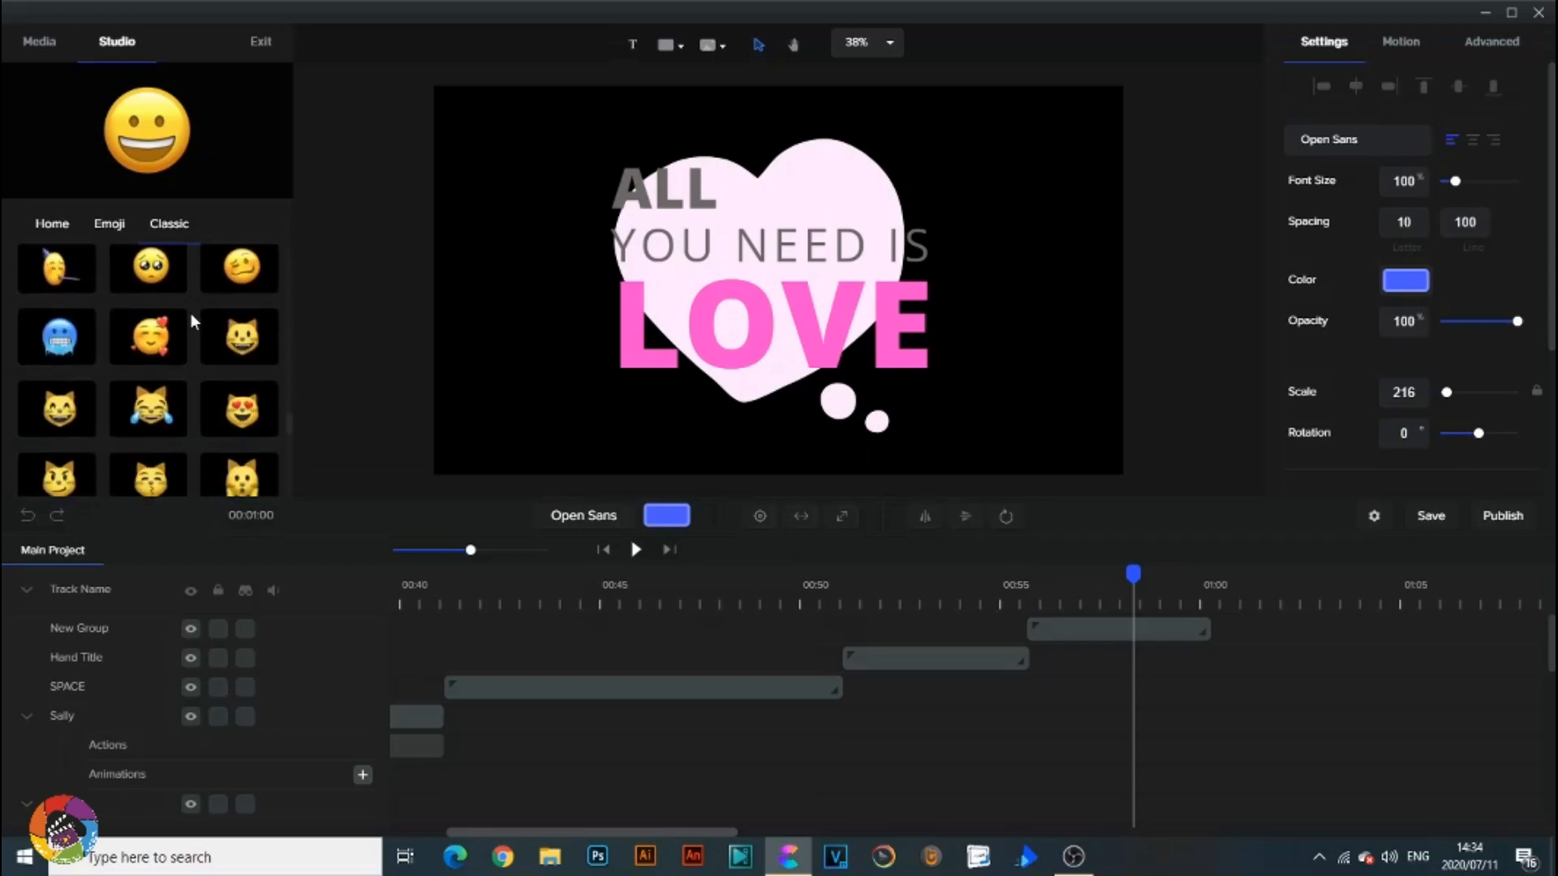
left_click(181, 286)
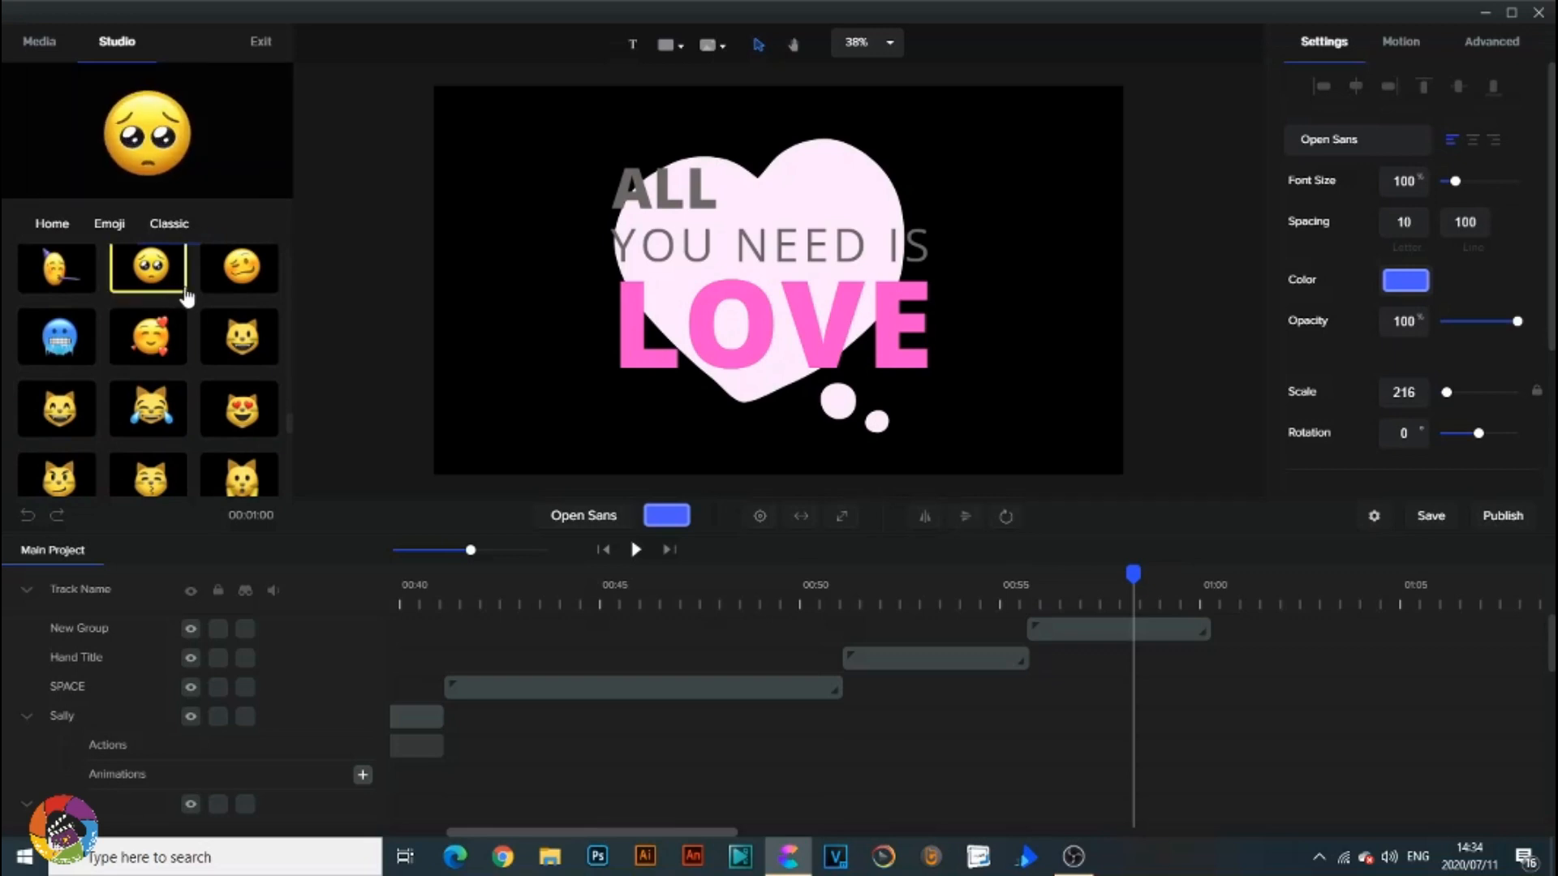
scroll(202, 311, "down", 2)
left_click(172, 320)
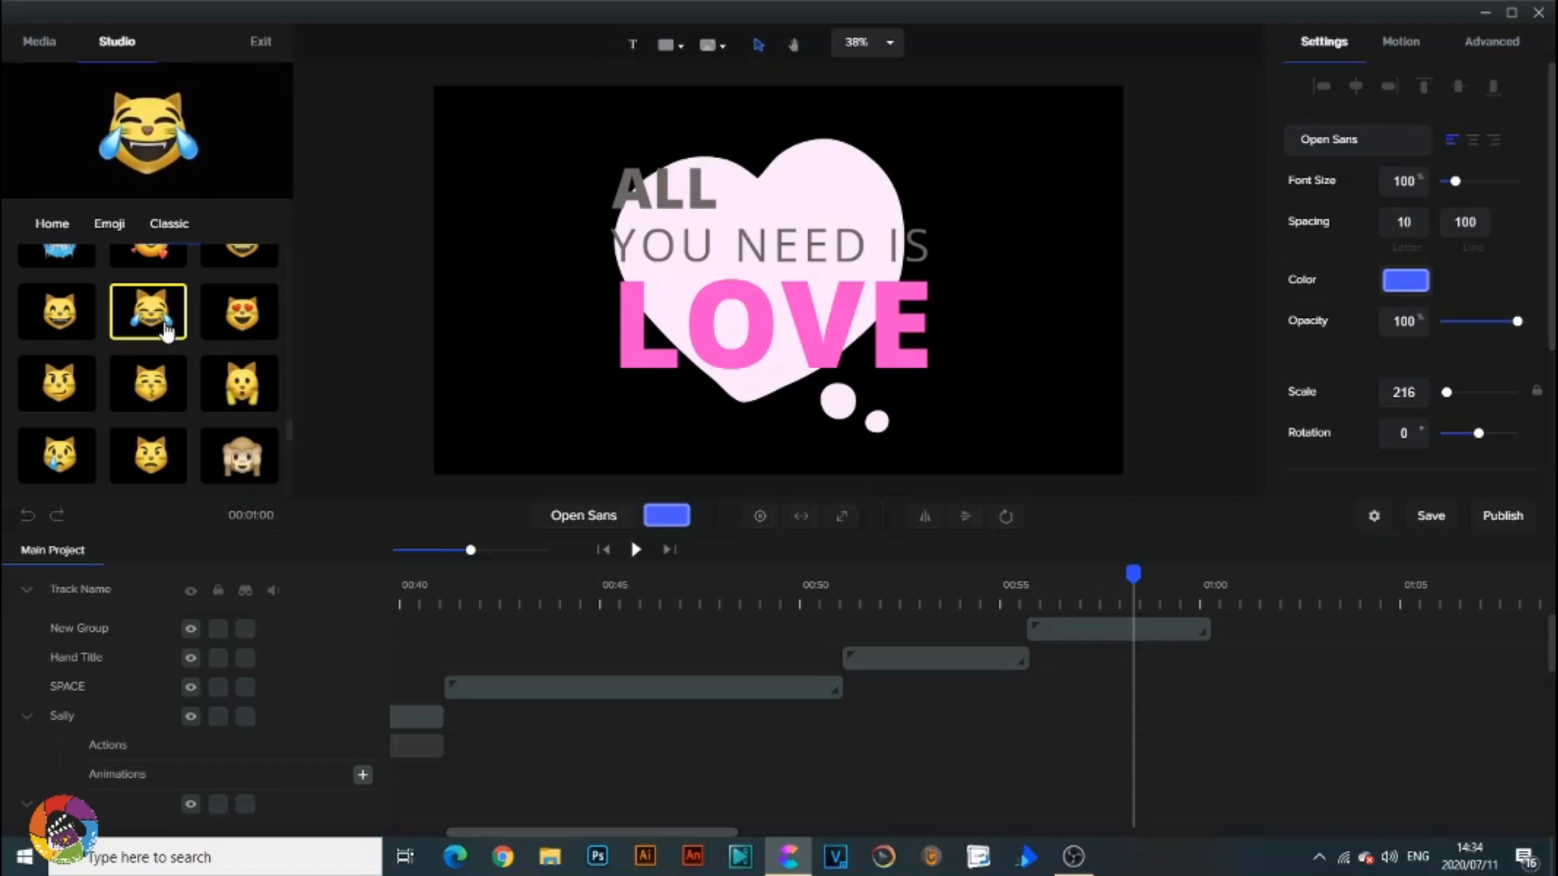
left_click(234, 462)
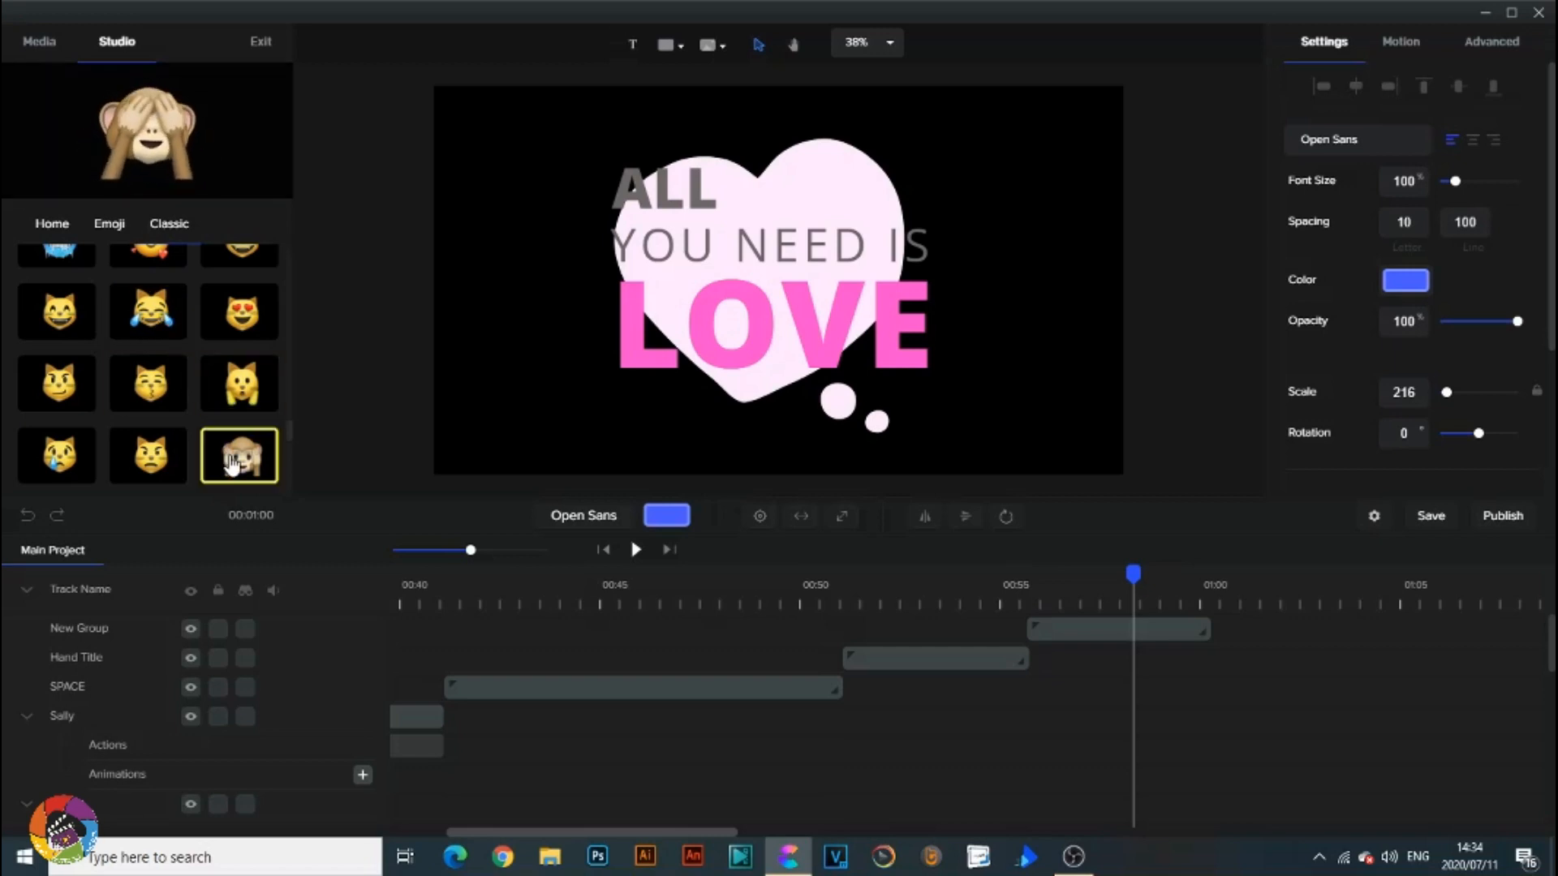
Add the Classic smiling emoji with floating hearts to the canvas over the All You Need title.
scroll(227, 451, "up", 3)
left_click(223, 438)
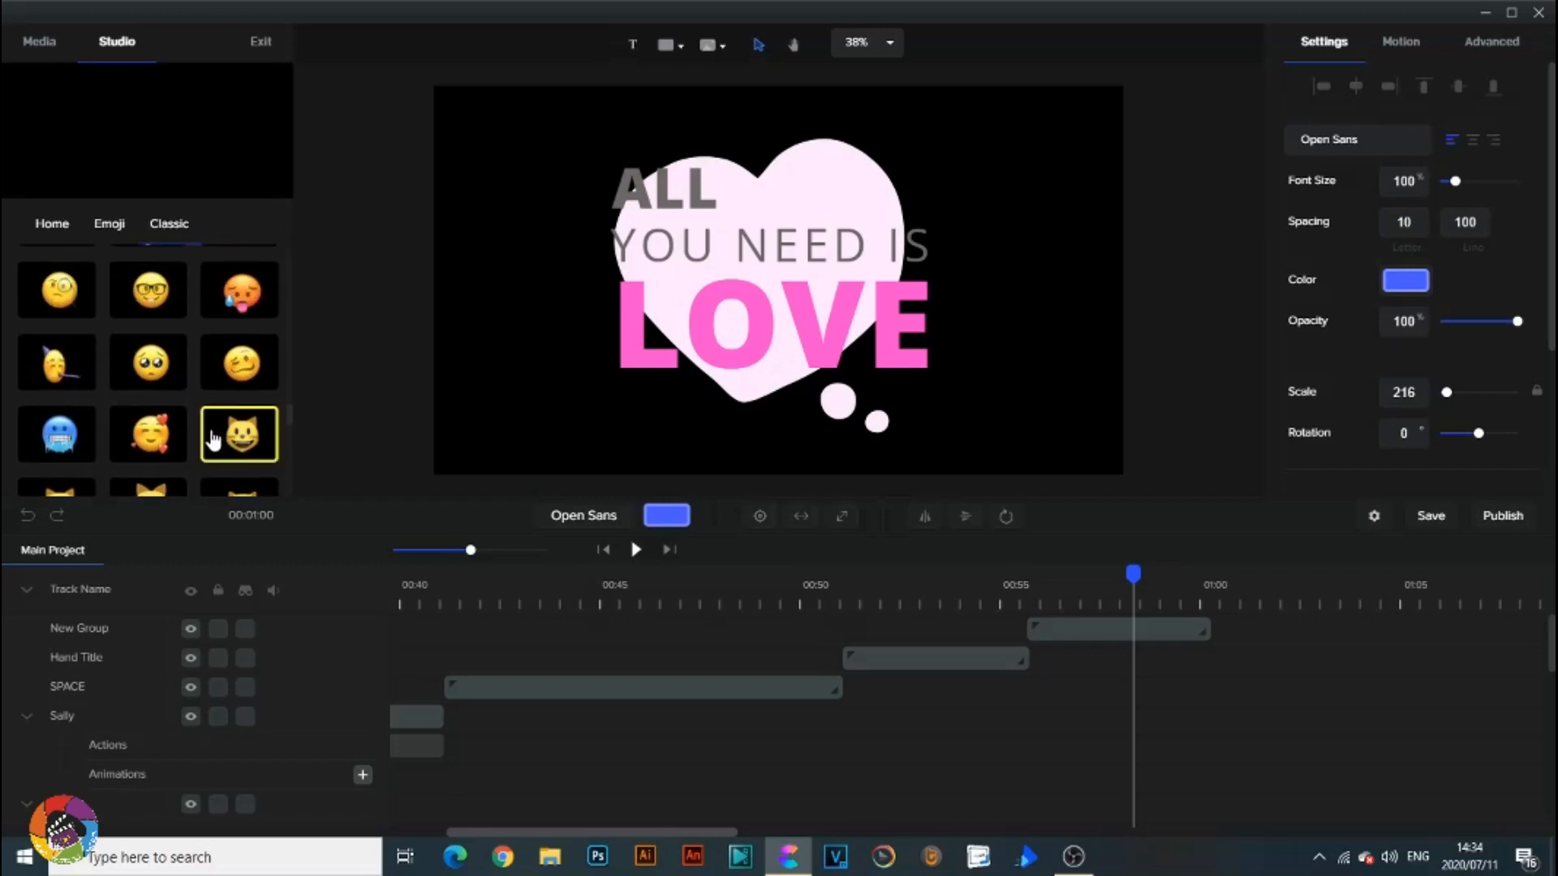
left_click(165, 442)
left_click_drag(165, 443, 661, 268)
Place the Classic heart-eyes emoji in the canvas's upper-left corner and move the smiling hearts emoji to the upper-right corner.
scroll(210, 413, "down", 3)
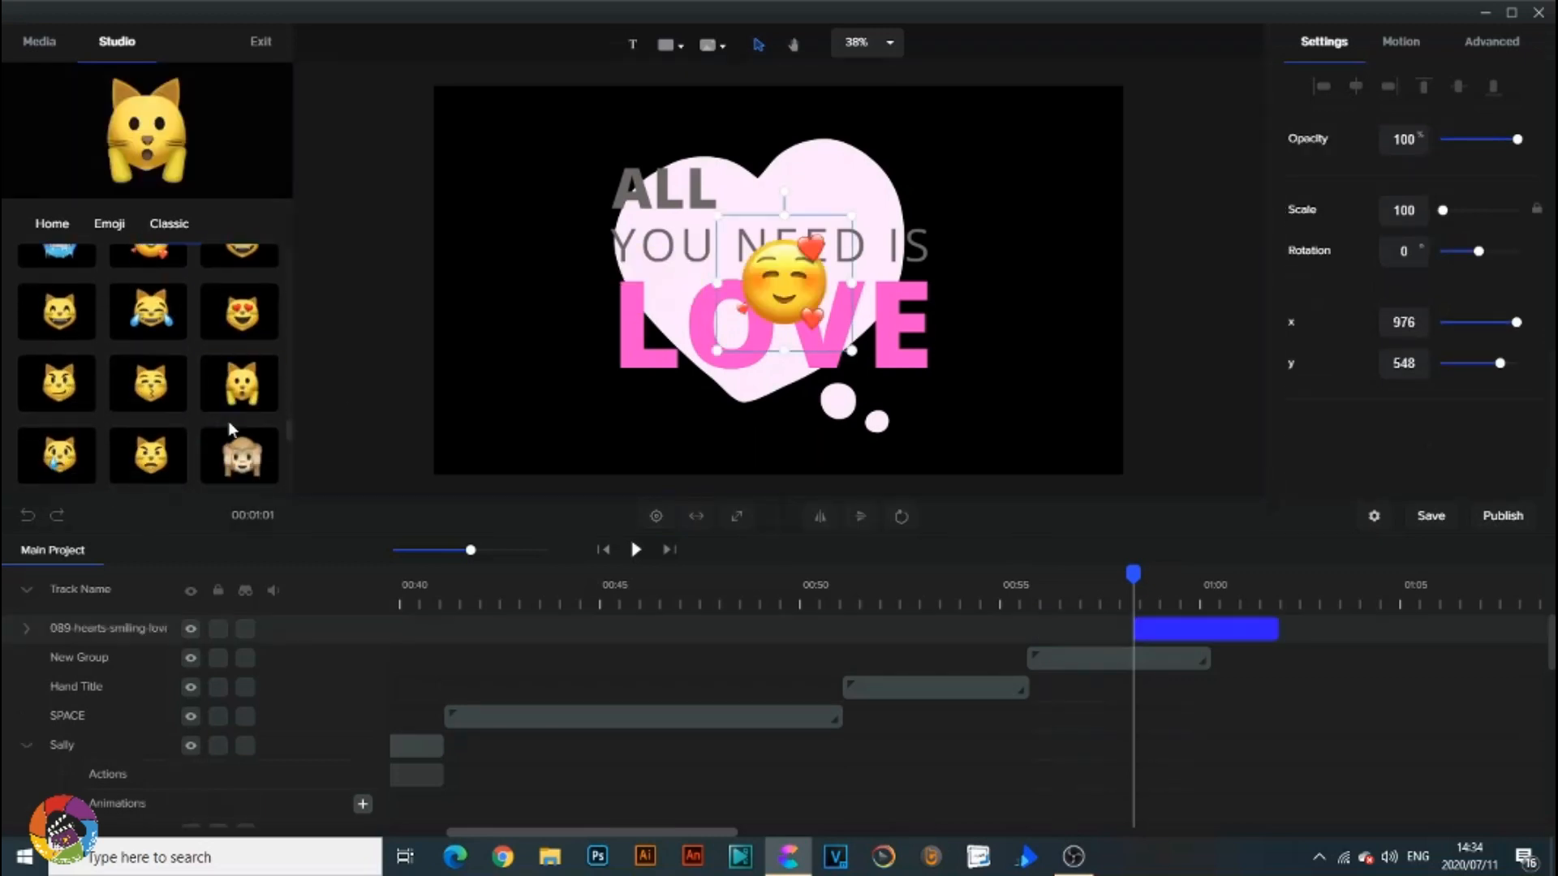
left_click(238, 460)
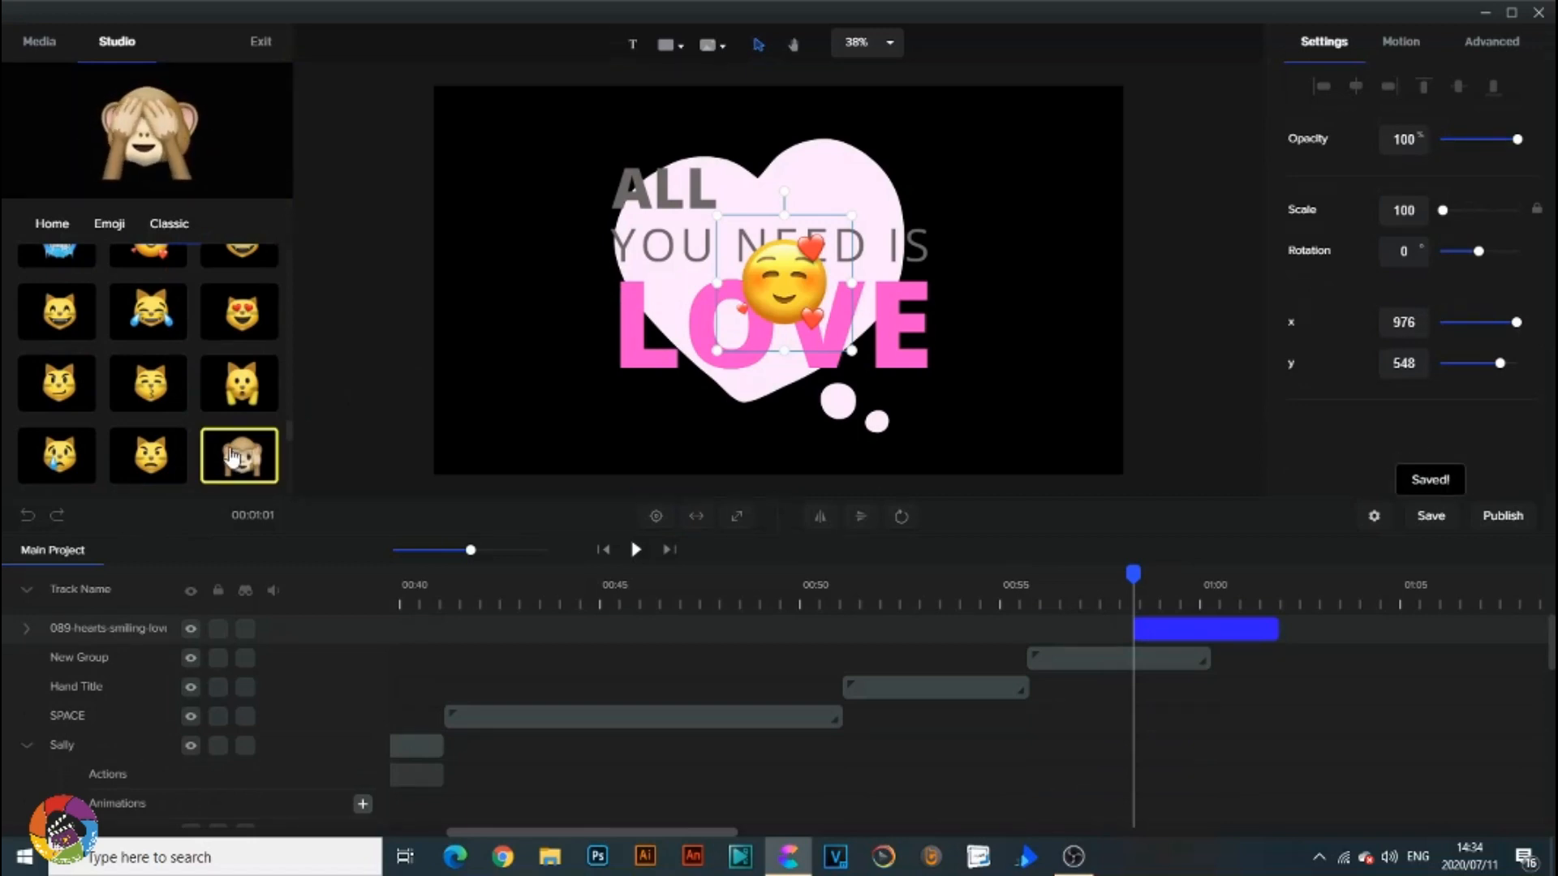
scroll(230, 459, "up", 5)
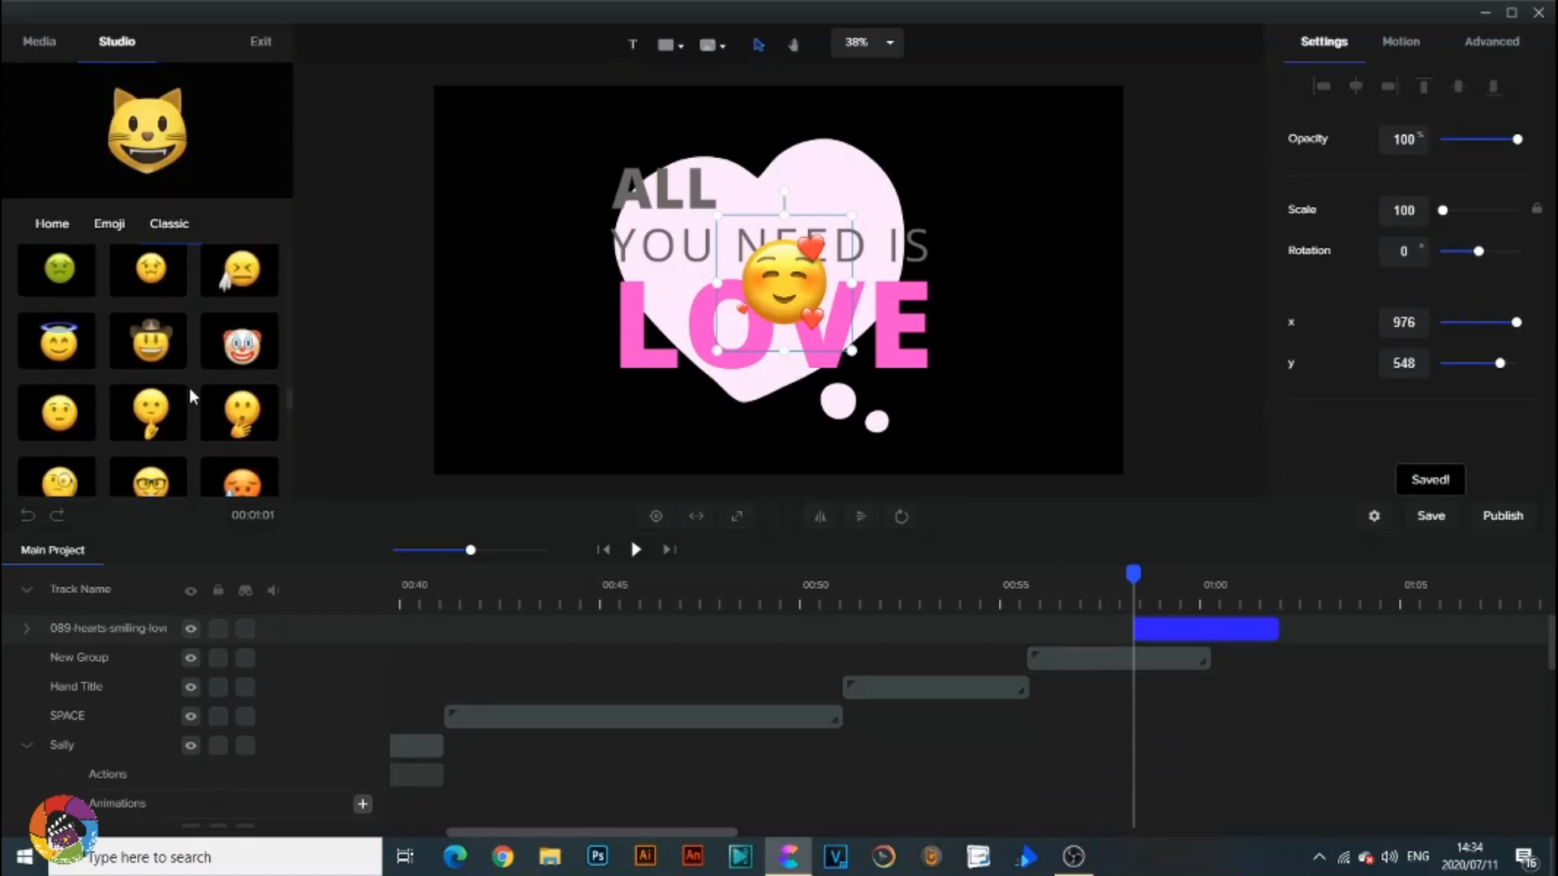
scroll(186, 365, "up", 6)
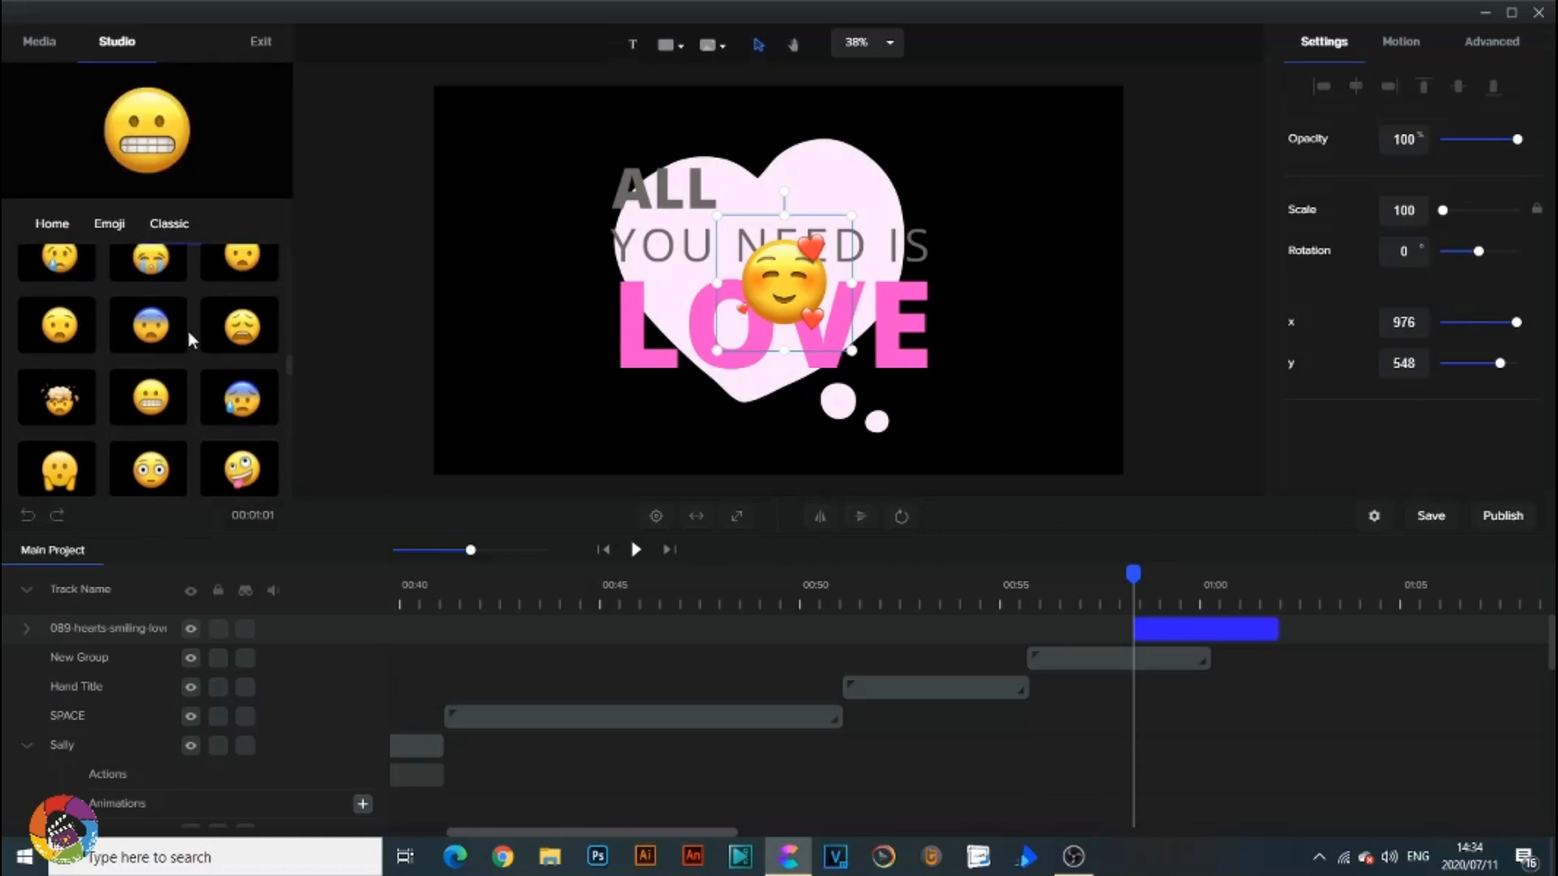
scroll(189, 339, "up", 5)
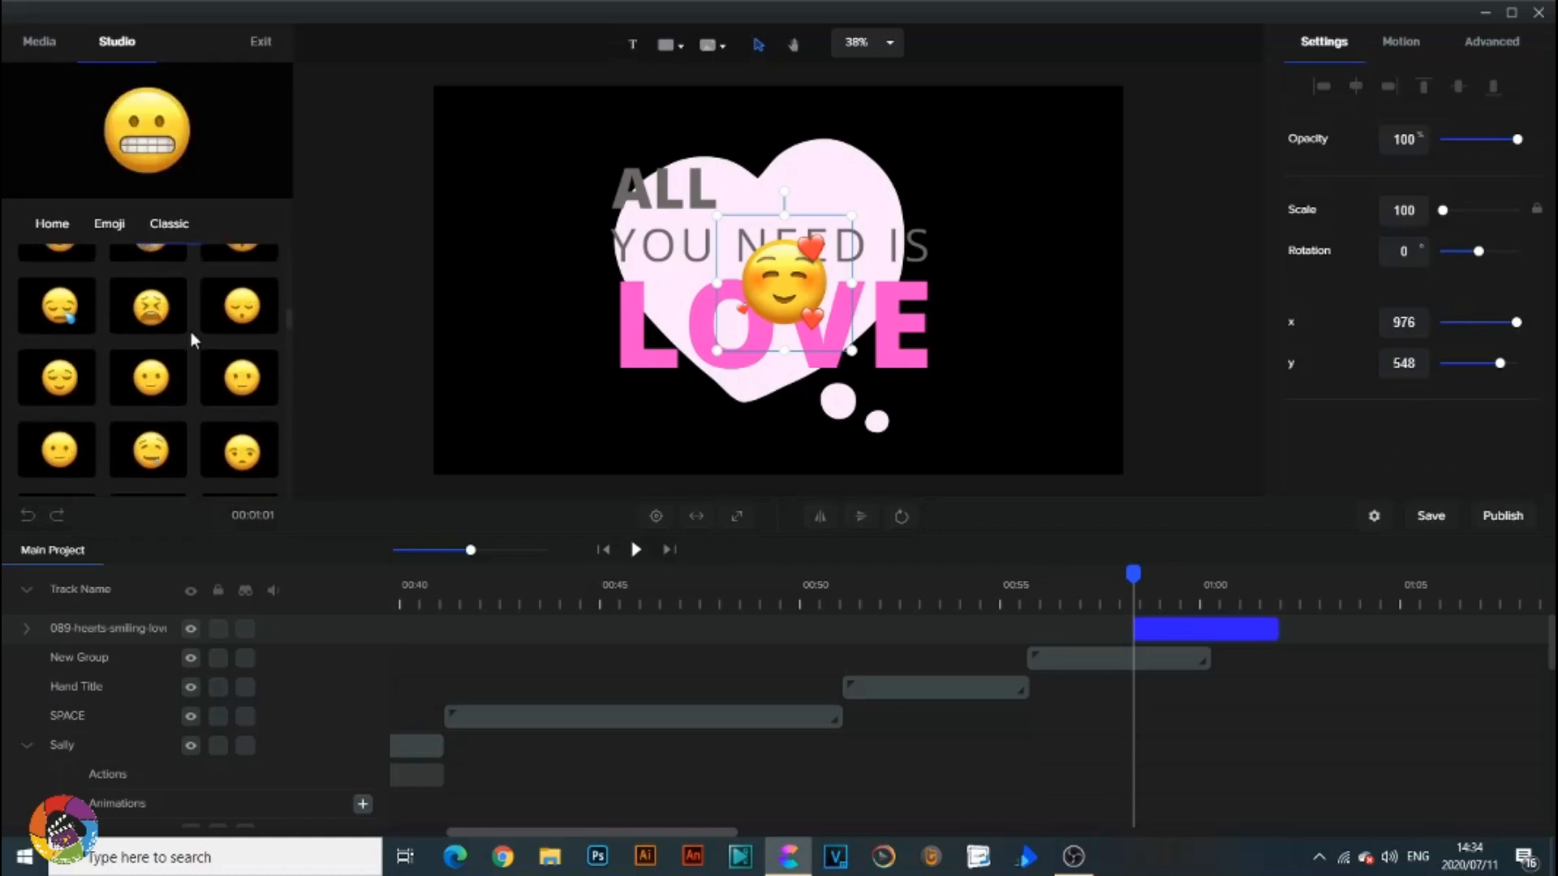
scroll(191, 332, "up", 6)
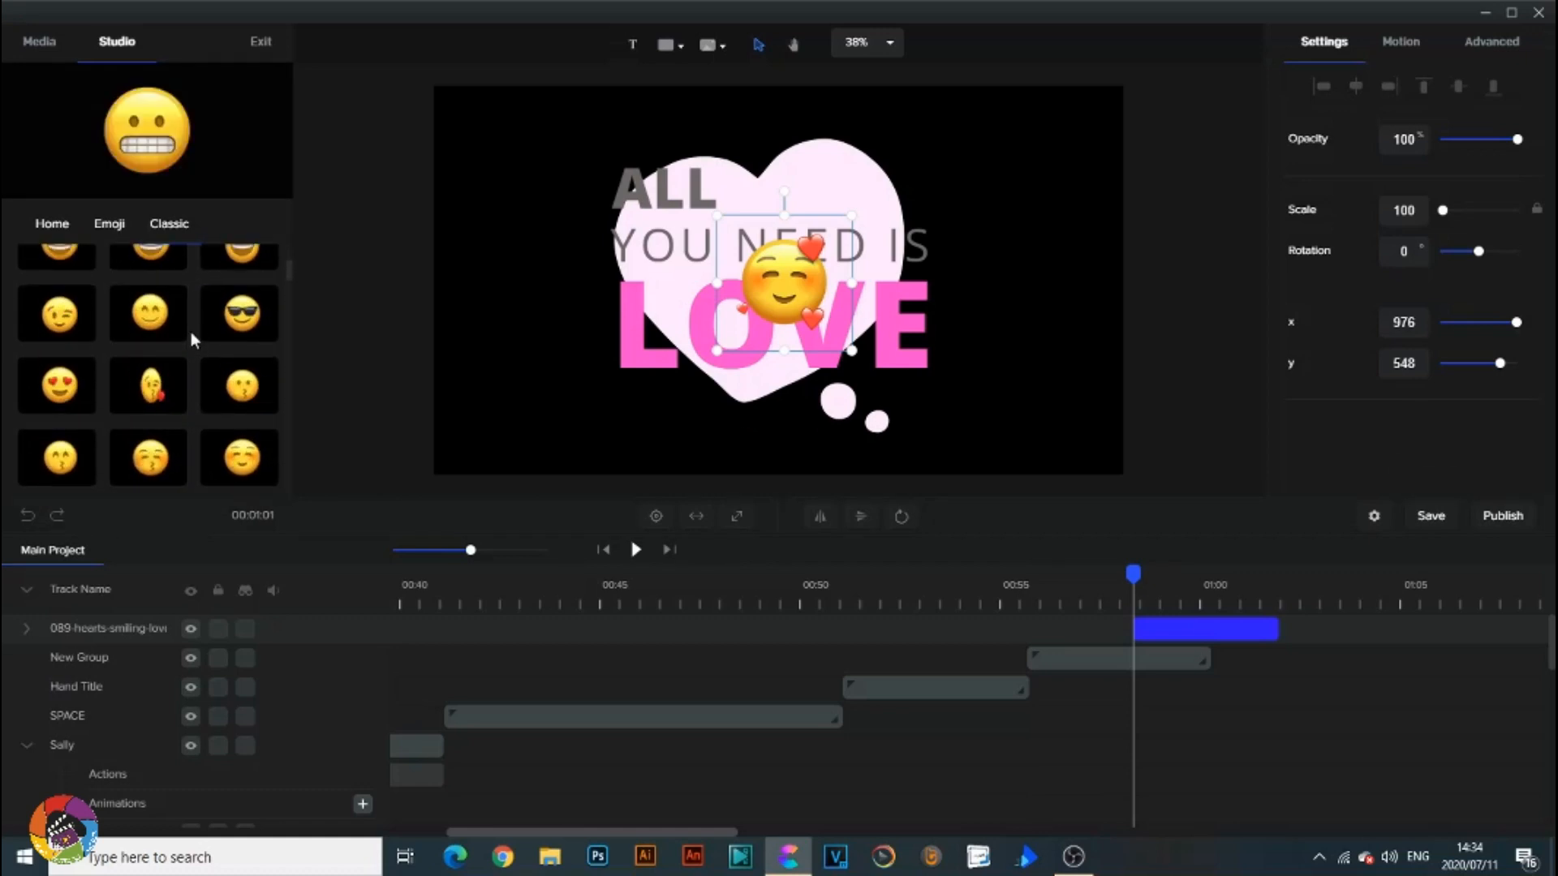
left_click_drag(59, 385, 475, 153)
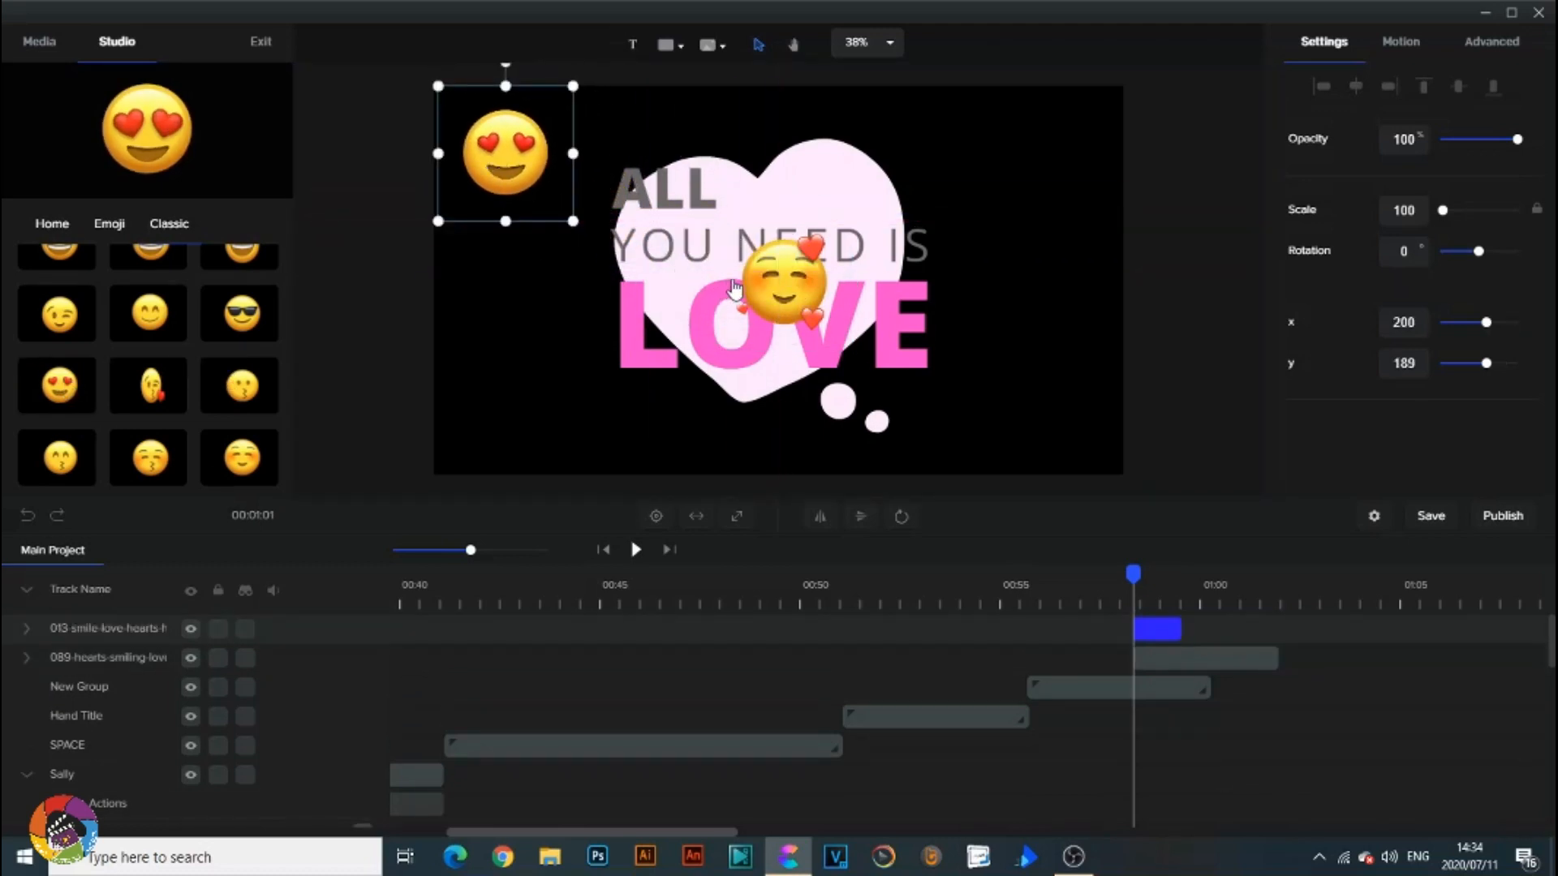
left_click_drag(760, 288, 1010, 166)
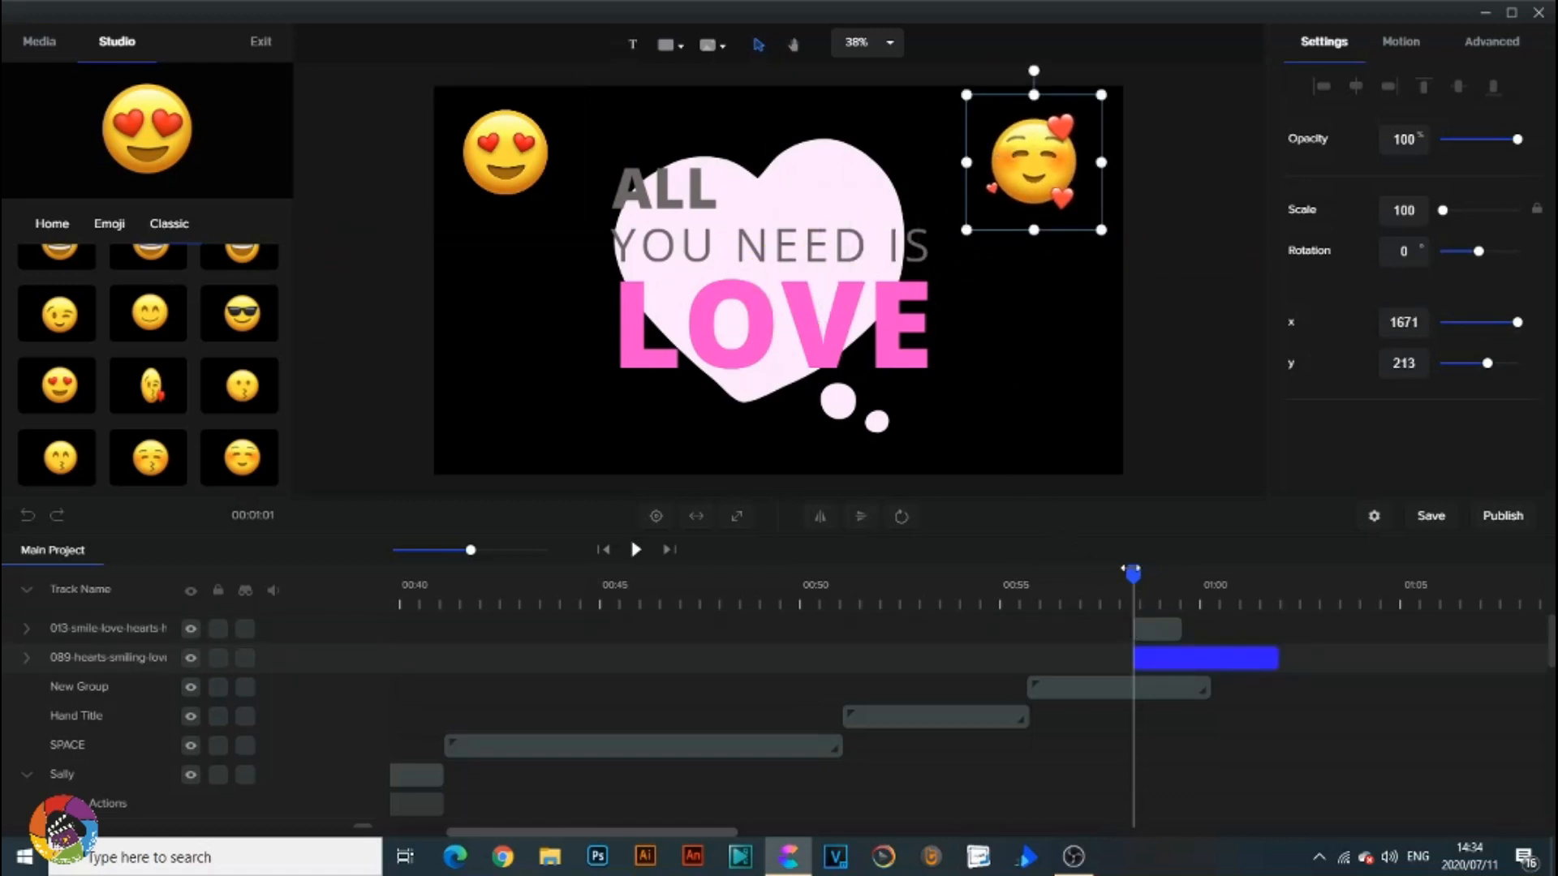
Retime both emoji clips to start at about 00:56 and end together with the All You Need title clip.
left_click_drag(1132, 571, 1060, 575)
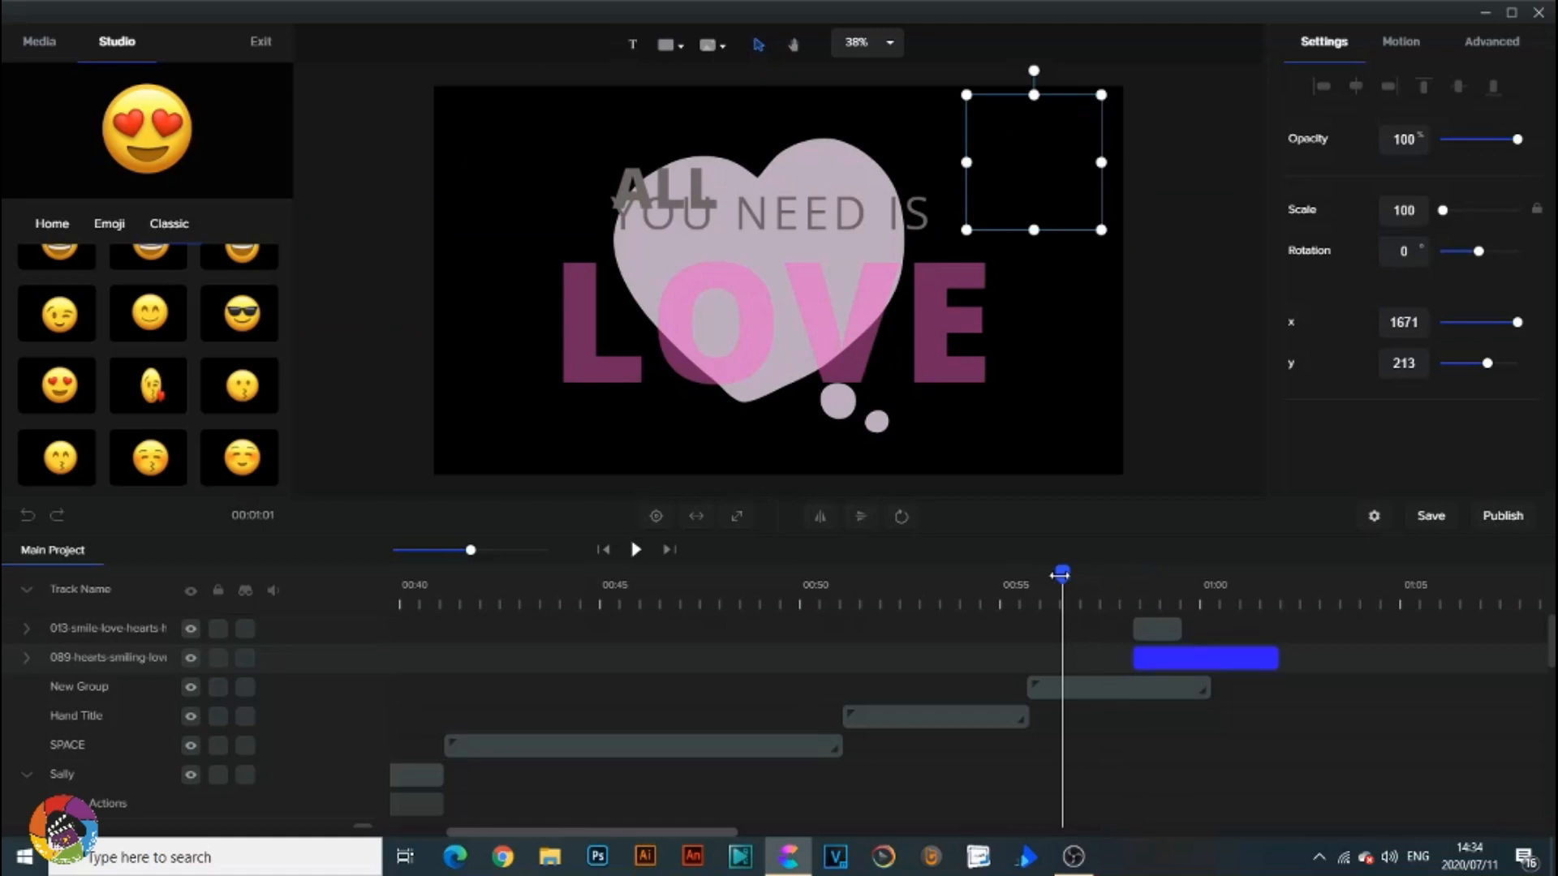
left_click_drag(1167, 650, 1198, 627)
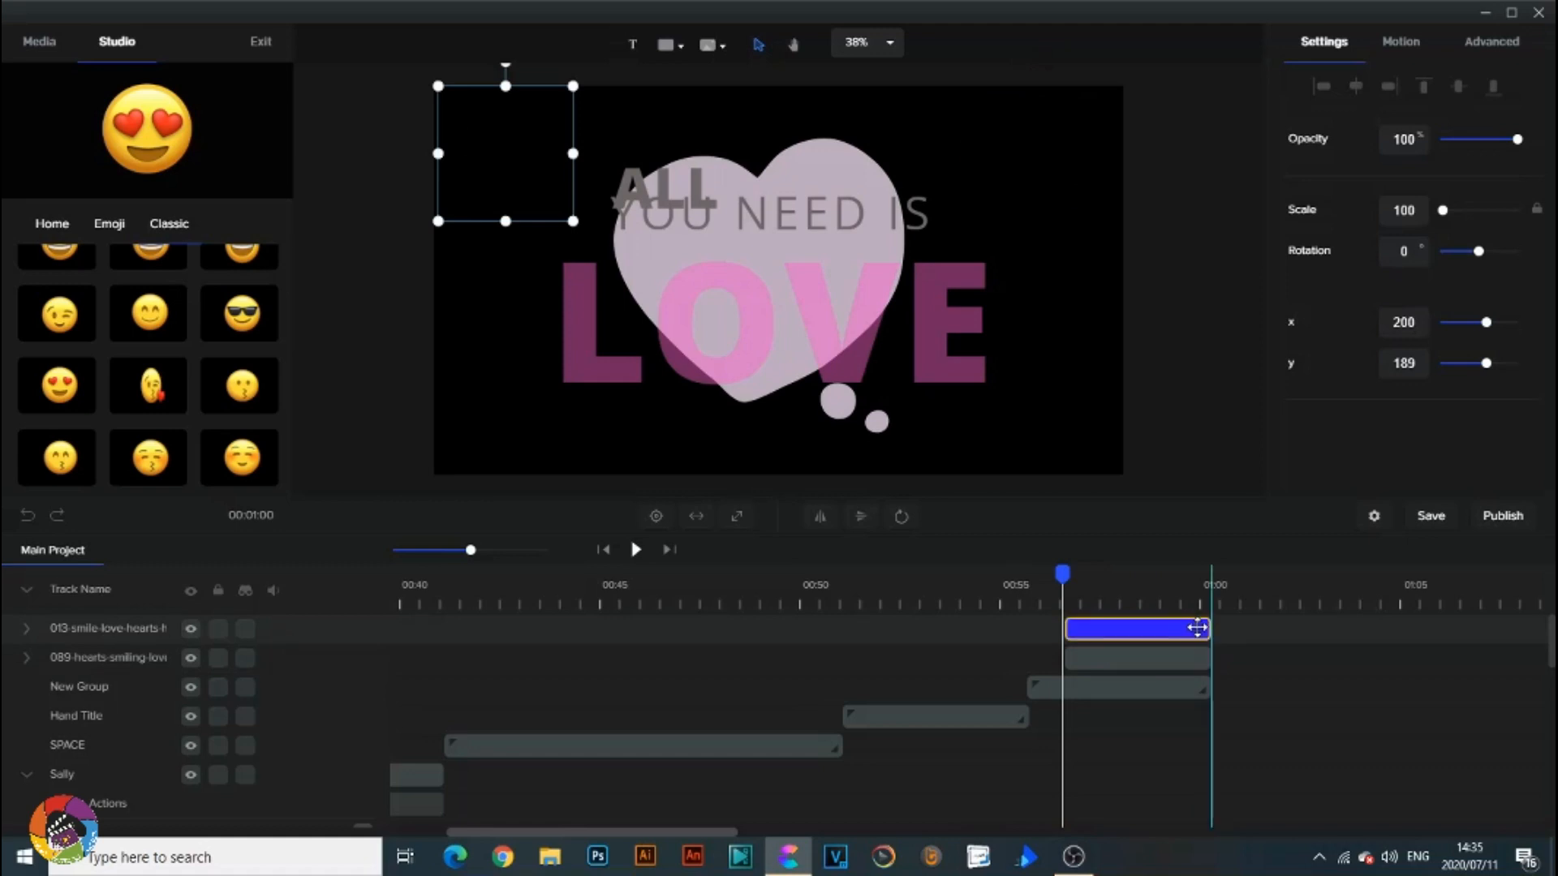
left_click(1079, 575)
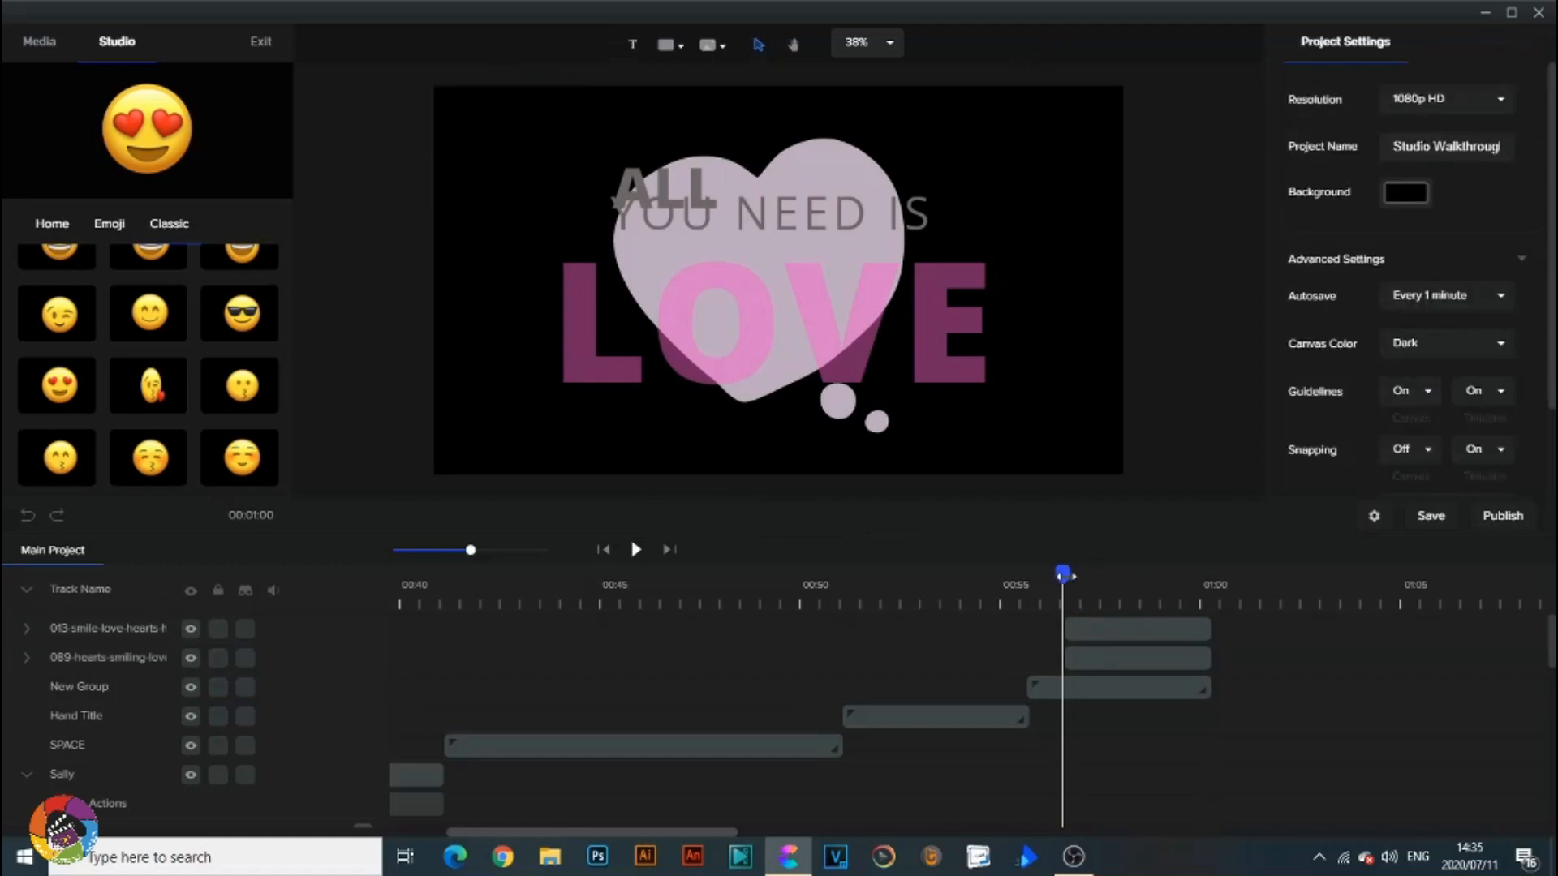
left_click(1087, 573)
Try a Scale Up entrance and a Scale Down exit animation on the heart-eyes emoji.
left_click(1101, 627)
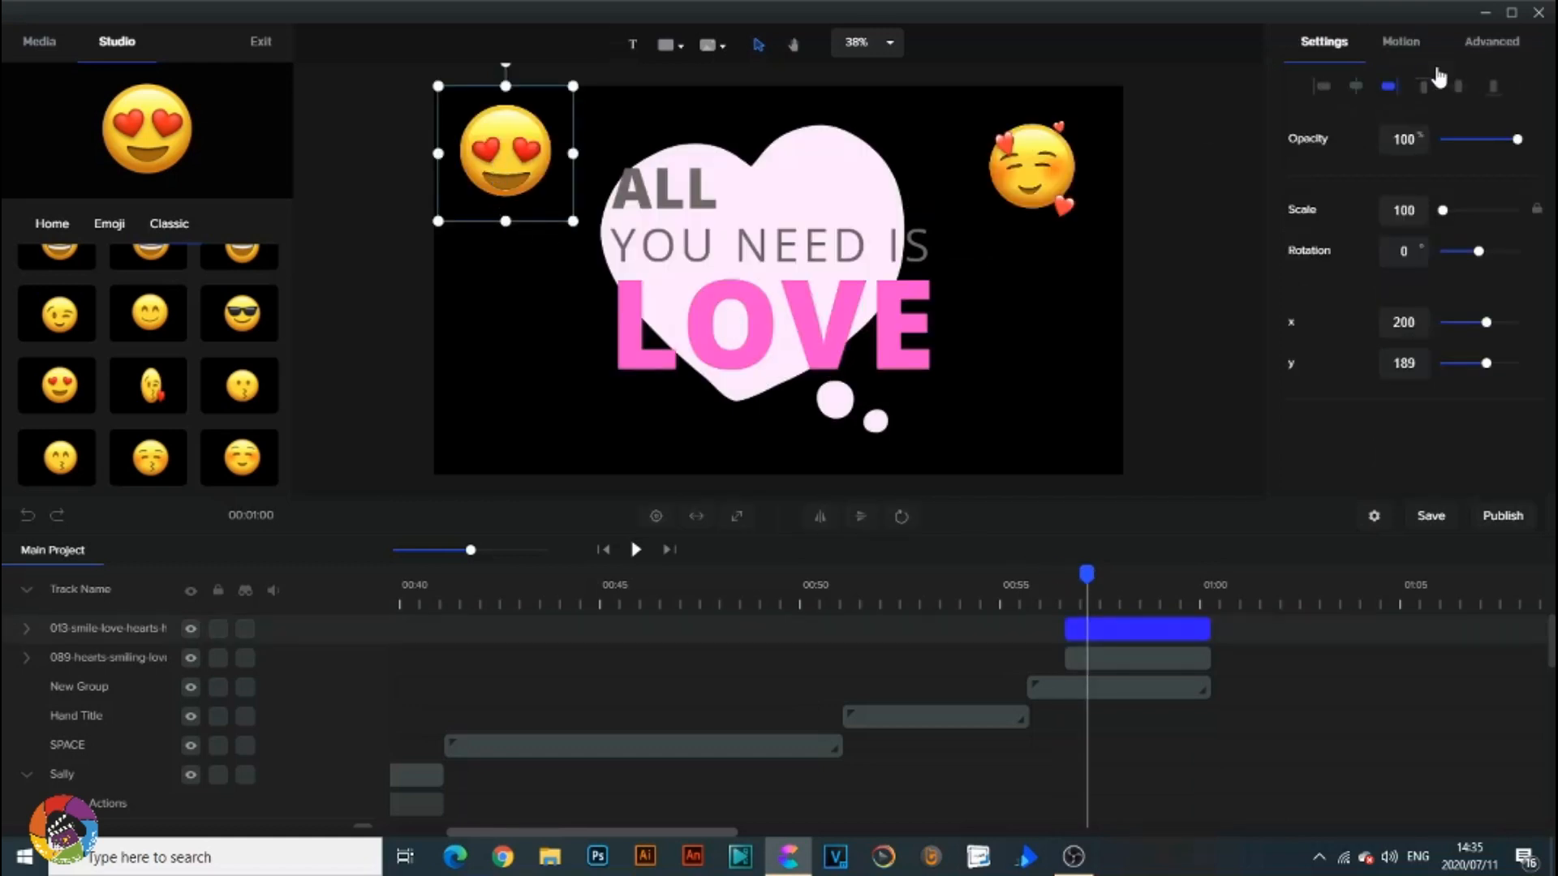
left_click(1401, 45)
left_click(1308, 229)
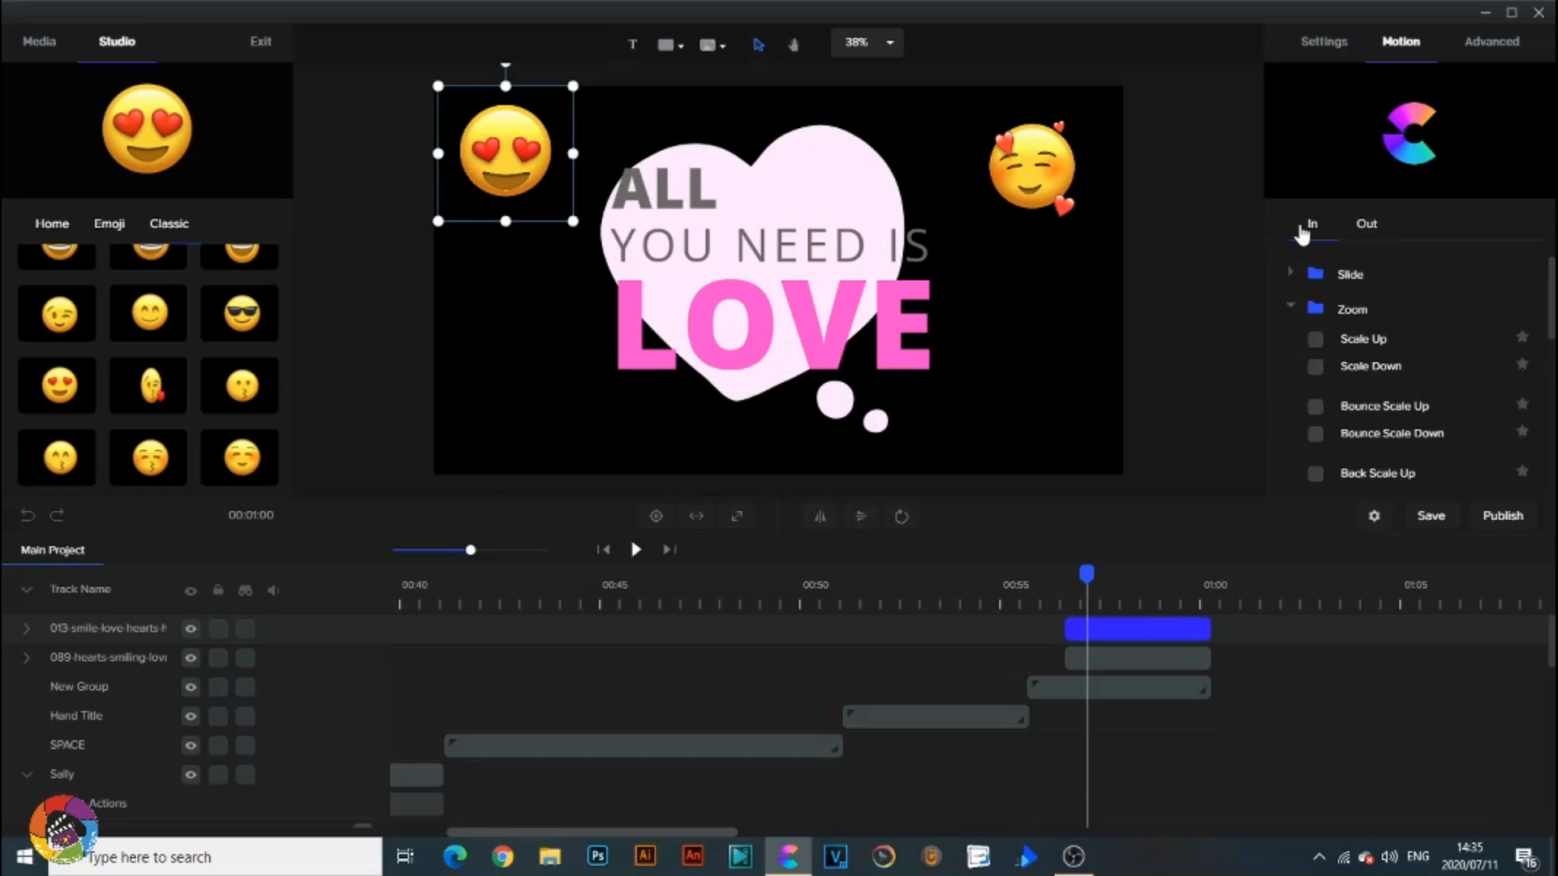
left_click(1315, 339)
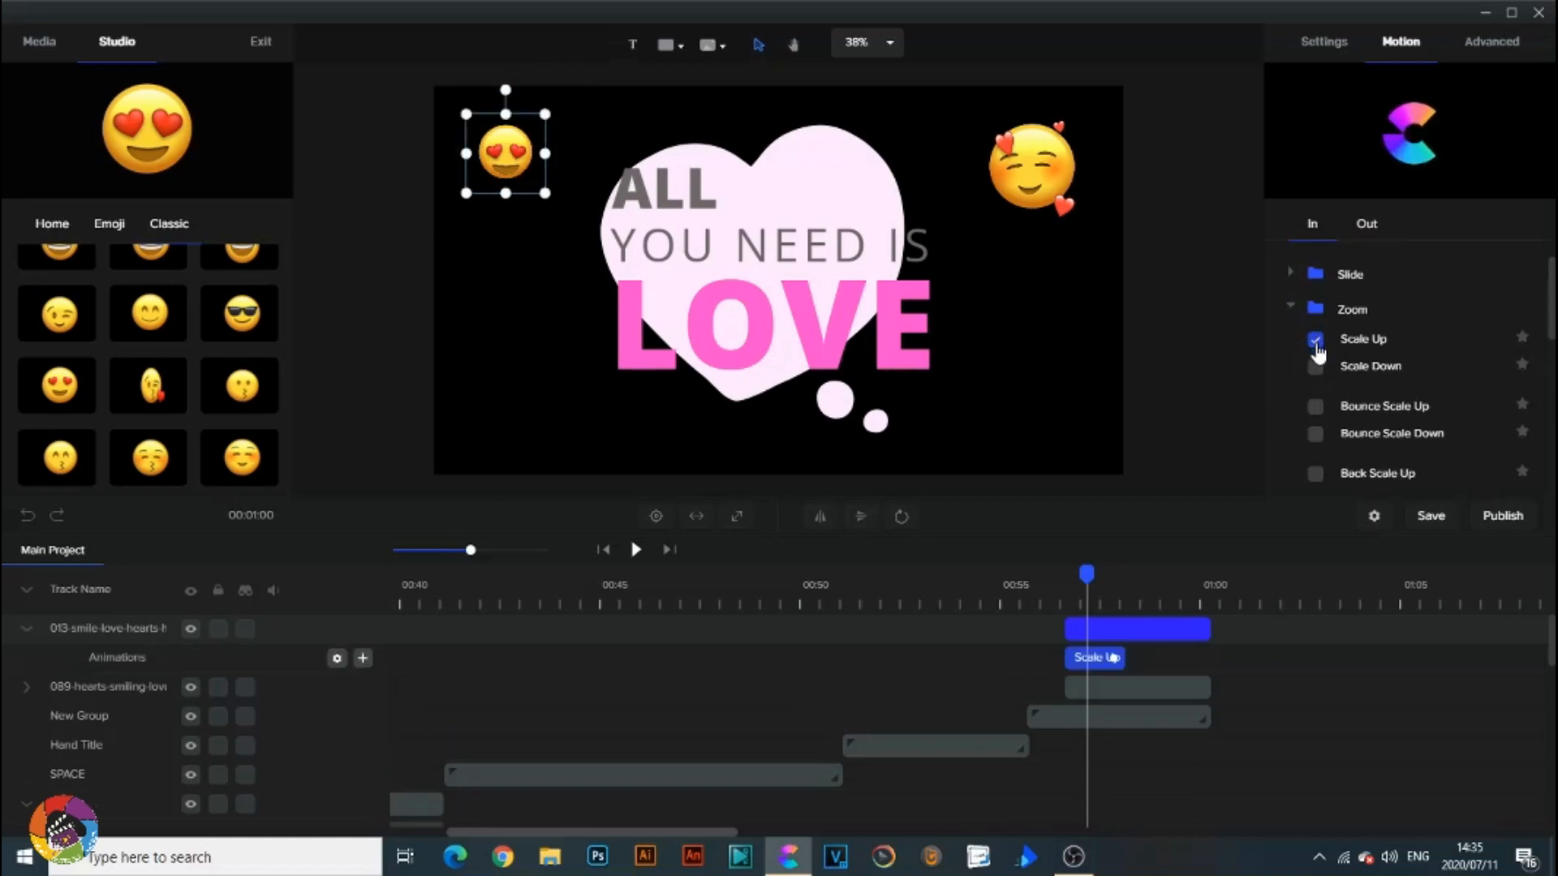
left_click(1363, 225)
left_click(1317, 367)
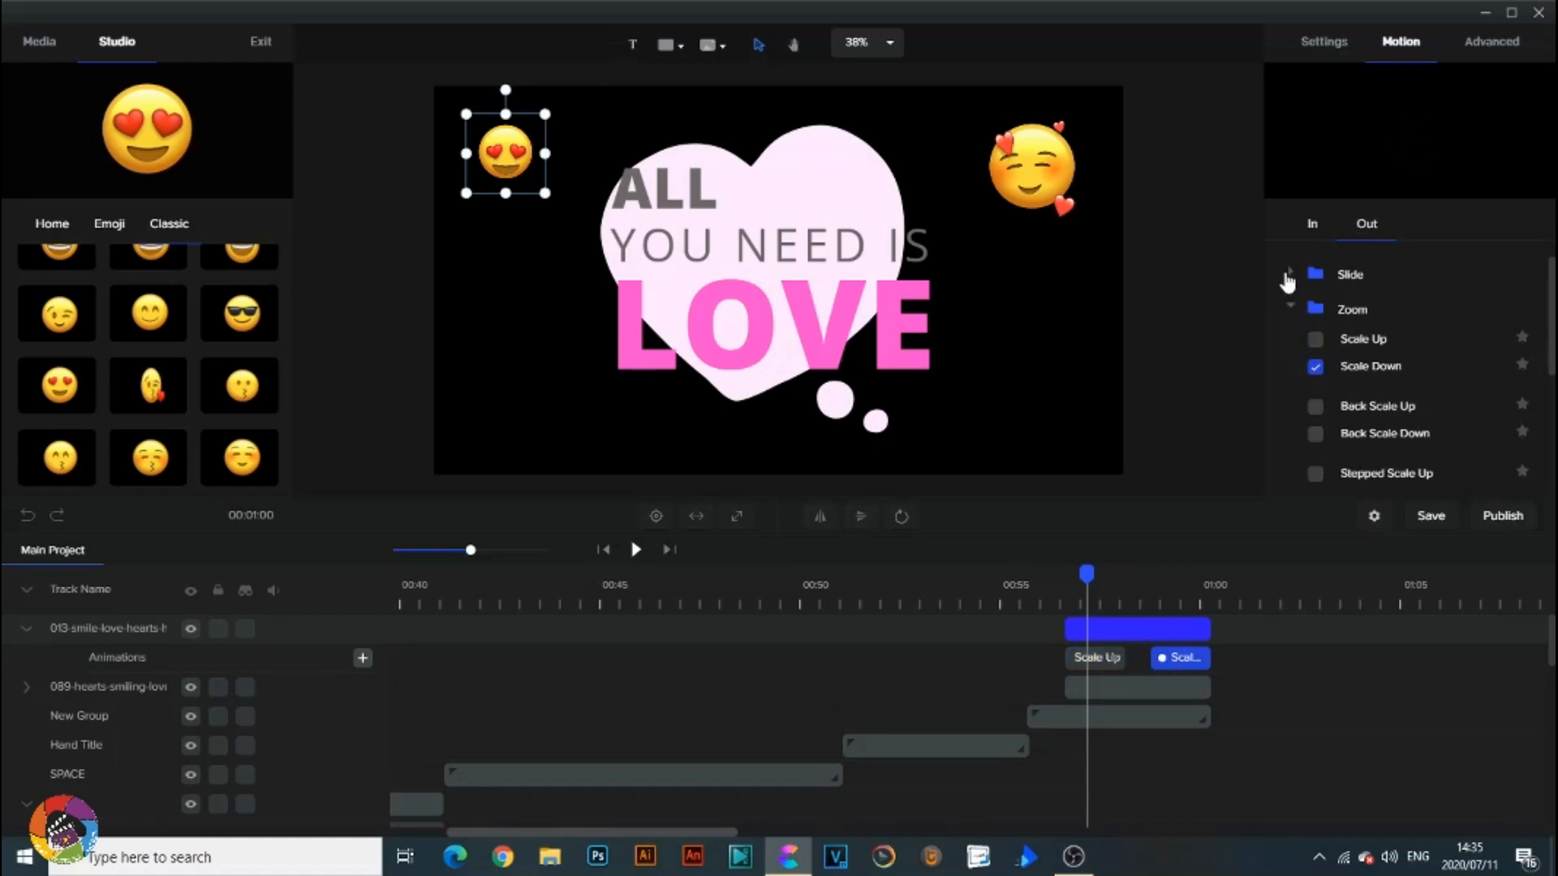
Replace the heart-eyes emoji's entrance animation with Slide Right.
left_click(1309, 225)
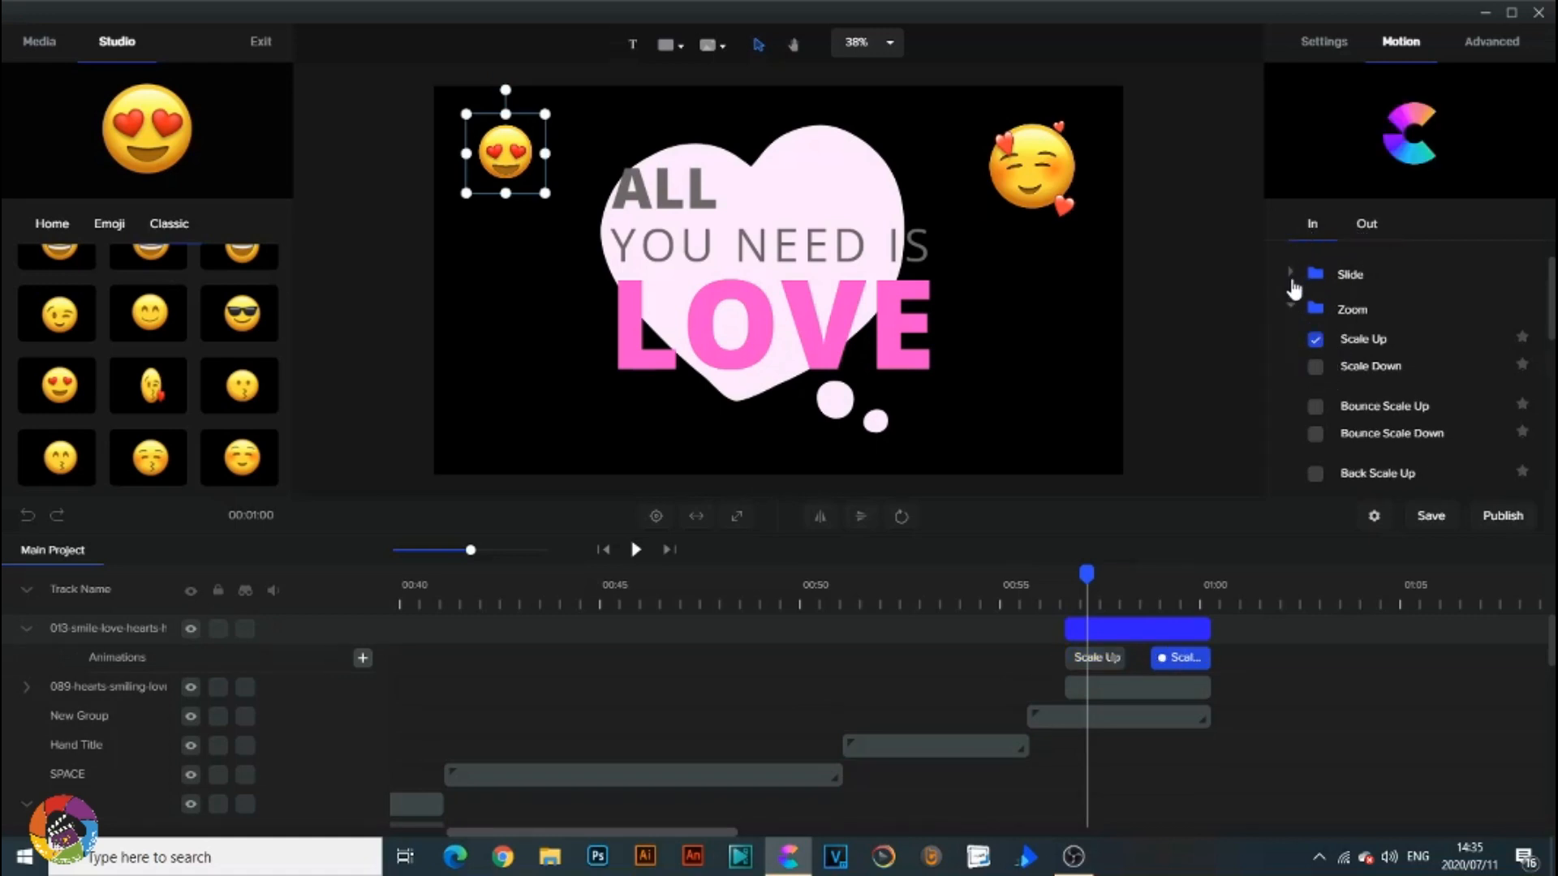
left_click(1290, 274)
left_click(1315, 305)
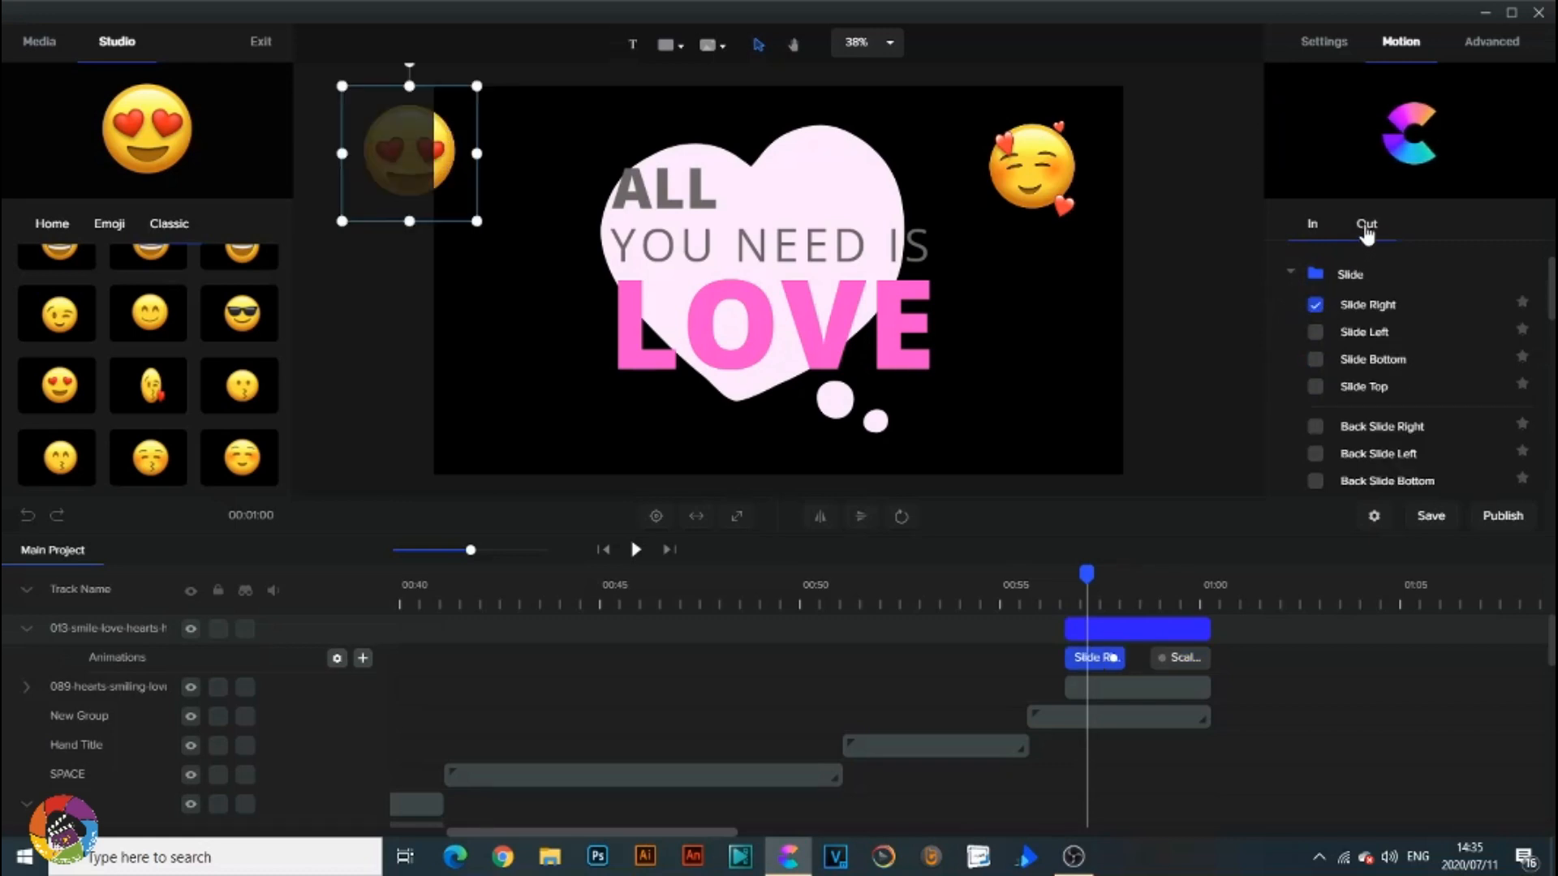
Delete the heart-eyes emoji's Scale Down exit animation and save the project.
left_click(1202, 659)
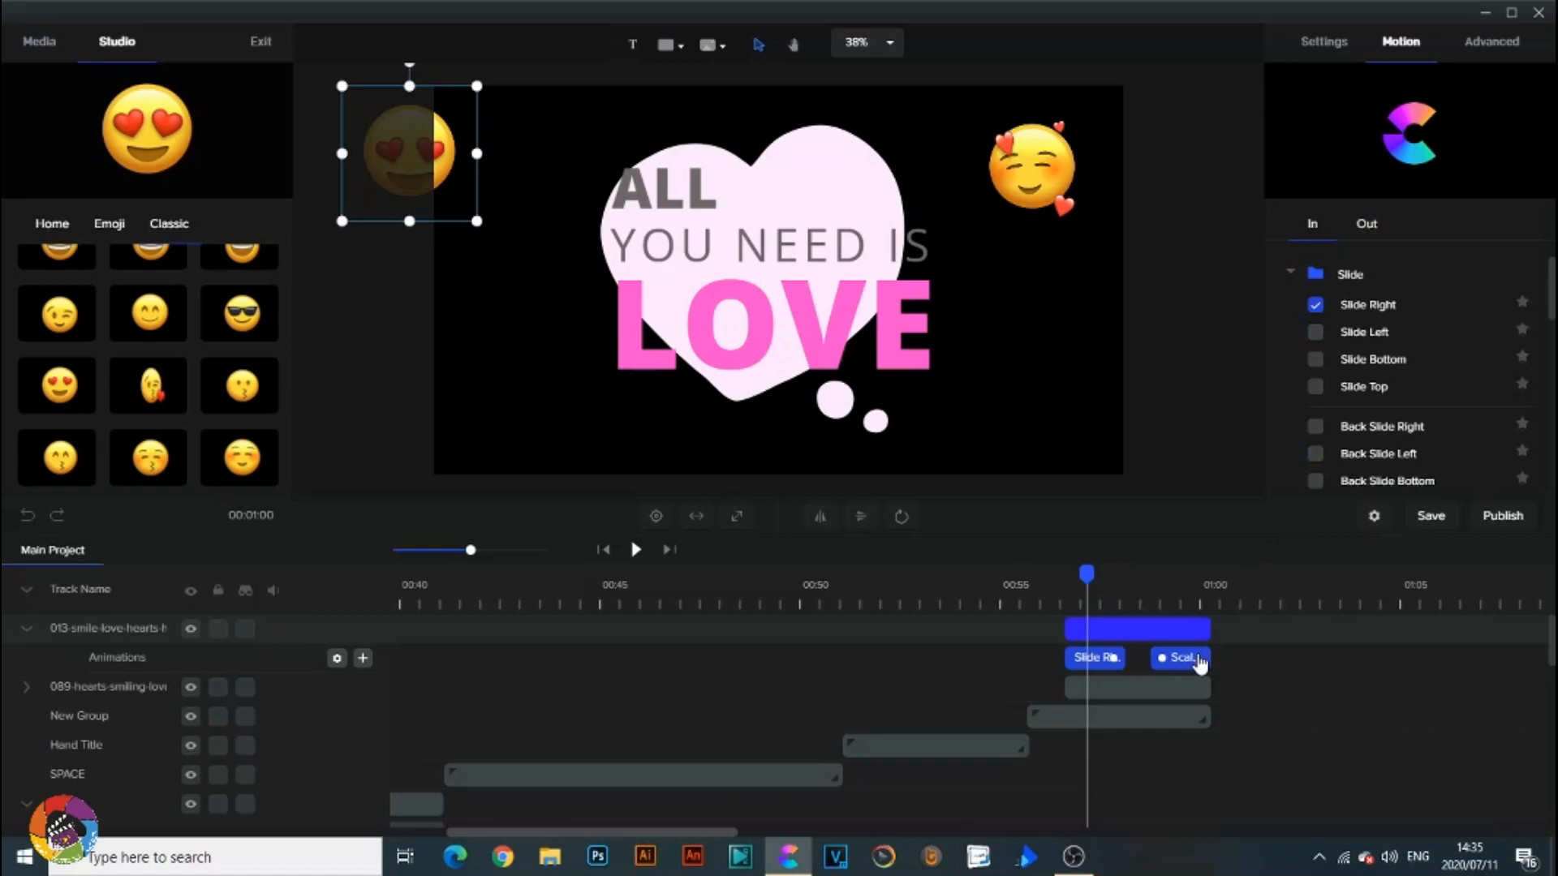
right_click(1201, 662)
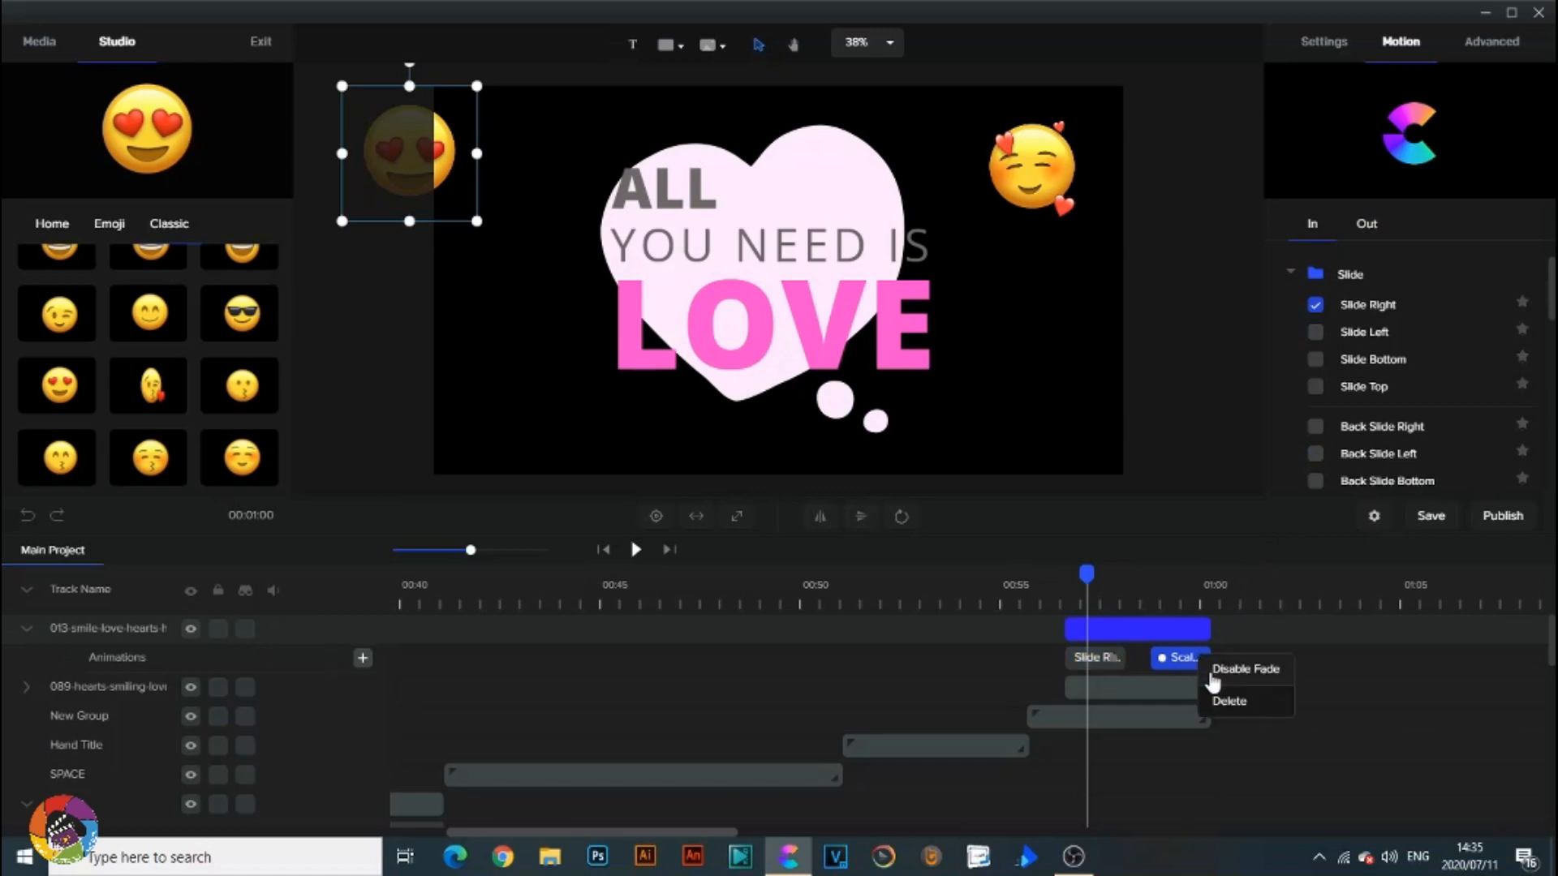
left_click(1223, 703)
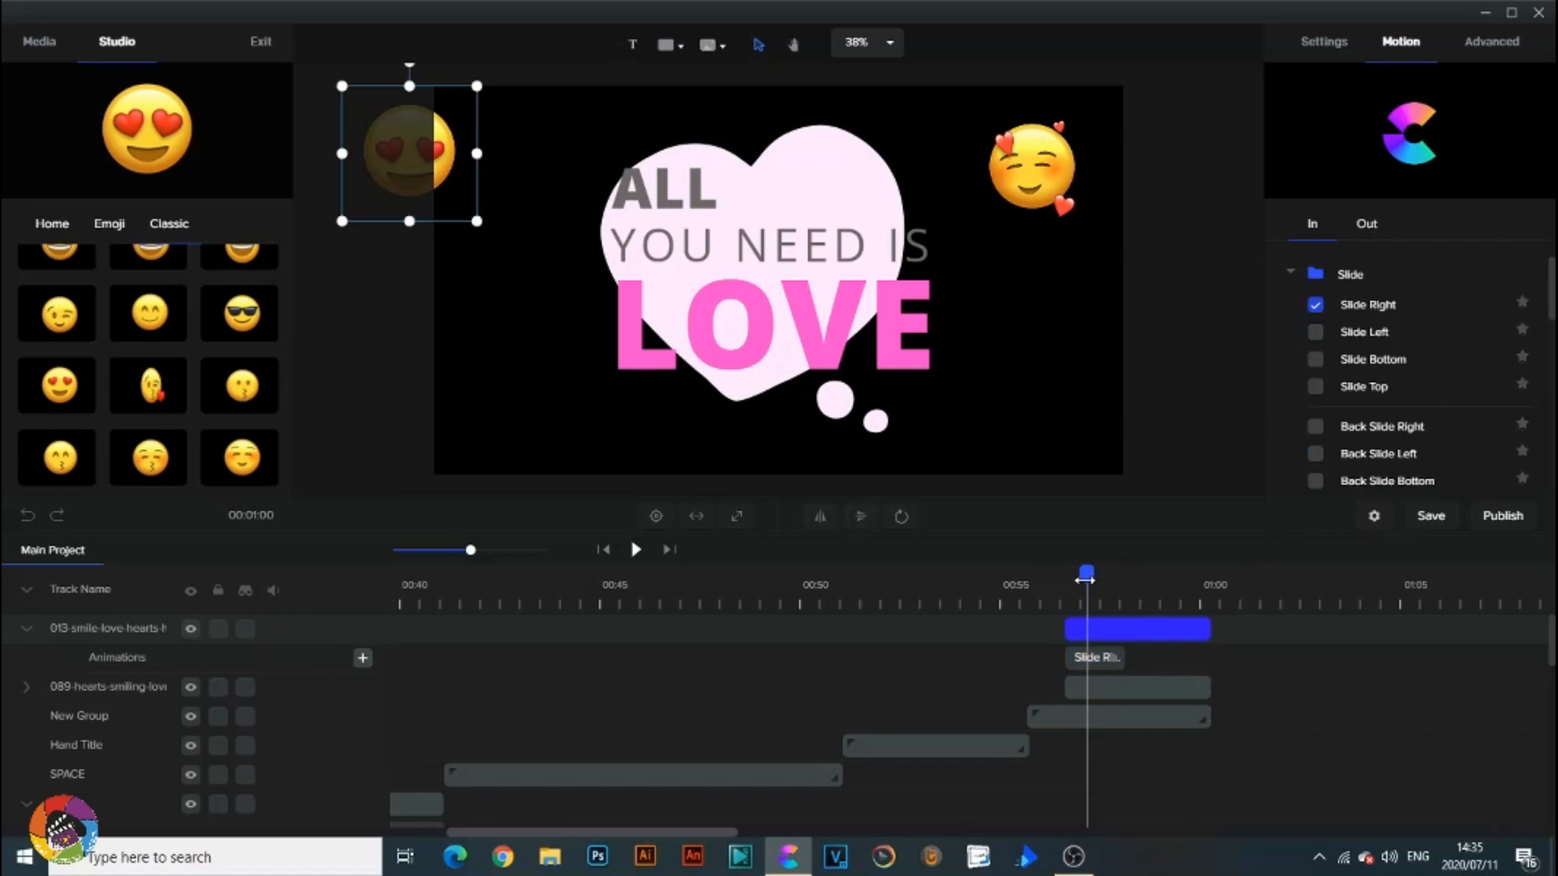
mouse_move(1086, 571)
left_mouse_down()
mouse_move(1069, 572)
mouse_move(1087, 572)
left_mouse_up()
key("ctrl+s")
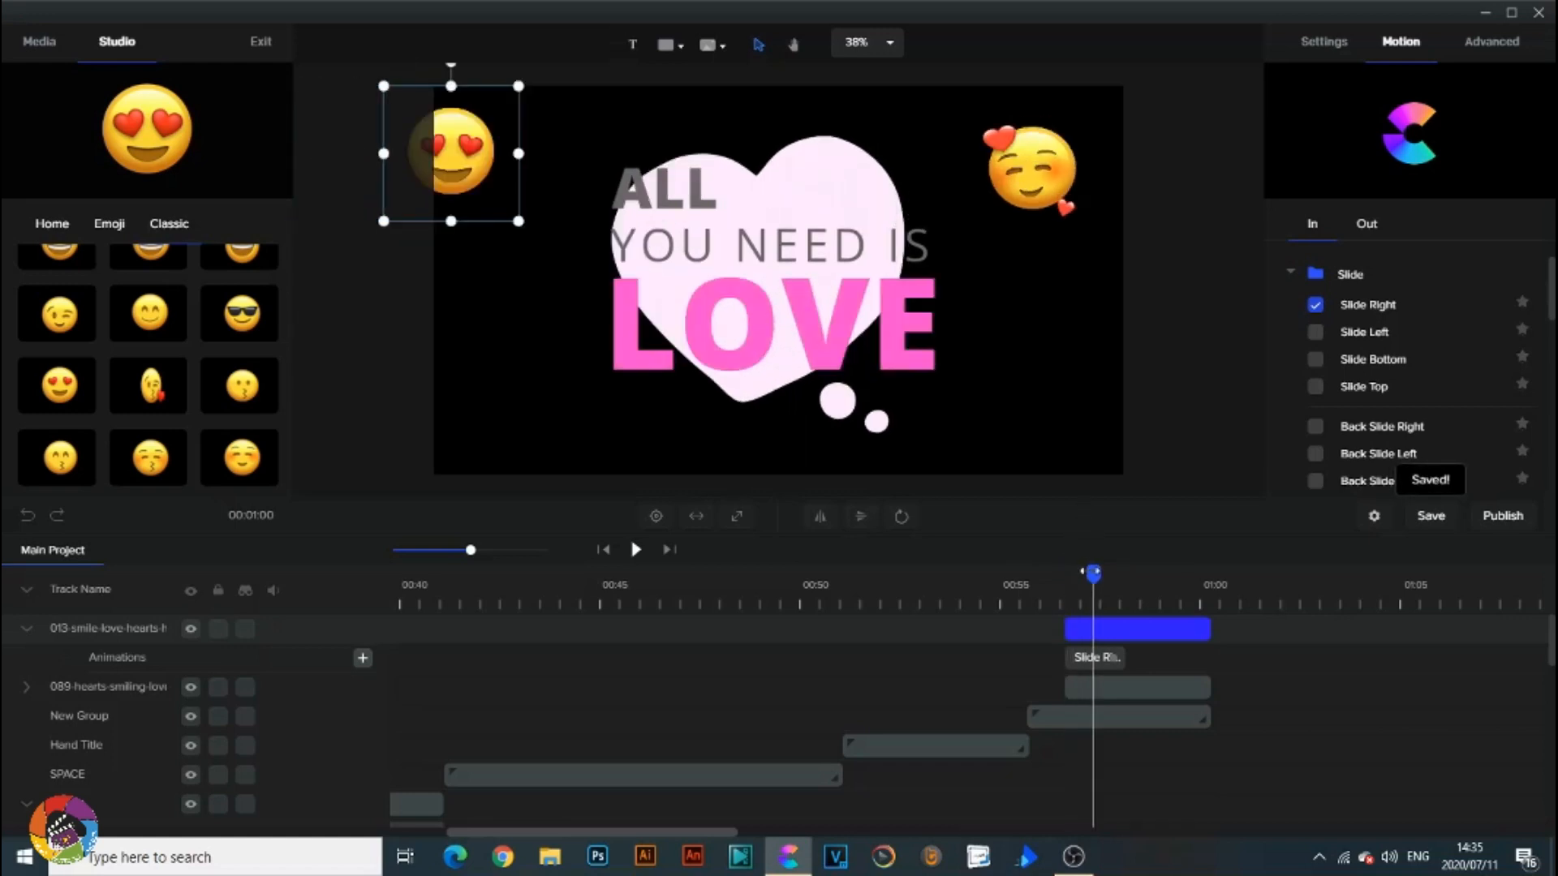
Apply the Slide Bottom entrance animation to the smiling emoji with hearts and preview both emojis from about 00:55.
left_click(1050, 182)
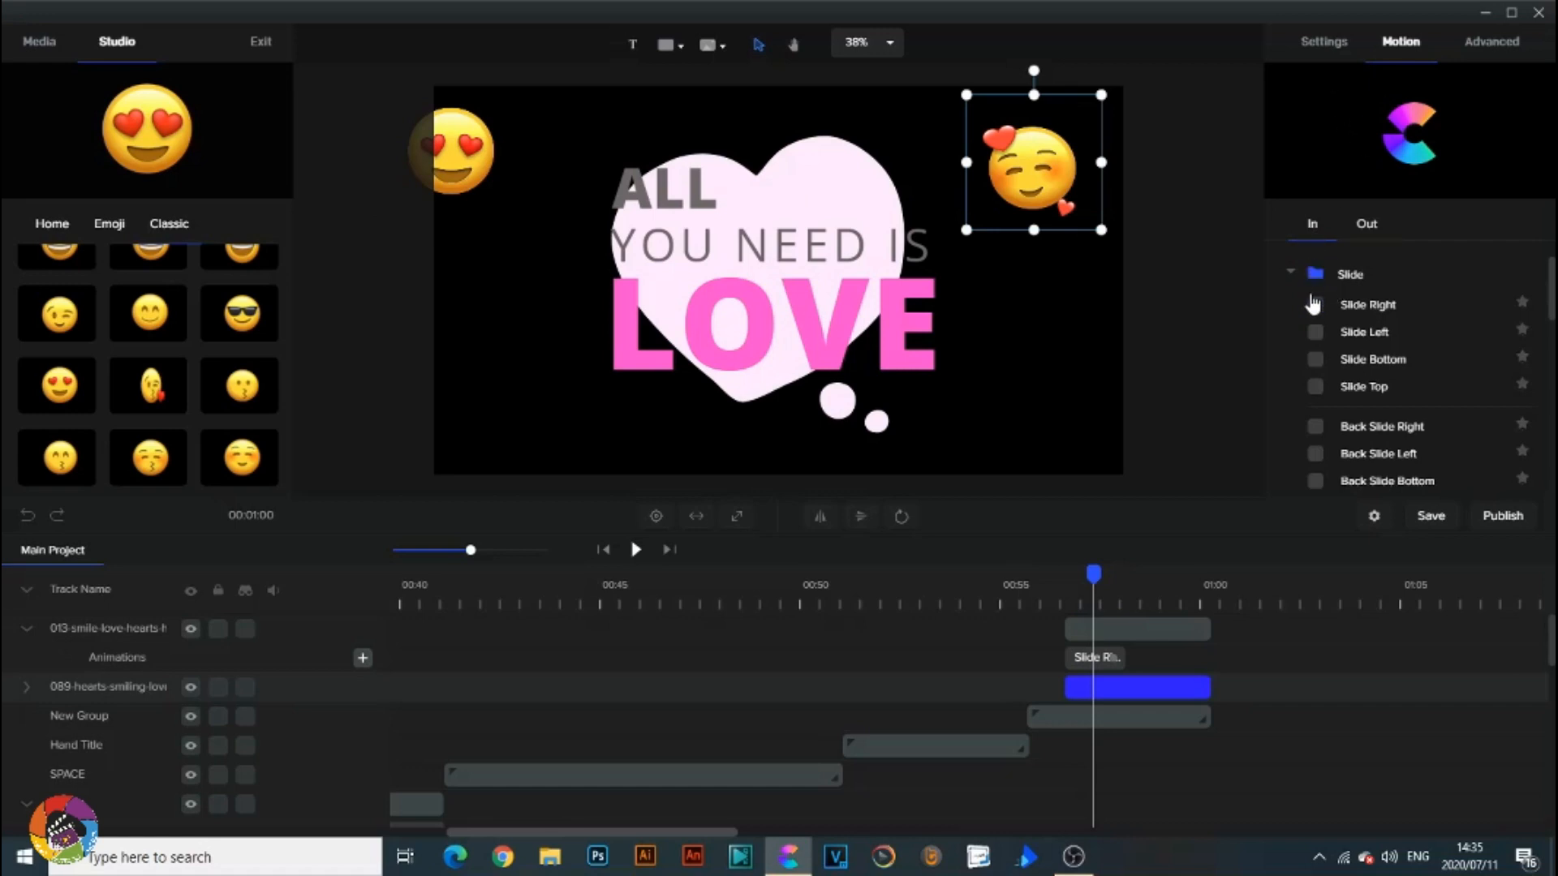
left_click(1314, 358)
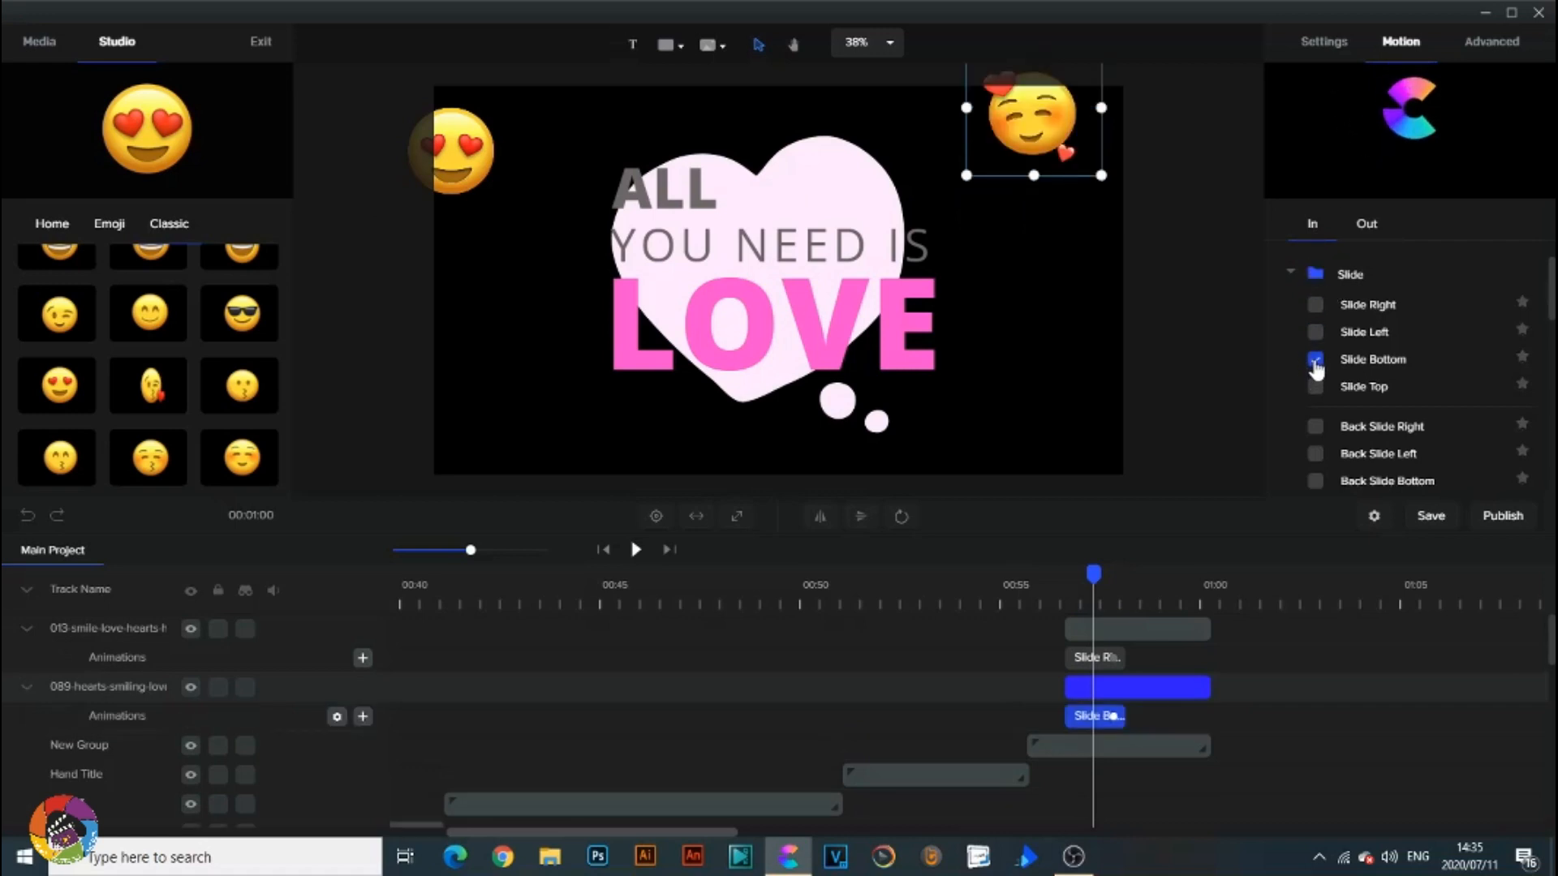
left_click_drag(1077, 568, 1029, 573)
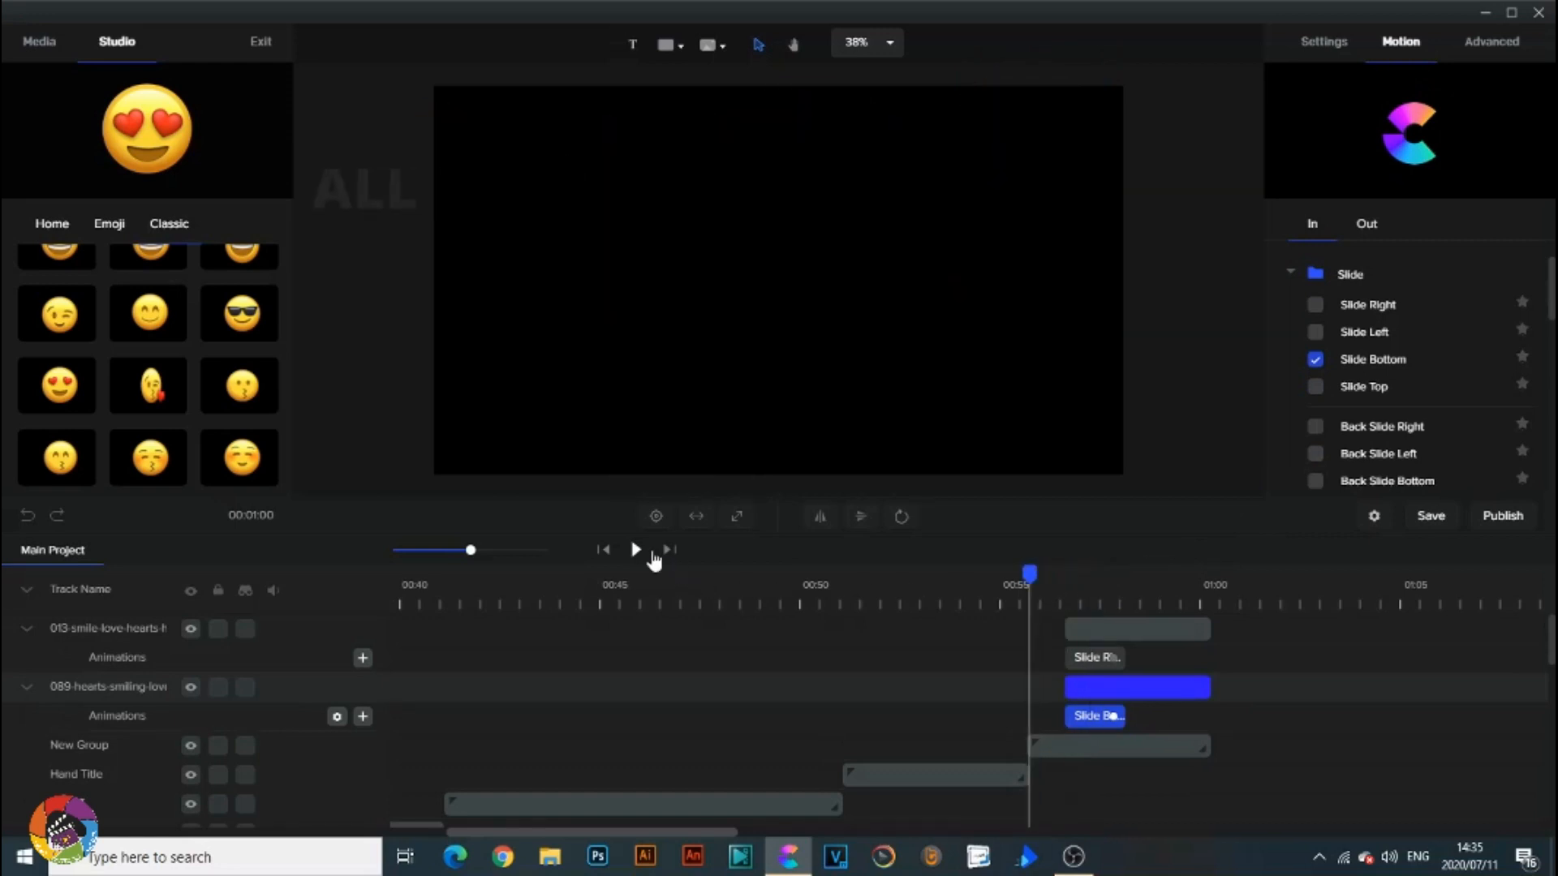
left_click(637, 553)
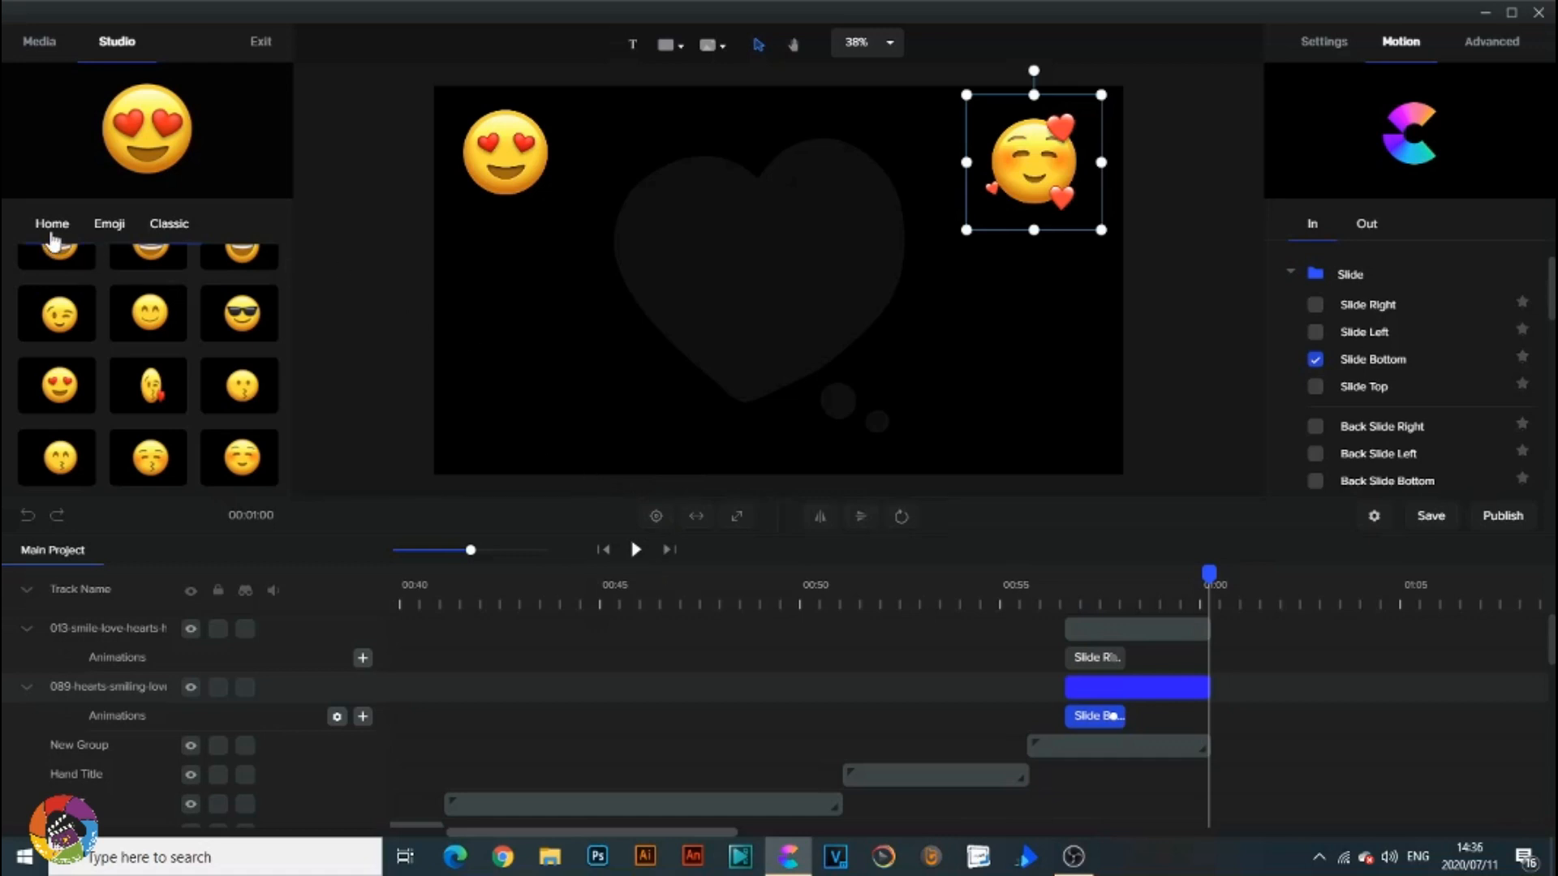
Return the asset library to its home categories and switch to the project media list.
left_click(53, 239)
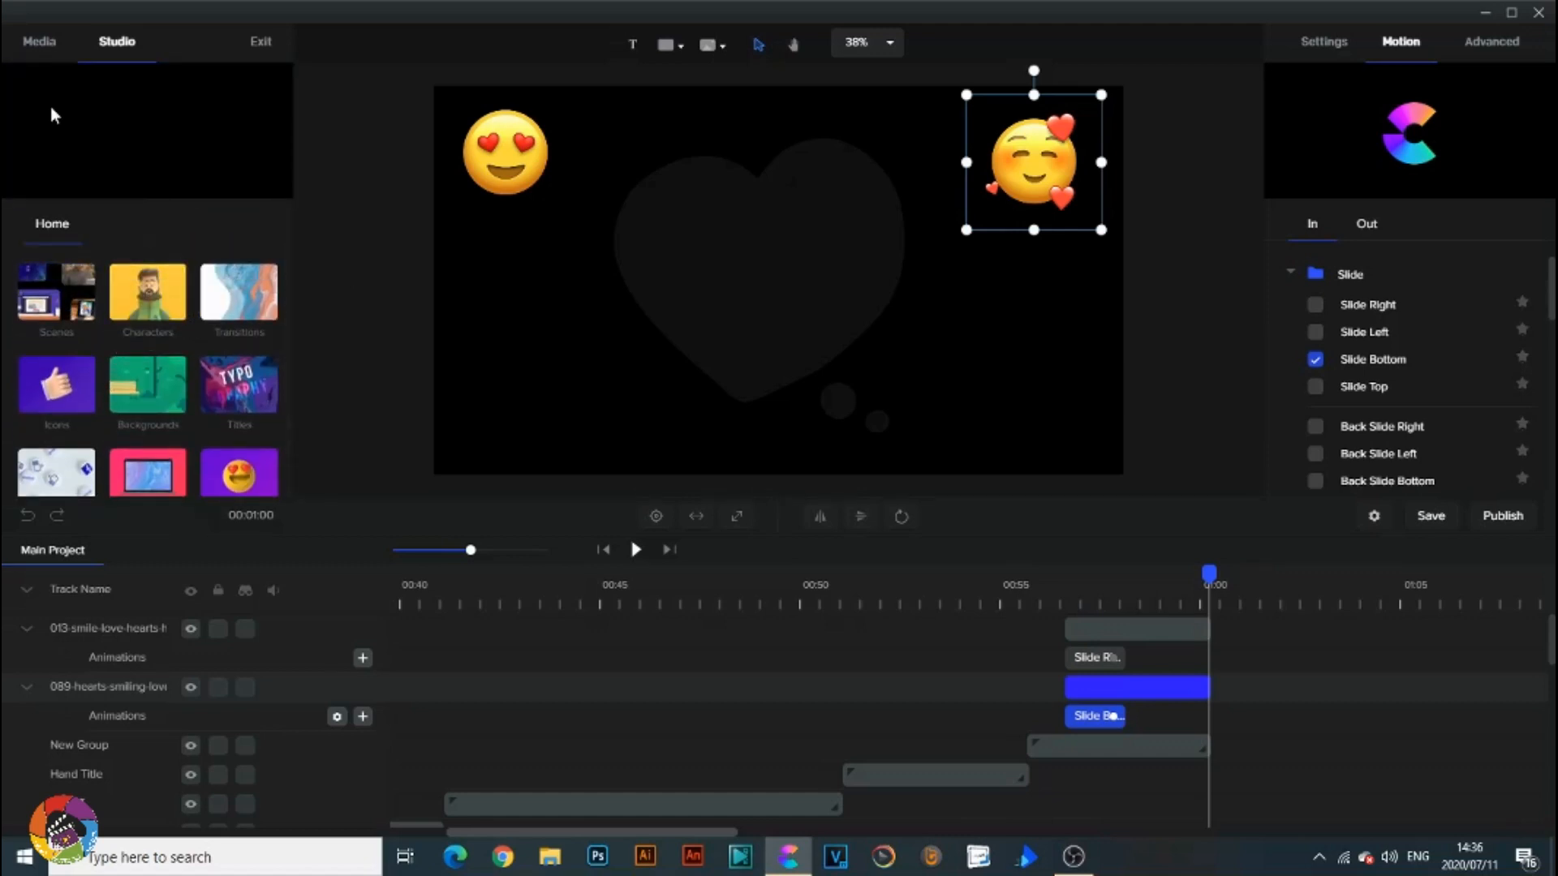
left_click(33, 43)
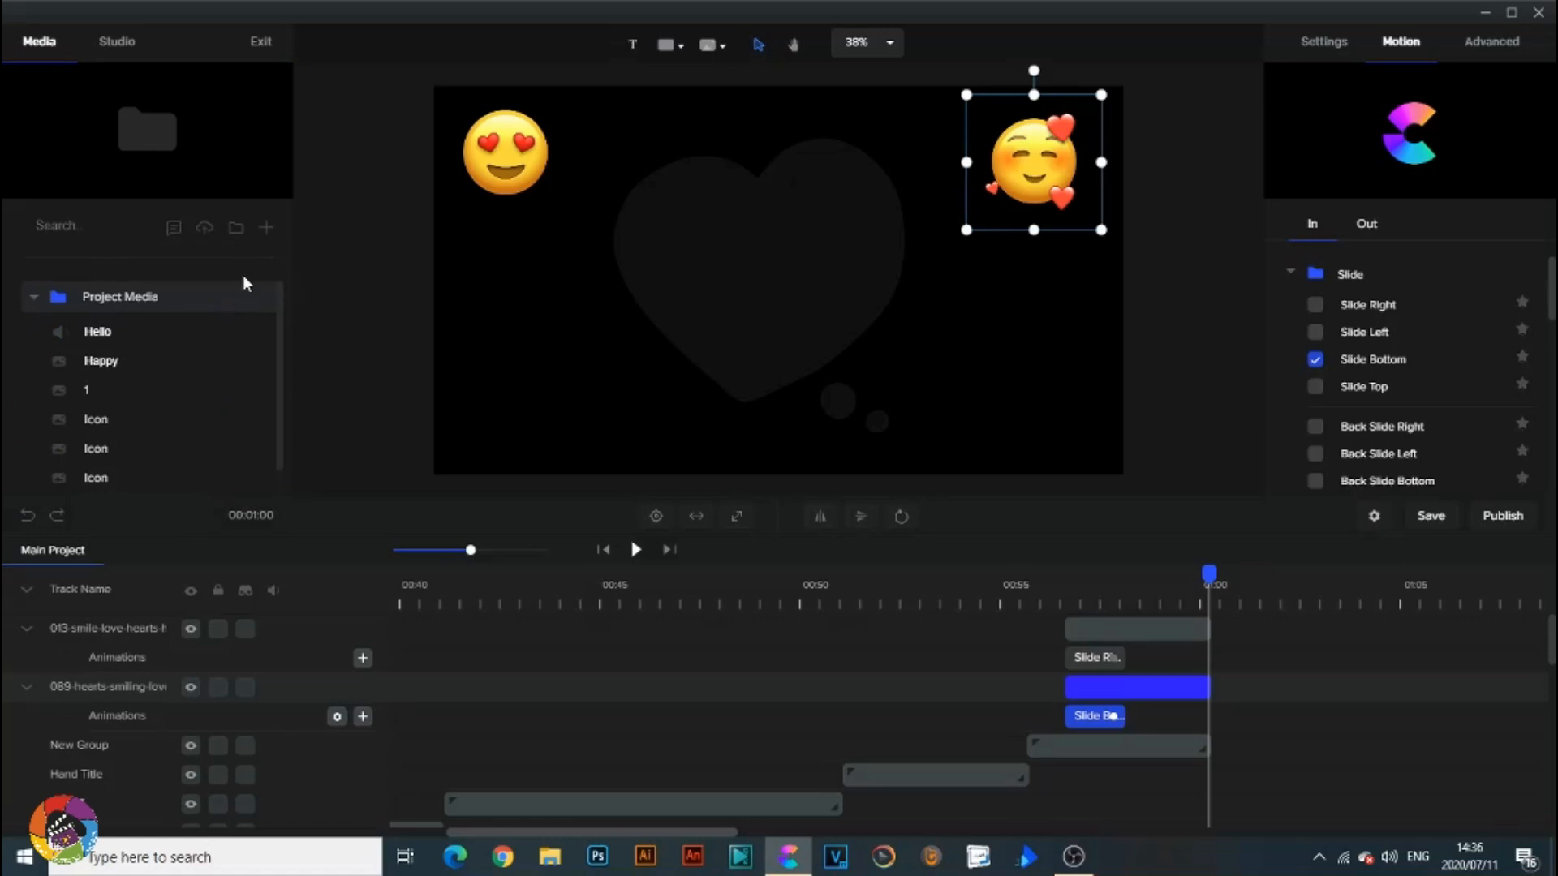
left_click(261, 228)
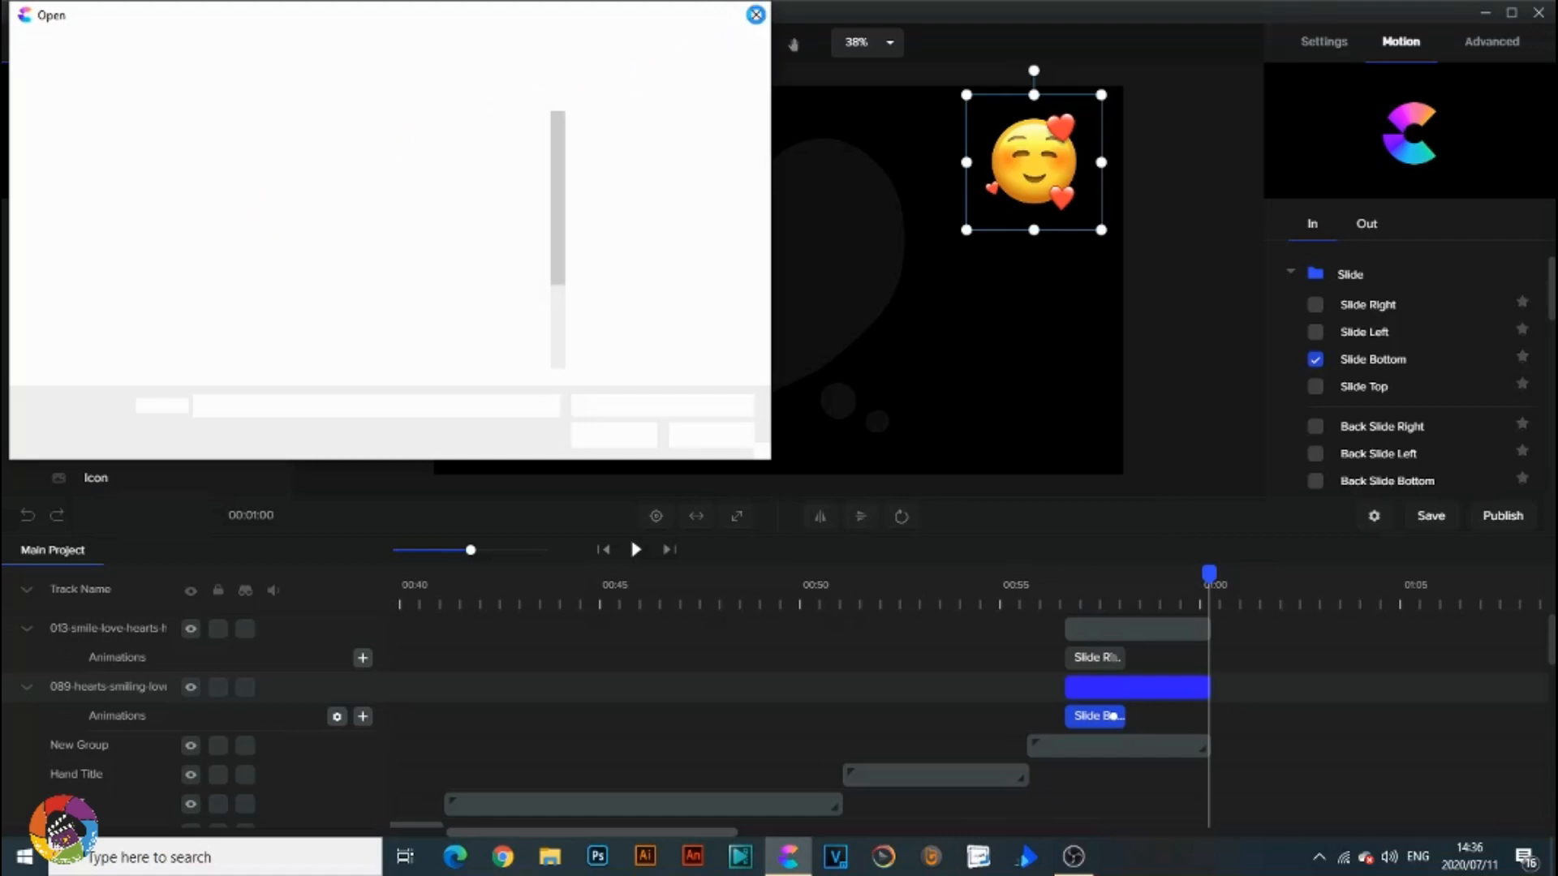
left_click(755, 15)
Import the Video Software Reviews logo preset into the project at 01:00.
left_click(446, 452)
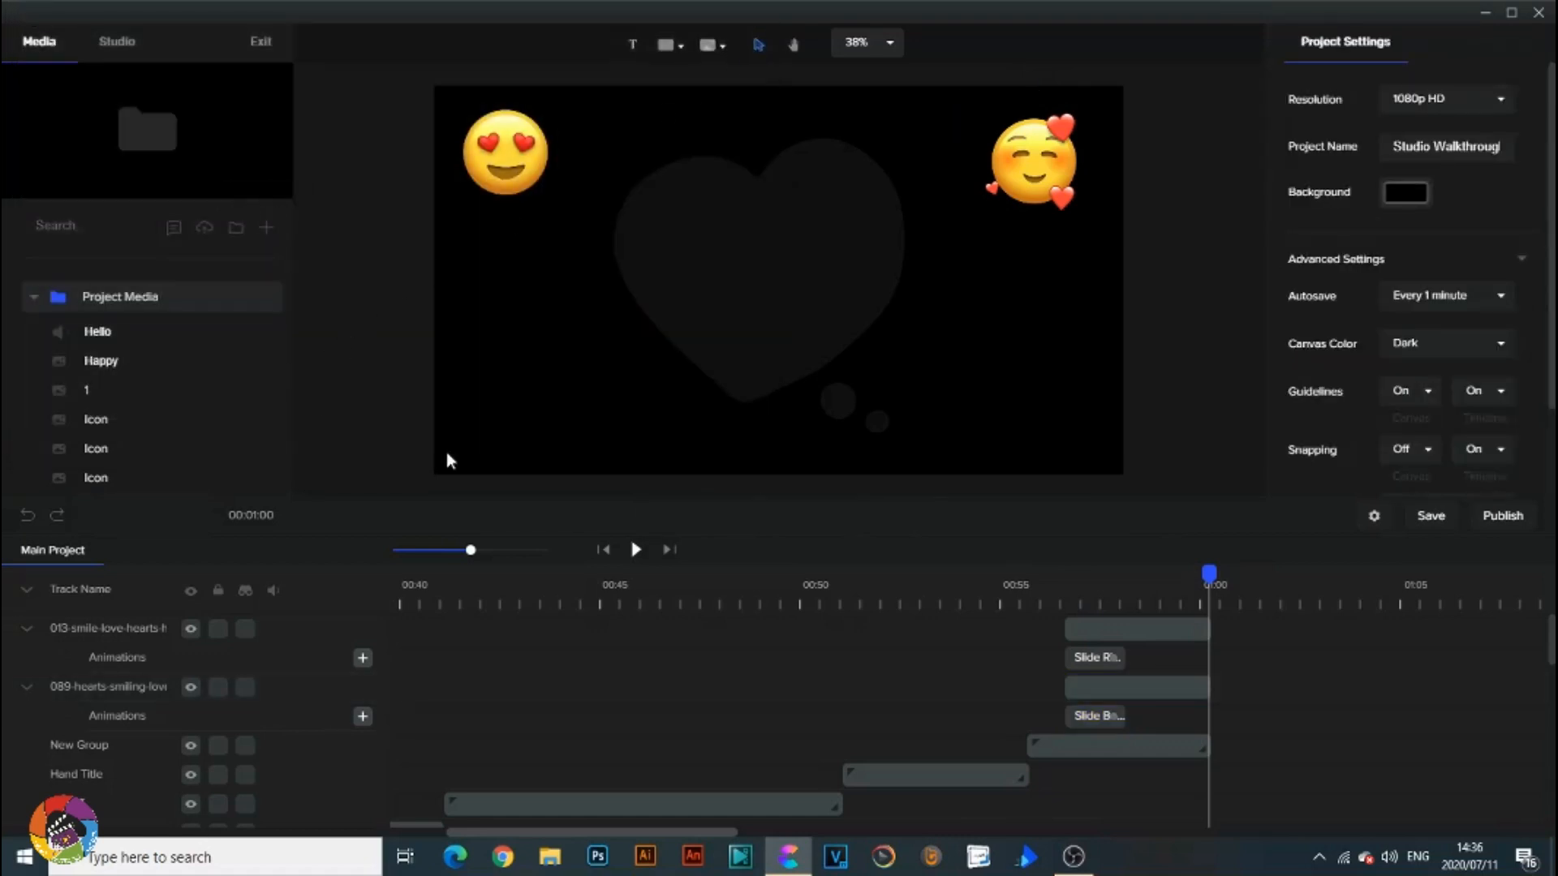
scroll(1405, 300, "down", 2)
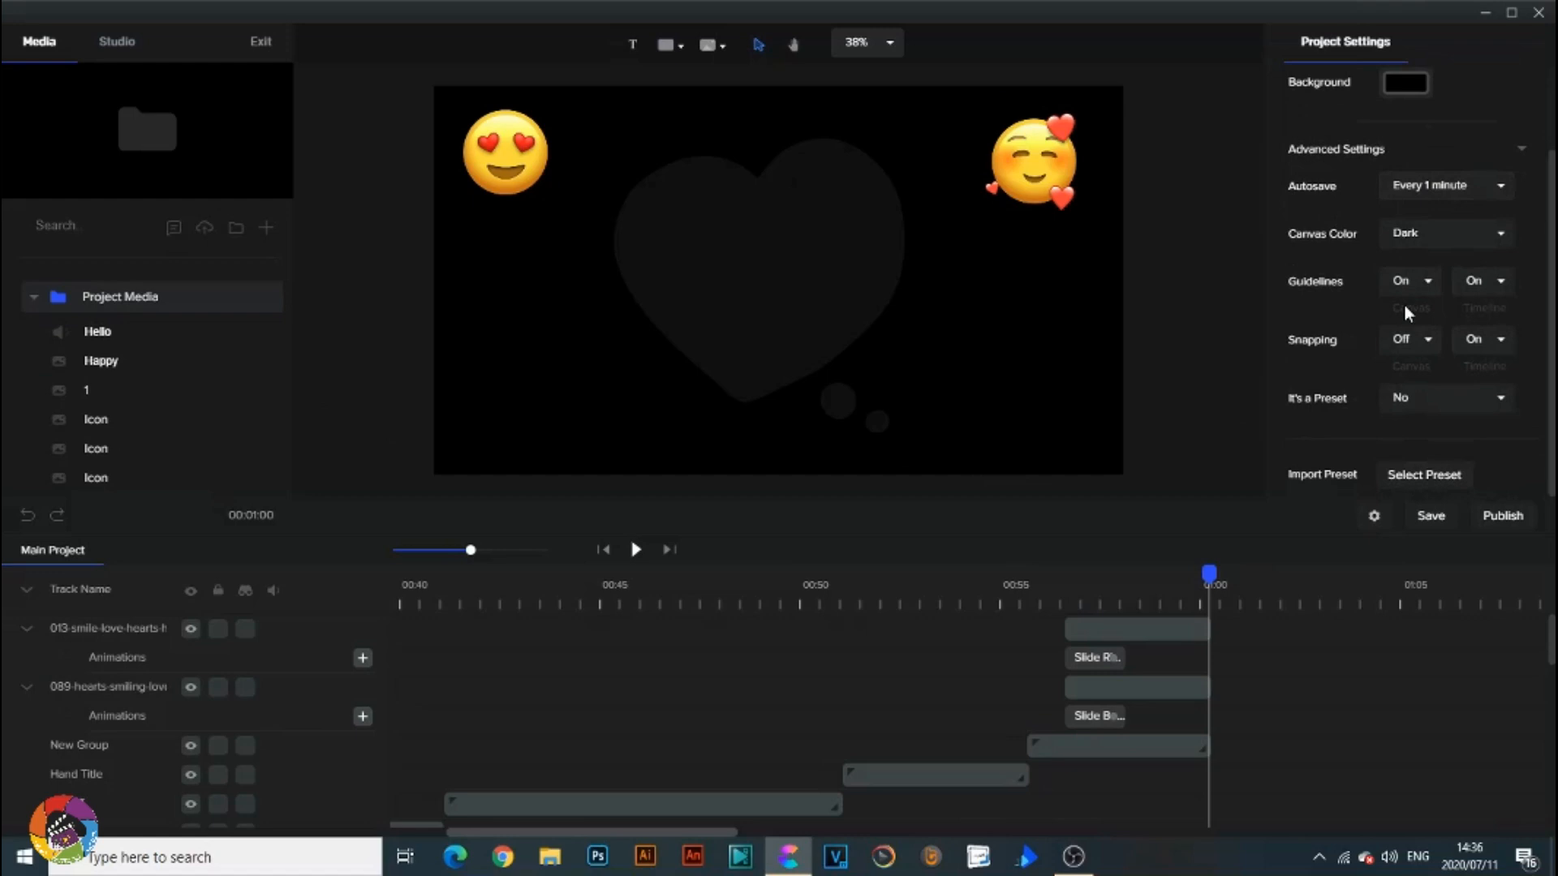
left_click(1411, 479)
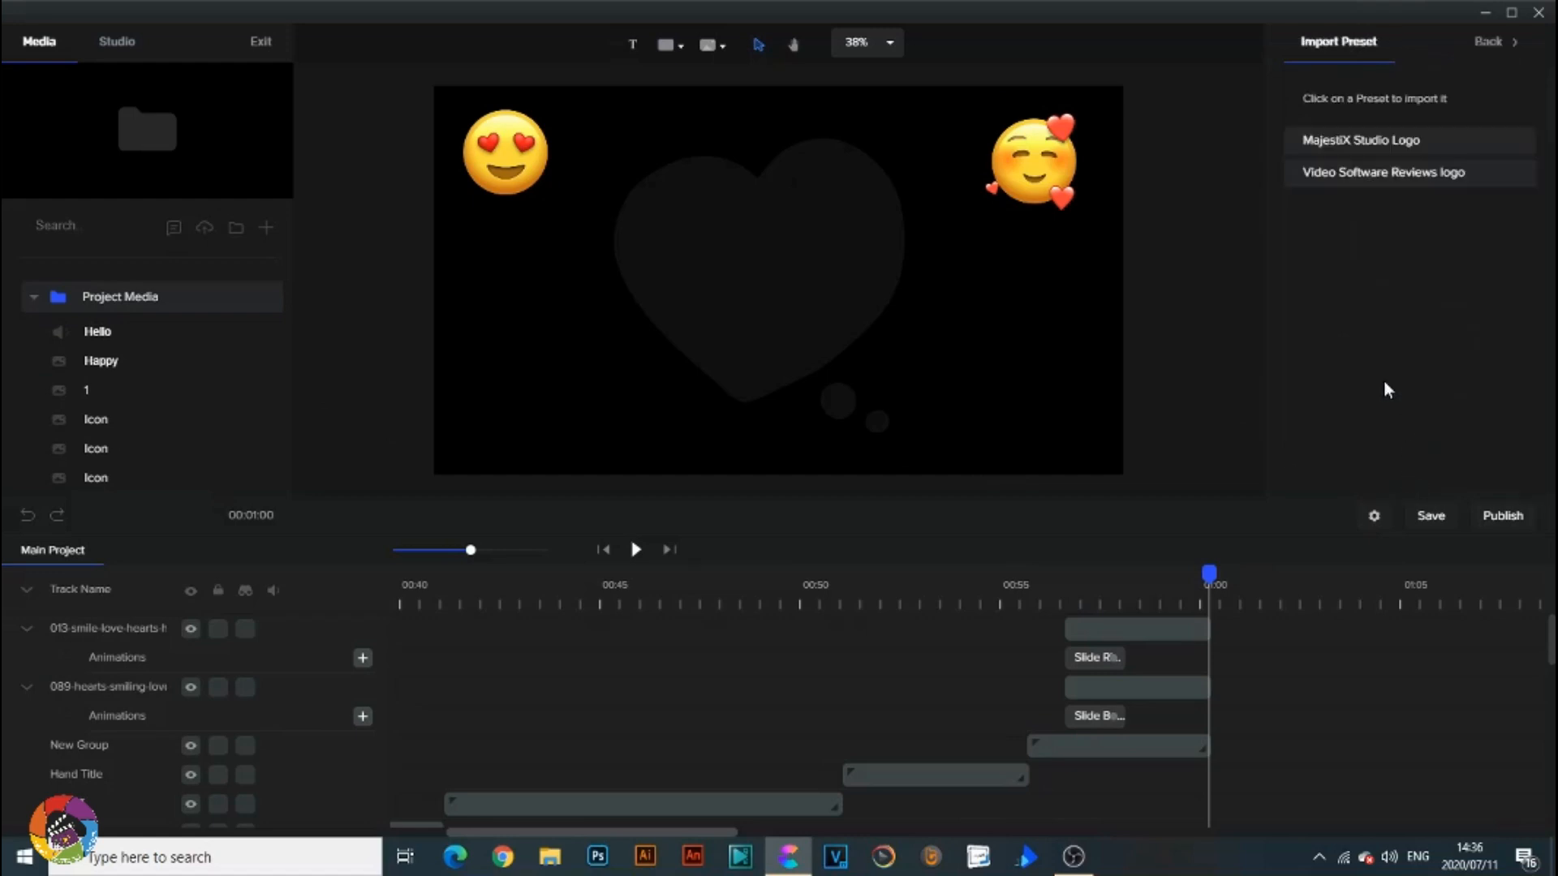
left_click(1353, 191)
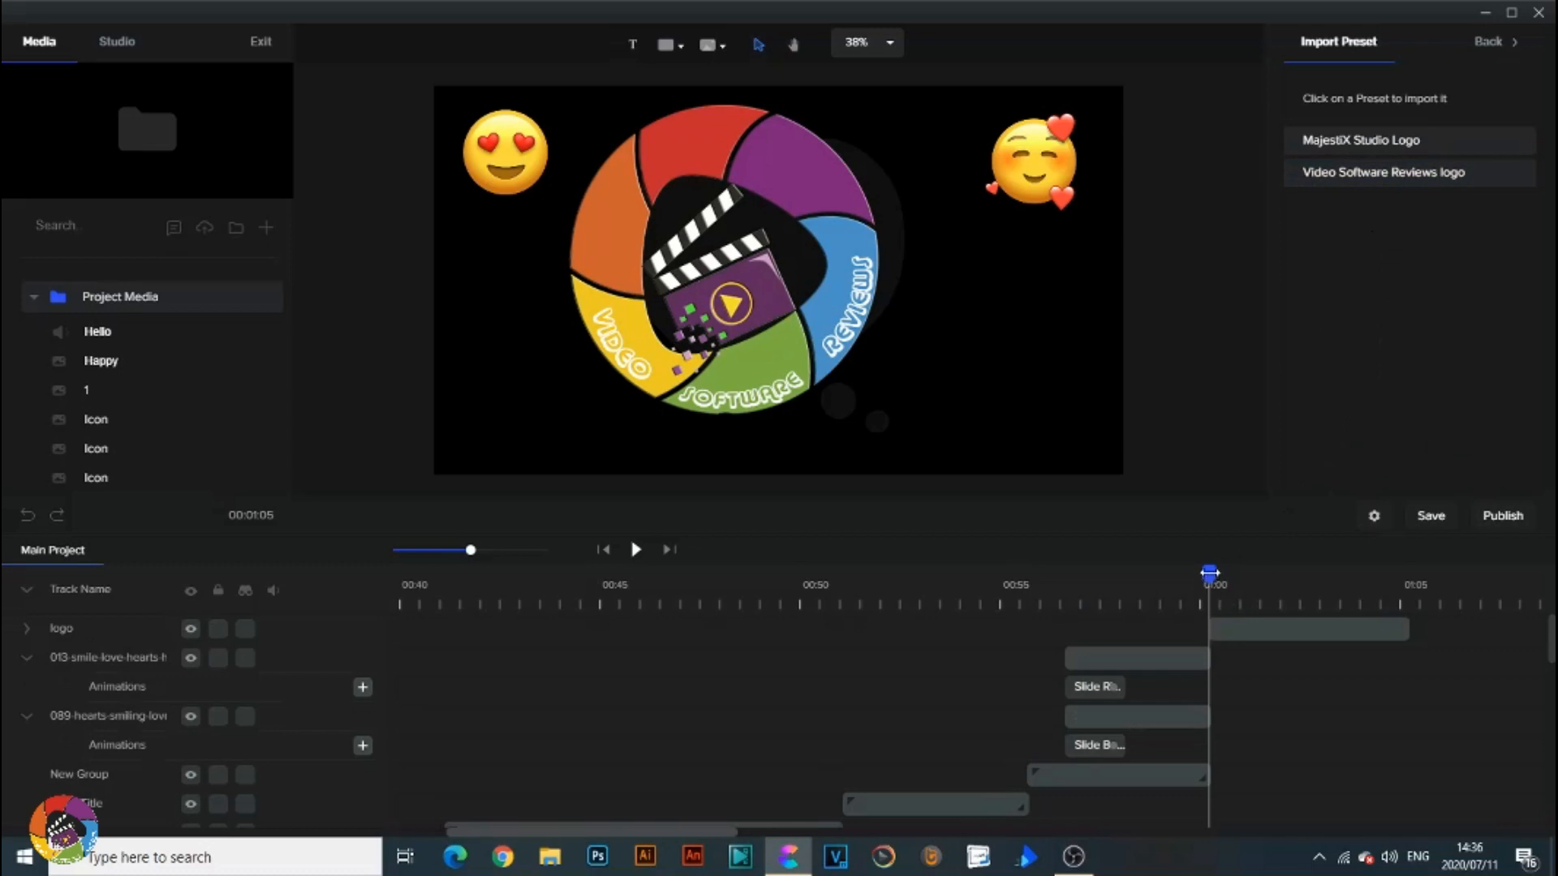
Nudge the logo clip to start right after the emoji clips at 01:00 and save the project.
left_click_drag(1212, 572, 1209, 572)
left_click(1244, 628)
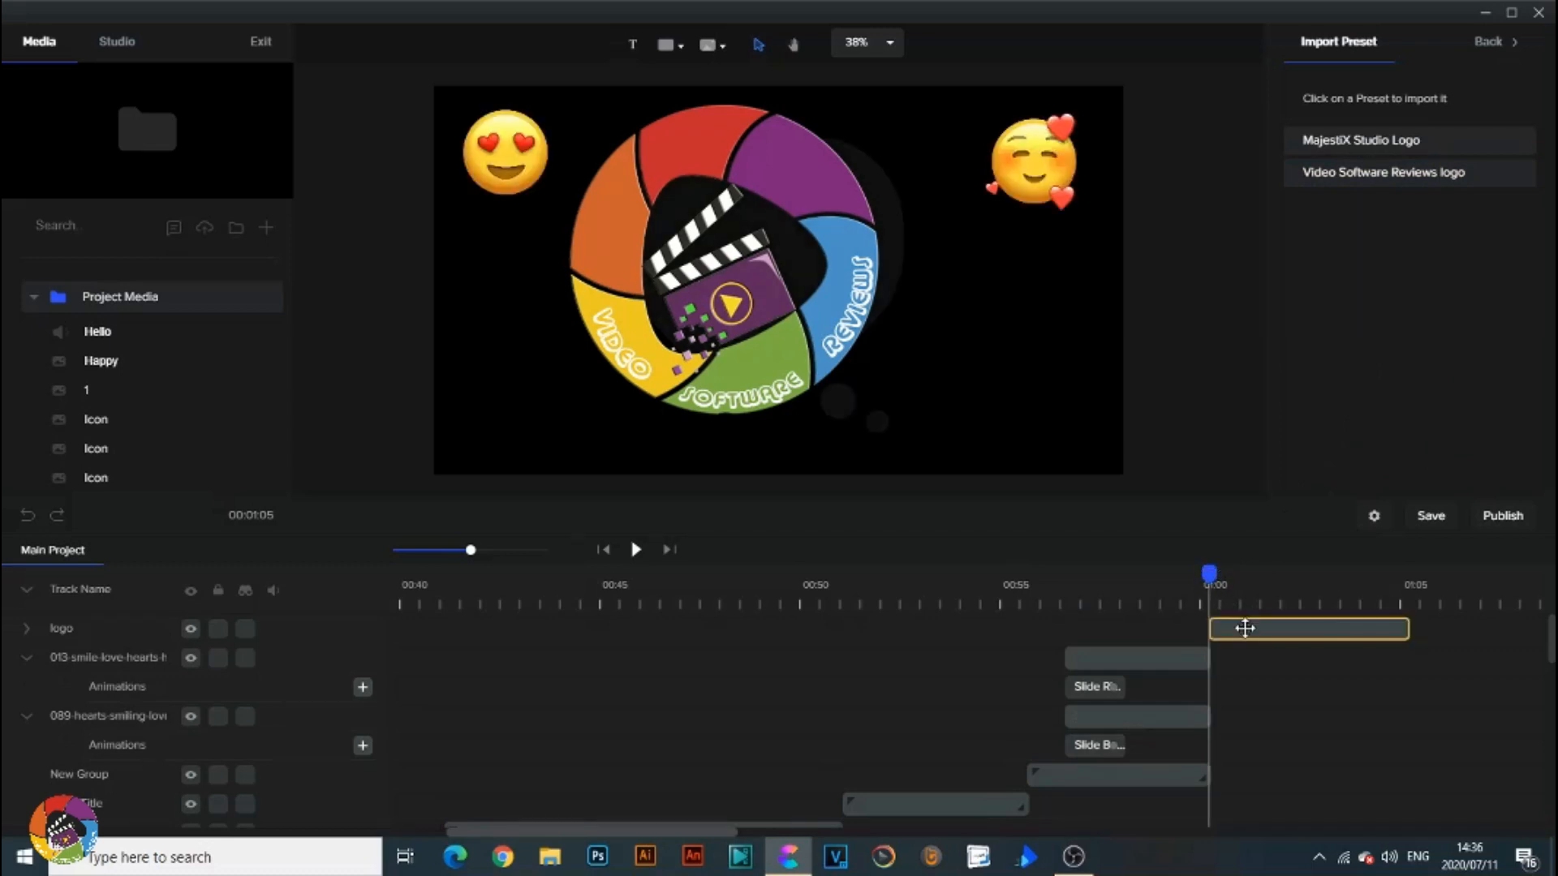
left_click(1252, 630)
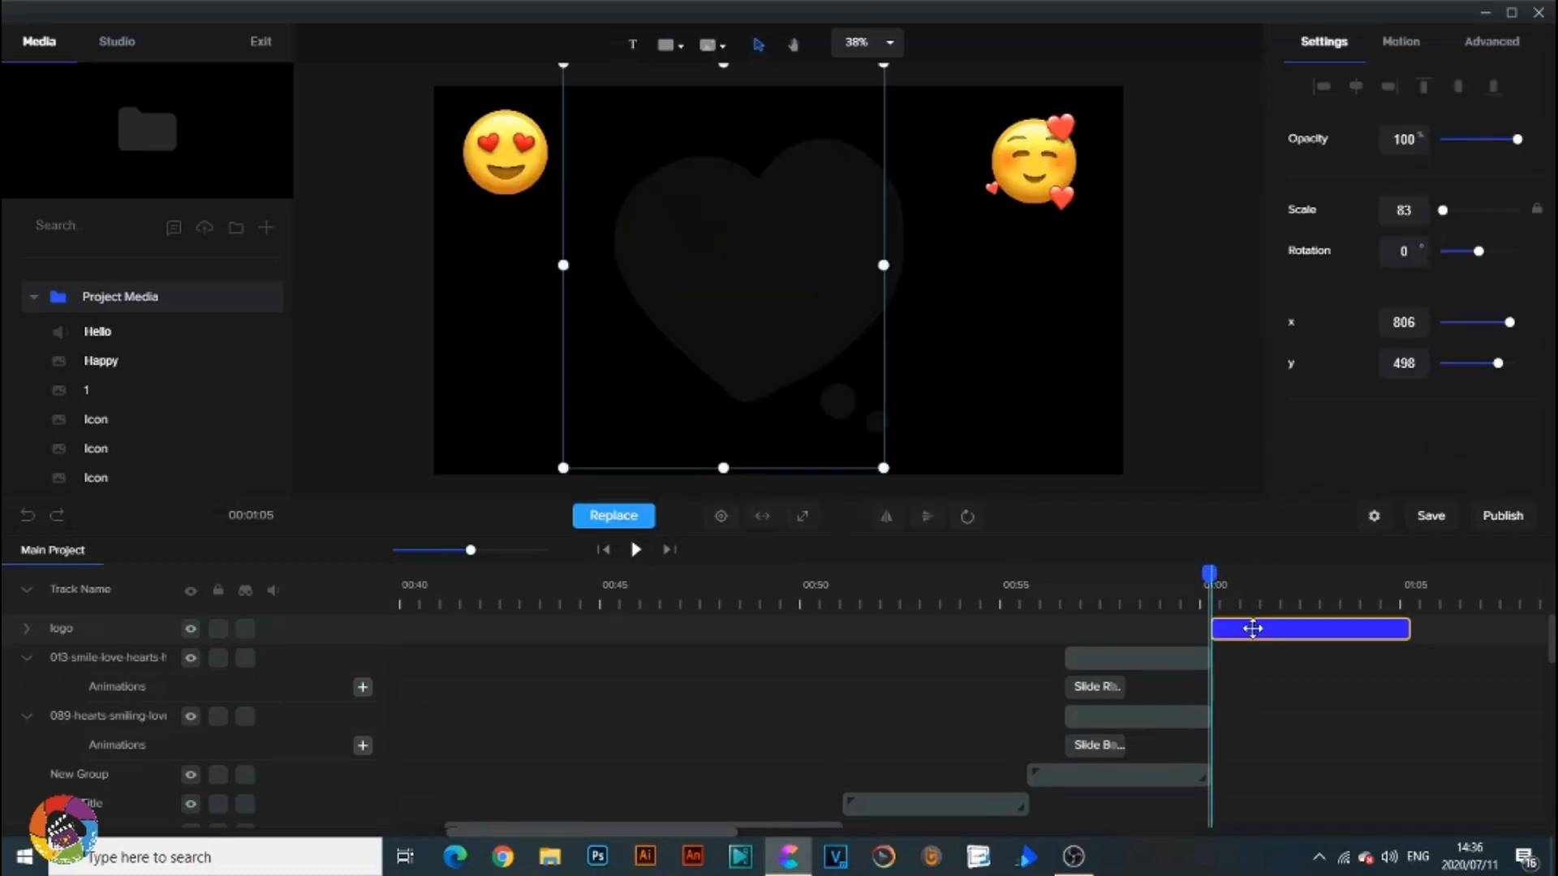
key("ctrl+s")
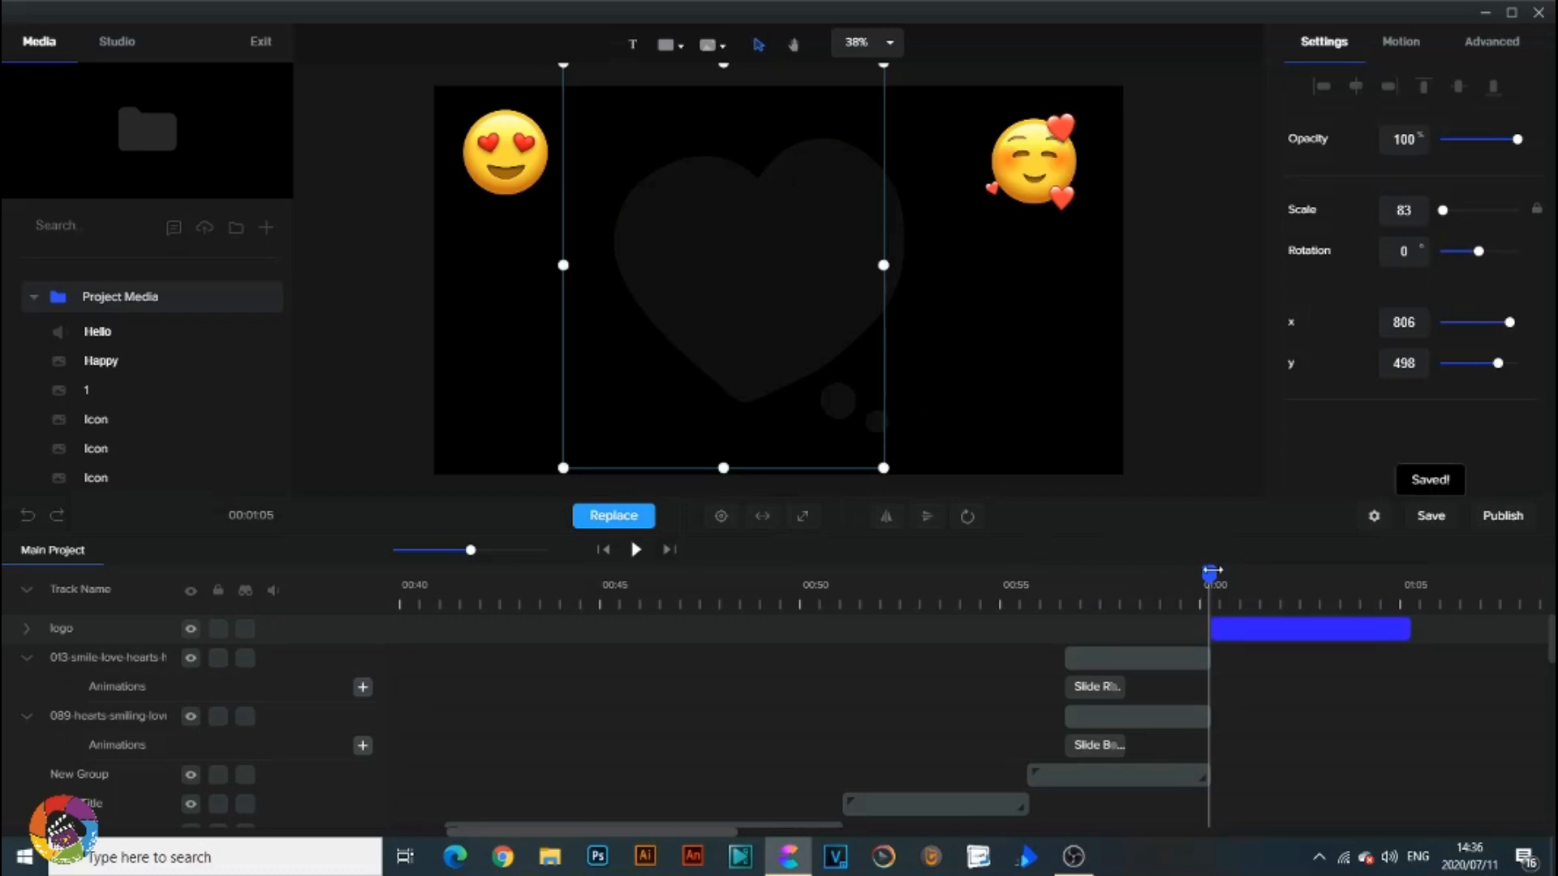
Enlarge the logo on the canvas to scale 96, positioned at x 920 and y 550, and check it further along its clip.
left_click_drag(1210, 571, 1226, 571)
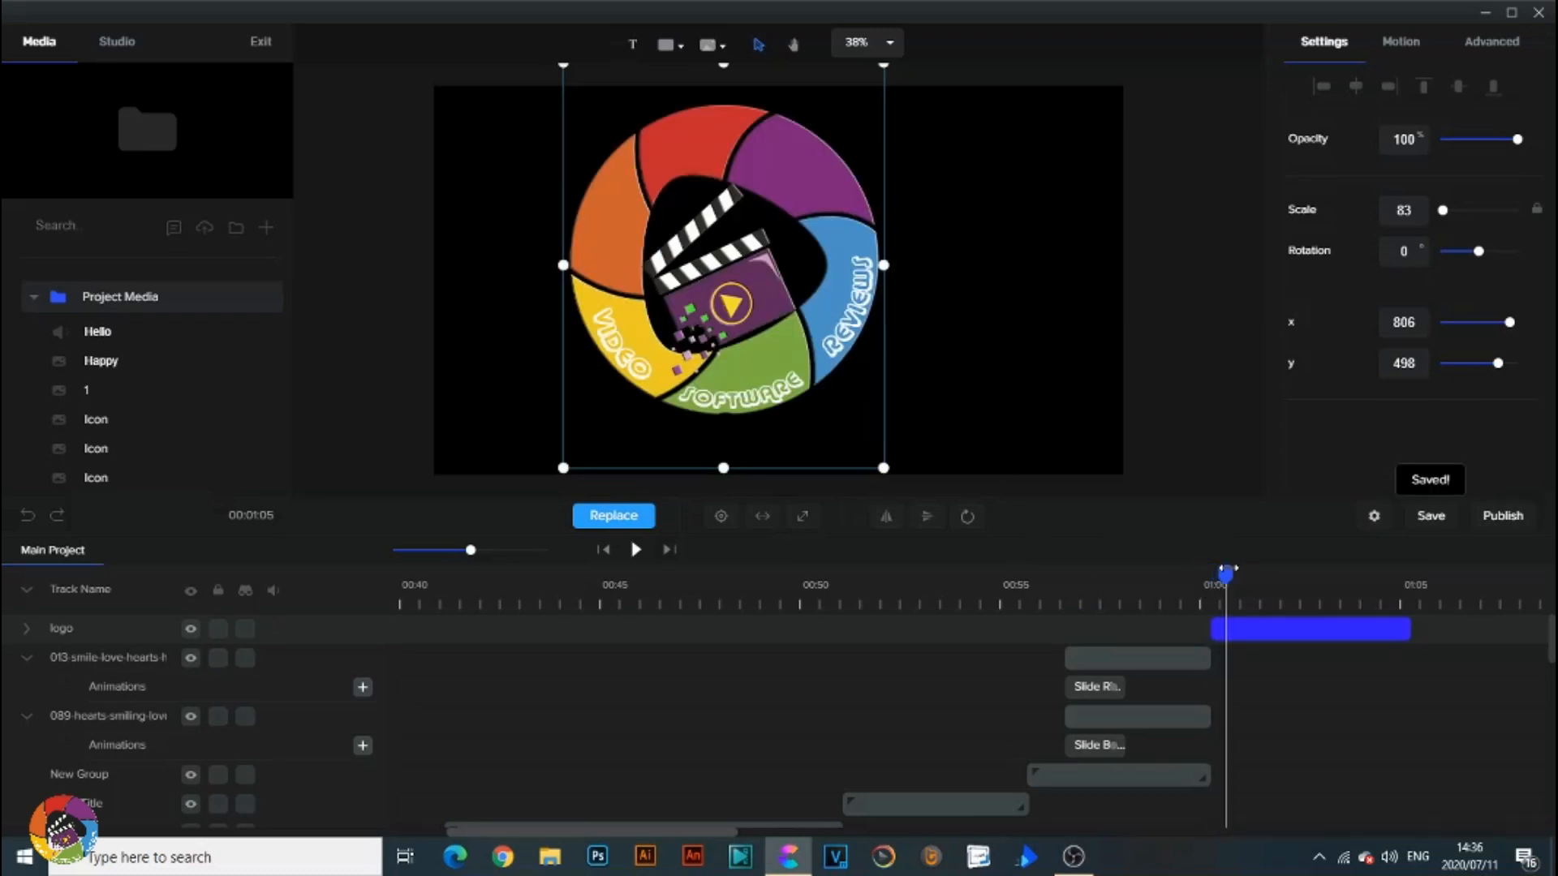
left_click_drag(883, 468, 947, 494)
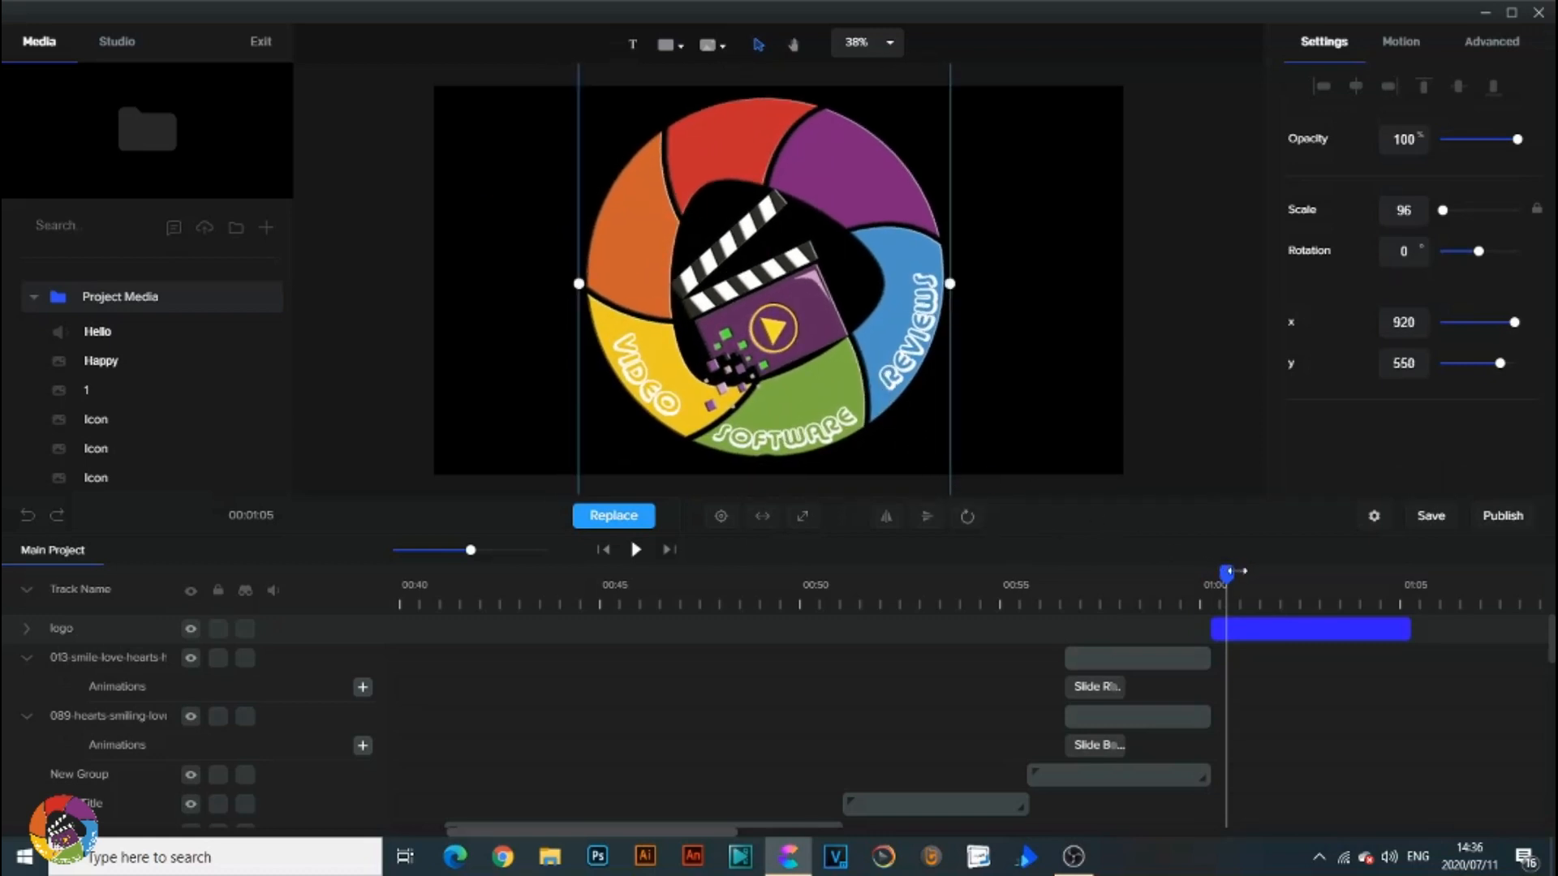
left_click_drag(1228, 571, 1258, 573)
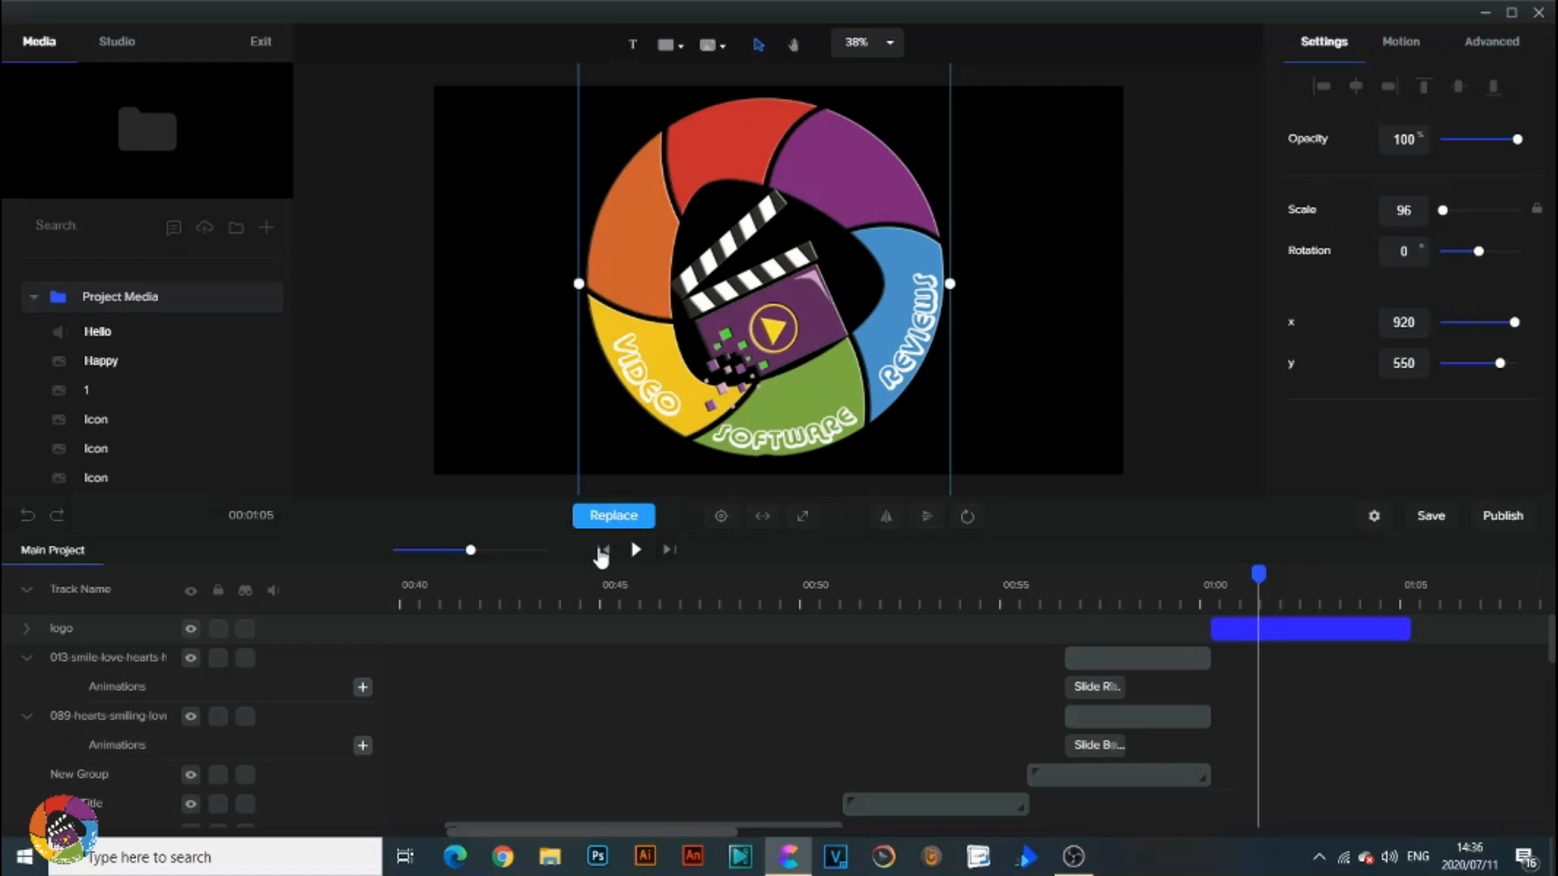
Return to the start of the timeline and import Bed_and_Breakfast.mp3 from the YouTube music copyright free folder.
left_click(602, 551)
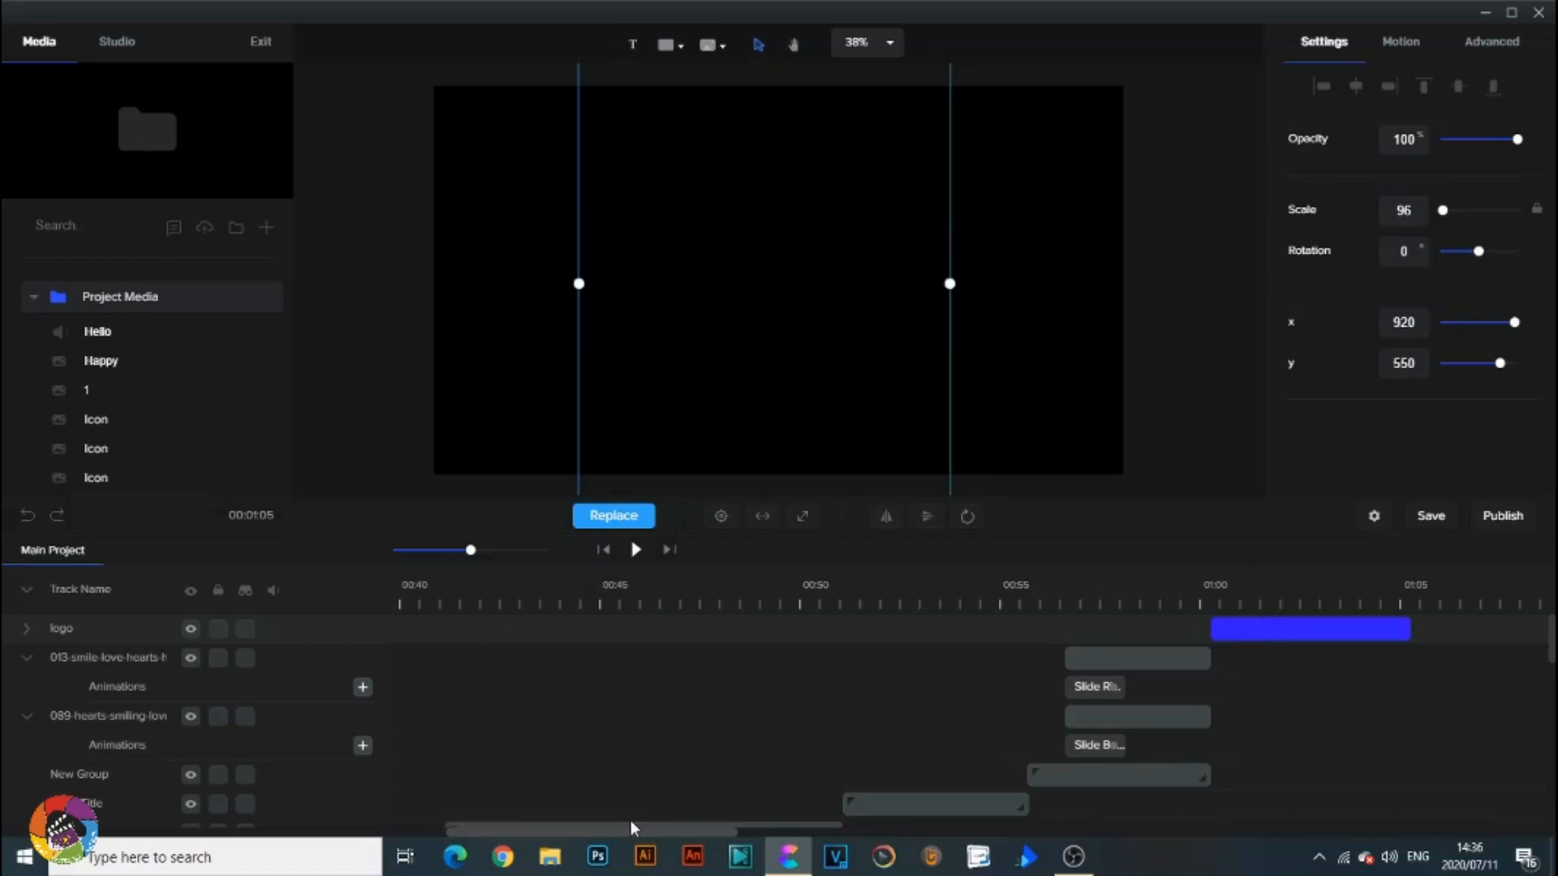
left_click_drag(630, 830, 556, 829)
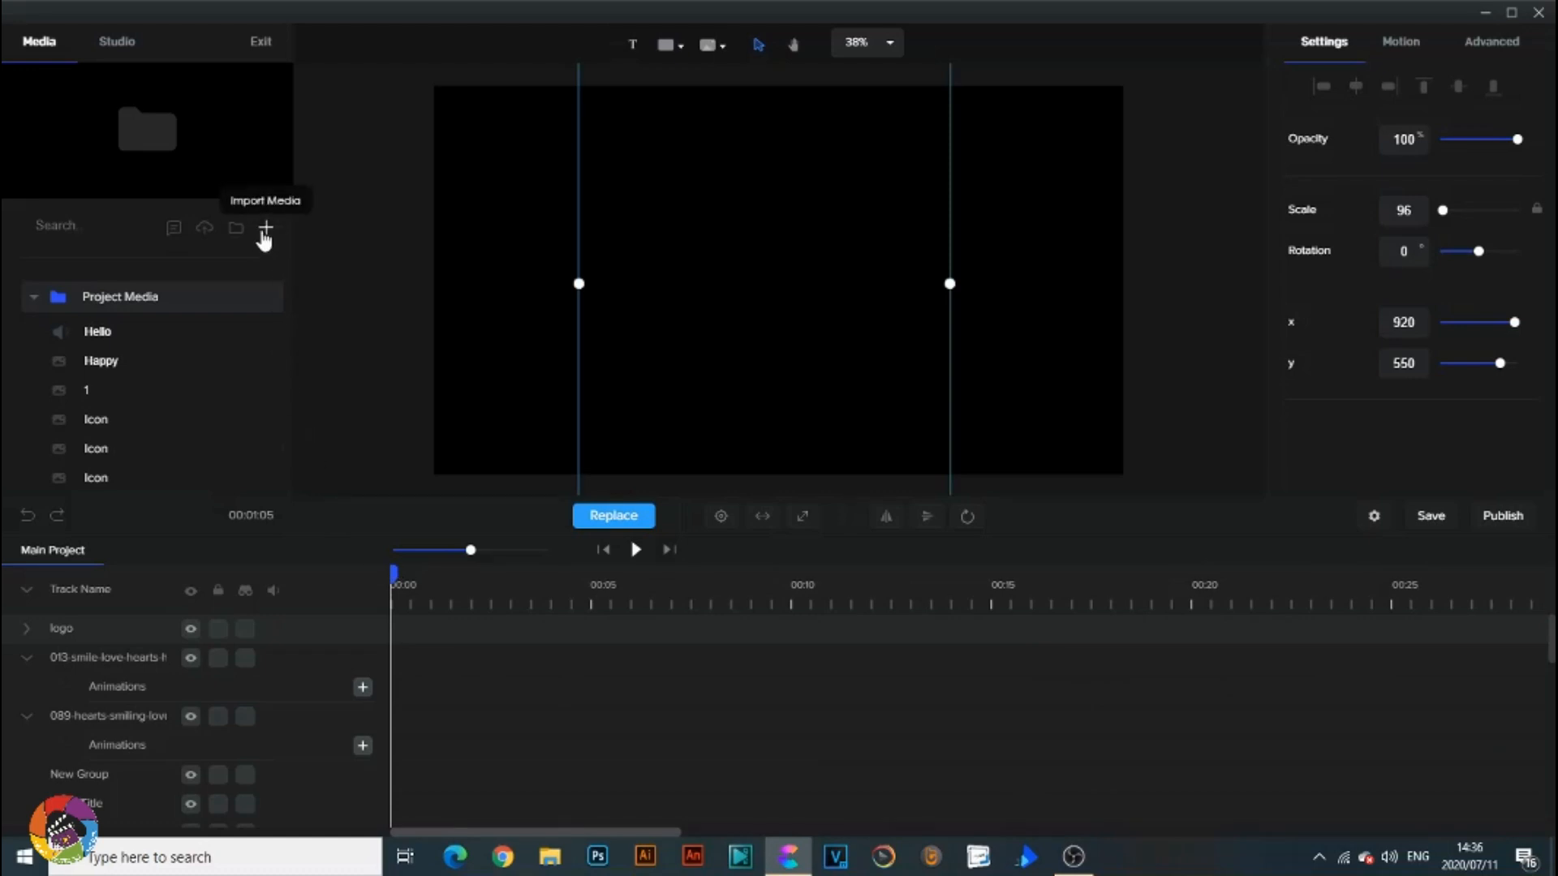
left_click(265, 228)
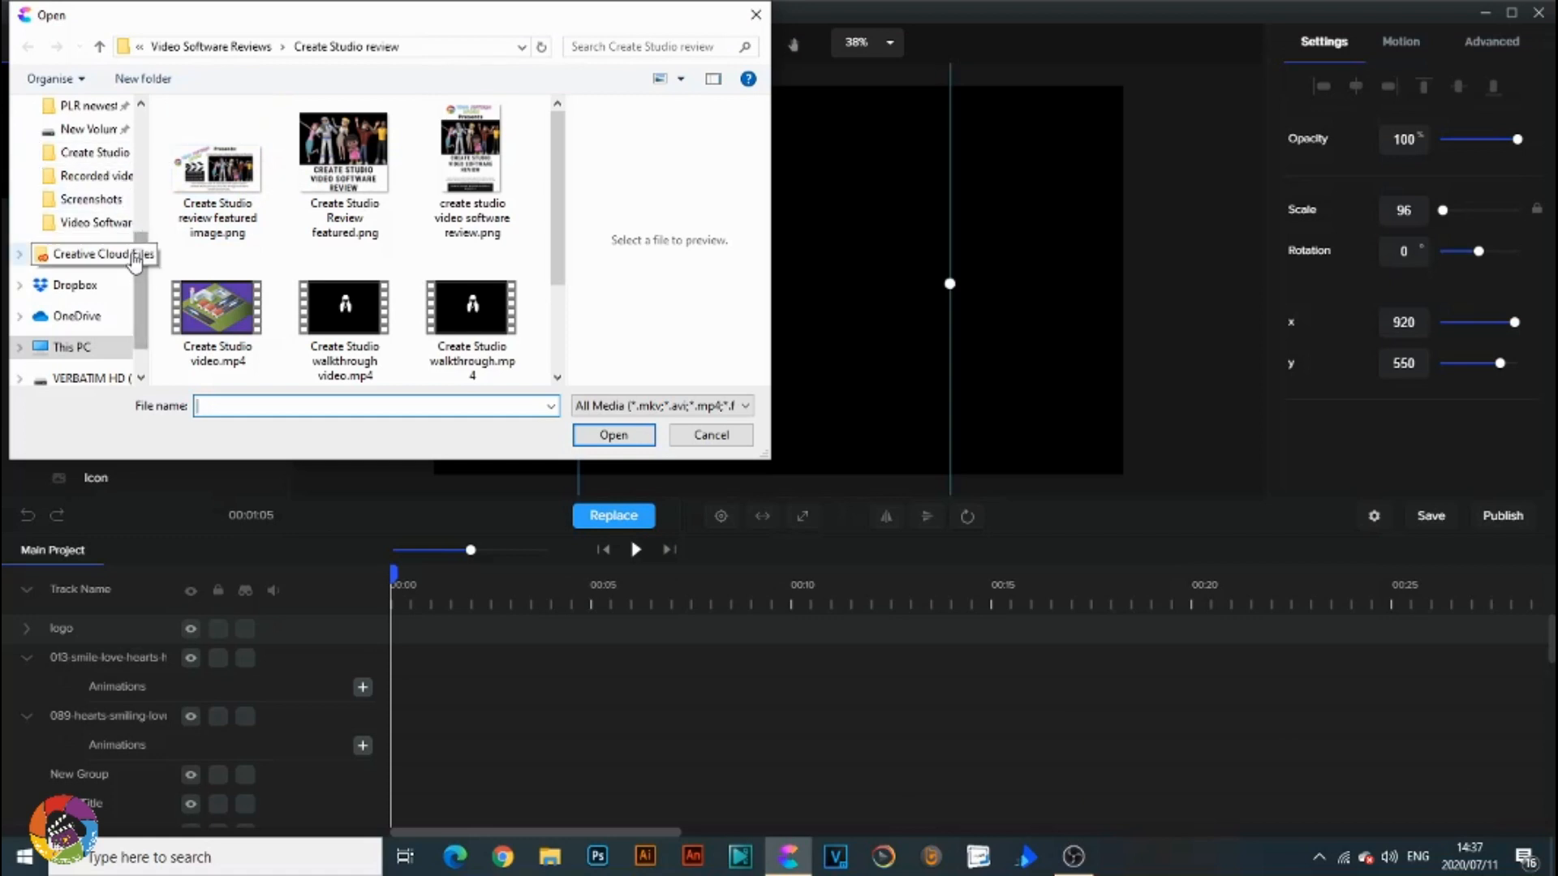
scroll(146, 251, "up", 1)
scroll(146, 236, "up", 2)
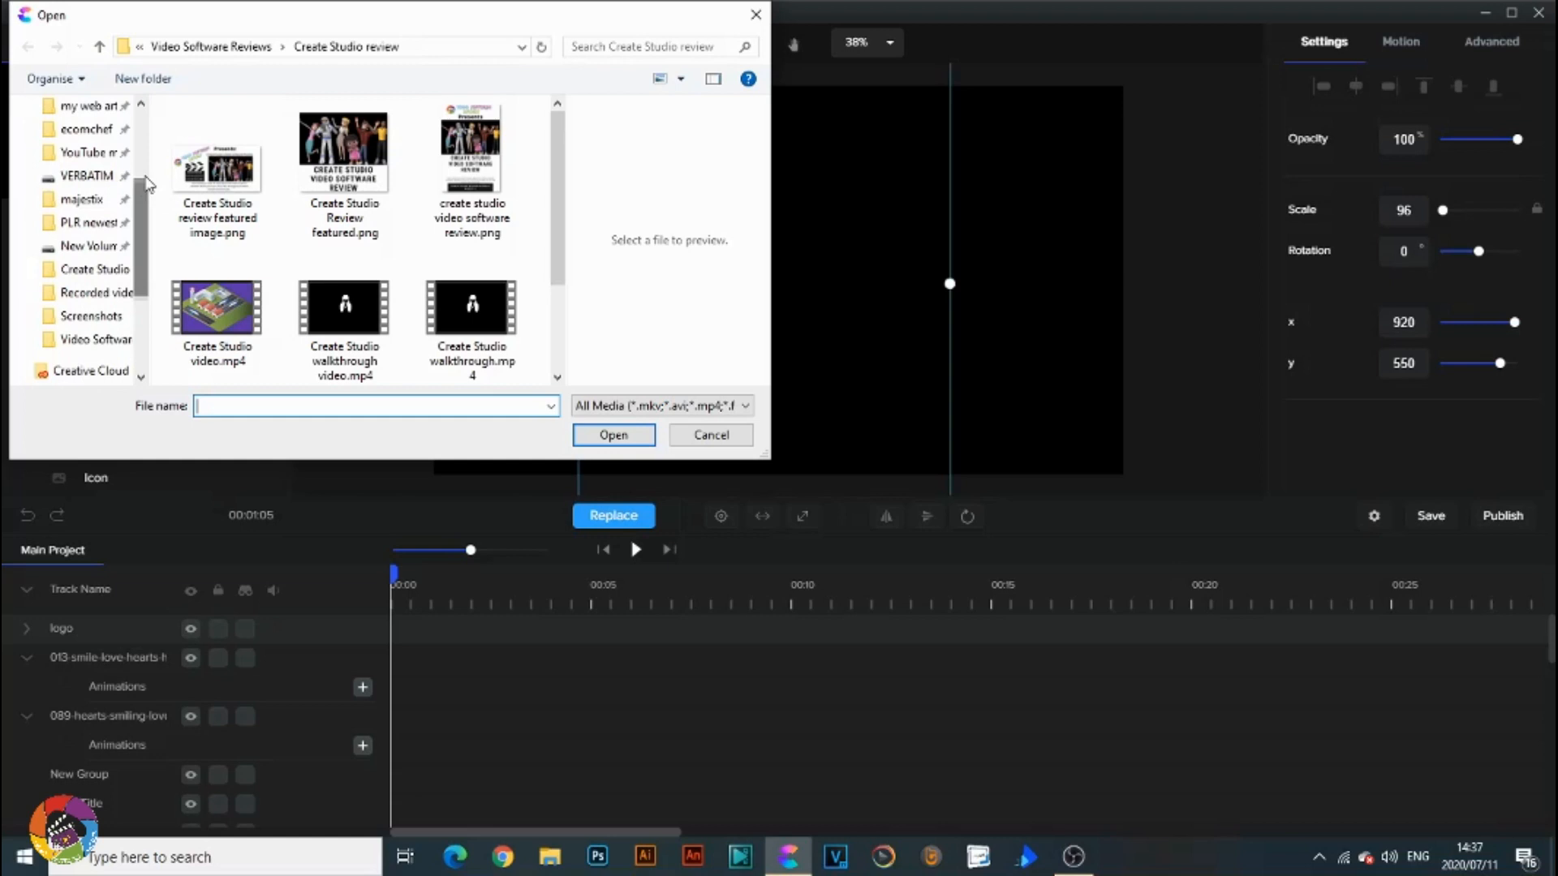
left_click(91, 153)
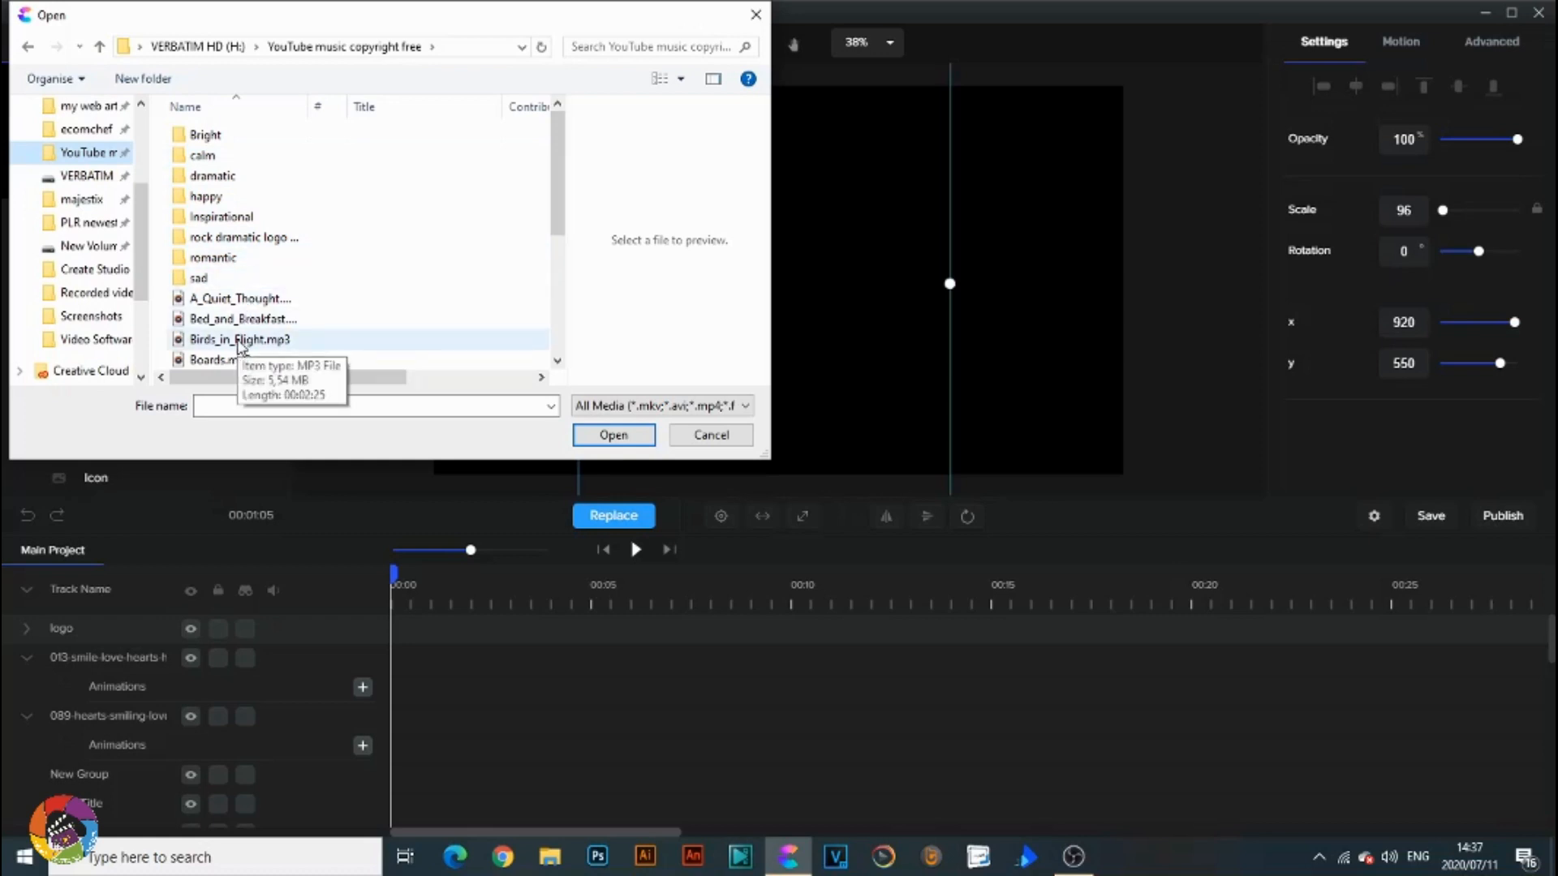
double_click(242, 316)
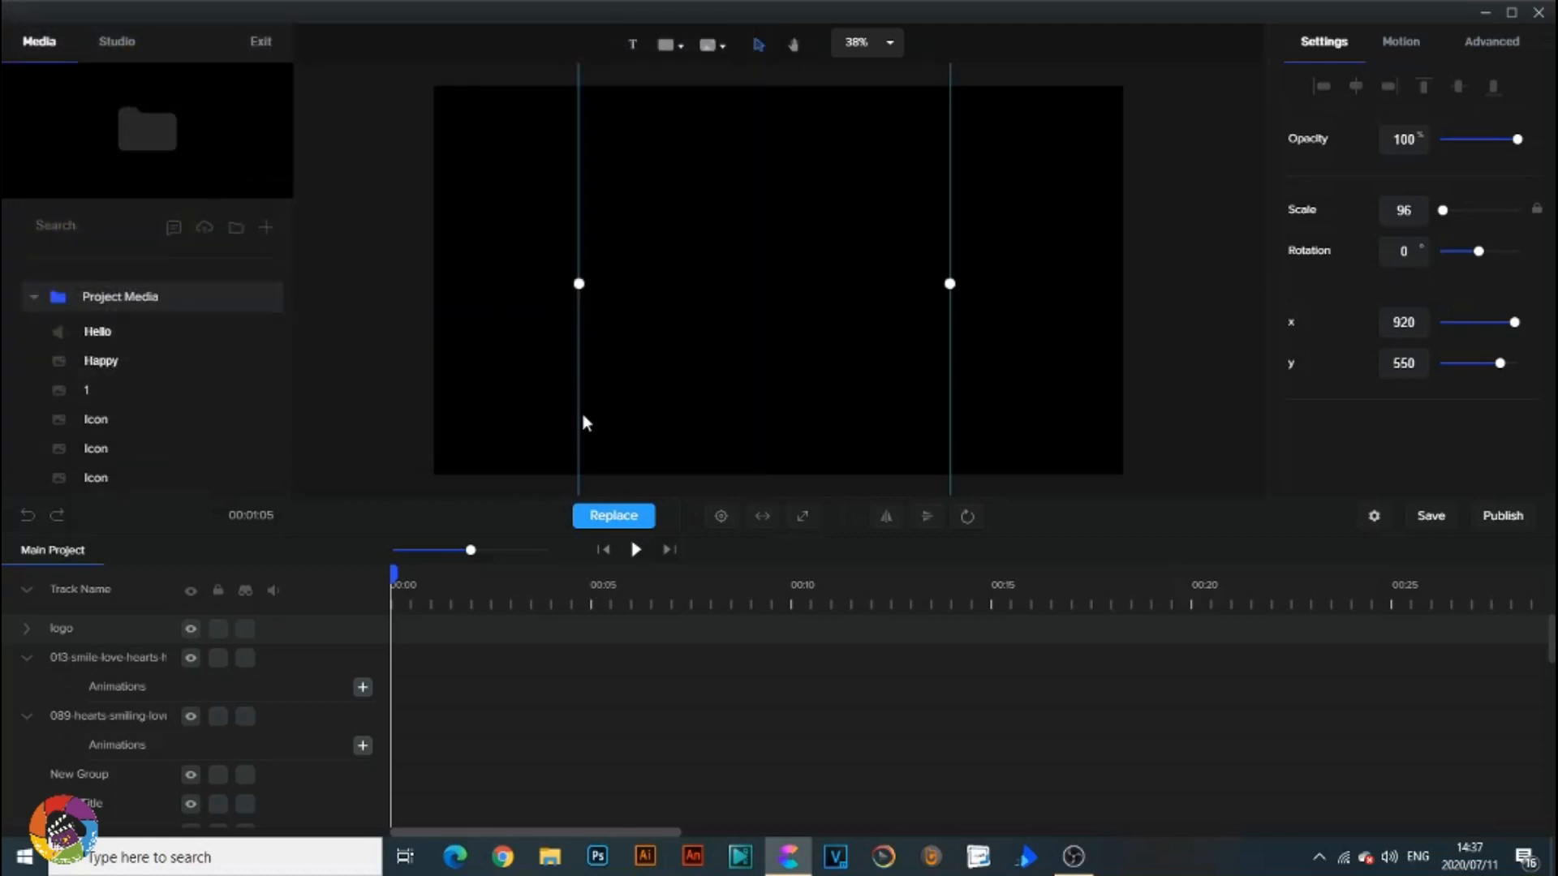
Add the Bed_and_Breakfast music to the project from 00:00 and select its clip on the timeline.
scroll(181, 417, "down", 2)
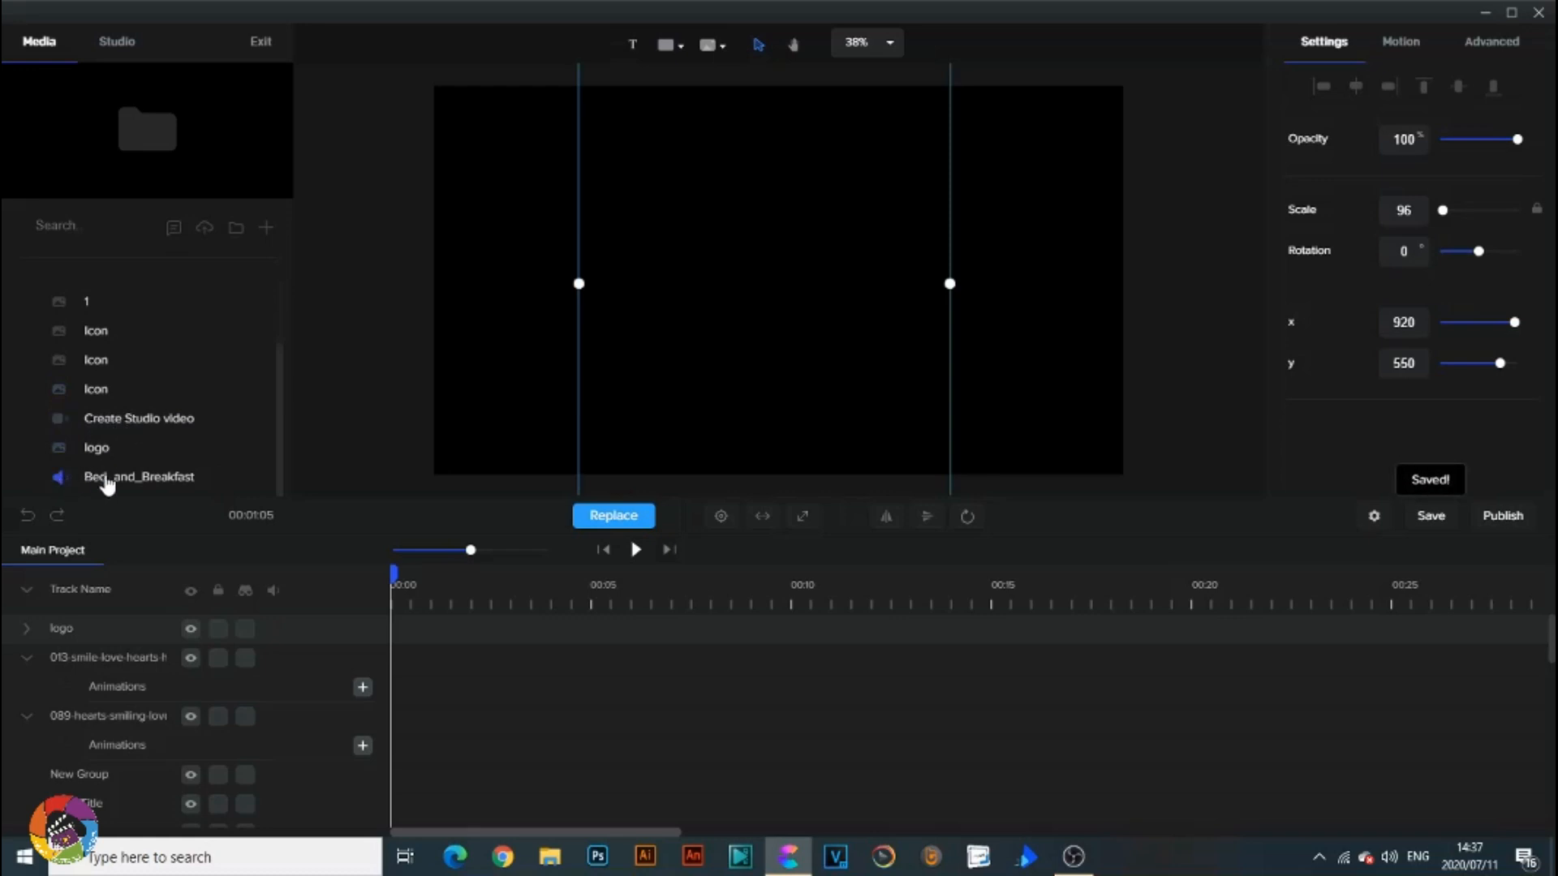
left_click_drag(107, 484, 649, 422)
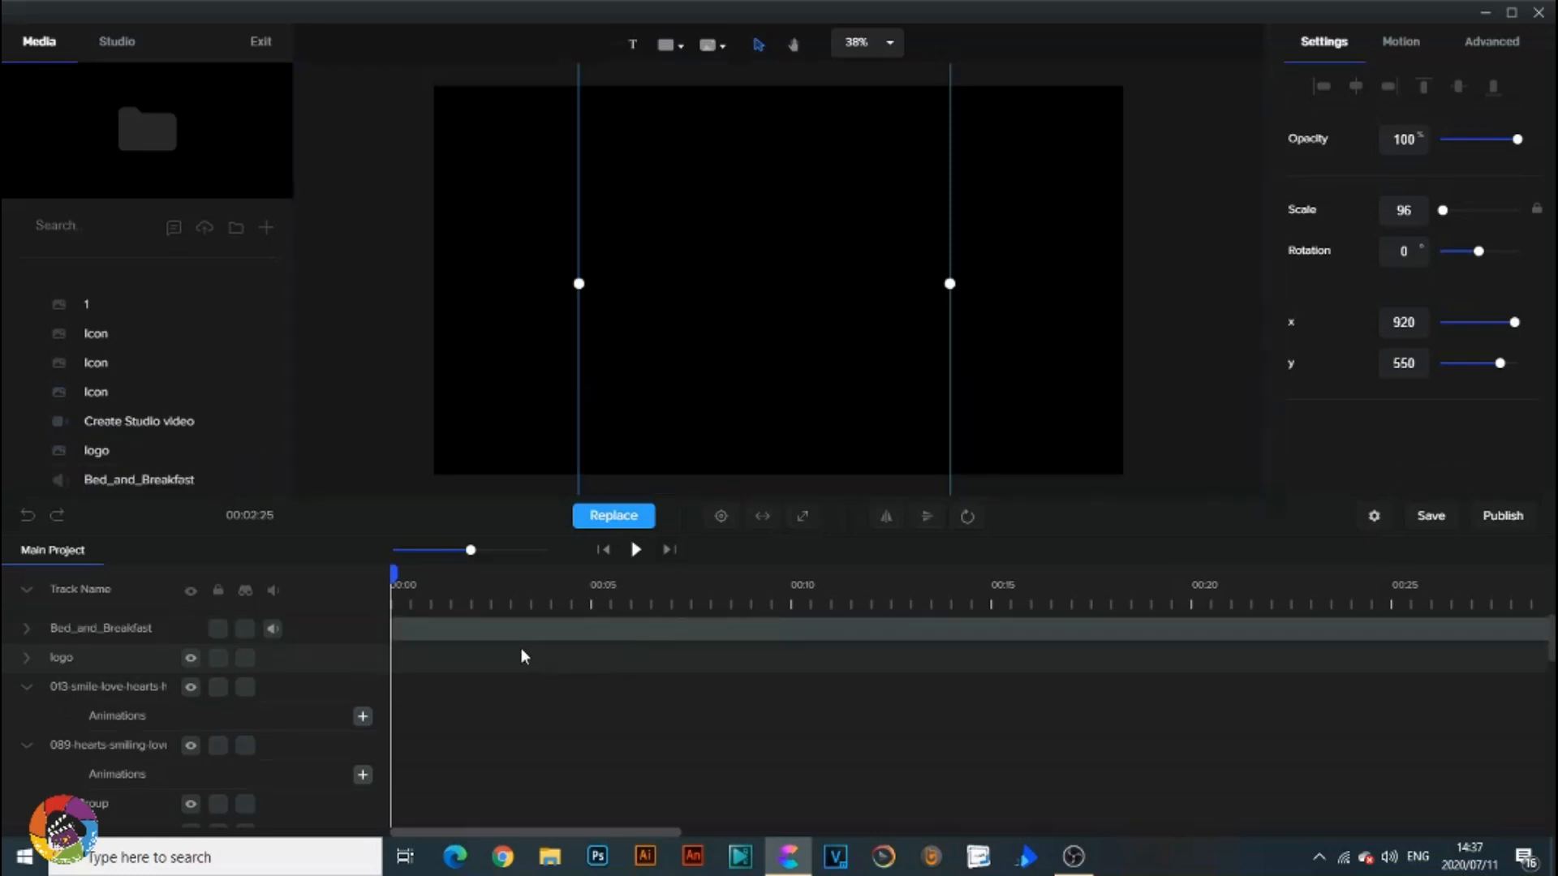
left_click(564, 628)
left_click(762, 631)
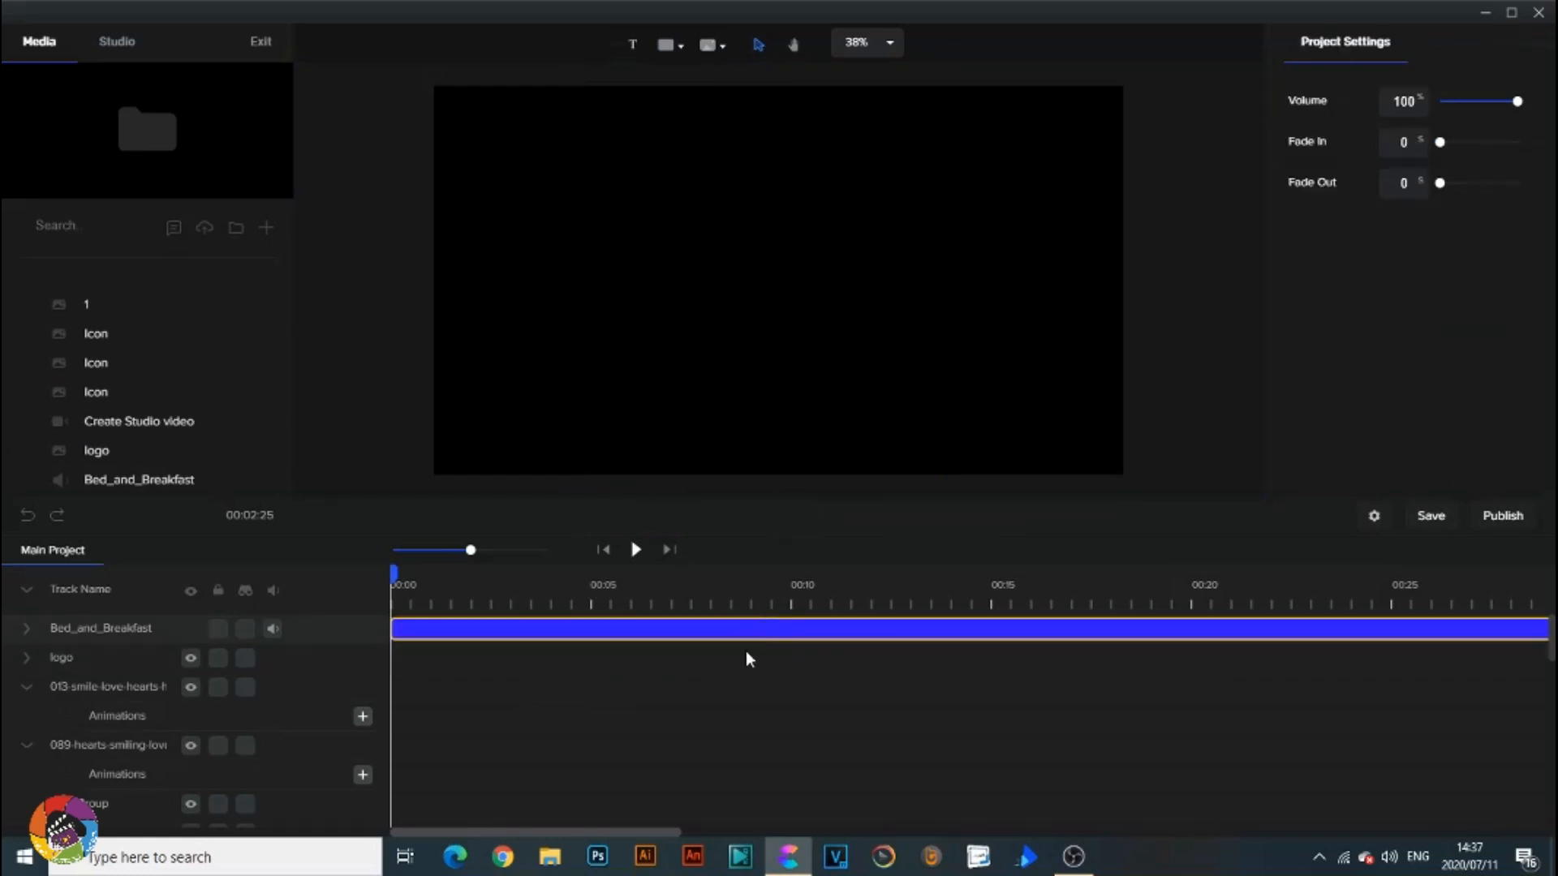
Trim the end of the Bed_and_Breakfast clip to 01:05, level with the logo clip's end, and set its fade-out to 0.7.
left_click_drag(586, 829, 657, 829)
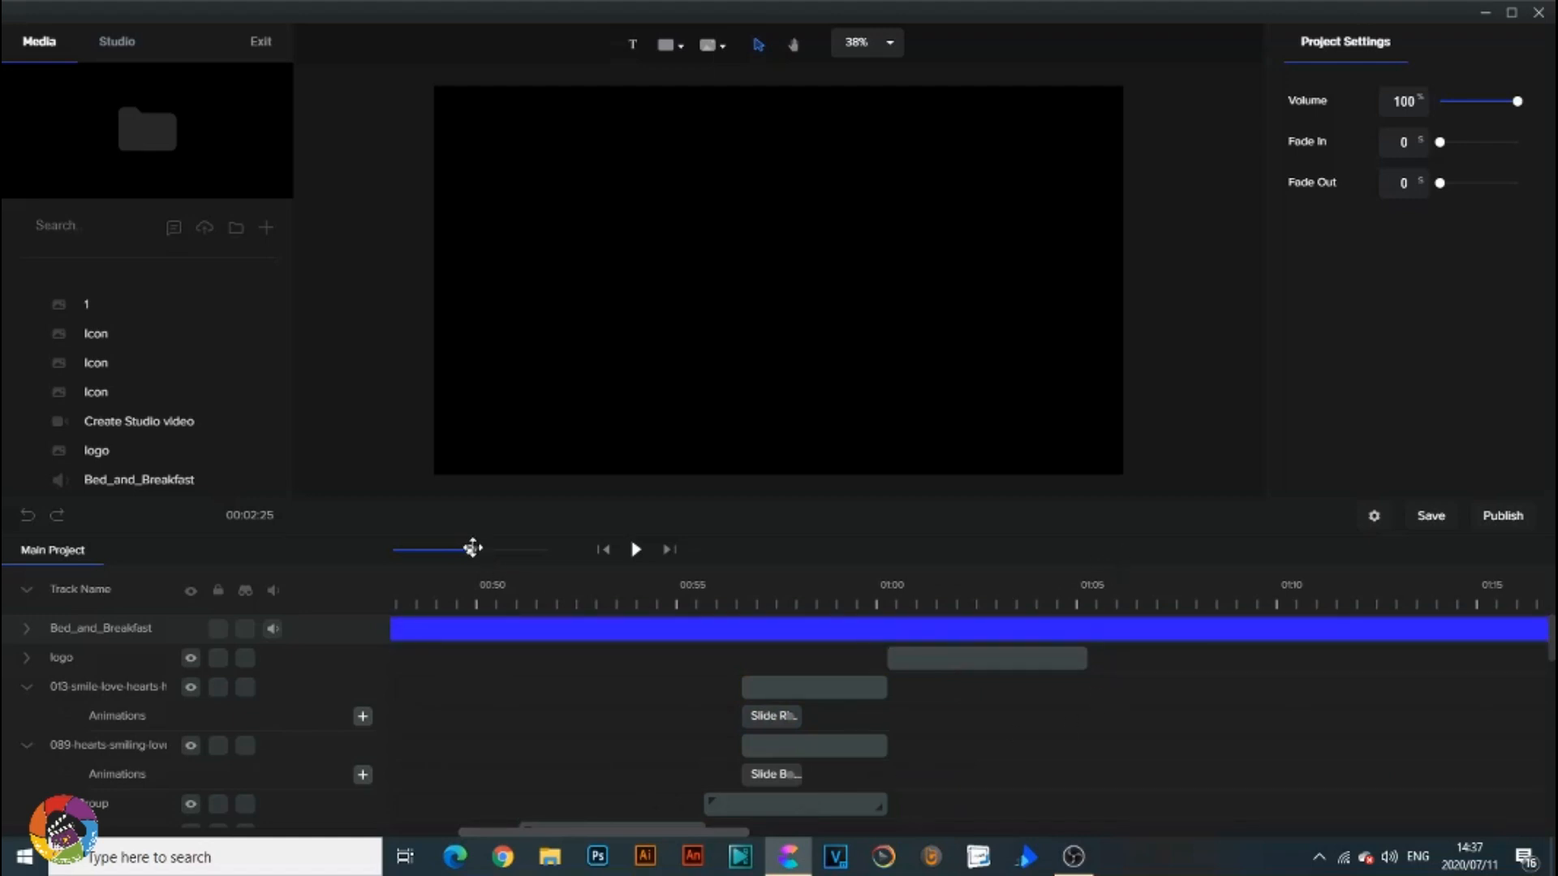
left_click_drag(473, 548, 458, 548)
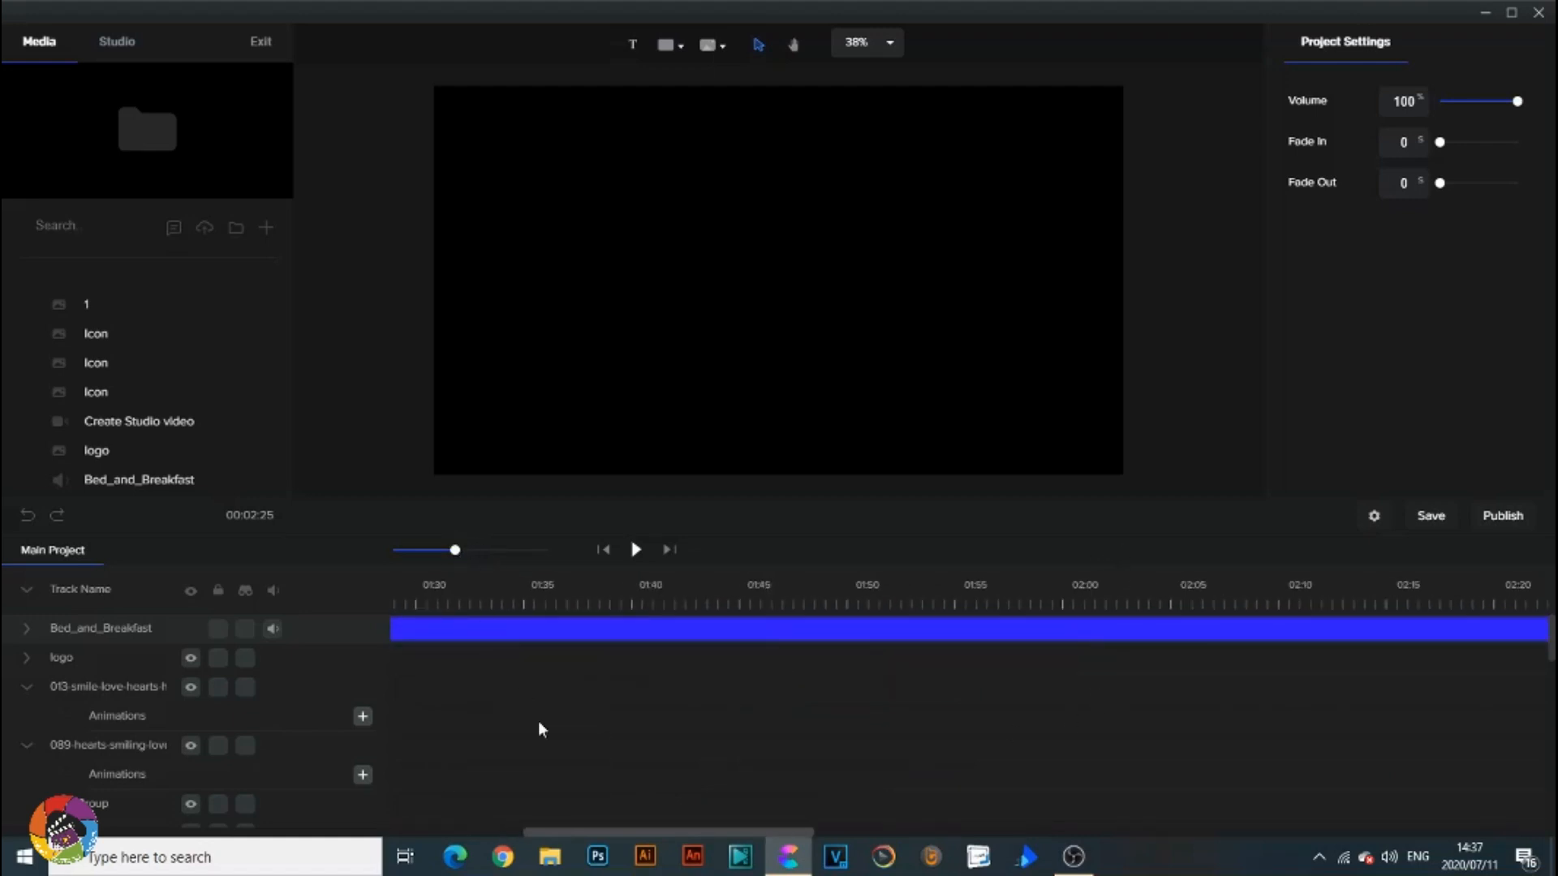
mouse_move(637, 829)
left_mouse_down()
mouse_move(587, 828)
mouse_move(667, 829)
left_mouse_up()
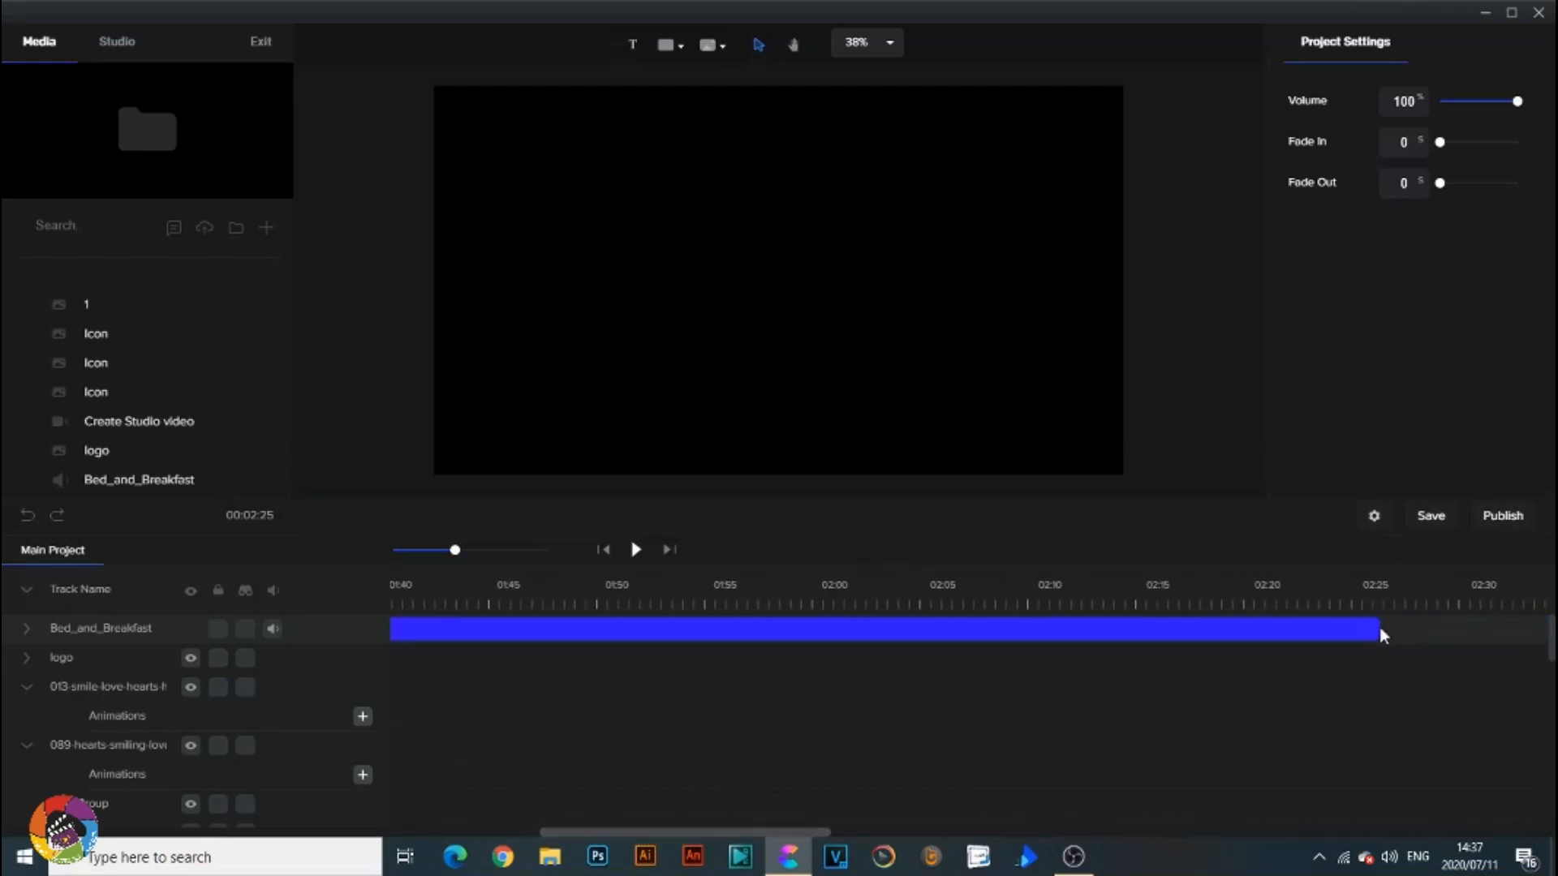
left_click_drag(933, 627, 449, 646)
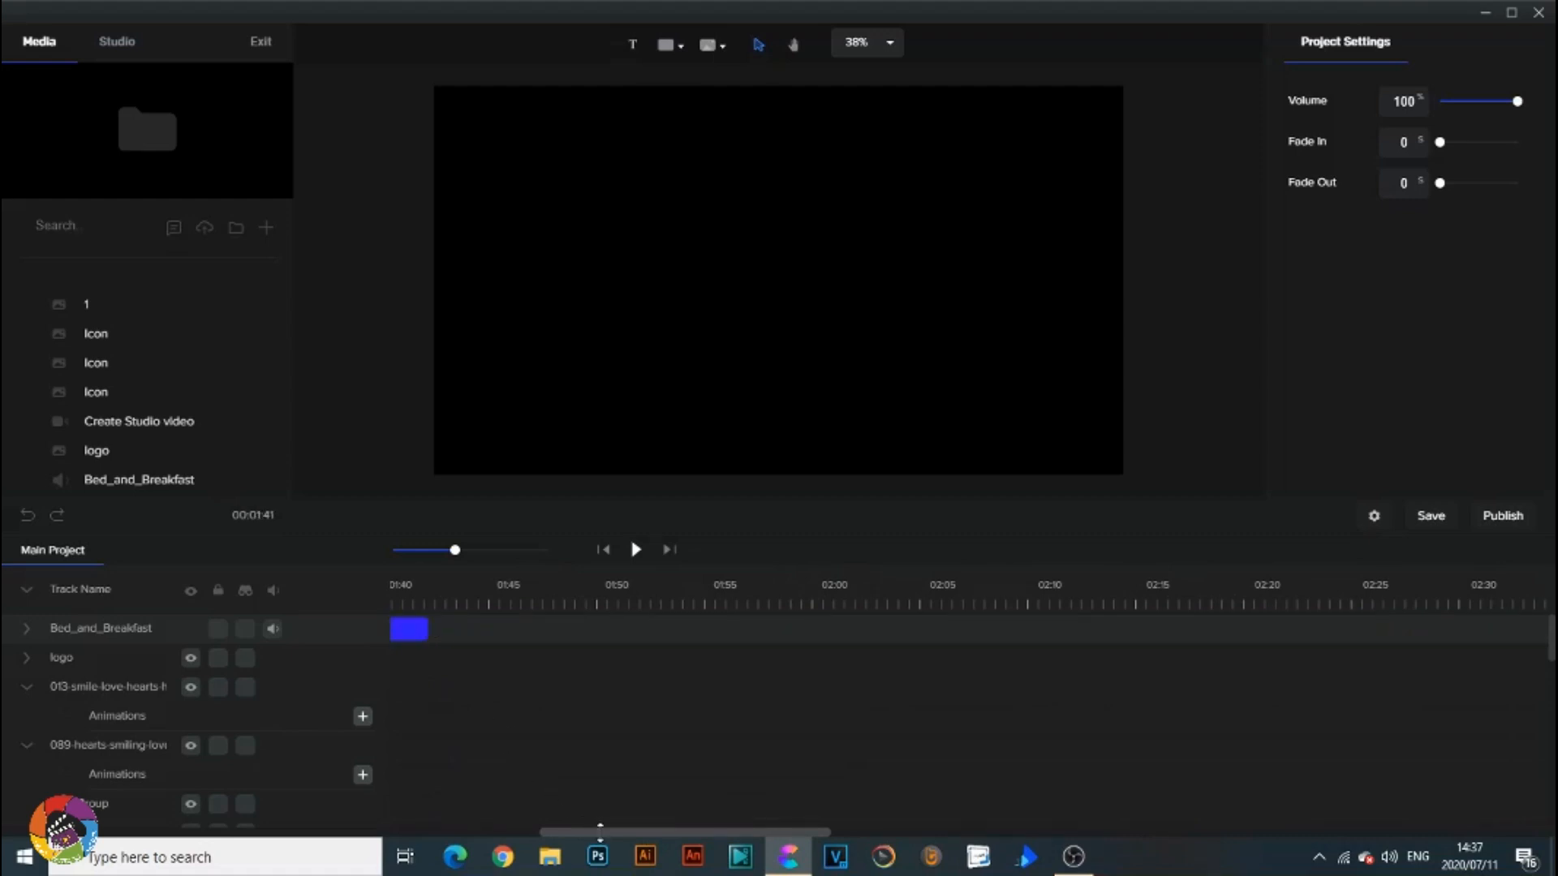
left_click_drag(602, 829, 544, 824)
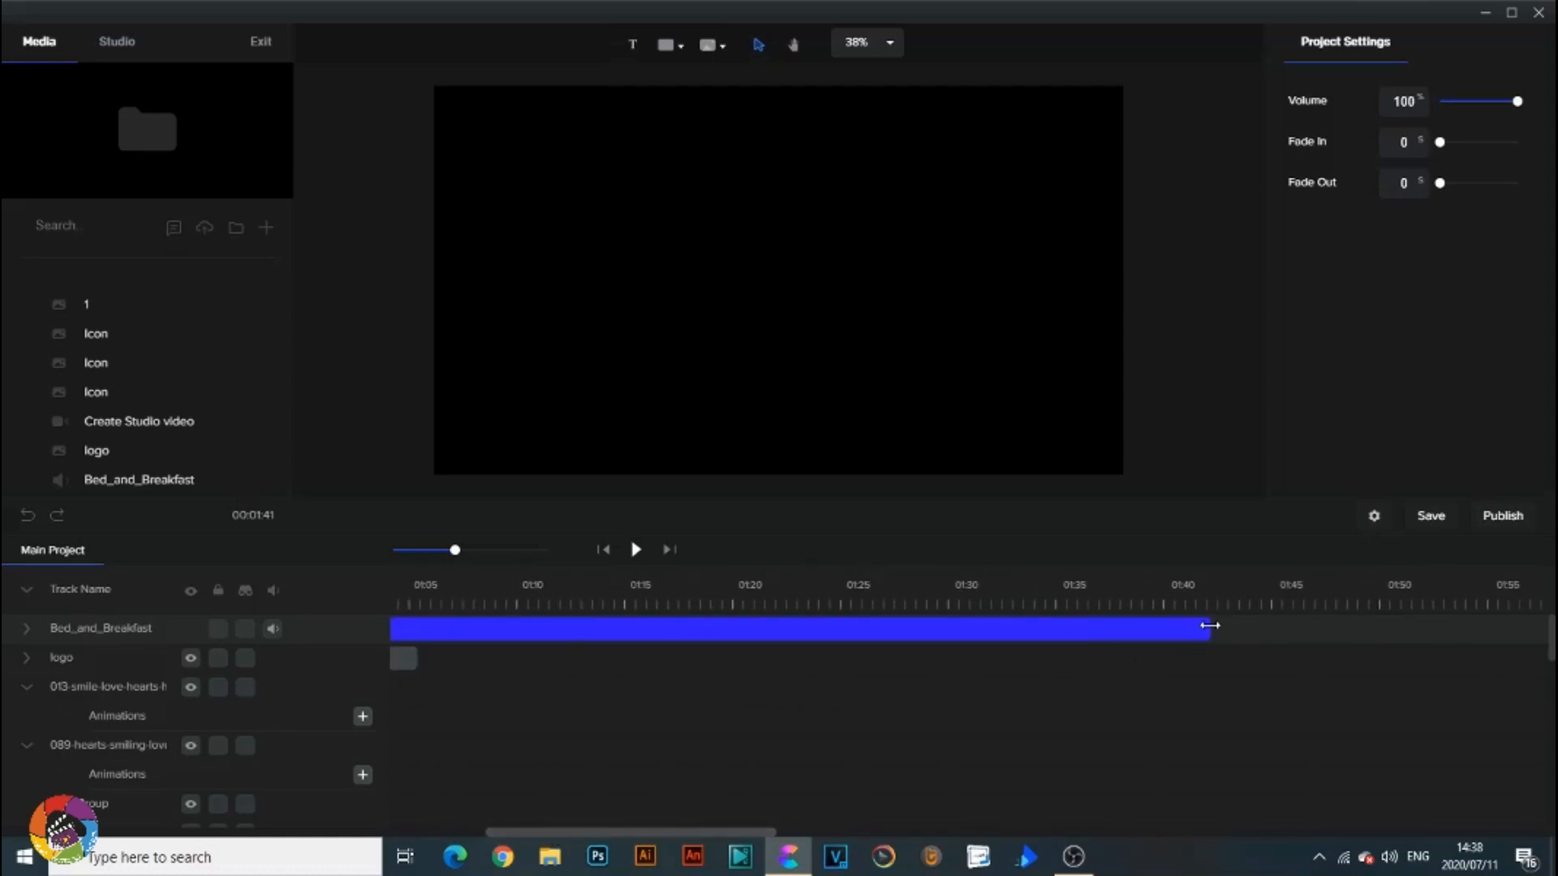
left_click(1145, 630)
left_click_drag(749, 618, 475, 627)
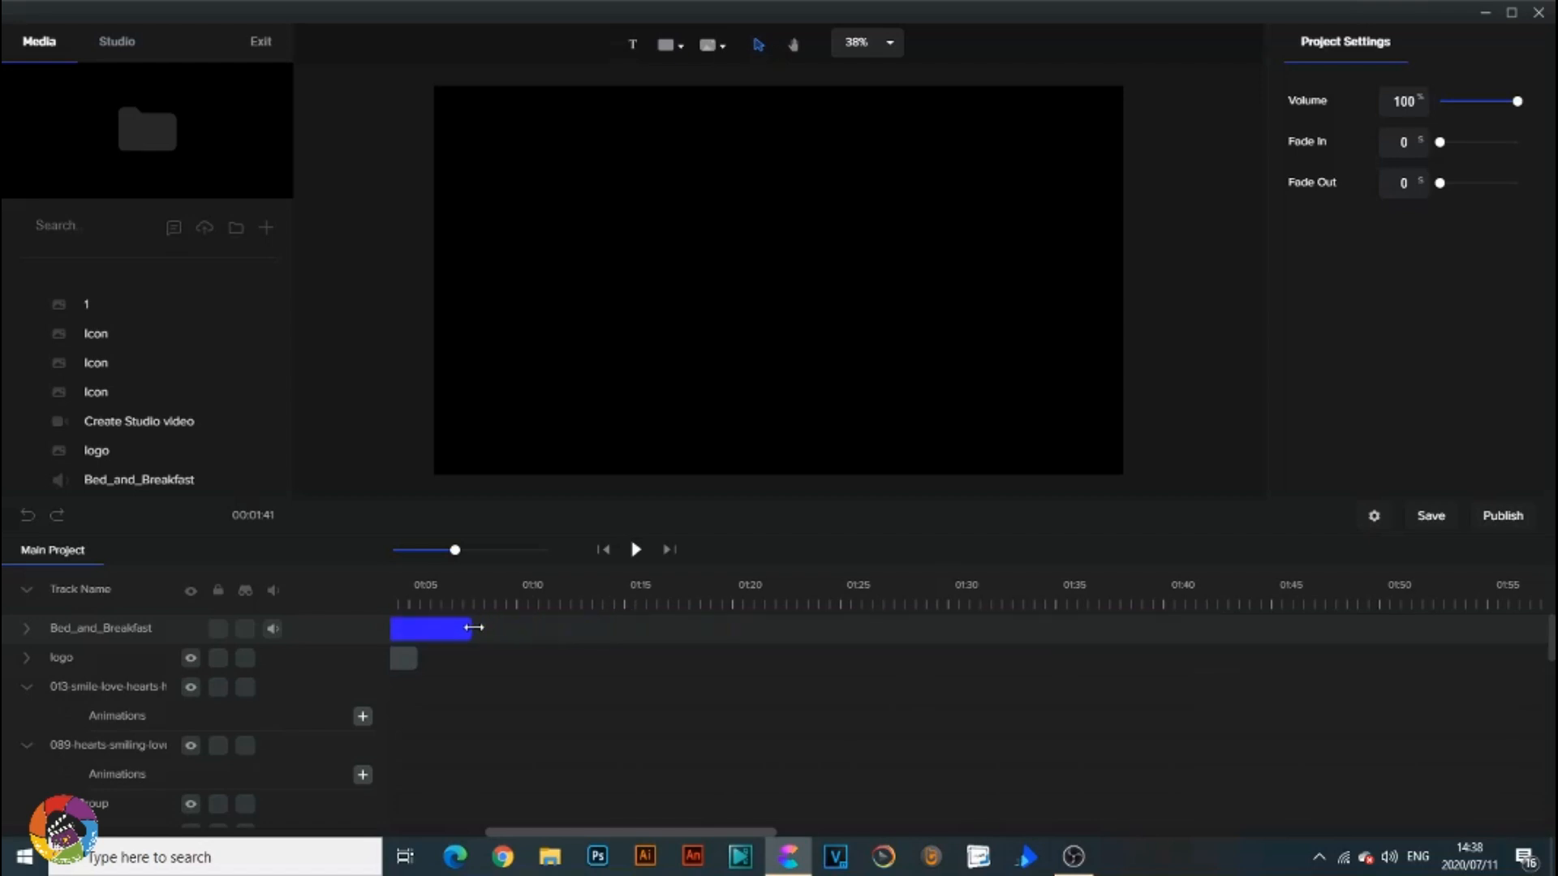
left_click_drag(538, 826, 513, 824)
left_click(717, 658)
left_click(775, 623)
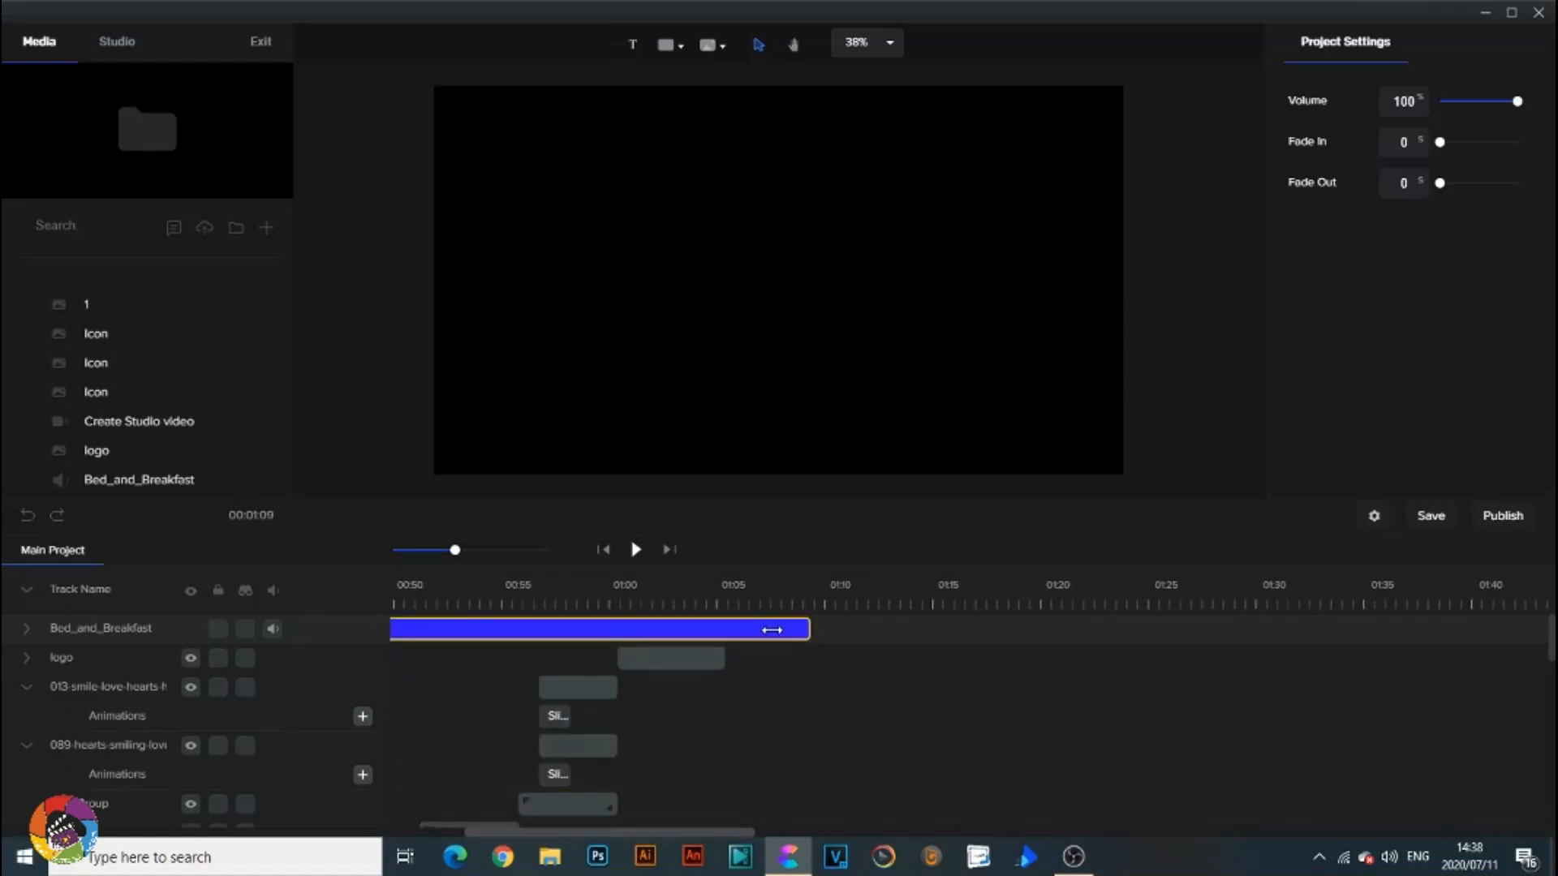
left_click_drag(771, 629, 733, 629)
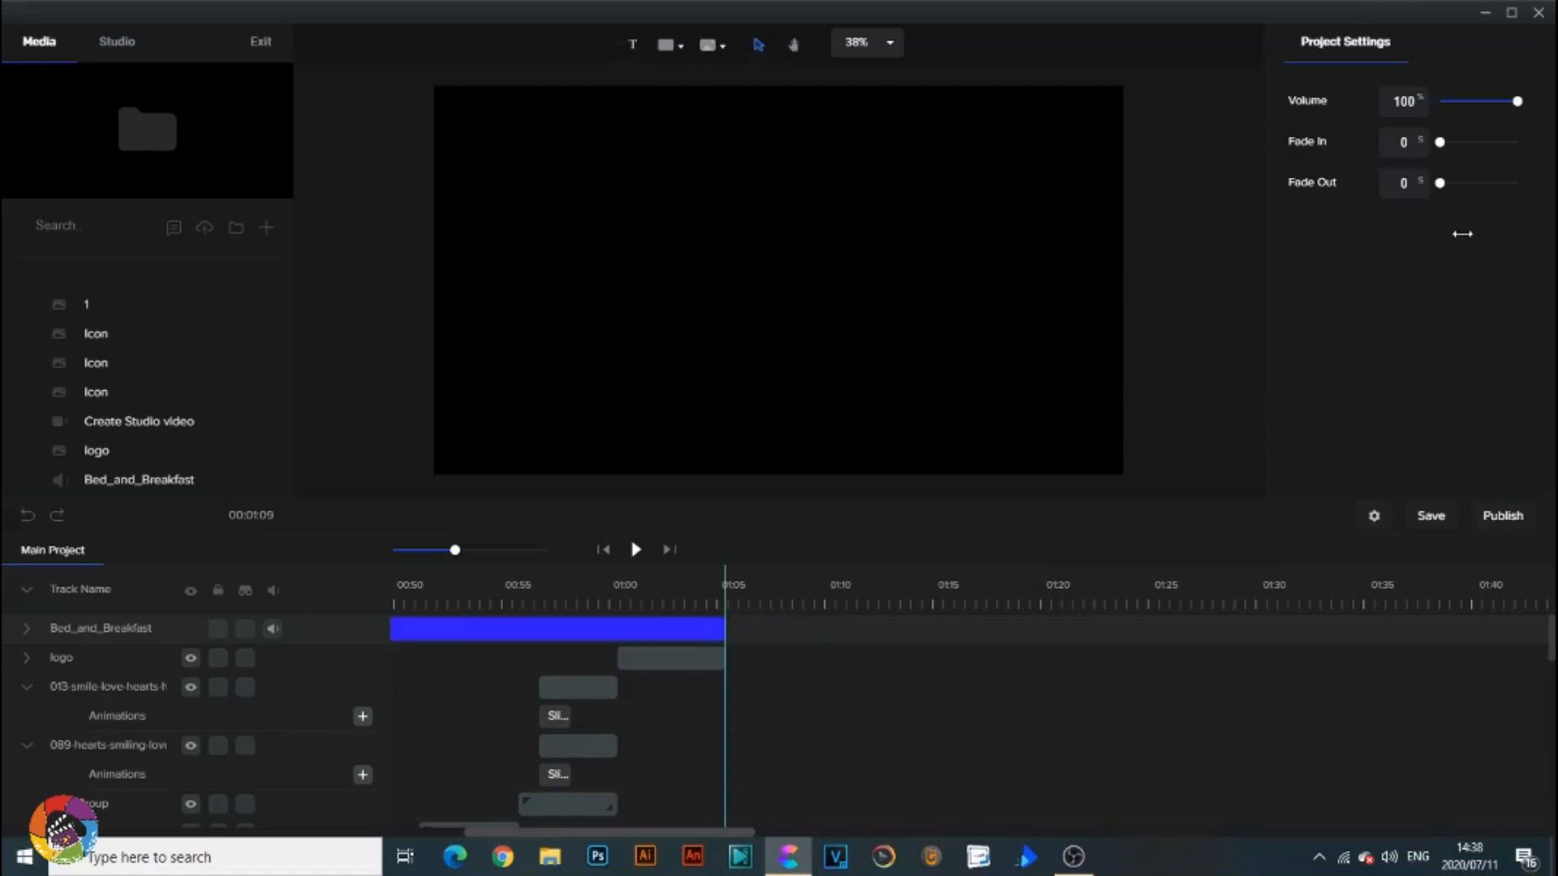
left_click_drag(1440, 183, 1444, 182)
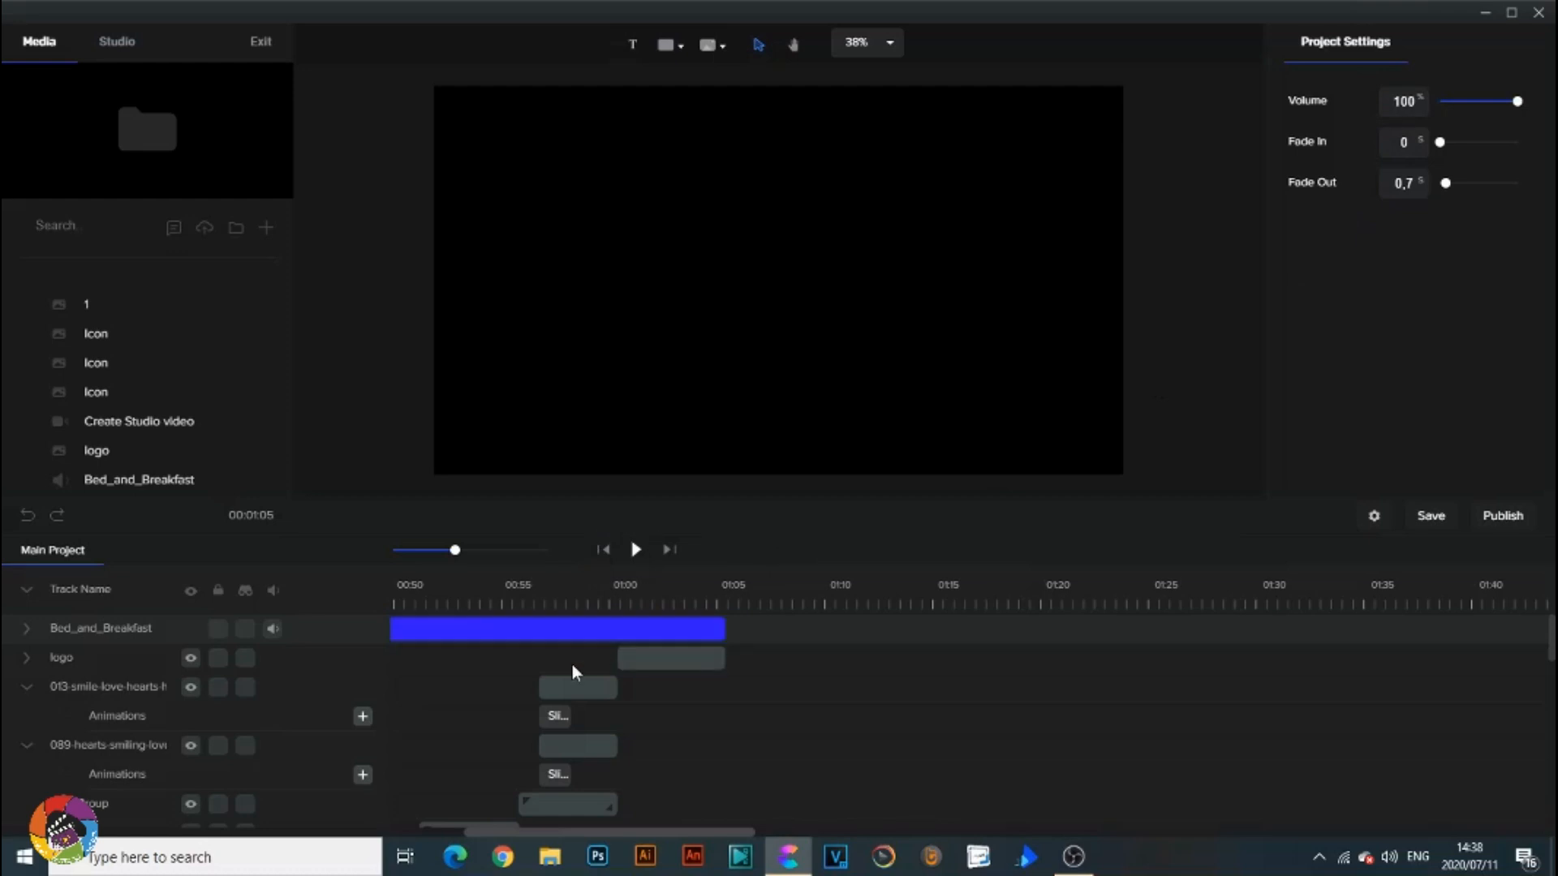
Preview the project briefly with its music and lower the Bed_and_Breakfast clip's volume to 20%.
left_click_drag(457, 549, 480, 549)
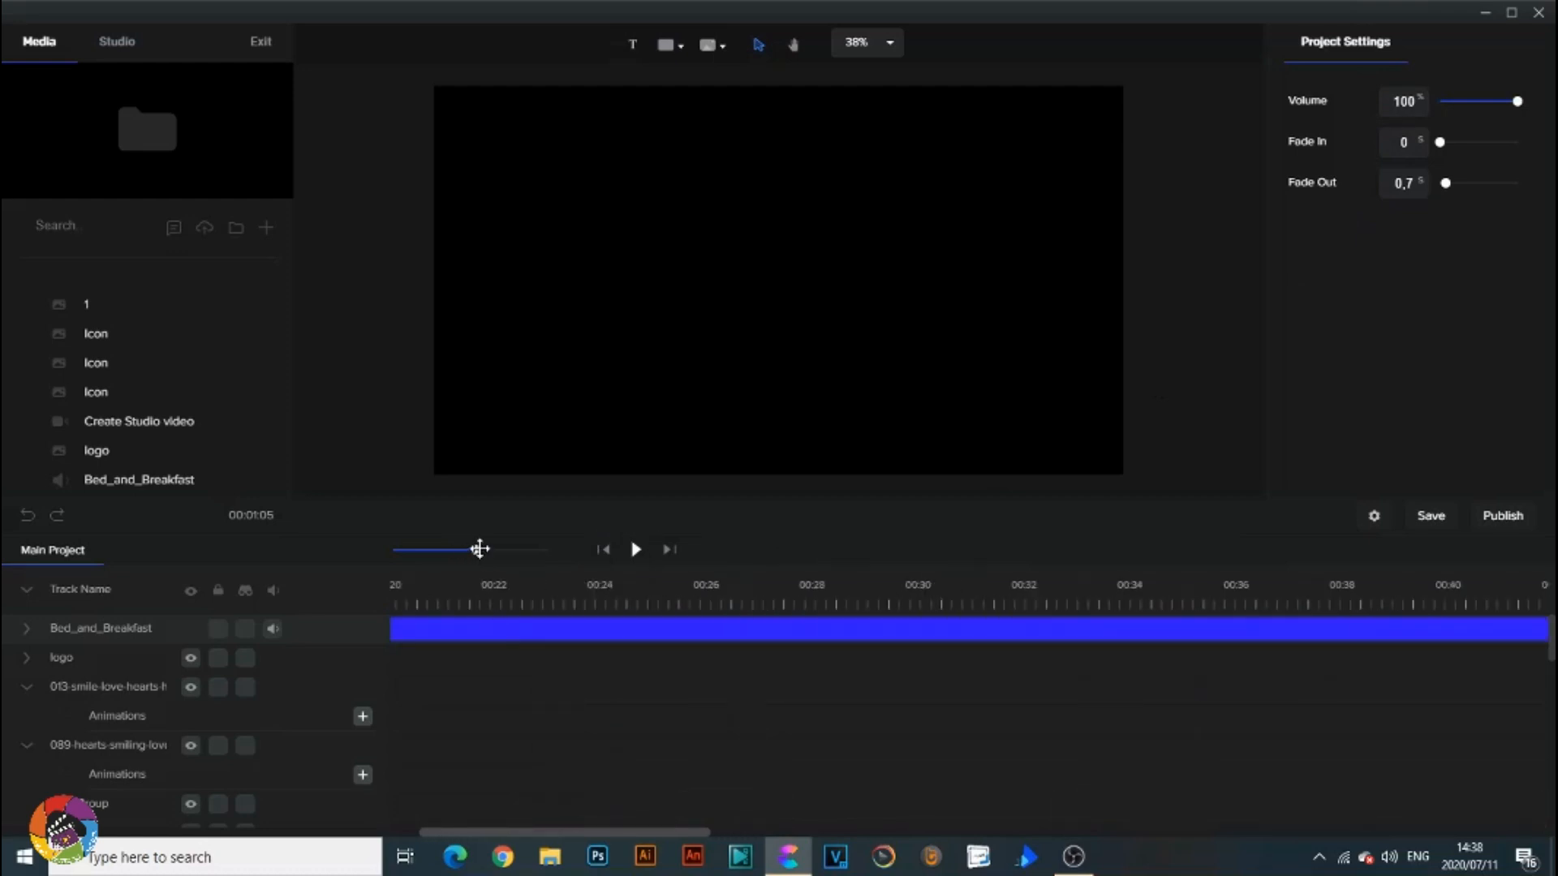
left_click(637, 549)
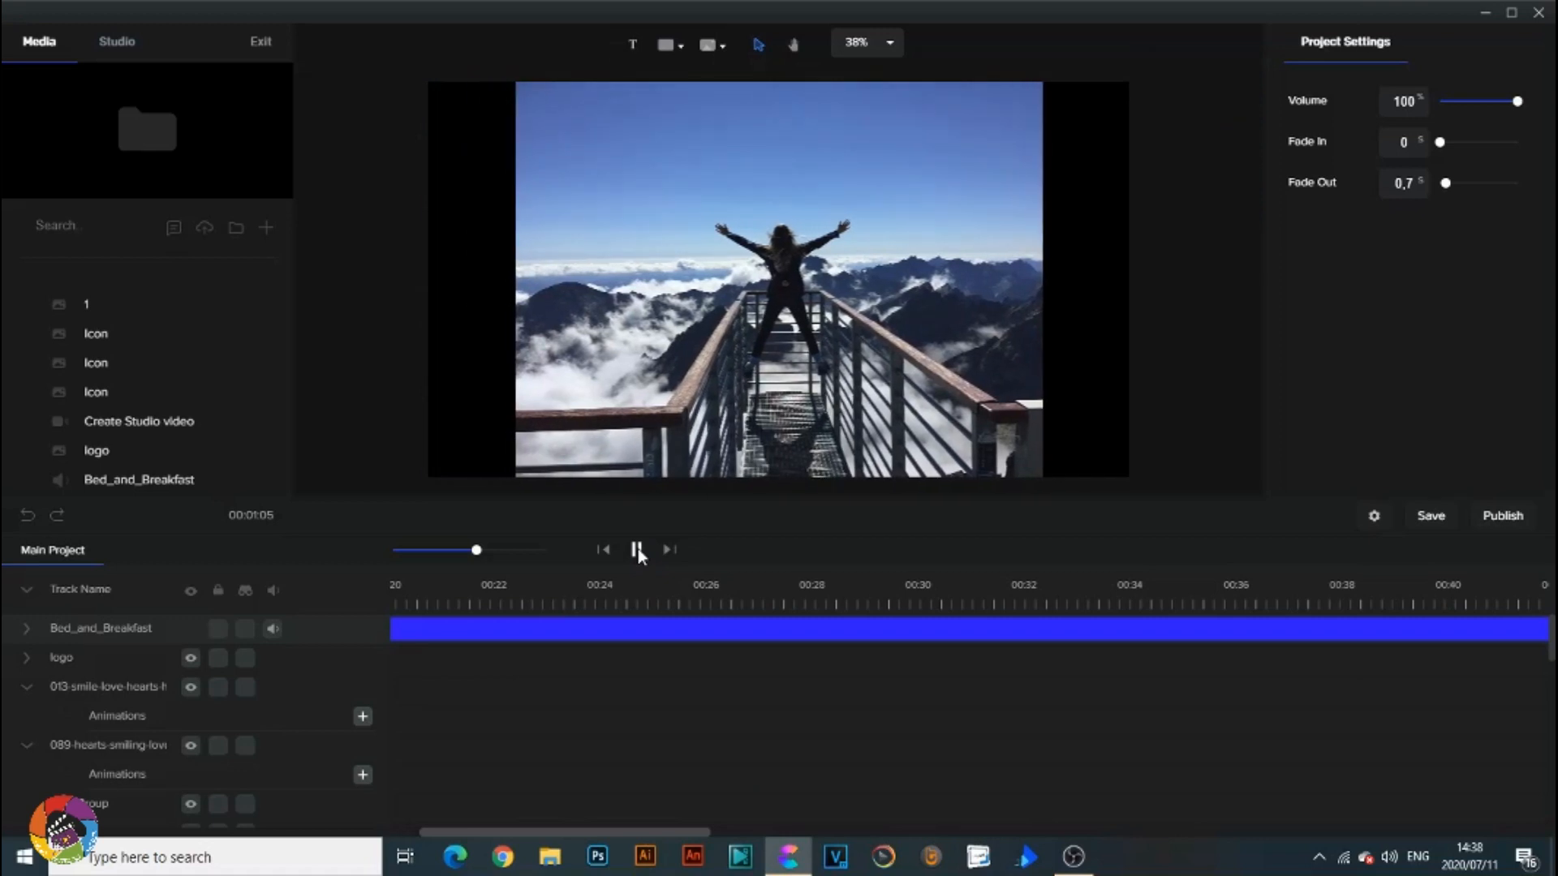
left_click(637, 550)
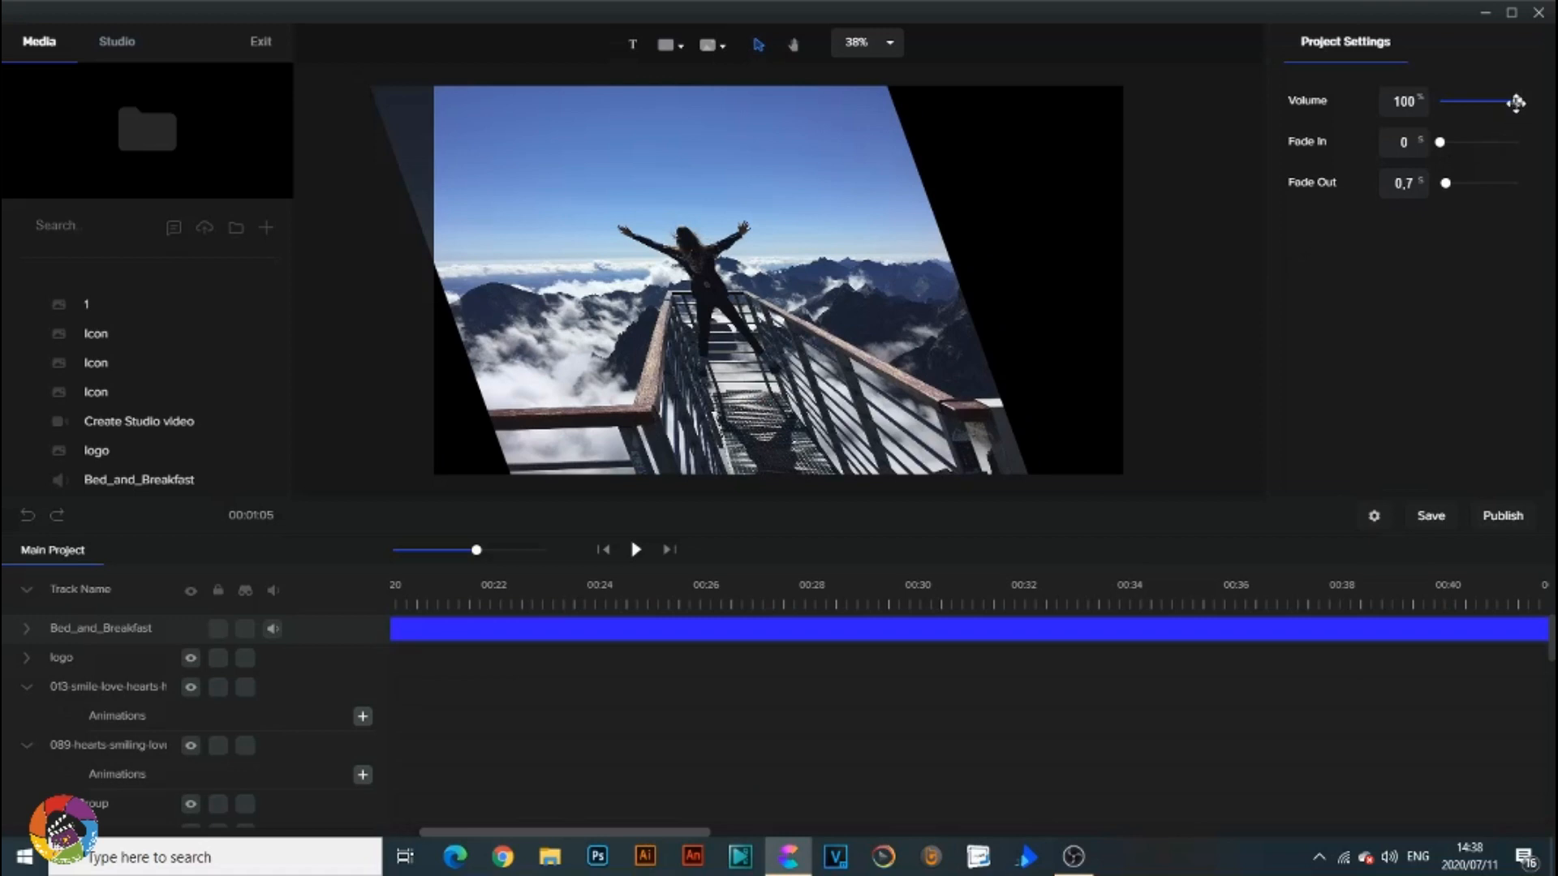
left_click_drag(1509, 101, 1452, 101)
left_click_drag(1452, 101, 1454, 100)
Play the whole project from the start to check the music level against the scenes.
left_click(606, 549)
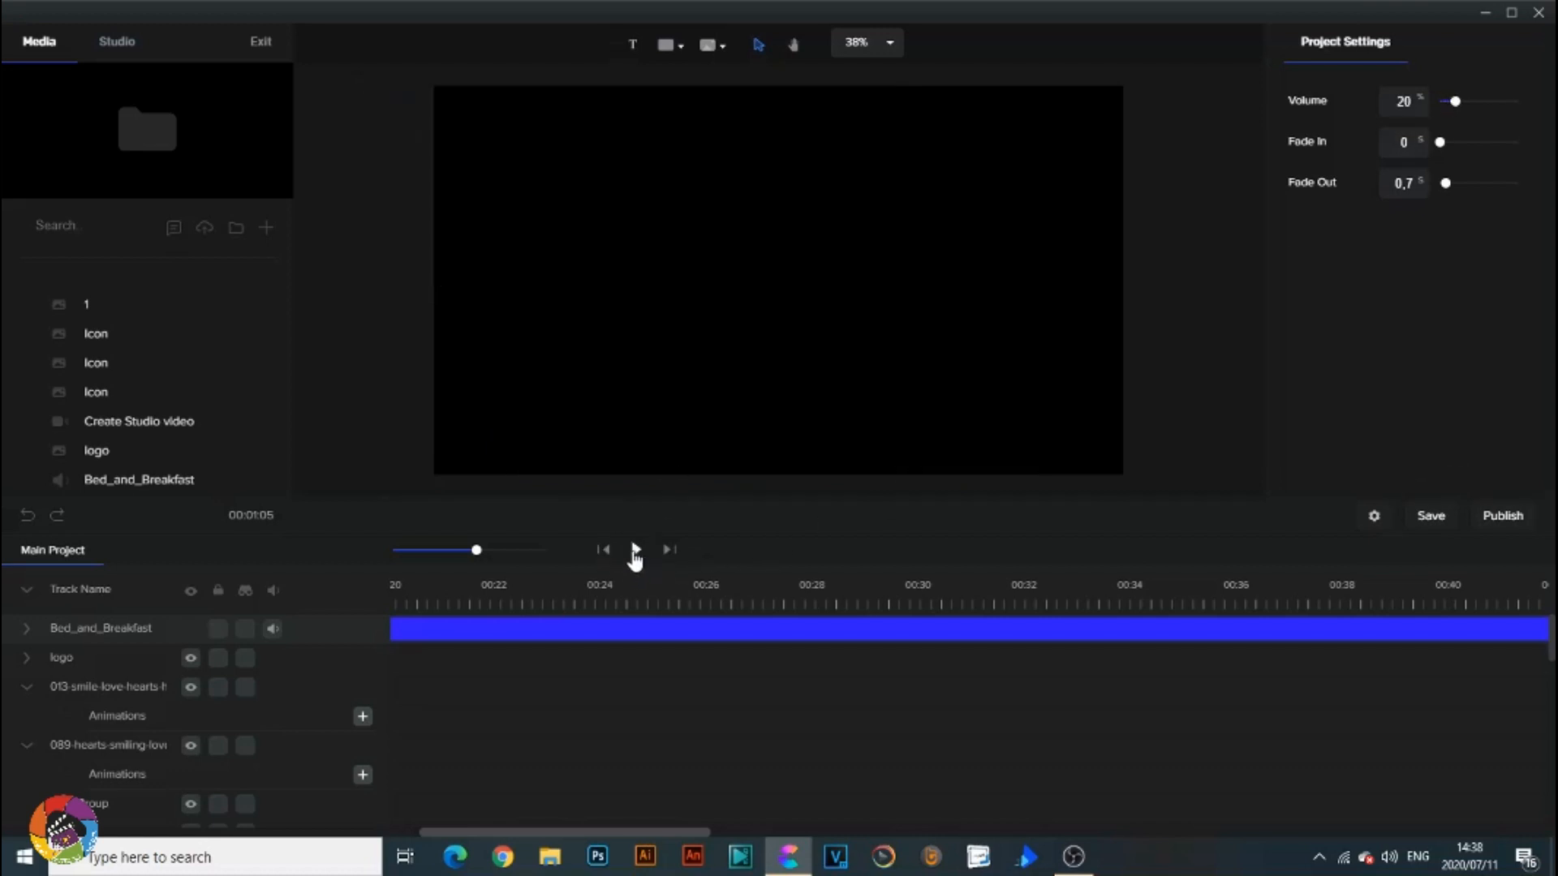
left_click(636, 551)
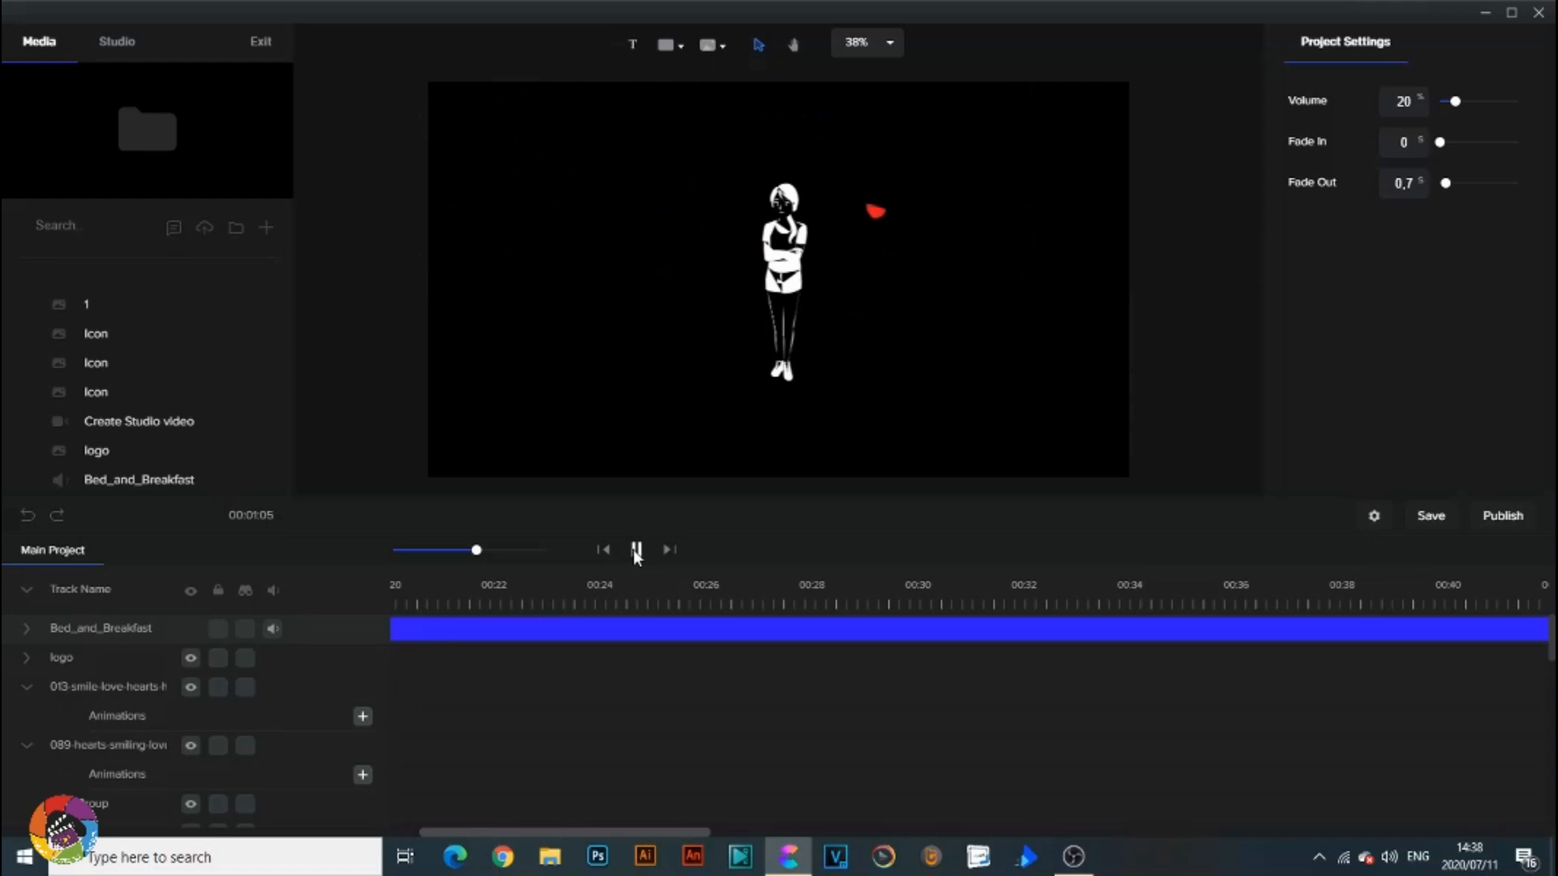
left_click(635, 550)
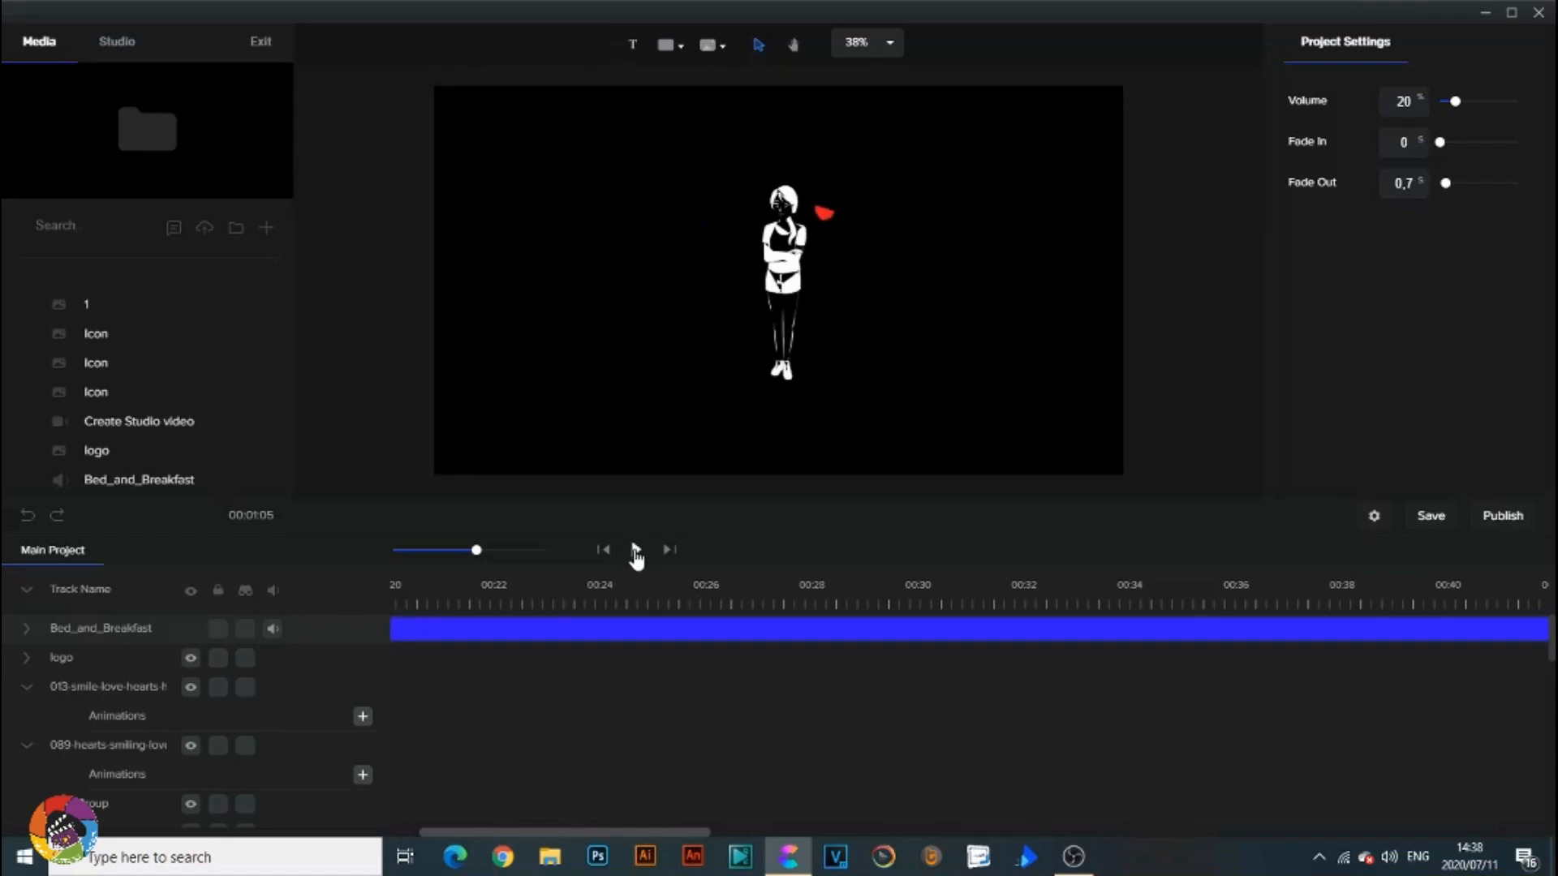
left_click(637, 550)
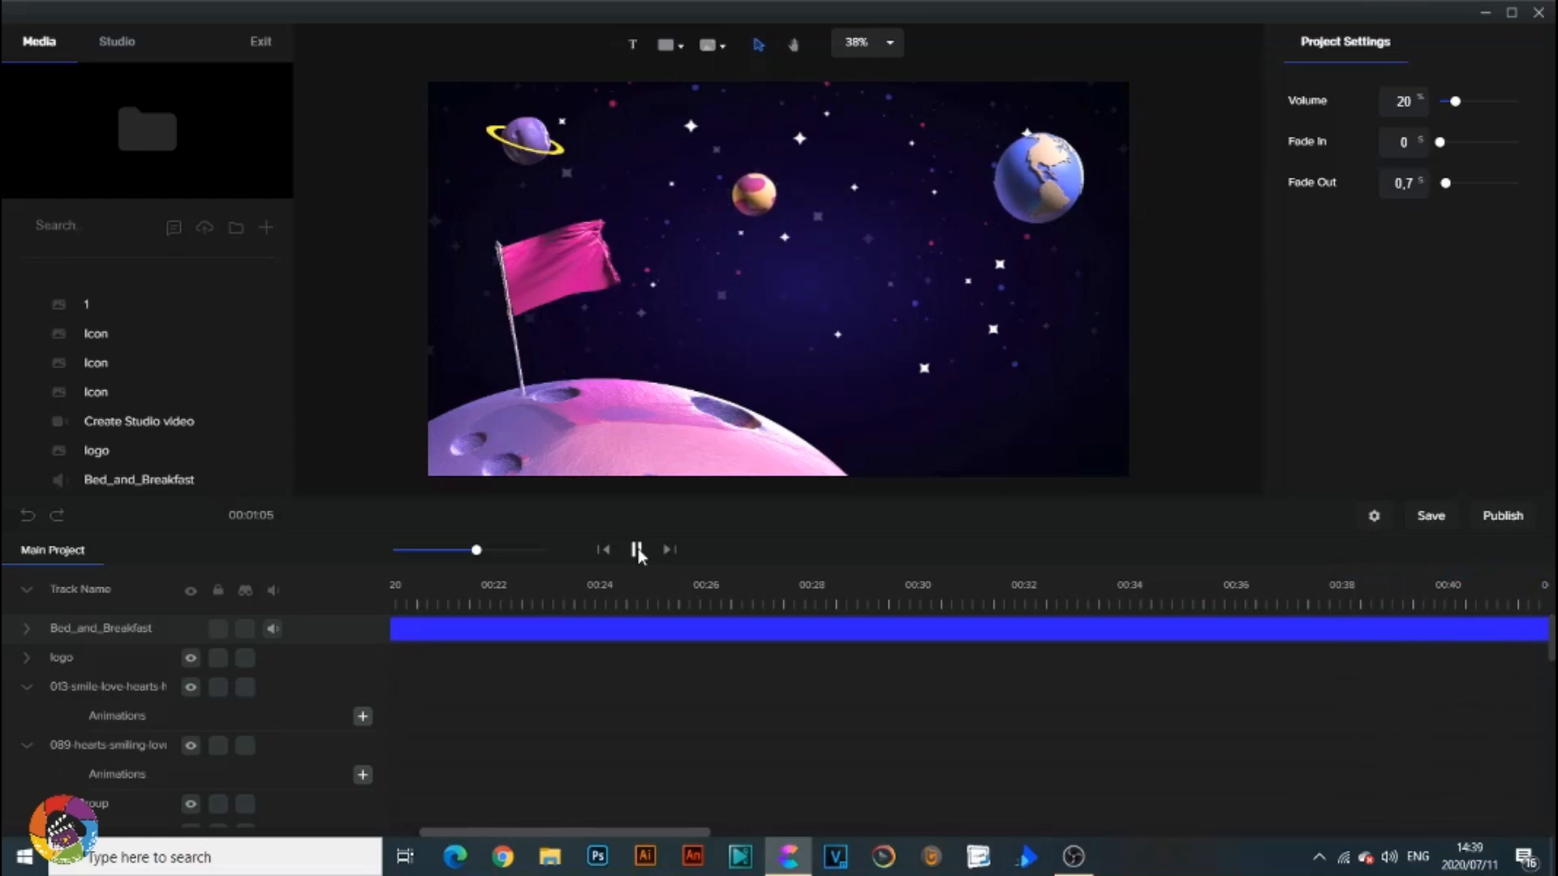
Check the ends of the music and logo clips on the timeline and save the project.
key("ctrl+s")
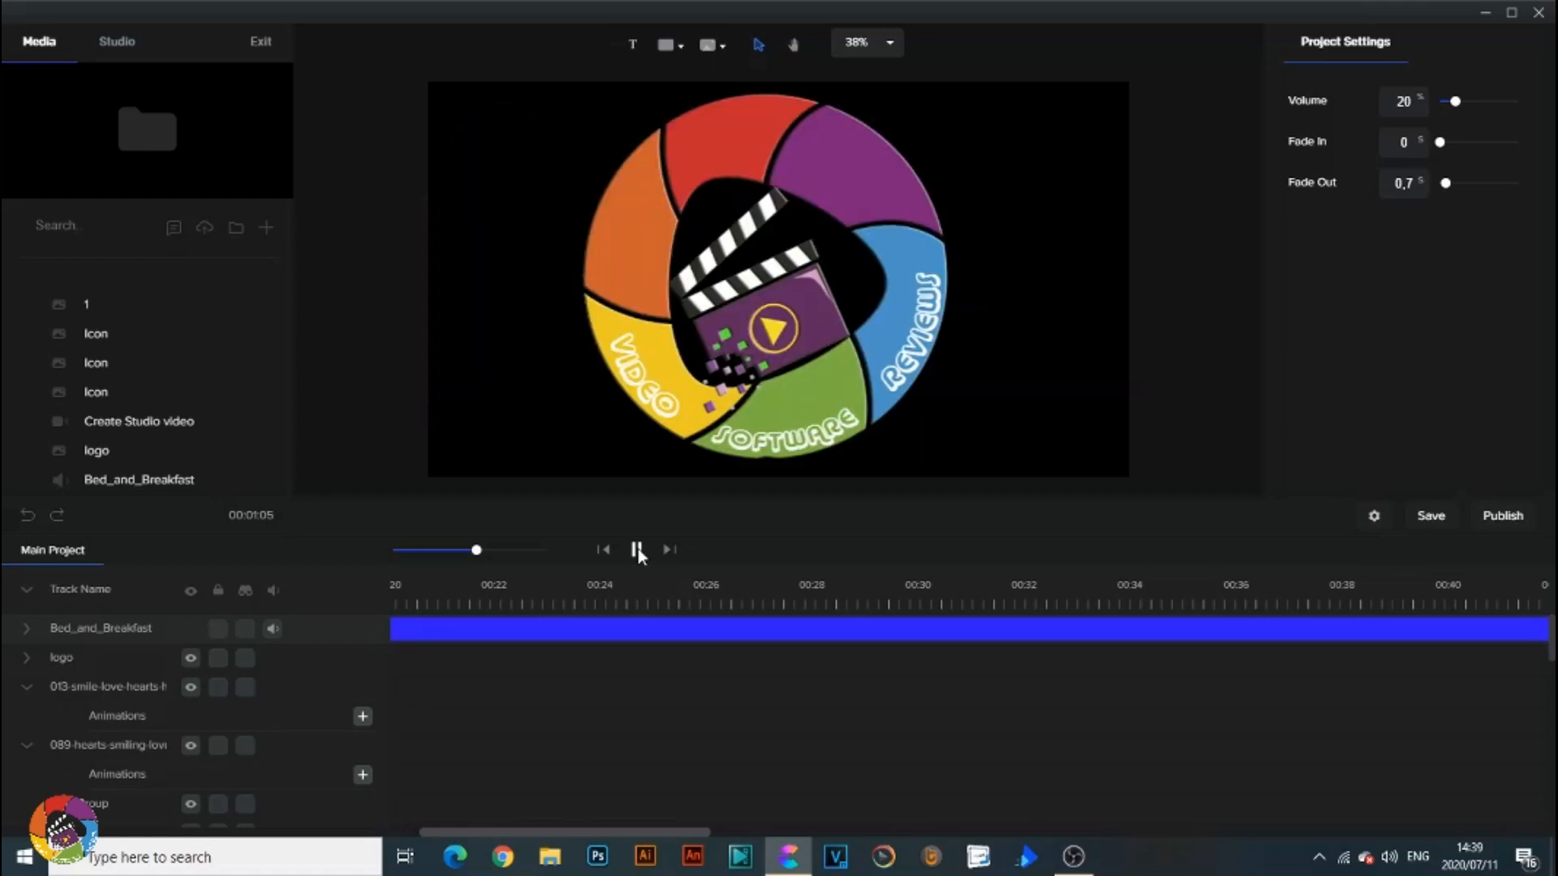
left_click_drag(579, 829, 629, 834)
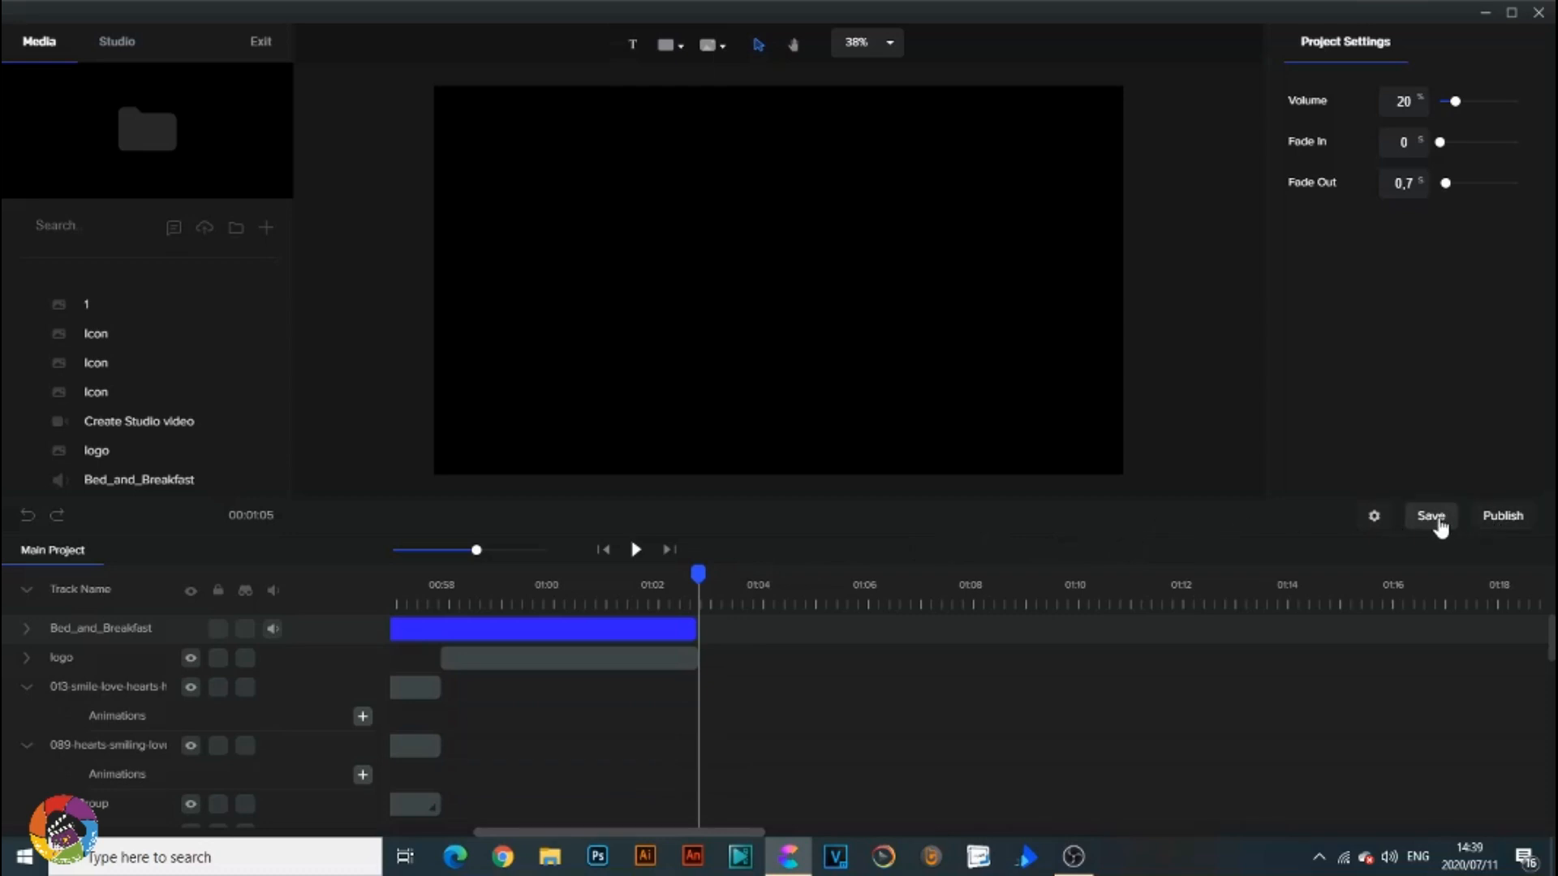
left_click(1433, 519)
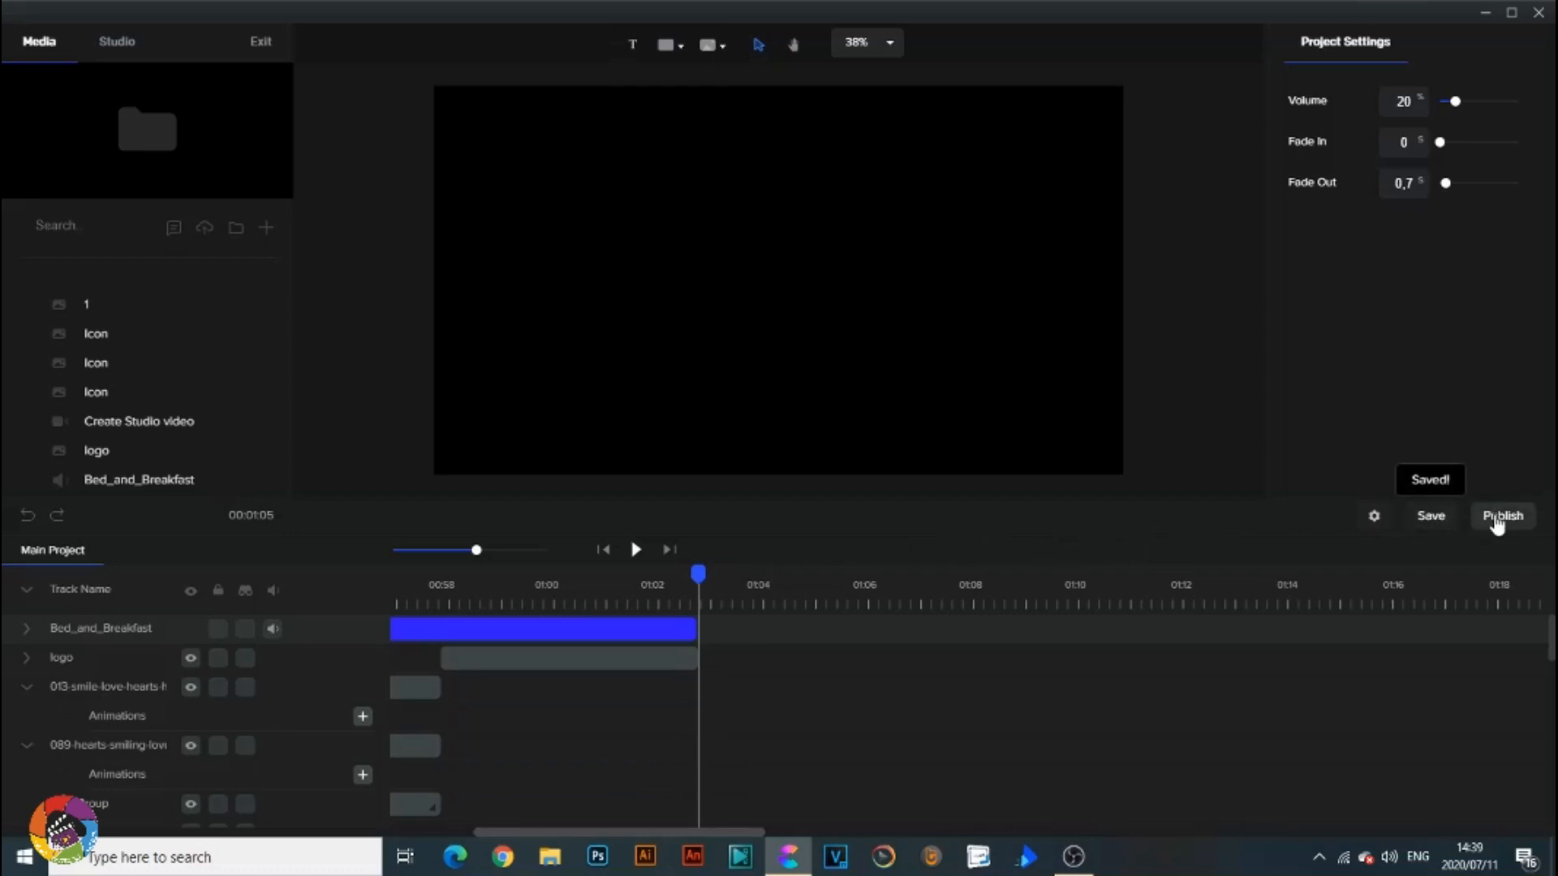
Publish the video as MP4 under the name Create Studio walkthrough in the Create Studio review folder, replacing the existing file.
left_click(1497, 519)
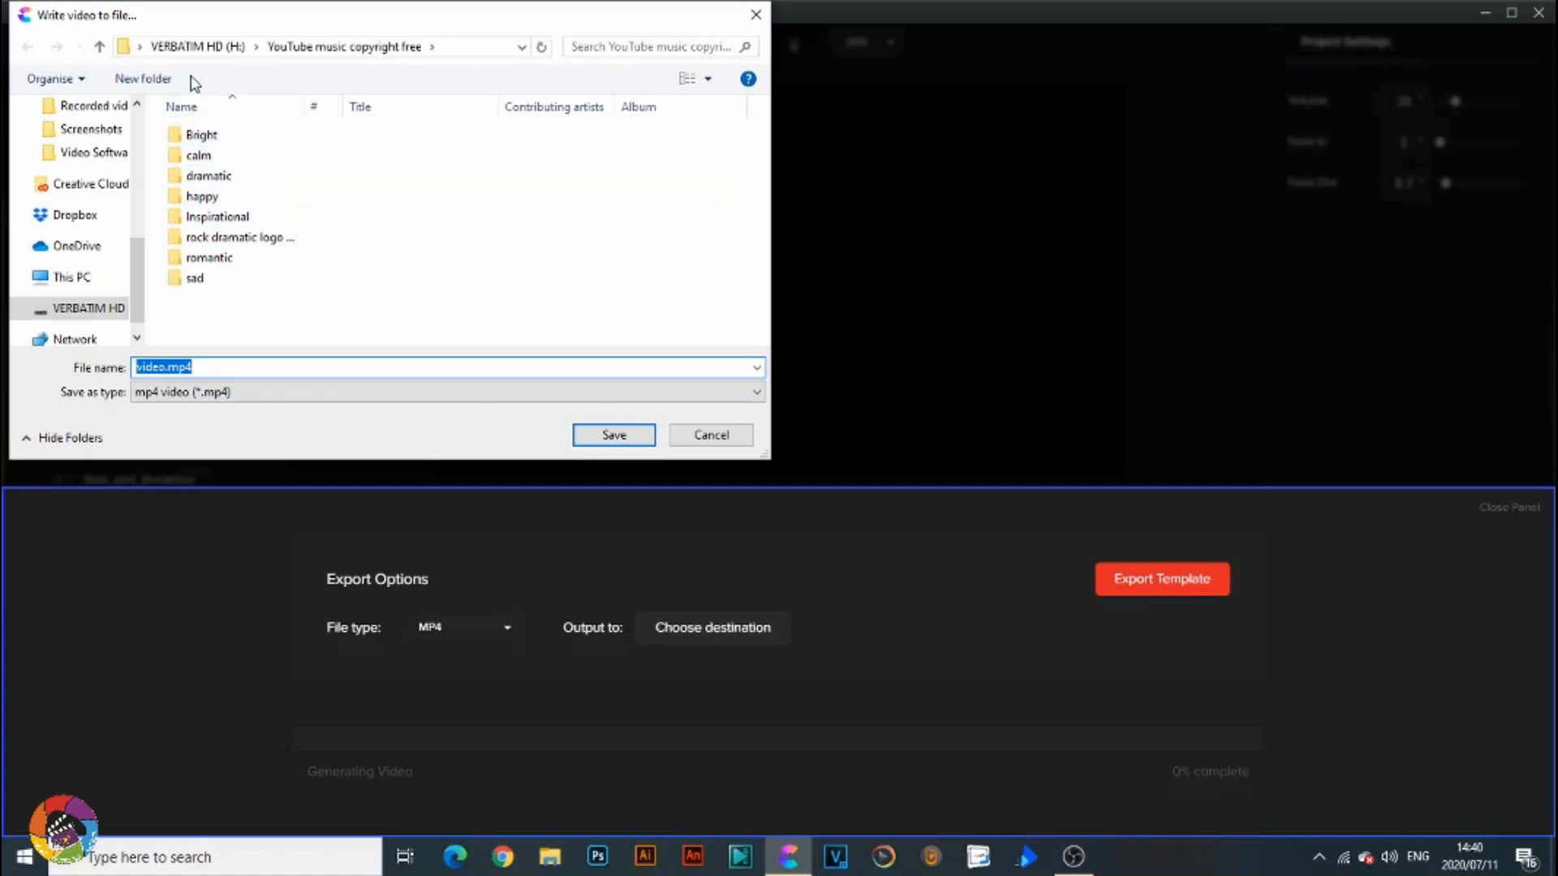
left_click(112, 157)
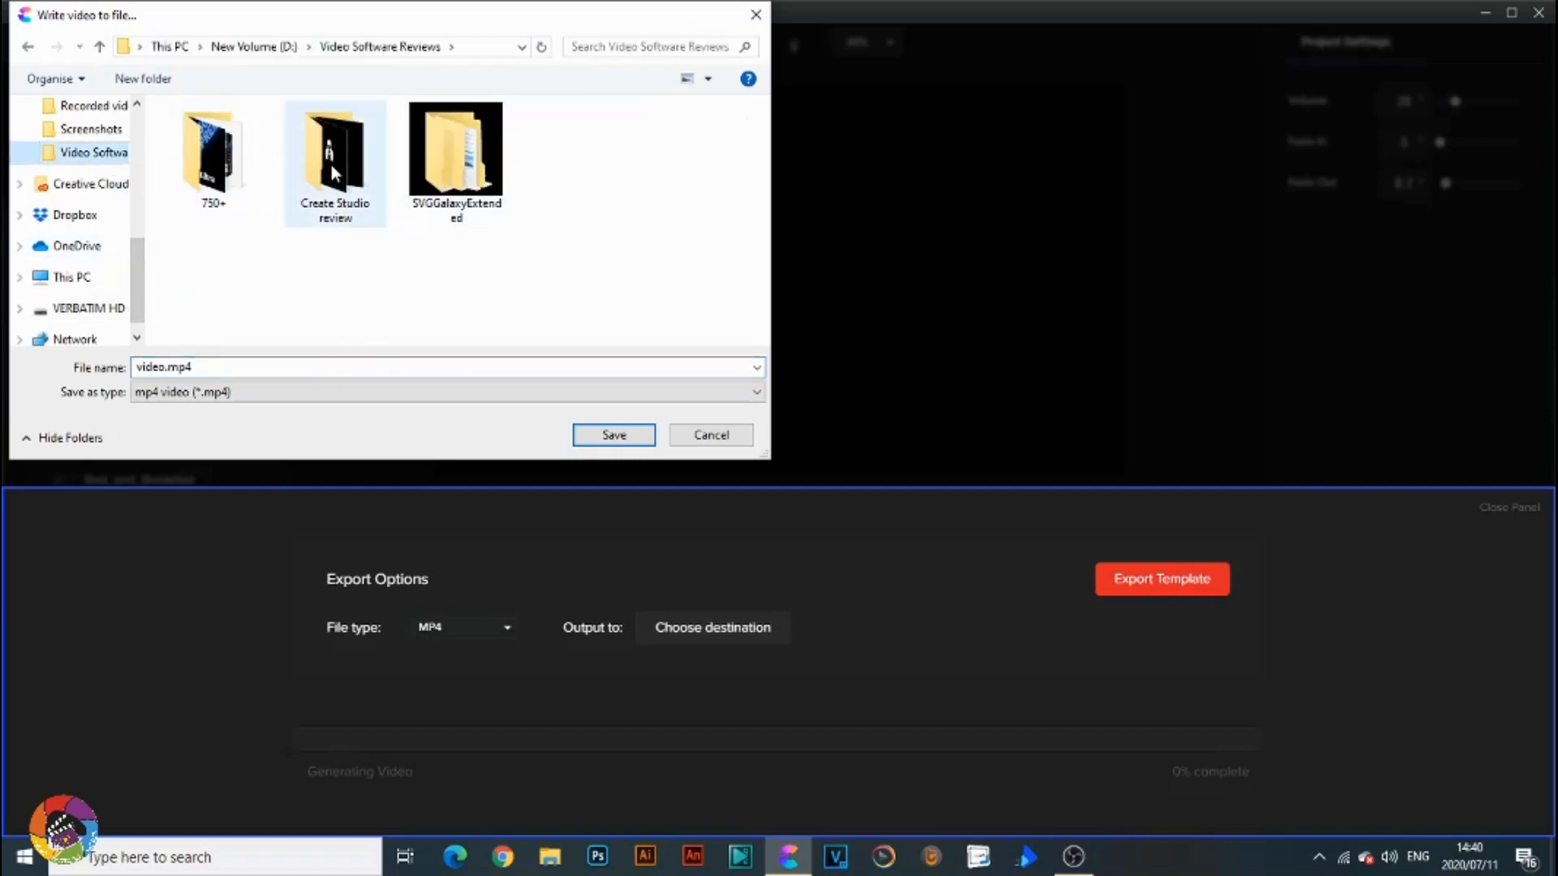
double_click(337, 149)
left_click_drag(192, 367, 139, 367)
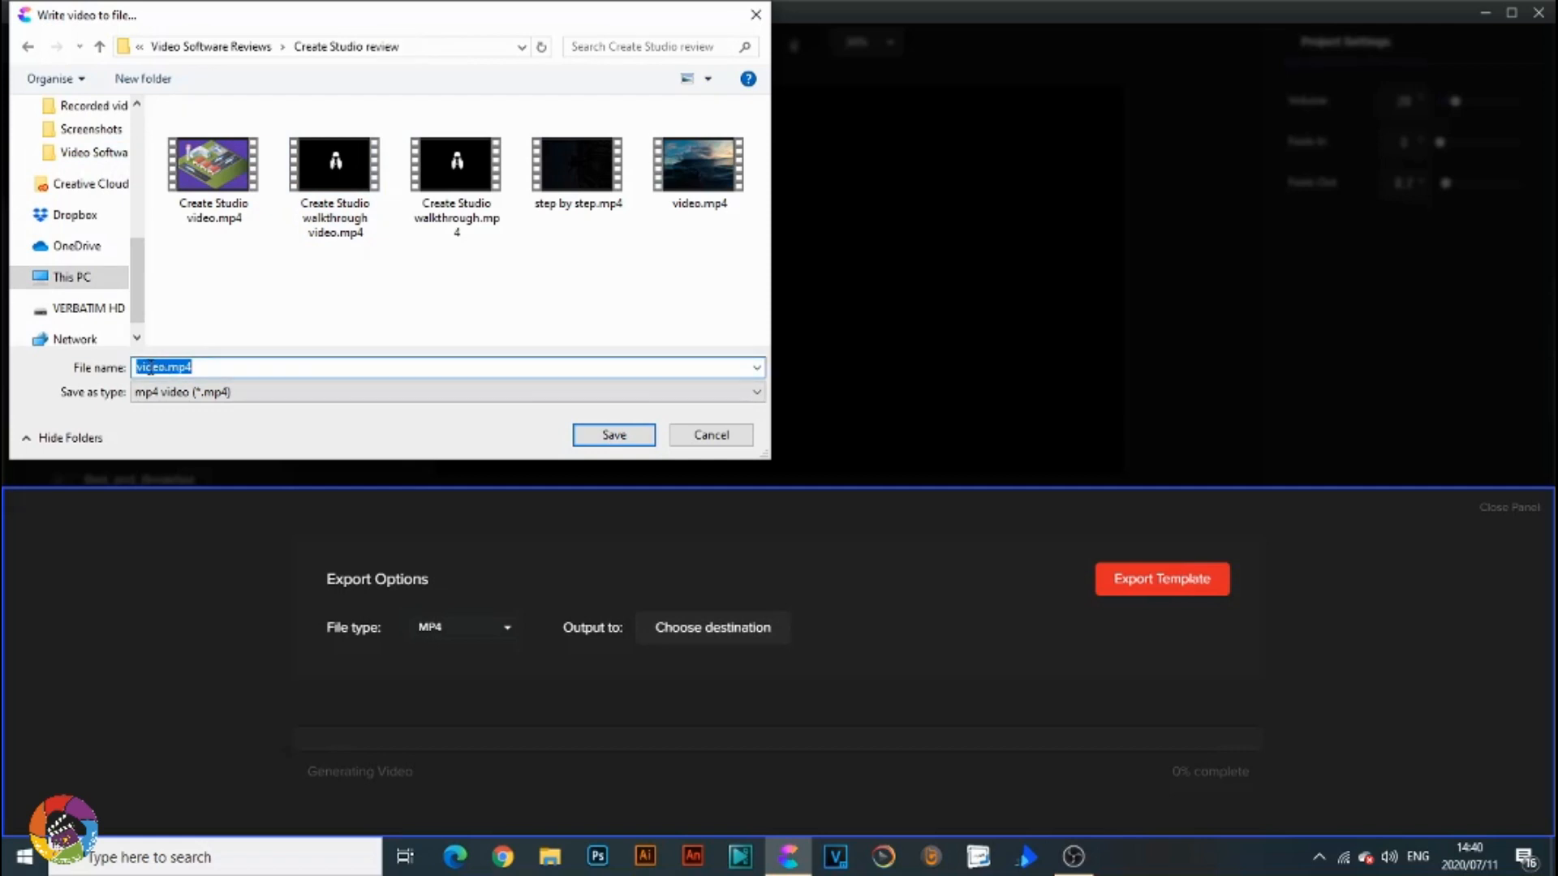
type("Create")
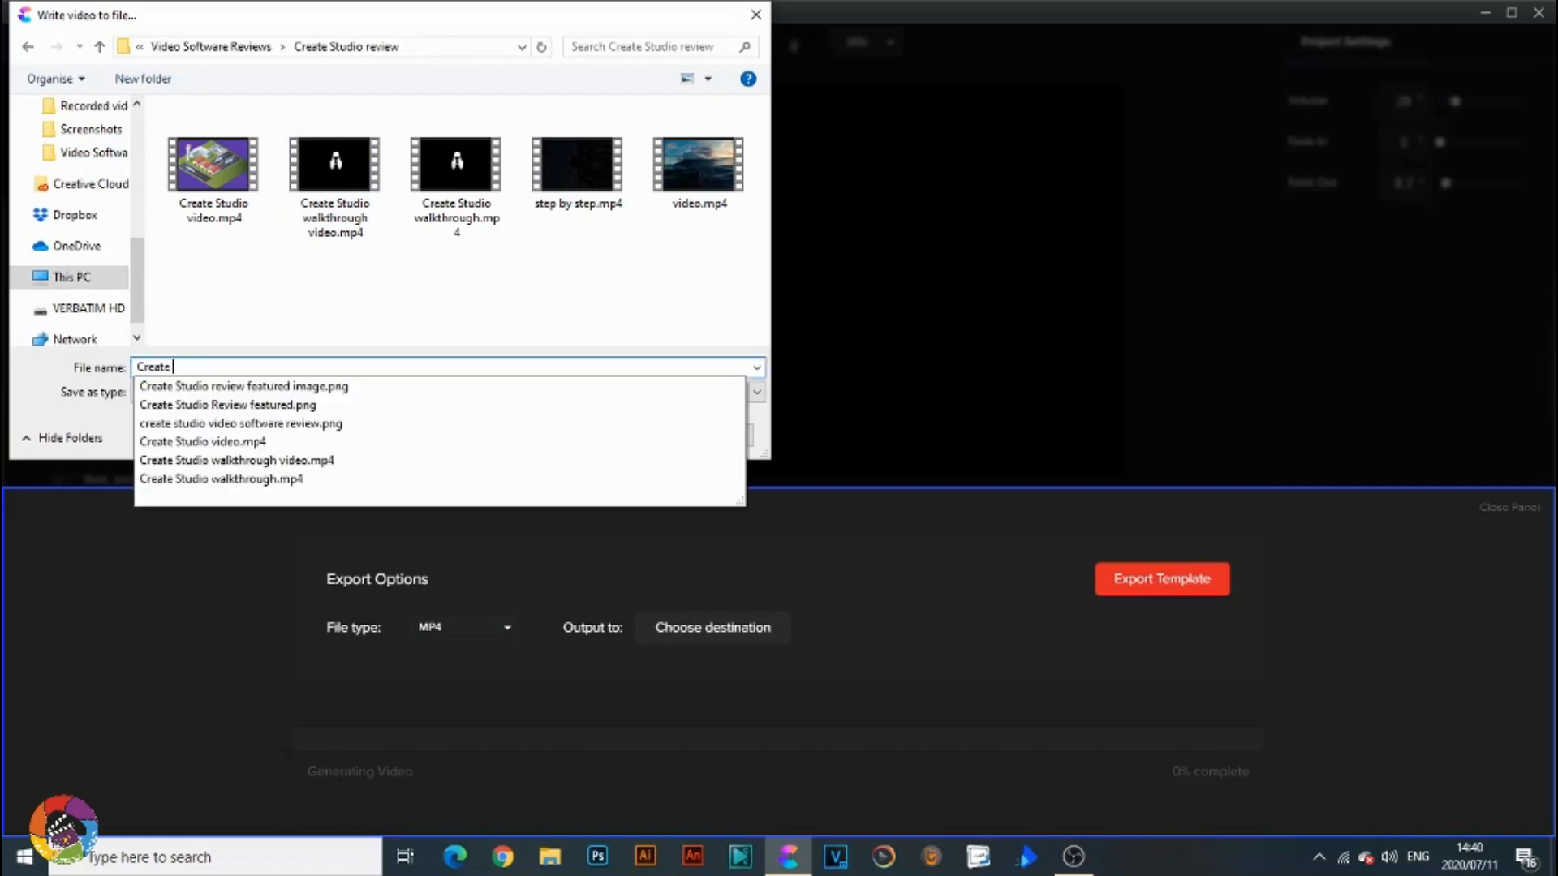
type(" Studio walkthrough")
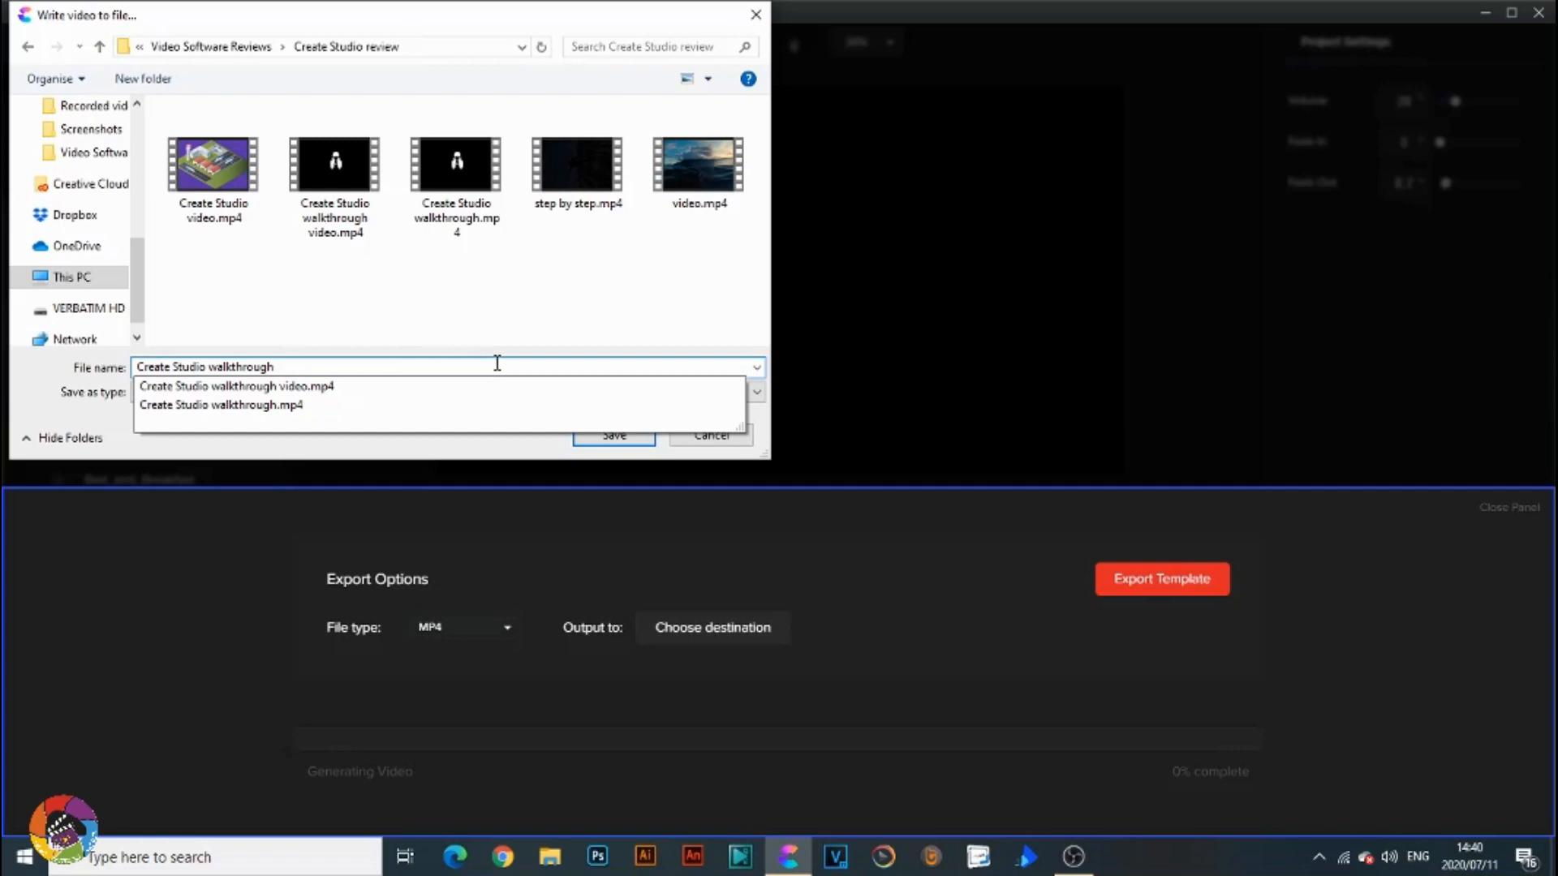
key("Return")
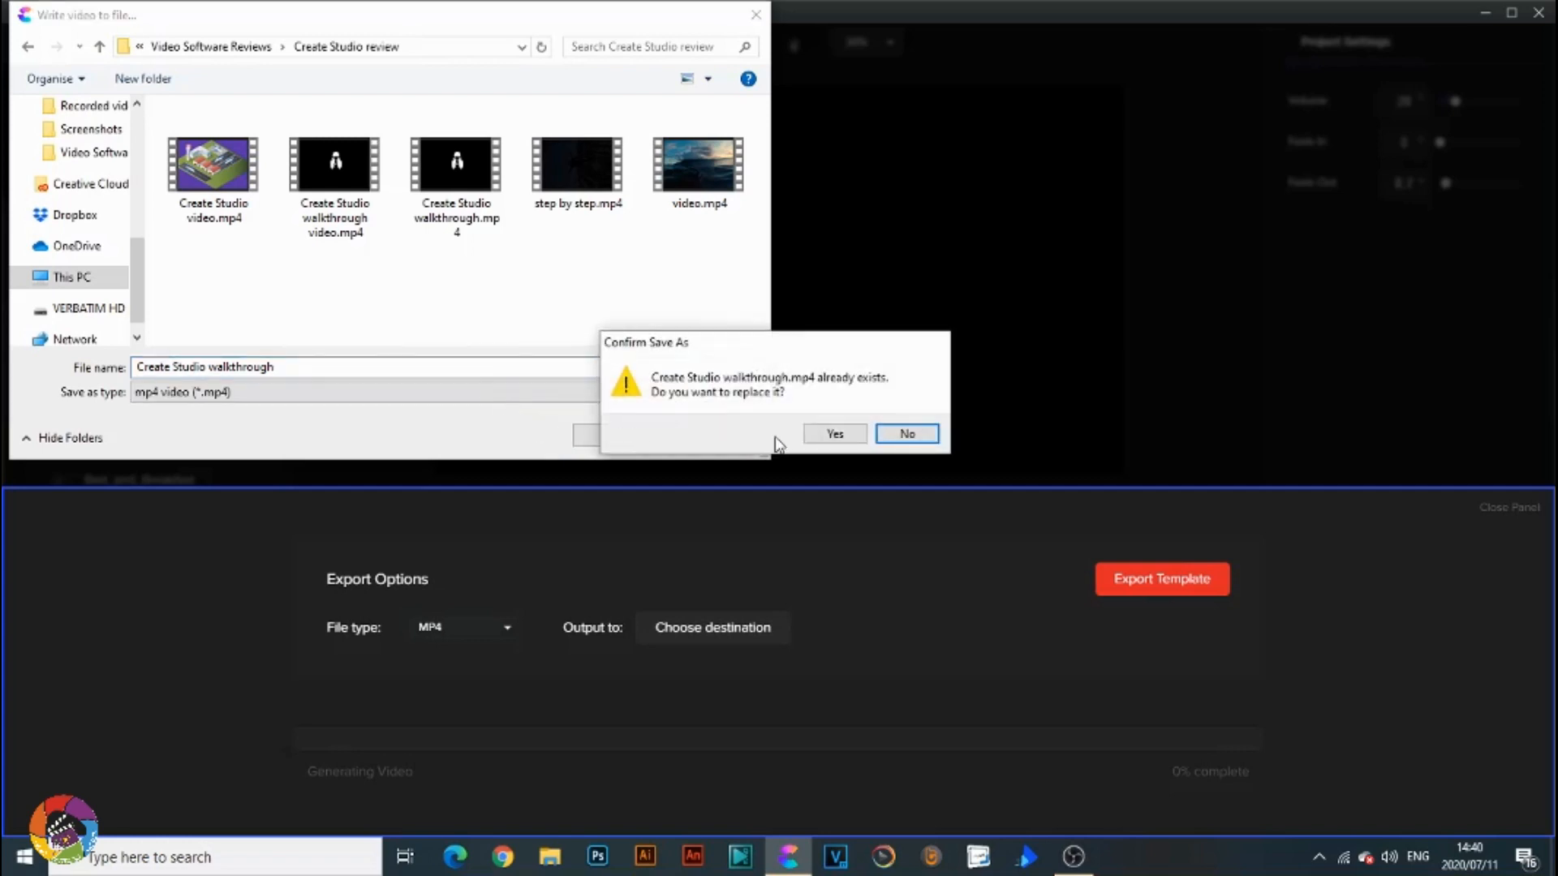
left_click(836, 436)
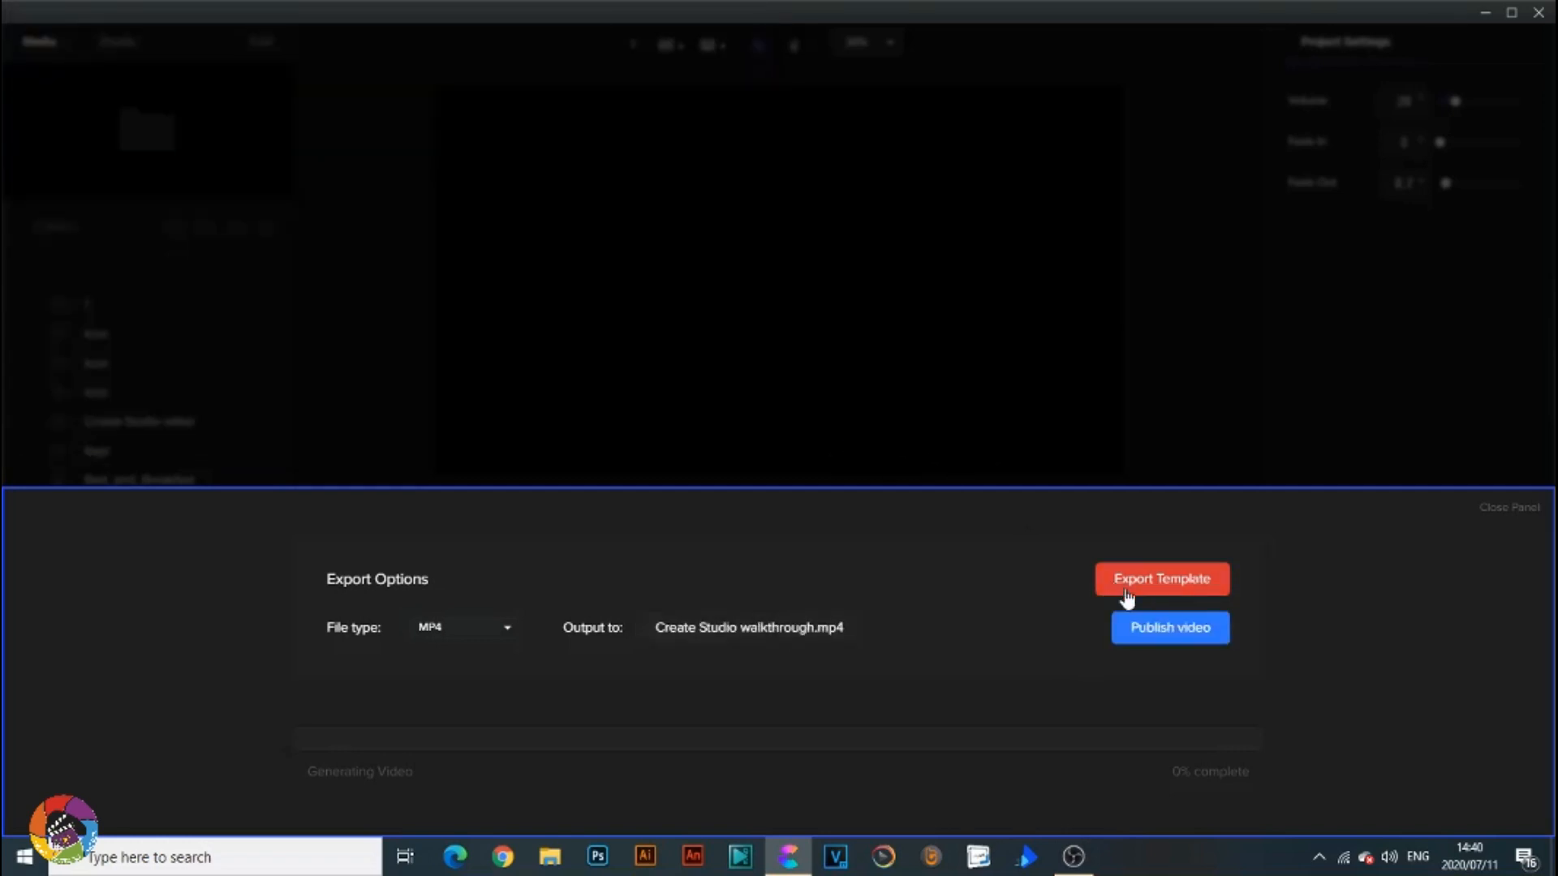
left_click(1147, 631)
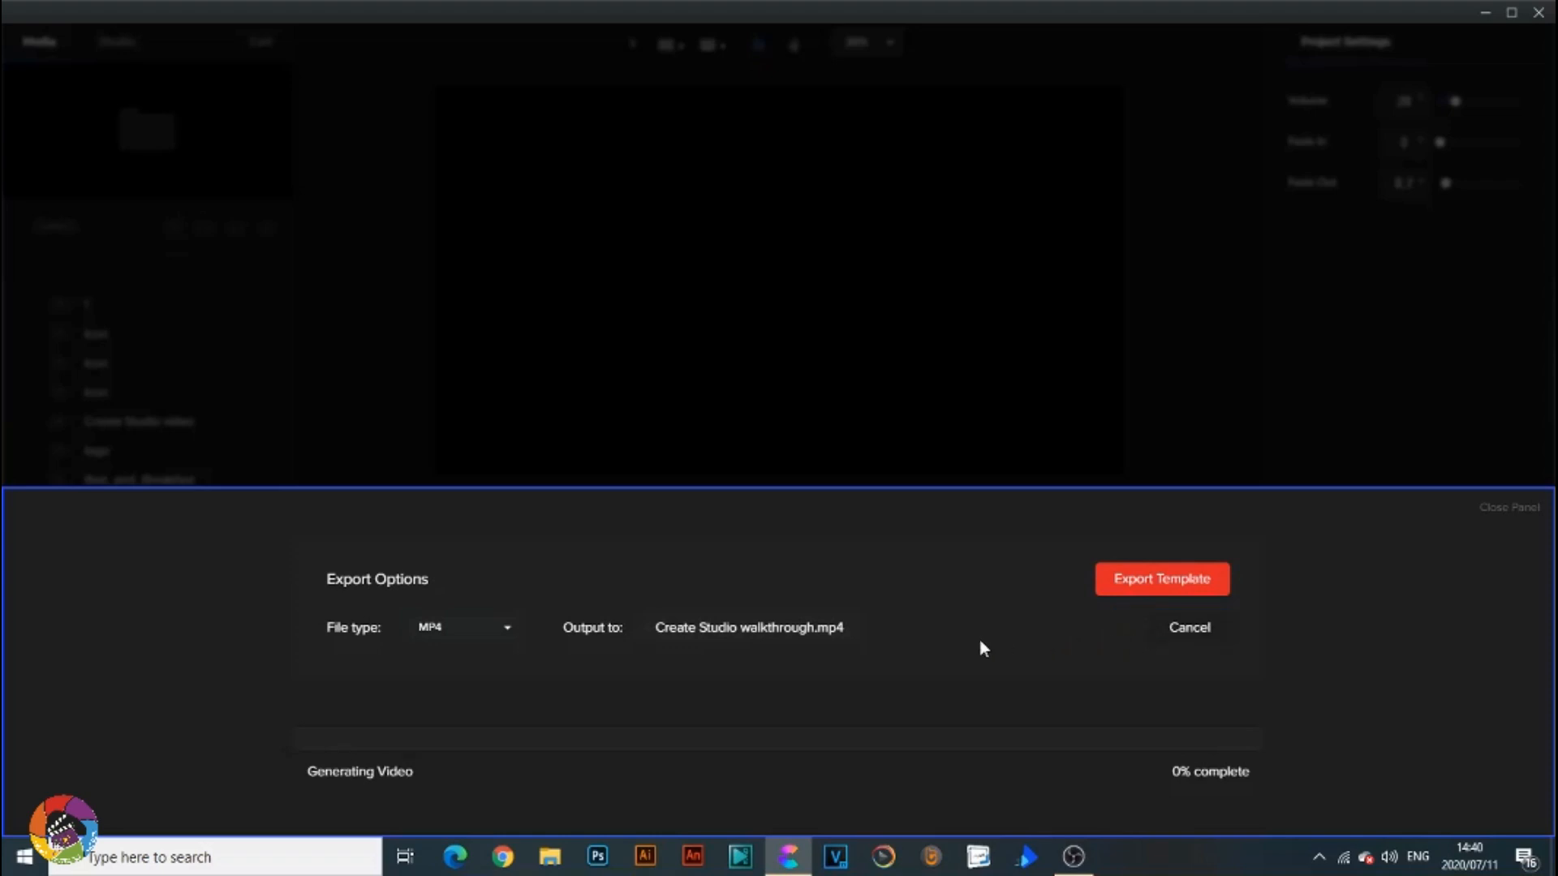